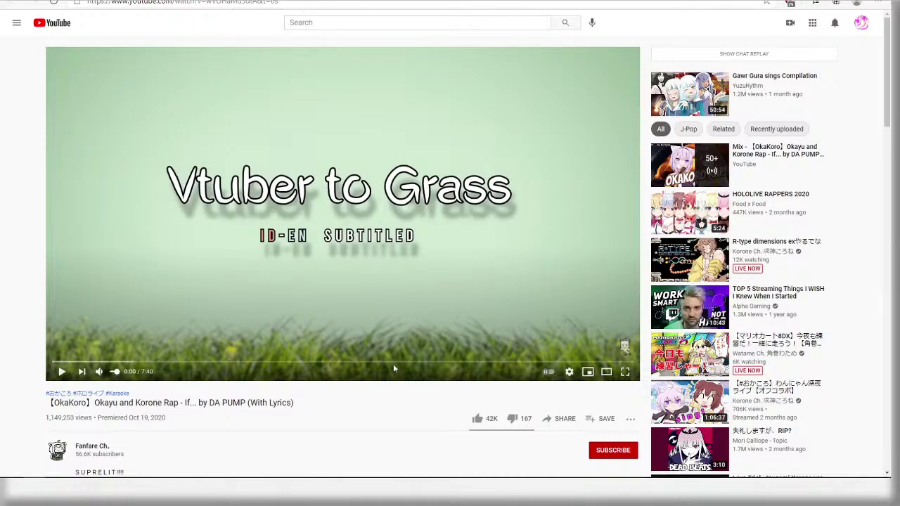
# - Play the opening seconds of the karaoke video and mute its sound
pyautogui.click(280, 347)
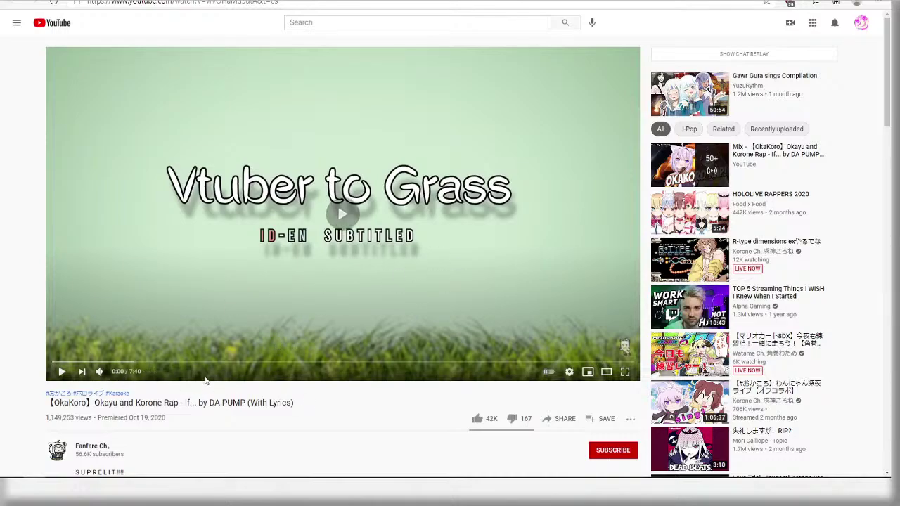
pyautogui.click(99, 371)
pyautogui.click(219, 314)
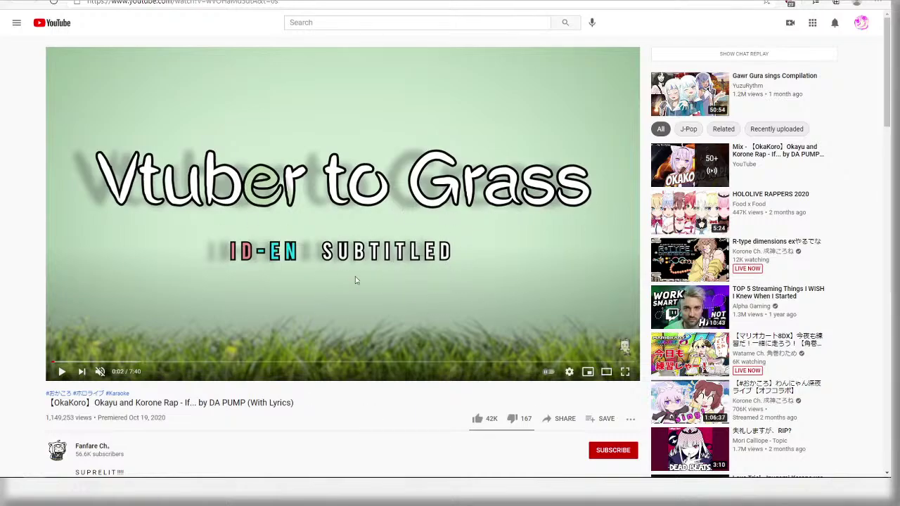
# - Skip ahead to about 2:09 in the video and watch the two characters' singing animation for several seconds
pyautogui.click(214, 365)
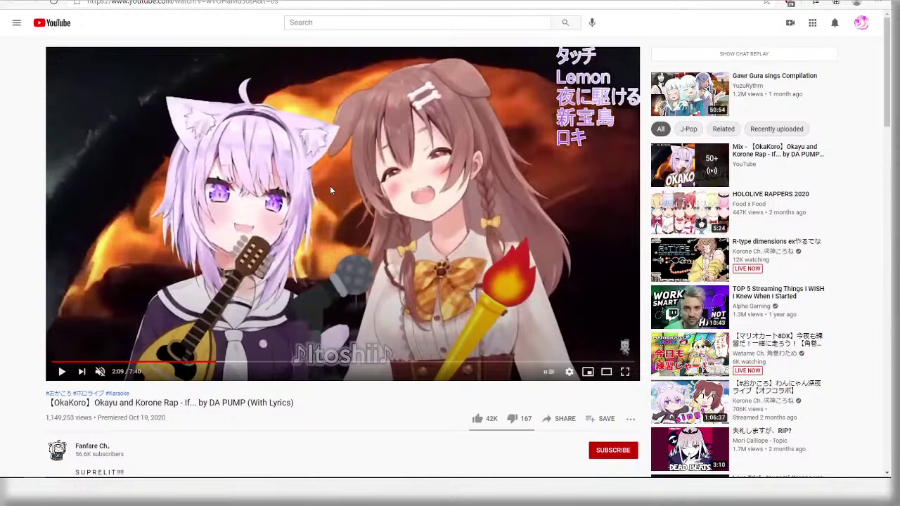
pyautogui.click(390, 227)
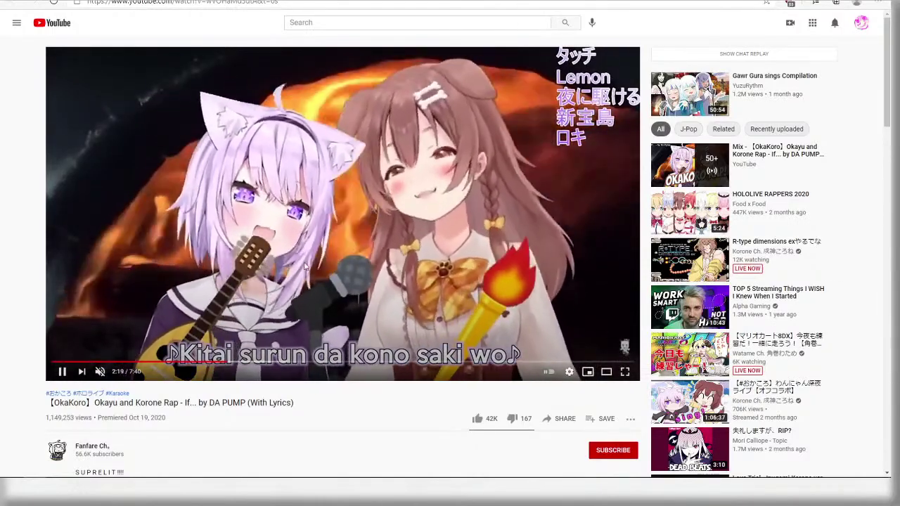
pyautogui.scroll(-3, 302, 270)
pyautogui.scroll(3, 223, 256)
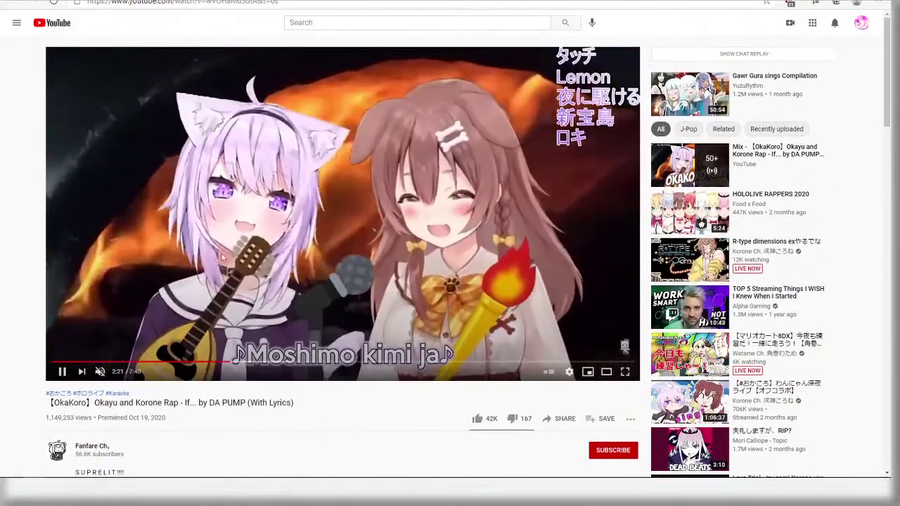
pyautogui.press('space')
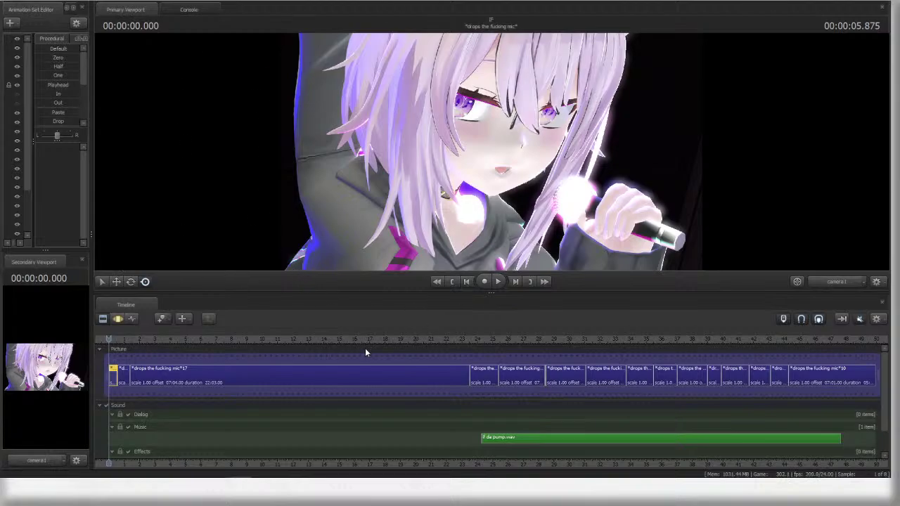
# - Switch to the Source Filmmaker session and move the playhead to the start of shot 14, at about 25.4 seconds
pyautogui.scroll(3, 365, 349)
pyautogui.scroll(-4, 367, 349)
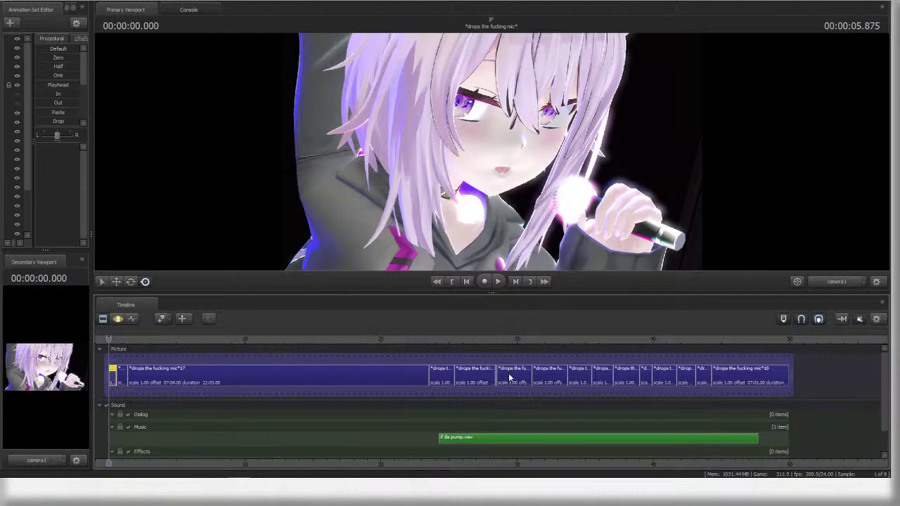
pyautogui.scroll(1, 513, 381)
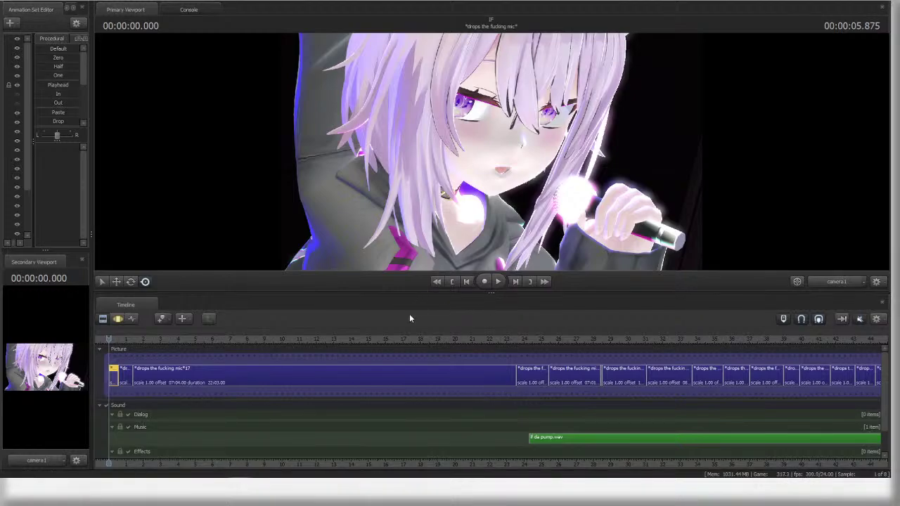
pyautogui.scroll(-5, 454, 357)
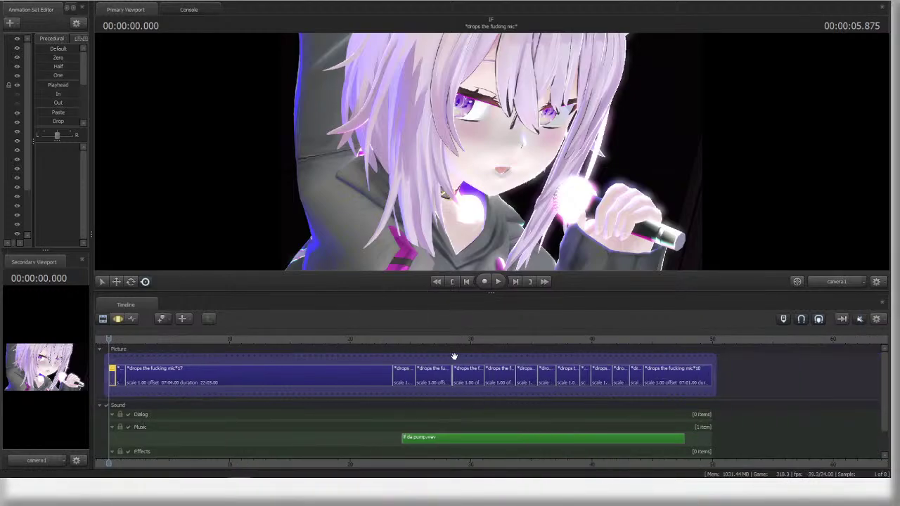
pyautogui.click(405, 337)
pyautogui.click(417, 337)
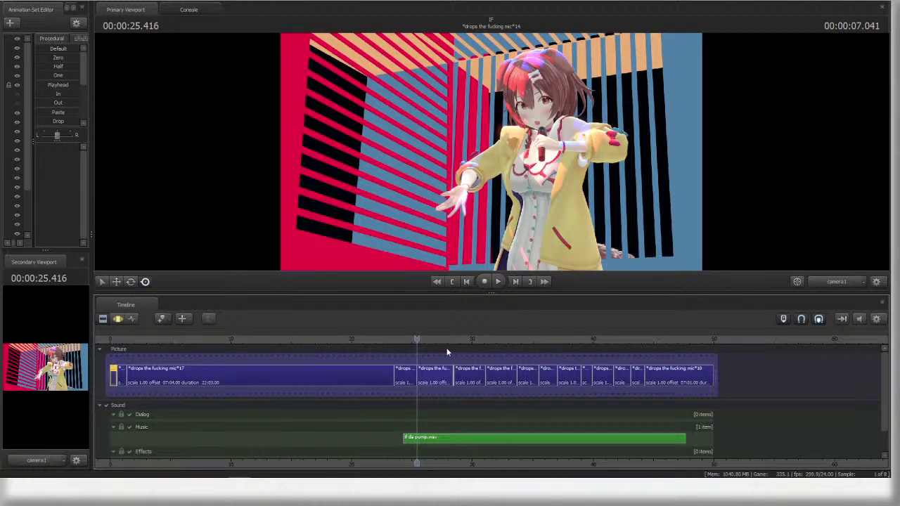
# - Select shot 14 in the sequence and show its time range in the Motion Editor
pyautogui.click(134, 319)
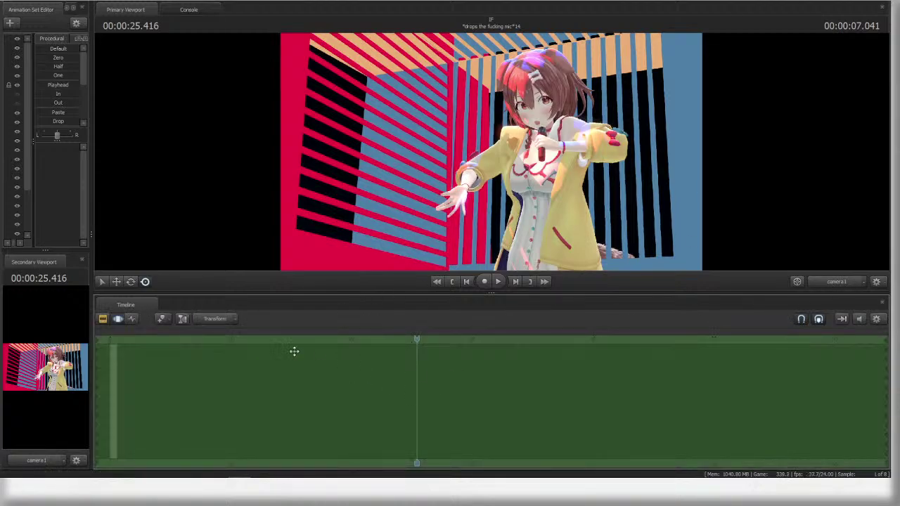
pyautogui.click(107, 319)
pyautogui.click(432, 370)
pyautogui.press('F3')
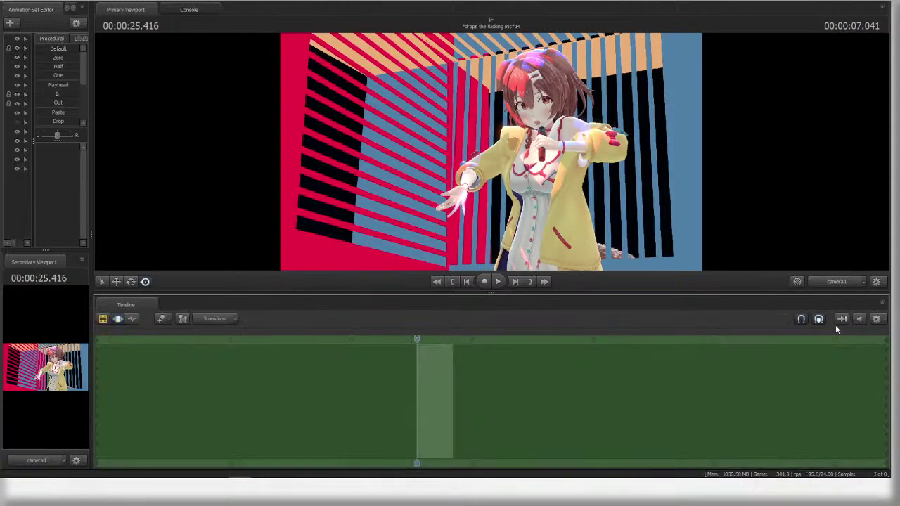
# - Examine shot 14's striped set and character through the work camera, then return to camera1 and the Clip Editor
pyautogui.keyDown('ctrl'); pyautogui.click(846, 282); pyautogui.keyUp('ctrl')
pyautogui.moveTo(666, 203); pyautogui.dragTo(642, 175)
pyautogui.press('w')
pyautogui.press('s')
pyautogui.press('w')
pyautogui.press('s')
pyautogui.press('w')
pyautogui.press('s')
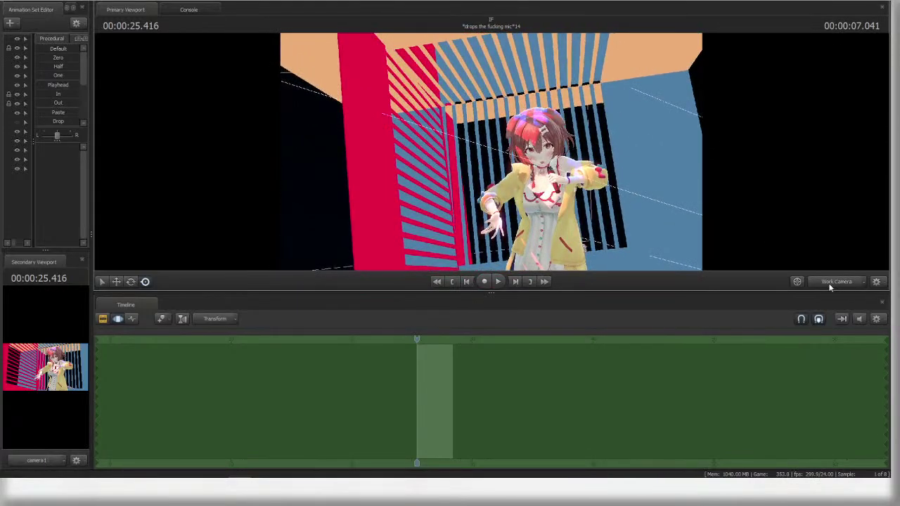
pyautogui.press('F2')
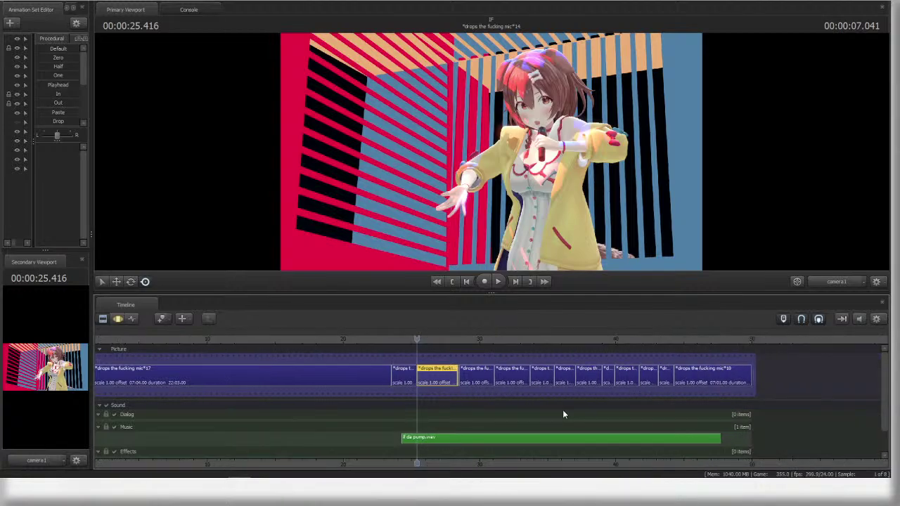
# - Play back the edited shots from shot 14 into the final shot, stopping at about 48.8 seconds
pyautogui.scroll(3, 808, 360)
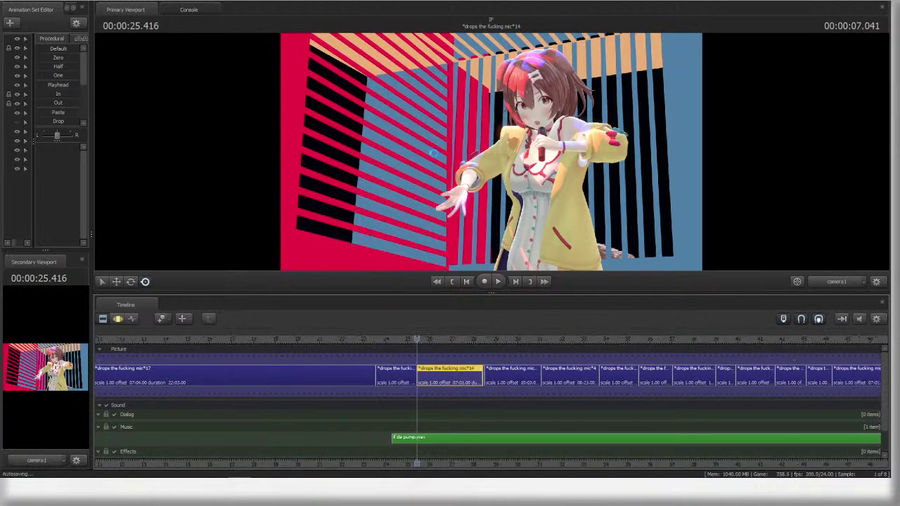
pyautogui.press('space')
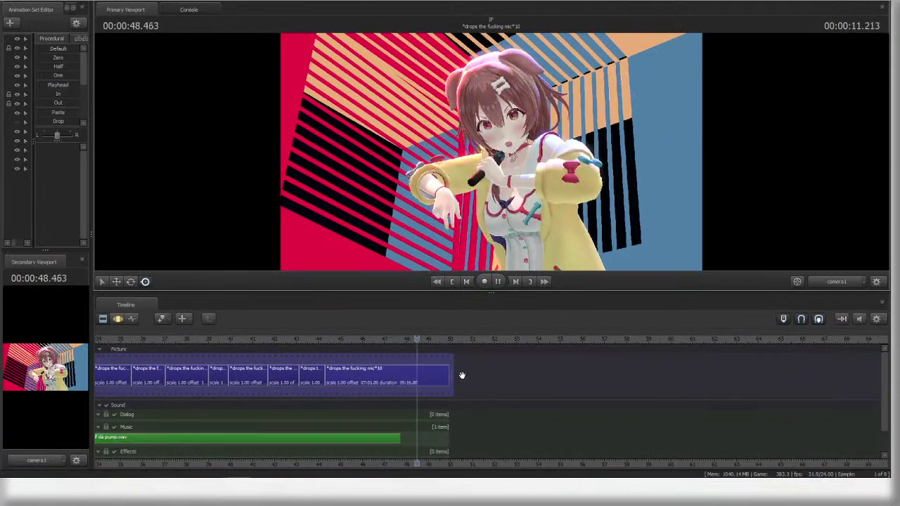
pyautogui.press('space')
pyautogui.scroll(-2, 477, 414)
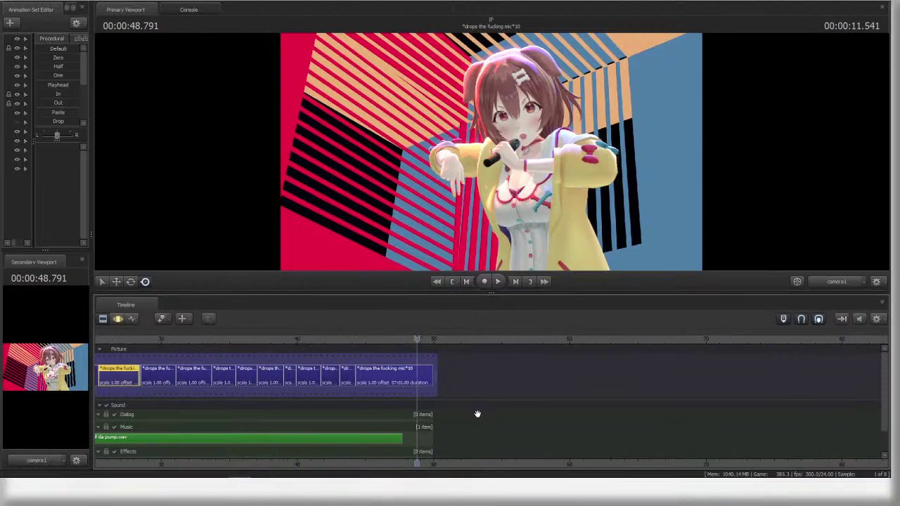
pyautogui.moveTo(427, 422); pyautogui.dragTo(626, 420, button='middle')
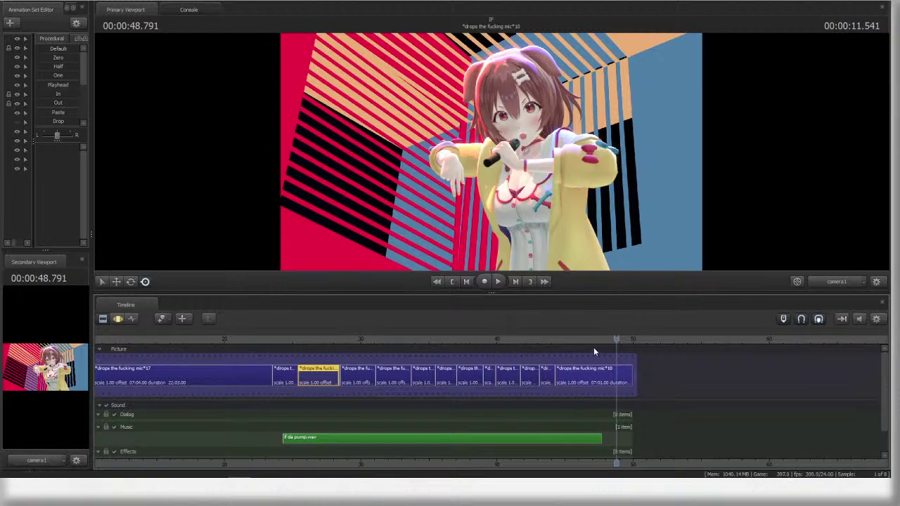
# - Move the playhead to about 43.1 seconds and examine how the shots line up with the music clip
pyautogui.click(539, 341)
pyautogui.scroll(3, 554, 379)
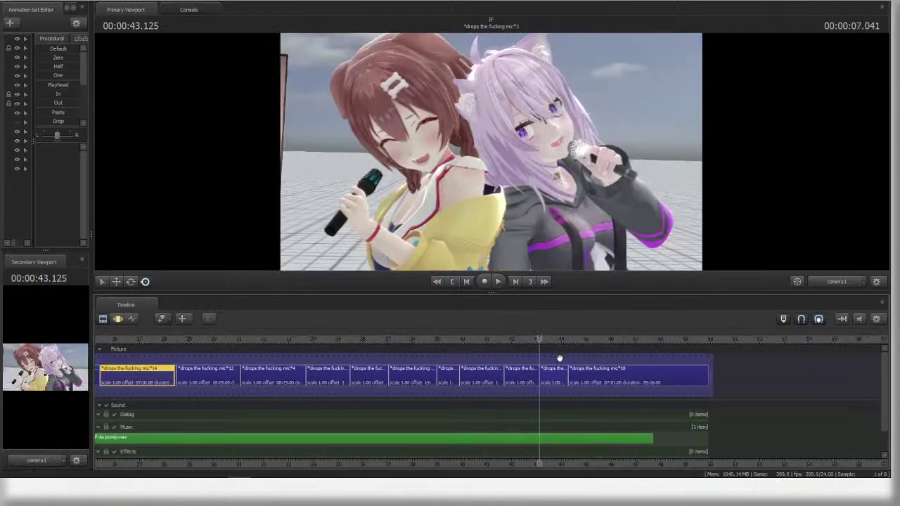
pyautogui.scroll(-1, 554, 379)
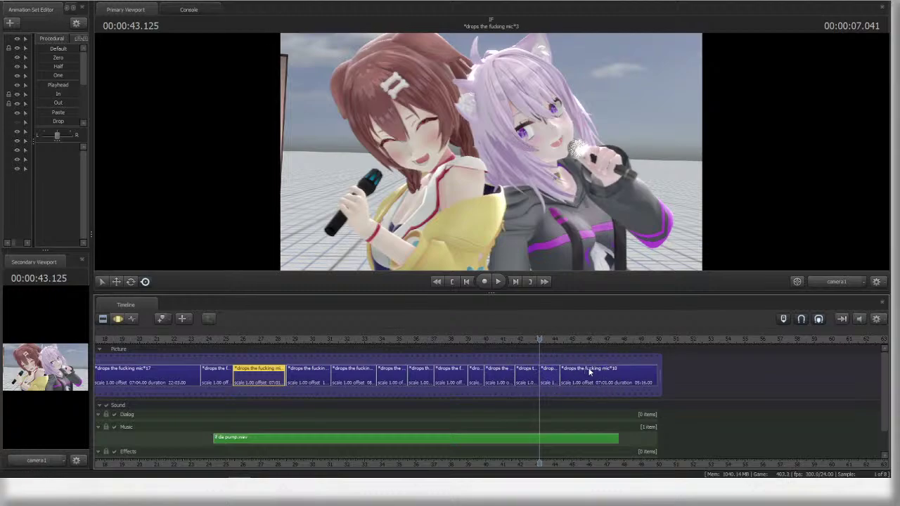
pyautogui.scroll(-1, 568, 371)
pyautogui.scroll(2, 550, 378)
pyautogui.scroll(-3, 550, 377)
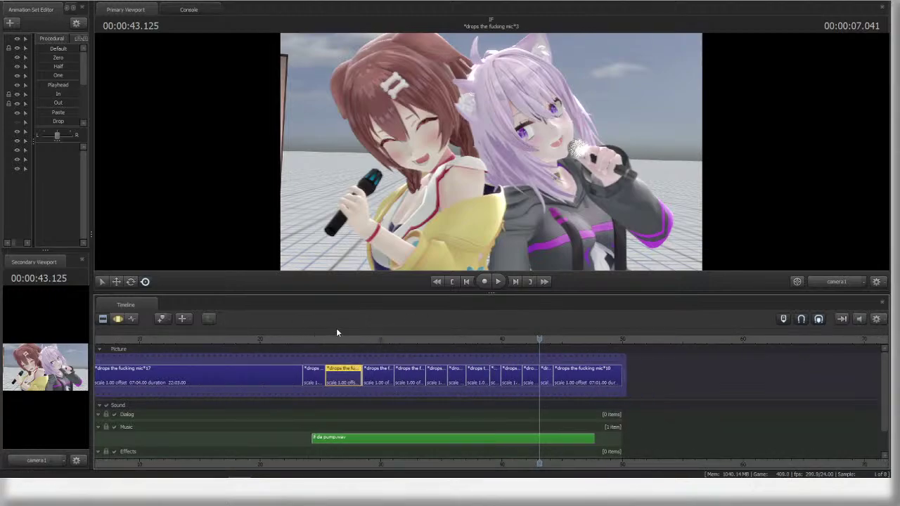
pyautogui.scroll(2, 568, 378)
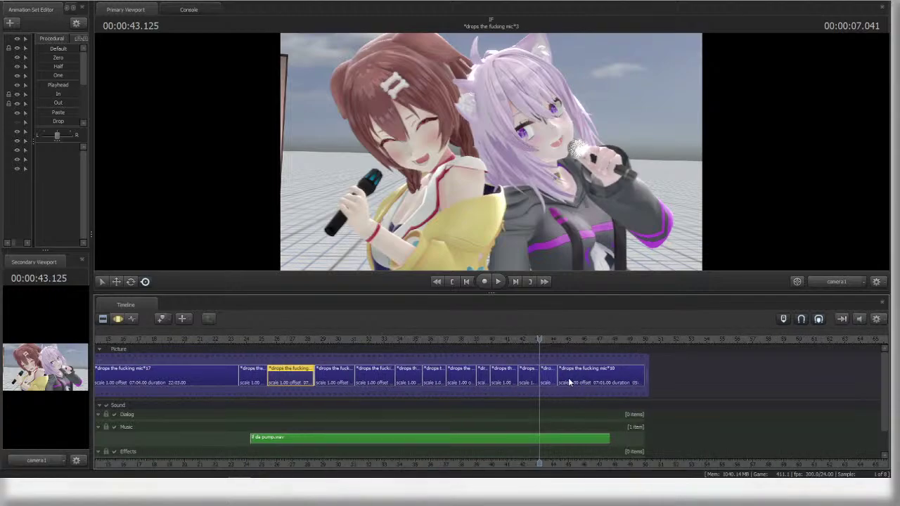
pyautogui.scroll(-1, 541, 379)
# - Check the shot at 24 seconds, then preview the long train shot at 21.5 seconds and select its clip
pyautogui.click(239, 337)
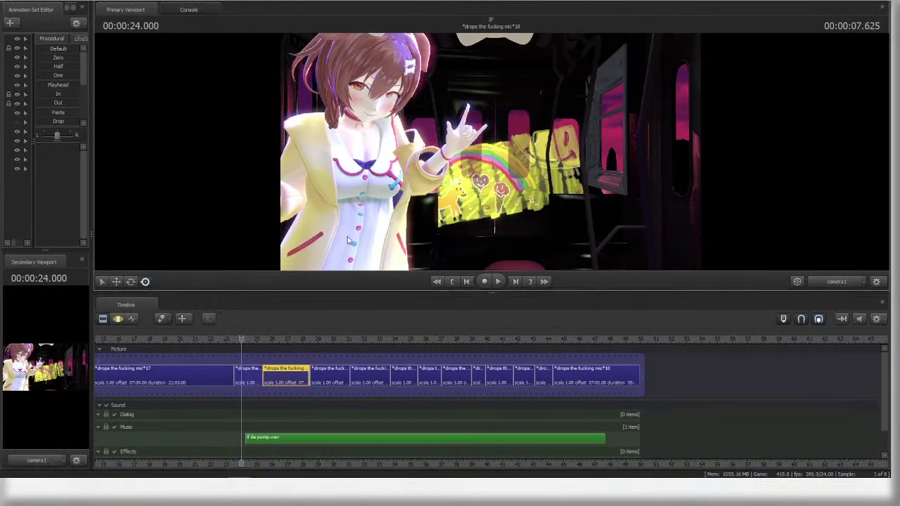
pyautogui.click(243, 376)
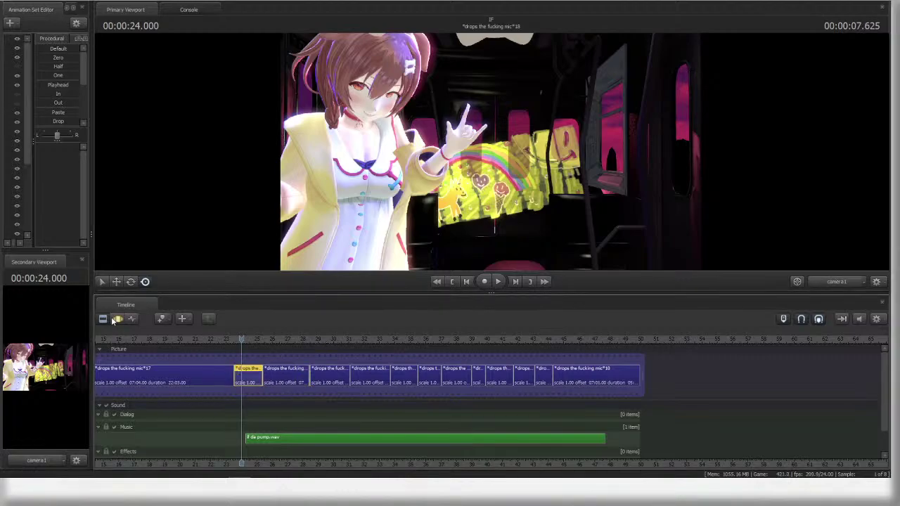
pyautogui.click(203, 339)
pyautogui.click(217, 366)
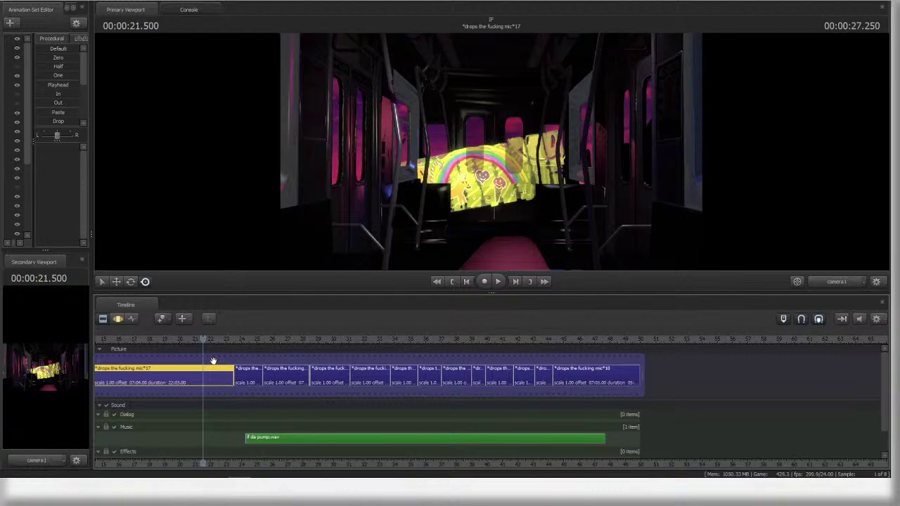
# - Scrub across the cut between shots 17 and 18, ending at about 20.1 seconds in the train shot
pyautogui.moveTo(449, 463); pyautogui.dragTo(660, 453, button='middle')
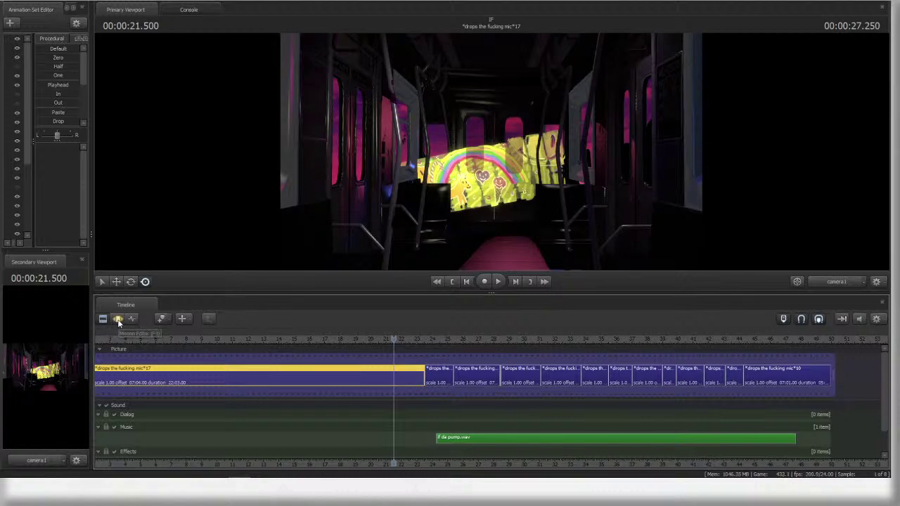
pyautogui.moveTo(427, 338); pyautogui.dragTo(431, 338)
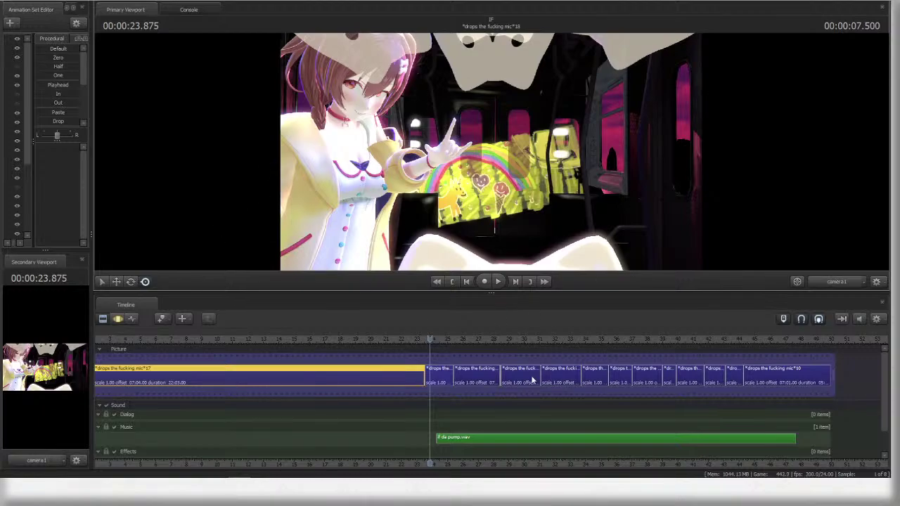
pyautogui.moveTo(430, 338); pyautogui.dragTo(372, 338)
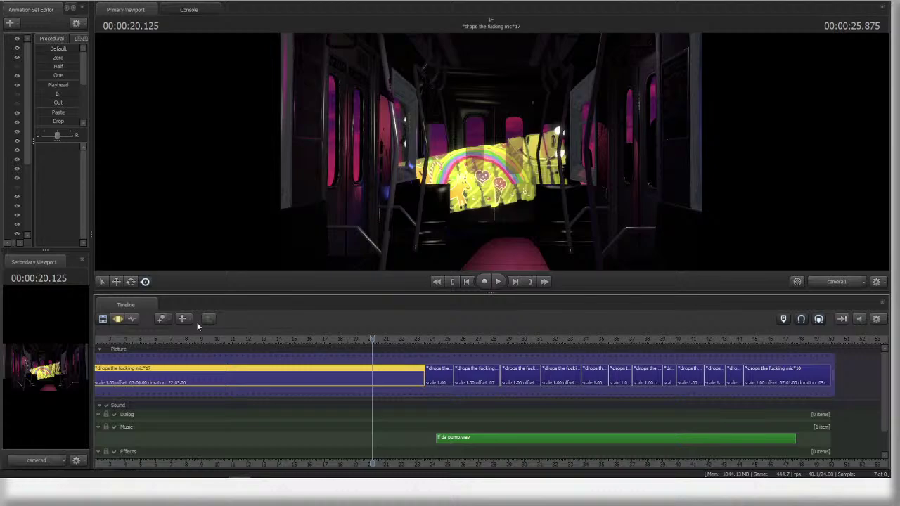
# - Examine the train model's interior, exterior and surrounding set in shot 17 through the work camera in the Motion Editor
pyautogui.click(118, 319)
pyautogui.moveTo(791, 256); pyautogui.dragTo(844, 259)
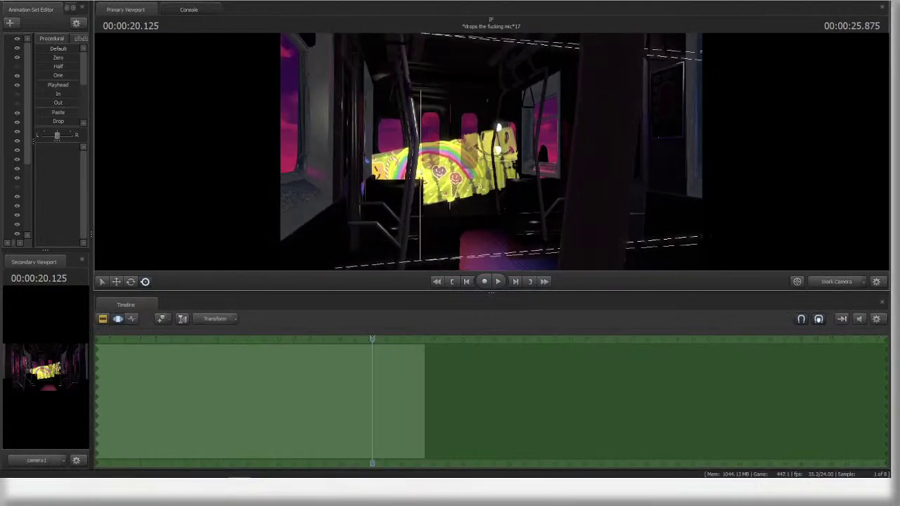
pyautogui.press('s')
pyautogui.moveTo(491, 151)
pyautogui.mouseDown()
pyautogui.moveTo(534, 151)
pyautogui.moveTo(471, 151)
pyautogui.moveTo(491, 152)
pyautogui.mouseUp()
pyautogui.press('w')
pyautogui.press('a')
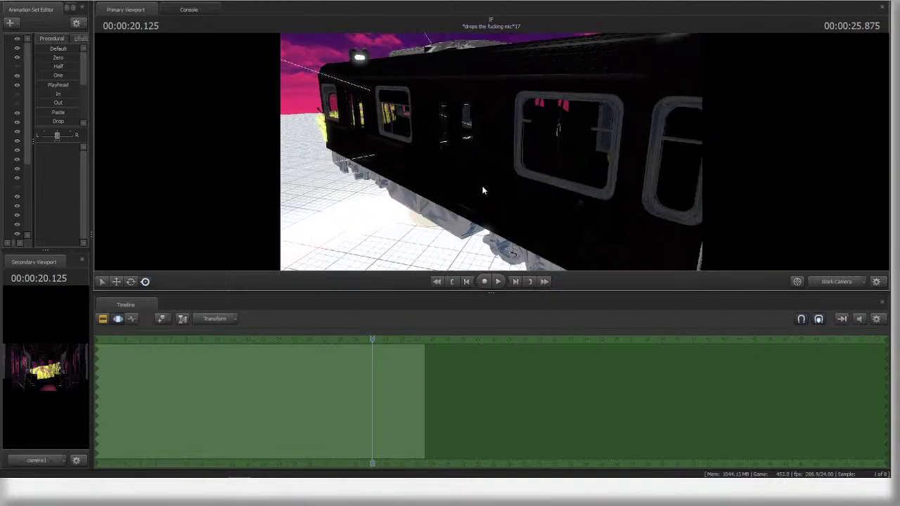
pyautogui.moveTo(482, 190); pyautogui.dragTo(485, 190)
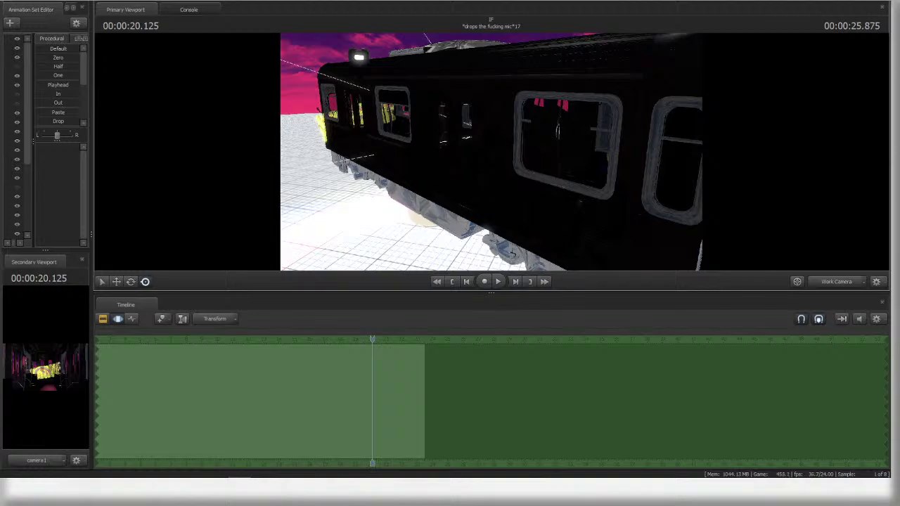
pyautogui.press('d')
pyautogui.press('a')
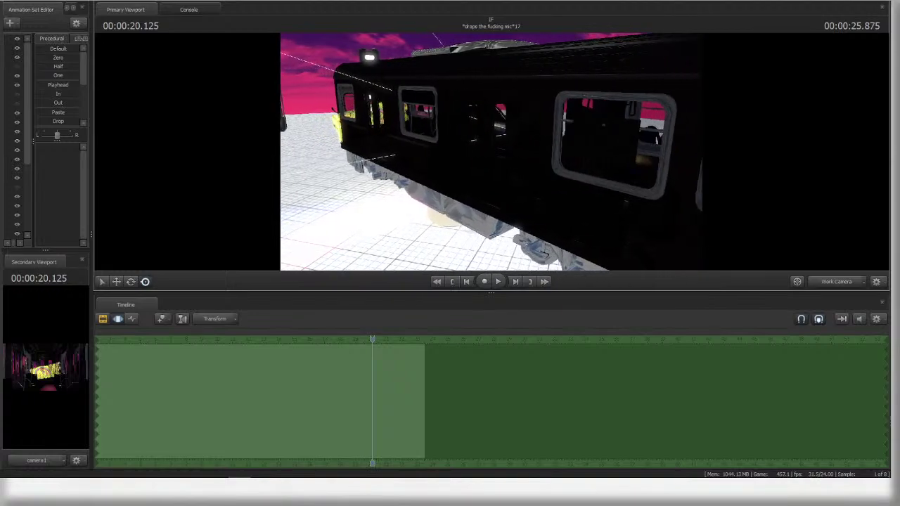
pyautogui.press('d')
pyautogui.moveTo(471, 190); pyautogui.dragTo(523, 174)
pyautogui.press('w')
pyautogui.press('w')
pyautogui.press('a')
pyautogui.press('s')
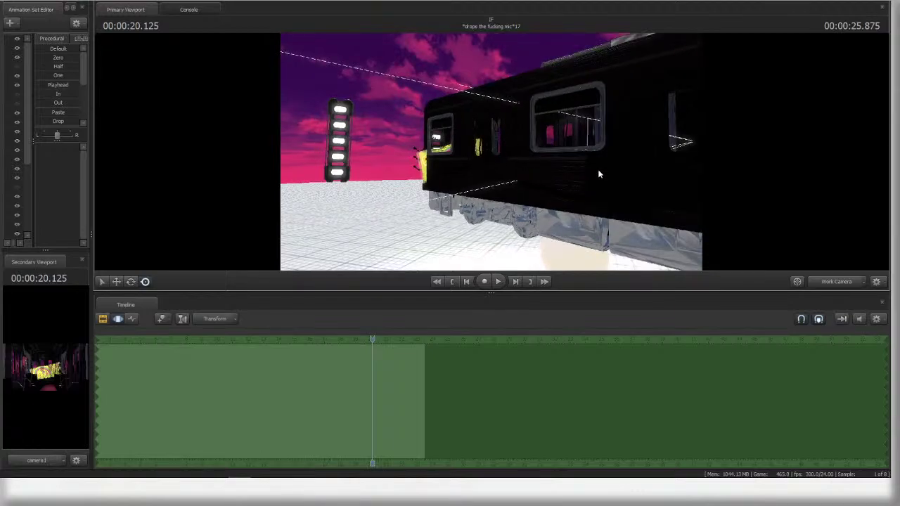
# - Play shot 17 from the work camera to examine the movement around the train
pyautogui.press('space')
pyautogui.moveTo(598, 173); pyautogui.dragTo(495, 147)
pyautogui.press('space')
pyautogui.press('s')
pyautogui.press('w')
pyautogui.press('s')
pyautogui.press('space')
pyautogui.press('space')
pyautogui.press('w')
# - Return to camera1 and replay the train shot up to about 23 seconds
pyautogui.click(829, 282)
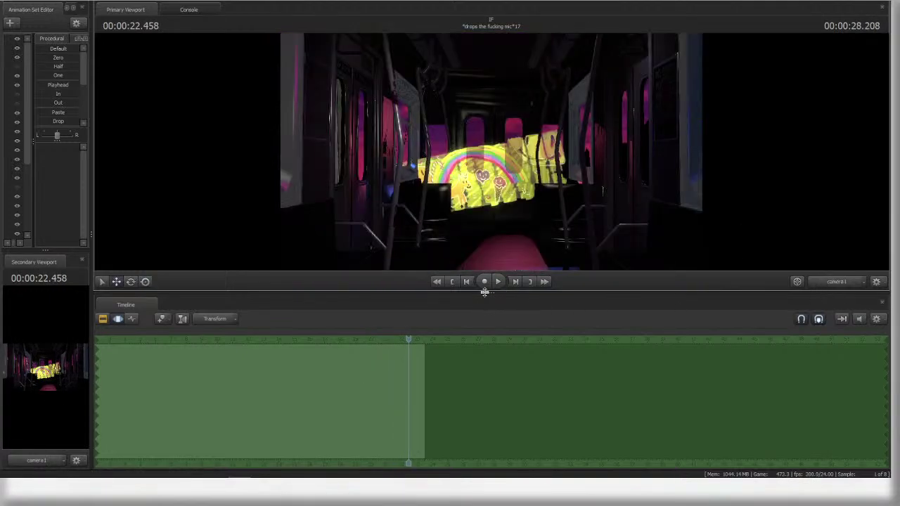
pyautogui.click(387, 338)
pyautogui.press('space')
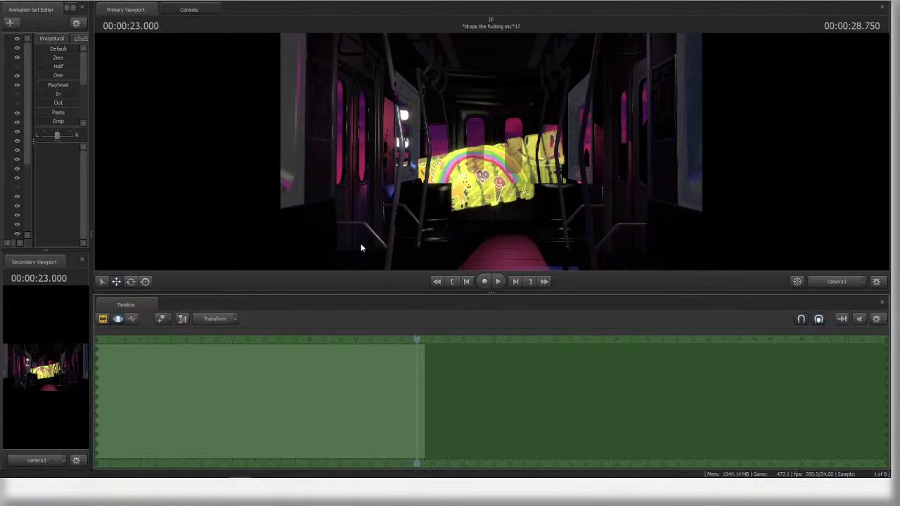
# - Replay shot 17 from before 21 seconds, pausing at 21.541, and look around the train interior through the work camera
pyautogui.click(392, 338)
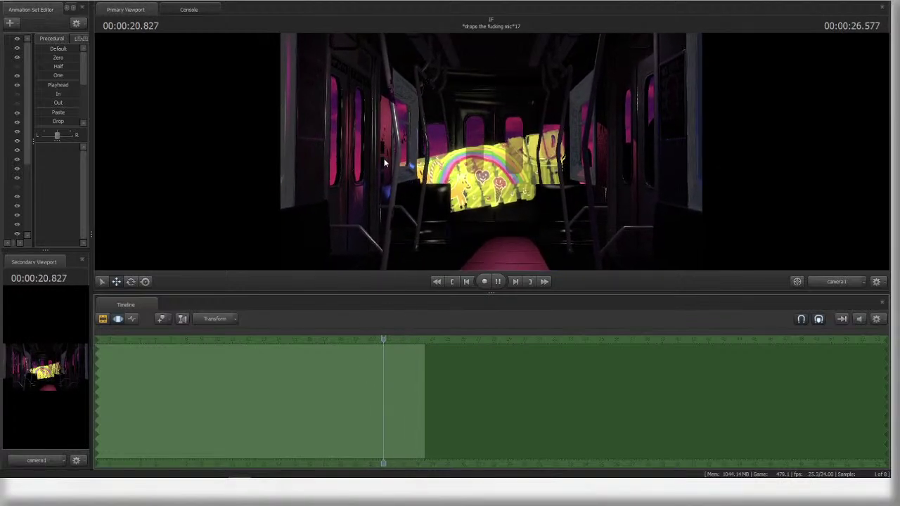
pyautogui.press('space')
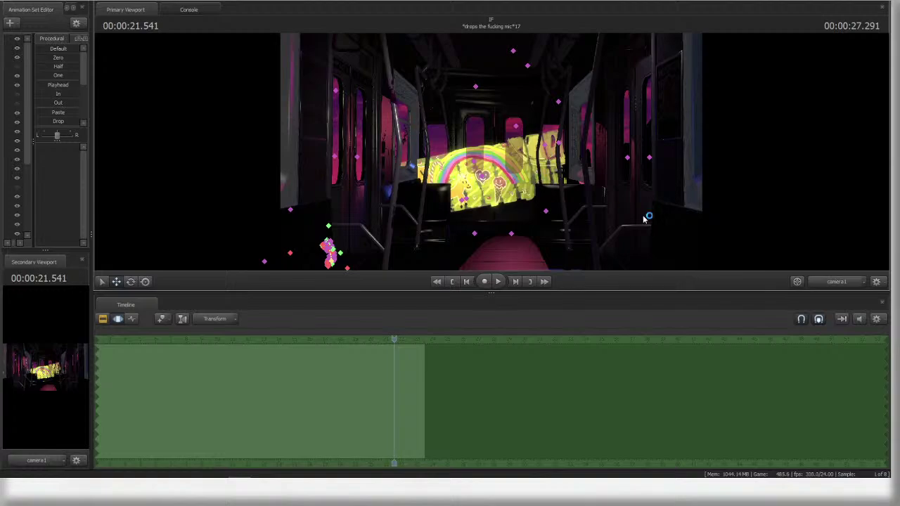
pyautogui.click(853, 285)
pyautogui.moveTo(490, 151)
pyautogui.mouseDown()
pyautogui.moveTo(485, 173)
pyautogui.moveTo(520, 189)
pyautogui.moveTo(548, 179)
pyautogui.moveTo(487, 157)
pyautogui.mouseUp()
pyautogui.moveTo(618, 129); pyautogui.dragTo(626, 104)
# - Return to the Clip Editor, restore camera1 and move the playhead to 24 seconds in shot 18 with the timeline enlarged
pyautogui.click(103, 319)
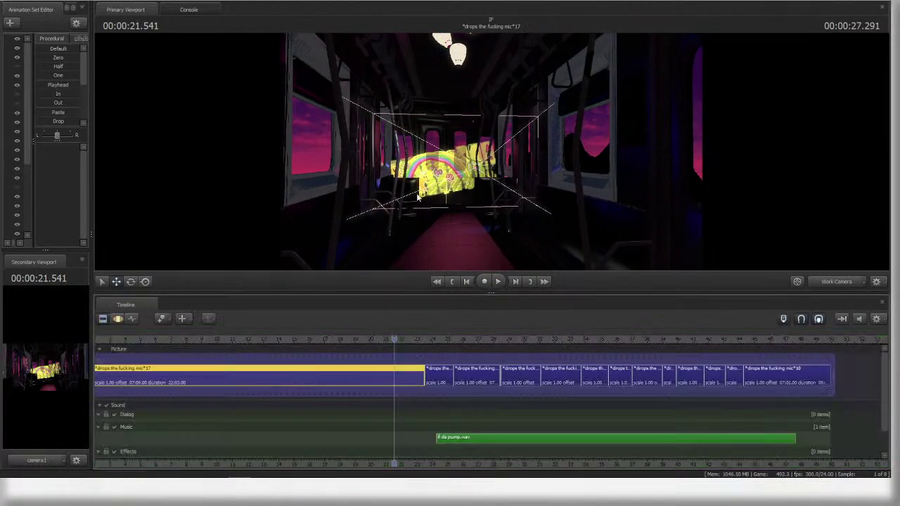
pyautogui.moveTo(393, 338); pyautogui.dragTo(442, 358)
pyautogui.click(839, 284)
pyautogui.scroll(6, 503, 371)
pyautogui.click(443, 338)
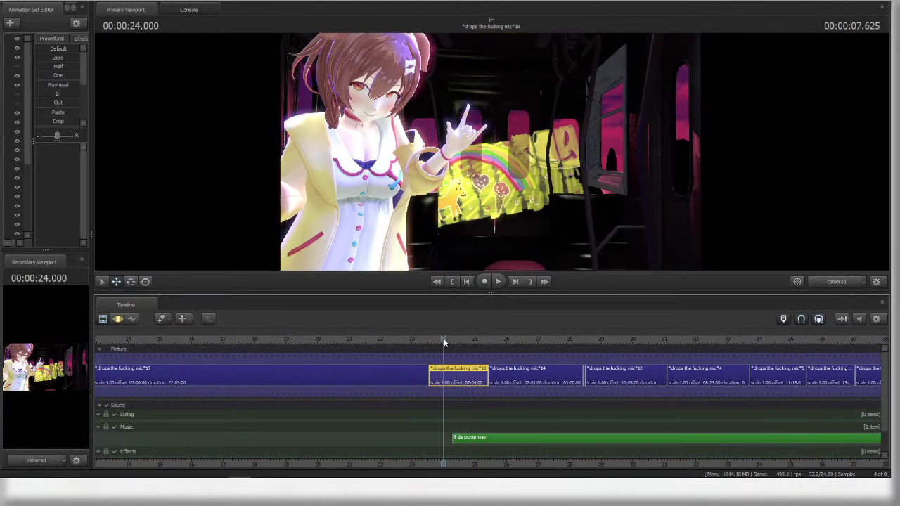
# - Mute the timeline sound and replay shot 18 several times to study the character's movement, pausing at 25.166 seconds
pyautogui.press('space')
pyautogui.press('space')
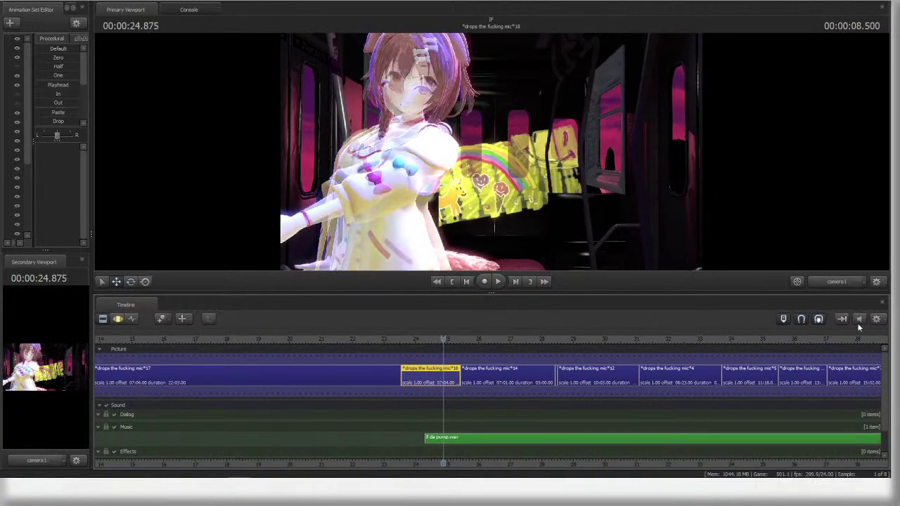
pyautogui.click(411, 339)
pyautogui.press('space')
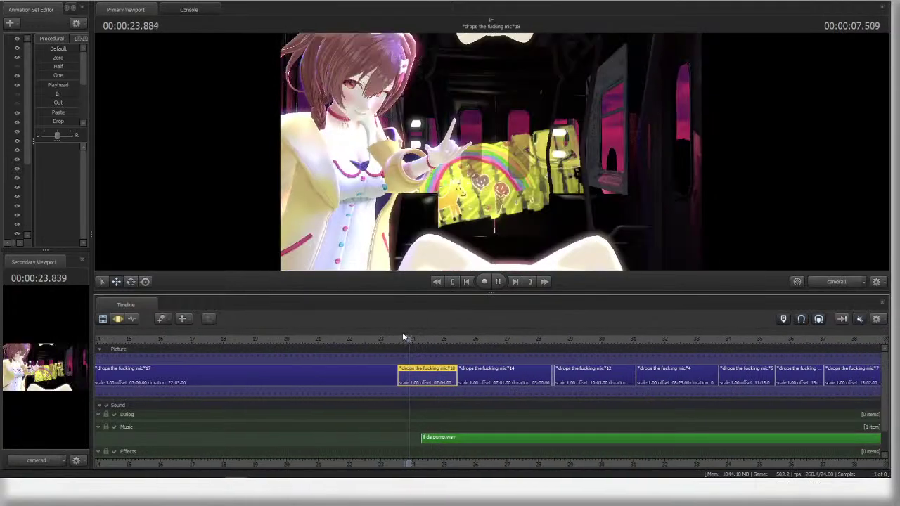
pyautogui.click(372, 337)
pyautogui.press('space')
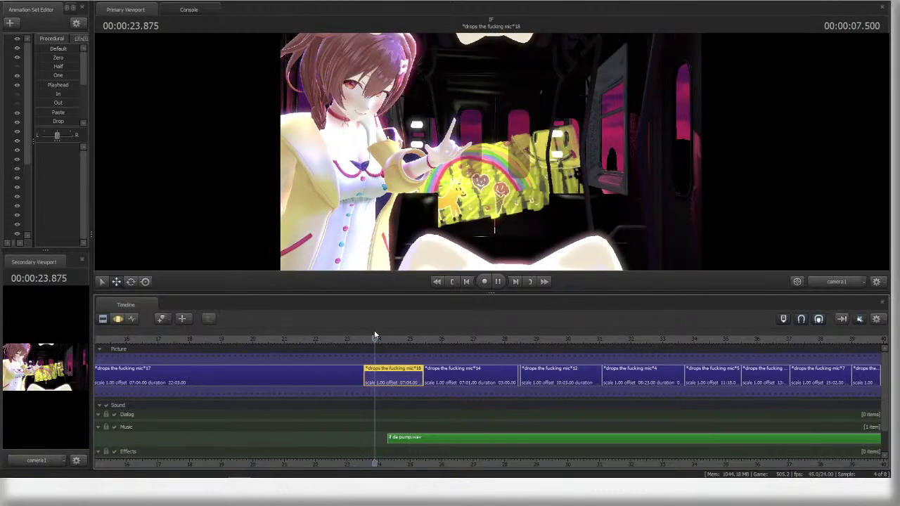
pyautogui.press('space')
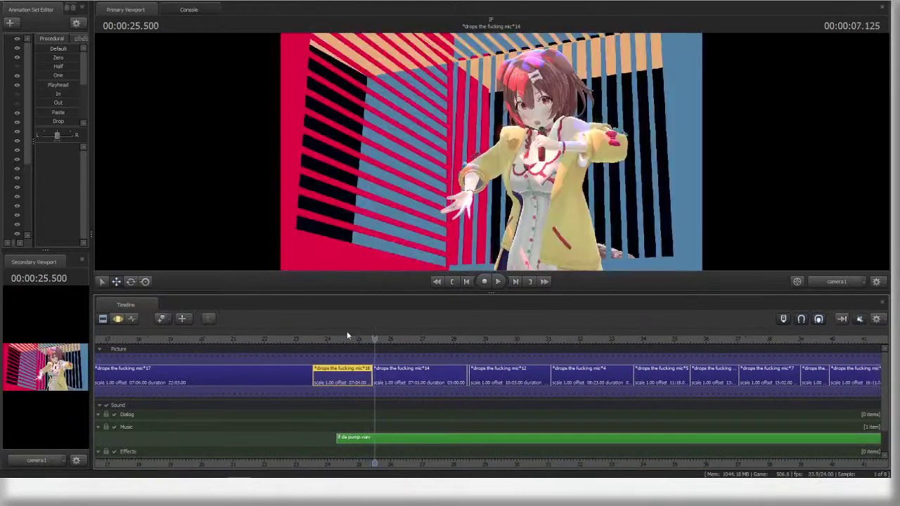
pyautogui.moveTo(352, 335); pyautogui.dragTo(321, 338)
pyautogui.press('space')
pyautogui.press('space')
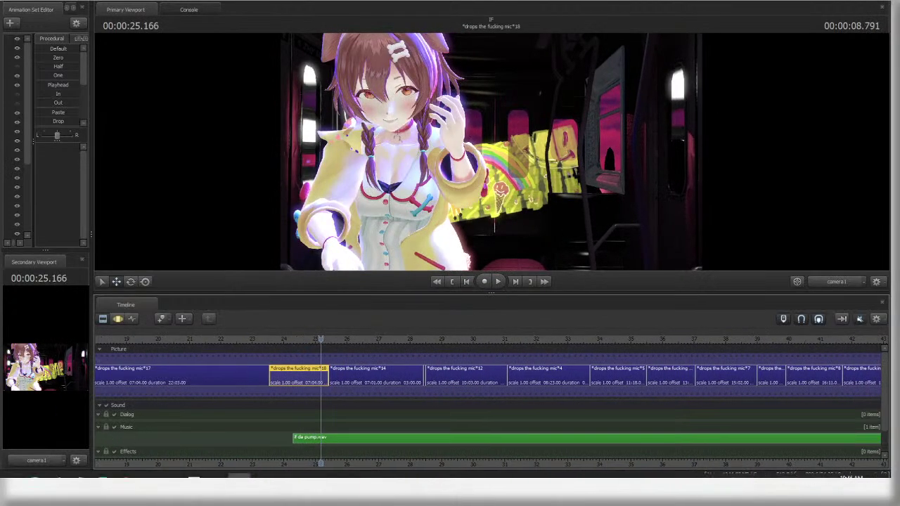
# - Switch to VLC, lower the volume to 0% and play the four-stage reference video from its opening seconds
pyautogui.moveTo(70, 475)
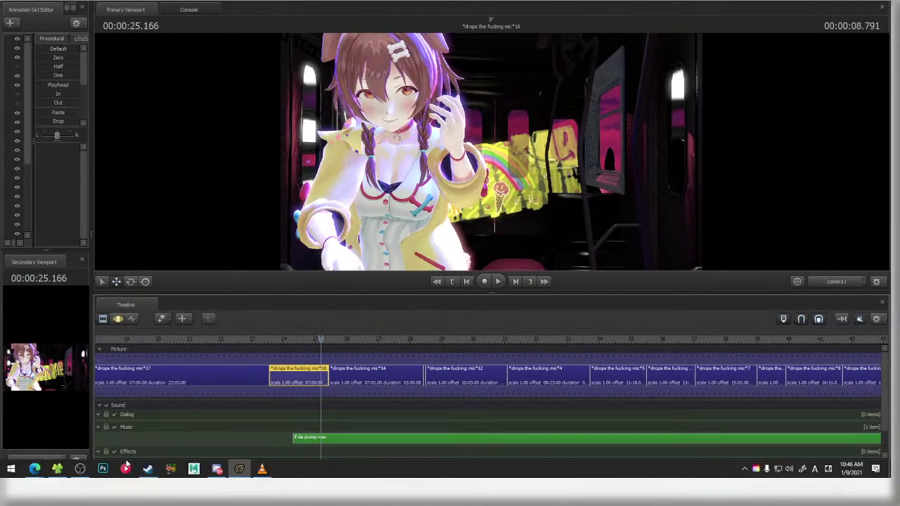
pyautogui.click(262, 468)
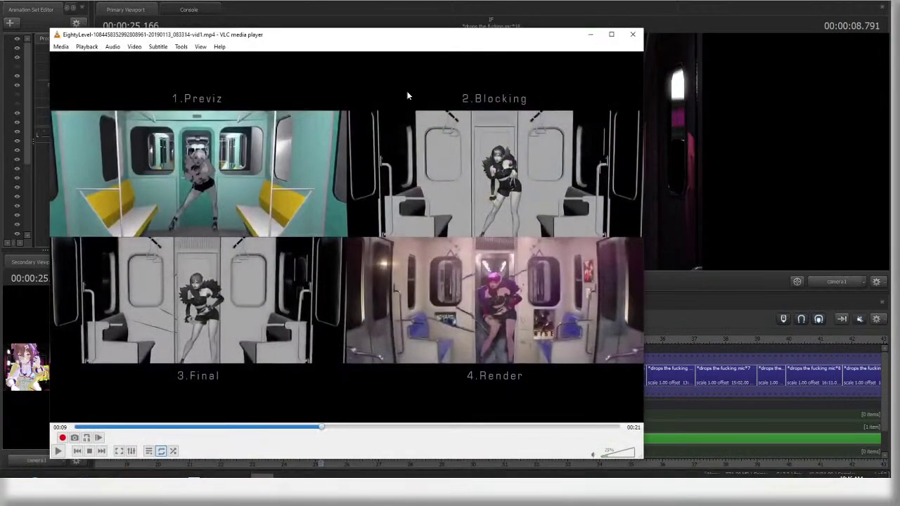
pyautogui.scroll(-2, 424, 406)
pyautogui.scroll(-3, 534, 415)
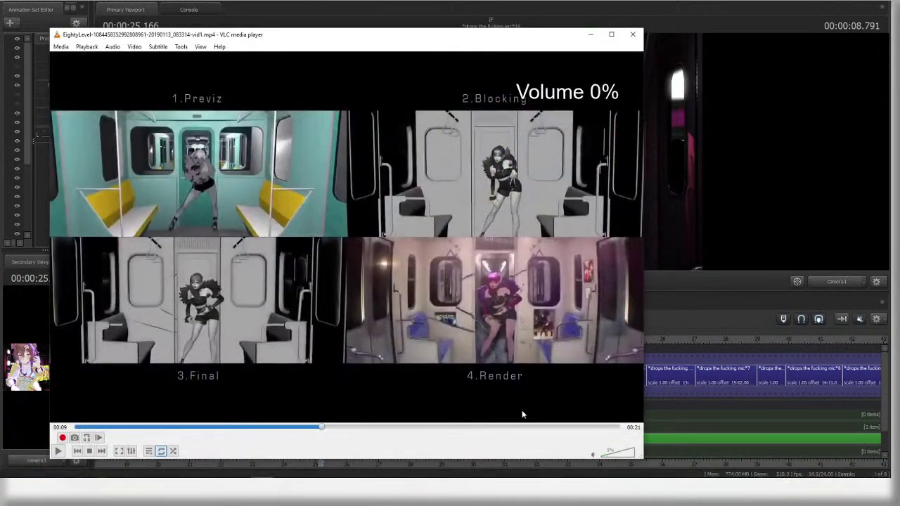
pyautogui.moveTo(212, 426); pyautogui.dragTo(133, 427)
pyautogui.press('space')
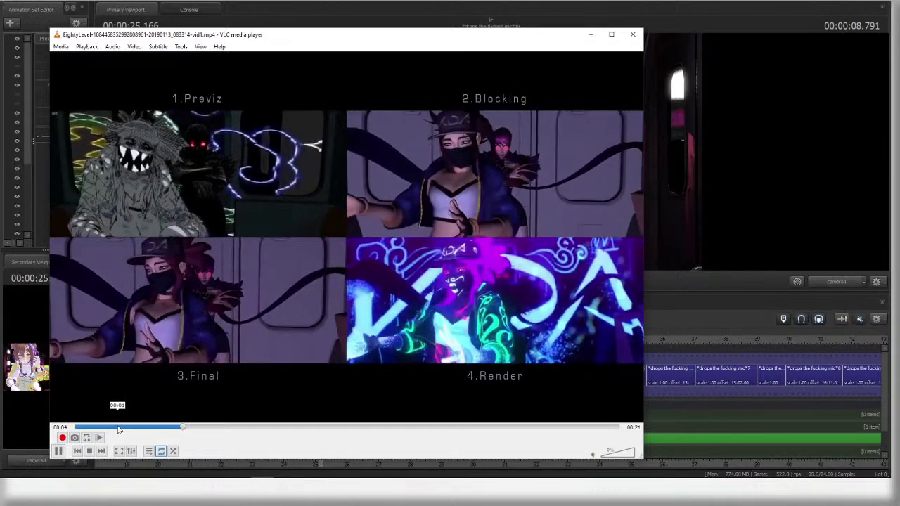
# - Raise the volume to 35% and replay the reference video's first three seconds, pausing to compare the poses across stages
pyautogui.click(118, 427)
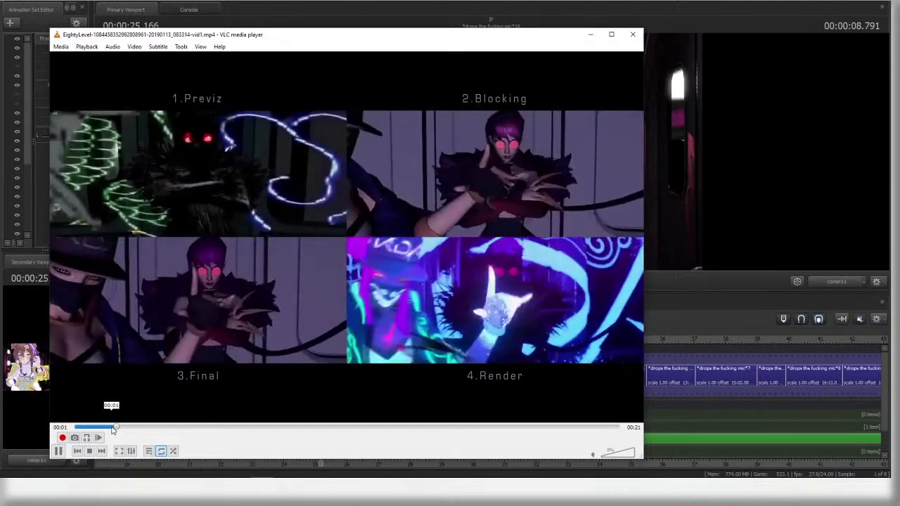
pyautogui.press('space')
pyautogui.scroll(7, 306, 387)
pyautogui.click(104, 426)
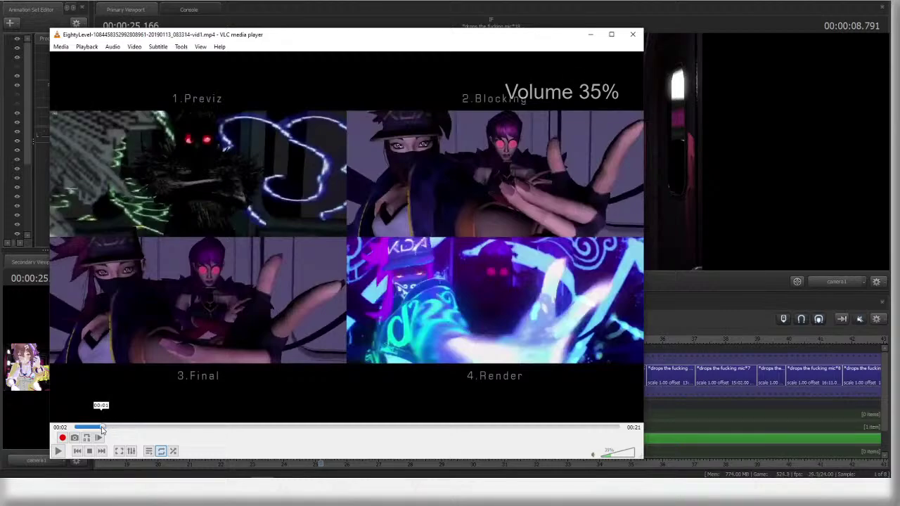
pyautogui.press('space')
pyautogui.press('space')
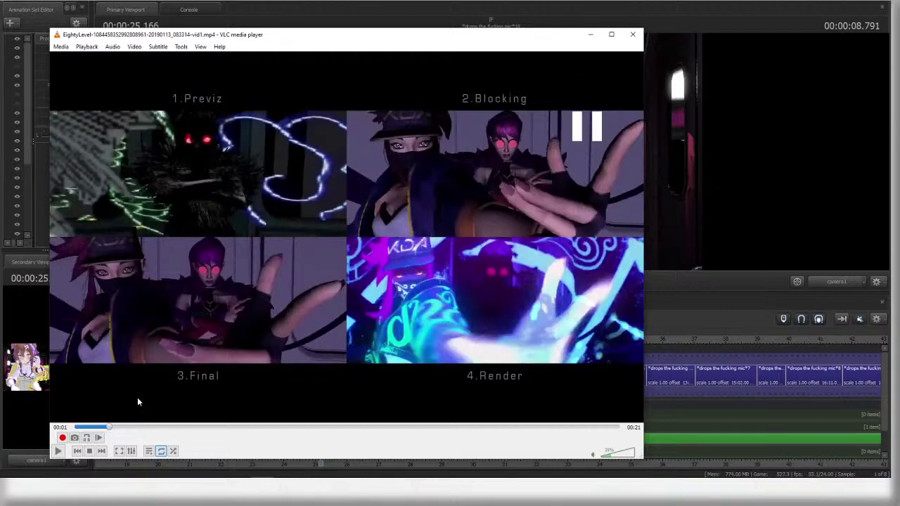
pyautogui.press('space')
pyautogui.press('space')
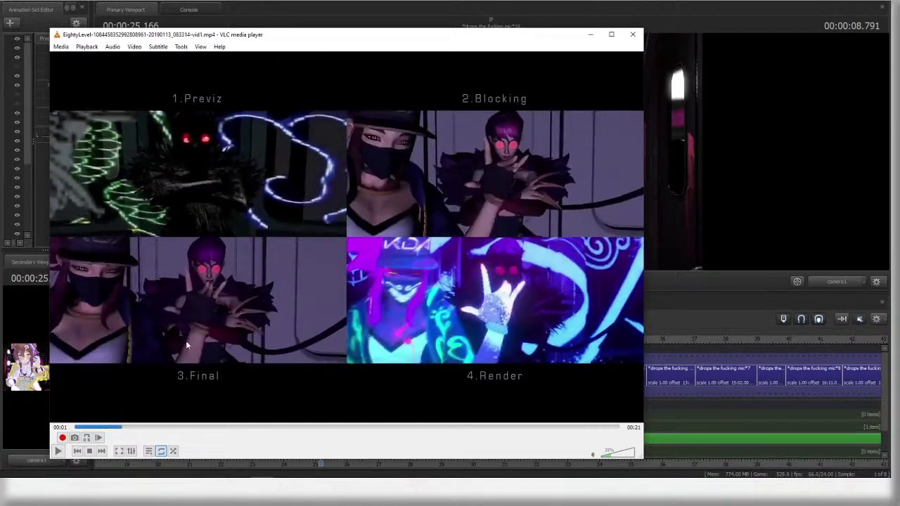
pyautogui.press('space')
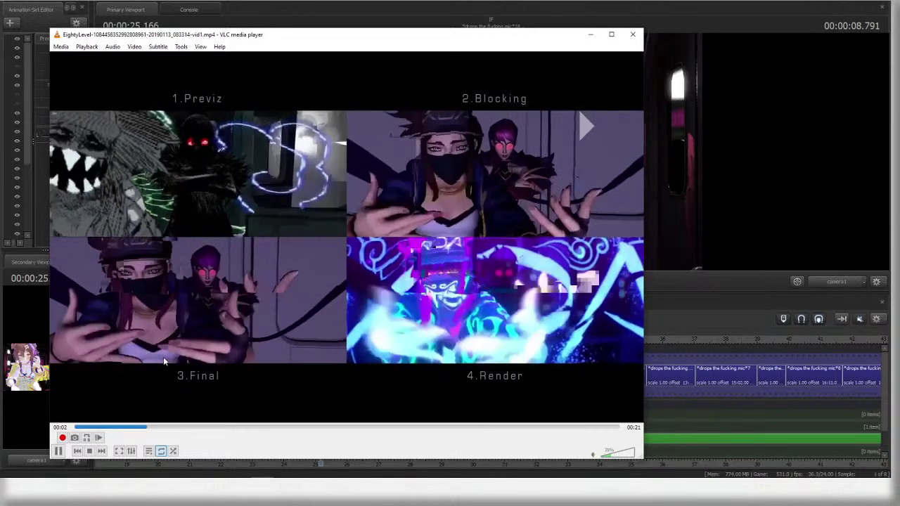
pyautogui.press('space')
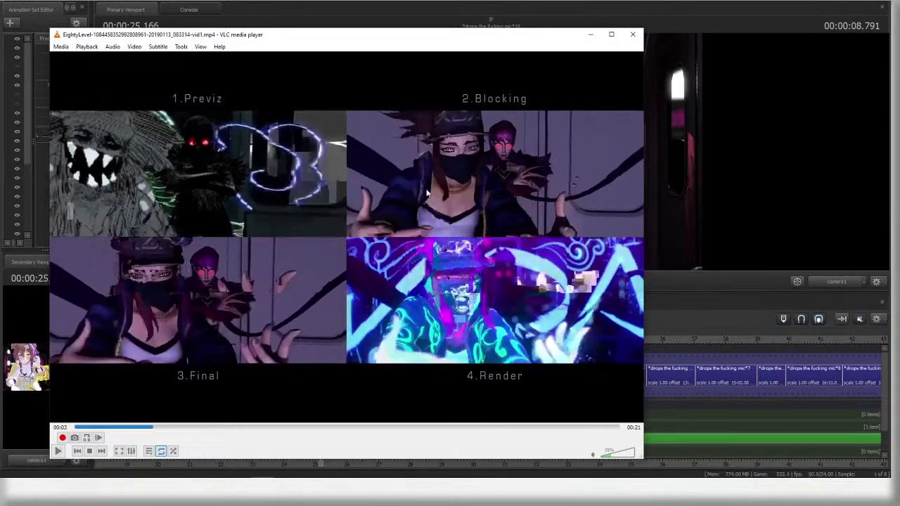
# - Reposition the video window, mute the sound and watch the reference video from the beginning
pyautogui.moveTo(307, 33); pyautogui.dragTo(395, 15)
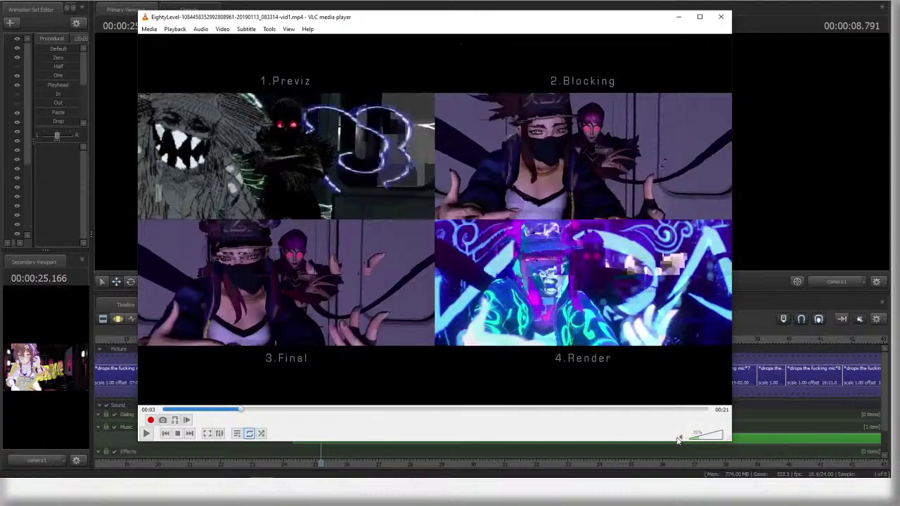
pyautogui.click(163, 409)
pyautogui.click(265, 347)
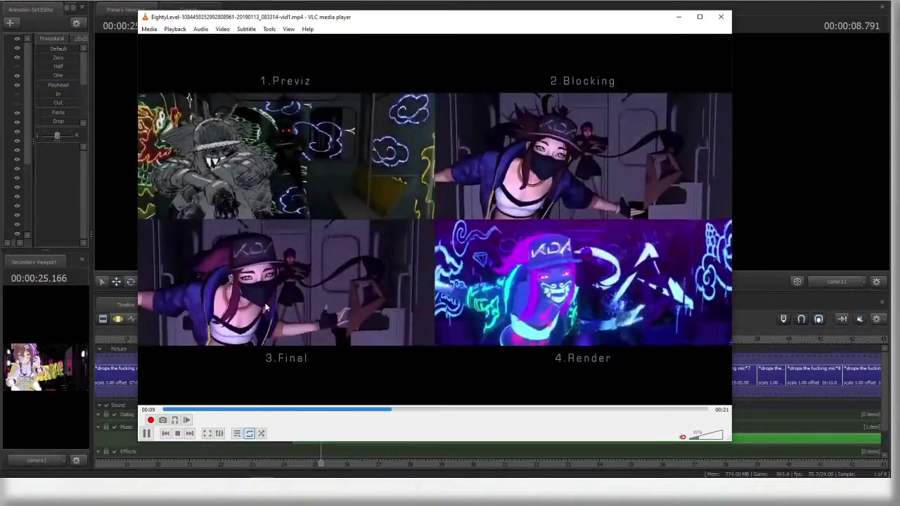
# - Replay the reference video to about 5 seconds, rewind it to the start and move its window out of the way
pyautogui.click(165, 409)
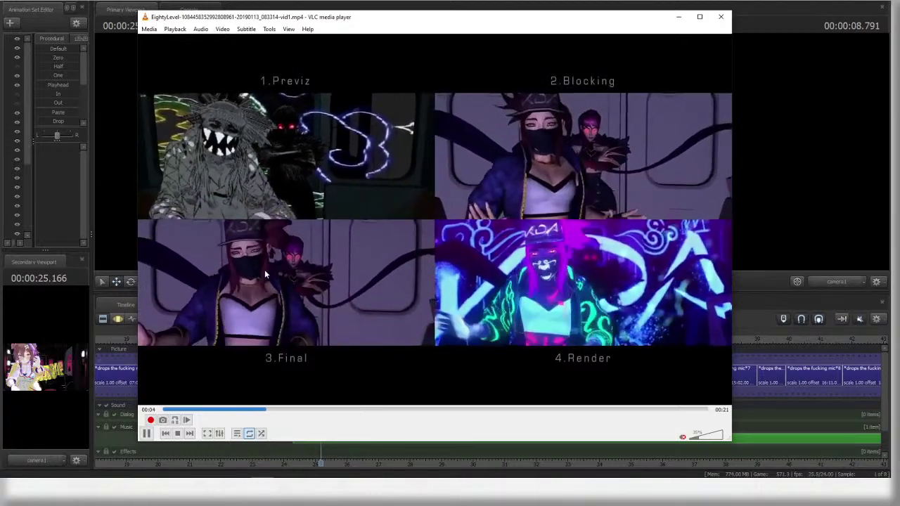
pyautogui.press('space')
pyautogui.press('space')
pyautogui.press('space')
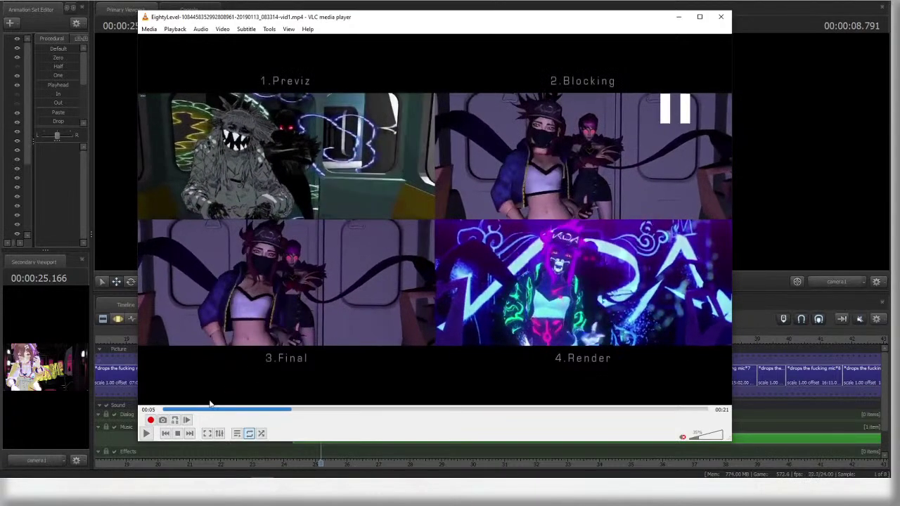
pyautogui.moveTo(210, 408); pyautogui.dragTo(149, 411)
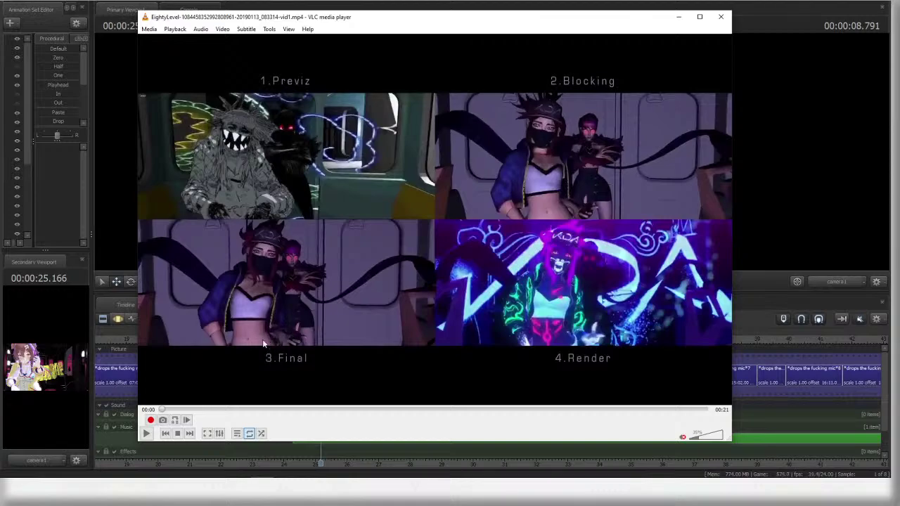
pyautogui.press('space')
pyautogui.press('space')
pyautogui.moveTo(515, 21); pyautogui.dragTo(0, 115)
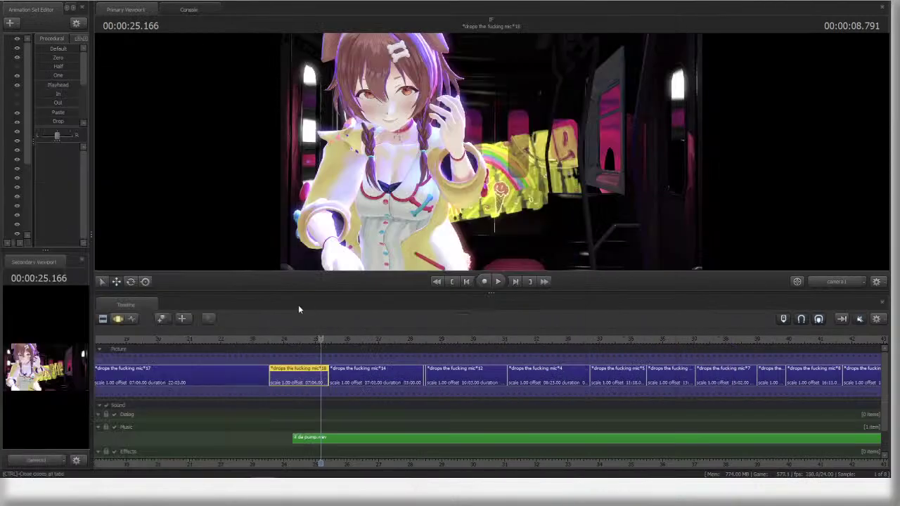
# - Switch back to Source Filmmaker and replay shot 18 from several points, ending at 24.5 seconds
pyautogui.moveTo(298, 339)
pyautogui.mouseDown()
pyautogui.moveTo(291, 339)
pyautogui.moveTo(306, 338)
pyautogui.mouseUp()
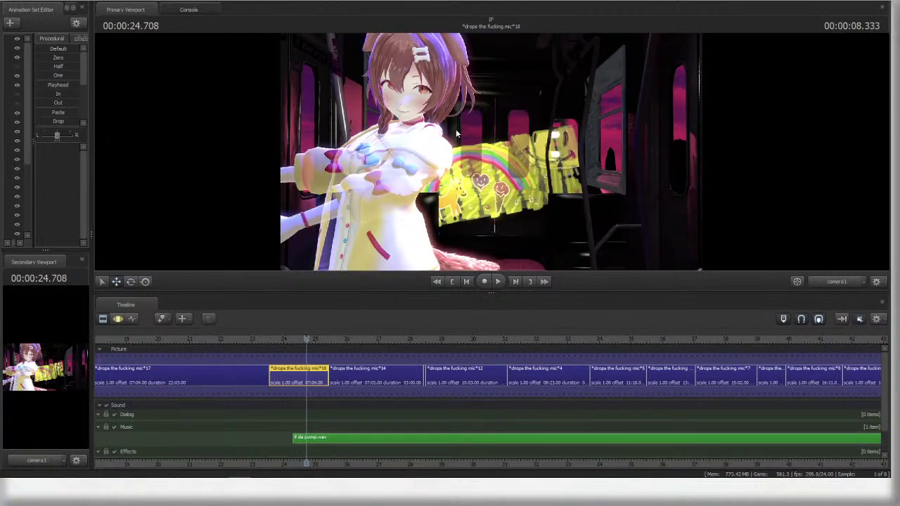
pyautogui.press('space')
pyautogui.press('space')
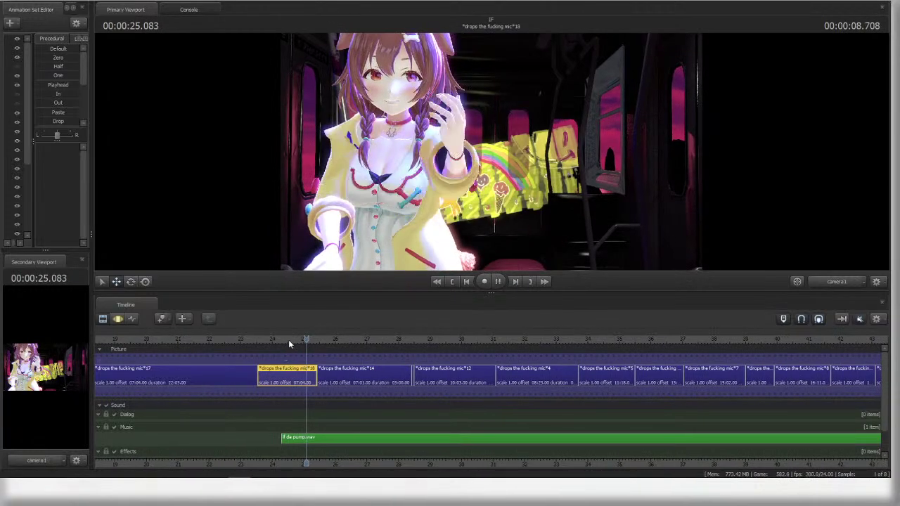
pyautogui.press('space')
pyautogui.press('space')
pyautogui.moveTo(256, 339); pyautogui.dragTo(263, 338)
pyautogui.press('space')
pyautogui.press('space')
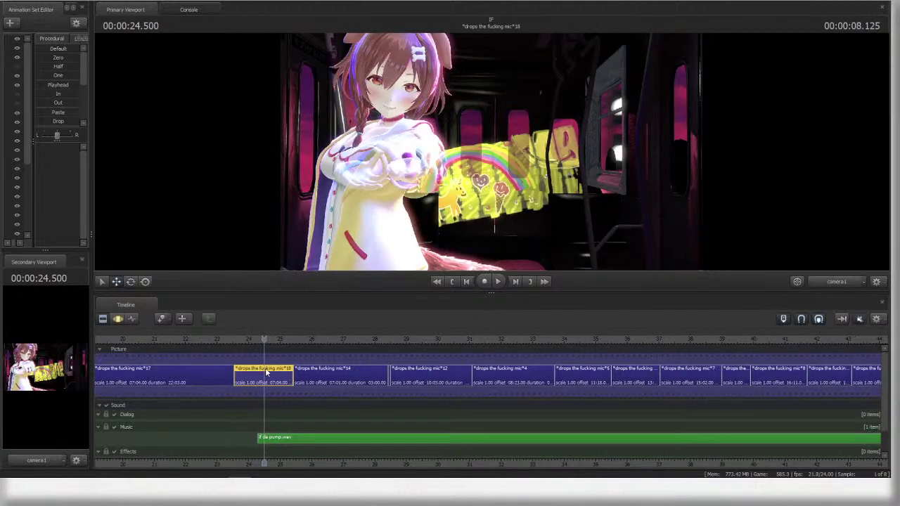
# - Select the character's rig_hand_L control in the Motion Editor and play shot 18 to 25.208 seconds to examine the hand's motion path
pyautogui.press('F3')
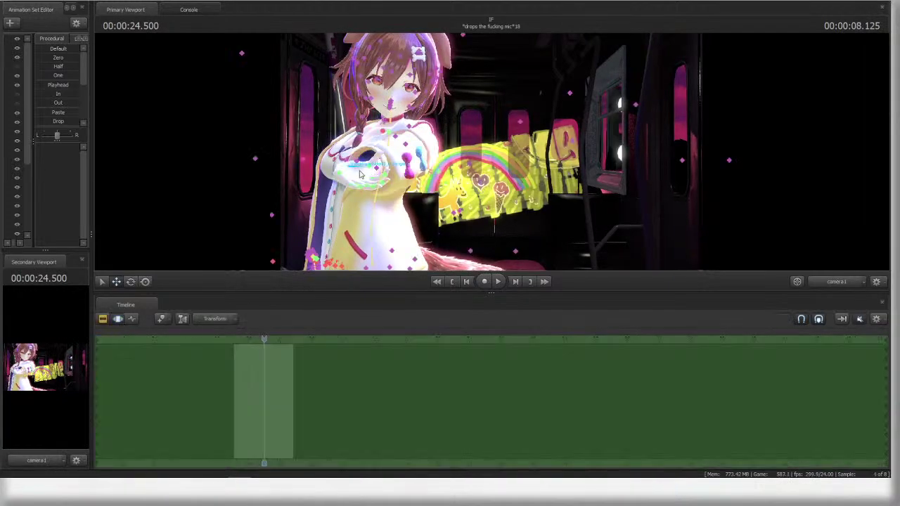
pyautogui.click(338, 173)
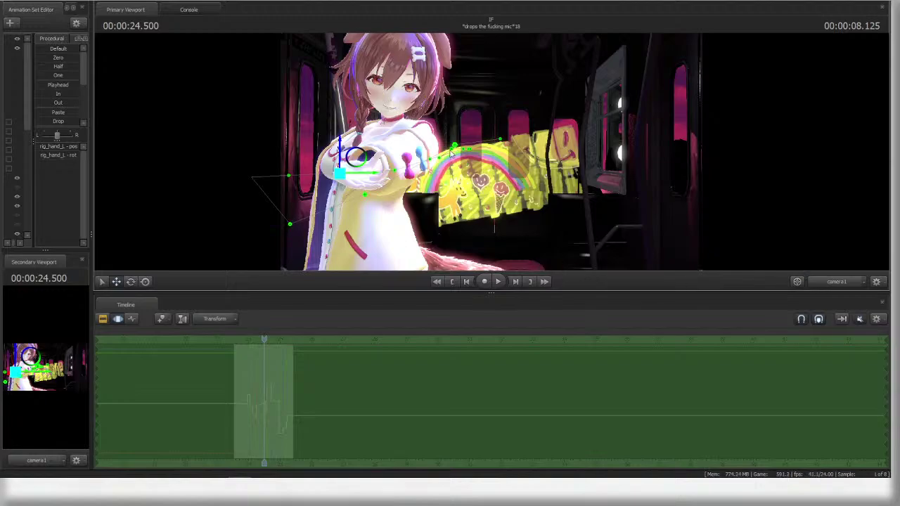
pyautogui.press('space')
pyautogui.press('space')
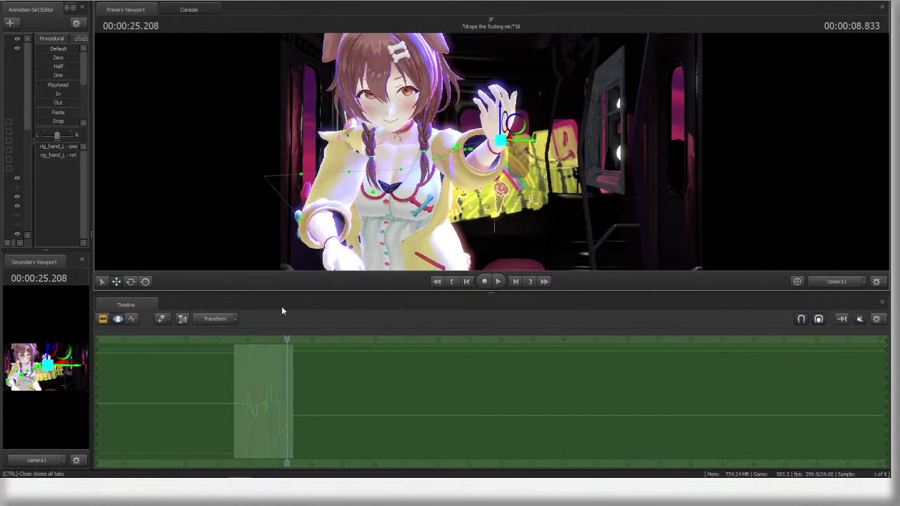
# - Compare the 25.208-second frame in the Clip Editor and Motion Editor, examining the character's rig controls and left hand
pyautogui.hotkey('ctrl', '1')
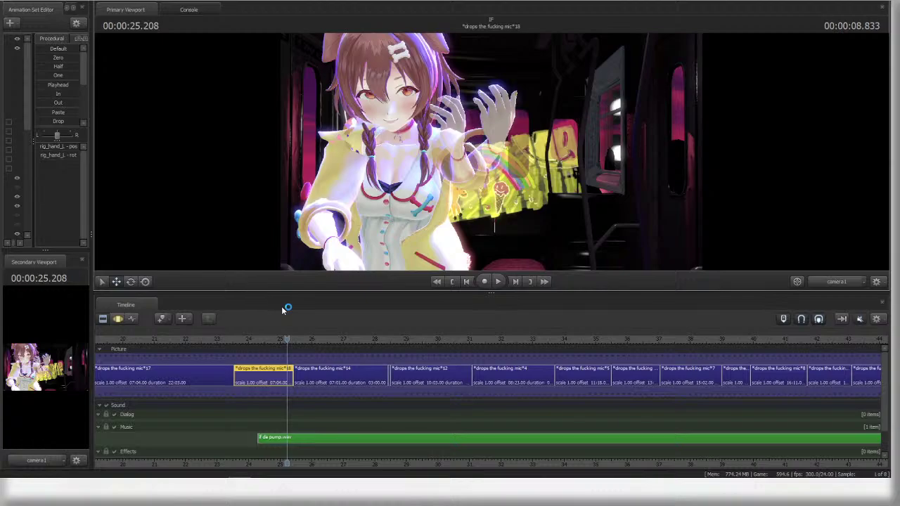
pyautogui.hotkey('ctrl', '2')
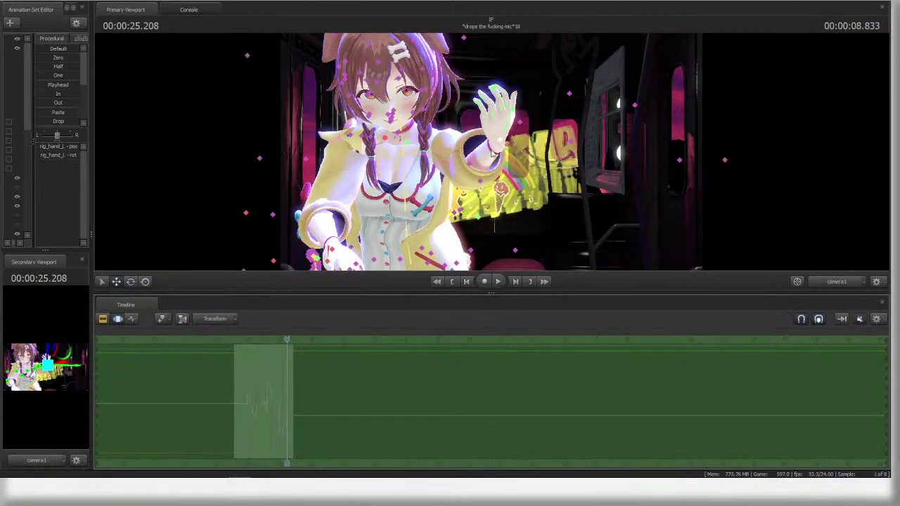
pyautogui.click(503, 142)
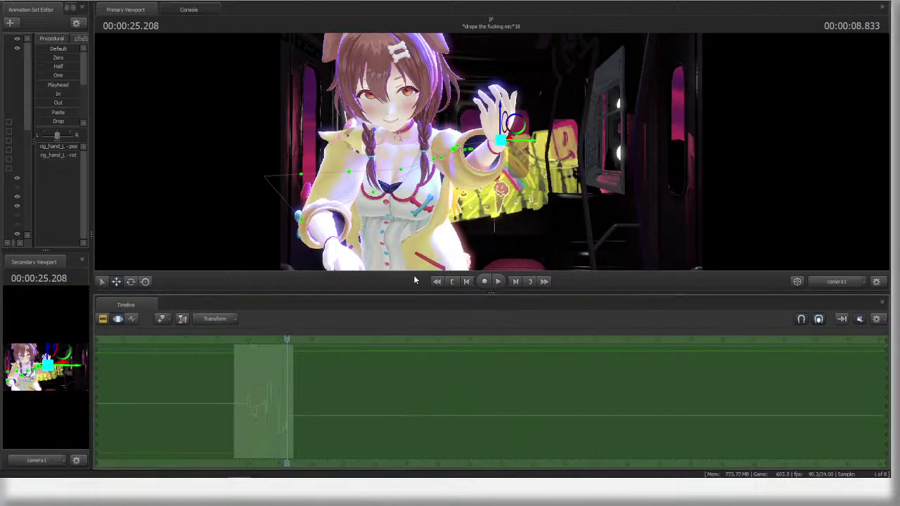
pyautogui.press('ctrl')
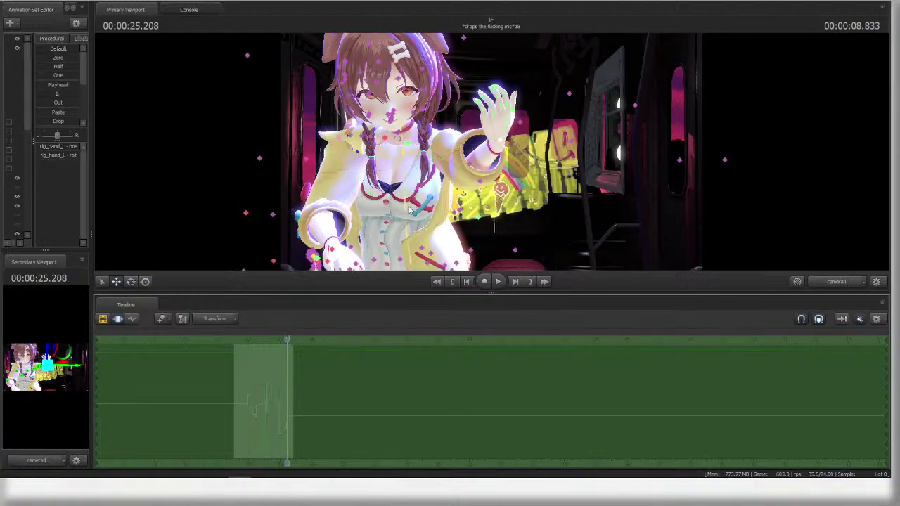
# - Select the character's rig_spine_0 and rig_hand_L controls in turn to compare their motion paths at 25.208 seconds
pyautogui.click(399, 261)
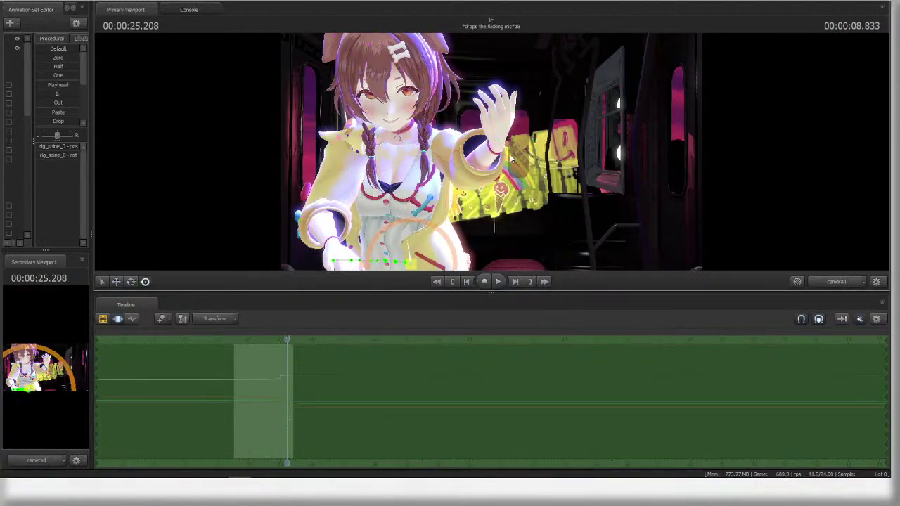
pyautogui.click(494, 113)
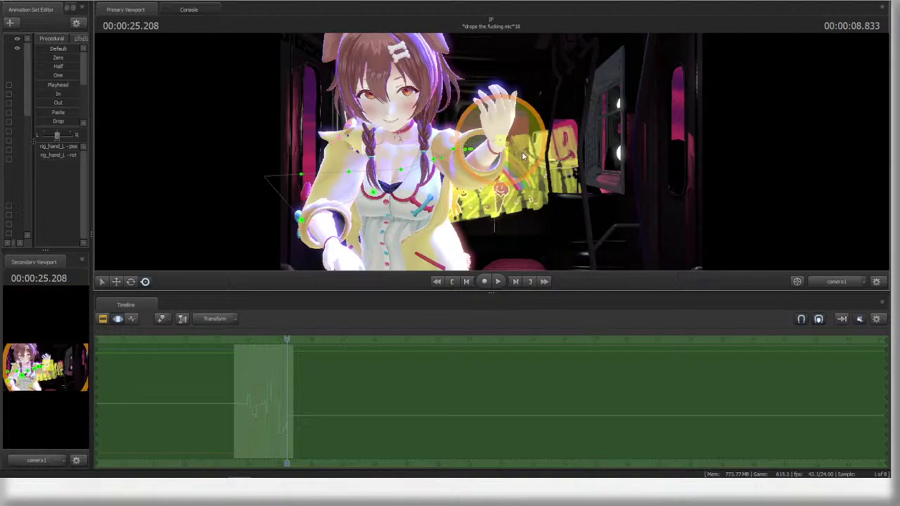
pyautogui.press('ctrl')
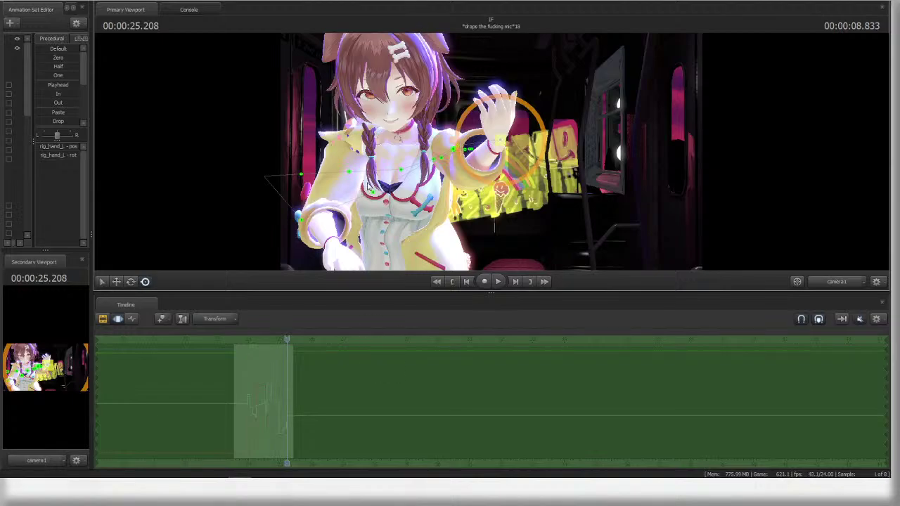
# - Open the session file dapumpif_04.dmx from the DaPumpIf folder
pyautogui.click(10, 2)
pyautogui.click(19, 12)
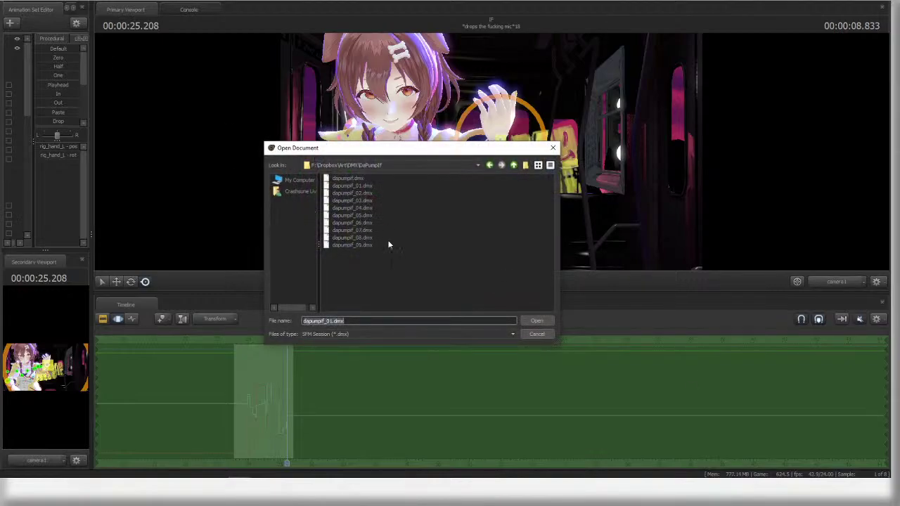
pyautogui.doubleClick(355, 209)
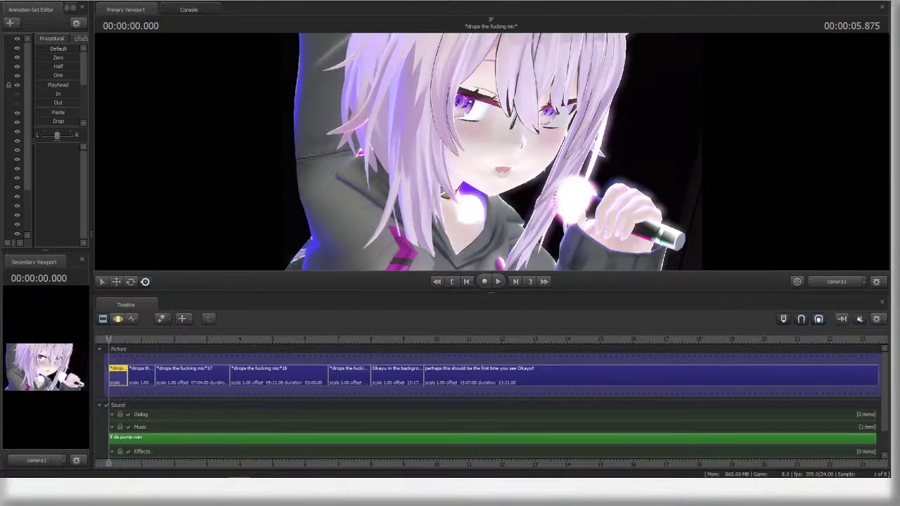
# - Play the opened session from its start, pausing at 11.708 seconds in the last shot
pyautogui.moveTo(334, 463); pyautogui.dragTo(554, 463, button='middle')
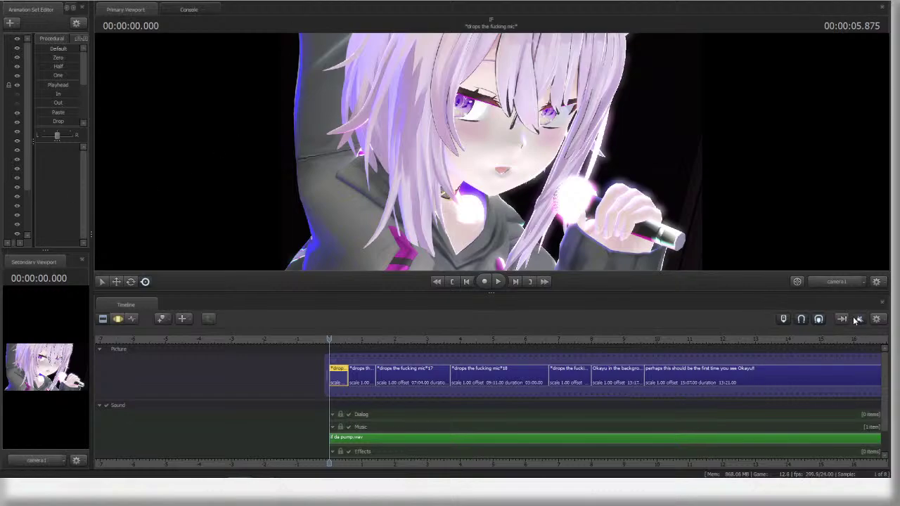
pyautogui.scroll(3, 450, 421)
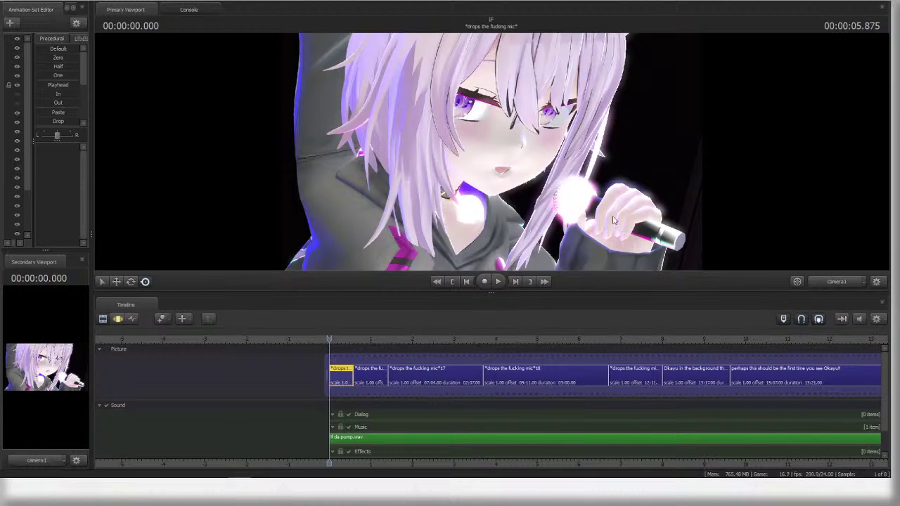
pyautogui.scroll(1, 351, 427)
pyautogui.scroll(1, 458, 417)
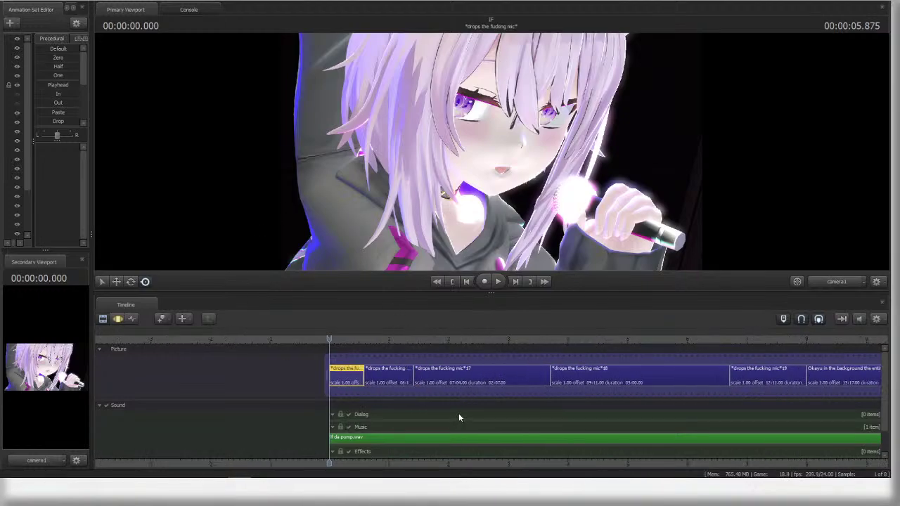
pyautogui.press('space')
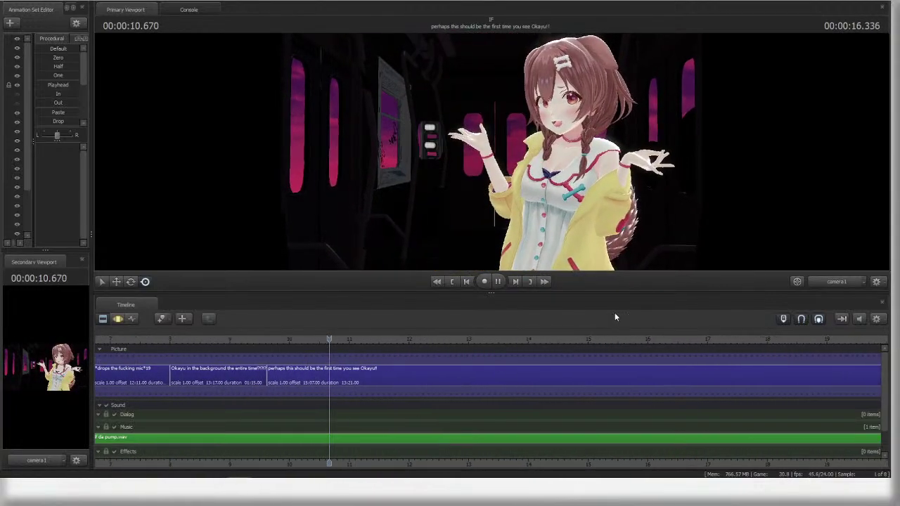
pyautogui.click(498, 281)
pyautogui.scroll(-4, 331, 415)
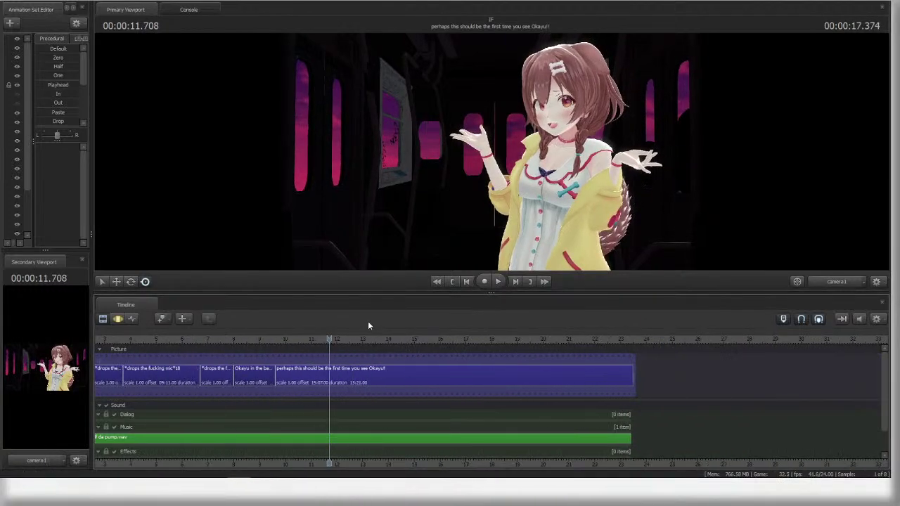
# - Mute the timeline's audio and replay shot 17 into shot 18, pausing at 4.291 seconds
pyautogui.moveTo(394, 466); pyautogui.dragTo(481, 420, button='middle')
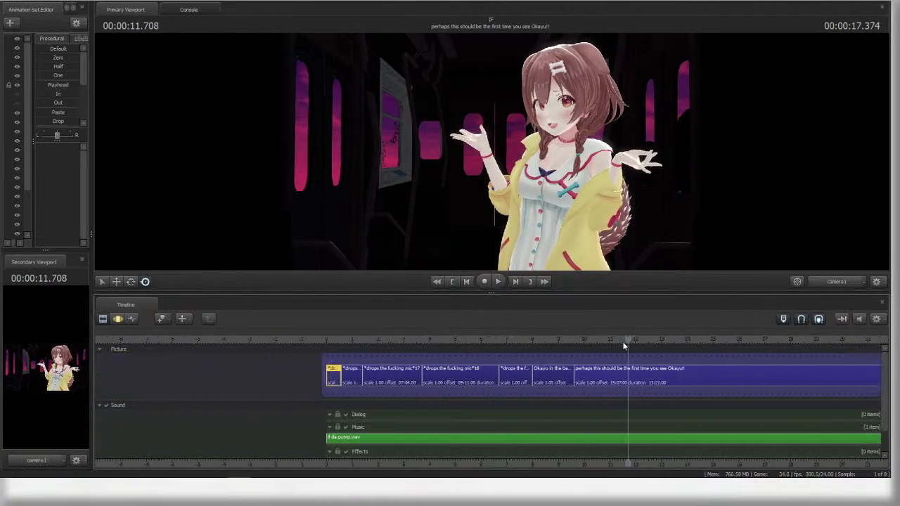
pyautogui.click(859, 318)
pyautogui.moveTo(403, 335); pyautogui.dragTo(356, 344)
pyautogui.press('space')
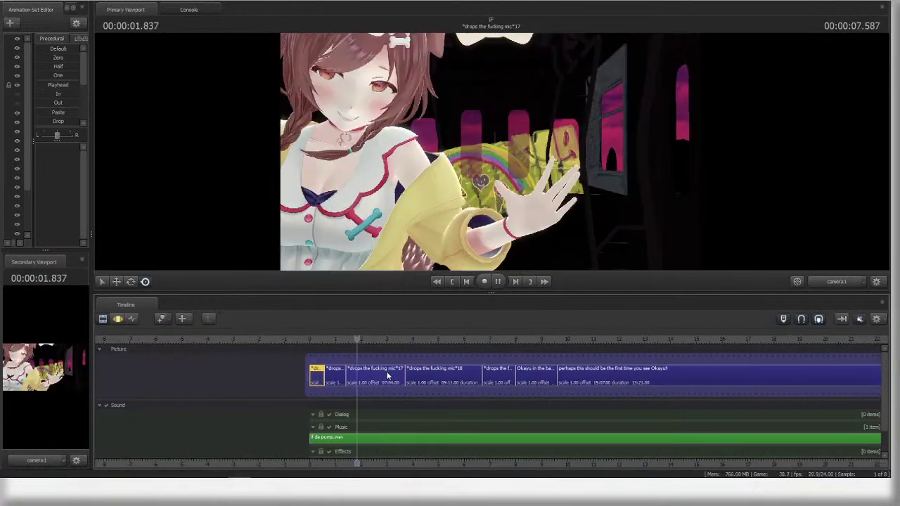
pyautogui.click(367, 380)
pyautogui.press('space')
pyautogui.moveTo(393, 392); pyautogui.dragTo(387, 391)
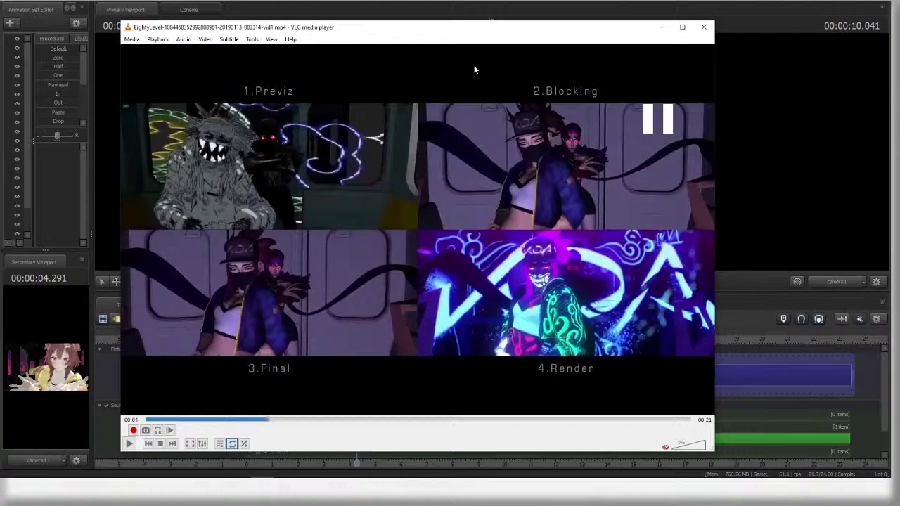
# - Switch to the reference video in VLC, play it to about 8 seconds and replay it from about 5 to 7 seconds
pyautogui.press('space')
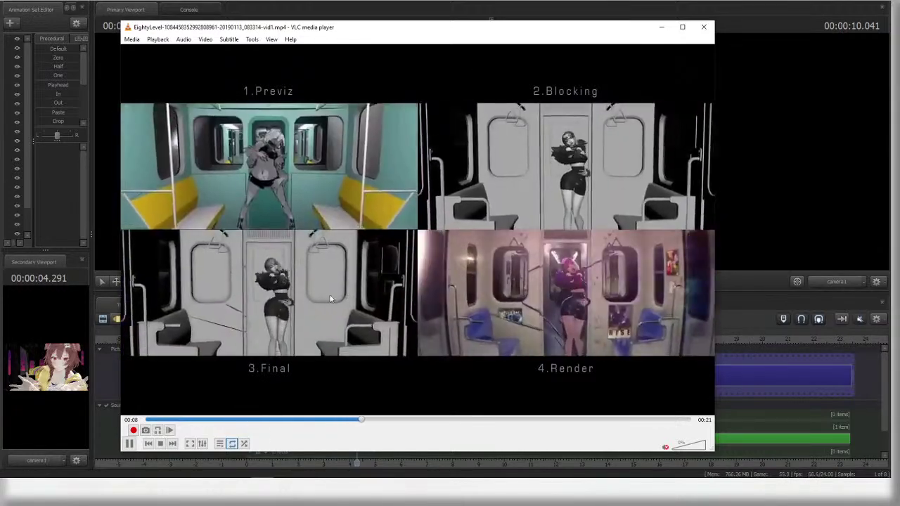
pyautogui.press('space')
pyautogui.click(276, 419)
pyautogui.press('space')
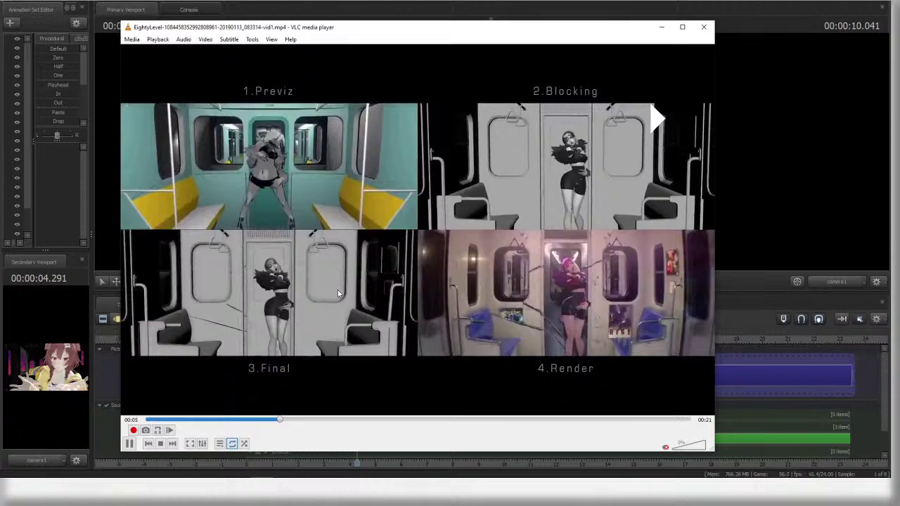
pyautogui.press('space')
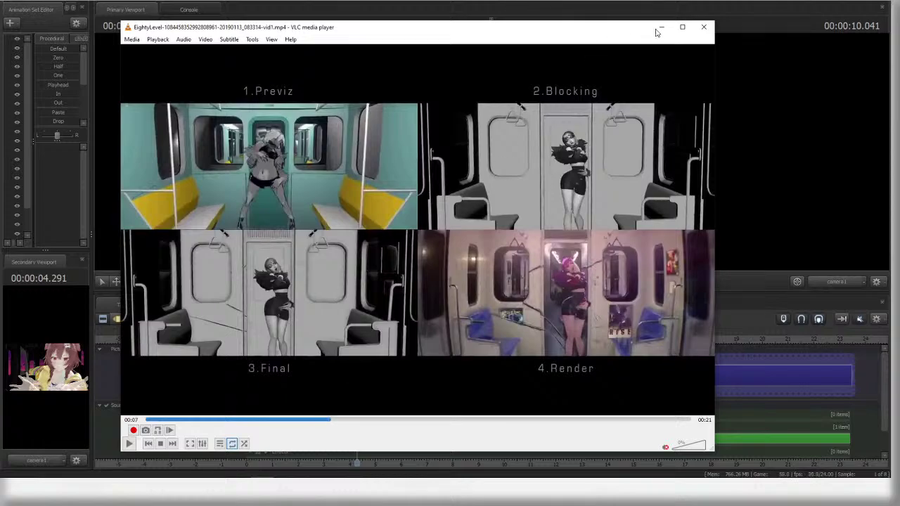
# - Return to Source Filmmaker and play shot 18 to 4.541 seconds, examining its poses further up to 5.416 seconds
pyautogui.click(660, 28)
pyautogui.click(339, 340)
pyautogui.press('space')
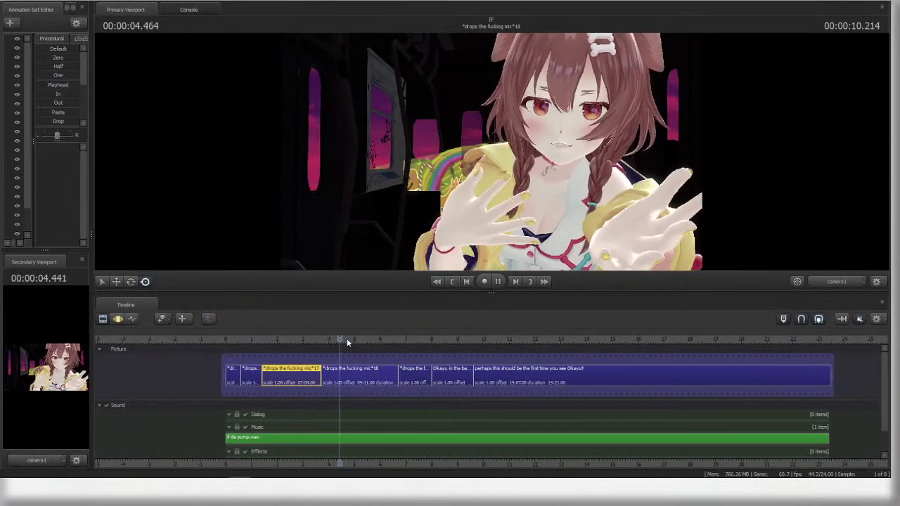
pyautogui.press('space')
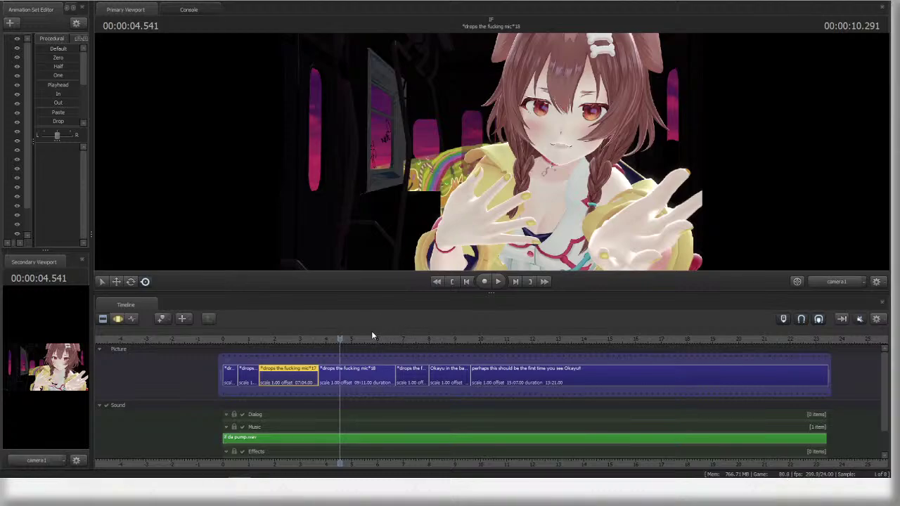
pyautogui.moveTo(429, 398); pyautogui.dragTo(552, 398, button='middle')
pyautogui.click(436, 342)
pyautogui.press('space')
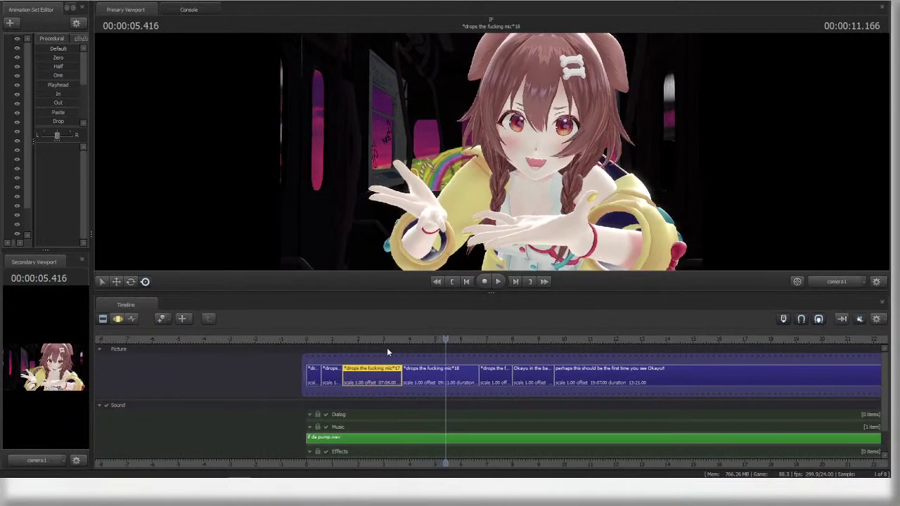
# - Check the pose at 5.041 seconds and replay the cut from shot 17 into shot 18, pausing at 3.750 seconds
pyautogui.click(407, 340)
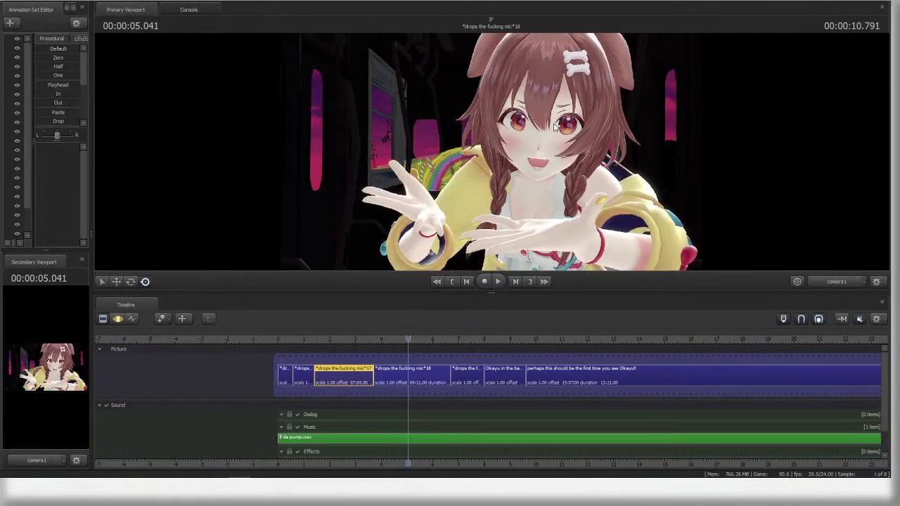
pyautogui.moveTo(409, 339); pyautogui.dragTo(356, 334)
pyautogui.press('space')
pyautogui.press('space')
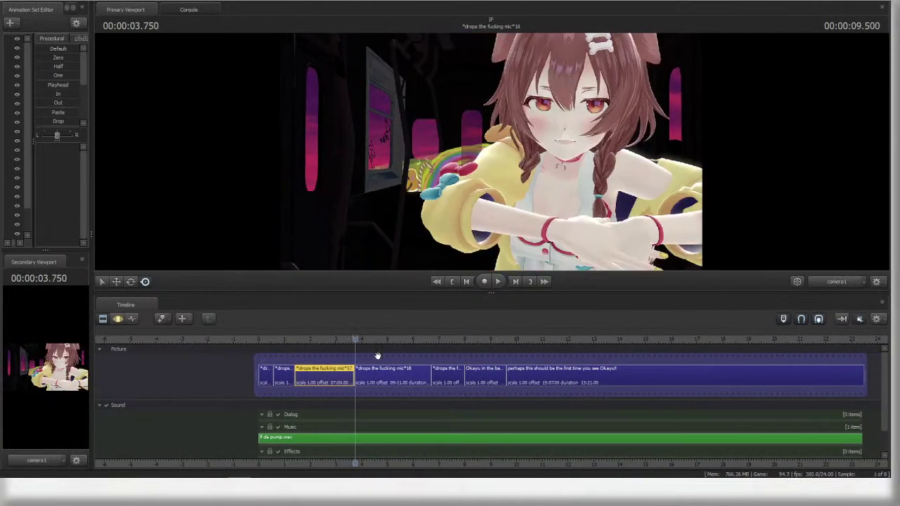
# - Replay shot 17 from near its start, stopping at 3.083 seconds, and continue into shot 18 up to 4.708 seconds
pyautogui.click(377, 368)
pyautogui.click(297, 338)
pyautogui.click(317, 376)
pyautogui.press('space')
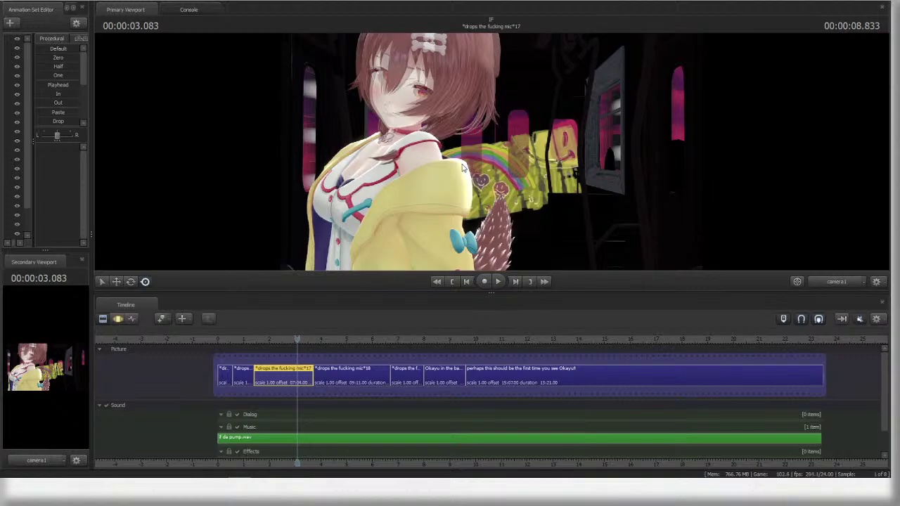
pyautogui.press('space')
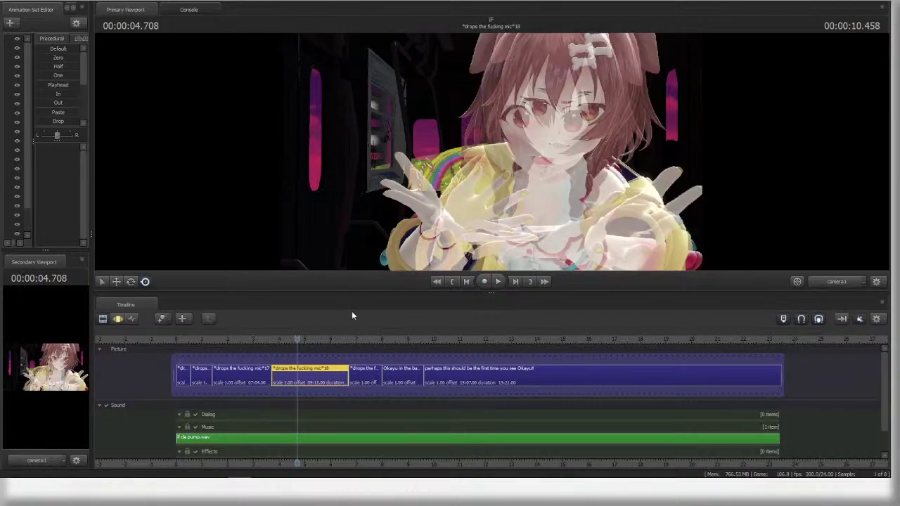
# - Move the playhead back to 2.458 seconds and play into shot 18, stopping on the hand poses at 4.375 and 4.541 seconds
pyautogui.moveTo(301, 339); pyautogui.dragTo(245, 339)
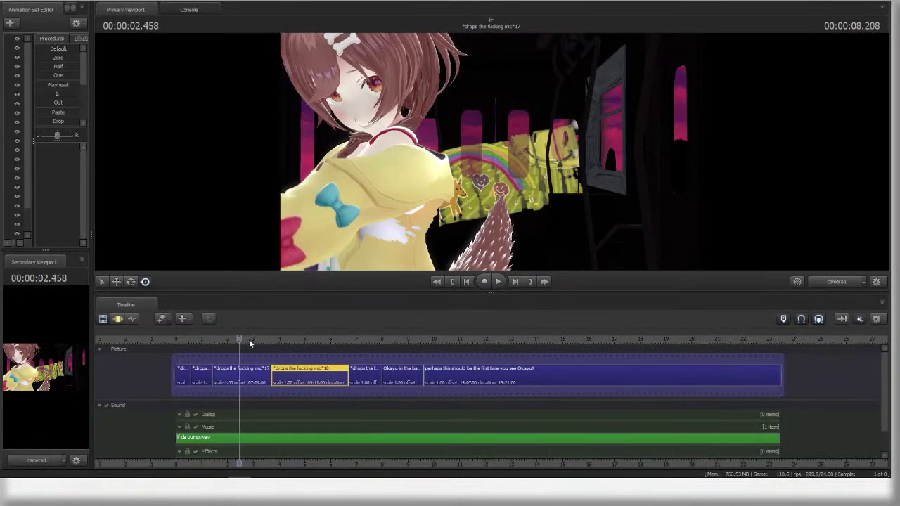
pyautogui.press('space')
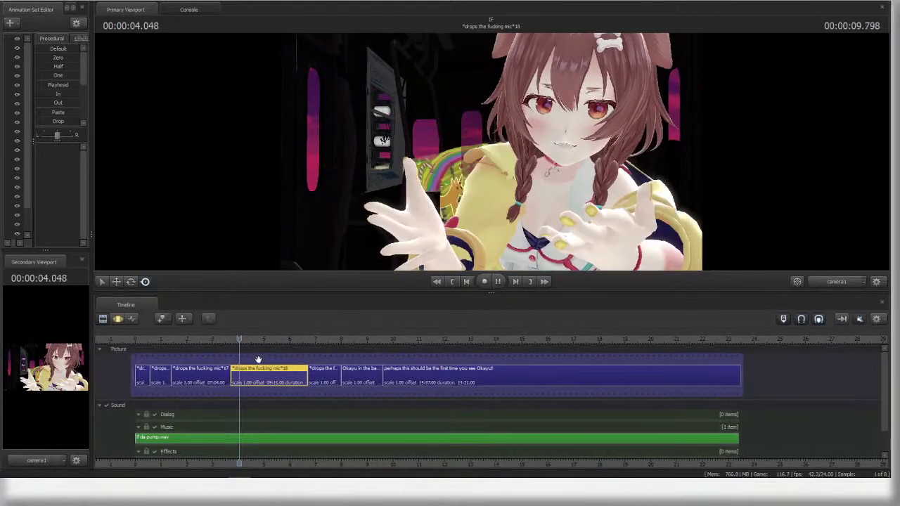
pyautogui.press('space')
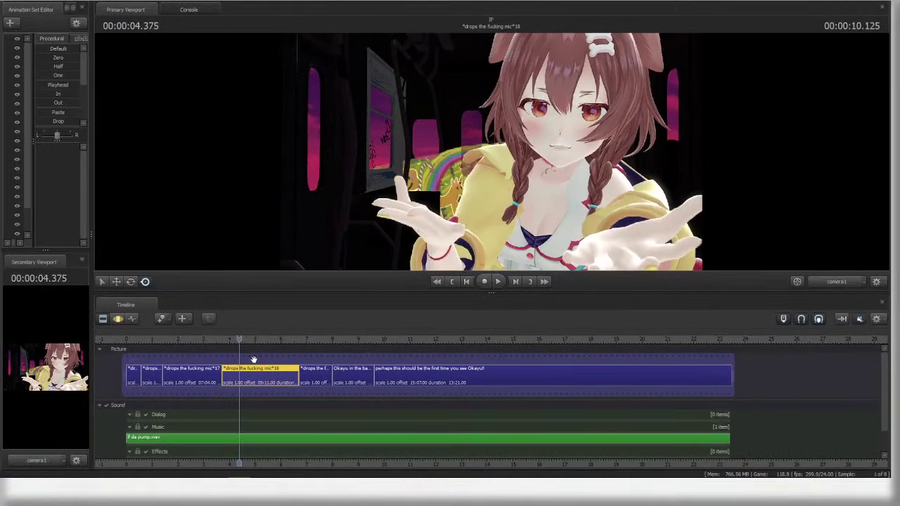
pyautogui.moveTo(258, 371); pyautogui.dragTo(254, 373)
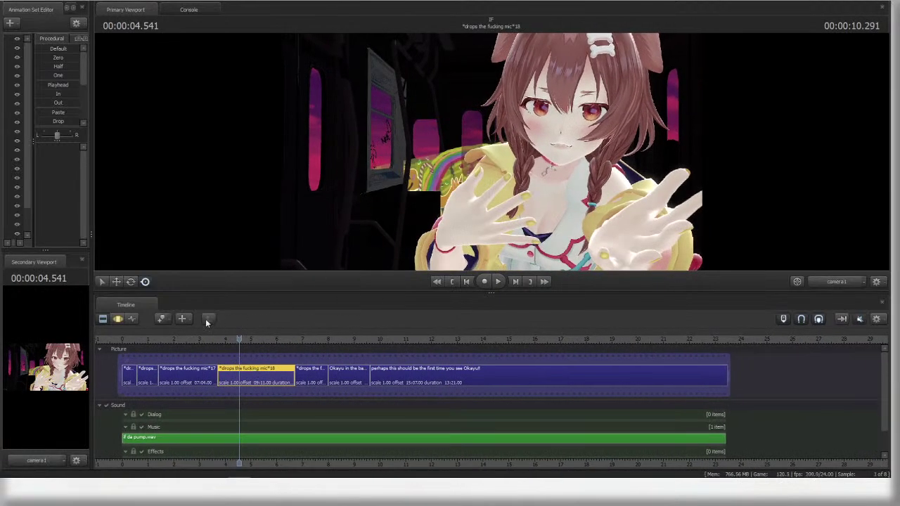
# - Show the right Finger1 bone's curves in the Graph Editor and move the playhead to 4.708 seconds
pyautogui.click(132, 319)
pyautogui.keyDown('ctrl'); pyautogui.click(486, 203); pyautogui.keyUp('ctrl')
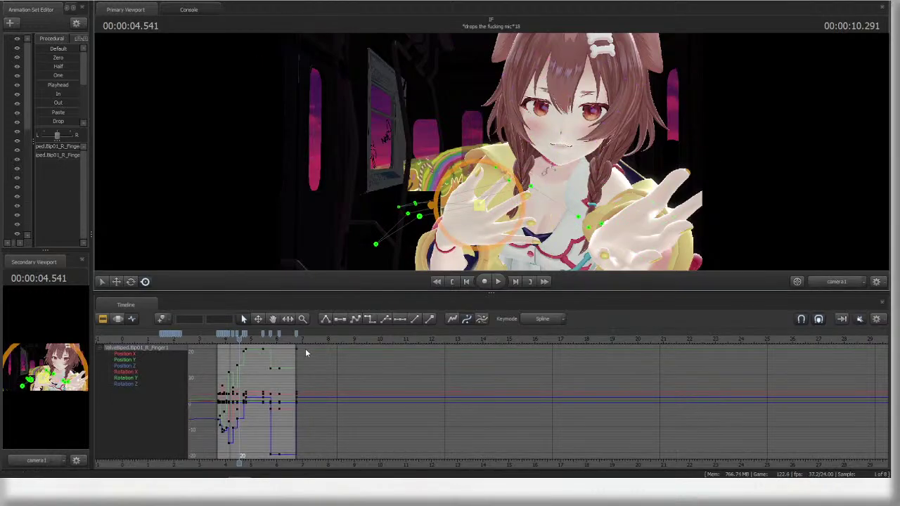
pyautogui.scroll(3, 242, 347)
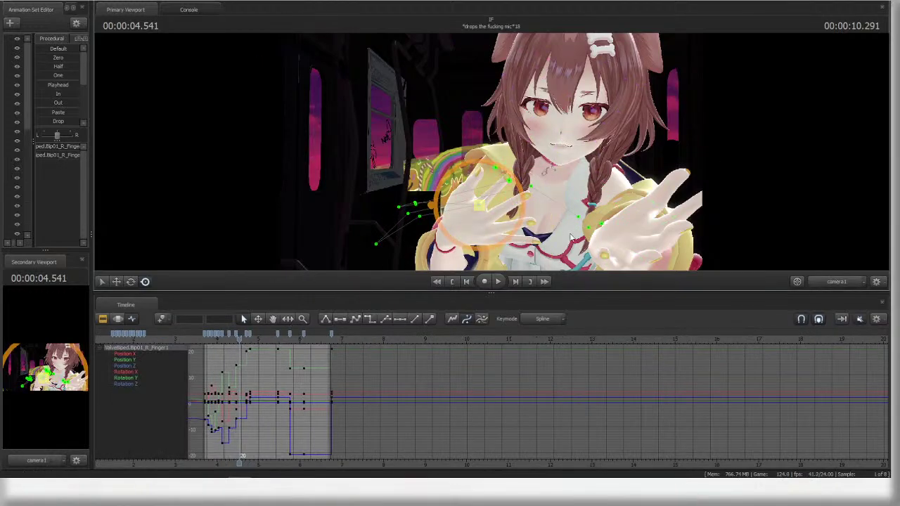
pyautogui.moveTo(239, 338); pyautogui.dragTo(246, 339)
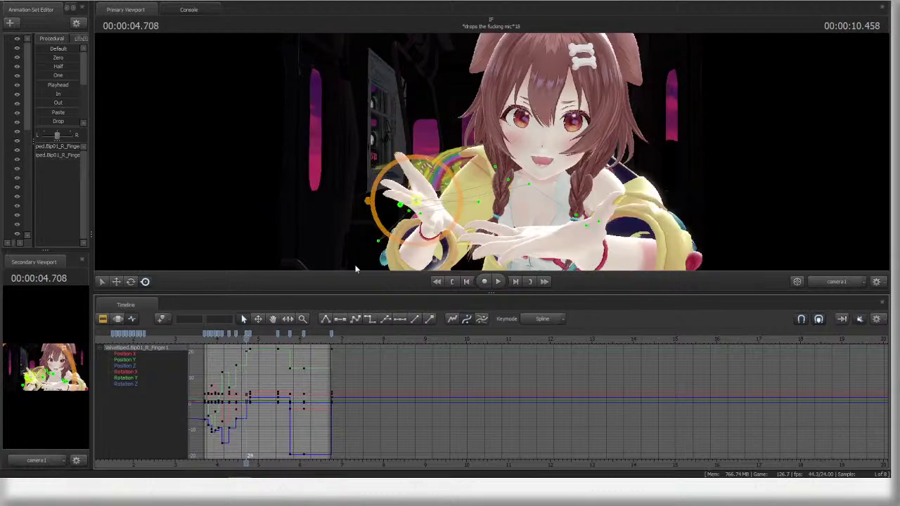
# - Select the right Finger2, Finger4 and Hand bones in turn and examine the hand's keyframe curves across shot 18
pyautogui.moveTo(420, 164); pyautogui.dragTo(356, 195)
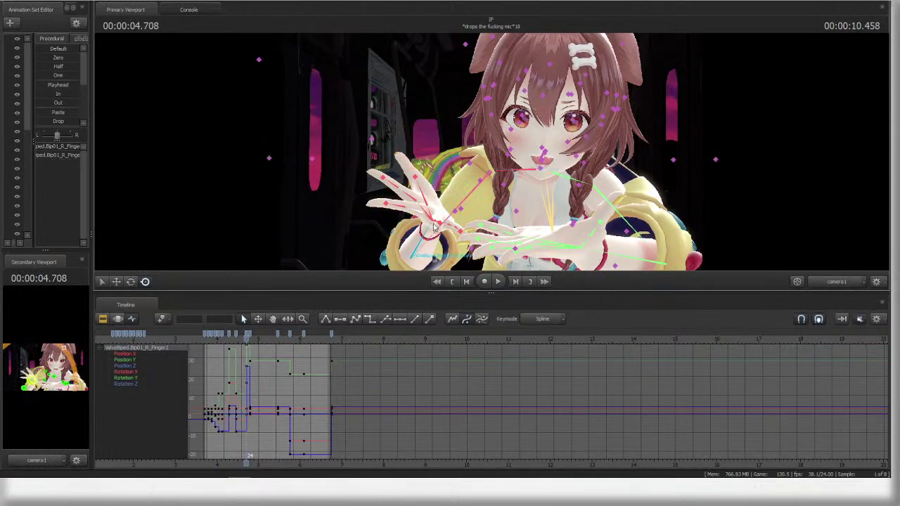
pyautogui.click(450, 210)
pyautogui.click(440, 224)
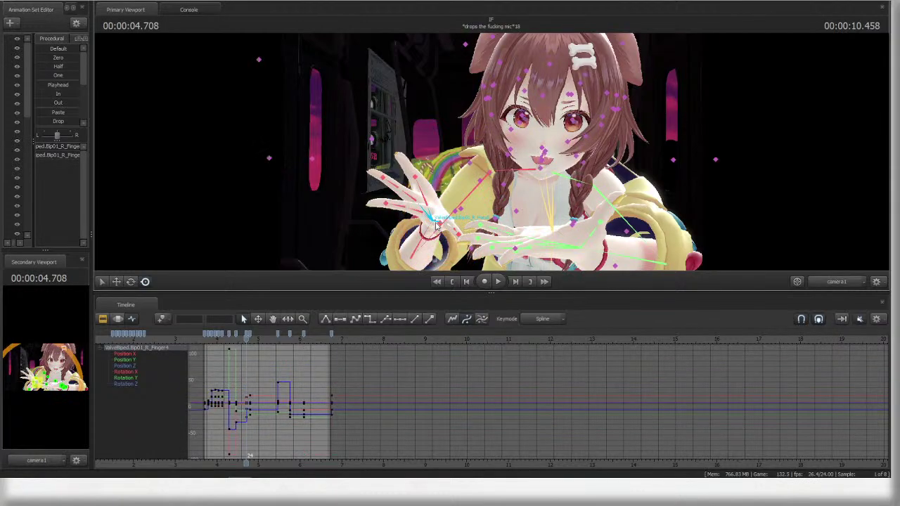
pyautogui.click(439, 222)
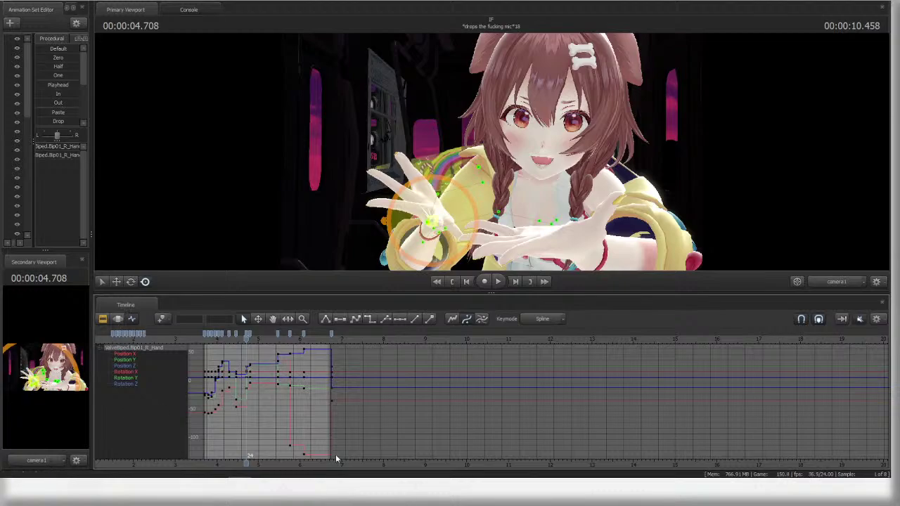
pyautogui.moveTo(269, 411); pyautogui.dragTo(410, 411, button='middle')
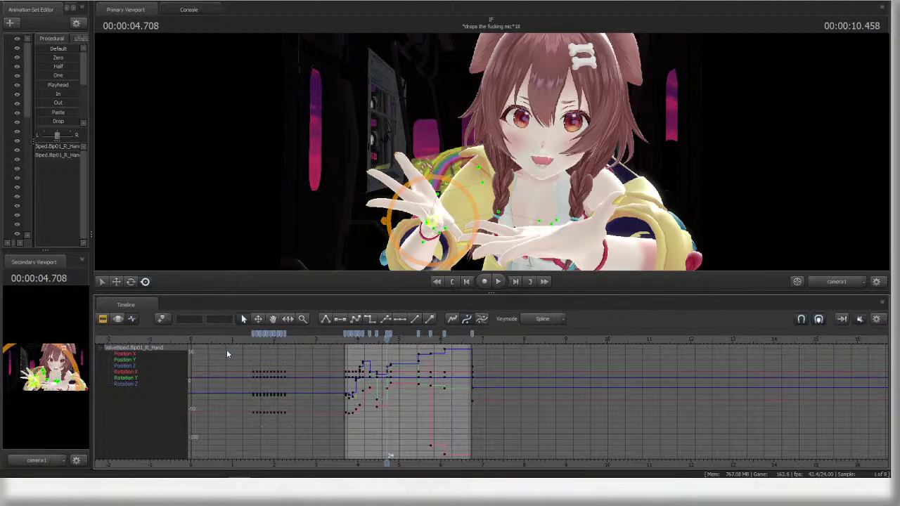
pyautogui.scroll(-2, 462, 349)
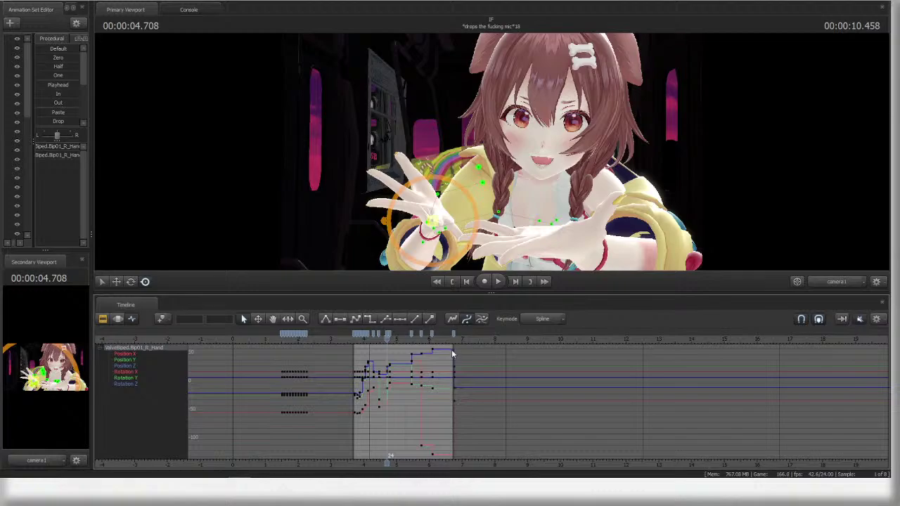
# - Replay the right hand's motion in shot 18, stopping on the pose at 4.541 seconds
pyautogui.scroll(2, 452, 349)
pyautogui.press('space')
pyautogui.press('space')
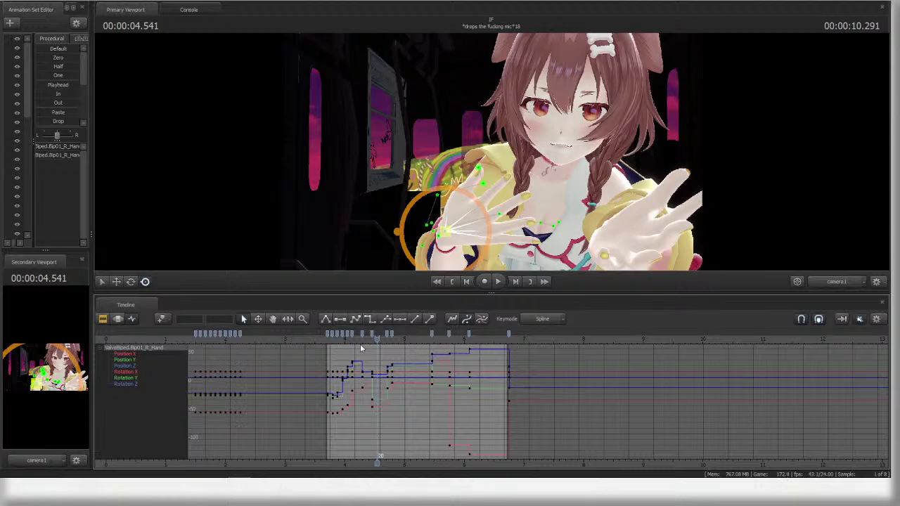
pyautogui.scroll(-3, 360, 346)
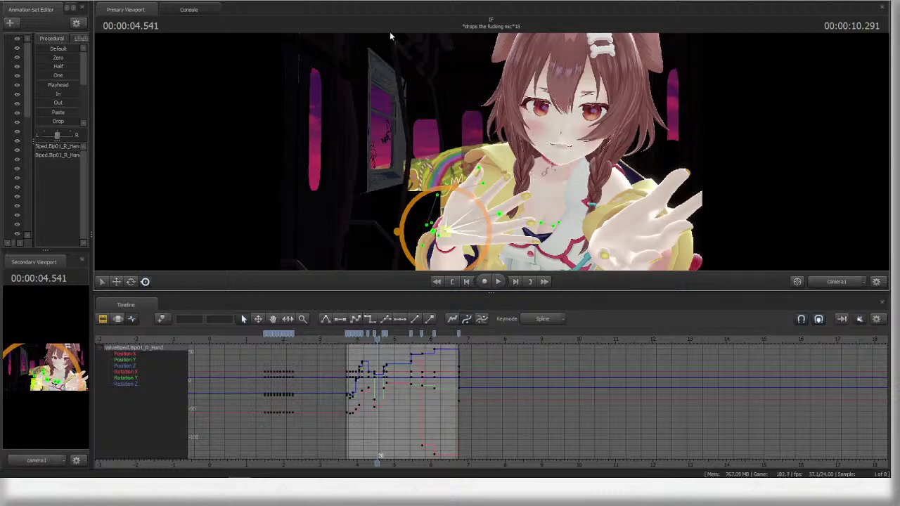
# - Review shot 18 among its neighbouring shots in the Clip Editor, and return to the right hand's curves in the Graph Editor
pyautogui.press('F2')
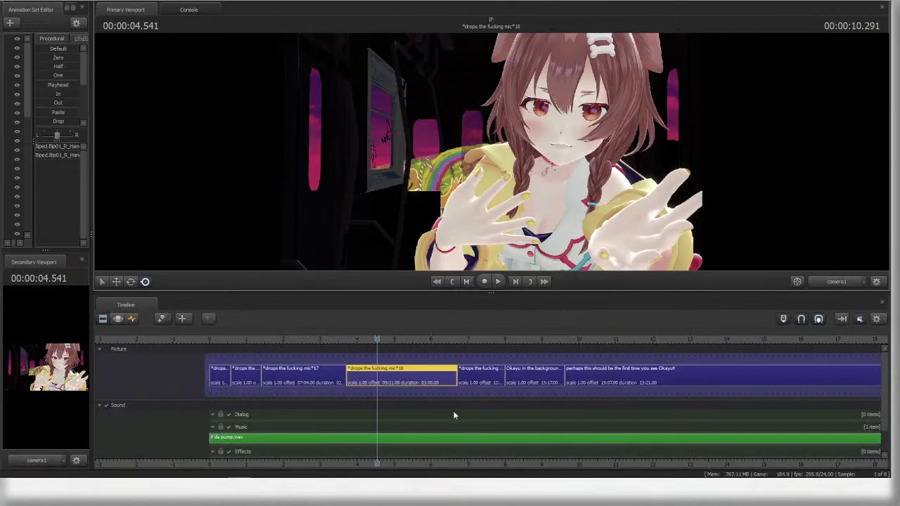
pyautogui.moveTo(524, 447); pyautogui.dragTo(659, 454, button='middle')
pyautogui.scroll(-1, 550, 376)
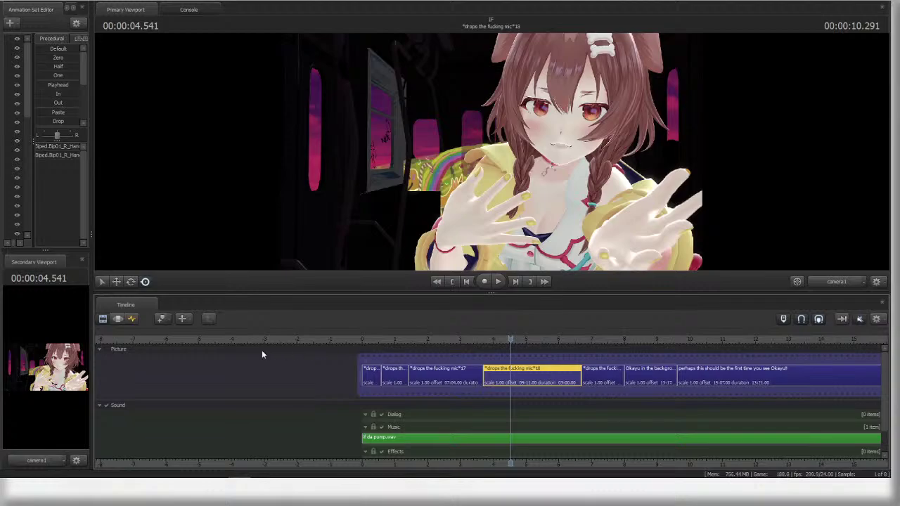
pyautogui.click(133, 318)
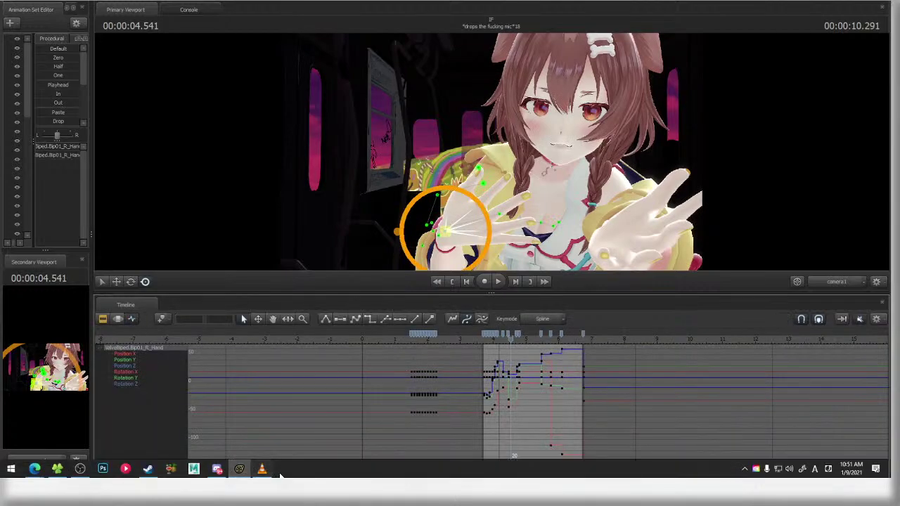
# - Bring up the reference video in VLC, reposition its window, and return to the Source Filmmaker session
pyautogui.click(261, 469)
pyautogui.moveTo(389, 28); pyautogui.dragTo(487, 14)
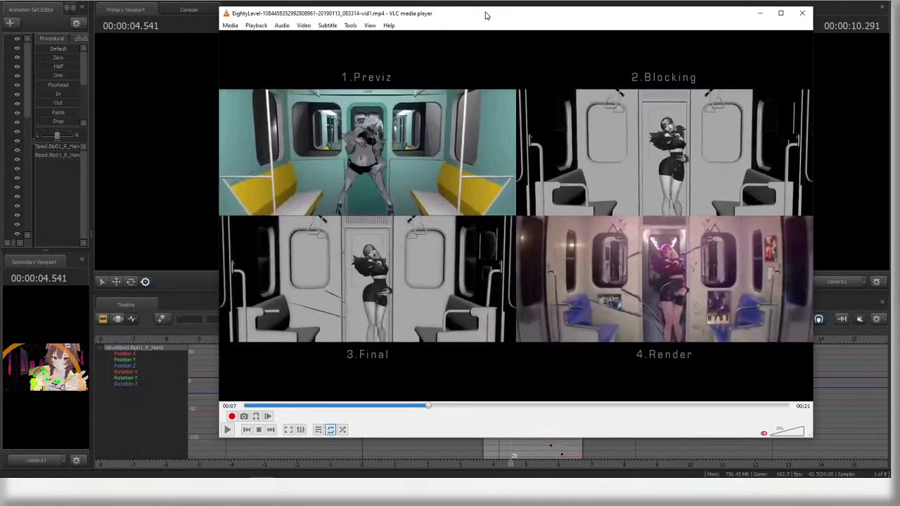
pyautogui.click(165, 160)
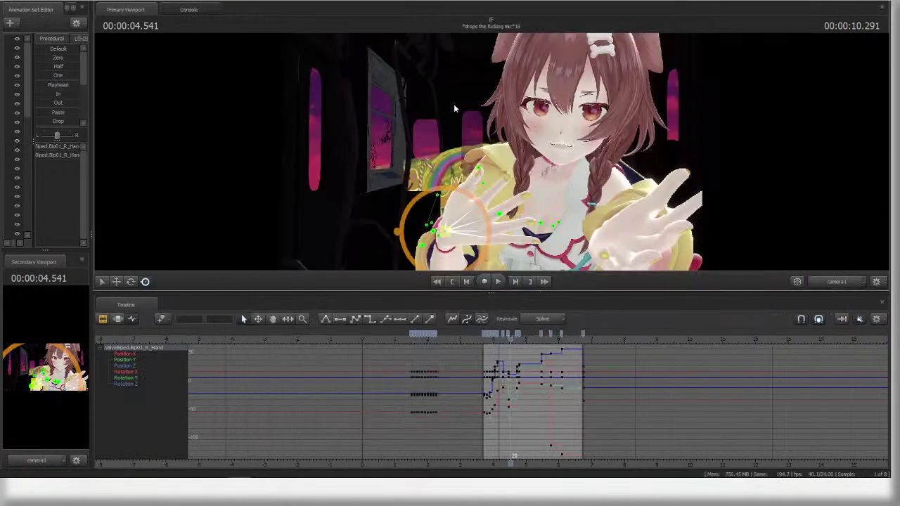
pyautogui.press('ctrl')
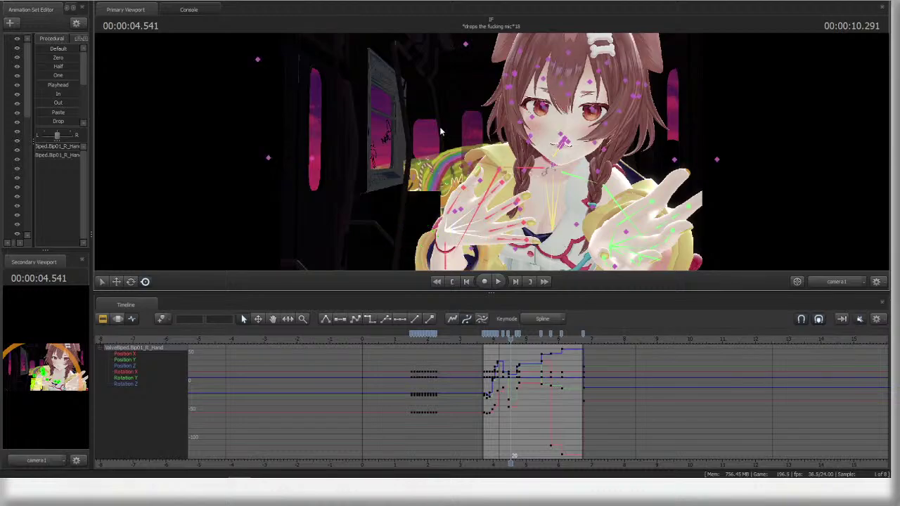
pyautogui.hotkey('ctrl', 'y')
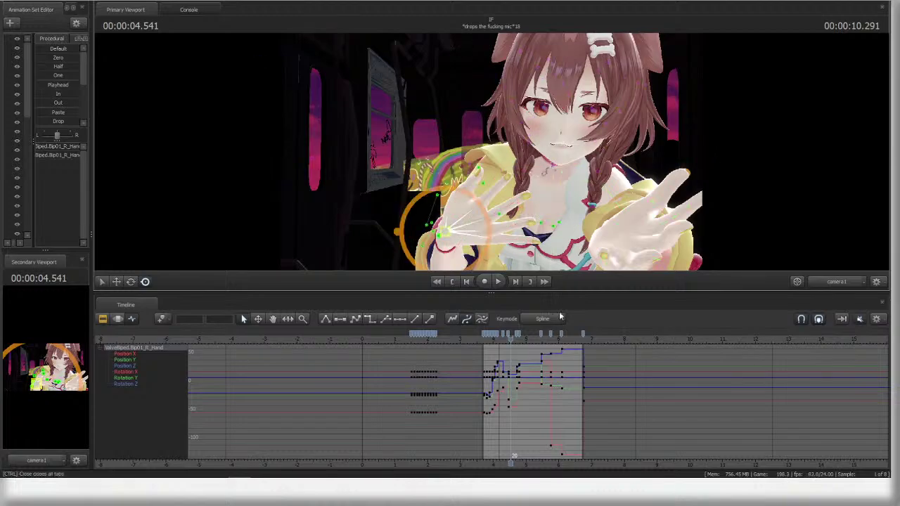
# - Move the playhead to 4.666 seconds, advance to 4.750 seconds, and examine the right hand's keyframes across shot 18
pyautogui.click(517, 342)
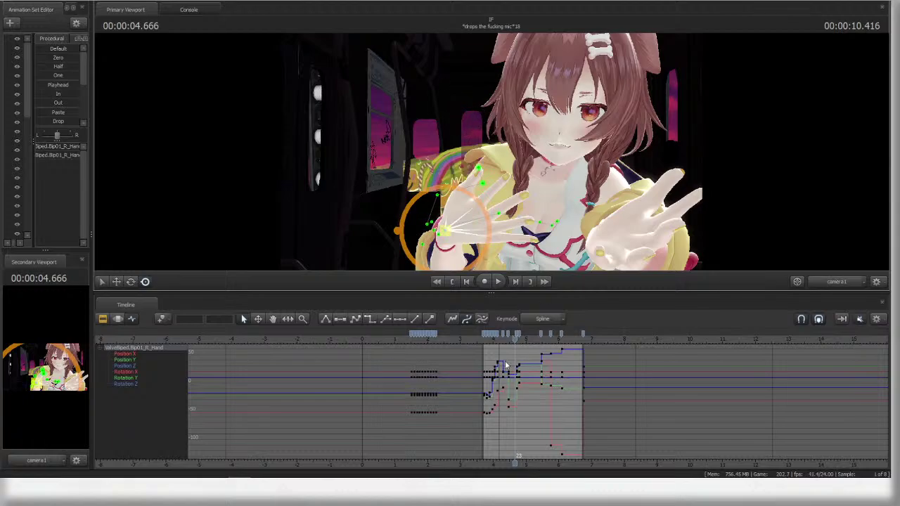
pyautogui.press('Right')
pyautogui.press('Right')
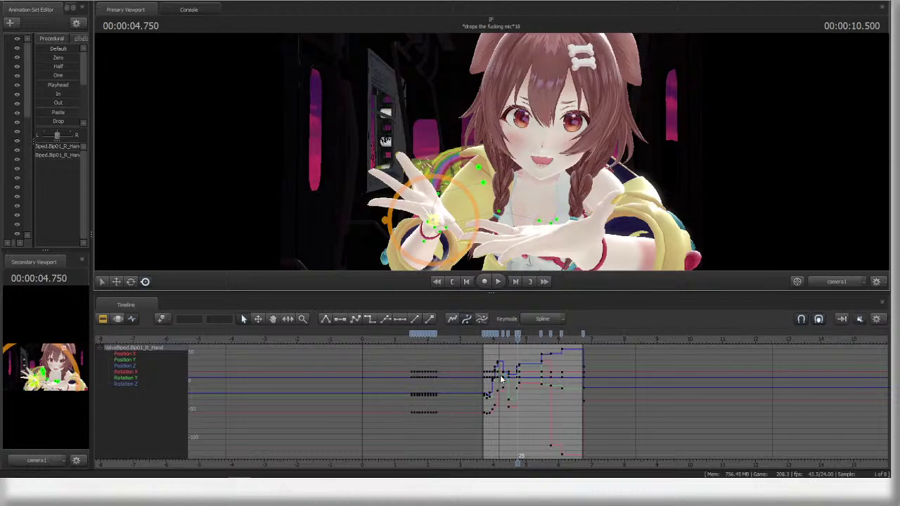
pyautogui.scroll(15, 515, 374)
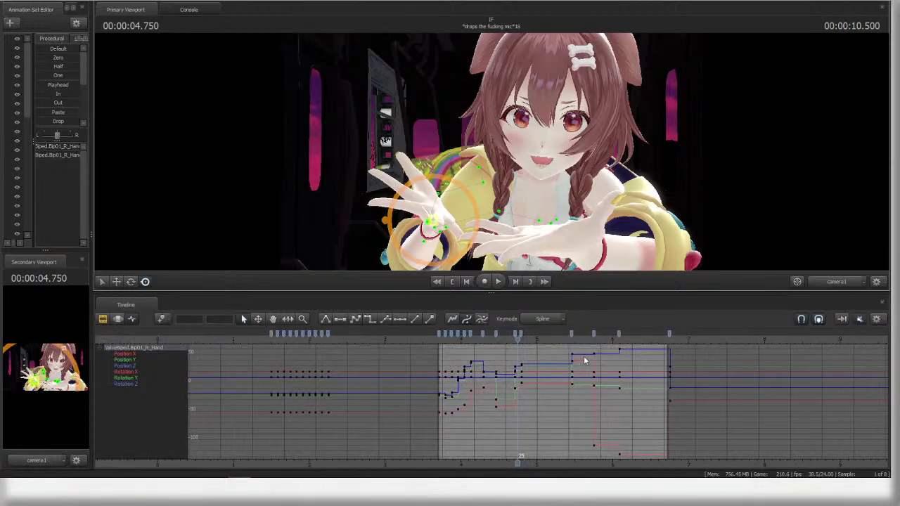
pyautogui.scroll(-5, 559, 372)
pyautogui.scroll(-4, 555, 362)
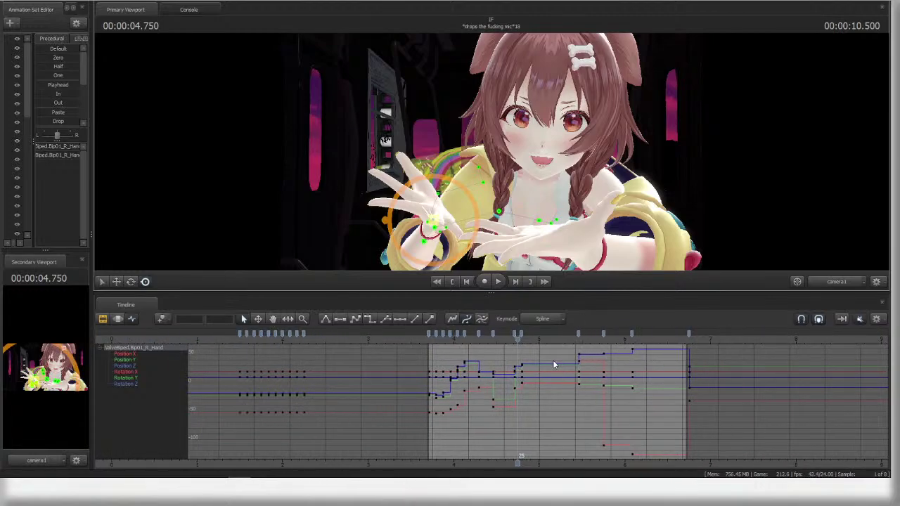
# - Play shot 18 on to 5.500 seconds and examine the right hand's keys around that pose
pyautogui.press('space')
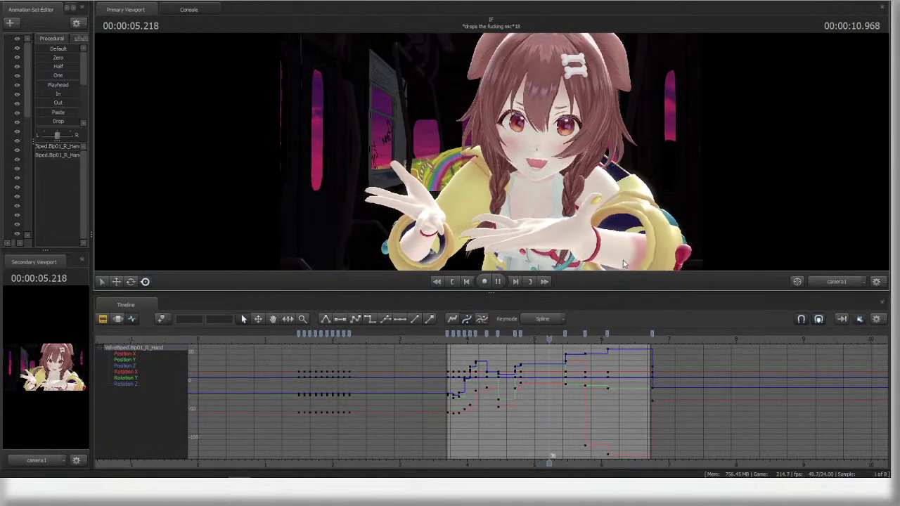
pyautogui.press('space')
pyautogui.scroll(4, 591, 356)
pyautogui.scroll(1, 583, 358)
pyautogui.scroll(-4, 565, 366)
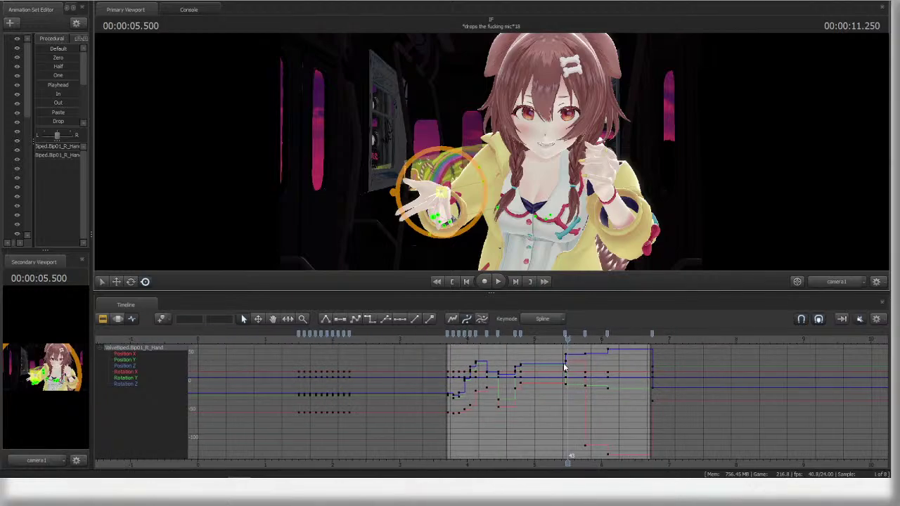
pyautogui.scroll(4, 564, 365)
pyautogui.scroll(1, 562, 364)
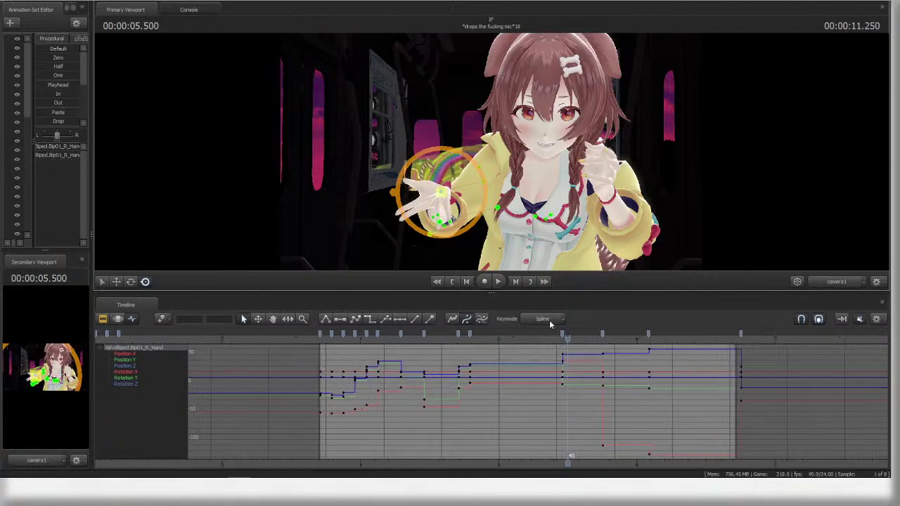
pyautogui.scroll(-2, 546, 339)
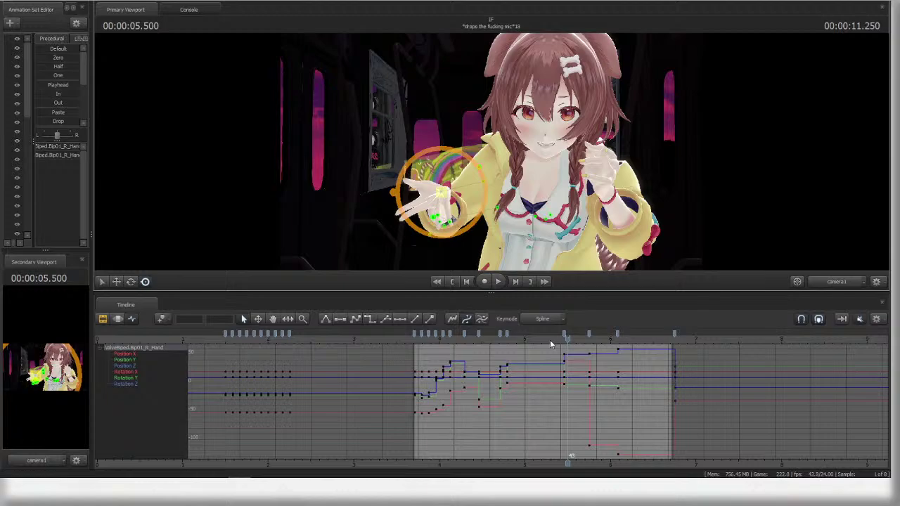
# - Switch to VLC, seek the reference video to 00:03 for a pose comparison, and return to Source Filmmaker
pyautogui.click(270, 471)
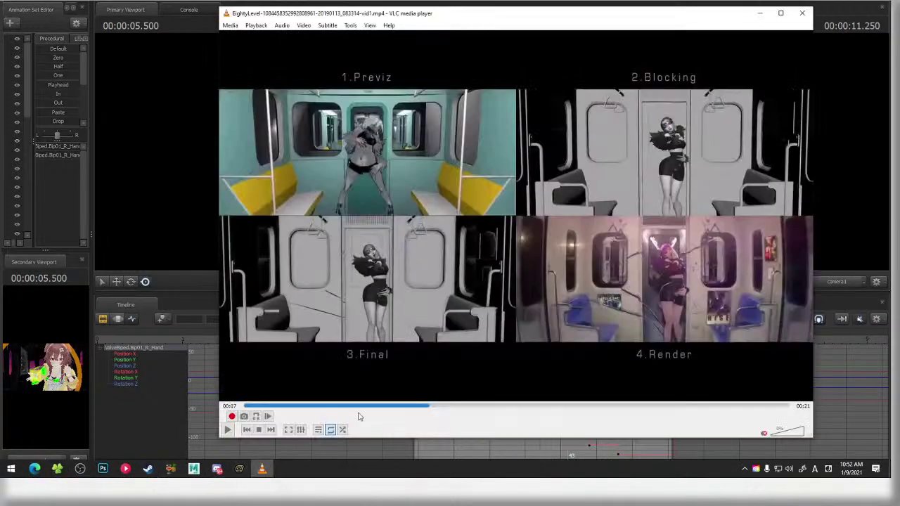
pyautogui.click(321, 406)
pyautogui.press('space')
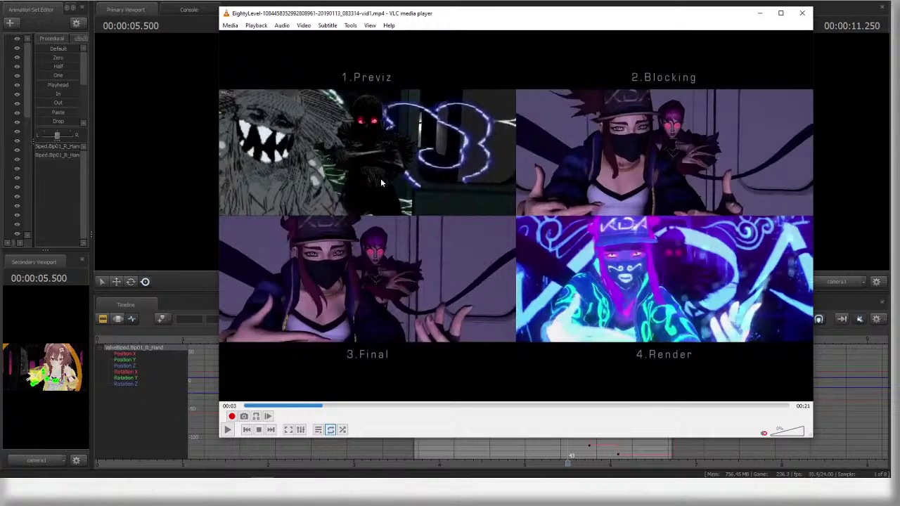
pyautogui.hotkey('alt', 'Tab')
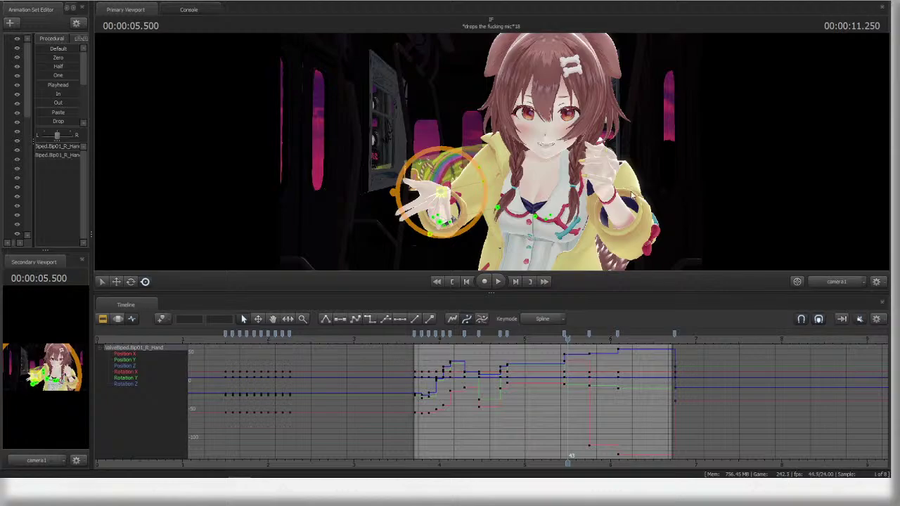
# - Select the left Hand bone and examine its pose and curves frame by frame around 5.458 seconds
pyautogui.press('ctrl')
pyautogui.keyDown('ctrl'); pyautogui.click(609, 184); pyautogui.keyUp('ctrl')
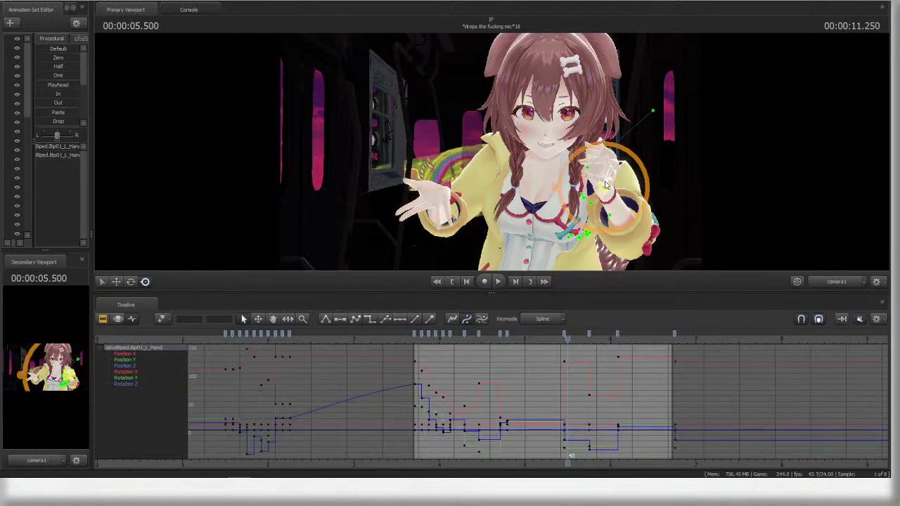
pyautogui.press('ctrl')
pyautogui.press('Left')
pyautogui.press('Left')
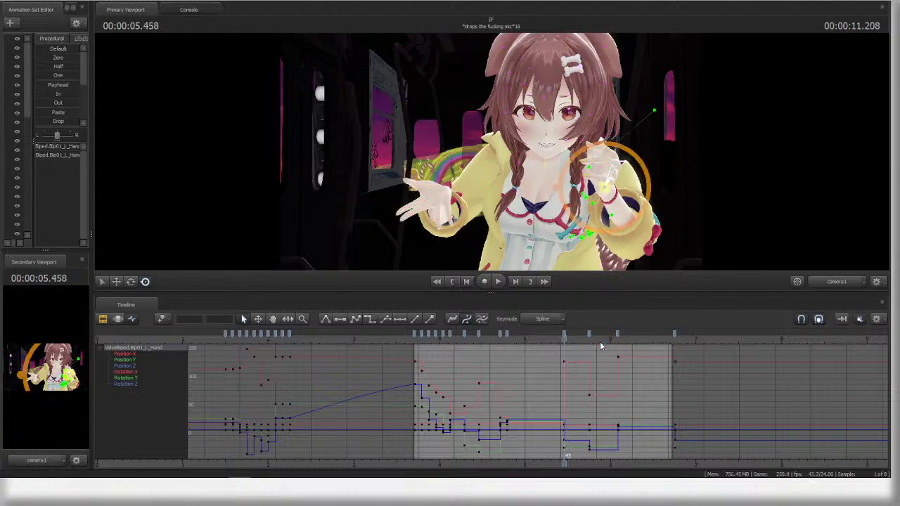
pyautogui.press('Right')
# - Play shot 18 from 3.750 to 6.541 seconds with the left hand's curves shown in the Graph Editor
pyautogui.click(415, 340)
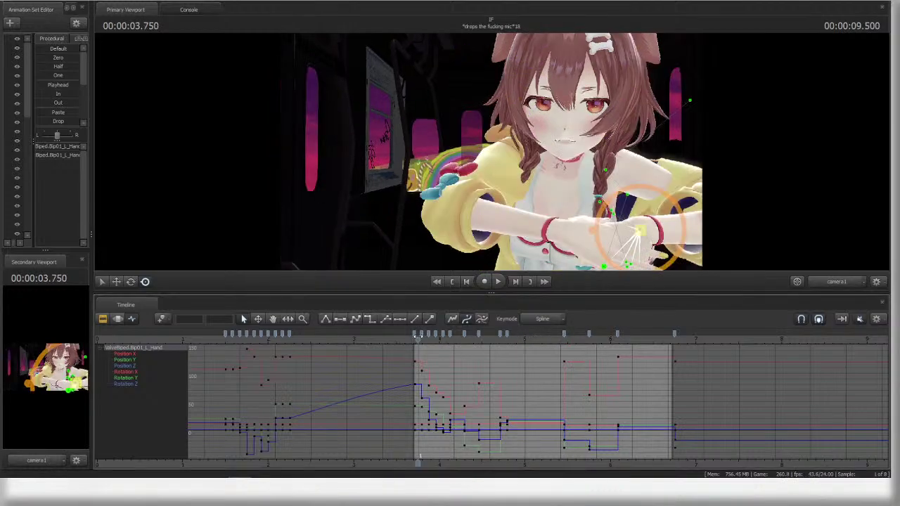
pyautogui.press('space')
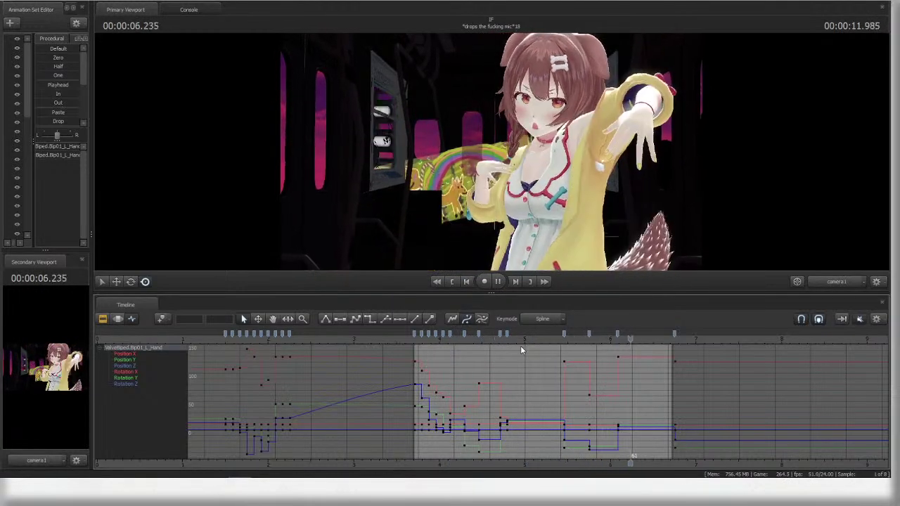
pyautogui.press('space')
pyautogui.press('F1')
pyautogui.press('F3')
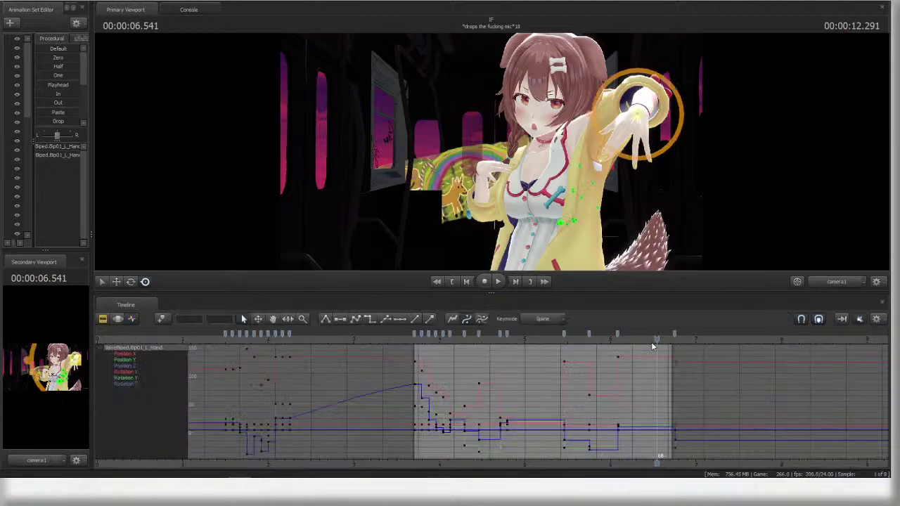
# - Continue playback across the following shots in the Clip Editor, stopping at 10.416 seconds
pyautogui.press('space')
pyautogui.press('F1')
pyautogui.moveTo(678, 348); pyautogui.dragTo(747, 335)
pyautogui.scroll(-12, 473, 389)
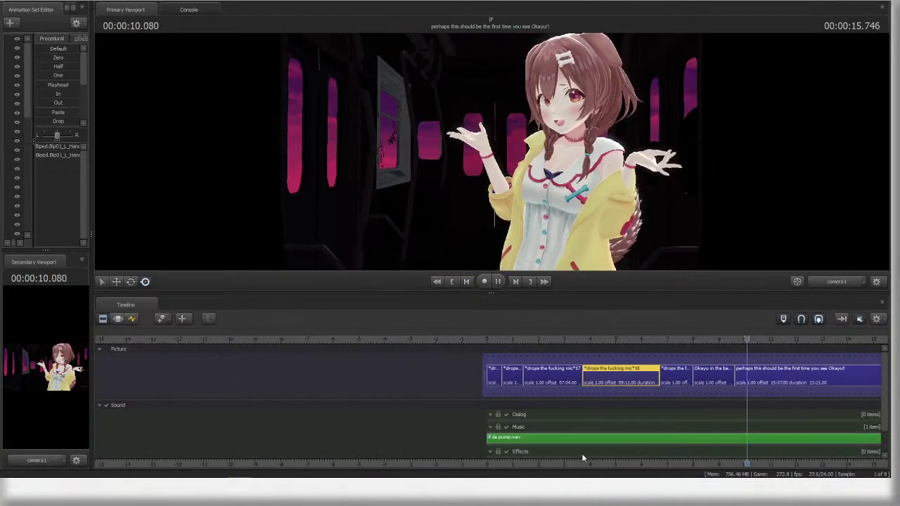
pyautogui.moveTo(751, 452); pyautogui.dragTo(613, 447, button='middle')
pyautogui.scroll(6, 660, 441)
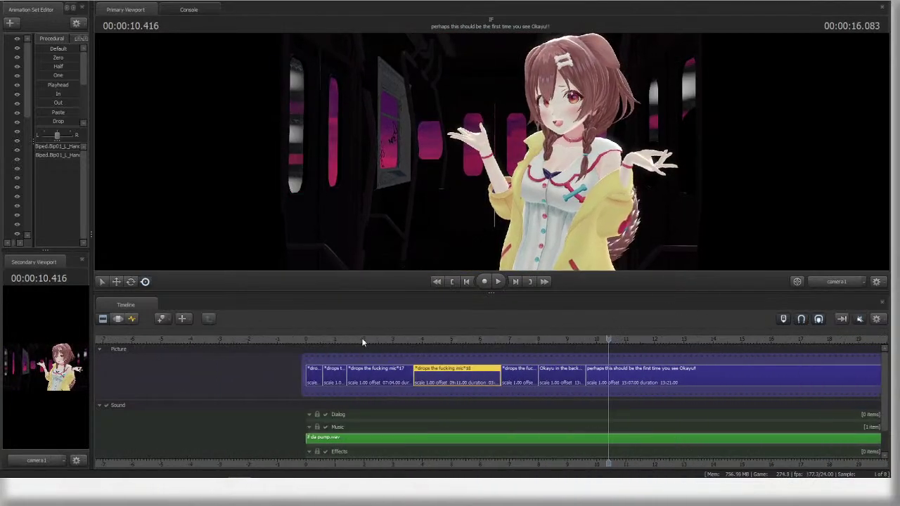
# - Move the playhead back to shot 16 at 1.250 seconds, and open the dapumpif_09.dmx session
pyautogui.click(325, 336)
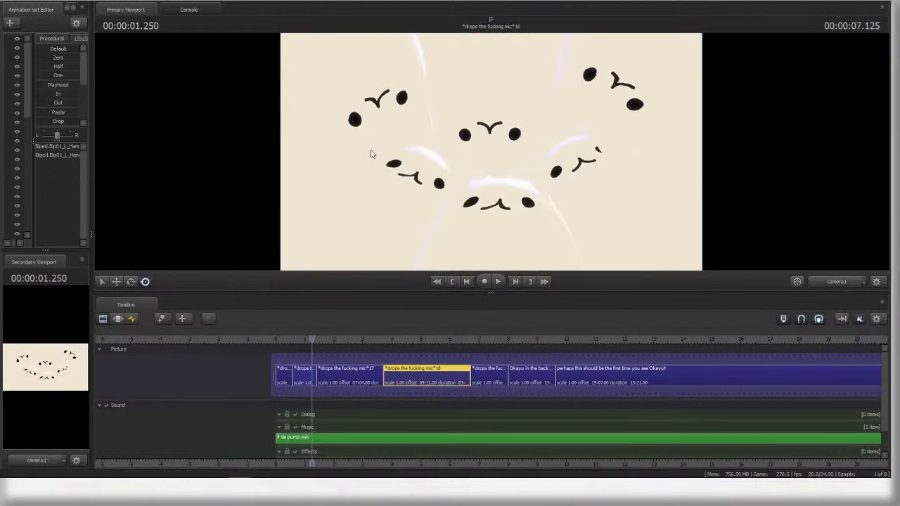
pyautogui.click(23, 1)
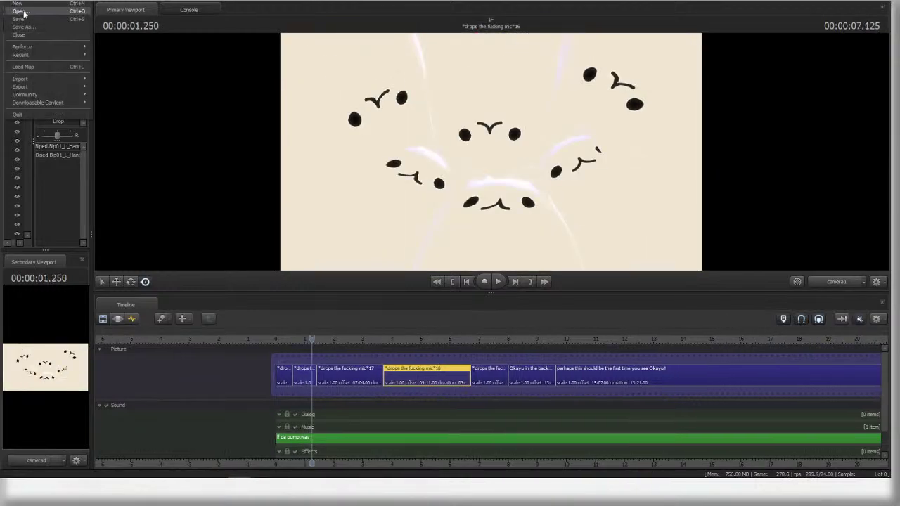
pyautogui.click(18, 11)
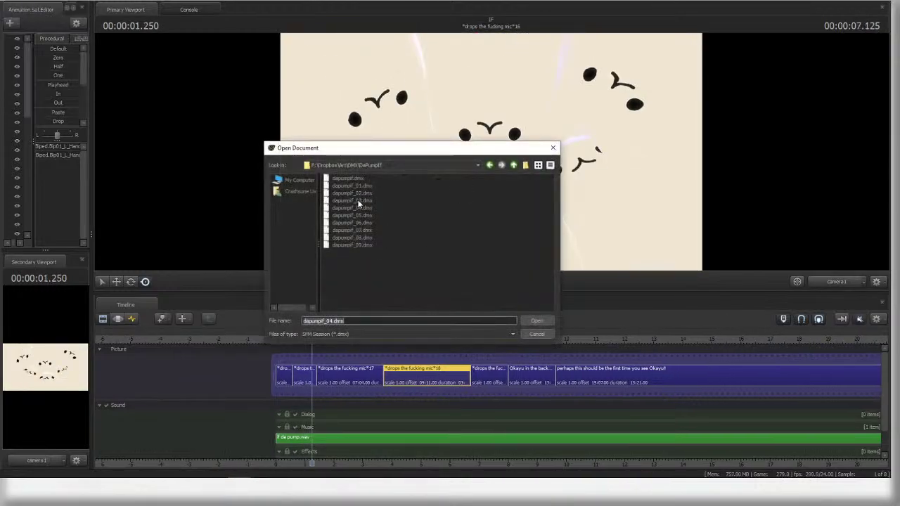
pyautogui.doubleClick(363, 244)
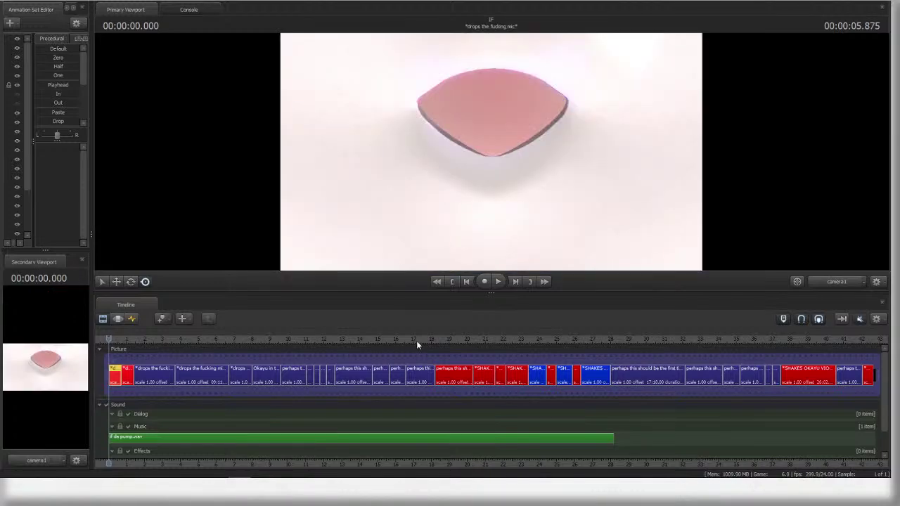
# - Look over the session's shot layout, play the opening mouth shot briefly, and return the playhead to the start
pyautogui.scroll(-2, 531, 383)
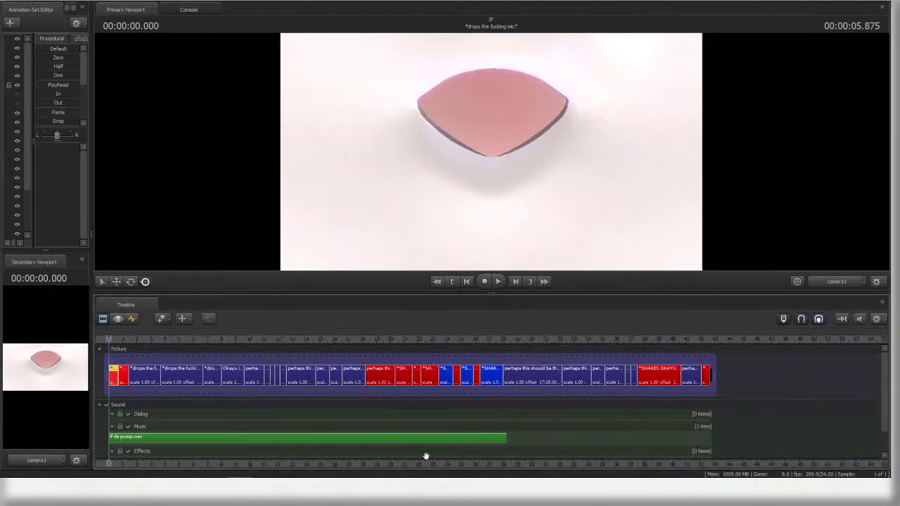
pyautogui.moveTo(426, 457); pyautogui.dragTo(508, 396, button='middle')
pyautogui.scroll(3, 468, 397)
pyautogui.scroll(-1, 469, 397)
pyautogui.scroll(2, 468, 397)
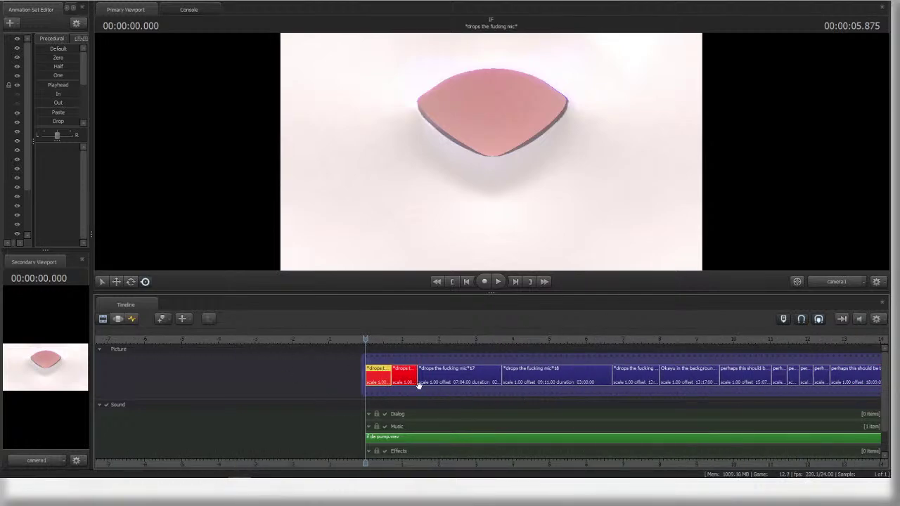
pyautogui.press('space')
pyautogui.scroll(-2, 486, 384)
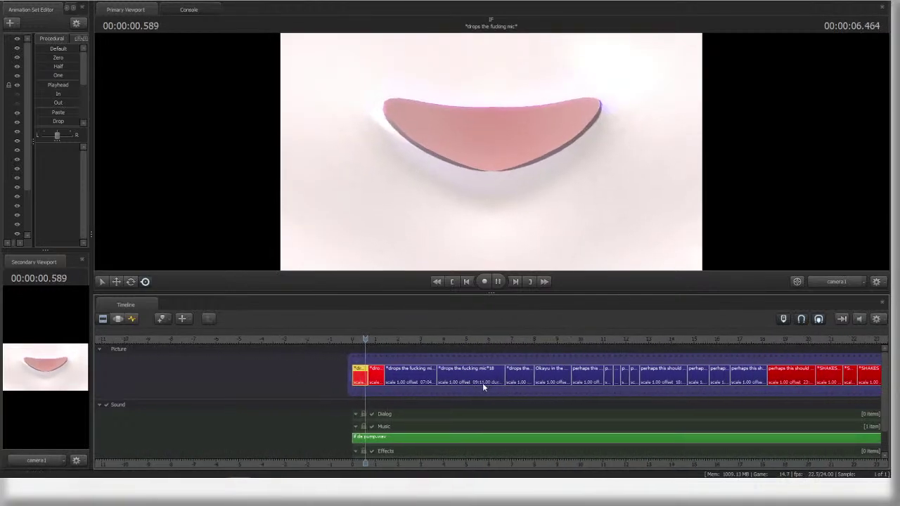
pyautogui.press('space')
pyautogui.click(467, 281)
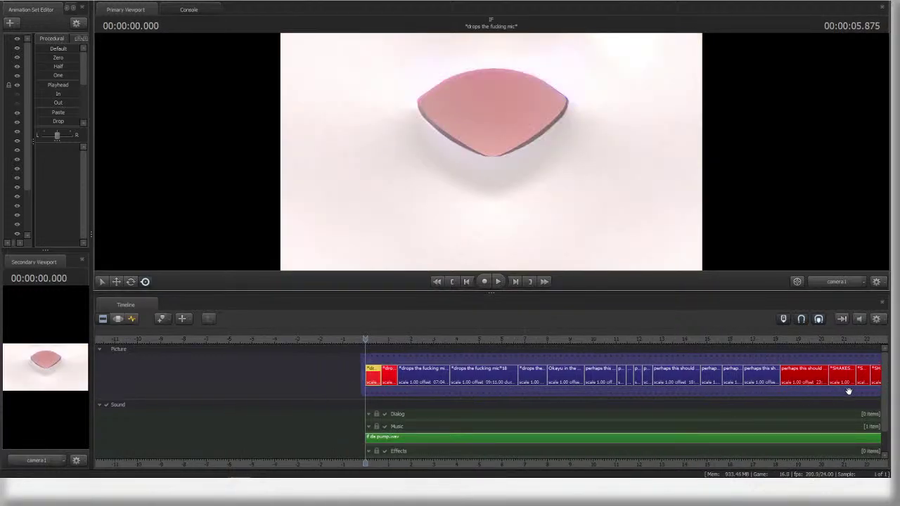
# - Play the session from the start to 28.458 seconds and look over its shot layout in the Clip Editor
pyautogui.press('space')
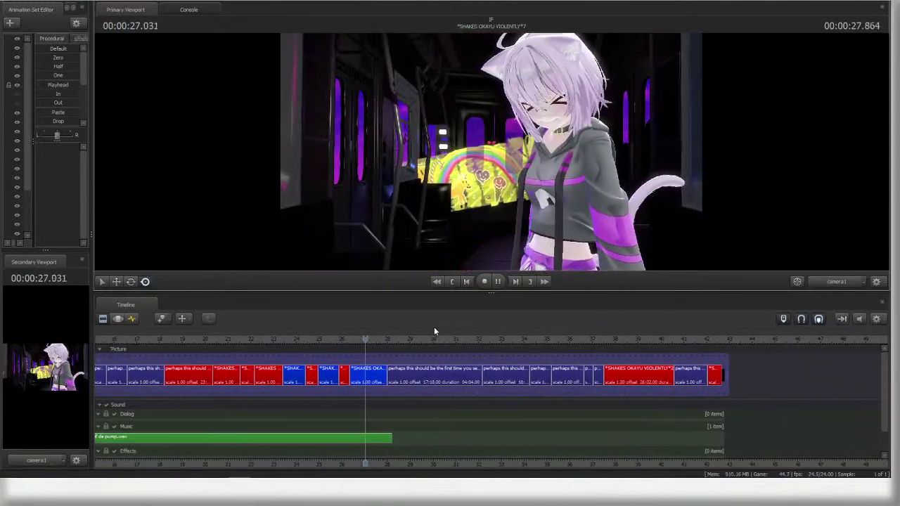
pyautogui.press('space')
pyautogui.scroll(-3, 365, 377)
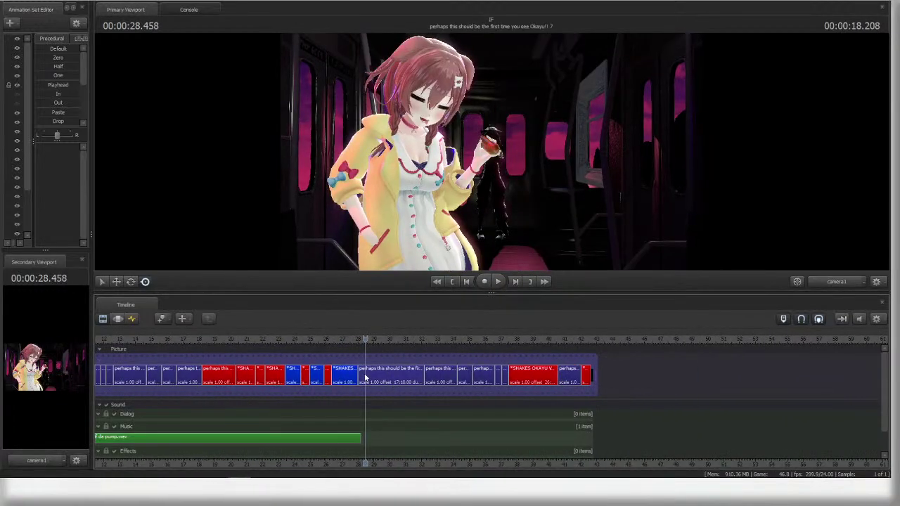
pyautogui.scroll(4, 595, 428)
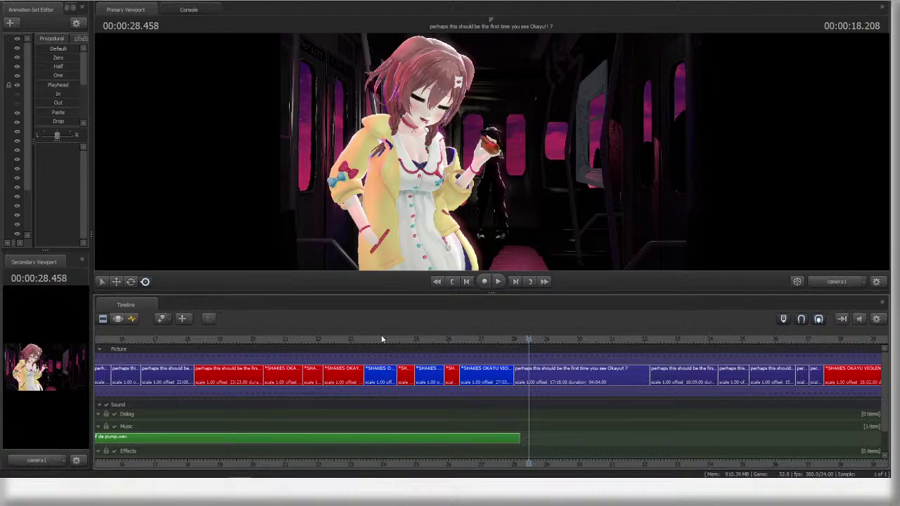
pyautogui.scroll(-3, 428, 350)
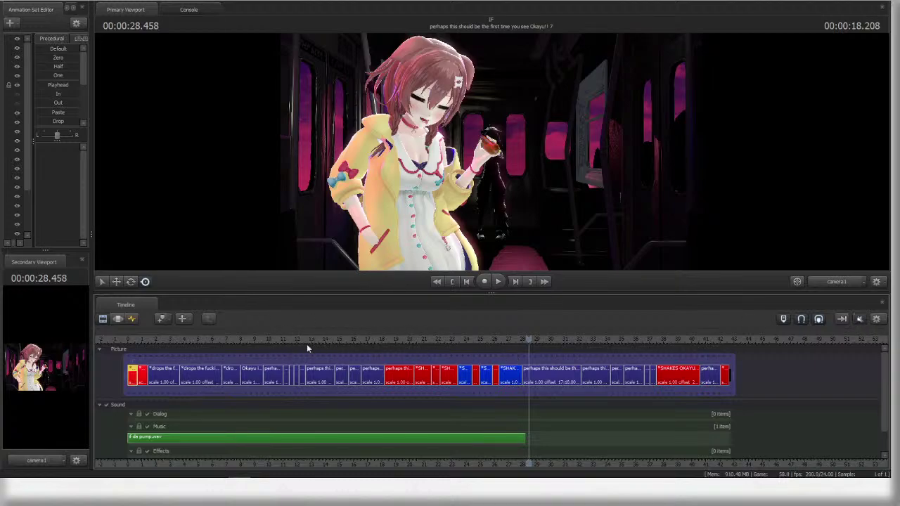
# - Move the playhead to 10.458 seconds and select the shot at that time in the Clip Editor
pyautogui.moveTo(306, 344); pyautogui.dragTo(275, 338)
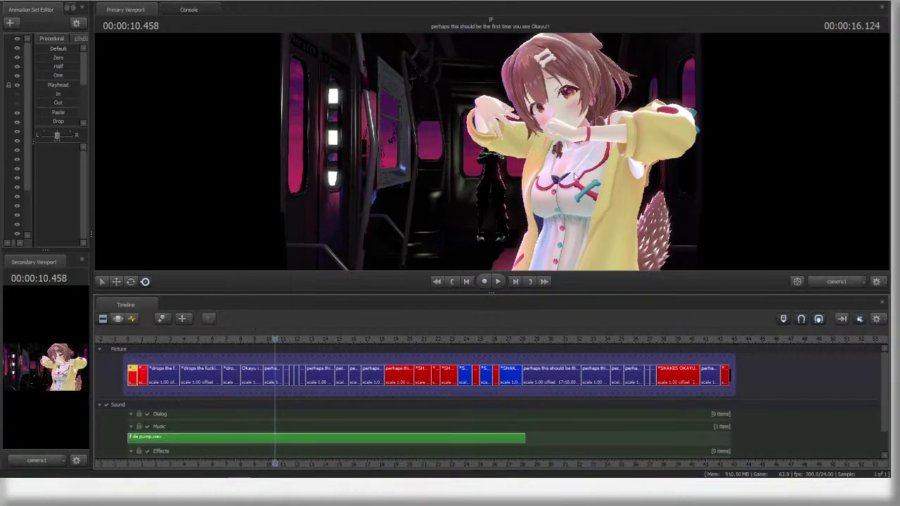
pyautogui.click(133, 319)
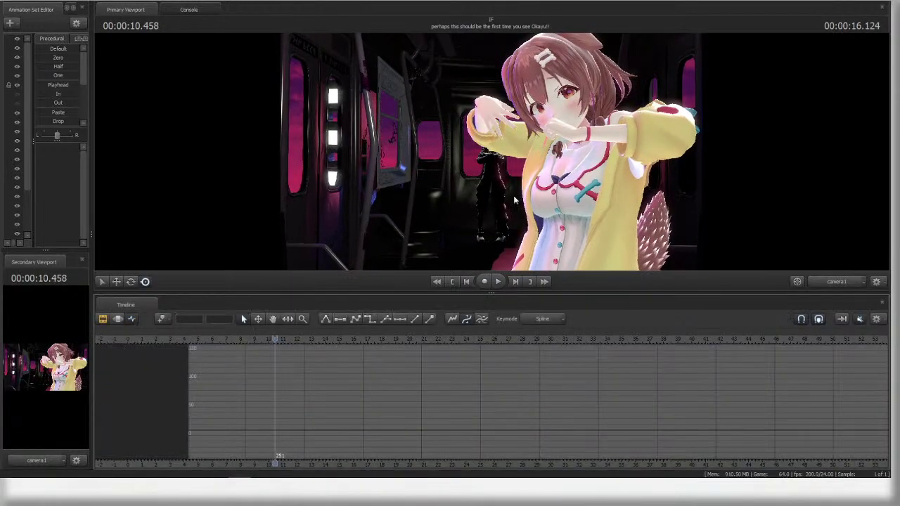
pyautogui.hotkey('ctrl', '1')
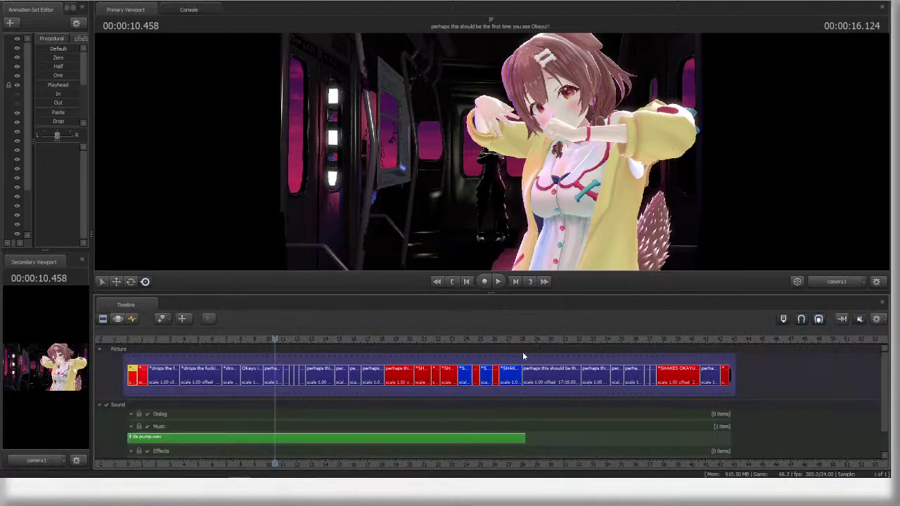
pyautogui.scroll(3, 673, 420)
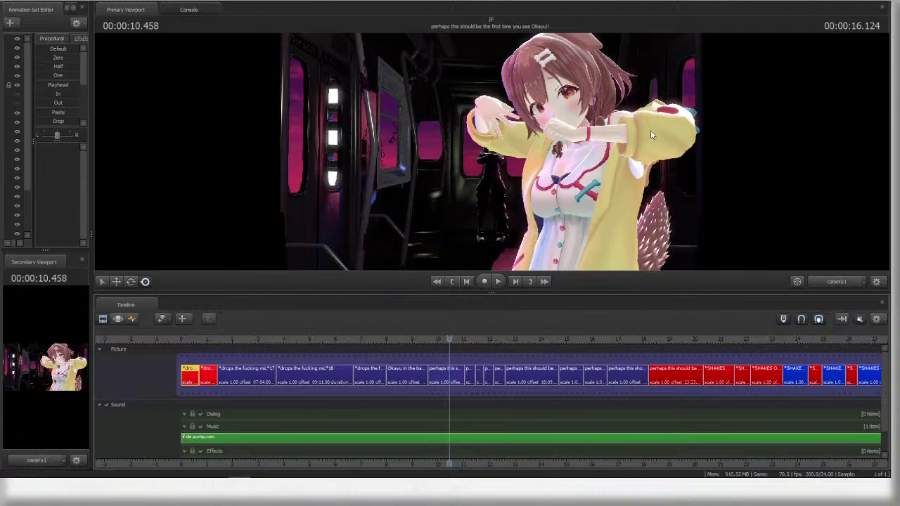
pyautogui.scroll(2, 450, 364)
pyautogui.click(449, 378)
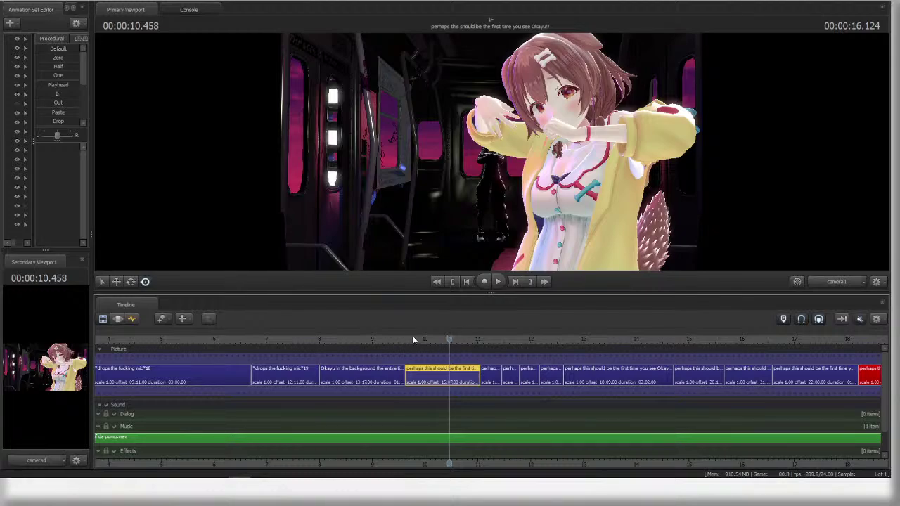
# - Play the run of short shots following the selected one, pausing at 11.375 and 11.833 seconds and stopping at 13.625 seconds
pyautogui.moveTo(413, 341); pyautogui.dragTo(458, 332)
pyautogui.press('space')
pyautogui.scroll(-5, 498, 370)
pyautogui.press('space')
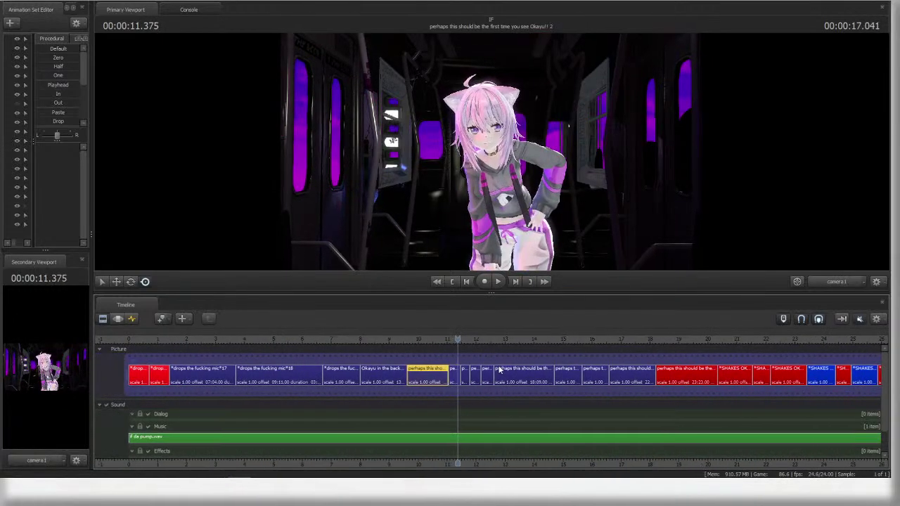
pyautogui.scroll(5, 465, 364)
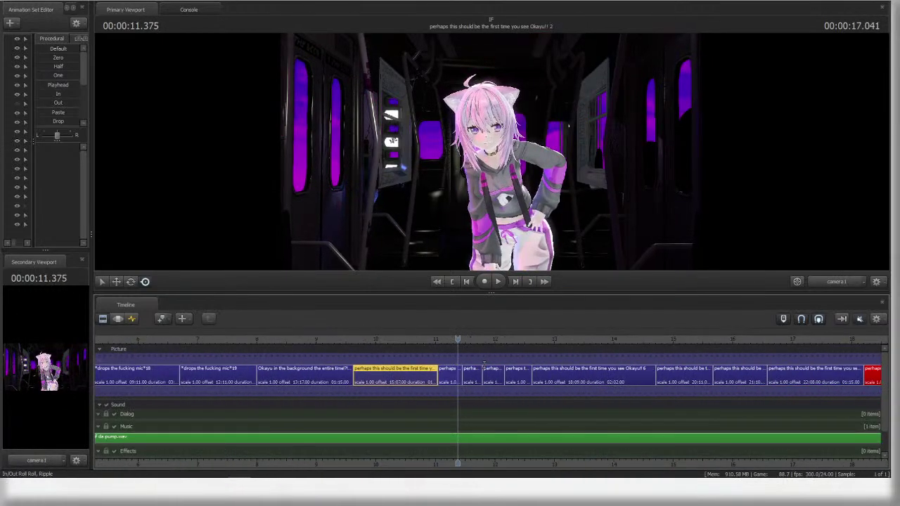
pyautogui.press('space')
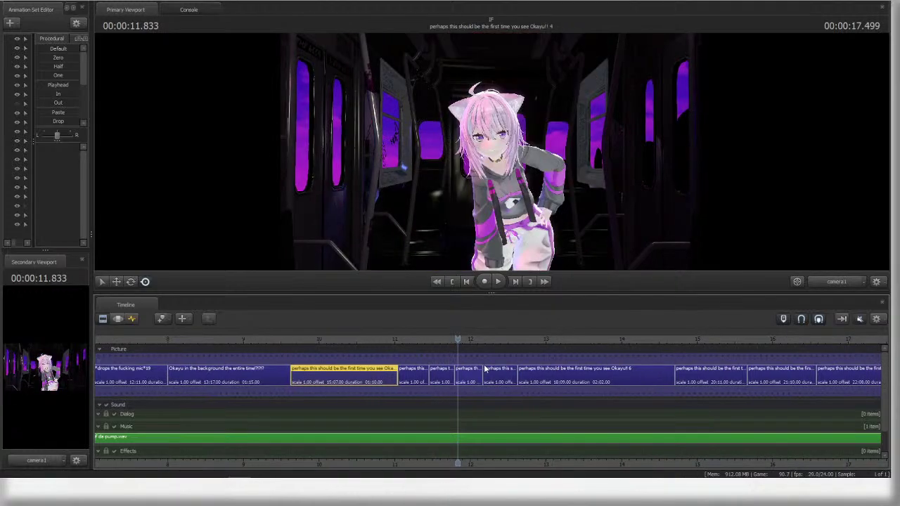
pyautogui.scroll(-3, 483, 364)
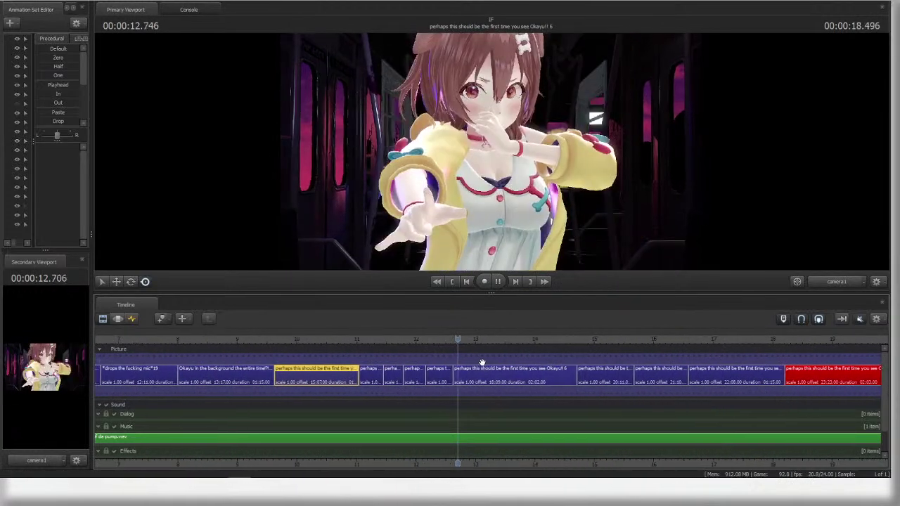
pyautogui.scroll(-3, 479, 358)
pyautogui.press('space')
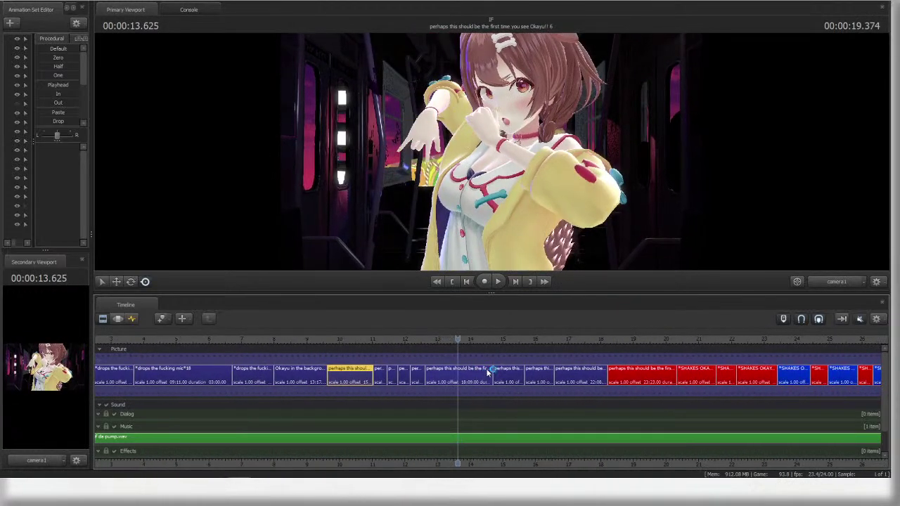
# - Scrub ahead to 16.458 and on to 17.416 seconds, and look over the red and blue shots that follow
pyautogui.scroll(-3, 363, 378)
pyautogui.moveTo(278, 338); pyautogui.dragTo(515, 340)
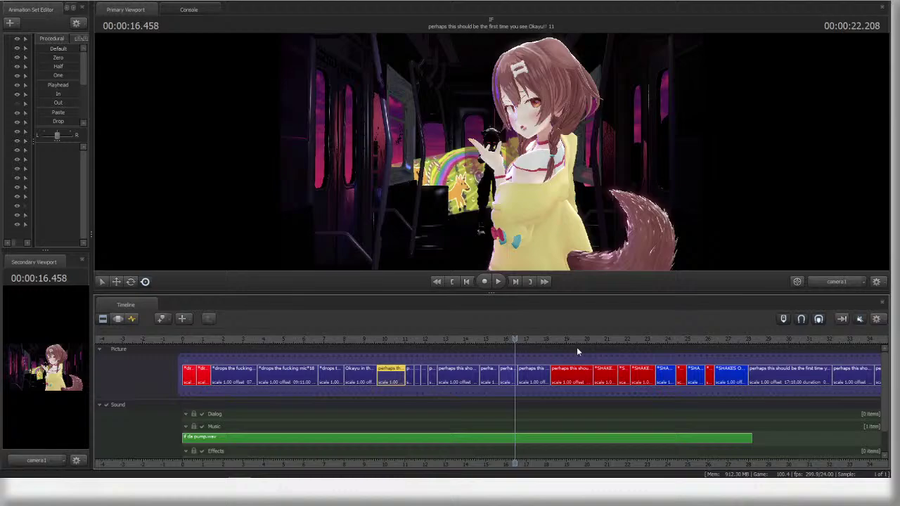
pyautogui.scroll(3, 575, 357)
pyautogui.moveTo(575, 358); pyautogui.dragTo(550, 368)
pyautogui.scroll(-5, 552, 369)
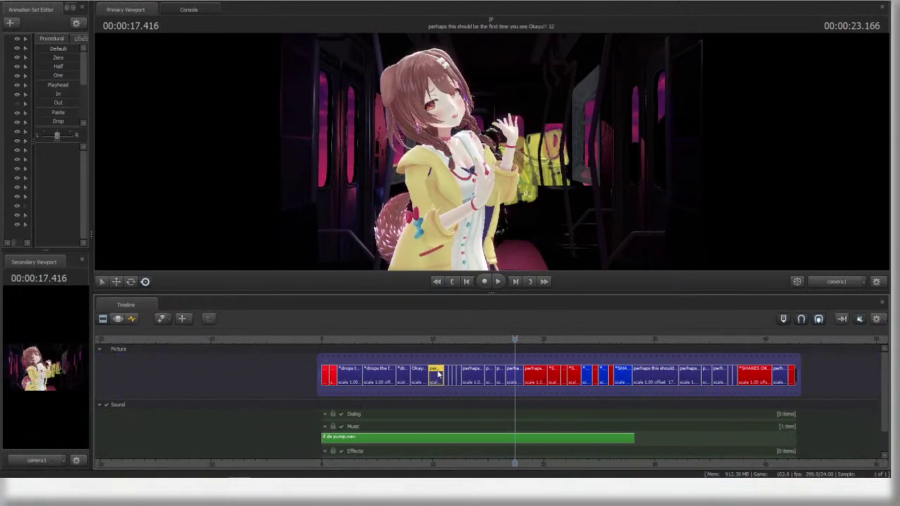
pyautogui.scroll(4, 509, 375)
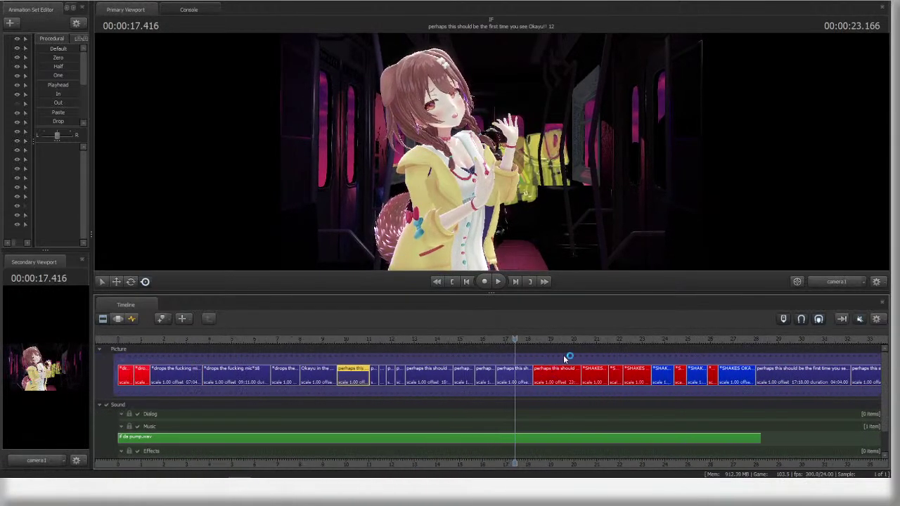
pyautogui.scroll(-3, 548, 378)
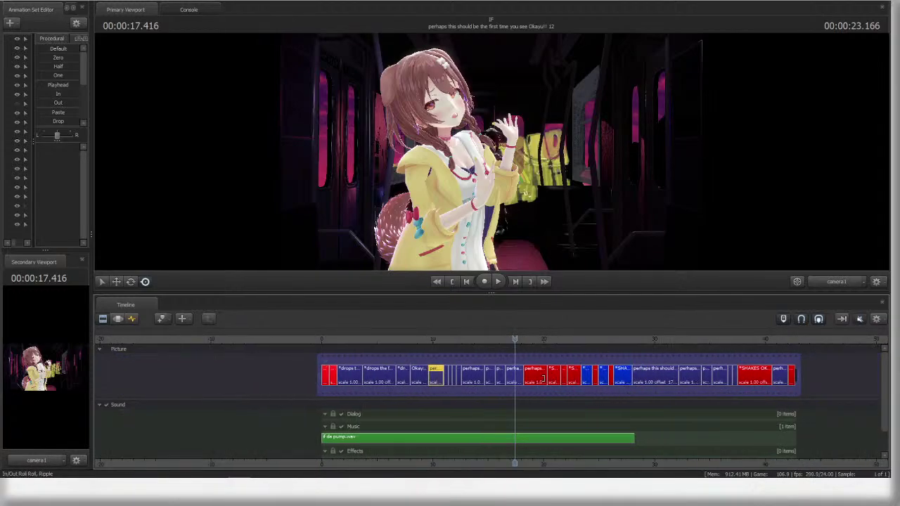
# - Return to the start, play the two opening shots twice, and leave the playhead at 1.000 second
pyautogui.click(435, 282)
pyautogui.scroll(3, 576, 351)
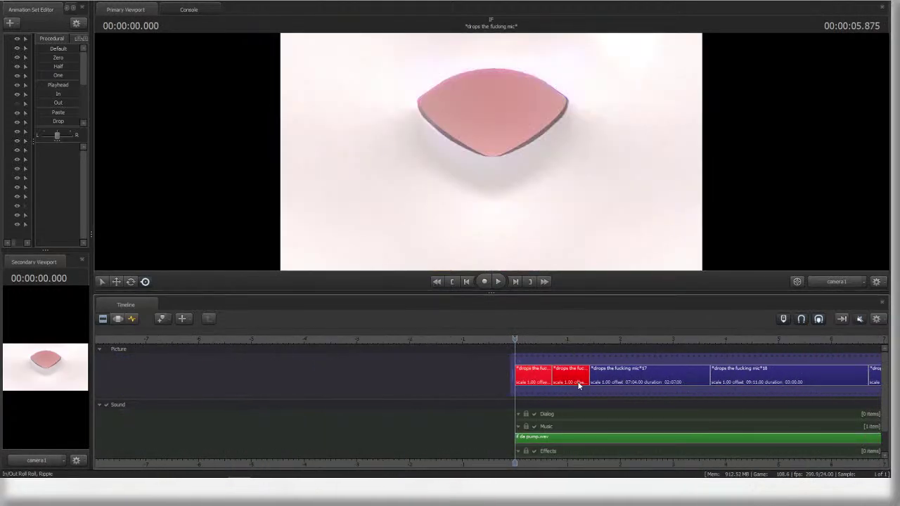
pyautogui.press('space')
pyautogui.press('space')
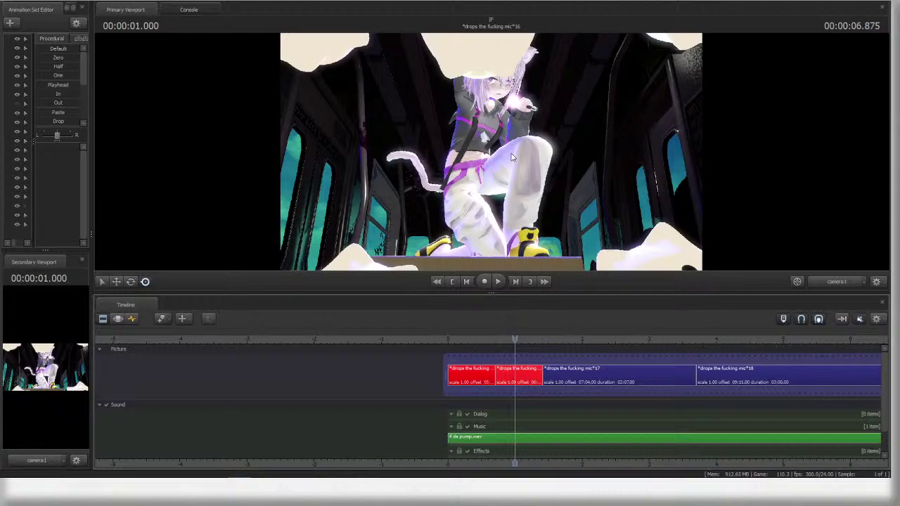
pyautogui.click(436, 282)
pyautogui.press('space')
pyautogui.scroll(3, 555, 344)
pyautogui.scroll(-4, 566, 347)
pyautogui.press('space')
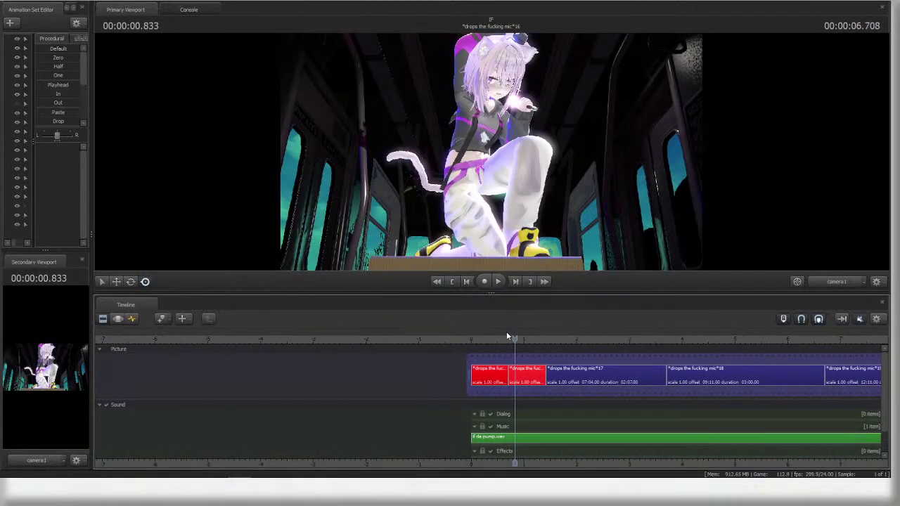
pyautogui.moveTo(519, 338)
pyautogui.mouseDown()
pyautogui.moveTo(502, 340)
pyautogui.moveTo(523, 341)
pyautogui.mouseUp()
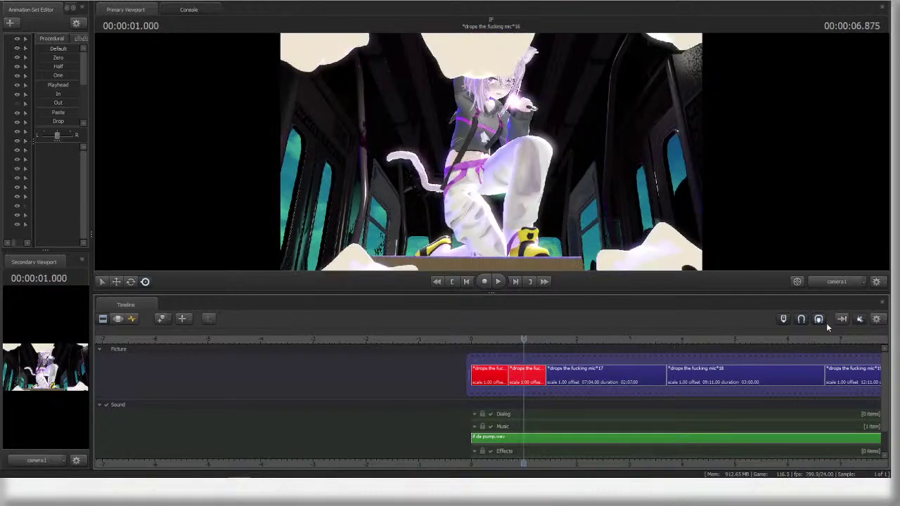
# - Play shots 17 and 18 from 1.000 second to about 6.3 seconds, pausing at 4.000 seconds
pyautogui.press('space')
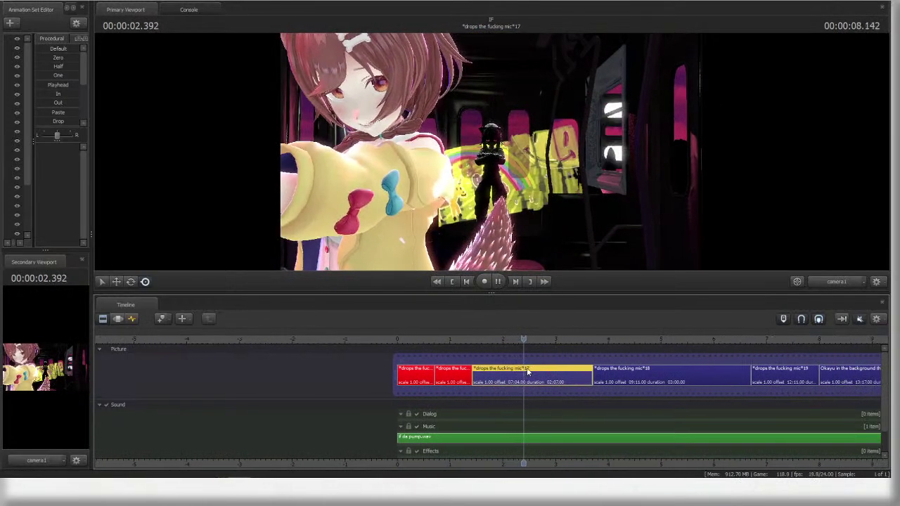
pyautogui.press('space')
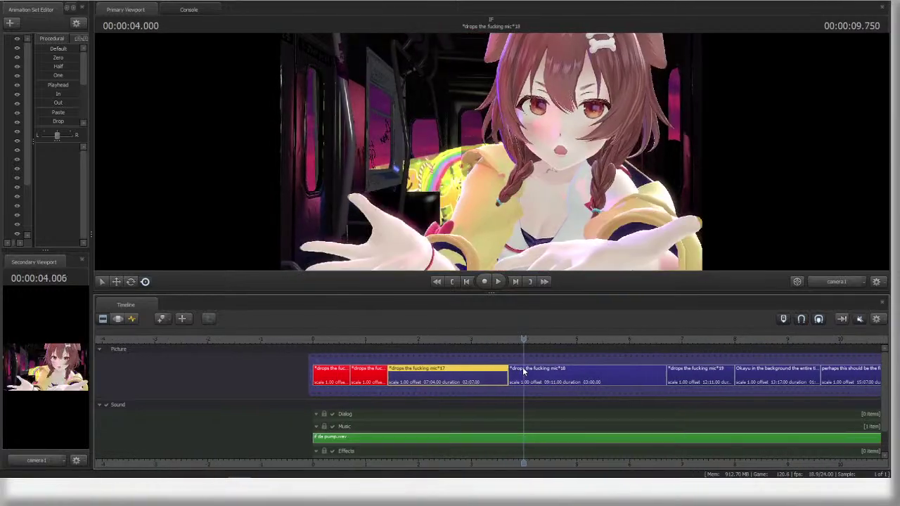
pyautogui.moveTo(523, 371); pyautogui.dragTo(505, 359, button='middle')
pyautogui.press('space')
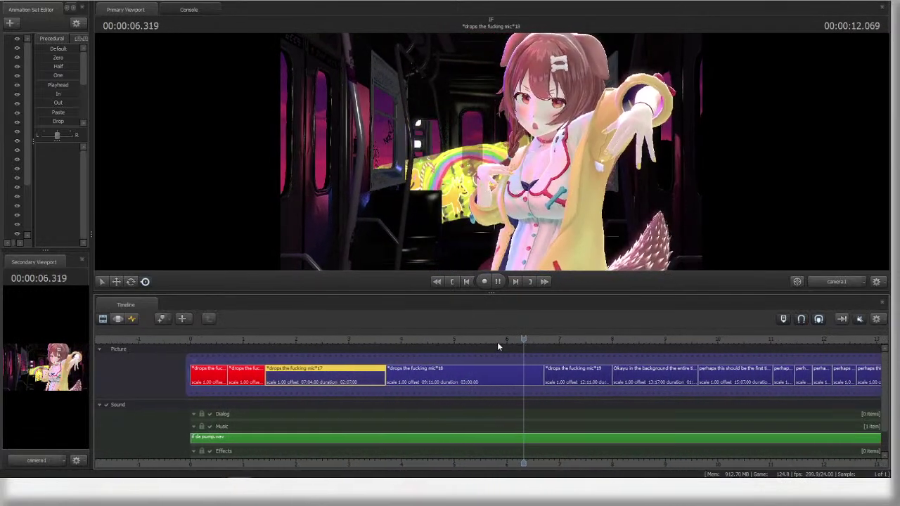
pyautogui.press('space')
# - Move the playhead back to 4.208 seconds, select shot 18, and show it in the Graph Editor
pyautogui.moveTo(497, 343); pyautogui.dragTo(385, 343)
pyautogui.press('space')
pyautogui.press('space')
pyautogui.scroll(-3, 528, 411)
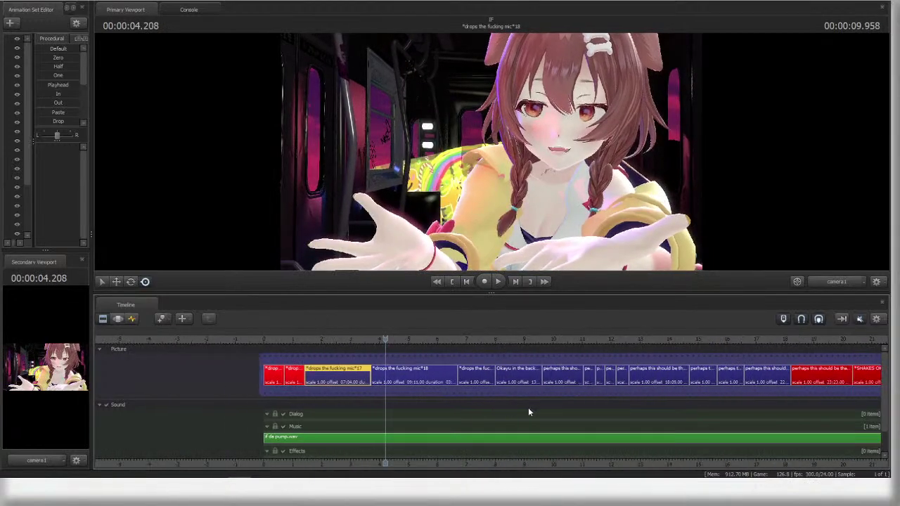
pyautogui.scroll(3, 421, 393)
pyautogui.click(435, 378)
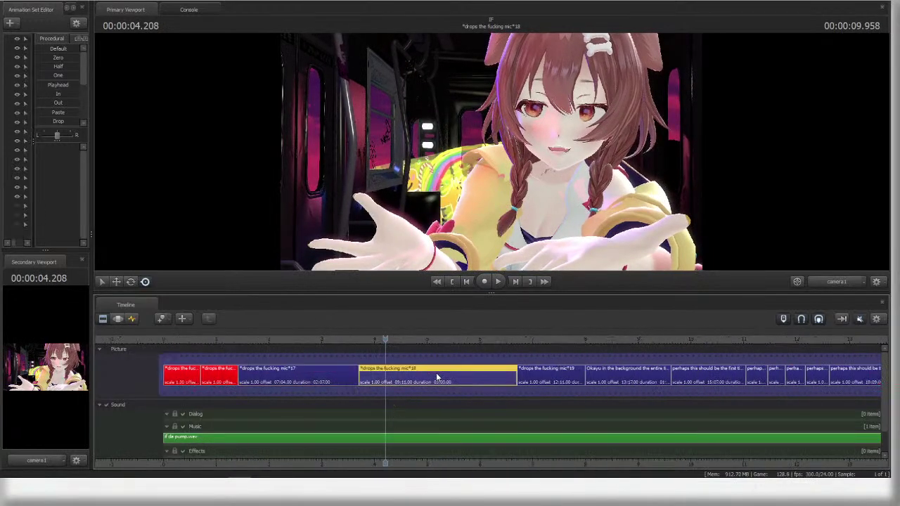
pyautogui.click(130, 319)
# - Reveal the animation set list, select the whole inugami character, and display all her keyframe curves up close
pyautogui.moveTo(34, 122); pyautogui.dragTo(115, 119)
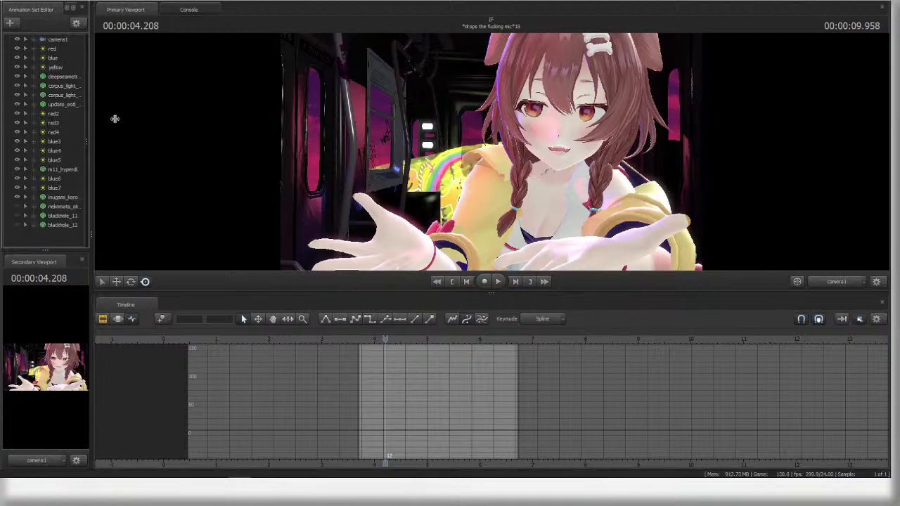
pyautogui.click(65, 76)
pyautogui.click(551, 199)
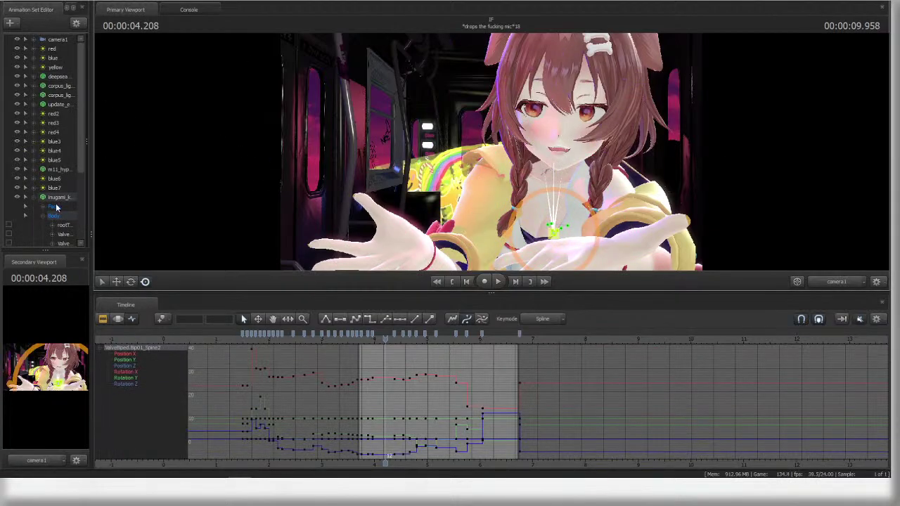
pyautogui.click(59, 198)
pyautogui.scroll(6, 355, 351)
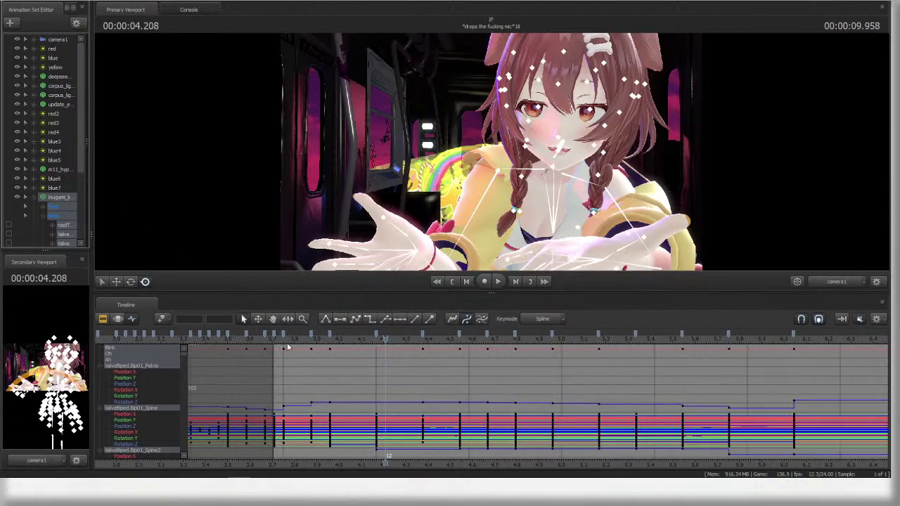
# - Step through the character's poses from the start of shot 18 to 5.500 seconds, comparing them with the keyframes
pyautogui.click(282, 340)
pyautogui.press('Right')
pyautogui.press('Right')
pyautogui.press('Right')
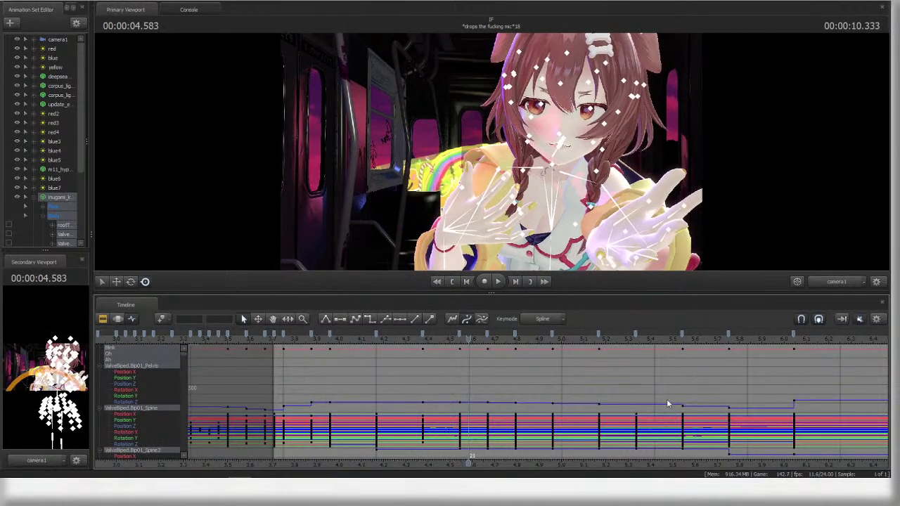
pyautogui.scroll(-2, 662, 409)
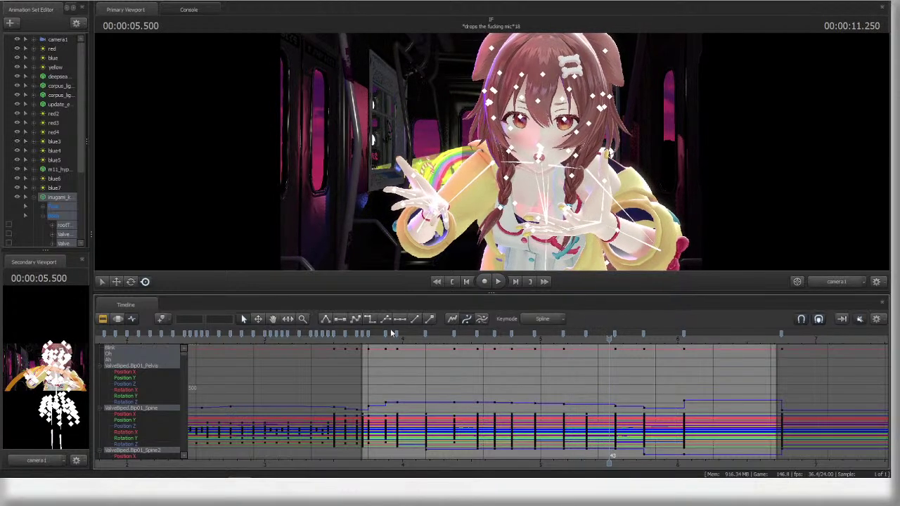
# - Scrub shot 18 to 5.291 seconds and select all of the character's keyframes at frame 35
pyautogui.click(365, 334)
pyautogui.moveTo(577, 340); pyautogui.dragTo(583, 340)
pyautogui.scroll(9, 585, 342)
pyautogui.click(523, 335)
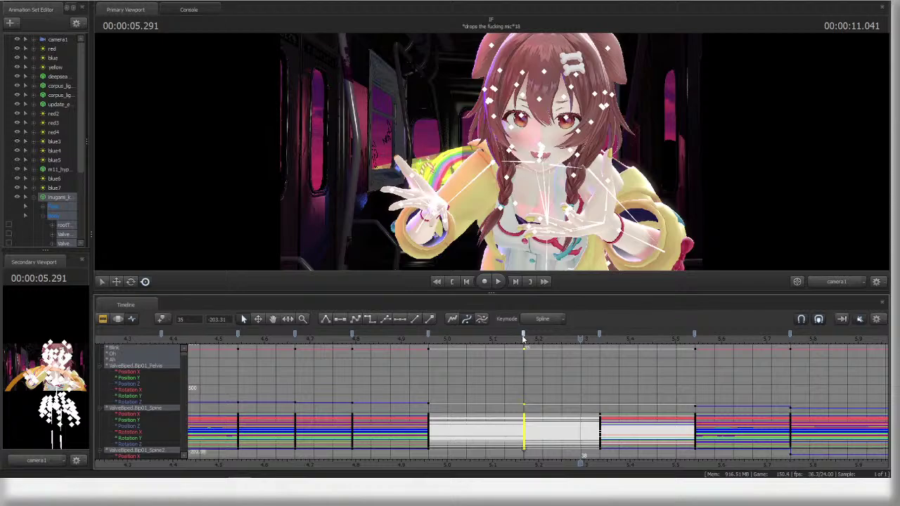
# - Step frame by frame from the selected frame 35 keyframes to 5.500 seconds to examine how the pose is held
pyautogui.click(523, 338)
pyautogui.press('Right')
pyautogui.press('Right')
pyautogui.press('Right')
pyautogui.press('Right')
pyautogui.press('Right')
pyautogui.press('Right')
pyautogui.press('Right')
pyautogui.press('Right')
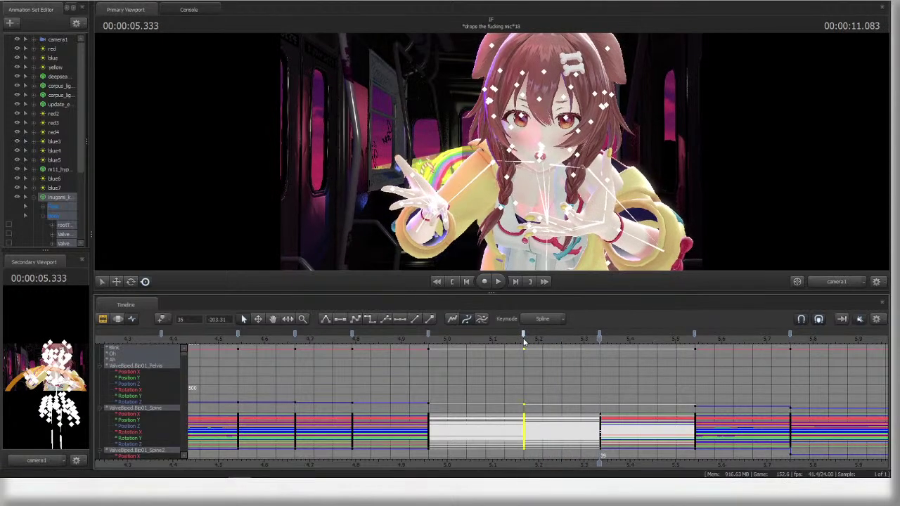
pyautogui.scroll(-6, 723, 360)
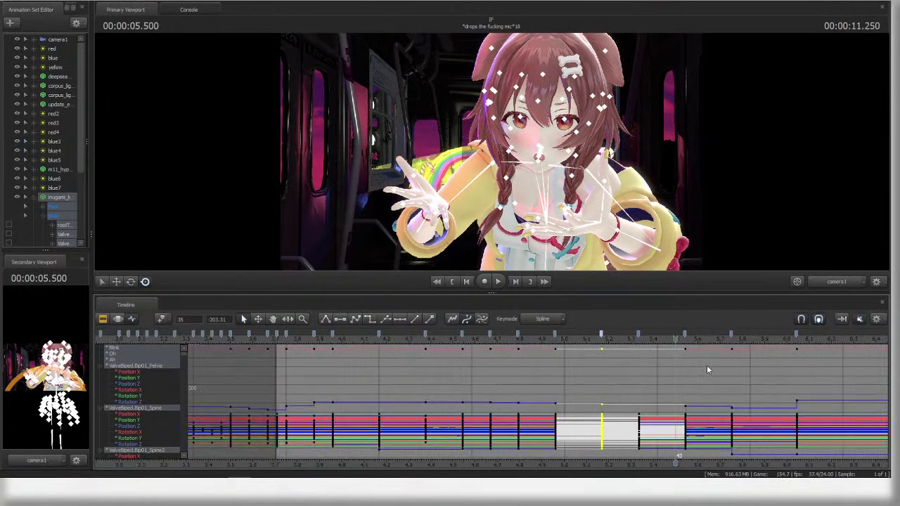
# - Return to the shot timeline and step through shot 18 frame by frame to 6.000 seconds to examine the poses
pyautogui.press('F3')
pyautogui.scroll(-4, 608, 382)
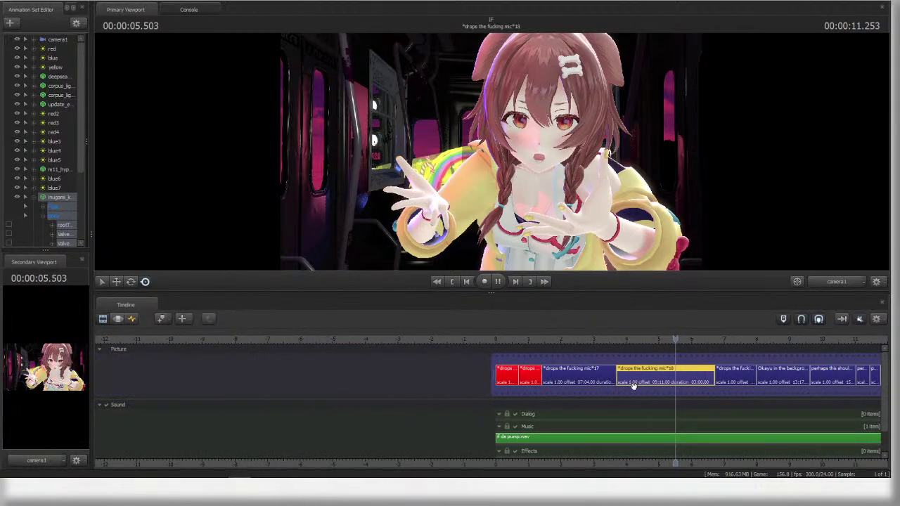
pyautogui.press('Right')
pyautogui.press('Right')
pyautogui.press('Right')
pyautogui.press('Right')
pyautogui.press('Right')
pyautogui.press('Right')
pyautogui.press('Right')
pyautogui.press('Right')
pyautogui.press('Right')
pyautogui.press('Right')
pyautogui.press('Right')
pyautogui.press('Right')
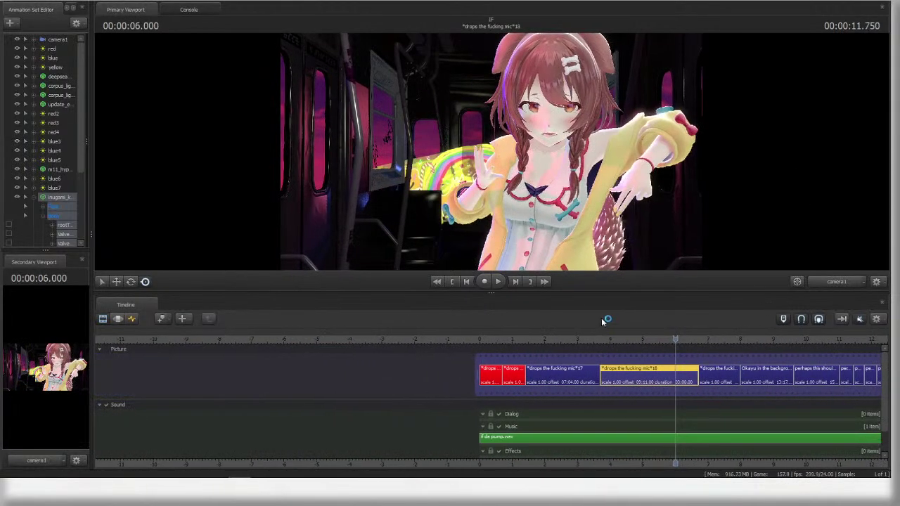
# - Step through the rest of shot 18's poses frame by frame, from 6.000 to 6.500 seconds
pyautogui.scroll(3, 707, 357)
pyautogui.press('Right')
pyautogui.press('Right')
pyautogui.press('Right')
pyautogui.press('Right')
pyautogui.press('Right')
pyautogui.press('Right')
pyautogui.press('Right')
pyautogui.press('Right')
pyautogui.press('Right')
pyautogui.press('Right')
pyautogui.press('Right')
pyautogui.press('Right')
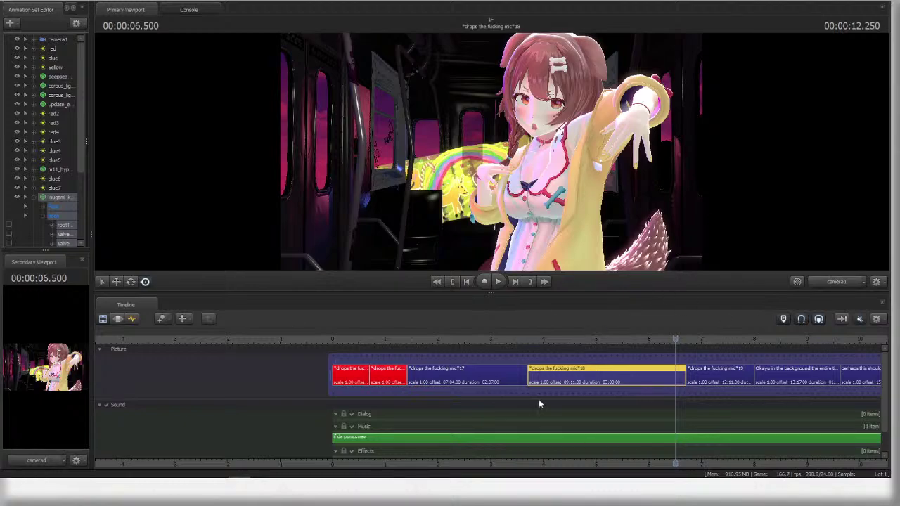
# - Play on from 6.500 seconds into shot 19 and select that shot
pyautogui.scroll(1, 682, 338)
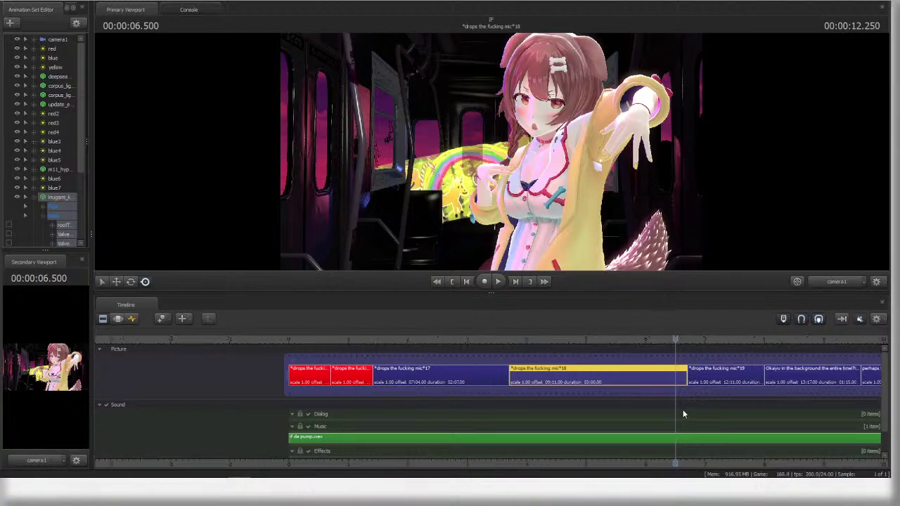
pyautogui.scroll(-2, 696, 362)
pyautogui.press('space')
pyautogui.click(700, 372)
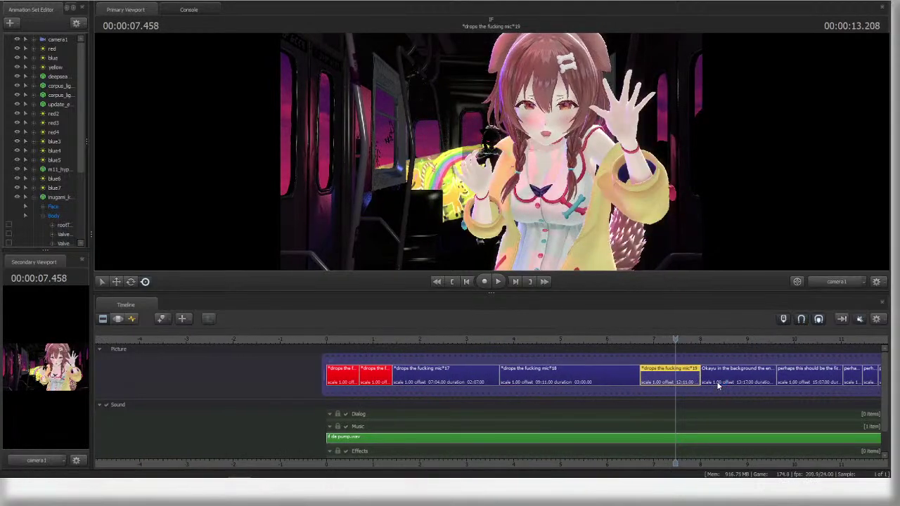
# - Scrub back to the start of shot 19 and replay it up to 7.833 seconds to review its motion
pyautogui.press('space')
pyautogui.press('space')
pyautogui.click(630, 337)
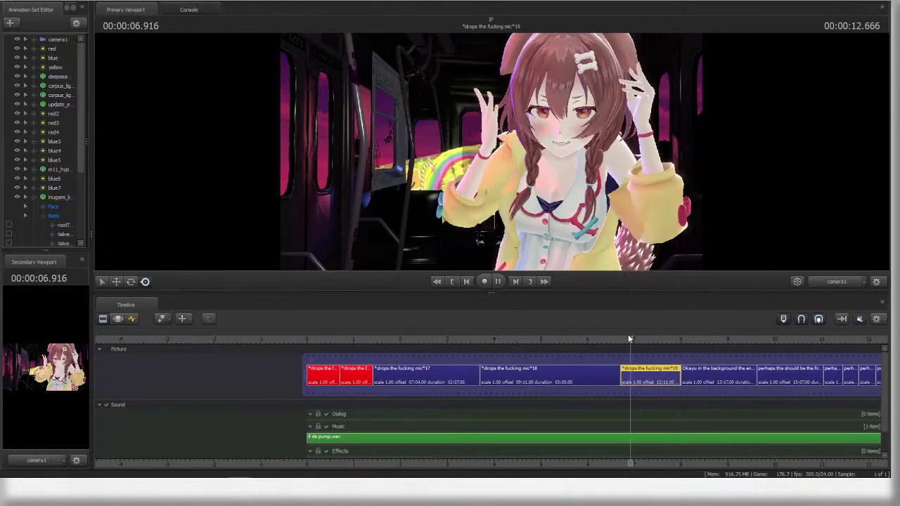
pyautogui.press('space')
pyautogui.press('space')
pyautogui.moveTo(633, 338); pyautogui.dragTo(634, 339)
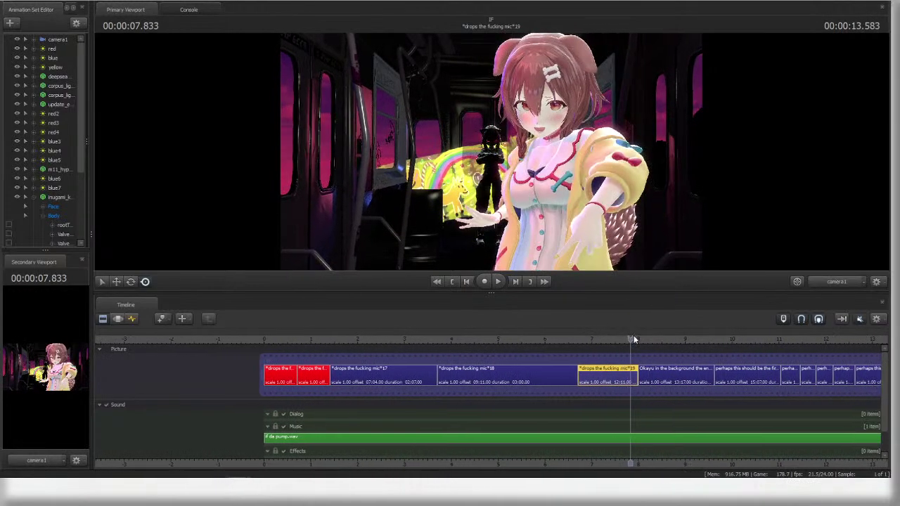
# - Play past the end of shot 19 to 8.541 seconds and select the "Okayu in the background the entire time" shot
pyautogui.scroll(6, 599, 349)
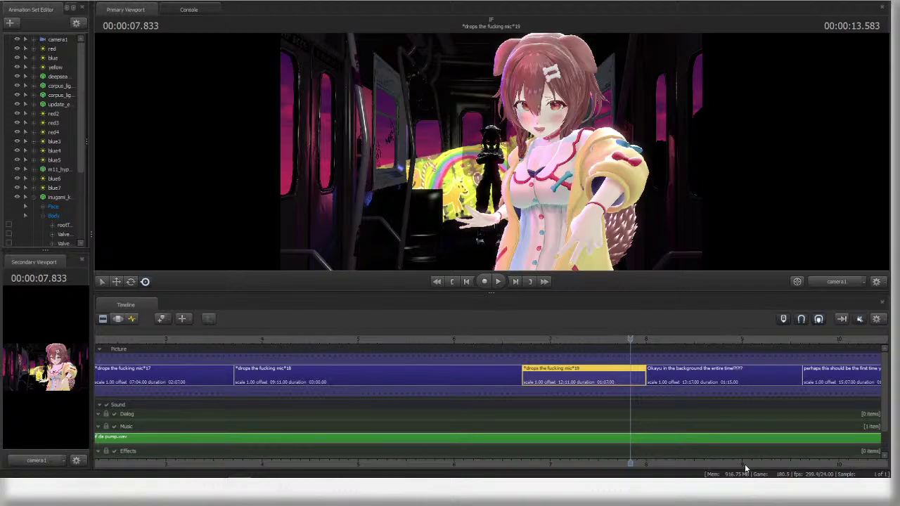
pyautogui.moveTo(745, 467); pyautogui.dragTo(608, 448, button='middle')
pyautogui.scroll(-1, 597, 446)
pyautogui.scroll(-1, 596, 442)
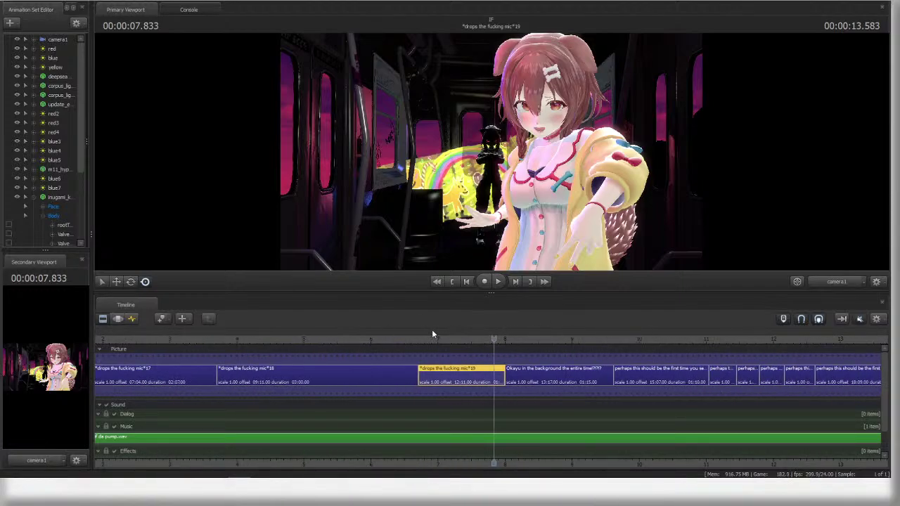
pyautogui.press('space')
pyautogui.press('space')
pyautogui.click(512, 378)
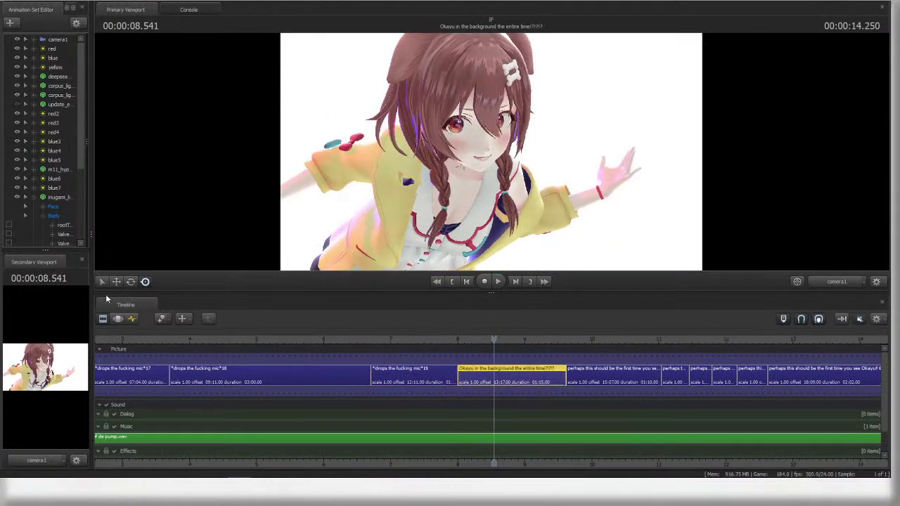
# - Remove the chroma animation set from the "Okayu in the background" shot and return to the shot timeline
pyautogui.click(118, 318)
pyautogui.scroll(-4, 39, 194)
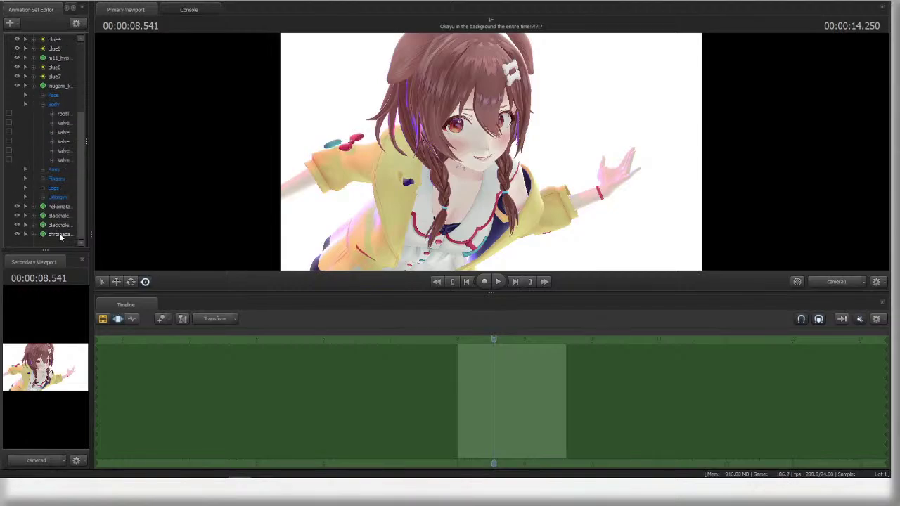
pyautogui.rightClick(60, 235)
pyautogui.click(81, 256)
pyautogui.press('F2')
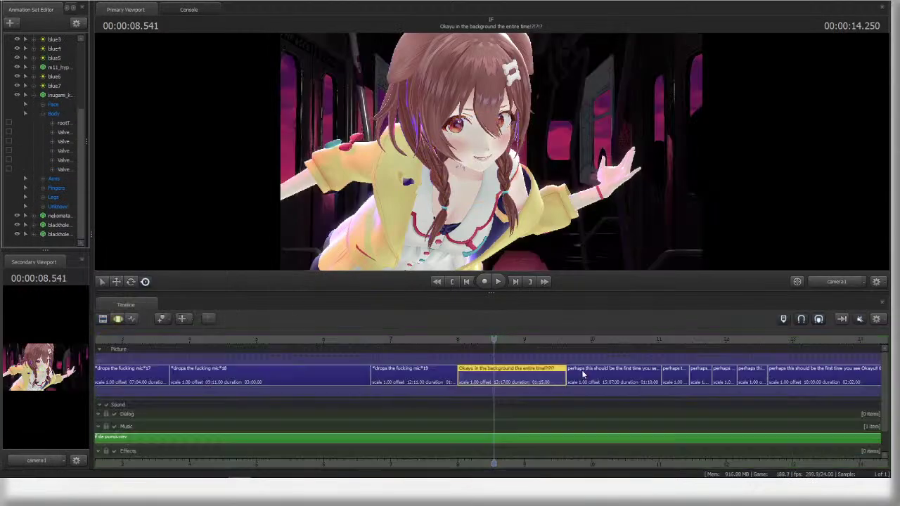
# - Play the following shots up to 10.916 seconds, and scrub back to 7.375 seconds in shot 19
pyautogui.press('space')
pyautogui.scroll(-4, 481, 401)
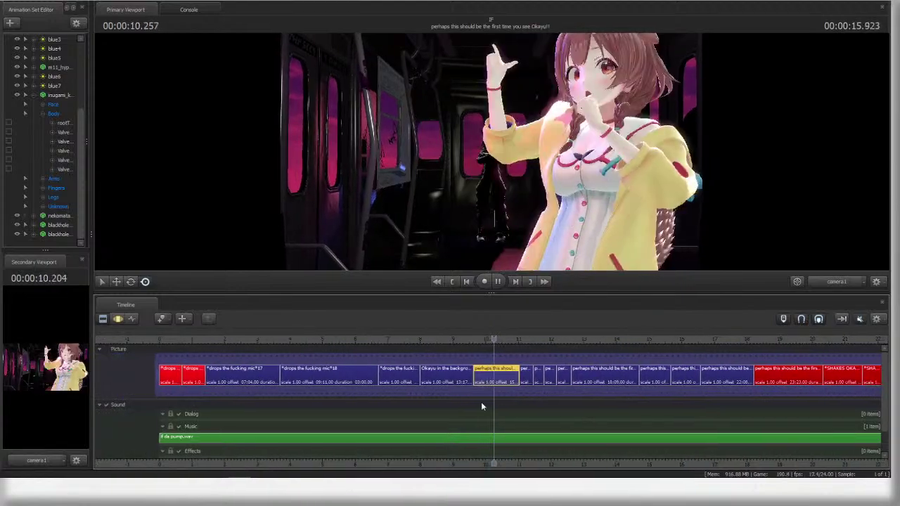
pyautogui.scroll(-3, 422, 371)
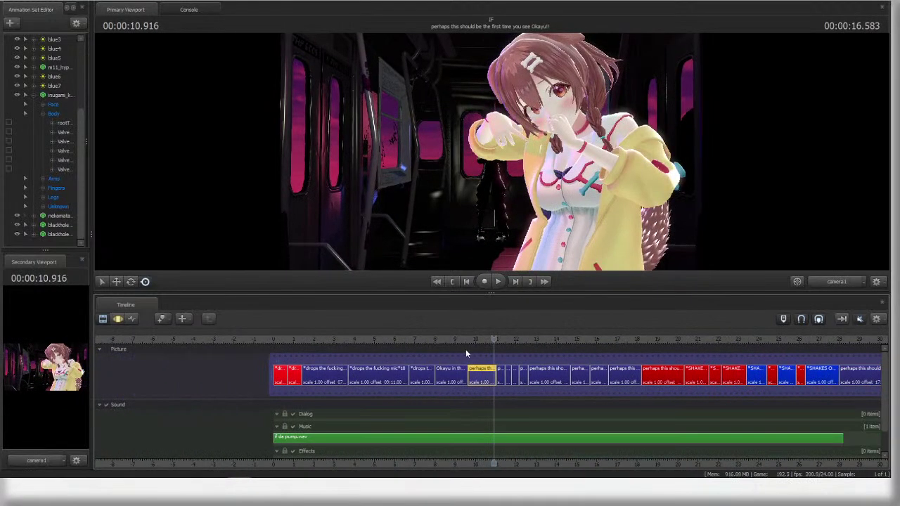
pyautogui.scroll(3, 466, 354)
pyautogui.moveTo(494, 338); pyautogui.dragTo(317, 338)
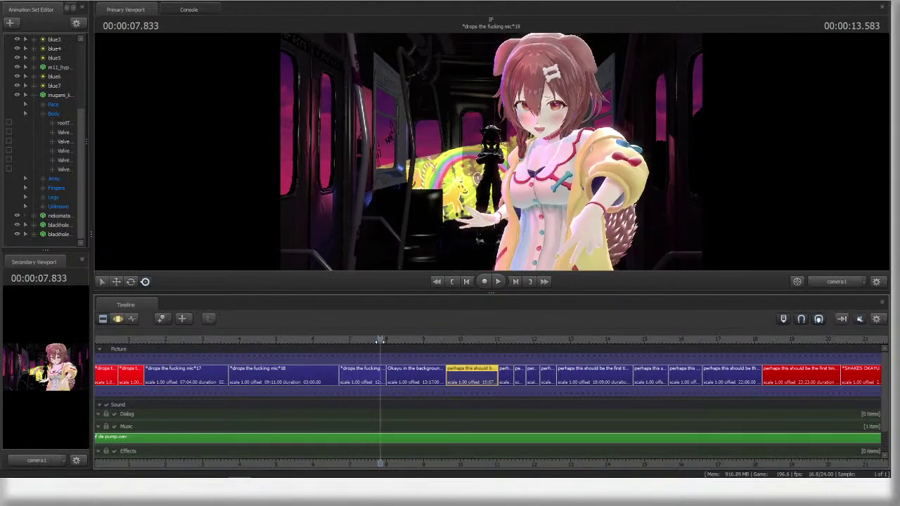
pyautogui.click(363, 338)
pyautogui.scroll(3, 307, 363)
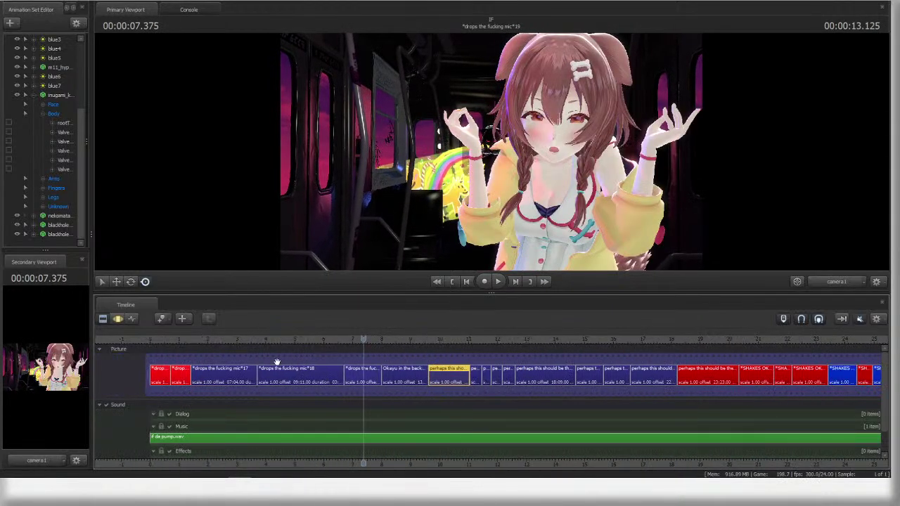
# - Replay the transition from shot 19 into the "Okayu in the background" shot up to 9.541 seconds
pyautogui.moveTo(266, 355); pyautogui.dragTo(446, 355, button='middle')
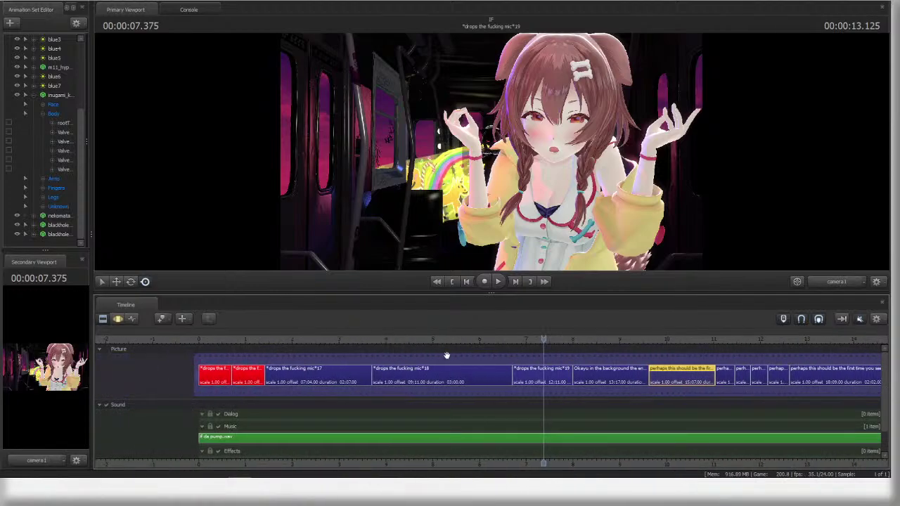
pyautogui.scroll(-2, 512, 377)
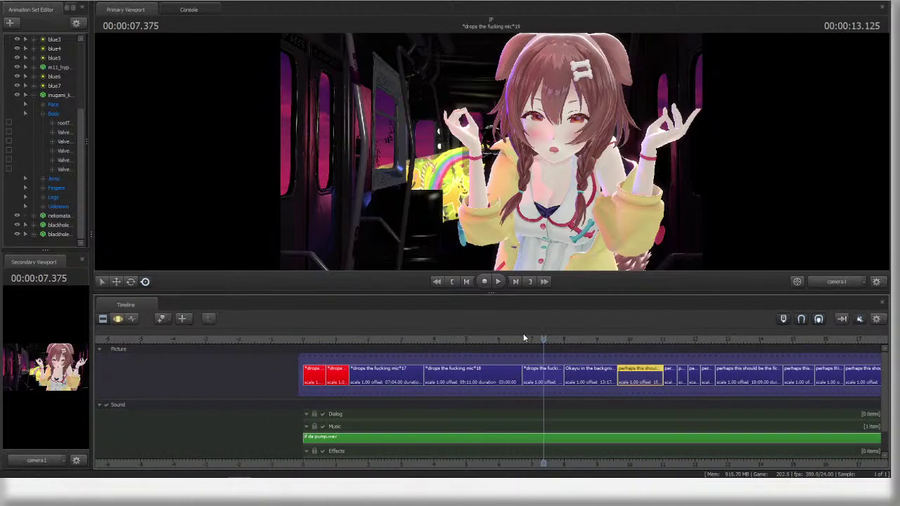
pyautogui.moveTo(525, 337)
pyautogui.mouseDown()
pyautogui.moveTo(547, 338)
pyautogui.moveTo(530, 338)
pyautogui.mouseUp()
pyautogui.press('space')
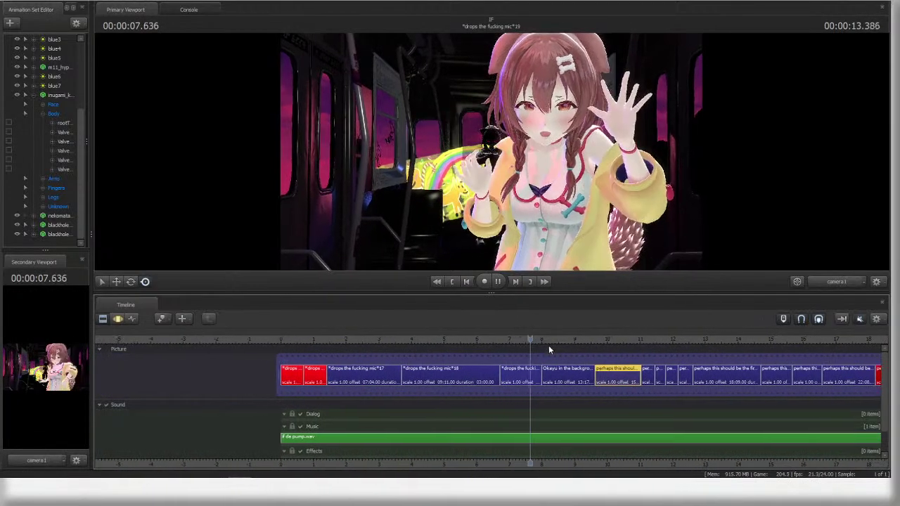
pyautogui.press('space')
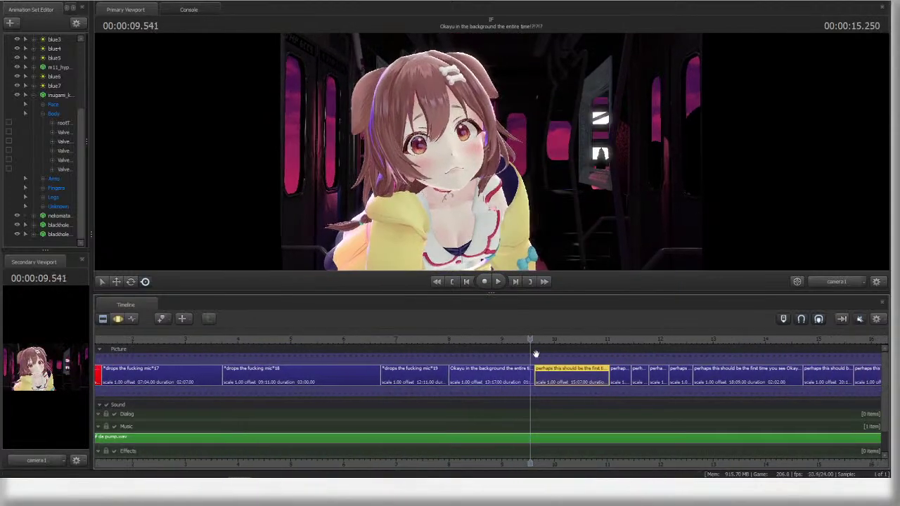
# - Replay the "Okayu in the background" shot from near its start, continuing into the first "first time you see Okayu" shot
pyautogui.moveTo(530, 340); pyautogui.dragTo(454, 340)
pyautogui.press('space')
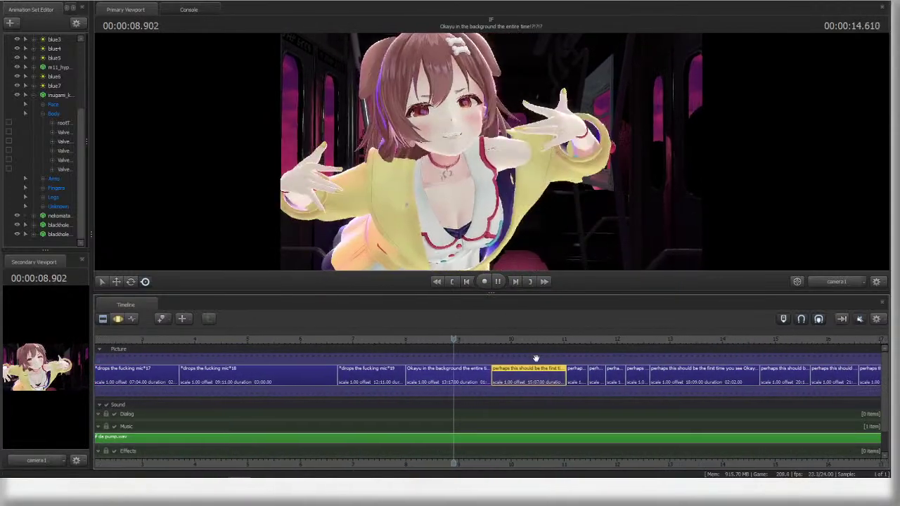
pyautogui.scroll(-2, 435, 371)
pyautogui.press('space')
pyautogui.press('space')
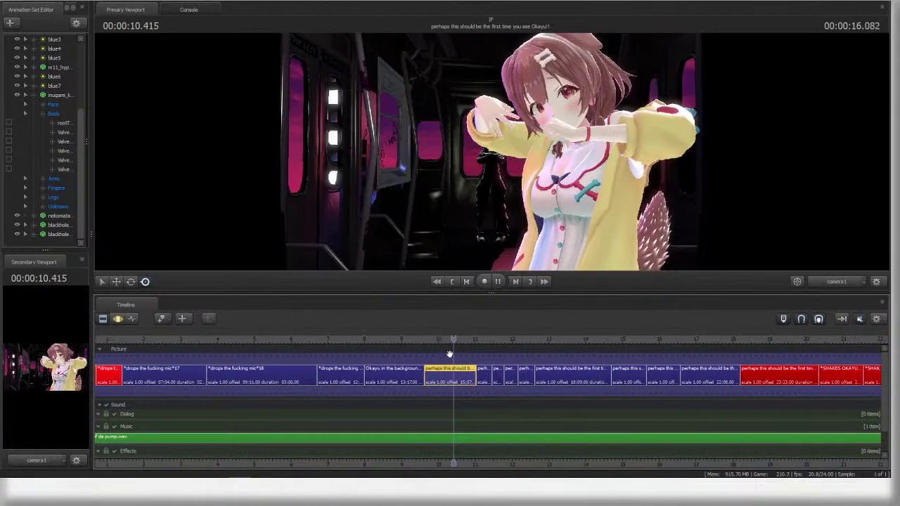
# - Play from 10.333 seconds through the cut to the pink-haired character and on to 11.666 seconds in shot 3
pyautogui.moveTo(451, 340)
pyautogui.mouseDown()
pyautogui.moveTo(422, 340)
pyautogui.moveTo(440, 338)
pyautogui.mouseUp()
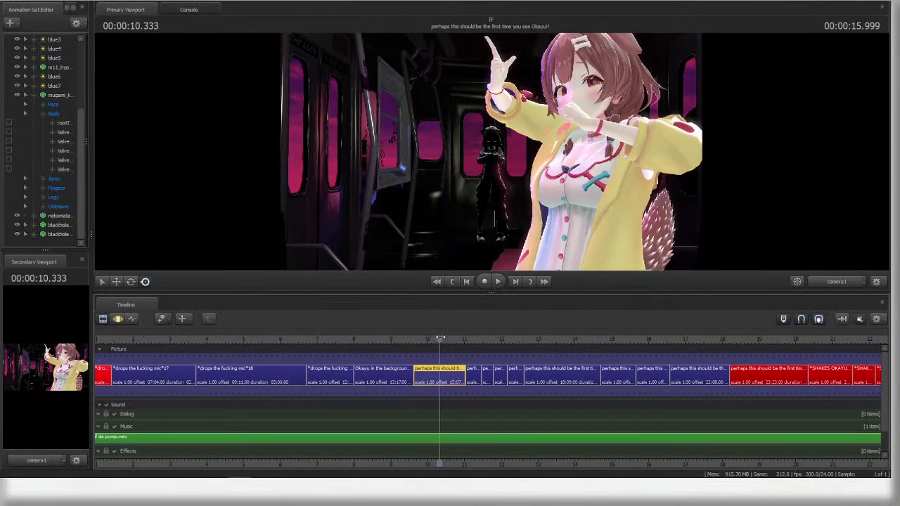
pyautogui.press('space')
pyautogui.scroll(2, 464, 352)
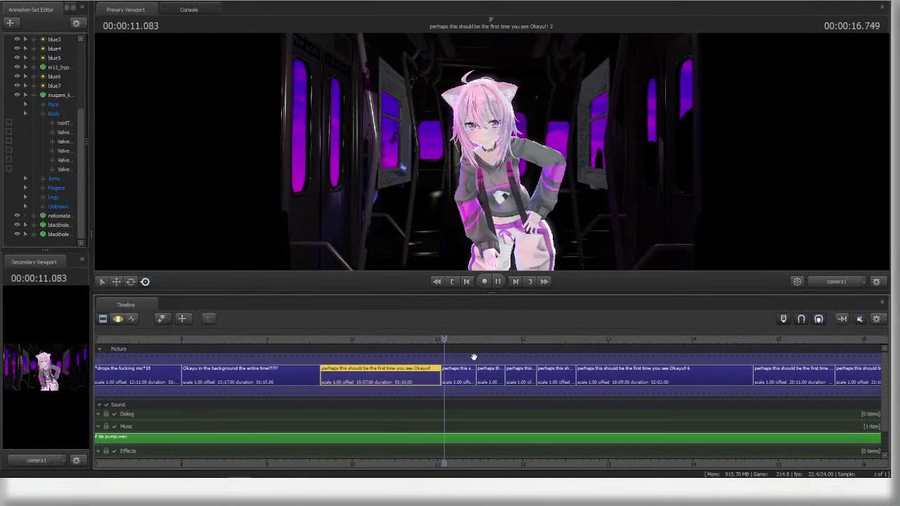
pyautogui.press('space')
pyautogui.moveTo(444, 348); pyautogui.dragTo(462, 341)
pyautogui.press('space')
pyautogui.press('space')
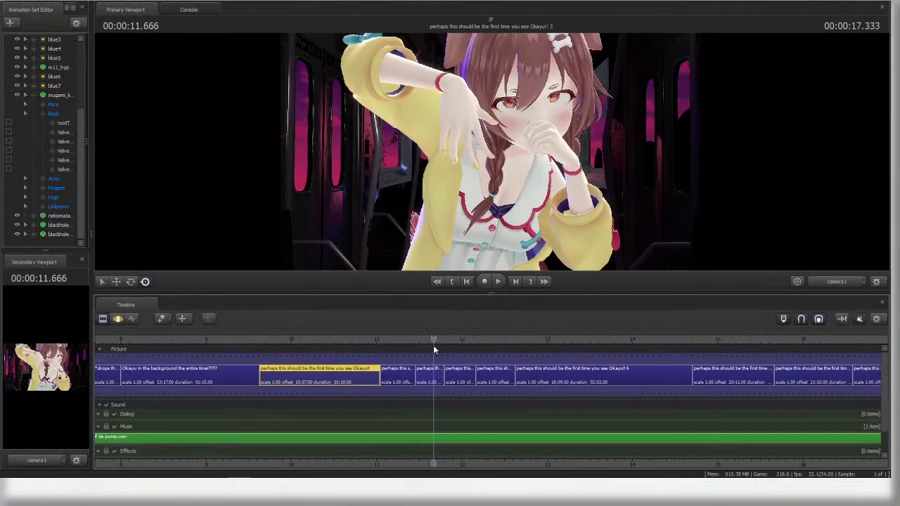
# - Scrub back to 11.375 seconds in the pink-haired character's shot and review the sequence onward into Okayu shot 6
pyautogui.press('space')
pyautogui.press('space')
pyautogui.click(392, 341)
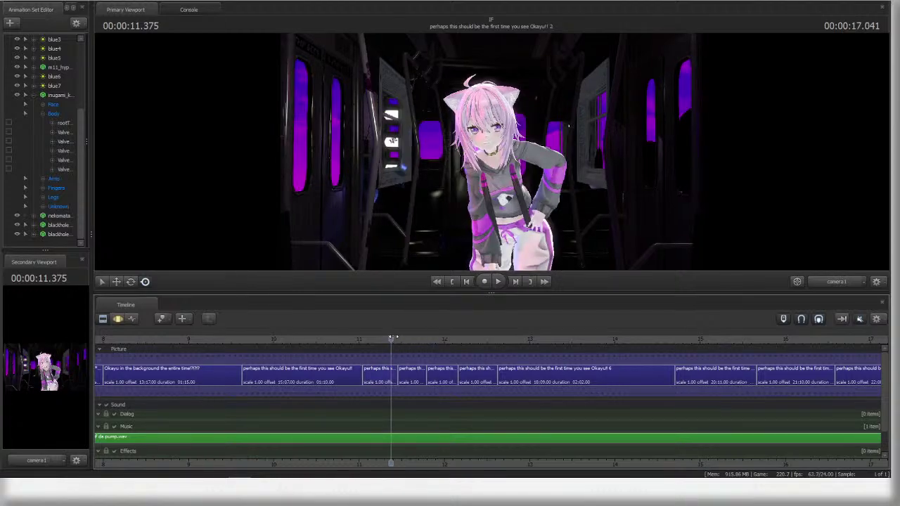
pyautogui.press('space')
pyautogui.moveTo(310, 339); pyautogui.dragTo(354, 336)
pyautogui.press('space')
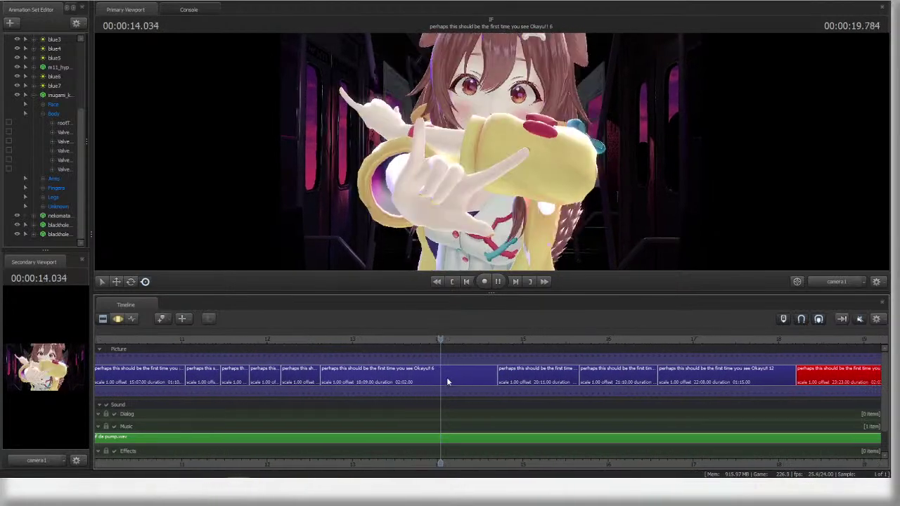
# - Play and scrub through Okayu shots 10 and 11, stopping at 15.958 seconds
pyautogui.press('space')
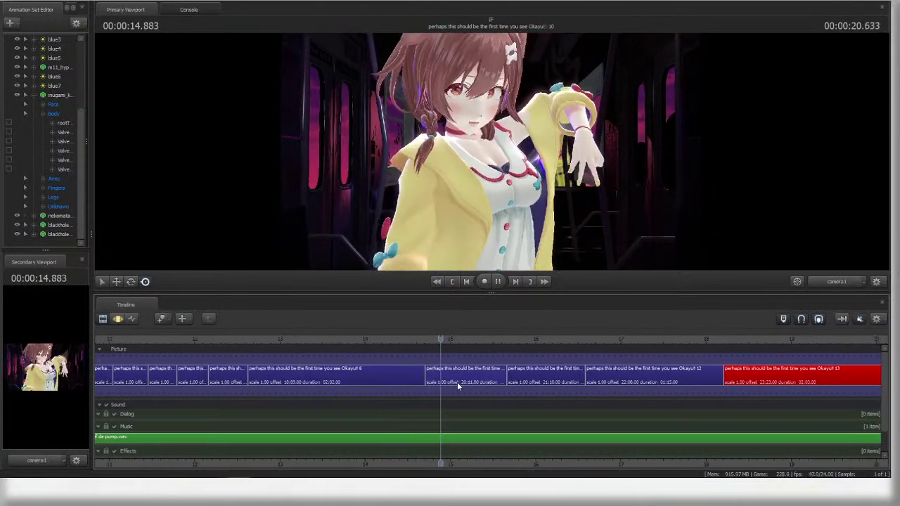
pyautogui.moveTo(396, 344); pyautogui.dragTo(430, 341)
pyautogui.press('space')
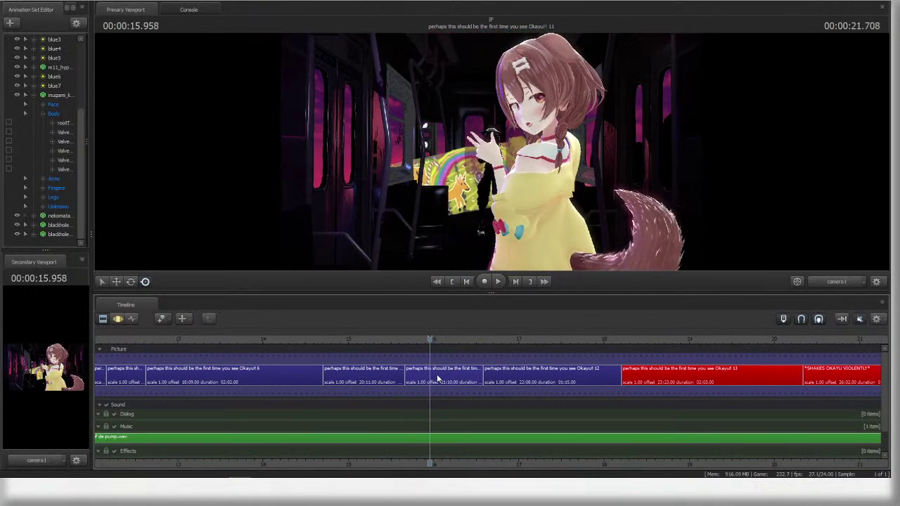
# - Examine the whole shot sequence against the music track, and select Okayu shot 11 at 15.958 seconds
pyautogui.scroll(-3, 445, 376)
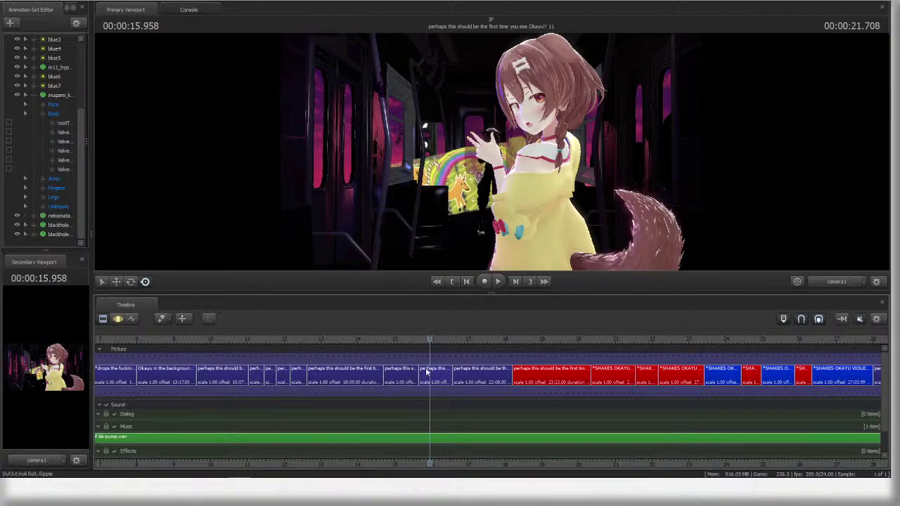
pyautogui.scroll(-5, 421, 382)
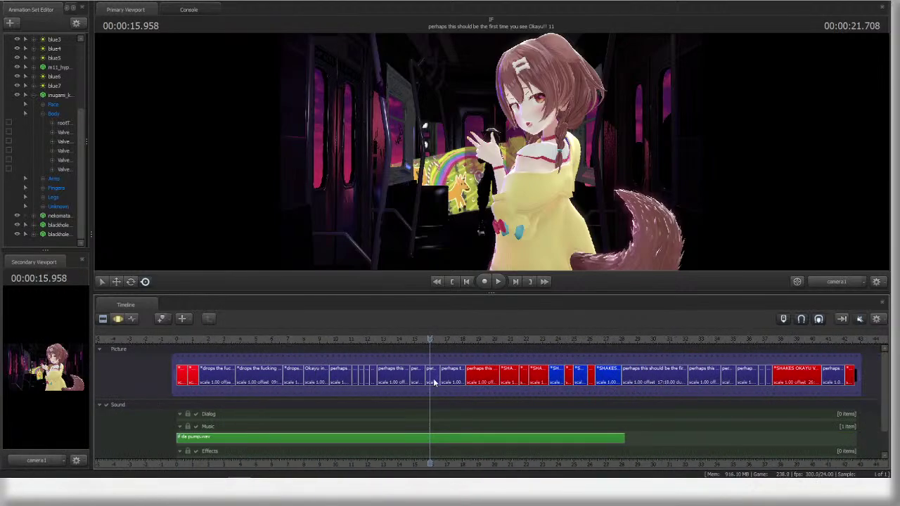
pyautogui.scroll(5, 433, 382)
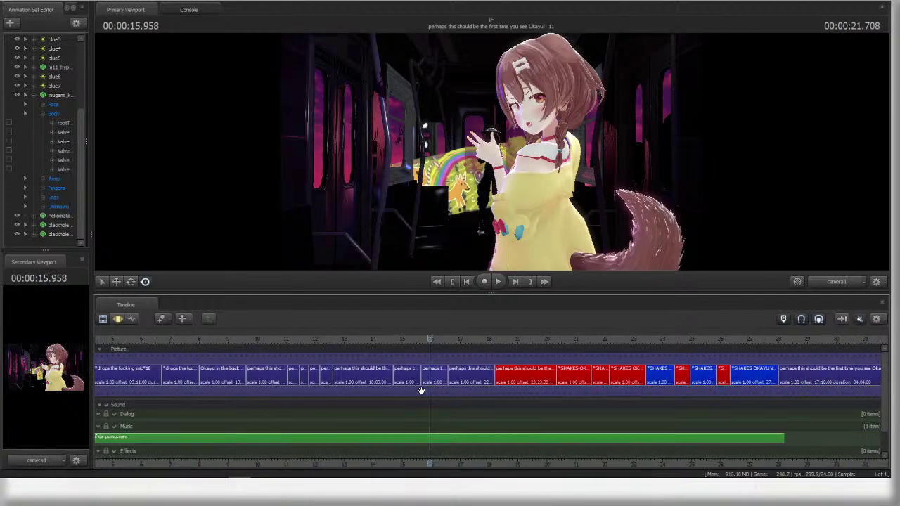
pyautogui.scroll(-2, 329, 406)
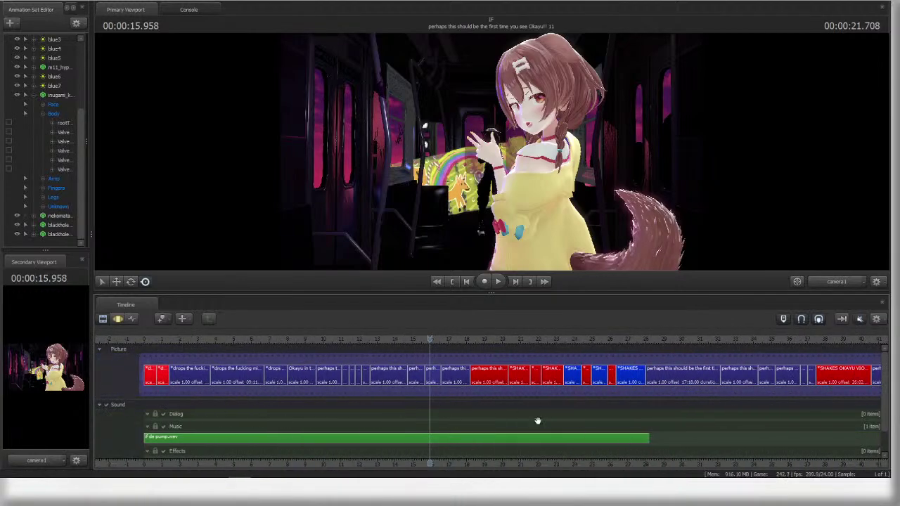
pyautogui.scroll(6, 452, 410)
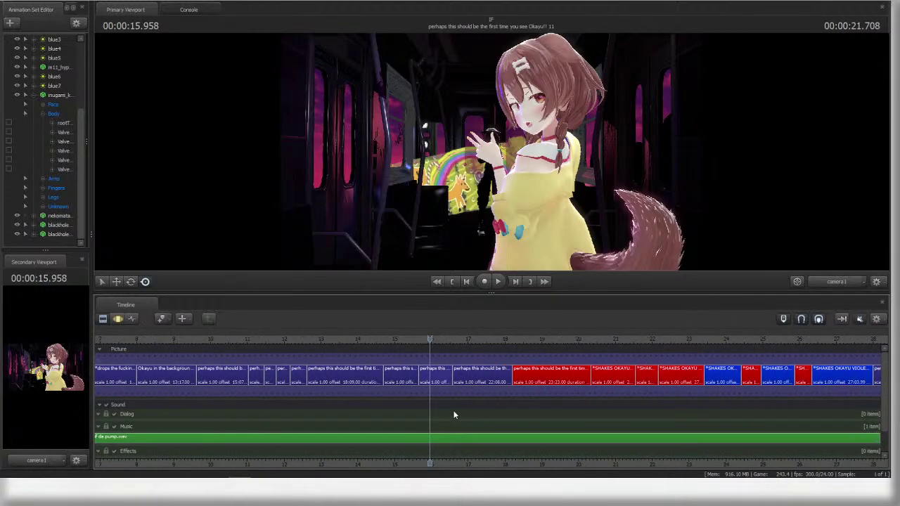
pyautogui.click(430, 376)
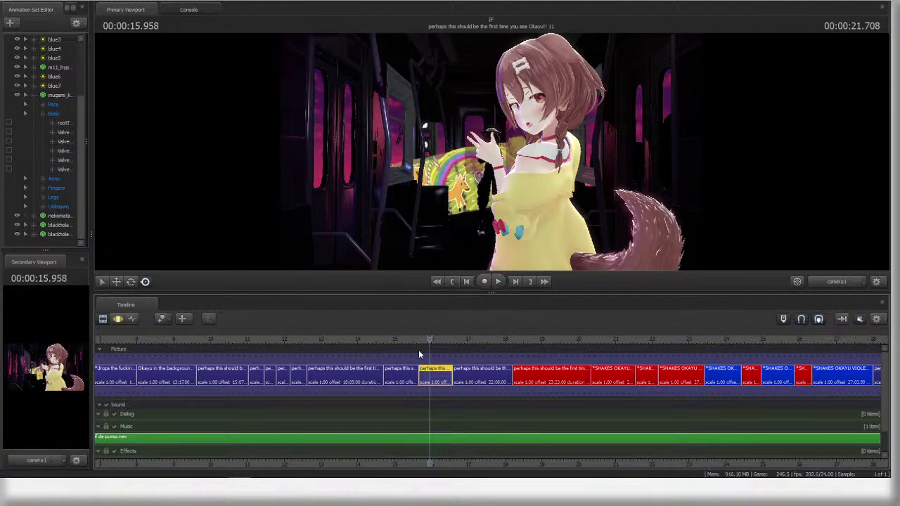
# - Examine the shots around Okayu shot 11 and advance frame by frame from 15.958 to 16.208 seconds
pyautogui.scroll(4, 450, 372)
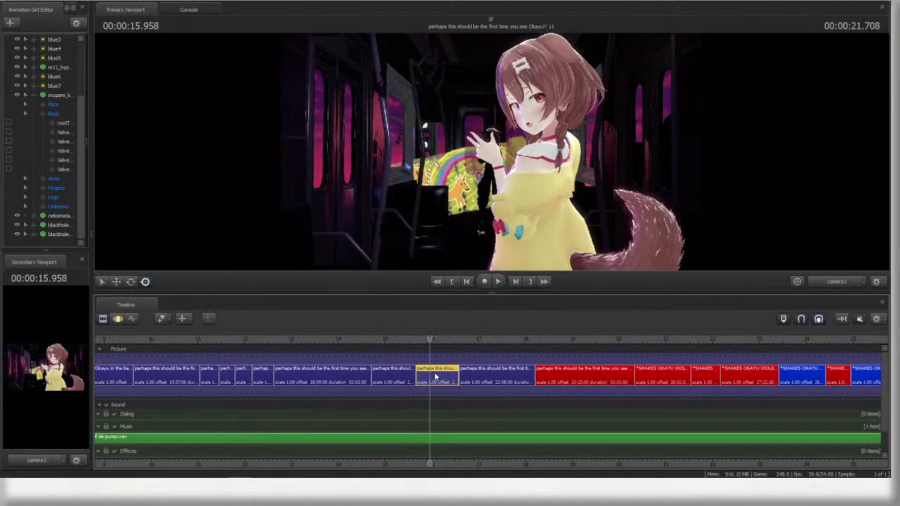
pyautogui.scroll(-6, 436, 372)
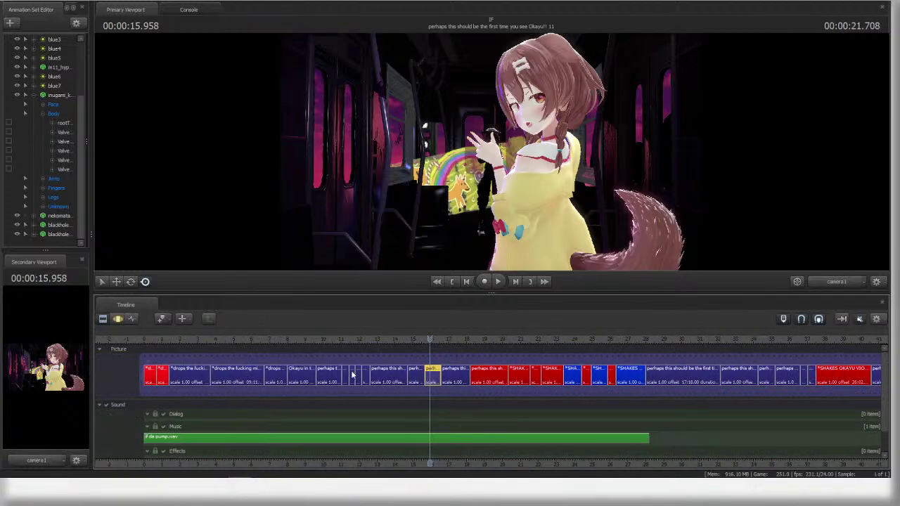
pyautogui.scroll(6, 466, 421)
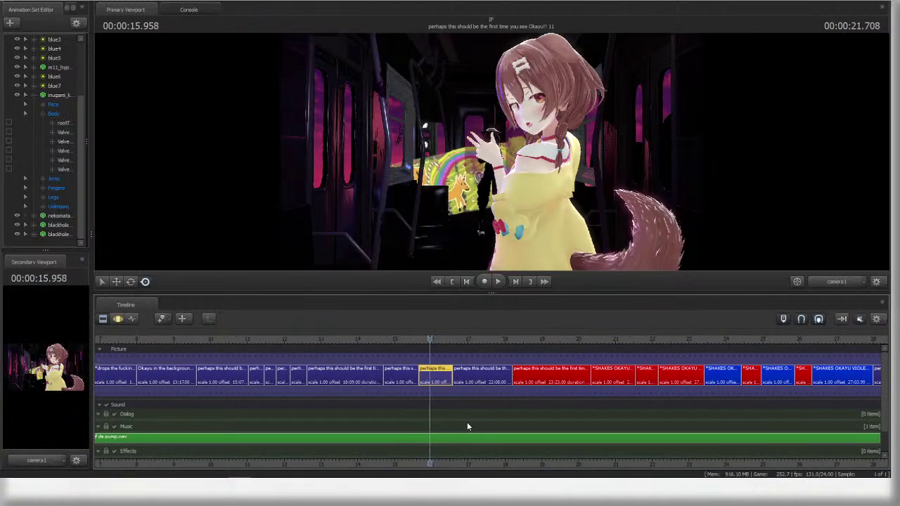
pyautogui.scroll(-1, 518, 424)
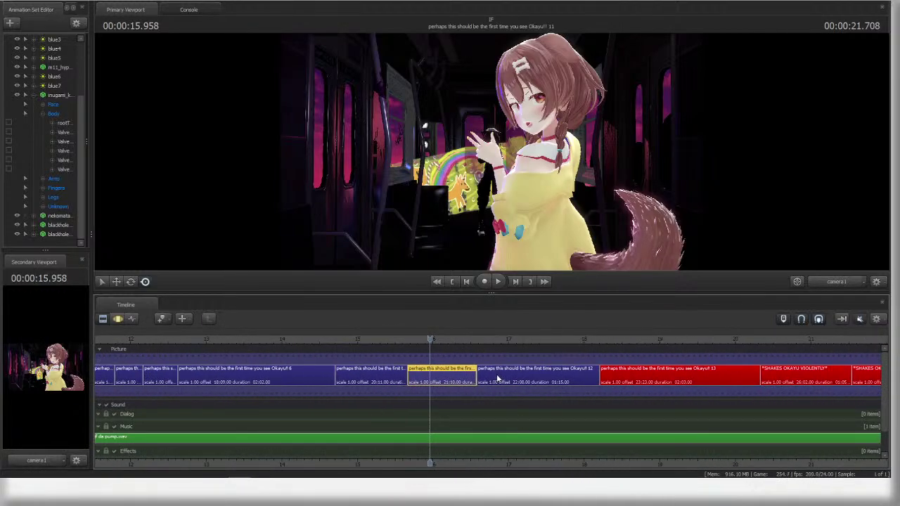
pyautogui.press('Right')
pyautogui.press('Right')
pyautogui.press('Right')
pyautogui.press('Right')
pyautogui.press('Right')
pyautogui.press('Right')
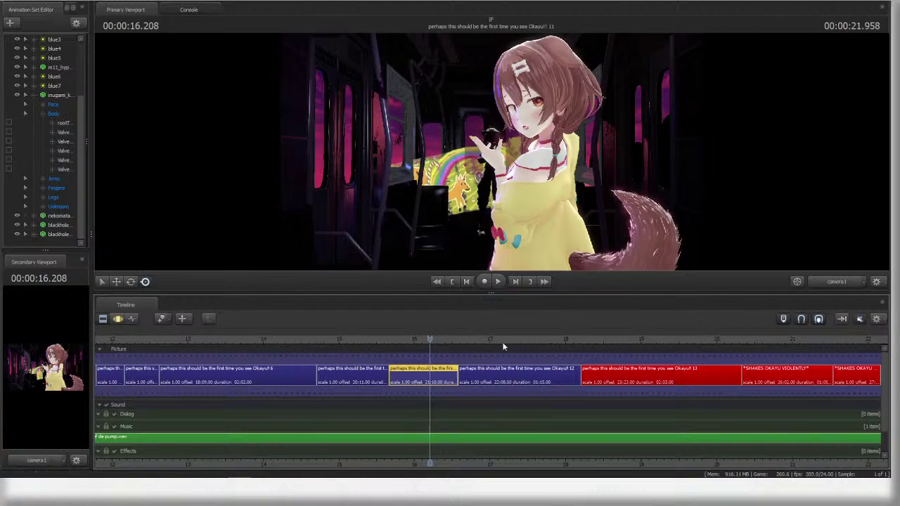
# - Go back to 14.833 seconds in Okayu shot 10 and play through the cut into shot 11, pausing at 16.041 seconds
pyautogui.scroll(-4, 502, 351)
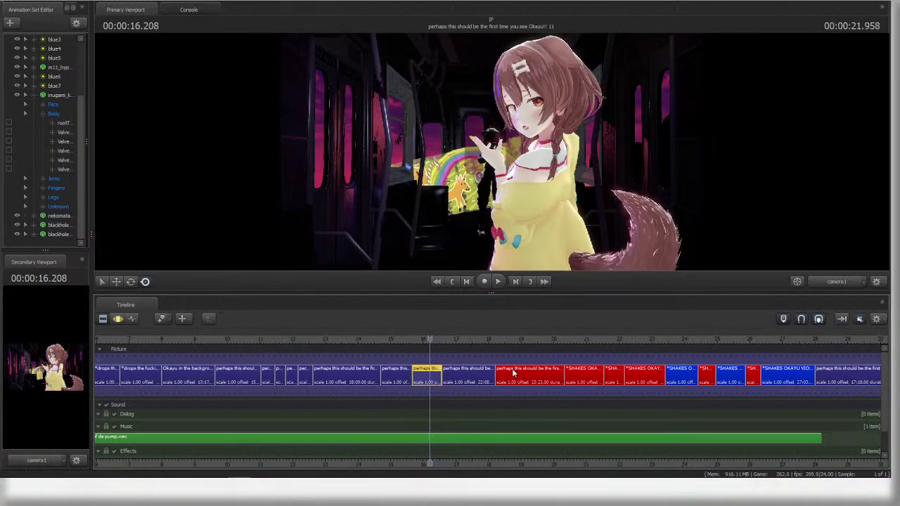
pyautogui.scroll(5, 469, 369)
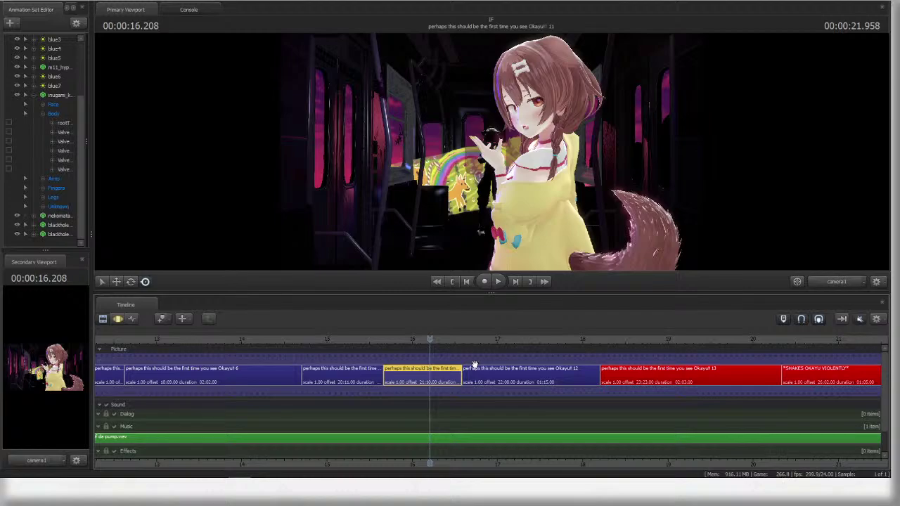
pyautogui.scroll(-2, 457, 361)
pyautogui.scroll(2, 465, 372)
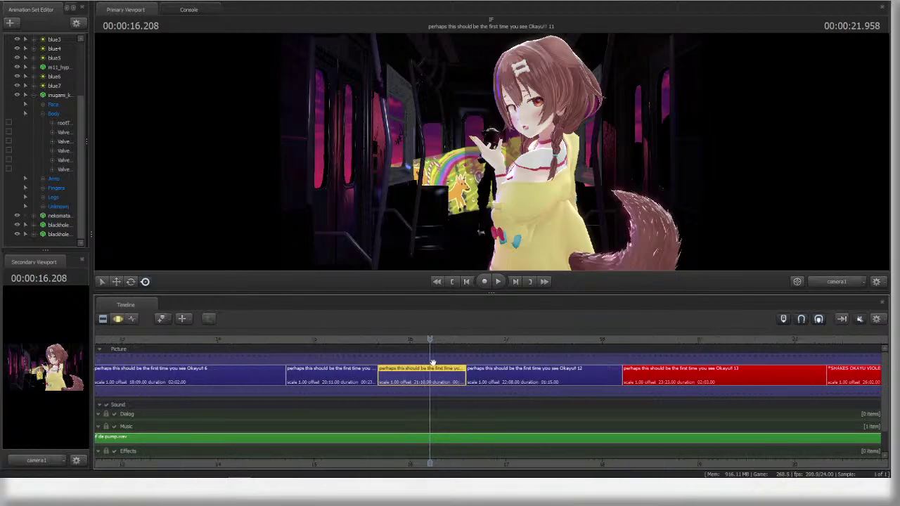
pyautogui.click(338, 341)
pyautogui.moveTo(449, 367); pyautogui.dragTo(381, 384, button='middle')
pyautogui.click(230, 340)
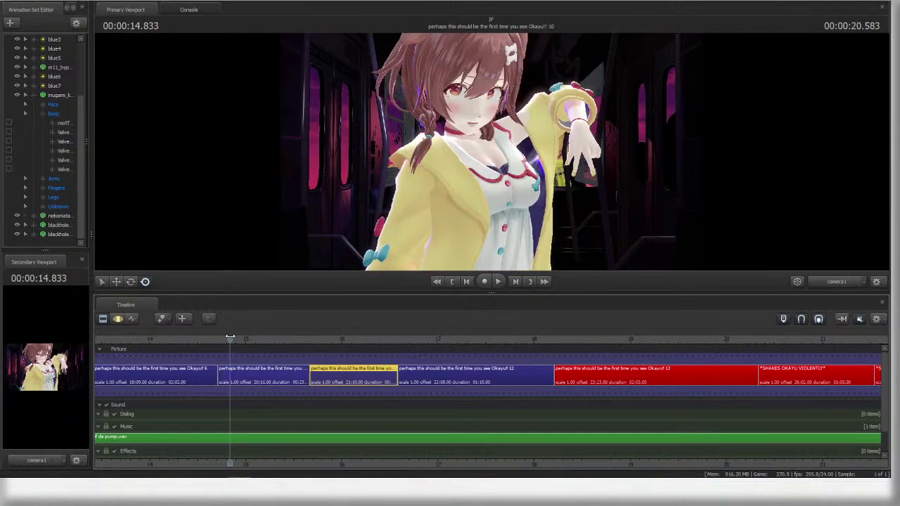
pyautogui.press('space')
pyautogui.press('space')
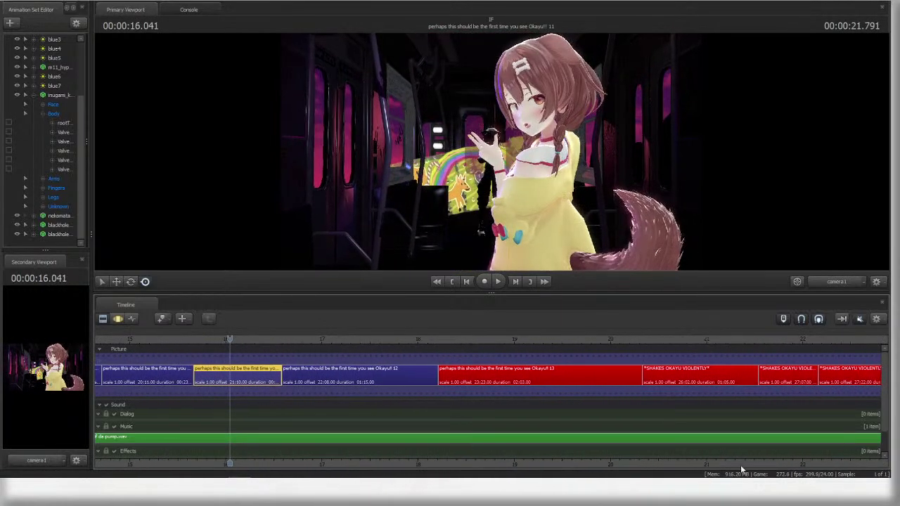
# - Play on to 16.291 seconds, scrub back before Okayu shot 11 and replay the cut, pausing at 15.708 seconds
pyautogui.moveTo(284, 421); pyautogui.dragTo(518, 414, button='middle')
pyautogui.scroll(-2, 502, 387)
pyautogui.press('space')
pyautogui.press('space')
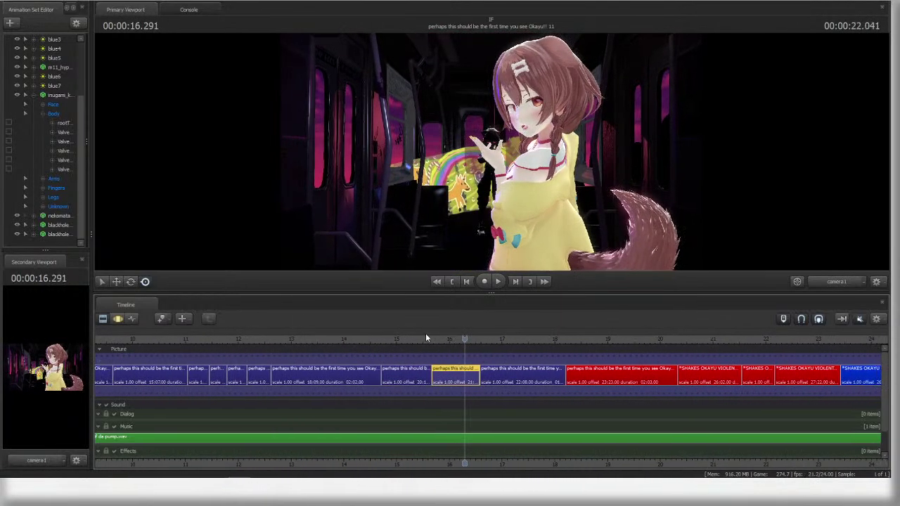
pyautogui.moveTo(433, 336); pyautogui.dragTo(374, 344)
pyautogui.press('space')
pyautogui.press('space')
pyautogui.scroll(-4, 295, 379)
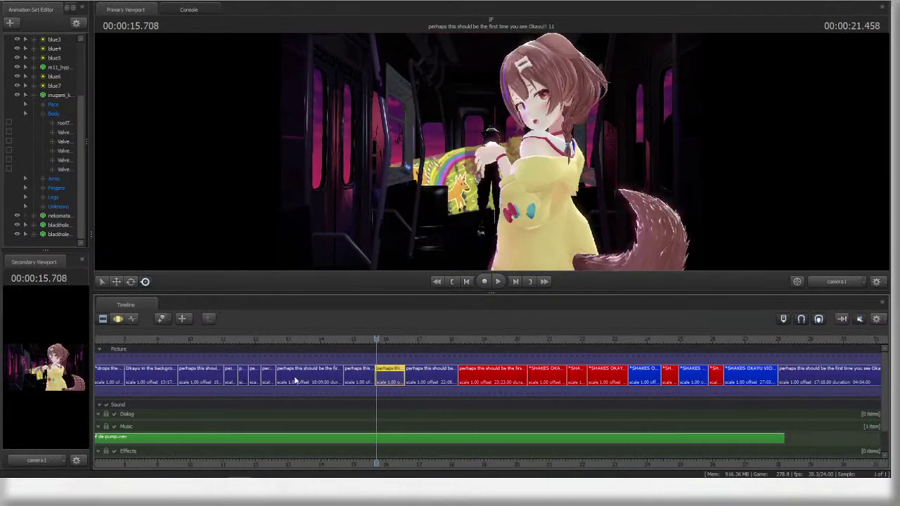
# - Play from 15.708 seconds through Okayu shot 11 and pause in shot 12 at 17.541 seconds
pyautogui.press('space')
pyautogui.scroll(3, 402, 385)
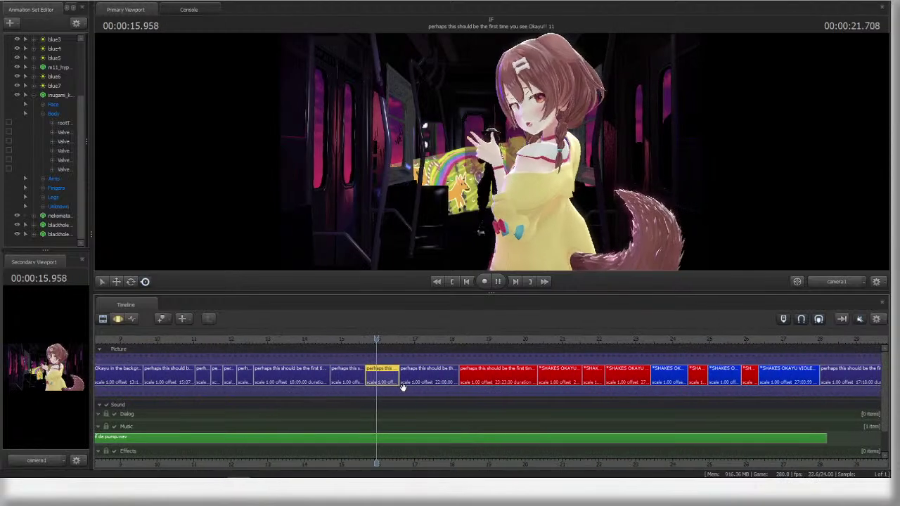
pyautogui.press('space')
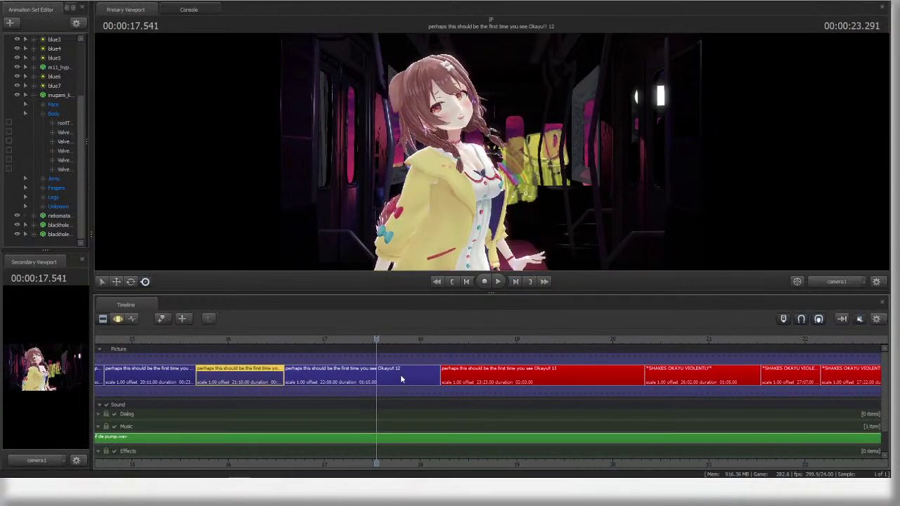
# - Select Okayu shot 12 and replay its opening pose, pausing at 16.916 seconds
pyautogui.click(402, 378)
pyautogui.press('space')
pyautogui.press('space')
pyautogui.moveTo(598, 464); pyautogui.dragTo(818, 461)
pyautogui.moveTo(818, 460); pyautogui.dragTo(890, 460, button='middle')
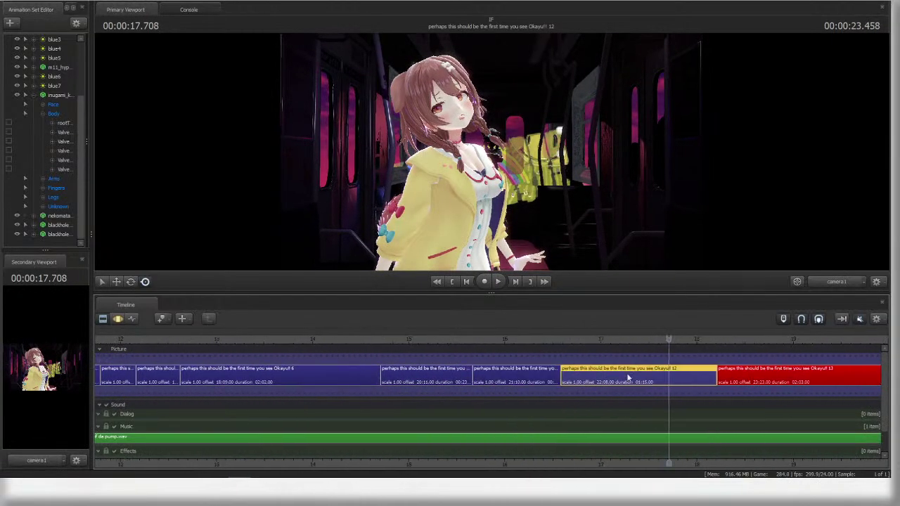
pyautogui.click(565, 339)
pyautogui.press('space')
pyautogui.press('space')
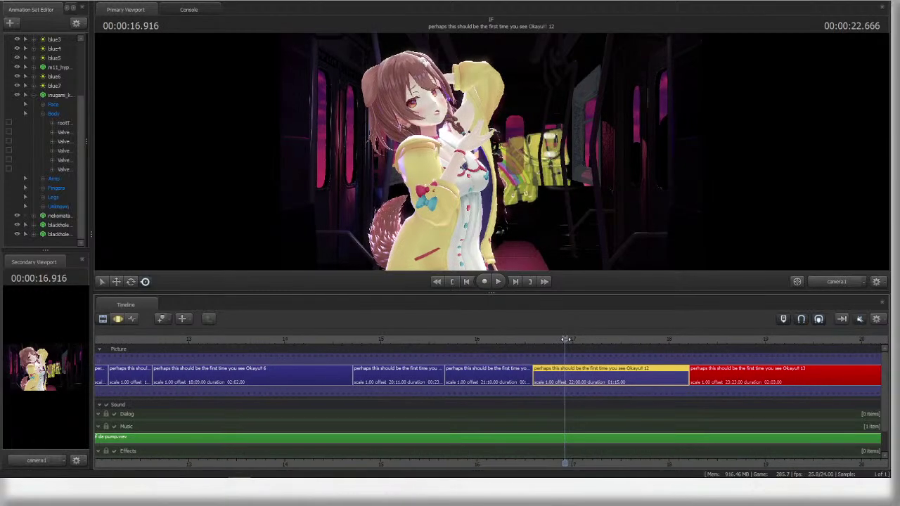
# - Open Okayu shot 12 in the Graph Editor and replay it, pausing at 17.375 seconds
pyautogui.click(131, 319)
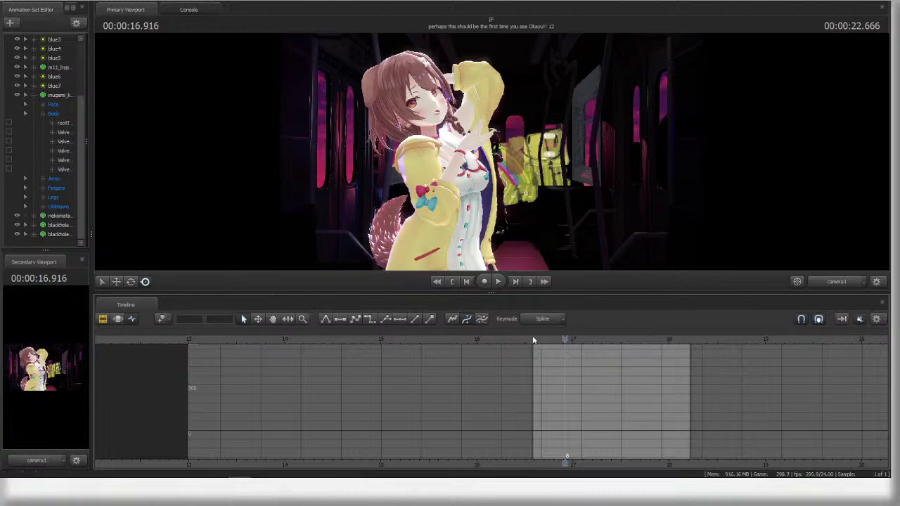
pyautogui.press('space')
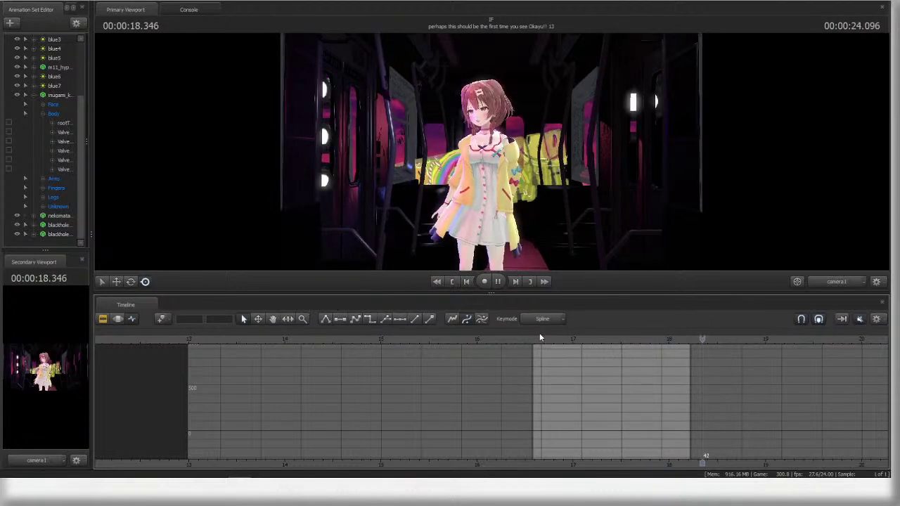
pyautogui.click(542, 337)
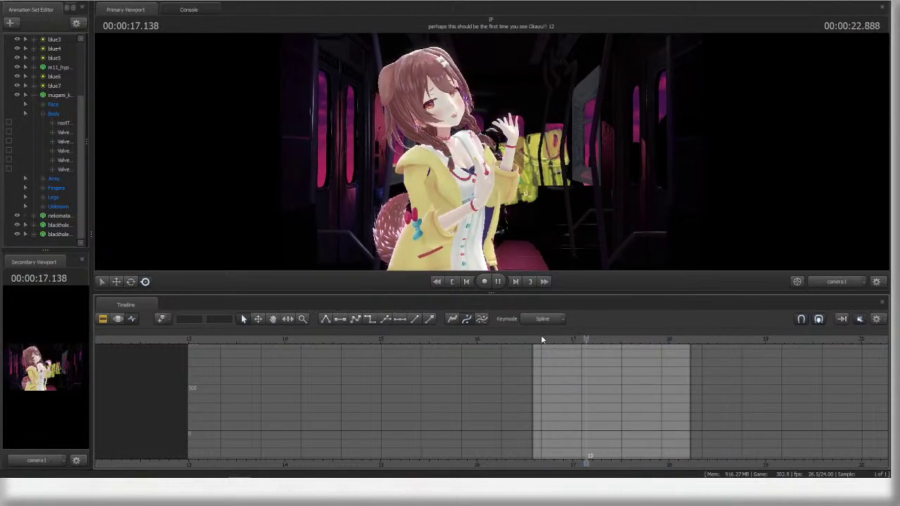
pyautogui.press('space')
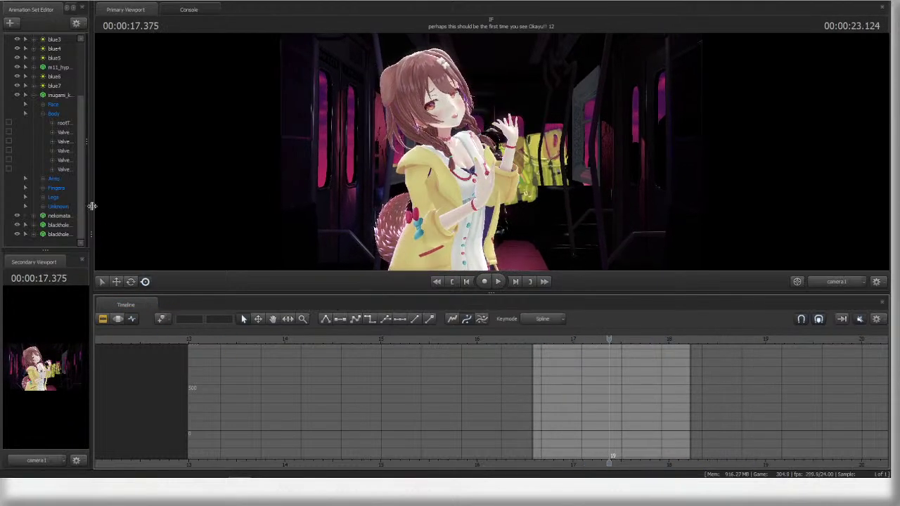
# - Widen the animation set list and select inugami_korone_ragdoll1 to show its keyframes in Okayu shot 12
pyautogui.moveTo(92, 206); pyautogui.dragTo(167, 208)
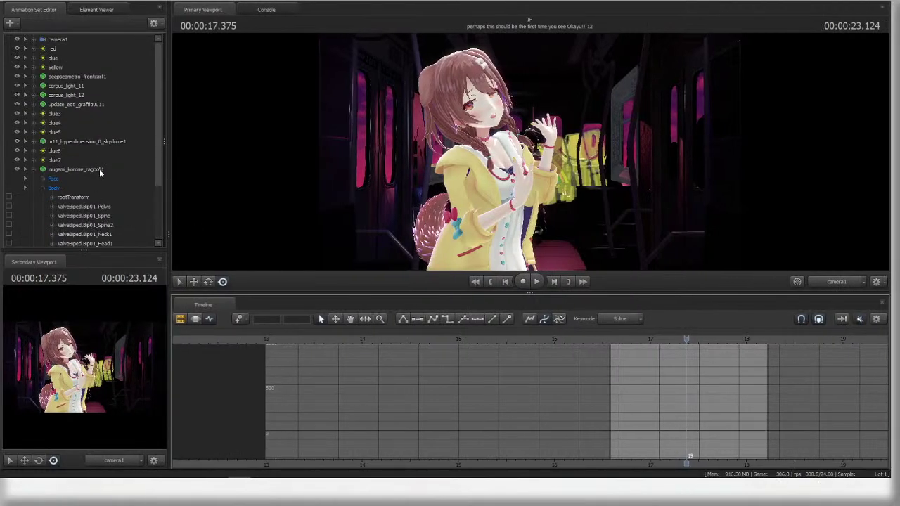
pyautogui.click(99, 169)
pyautogui.scroll(2, 682, 376)
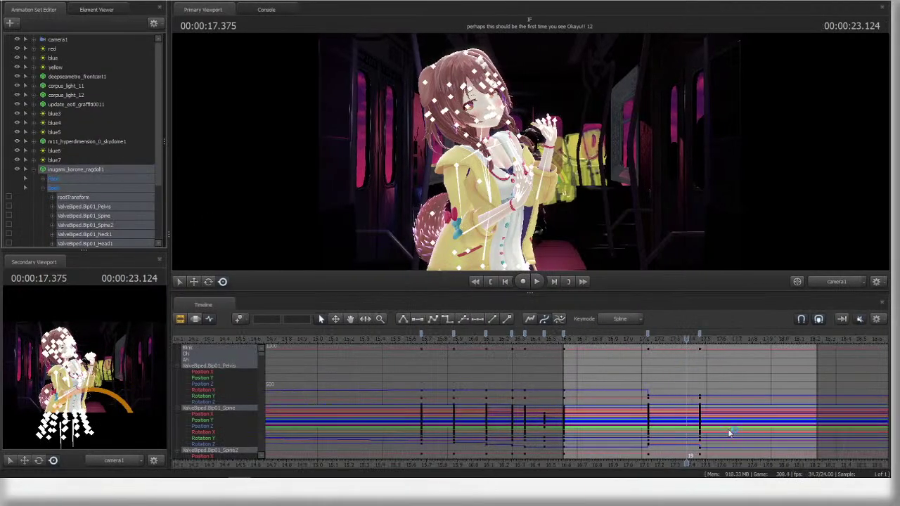
# - Inspect the ragdoll's three pose keyframes in Okayu shot 12, returning to the first one at 16.583 seconds
pyautogui.moveTo(586, 381); pyautogui.dragTo(494, 380, button='middle')
pyautogui.click(473, 335)
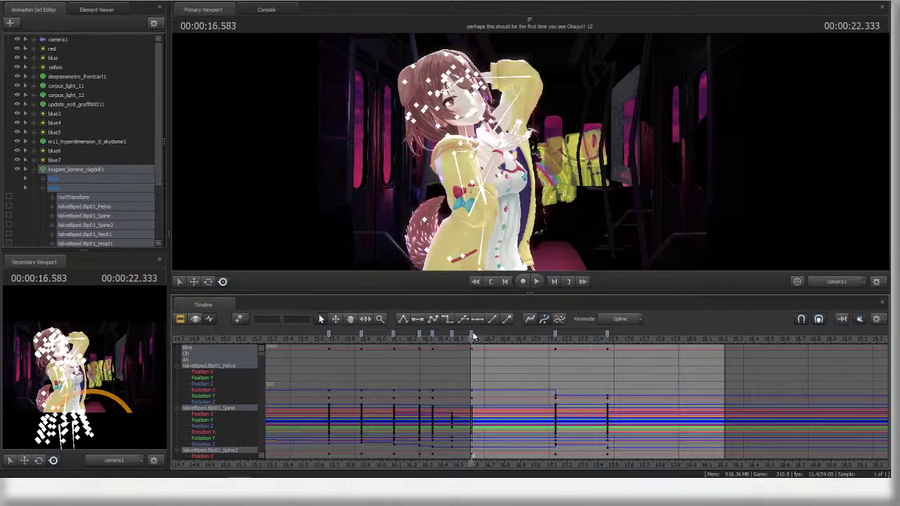
pyautogui.click(557, 339)
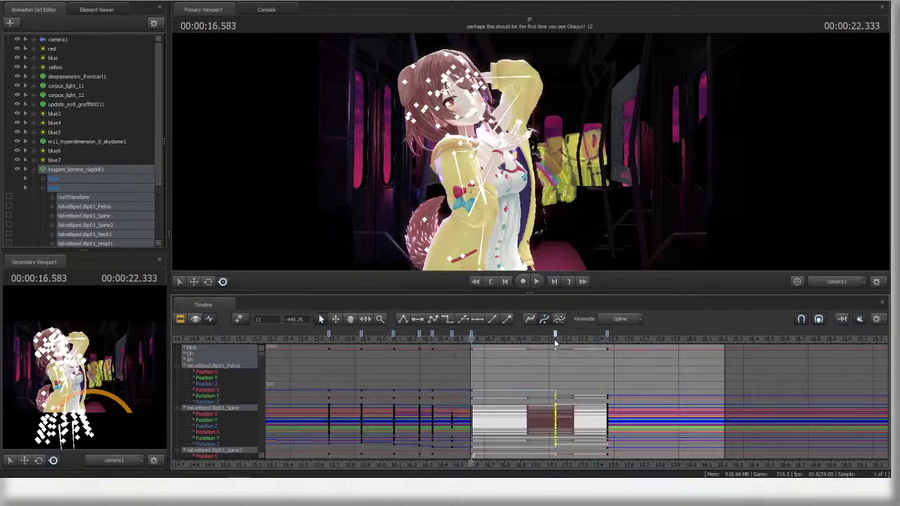
pyautogui.click(610, 341)
pyautogui.click(473, 338)
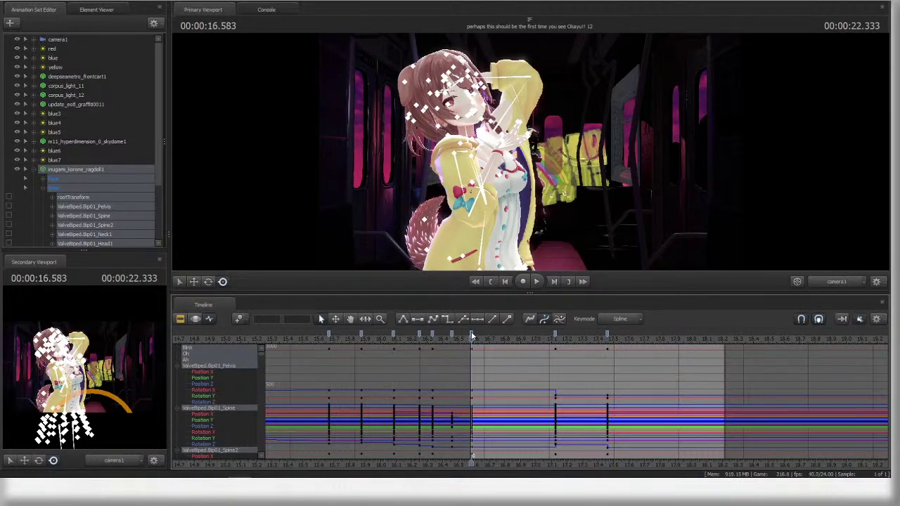
# - Deselect the ragdoll and repeatedly play Okayu shot 12 from its start to examine the pose changes
pyautogui.click(652, 188)
pyautogui.moveTo(475, 339)
pyautogui.mouseDown()
pyautogui.moveTo(654, 329)
pyautogui.moveTo(476, 331)
pyautogui.moveTo(546, 330)
pyautogui.moveTo(490, 332)
pyautogui.mouseUp()
pyautogui.press('space')
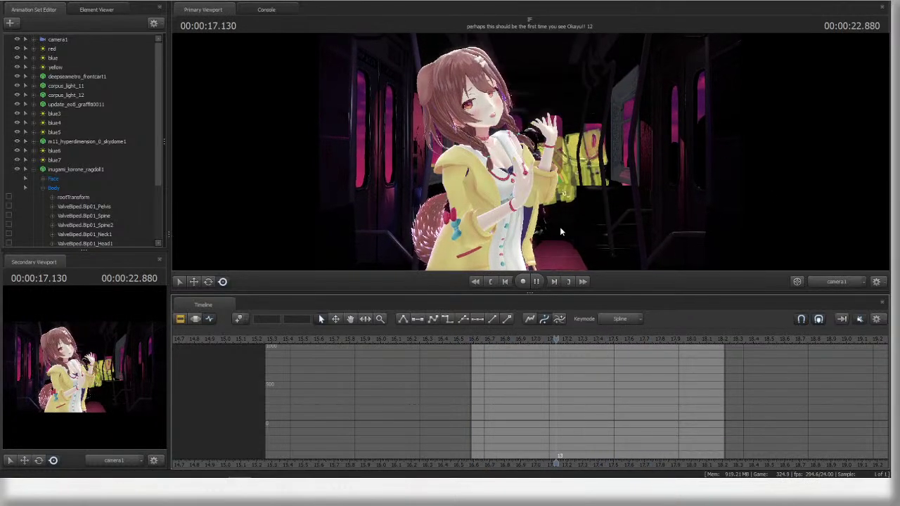
pyautogui.press('space')
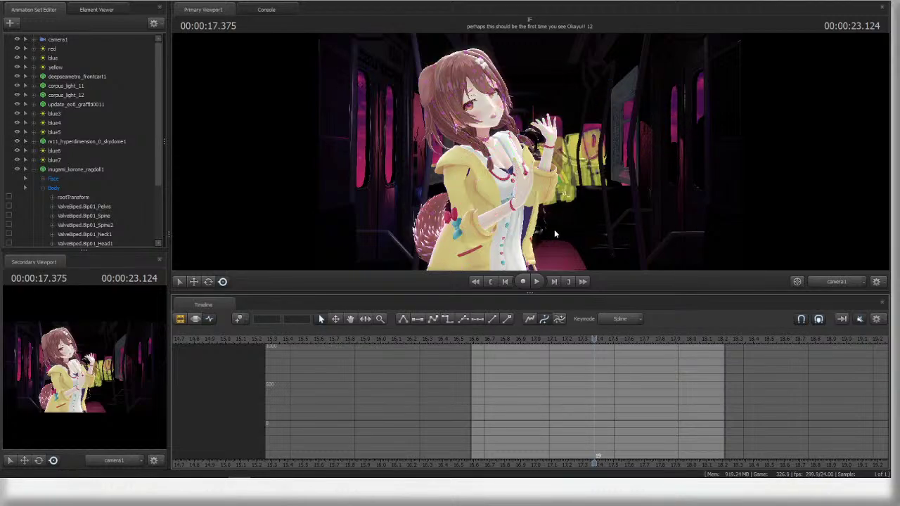
pyautogui.press('space')
pyautogui.moveTo(503, 340); pyautogui.dragTo(482, 340)
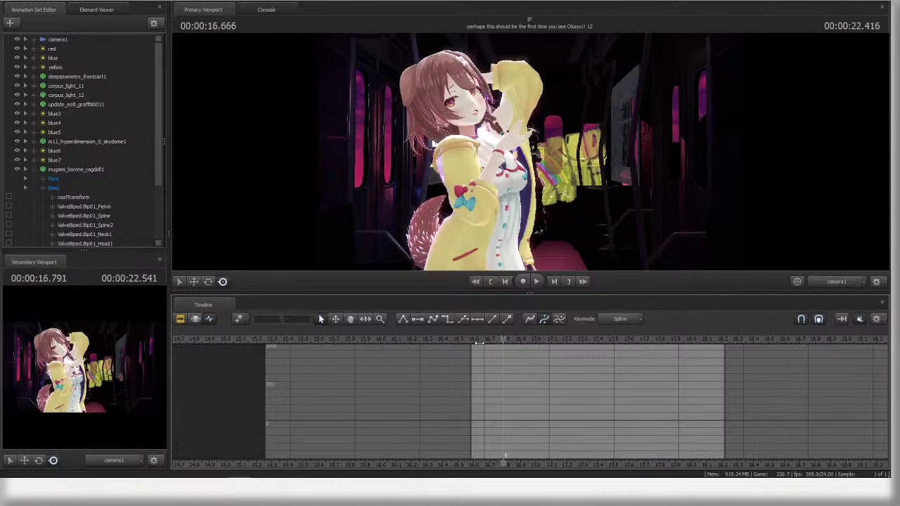
pyautogui.press('space')
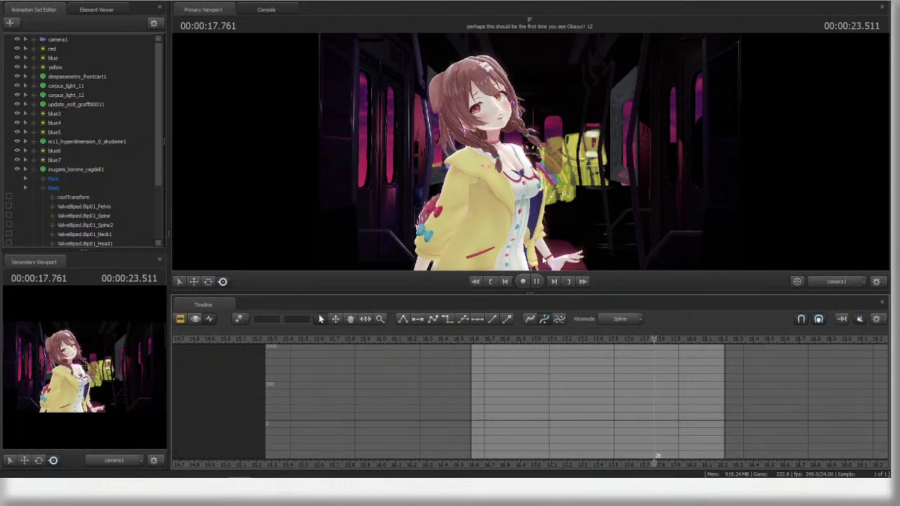
pyautogui.press('space')
# - Return to the Clip Editor with sound enabled and play from 15.958 seconds, stopping at 18.125 seconds in Okayu shot 12
pyautogui.moveTo(582, 341); pyautogui.dragTo(374, 341)
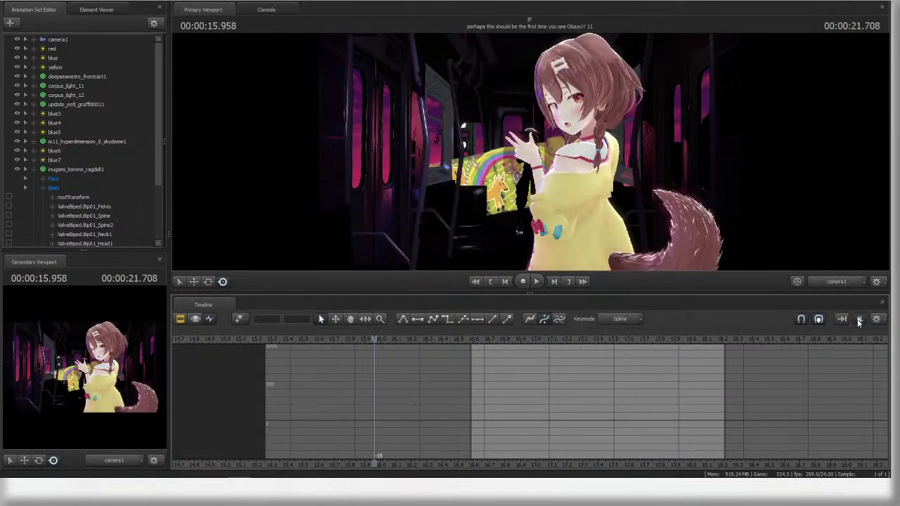
pyautogui.press('F3')
pyautogui.press('space')
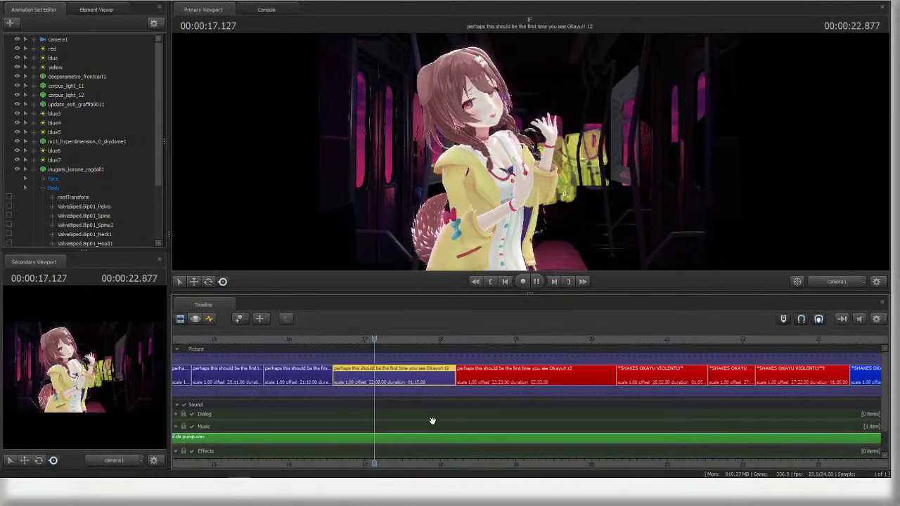
pyautogui.moveTo(495, 466); pyautogui.dragTo(728, 444, button='middle')
pyautogui.scroll(-3, 725, 443)
pyautogui.click(501, 341)
pyautogui.press('space')
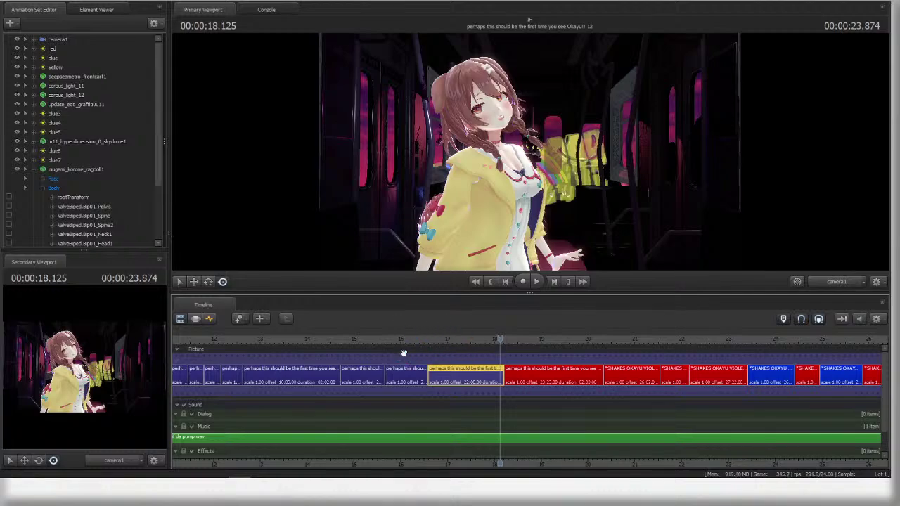
# - Replay Okayu shots 11 and 12 against the music, stopping at 18.166 seconds at the end of shot 12
pyautogui.scroll(-2, 455, 359)
pyautogui.click(369, 339)
pyautogui.press('space')
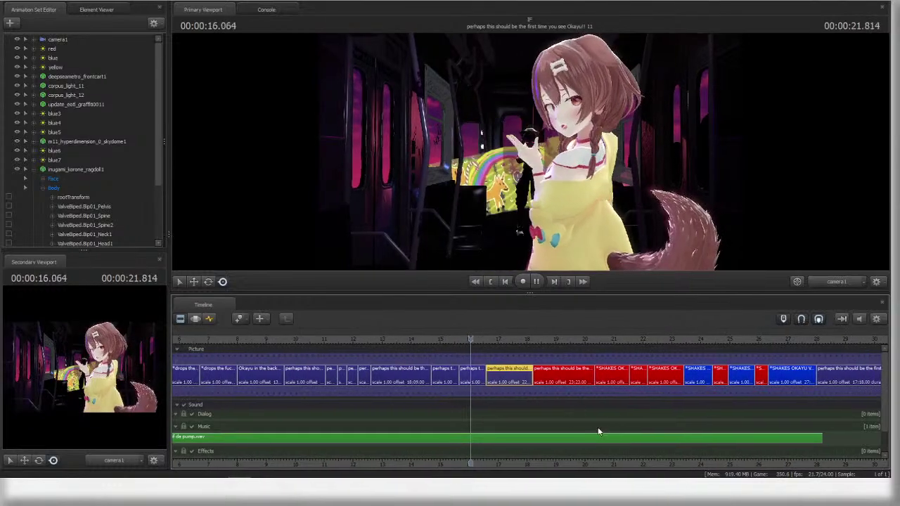
pyautogui.press('space')
pyautogui.click(442, 339)
pyautogui.press('space')
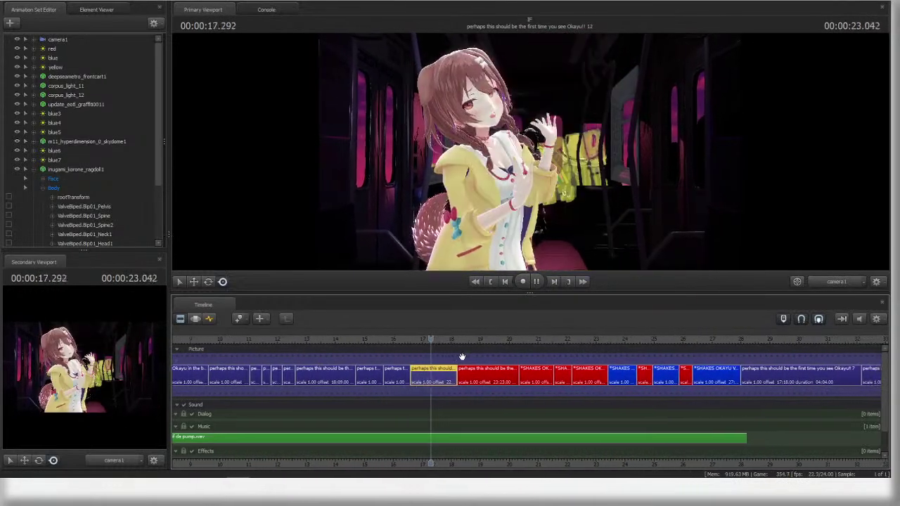
pyautogui.press('space')
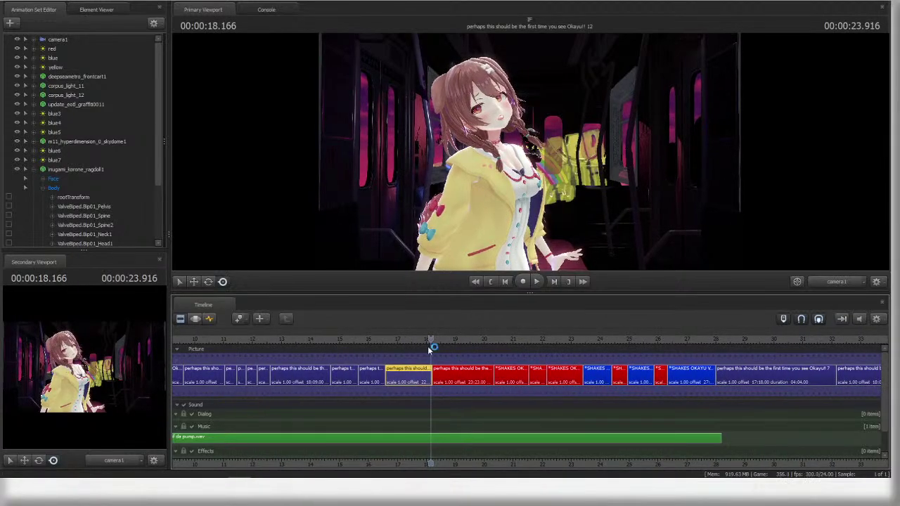
# - Examine the sequence of shots around Okayu shot 12 across the timeline, ending on the cut into shot 13
pyautogui.moveTo(510, 429); pyautogui.dragTo(553, 429, button='middle')
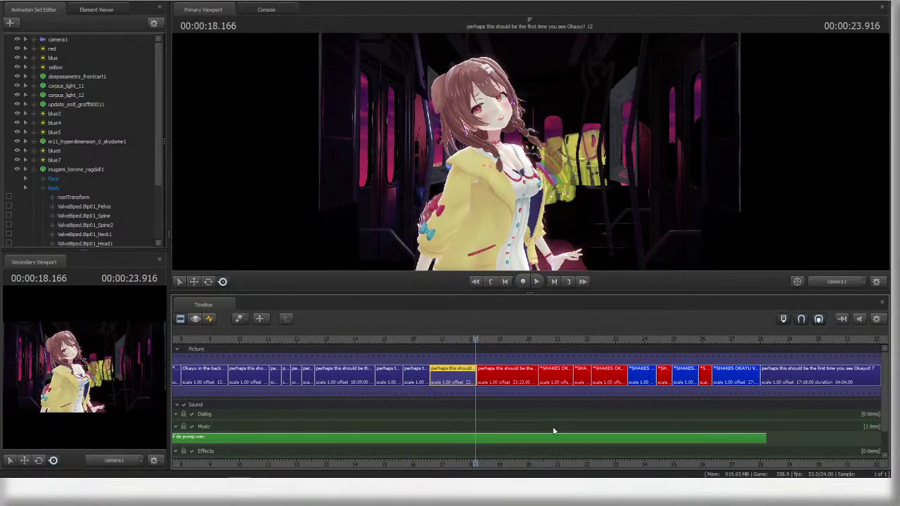
pyautogui.scroll(-4, 383, 389)
pyautogui.scroll(8, 403, 377)
pyautogui.scroll(-2, 449, 385)
pyautogui.scroll(2, 449, 393)
pyautogui.scroll(-3, 450, 394)
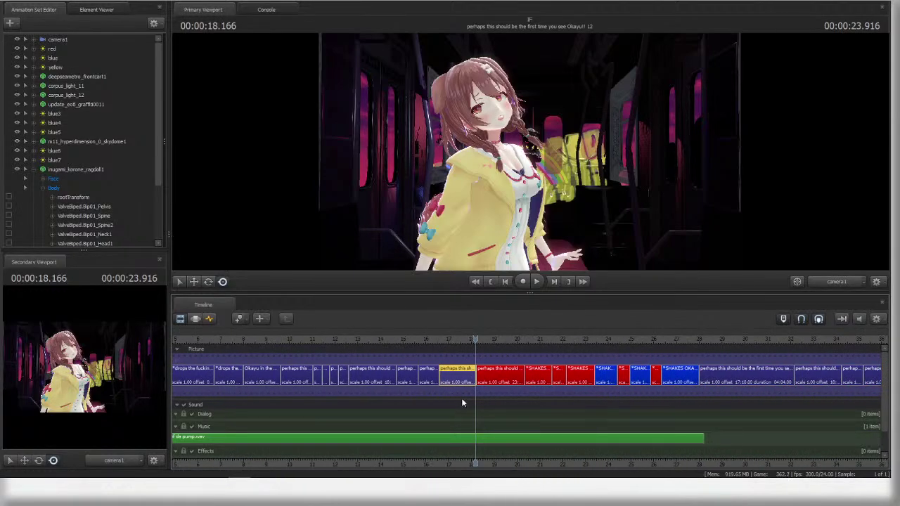
pyautogui.scroll(-2, 458, 345)
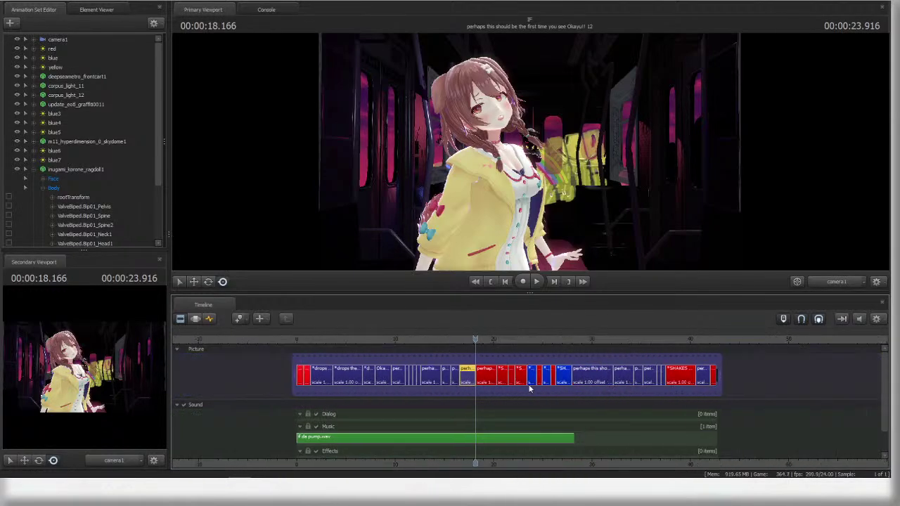
pyautogui.scroll(2, 559, 389)
pyautogui.scroll(2, 444, 380)
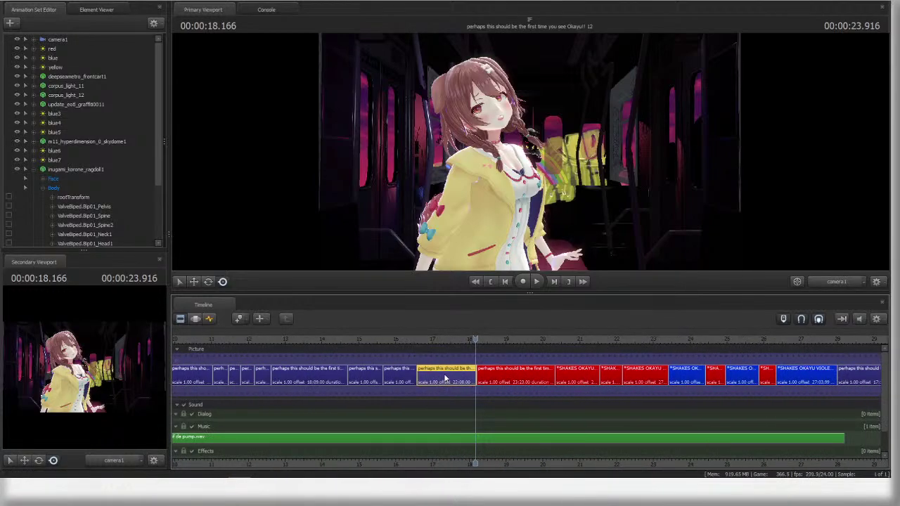
pyautogui.scroll(-4, 512, 373)
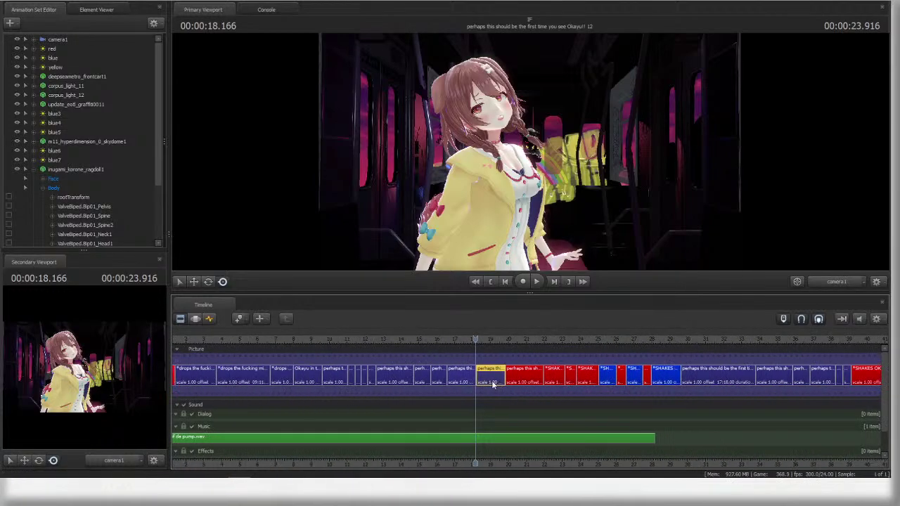
pyautogui.scroll(6, 504, 394)
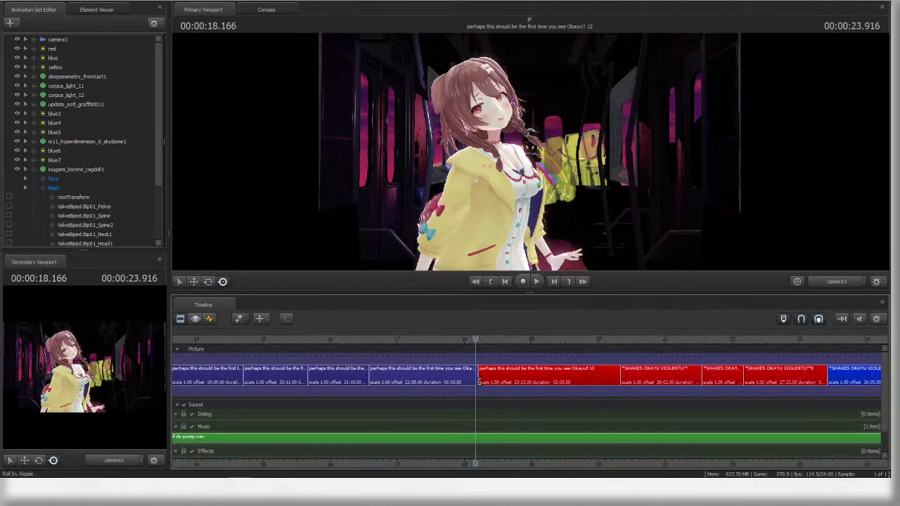
# - Play from 18.166 seconds into Okayu shot 13 and return to 16.916 seconds in shot 12
pyautogui.press('space')
pyautogui.scroll(-3, 477, 364)
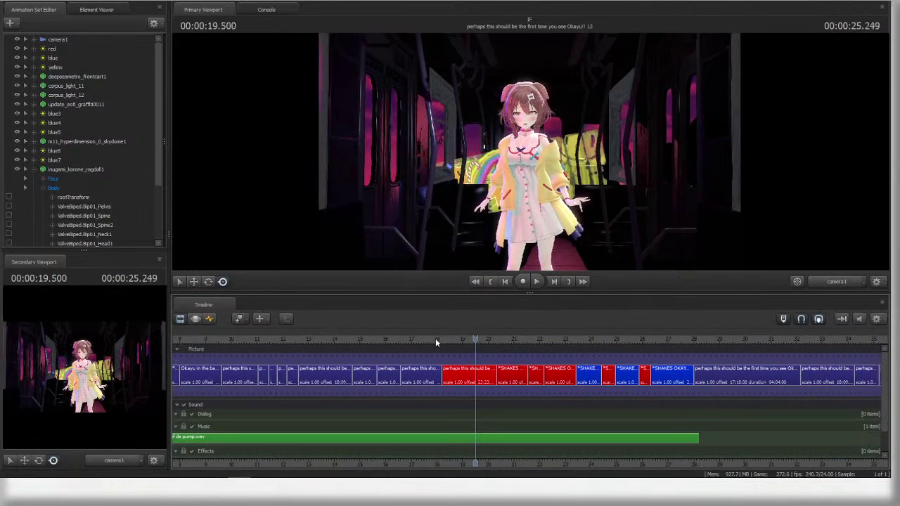
pyautogui.moveTo(435, 339); pyautogui.dragTo(408, 343)
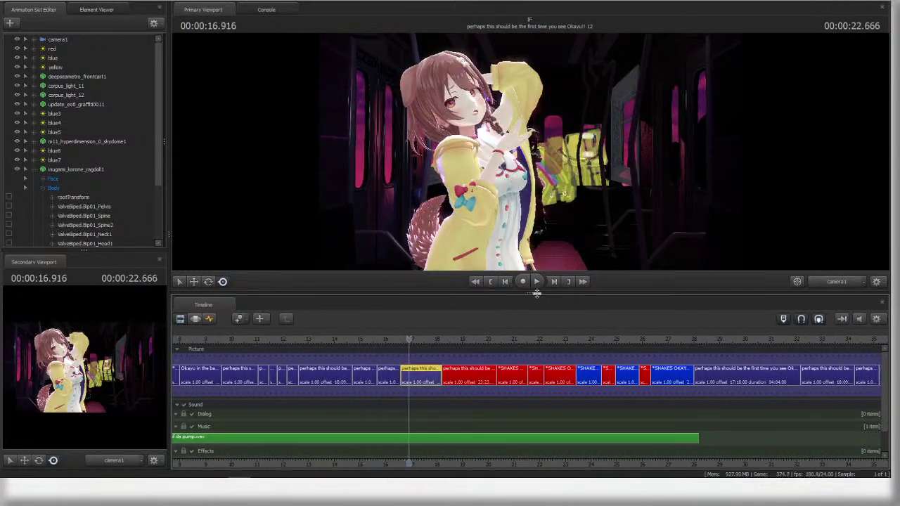
# - Roll the parent sequence's end out to the end of the last shot
pyautogui.scroll(-2, 474, 395)
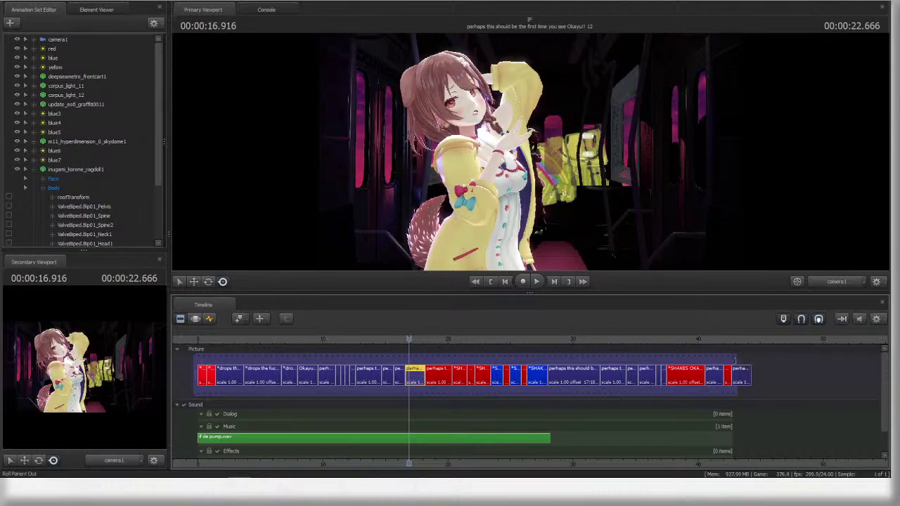
pyautogui.moveTo(734, 360); pyautogui.dragTo(751, 360)
pyautogui.scroll(6, 424, 401)
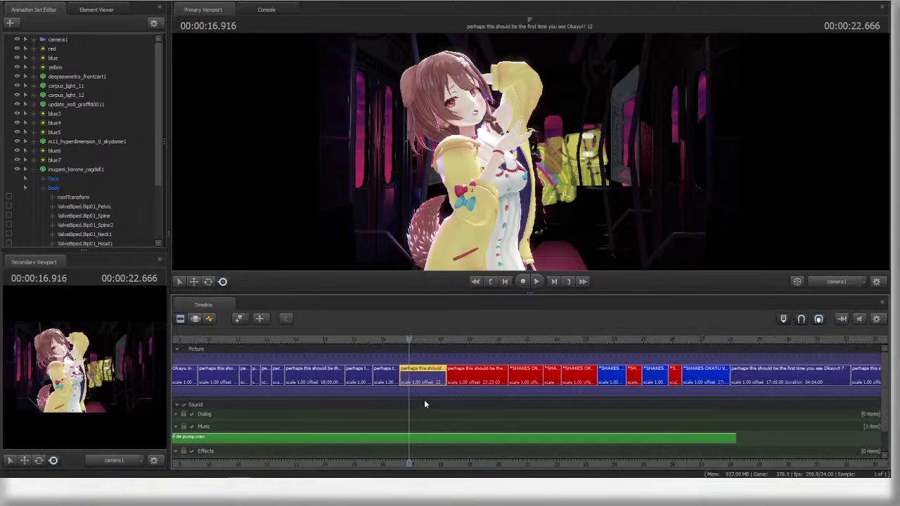
# - Open Okayu shot 12 in the Motion Editor through the work camera and select the whole inugami_korone_ragdoll1 animation set
pyautogui.click(195, 319)
pyautogui.click(838, 284)
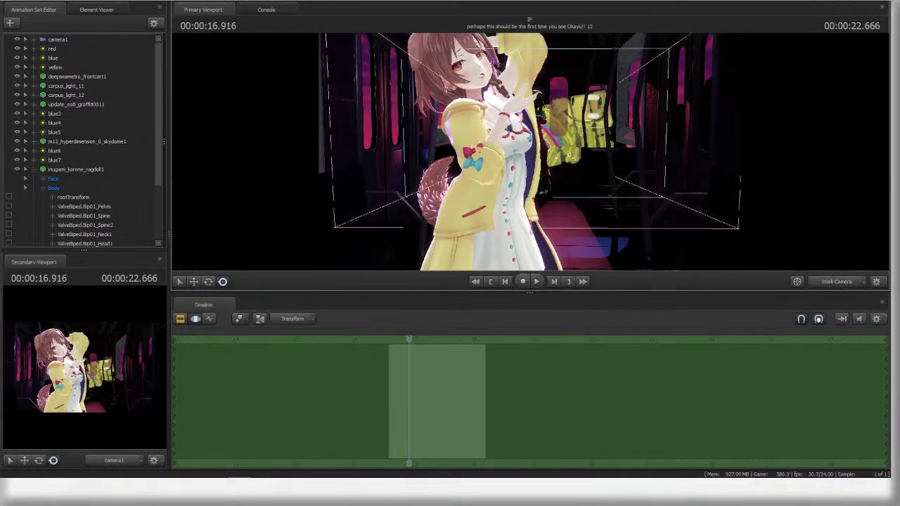
pyautogui.keyDown('ctrl'); pyautogui.click(520, 180); pyautogui.keyUp('ctrl')
pyautogui.keyDown('ctrl'); pyautogui.click(518, 197); pyautogui.keyUp('ctrl')
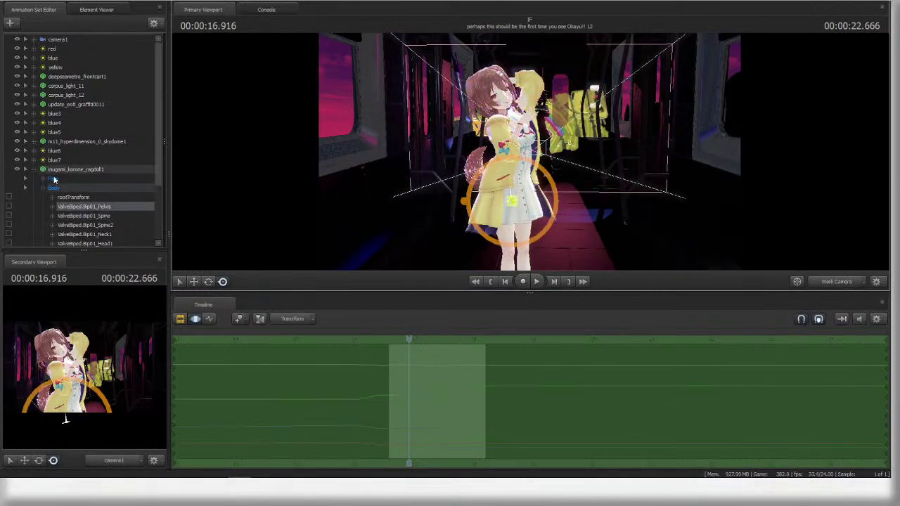
pyautogui.click(76, 169)
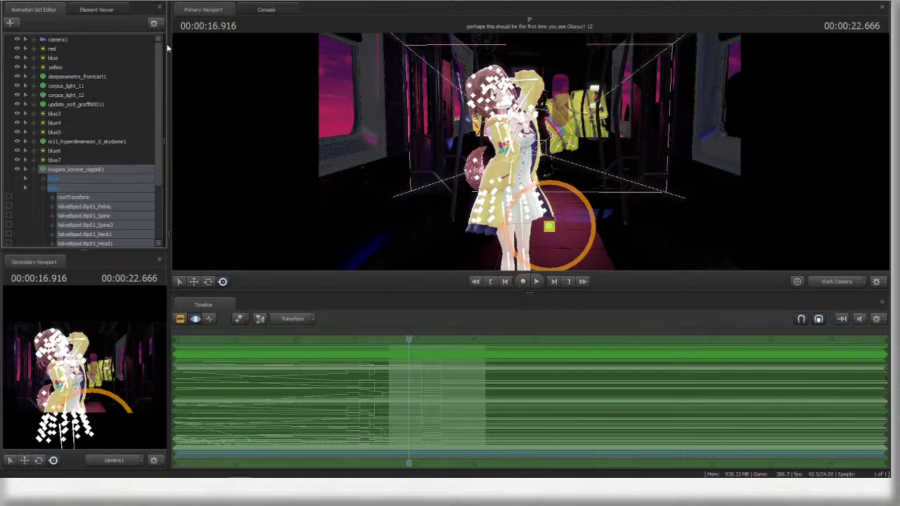
# - Widen the animation set list, reset the window layout and maximize the program window
pyautogui.moveTo(163, 143); pyautogui.dragTo(193, 145)
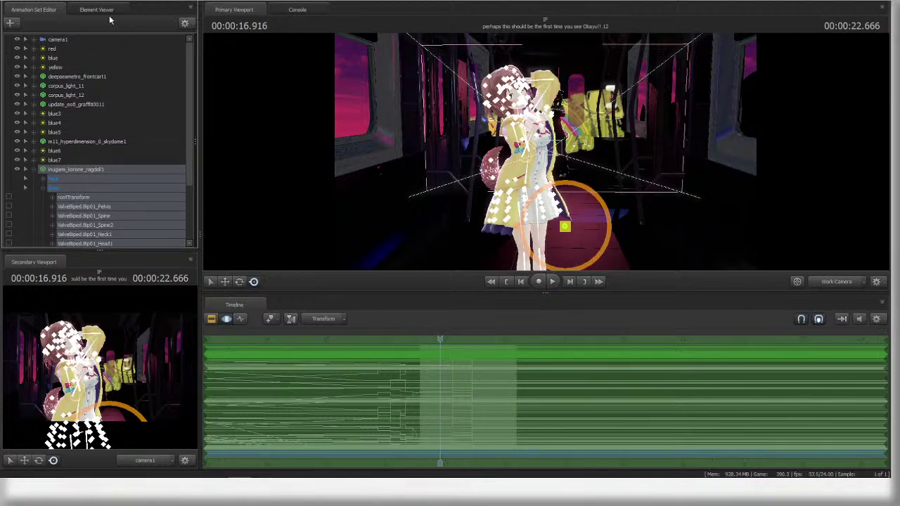
pyautogui.click(53, 1)
pyautogui.moveTo(80, 1)
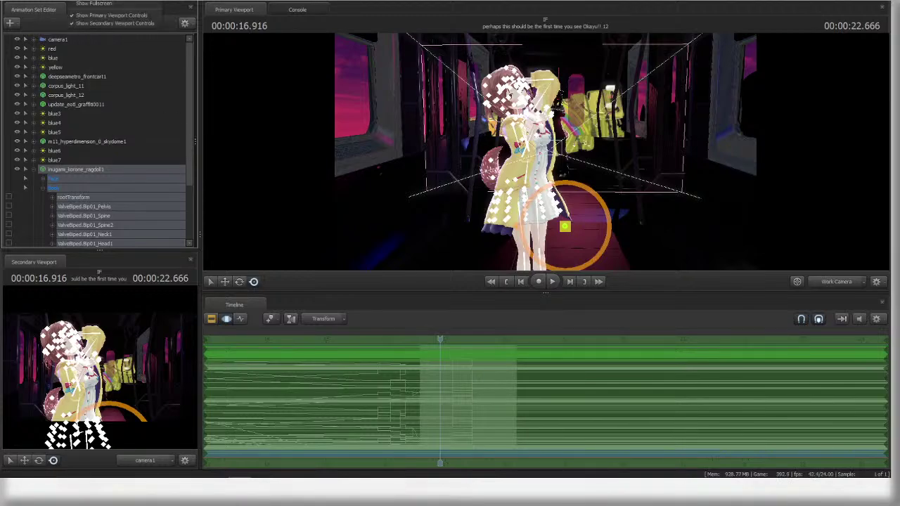
pyautogui.moveTo(112, 2)
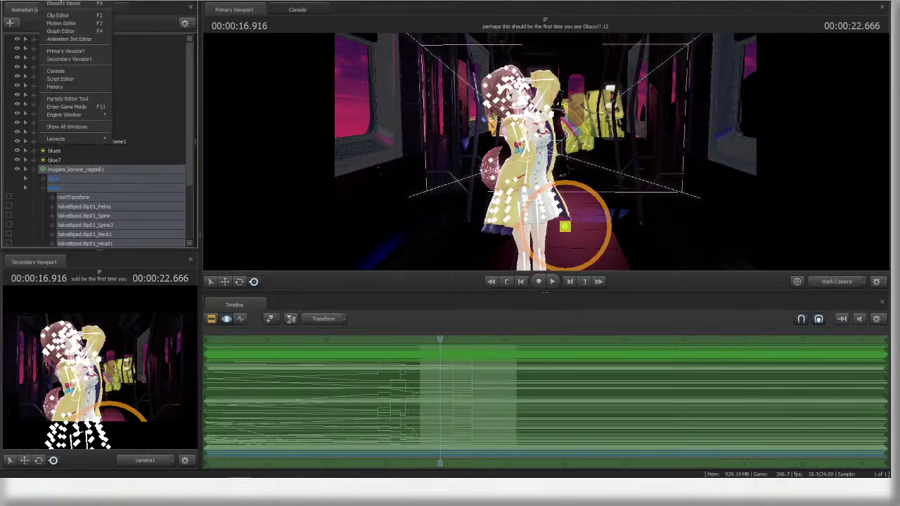
pyautogui.moveTo(95, 138)
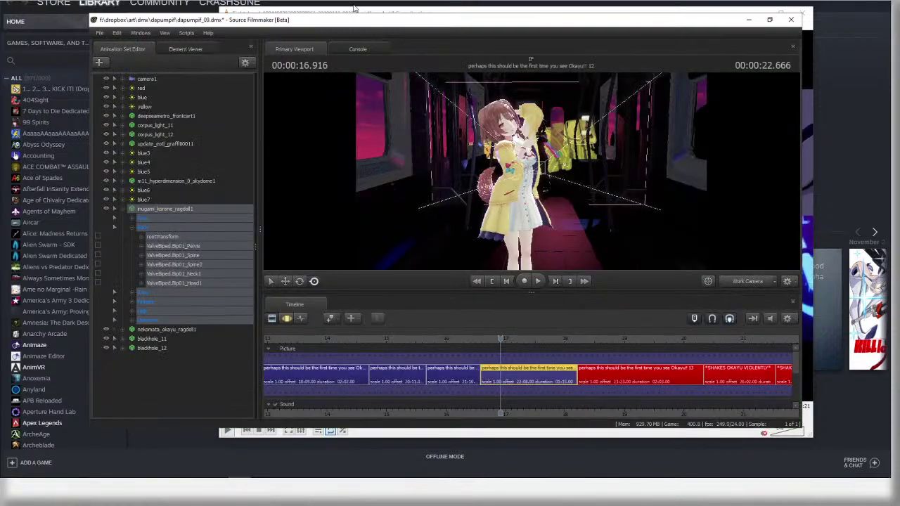
pyautogui.doubleClick(357, 22)
# - Reopen the Secondary Viewport and dock it below the Animation Set Editor
pyautogui.click(76, 4)
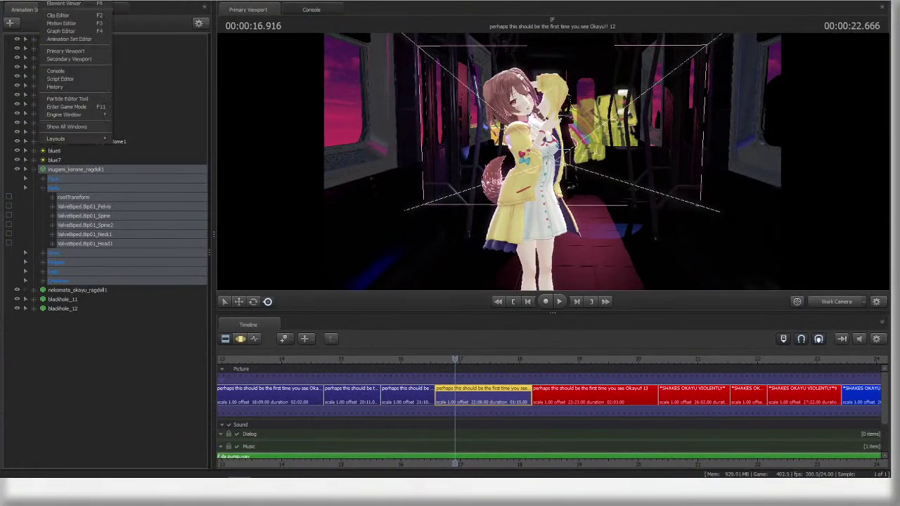
pyautogui.click(79, 58)
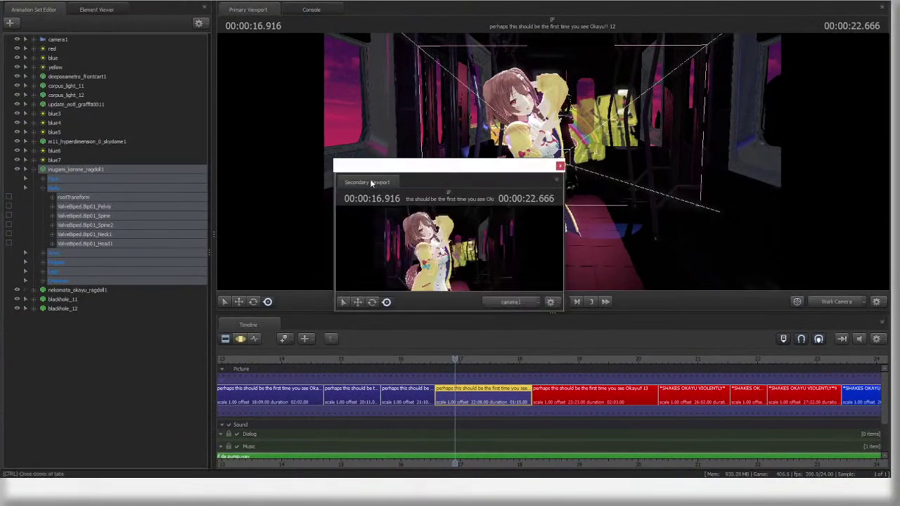
pyautogui.moveTo(370, 178); pyautogui.dragTo(105, 256)
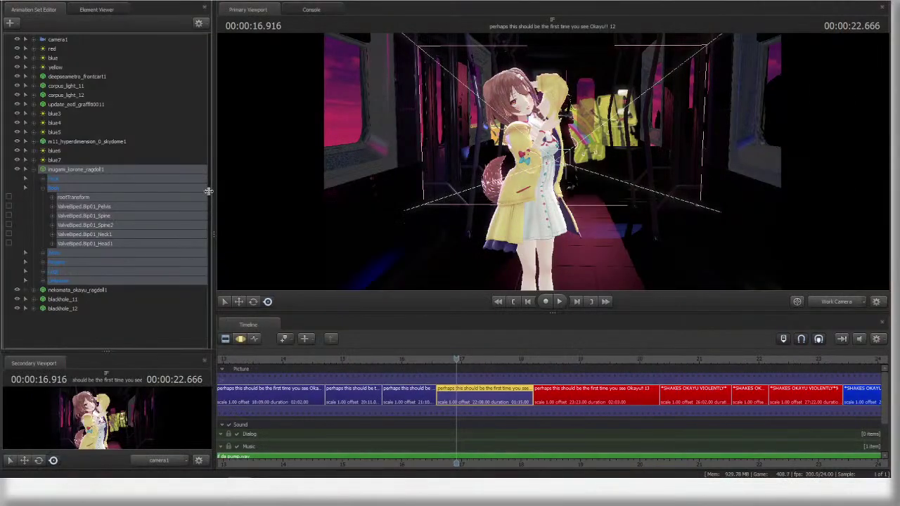
# - In the Motion Editor, reveal the procedural presets and apply Playhead at 16.916 seconds to hold the ragdoll's pose across the selected range
pyautogui.click(240, 338)
pyautogui.moveTo(209, 41); pyautogui.dragTo(150, 47)
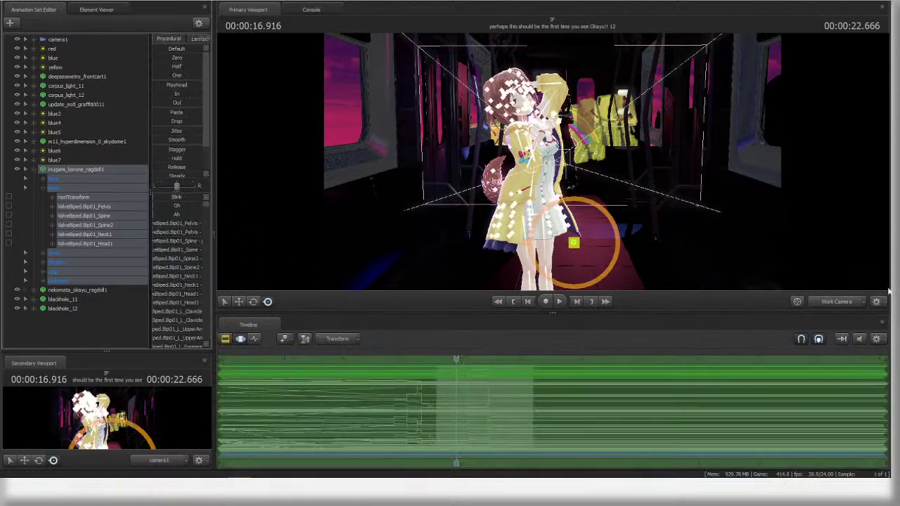
pyautogui.click(836, 302)
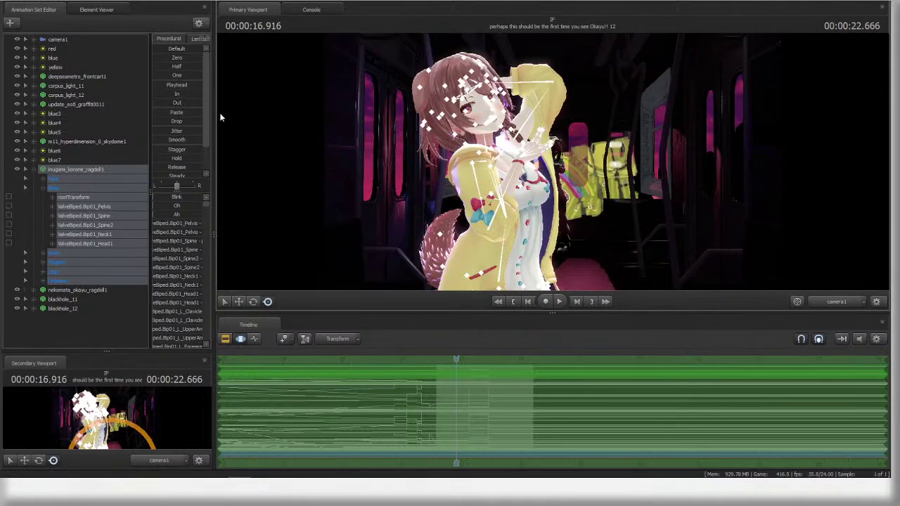
pyautogui.doubleClick(176, 85)
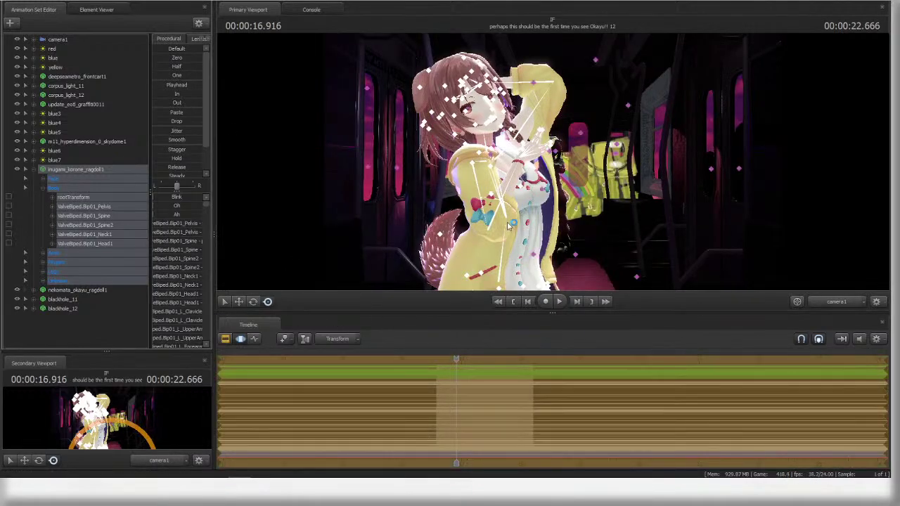
# - In the Graph Editor at 16.583 seconds, repose the ragdoll's right upper arm and clavicle, checking the pose through camera1
pyautogui.click(254, 339)
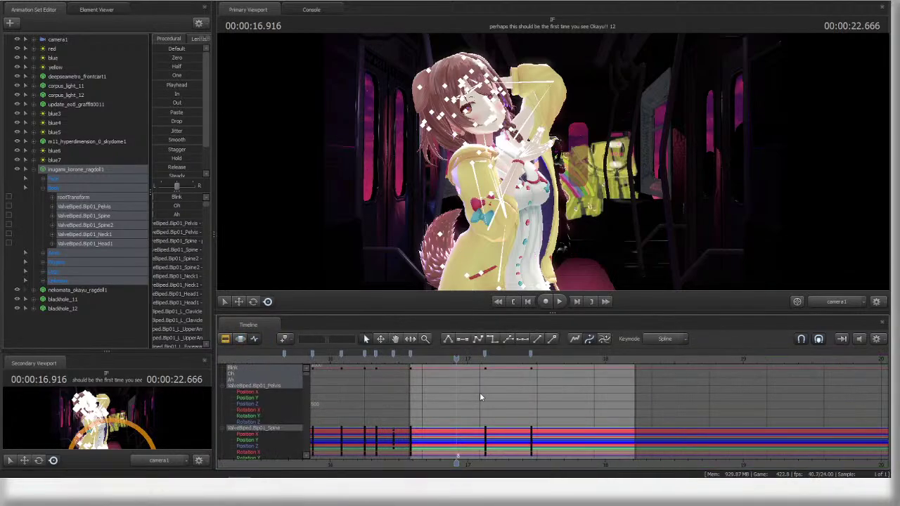
pyautogui.click(410, 356)
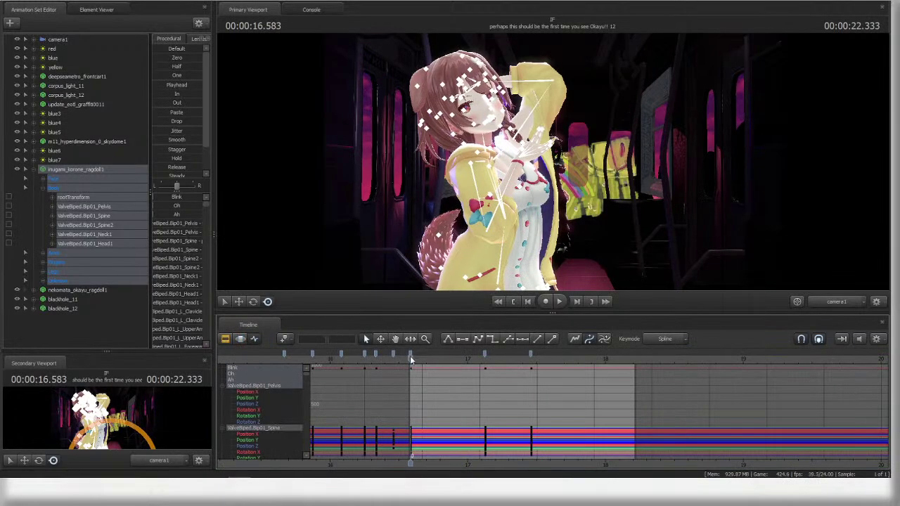
pyautogui.click(837, 301)
pyautogui.click(839, 311)
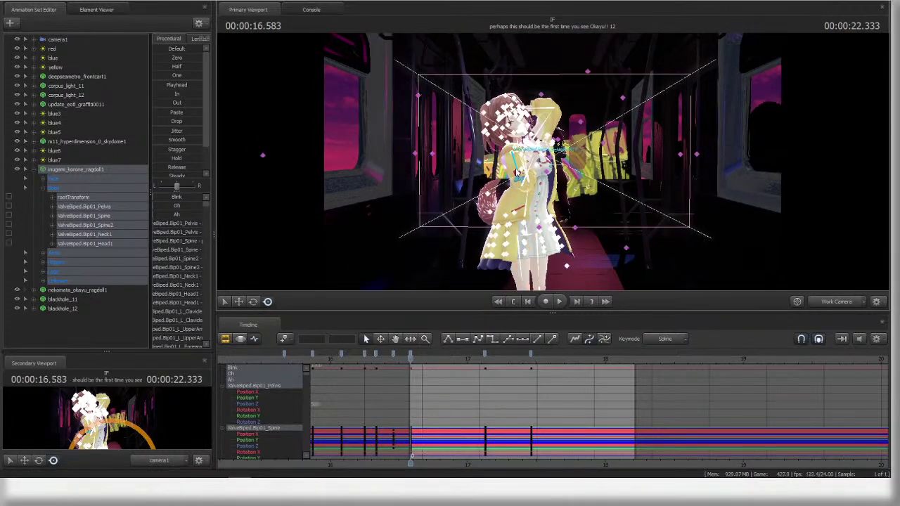
pyautogui.click(519, 174)
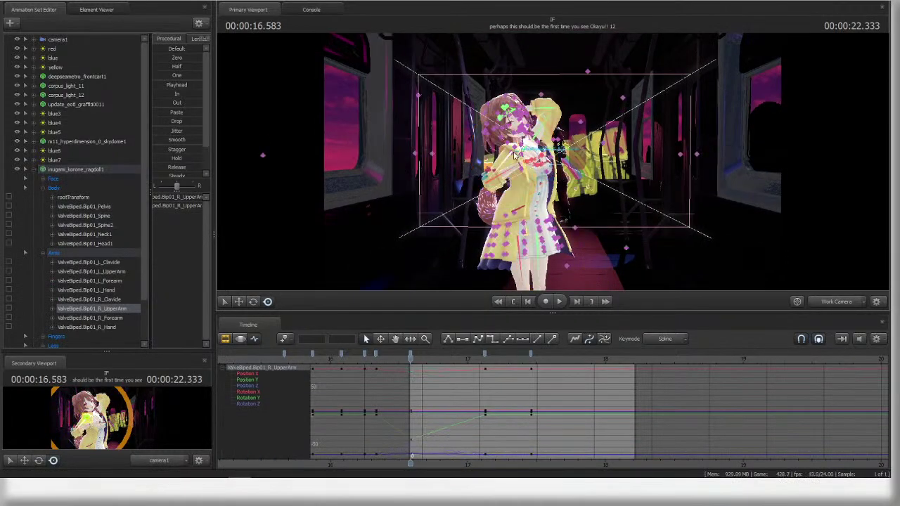
pyautogui.keyDown('ctrl'); pyautogui.click(517, 150); pyautogui.keyUp('ctrl')
pyautogui.moveTo(518, 151); pyautogui.dragTo(790, 249)
pyautogui.click(837, 298)
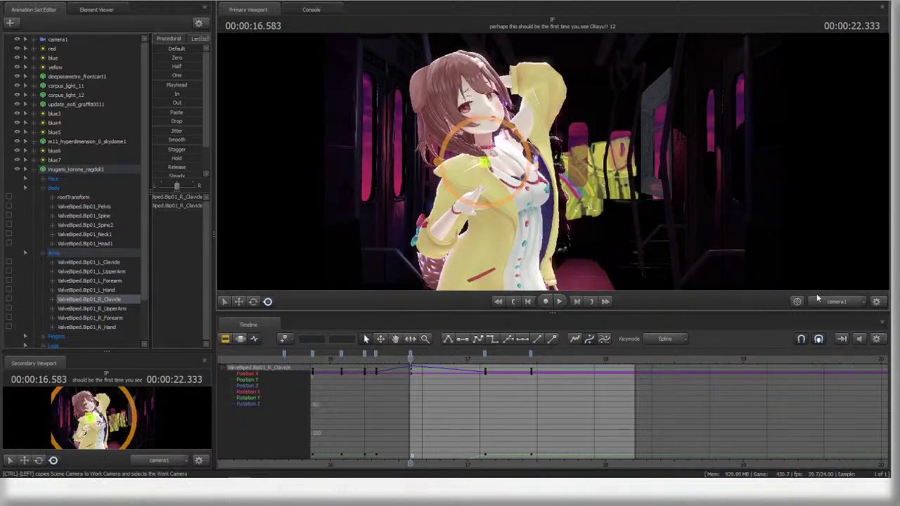
pyautogui.keyDown('ctrl'); pyautogui.click(503, 204); pyautogui.keyUp('ctrl')
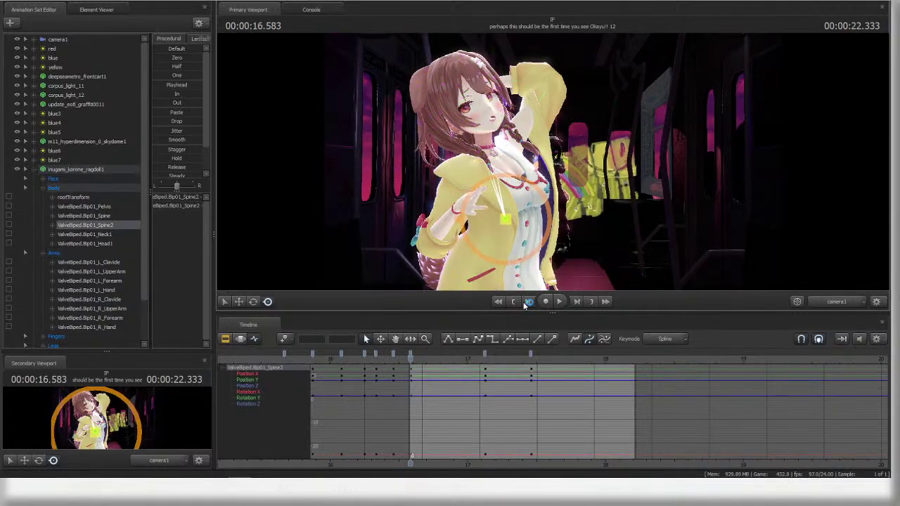
# - Replay Okayu shot 12 and its lead-in from the Clip Editor to check the revised pose, stopping at 18.041 seconds
pyautogui.press('F2')
pyautogui.scroll(-3, 428, 373)
pyautogui.moveTo(410, 360); pyautogui.dragTo(302, 360)
pyautogui.press('space')
pyautogui.moveTo(499, 461); pyautogui.dragTo(578, 467, button='middle')
pyautogui.scroll(-3, 558, 391)
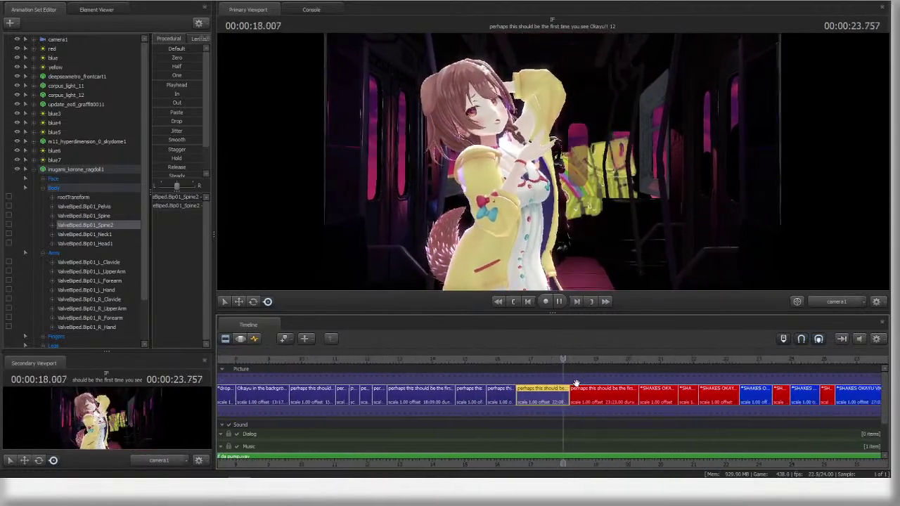
pyautogui.scroll(-2, 572, 382)
pyautogui.press('space')
pyautogui.scroll(2, 568, 382)
pyautogui.click(497, 359)
pyautogui.press('space')
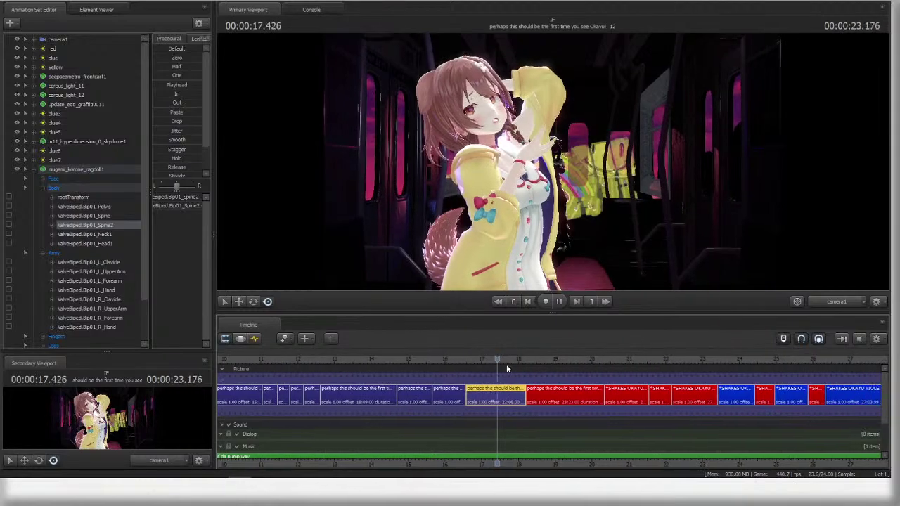
pyautogui.press('space')
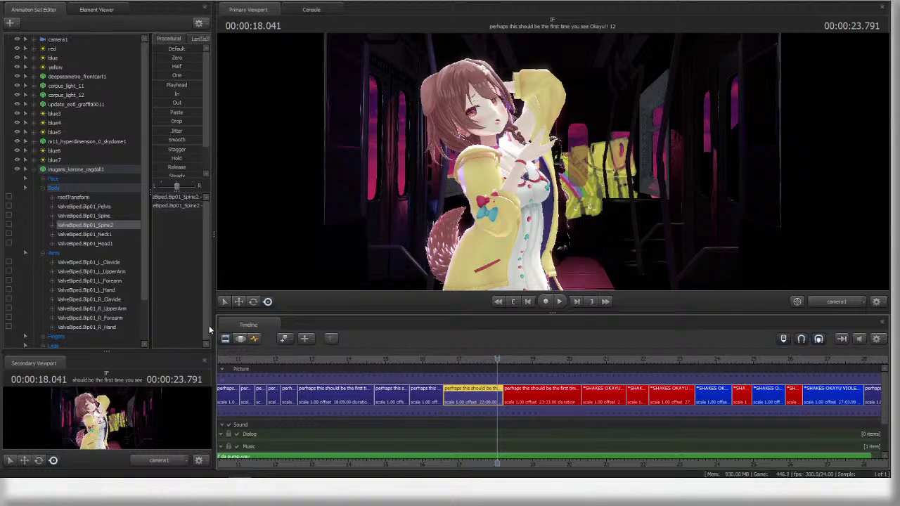
# - Apply the Playhead preset to the whole ragdoll at 16.583 seconds in the Motion Editor, deselect it and return to the work camera
pyautogui.click(239, 338)
pyautogui.moveTo(485, 348); pyautogui.dragTo(447, 351)
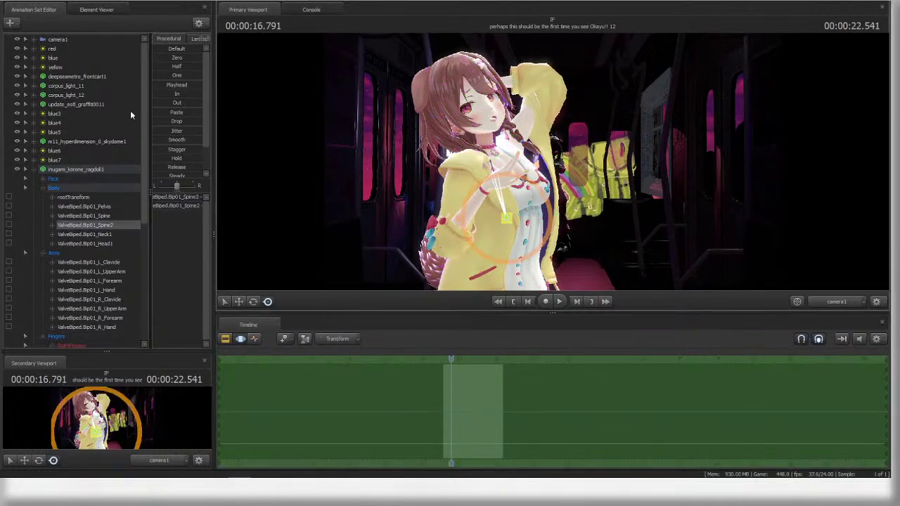
pyautogui.click(67, 169)
pyautogui.click(528, 302)
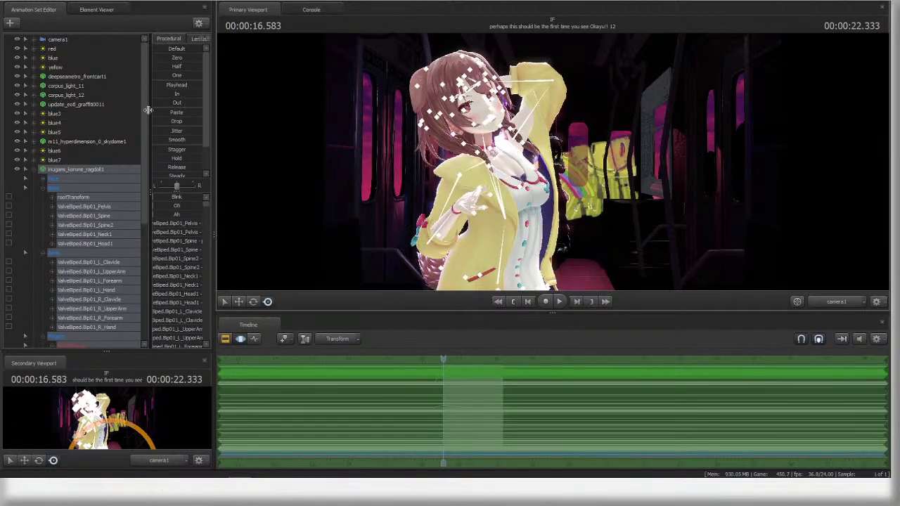
pyautogui.doubleClick(176, 86)
pyautogui.press('Escape')
pyautogui.click(836, 301)
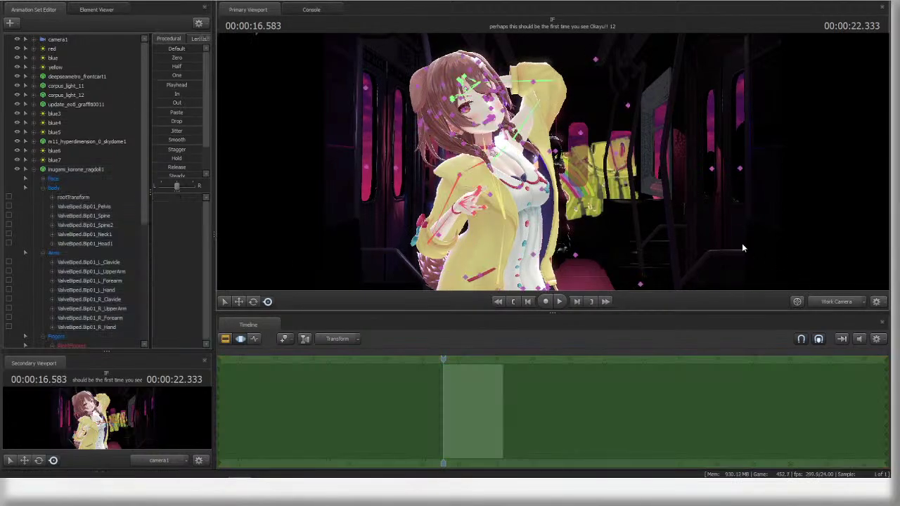
# - Select the ragdoll's pelvis from the work camera and shift it at 16.583 seconds in the Motion Editor
pyautogui.moveTo(741, 243); pyautogui.dragTo(766, 281)
pyautogui.moveTo(524, 222); pyautogui.dragTo(547, 180)
pyautogui.press('s')
pyautogui.click(546, 180)
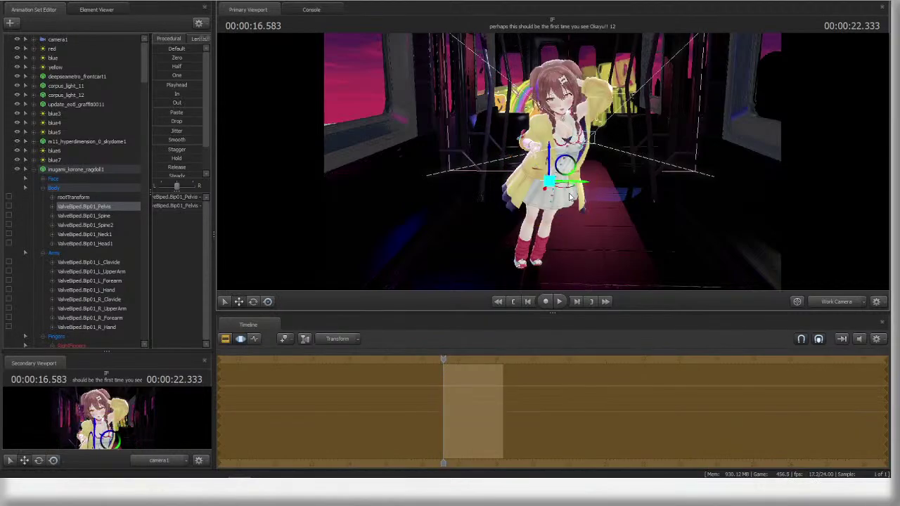
# - Review the whole ragdoll's keys in the Graph Editor and reselect the pelvis for moving in the Motion Editor
pyautogui.click(97, 169)
pyautogui.click(254, 338)
pyautogui.scroll(4, 450, 355)
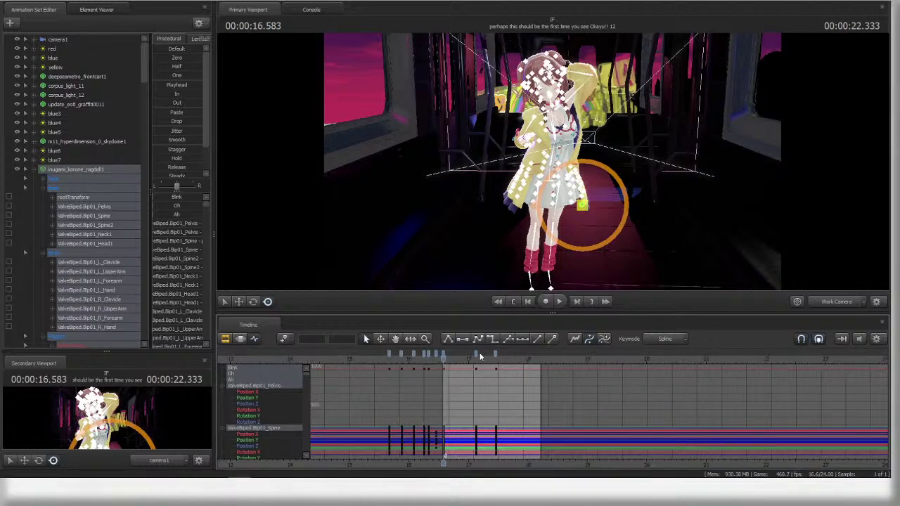
pyautogui.click(240, 339)
pyautogui.click(550, 183)
pyautogui.press('w')
pyautogui.keyDown('alt'); pyautogui.moveTo(554, 186); pyautogui.dragTo(586, 193); pyautogui.keyUp('alt')
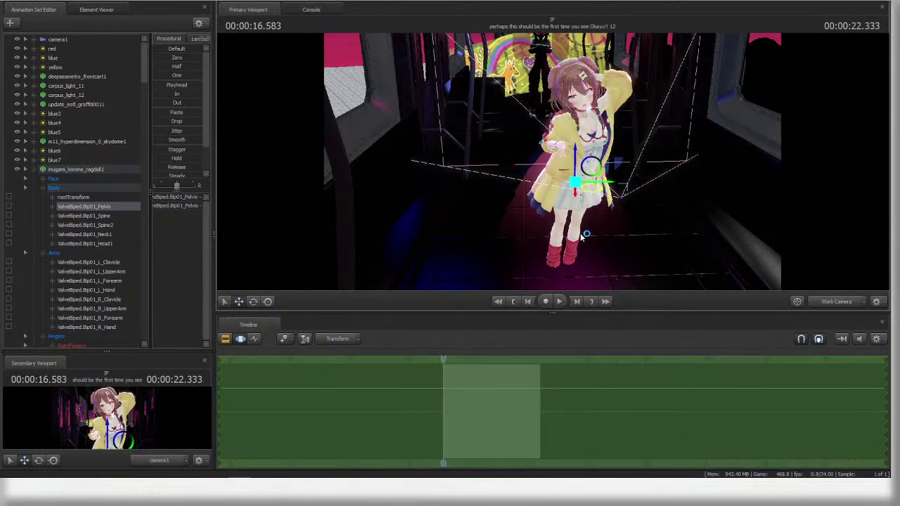
# - Through camera1, rotate the ragdoll's Spine and Spine2 bones to change the torso's lean
pyautogui.click(834, 300)
pyautogui.keyDown('ctrl'); pyautogui.click(560, 282); pyautogui.keyUp('ctrl')
pyautogui.press('r')
pyautogui.moveTo(559, 283); pyautogui.dragTo(575, 260)
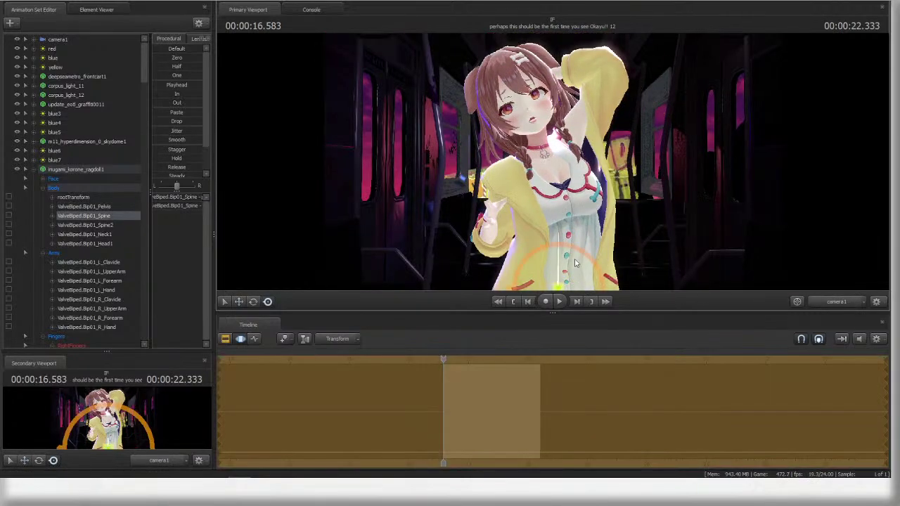
pyautogui.keyDown('ctrl'); pyautogui.click(559, 212); pyautogui.keyUp('ctrl')
pyautogui.moveTo(559, 223); pyautogui.dragTo(572, 208)
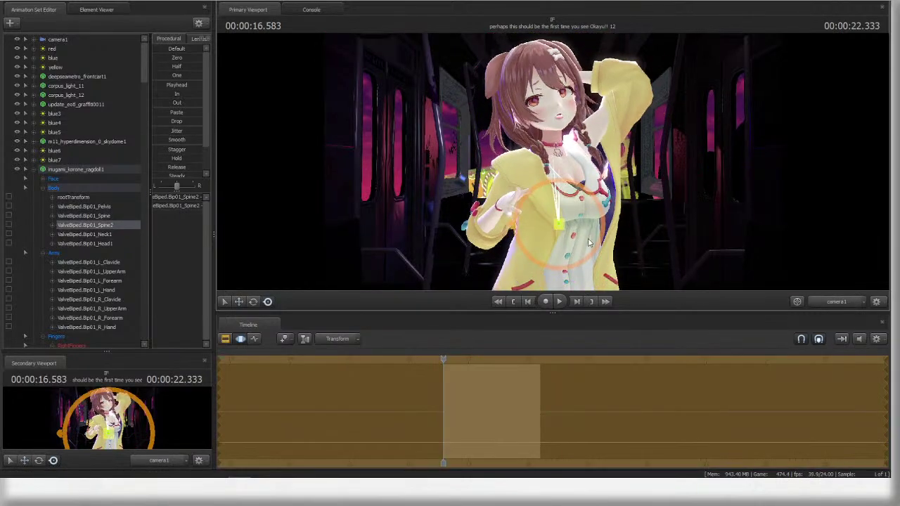
# - Refine the turn of the ragdoll's upper body and head, and select the left clavicle
pyautogui.keyDown('ctrl'); pyautogui.click(533, 171); pyautogui.keyUp('ctrl')
pyautogui.moveTo(534, 168); pyautogui.dragTo(598, 169)
pyautogui.keyDown('ctrl'); pyautogui.click(554, 145); pyautogui.keyUp('ctrl')
pyautogui.click(84, 244)
pyautogui.keyDown('ctrl'); pyautogui.click(563, 153); pyautogui.keyUp('ctrl')
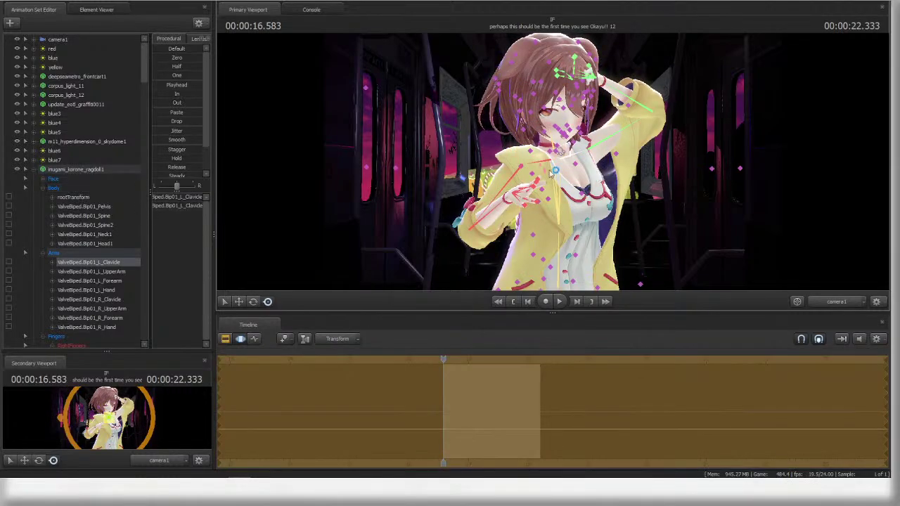
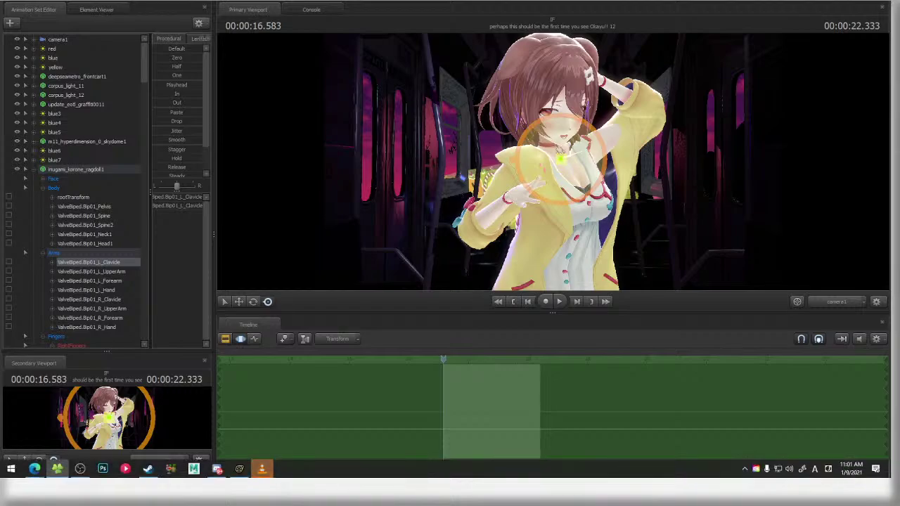
# - Switch to VLC media player and examine the animation in videoplayback.mp4 up to about 00:20, pausing along the way
pyautogui.click(262, 468)
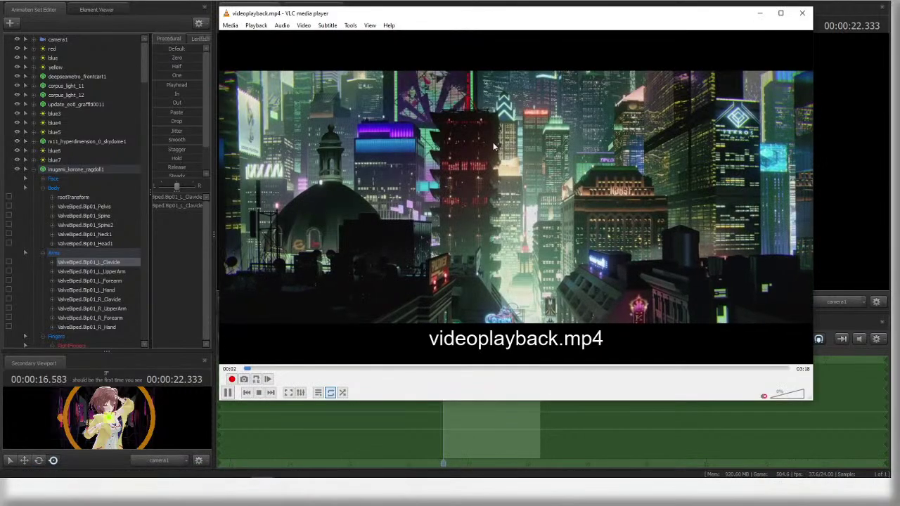
pyautogui.rightClick(429, 304)
pyautogui.click(432, 287)
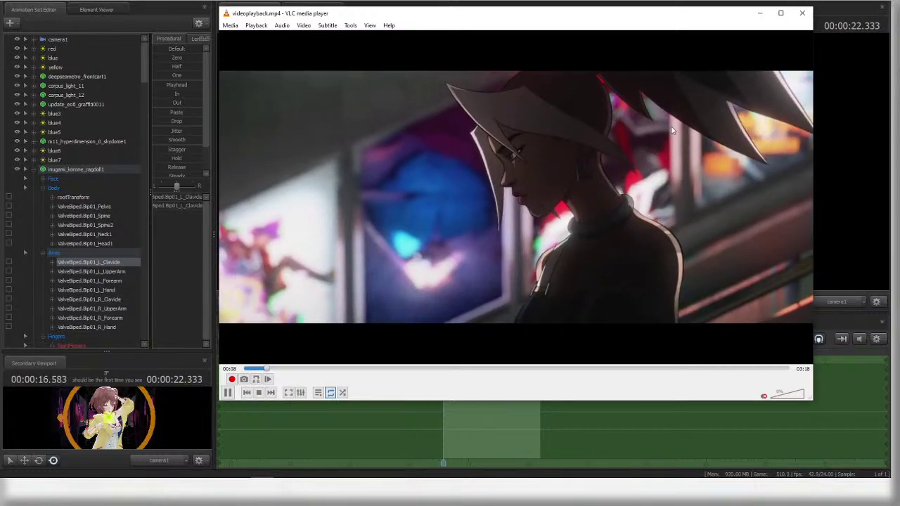
pyautogui.press('space')
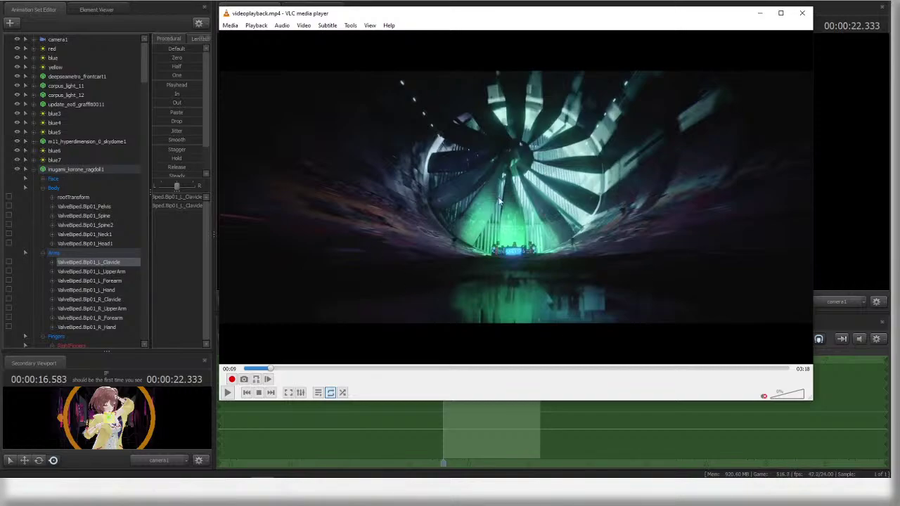
pyautogui.press('space')
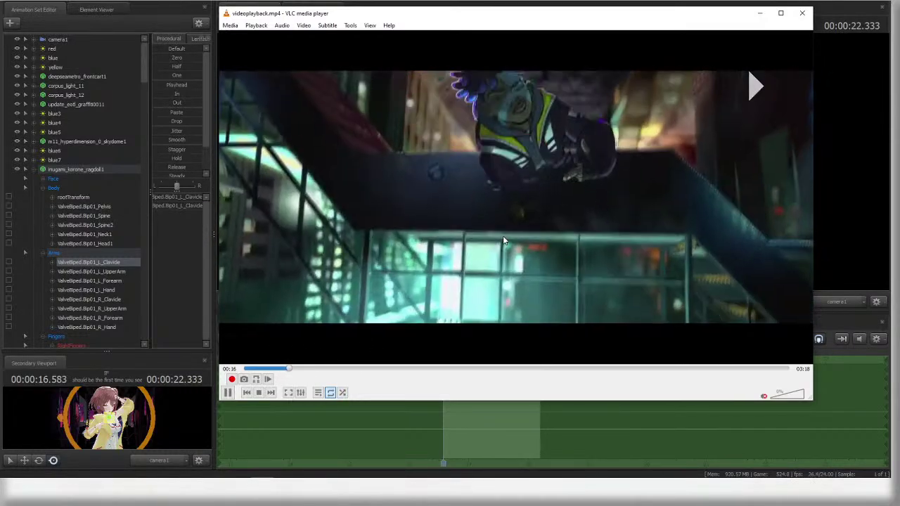
pyautogui.press('space')
pyautogui.press('space')
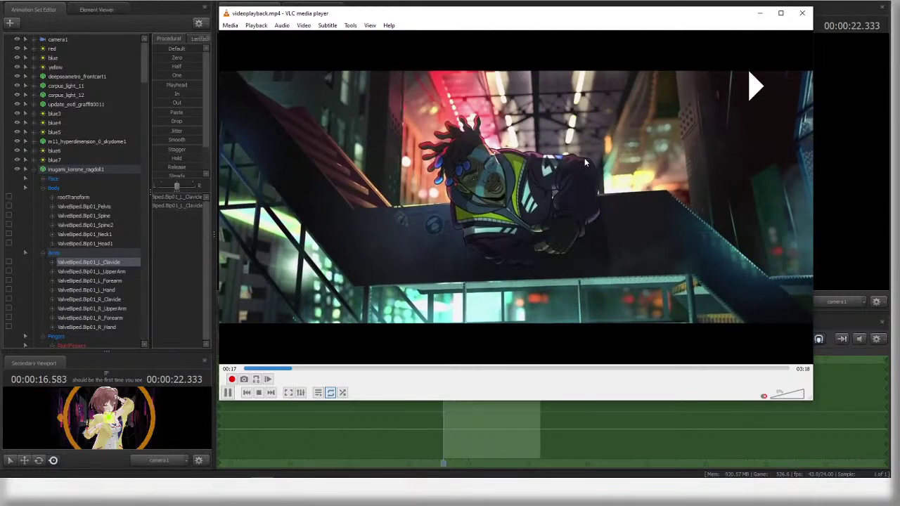
pyautogui.press('space')
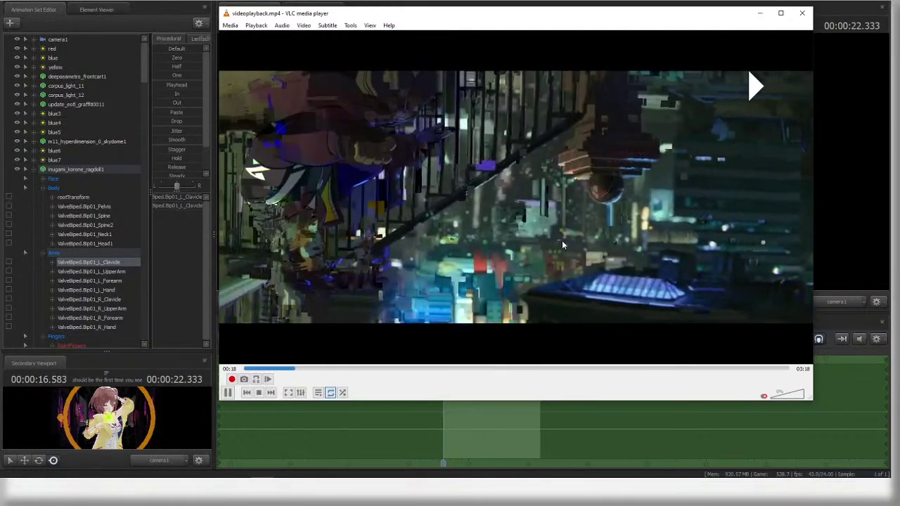
pyautogui.press('space')
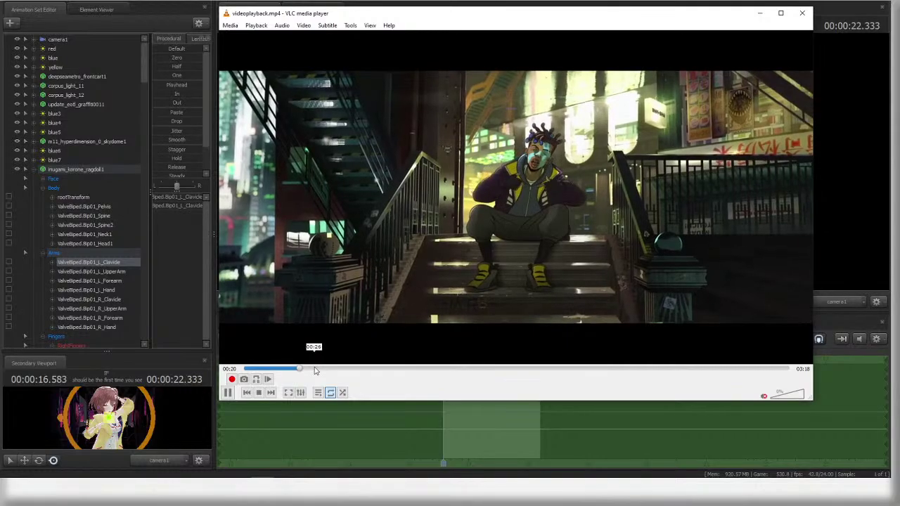
# - Replay the shot of the character seated on the steps, setting an A-to-B loop point at about 00:19
pyautogui.click(291, 370)
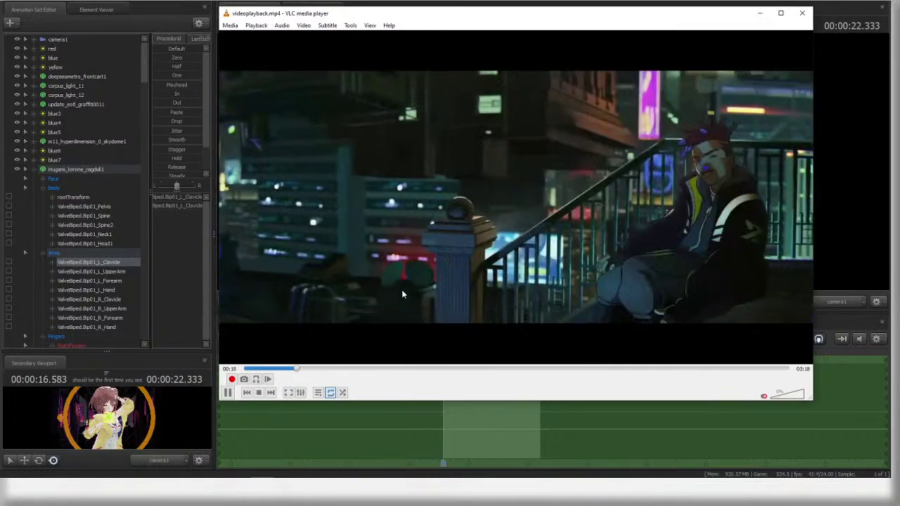
pyautogui.press('space')
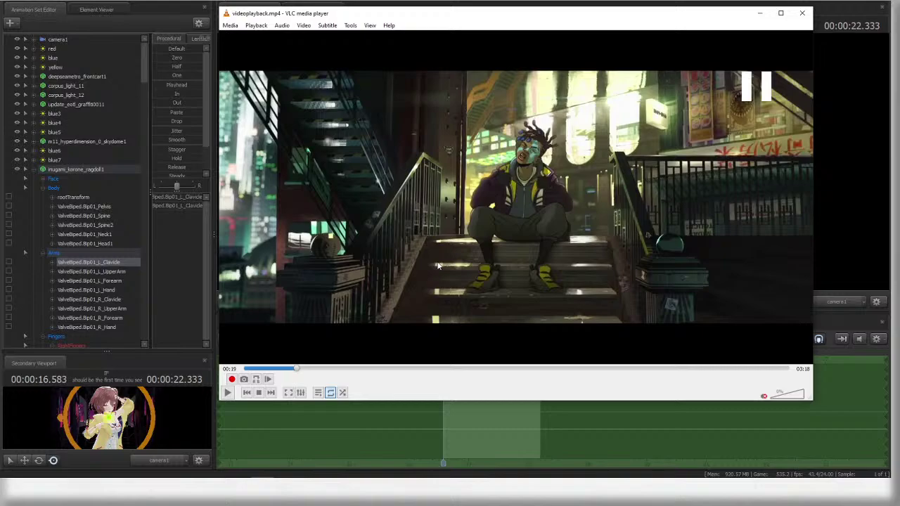
pyautogui.click(227, 394)
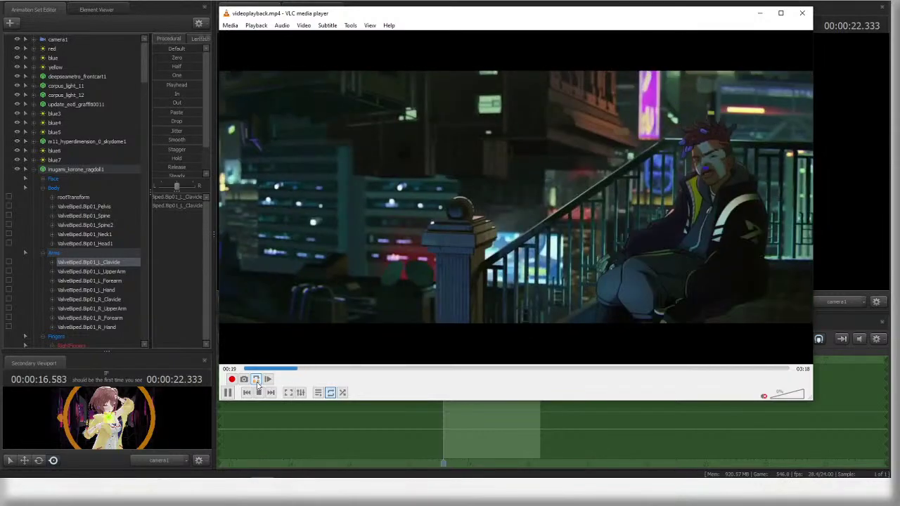
pyautogui.click(257, 382)
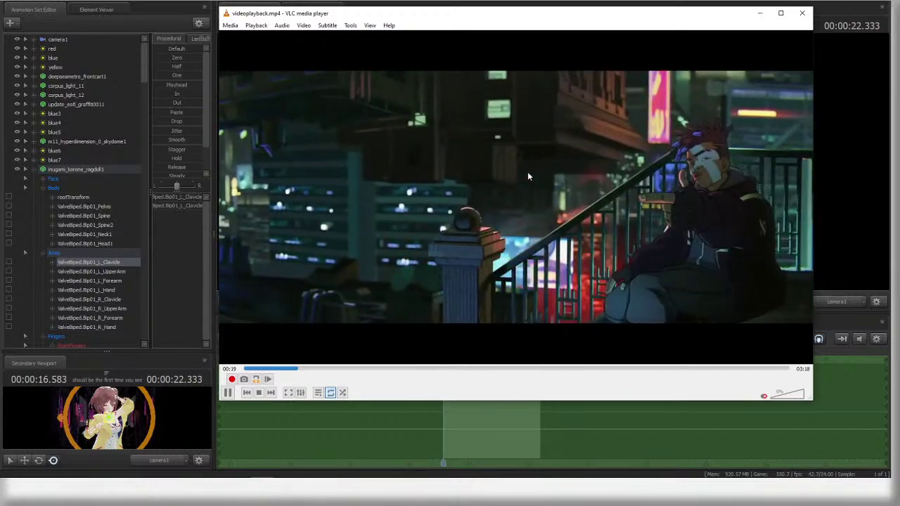
pyautogui.click(529, 178)
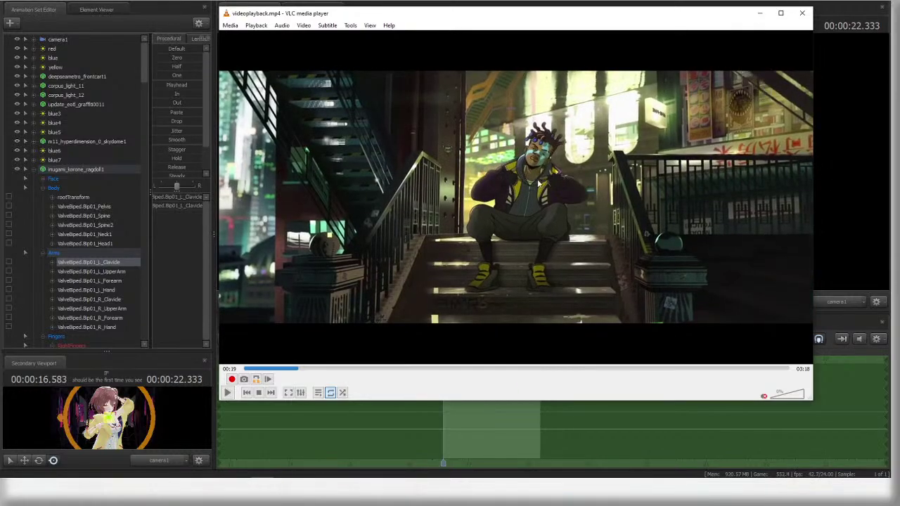
pyautogui.click(540, 184)
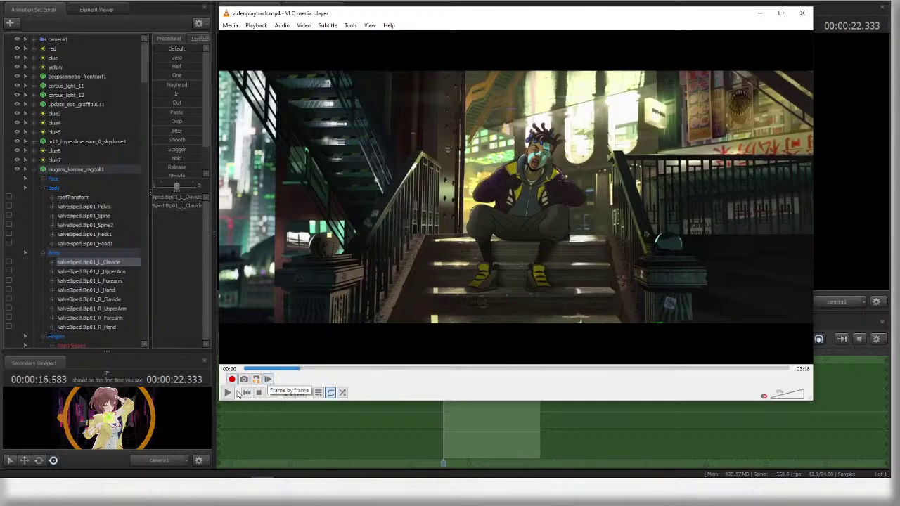
# - Advance the seated character's movement at 00:20 frame by frame to examine its pose changes
pyautogui.click(268, 380)
pyautogui.click(268, 380)
pyautogui.click(268, 380)
pyautogui.click(267, 380)
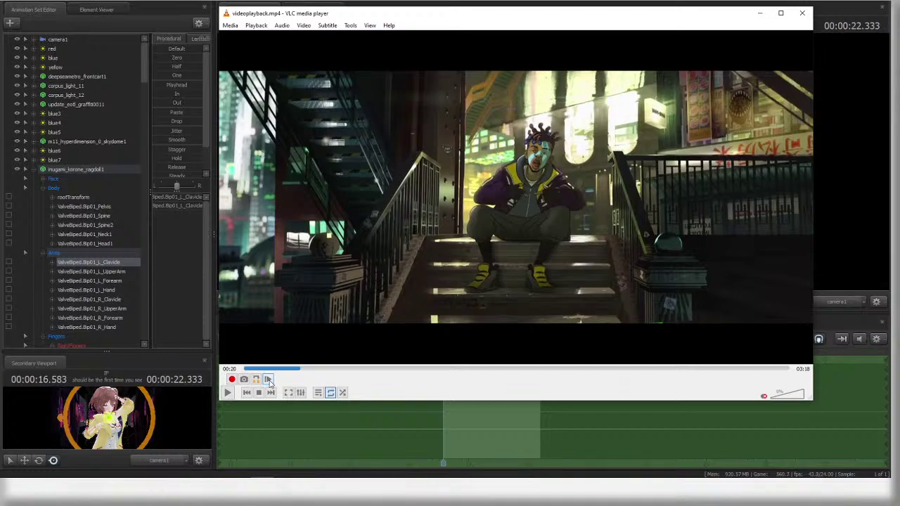
pyautogui.click(267, 380)
pyautogui.click(268, 380)
pyautogui.click(268, 380)
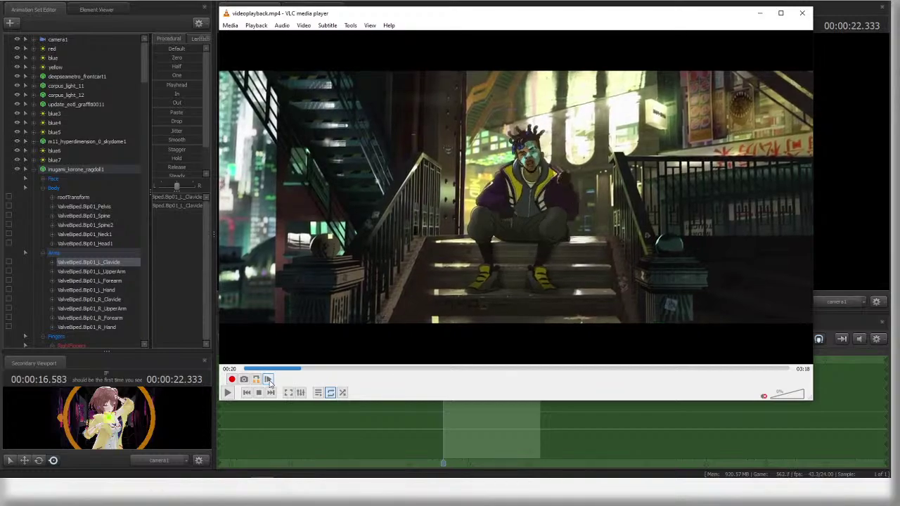
pyautogui.click(268, 380)
pyautogui.click(268, 380)
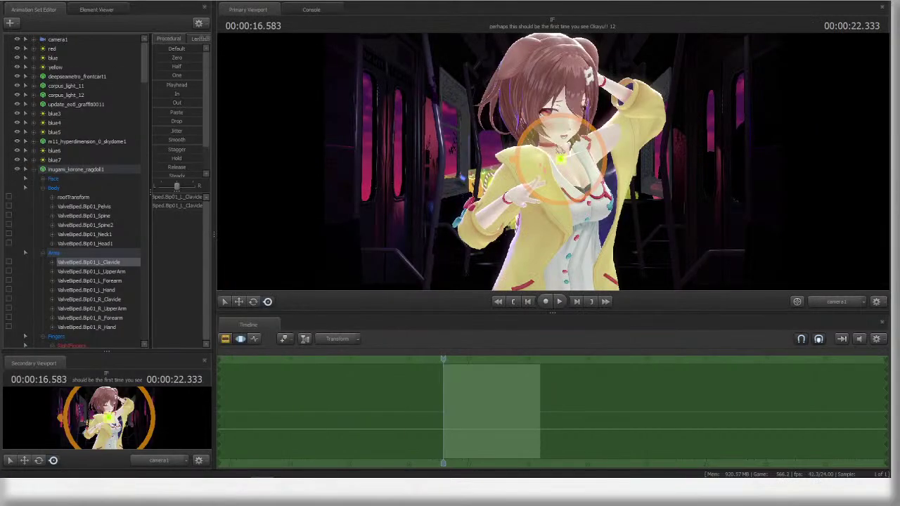
# - Return to Source Filmmaker and select the ragdoll's neck bone through camera1
pyautogui.press('ctrl')
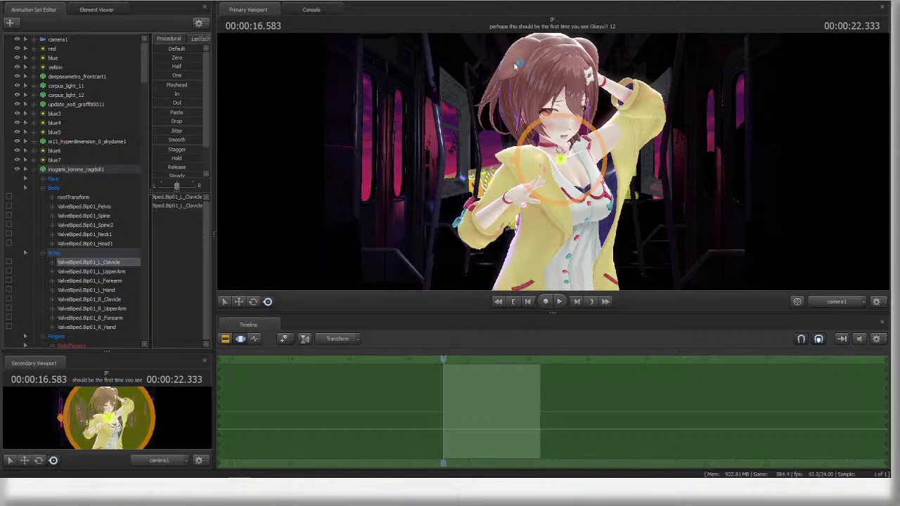
pyautogui.keyDown('ctrl'); pyautogui.click(554, 143); pyautogui.keyUp('ctrl')
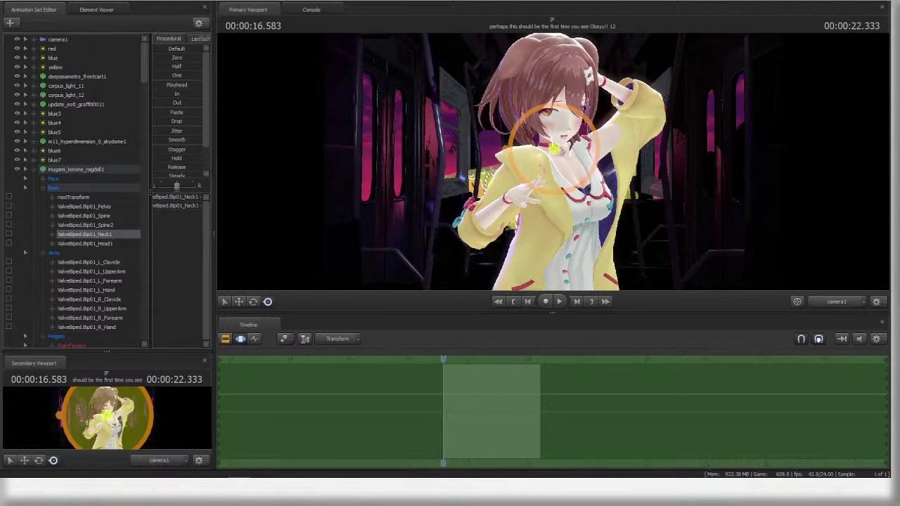
pyautogui.press('ctrl')
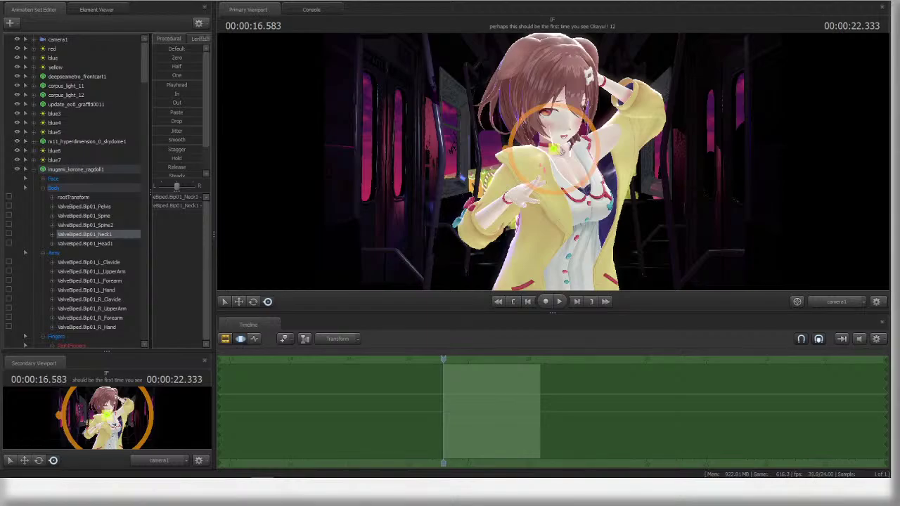
# - Switch back to VLC to study the seated character's pose changes around 00:20, and move the player off the animation workspace
pyautogui.hotkey('alt', 'Tab')
pyautogui.moveTo(596, 80); pyautogui.dragTo(488, 54)
pyautogui.doubleClick(510, 236)
pyautogui.doubleClick(515, 234)
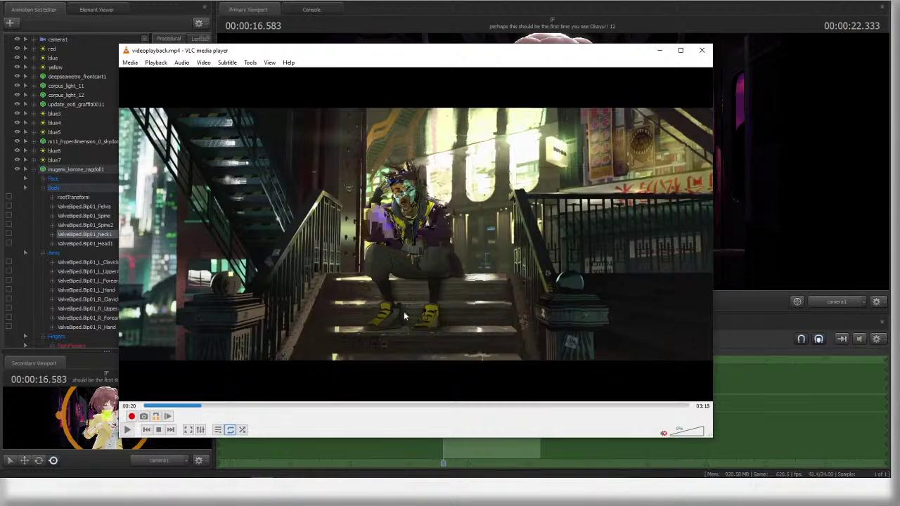
pyautogui.click(167, 419)
pyautogui.click(166, 419)
pyautogui.click(167, 419)
pyautogui.press('space')
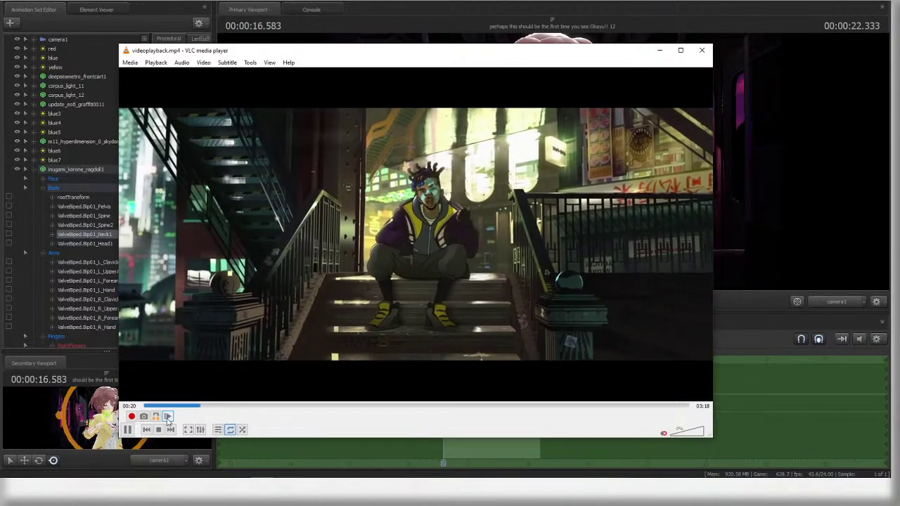
pyautogui.press('space')
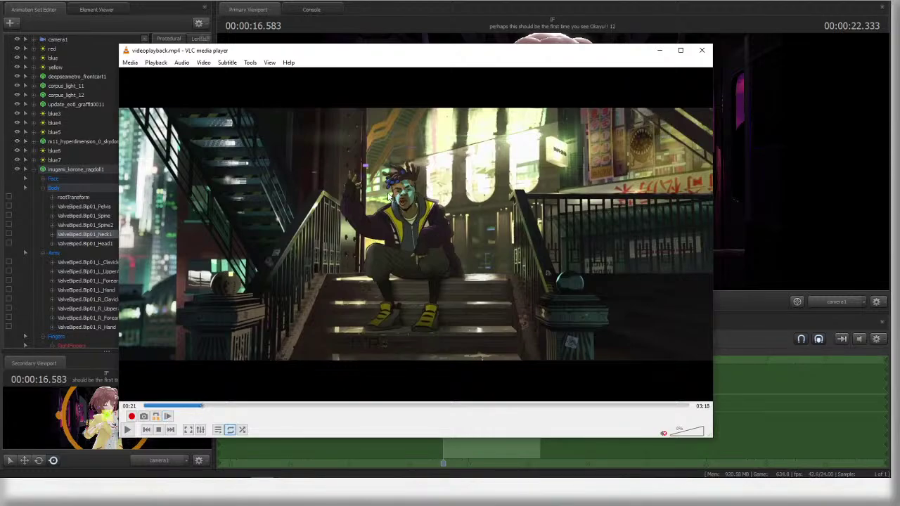
pyautogui.moveTo(442, 57); pyautogui.dragTo(0, 133)
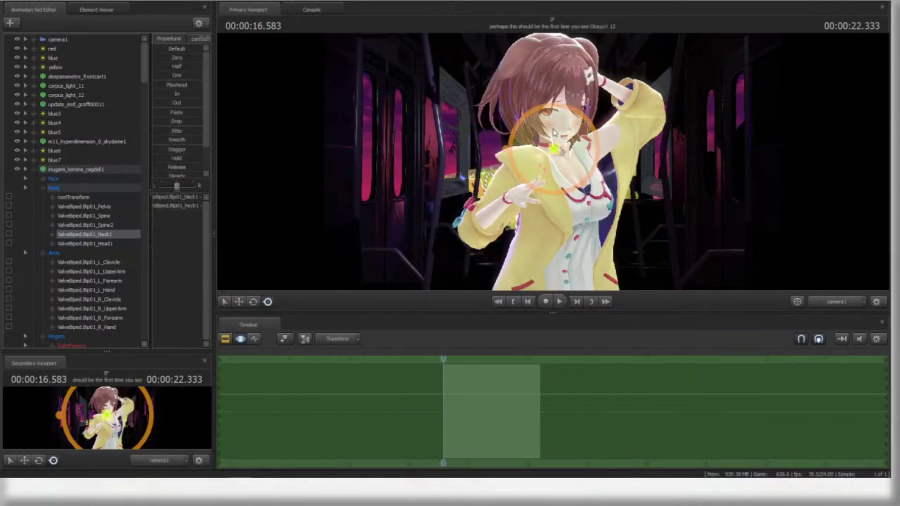
# - Rotate the ragdoll's Spine and Spine2 bones through camera1 to revise the torso pose at 16.583 seconds
pyautogui.keyDown('ctrl'); pyautogui.click(554, 255); pyautogui.keyUp('ctrl')
pyautogui.keyDown('ctrl'); pyautogui.click(554, 243); pyautogui.keyUp('ctrl')
pyautogui.moveTo(555, 249); pyautogui.dragTo(615, 280)
pyautogui.keyDown('ctrl'); pyautogui.click(561, 255); pyautogui.keyUp('ctrl')
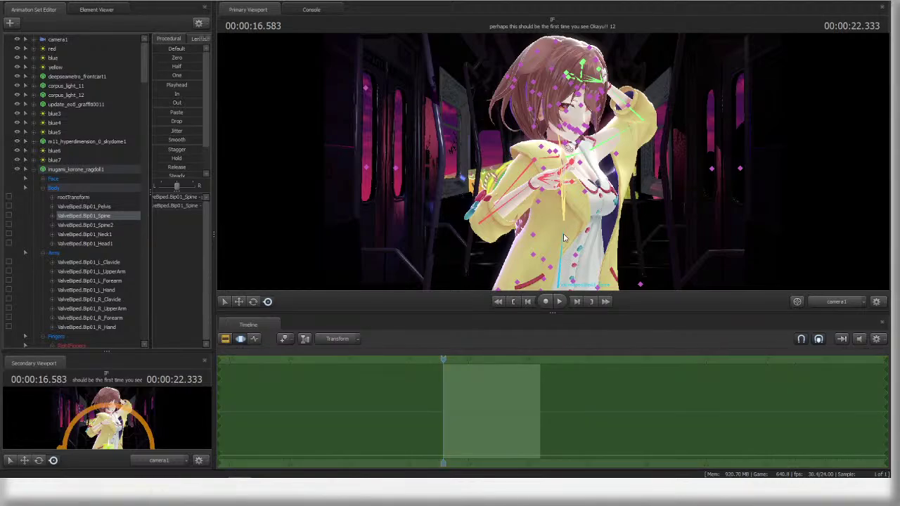
pyautogui.keyDown('ctrl'); pyautogui.click(564, 213); pyautogui.keyUp('ctrl')
pyautogui.moveTo(571, 219); pyautogui.dragTo(604, 250)
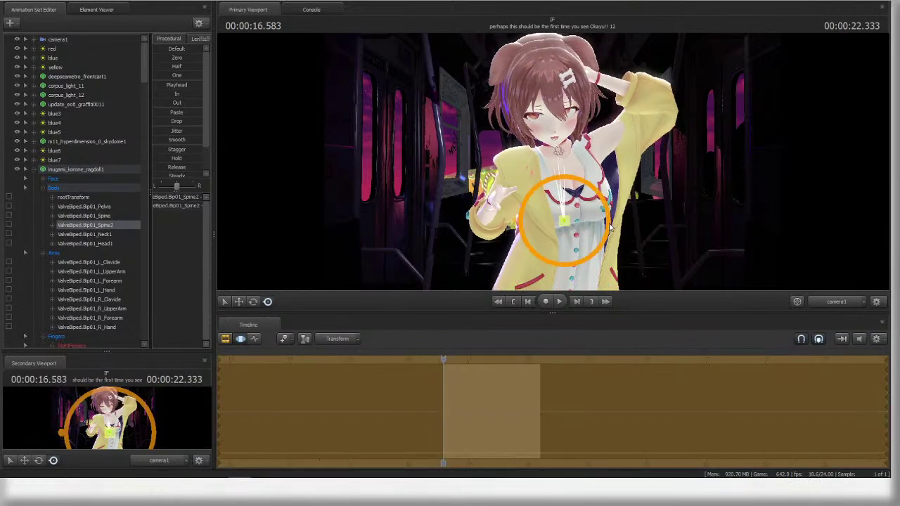
# - Adjust the ragdoll's pelvis from the work camera and return to camera1
pyautogui.click(837, 302)
pyautogui.moveTo(562, 169); pyautogui.dragTo(556, 186)
pyautogui.keyDown('ctrl'); pyautogui.click(527, 194); pyautogui.keyUp('ctrl')
pyautogui.click(836, 301)
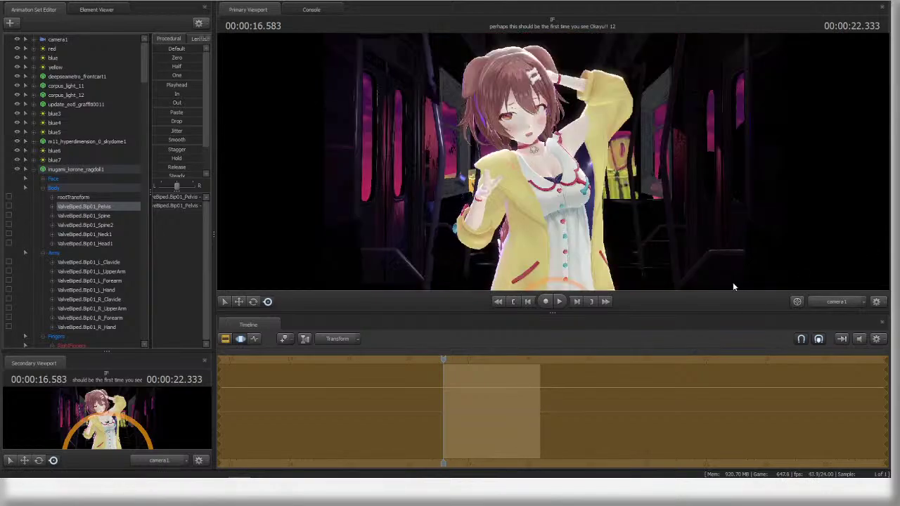
# - Rotate the ragdoll's Spine2 and Head1 bones through camera1 to retilt the upper torso and head at 16.583 seconds
pyautogui.keyDown('ctrl'); pyautogui.click(582, 219); pyautogui.keyUp('ctrl')
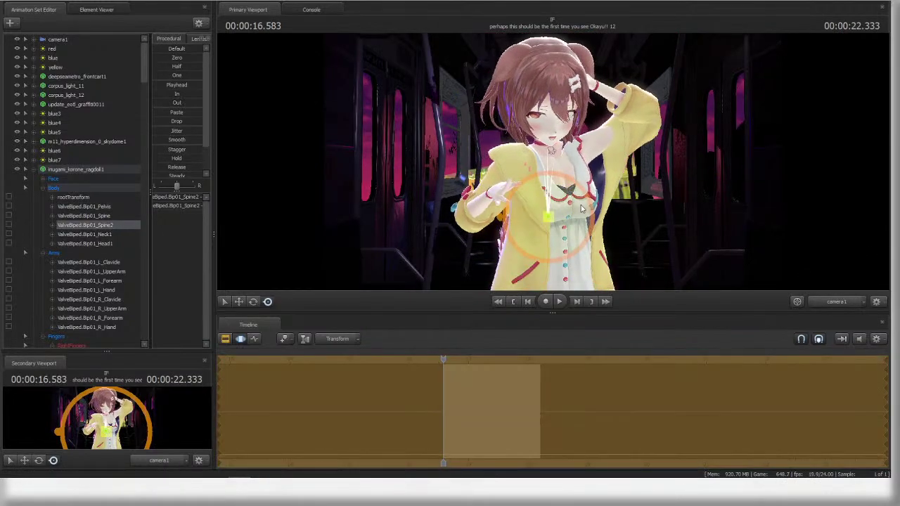
pyautogui.keyDown('ctrl'); pyautogui.click(571, 156); pyautogui.keyUp('ctrl')
pyautogui.moveTo(571, 156); pyautogui.dragTo(577, 106)
pyautogui.click(104, 244)
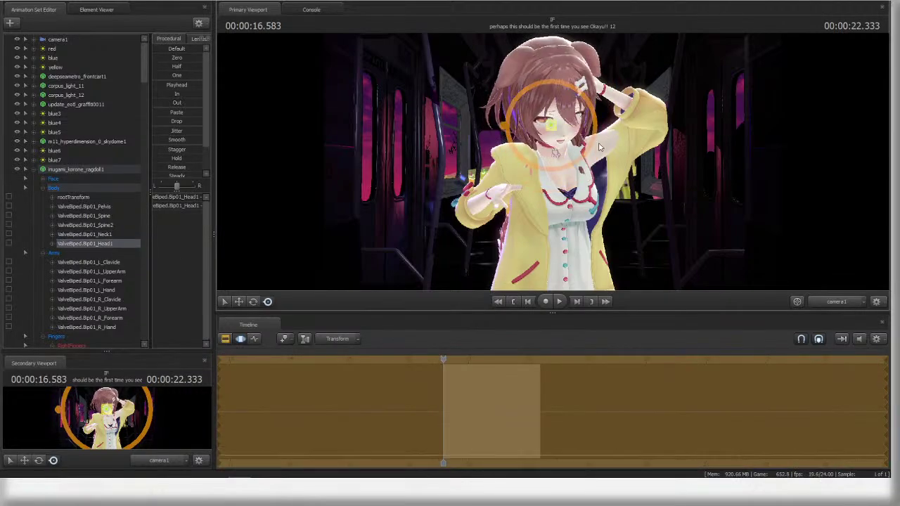
pyautogui.moveTo(596, 142); pyautogui.dragTo(596, 142)
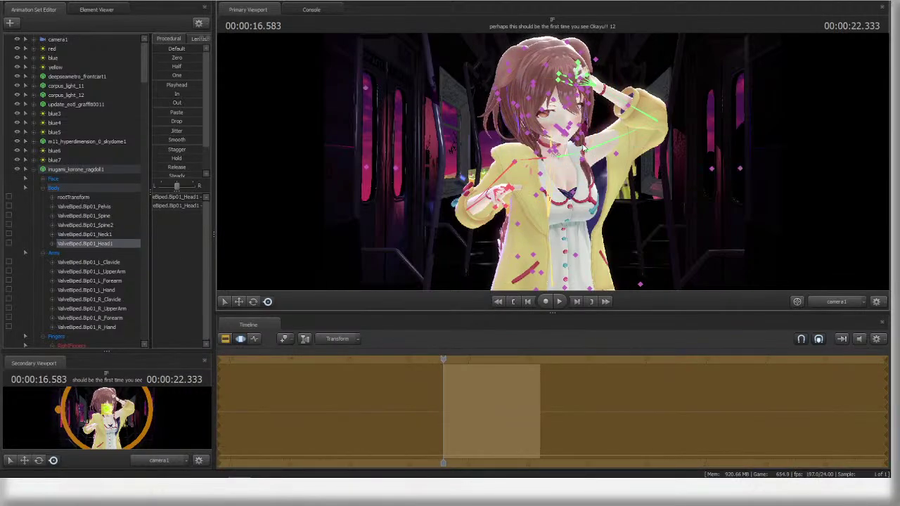
pyautogui.keyDown('ctrl'); pyautogui.click(598, 149); pyautogui.keyUp('ctrl')
pyautogui.moveTo(598, 161); pyautogui.dragTo(495, 177)
pyautogui.click(109, 243)
# - Rotate the R_Clavicle, R_UpperArm and R_Hand bones to raise the right arm and place its hand beside the head
pyautogui.keyDown('ctrl'); pyautogui.click(530, 159); pyautogui.keyUp('ctrl')
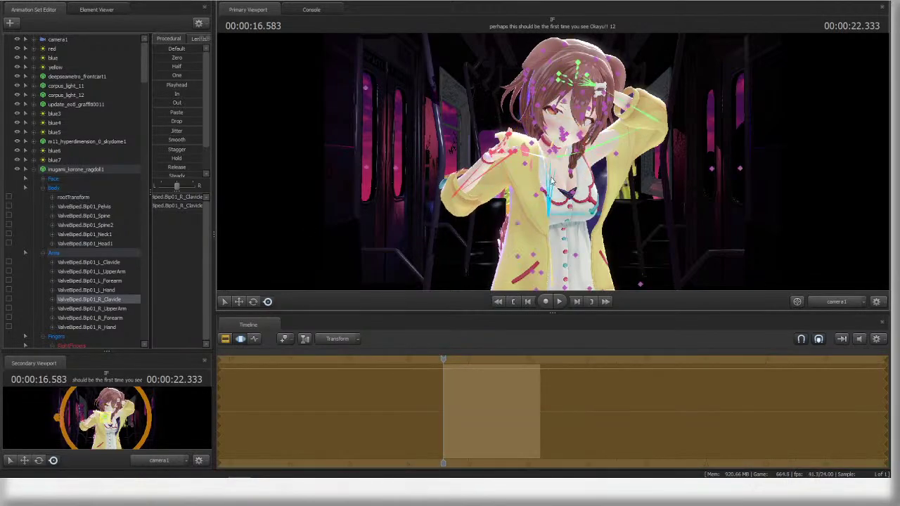
pyautogui.keyDown('ctrl'); pyautogui.click(524, 153); pyautogui.keyUp('ctrl')
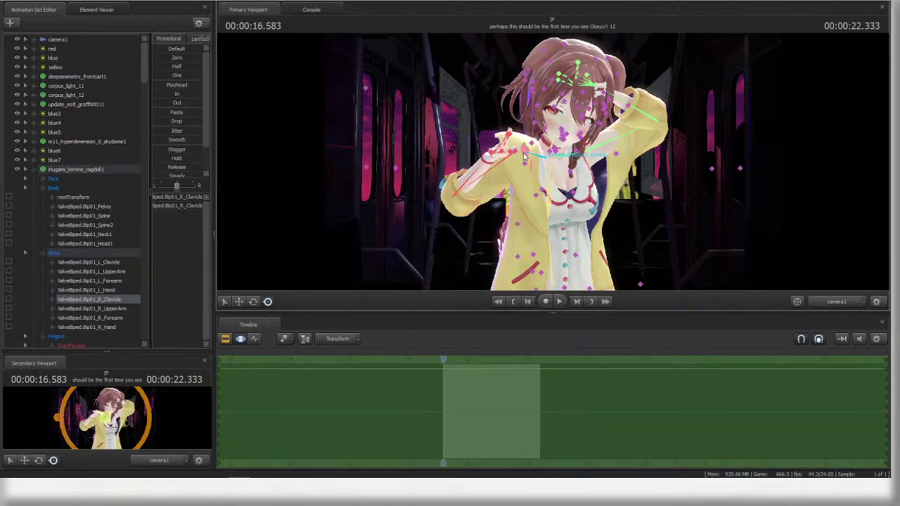
pyautogui.keyDown('ctrl'); pyautogui.click(494, 169); pyautogui.keyUp('ctrl')
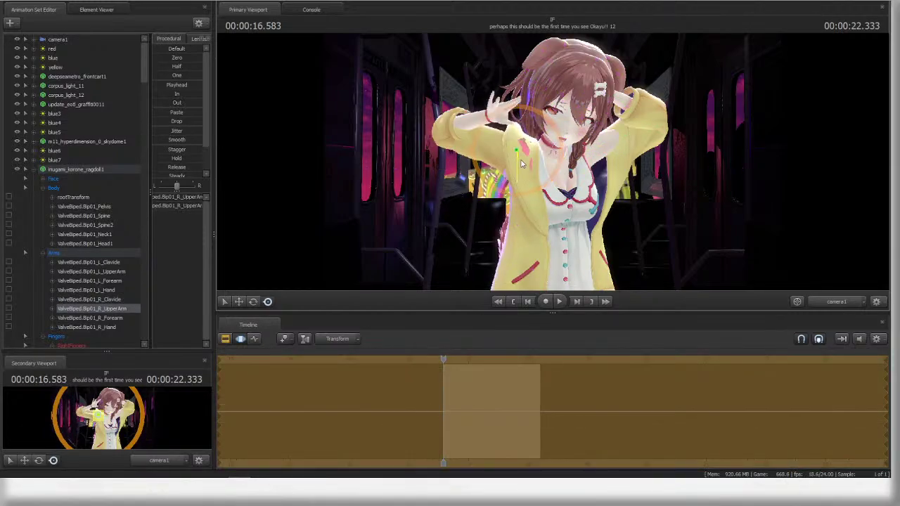
pyautogui.keyDown('ctrl'); pyautogui.click(546, 121); pyautogui.keyUp('ctrl')
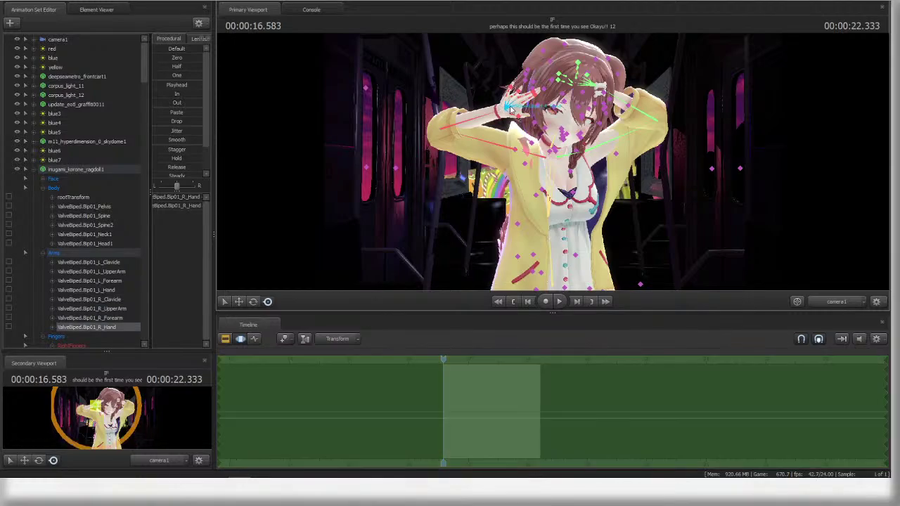
pyautogui.moveTo(546, 120); pyautogui.dragTo(523, 74)
pyautogui.press('ctrl')
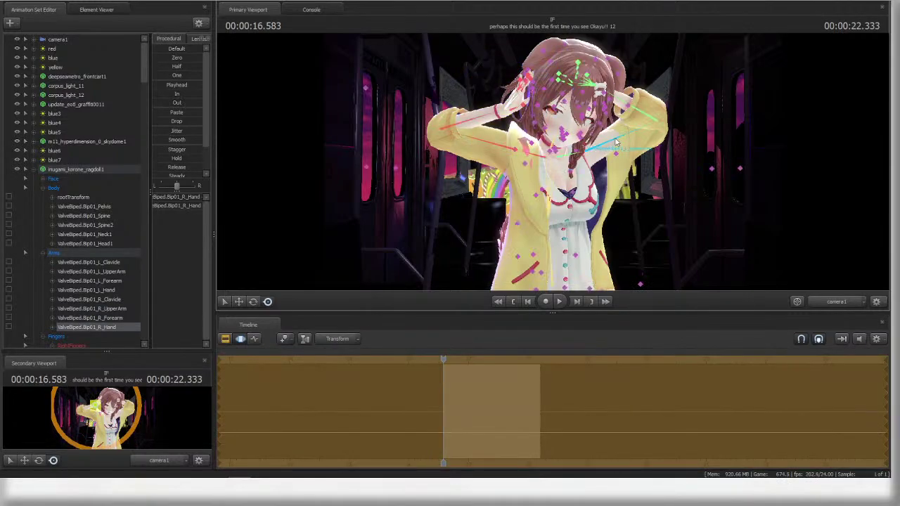
pyautogui.keyDown('ctrl'); pyautogui.click(596, 88); pyautogui.keyUp('ctrl')
pyautogui.press('w')
pyautogui.moveTo(594, 90); pyautogui.dragTo(685, 164)
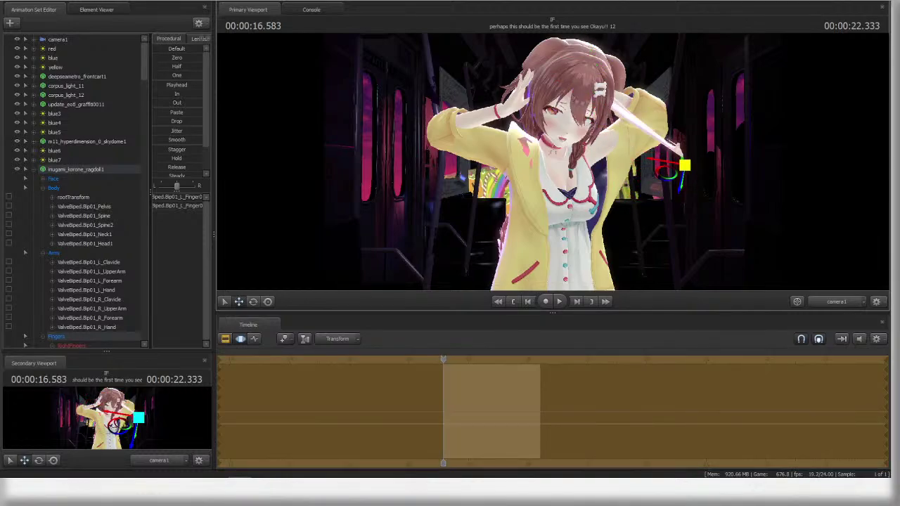
pyautogui.hotkey('ctrl', 'z')
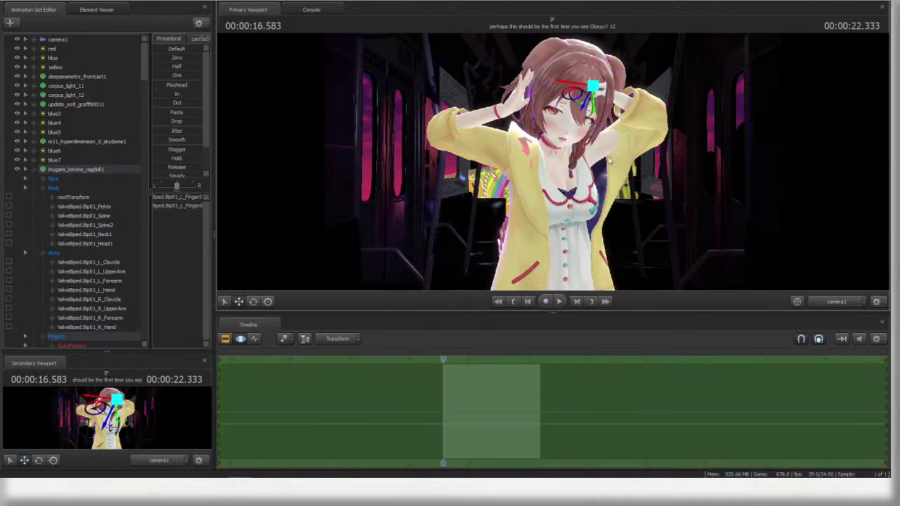
# - Rotate the L_Clavicle, L_UpperArm and L_Forearm bones to bring the left arm down from behind the head
pyautogui.keyDown('ctrl'); pyautogui.click(590, 169); pyautogui.keyUp('ctrl')
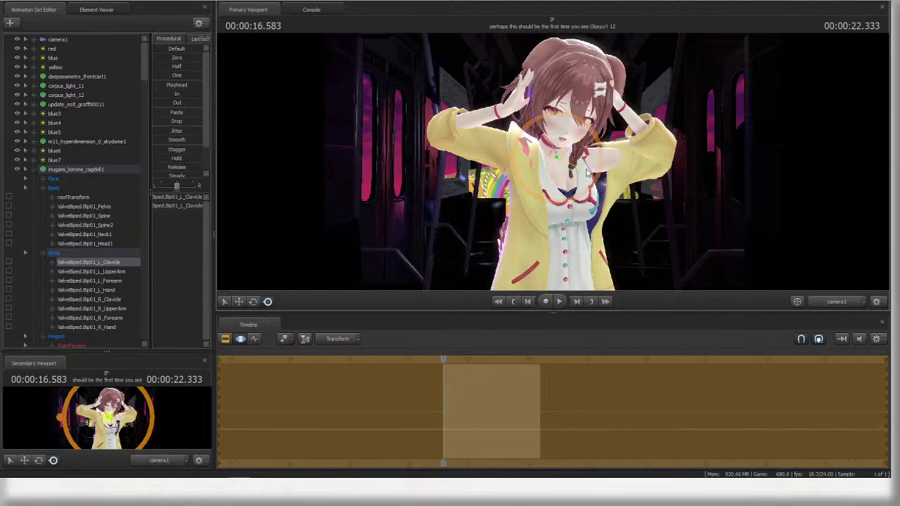
pyautogui.keyDown('ctrl'); pyautogui.click(631, 176); pyautogui.keyUp('ctrl')
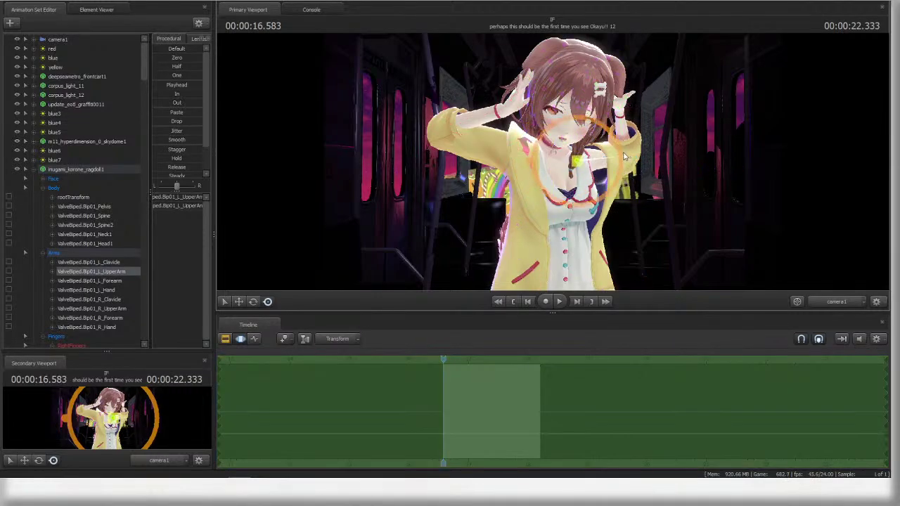
pyautogui.moveTo(623, 156); pyautogui.dragTo(617, 215)
pyautogui.keyDown('ctrl'); pyautogui.click(620, 211); pyautogui.keyUp('ctrl')
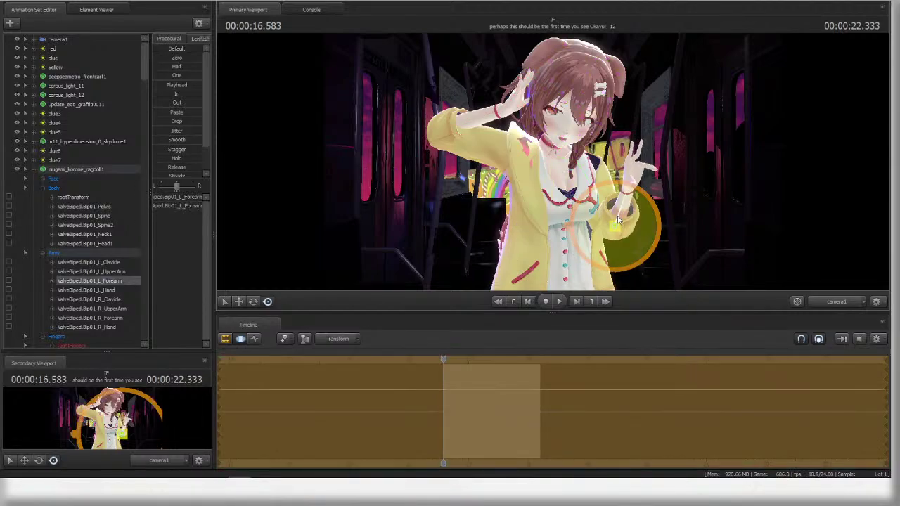
pyautogui.keyDown('ctrl'); pyautogui.click(590, 184); pyautogui.keyUp('ctrl')
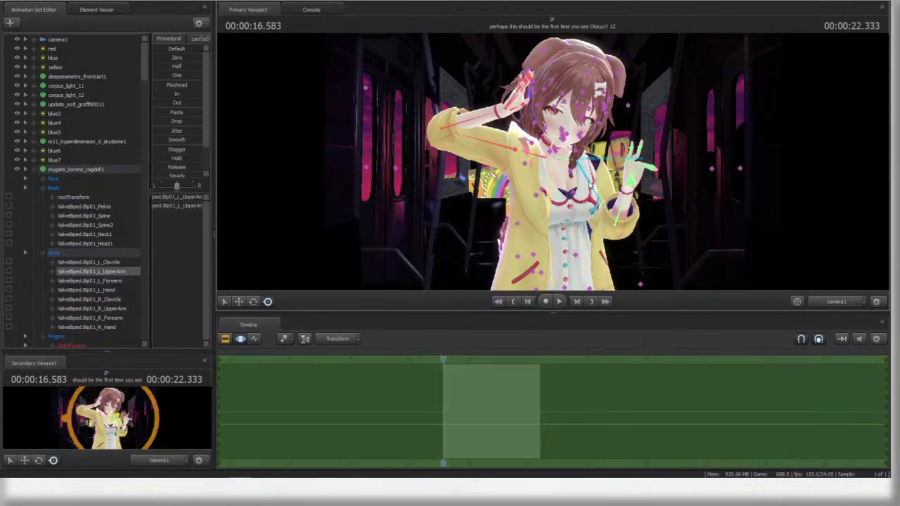
pyautogui.moveTo(602, 170); pyautogui.dragTo(688, 162)
# - Refine the left forearm, hand and finger rotations so the open palm is held out beside the waist
pyautogui.keyDown('ctrl'); pyautogui.click(620, 214); pyautogui.keyUp('ctrl')
pyautogui.keyDown('ctrl'); pyautogui.click(638, 206); pyautogui.keyUp('ctrl')
pyautogui.keyDown('ctrl'); pyautogui.click(655, 219); pyautogui.keyUp('ctrl')
pyautogui.keyDown('ctrl'); pyautogui.click(636, 208); pyautogui.keyUp('ctrl')
pyautogui.keyDown('ctrl'); pyautogui.click(621, 220); pyautogui.keyUp('ctrl')
pyautogui.keyDown('ctrl'); pyautogui.click(652, 227); pyautogui.keyUp('ctrl')
pyautogui.keyDown('ctrl'); pyautogui.click(662, 178); pyautogui.keyUp('ctrl')
pyautogui.keyDown('ctrl'); pyautogui.click(658, 204); pyautogui.keyUp('ctrl')
pyautogui.keyDown('ctrl'); pyautogui.click(658, 183); pyautogui.keyUp('ctrl')
pyautogui.keyDown('ctrl'); pyautogui.click(648, 184); pyautogui.keyUp('ctrl')
# - Reset only the rotation of the L_Finger2 bone to Default, inspecting the left hand from the Work Camera
pyautogui.click(836, 301)
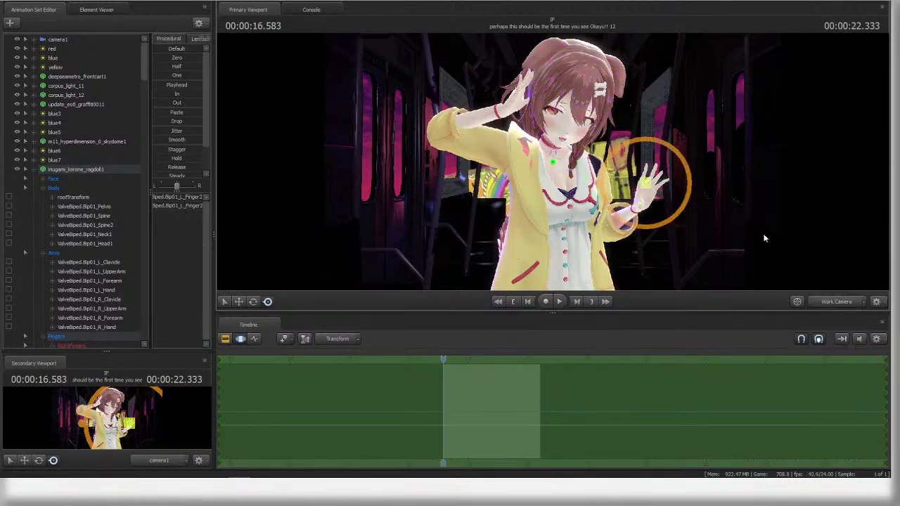
pyautogui.keyDown('alt'); pyautogui.moveTo(710, 208); pyautogui.dragTo(163, 106); pyautogui.keyUp('alt')
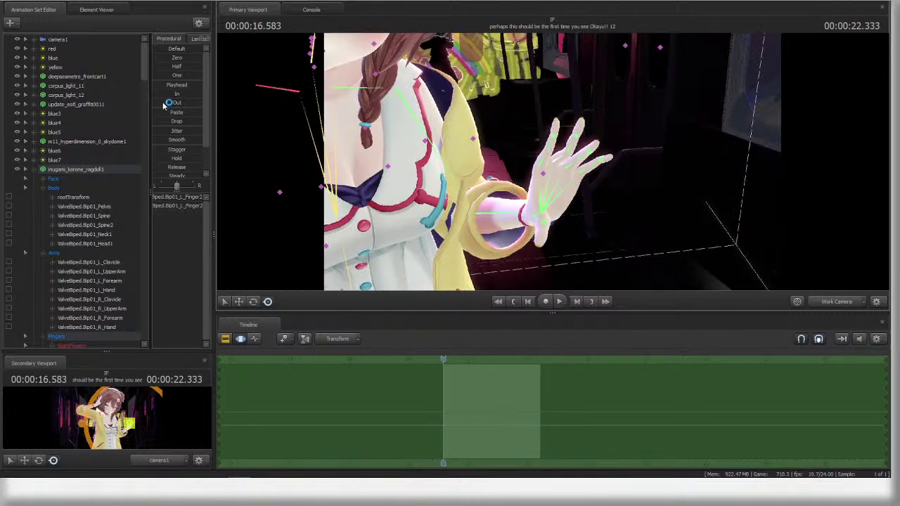
pyautogui.scroll(-11, 68, 250)
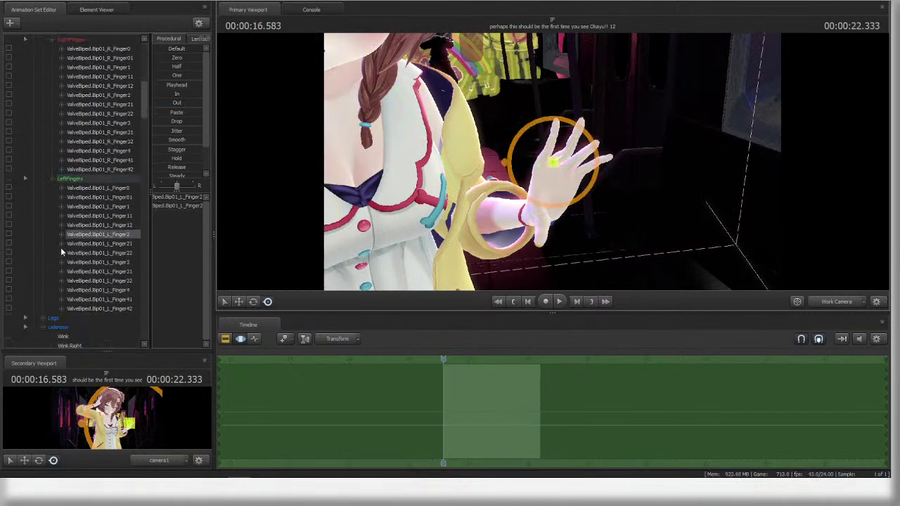
pyautogui.click(176, 49)
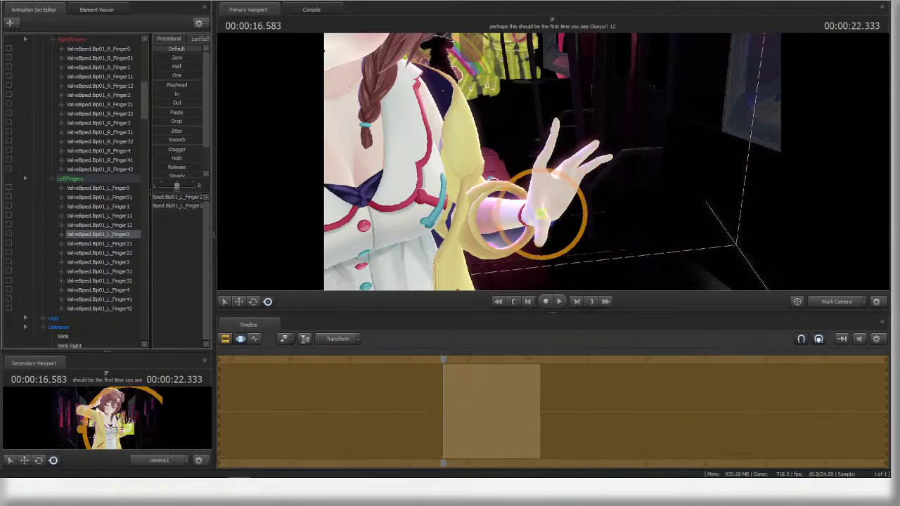
pyautogui.hotkey('ctrl', 'z')
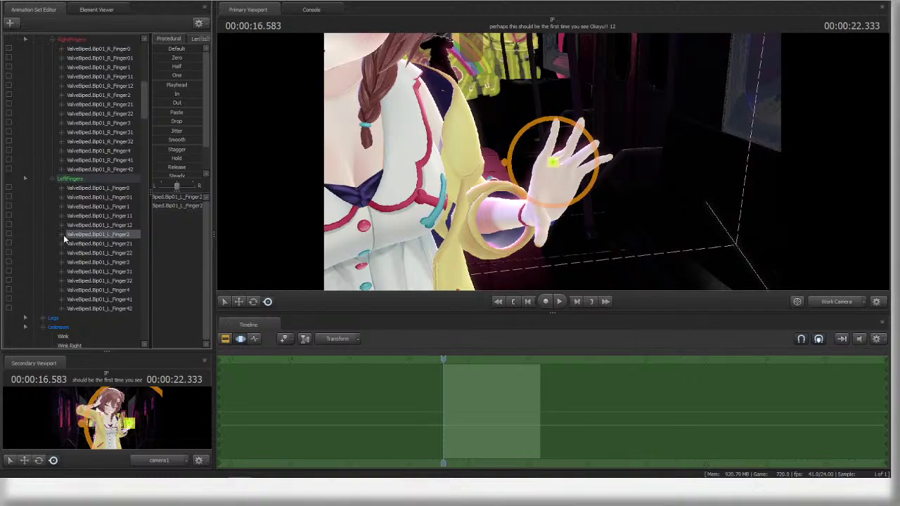
pyautogui.click(62, 236)
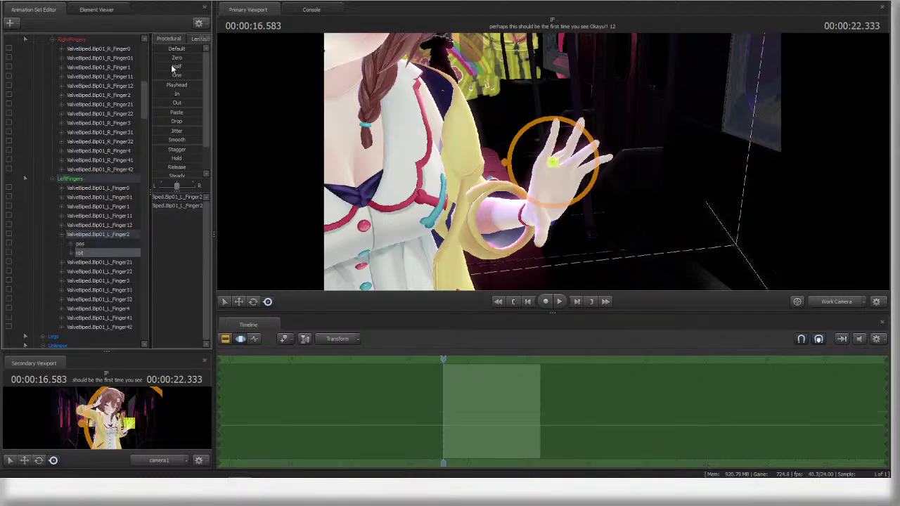
pyautogui.moveTo(176, 50); pyautogui.dragTo(502, 106)
# - Reset the rotation of the L_Finger21 and L_Finger22 bones to Default to straighten the finger
pyautogui.keyDown('ctrl'); pyautogui.click(551, 140); pyautogui.keyUp('ctrl')
pyautogui.keyDown('ctrl'); pyautogui.keyDown('shift'); pyautogui.click(546, 124); pyautogui.keyUp('shift'); pyautogui.keyUp('ctrl')
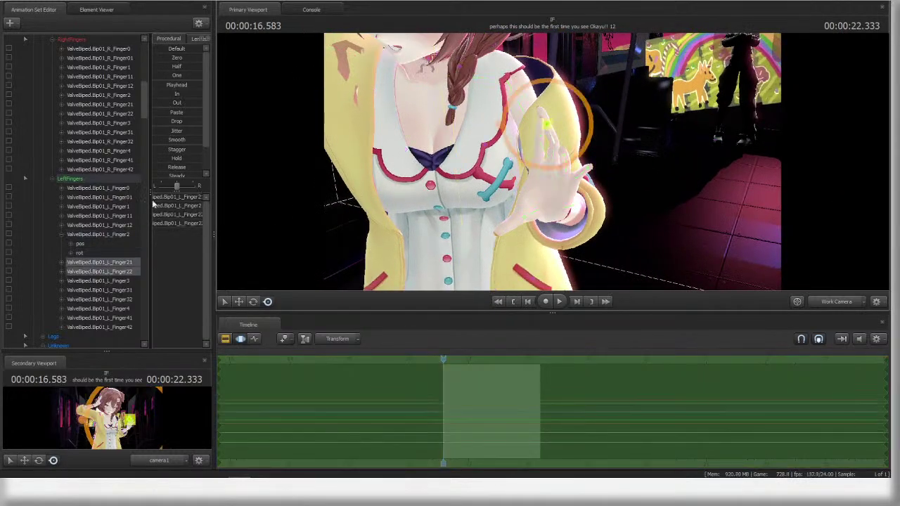
pyautogui.click(62, 263)
pyautogui.click(84, 280)
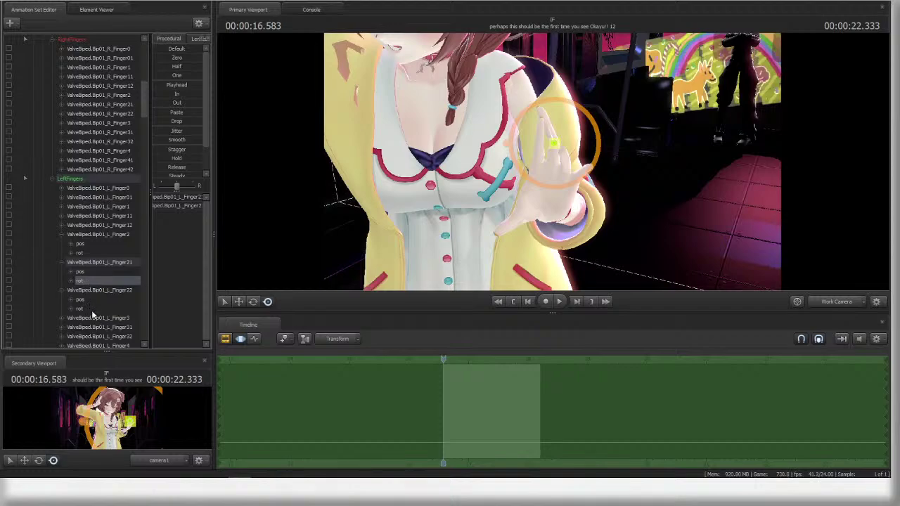
pyautogui.keyDown('ctrl'); pyautogui.click(92, 309); pyautogui.keyUp('ctrl')
pyautogui.doubleClick(177, 53)
pyautogui.keyDown('alt'); pyautogui.moveTo(429, 97); pyautogui.dragTo(618, 173); pyautogui.keyUp('alt')
pyautogui.hotkey('ctrl', 'z')
pyautogui.hotkey('ctrl', 'z')
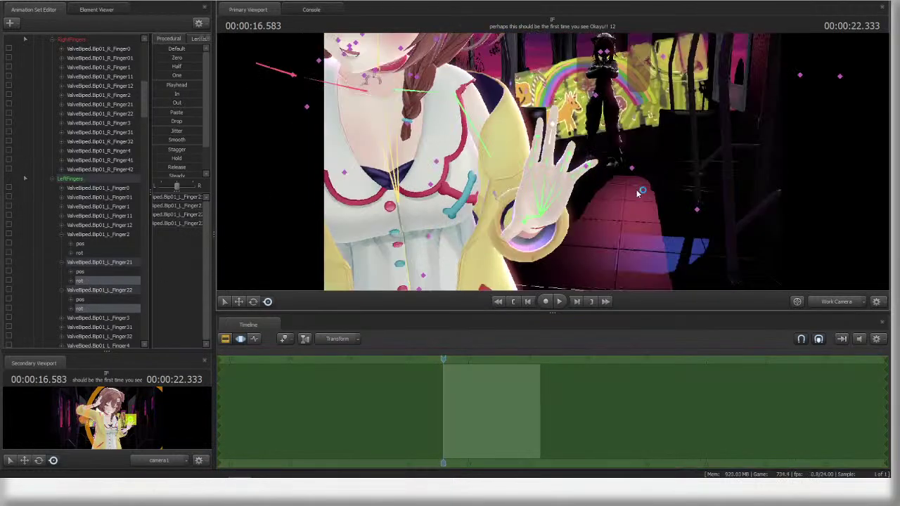
pyautogui.hotkey('ctrl', 'z')
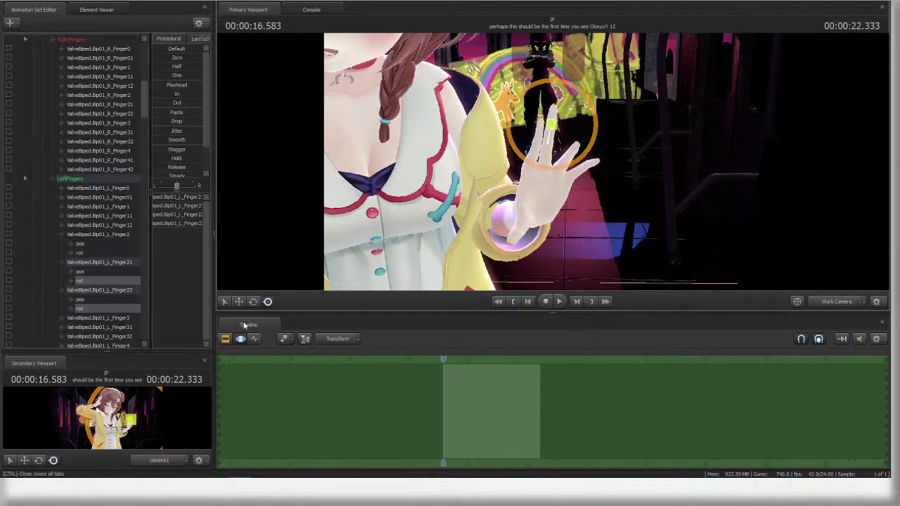
# - Reset the rotations of the L_Finger1, L_Finger11 and L_Finger12 bones to Default
pyautogui.keyDown('alt'); pyautogui.moveTo(662, 181); pyautogui.dragTo(573, 175); pyautogui.keyUp('alt')
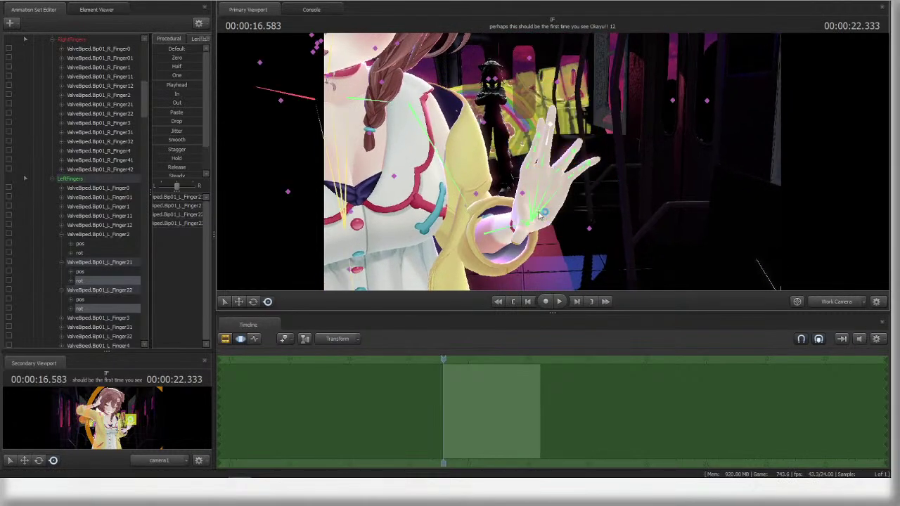
pyautogui.press('ctrl')
pyautogui.keyDown('ctrl'); pyautogui.moveTo(524, 160); pyautogui.dragTo(539, 135); pyautogui.keyUp('ctrl')
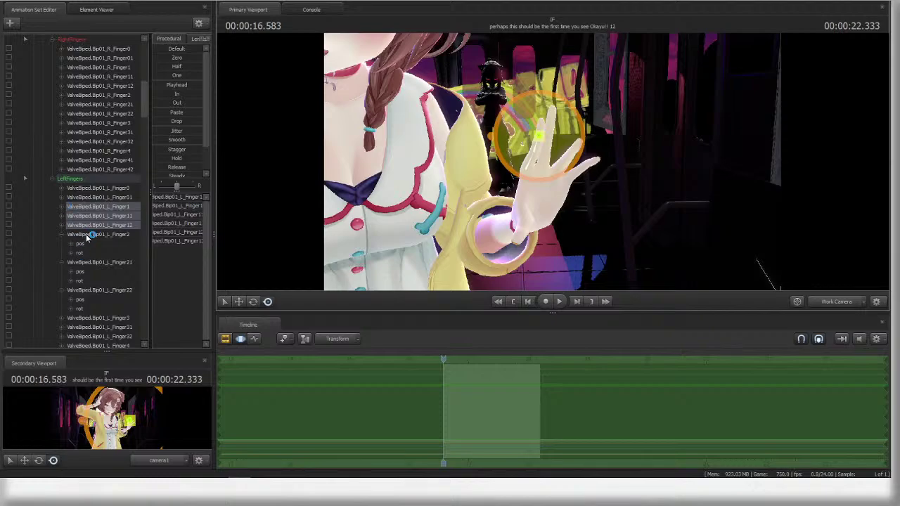
pyautogui.press('Right')
pyautogui.click(97, 281)
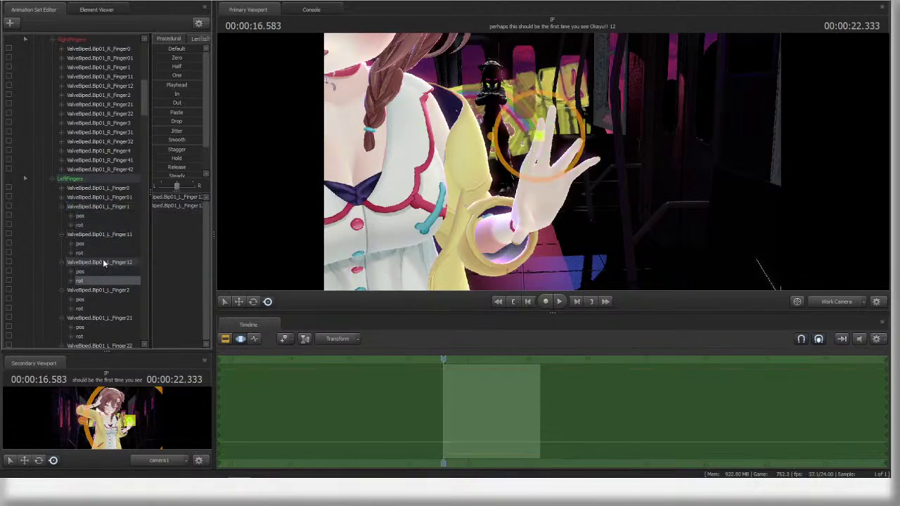
pyautogui.click(176, 61)
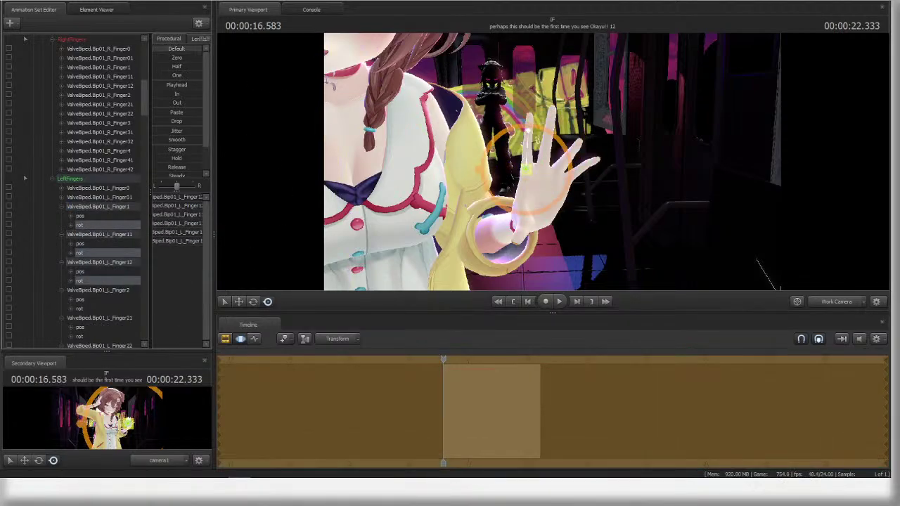
# - Adjust the L_Finger3 bone while inspecting the left hand from the Work Camera, and return to camera1
pyautogui.click(556, 181)
pyautogui.keyDown('alt'); pyautogui.moveTo(555, 182); pyautogui.dragTo(590, 180); pyautogui.keyUp('alt')
pyautogui.keyDown('ctrl'); pyautogui.click(561, 171); pyautogui.keyUp('ctrl')
pyautogui.keyDown('alt'); pyautogui.moveTo(659, 207); pyautogui.dragTo(834, 308); pyautogui.keyUp('alt')
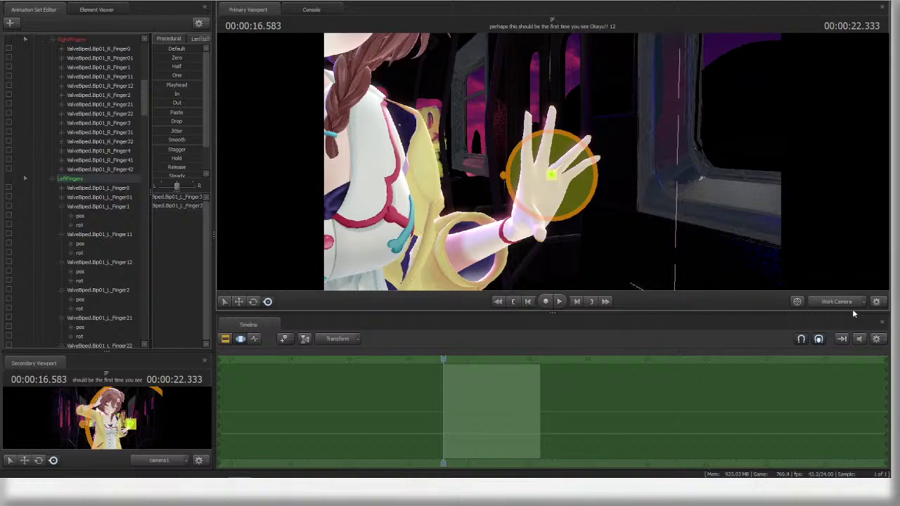
pyautogui.click(836, 302)
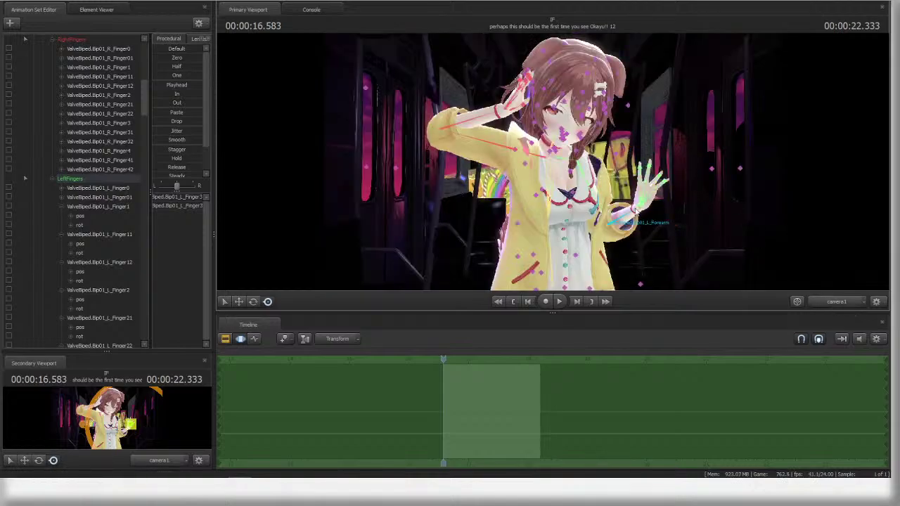
# - Rotate the left hand through camera1 so it droops from the wrist with the fingers pointing down
pyautogui.click(654, 206)
pyautogui.moveTo(654, 206); pyautogui.dragTo(686, 203)
pyautogui.click(631, 230)
pyautogui.keyDown('ctrl'); pyautogui.click(638, 205); pyautogui.keyUp('ctrl')
pyautogui.keyDown('ctrl'); pyautogui.click(731, 216); pyautogui.keyUp('ctrl')
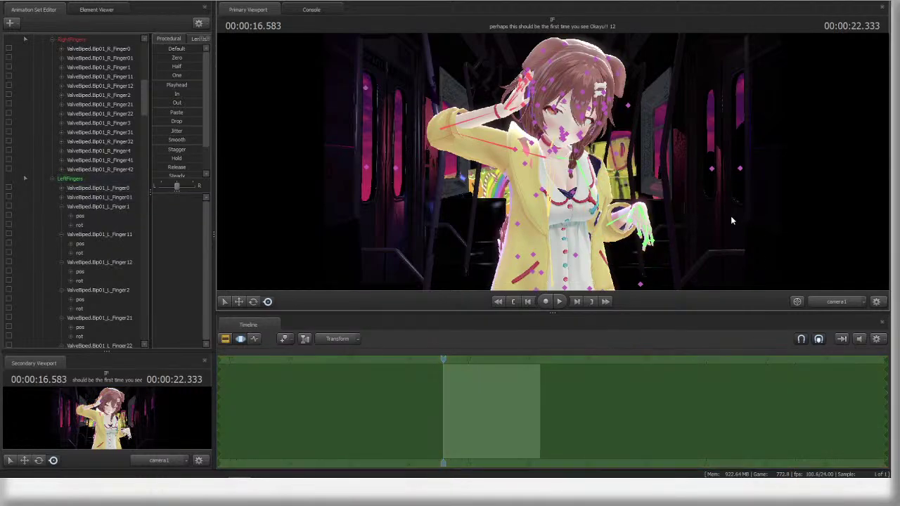
# - Rotate the R_Clavicle and R_UpperArm bones to lower the right arm slightly and move its hand away from the head
pyautogui.press('ctrl')
pyautogui.keyDown('ctrl'); pyautogui.click(545, 157); pyautogui.keyUp('ctrl')
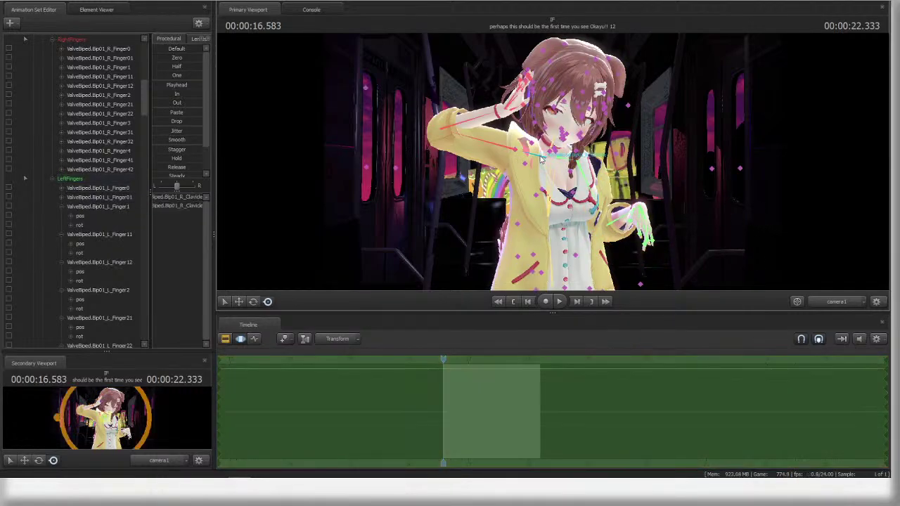
pyautogui.moveTo(521, 137); pyautogui.dragTo(496, 160)
pyautogui.keyDown('ctrl'); pyautogui.click(501, 165); pyautogui.keyUp('ctrl')
pyautogui.keyDown('ctrl'); pyautogui.click(529, 162); pyautogui.keyUp('ctrl')
pyautogui.keyDown('ctrl'); pyautogui.click(513, 155); pyautogui.keyUp('ctrl')
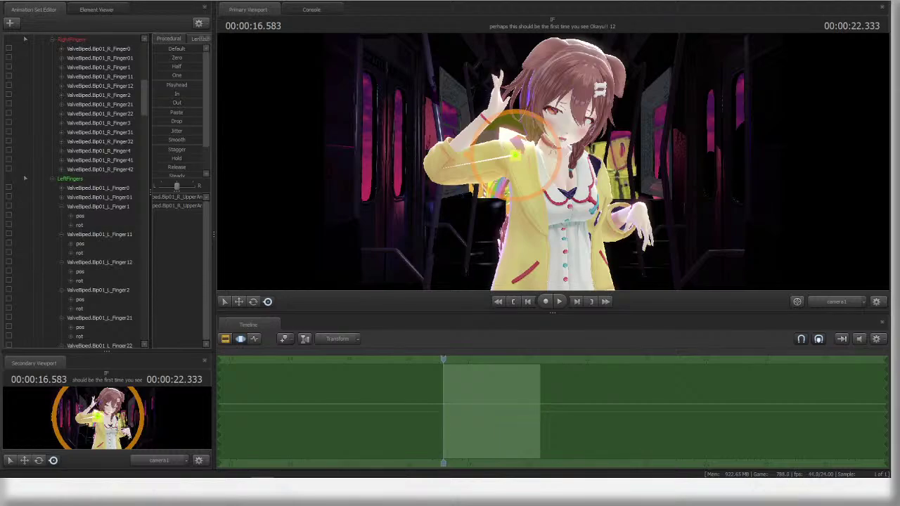
# - Switch to VLC to check the seated character's pose at 00:21, and return to Source Filmmaker
pyautogui.hotkey('alt', 'Tab')
pyautogui.moveTo(377, 108); pyautogui.dragTo(534, 76)
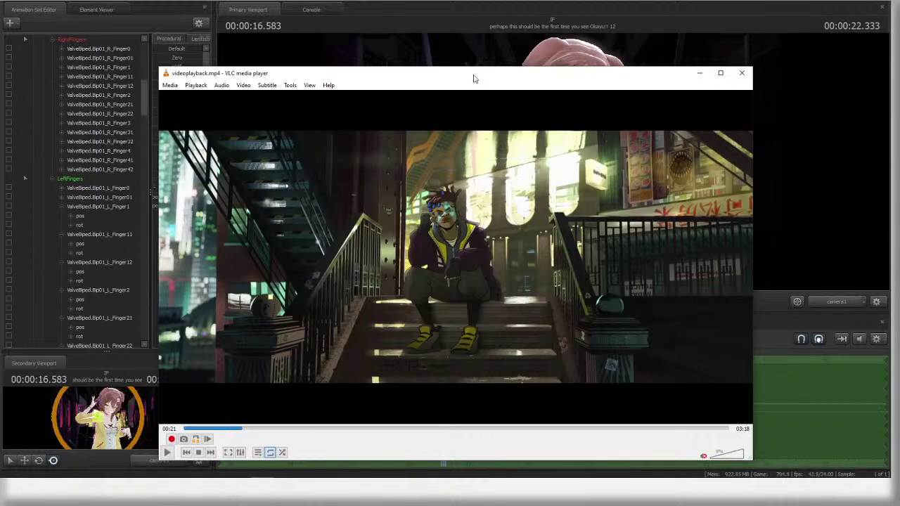
pyautogui.hotkey('alt', 'Tab')
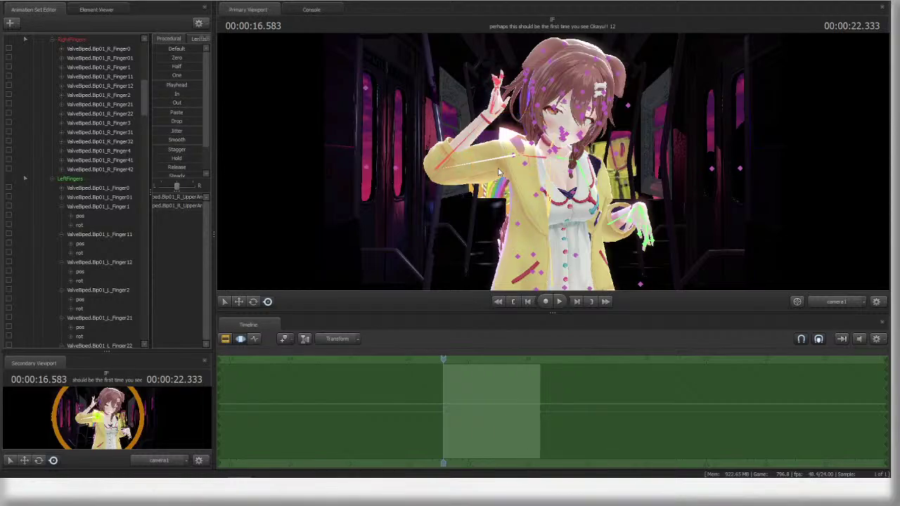
# - Rotate the R_Clavicle slightly and the R_UpperArm upward to bring the raised right hand against the side of the head
pyautogui.keyDown('ctrl'); pyautogui.click(544, 159); pyautogui.keyUp('ctrl')
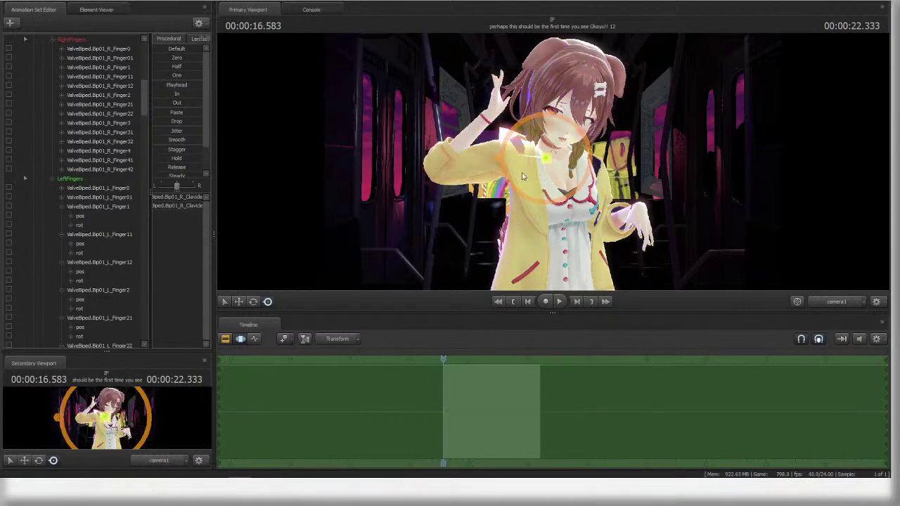
pyautogui.moveTo(522, 173); pyautogui.dragTo(520, 174)
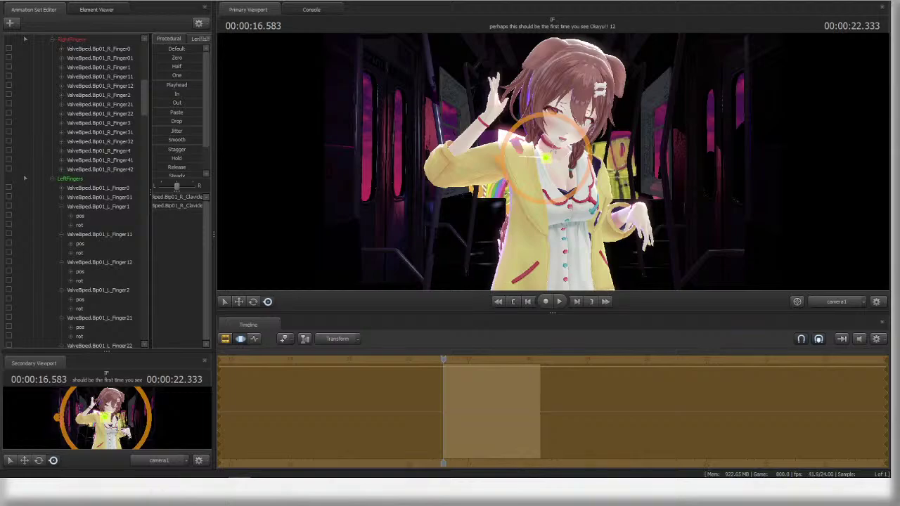
pyautogui.moveTo(0, 128); pyautogui.dragTo(582, 59)
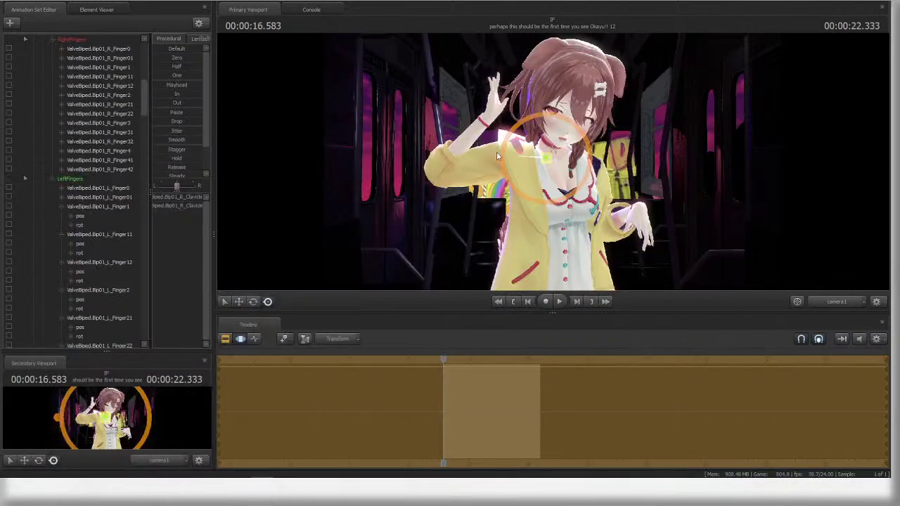
pyautogui.keyDown('ctrl'); pyautogui.click(505, 165); pyautogui.keyUp('ctrl')
pyautogui.moveTo(501, 172); pyautogui.dragTo(494, 158)
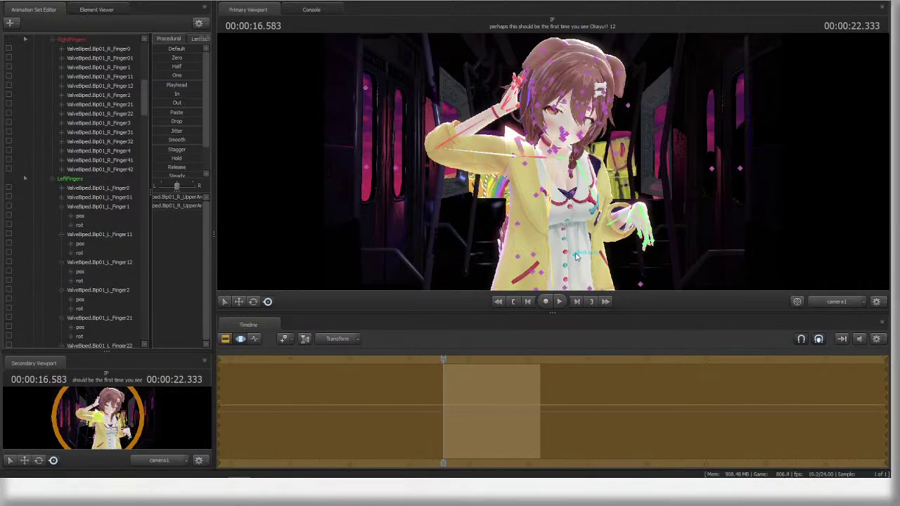
# - Rotate the Pelvis bone from the Work Camera to turn the character's body slightly sideways
pyautogui.click(837, 301)
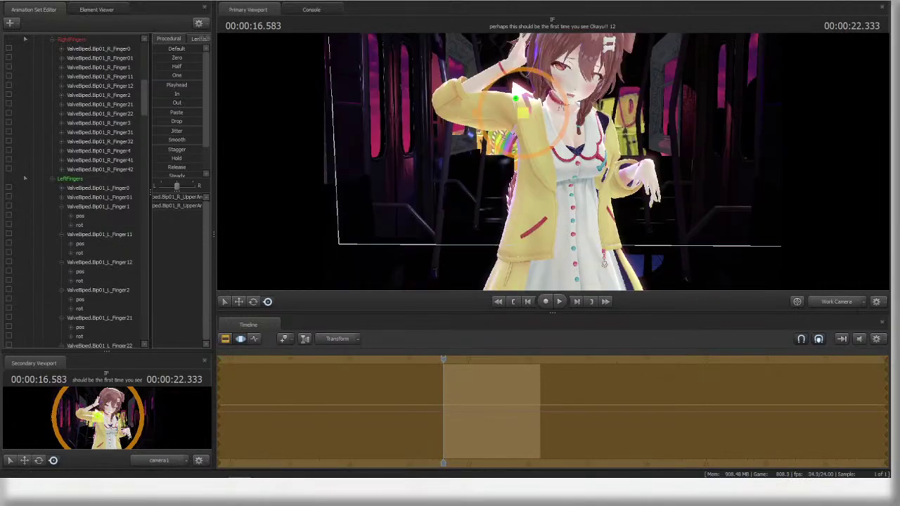
pyautogui.moveTo(573, 203); pyautogui.dragTo(585, 249)
pyautogui.keyDown('ctrl'); pyautogui.click(557, 243); pyautogui.keyUp('ctrl')
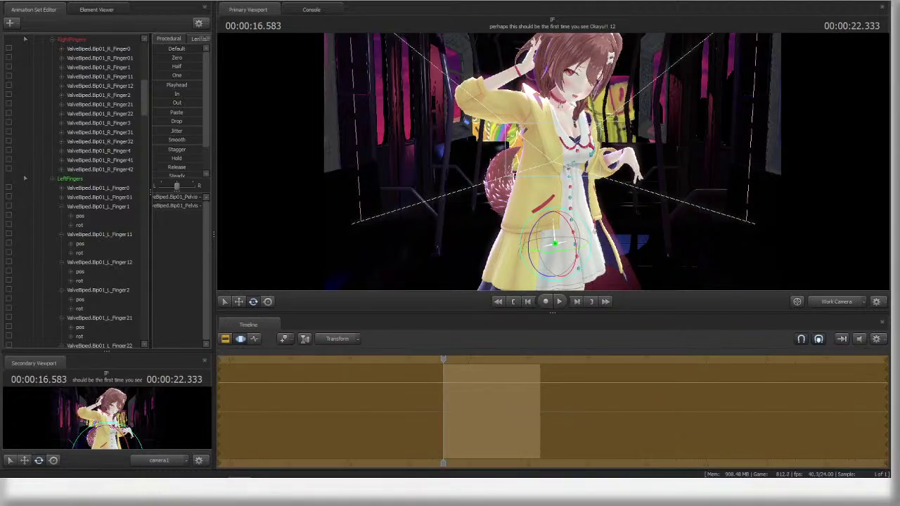
# - Rotate the character's upper spine bone (Spine2) slightly while framing the pose through camera1
pyautogui.click(837, 302)
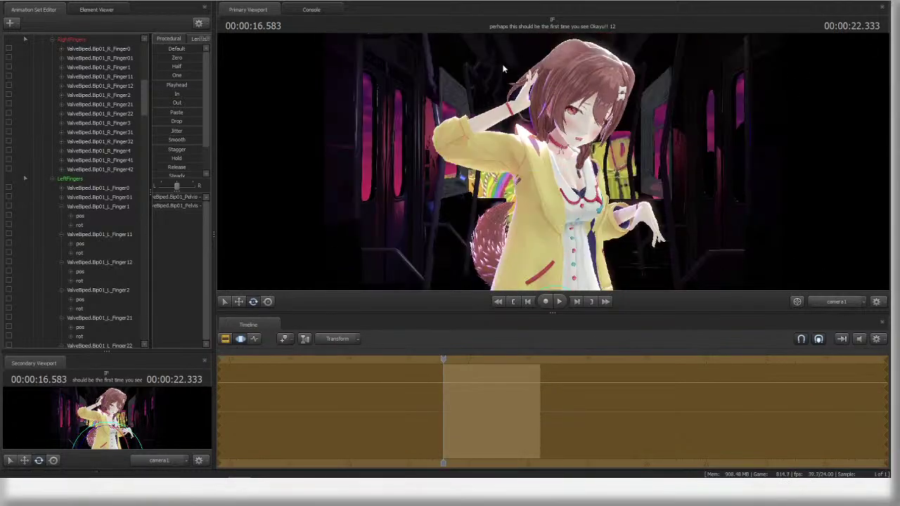
pyautogui.click(564, 219)
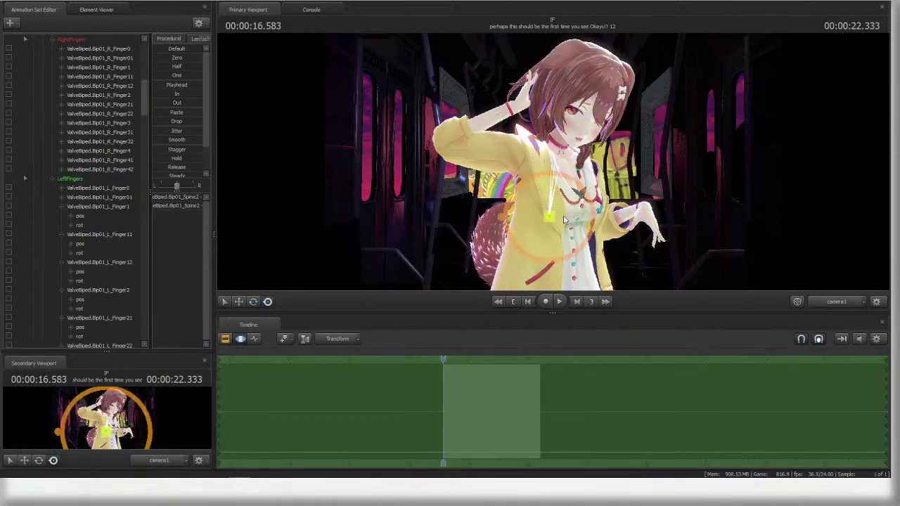
pyautogui.moveTo(574, 219); pyautogui.dragTo(561, 217)
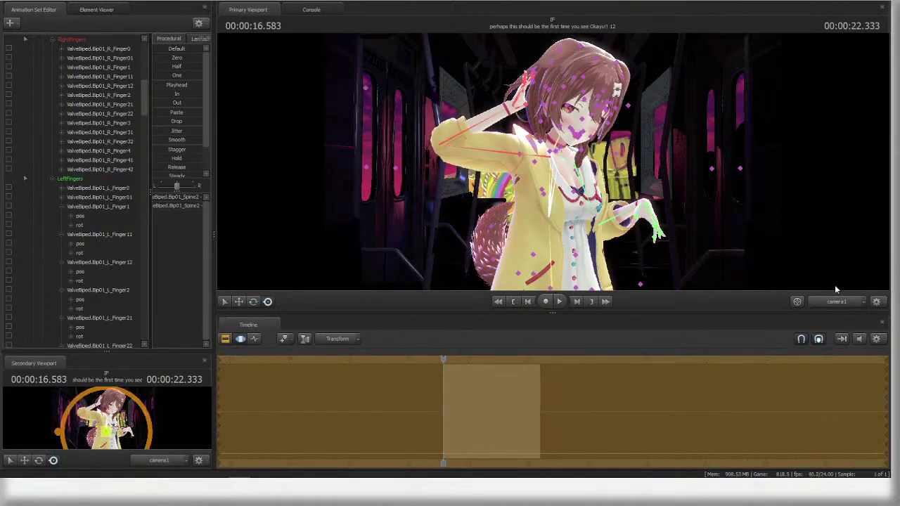
# - Rotate the right shoulder and upper arm to raise the elbow and bring the hand to the forehead
pyautogui.keyDown('ctrl'); pyautogui.click(548, 156); pyautogui.keyUp('ctrl')
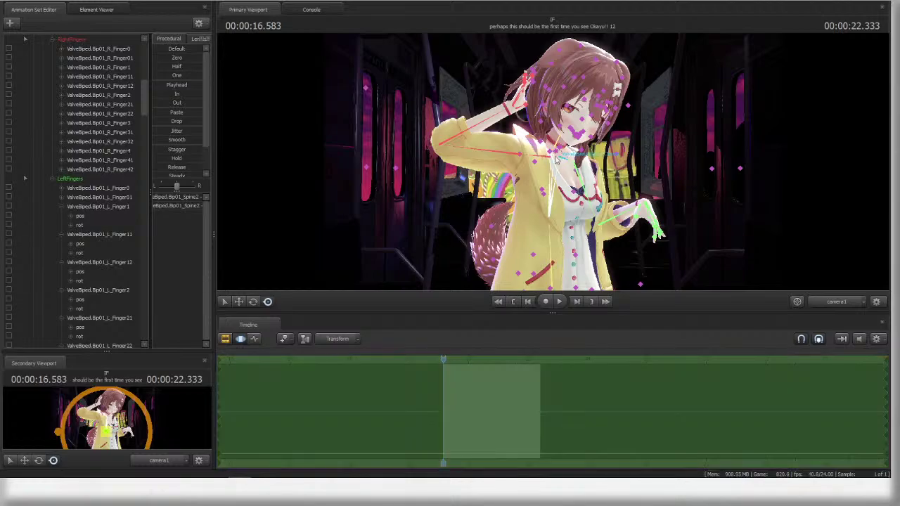
pyautogui.keyDown('ctrl'); pyautogui.click(538, 156); pyautogui.keyUp('ctrl')
pyautogui.moveTo(539, 156); pyautogui.dragTo(563, 171)
pyautogui.keyDown('ctrl'); pyautogui.click(496, 128); pyautogui.keyUp('ctrl')
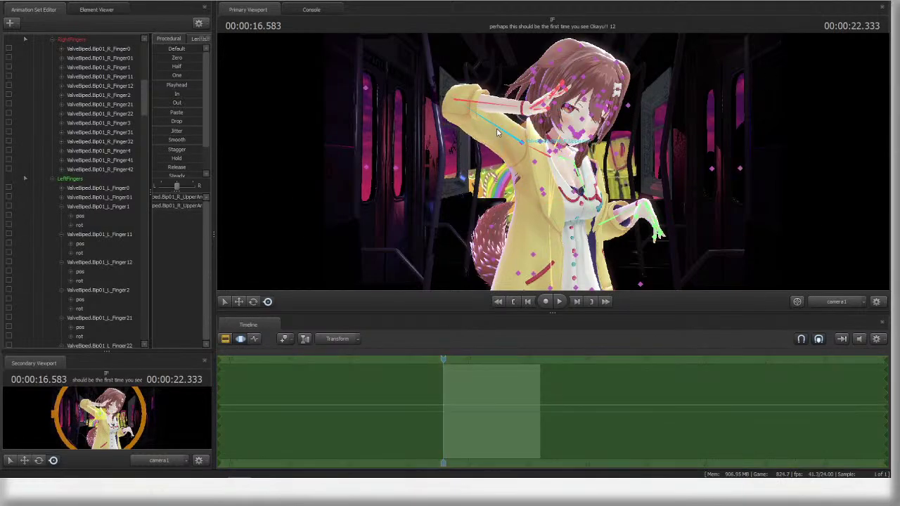
# - Adjust the character's pelvis slightly, checking the pose from both the Work Camera and camera1
pyautogui.click(856, 300)
pyautogui.moveTo(597, 192); pyautogui.dragTo(532, 192)
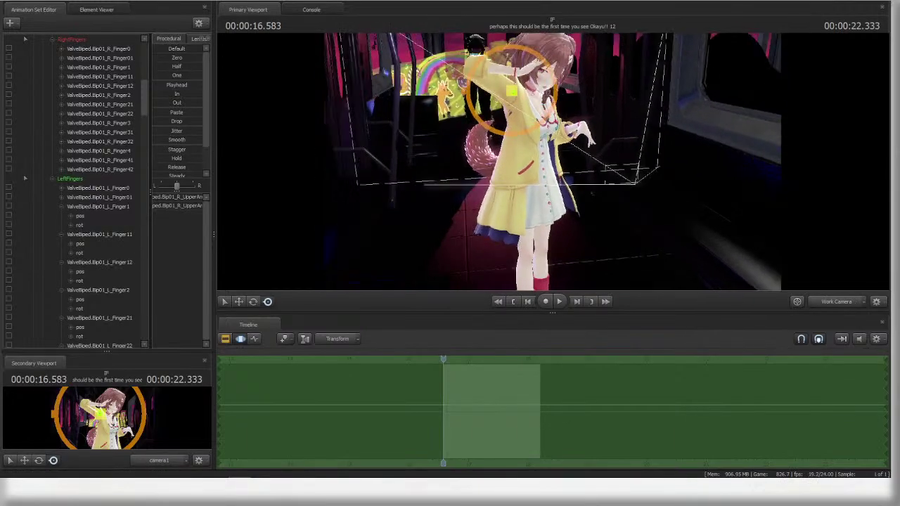
pyautogui.click(532, 192)
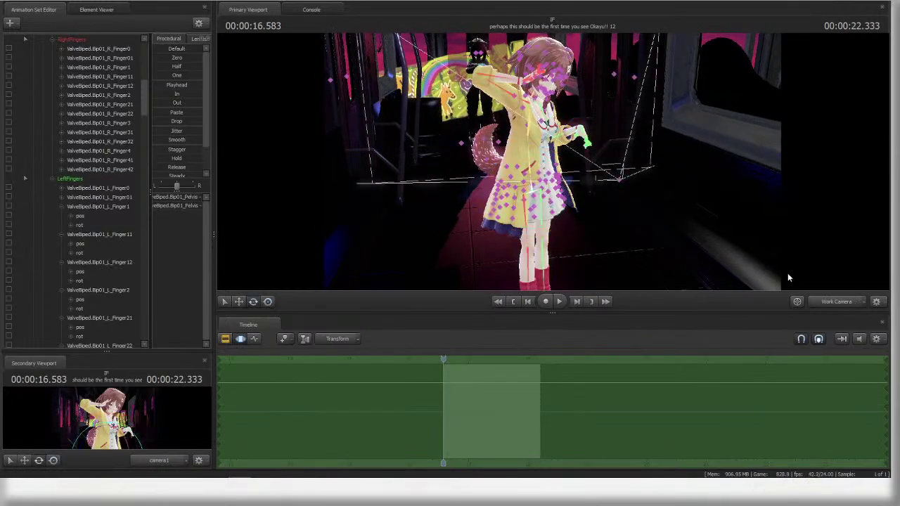
pyautogui.click(845, 303)
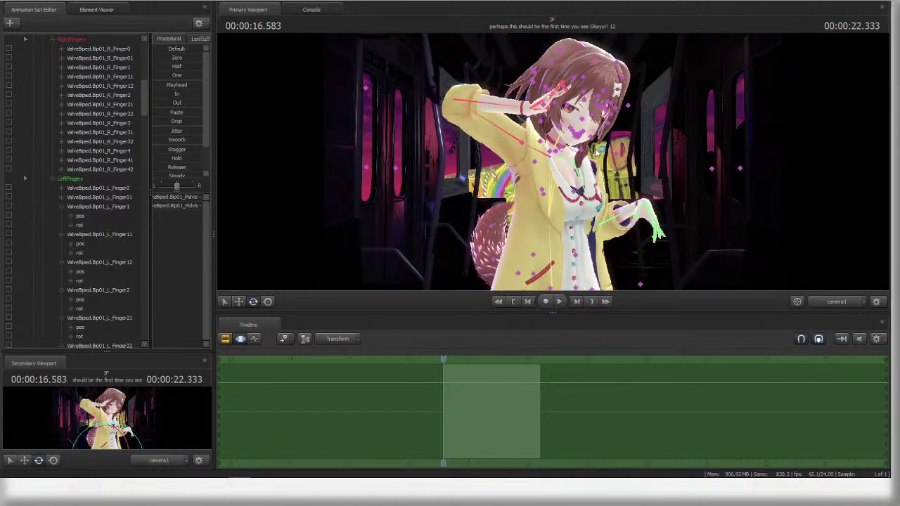
pyautogui.click(813, 301)
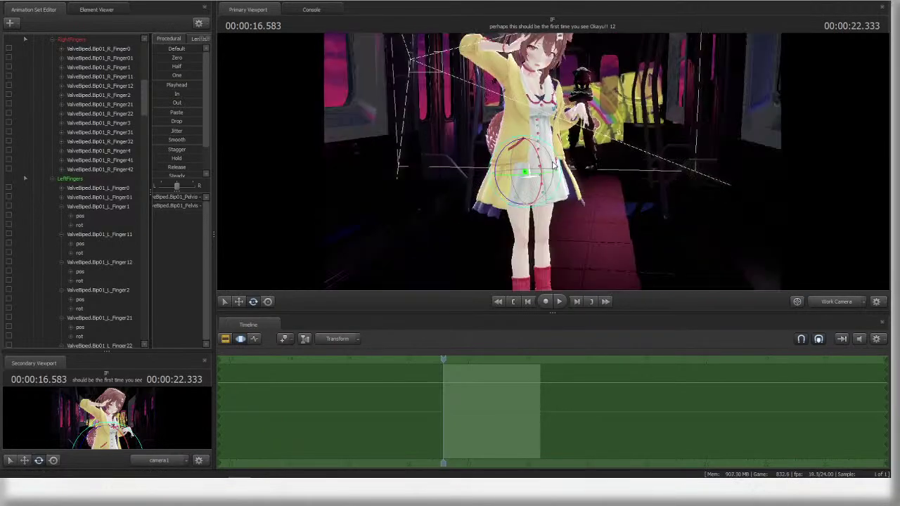
pyautogui.moveTo(538, 179)
pyautogui.mouseDown()
pyautogui.moveTo(516, 183)
pyautogui.moveTo(537, 184)
pyautogui.mouseUp()
pyautogui.click(846, 304)
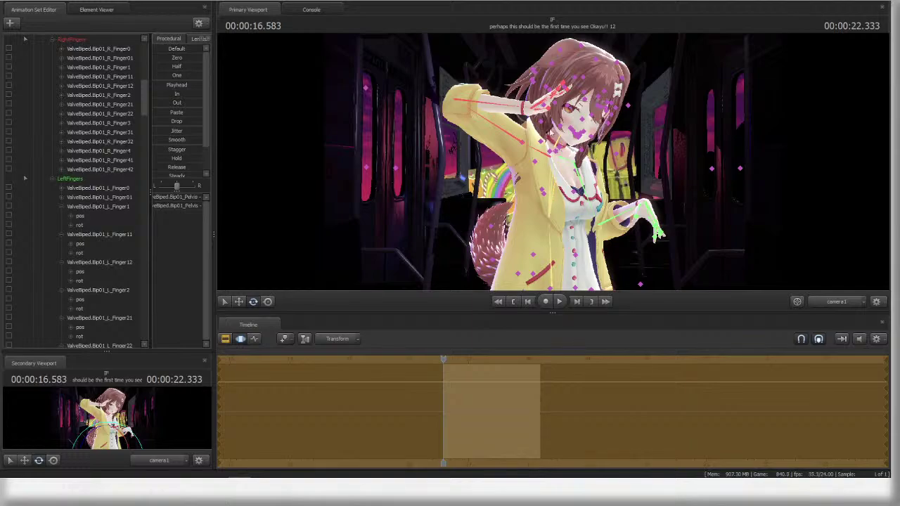
# - Turn the right hand in front of the face and rotate the right forearm
pyautogui.keyDown('ctrl'); pyautogui.click(532, 108); pyautogui.keyUp('ctrl')
pyautogui.press('r')
pyautogui.moveTo(535, 106); pyautogui.dragTo(517, 114)
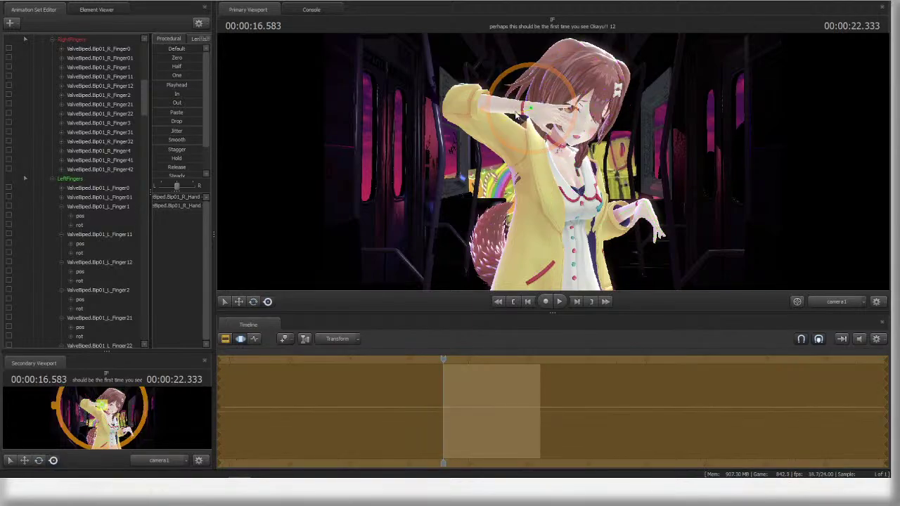
pyautogui.keyDown('ctrl'); pyautogui.click(462, 100); pyautogui.keyUp('ctrl')
pyautogui.press('e')
pyautogui.moveTo(443, 97); pyautogui.dragTo(438, 99)
# - Rotate the right upper arm downward so that the elbow sits below the shoulder
pyautogui.keyDown('ctrl'); pyautogui.click(509, 132); pyautogui.keyUp('ctrl')
pyautogui.press('r')
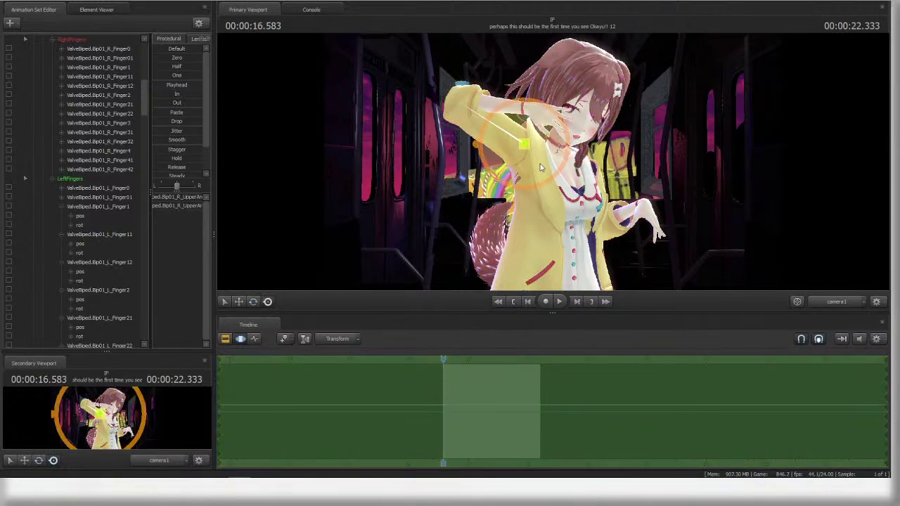
pyautogui.moveTo(508, 161); pyautogui.dragTo(501, 122)
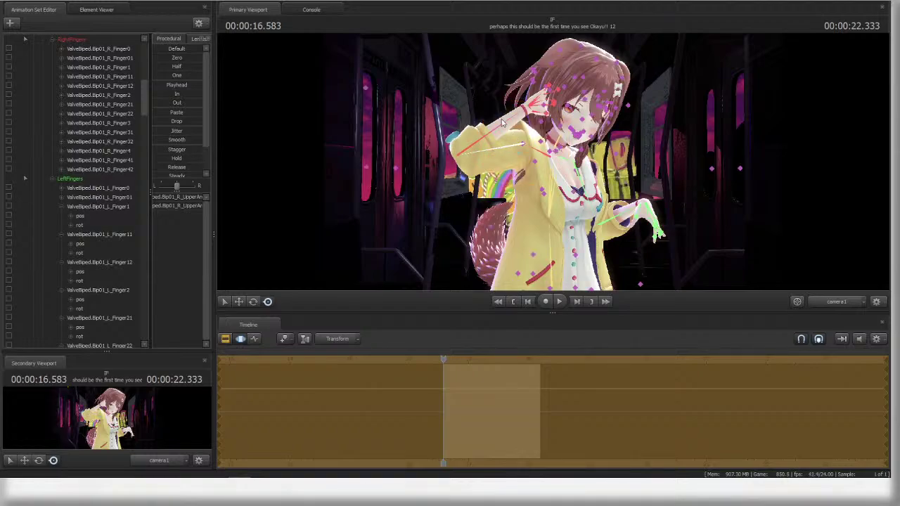
# - Rotate the right forearm upward and turn the right hand so its fingers point toward the face
pyautogui.keyDown('ctrl'); pyautogui.click(501, 122); pyautogui.keyUp('ctrl')
pyautogui.moveTo(458, 193); pyautogui.dragTo(471, 187)
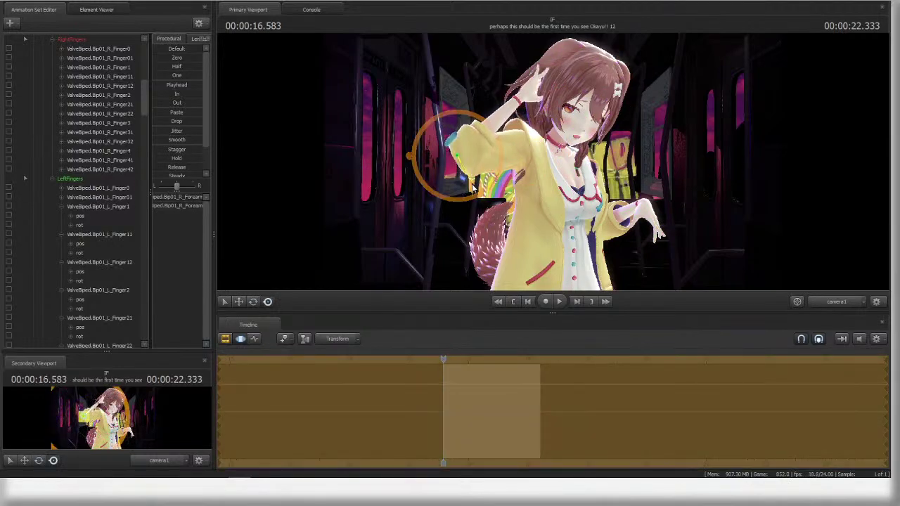
pyautogui.keyDown('ctrl'); pyautogui.click(523, 95); pyautogui.keyUp('ctrl')
pyautogui.moveTo(561, 107); pyautogui.dragTo(535, 120)
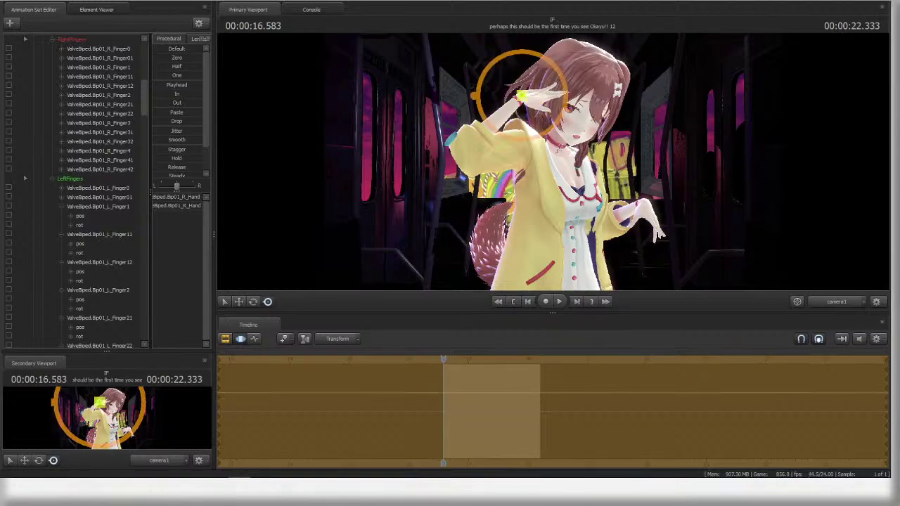
# - Refine the rotation of the raised right hand in a close-up from the Work Camera
pyautogui.click(834, 305)
pyautogui.keyDown('alt'); pyautogui.moveTo(799, 203); pyautogui.dragTo(518, 157); pyautogui.keyUp('alt')
pyautogui.keyDown('ctrl'); pyautogui.click(495, 128); pyautogui.keyUp('ctrl')
pyautogui.keyDown('alt'); pyautogui.moveTo(494, 128); pyautogui.dragTo(464, 106); pyautogui.keyUp('alt')
pyautogui.press('r')
pyautogui.moveTo(577, 185); pyautogui.dragTo(567, 230)
# - Adjust the right hand's finger bones, including the base of the index finger (R_Finger1), beside the face
pyautogui.keyDown('ctrl'); pyautogui.click(511, 150); pyautogui.keyUp('ctrl')
pyautogui.keyDown('alt'); pyautogui.moveTo(568, 179); pyautogui.dragTo(631, 134); pyautogui.keyUp('alt')
pyautogui.keyDown('ctrl'); pyautogui.click(521, 152); pyautogui.keyUp('ctrl')
pyautogui.keyDown('ctrl'); pyautogui.click(541, 155); pyautogui.keyUp('ctrl')
pyautogui.keyDown('ctrl'); pyautogui.click(559, 124); pyautogui.keyUp('ctrl')
pyautogui.keyDown('alt'); pyautogui.moveTo(555, 126); pyautogui.dragTo(567, 118); pyautogui.keyUp('alt')
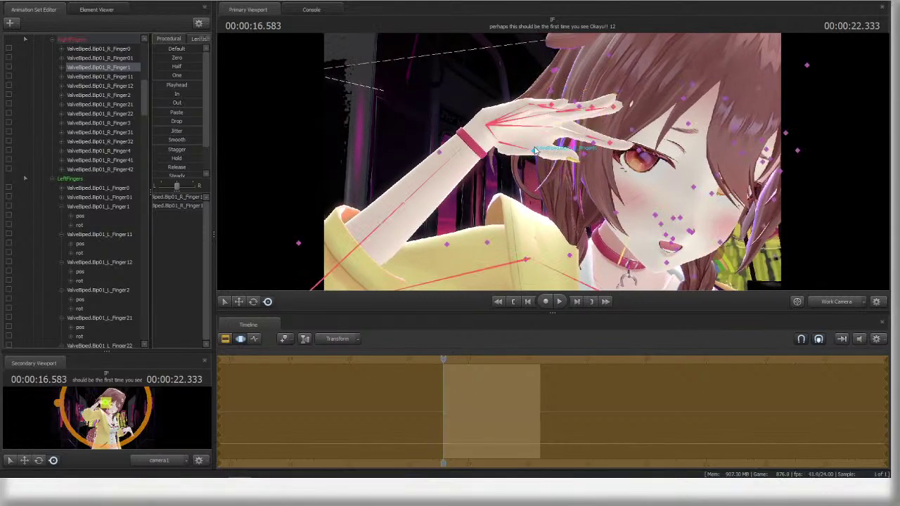
# - Rotate the outer joint of the right thumb (R_Finger01)
pyautogui.keyDown('ctrl'); pyautogui.click(536, 155); pyautogui.keyUp('ctrl')
pyautogui.keyDown('ctrl'); pyautogui.click(565, 156); pyautogui.keyUp('ctrl')
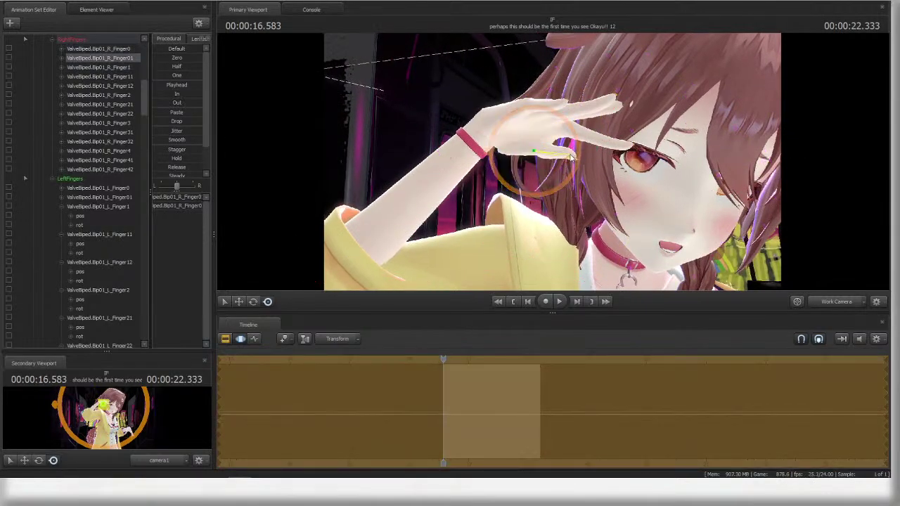
pyautogui.moveTo(571, 156); pyautogui.dragTo(552, 163)
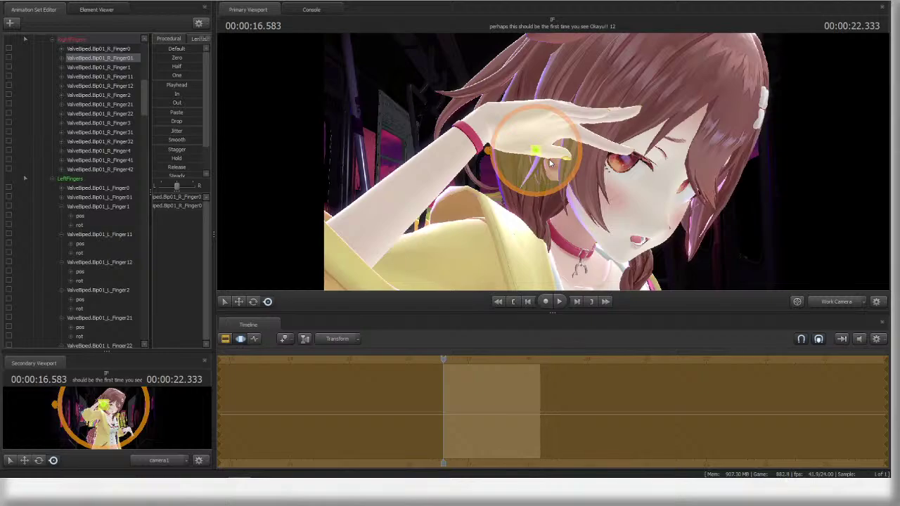
# - Move the base bone of the right thumb (R_Finger0) slightly within the palm
pyautogui.keyDown('ctrl'); pyautogui.click(549, 163); pyautogui.keyUp('ctrl')
pyautogui.moveTo(550, 163); pyautogui.dragTo(509, 151)
pyautogui.moveTo(540, 137); pyautogui.dragTo(492, 142, button='middle')
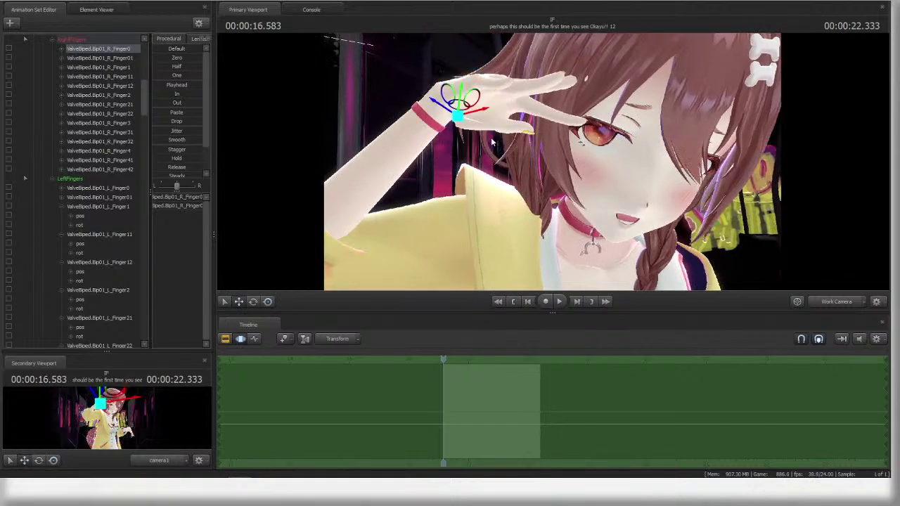
pyautogui.moveTo(460, 118); pyautogui.dragTo(463, 116)
# - Rotate the right thumb's base bone (R_Finger0) and its outer joint below the palm
pyautogui.keyDown('alt'); pyautogui.moveTo(583, 194); pyautogui.dragTo(434, 90); pyautogui.keyUp('alt')
pyautogui.press('r')
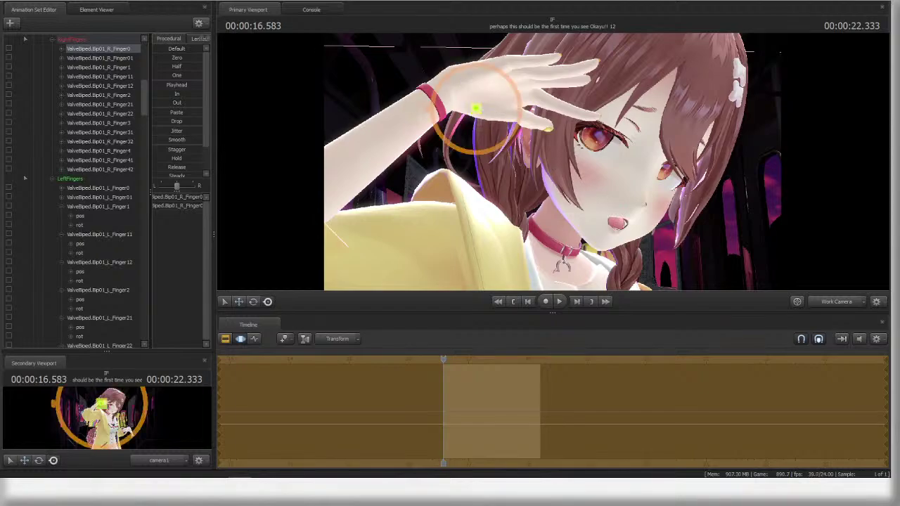
pyautogui.moveTo(553, 166); pyautogui.dragTo(583, 163)
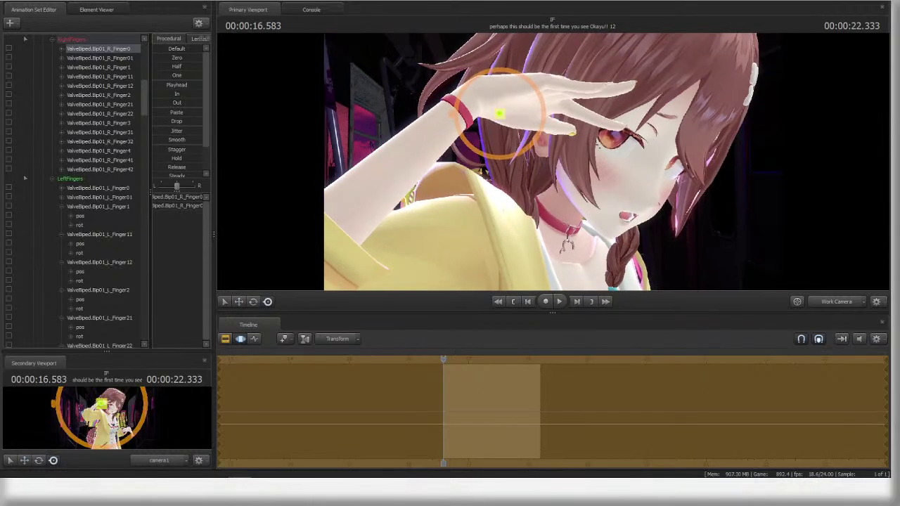
pyautogui.keyDown('ctrl'); pyautogui.click(548, 125); pyautogui.keyUp('ctrl')
pyautogui.moveTo(585, 115)
pyautogui.mouseDown()
pyautogui.moveTo(577, 104)
pyautogui.moveTo(584, 131)
pyautogui.mouseUp()
# - Undo the last finger change and readjust the base of the right thumb (R_Finger0) from several angles
pyautogui.keyDown('alt'); pyautogui.moveTo(575, 127); pyautogui.dragTo(516, 148); pyautogui.keyUp('alt')
pyautogui.keyDown('ctrl'); pyautogui.click(563, 105); pyautogui.keyUp('ctrl')
pyautogui.keyDown('ctrl'); pyautogui.click(522, 123); pyautogui.keyUp('ctrl')
pyautogui.press('w')
pyautogui.hotkey('ctrl', 'z')
pyautogui.press('r')
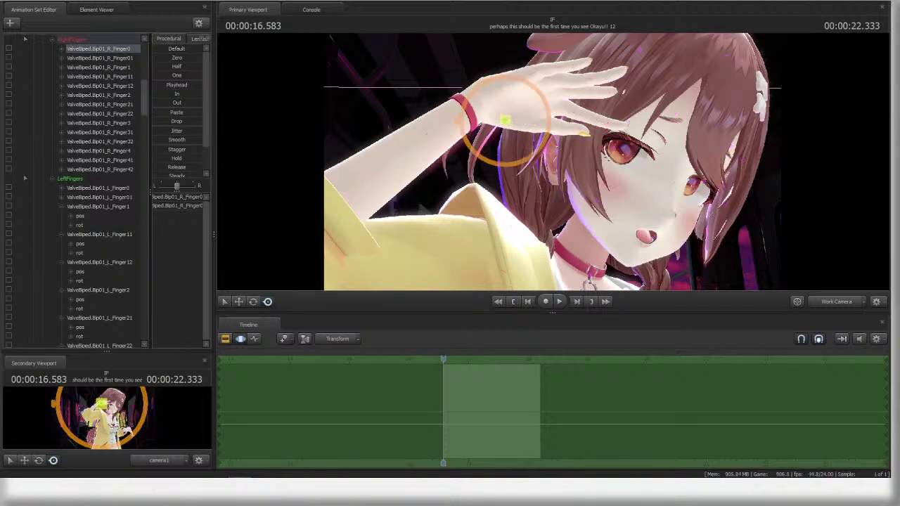
pyautogui.keyDown('alt'); pyautogui.moveTo(627, 180); pyautogui.dragTo(582, 168); pyautogui.keyUp('alt')
pyautogui.press('s')
pyautogui.press('w')
pyautogui.press('w')
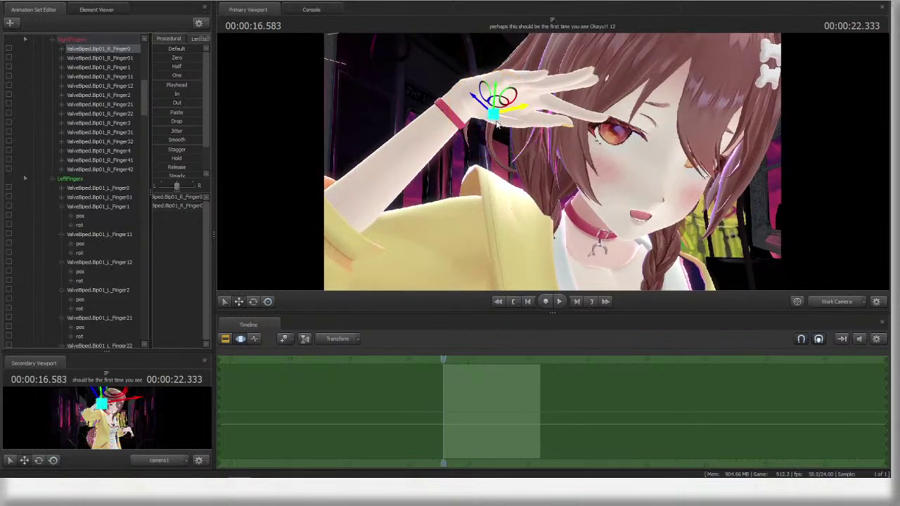
pyautogui.moveTo(511, 115)
pyautogui.keyDown('alt'); pyautogui.mouseDown()
pyautogui.moveTo(520, 130)
pyautogui.moveTo(511, 120)
pyautogui.moveTo(488, 122)
pyautogui.moveTo(506, 115)
pyautogui.mouseUp(); pyautogui.keyUp('alt')
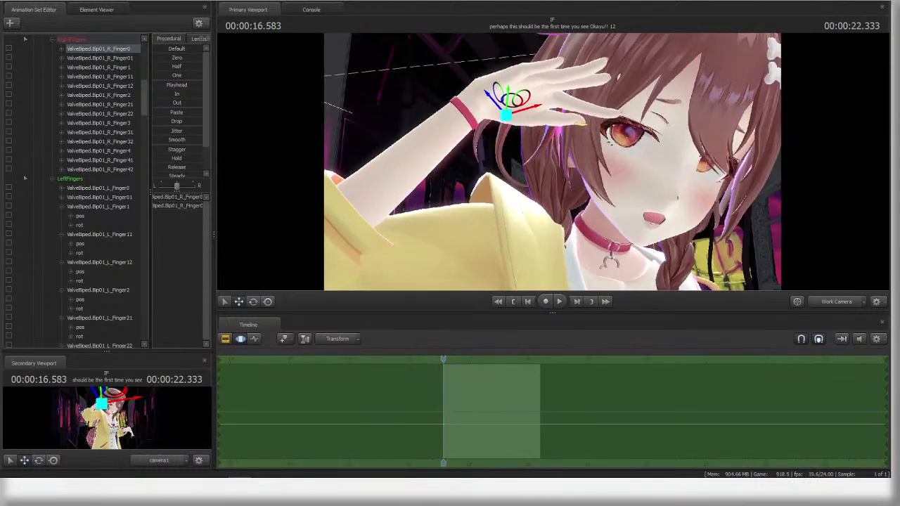
# - Rotate the right thumb's outer joint (R_Finger01) again to match the adjusted thumb base
pyautogui.keyDown('alt'); pyautogui.moveTo(569, 154); pyautogui.dragTo(594, 119); pyautogui.keyUp('alt')
pyautogui.keyDown('ctrl'); pyautogui.click(550, 120); pyautogui.keyUp('ctrl')
pyautogui.press('r')
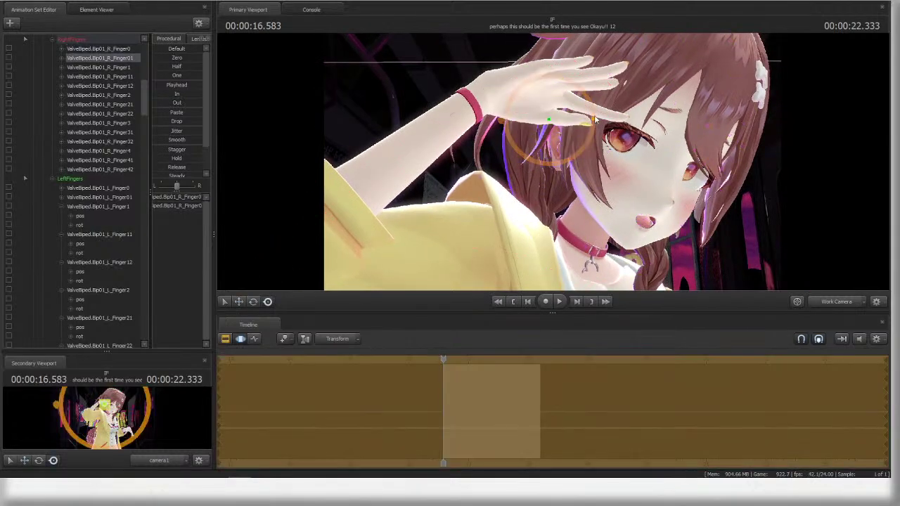
# - Rotate the right index finger from its base bone (R_Finger1) beside the eye
pyautogui.keyDown('alt'); pyautogui.moveTo(603, 198); pyautogui.dragTo(564, 163); pyautogui.keyUp('alt')
pyautogui.keyDown('ctrl'); pyautogui.click(536, 116); pyautogui.keyUp('ctrl')
pyautogui.click(601, 105)
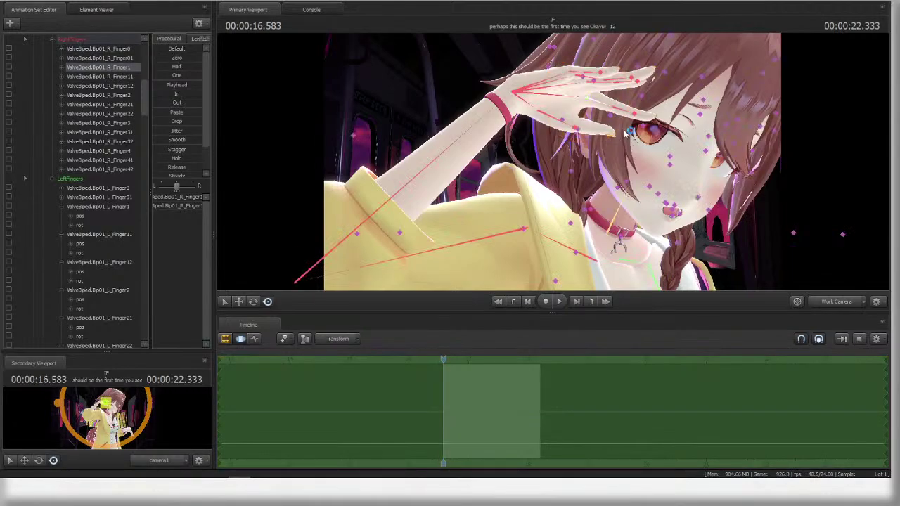
pyautogui.keyDown('alt'); pyautogui.moveTo(676, 159); pyautogui.dragTo(626, 130, button='middle'); pyautogui.keyUp('alt')
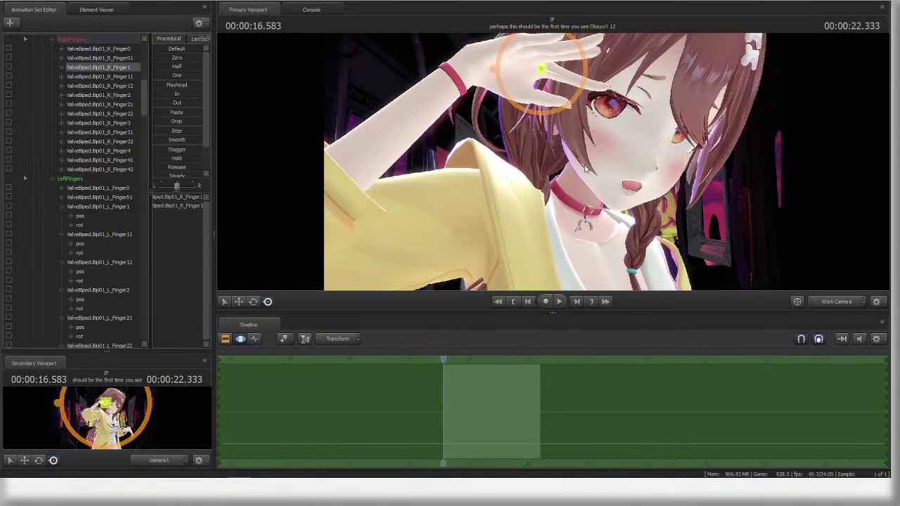
pyautogui.keyDown('alt'); pyautogui.moveTo(589, 104); pyautogui.dragTo(546, 160); pyautogui.keyUp('alt')
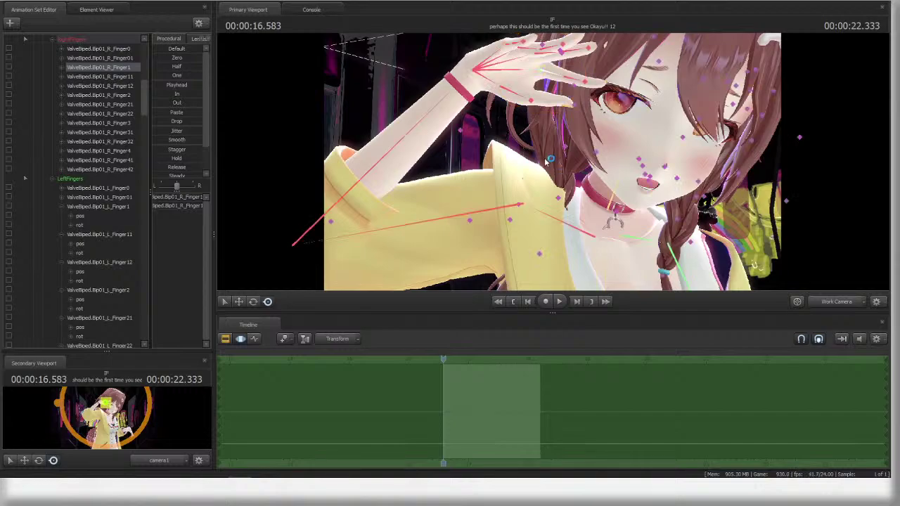
pyautogui.press('ctrl')
pyautogui.moveTo(585, 80); pyautogui.dragTo(593, 54)
# - Curl the right middle and ring fingers downward from their base bones (R_Finger2 and R_Finger3)
pyautogui.keyDown('ctrl'); pyautogui.click(519, 110); pyautogui.keyUp('ctrl')
pyautogui.click(541, 117)
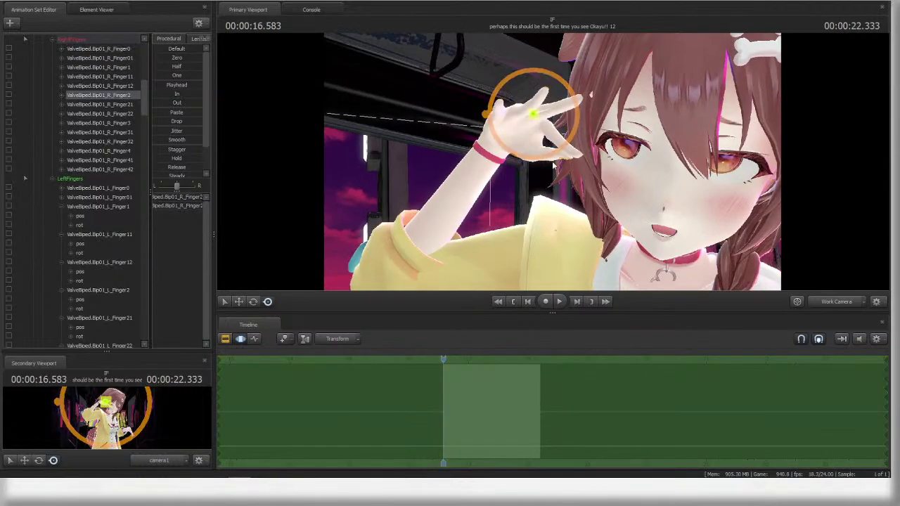
pyautogui.moveTo(565, 121); pyautogui.dragTo(530, 137)
pyautogui.keyDown('ctrl'); pyautogui.click(532, 111); pyautogui.keyUp('ctrl')
pyautogui.keyDown('ctrl'); pyautogui.click(517, 111); pyautogui.keyUp('ctrl')
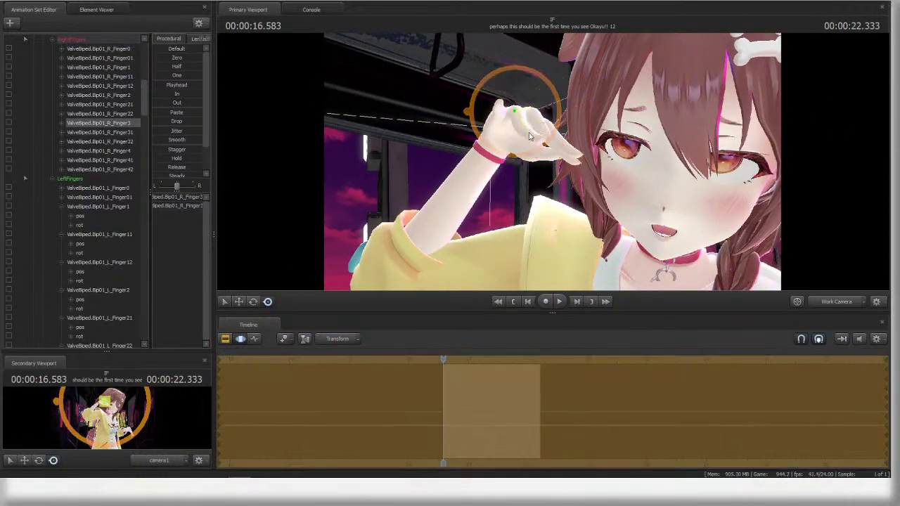
# - Reset only the rotation of the right ring finger's outer joints (R_Finger31 and R_Finger32) to Default
pyautogui.press('super+space')
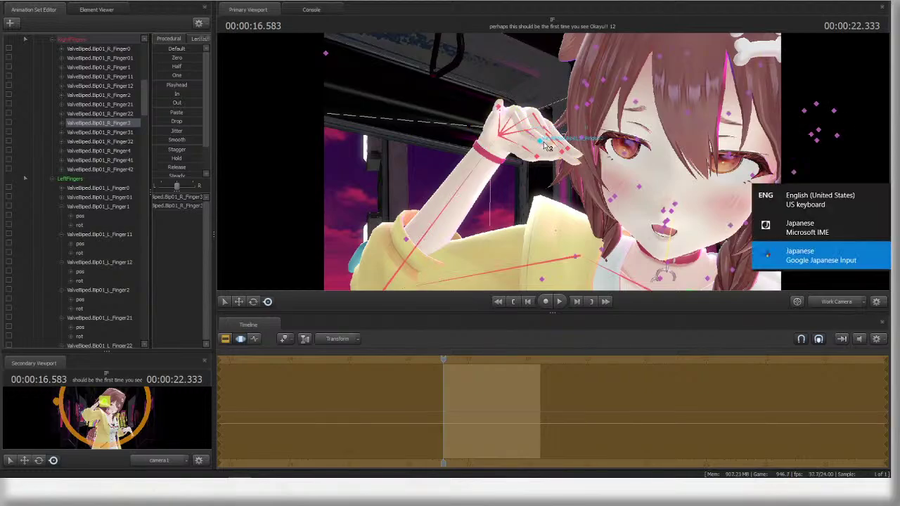
pyautogui.keyDown('ctrl'); pyautogui.click(544, 143); pyautogui.keyUp('ctrl')
pyautogui.keyDown('ctrl'); pyautogui.keyDown('shift'); pyautogui.click(529, 132); pyautogui.keyUp('shift'); pyautogui.keyUp('ctrl')
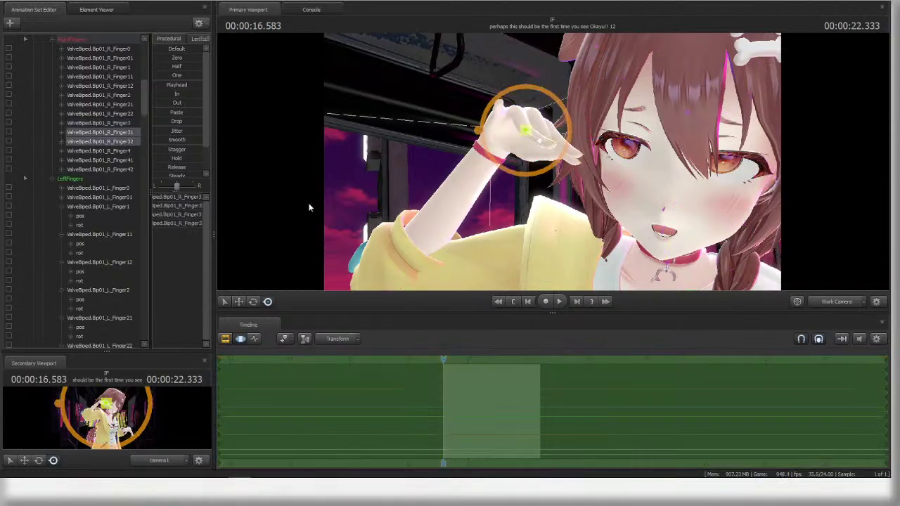
pyautogui.click(61, 141)
pyautogui.click(61, 132)
pyautogui.click(83, 151)
pyautogui.keyDown('ctrl'); pyautogui.click(91, 178); pyautogui.keyUp('ctrl')
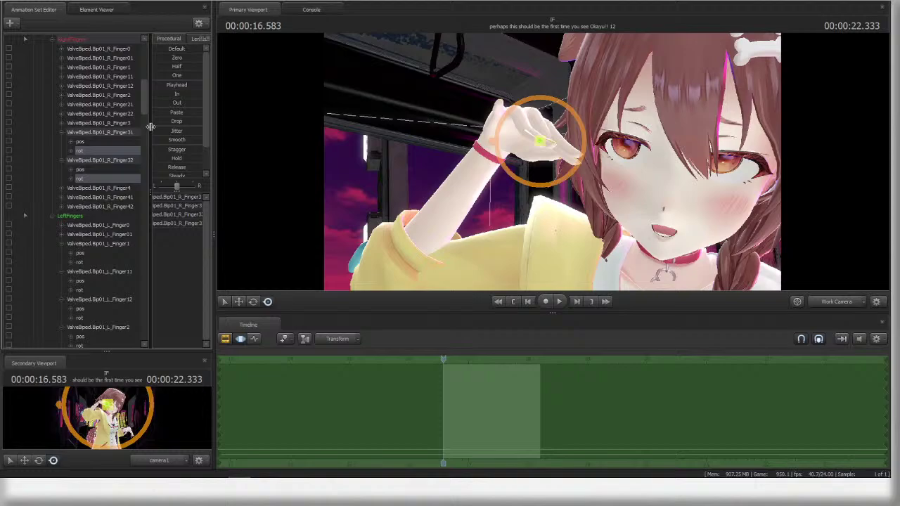
pyautogui.click(173, 51)
# - Rotate the base bone of the right ring finger (R_Finger3) to reposition the straightened finger
pyautogui.keyDown('ctrl'); pyautogui.click(527, 126); pyautogui.keyUp('ctrl')
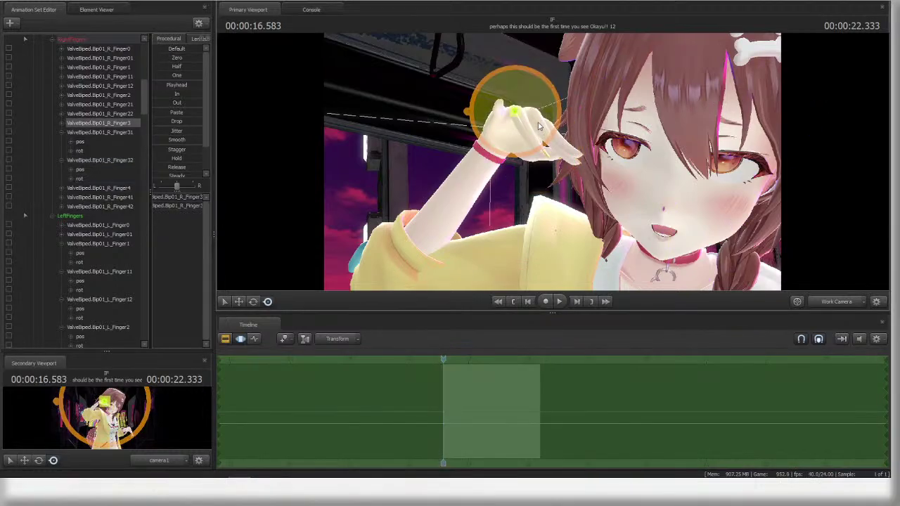
pyautogui.moveTo(538, 125); pyautogui.dragTo(534, 169)
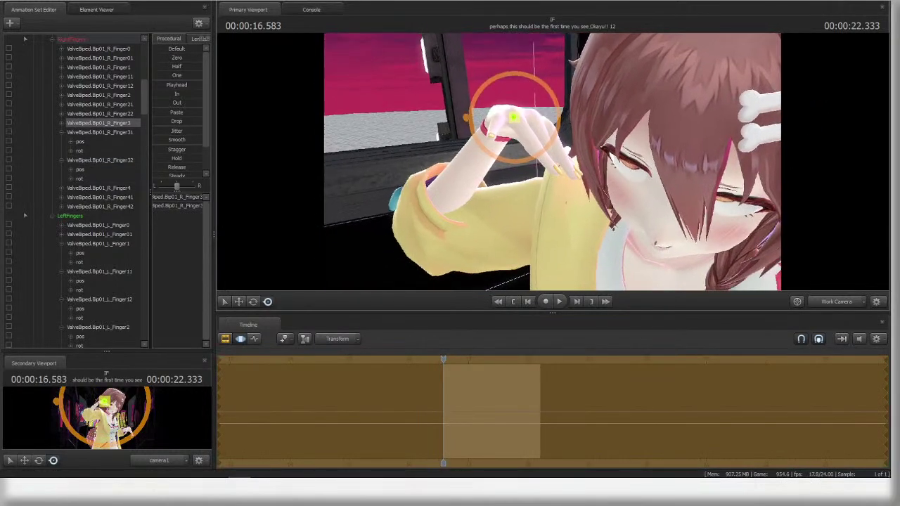
# - Rotate the base bones of the right middle and little fingers (R_Finger2 and R_Finger4), checking the hand through camera1
pyautogui.click(532, 127)
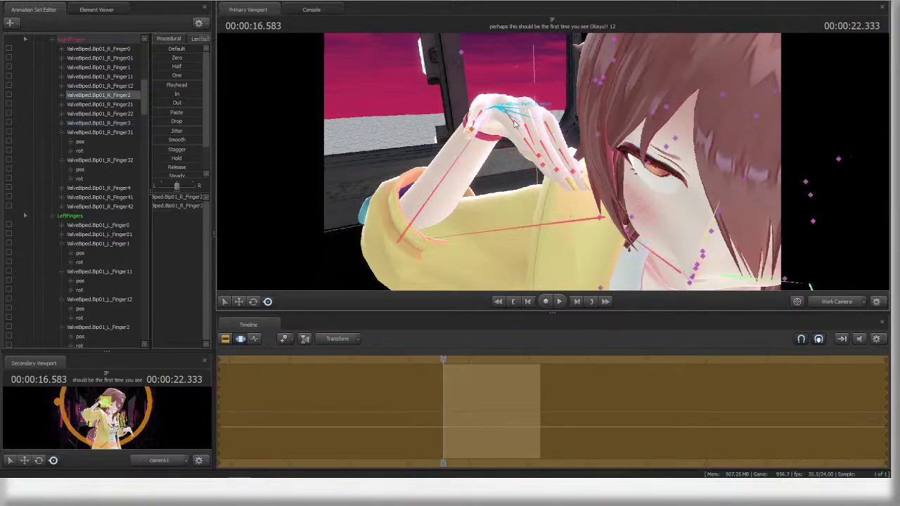
pyautogui.keyDown('ctrl'); pyautogui.click(515, 124); pyautogui.keyUp('ctrl')
pyautogui.moveTo(509, 113); pyautogui.dragTo(460, 207)
pyautogui.keyDown('ctrl'); pyautogui.click(483, 116); pyautogui.keyUp('ctrl')
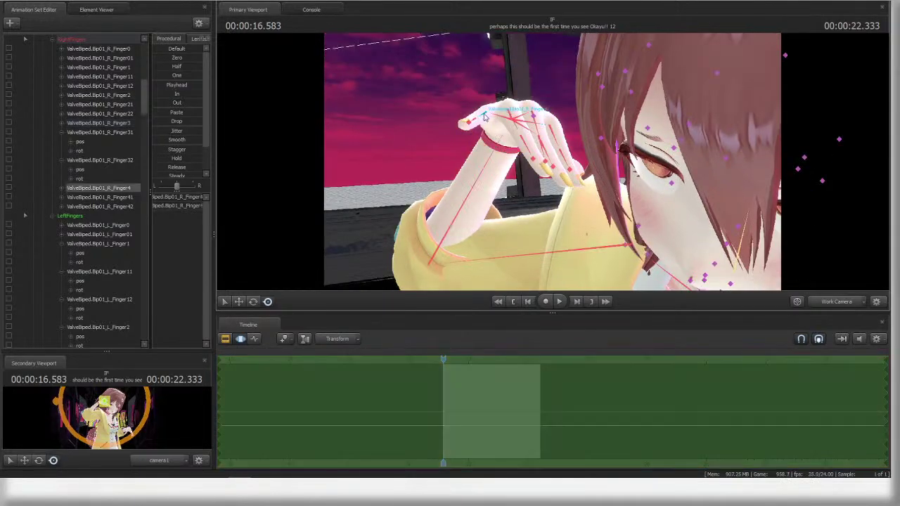
pyautogui.keyDown('alt'); pyautogui.moveTo(485, 118); pyautogui.dragTo(552, 167); pyautogui.keyUp('alt')
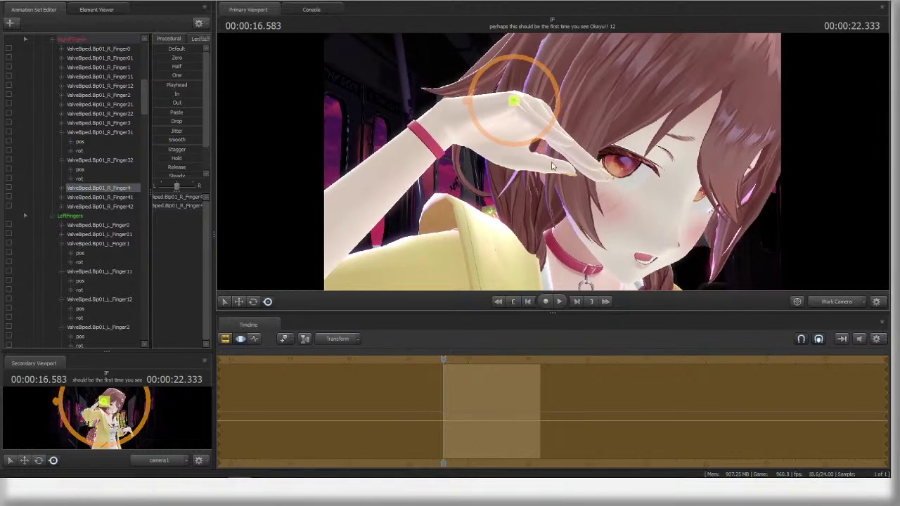
pyautogui.click(849, 303)
pyautogui.keyDown('ctrl'); pyautogui.click(847, 302); pyautogui.keyUp('ctrl')
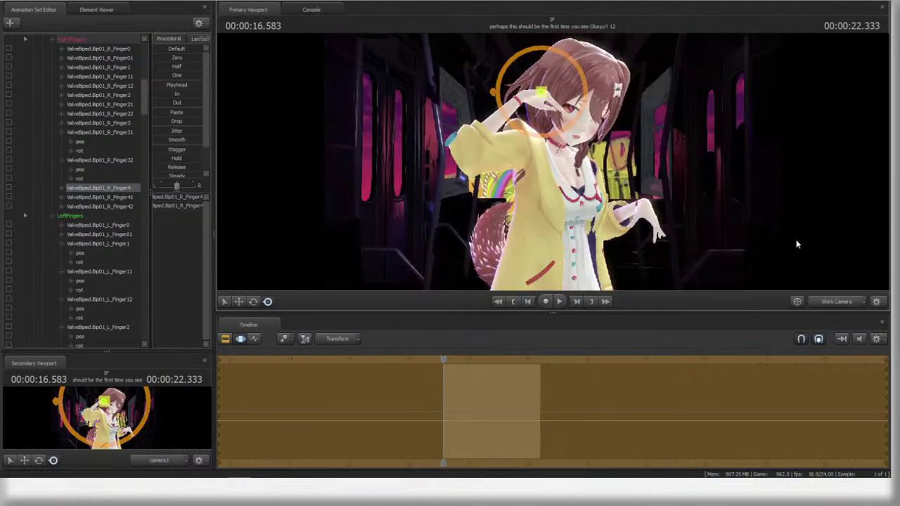
# - Raise the right elbow by rotating the upper arm, and rotate the forearm and hand so the fingers rest against the forehead
pyautogui.click(688, 152)
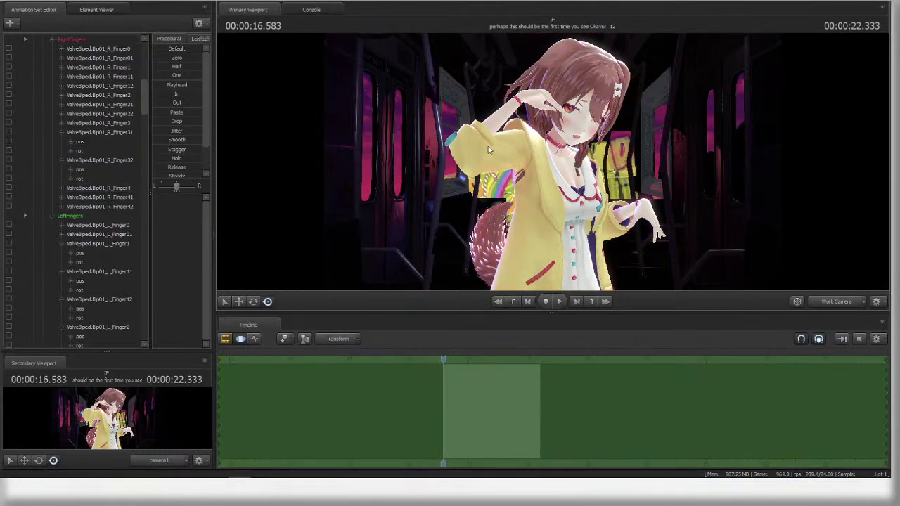
pyautogui.click(506, 152)
pyautogui.moveTo(565, 152); pyautogui.dragTo(558, 188)
pyautogui.keyDown('ctrl'); pyautogui.click(509, 114); pyautogui.keyUp('ctrl')
pyautogui.moveTo(504, 112)
pyautogui.mouseDown()
pyautogui.moveTo(499, 96)
pyautogui.moveTo(503, 108)
pyautogui.mouseUp()
pyautogui.keyDown('ctrl'); pyautogui.click(552, 100); pyautogui.keyUp('ctrl')
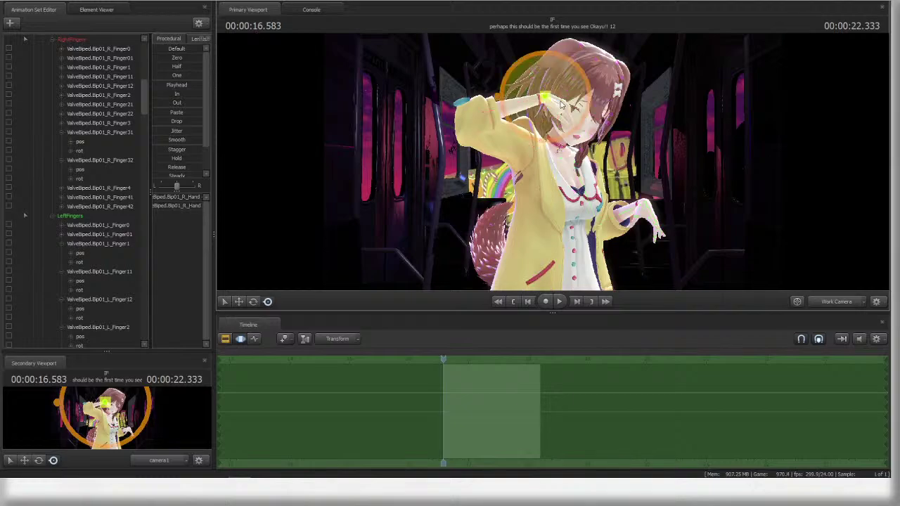
pyautogui.keyDown('ctrl'); pyautogui.click(506, 107); pyautogui.keyUp('ctrl')
pyautogui.moveTo(507, 109); pyautogui.dragTo(505, 91)
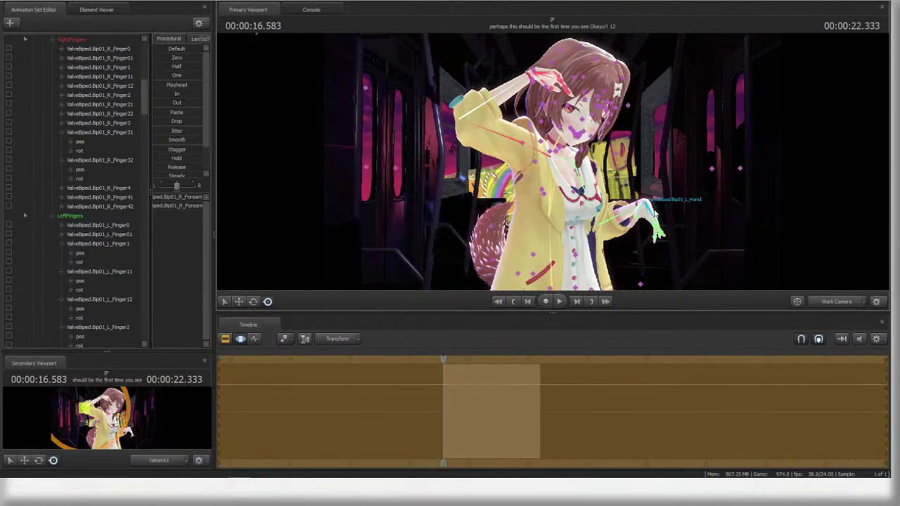
# - Rotate the lowered left hand at the wrist (L_Hand) to adjust how it hangs in front of the body
pyautogui.keyDown('ctrl'); pyautogui.click(645, 203); pyautogui.keyUp('ctrl')
pyautogui.moveTo(670, 210); pyautogui.dragTo(651, 184)
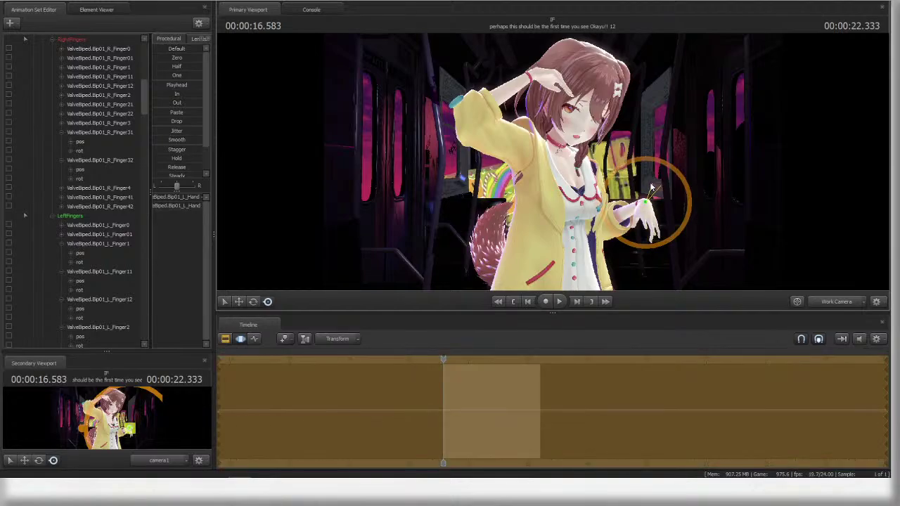
pyautogui.keyDown('ctrl'); pyautogui.click(656, 234); pyautogui.keyUp('ctrl')
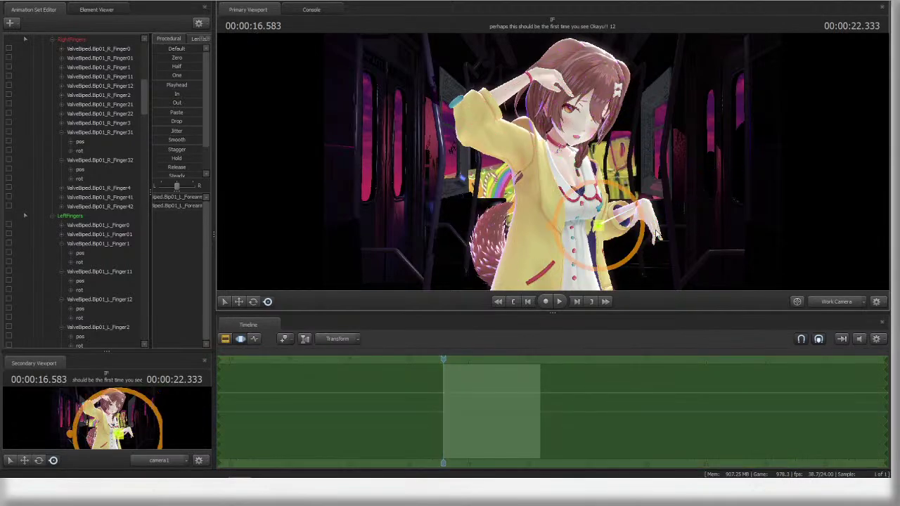
pyautogui.keyDown('ctrl'); pyautogui.click(637, 208); pyautogui.keyUp('ctrl')
pyautogui.keyDown('ctrl'); pyautogui.click(642, 256); pyautogui.keyUp('ctrl')
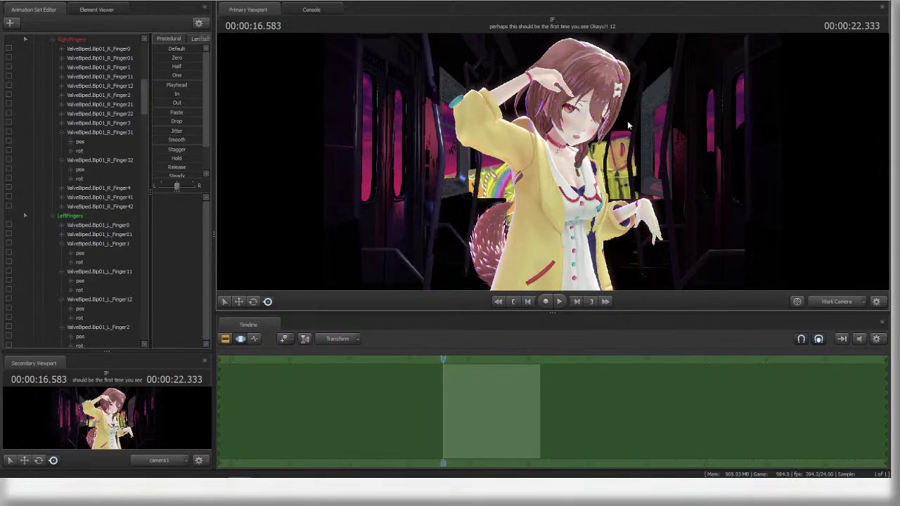
# - Rotate the fringe bones FrontHair1_1 and FrontHair1_2 to reshape the front hair over the face
pyautogui.keyDown('ctrl'); pyautogui.click(598, 97); pyautogui.keyUp('ctrl')
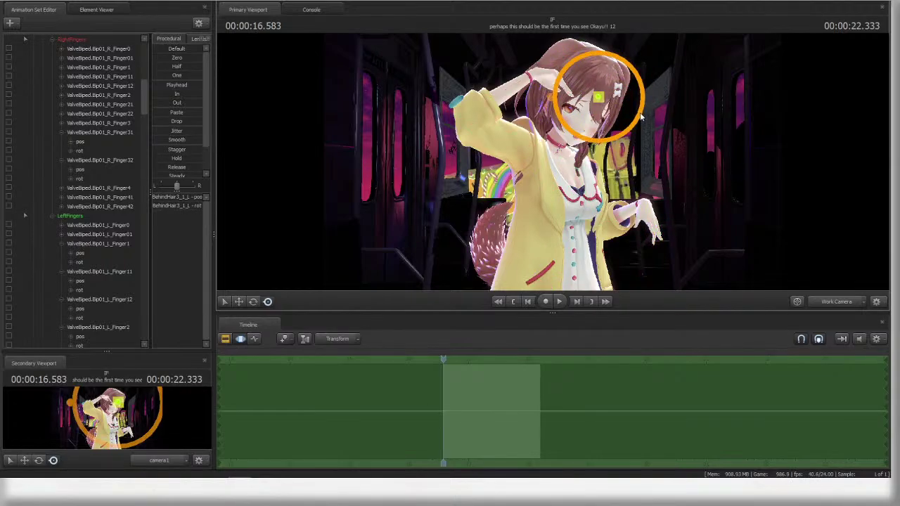
pyautogui.press('ctrl')
pyautogui.keyDown('ctrl'); pyautogui.click(597, 104); pyautogui.keyUp('ctrl')
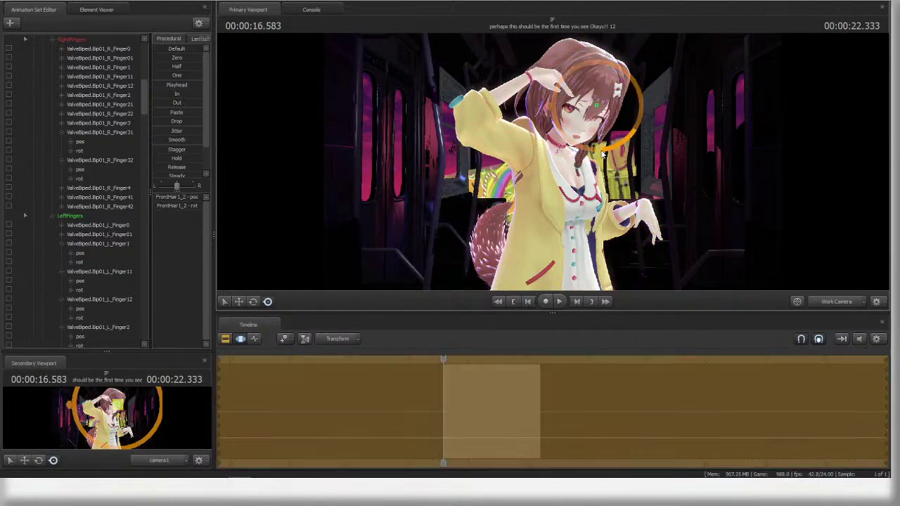
pyautogui.press('ctrl')
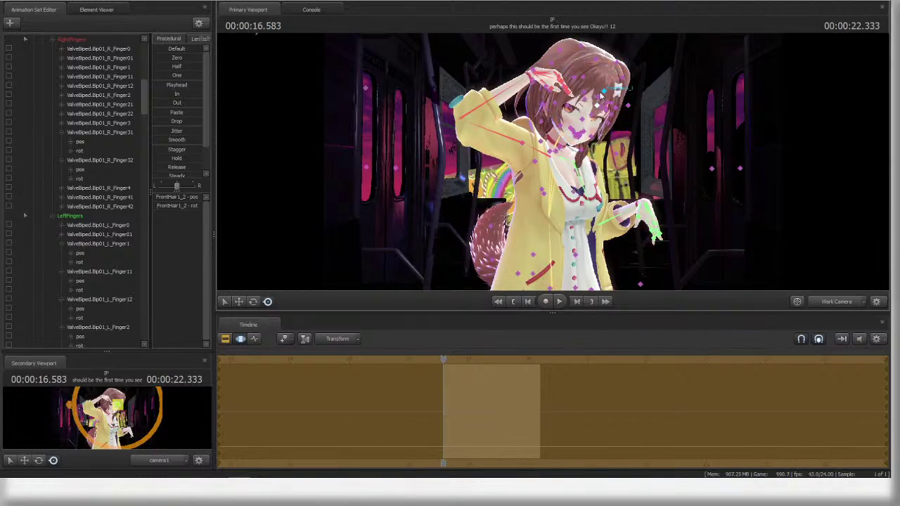
pyautogui.keyDown('ctrl'); pyautogui.click(604, 91); pyautogui.keyUp('ctrl')
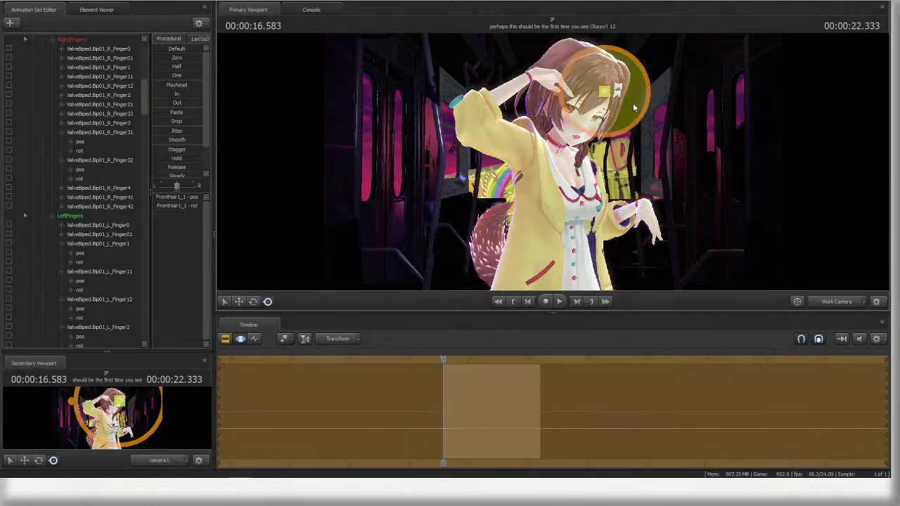
pyautogui.press('ctrl')
pyautogui.keyDown('ctrl'); pyautogui.click(594, 104); pyautogui.keyUp('ctrl')
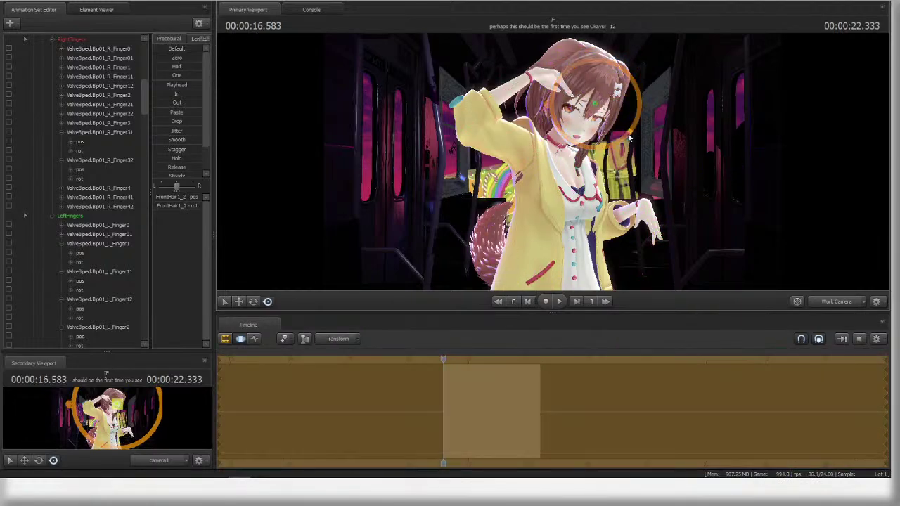
pyautogui.press('ctrl')
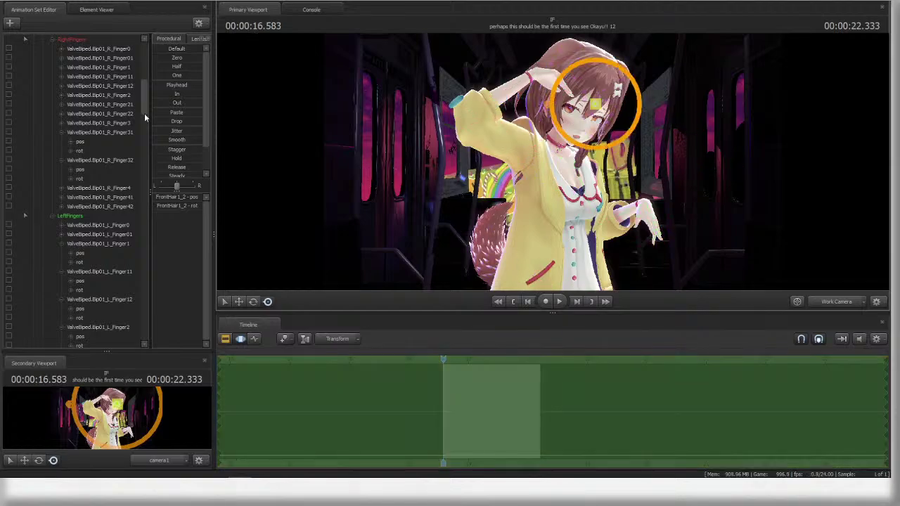
# - Collapse the Arms and Fingers groups of inugami_korone_ragdoll1 and select its Unknown group to load all the facial sliders
pyautogui.scroll(11, 100, 174)
pyautogui.click(44, 187)
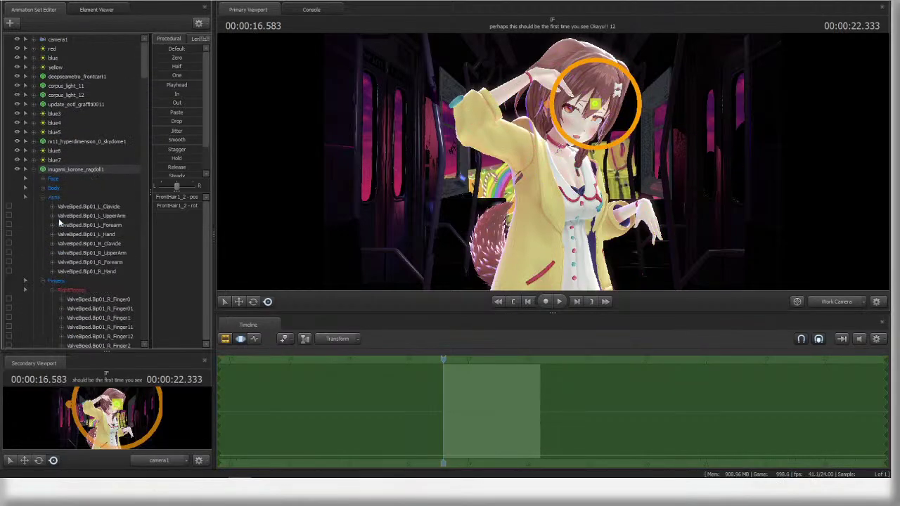
pyautogui.click(43, 198)
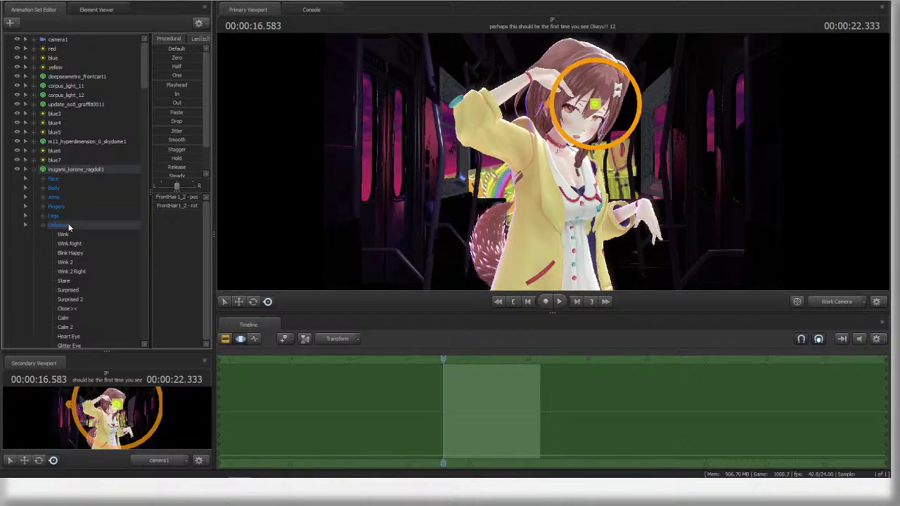
pyautogui.click(68, 224)
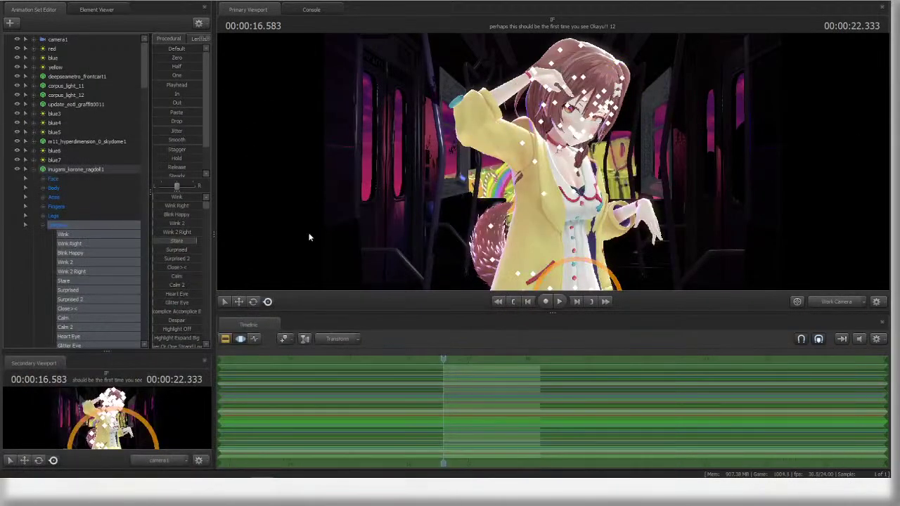
pyautogui.press('ctrl')
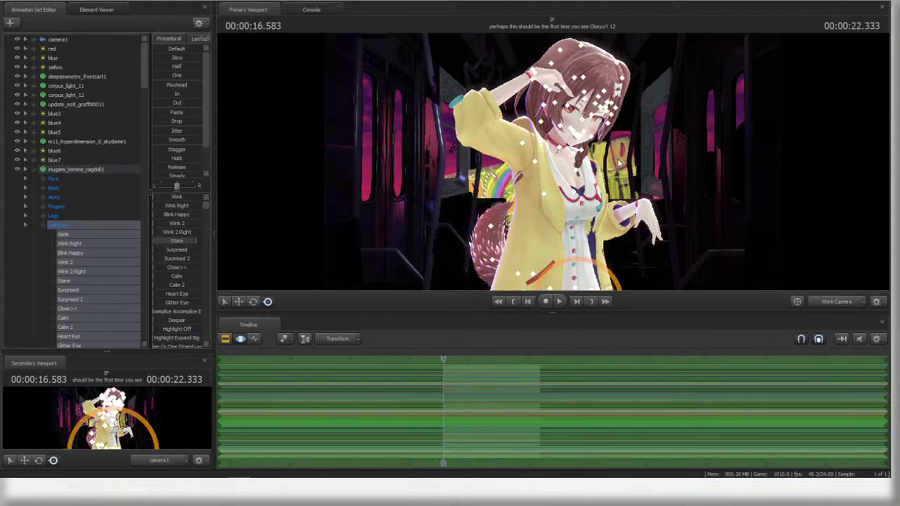
# - Reshape the eyebrows in a close-up of the face by zeroing Sadness and raising the Anger and Sadness 2 sliders
pyautogui.click(838, 302)
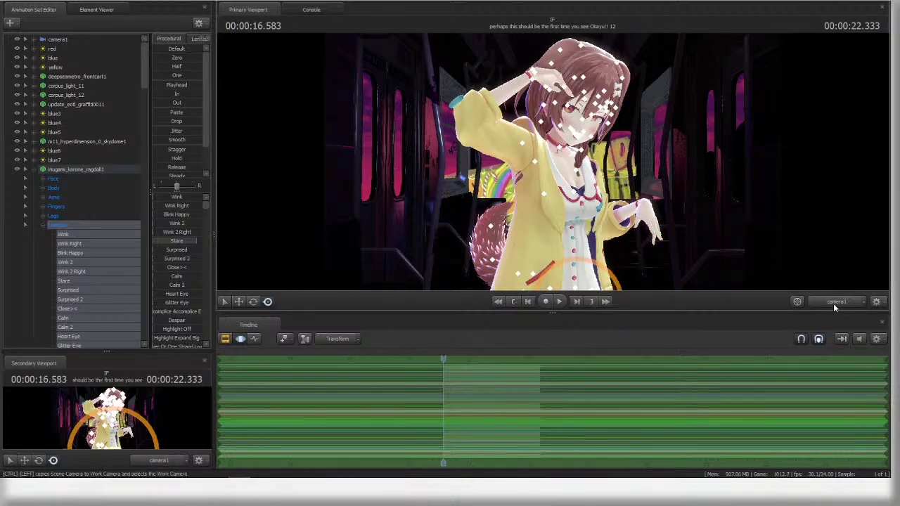
pyautogui.click(833, 303)
pyautogui.moveTo(794, 246); pyautogui.dragTo(815, 243)
pyautogui.moveTo(546, 168)
pyautogui.mouseDown()
pyautogui.moveTo(538, 166)
pyautogui.moveTo(546, 168)
pyautogui.mouseUp()
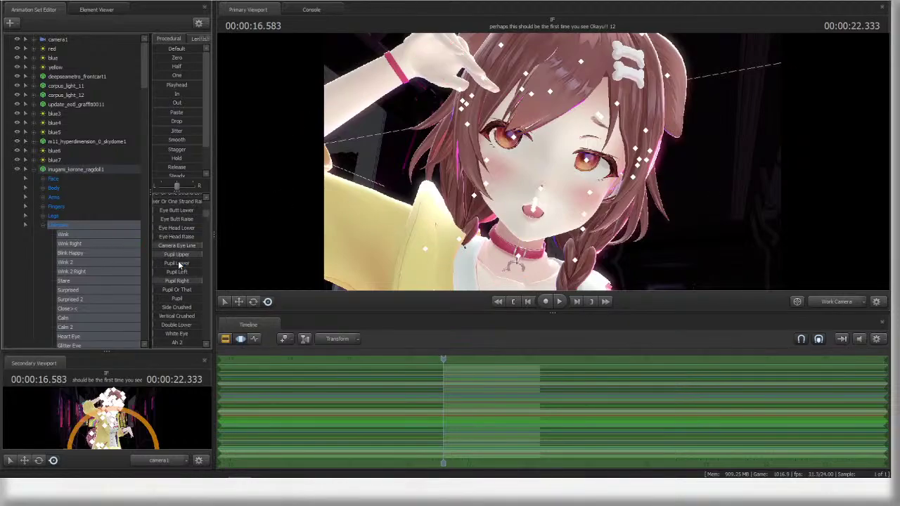
pyautogui.scroll(-10, 179, 262)
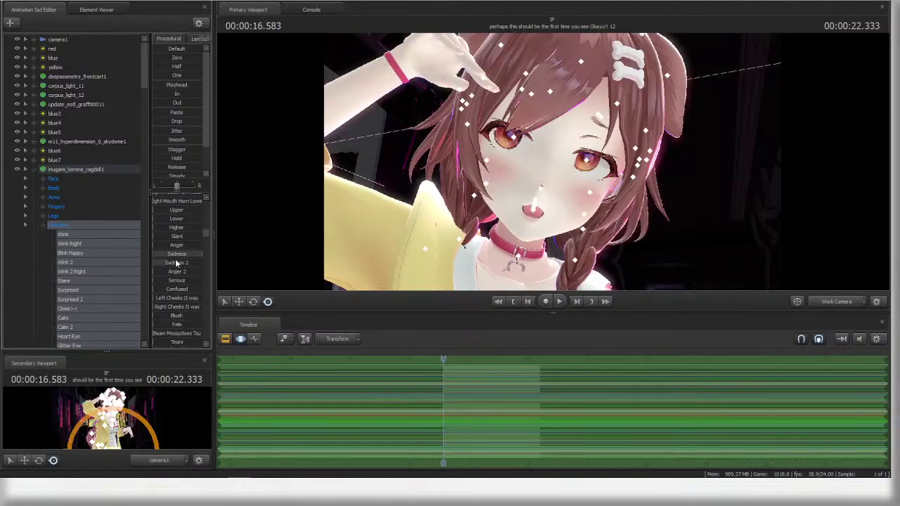
pyautogui.scroll(-3, 184, 264)
pyautogui.scroll(-9, 187, 229)
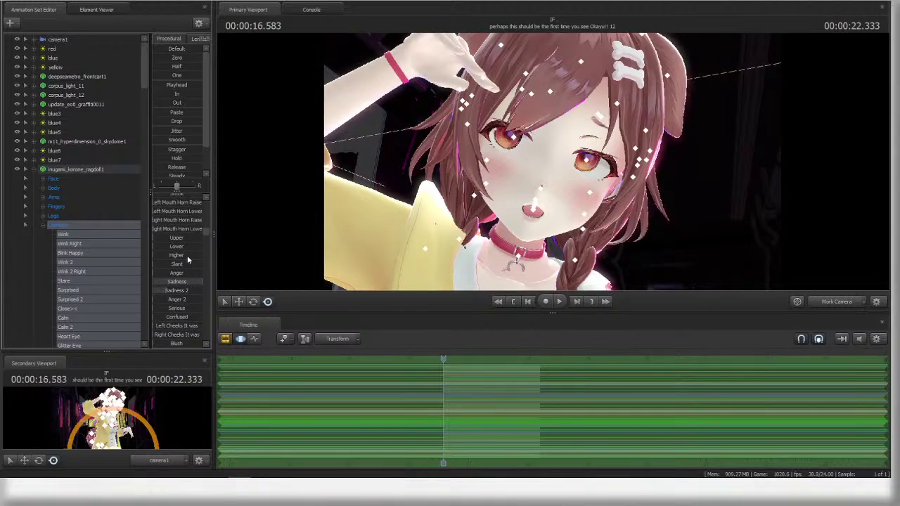
pyautogui.scroll(20, 180, 265)
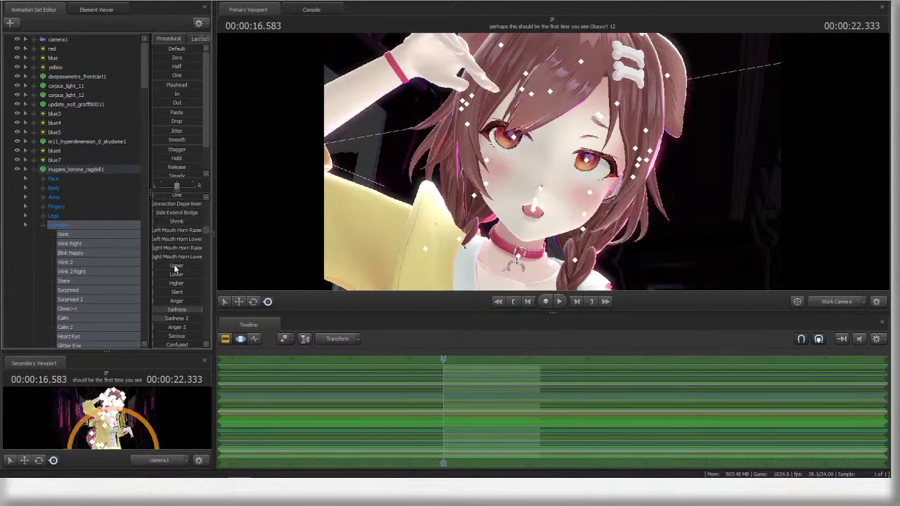
pyautogui.click(175, 268)
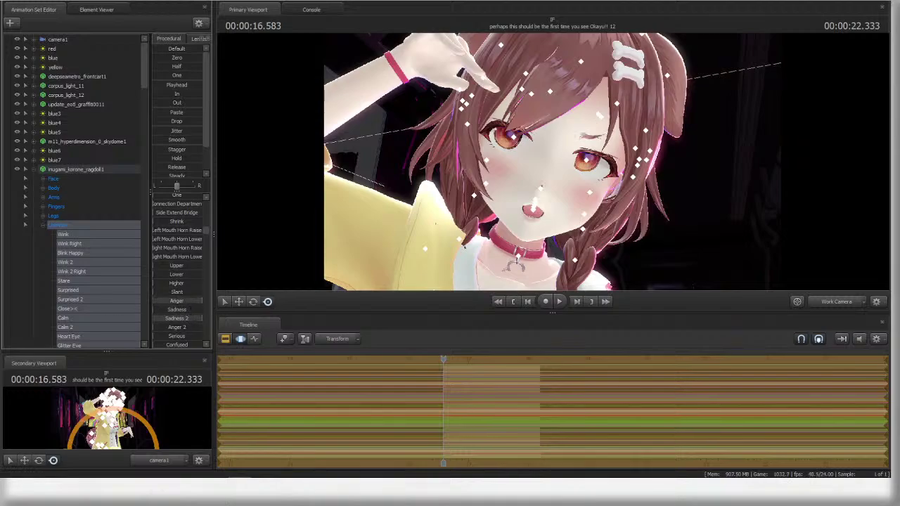
pyautogui.moveTo(179, 317); pyautogui.dragTo(195, 317)
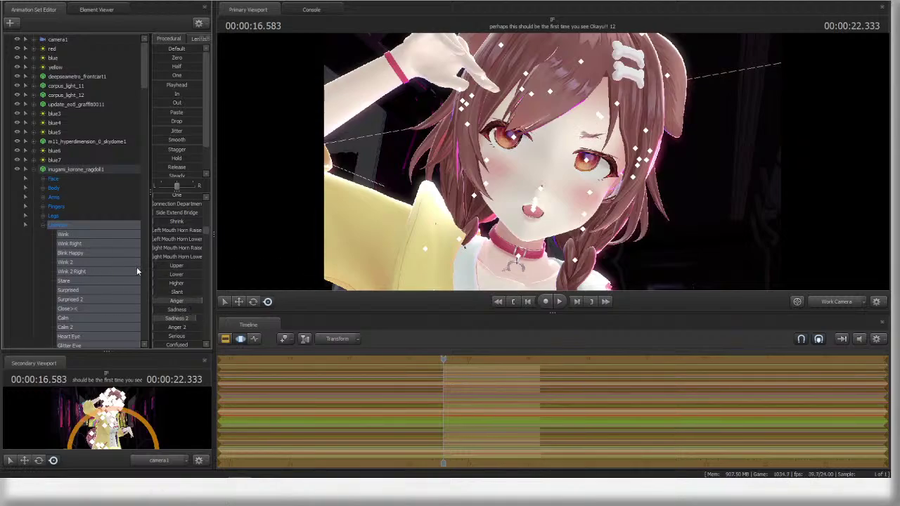
# - Narrow the eyes slightly with the Blink Happy slider and check the expression through camera1
pyautogui.scroll(-10, 177, 260)
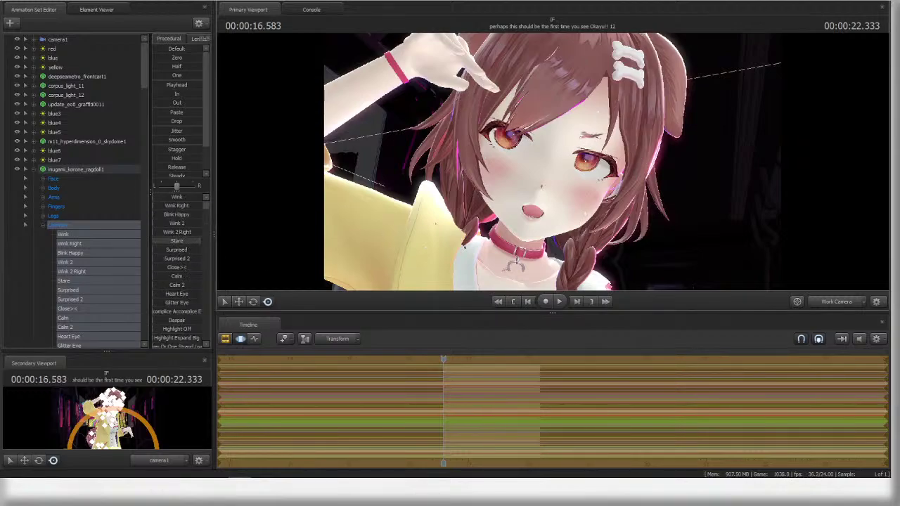
pyautogui.press('s')
pyautogui.moveTo(553, 166); pyautogui.dragTo(553, 166)
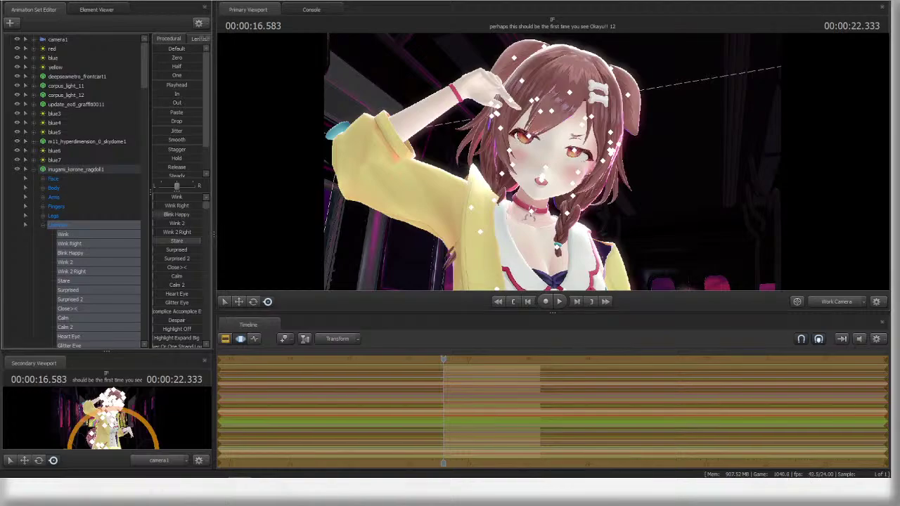
pyautogui.click(842, 303)
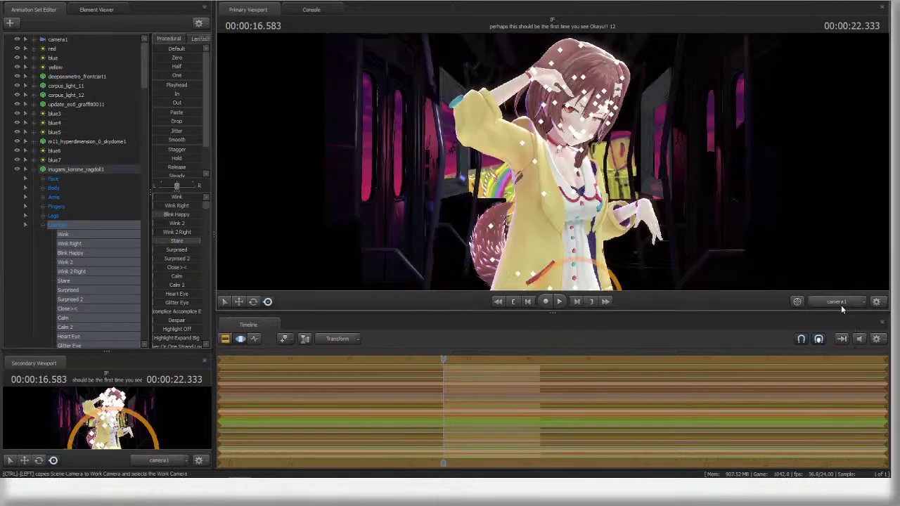
# - Rotate the ValveBiped.Bip01_Spine2 and Spine bones slightly to adjust the torso's lean
pyautogui.click(614, 219)
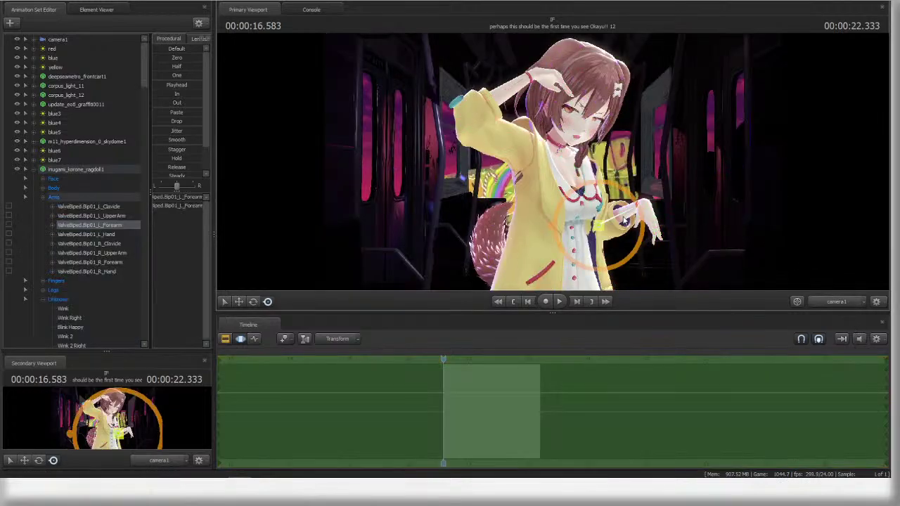
pyautogui.press('ctrl')
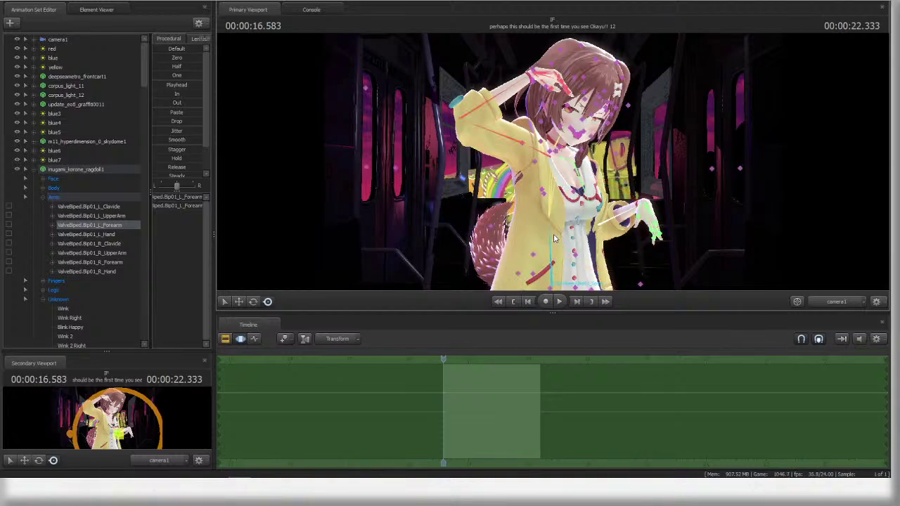
pyautogui.click(549, 214)
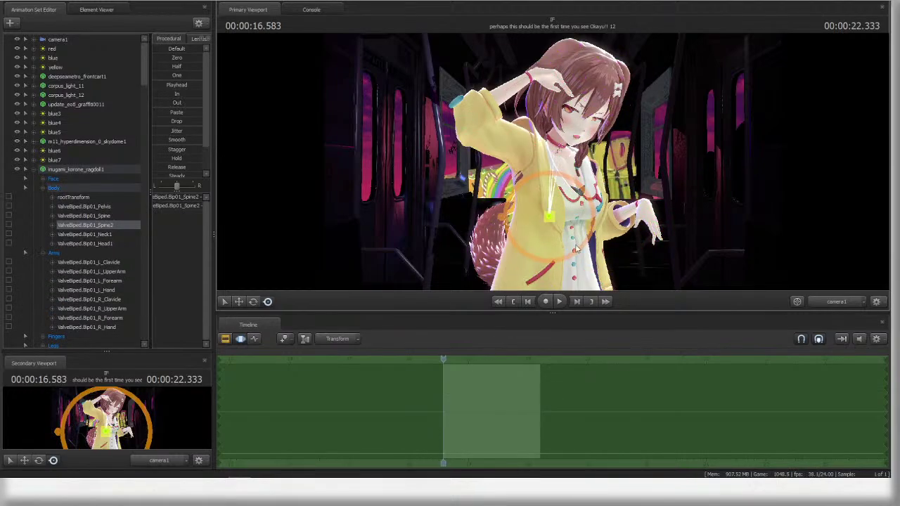
pyautogui.moveTo(592, 211); pyautogui.dragTo(591, 219)
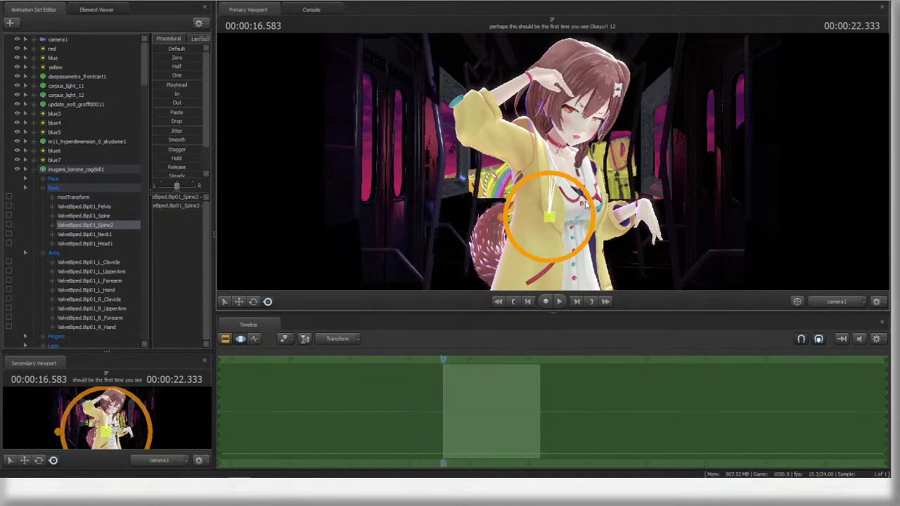
pyautogui.keyDown('ctrl'); pyautogui.click(553, 244); pyautogui.keyUp('ctrl')
pyautogui.moveTo(552, 262); pyautogui.dragTo(557, 263)
# - Rotate the Neck1 and Head1 bones to re-tilt the head in the current pose
pyautogui.keyDown('ctrl'); pyautogui.click(562, 145); pyautogui.keyUp('ctrl')
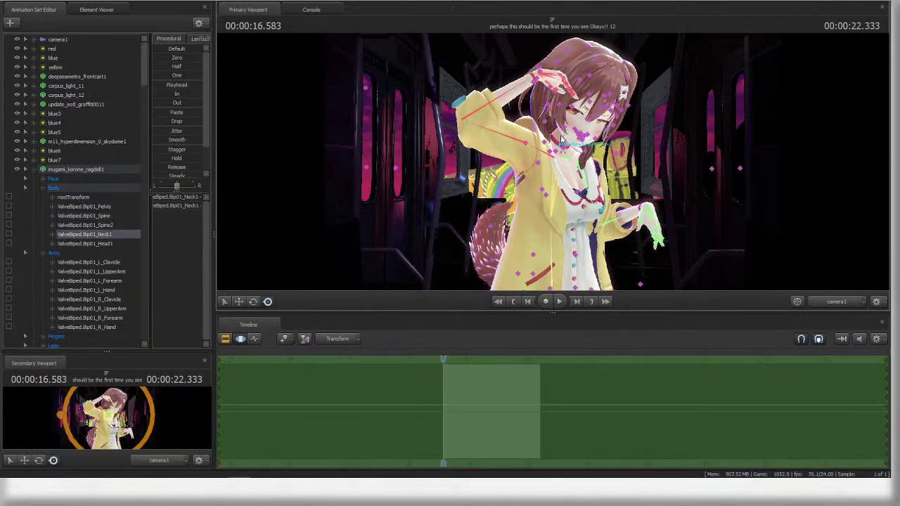
pyautogui.moveTo(582, 144)
pyautogui.mouseDown()
pyautogui.moveTo(583, 165)
pyautogui.moveTo(574, 144)
pyautogui.moveTo(578, 153)
pyautogui.mouseUp()
pyautogui.click(115, 243)
pyautogui.moveTo(610, 121); pyautogui.dragTo(554, 154)
# - Rotate ValveBiped.Bip01_R_Hand to refit the raised right hand against the head and clear the selection
pyautogui.keyDown('ctrl'); pyautogui.click(508, 134); pyautogui.keyUp('ctrl')
pyautogui.hotkey('ctrl', 'z')
pyautogui.keyDown('ctrl'); pyautogui.click(538, 82); pyautogui.keyUp('ctrl')
pyautogui.moveTo(543, 93)
pyautogui.mouseDown()
pyautogui.moveTo(528, 137)
pyautogui.moveTo(535, 102)
pyautogui.mouseUp()
pyautogui.keyDown('ctrl'); pyautogui.click(519, 142); pyautogui.keyUp('ctrl')
pyautogui.keyDown('ctrl'); pyautogui.click(549, 72); pyautogui.keyUp('ctrl')
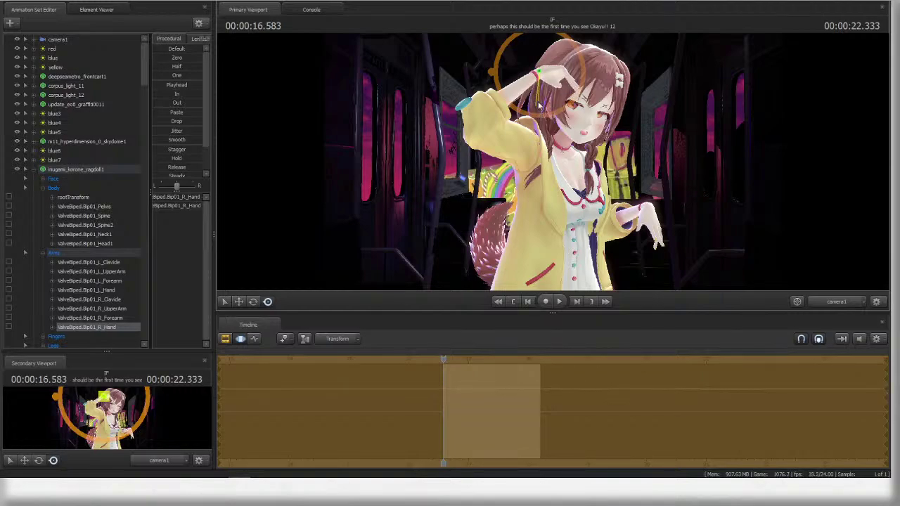
pyautogui.click(703, 181)
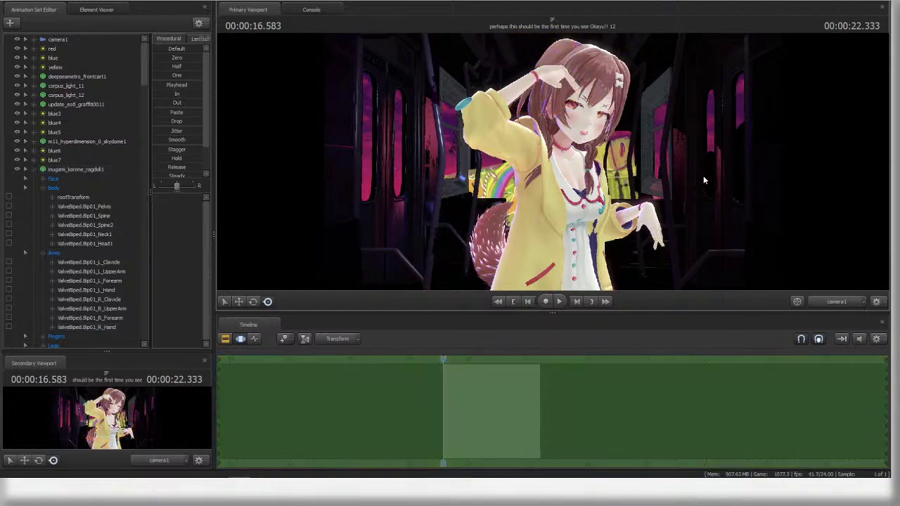
# - In the graph editor, key all controls of inugami_korone_ragdoll1 at 00:00:17.291 and compare with the pose at 00:00:16.583
pyautogui.click(255, 339)
pyautogui.click(101, 171)
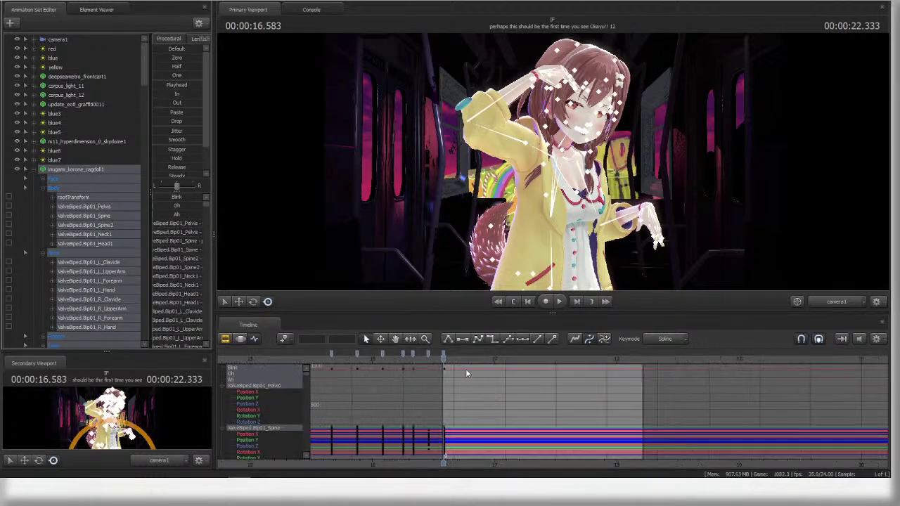
pyautogui.moveTo(444, 357); pyautogui.dragTo(504, 358)
pyautogui.click(447, 358)
pyautogui.press('space')
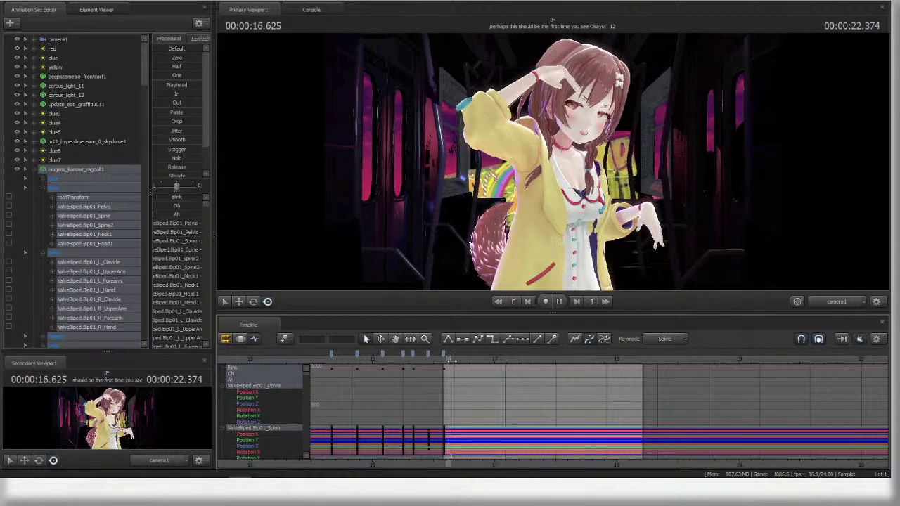
pyautogui.press('space')
pyautogui.moveTo(460, 358); pyautogui.dragTo(531, 360)
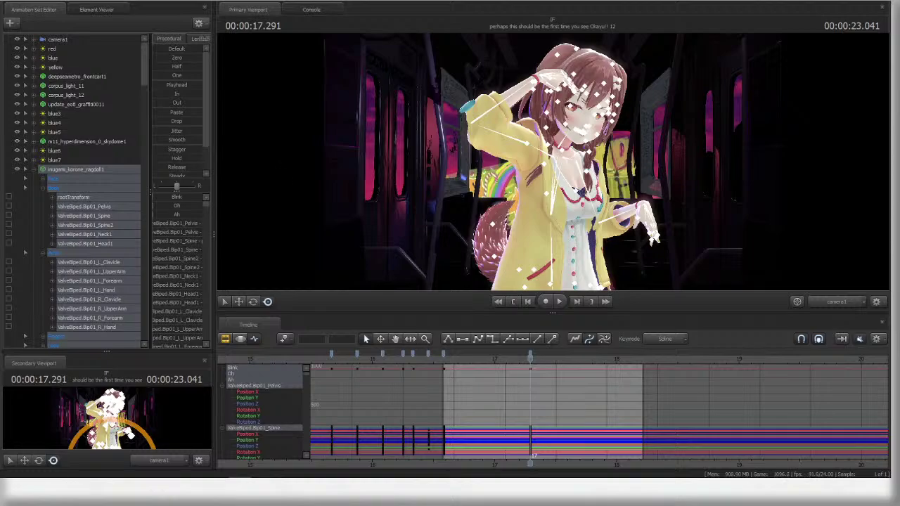
pyautogui.moveTo(531, 359); pyautogui.dragTo(444, 358)
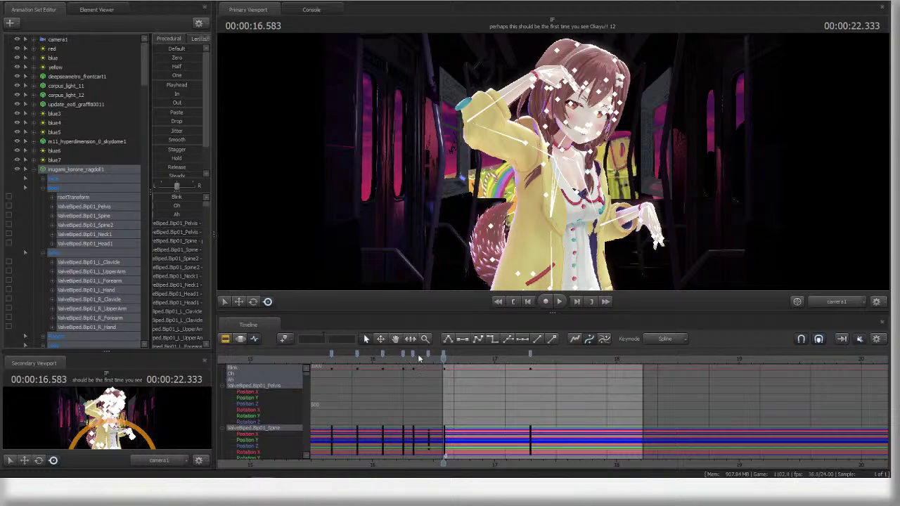
pyautogui.moveTo(443, 358); pyautogui.dragTo(530, 359)
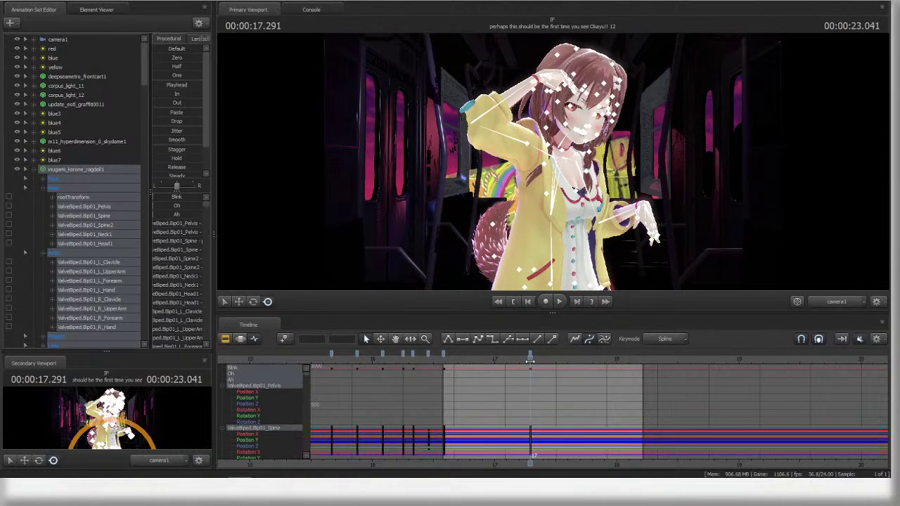
# - At 00:00:17.291, rotate the Spine bone and shift the Pelvis slightly, working through the Work Camera
pyautogui.click(555, 243)
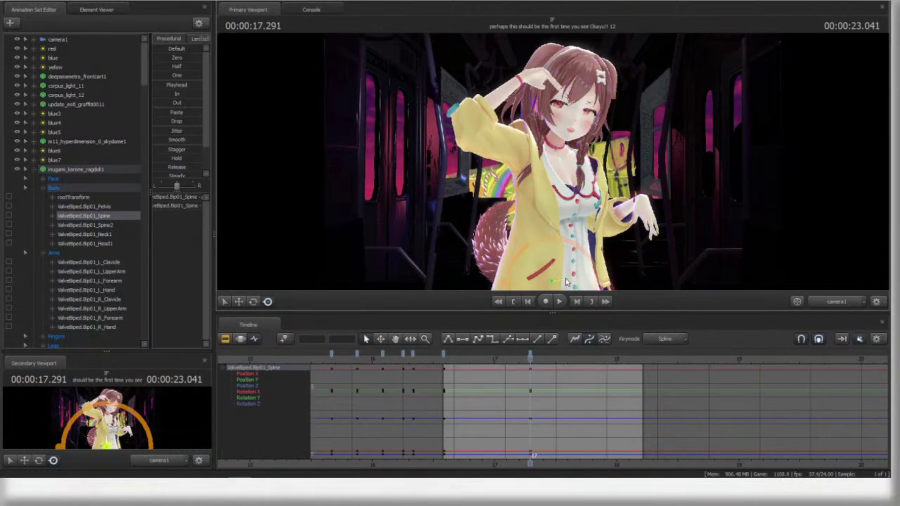
pyautogui.moveTo(555, 243); pyautogui.dragTo(544, 244)
pyautogui.click(833, 301)
pyautogui.keyDown('alt'); pyautogui.moveTo(534, 176); pyautogui.dragTo(556, 181); pyautogui.keyUp('alt')
pyautogui.click(518, 224)
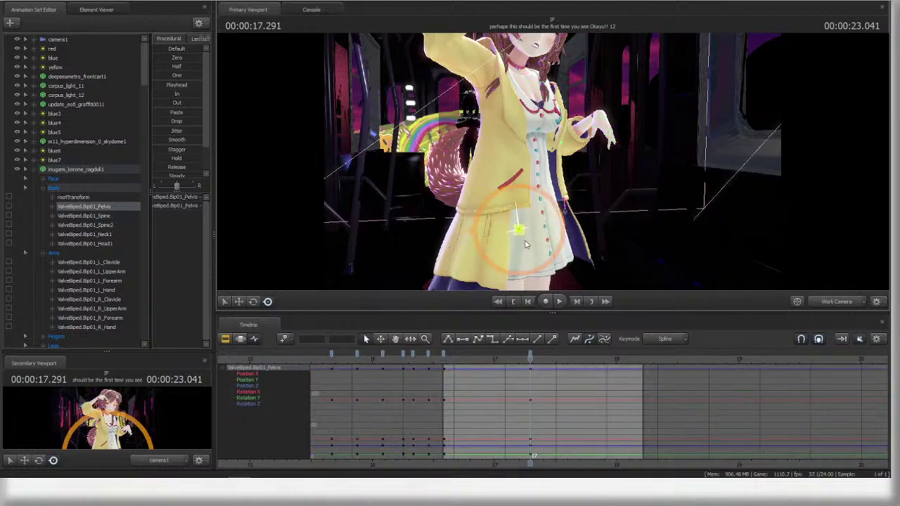
pyautogui.press('w')
pyautogui.moveTo(518, 229); pyautogui.dragTo(513, 224)
# - Rotate the upper torso bone at 00:00:17.291 and check the pose through camera1
pyautogui.click(509, 121)
pyautogui.press('r')
pyautogui.moveTo(510, 126); pyautogui.dragTo(524, 129)
pyautogui.click(835, 303)
# - Make the ragdoll's keys at 00:00:16.583 stepped so the pose holds until the next key
pyautogui.moveTo(482, 361)
pyautogui.mouseDown()
pyautogui.moveTo(448, 361)
pyautogui.moveTo(494, 360)
pyautogui.mouseUp()
pyautogui.click(87, 170)
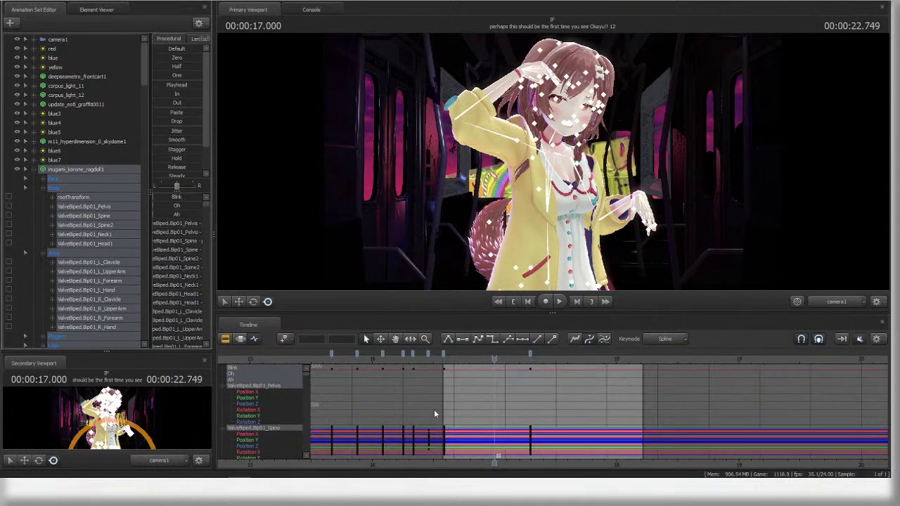
pyautogui.click(443, 353)
pyautogui.moveTo(496, 359); pyautogui.dragTo(520, 358)
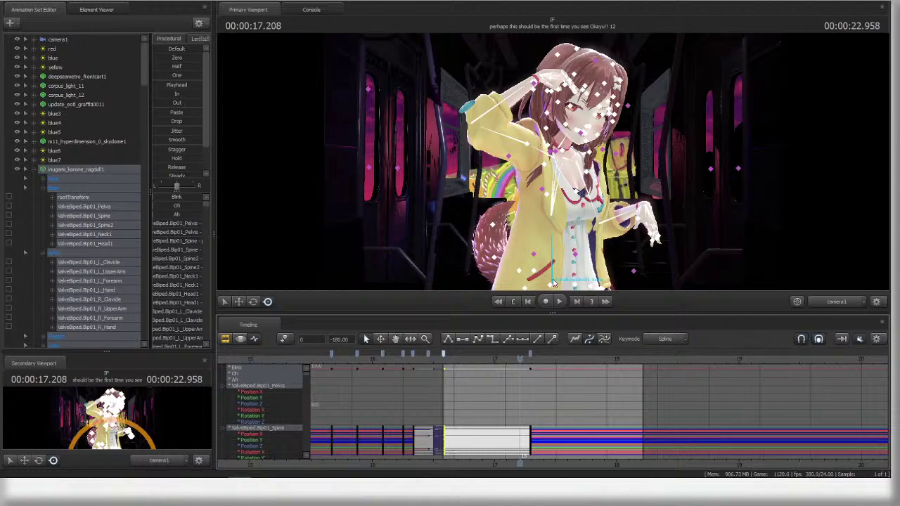
# - Move ValveBiped.Bip01_Pelvis slightly sideways at 00:00:17.291 using the Work Camera view
pyautogui.click(102, 206)
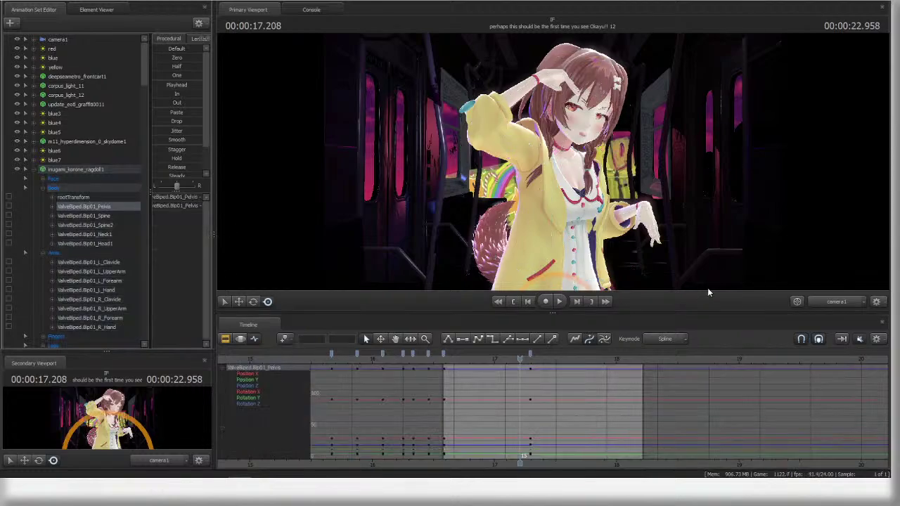
pyautogui.press('w')
pyautogui.click(830, 302)
pyautogui.moveTo(561, 250)
pyautogui.mouseDown()
pyautogui.moveTo(561, 281)
pyautogui.moveTo(561, 249)
pyautogui.mouseUp()
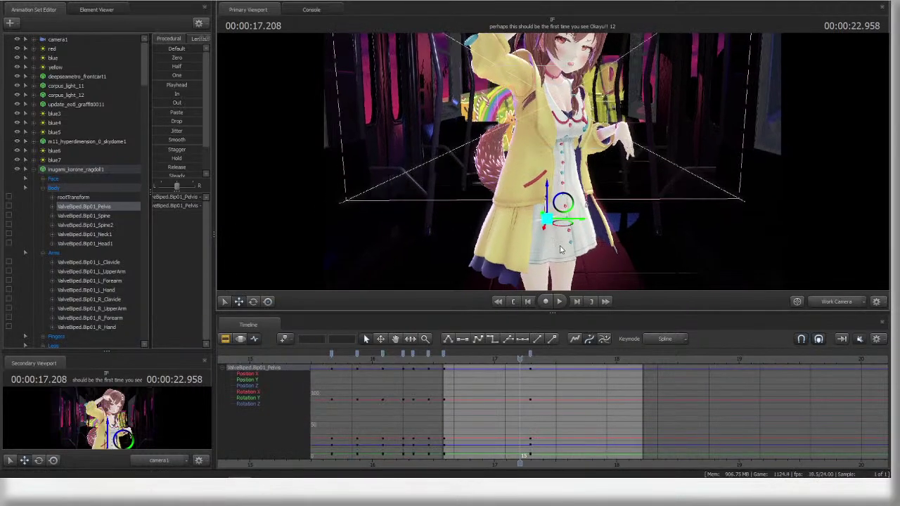
pyautogui.moveTo(521, 359); pyautogui.dragTo(531, 358)
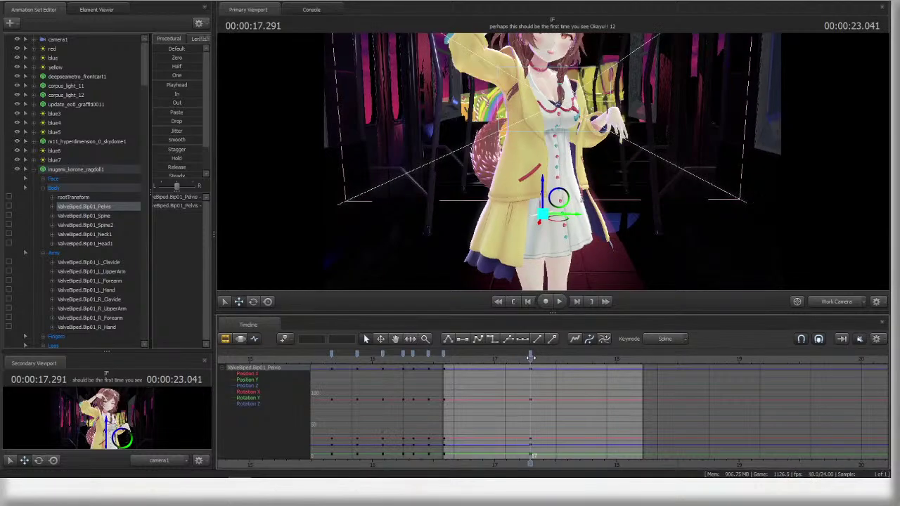
pyautogui.moveTo(571, 213); pyautogui.dragTo(575, 213)
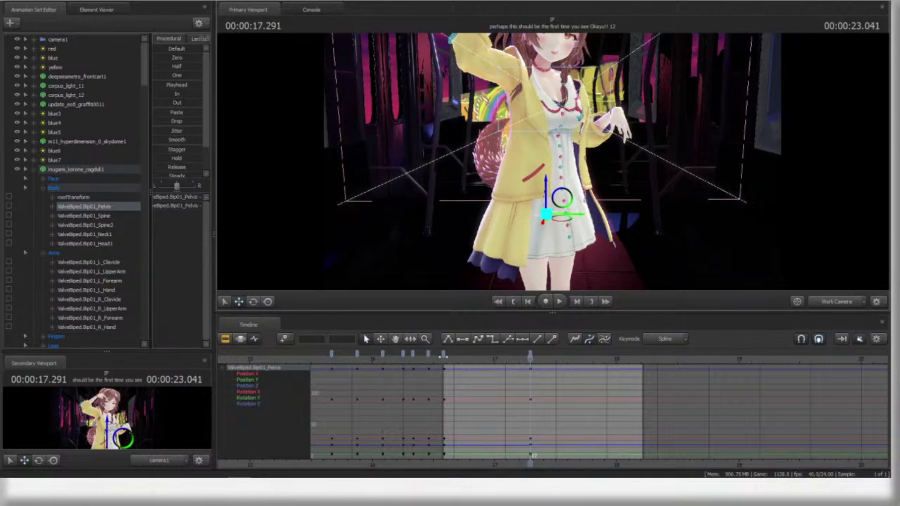
# - Set the keymode to Stepped and play the ragdoll's animation through camera1 from its 00:00:16.583 keys
pyautogui.click(447, 358)
pyautogui.click(663, 340)
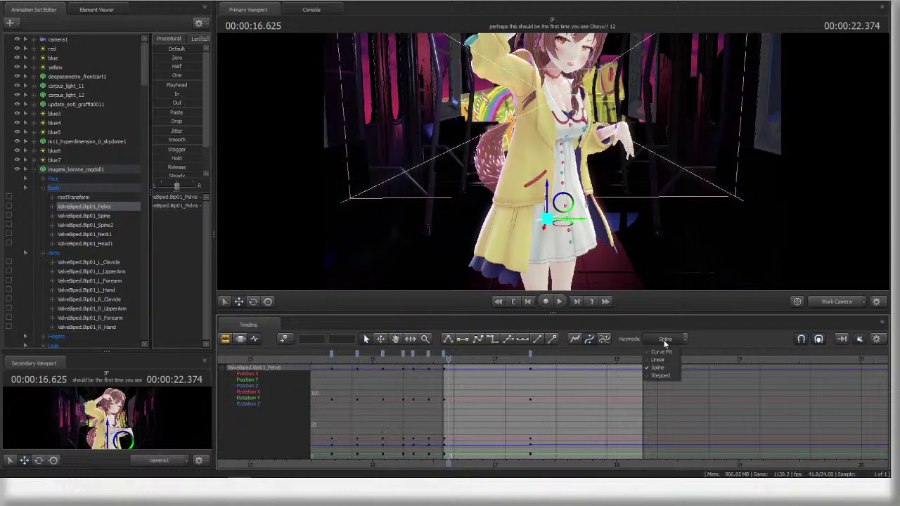
pyautogui.click(661, 376)
pyautogui.click(78, 170)
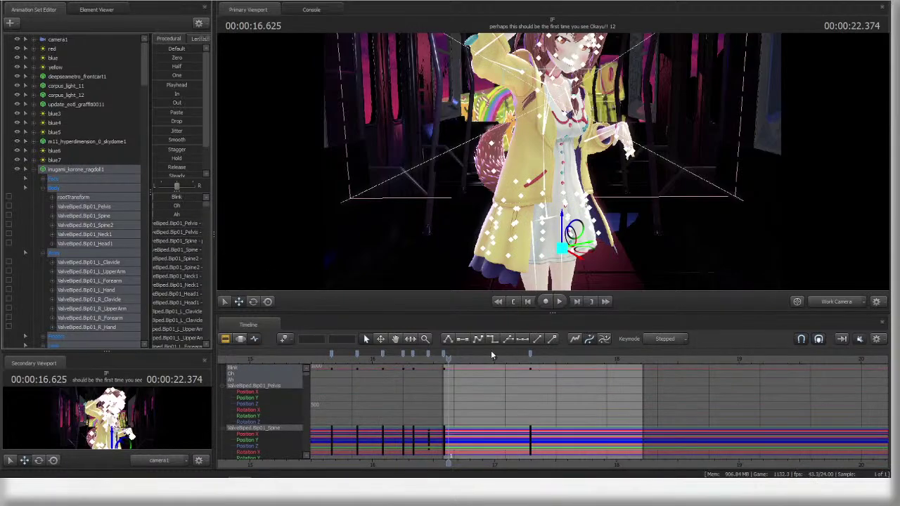
pyautogui.doubleClick(444, 352)
pyautogui.click(799, 303)
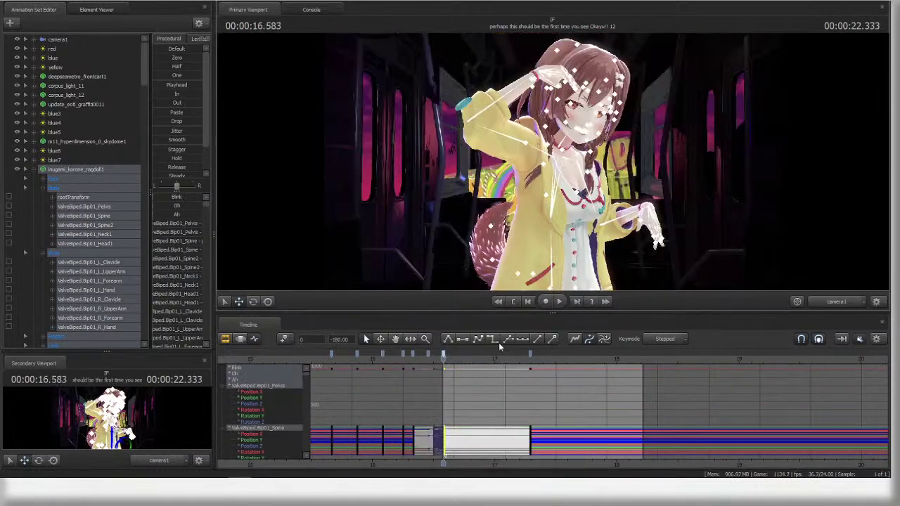
pyautogui.press('space')
pyautogui.press('space')
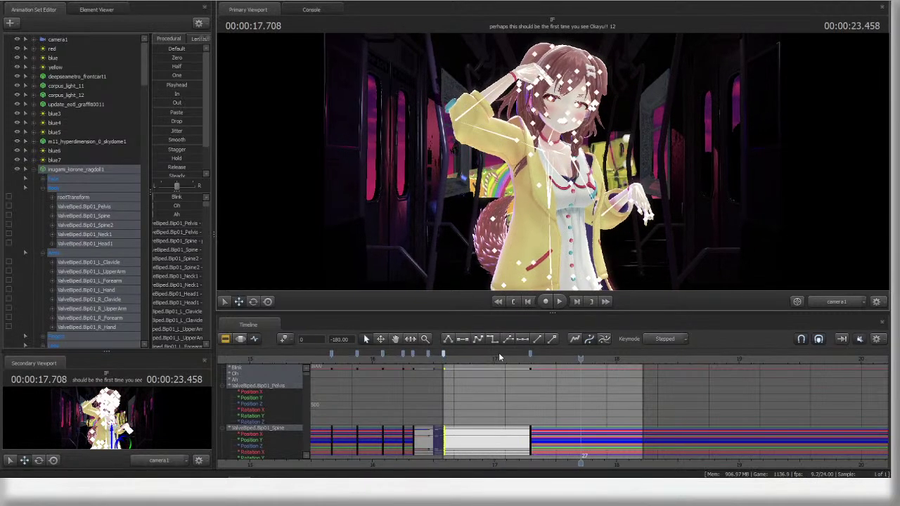
# - At 00:00:17.291, swing the right shoulder and arm away from the head and rotate Spine2 to turn the upper body
pyautogui.moveTo(500, 357); pyautogui.dragTo(530, 355)
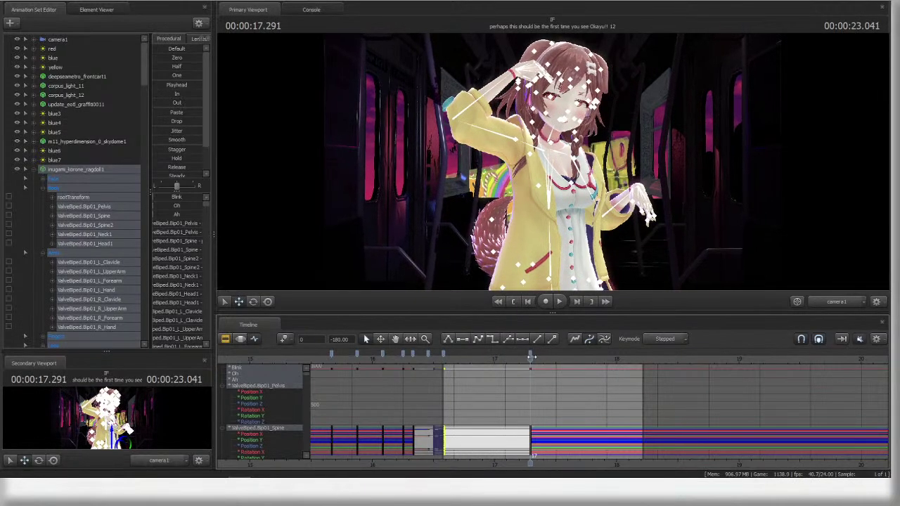
pyautogui.keyDown('ctrl'); pyautogui.click(501, 135); pyautogui.keyUp('ctrl')
pyautogui.press('r')
pyautogui.moveTo(538, 144); pyautogui.dragTo(511, 156)
pyautogui.keyDown('ctrl'); pyautogui.click(536, 147); pyautogui.keyUp('ctrl')
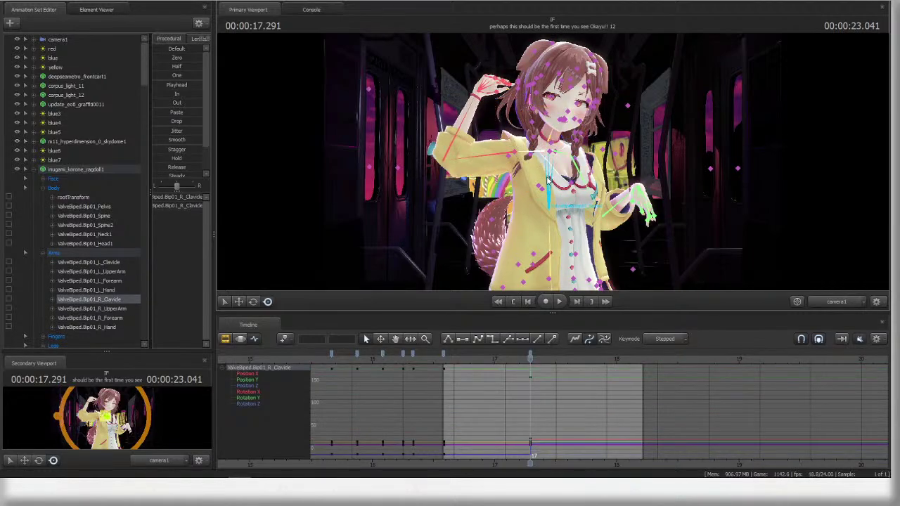
pyautogui.keyDown('ctrl'); pyautogui.click(549, 177); pyautogui.keyUp('ctrl')
pyautogui.moveTo(519, 207); pyautogui.dragTo(543, 179)
# - Rotate the L_Clavicle, L_UpperArm and L_Forearm bones to lift the left shoulder and angle the forearm downward
pyautogui.keyDown('ctrl'); pyautogui.click(554, 155); pyautogui.keyUp('ctrl')
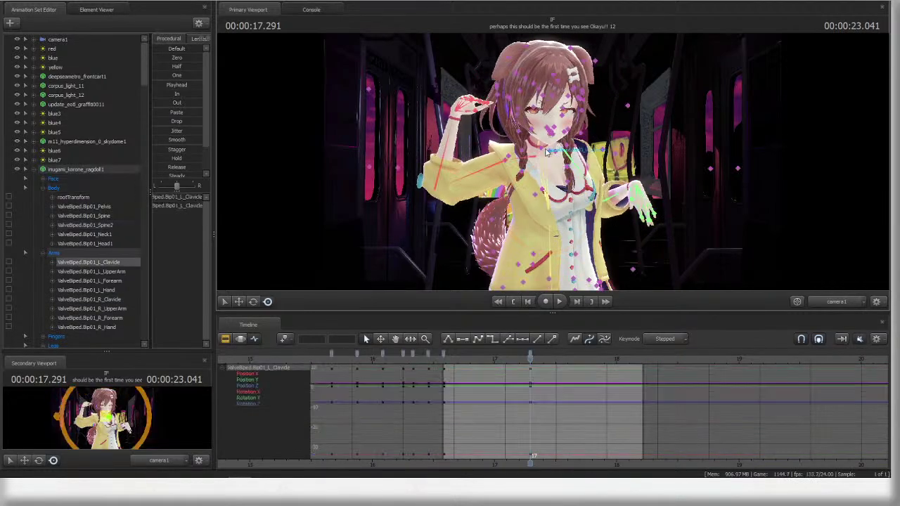
pyautogui.moveTo(586, 159); pyautogui.dragTo(580, 145)
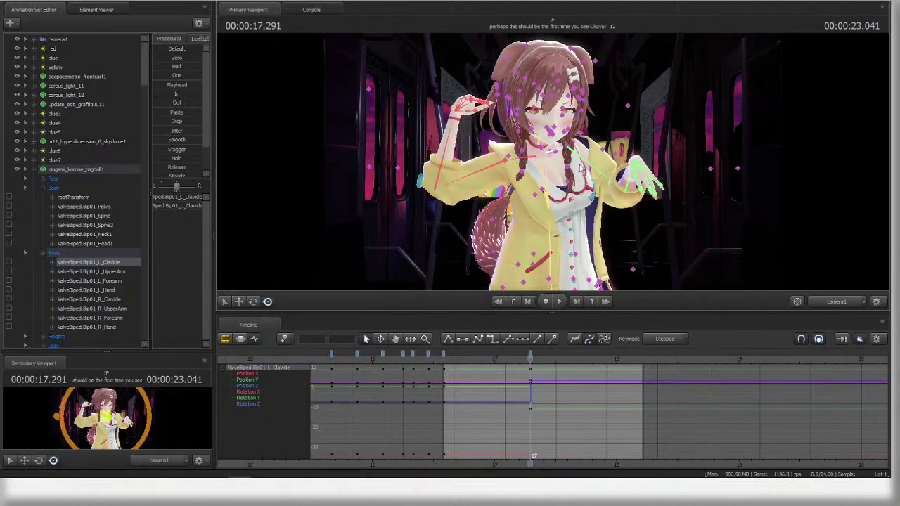
pyautogui.keyDown('ctrl'); pyautogui.click(599, 176); pyautogui.keyUp('ctrl')
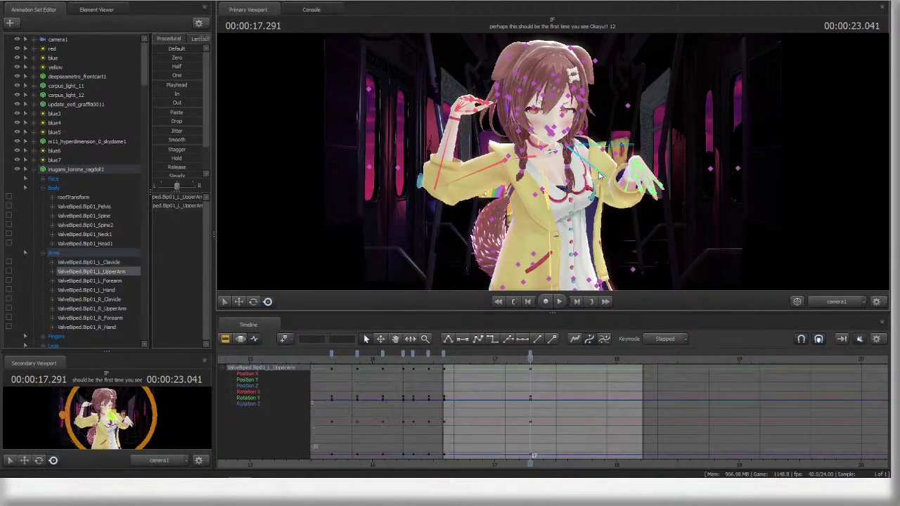
pyautogui.moveTo(612, 167); pyautogui.dragTo(612, 157)
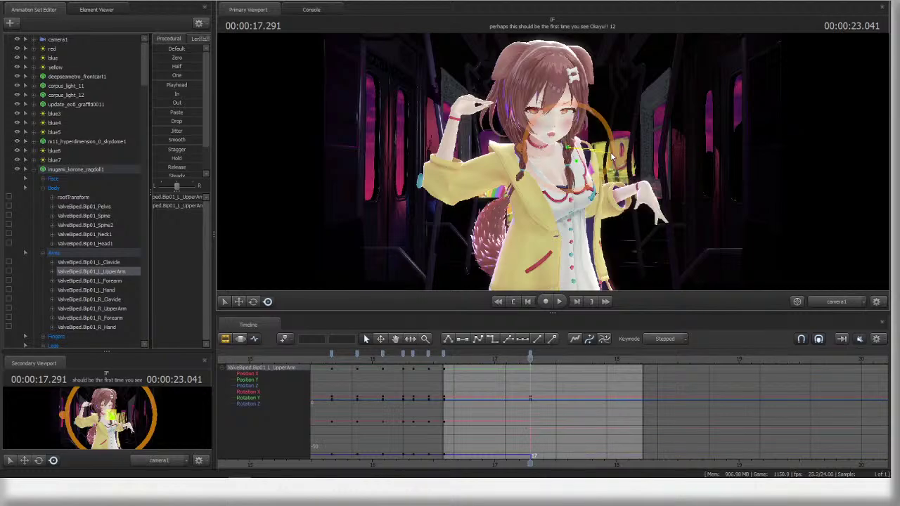
pyautogui.keyDown('ctrl'); pyautogui.click(612, 206); pyautogui.keyUp('ctrl')
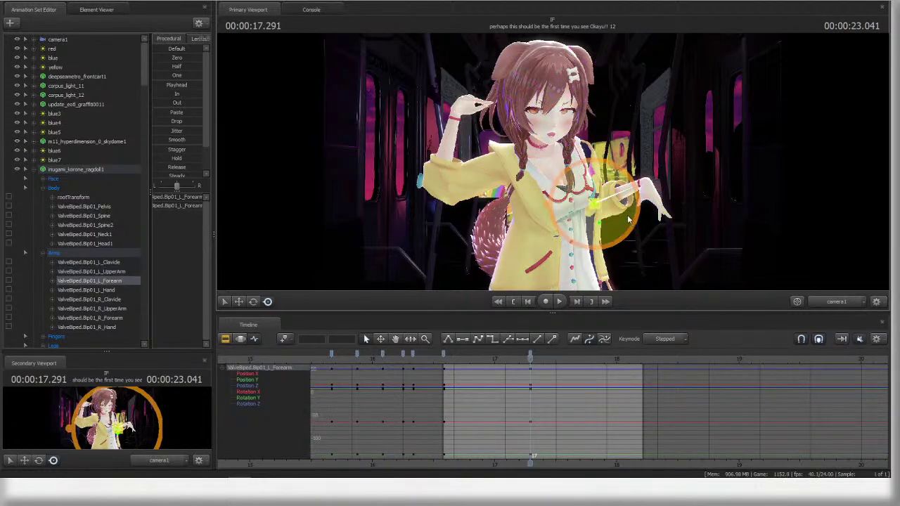
pyautogui.moveTo(626, 207); pyautogui.dragTo(621, 222)
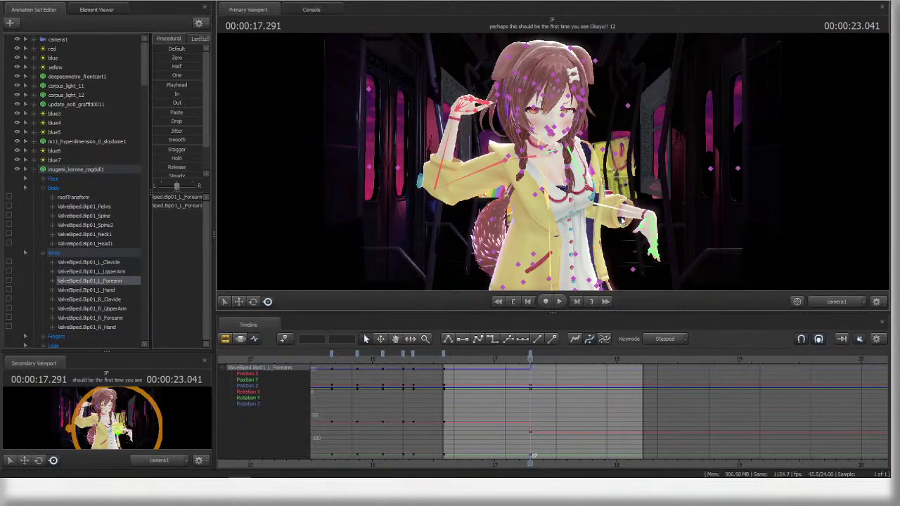
# - Swing the R_Forearm bone away from the head at 00:00:17.291 and compare the arm with the 00:00:16.583 pose
pyautogui.keyDown('ctrl'); pyautogui.click(445, 151); pyautogui.keyUp('ctrl')
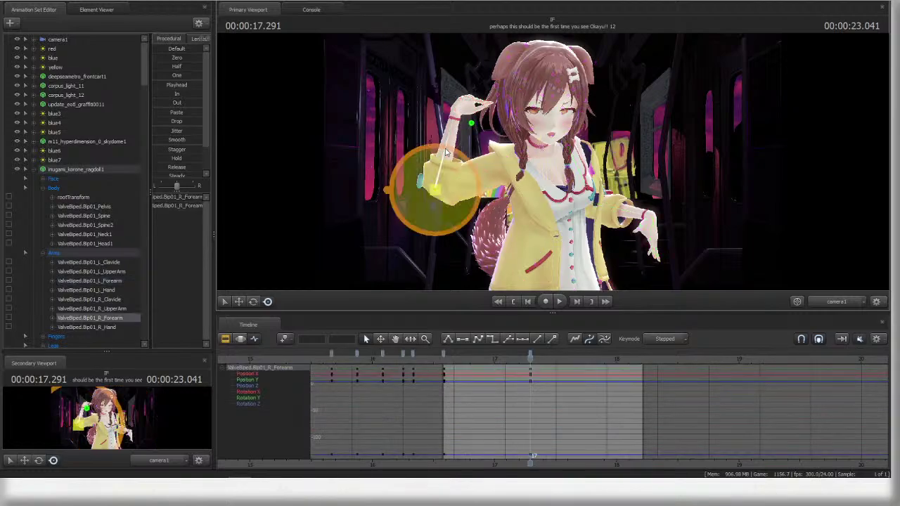
pyautogui.moveTo(420, 161); pyautogui.dragTo(385, 176)
pyautogui.press('e')
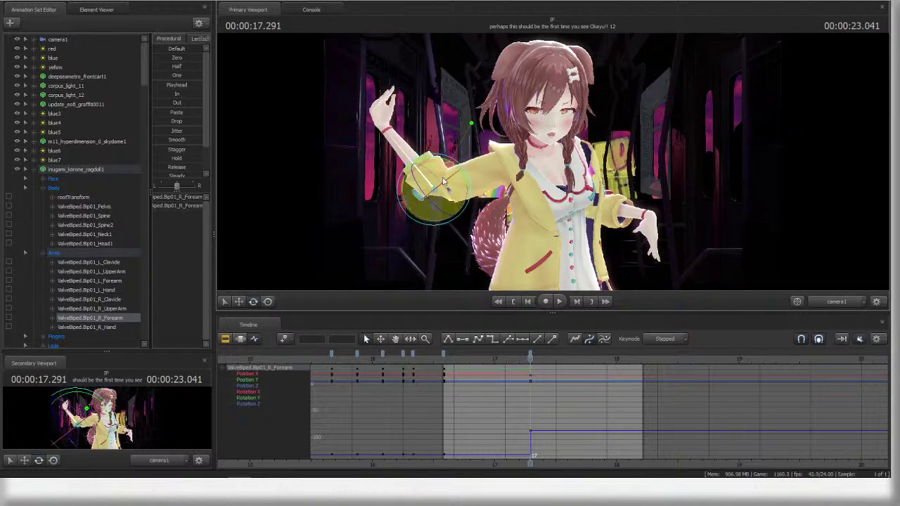
pyautogui.moveTo(444, 182); pyautogui.dragTo(445, 185)
pyautogui.keyDown('ctrl'); pyautogui.click(482, 170); pyautogui.keyUp('ctrl')
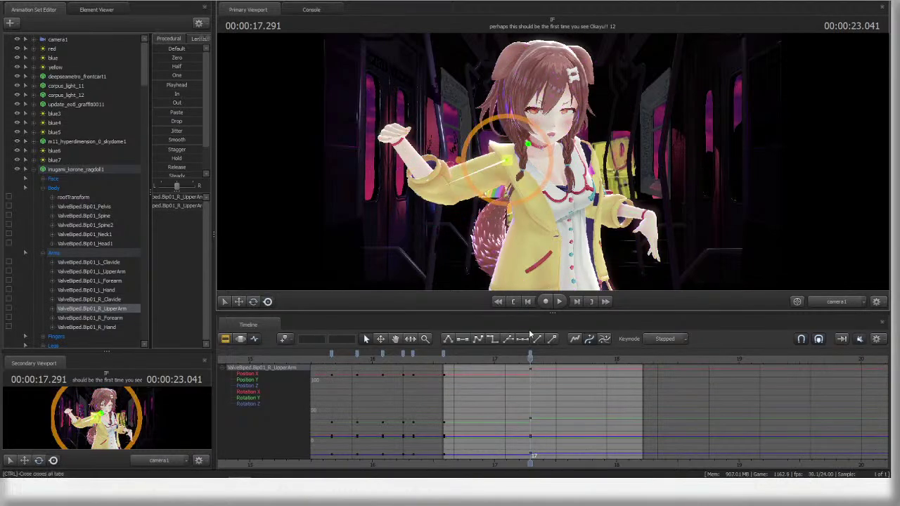
pyautogui.moveTo(445, 361); pyautogui.dragTo(529, 357)
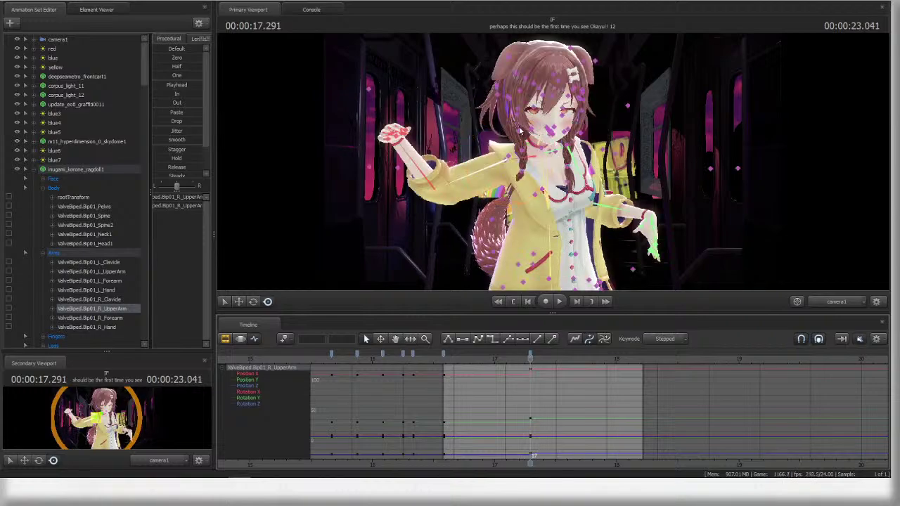
# - Rotate ValveBiped.Bip01_Head1 to turn and tilt the head away from the raised arm at 00:00:17.291
pyautogui.keyDown('ctrl'); pyautogui.click(537, 141); pyautogui.keyUp('ctrl')
pyautogui.moveTo(570, 141); pyautogui.dragTo(366, 173)
pyautogui.click(99, 243)
pyautogui.moveTo(570, 120); pyautogui.dragTo(565, 202)
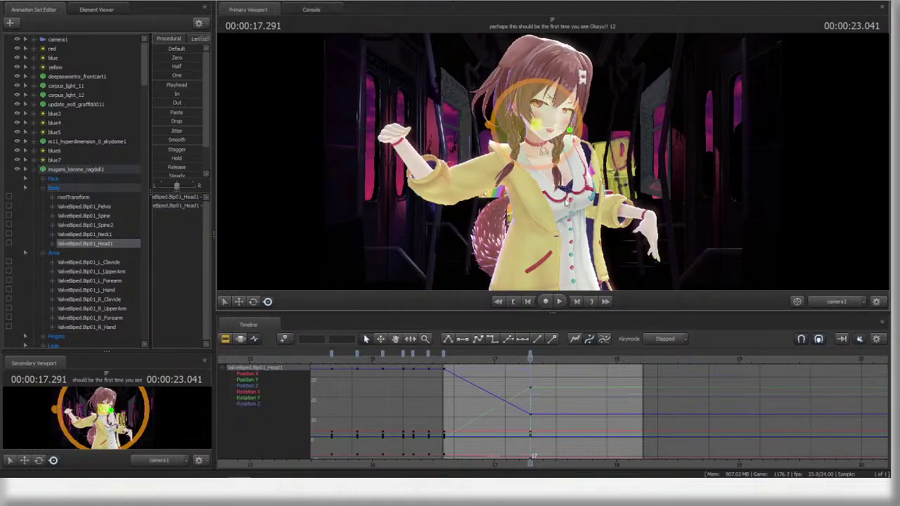
# - Rotate the R_Hand bone so the raised right hand points its fingers upward
pyautogui.click(416, 151)
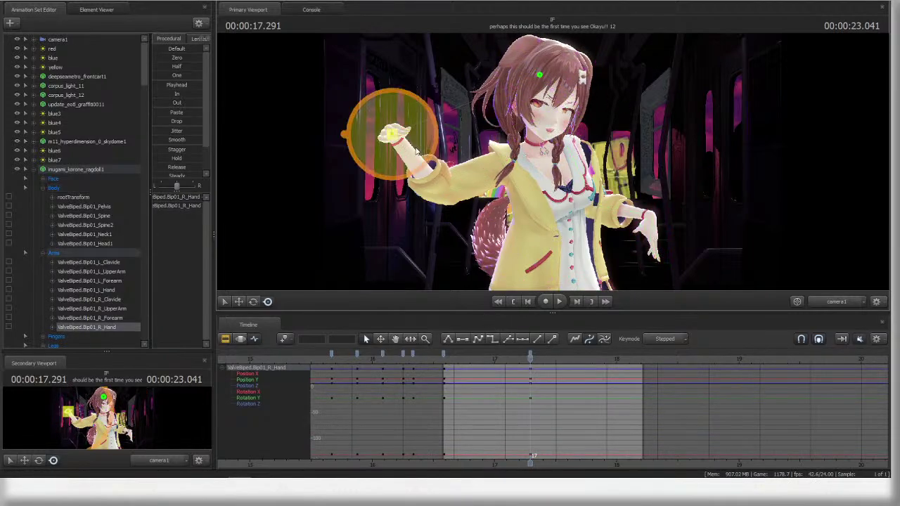
pyautogui.moveTo(408, 151); pyautogui.dragTo(428, 147)
pyautogui.keyDown('ctrl'); pyautogui.click(404, 155); pyautogui.keyUp('ctrl')
pyautogui.moveTo(436, 210); pyautogui.dragTo(458, 198)
pyautogui.keyDown('ctrl'); pyautogui.click(406, 141); pyautogui.keyUp('ctrl')
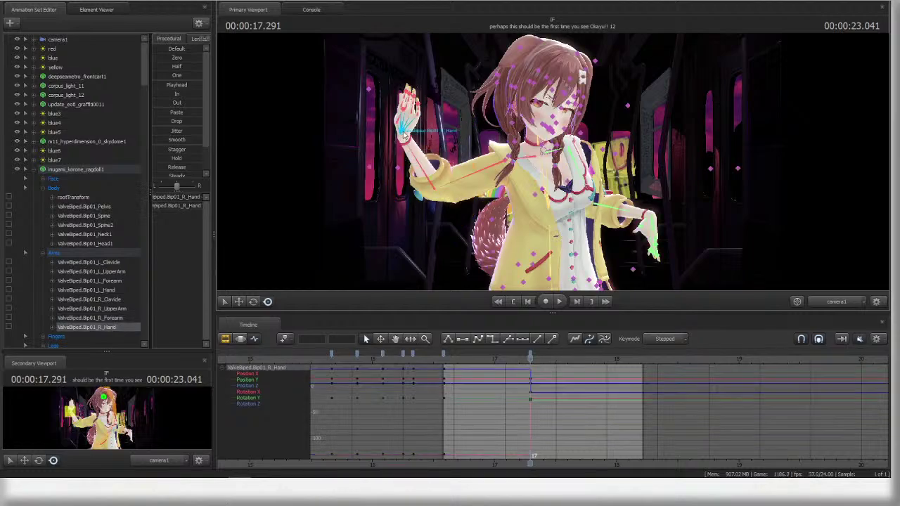
pyautogui.moveTo(409, 142); pyautogui.dragTo(419, 146)
pyautogui.press('ctrl')
# - Switch to VLC media player and examine the seated character's raised hand in the reference video at full size
pyautogui.moveTo(0, 184); pyautogui.dragTo(596, 91)
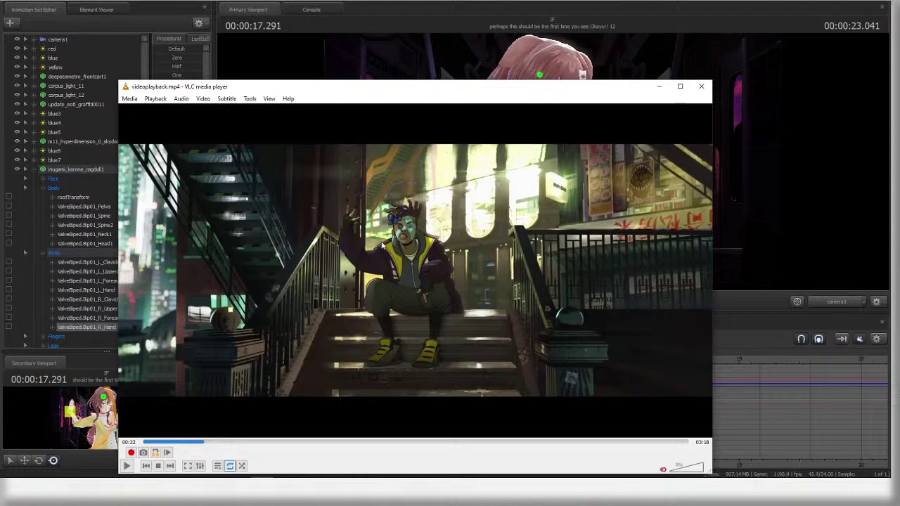
pyautogui.doubleClick(357, 214)
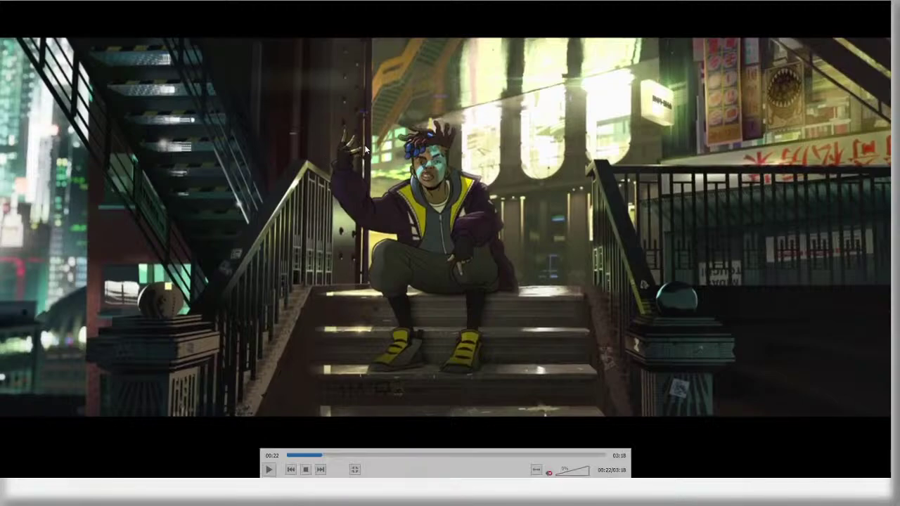
pyautogui.doubleClick(323, 195)
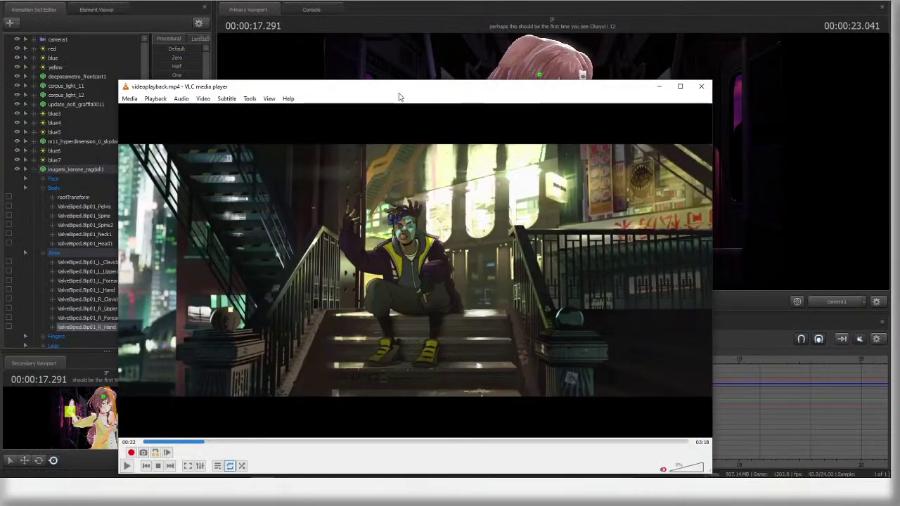
pyautogui.moveTo(366, 99); pyautogui.dragTo(0, 144)
# - Tilt R_Hand toward the head and rotate R_Finger4 and R_Finger3 to spread them like the reference hand
pyautogui.moveTo(401, 131); pyautogui.dragTo(416, 112)
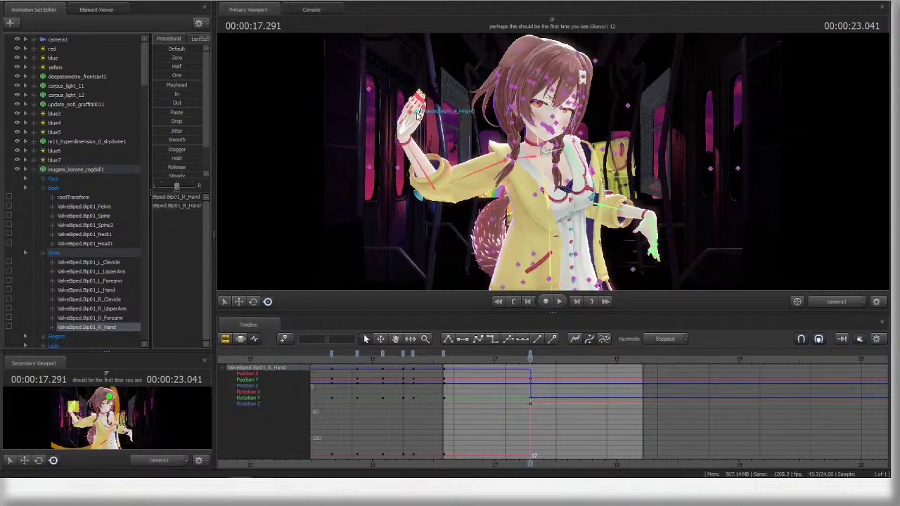
pyautogui.click(418, 115)
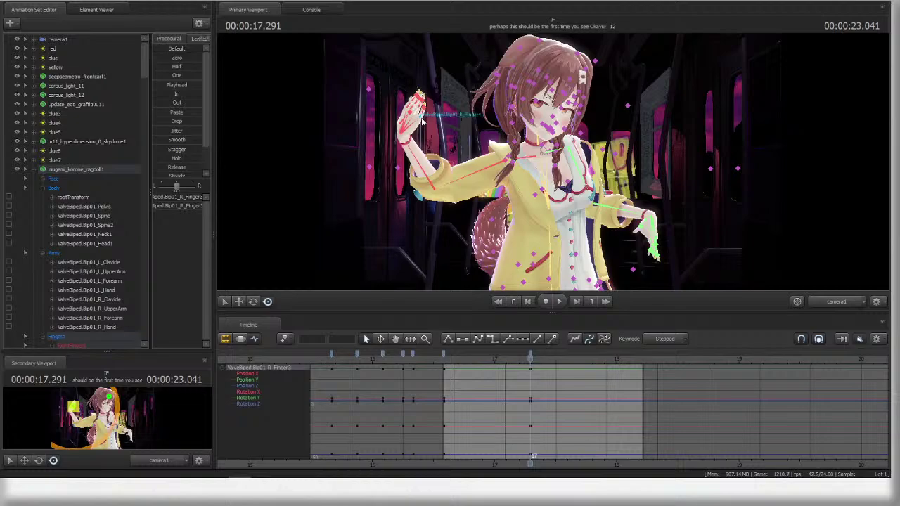
pyautogui.click(421, 121)
pyautogui.moveTo(461, 121); pyautogui.dragTo(460, 166)
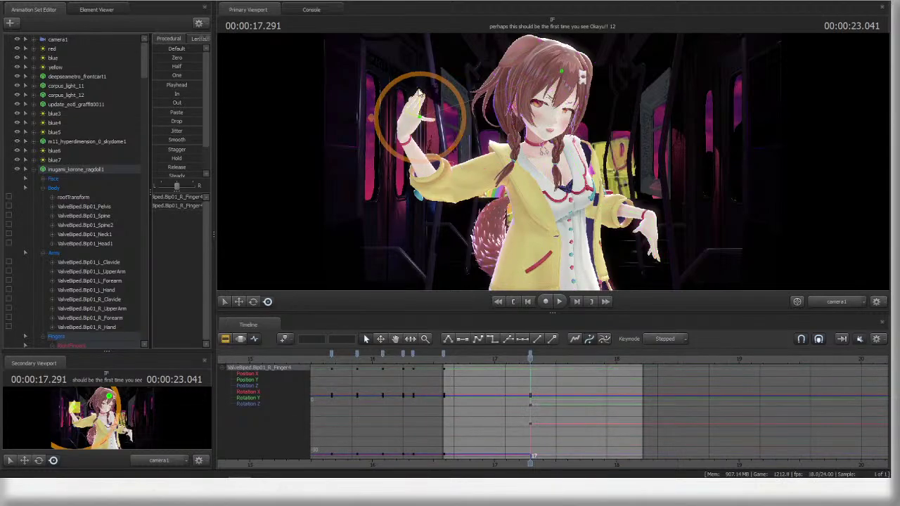
pyautogui.moveTo(418, 93); pyautogui.dragTo(388, 99)
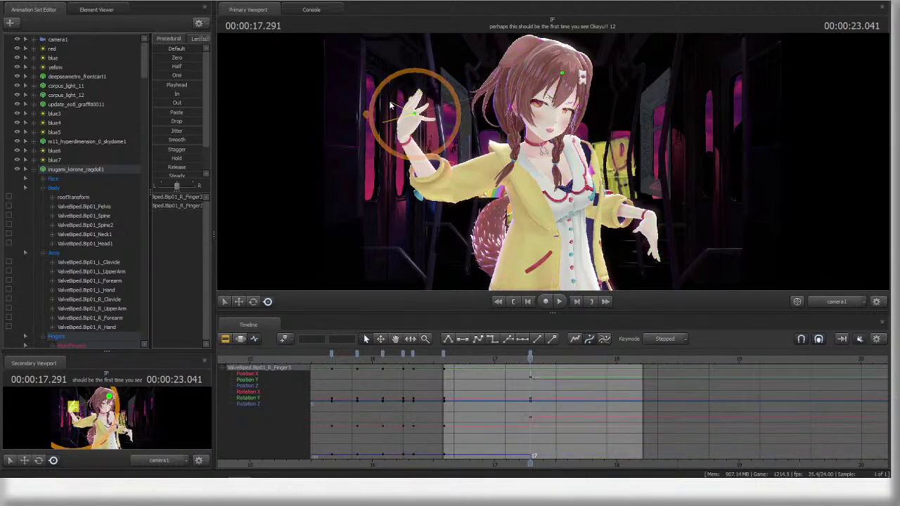
pyautogui.keyDown('ctrl'); pyautogui.click(416, 101); pyautogui.keyUp('ctrl')
pyautogui.moveTo(393, 118); pyautogui.dragTo(389, 105)
# - Raise R_Finger4 slightly and adjust R_Finger2 to space the right hand's fingers evenly
pyautogui.keyDown('ctrl'); pyautogui.click(408, 106); pyautogui.keyUp('ctrl')
pyautogui.keyDown('ctrl'); pyautogui.click(404, 123); pyautogui.keyUp('ctrl')
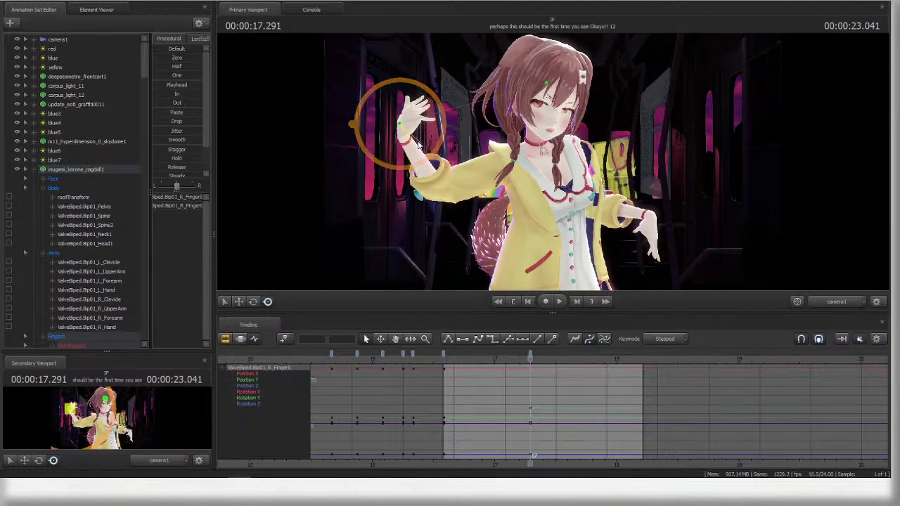
pyautogui.keyDown('ctrl'); pyautogui.click(421, 117); pyautogui.keyUp('ctrl')
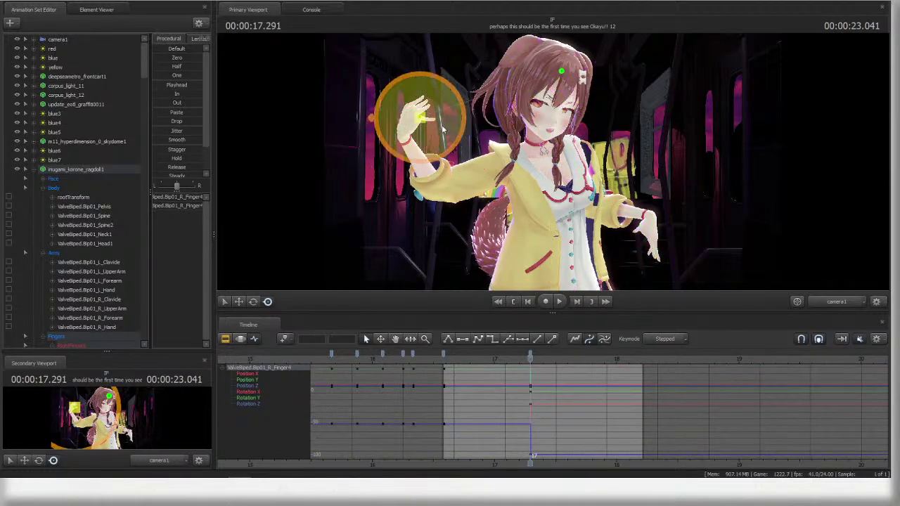
pyautogui.moveTo(441, 128); pyautogui.dragTo(430, 122)
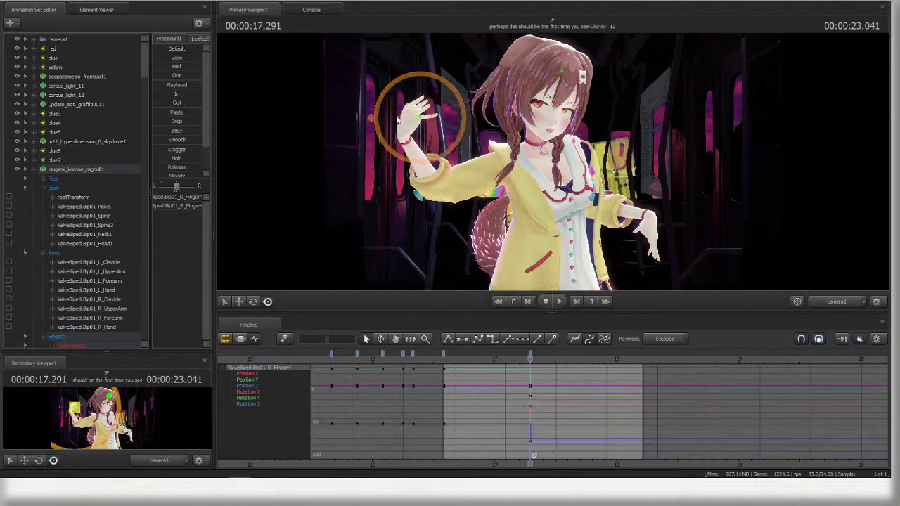
pyautogui.keyDown('ctrl'); pyautogui.click(414, 113); pyautogui.keyUp('ctrl')
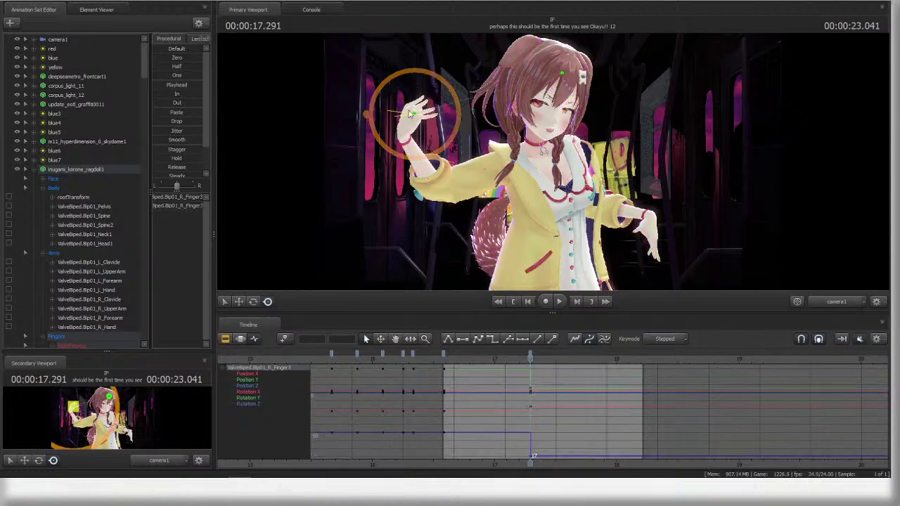
pyautogui.keyDown('ctrl'); pyautogui.click(406, 108); pyautogui.keyUp('ctrl')
pyautogui.moveTo(386, 108)
pyautogui.mouseDown()
pyautogui.moveTo(387, 123)
pyautogui.moveTo(392, 99)
pyautogui.mouseUp()
pyautogui.keyDown('ctrl'); pyautogui.click(412, 110); pyautogui.keyUp('ctrl')
pyautogui.press('ctrl')
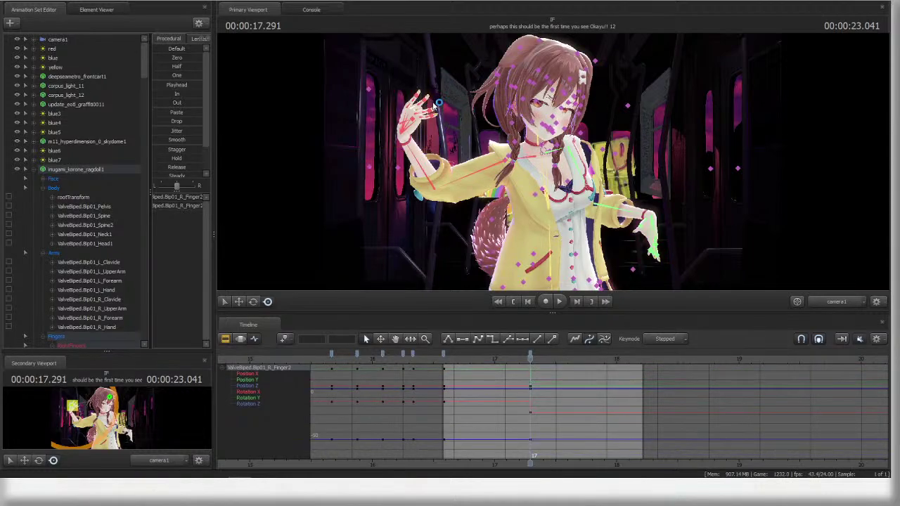
# - Rotate R_Forearm inward until it stands nearly upright and turn R_Hand so the fingers angle back upward
pyautogui.press('ctrl')
pyautogui.keyDown('ctrl'); pyautogui.click(432, 184); pyautogui.keyUp('ctrl')
pyautogui.moveTo(426, 166); pyautogui.dragTo(451, 189)
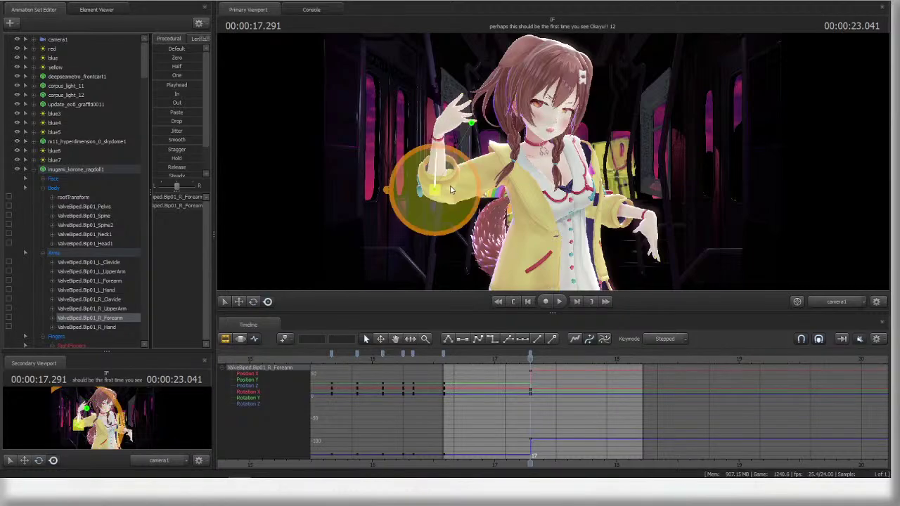
pyautogui.click(458, 152)
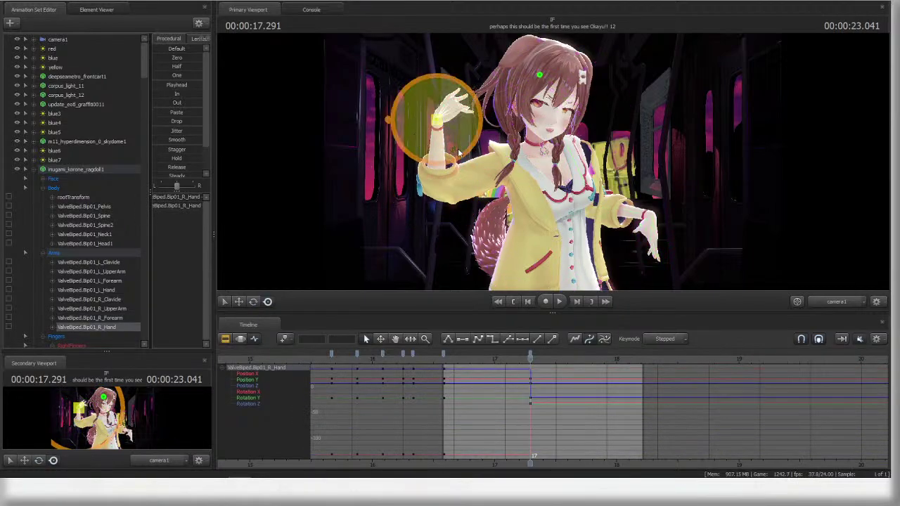
pyautogui.press('ctrl')
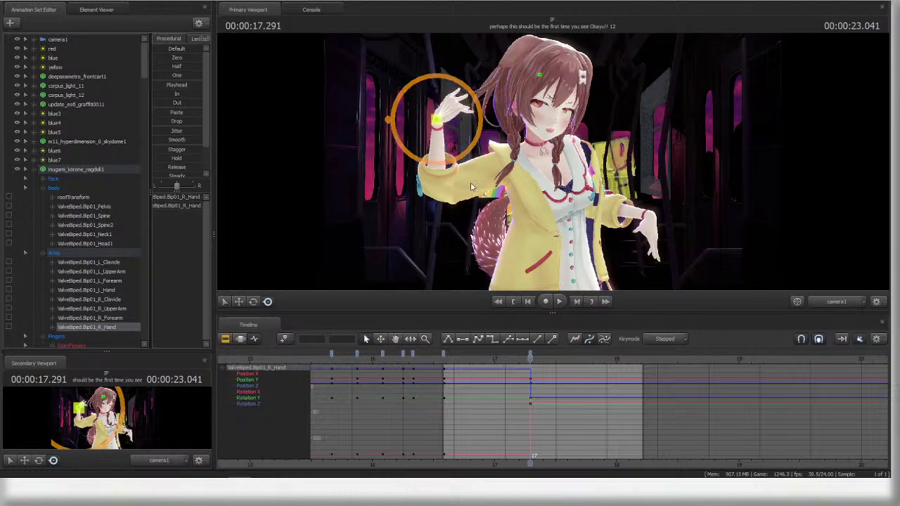
pyautogui.press('ctrl')
pyautogui.moveTo(476, 131); pyautogui.dragTo(470, 118)
pyautogui.moveTo(470, 118); pyautogui.dragTo(444, 132)
pyautogui.press('ctrl')
# - Fine-tune the rotation of R_Finger4 and its neighbouring finger to refine the open right hand
pyautogui.keyDown('ctrl'); pyautogui.click(460, 100); pyautogui.keyUp('ctrl')
pyautogui.press('ctrl')
pyautogui.keyDown('ctrl'); pyautogui.click(462, 108); pyautogui.keyUp('ctrl')
pyautogui.keyDown('ctrl'); pyautogui.click(449, 97); pyautogui.keyUp('ctrl')
pyautogui.keyDown('ctrl'); pyautogui.click(446, 96); pyautogui.keyUp('ctrl')
pyautogui.keyDown('ctrl'); pyautogui.click(454, 118); pyautogui.keyUp('ctrl')
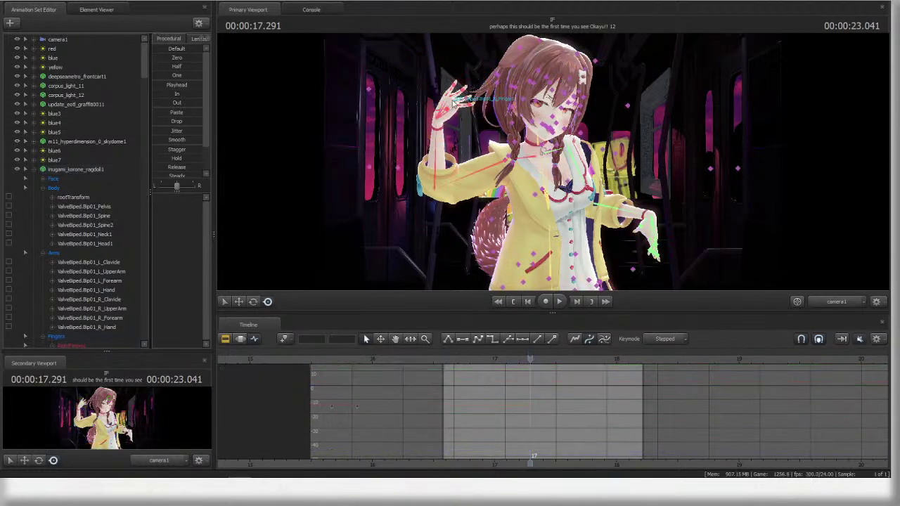
pyautogui.keyDown('ctrl'); pyautogui.click(459, 112); pyautogui.keyUp('ctrl')
pyautogui.keyDown('ctrl'); pyautogui.click(458, 105); pyautogui.keyUp('ctrl')
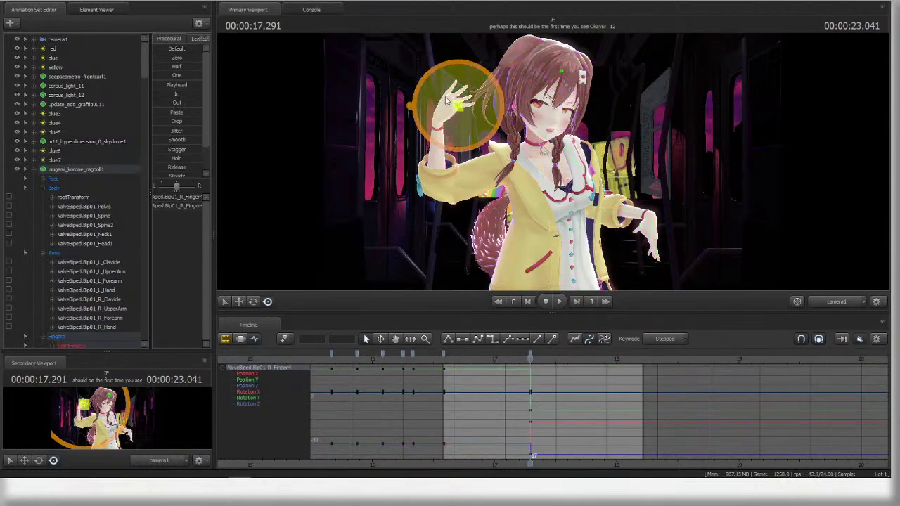
pyautogui.moveTo(501, 106); pyautogui.dragTo(509, 101)
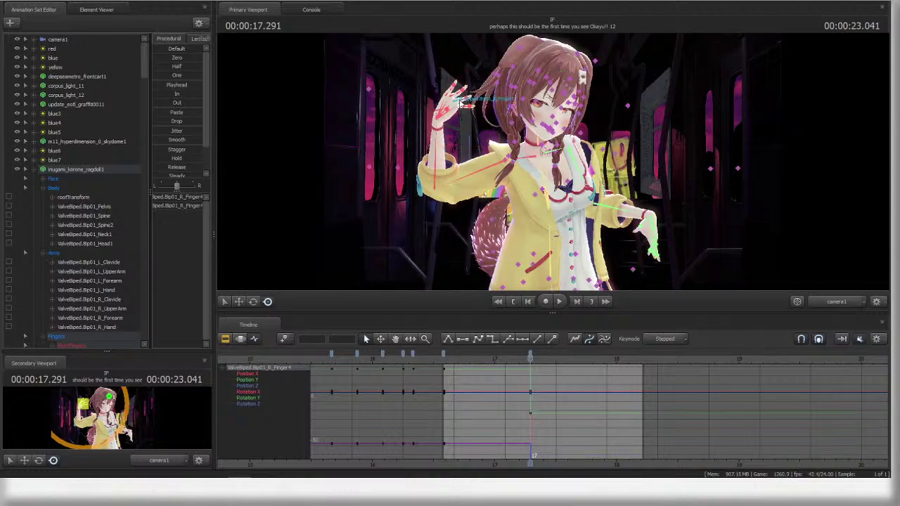
pyautogui.keyDown('ctrl'); pyautogui.click(453, 102); pyautogui.keyUp('ctrl')
pyautogui.moveTo(427, 112); pyautogui.dragTo(430, 119)
# - Lean R_Forearm slightly outward from the head and rotate R_Hand to match the new arm angle
pyautogui.keyDown('ctrl'); pyautogui.click(435, 149); pyautogui.keyUp('ctrl')
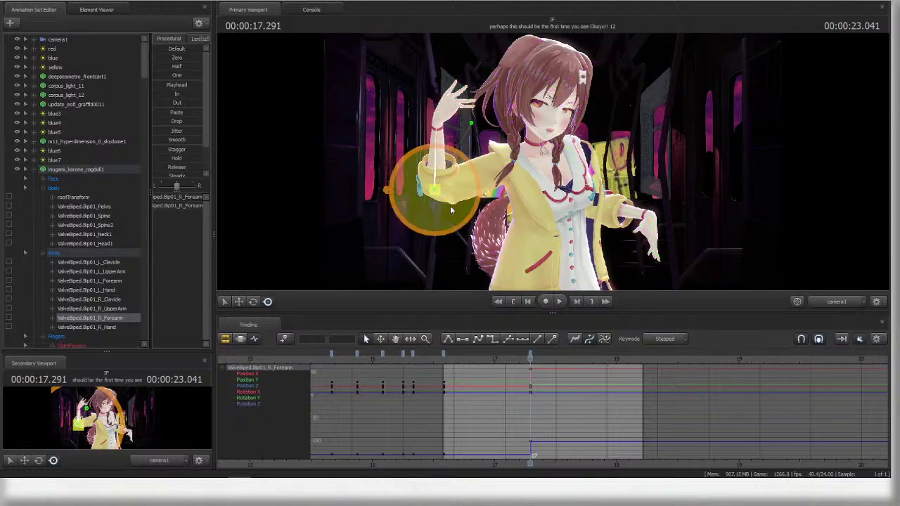
pyautogui.moveTo(451, 209); pyautogui.dragTo(423, 199)
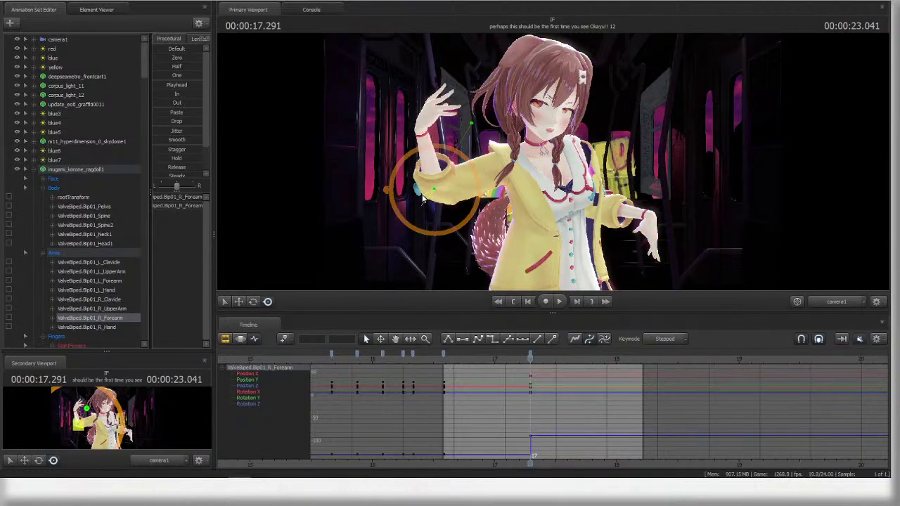
pyautogui.keyDown('ctrl'); pyautogui.click(420, 125); pyautogui.keyUp('ctrl')
pyautogui.moveTo(443, 124); pyautogui.dragTo(425, 118)
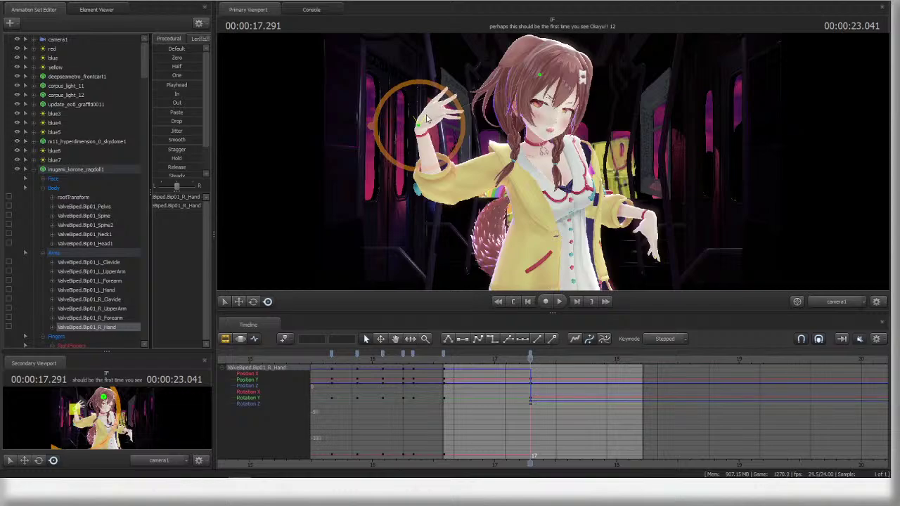
# - Select all controls of inugami_korone_ragdoll1, unmute the sound and show the whole sequence of shots in the Clip Editor
pyautogui.click(99, 169)
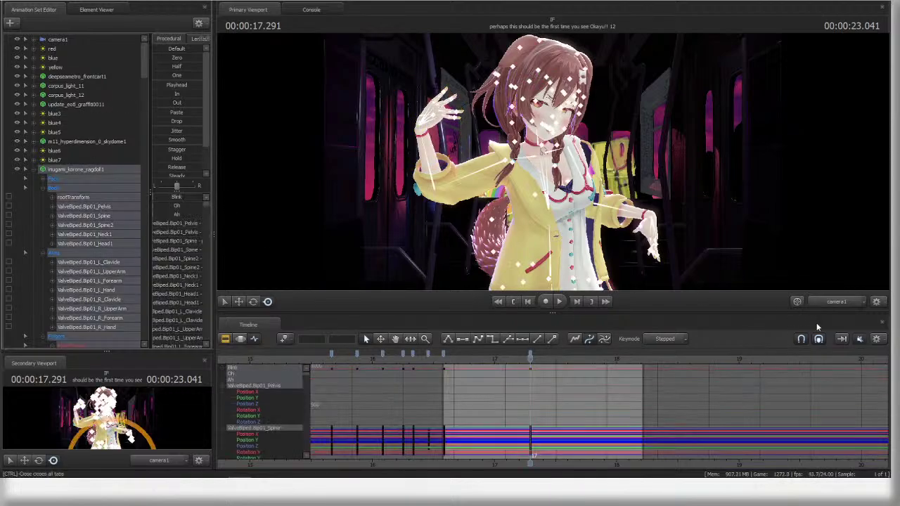
pyautogui.click(860, 339)
pyautogui.click(444, 354)
pyautogui.press('F2')
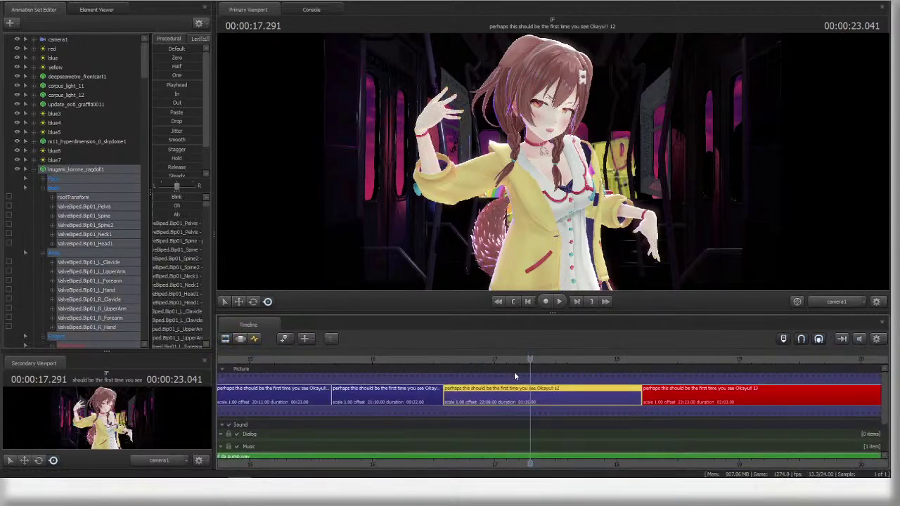
pyautogui.scroll(-7, 501, 372)
pyautogui.scroll(-3, 521, 355)
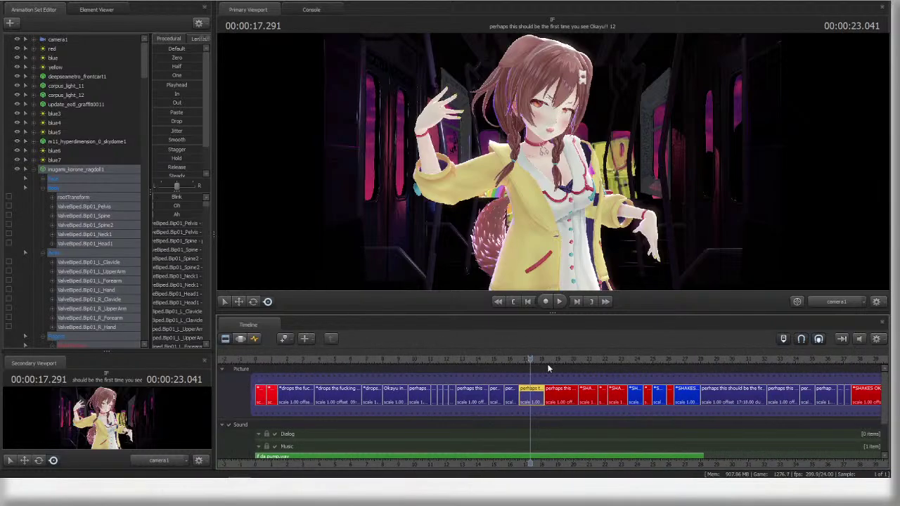
# - Return to the sequence start and review the animated shots around 00:00:14.291
pyautogui.click(497, 301)
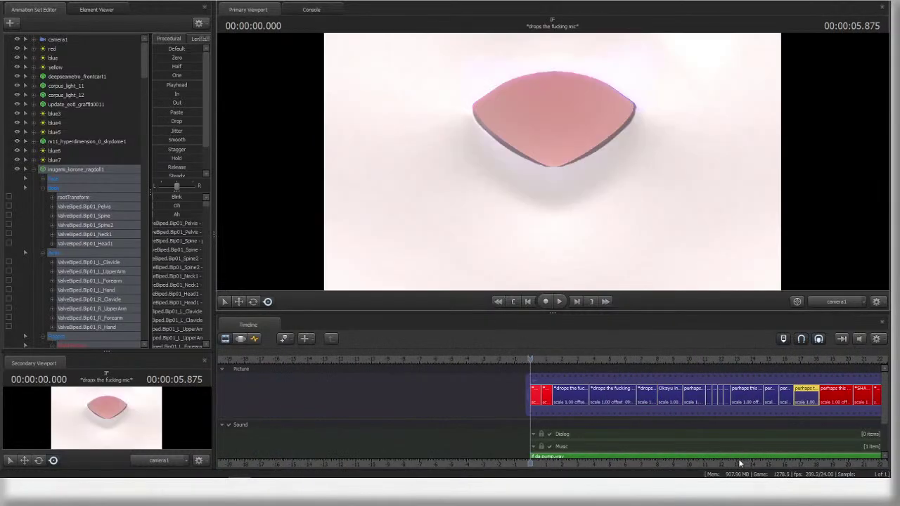
pyautogui.moveTo(634, 430); pyautogui.dragTo(523, 418, button='middle')
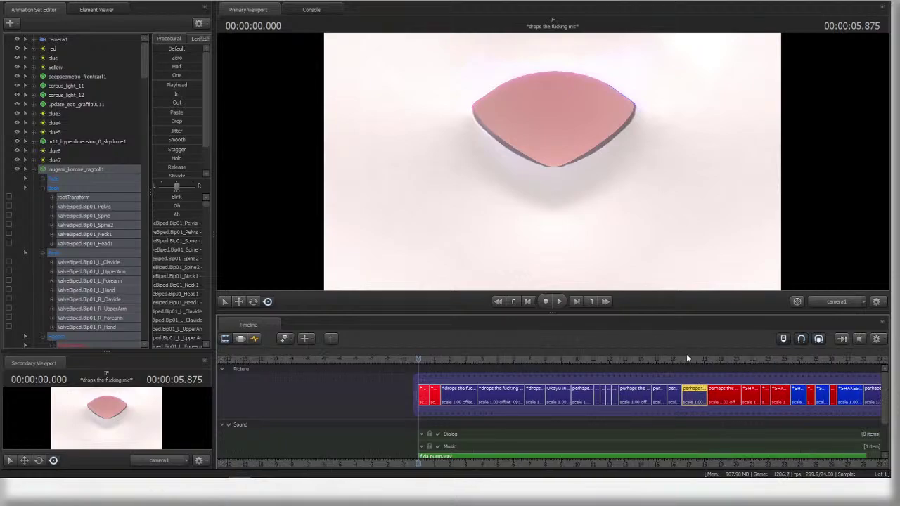
pyautogui.moveTo(688, 359); pyautogui.dragTo(644, 352)
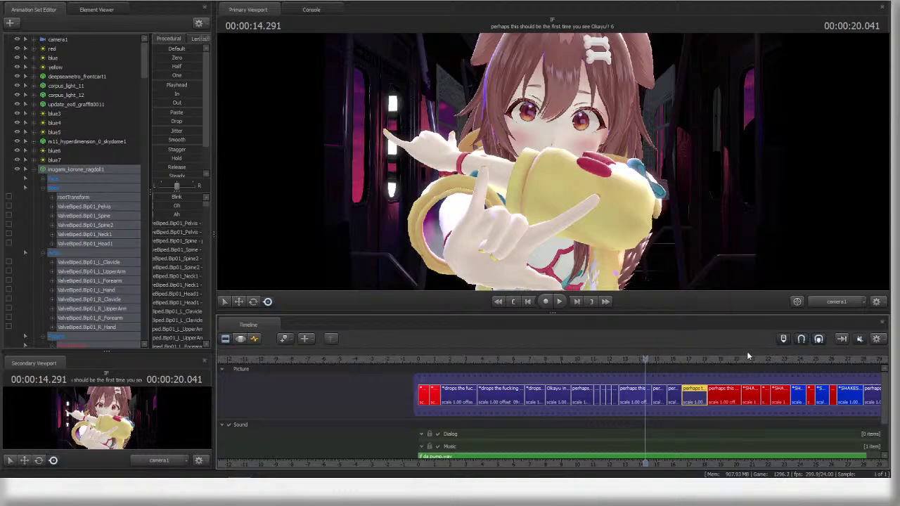
pyautogui.scroll(4, 766, 356)
pyautogui.scroll(-5, 808, 361)
pyautogui.moveTo(762, 461); pyautogui.dragTo(630, 458, button='middle')
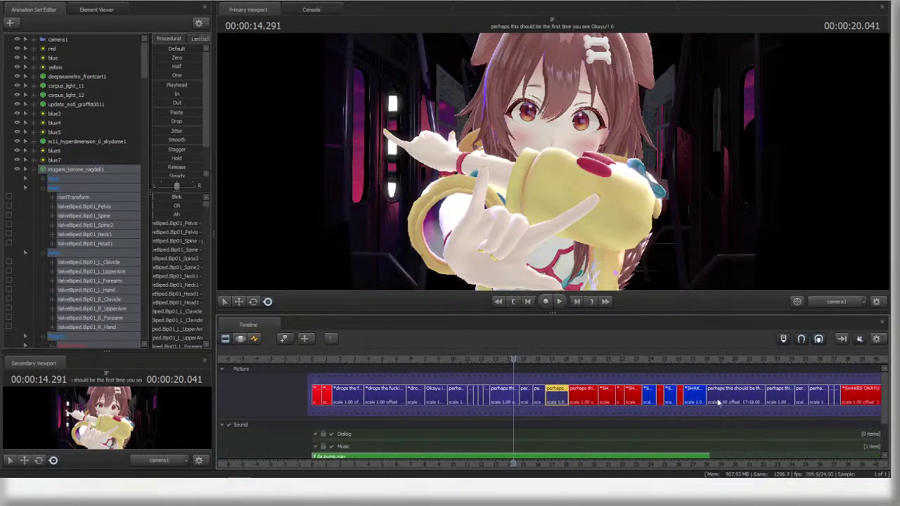
# - Return to the sequence start and play the animated shots through to about 18 s
pyautogui.click(497, 302)
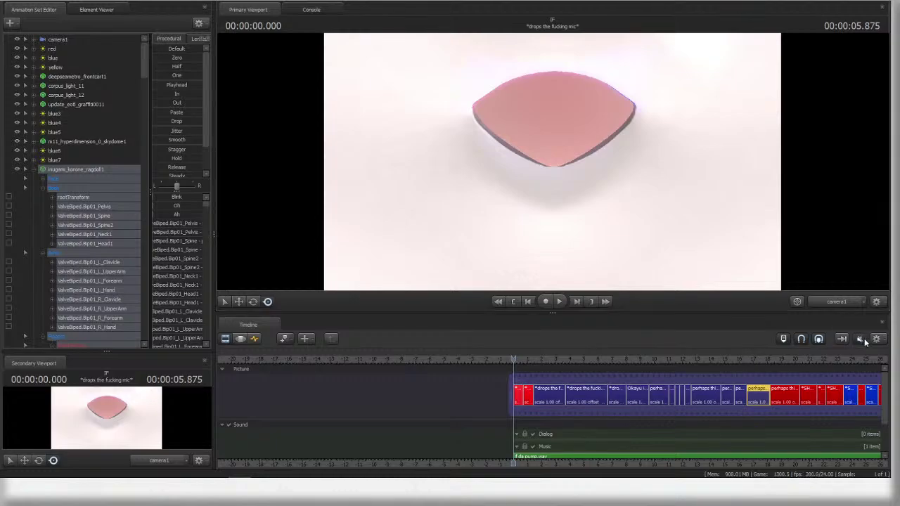
pyautogui.press('space')
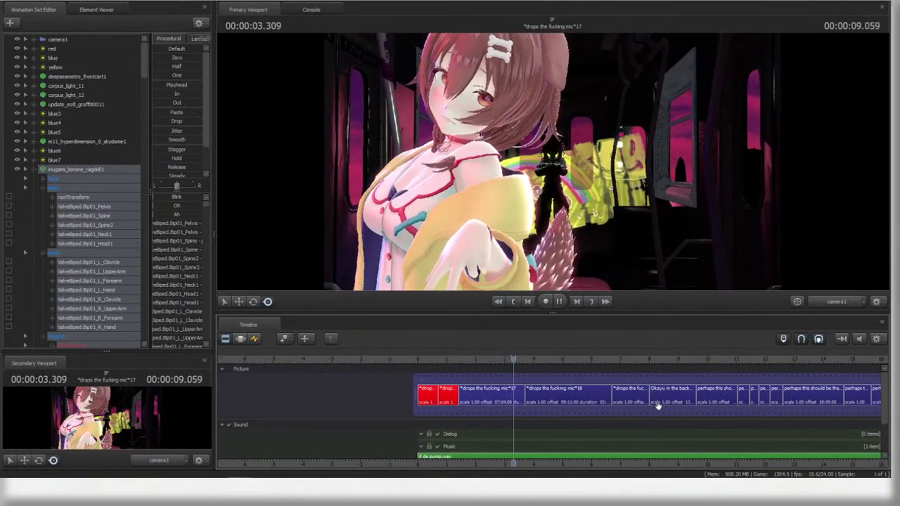
pyautogui.moveTo(654, 460); pyautogui.dragTo(601, 464, button='middle')
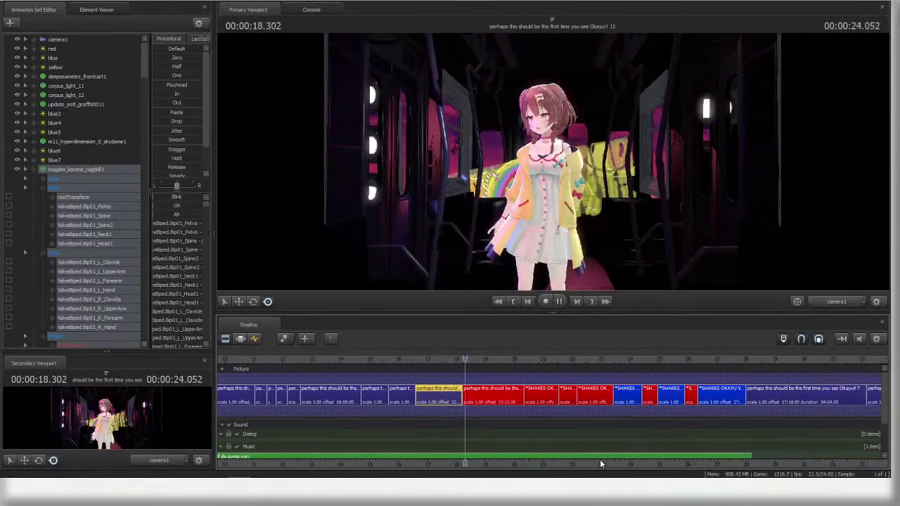
# - Replay the shot "perhaps this should be the first time you see Okayu!! 12" several times to check its pose change
pyautogui.click(389, 357)
pyautogui.click(254, 339)
pyautogui.press('space')
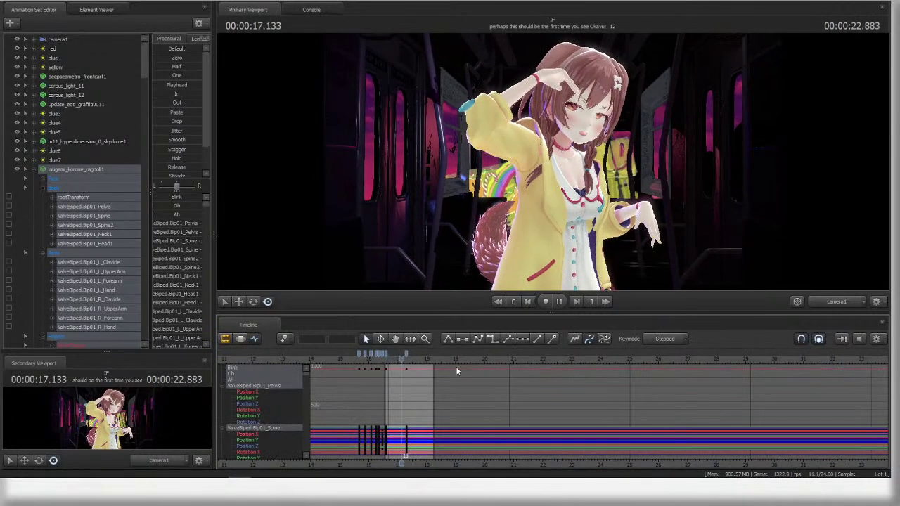
pyautogui.press('F2')
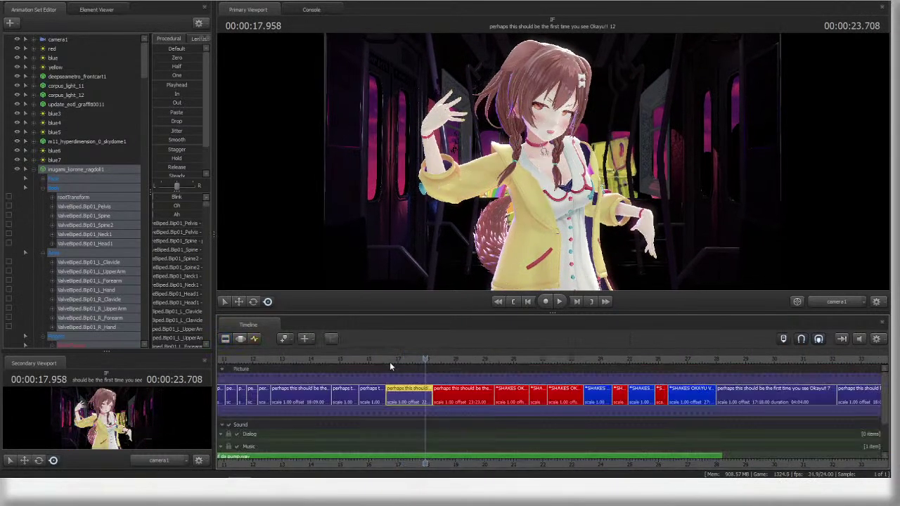
pyautogui.click(390, 362)
pyautogui.press('space')
pyautogui.press('space')
pyautogui.moveTo(537, 457); pyautogui.dragTo(799, 446, button='middle')
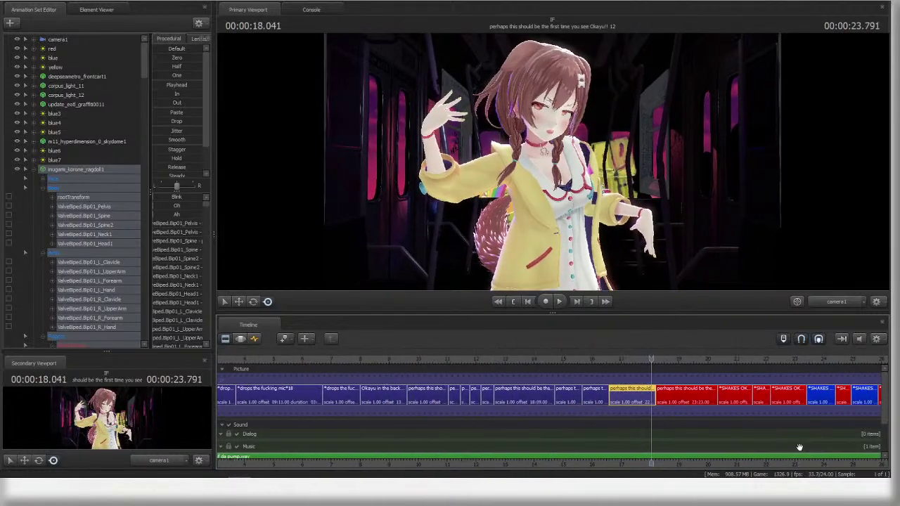
pyautogui.click(616, 362)
pyautogui.press('space')
pyautogui.press('space')
# - At the pose keyframe at 00:00:17.291, rotate L_Forearm downward in the Graph Editor
pyautogui.press('F4')
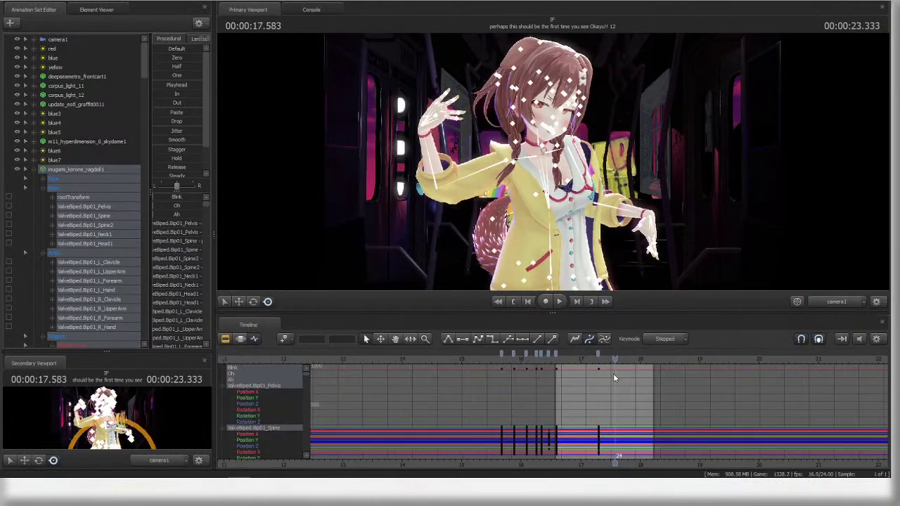
pyautogui.click(625, 230)
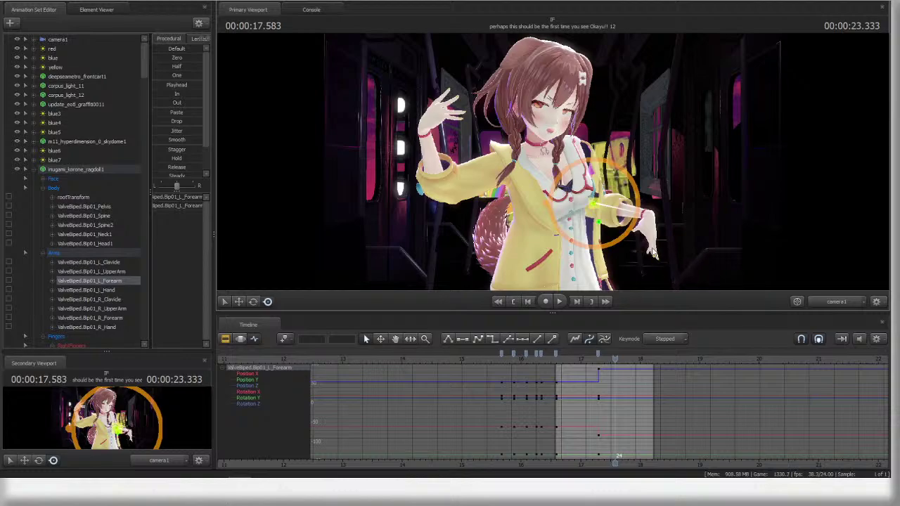
pyautogui.moveTo(617, 363); pyautogui.dragTo(597, 362)
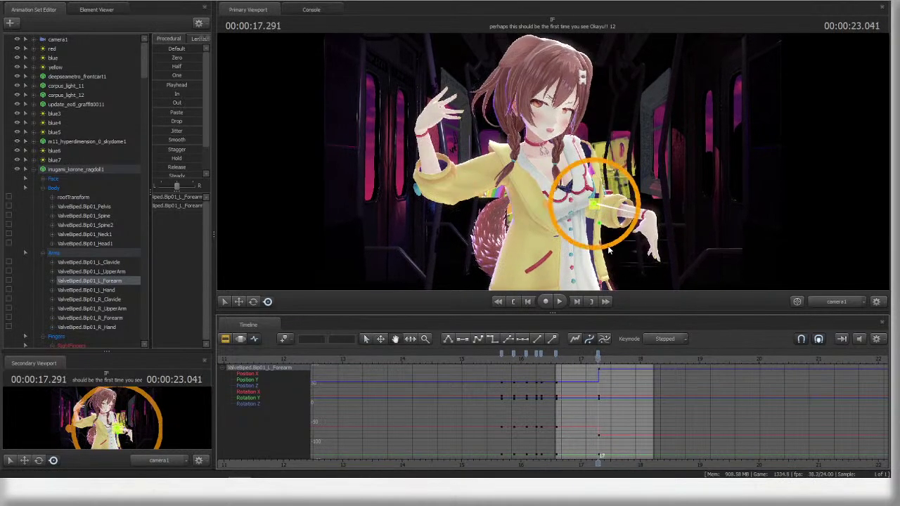
pyautogui.moveTo(621, 204); pyautogui.dragTo(620, 216)
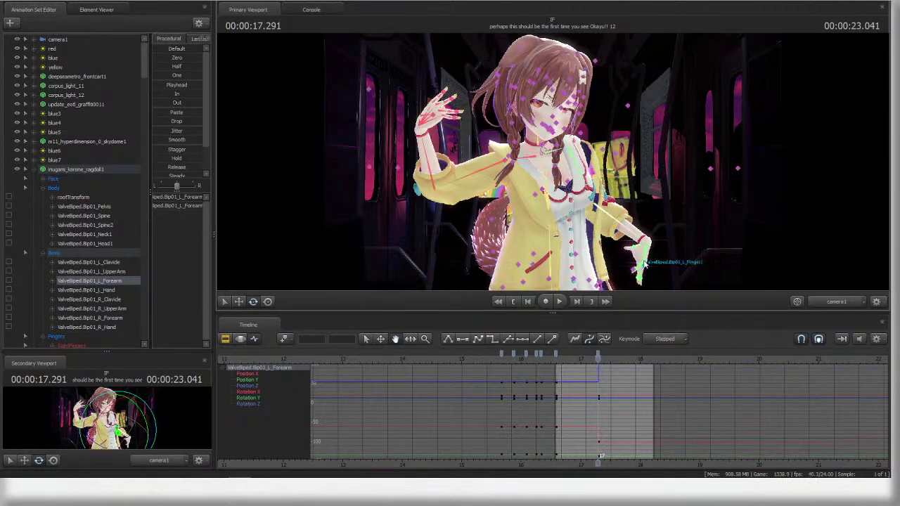
# - Refine the lowered left hand by adjusting L_Finger3, the thumb joints L_Finger0 and L_Finger01, and L_Finger1
pyautogui.click(638, 255)
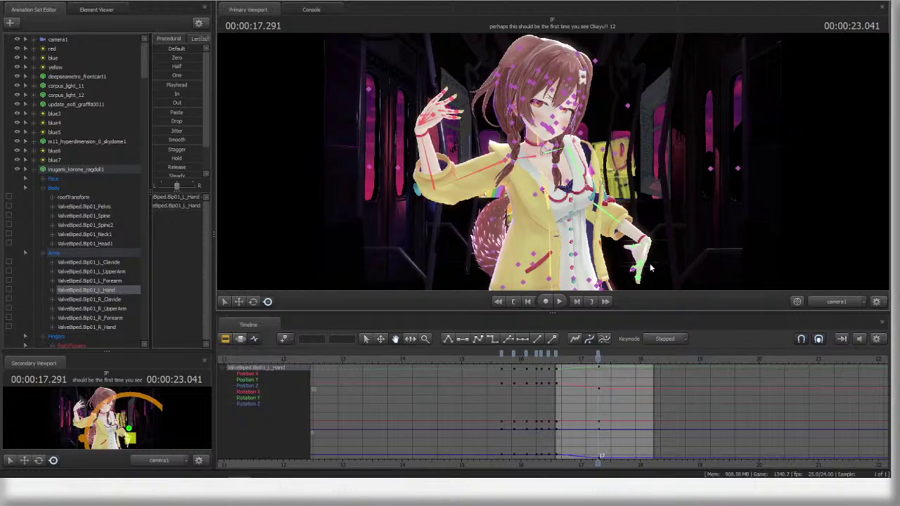
pyautogui.click(672, 265)
pyautogui.moveTo(672, 262); pyautogui.dragTo(669, 249)
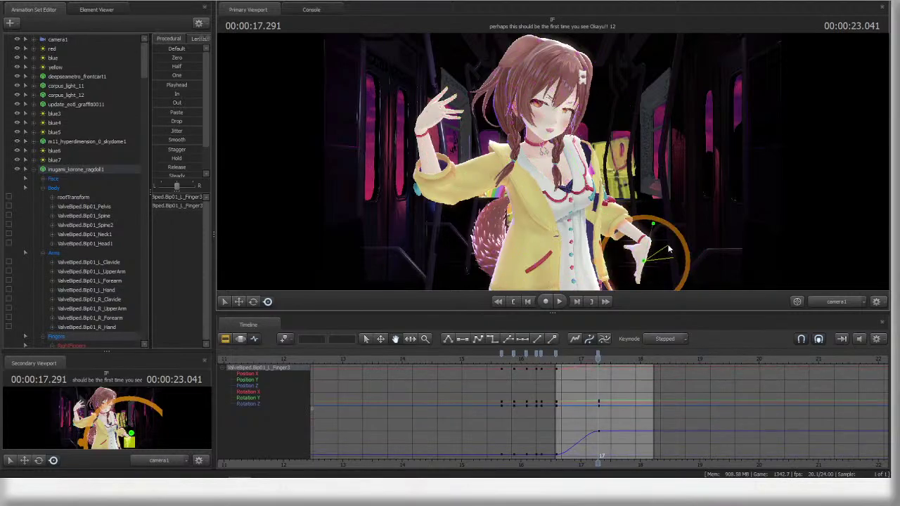
pyautogui.click(655, 257)
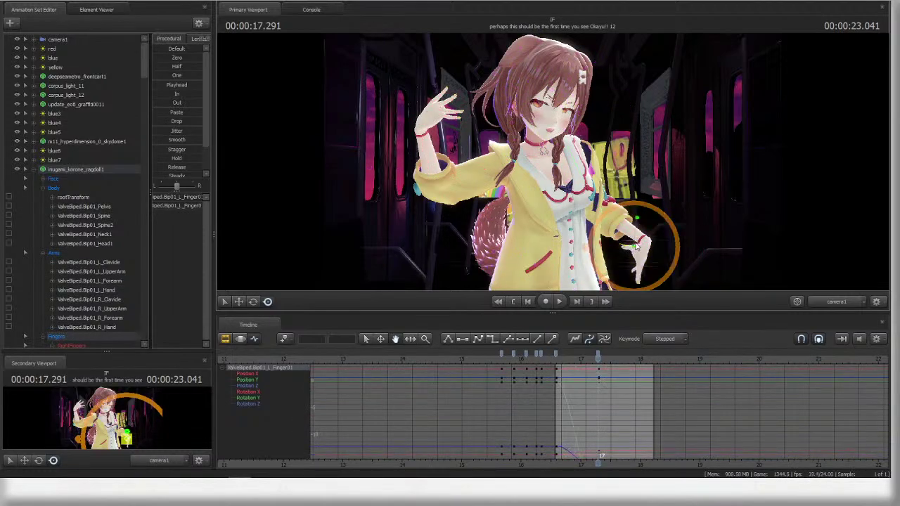
pyautogui.keyDown('ctrl'); pyautogui.click(641, 243); pyautogui.keyUp('ctrl')
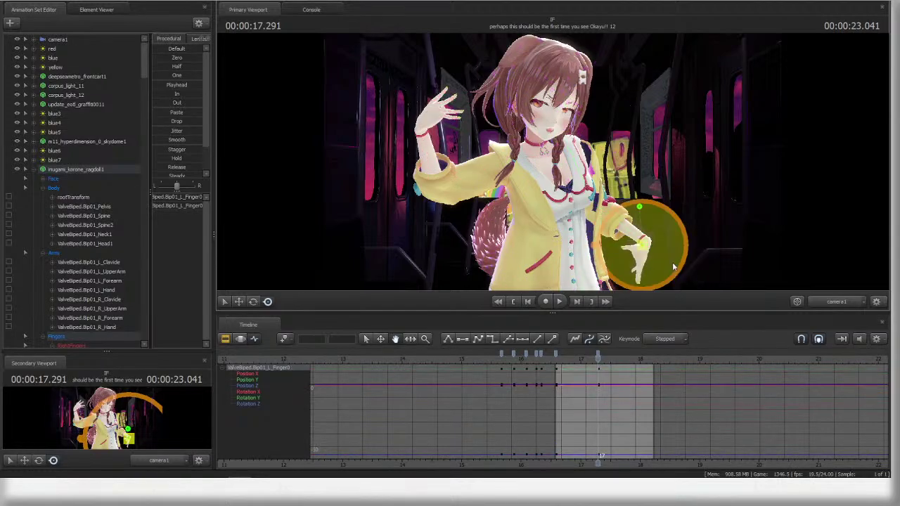
pyautogui.click(631, 260)
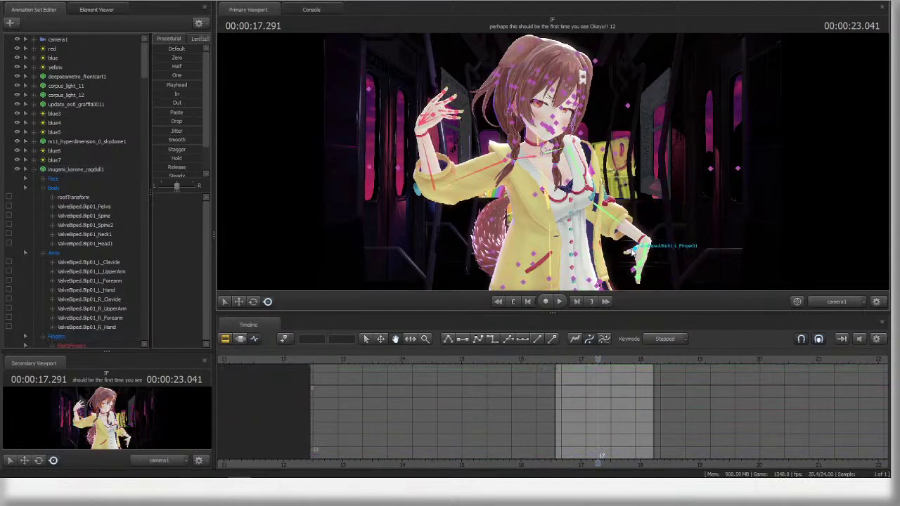
pyautogui.click(667, 252)
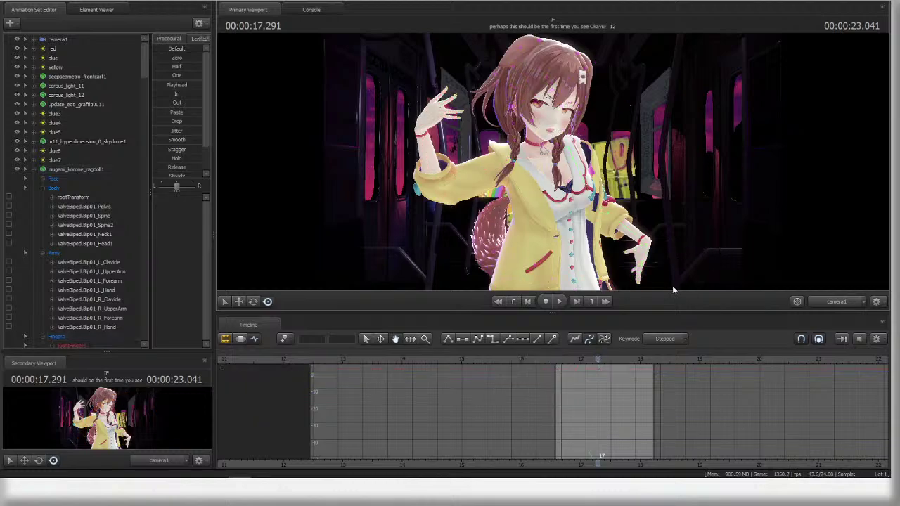
pyautogui.click(638, 267)
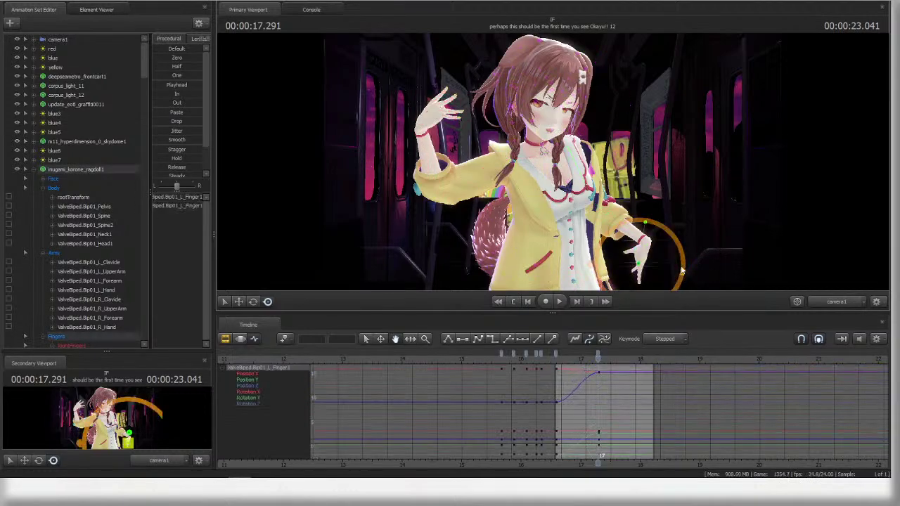
pyautogui.click(697, 280)
# - Select all controls of inugami_korone_ragdoll1 and show the shots in the Clip Editor
pyautogui.keyDown('ctrl'); pyautogui.click(519, 159); pyautogui.keyUp('ctrl')
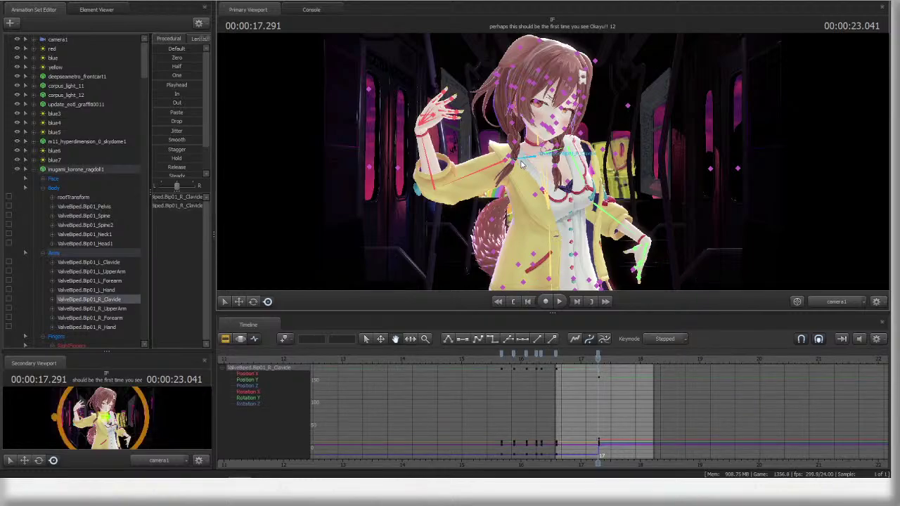
pyautogui.click(103, 161)
pyautogui.click(101, 168)
pyautogui.scroll(4, 703, 383)
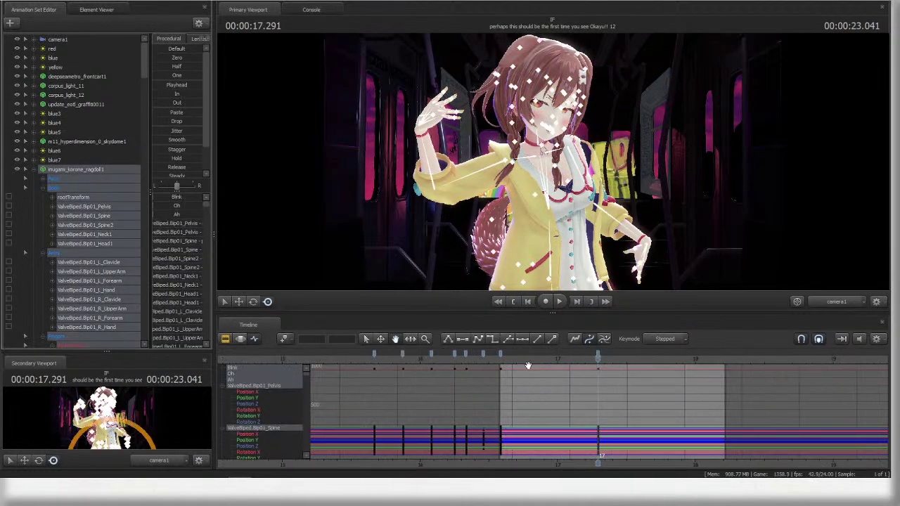
pyautogui.press('F2')
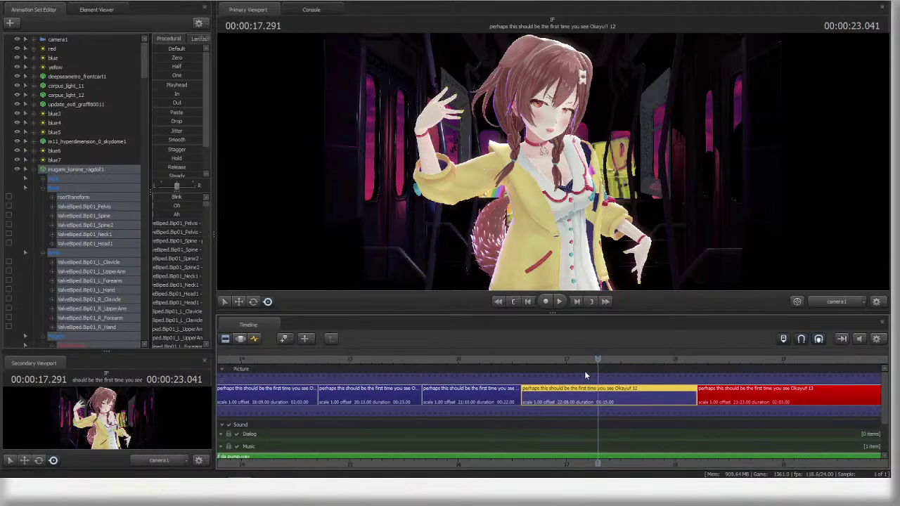
# - Replay shot 12 repeatedly between about 16.5 s and 18.2 s to check the timing of the two arm poses
pyautogui.click(544, 359)
pyautogui.press('space')
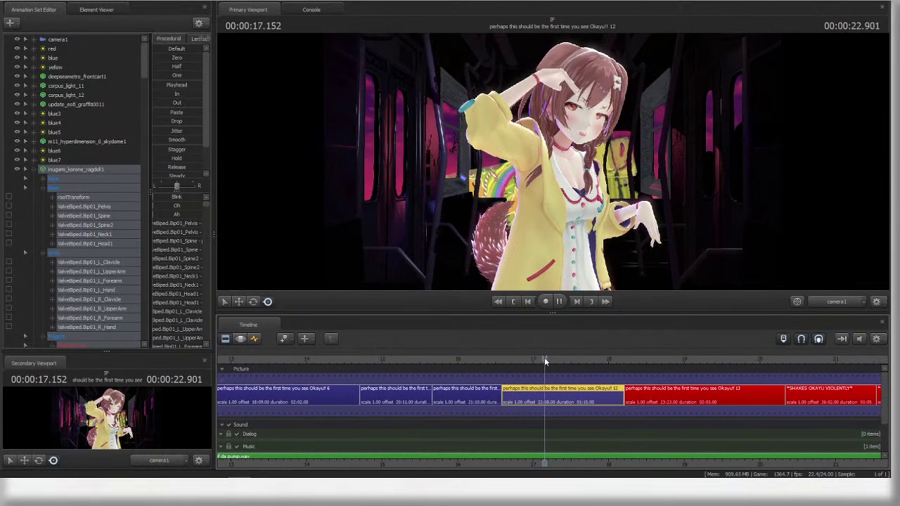
pyautogui.scroll(-3, 493, 360)
pyautogui.click(478, 359)
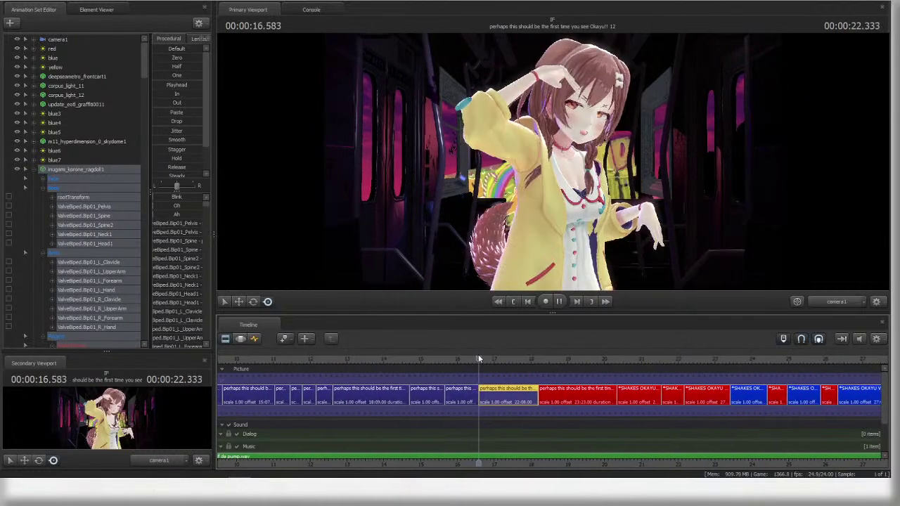
pyautogui.press('space')
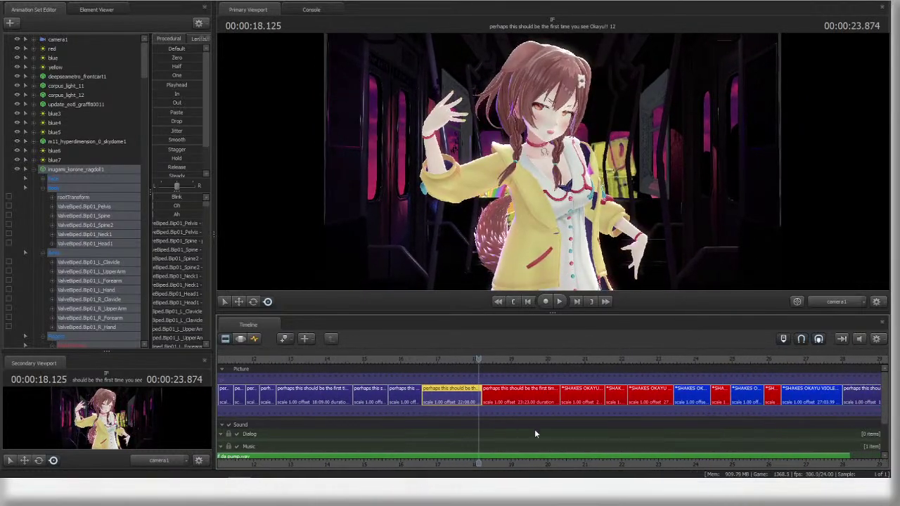
pyautogui.scroll(4, 562, 359)
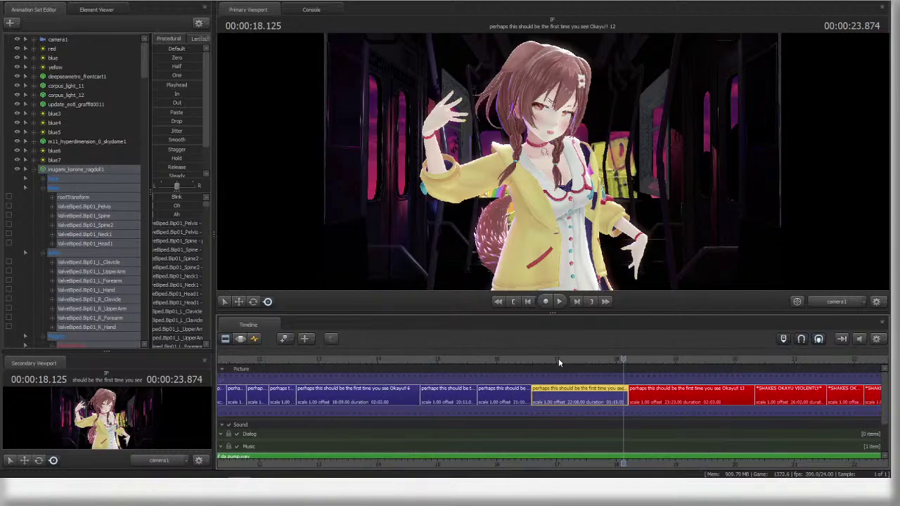
pyautogui.scroll(2, 562, 366)
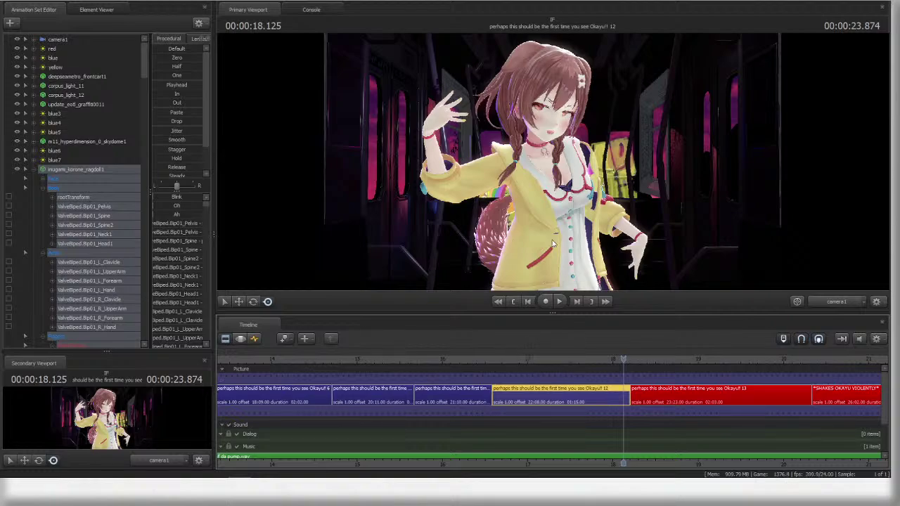
pyautogui.scroll(-3, 562, 360)
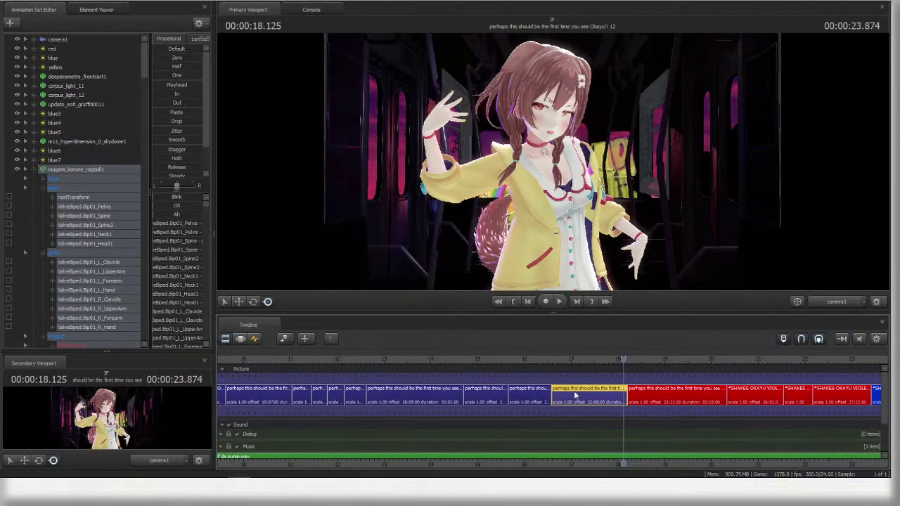
pyautogui.scroll(-2, 468, 362)
pyautogui.click(474, 350)
pyautogui.press('space')
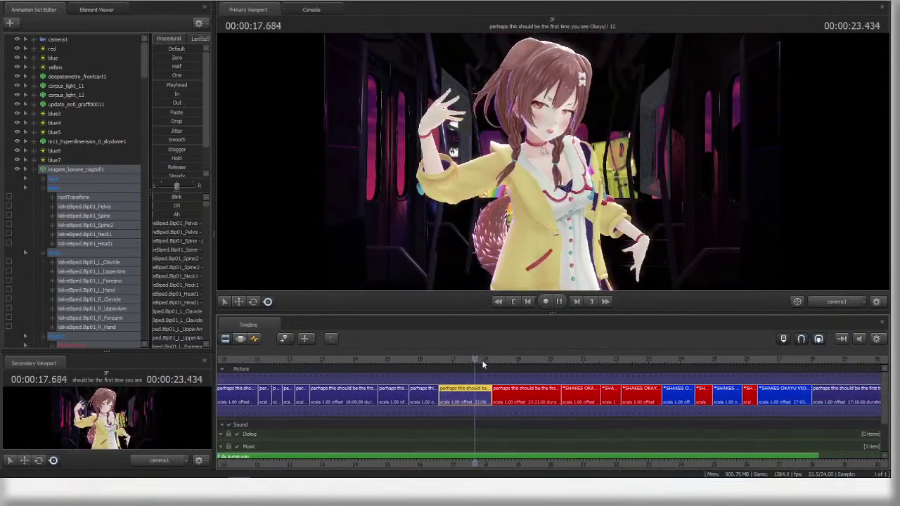
pyautogui.press('space')
# - Delay the last two pose keyframes of inugami_korone_ragdoll1 in shot 12, moving the final one to about 17.7 s
pyautogui.click(98, 166)
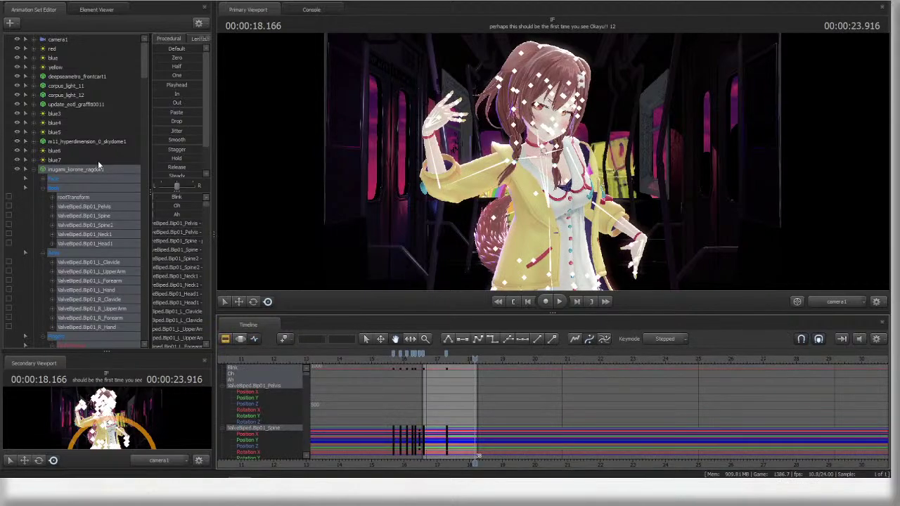
pyautogui.scroll(3, 436, 359)
pyautogui.moveTo(522, 437); pyautogui.dragTo(669, 434, button='middle')
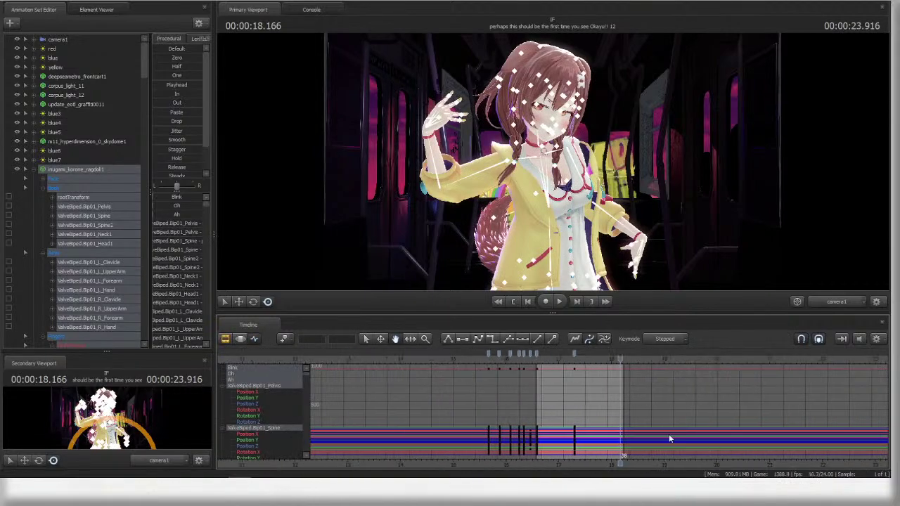
pyautogui.scroll(3, 481, 360)
pyautogui.press('F2')
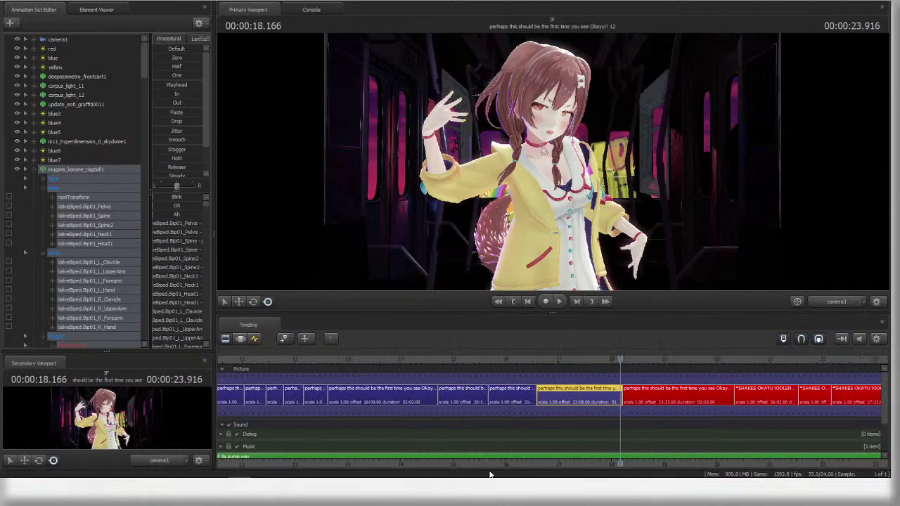
pyautogui.press('F4')
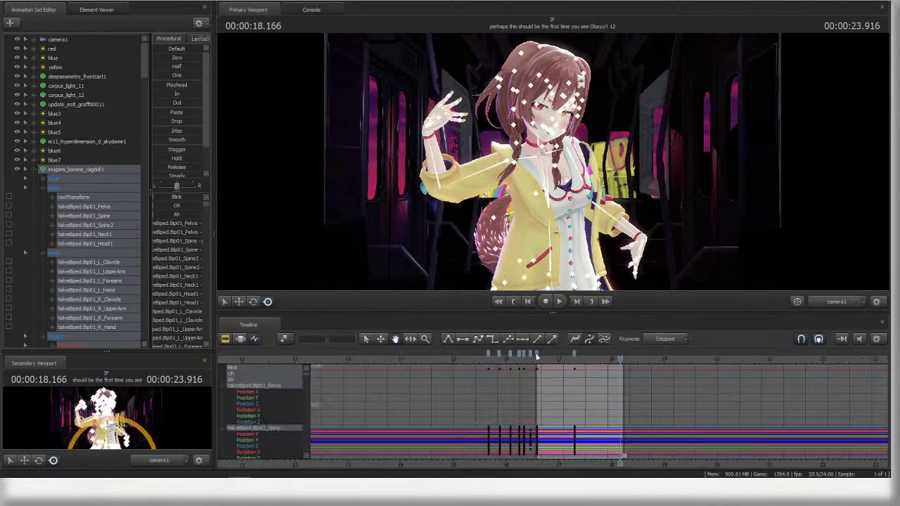
pyautogui.moveTo(536, 355); pyautogui.dragTo(596, 355)
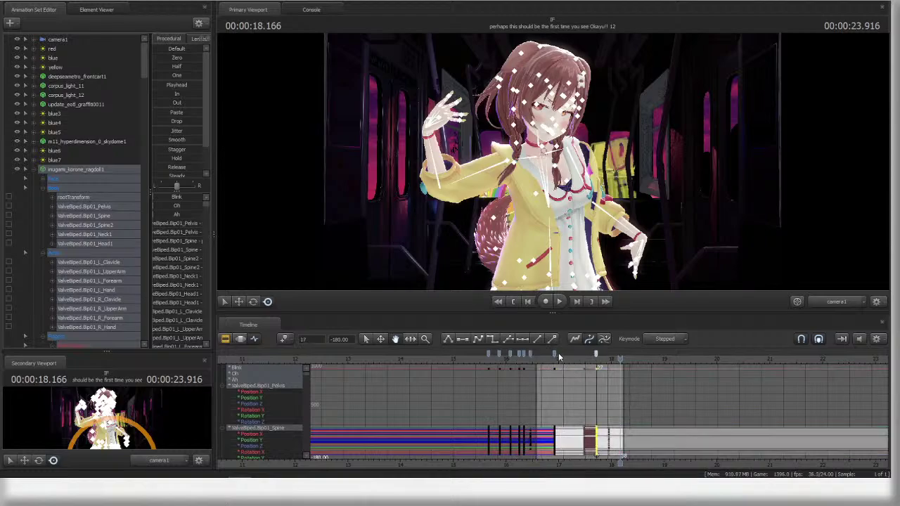
# - Replay shot 12 with the retimed keyframes and park the playhead at 00:00:17.541
pyautogui.click(570, 356)
pyautogui.press('F2')
pyautogui.press('space')
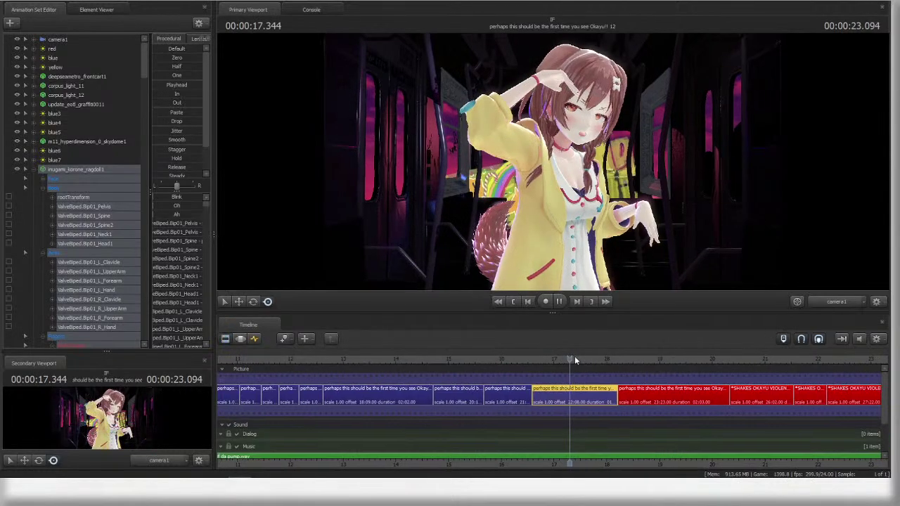
pyautogui.press('space')
pyautogui.moveTo(515, 358); pyautogui.dragTo(451, 362)
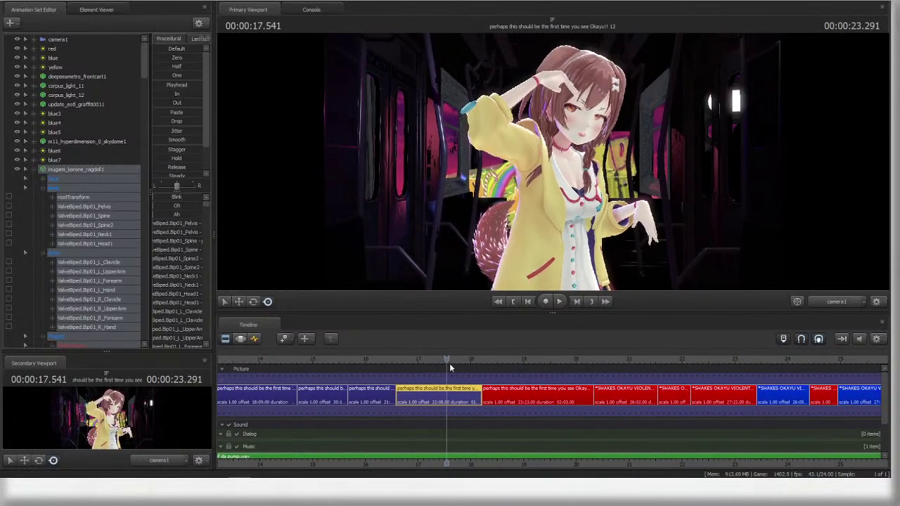
# - Shift the last two pose keyframes of shot 12 earlier, to about 17.3 s and 17.6 s, and replay the shot
pyautogui.press('F4')
pyautogui.keyDown('shift'); pyautogui.click(447, 353); pyautogui.keyUp('shift')
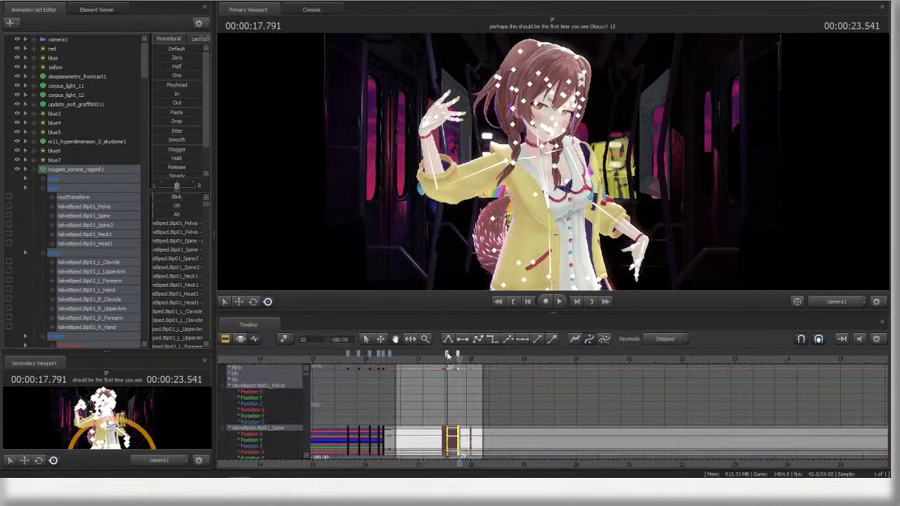
pyautogui.moveTo(447, 353); pyautogui.dragTo(437, 354)
pyautogui.click(420, 359)
pyautogui.press('F2')
pyautogui.press('space')
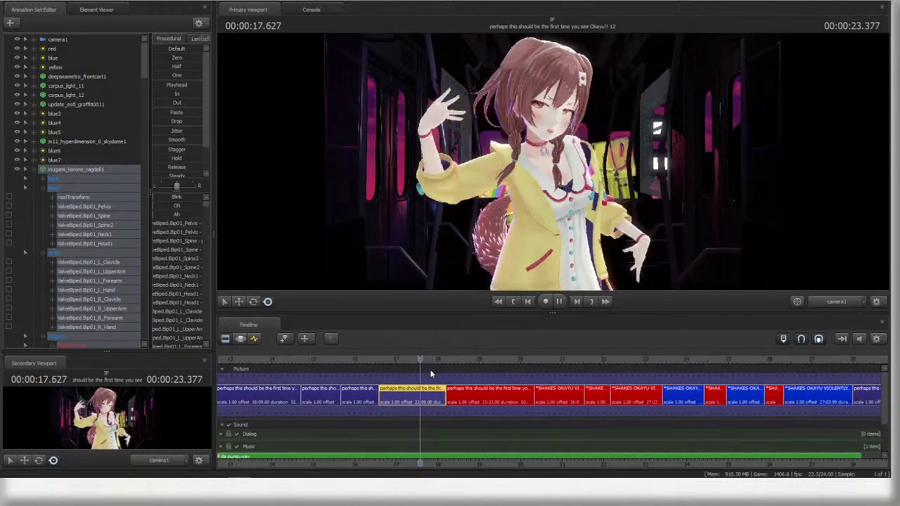
pyautogui.scroll(-4, 571, 448)
pyautogui.scroll(3, 612, 377)
pyautogui.click(535, 355)
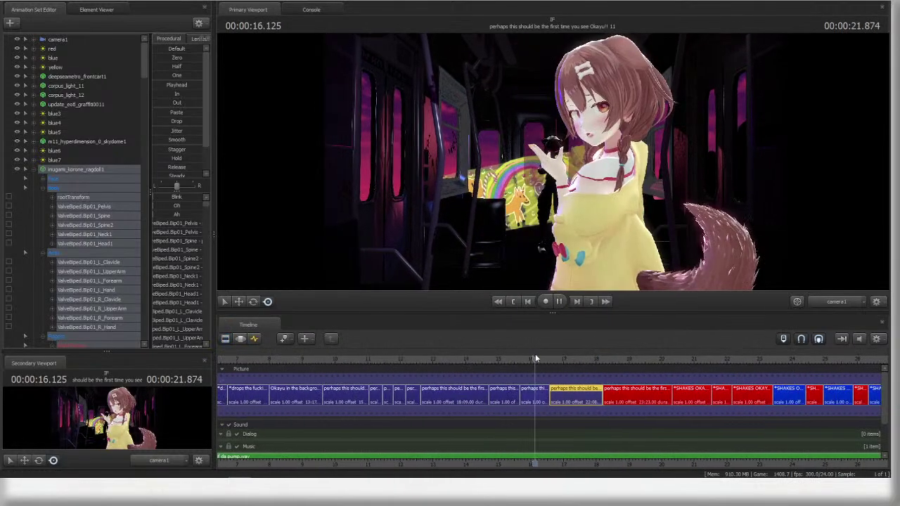
pyautogui.press('space')
pyautogui.press('space')
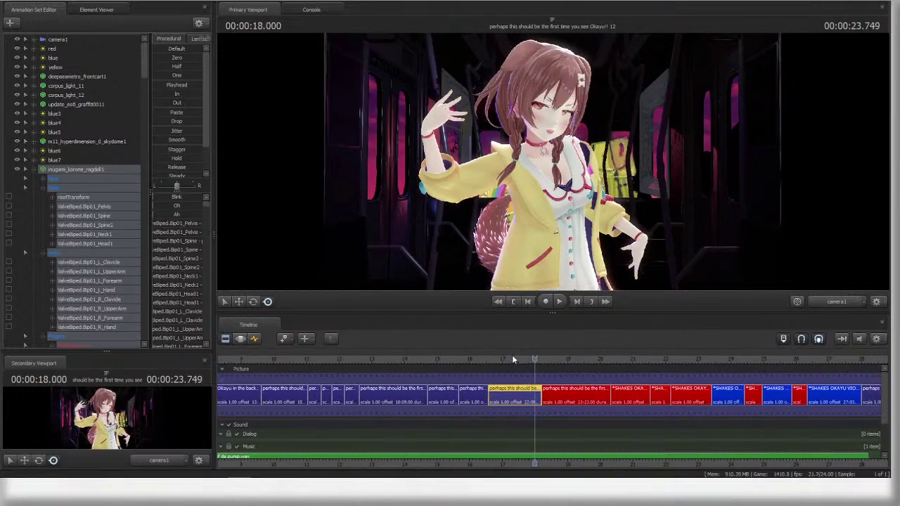
# - Move shot 12's final pose keyframe slightly earlier, to about 17.5 s, and replay the pose change
pyautogui.press('F4')
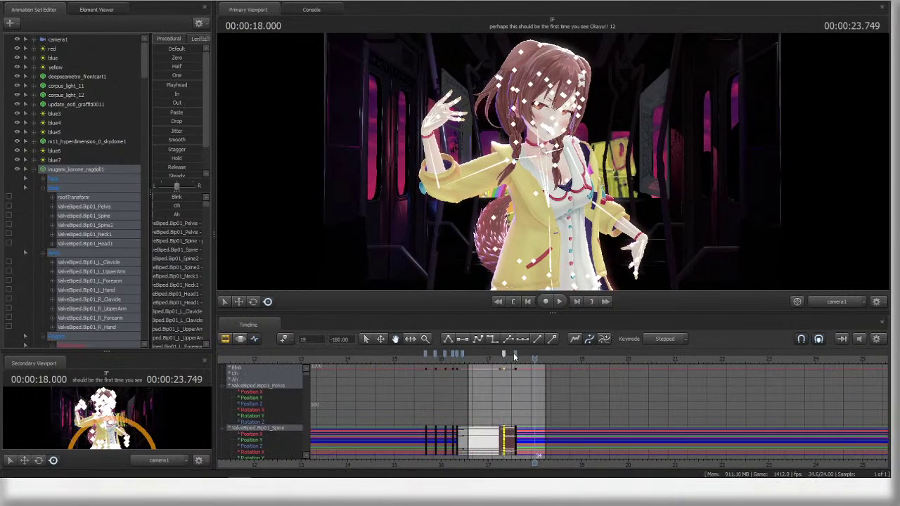
pyautogui.moveTo(515, 353); pyautogui.dragTo(511, 353)
pyautogui.press('F2')
pyautogui.click(483, 359)
pyautogui.press('space')
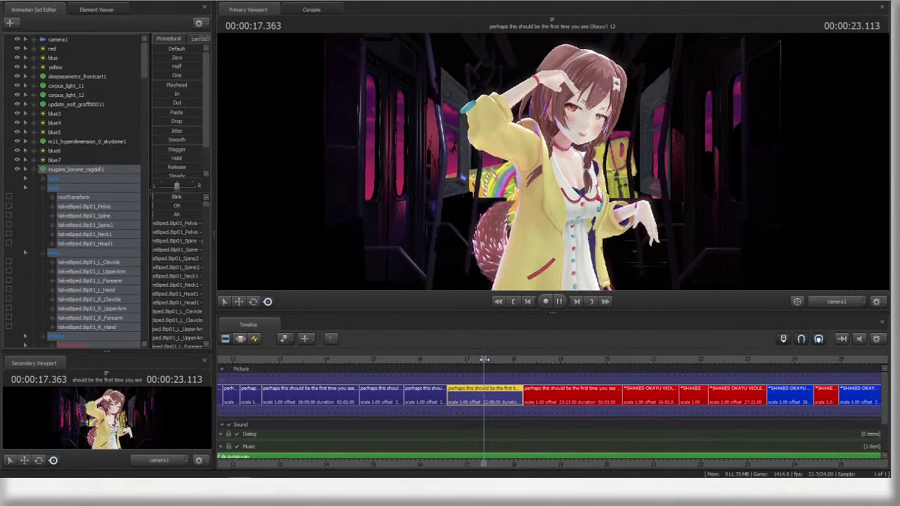
pyautogui.press('space')
# - Split shot 12 at 00:00:17.291 and select its first part in the Clip Editor
pyautogui.click(448, 359)
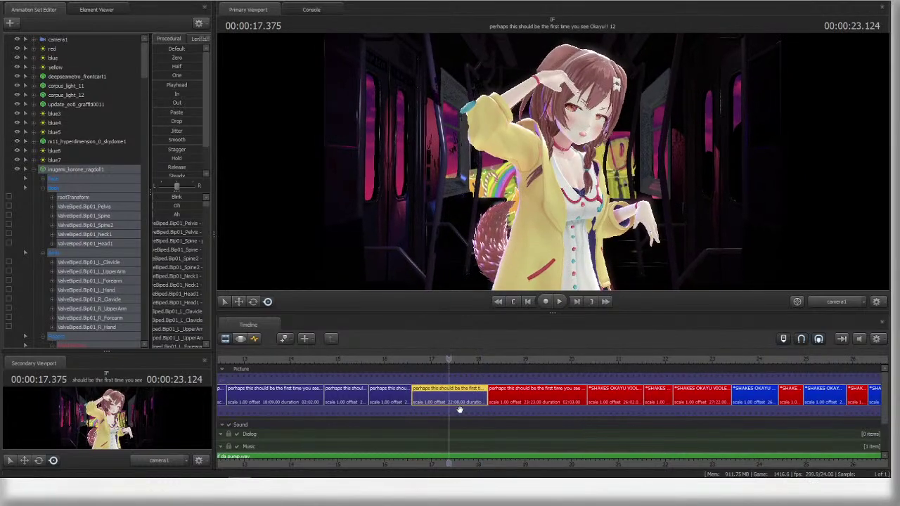
pyautogui.click(444, 359)
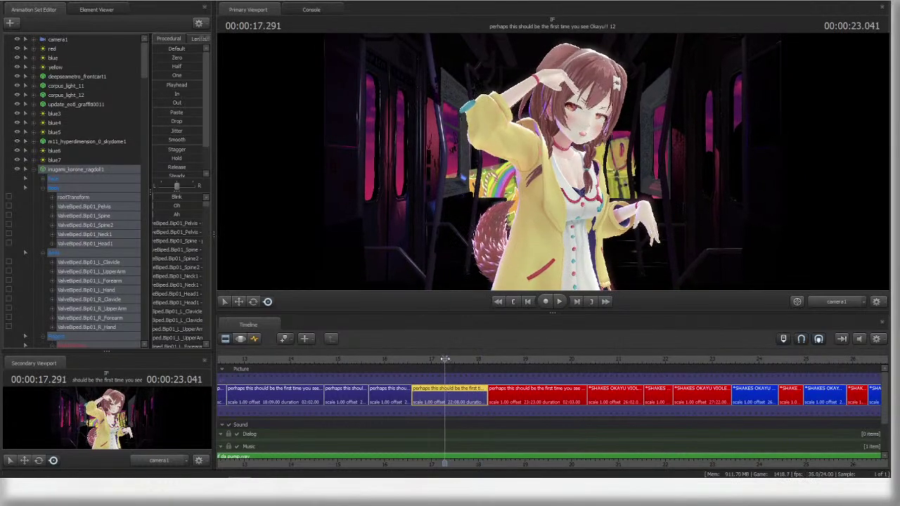
pyautogui.press('b')
pyautogui.click(457, 394)
pyautogui.moveTo(422, 360); pyautogui.dragTo(417, 360)
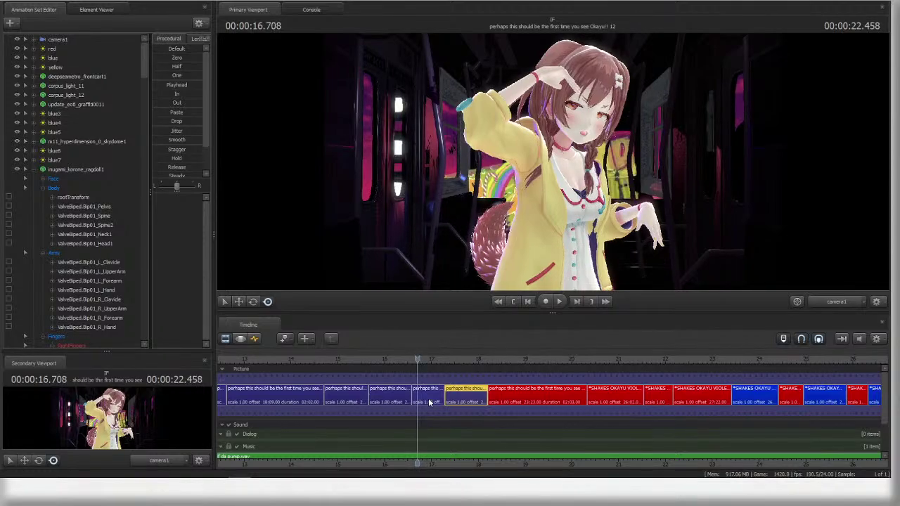
pyautogui.click(432, 398)
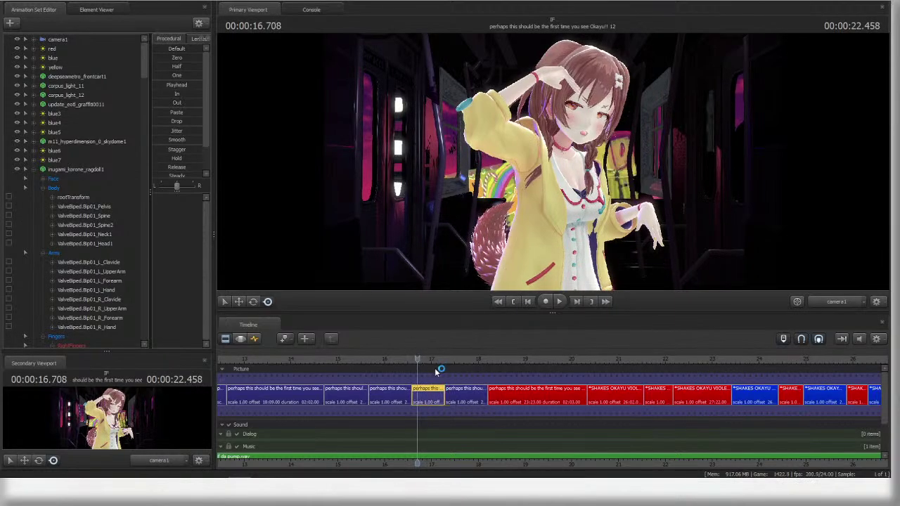
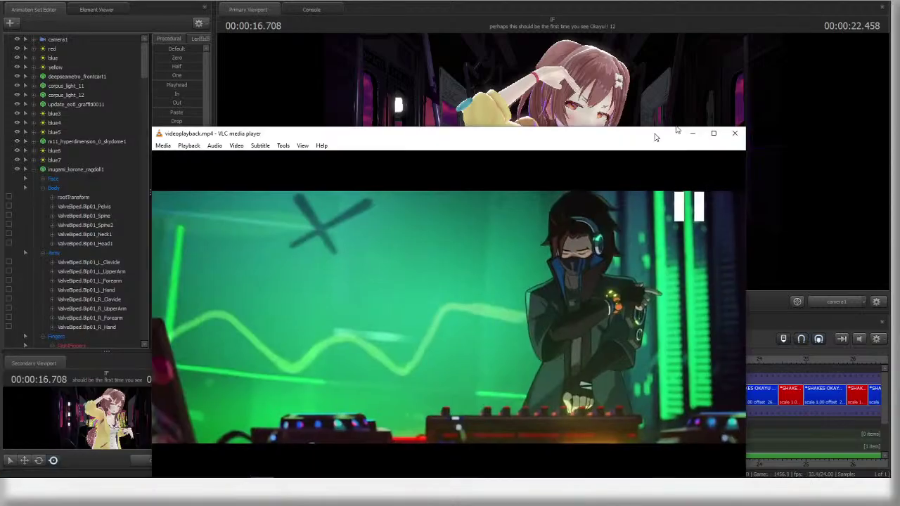
# - Examine the upside-down character scene around 00:27 in the reference video videoplayback.mp4 in VLC media player
pyautogui.moveTo(506, 140); pyautogui.dragTo(580, 65)
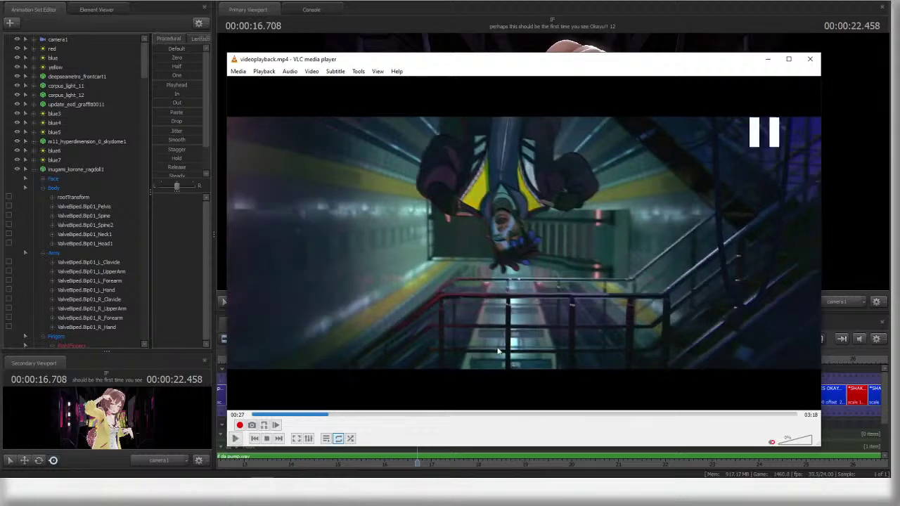
pyautogui.press('space')
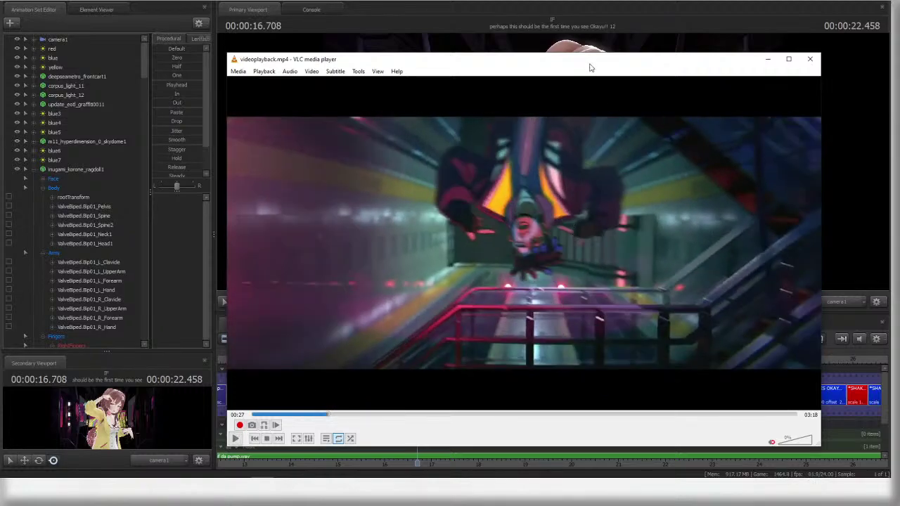
pyautogui.moveTo(669, 81); pyautogui.dragTo(612, 77)
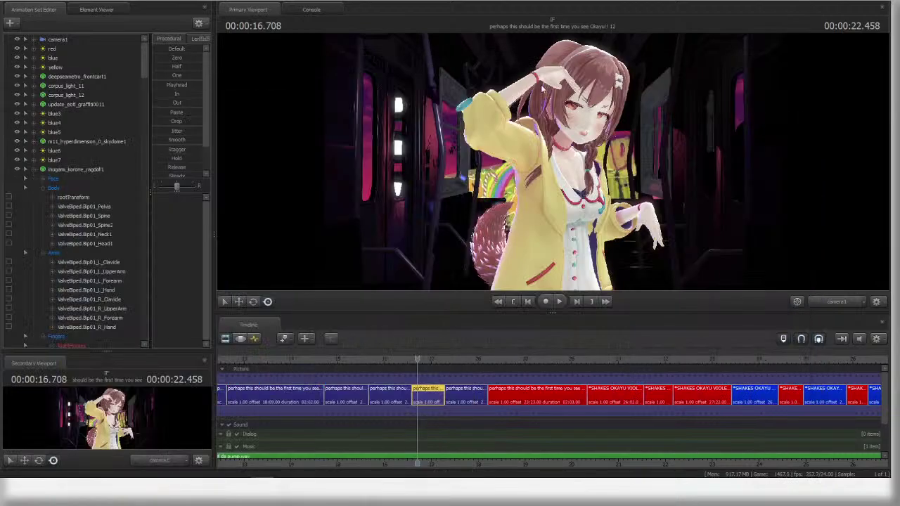
# - Back in Source Filmmaker, park the playhead at 00:00:16.875, switch to the Work Camera and select all controls of inugami_korone_ragdoll1
pyautogui.scroll(3, 473, 357)
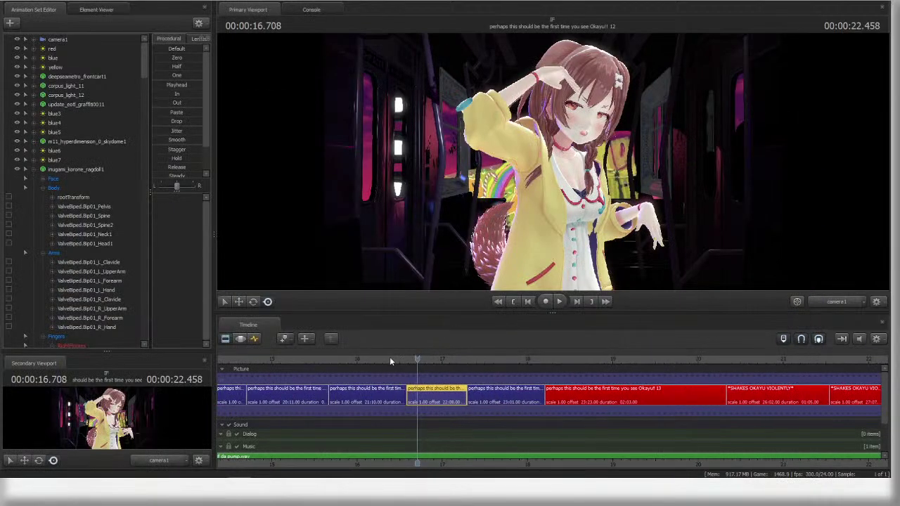
pyautogui.click(396, 358)
pyautogui.press('space')
pyautogui.press('space')
pyautogui.click(240, 339)
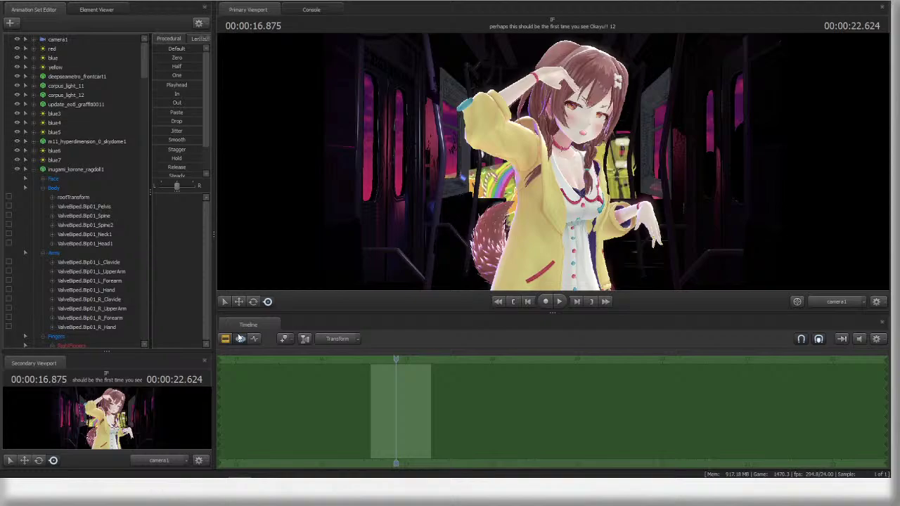
pyautogui.click(836, 302)
pyautogui.moveTo(748, 248); pyautogui.dragTo(515, 151)
pyautogui.click(75, 170)
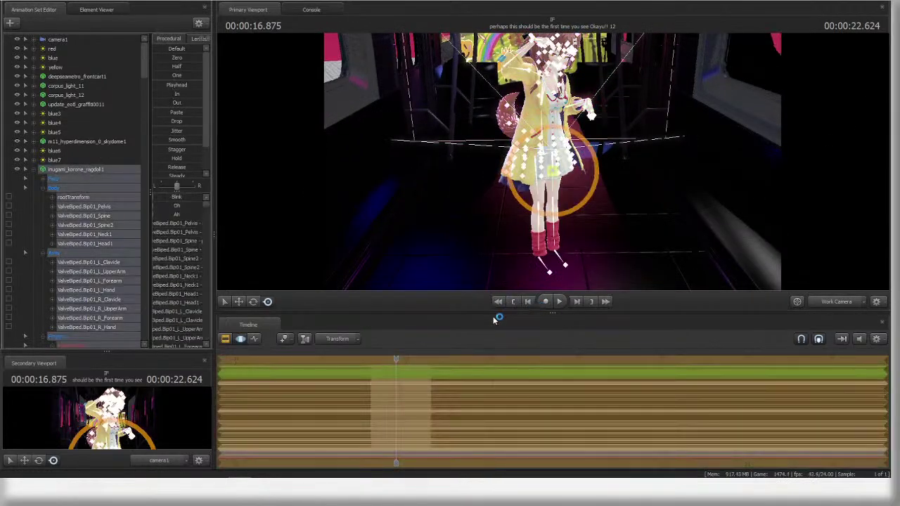
# - Move the last two pose keyframes in the shortened shot 12 earlier, to about 16.9 s and 17.0 s, in the Graph Editor
pyautogui.click(254, 339)
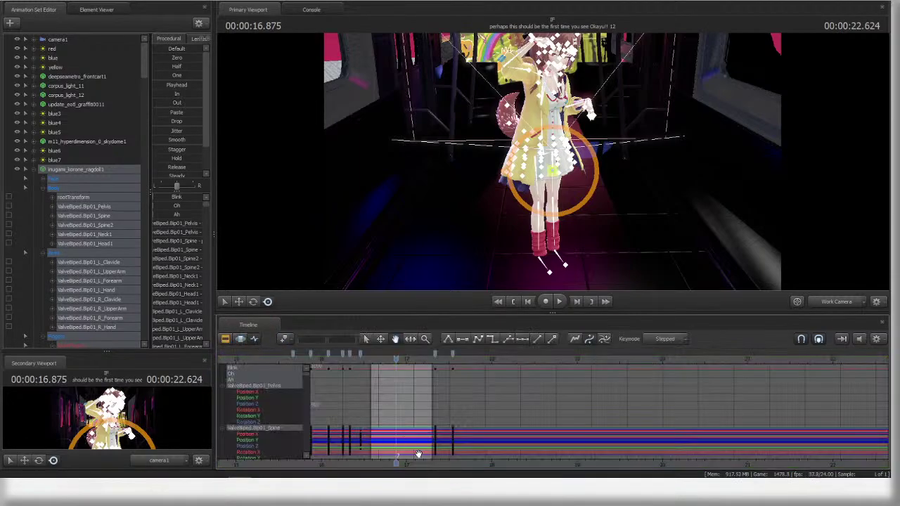
pyautogui.moveTo(436, 465); pyautogui.dragTo(511, 443, button='middle')
pyautogui.scroll(3, 505, 424)
pyautogui.scroll(-2, 505, 424)
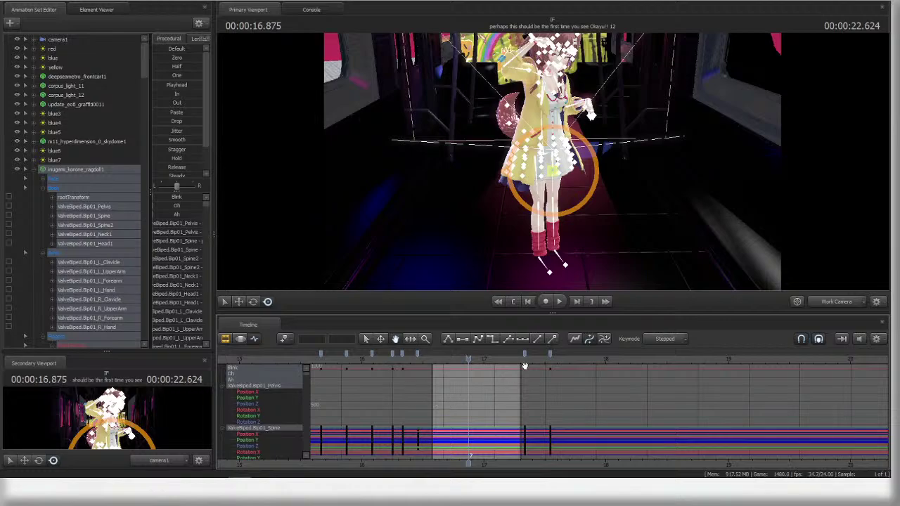
pyautogui.moveTo(525, 354); pyautogui.dragTo(469, 356)
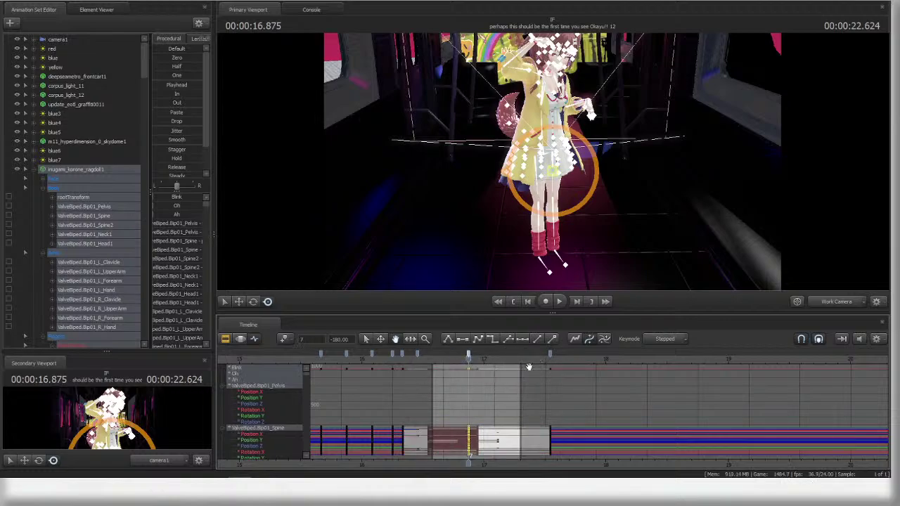
pyautogui.scroll(-2, 530, 376)
pyautogui.scroll(3, 521, 387)
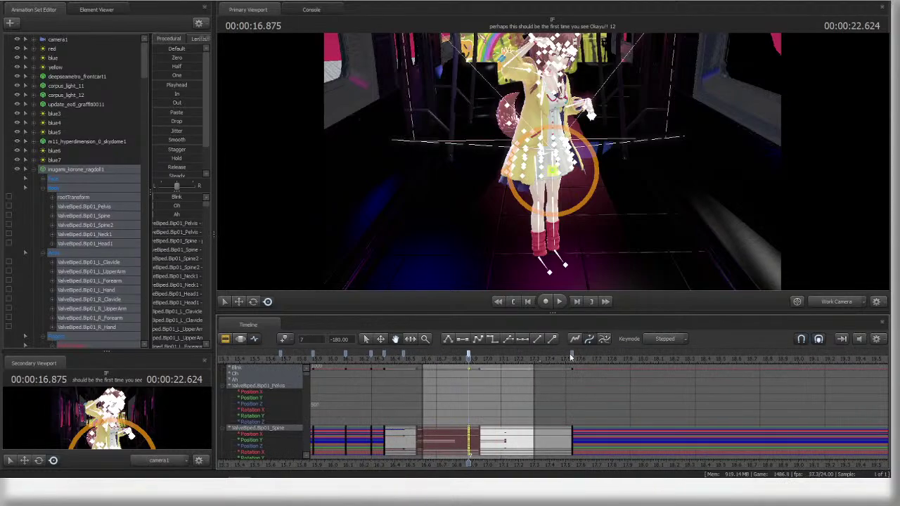
pyautogui.moveTo(570, 357); pyautogui.dragTo(482, 358)
# - Move the character's pelvis back away from camera1 across shot 12 in the Motion Editor, working through the Work Camera
pyautogui.click(241, 339)
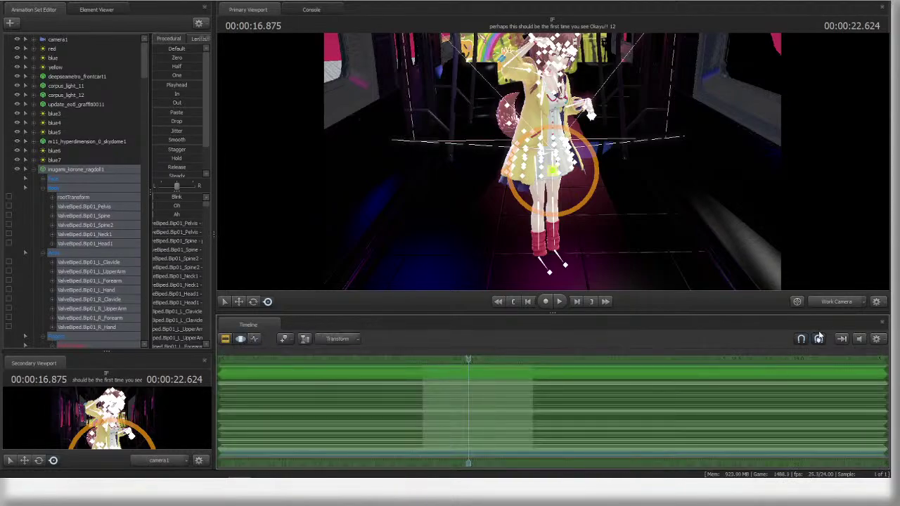
pyautogui.click(836, 302)
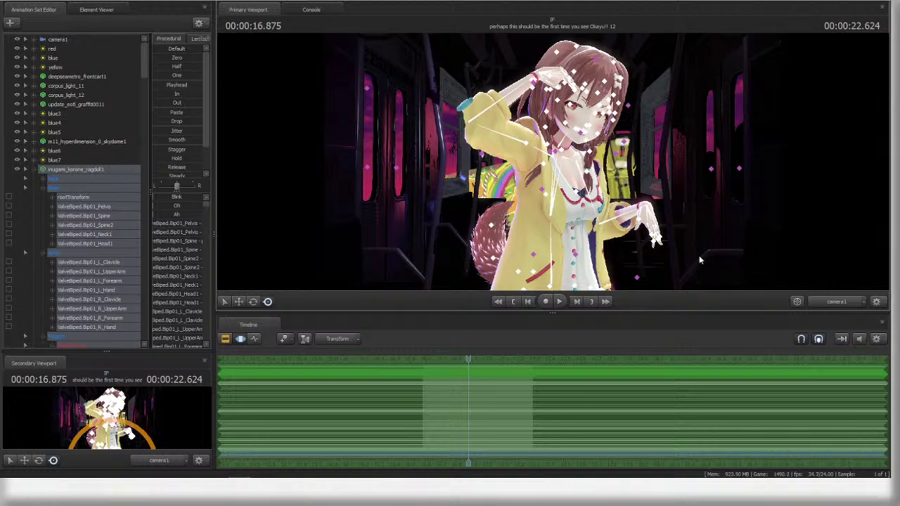
pyautogui.keyDown('ctrl'); pyautogui.click(551, 281); pyautogui.keyUp('ctrl')
pyautogui.click(847, 303)
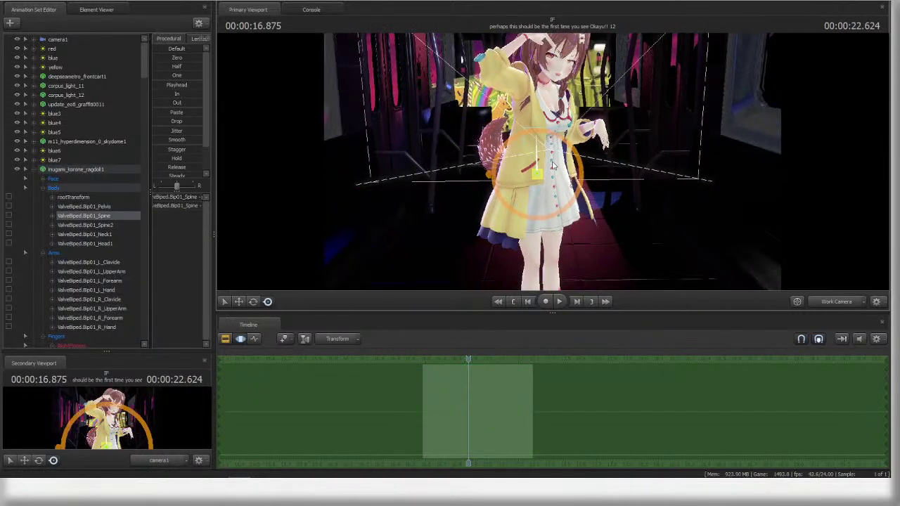
pyautogui.click(555, 203)
pyautogui.moveTo(556, 203); pyautogui.dragTo(541, 186)
pyautogui.click(834, 302)
# - Replay from about 16.5 s through shots 12 and 21 to check the repositioned pose, and save the session
pyautogui.moveTo(440, 357); pyautogui.dragTo(406, 358)
pyautogui.scroll(-5, 427, 357)
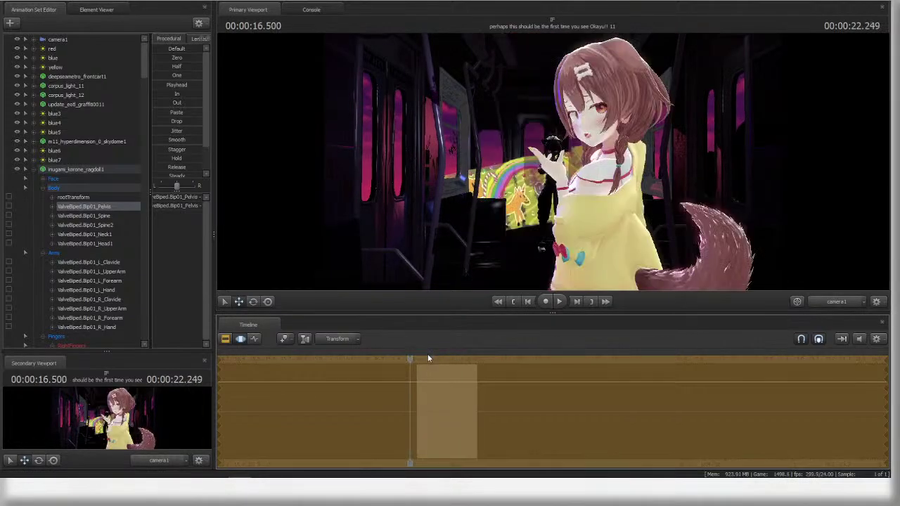
pyautogui.scroll(6, 429, 358)
pyautogui.scroll(-5, 429, 358)
pyautogui.scroll(2, 428, 359)
pyautogui.scroll(1, 427, 354)
pyautogui.press('space')
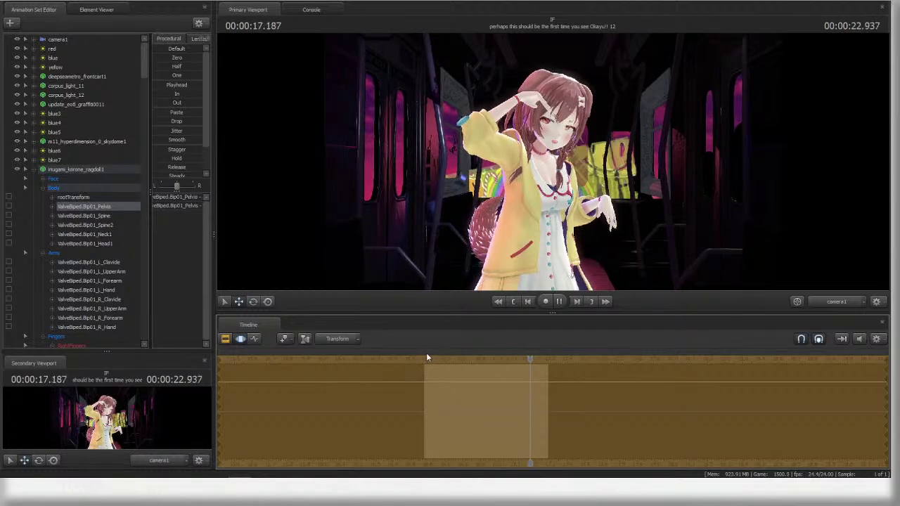
pyautogui.hotkey('ctrl', 's')
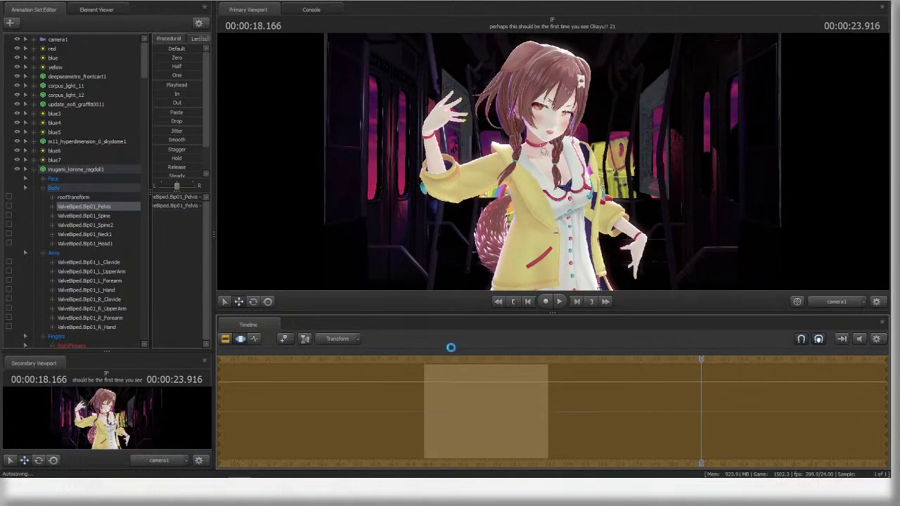
# - In shot 21, move the character's pelvis closer to camera1 through the Work Camera with the playhead at 00:00:17.583
pyautogui.press('F2')
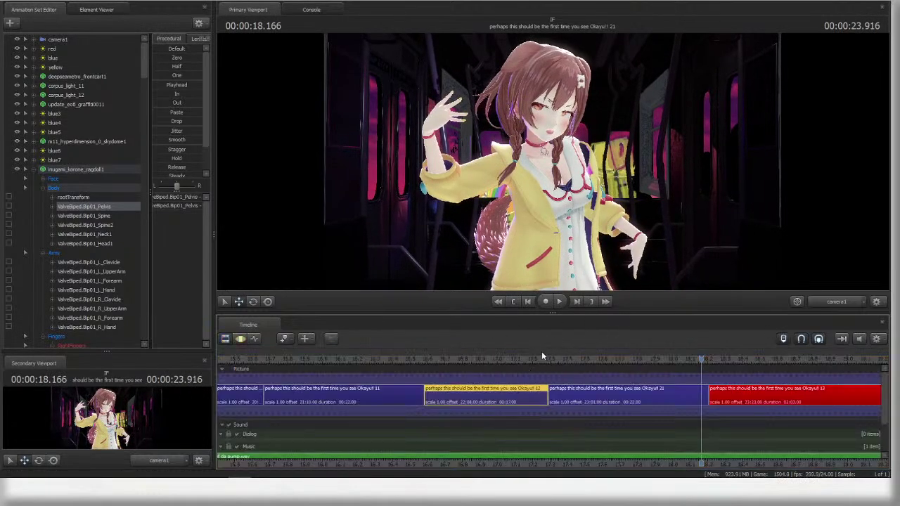
pyautogui.click(591, 386)
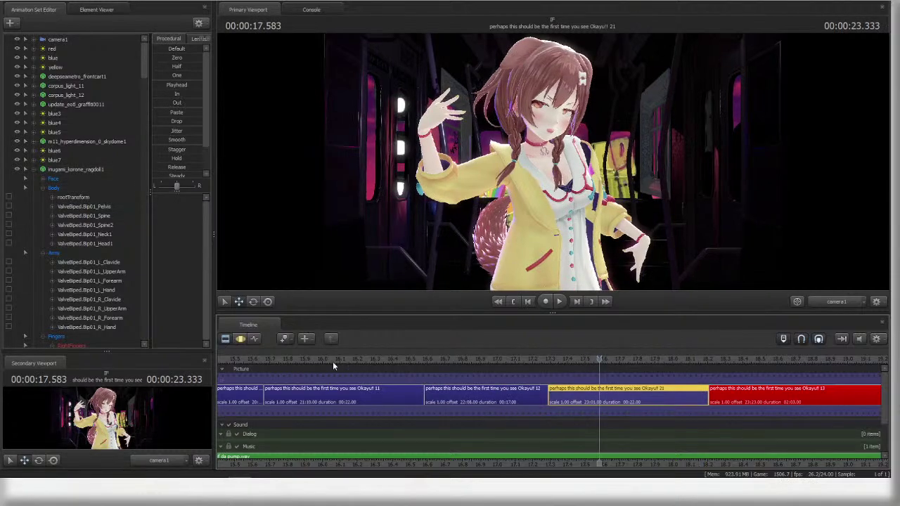
pyautogui.press('F3')
pyautogui.click(853, 303)
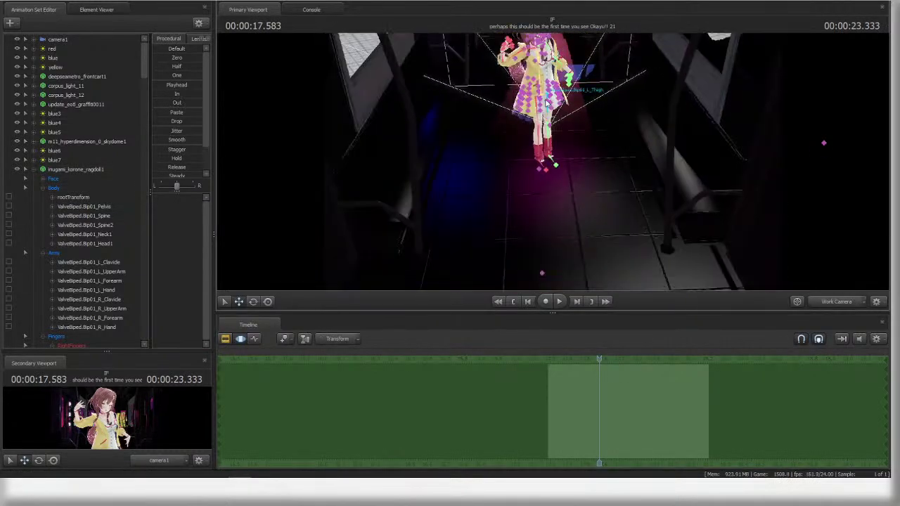
pyautogui.click(559, 107)
pyautogui.keyDown('alt'); pyautogui.moveTo(559, 109); pyautogui.dragTo(541, 127); pyautogui.keyUp('alt')
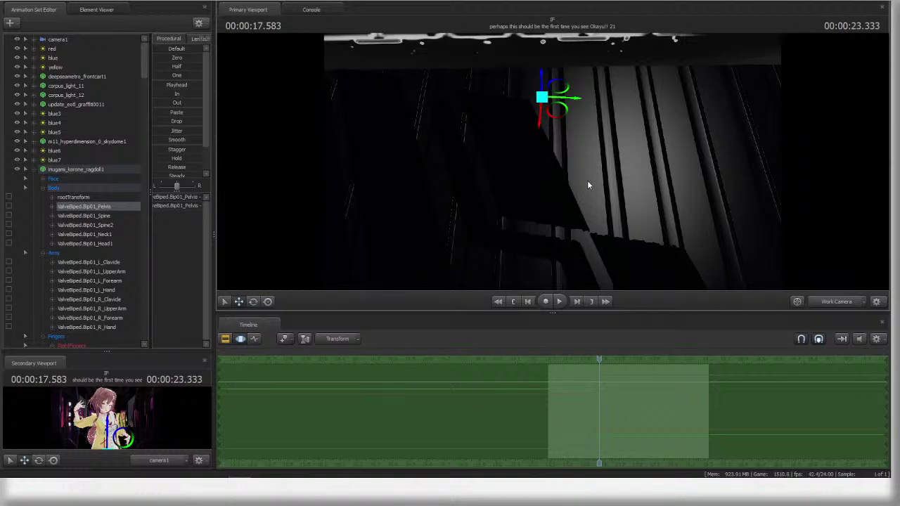
pyautogui.press('f')
pyautogui.keyDown('alt'); pyautogui.moveTo(638, 204); pyautogui.dragTo(553, 144); pyautogui.keyUp('alt')
pyautogui.moveTo(548, 179); pyautogui.dragTo(546, 300)
pyautogui.keyDown('alt'); pyautogui.moveTo(547, 274); pyautogui.dragTo(552, 160, button='right'); pyautogui.keyUp('alt')
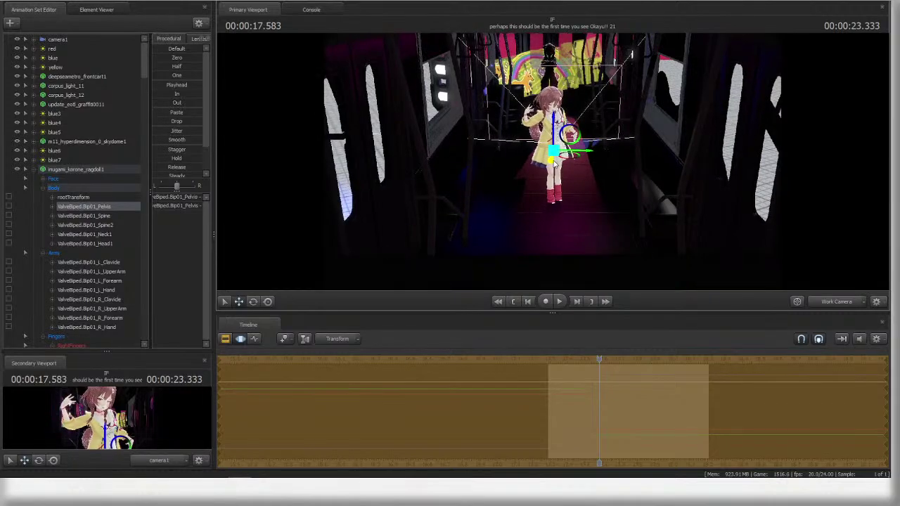
pyautogui.click(833, 304)
# - Replay shot 21 from 00:00:17.291 to check the closer pose, and reselect shot 12 in the Clip Editor
pyautogui.click(549, 355)
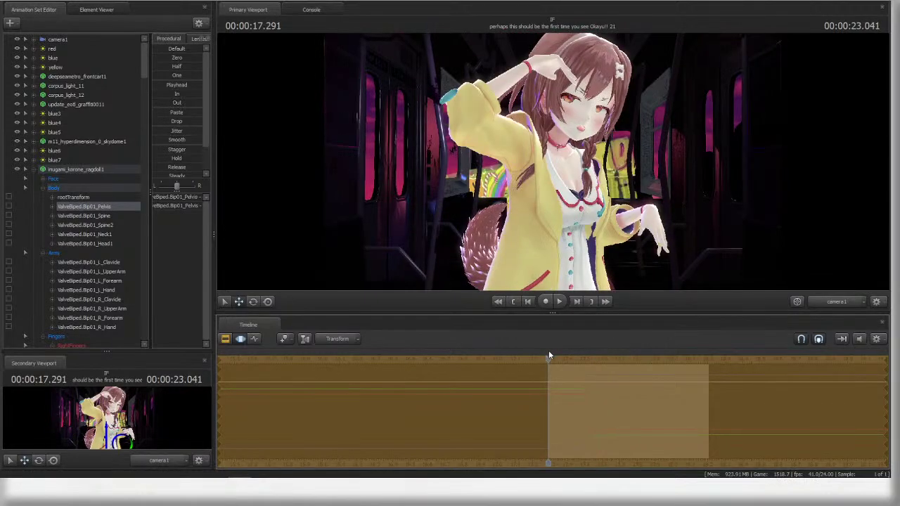
pyautogui.press('space')
pyautogui.press('space')
pyautogui.press('F2')
pyautogui.scroll(-3, 518, 375)
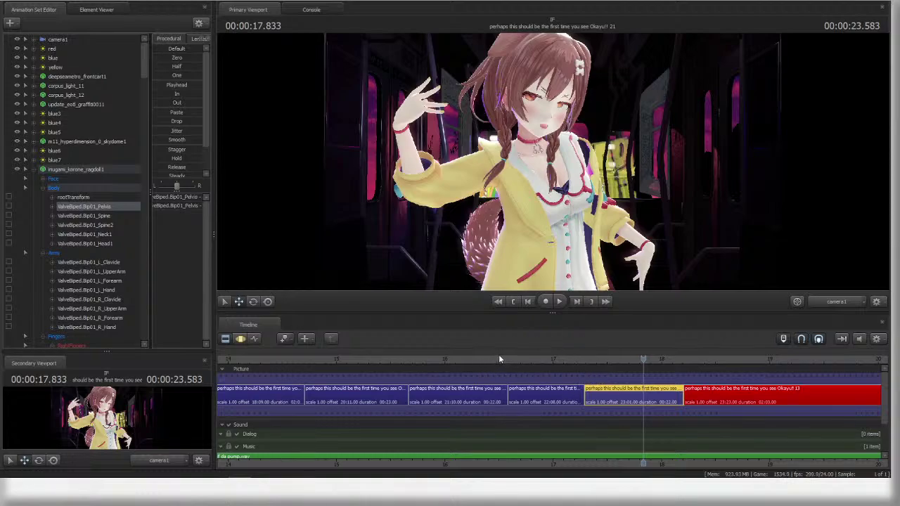
pyautogui.click(533, 390)
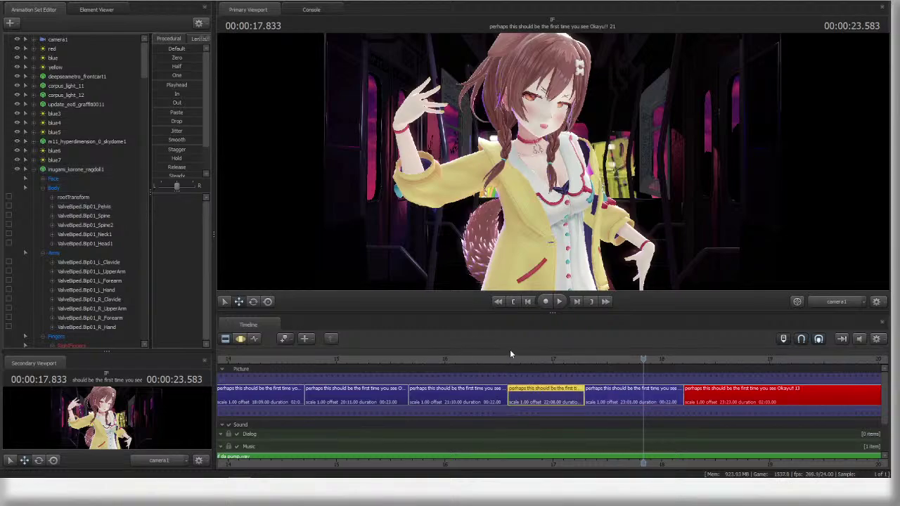
# - In shot 12, move the character's pelvis farther back from camera1 through the Work Camera with the playhead at 00:00:16.875
pyautogui.click(493, 359)
pyautogui.click(240, 338)
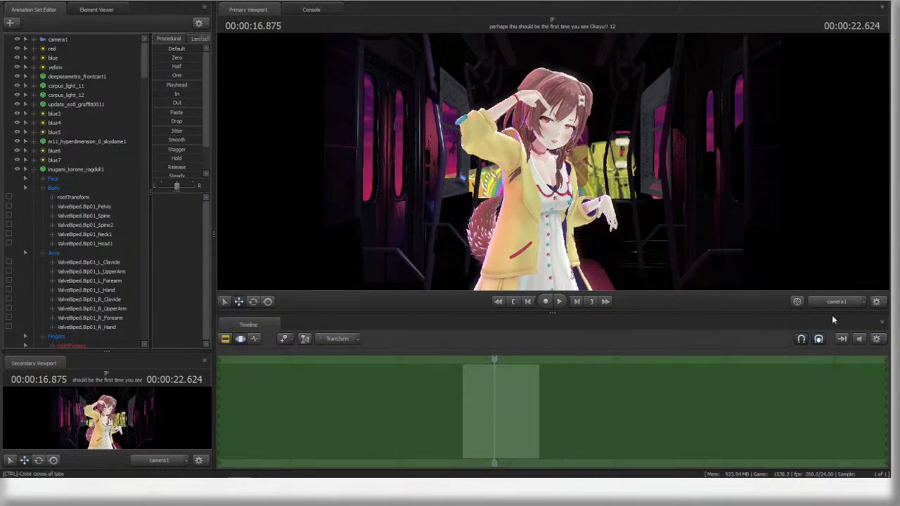
pyautogui.moveTo(586, 251); pyautogui.dragTo(586, 267)
pyautogui.keyDown('ctrl'); pyautogui.click(535, 168); pyautogui.keyUp('ctrl')
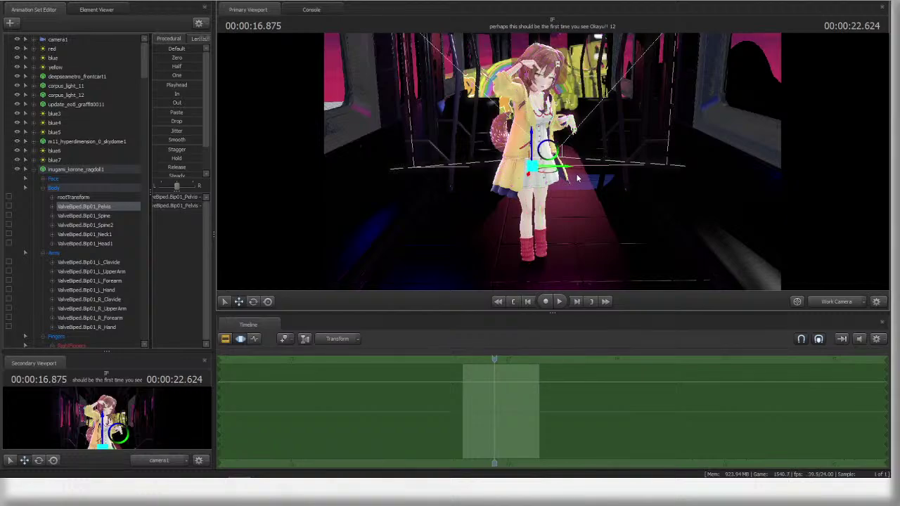
pyautogui.moveTo(578, 177); pyautogui.dragTo(538, 160)
pyautogui.click(836, 302)
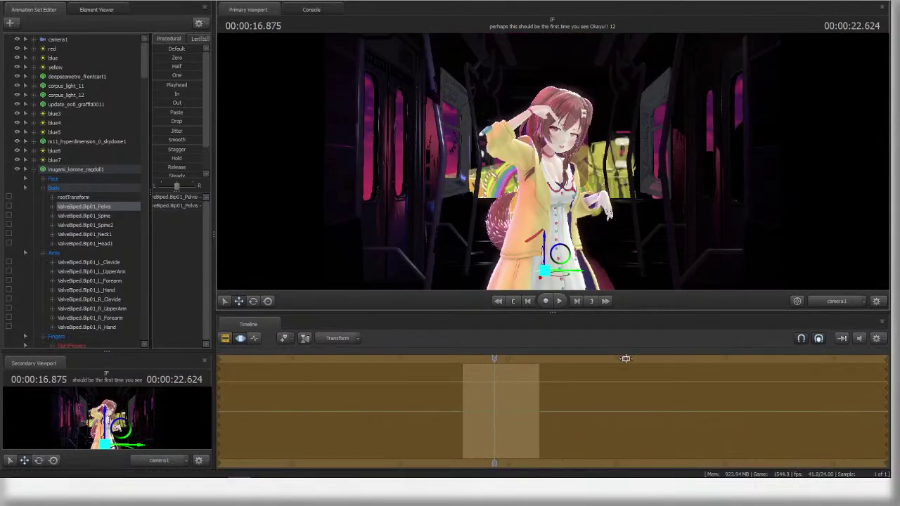
# - Replay from shot 12 into shot 21 through camera1 to compare the character's placement
pyautogui.press('space')
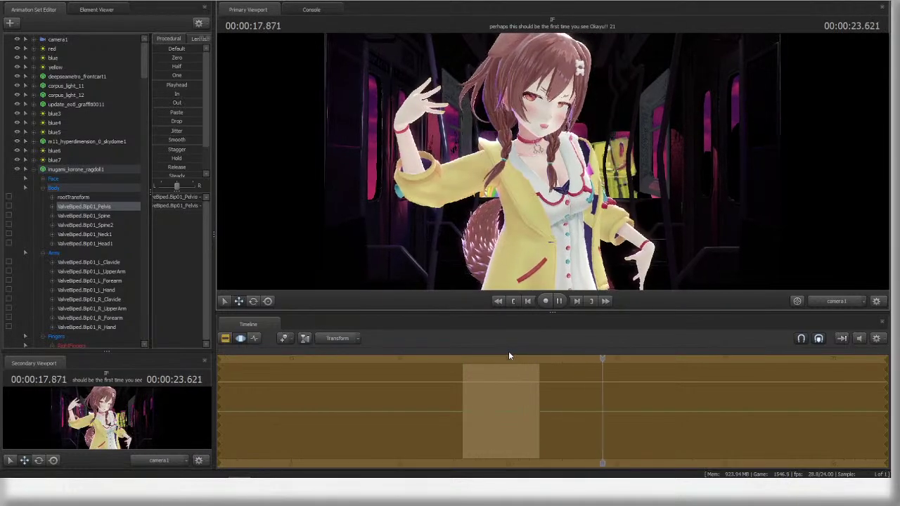
pyautogui.press('space')
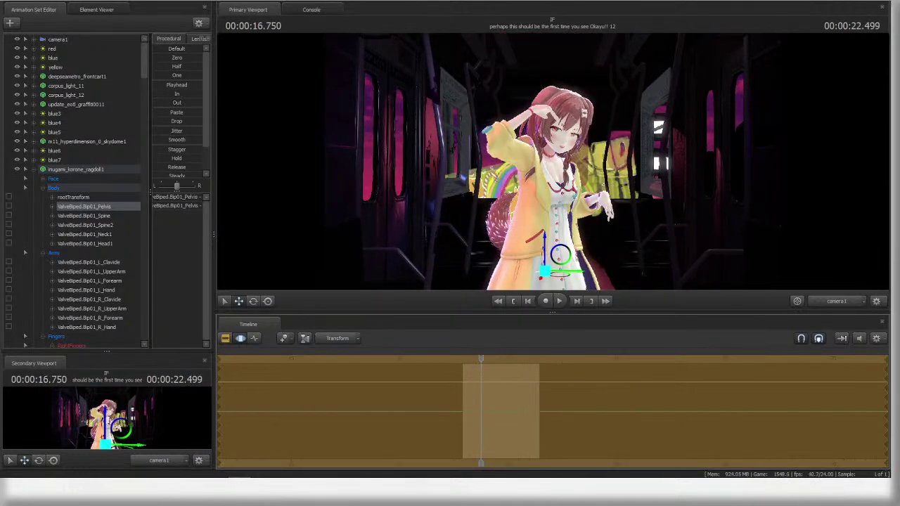
pyautogui.moveTo(2, 281)
pyautogui.mouseDown()
pyautogui.moveTo(733, 137)
pyautogui.moveTo(0, 274)
pyautogui.mouseUp()
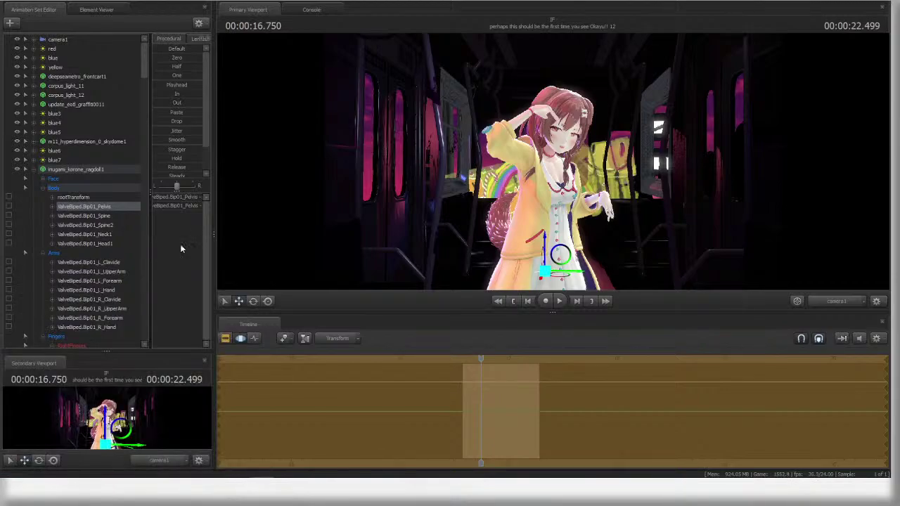
# - Rotate the character's pelvis in shot 12 with the playhead at 00:00:16.750 to change the body's facing and lean
pyautogui.press('e')
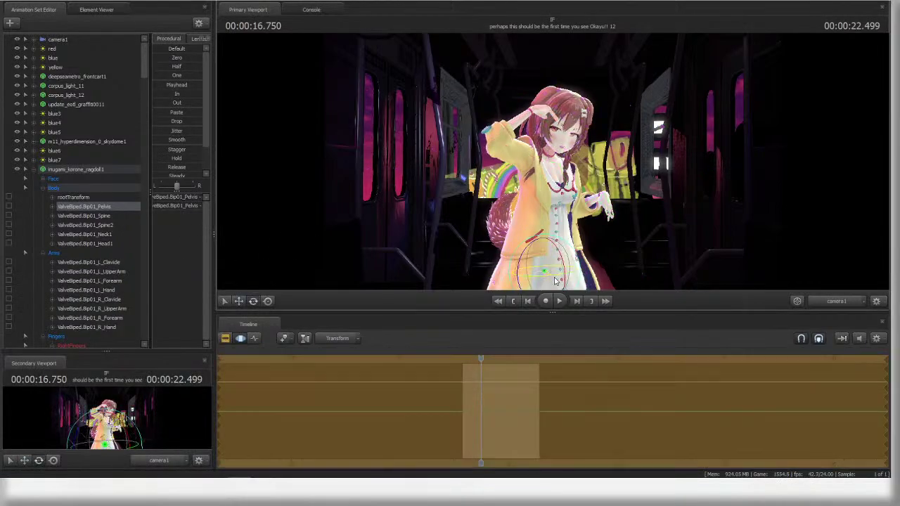
pyautogui.moveTo(554, 281); pyautogui.dragTo(561, 206)
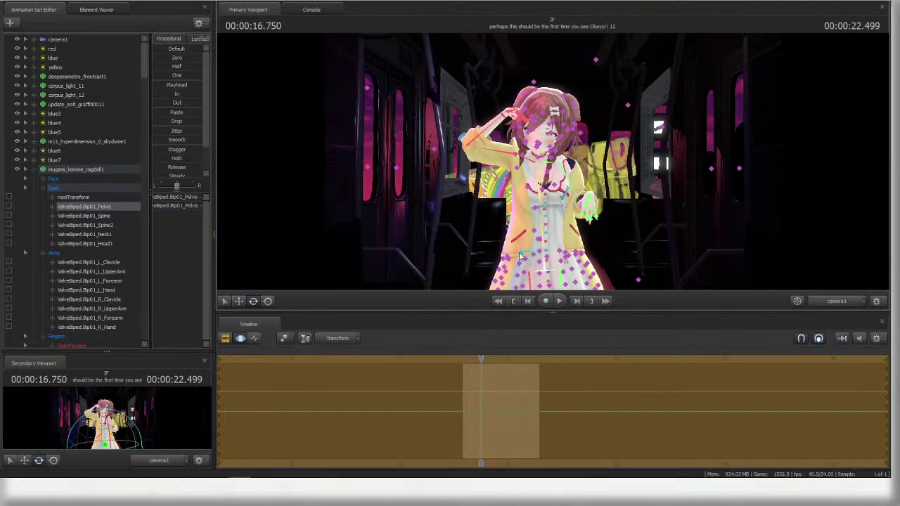
pyautogui.moveTo(565, 244); pyautogui.dragTo(572, 250)
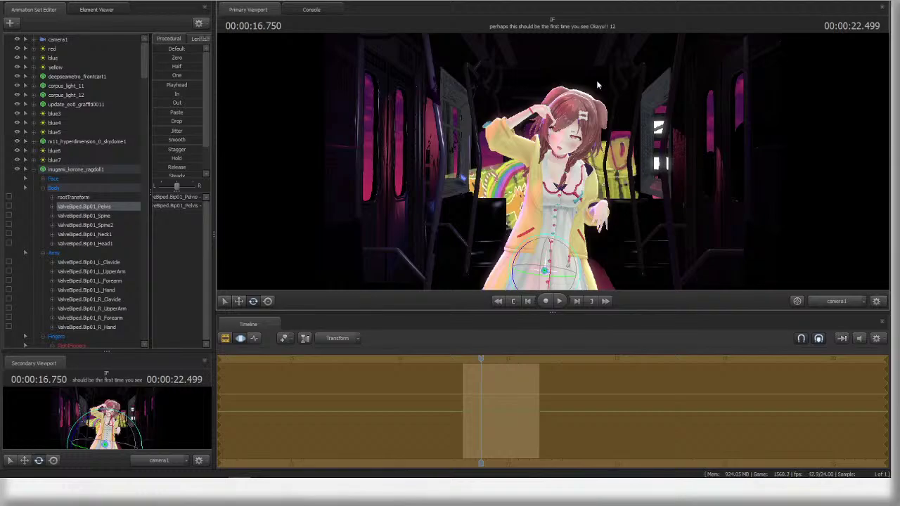
# - Rotate the spine, left clavicle and right upper arm to adapt the upper body to the turned pelvis
pyautogui.press('ctrl')
pyautogui.press('ctrl')
pyautogui.click(552, 230)
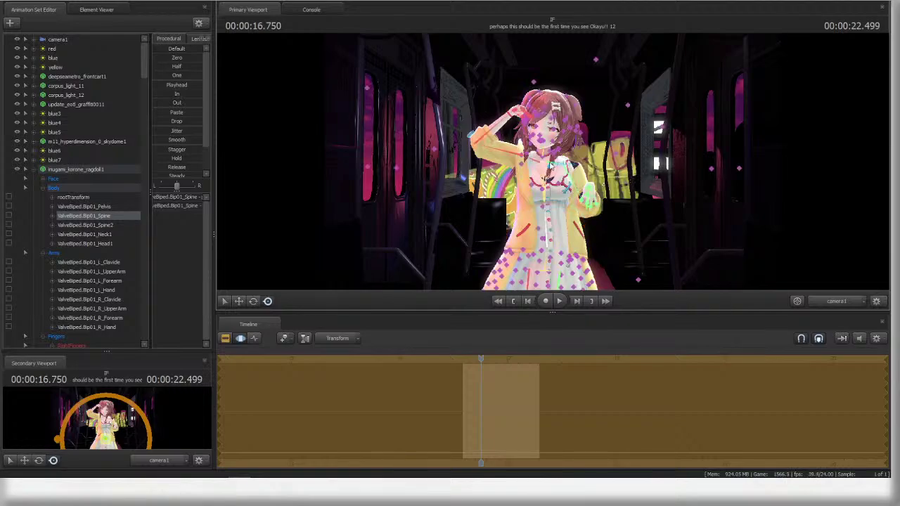
pyautogui.click(587, 170)
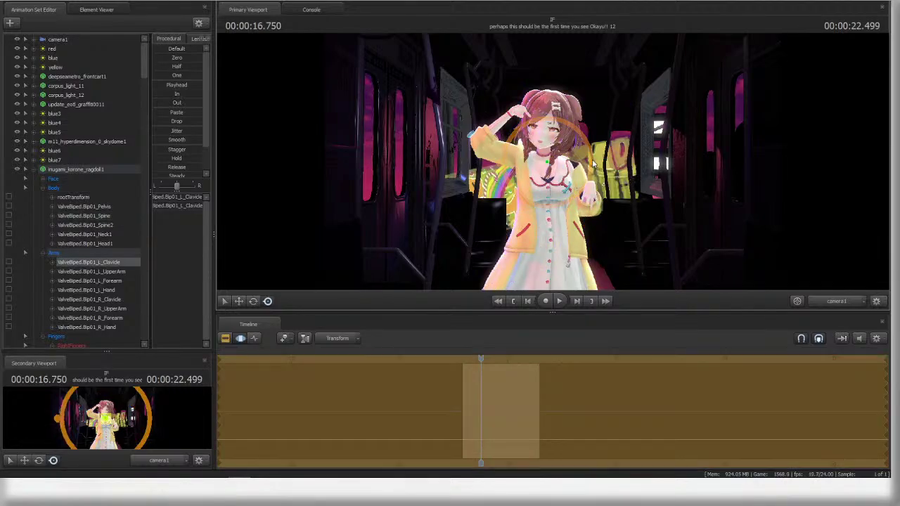
pyautogui.click(510, 151)
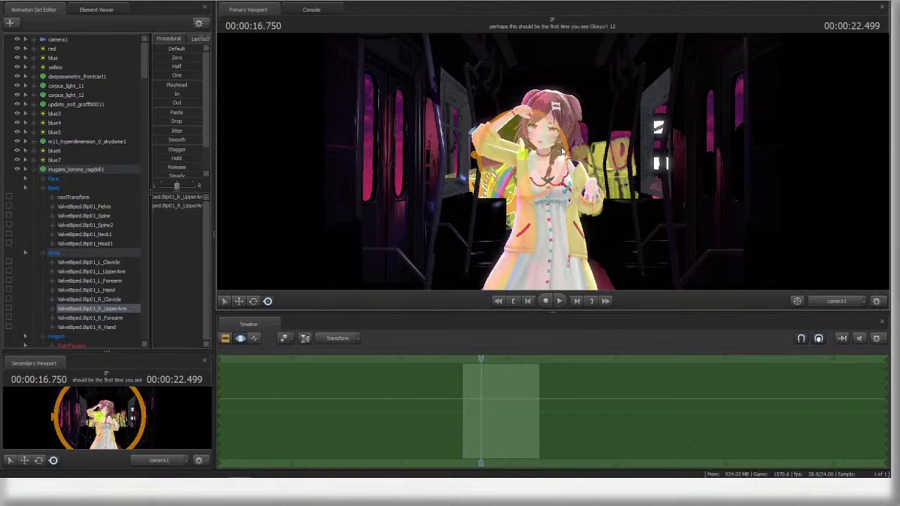
# - Rotate the neck and head bones alternately to tilt the character's face and aim it toward camera1
pyautogui.click(563, 181)
pyautogui.press('ctrl')
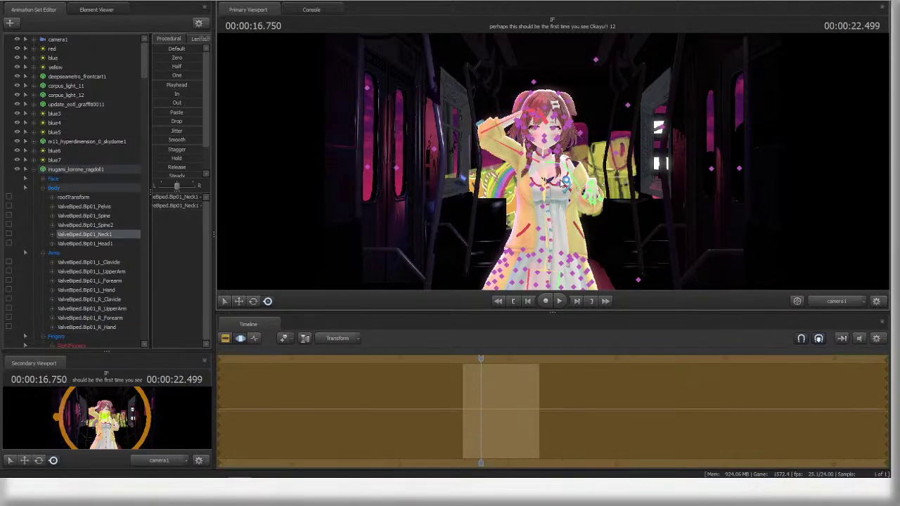
pyautogui.click(331, 211)
pyautogui.press('ctrl')
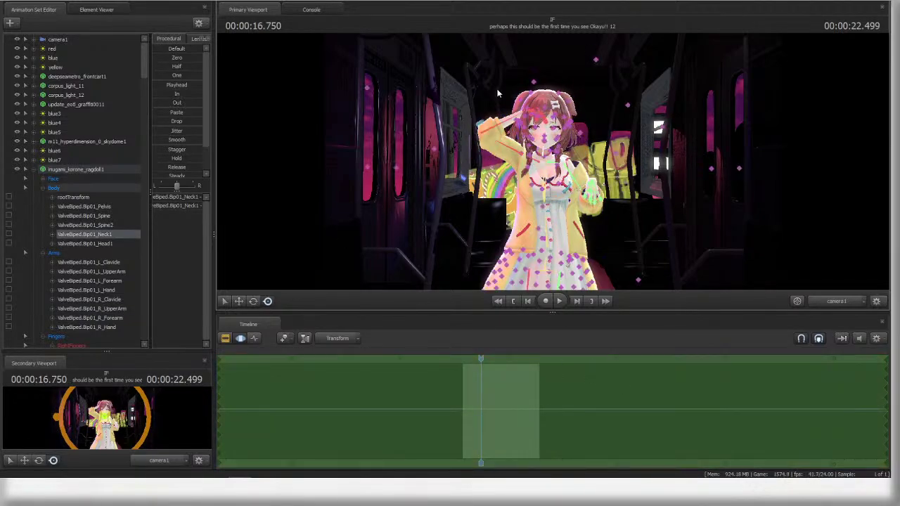
pyautogui.click(554, 176)
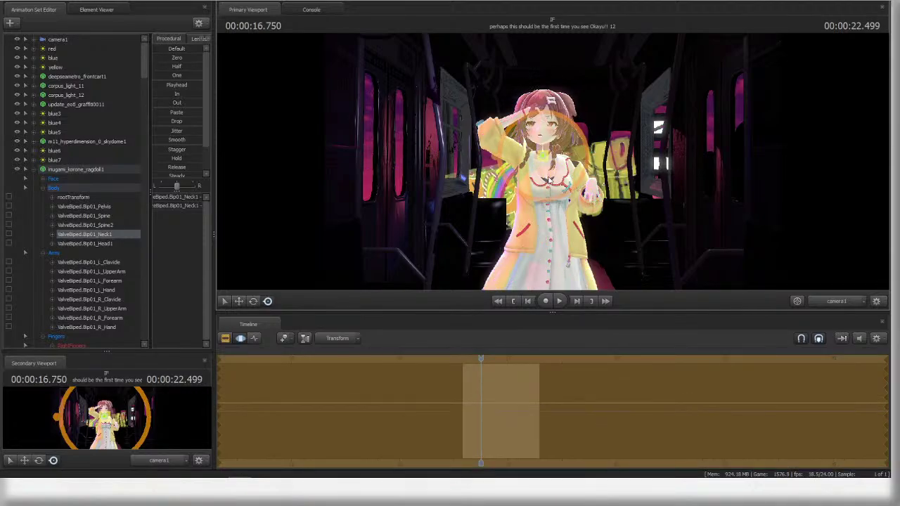
pyautogui.click(102, 244)
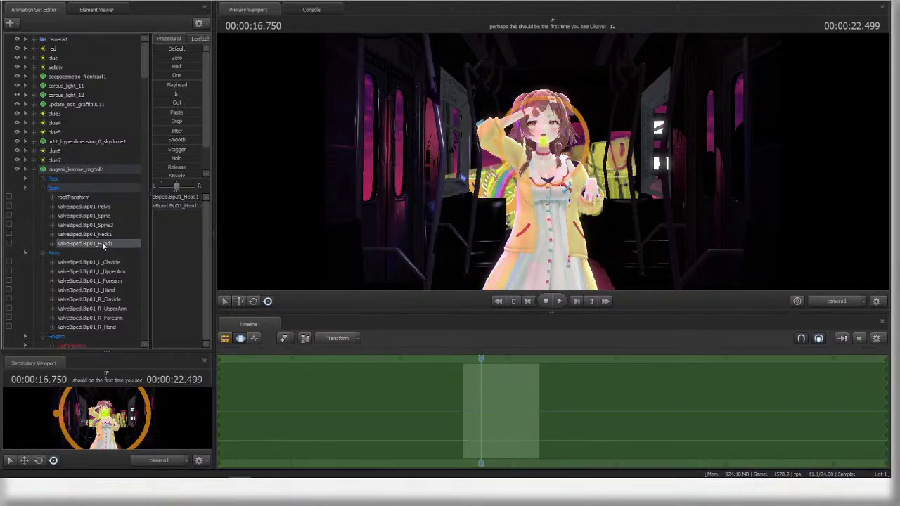
pyautogui.click(562, 191)
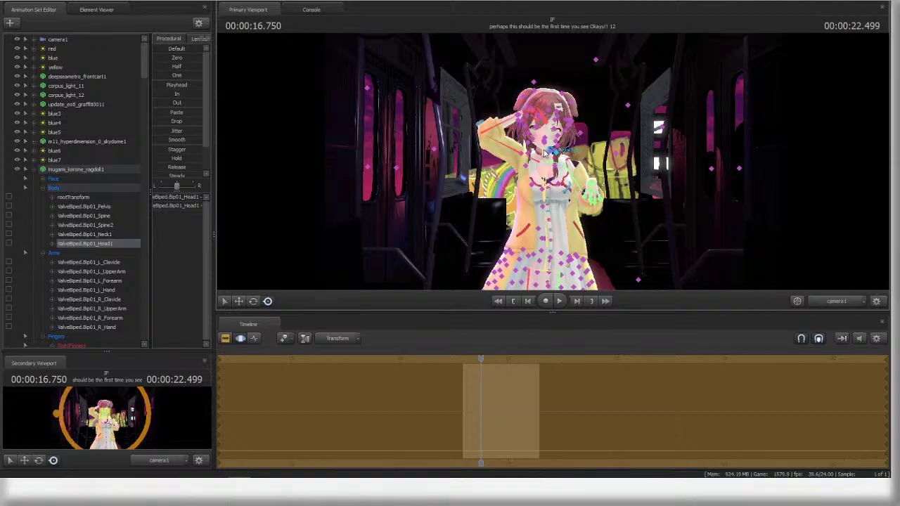
pyautogui.click(550, 171)
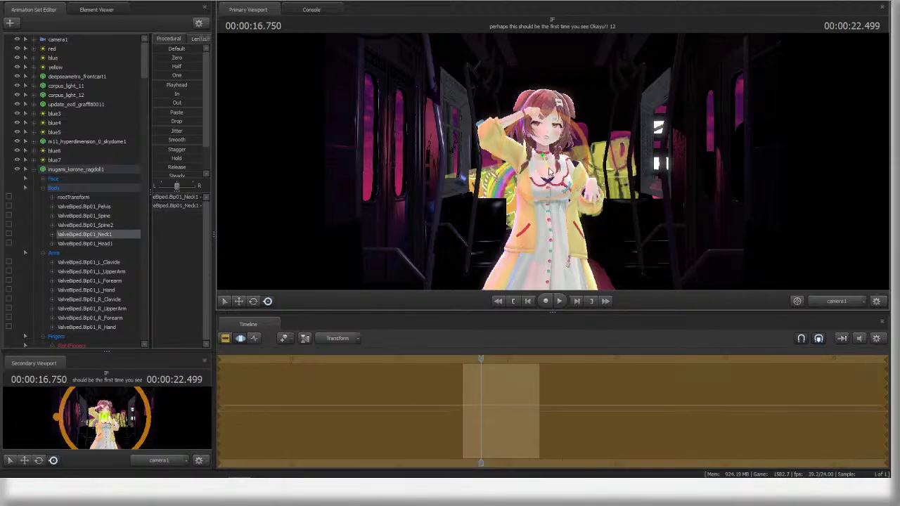
pyautogui.click(120, 242)
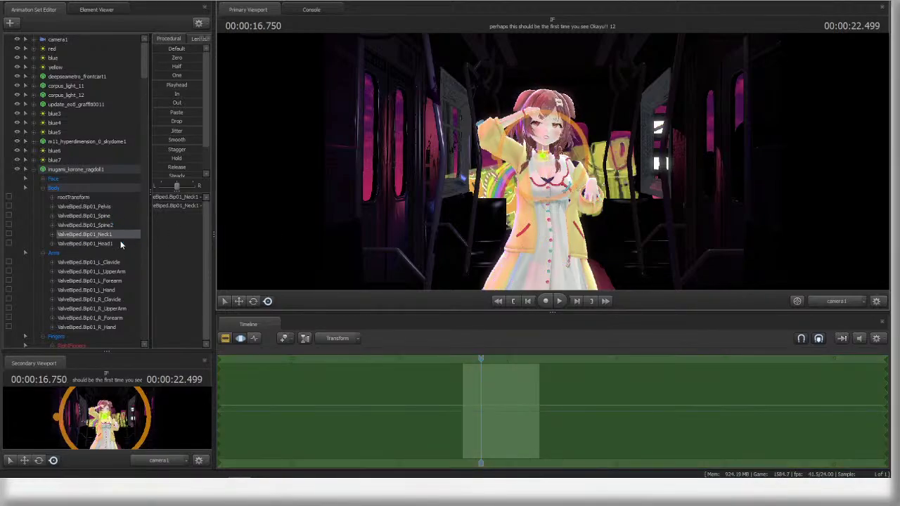
pyautogui.press('ctrl')
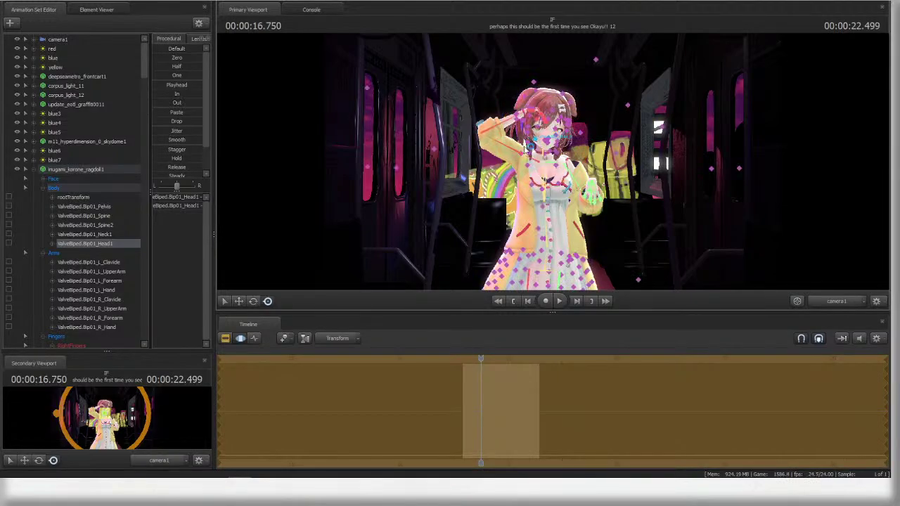
# - Rotate the right upper arm and right hand to refine the raised hand's position beside the head
pyautogui.keyDown('ctrl'); pyautogui.click(520, 153); pyautogui.keyUp('ctrl')
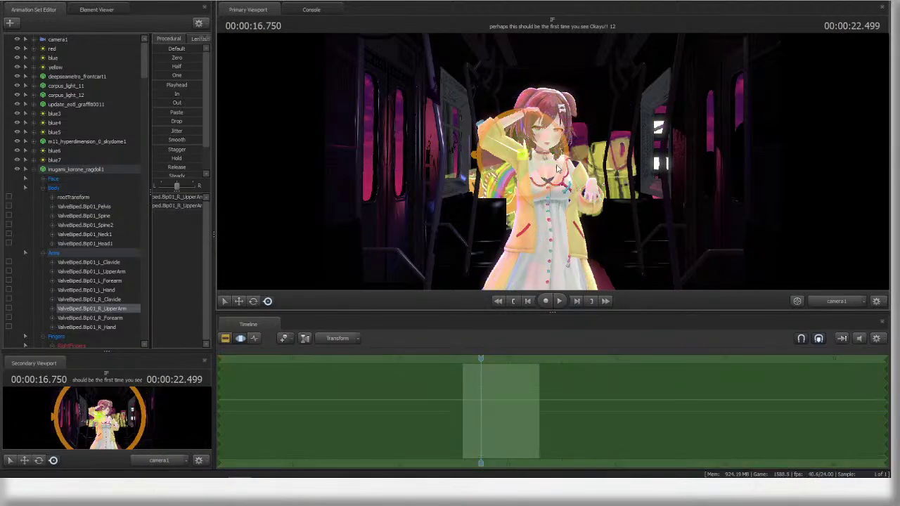
pyautogui.moveTo(477, 143); pyautogui.dragTo(475, 154)
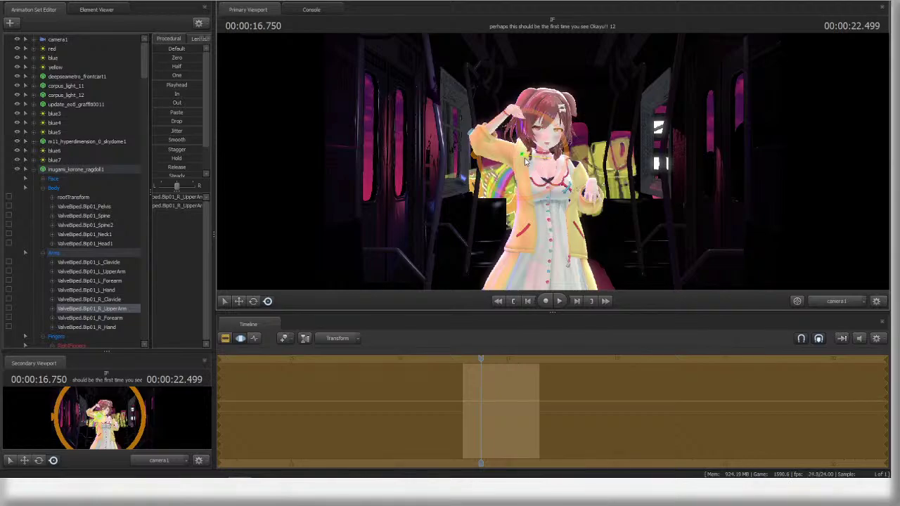
pyautogui.press('ctrl')
pyautogui.keyDown('ctrl'); pyautogui.click(496, 125); pyautogui.keyUp('ctrl')
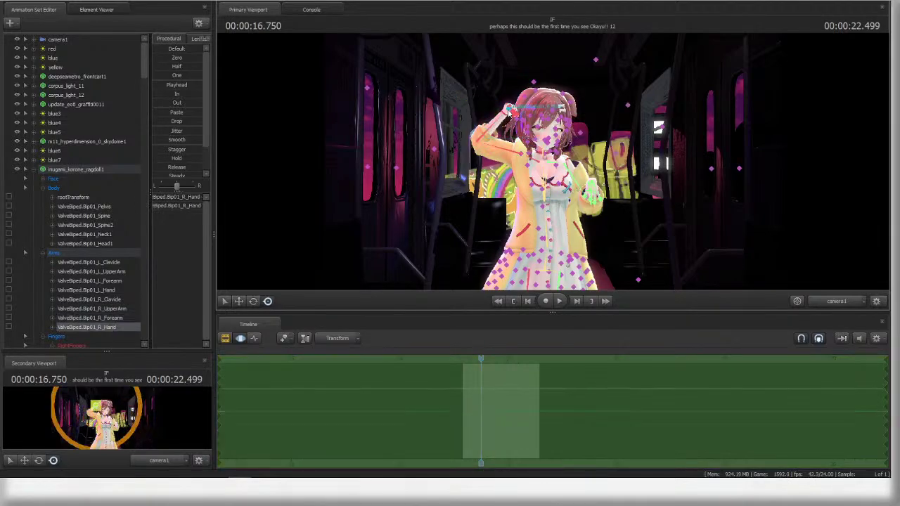
pyautogui.keyDown('ctrl'); pyautogui.click(547, 160); pyautogui.keyUp('ctrl')
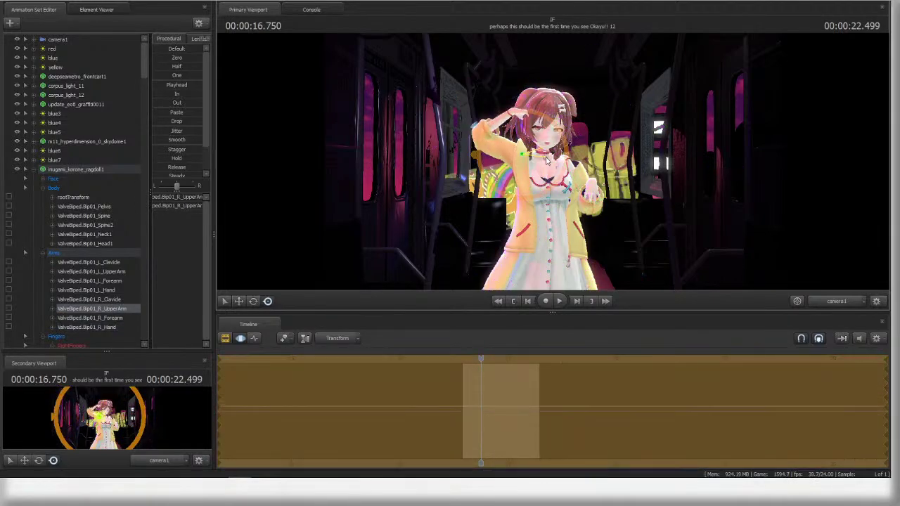
pyautogui.moveTo(511, 127); pyautogui.dragTo(563, 170)
pyautogui.keyDown('ctrl'); pyautogui.click(538, 157); pyautogui.keyUp('ctrl')
pyautogui.keyDown('ctrl'); pyautogui.click(538, 163); pyautogui.keyUp('ctrl')
# - Swing the left upper arm outward and readjust the right upper arm and forearm of the raised arm
pyautogui.click(594, 182)
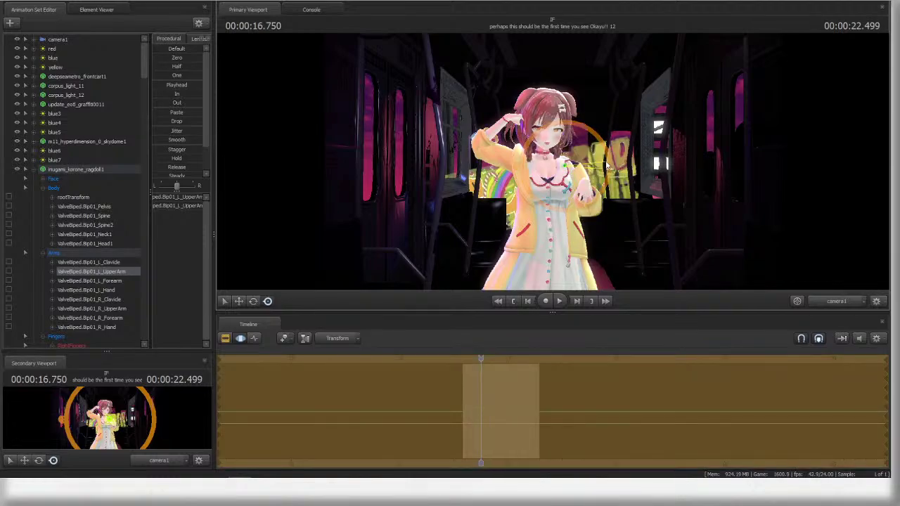
pyautogui.click(657, 222)
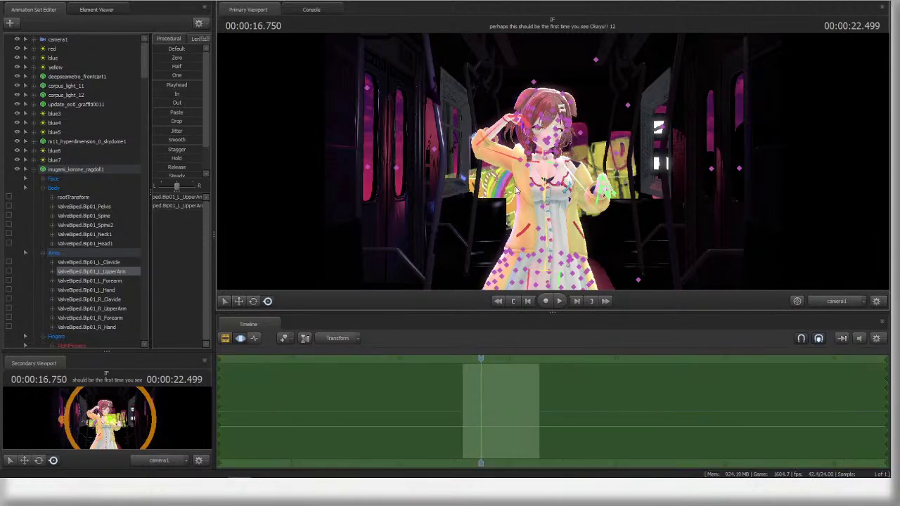
pyautogui.click(498, 154)
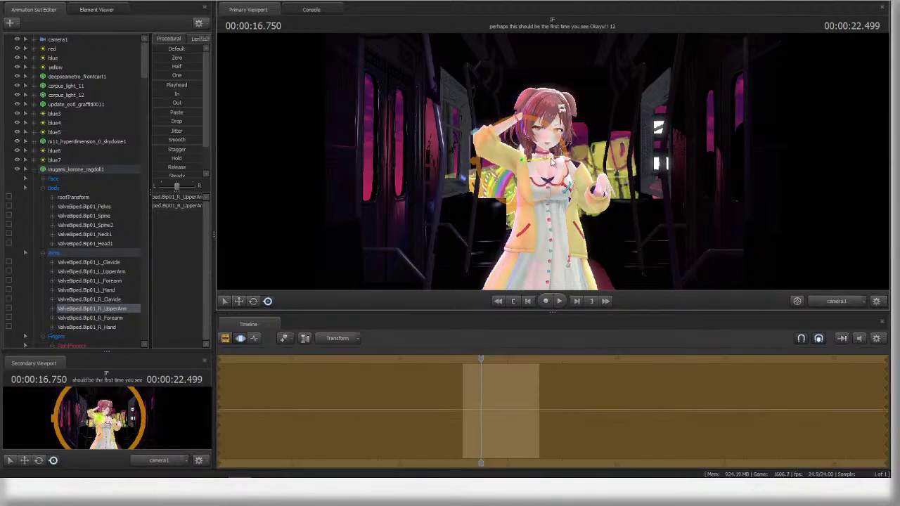
pyautogui.click(483, 171)
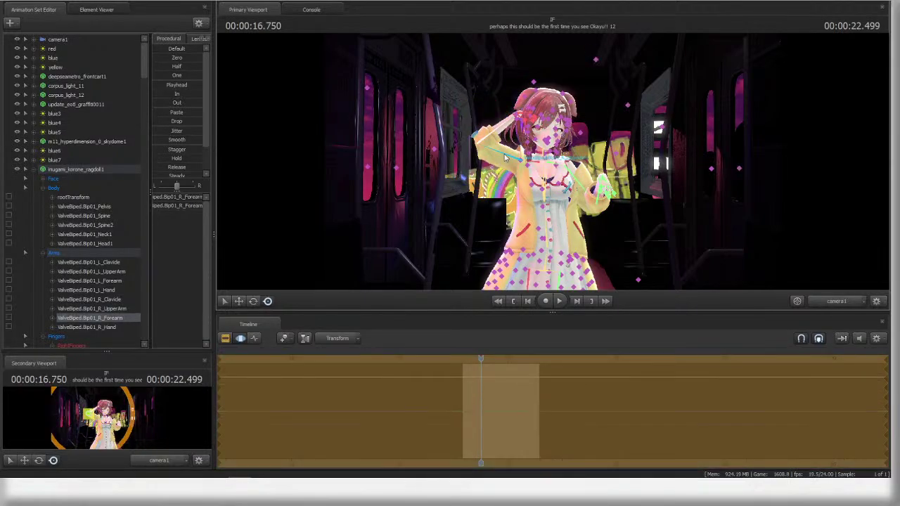
pyautogui.keyDown('ctrl'); pyautogui.click(515, 159); pyautogui.keyUp('ctrl')
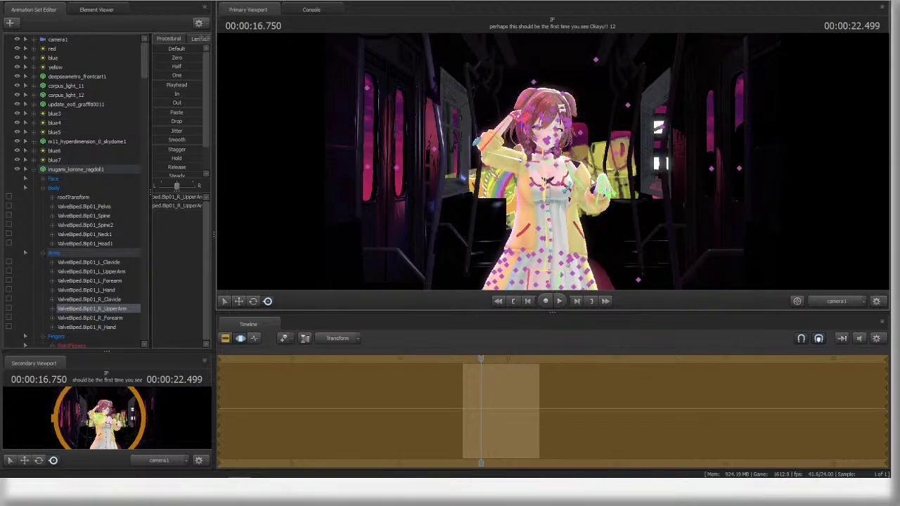
# - Adjust the left shoulder and raise the left arm so its hand comes up beside the head
pyautogui.click(584, 165)
pyautogui.keyDown('ctrl'); pyautogui.click(551, 165); pyautogui.keyUp('ctrl')
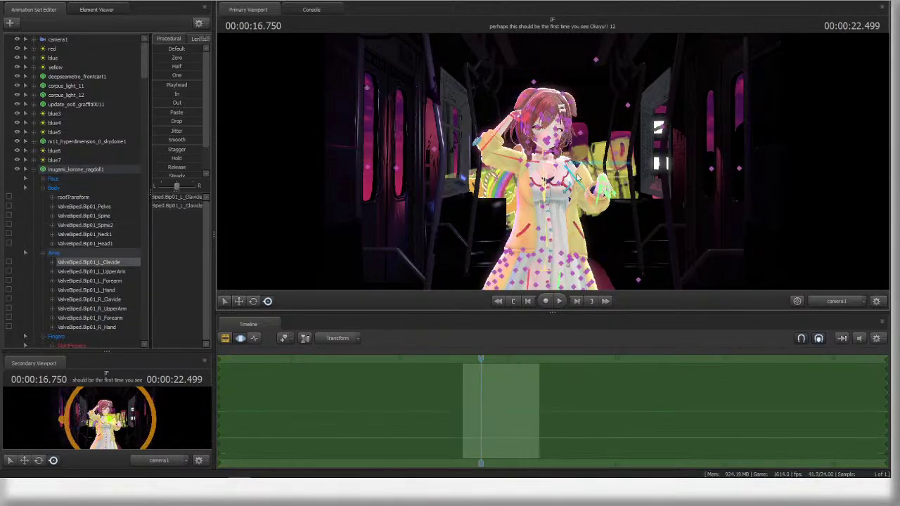
pyautogui.keyDown('ctrl'); pyautogui.click(565, 165); pyautogui.keyUp('ctrl')
pyautogui.moveTo(596, 194); pyautogui.dragTo(554, 160)
# - Frame the raised left hand in the Work Camera and rotate the left forearm slightly away from the face
pyautogui.keyDown('ctrl'); pyautogui.click(602, 133); pyautogui.keyUp('ctrl')
pyautogui.click(838, 302)
pyautogui.press('f')
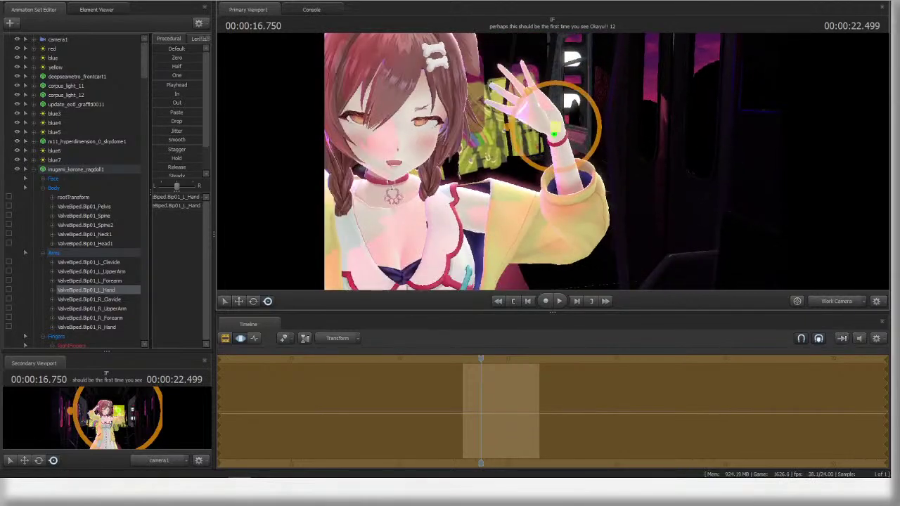
pyautogui.keyDown('alt'); pyautogui.moveTo(553, 160); pyautogui.dragTo(553, 164, button='right'); pyautogui.keyUp('alt')
pyautogui.keyDown('alt'); pyautogui.moveTo(552, 165); pyautogui.dragTo(562, 168); pyautogui.keyUp('alt')
pyautogui.keyDown('alt'); pyautogui.moveTo(562, 168); pyautogui.dragTo(567, 196, button='right'); pyautogui.keyUp('alt')
pyautogui.keyDown('ctrl'); pyautogui.click(567, 200); pyautogui.keyUp('ctrl')
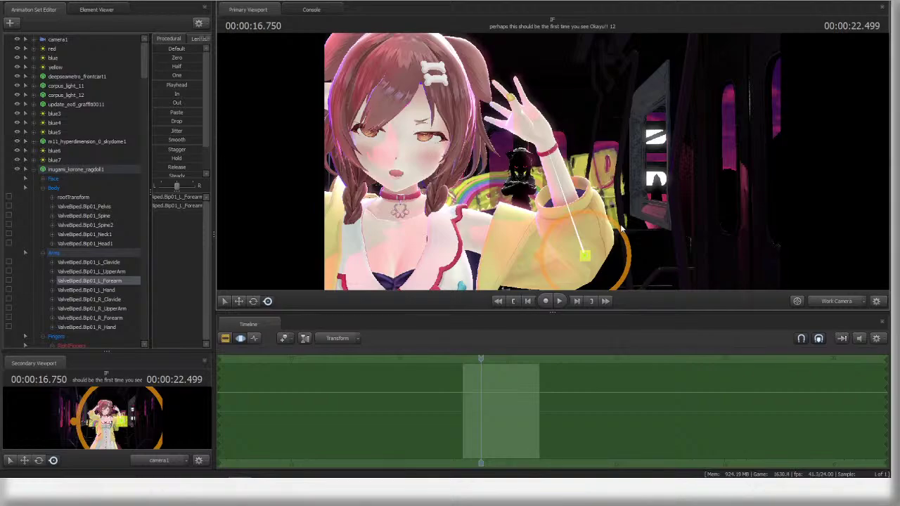
pyautogui.moveTo(621, 232); pyautogui.dragTo(614, 209)
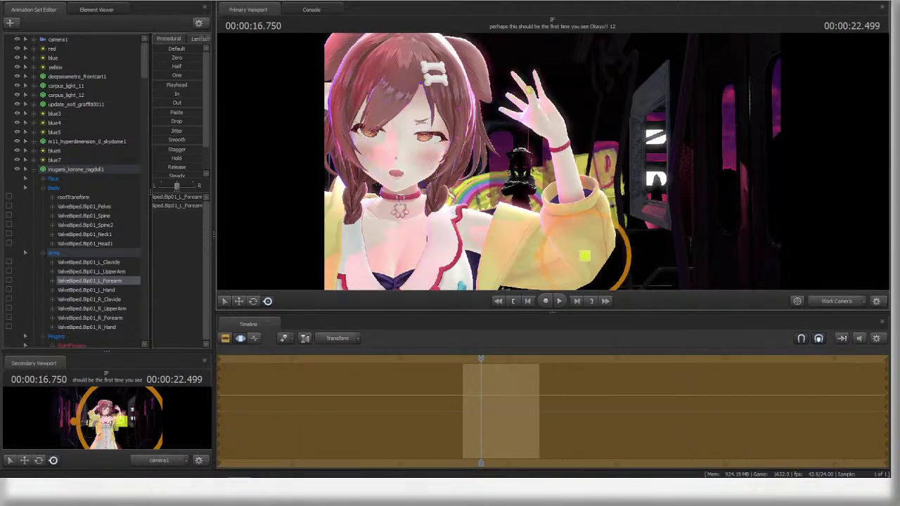
# - Bend the left hand inward at the wrist and rotate its thumb outward from the palm
pyautogui.keyDown('ctrl'); pyautogui.click(555, 130); pyautogui.keyUp('ctrl')
pyautogui.moveTo(598, 116); pyautogui.dragTo(598, 118)
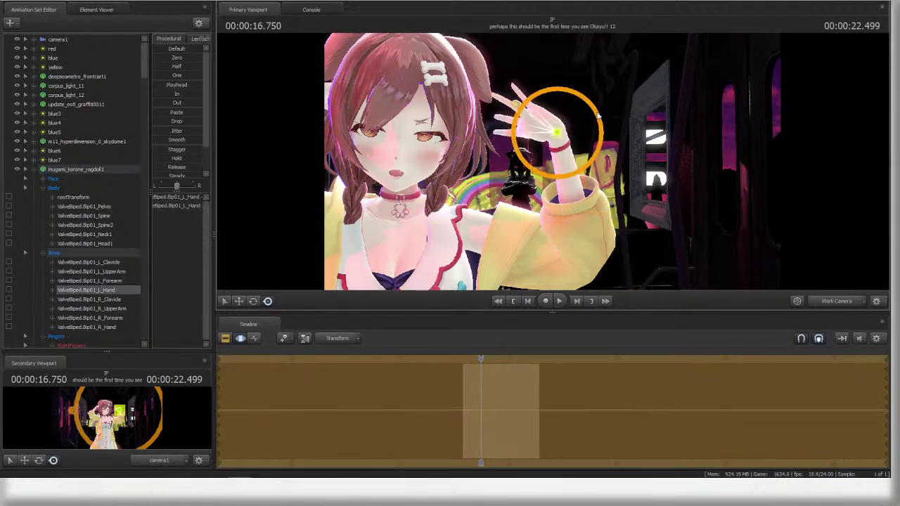
pyautogui.keyDown('ctrl'); pyautogui.click(531, 130); pyautogui.keyUp('ctrl')
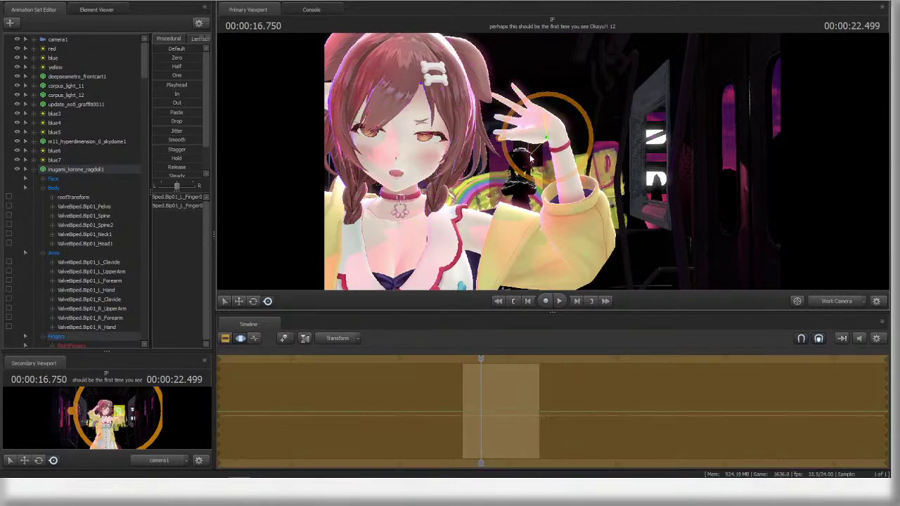
pyautogui.moveTo(529, 170); pyautogui.dragTo(574, 171)
pyautogui.keyDown('ctrl'); pyautogui.click(523, 146); pyautogui.keyUp('ctrl')
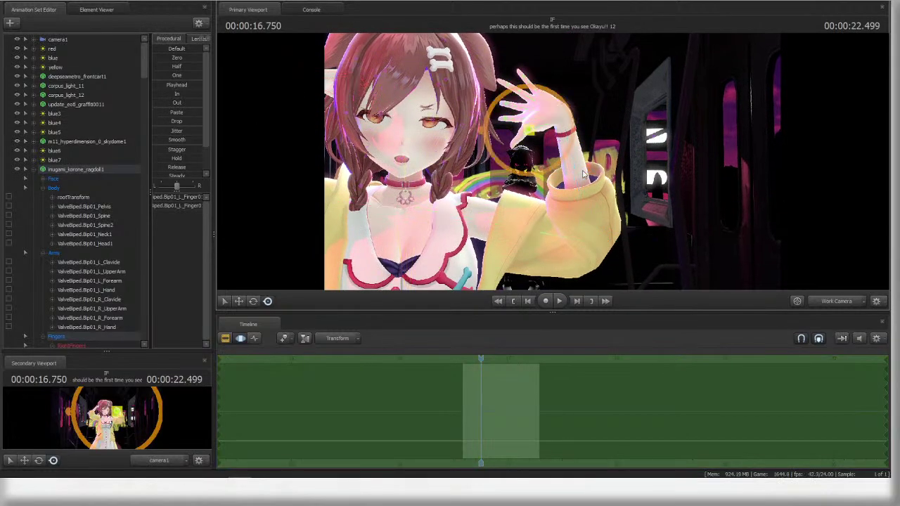
pyautogui.moveTo(582, 174); pyautogui.dragTo(581, 159)
pyautogui.press('ctrl')
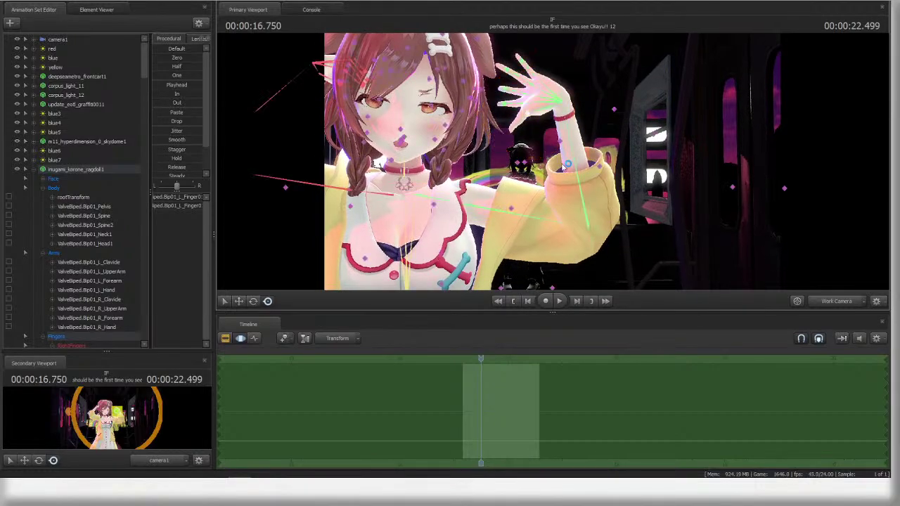
# - Refine the left thumb's base and joint rotations so it points down away from the other fingers
pyautogui.moveTo(631, 158); pyautogui.dragTo(554, 166)
pyautogui.press('ctrl')
pyautogui.moveTo(638, 158); pyautogui.dragTo(762, 175)
pyautogui.press('w')
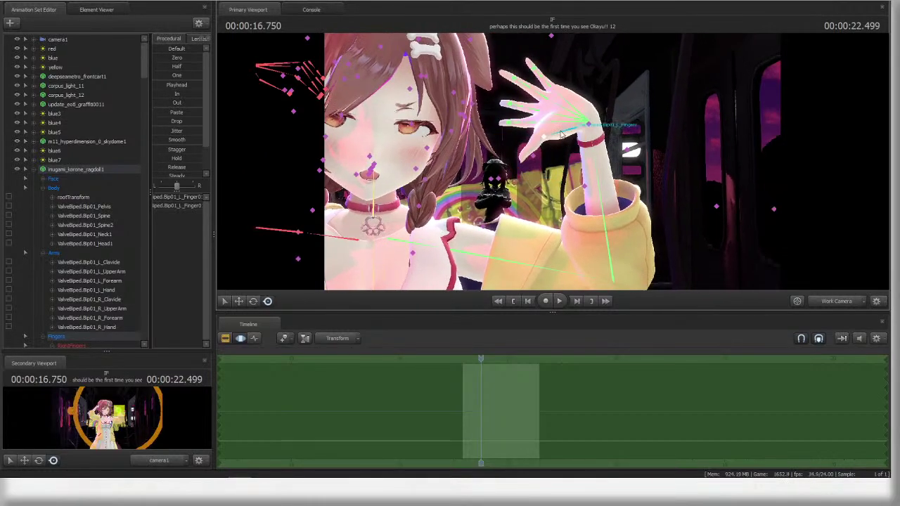
pyautogui.keyDown('ctrl'); pyautogui.click(574, 130); pyautogui.keyUp('ctrl')
pyautogui.click(849, 299)
pyautogui.moveTo(572, 165); pyautogui.dragTo(529, 181)
pyautogui.press('w')
pyautogui.keyDown('ctrl'); pyautogui.click(522, 176); pyautogui.keyUp('ctrl')
pyautogui.keyDown('ctrl'); pyautogui.click(540, 174); pyautogui.keyUp('ctrl')
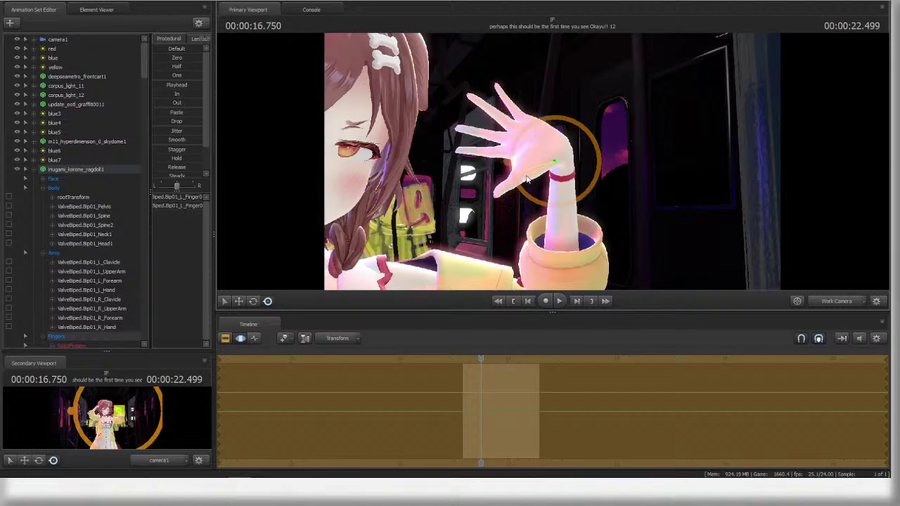
pyautogui.click(828, 303)
pyautogui.click(833, 303)
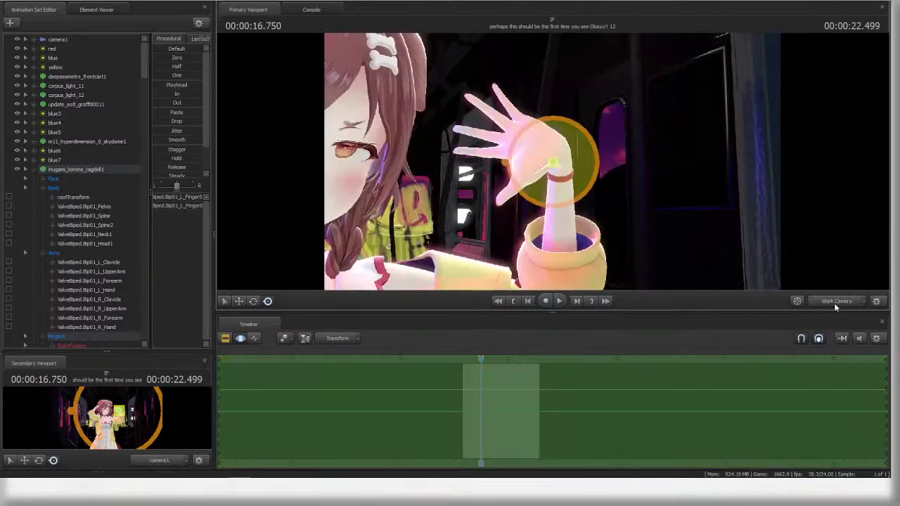
# - Rotate the left ring and pinky fingers closer to the middle finger
pyautogui.keyDown('alt'); pyautogui.moveTo(578, 168); pyautogui.dragTo(546, 159); pyautogui.keyUp('alt')
pyautogui.keyDown('ctrl'); pyautogui.click(495, 154); pyautogui.keyUp('ctrl')
pyautogui.keyDown('ctrl'); pyautogui.click(516, 153); pyautogui.keyUp('ctrl')
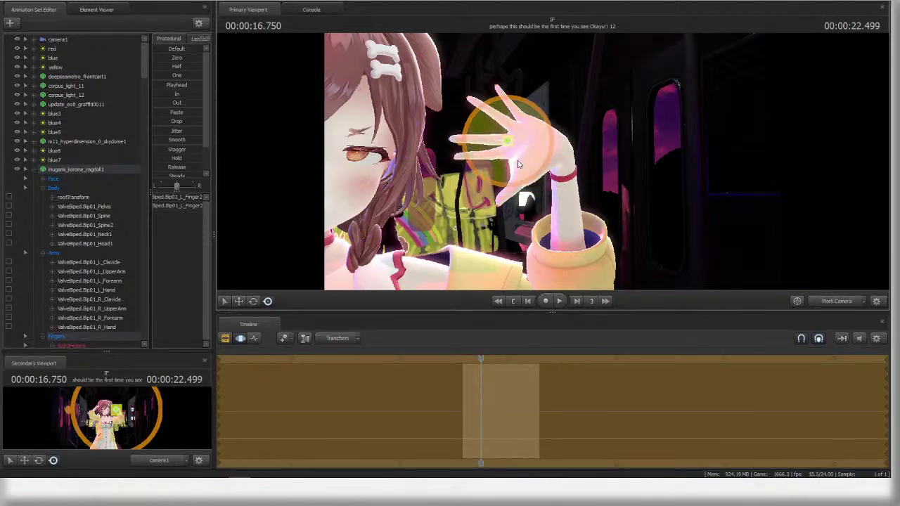
pyautogui.keyDown('ctrl'); pyautogui.click(497, 138); pyautogui.keyUp('ctrl')
pyautogui.moveTo(498, 138); pyautogui.dragTo(565, 124)
pyautogui.keyDown('ctrl'); pyautogui.click(518, 118); pyautogui.keyUp('ctrl')
pyautogui.keyDown('ctrl'); pyautogui.click(510, 134); pyautogui.keyUp('ctrl')
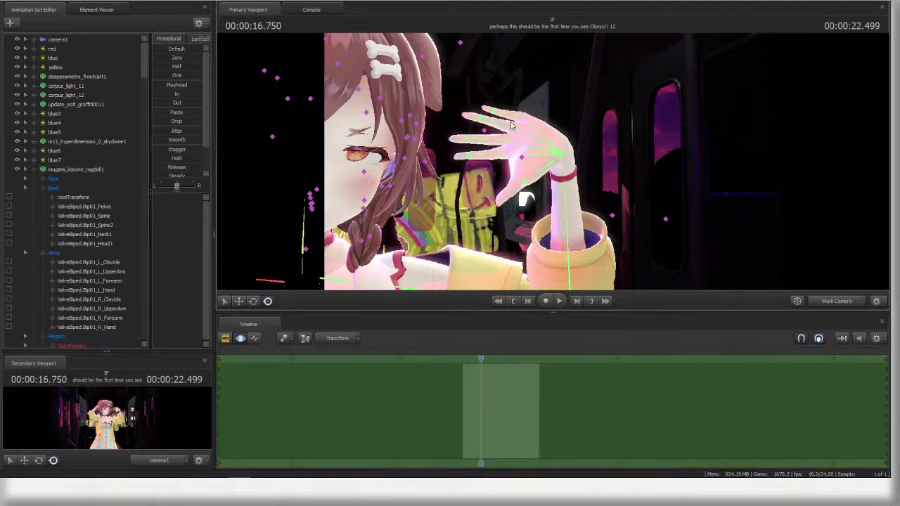
pyautogui.moveTo(560, 143); pyautogui.dragTo(566, 133)
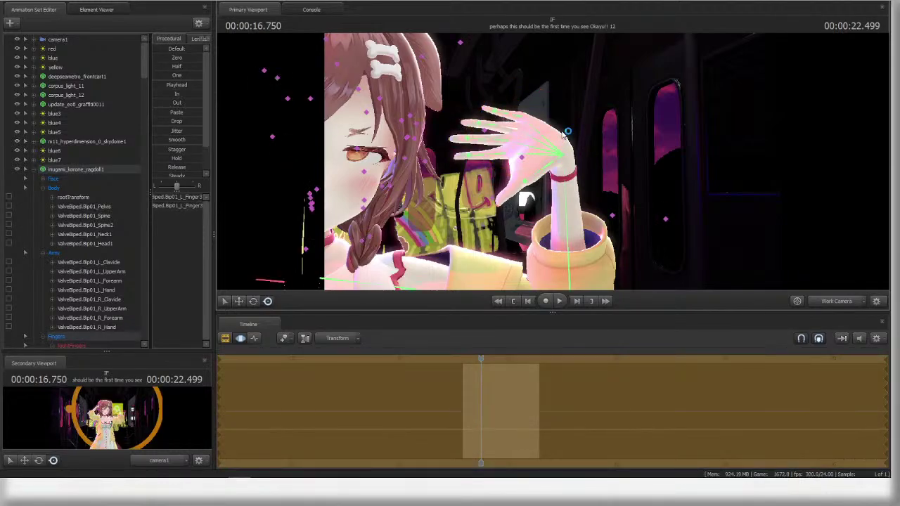
pyautogui.keyDown('ctrl'); pyautogui.click(520, 117); pyautogui.keyUp('ctrl')
# - Bend the left pinky's joints so the finger folds back toward the palm
pyautogui.keyDown('alt'); pyautogui.moveTo(548, 151); pyautogui.dragTo(563, 167); pyautogui.keyUp('alt')
pyautogui.keyDown('ctrl'); pyautogui.click(539, 140); pyautogui.keyUp('ctrl')
pyautogui.press('f')
pyautogui.keyDown('alt'); pyautogui.moveTo(563, 167); pyautogui.dragTo(561, 169, button='right'); pyautogui.keyUp('alt')
pyautogui.press('e')
pyautogui.keyDown('alt'); pyautogui.moveTo(561, 169); pyautogui.dragTo(610, 215); pyautogui.keyUp('alt')
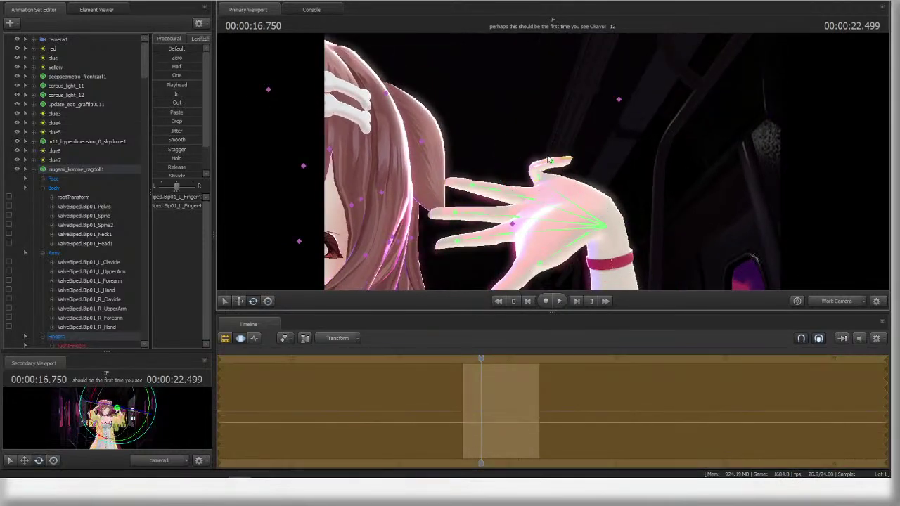
pyautogui.keyDown('alt'); pyautogui.moveTo(548, 184); pyautogui.dragTo(520, 234); pyautogui.keyUp('alt')
# - Curl the left ring finger's joints toward the palm
pyautogui.keyDown('ctrl'); pyautogui.click(497, 184); pyautogui.keyUp('ctrl')
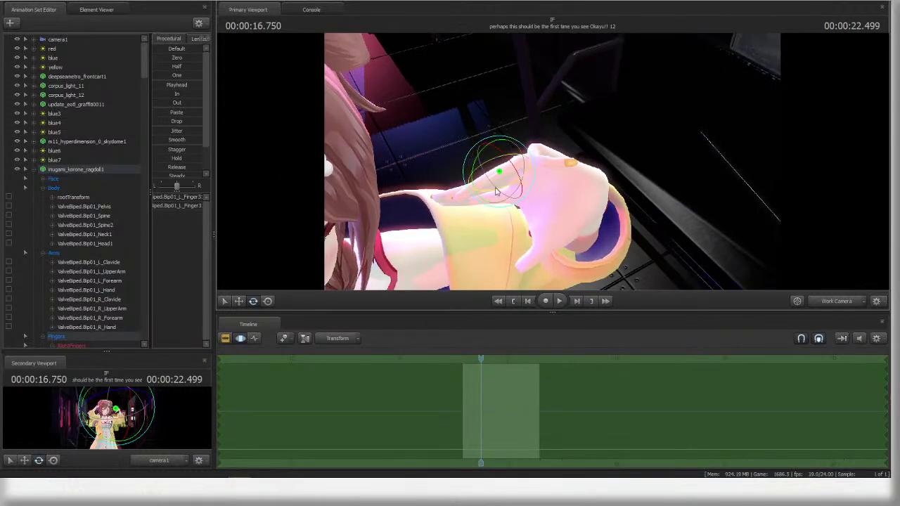
pyautogui.moveTo(500, 191); pyautogui.dragTo(520, 185)
pyautogui.keyDown('ctrl'); pyautogui.click(518, 162); pyautogui.keyUp('ctrl')
pyautogui.keyDown('ctrl'); pyautogui.click(520, 162); pyautogui.keyUp('ctrl')
# - Fold the left middle finger in beside the curled ring and pinky, keeping the index finger extended
pyautogui.keyDown('alt'); pyautogui.moveTo(558, 159); pyautogui.dragTo(566, 211); pyautogui.keyUp('alt')
pyautogui.keyDown('ctrl'); pyautogui.click(547, 147); pyautogui.keyUp('ctrl')
pyautogui.press('r')
pyautogui.keyDown('ctrl'); pyautogui.click(529, 160); pyautogui.keyUp('ctrl')
pyautogui.keyDown('ctrl'); pyautogui.click(526, 191); pyautogui.keyUp('ctrl')
pyautogui.click(536, 160)
pyautogui.keyDown('ctrl'); pyautogui.click(551, 184); pyautogui.keyUp('ctrl')
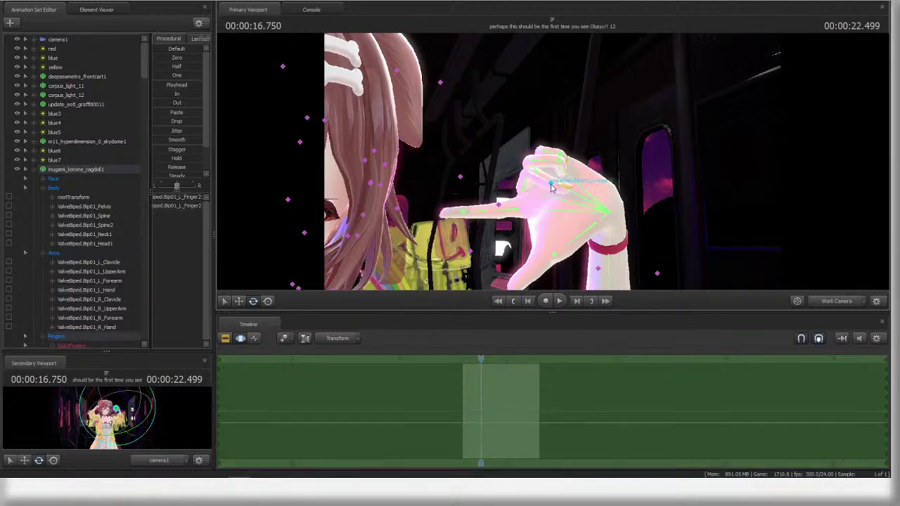
# - Tighten the left middle finger's joints and refine the curl of the folded fingers
pyautogui.moveTo(575, 178); pyautogui.dragTo(580, 213)
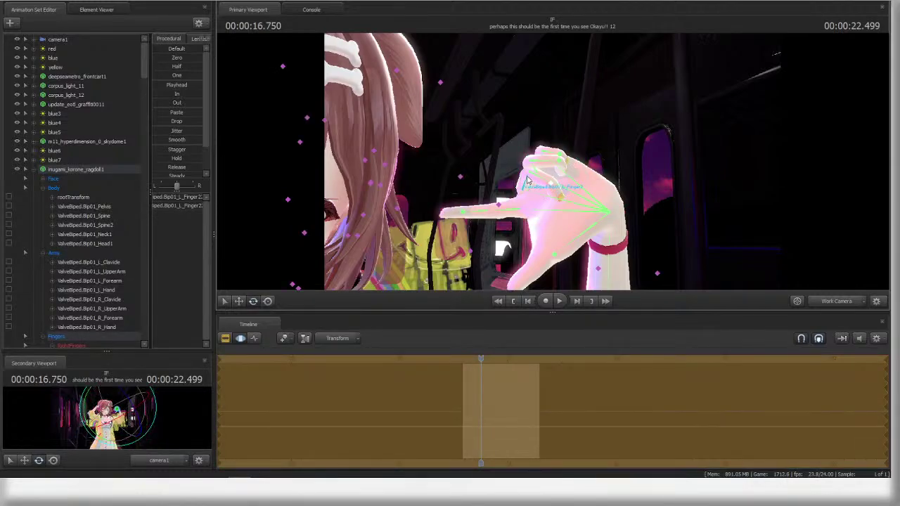
pyautogui.moveTo(527, 181); pyautogui.dragTo(543, 216)
pyautogui.moveTo(510, 181); pyautogui.dragTo(524, 183)
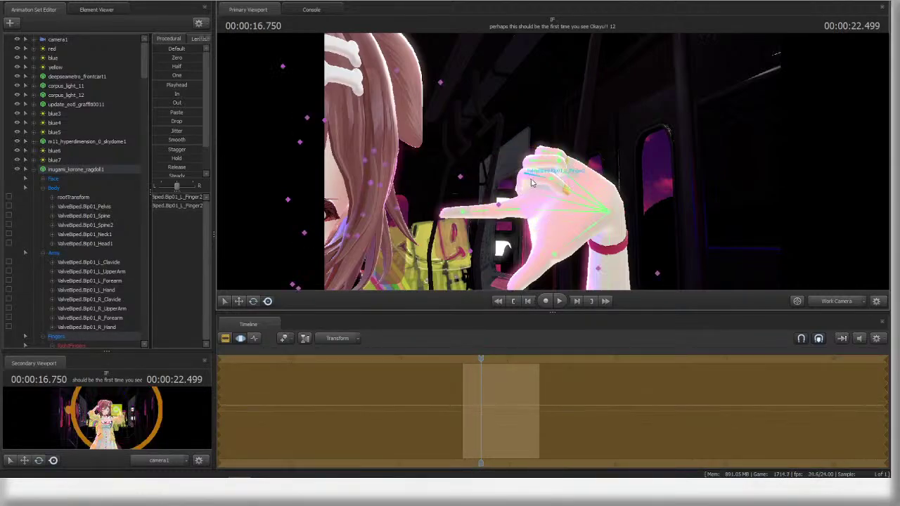
pyautogui.keyDown('ctrl'); pyautogui.click(553, 184); pyautogui.keyUp('ctrl')
pyautogui.keyDown('ctrl'); pyautogui.click(553, 181); pyautogui.keyUp('ctrl')
pyautogui.moveTo(572, 161); pyautogui.dragTo(592, 199)
pyautogui.keyDown('ctrl'); pyautogui.click(524, 155); pyautogui.keyUp('ctrl')
pyautogui.press('e')
pyautogui.keyDown('ctrl'); pyautogui.click(543, 145); pyautogui.keyUp('ctrl')
# - Adjust the base rotations of the left thumb and extended left index finger
pyautogui.press('r')
pyautogui.press('w')
pyautogui.press('r')
pyautogui.keyDown('ctrl'); pyautogui.click(577, 164); pyautogui.keyUp('ctrl')
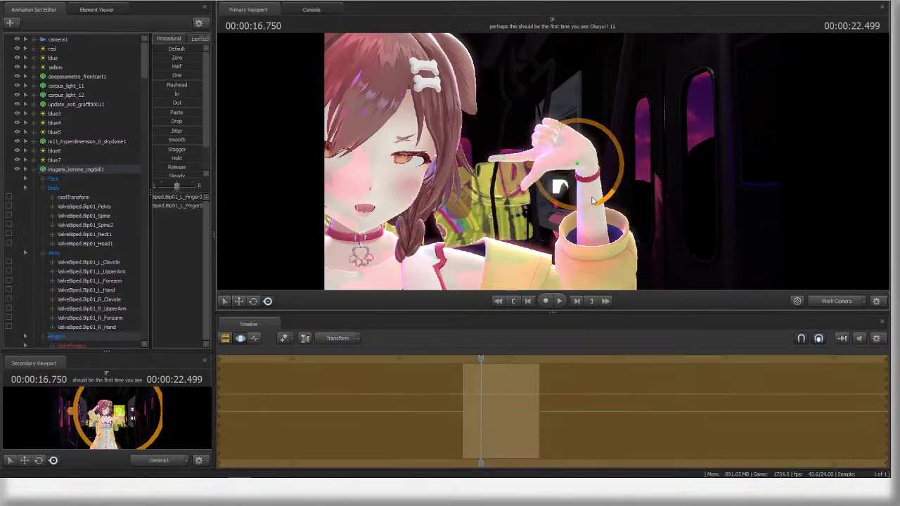
pyautogui.keyDown('ctrl'); pyautogui.click(535, 158); pyautogui.keyUp('ctrl')
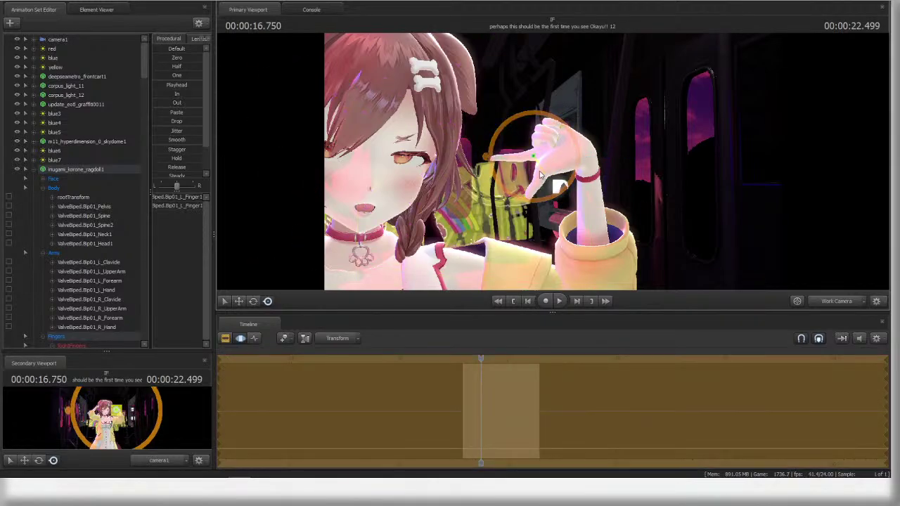
pyautogui.moveTo(569, 172); pyautogui.dragTo(594, 218)
# - Rotate the left hand, forearm and upper arm slightly to refine the raised left arm
pyautogui.press('s')
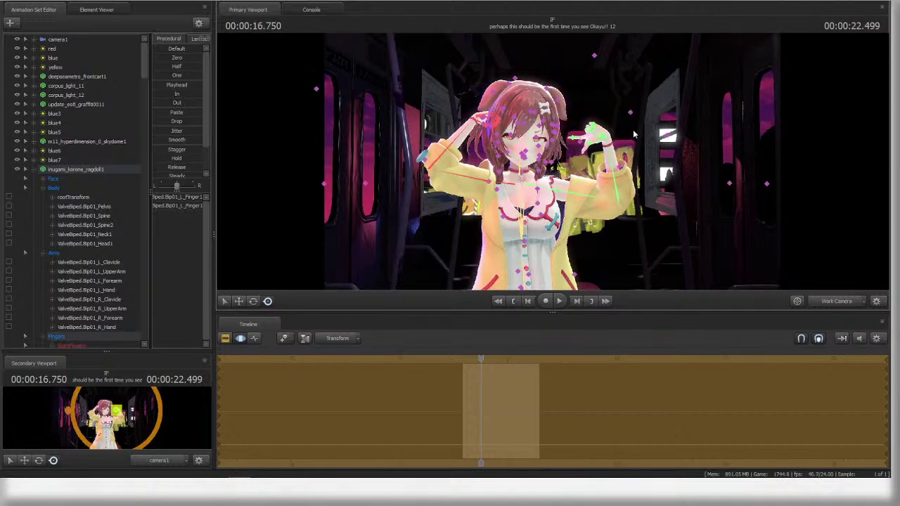
pyautogui.click(596, 134)
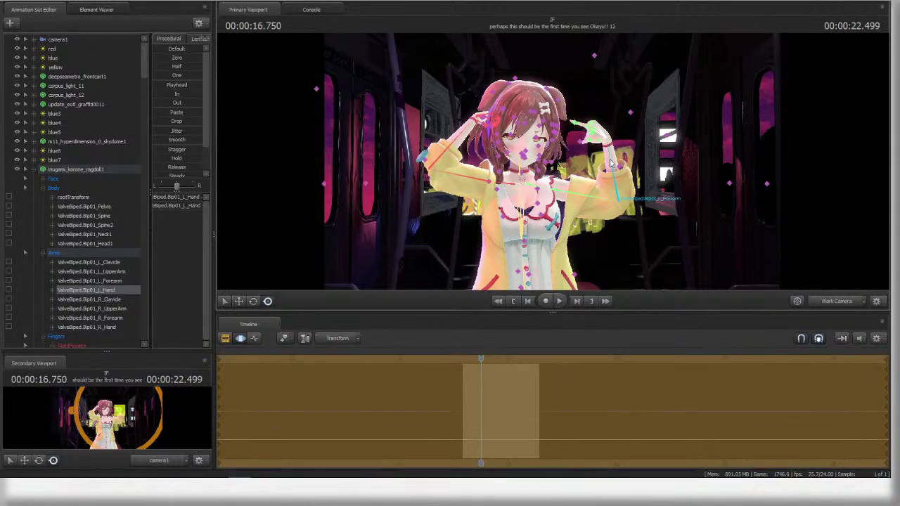
pyautogui.click(610, 163)
pyautogui.click(581, 199)
pyautogui.moveTo(598, 192); pyautogui.dragTo(595, 190)
# - Adjust the right shoulder and swing the right upper arm so its hand moves out from the head
pyautogui.click(485, 187)
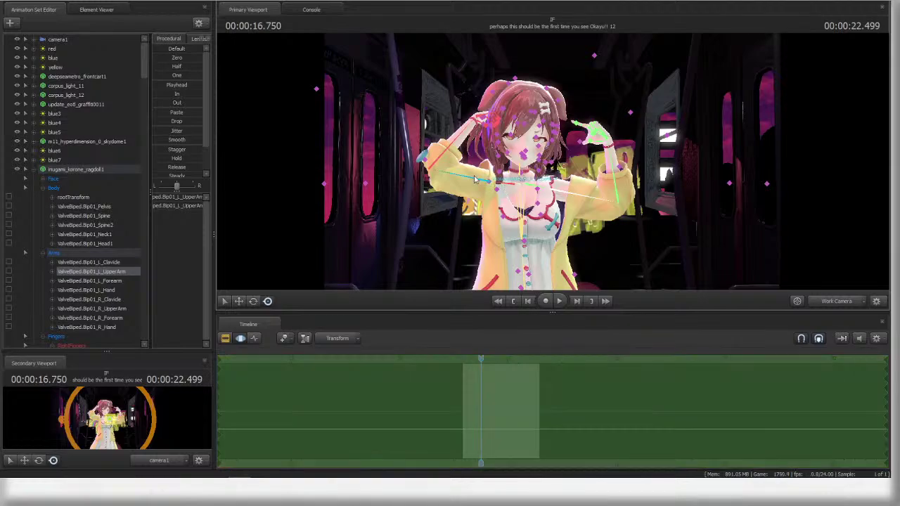
pyautogui.moveTo(471, 163); pyautogui.dragTo(528, 176, button='middle')
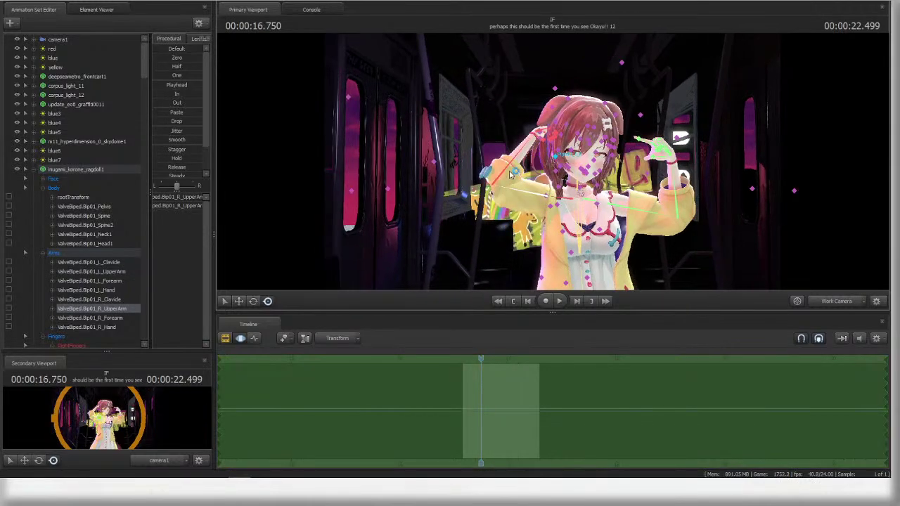
pyautogui.press('e')
pyautogui.moveTo(566, 194); pyautogui.dragTo(569, 187)
pyautogui.click(541, 200)
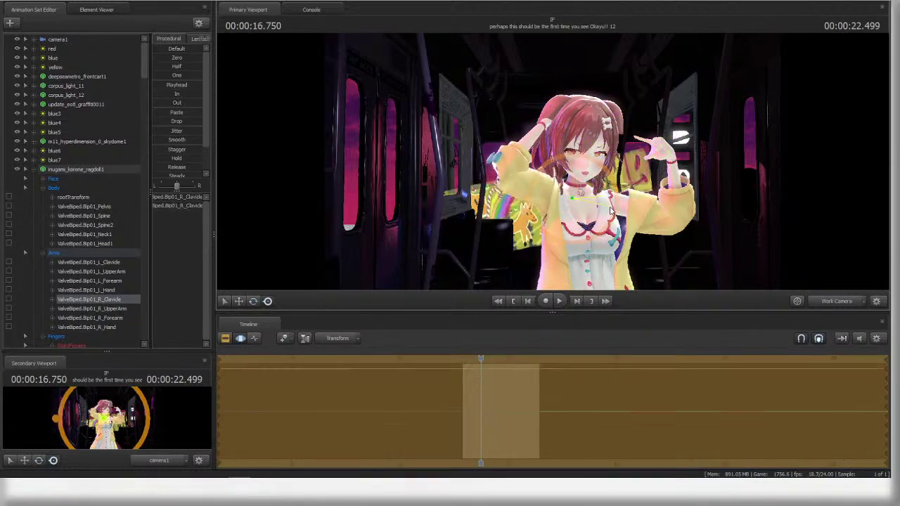
pyautogui.click(532, 185)
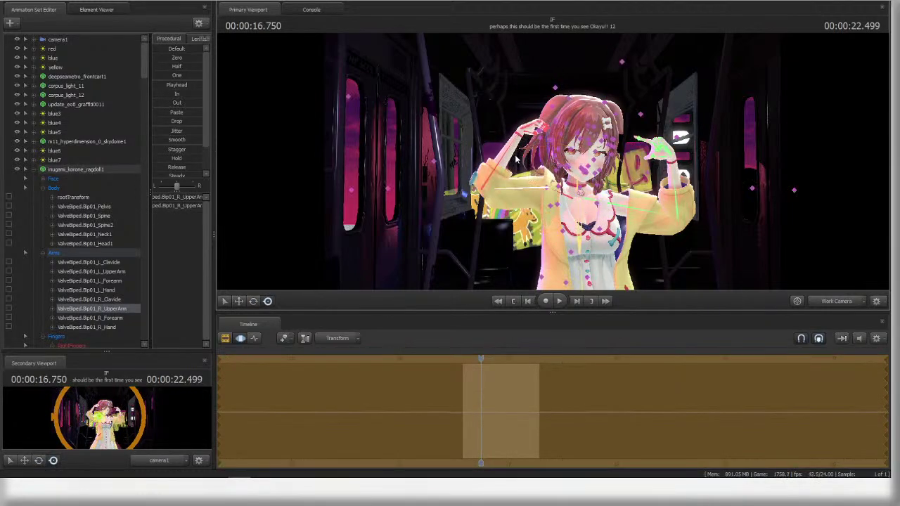
# - Bend the right hand toward the side of the head and frame the raised arms closer
pyautogui.click(524, 124)
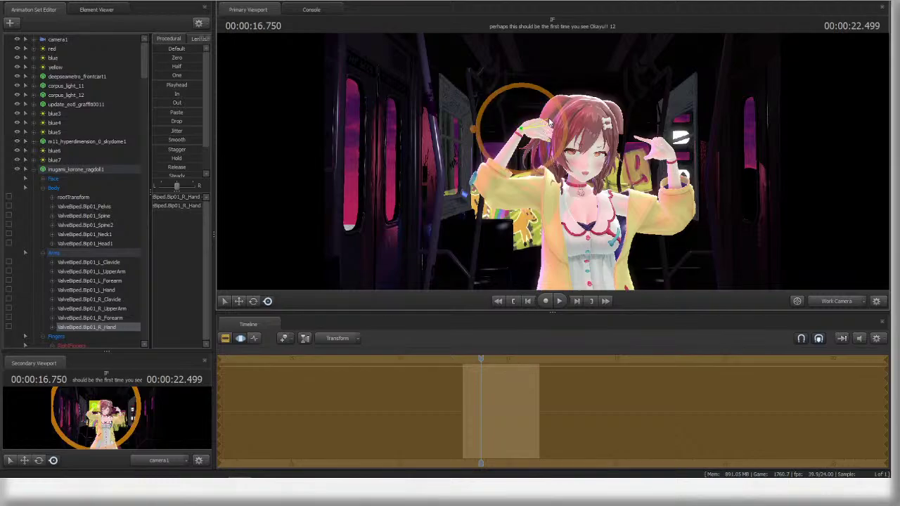
pyautogui.press('ctrl')
pyautogui.moveTo(619, 152); pyautogui.dragTo(617, 153)
pyautogui.press('w')
pyautogui.press('w')
pyautogui.press('s')
pyautogui.press('w')
pyautogui.press('s')
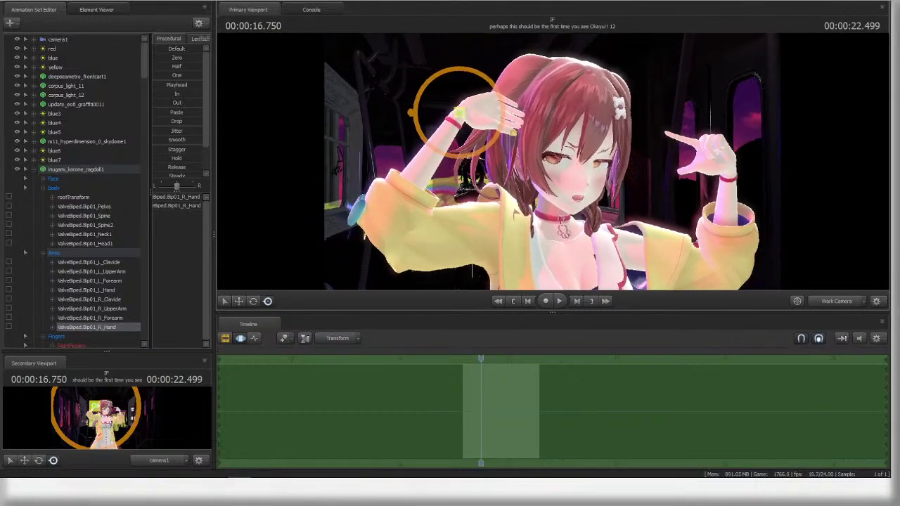
pyautogui.press('ctrl')
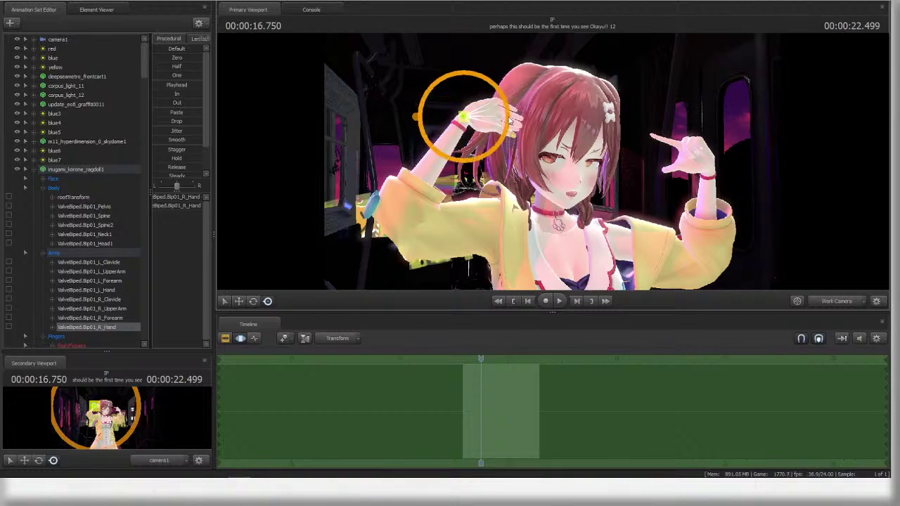
# - Rotate the right hand's thumb and fingers to open the hand beside the head
pyautogui.moveTo(509, 121); pyautogui.dragTo(550, 156)
pyautogui.press('w')
pyautogui.keyDown('ctrl'); pyautogui.click(507, 139); pyautogui.keyUp('ctrl')
pyautogui.keyDown('ctrl'); pyautogui.click(530, 141); pyautogui.keyUp('ctrl')
pyautogui.press('w')
pyautogui.moveTo(600, 172); pyautogui.dragTo(599, 155)
pyautogui.keyDown('ctrl'); pyautogui.click(517, 140); pyautogui.keyUp('ctrl')
pyautogui.moveTo(542, 145); pyautogui.dragTo(618, 168)
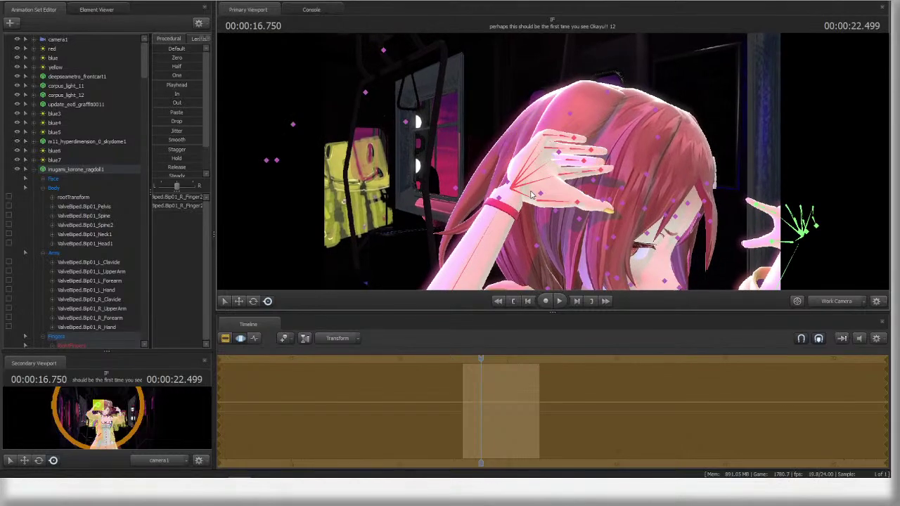
# - Rotate the right hand at the wrist from a close view
pyautogui.keyDown('ctrl'); pyautogui.click(511, 188); pyautogui.keyUp('ctrl')
pyautogui.moveTo(544, 185)
pyautogui.mouseDown()
pyautogui.moveTo(558, 196)
pyautogui.moveTo(528, 184)
pyautogui.moveTo(539, 216)
pyautogui.moveTo(555, 210)
pyautogui.moveTo(551, 184)
pyautogui.mouseUp()
pyautogui.press('e')
pyautogui.moveTo(551, 184); pyautogui.dragTo(556, 195)
pyautogui.press('r')
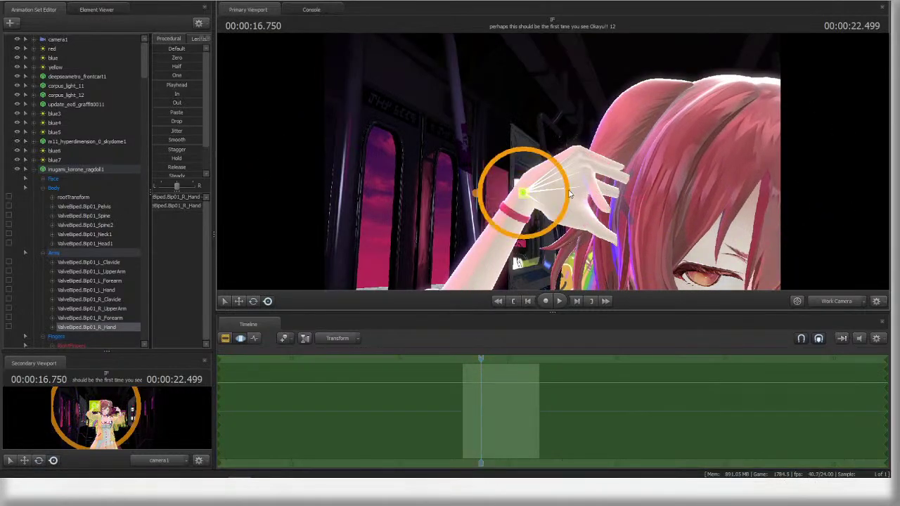
# - Bend the right ring and pinky fingers' joints toward the palm
pyautogui.keyDown('ctrl'); pyautogui.click(589, 131); pyautogui.keyUp('ctrl')
pyautogui.moveTo(589, 131); pyautogui.dragTo(575, 145)
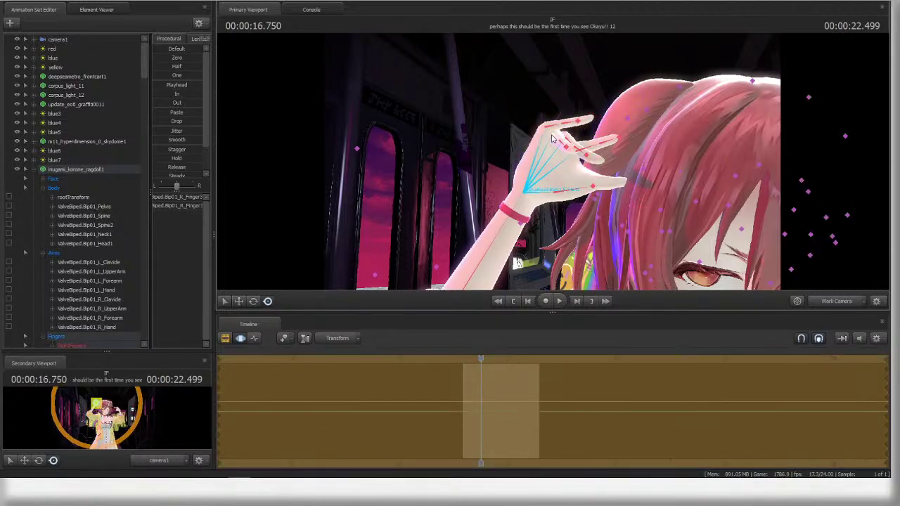
pyautogui.keyDown('ctrl'); pyautogui.click(569, 116); pyautogui.keyUp('ctrl')
pyautogui.moveTo(569, 115); pyautogui.dragTo(526, 147)
pyautogui.keyDown('alt'); pyautogui.moveTo(525, 146); pyautogui.dragTo(559, 170); pyautogui.keyUp('alt')
pyautogui.keyDown('ctrl'); pyautogui.click(549, 153); pyautogui.keyUp('ctrl')
pyautogui.keyDown('ctrl'); pyautogui.click(546, 151); pyautogui.keyUp('ctrl')
pyautogui.press('e')
pyautogui.keyDown('ctrl'); pyautogui.click(540, 150); pyautogui.keyUp('ctrl')
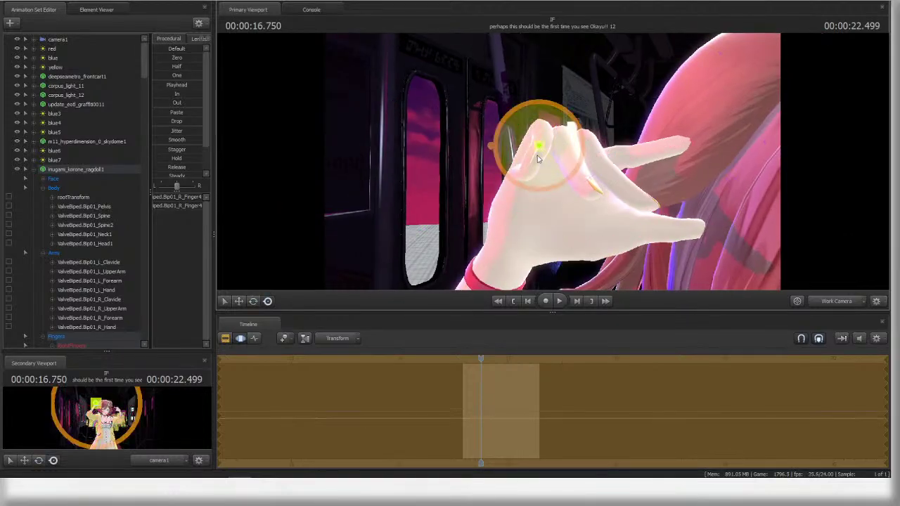
# - Fold the right ring finger's outer joints down against the palm
pyautogui.keyDown('ctrl'); pyautogui.click(563, 158); pyautogui.keyUp('ctrl')
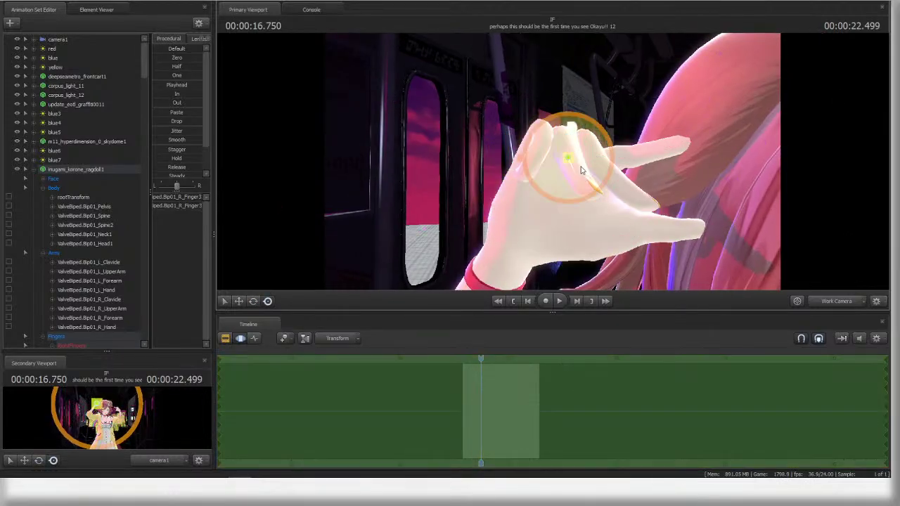
pyautogui.moveTo(590, 156); pyautogui.dragTo(574, 184)
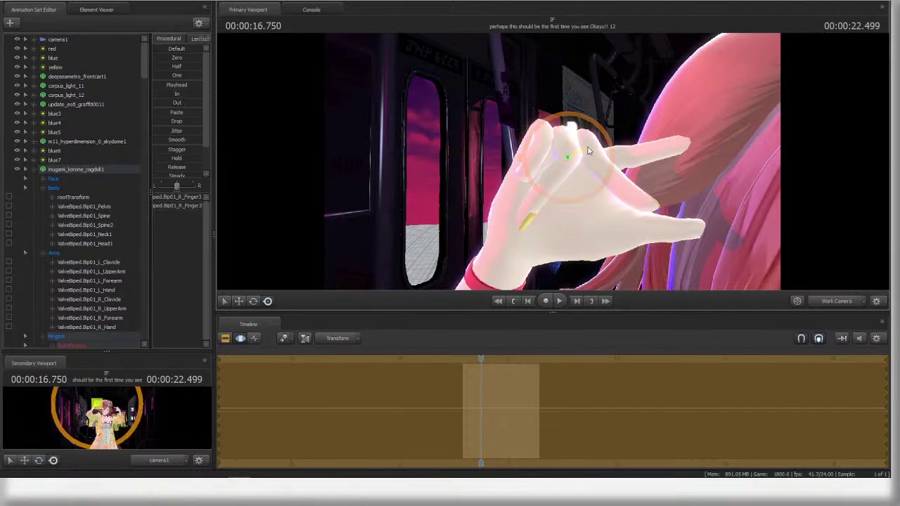
pyautogui.click(545, 207)
pyautogui.doubleClick(545, 207)
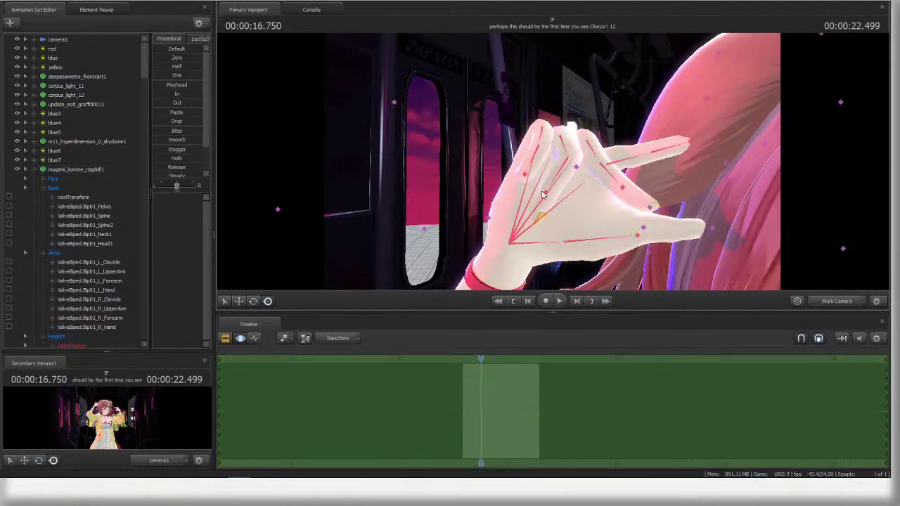
# - Curl the right middle finger's joints toward the palm
pyautogui.keyDown('ctrl'); pyautogui.click(599, 169); pyautogui.keyUp('ctrl')
pyautogui.moveTo(613, 149); pyautogui.dragTo(576, 251)
pyautogui.keyDown('ctrl'); pyautogui.click(598, 173); pyautogui.keyUp('ctrl')
pyautogui.click(600, 176)
pyautogui.keyDown('ctrl'); pyautogui.click(583, 205); pyautogui.keyUp('ctrl')
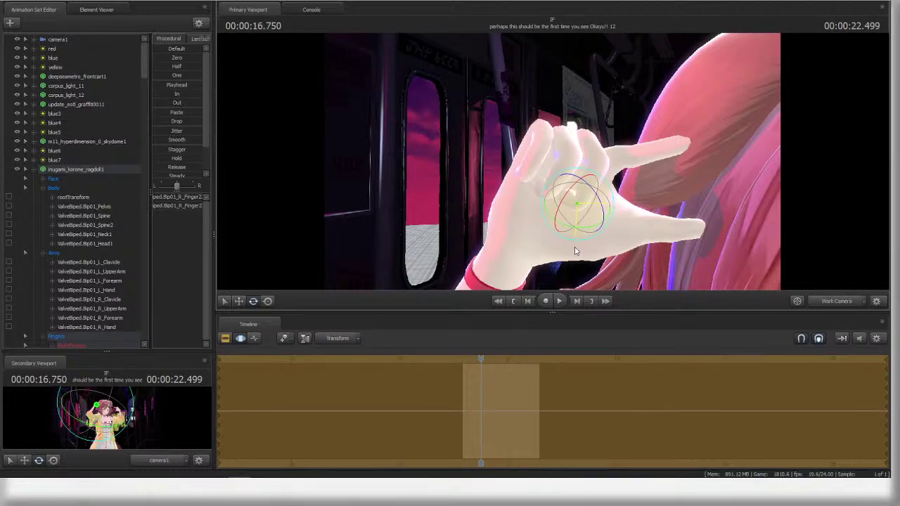
pyautogui.keyDown('ctrl'); pyautogui.click(597, 178); pyautogui.keyUp('ctrl')
pyautogui.keyDown('ctrl'); pyautogui.click(597, 170); pyautogui.keyUp('ctrl')
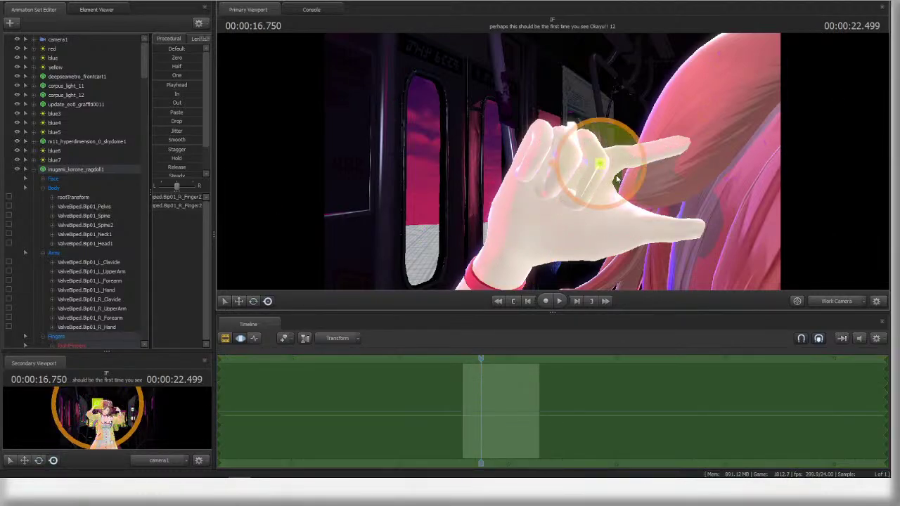
pyautogui.moveTo(614, 178); pyautogui.dragTo(583, 180)
# - Rotate the right index finger at its base and middle joint to adjust its pointing direction
pyautogui.keyDown('ctrl'); pyautogui.click(589, 145); pyautogui.keyUp('ctrl')
pyautogui.keyDown('ctrl'); pyautogui.click(572, 151); pyautogui.keyUp('ctrl')
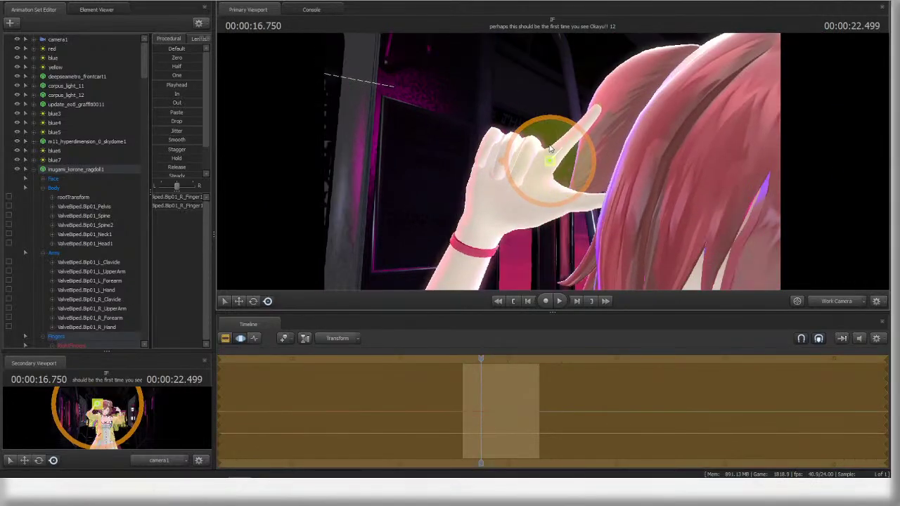
pyautogui.moveTo(561, 140); pyautogui.dragTo(564, 201)
pyautogui.keyDown('alt'); pyautogui.moveTo(564, 201); pyautogui.dragTo(546, 176, button='right'); pyautogui.keyUp('alt')
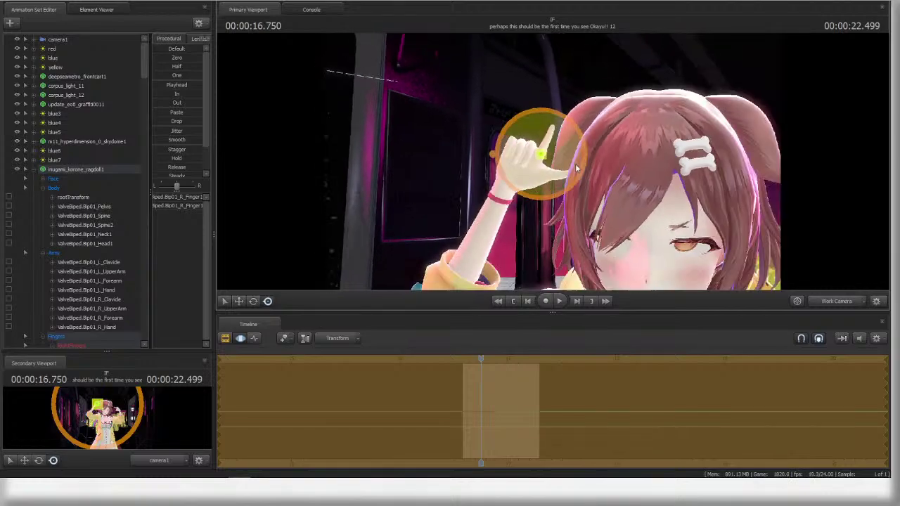
pyautogui.keyDown('alt'); pyautogui.moveTo(546, 175); pyautogui.dragTo(546, 145); pyautogui.keyUp('alt')
# - Rotate the right thumb to refine the hand gesture beside the head
pyautogui.keyDown('ctrl'); pyautogui.click(542, 175); pyautogui.keyUp('ctrl')
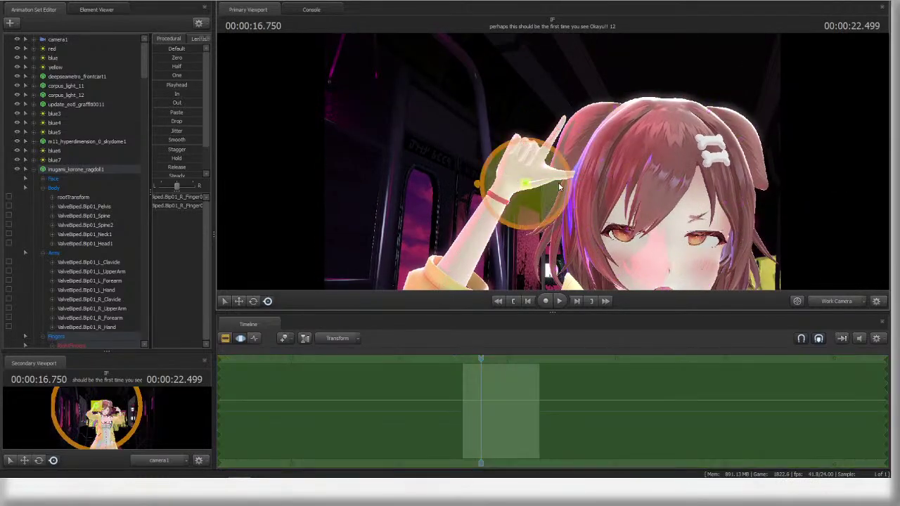
pyautogui.moveTo(558, 182)
pyautogui.mouseDown()
pyautogui.moveTo(554, 173)
pyautogui.moveTo(577, 184)
pyautogui.moveTo(565, 173)
pyautogui.mouseUp()
pyautogui.keyDown('ctrl'); pyautogui.click(554, 173); pyautogui.keyUp('ctrl')
pyautogui.keyDown('alt'); pyautogui.moveTo(565, 173); pyautogui.dragTo(563, 175, button='right'); pyautogui.keyUp('alt')
pyautogui.keyDown('alt'); pyautogui.moveTo(563, 175); pyautogui.dragTo(571, 176); pyautogui.keyUp('alt')
pyautogui.keyDown('alt'); pyautogui.moveTo(571, 176); pyautogui.dragTo(572, 168, button='middle'); pyautogui.keyUp('alt')
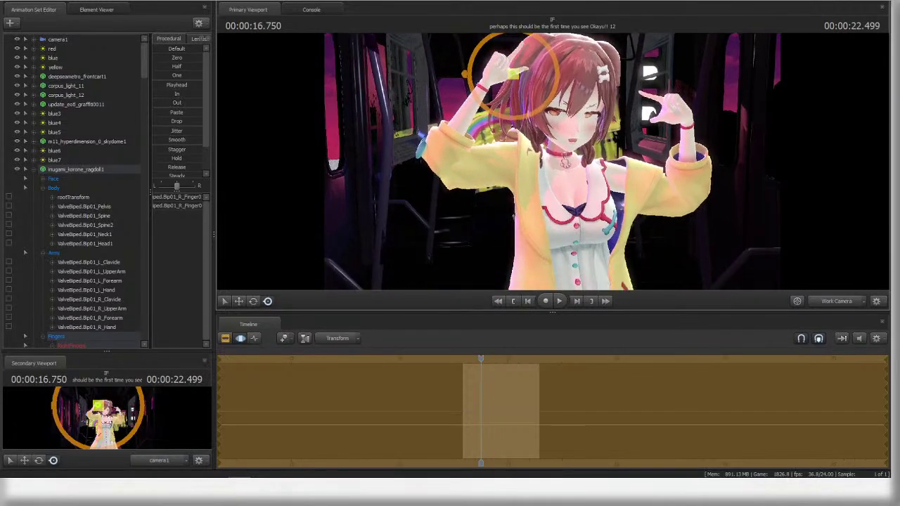
# - Rotate the left upper arm and left clavicle to bring the raised hand closer to the head
pyautogui.keyDown('alt'); pyautogui.moveTo(572, 169); pyautogui.dragTo(575, 179, button='right'); pyautogui.keyUp('alt')
pyautogui.keyDown('ctrl'); pyautogui.click(594, 180); pyautogui.keyUp('ctrl')
pyautogui.moveTo(610, 178); pyautogui.dragTo(609, 160)
pyautogui.keyDown('alt'); pyautogui.moveTo(666, 161); pyautogui.dragTo(684, 144); pyautogui.keyUp('alt')
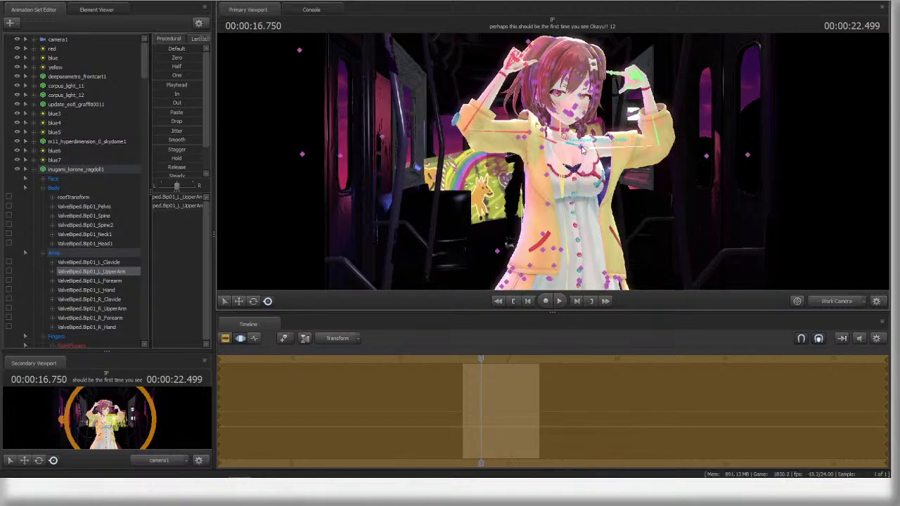
pyautogui.keyDown('ctrl'); pyautogui.click(580, 146); pyautogui.keyUp('ctrl')
pyautogui.moveTo(605, 176); pyautogui.dragTo(608, 152)
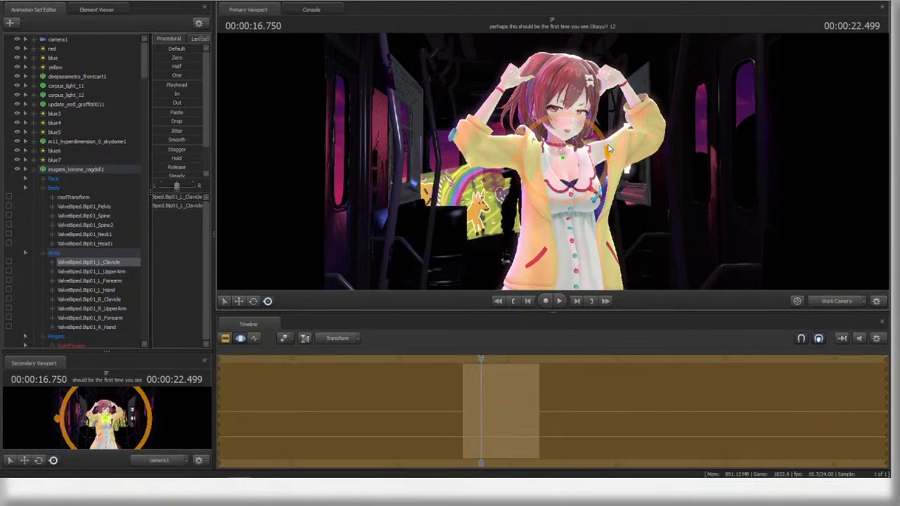
# - Rotate the left upper arm and forearm to reshape the raised elbow, using the camera1 framing as a guide
pyautogui.keyDown('ctrl'); pyautogui.click(604, 162); pyautogui.keyUp('ctrl')
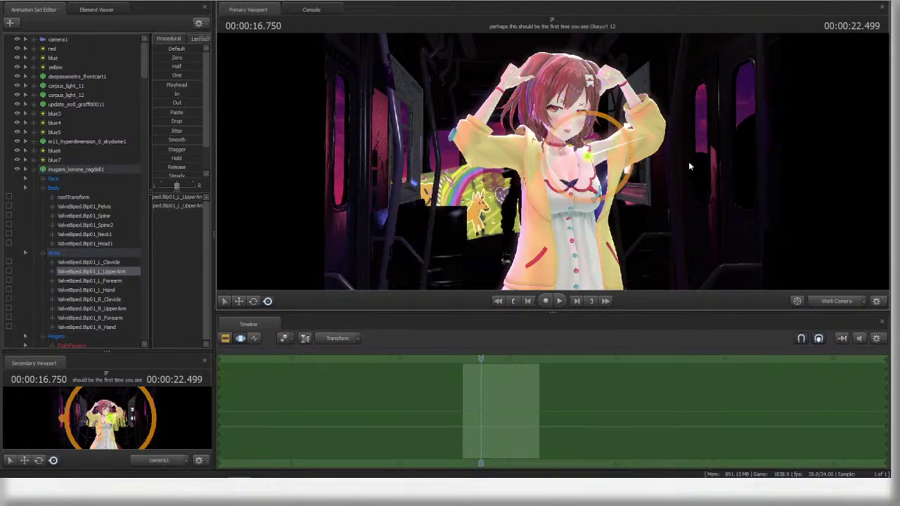
pyautogui.moveTo(633, 163); pyautogui.dragTo(632, 166)
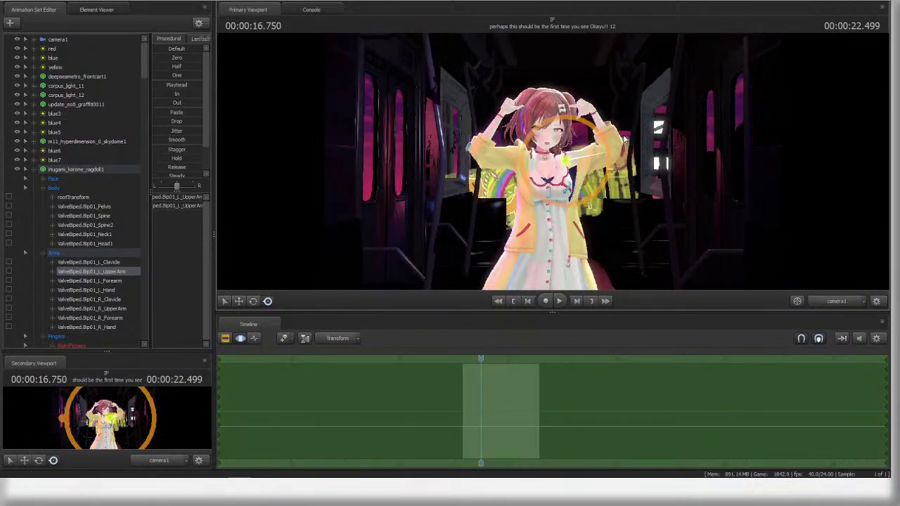
pyautogui.click(838, 305)
pyautogui.moveTo(590, 166)
pyautogui.mouseDown()
pyautogui.moveTo(574, 158)
pyautogui.moveTo(590, 166)
pyautogui.mouseUp()
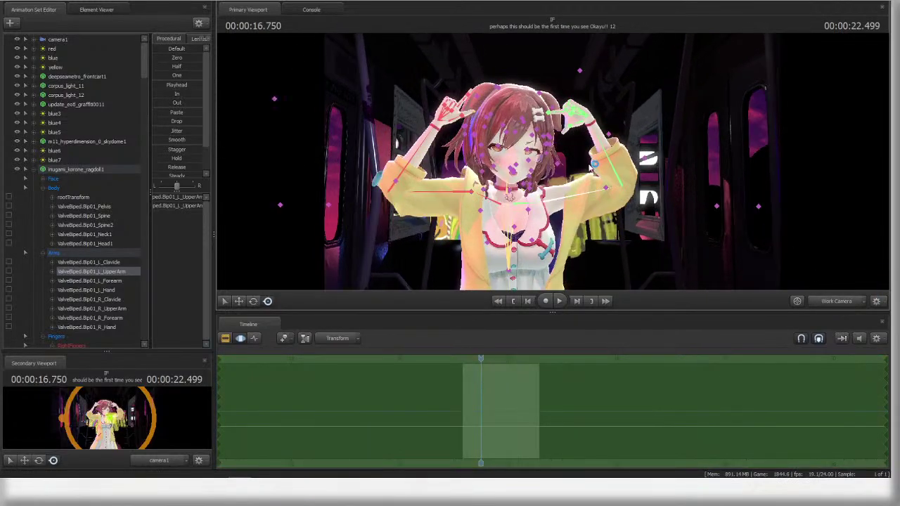
pyautogui.keyDown('alt'); pyautogui.moveTo(513, 221); pyautogui.dragTo(529, 176); pyautogui.keyUp('alt')
pyautogui.press('e')
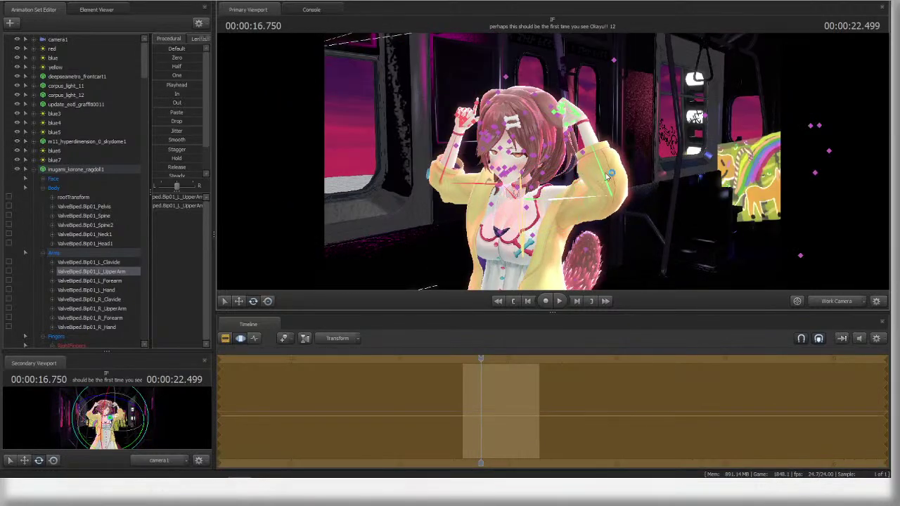
pyautogui.moveTo(632, 175); pyautogui.dragTo(620, 171)
pyautogui.click(622, 172)
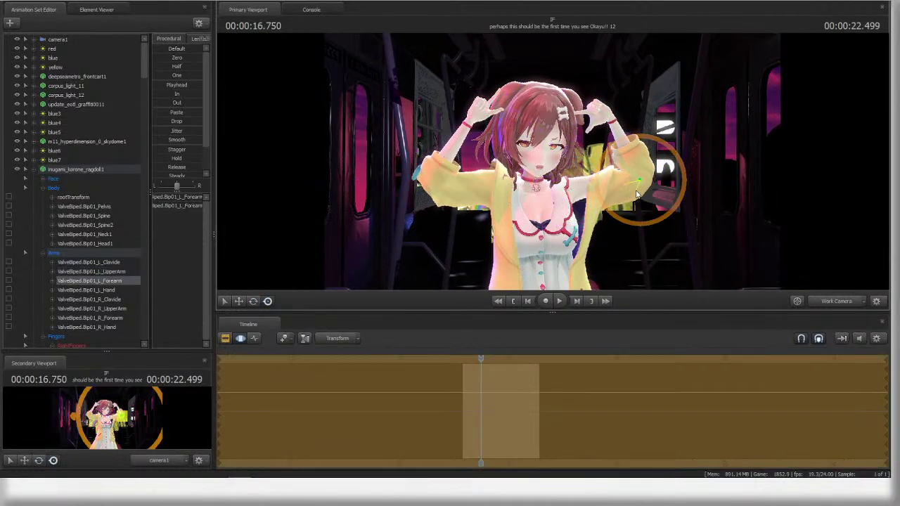
# - Rotate the left hand at the wrist so its extended finger points upward
pyautogui.click(651, 122)
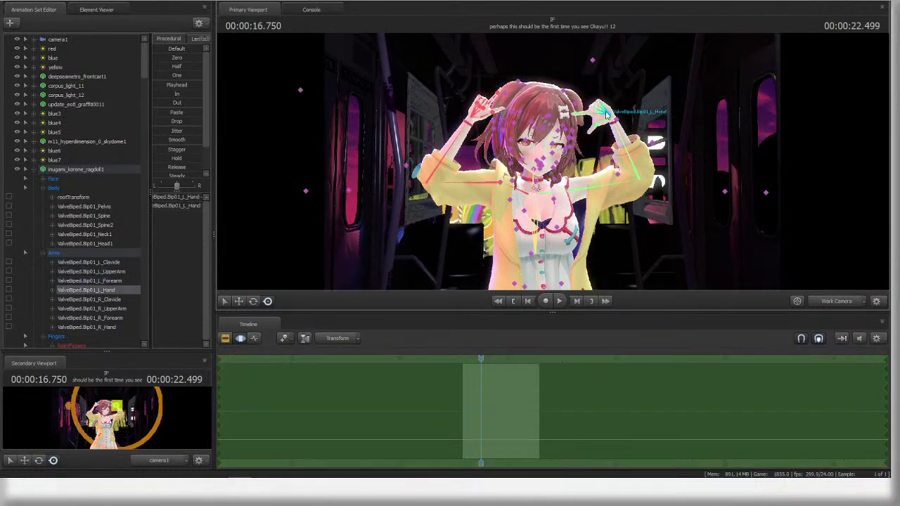
pyautogui.moveTo(652, 121); pyautogui.dragTo(671, 160)
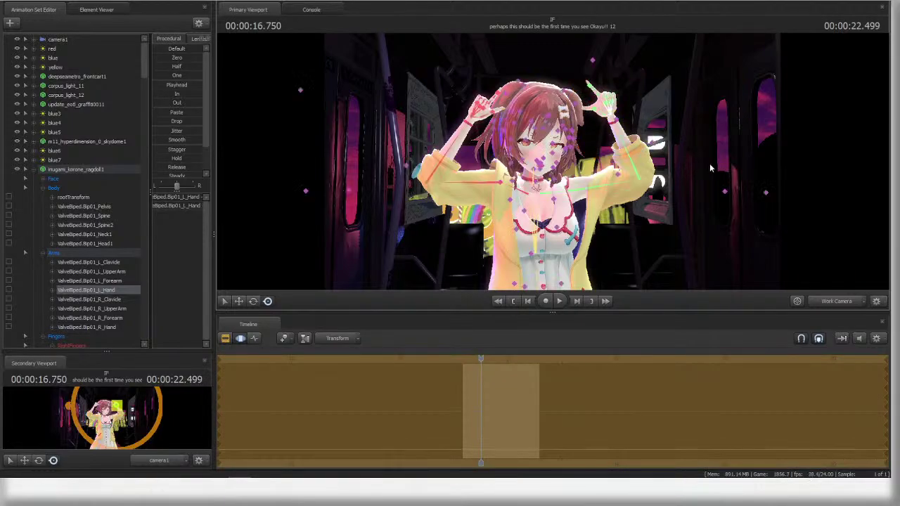
pyautogui.press('f')
pyautogui.keyDown('alt'); pyautogui.moveTo(735, 160); pyautogui.dragTo(668, 155); pyautogui.keyUp('alt')
pyautogui.keyDown('alt'); pyautogui.moveTo(668, 155); pyautogui.dragTo(584, 175, button='right'); pyautogui.keyUp('alt')
pyautogui.press('r')
pyautogui.moveTo(599, 165); pyautogui.dragTo(595, 135)
# - Try rotating the left forearm at the elbow and undo those rotations
pyautogui.keyDown('alt'); pyautogui.moveTo(594, 135); pyautogui.dragTo(548, 193, button='right'); pyautogui.keyUp('alt')
pyautogui.press('ctrl')
pyautogui.keyDown('ctrl'); pyautogui.click(547, 198); pyautogui.keyUp('ctrl')
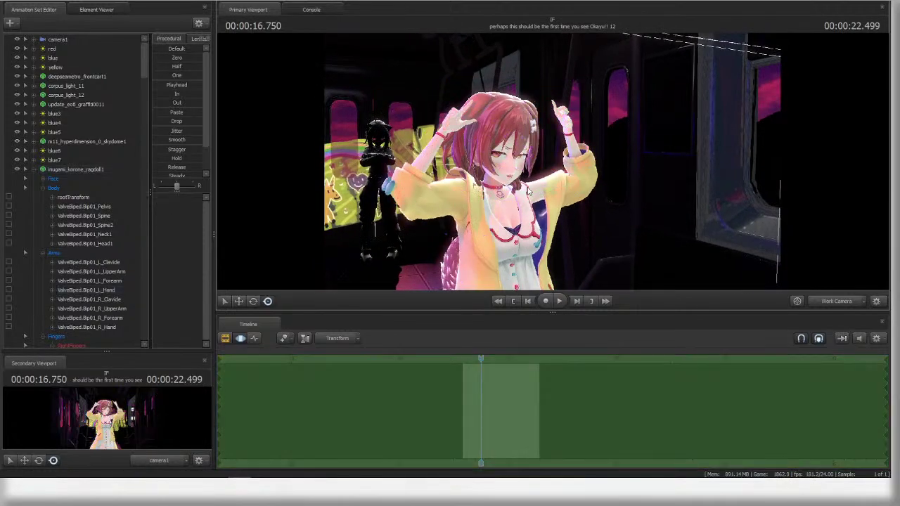
pyautogui.keyDown('alt'); pyautogui.moveTo(546, 197); pyautogui.dragTo(542, 177); pyautogui.keyUp('alt')
pyautogui.keyDown('ctrl'); pyautogui.click(574, 187); pyautogui.keyUp('ctrl')
pyautogui.keyDown('ctrl'); pyautogui.click(585, 168); pyautogui.keyUp('ctrl')
pyautogui.press('e')
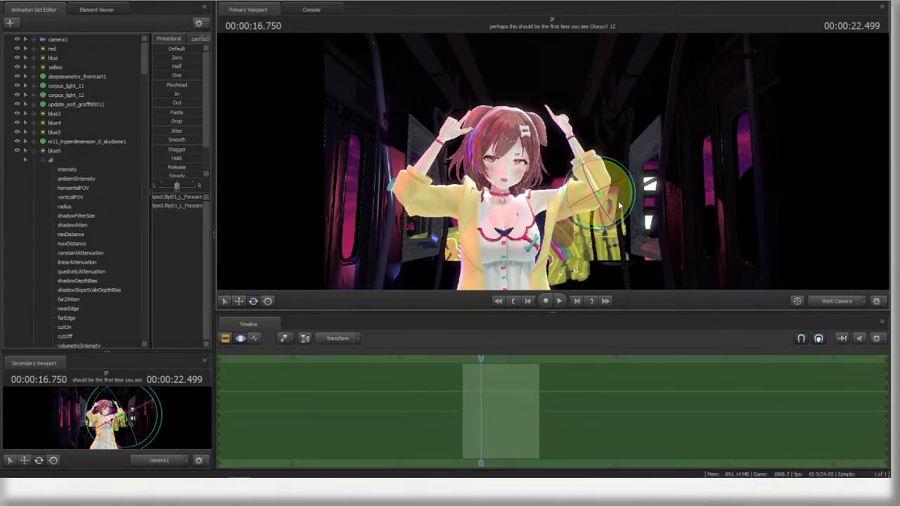
pyautogui.moveTo(617, 201); pyautogui.dragTo(591, 197)
pyautogui.hotkey('ctrl', 'z')
pyautogui.press('r')
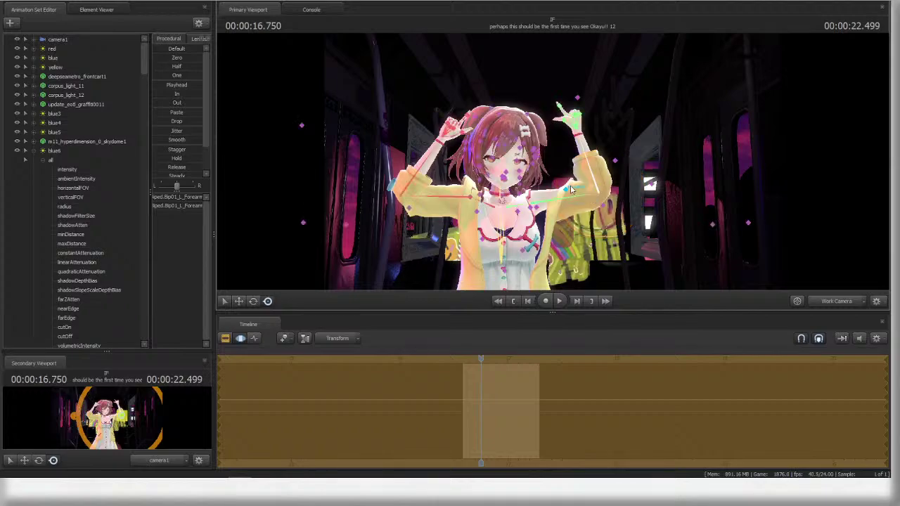
pyautogui.hotkey('ctrl', 'z')
# - Rotate the left forearm, upper arm and clavicle to bring the left hand in against the head
pyautogui.moveTo(640, 212); pyautogui.dragTo(645, 192)
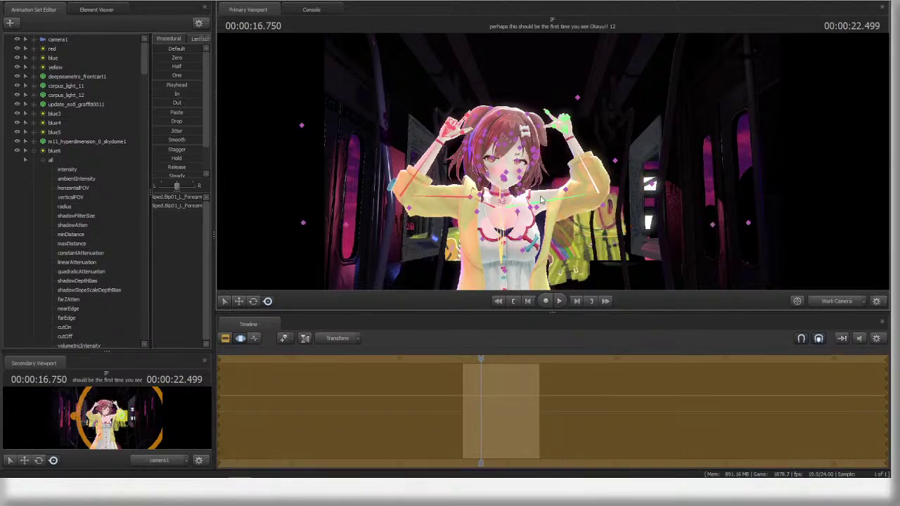
pyautogui.keyDown('ctrl'); pyautogui.click(562, 193); pyautogui.keyUp('ctrl')
pyautogui.moveTo(572, 190); pyautogui.dragTo(565, 176)
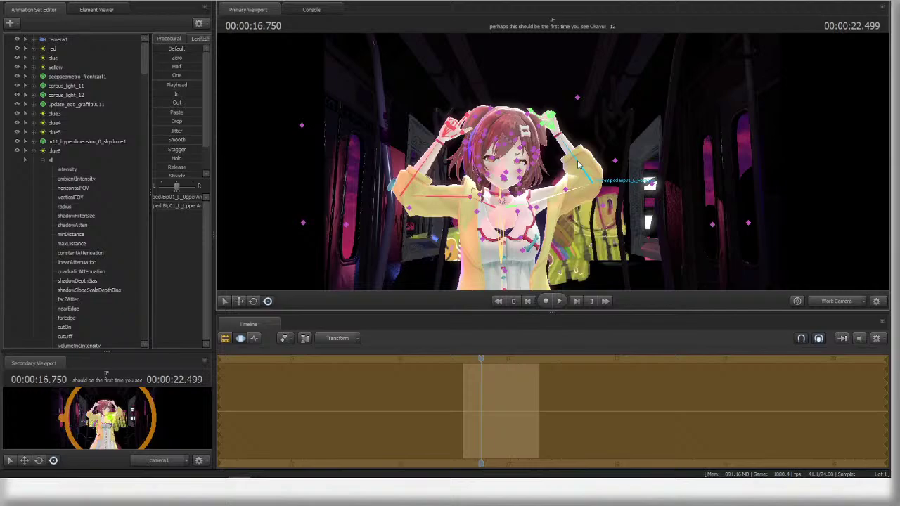
pyautogui.keyDown('ctrl'); pyautogui.click(518, 206); pyautogui.keyUp('ctrl')
pyautogui.moveTo(507, 205); pyautogui.dragTo(513, 205)
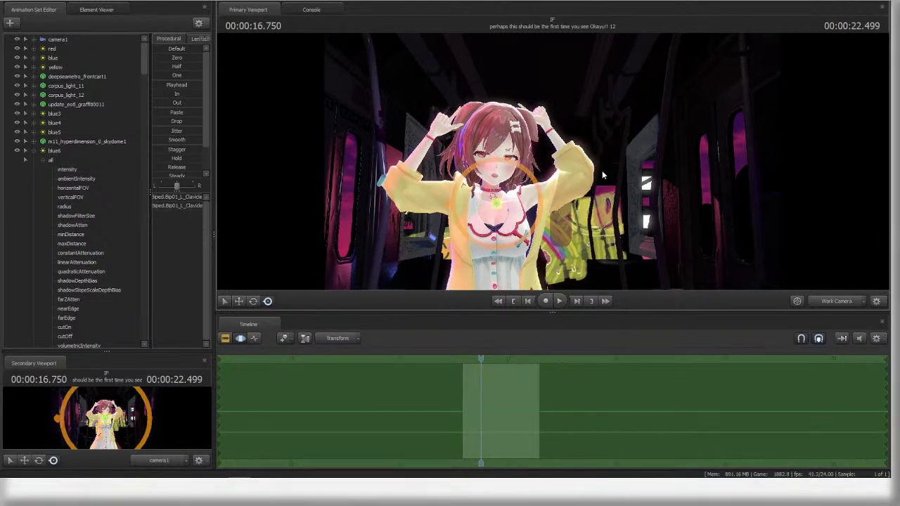
# - Turn the left forearm more upright and rotate the left hand to point toward the head
pyautogui.keyDown('ctrl'); pyautogui.click(572, 155); pyautogui.keyUp('ctrl')
pyautogui.moveTo(564, 149)
pyautogui.mouseDown()
pyautogui.moveTo(602, 115)
pyautogui.moveTo(594, 70)
pyautogui.moveTo(560, 166)
pyautogui.mouseUp()
pyautogui.keyDown('ctrl'); pyautogui.click(560, 114); pyautogui.keyUp('ctrl')
pyautogui.press('ctrl')
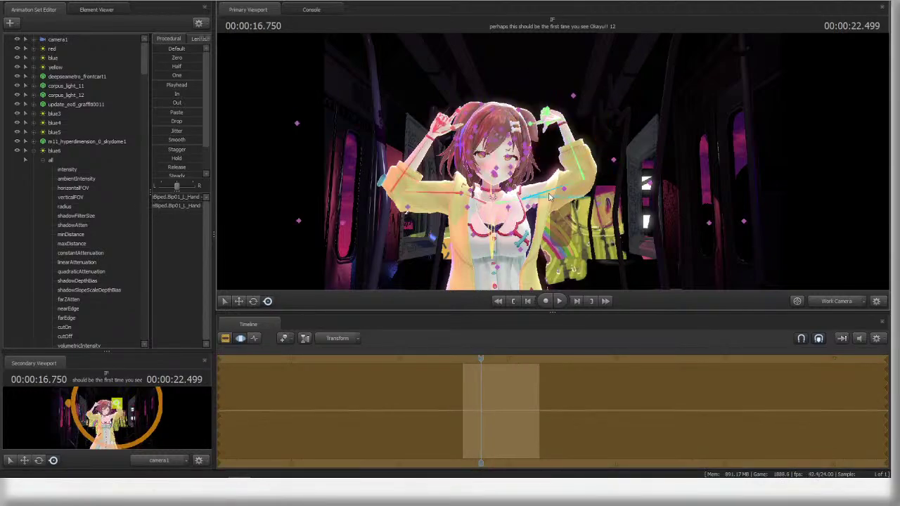
# - Swing the left upper arm outward and tilt the left forearm back toward the head
pyautogui.keyDown('ctrl'); pyautogui.click(545, 193); pyautogui.keyUp('ctrl')
pyautogui.moveTo(564, 213); pyautogui.dragTo(555, 161)
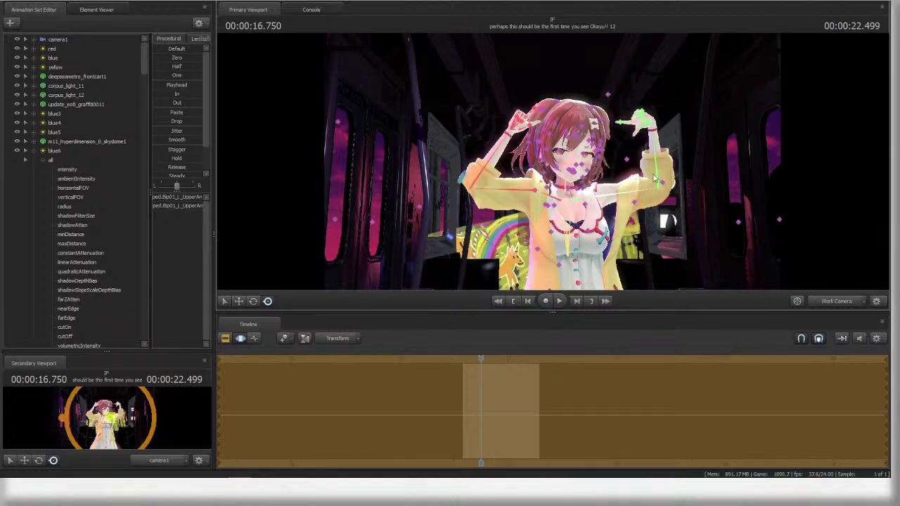
pyautogui.keyDown('ctrl'); pyautogui.click(653, 178); pyautogui.keyUp('ctrl')
pyautogui.moveTo(650, 166); pyautogui.dragTo(636, 169)
# - Refine the left shoulder by rotating the left clavicle and upper arm
pyautogui.keyDown('ctrl'); pyautogui.click(595, 197); pyautogui.keyUp('ctrl')
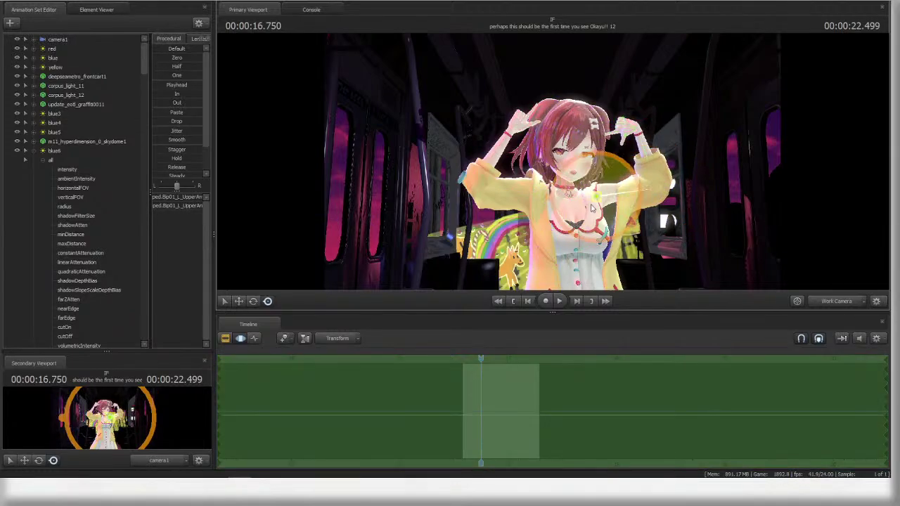
pyautogui.click(617, 209)
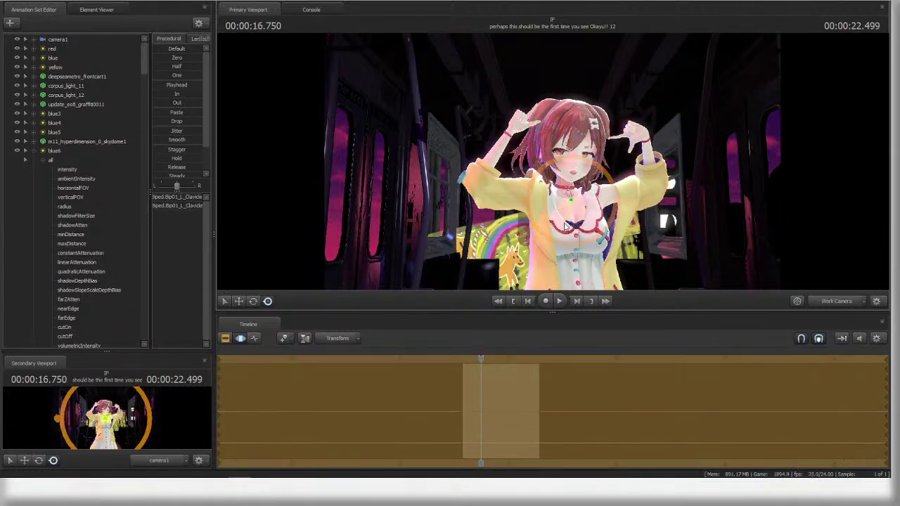
pyautogui.click(629, 199)
pyautogui.keyDown('ctrl'); pyautogui.click(626, 198); pyautogui.keyUp('ctrl')
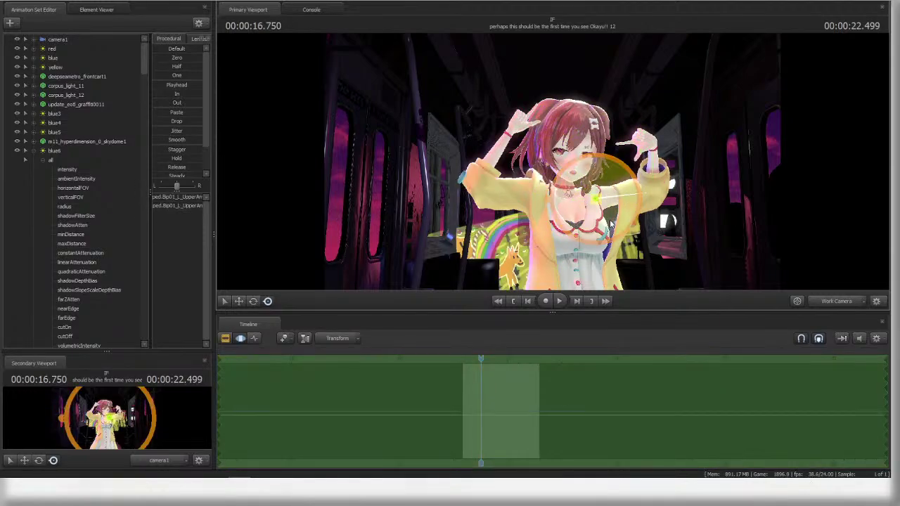
pyautogui.moveTo(636, 167); pyautogui.dragTo(662, 202)
pyautogui.keyDown('ctrl'); pyautogui.click(658, 186); pyautogui.keyUp('ctrl')
# - Rotate the right upper arm through the camera1 view to lower the right elbow
pyautogui.keyDown('ctrl'); pyautogui.click(534, 190); pyautogui.keyUp('ctrl')
pyautogui.click(835, 301)
pyautogui.press('ctrl')
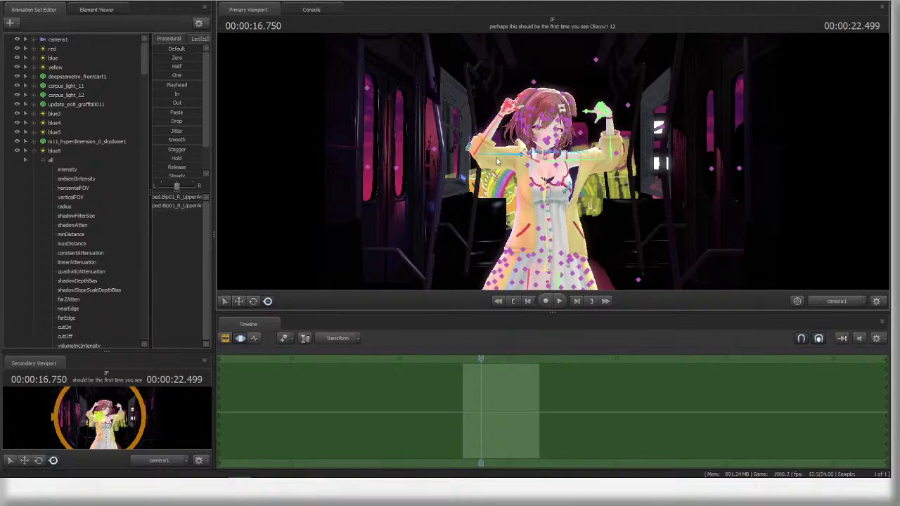
pyautogui.click(528, 162)
pyautogui.moveTo(581, 160); pyautogui.dragTo(582, 147)
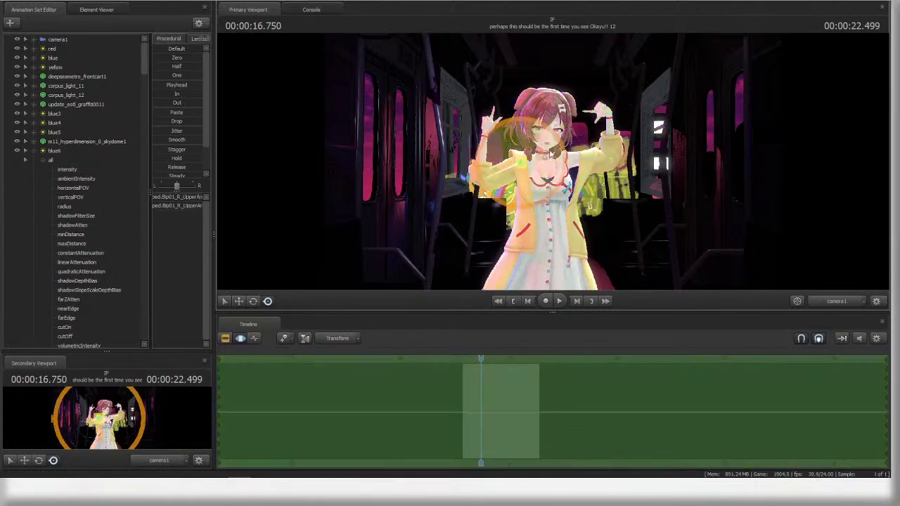
# - Rotate the right hand toward the head and raise the right upper arm
pyautogui.click(494, 125)
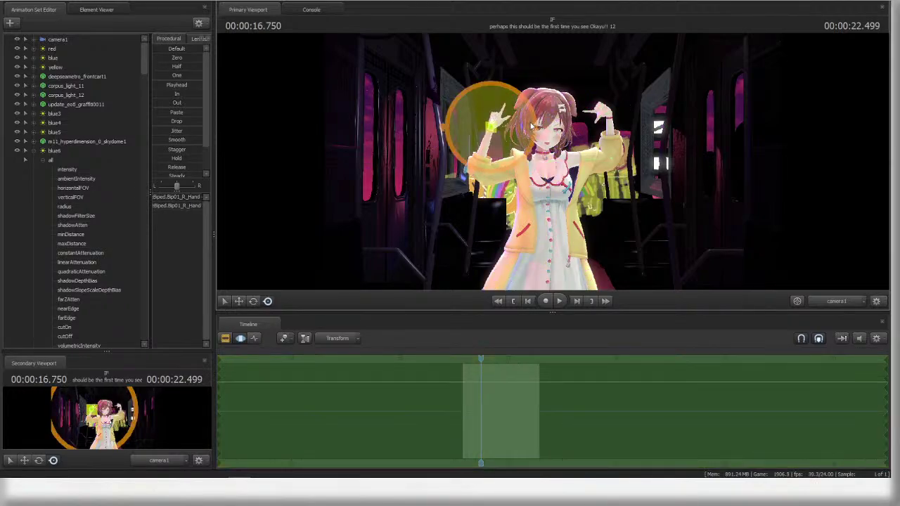
pyautogui.moveTo(515, 113); pyautogui.dragTo(513, 133)
pyautogui.keyDown('ctrl'); pyautogui.click(506, 170); pyautogui.keyUp('ctrl')
pyautogui.moveTo(507, 173); pyautogui.dragTo(482, 151)
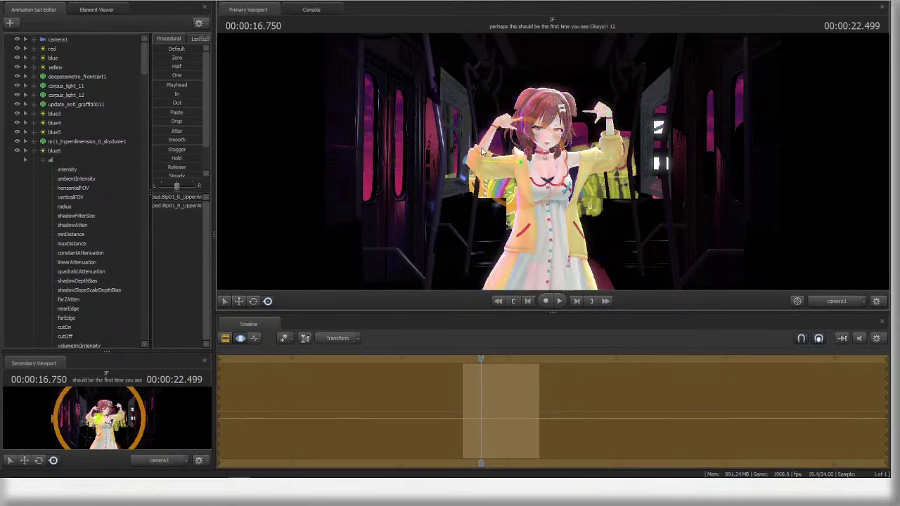
# - Undo the last right upper arm rotation and raise the right clavicle instead
pyautogui.moveTo(550, 159); pyautogui.dragTo(515, 149)
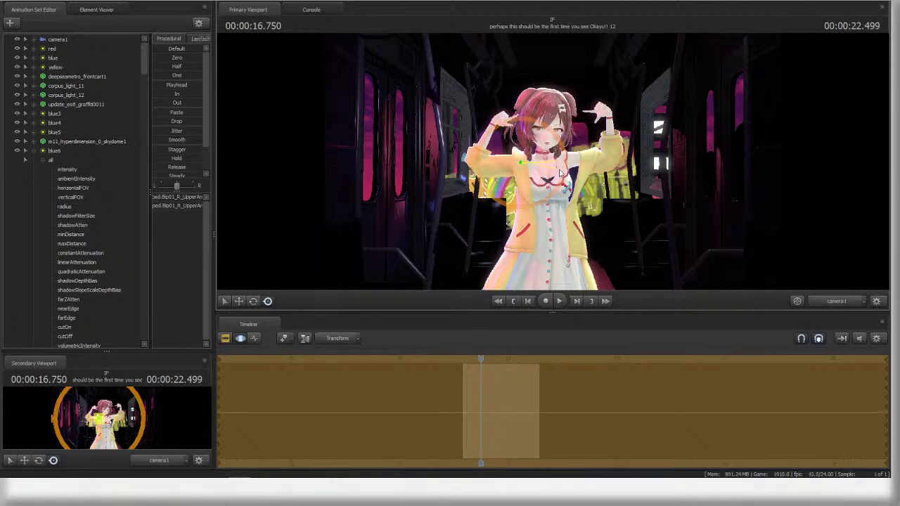
pyautogui.hotkey('ctrl', 'z')
pyautogui.keyDown('ctrl'); pyautogui.click(532, 161); pyautogui.keyUp('ctrl')
pyautogui.moveTo(524, 168); pyautogui.dragTo(496, 150)
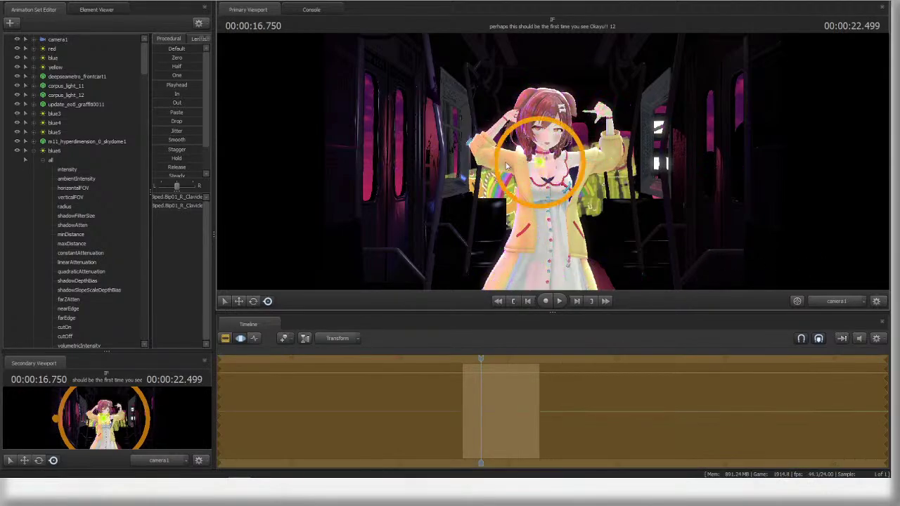
# - Turn and lean the torso to the side, and rotate the right clavicle and upper arm to suit
pyautogui.keyDown('ctrl'); pyautogui.click(552, 195); pyautogui.keyUp('ctrl')
pyautogui.moveTo(543, 253); pyautogui.dragTo(574, 195)
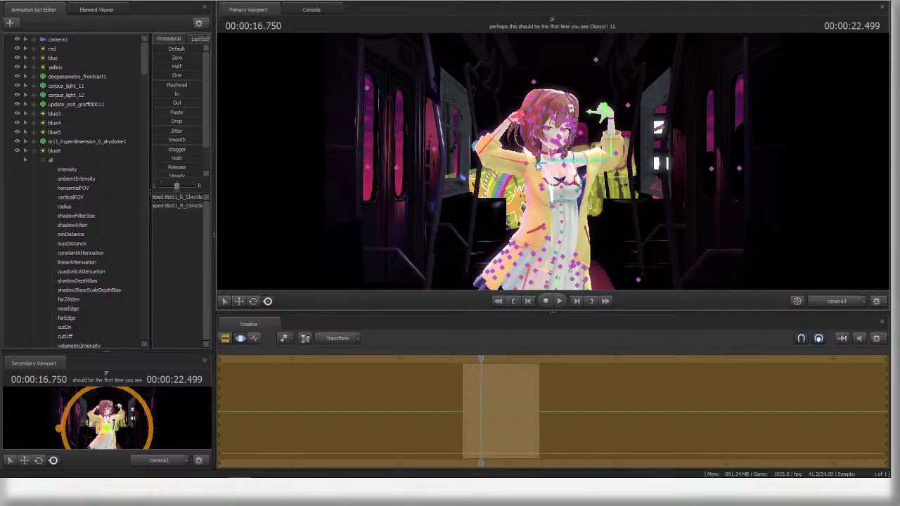
pyautogui.keyDown('ctrl'); pyautogui.click(537, 166); pyautogui.keyUp('ctrl')
pyautogui.moveTo(589, 160)
pyautogui.mouseDown()
pyautogui.moveTo(590, 176)
pyautogui.moveTo(575, 157)
pyautogui.mouseUp()
pyautogui.keyDown('ctrl'); pyautogui.click(528, 158); pyautogui.keyUp('ctrl')
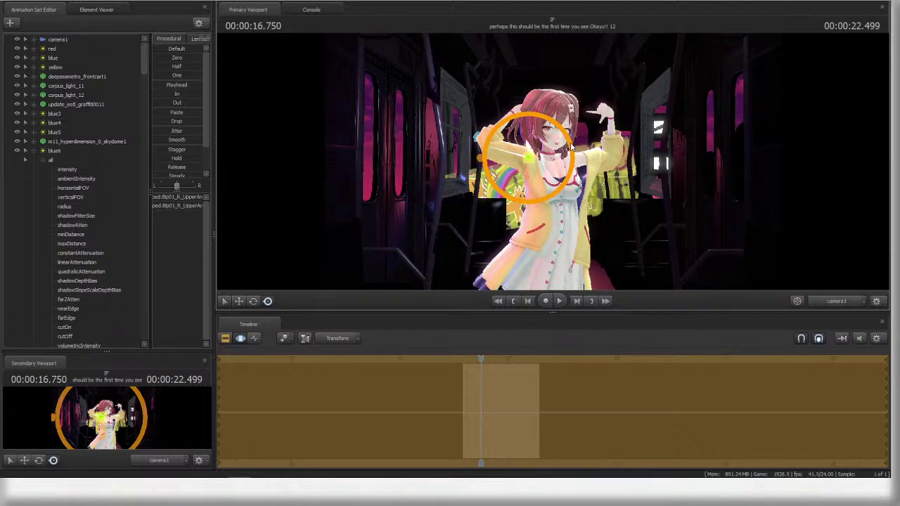
pyautogui.moveTo(580, 164); pyautogui.dragTo(584, 160)
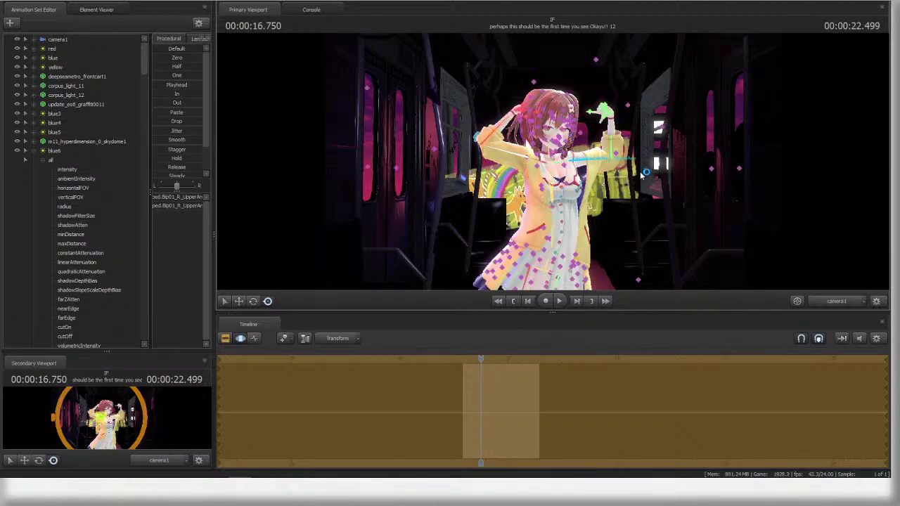
# - Switch to the work camera, view the character from another angle and rotate the left upper arm
pyautogui.click(832, 300)
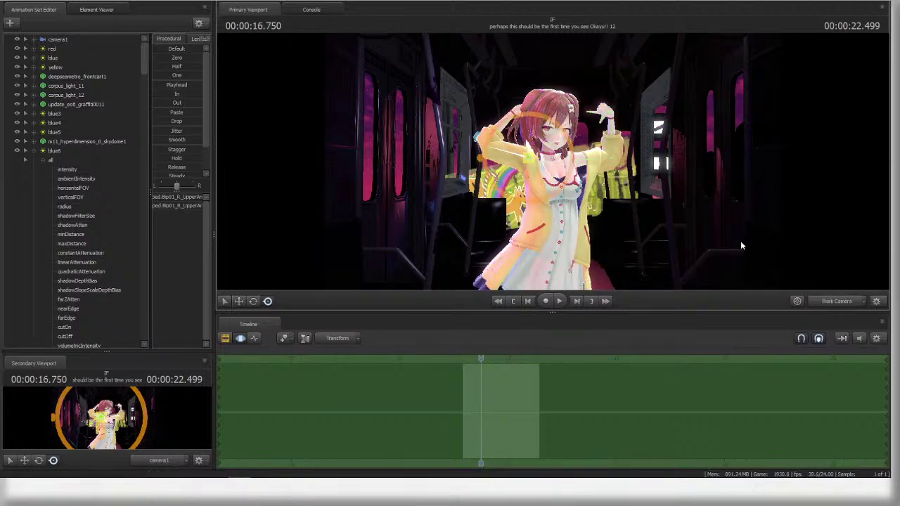
pyautogui.moveTo(740, 240); pyautogui.dragTo(730, 232)
pyautogui.press('ctrl')
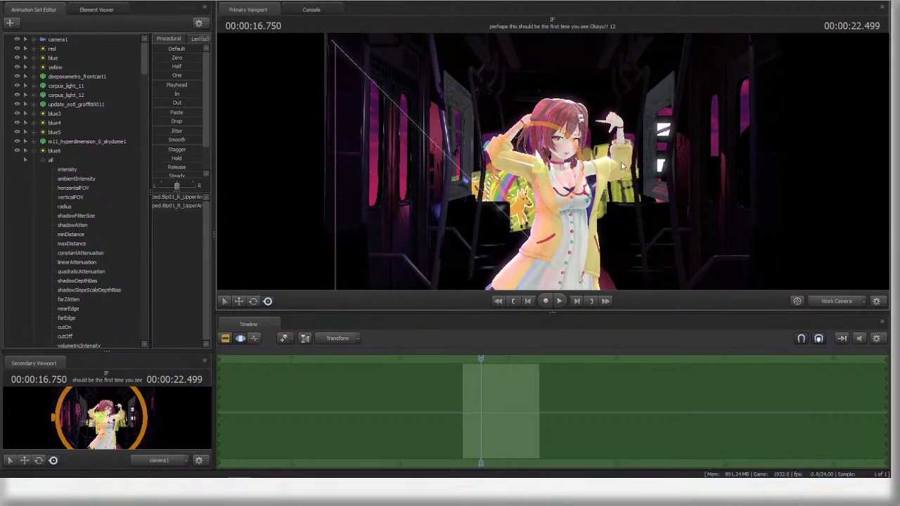
pyautogui.press('w')
pyautogui.moveTo(618, 171); pyautogui.dragTo(631, 174)
pyautogui.keyDown('ctrl'); pyautogui.click(551, 153); pyautogui.keyUp('ctrl')
pyautogui.keyDown('alt'); pyautogui.moveTo(552, 156); pyautogui.dragTo(619, 180); pyautogui.keyUp('alt')
pyautogui.press('ctrl')
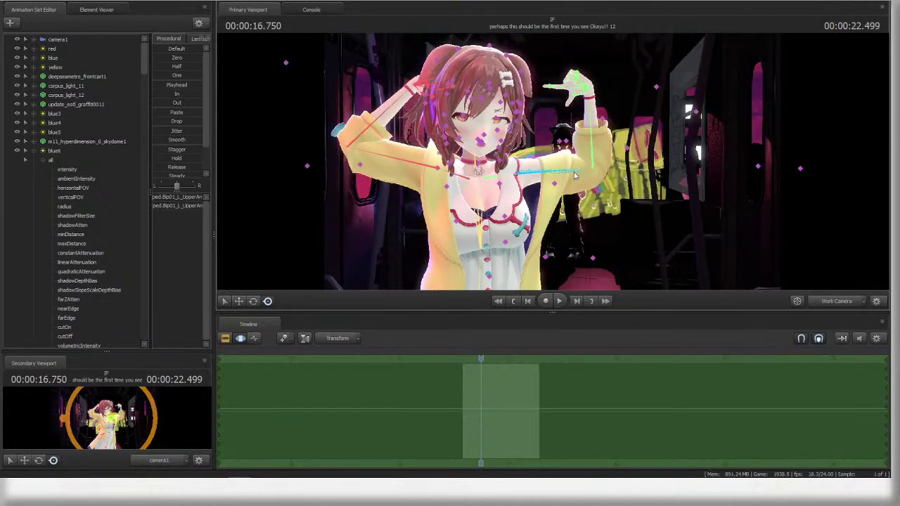
pyautogui.keyDown('ctrl'); pyautogui.click(560, 171); pyautogui.keyUp('ctrl')
pyautogui.moveTo(554, 175); pyautogui.dragTo(553, 164)
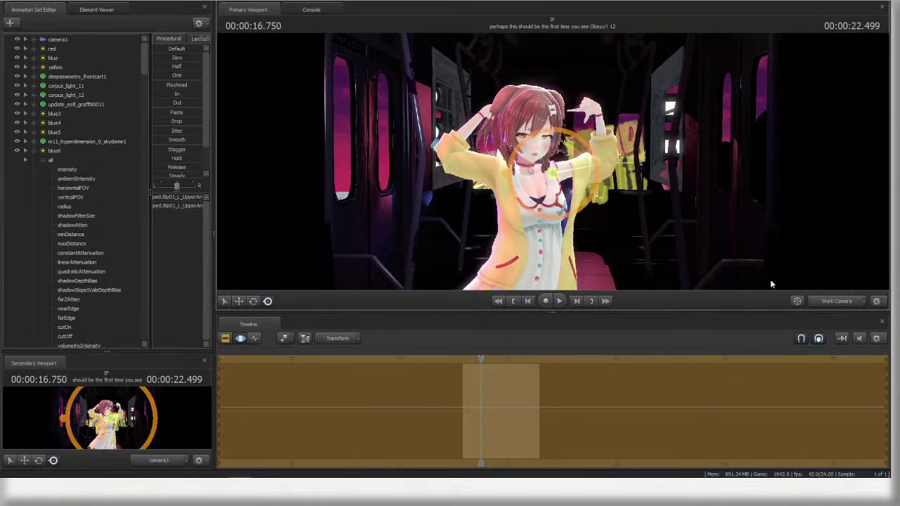
# - Rotate the left forearm and hand inward toward the side of the head
pyautogui.press('ctrl')
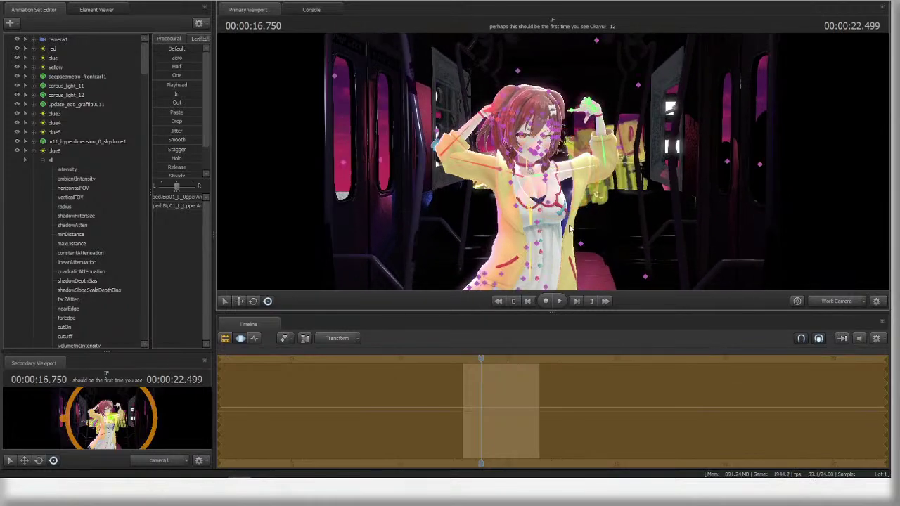
pyautogui.click(586, 166)
pyautogui.keyDown('ctrl'); pyautogui.click(610, 172); pyautogui.keyUp('ctrl')
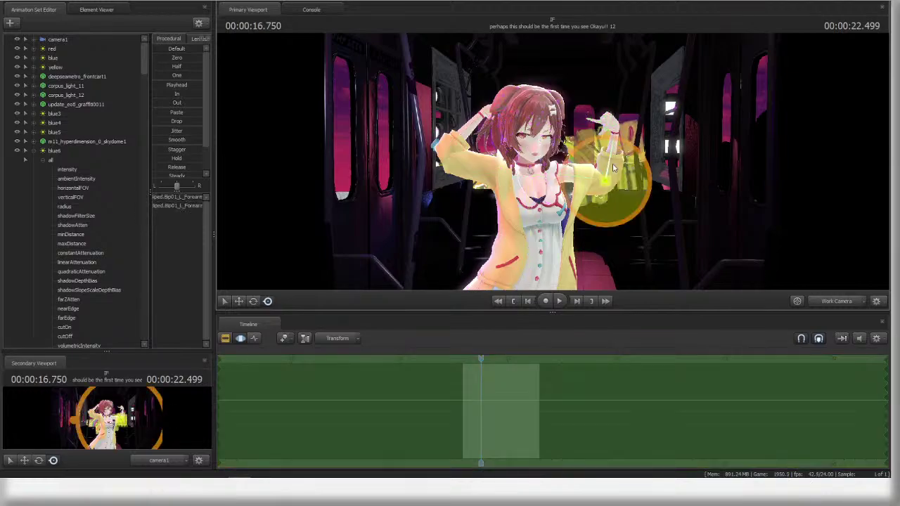
pyautogui.moveTo(624, 149); pyautogui.dragTo(594, 135)
pyautogui.keyDown('ctrl'); pyautogui.click(592, 125); pyautogui.keyUp('ctrl')
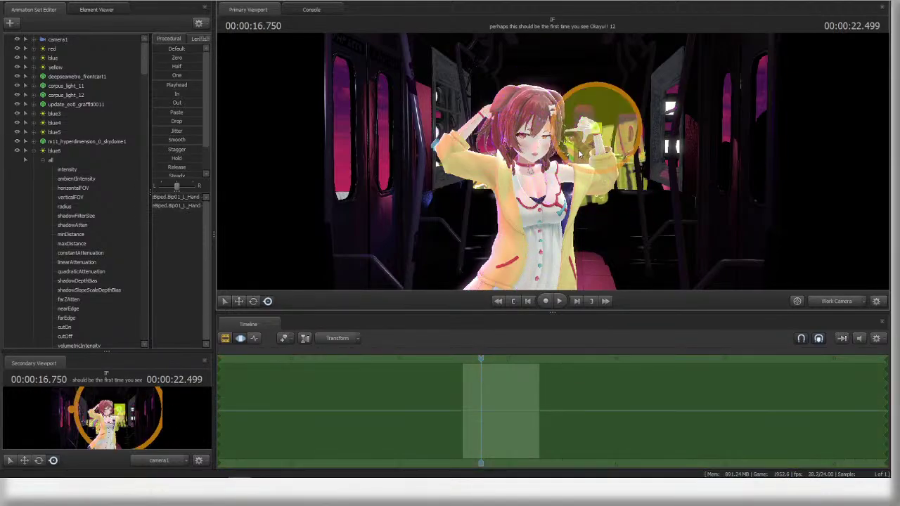
pyautogui.moveTo(659, 198); pyautogui.dragTo(543, 161)
# - Return to the camera1 view, rotate the pelvis and refine the arms so both hands sit beside the head
pyautogui.keyDown('ctrl'); pyautogui.click(536, 171); pyautogui.keyUp('ctrl')
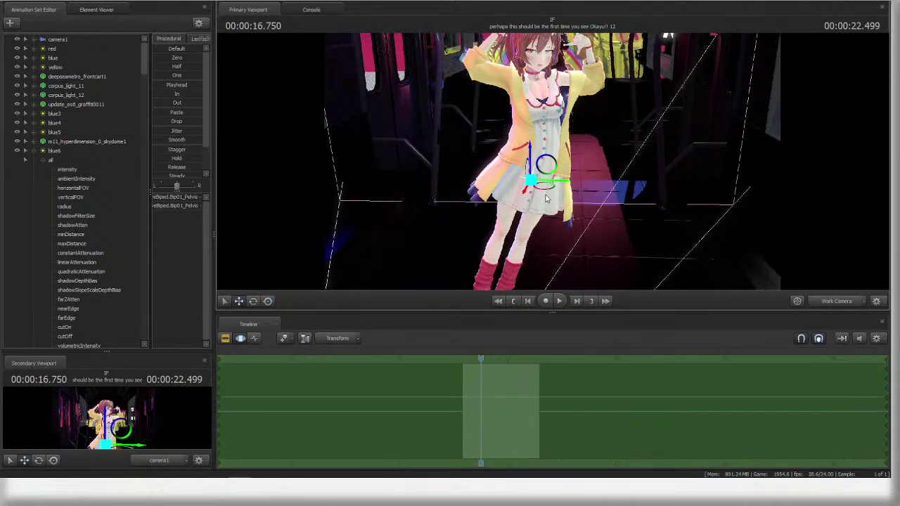
pyautogui.click(836, 302)
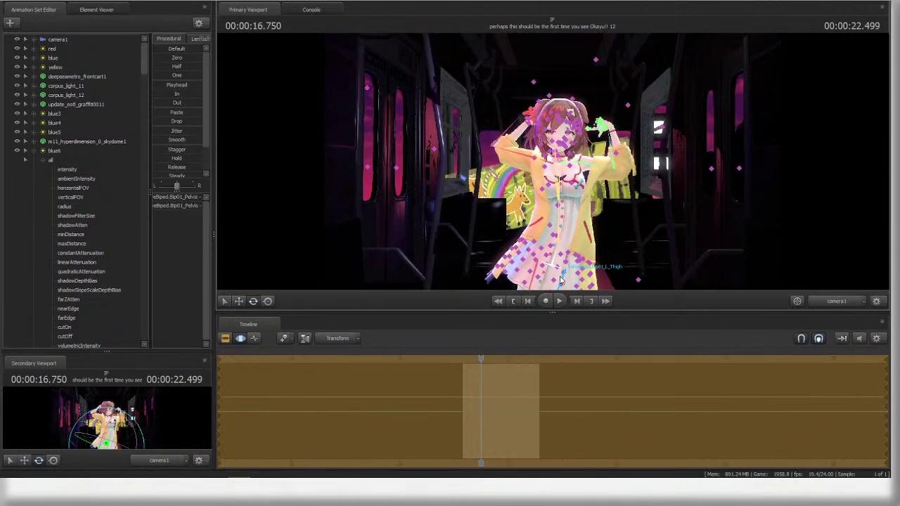
pyautogui.rightClick(565, 280)
pyautogui.click(566, 278)
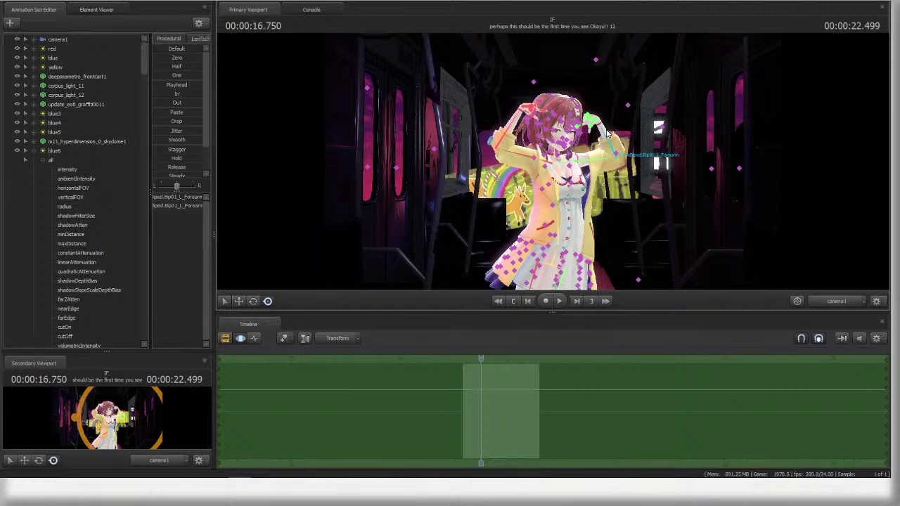
pyautogui.click(568, 259)
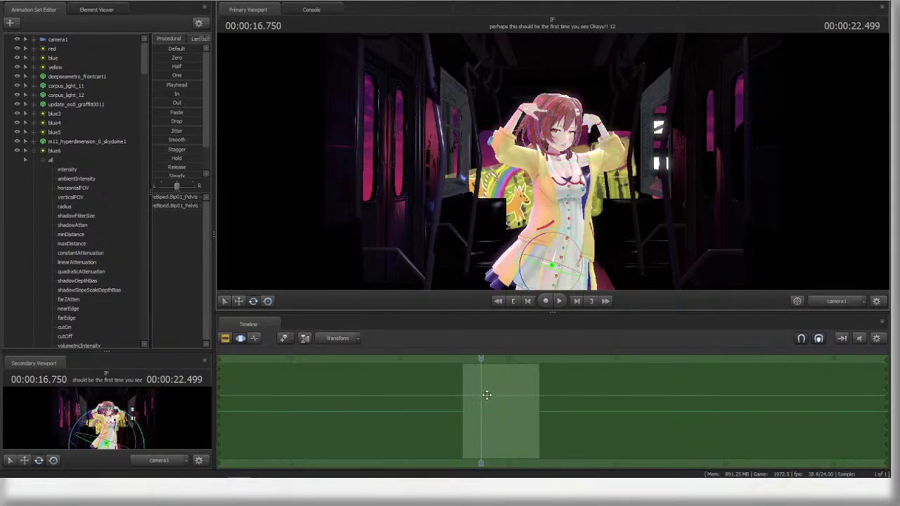
# - Play into the following shot, go back to shot 12 and rotate the pelvis so the body turns sideways
pyautogui.press('space')
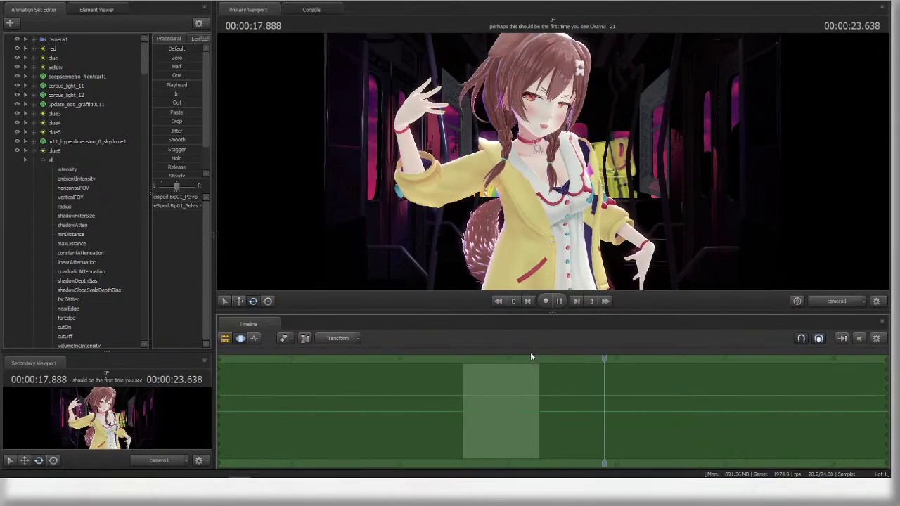
pyautogui.moveTo(530, 356)
pyautogui.mouseDown()
pyautogui.moveTo(542, 355)
pyautogui.moveTo(521, 359)
pyautogui.mouseUp()
pyautogui.click(570, 264)
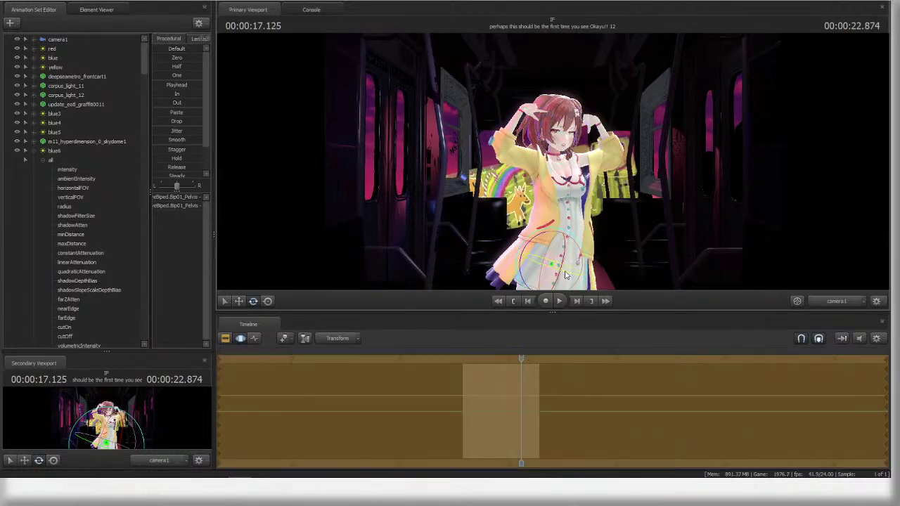
pyautogui.moveTo(571, 264); pyautogui.dragTo(568, 264)
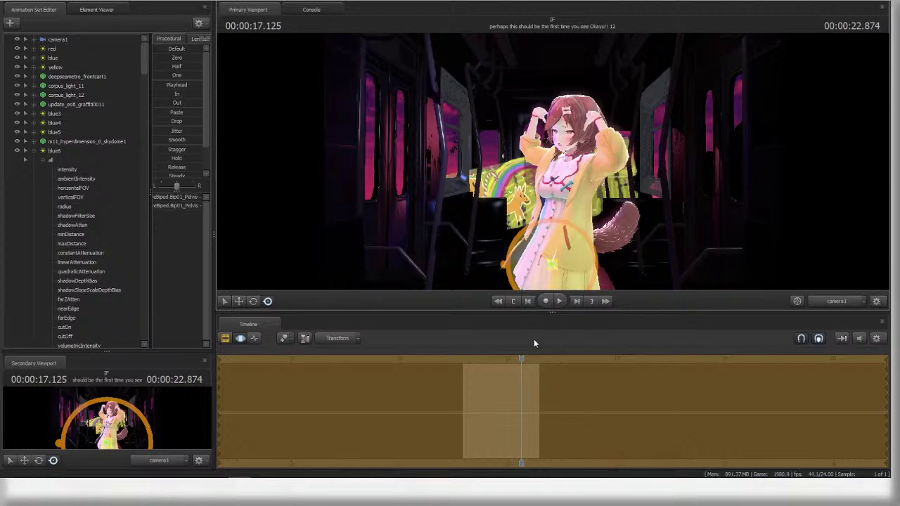
# - Play back the end of shot 12 and the following shots to check the turned body pose
pyautogui.press('space')
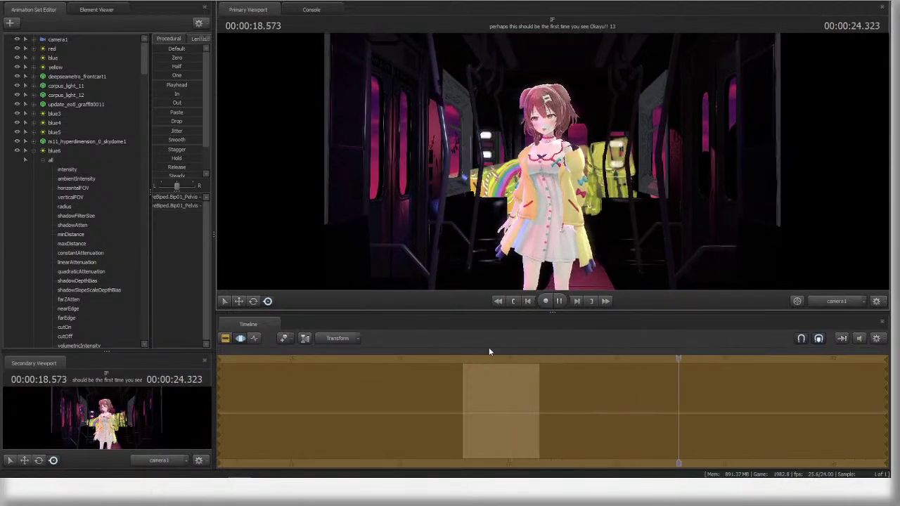
pyautogui.click(483, 350)
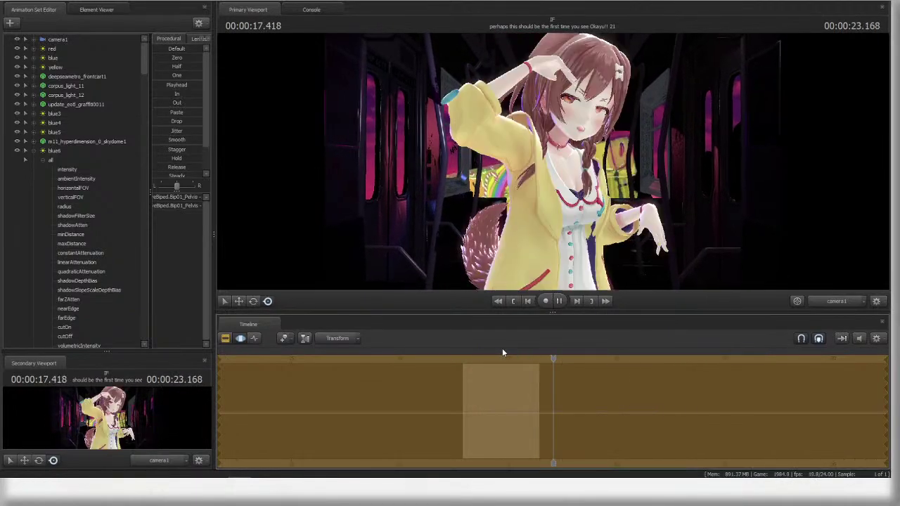
pyautogui.press('space')
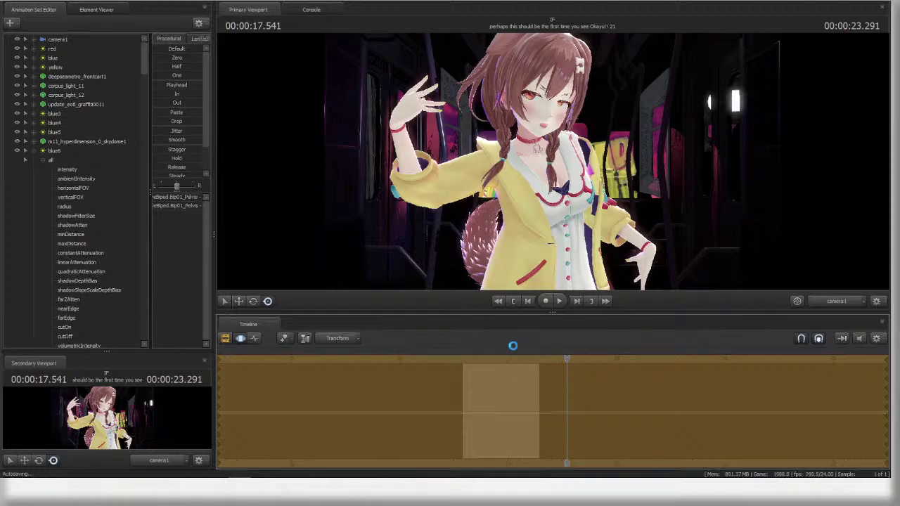
pyautogui.click(466, 350)
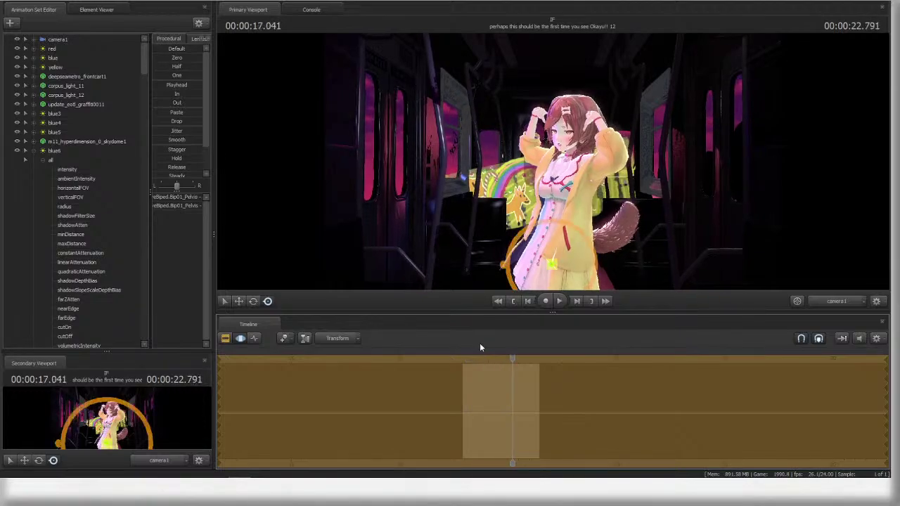
# - Rotate the left upper arm outward and move the pelvis so the character stands closer to the camera
pyautogui.moveTo(601, 172); pyautogui.dragTo(818, 333)
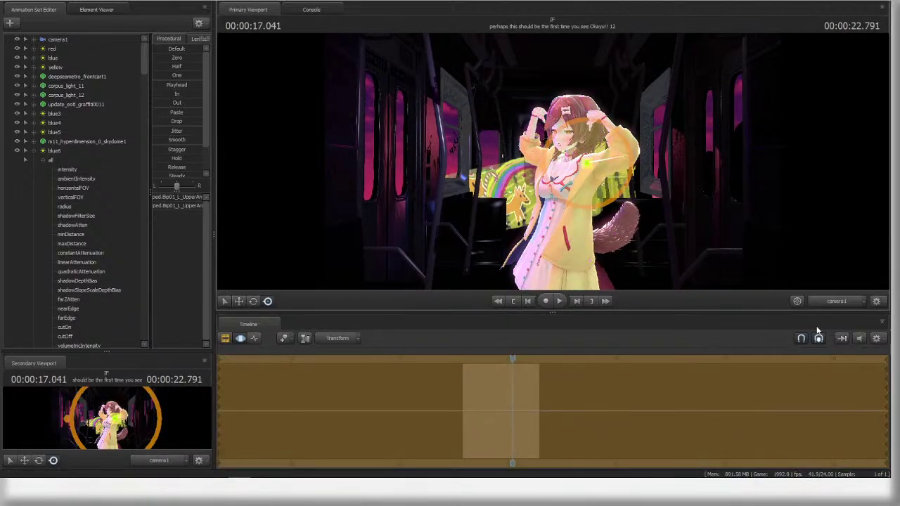
pyautogui.keyDown('ctrl'); pyautogui.click(551, 265); pyautogui.keyUp('ctrl')
pyautogui.press('w')
pyautogui.moveTo(560, 271); pyautogui.dragTo(564, 317)
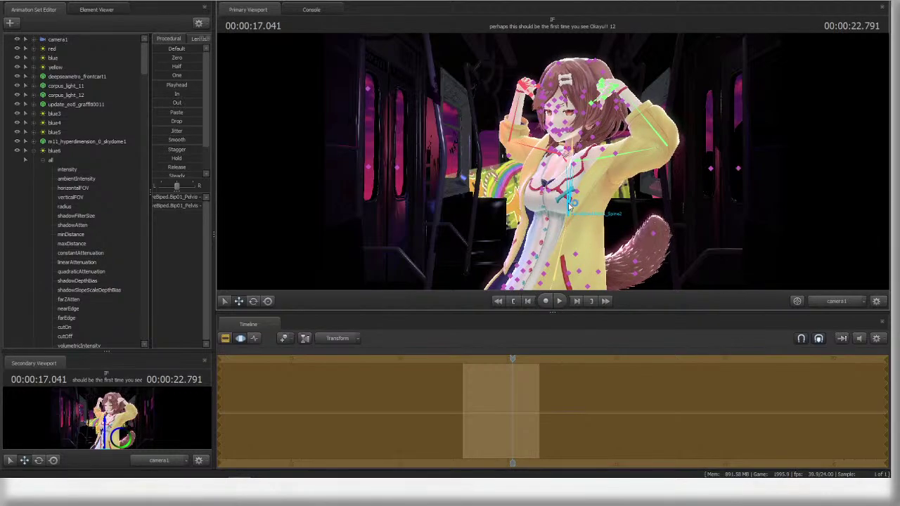
# - Rotate the upper spine, then tilt the neck and head to one side
pyautogui.press('e')
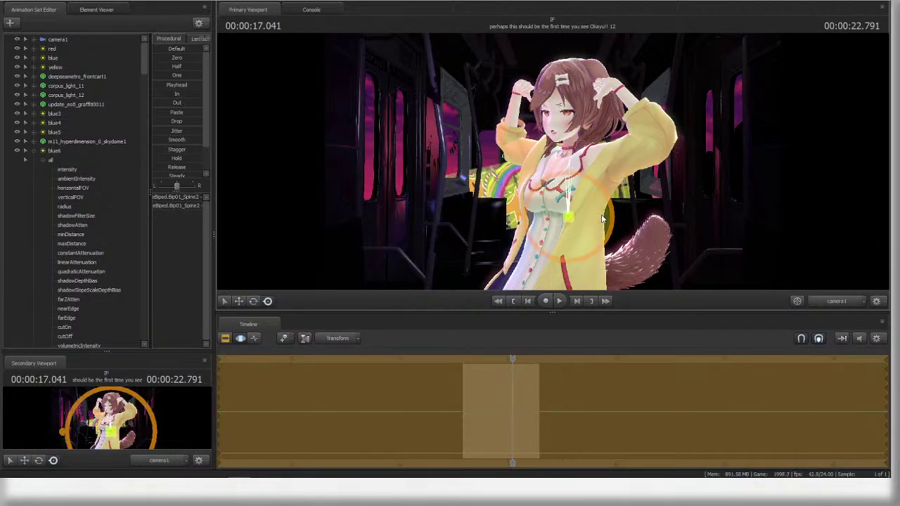
pyautogui.click(602, 219)
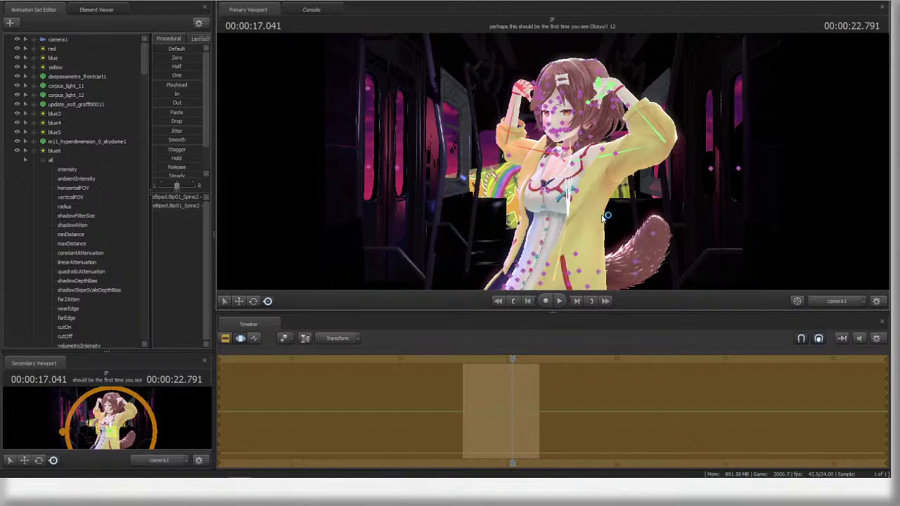
pyautogui.click(560, 166)
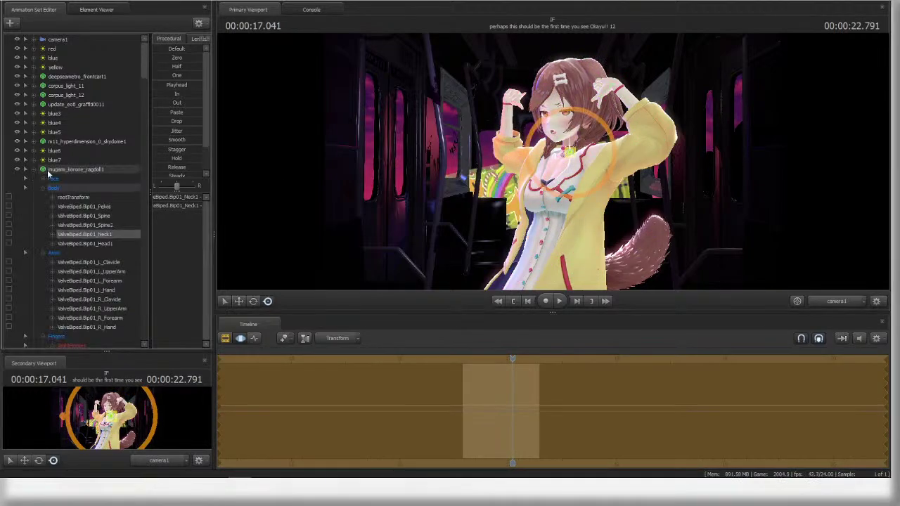
pyautogui.click(83, 244)
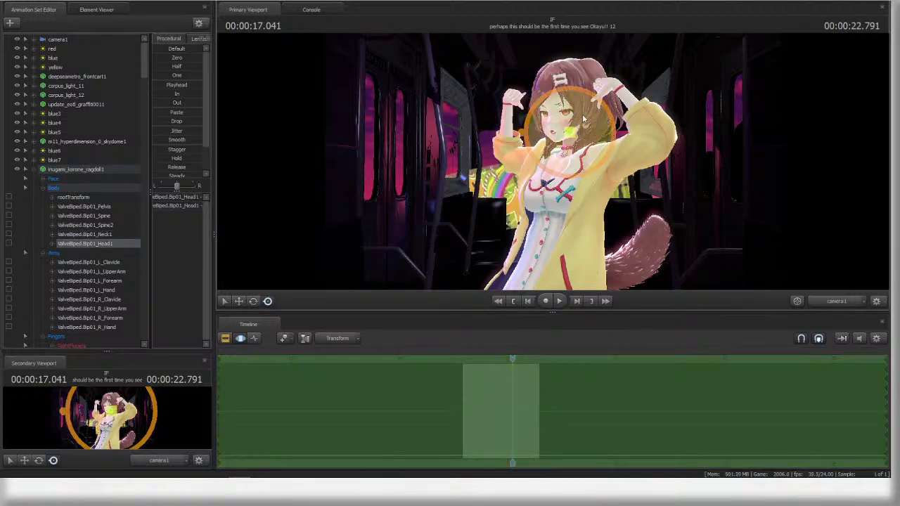
pyautogui.moveTo(597, 137)
pyautogui.mouseDown()
pyautogui.moveTo(578, 126)
pyautogui.moveTo(589, 133)
pyautogui.moveTo(589, 164)
pyautogui.moveTo(591, 141)
pyautogui.mouseUp()
# - Rotate the right clavicle and lower the left clavicle
pyautogui.keyDown('ctrl'); pyautogui.click(543, 157); pyautogui.keyUp('ctrl')
pyautogui.keyDown('ctrl'); pyautogui.click(555, 159); pyautogui.keyUp('ctrl')
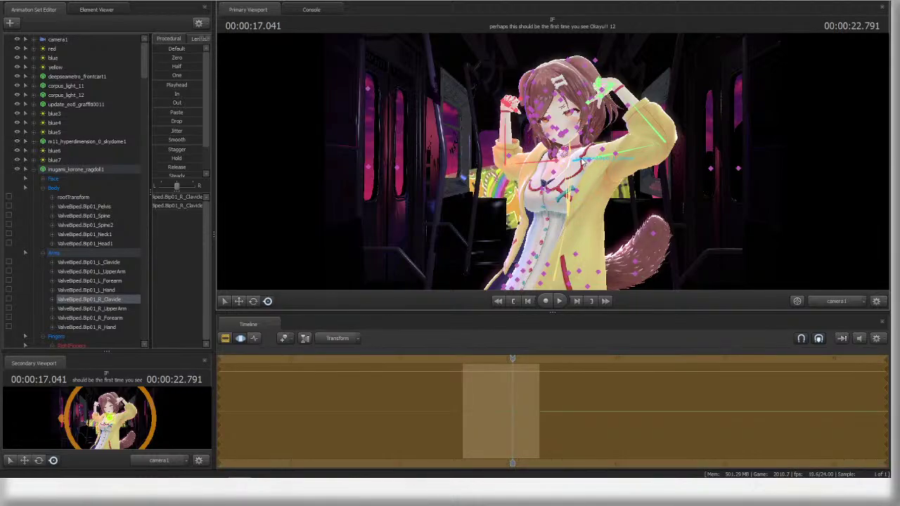
pyautogui.keyDown('ctrl'); pyautogui.click(590, 149); pyautogui.keyUp('ctrl')
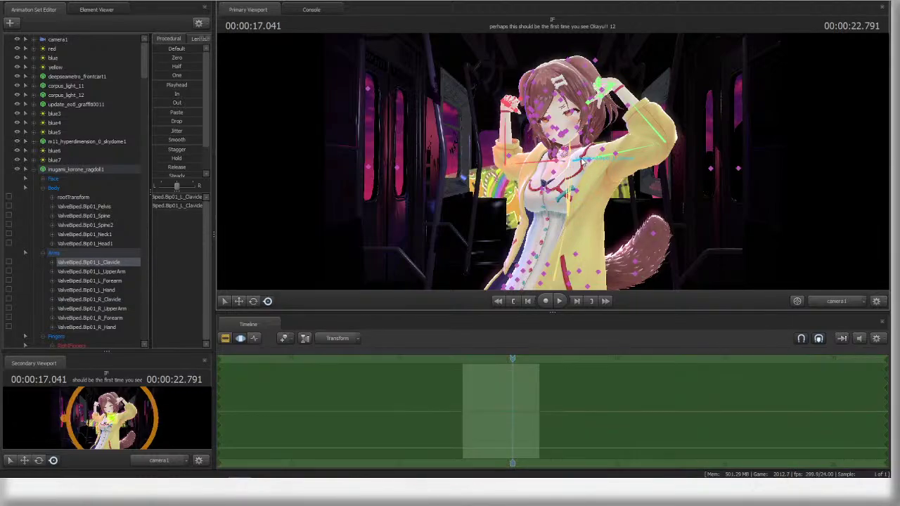
pyautogui.moveTo(617, 154); pyautogui.dragTo(612, 180)
pyautogui.moveTo(555, 149); pyautogui.dragTo(563, 159)
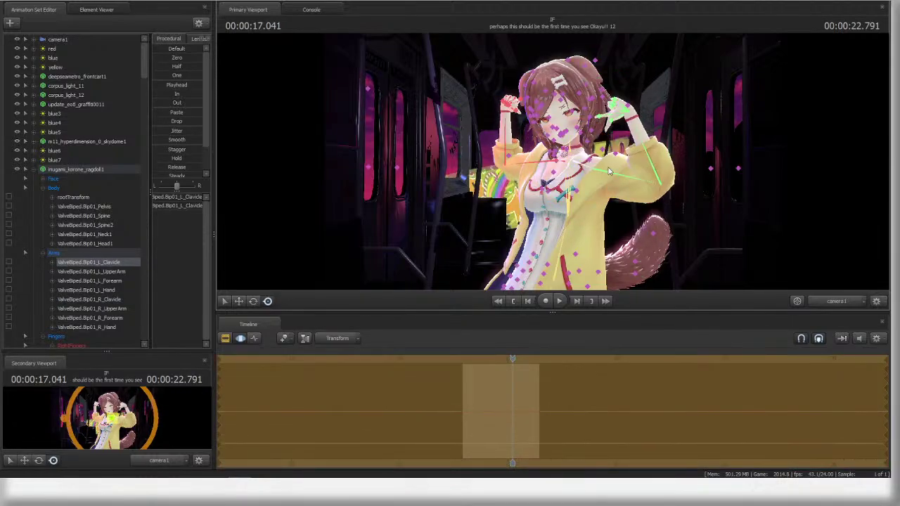
# - Lower the left upper arm, hold the forearm upright and turn the left hand so its index finger points at the head
pyautogui.keyDown('ctrl'); pyautogui.click(591, 167); pyautogui.keyUp('ctrl')
pyautogui.moveTo(629, 149); pyautogui.dragTo(666, 208)
pyautogui.keyDown('ctrl'); pyautogui.click(574, 159); pyautogui.keyUp('ctrl')
pyautogui.keyDown('ctrl'); pyautogui.click(596, 162); pyautogui.keyUp('ctrl')
pyautogui.keyDown('ctrl'); pyautogui.click(647, 172); pyautogui.keyUp('ctrl')
pyautogui.keyDown('ctrl'); pyautogui.click(613, 186); pyautogui.keyUp('ctrl')
pyautogui.moveTo(612, 185); pyautogui.dragTo(601, 191)
pyautogui.keyDown('ctrl'); pyautogui.click(634, 211); pyautogui.keyUp('ctrl')
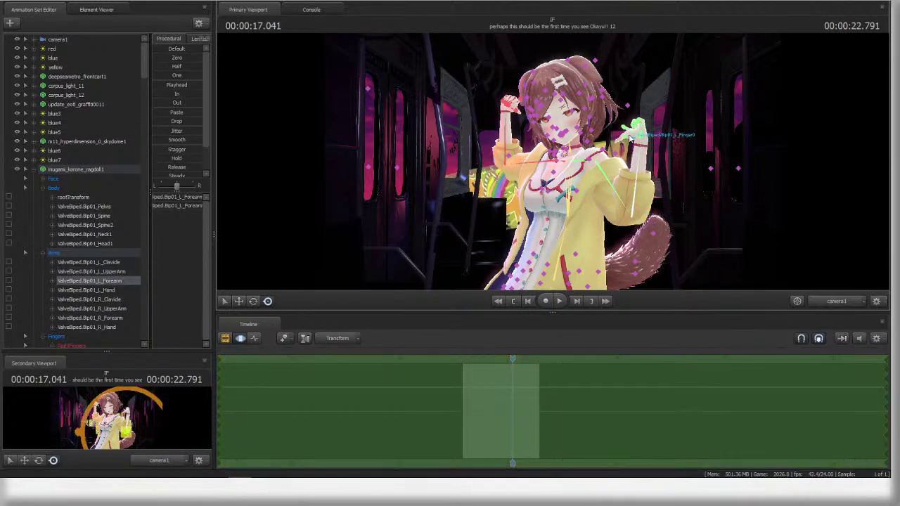
pyautogui.keyDown('ctrl'); pyautogui.click(630, 139); pyautogui.keyUp('ctrl')
pyautogui.moveTo(630, 138); pyautogui.dragTo(664, 165)
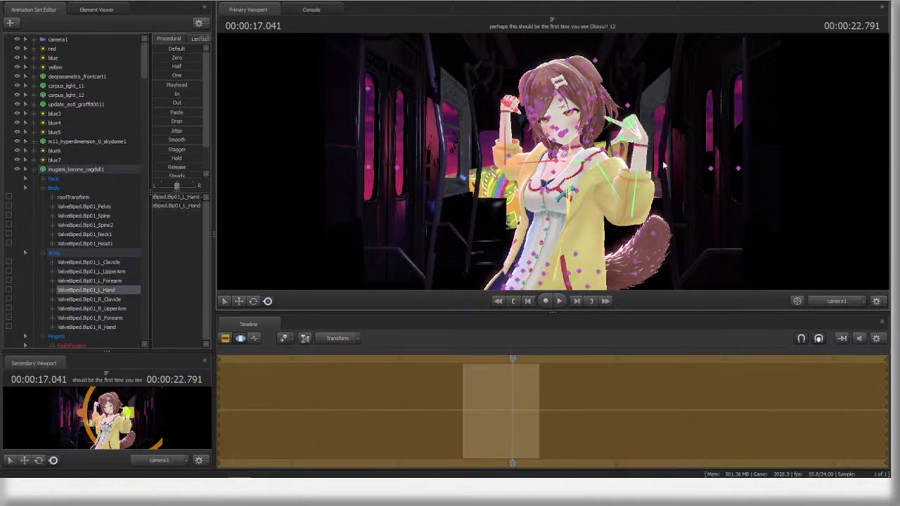
# - Rotate the right upper arm, forearm and hand so the right hand rests against the head
pyautogui.keyDown('ctrl'); pyautogui.click(549, 164); pyautogui.keyUp('ctrl')
pyautogui.moveTo(549, 163); pyautogui.dragTo(512, 170)
pyautogui.keyDown('ctrl'); pyautogui.click(504, 181); pyautogui.keyUp('ctrl')
pyautogui.keyDown('ctrl'); pyautogui.click(543, 168); pyautogui.keyUp('ctrl')
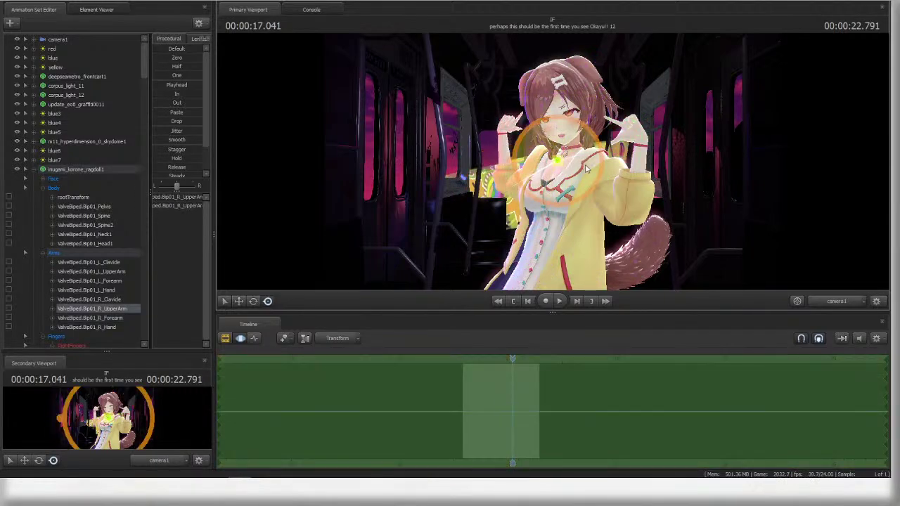
pyautogui.moveTo(596, 162); pyautogui.dragTo(597, 175)
pyautogui.keyDown('ctrl'); pyautogui.click(509, 131); pyautogui.keyUp('ctrl')
pyautogui.keyDown('ctrl'); pyautogui.click(516, 113); pyautogui.keyUp('ctrl')
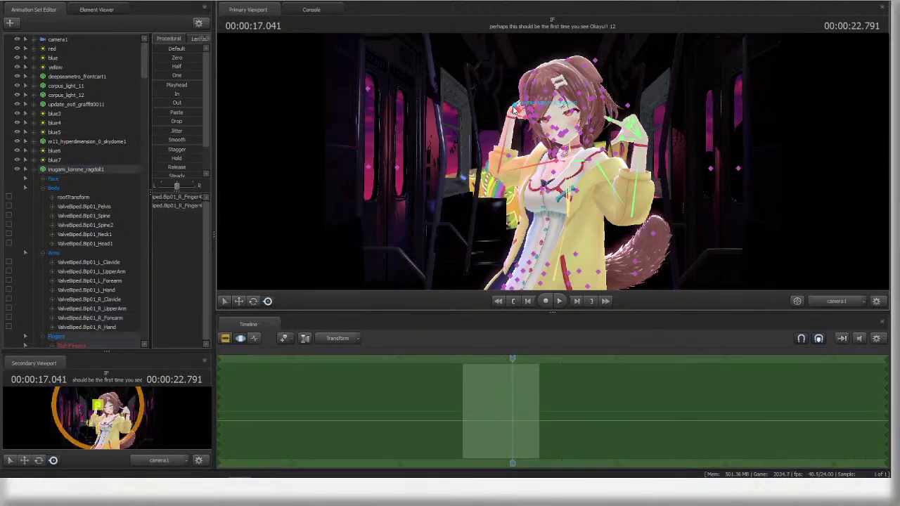
pyautogui.keyDown('ctrl'); pyautogui.click(513, 117); pyautogui.keyUp('ctrl')
# - Show the clips in the timeline and play the surrounding shots to check how the shot 12 pose reads in sequence
pyautogui.press('F2')
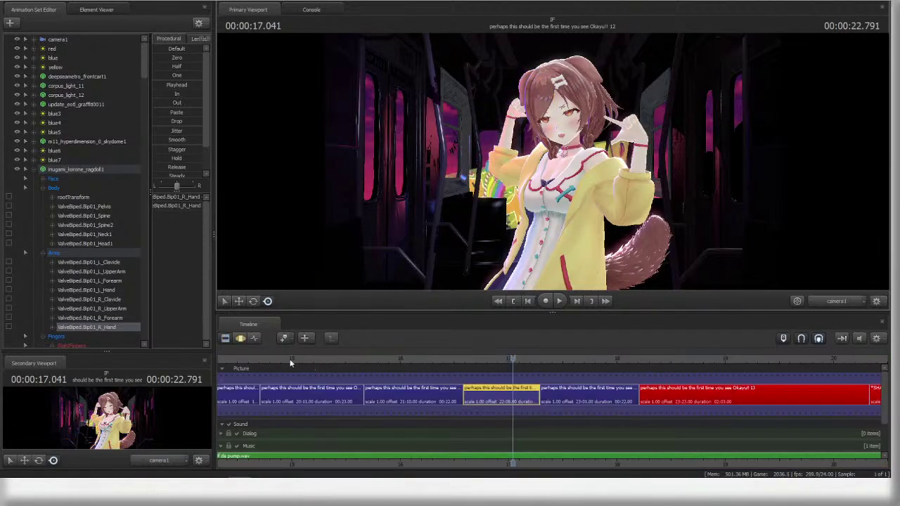
pyautogui.click(219, 360)
pyautogui.press('space')
pyautogui.press('space')
pyautogui.moveTo(374, 426); pyautogui.dragTo(668, 421, button='middle')
pyautogui.scroll(-3, 643, 414)
pyautogui.click(426, 360)
pyautogui.press('space')
pyautogui.moveTo(501, 379); pyautogui.dragTo(485, 379, button='middle')
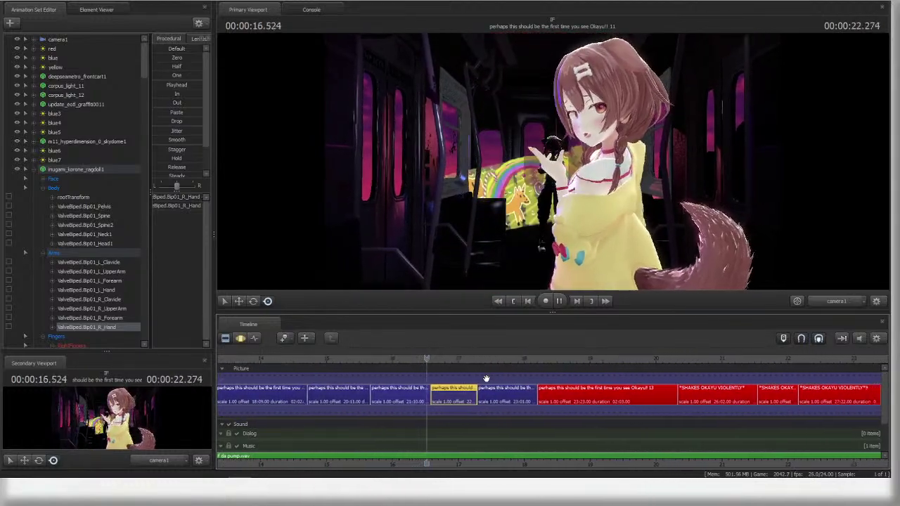
pyautogui.press('space')
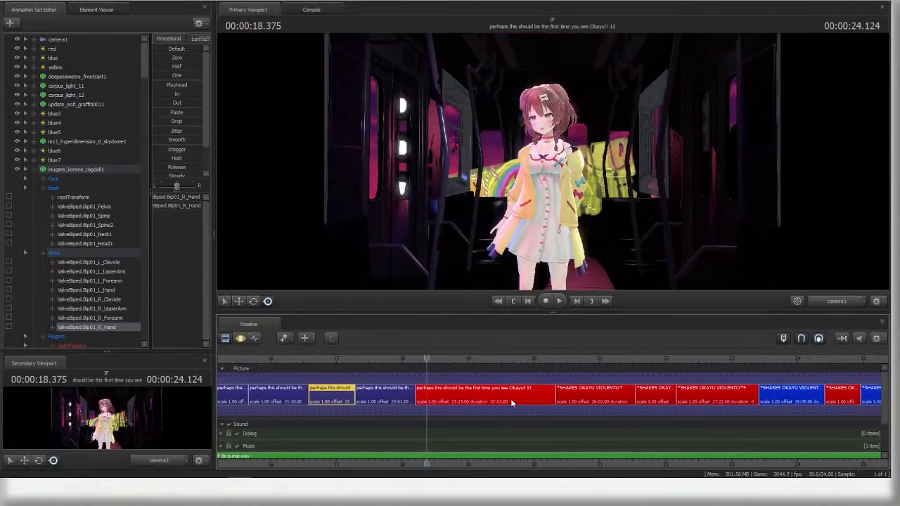
# - Move the playhead back to 16.750 s at the start of shot 12
pyautogui.click(310, 359)
pyautogui.moveTo(402, 438); pyautogui.dragTo(582, 453)
pyautogui.click(499, 359)
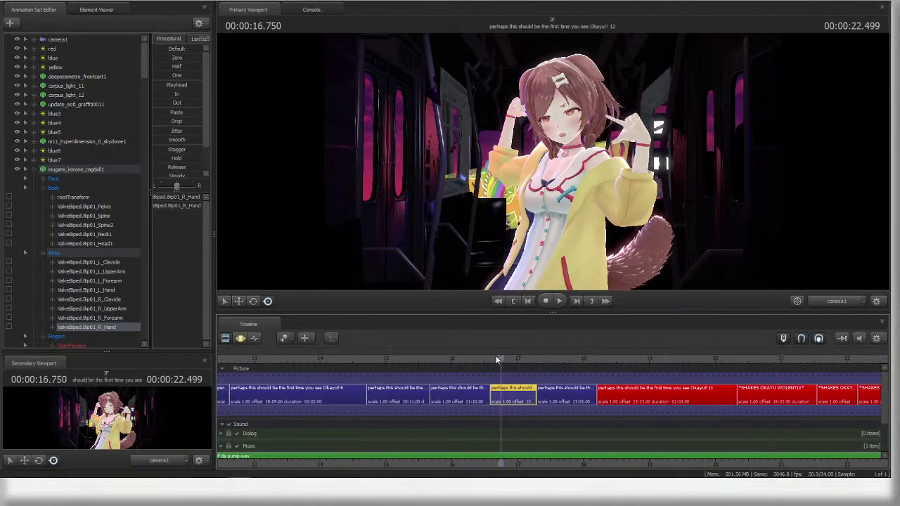
# - Move the character's pelvis slightly down and back in the shot 12 pose, using the Work Camera to place it
pyautogui.click(240, 338)
pyautogui.keyDown('ctrl'); pyautogui.click(841, 302); pyautogui.keyUp('ctrl')
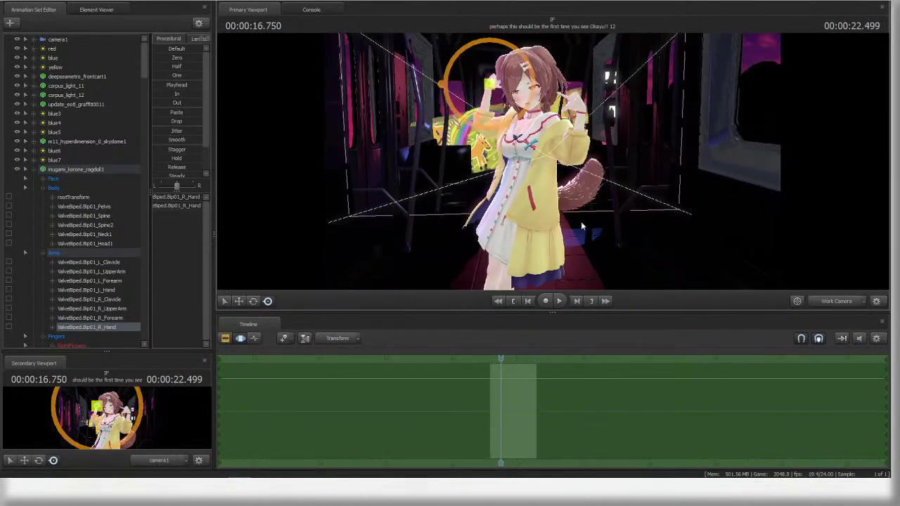
pyautogui.click(528, 226)
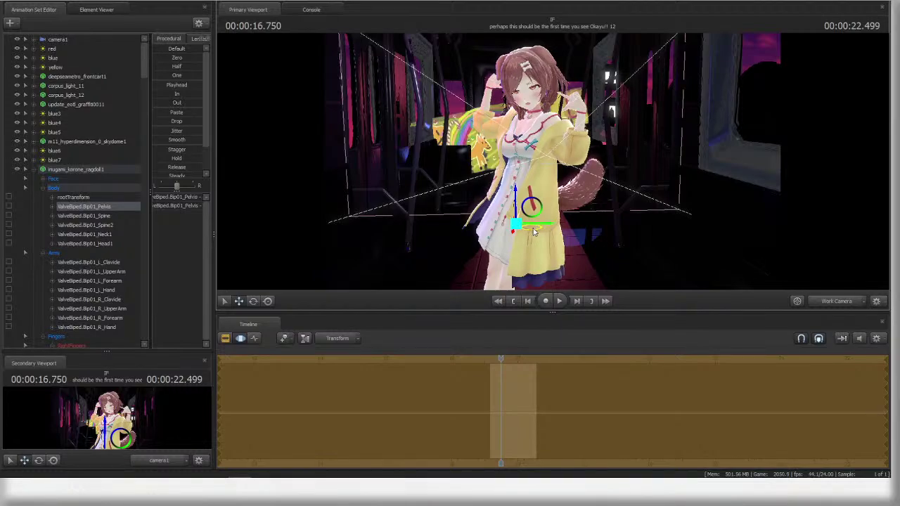
pyautogui.hotkey('ctrl', 'z')
pyautogui.moveTo(535, 233); pyautogui.dragTo(531, 225)
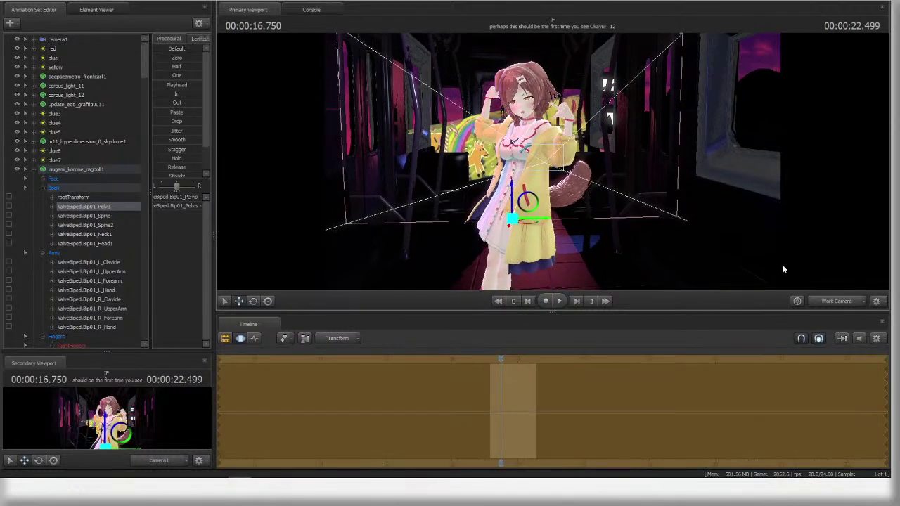
pyautogui.click(836, 301)
# - Show the timeline clips and play from before shot 12 into the following shots to check the shifted body
pyautogui.press('F2')
pyautogui.moveTo(479, 359); pyautogui.dragTo(449, 356)
pyautogui.press('space')
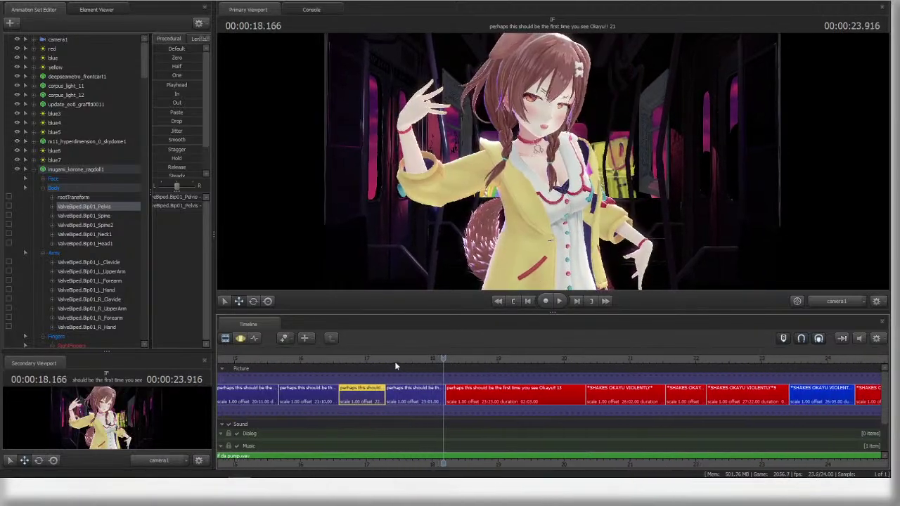
# - Play the whole sequence from its start through the Okayu shots to review the poses against the music
pyautogui.scroll(-3, 558, 401)
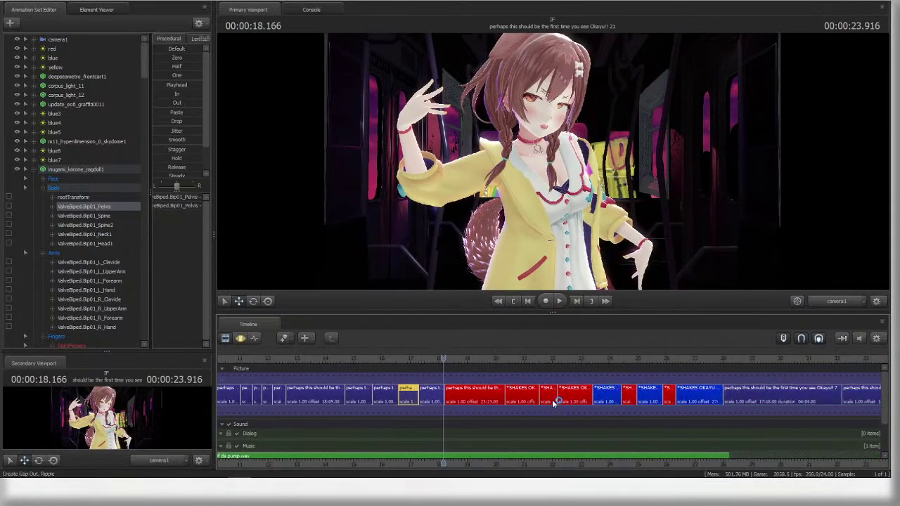
pyautogui.moveTo(610, 464); pyautogui.dragTo(711, 468, button='middle')
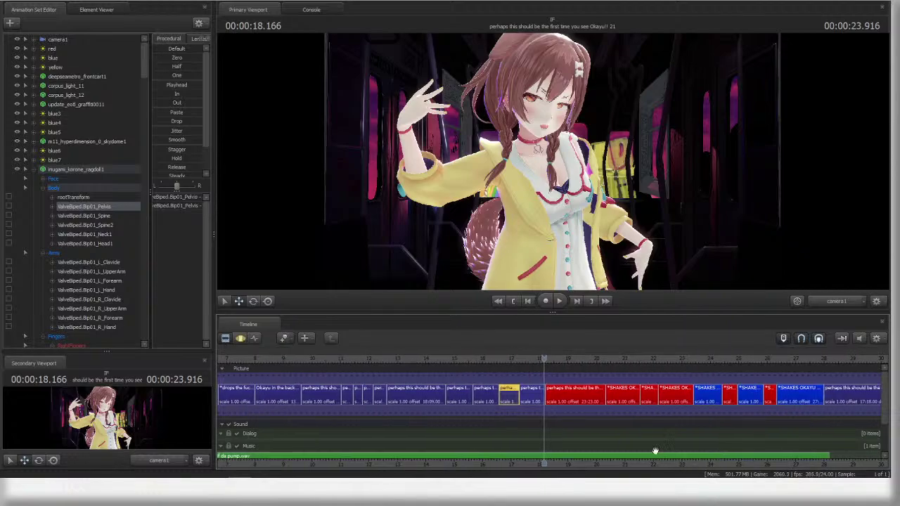
pyautogui.scroll(-3, 633, 445)
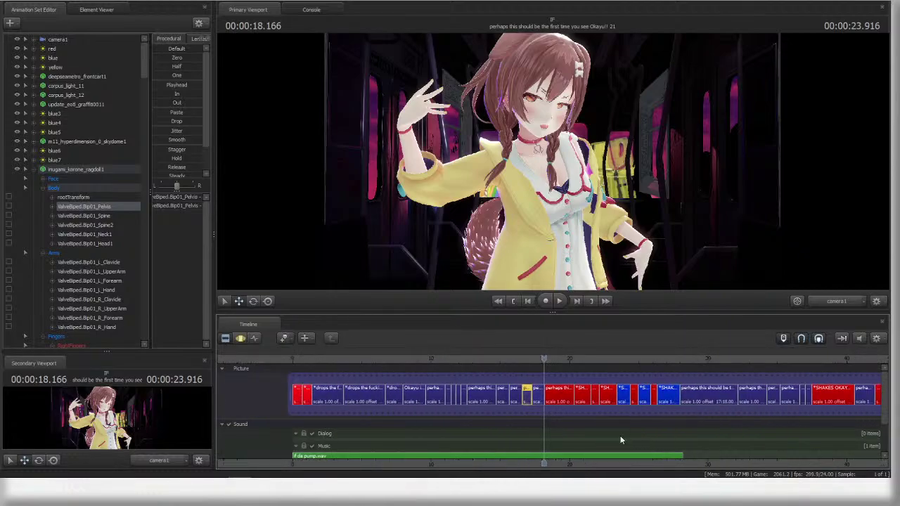
pyautogui.click(500, 301)
pyautogui.press('space')
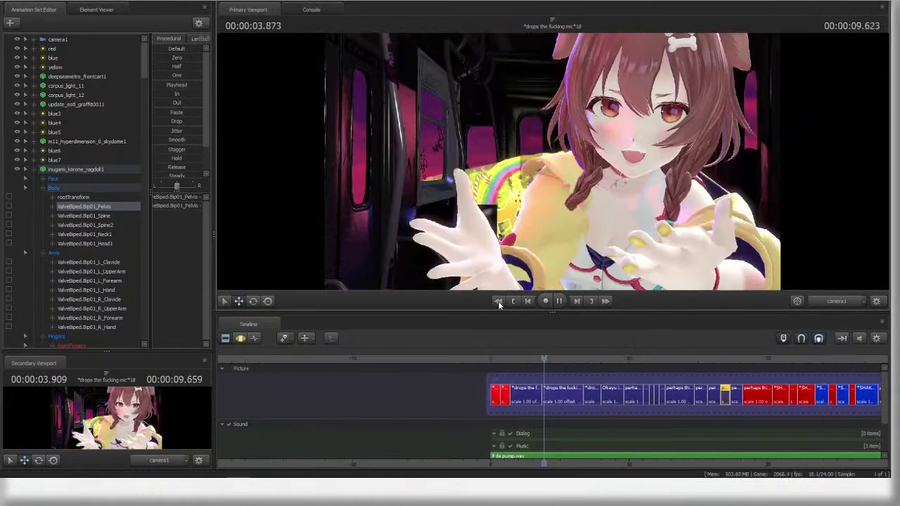
pyautogui.click(498, 301)
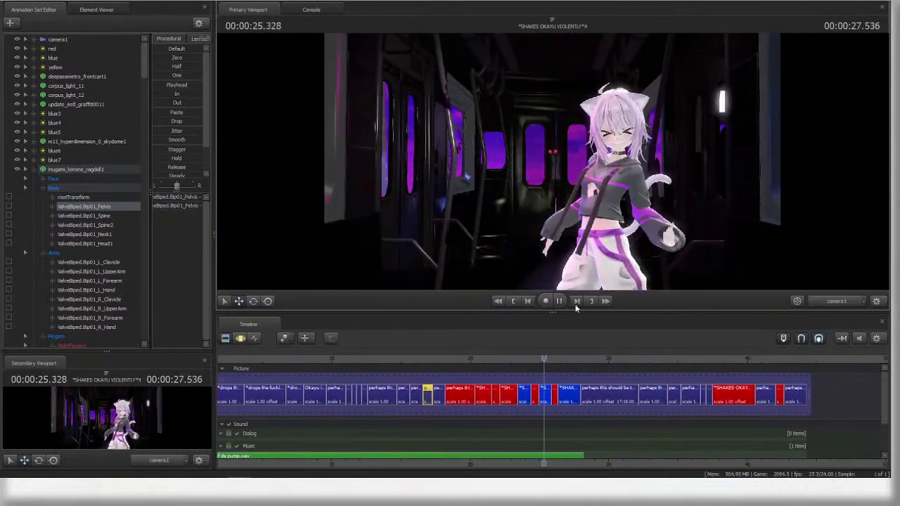
pyautogui.click(561, 301)
pyautogui.hotkey('ctrl', 'm')
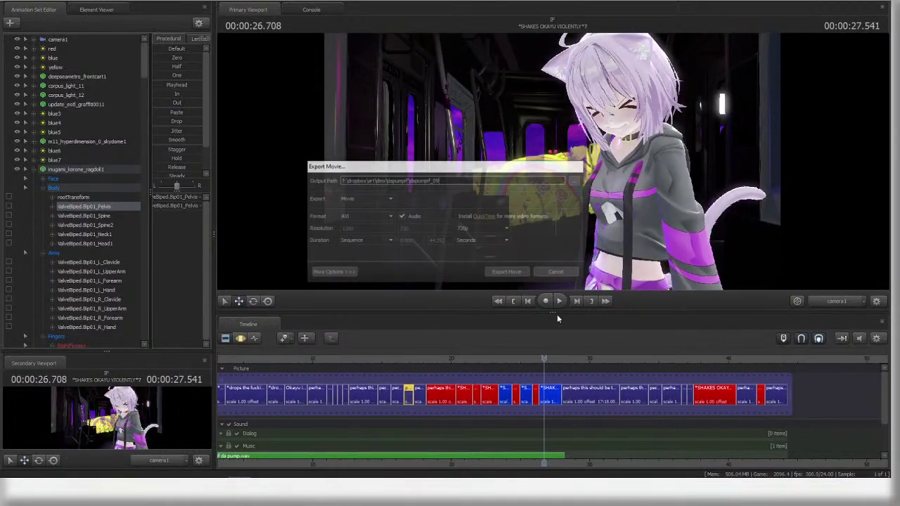
pyautogui.click(551, 274)
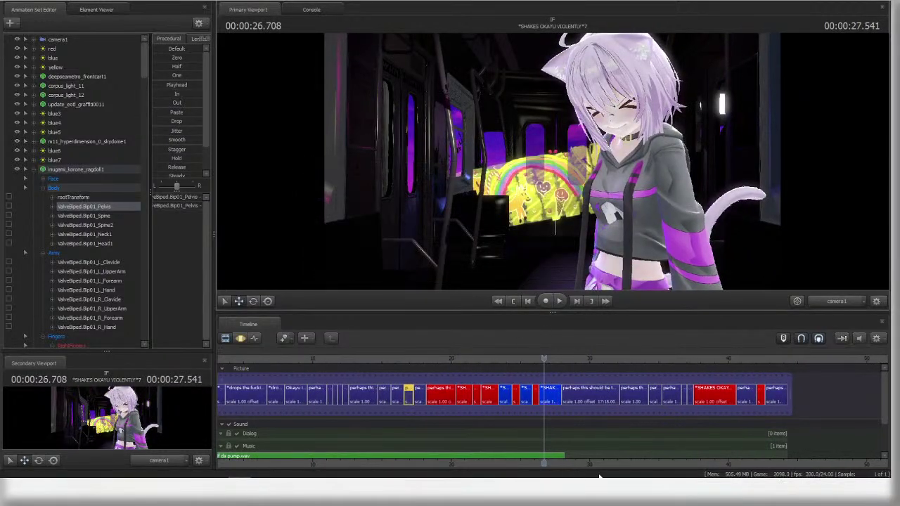
# - Adjust the left shoulder and upper-body rotation in the shot 12 pose at 16.833 s, checking it through the Work Camera
pyautogui.moveTo(462, 439); pyautogui.dragTo(718, 439, button='middle')
pyautogui.click(659, 357)
pyautogui.scroll(5, 676, 368)
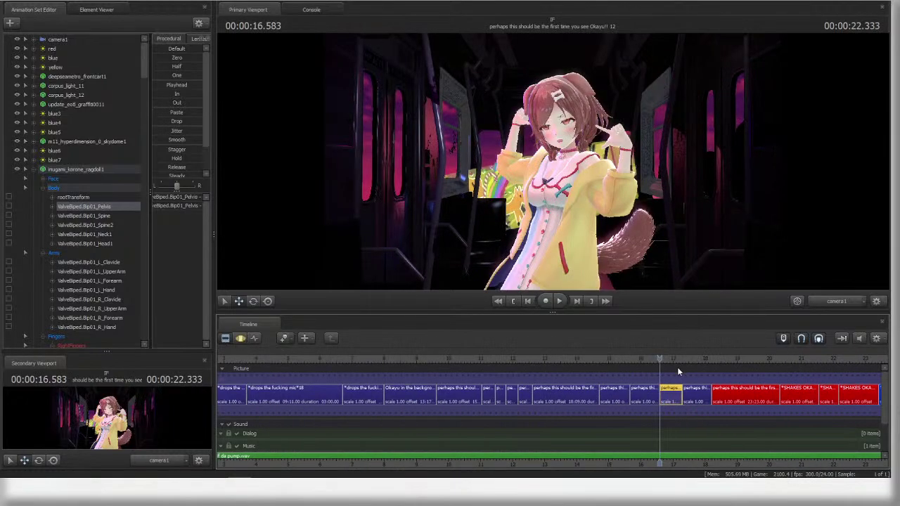
pyautogui.click(240, 338)
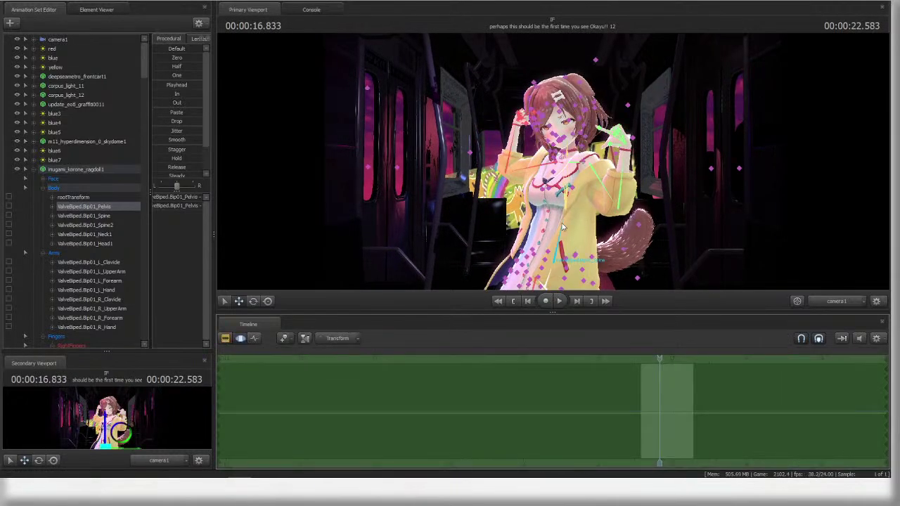
pyautogui.keyDown('ctrl'); pyautogui.click(591, 166); pyautogui.keyUp('ctrl')
pyautogui.press('r')
pyautogui.moveTo(608, 184); pyautogui.dragTo(599, 180)
pyautogui.keyDown('ctrl'); pyautogui.click(829, 306); pyautogui.keyUp('ctrl')
pyautogui.moveTo(551, 160)
pyautogui.mouseDown()
pyautogui.moveTo(502, 161)
pyautogui.moveTo(552, 161)
pyautogui.mouseUp()
pyautogui.press('w')
pyautogui.keyDown('ctrl'); pyautogui.click(548, 201); pyautogui.keyUp('ctrl')
pyautogui.moveTo(562, 194); pyautogui.dragTo(541, 197)
# - Rotate the head bone slightly so the face tilts down toward the right hand in shot 12
pyautogui.click(99, 243)
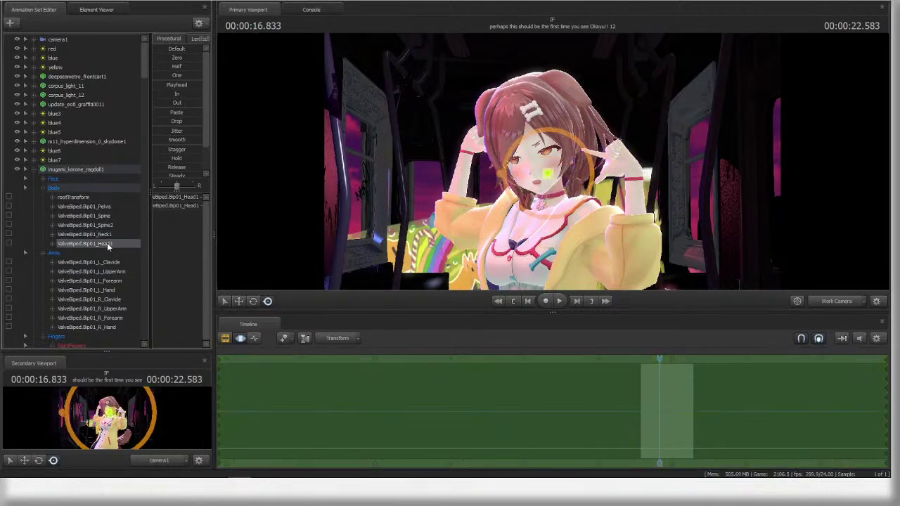
pyautogui.scroll(-12, 101, 275)
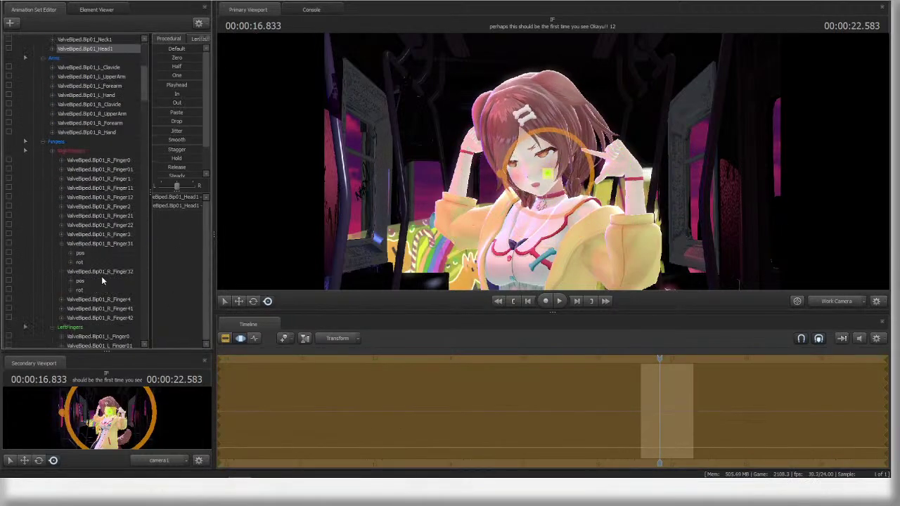
pyautogui.scroll(7, 106, 277)
pyautogui.scroll(5, 108, 274)
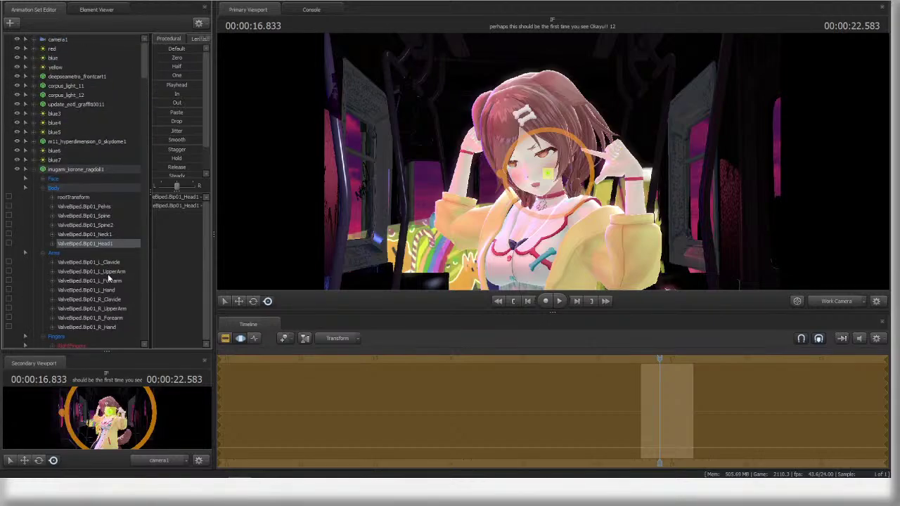
# - In the Unknown flex group of inugami_korone_ragdoll1, reduce the Stare flex to zero and redirect the gaze with the Pupil flexes
pyautogui.scroll(-1, 104, 275)
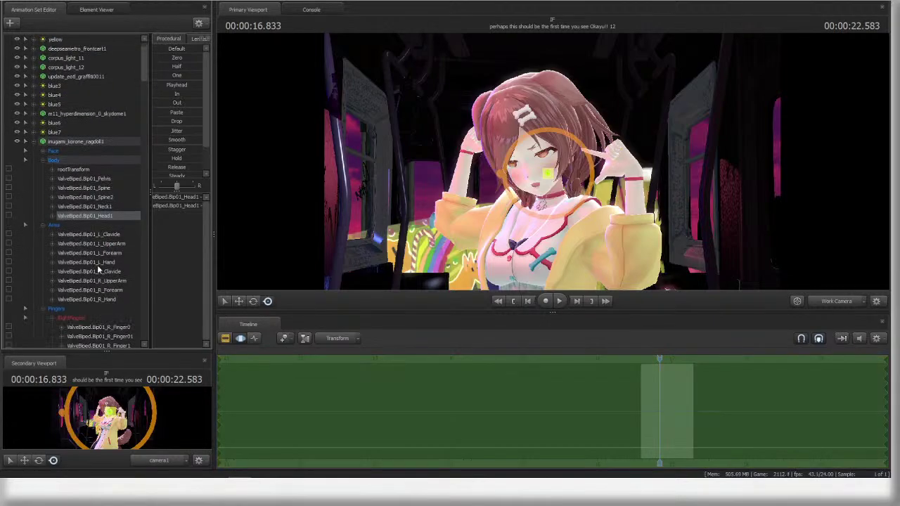
pyautogui.click(42, 226)
pyautogui.click(43, 234)
pyautogui.click(56, 253)
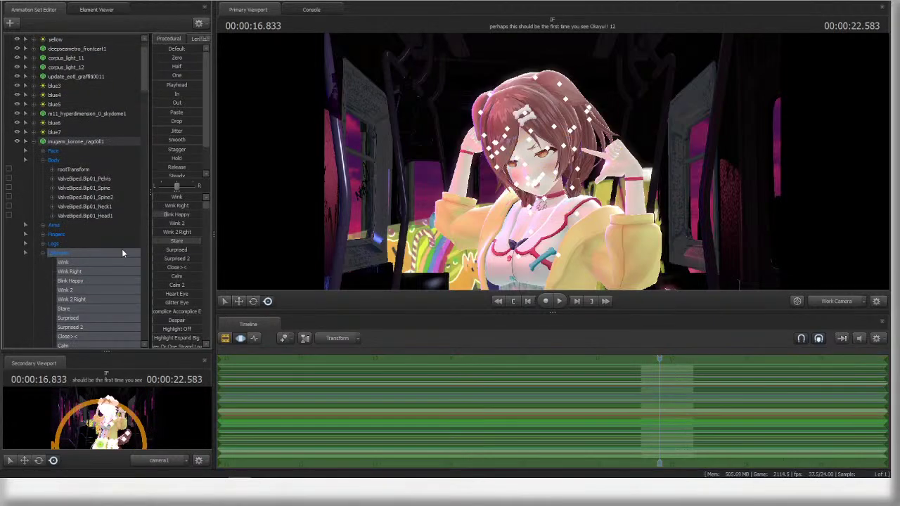
pyautogui.moveTo(186, 244); pyautogui.dragTo(153, 243)
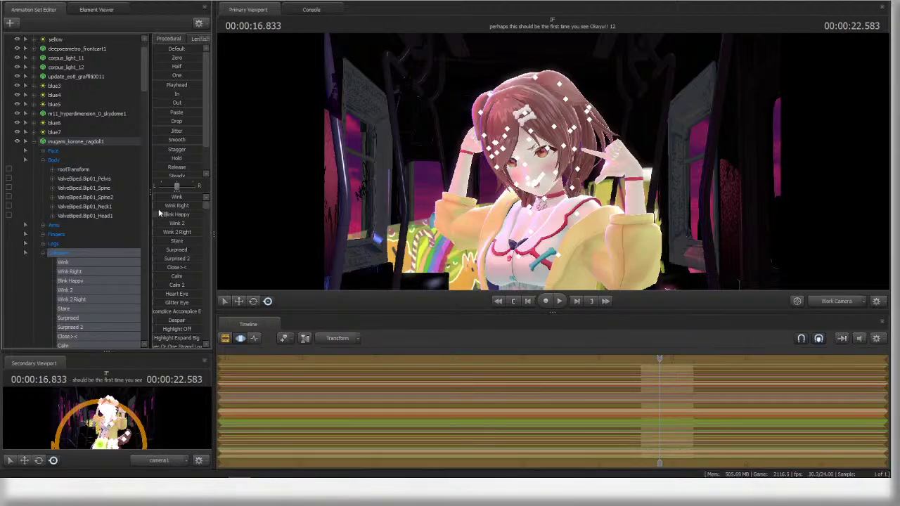
pyautogui.scroll(-4, 182, 281)
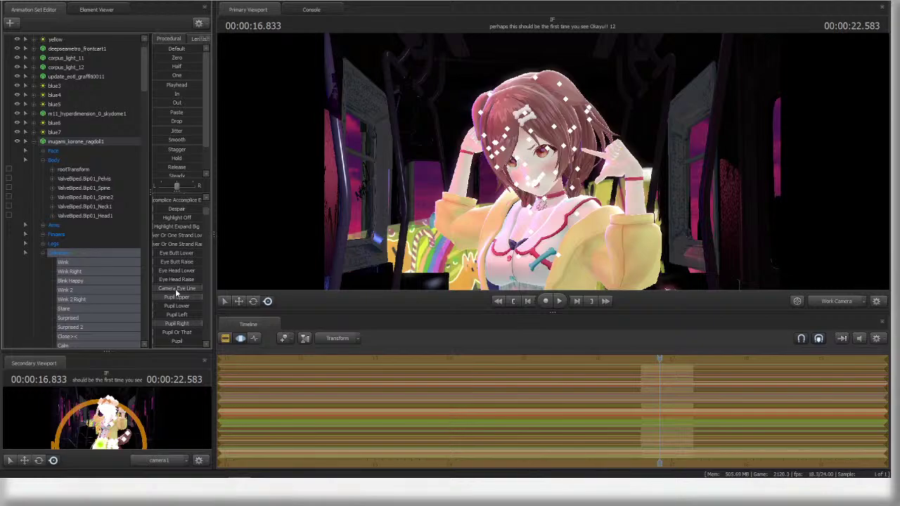
pyautogui.scroll(-1, 181, 310)
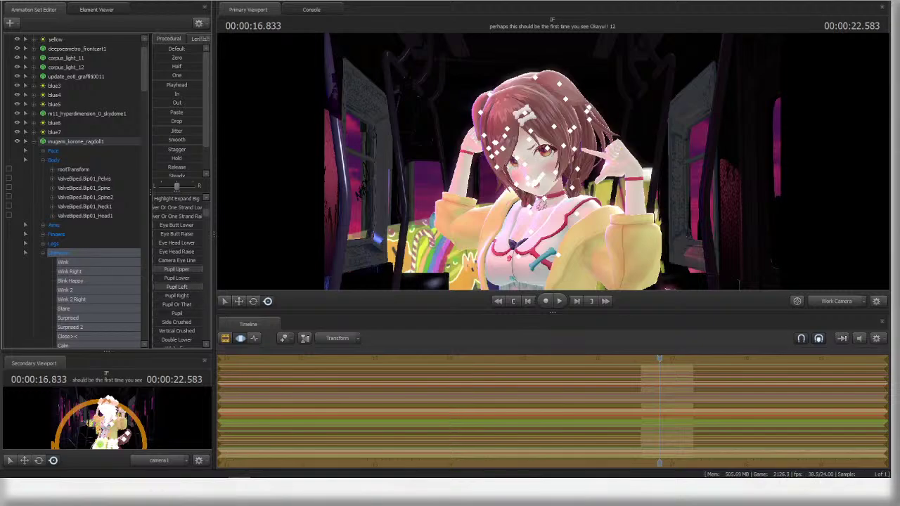
pyautogui.click(715, 207)
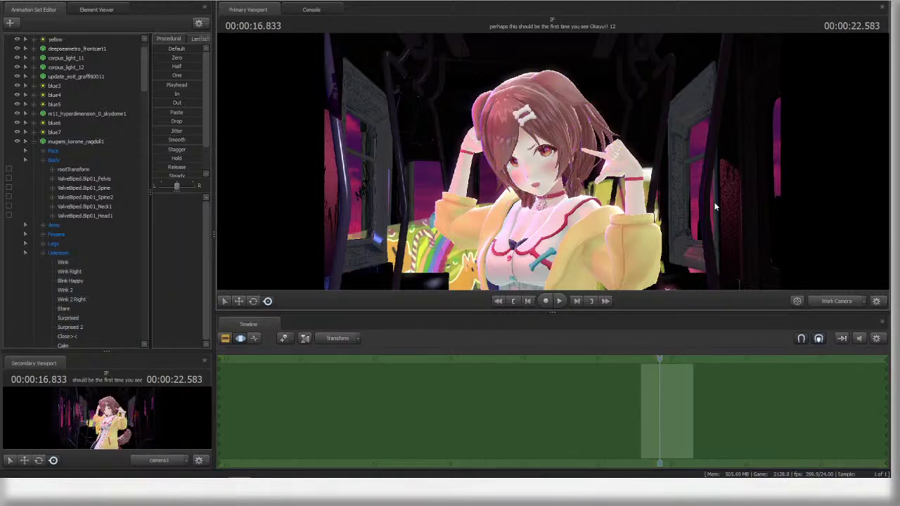
# - Adjust the left arm pose by rotating the left upper arm, hand and thumb bones beside the head
pyautogui.click(609, 215)
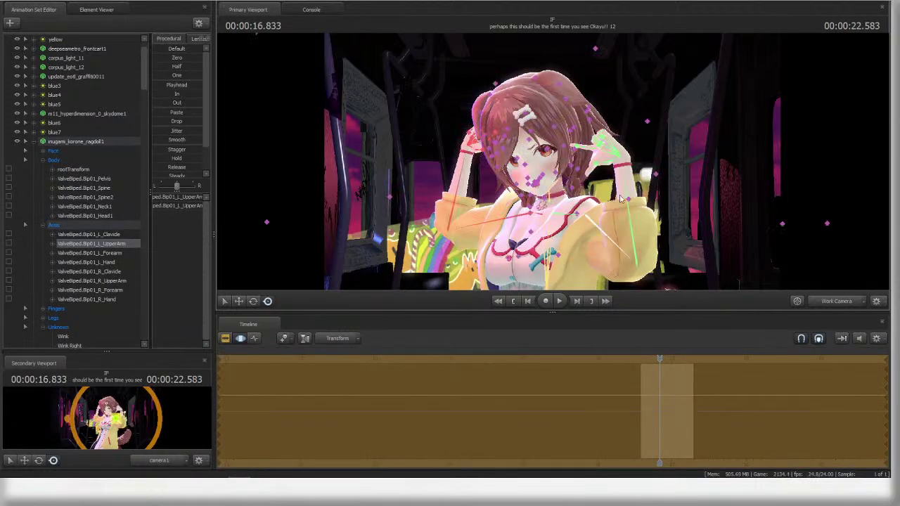
pyautogui.click(632, 161)
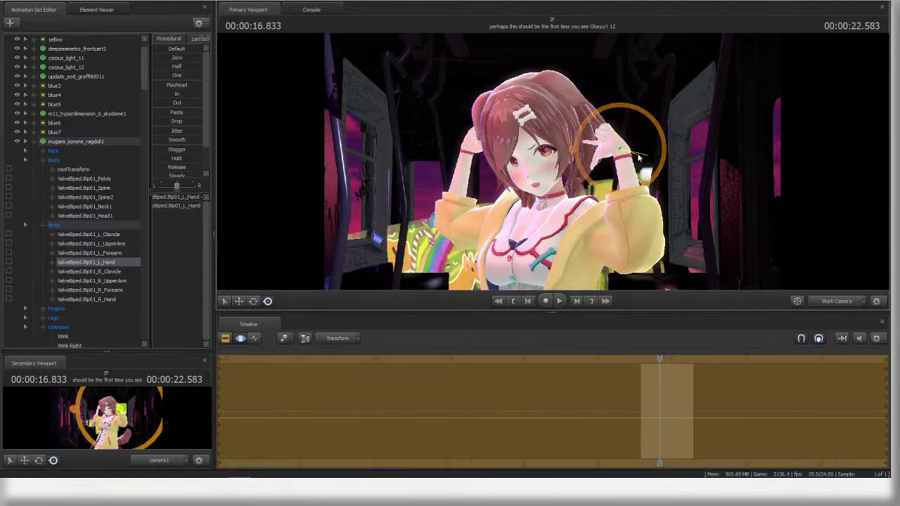
pyautogui.click(622, 175)
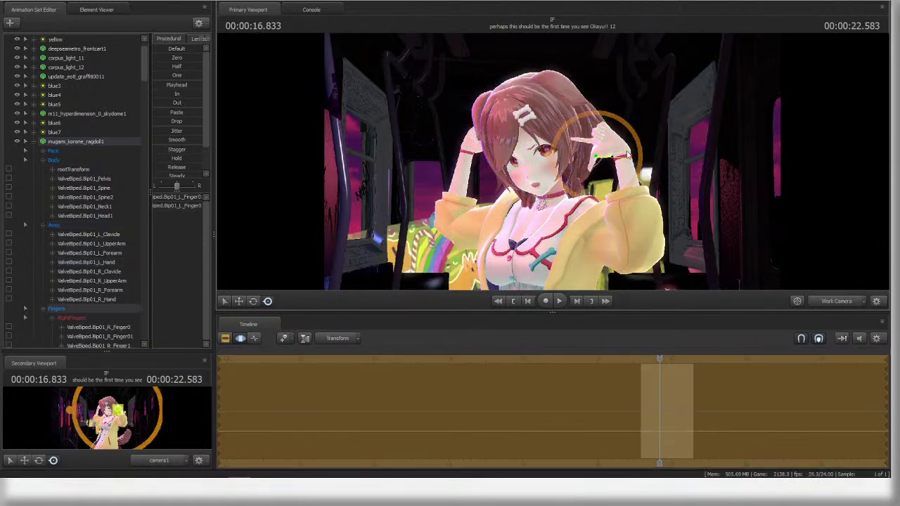
pyautogui.click(621, 162)
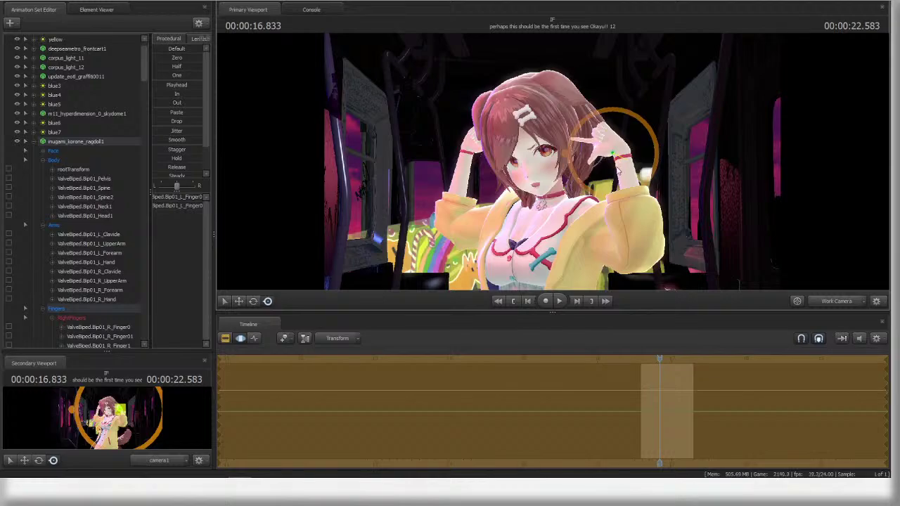
pyautogui.keyDown('ctrl'); pyautogui.click(596, 158); pyautogui.keyUp('ctrl')
pyautogui.moveTo(632, 127); pyautogui.dragTo(586, 159)
pyautogui.keyDown('ctrl'); pyautogui.click(597, 140); pyautogui.keyUp('ctrl')
# - Rotate the right upper arm to bring the raised arm away from the head, and angle the right hand
pyautogui.keyDown('ctrl'); pyautogui.click(485, 203); pyautogui.keyUp('ctrl')
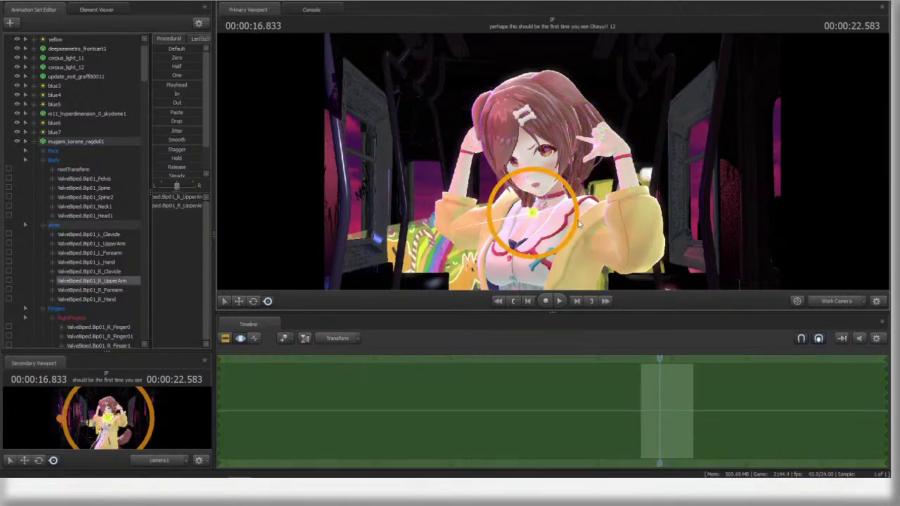
pyautogui.keyDown('ctrl'); pyautogui.click(537, 221); pyautogui.keyUp('ctrl')
pyautogui.moveTo(577, 214); pyautogui.dragTo(565, 237)
pyautogui.keyDown('ctrl'); pyautogui.click(522, 222); pyautogui.keyUp('ctrl')
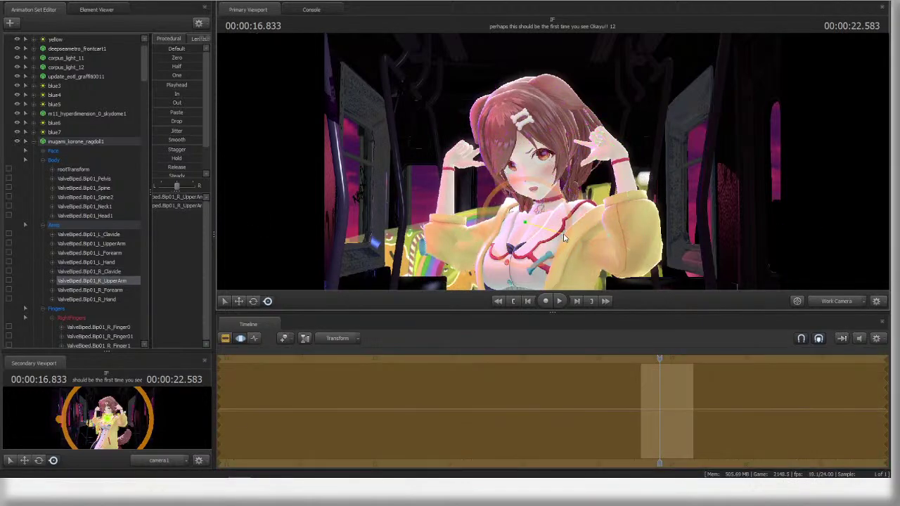
pyautogui.keyDown('ctrl'); pyautogui.click(457, 155); pyautogui.keyUp('ctrl')
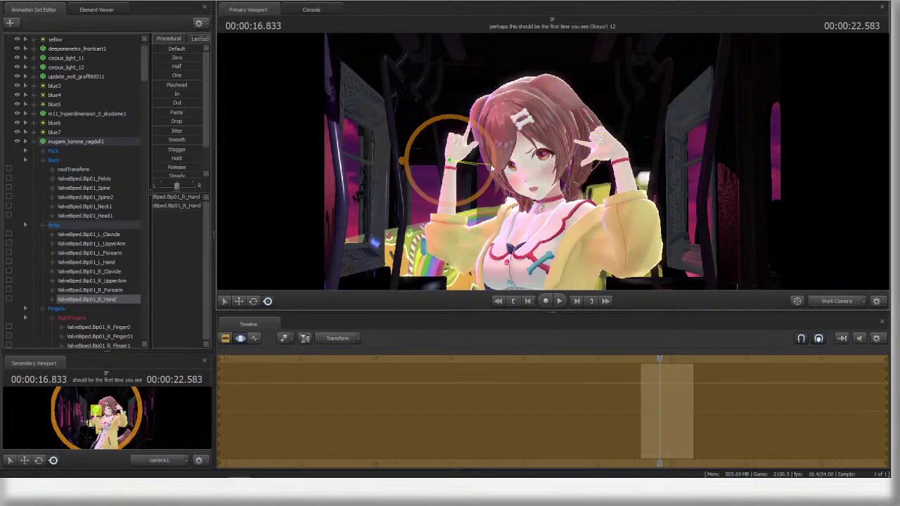
# - Rotate the right forearm to change the bend of the raised right arm
pyautogui.keyDown('ctrl'); pyautogui.click(502, 232); pyautogui.keyUp('ctrl')
pyautogui.moveTo(502, 231); pyautogui.dragTo(496, 218)
pyautogui.keyDown('ctrl'); pyautogui.click(444, 226); pyautogui.keyUp('ctrl')
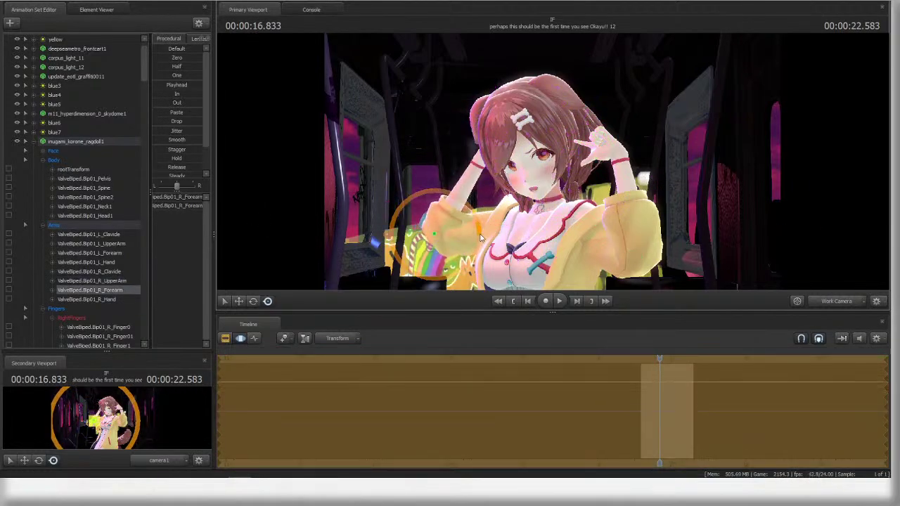
pyautogui.moveTo(481, 237); pyautogui.dragTo(482, 241)
pyautogui.keyDown('ctrl'); pyautogui.click(502, 229); pyautogui.keyUp('ctrl')
# - Rotate the right clavicle and upper arm to refine the height of the right shoulder and elbow
pyautogui.keyDown('ctrl'); pyautogui.click(539, 217); pyautogui.keyUp('ctrl')
pyautogui.moveTo(577, 215); pyautogui.dragTo(576, 219)
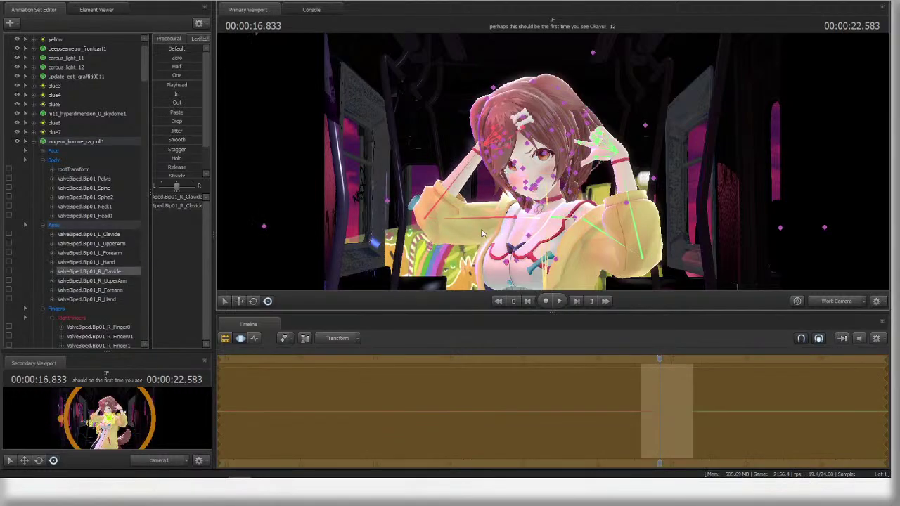
pyautogui.keyDown('ctrl'); pyautogui.click(533, 228); pyautogui.keyUp('ctrl')
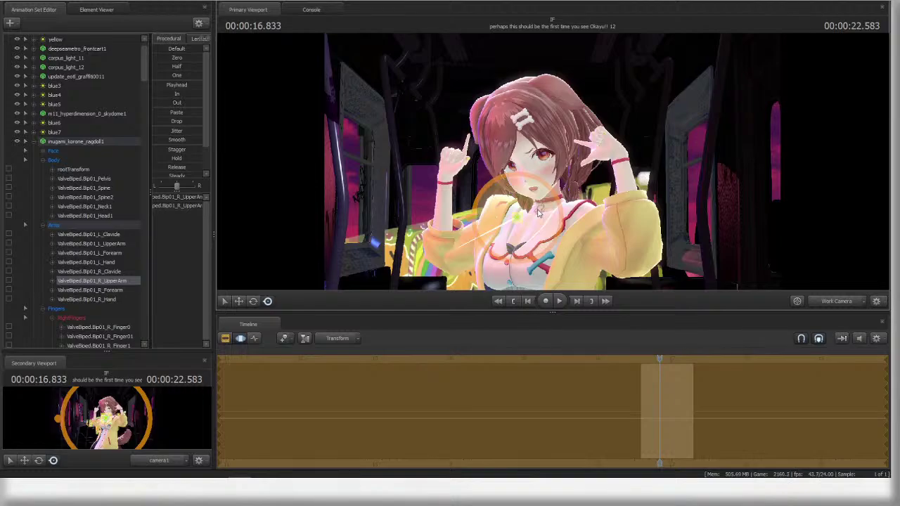
pyautogui.moveTo(561, 222)
pyautogui.mouseDown()
pyautogui.moveTo(562, 241)
pyautogui.moveTo(556, 212)
pyautogui.mouseUp()
# - Rotate the right forearm and the right thumb joint to finish the pointing gesture of the right hand
pyautogui.keyDown('ctrl'); pyautogui.click(448, 219); pyautogui.keyUp('ctrl')
pyautogui.moveTo(451, 223)
pyautogui.mouseDown()
pyautogui.moveTo(460, 241)
pyautogui.moveTo(455, 232)
pyautogui.mouseUp()
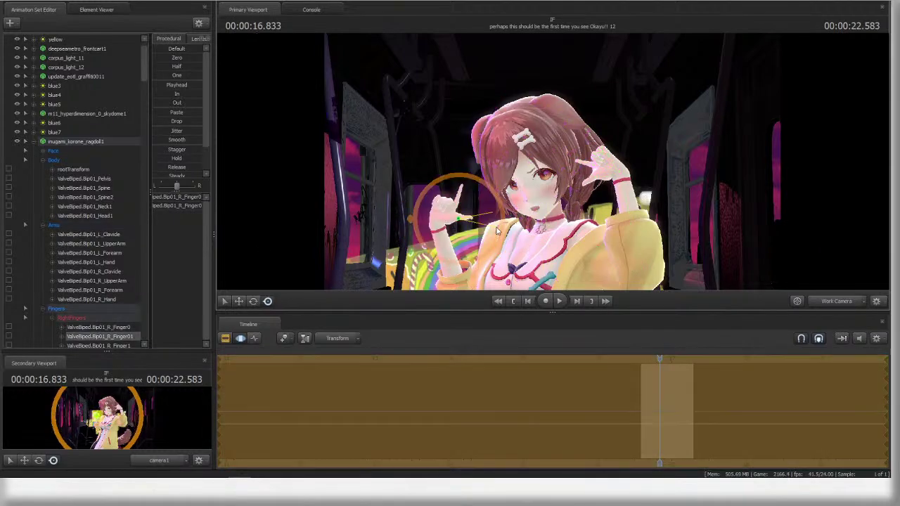
pyautogui.click(708, 183)
pyautogui.moveTo(708, 182); pyautogui.dragTo(717, 203)
# - Rotate the right upper arm once more and switch the primary viewport from the work camera to camera1
pyautogui.keyDown('ctrl'); pyautogui.click(485, 153); pyautogui.keyUp('ctrl')
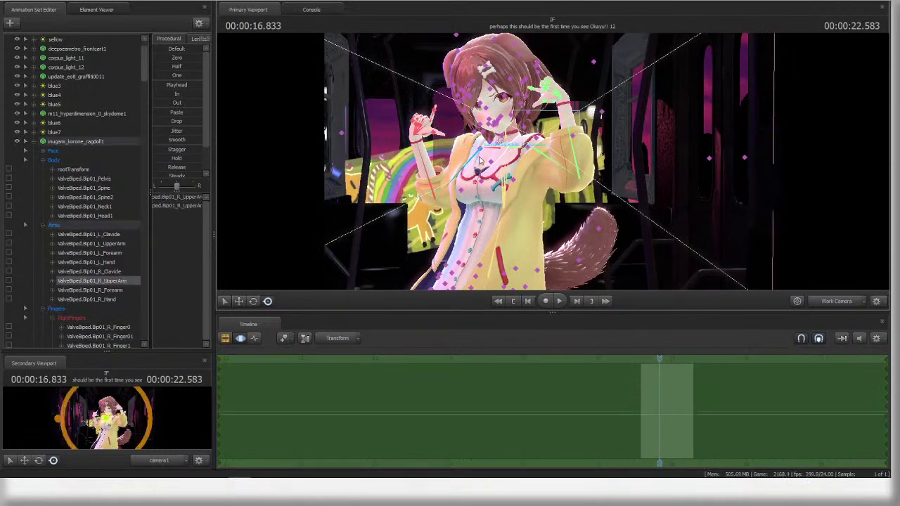
pyautogui.moveTo(523, 139); pyautogui.dragTo(521, 166)
pyautogui.moveTo(699, 257); pyautogui.dragTo(697, 246)
pyautogui.click(842, 304)
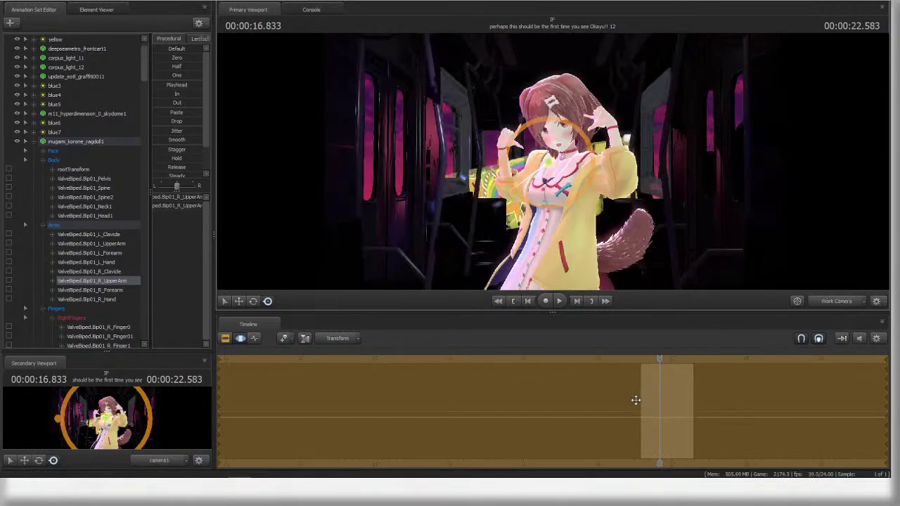
# - In the graph editor, move the whole ragdoll's latest pose key to about 16.67 s and add a key at 17.041 s
pyautogui.click(255, 338)
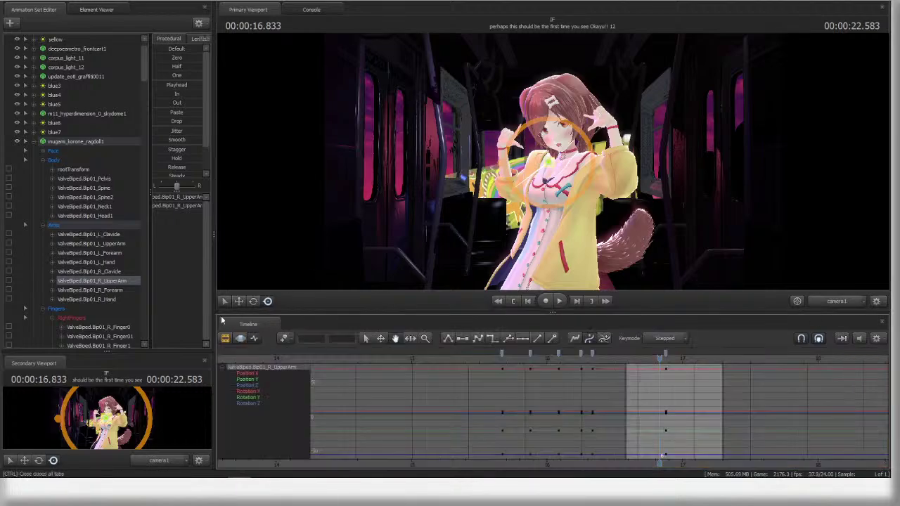
pyautogui.click(102, 142)
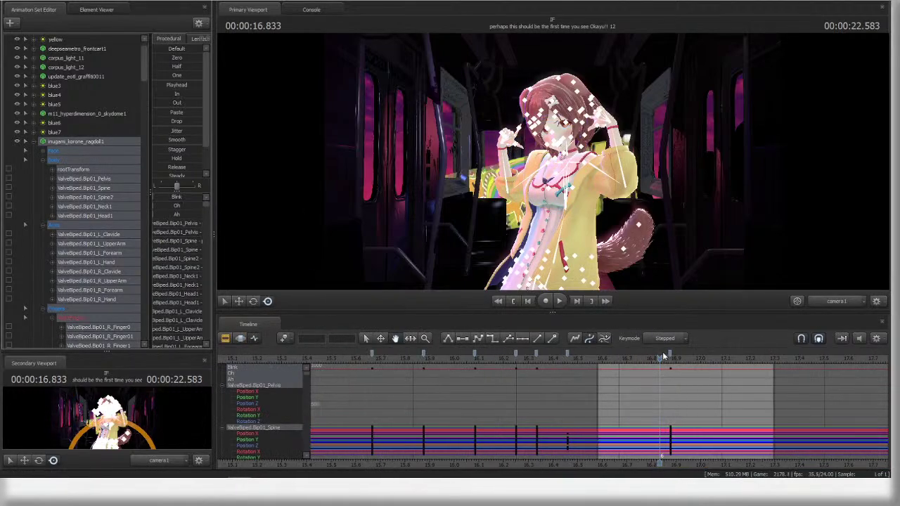
pyautogui.moveTo(662, 357); pyautogui.dragTo(714, 359)
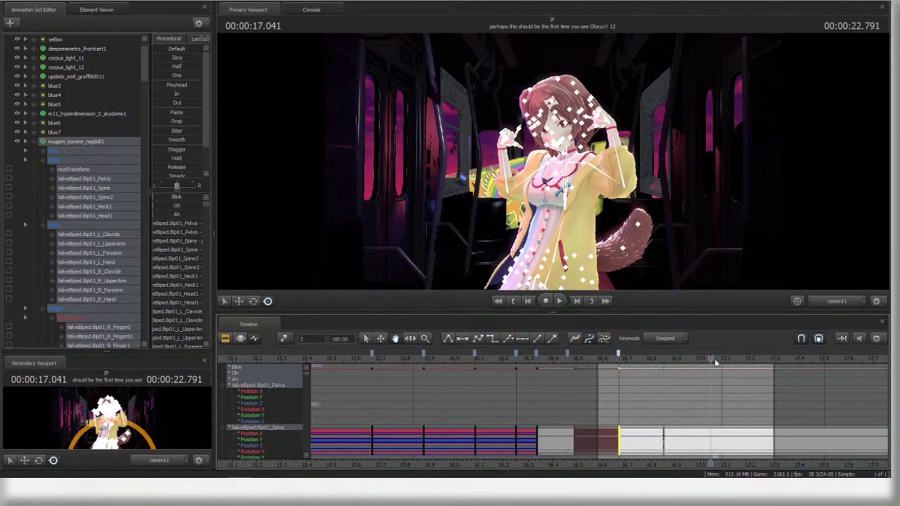
pyautogui.press('m')
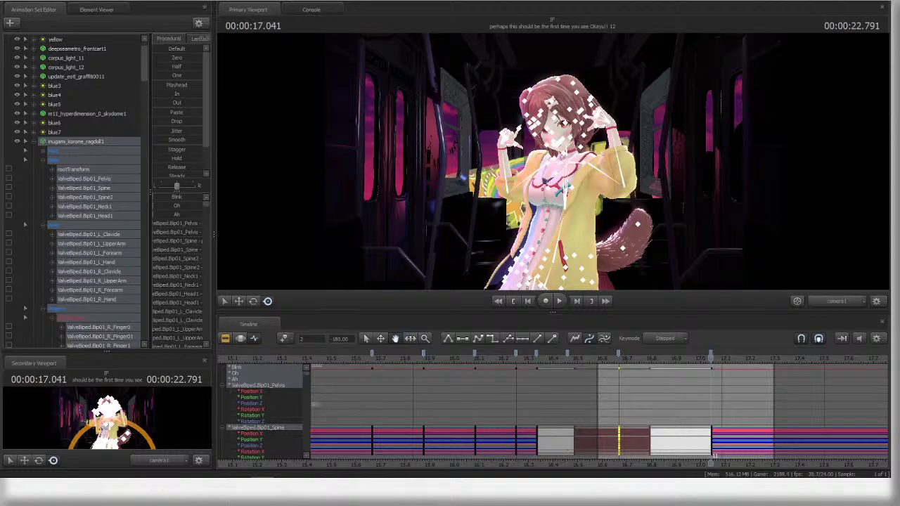
pyautogui.press('super')
pyautogui.click(261, 469)
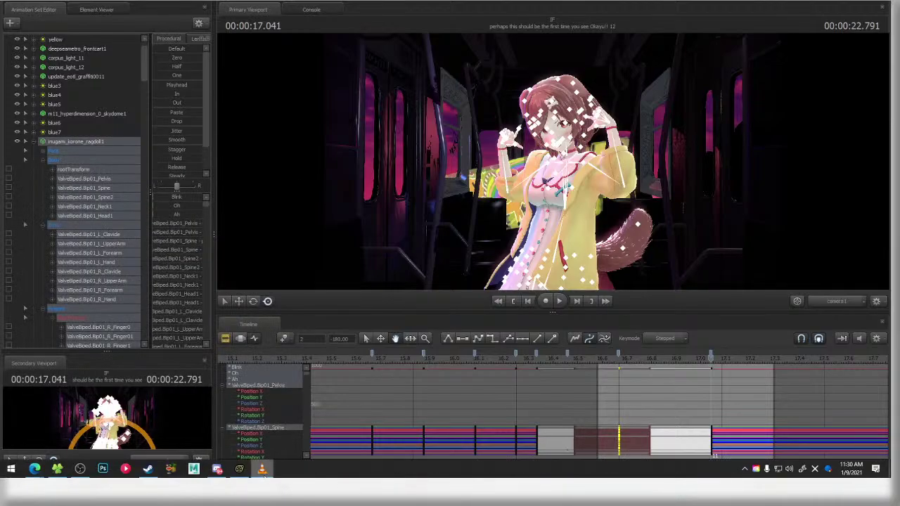
pyautogui.rightClick(263, 471)
pyautogui.click(239, 449)
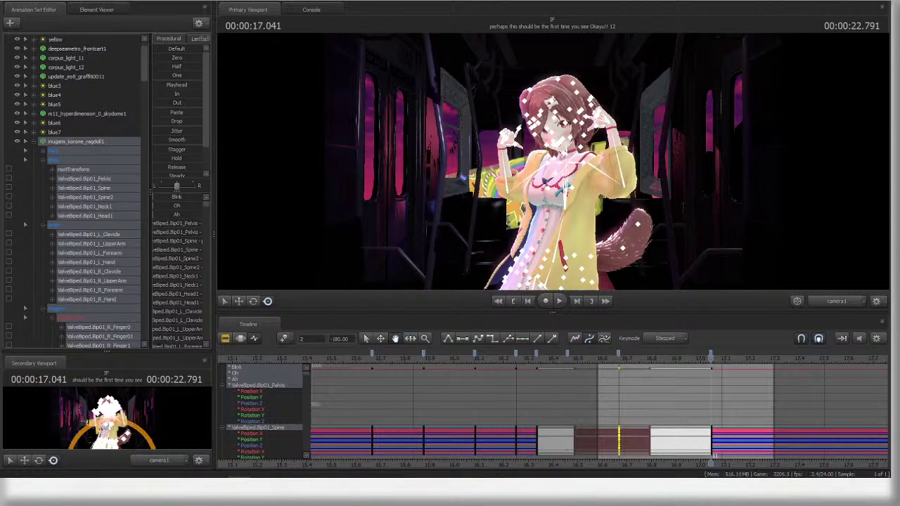
# - At 17.041 s, reposition the left arm and rotate the right upper arm and forearm, undoing the last upper arm rotation
pyautogui.moveTo(617, 362); pyautogui.dragTo(708, 365)
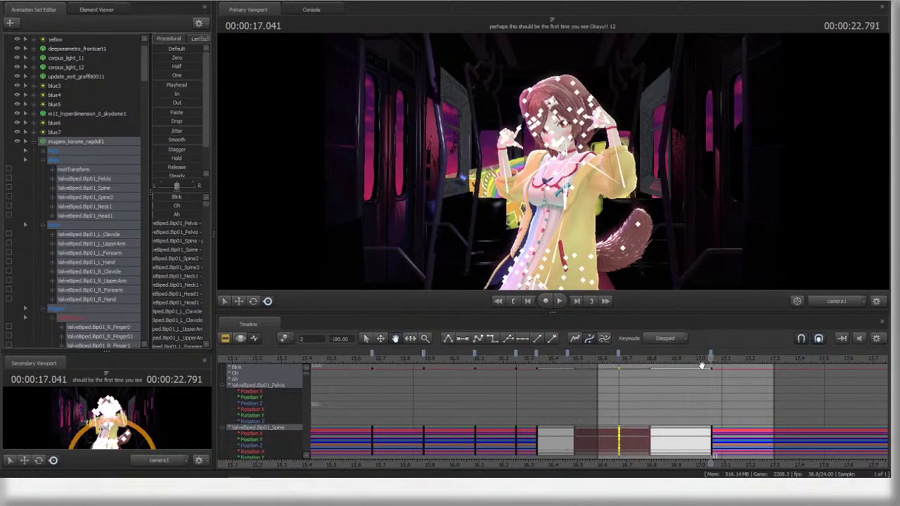
pyautogui.click(577, 176)
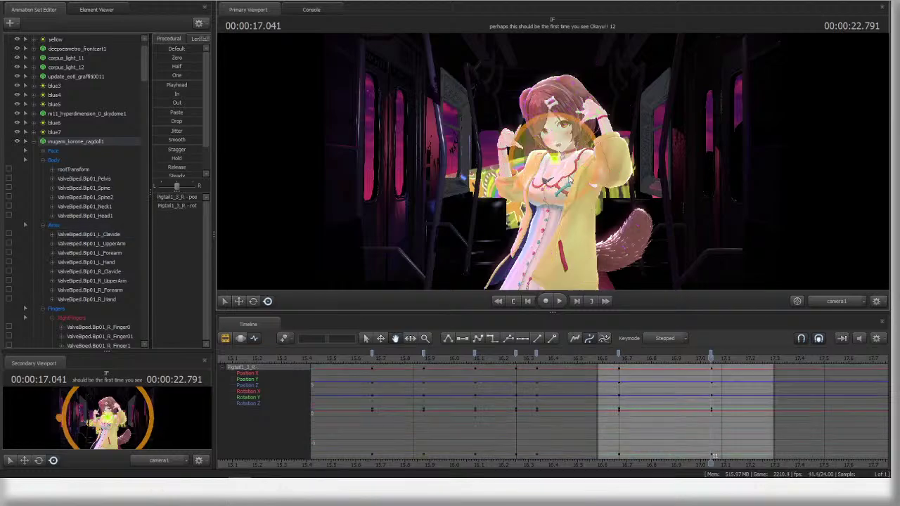
pyautogui.click(542, 182)
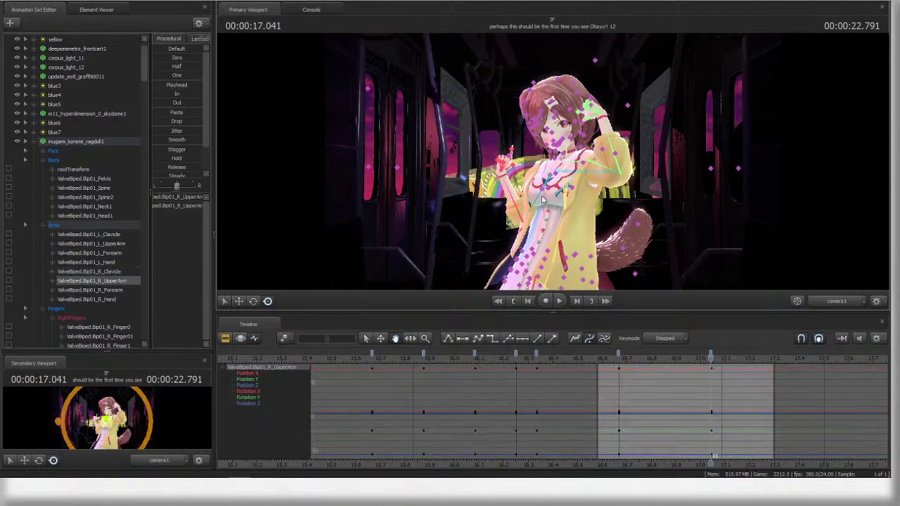
pyautogui.click(524, 218)
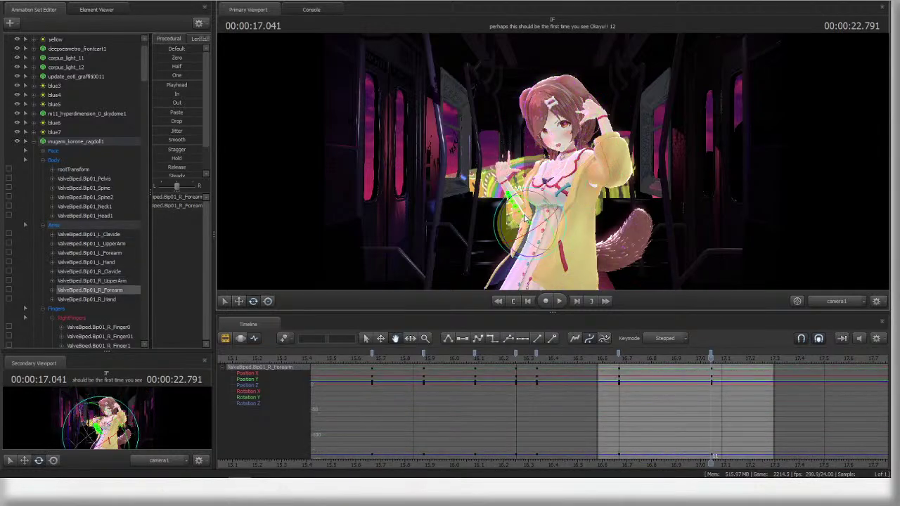
pyautogui.press('r')
pyautogui.keyDown('ctrl'); pyautogui.click(545, 184); pyautogui.keyUp('ctrl')
pyautogui.moveTo(577, 195)
pyautogui.mouseDown()
pyautogui.moveTo(569, 178)
pyautogui.moveTo(583, 179)
pyautogui.mouseUp()
pyautogui.hotkey('ctrl', 'z')
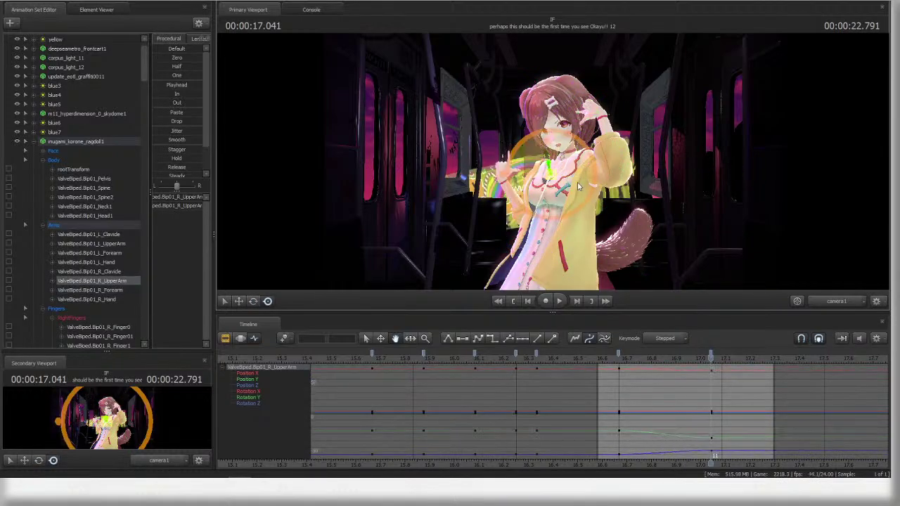
# - Rotate the right forearm, hand and fingers at 17.041 s to vary the right hand's gesture
pyautogui.click(501, 198)
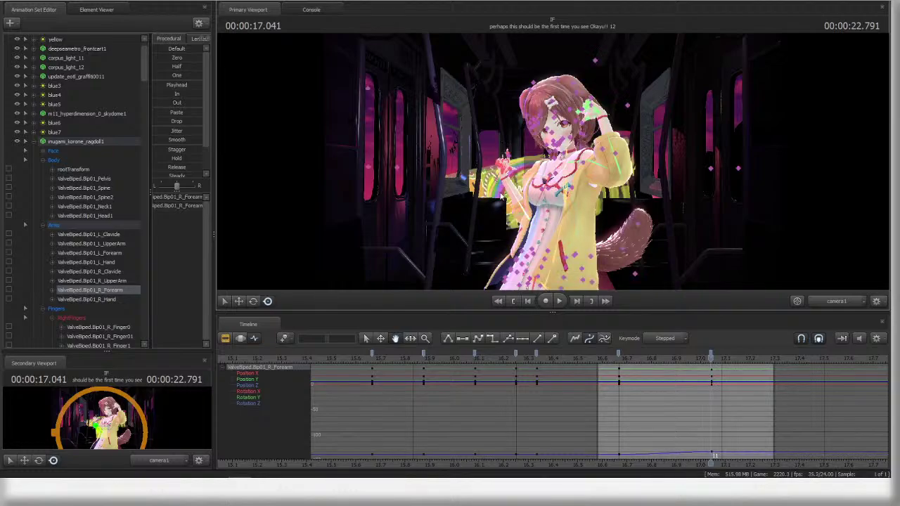
pyautogui.click(503, 194)
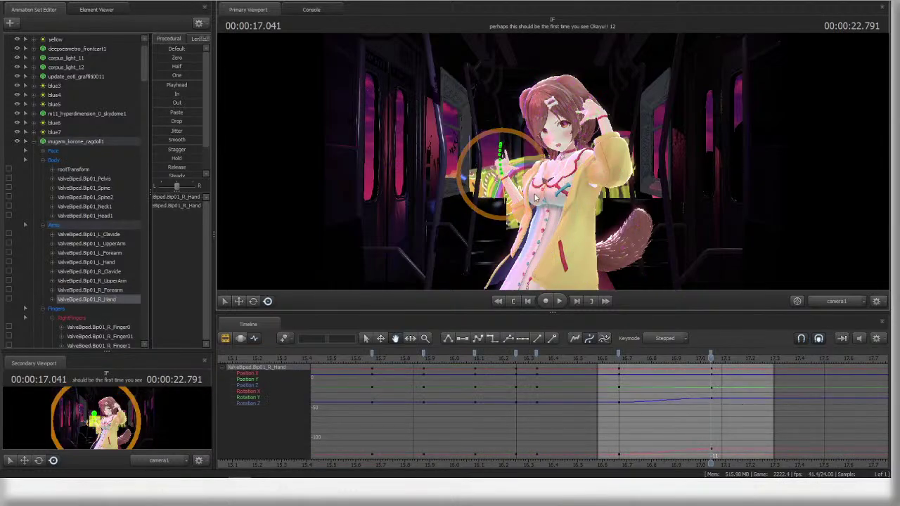
pyautogui.moveTo(536, 198)
pyautogui.mouseDown()
pyautogui.moveTo(543, 156)
pyautogui.moveTo(547, 190)
pyautogui.mouseUp()
pyautogui.keyDown('ctrl'); pyautogui.click(509, 164); pyautogui.keyUp('ctrl')
pyautogui.keyDown('ctrl'); pyautogui.click(504, 159); pyautogui.keyUp('ctrl')
# - Reposition the pelvis at the 16.666 s key through the work camera, then return the primary viewport to camera1
pyautogui.keyDown('ctrl'); pyautogui.click(592, 165); pyautogui.keyUp('ctrl')
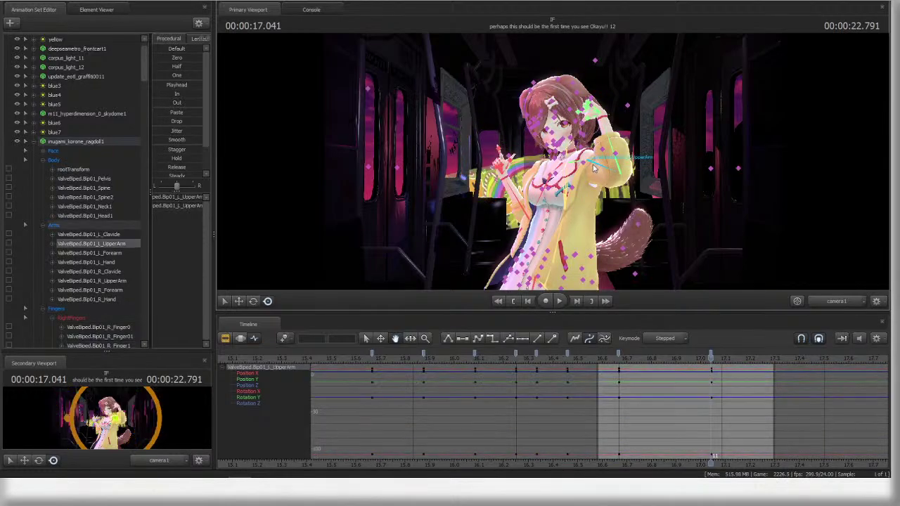
pyautogui.moveTo(605, 357); pyautogui.dragTo(716, 357)
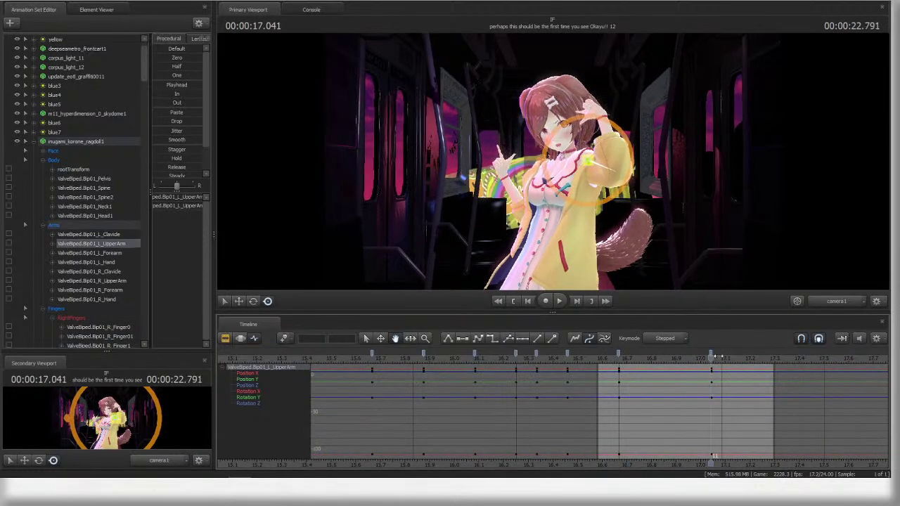
pyautogui.click(556, 284)
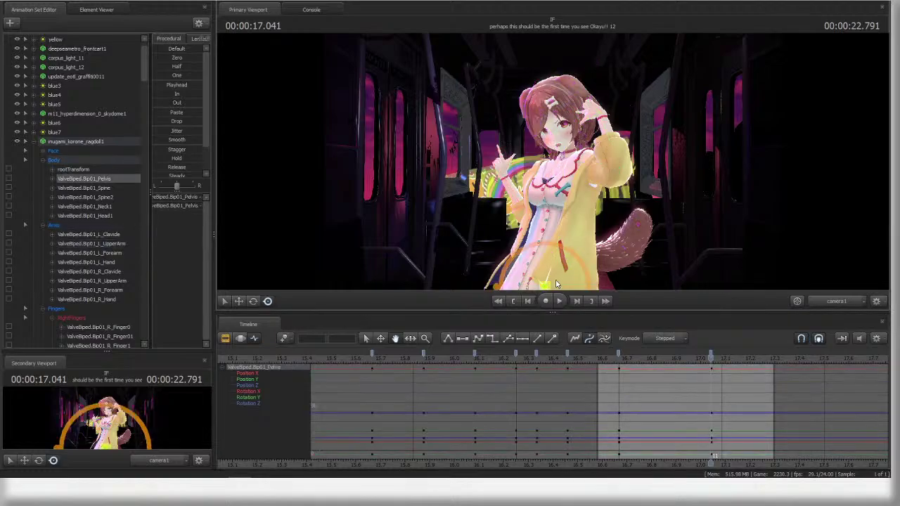
pyautogui.click(619, 357)
pyautogui.click(836, 301)
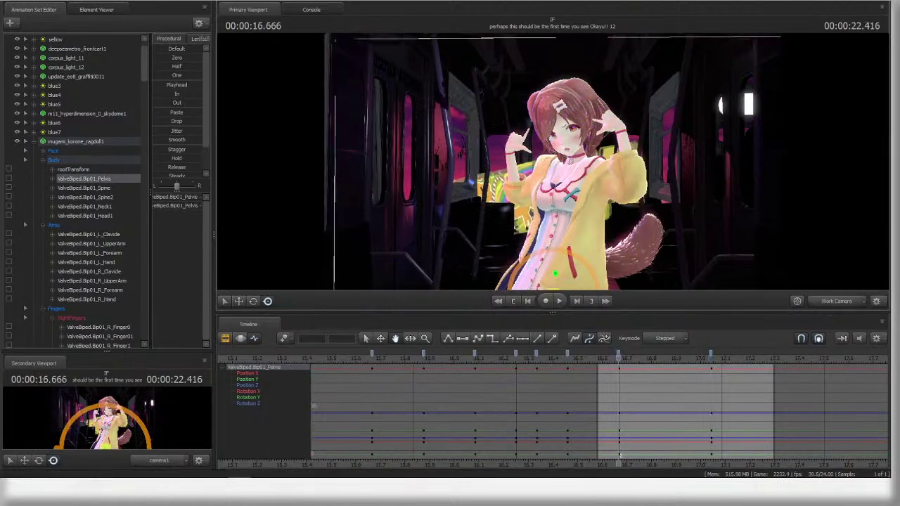
pyautogui.press('e')
pyautogui.moveTo(558, 169); pyautogui.dragTo(553, 159)
pyautogui.press('w')
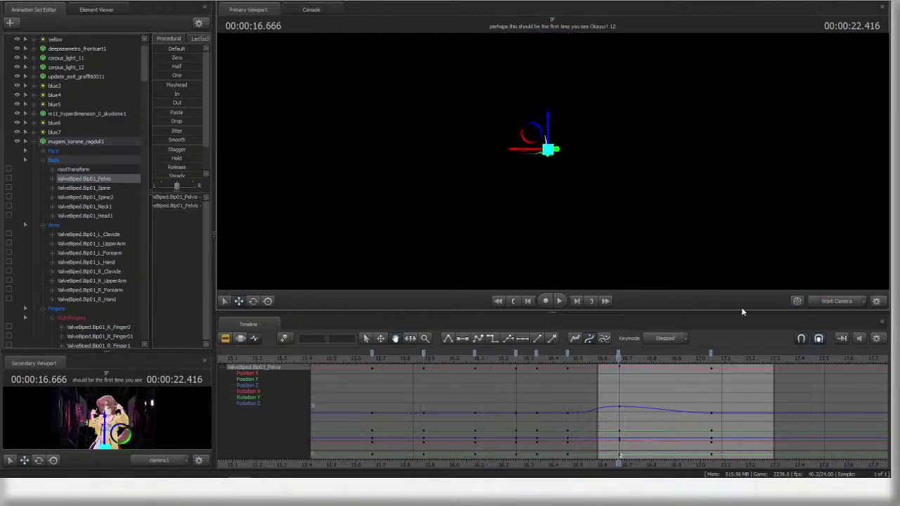
pyautogui.click(816, 304)
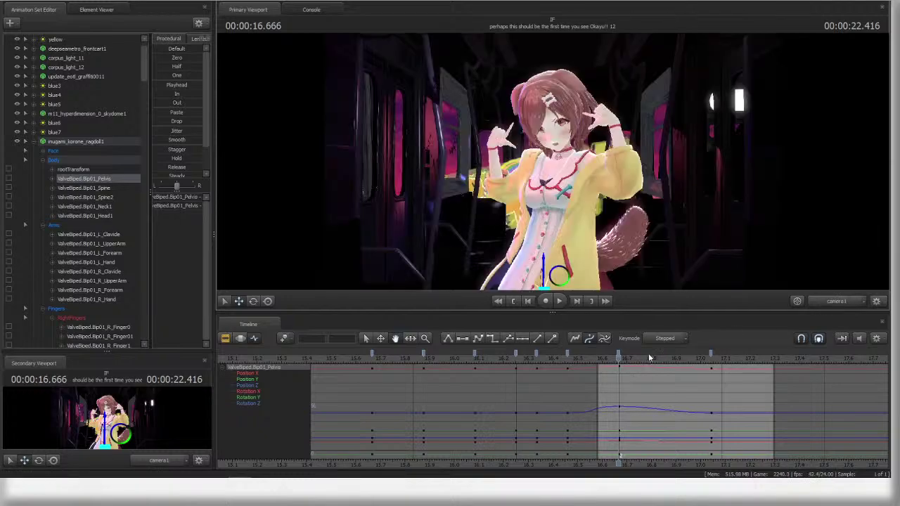
# - At 17.041 s, rotate and move the pelvis through the work camera, then return the primary viewport to camera1
pyautogui.moveTo(620, 358); pyautogui.dragTo(709, 360)
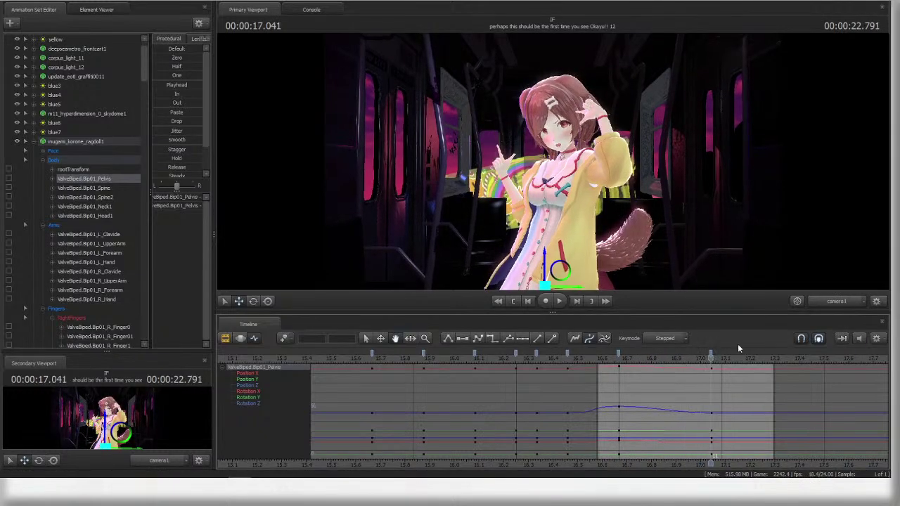
pyautogui.click(836, 301)
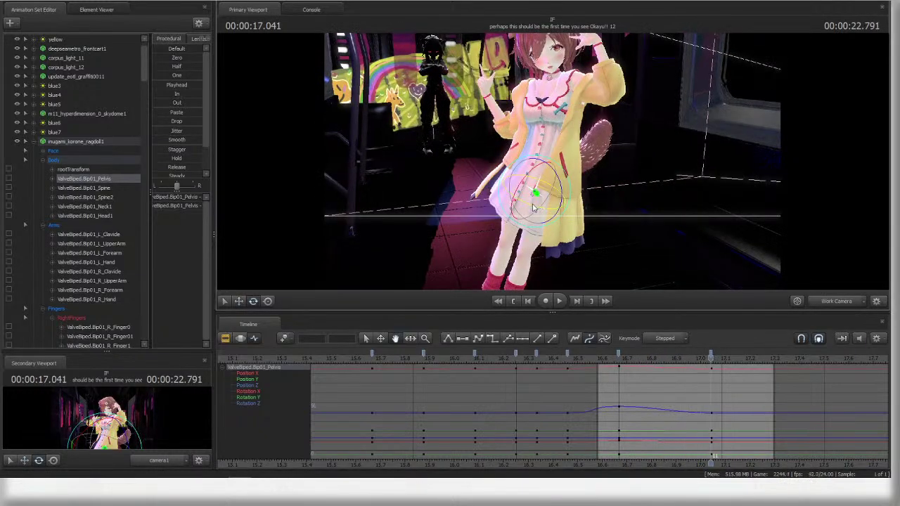
pyautogui.moveTo(532, 208); pyautogui.dragTo(565, 197)
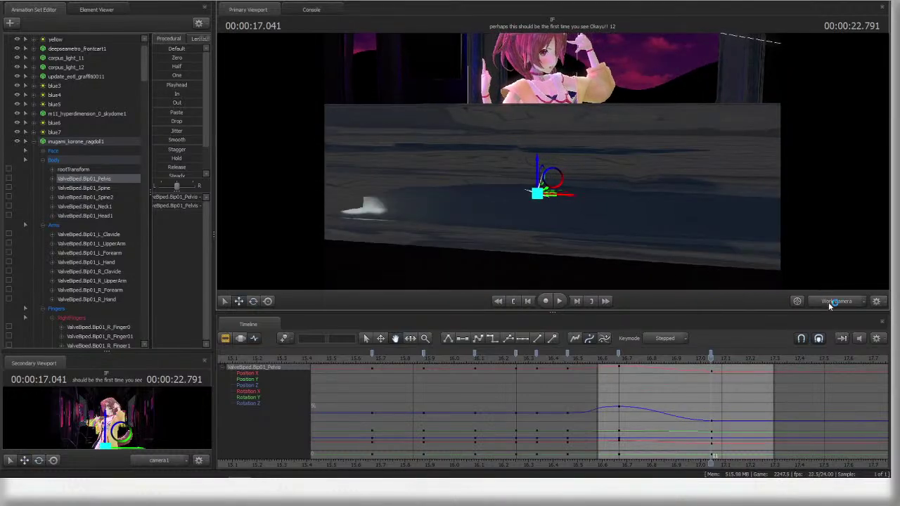
pyautogui.click(831, 302)
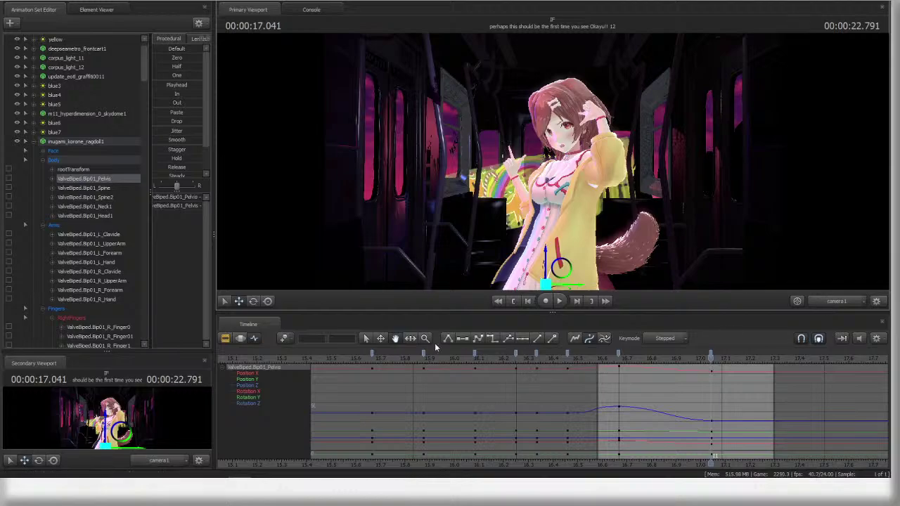
# - Select the whole inugami_korone_ragdoll1 and move its 16.67 s pose key earlier to about 16.58 s
pyautogui.click(81, 141)
pyautogui.click(619, 352)
pyautogui.press('4')
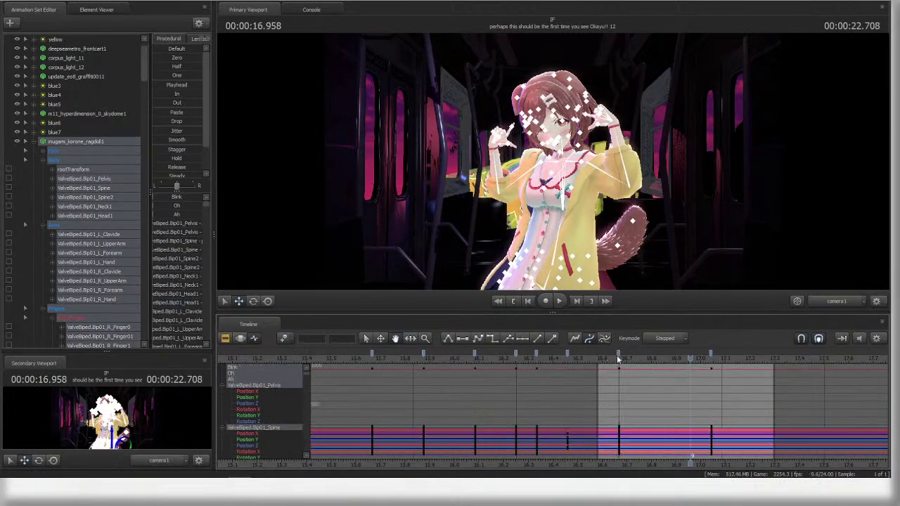
pyautogui.moveTo(617, 357); pyautogui.dragTo(599, 358)
pyautogui.click(607, 356)
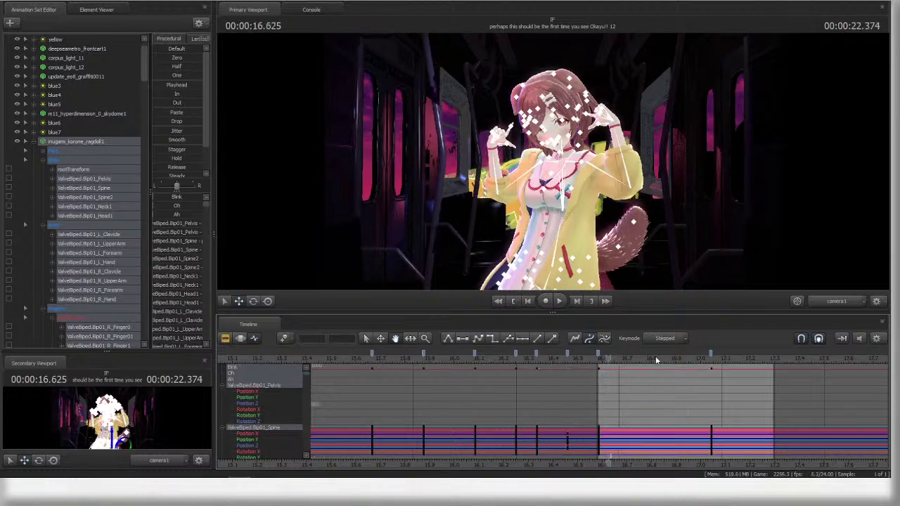
# - Play back the shot in the clip editor to check the timing of the retimed pose
pyautogui.press('F2')
pyautogui.press('space')
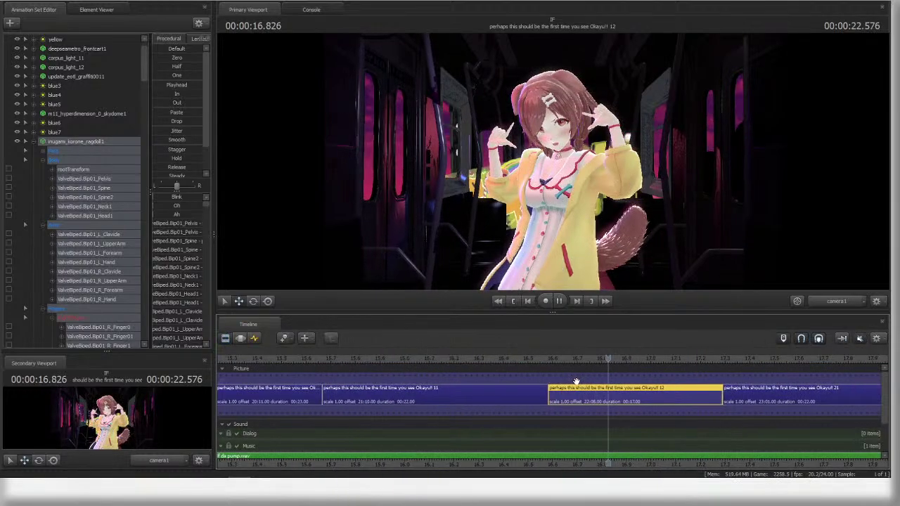
pyautogui.press('space')
pyautogui.scroll(-3, 556, 373)
pyautogui.click(455, 359)
pyautogui.press('space')
pyautogui.press('space')
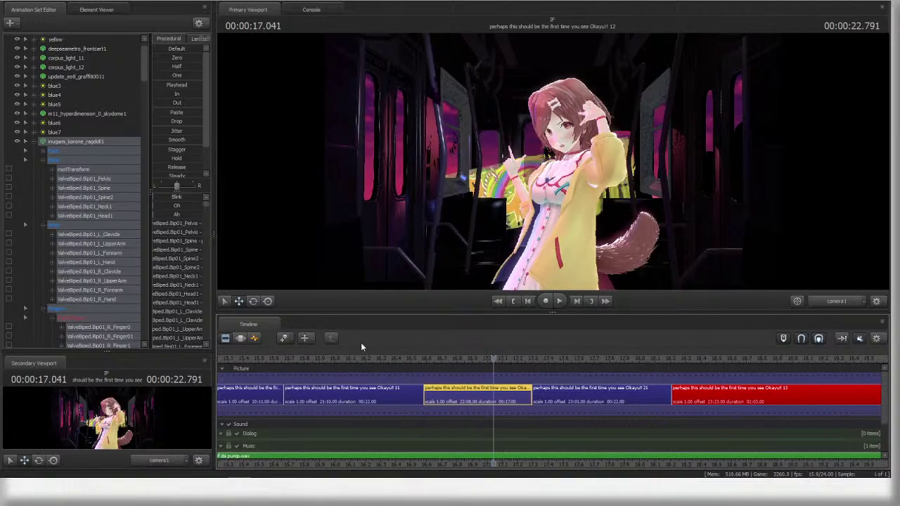
# - In the graph editor at 17.041 s, rotate the left upper arm and forearm to rework the raised arm pose
pyautogui.click(255, 338)
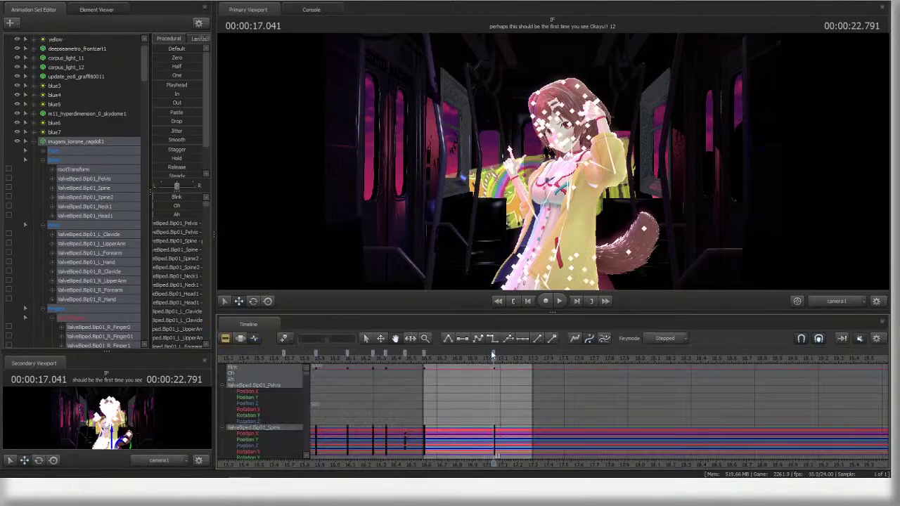
pyautogui.click(611, 170)
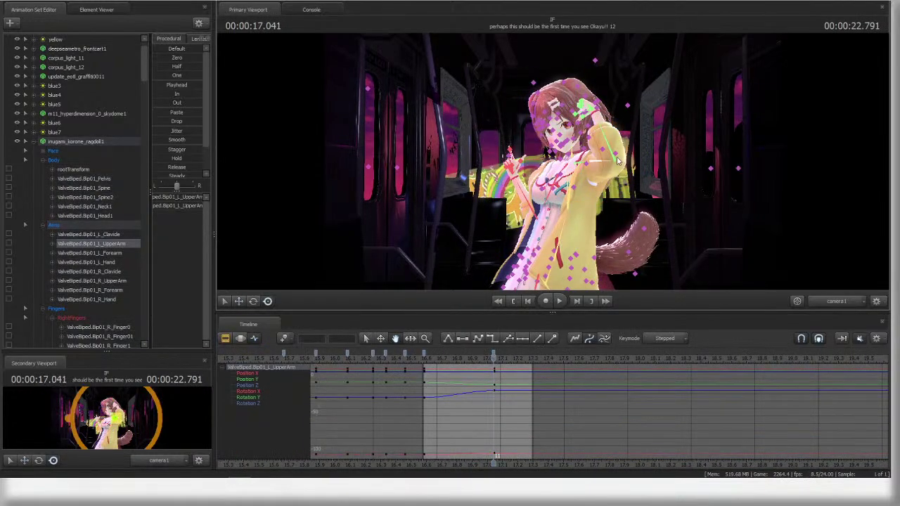
pyautogui.click(633, 165)
pyautogui.moveTo(635, 160); pyautogui.dragTo(643, 183)
pyautogui.keyDown('ctrl'); pyautogui.click(600, 162); pyautogui.keyUp('ctrl')
pyautogui.moveTo(600, 163); pyautogui.dragTo(564, 170)
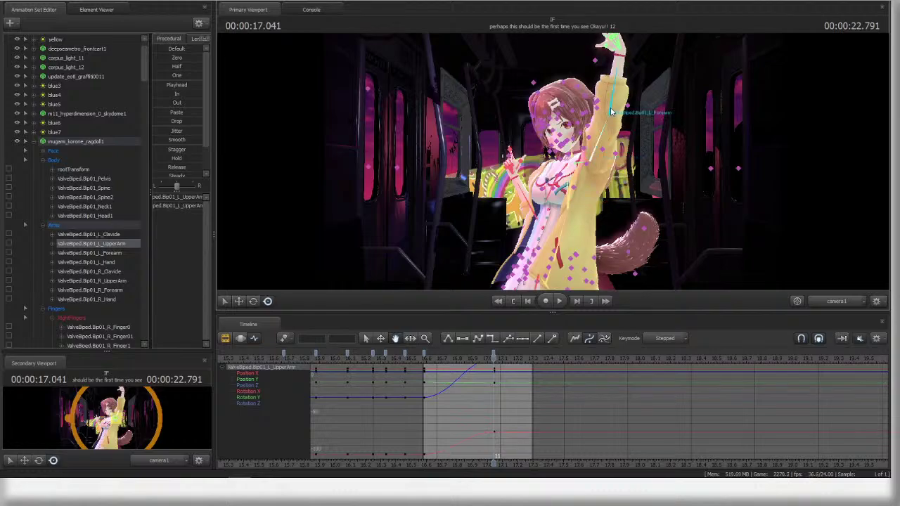
pyautogui.keyDown('ctrl'); pyautogui.click(610, 112); pyautogui.keyUp('ctrl')
pyautogui.moveTo(609, 113); pyautogui.dragTo(599, 110)
pyautogui.click(594, 156)
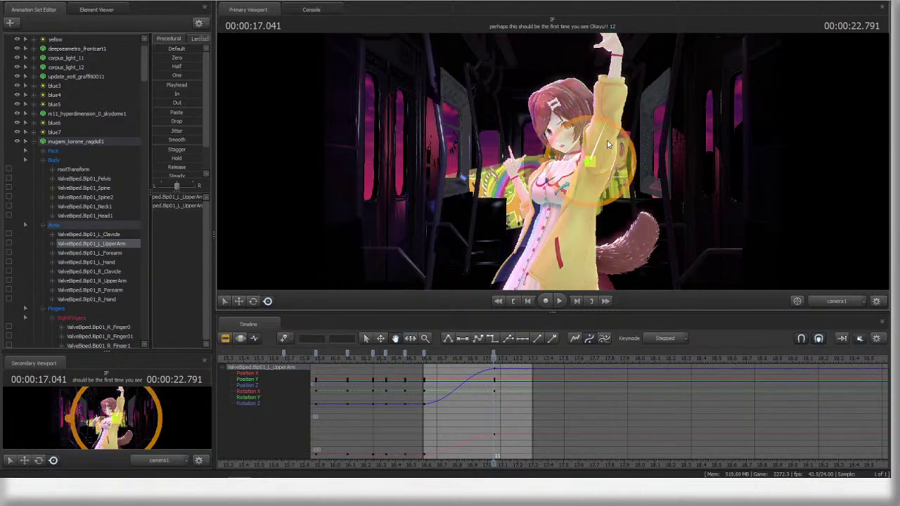
pyautogui.moveTo(608, 141); pyautogui.dragTo(586, 127)
# - Rotate the left forearm and left hand at 17.041 s to place the hand against the head, and scrub to check the motion
pyautogui.keyDown('ctrl'); pyautogui.click(614, 157); pyautogui.keyUp('ctrl')
pyautogui.press('e')
pyautogui.press('r')
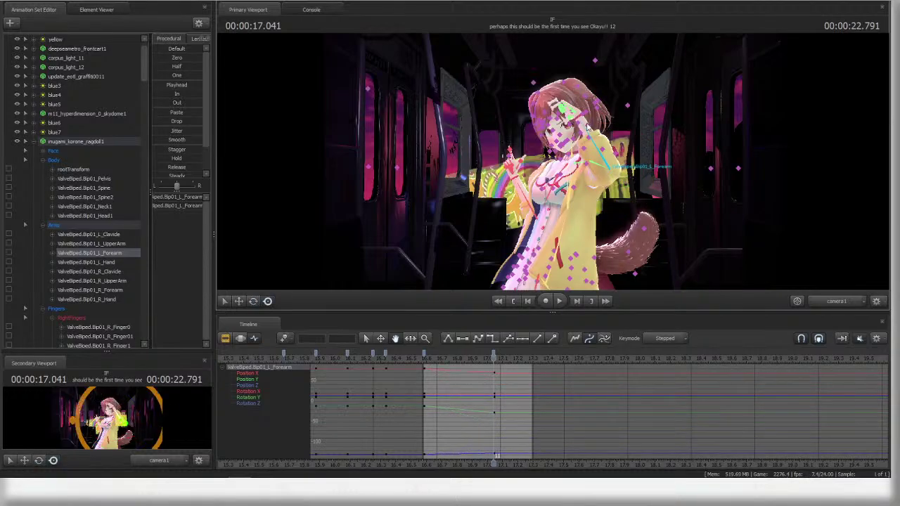
pyautogui.keyDown('ctrl'); pyautogui.click(616, 111); pyautogui.keyUp('ctrl')
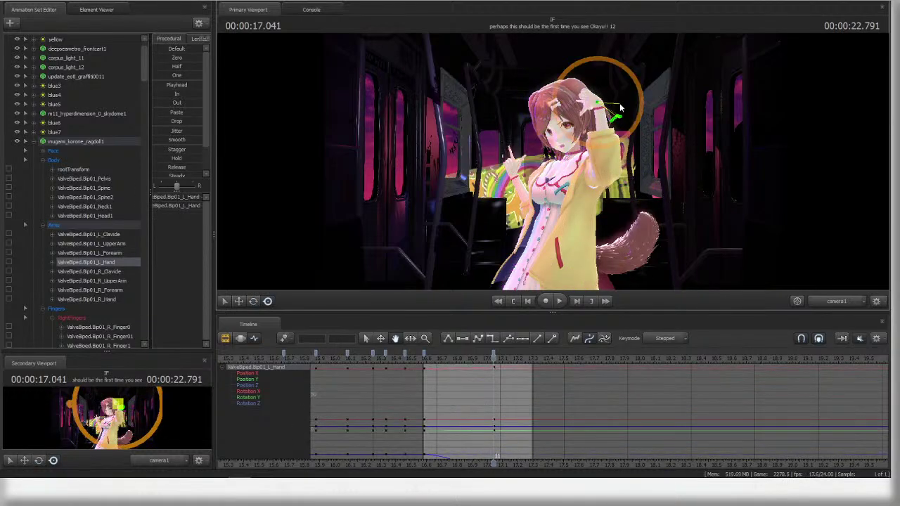
pyautogui.keyDown('ctrl'); pyautogui.click(562, 153); pyautogui.keyUp('ctrl')
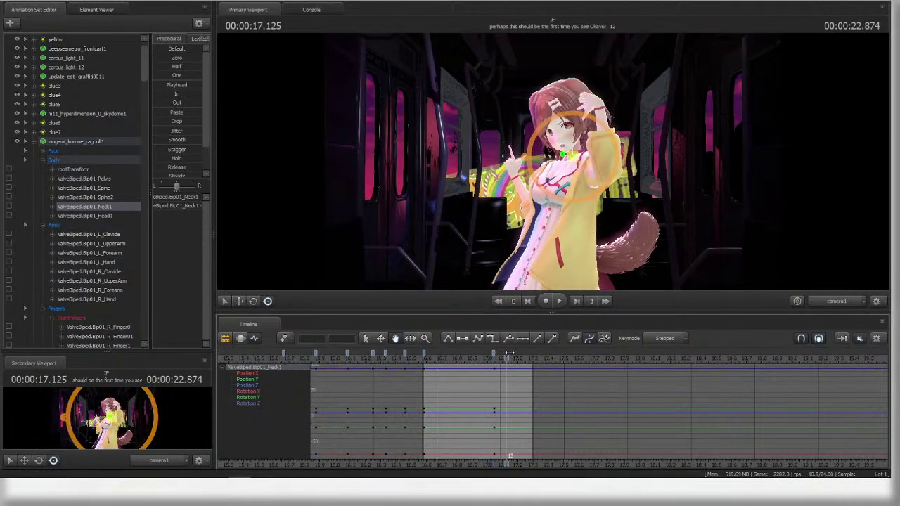
pyautogui.moveTo(456, 359); pyautogui.dragTo(495, 359)
# - Swing the left upper arm outward at 17.041 s and readjust the left forearm and hand to match
pyautogui.keyDown('ctrl'); pyautogui.click(626, 151); pyautogui.keyUp('ctrl')
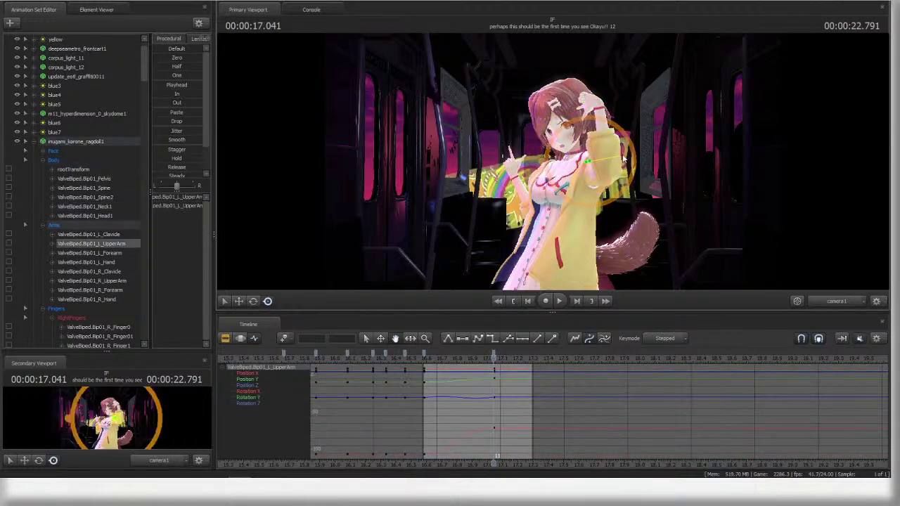
pyautogui.moveTo(626, 152); pyautogui.dragTo(648, 150)
pyautogui.keyDown('ctrl'); pyautogui.click(635, 146); pyautogui.keyUp('ctrl')
pyautogui.keyDown('ctrl'); pyautogui.click(609, 99); pyautogui.keyUp('ctrl')
pyautogui.moveTo(608, 99); pyautogui.dragTo(604, 105)
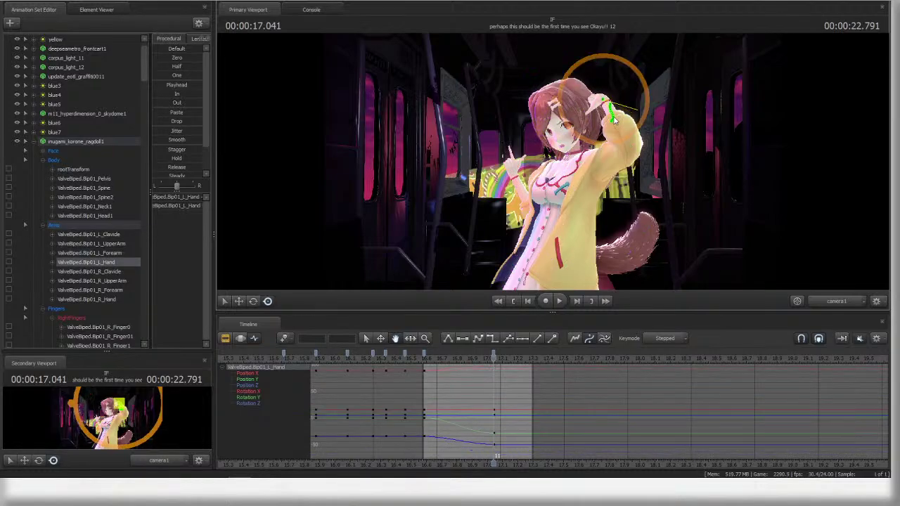
# - Rotate the upper spine at 17.041 s to lean the torso and head, scrubbing from the previous pose to compare
pyautogui.keyDown('ctrl'); pyautogui.click(553, 180); pyautogui.keyUp('ctrl')
pyautogui.moveTo(576, 171)
pyautogui.mouseDown()
pyautogui.moveTo(583, 188)
pyautogui.moveTo(578, 180)
pyautogui.mouseUp()
pyautogui.moveTo(434, 360); pyautogui.dragTo(494, 357)
pyautogui.keyDown('ctrl'); pyautogui.click(565, 200); pyautogui.keyUp('ctrl')
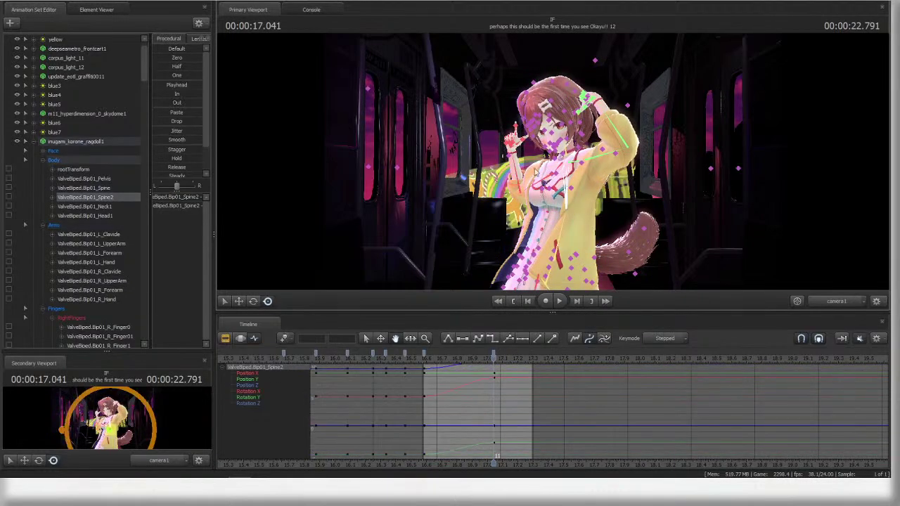
# - Rotate the right upper arm and right hand at 17.041 s to bring the right hand up beside the head
pyautogui.keyDown('ctrl'); pyautogui.click(593, 179); pyautogui.keyUp('ctrl')
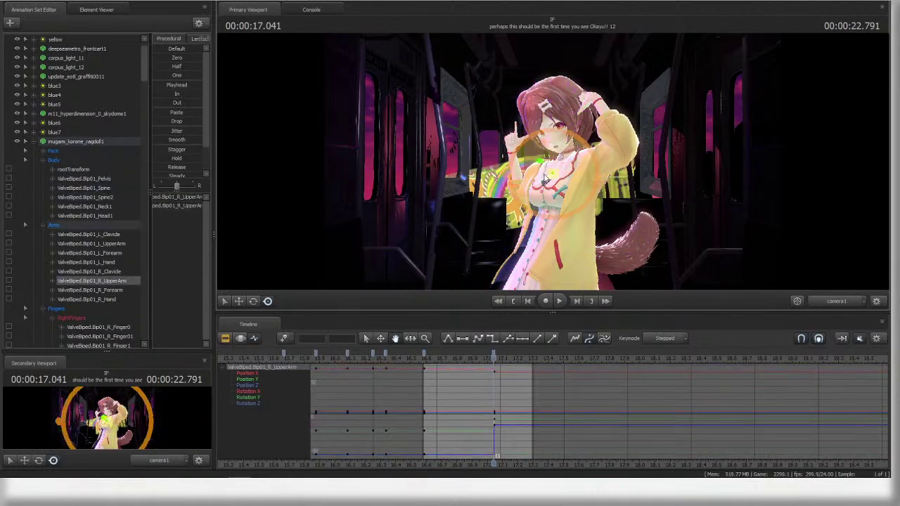
pyautogui.keyDown('ctrl'); pyautogui.click(515, 136); pyautogui.keyUp('ctrl')
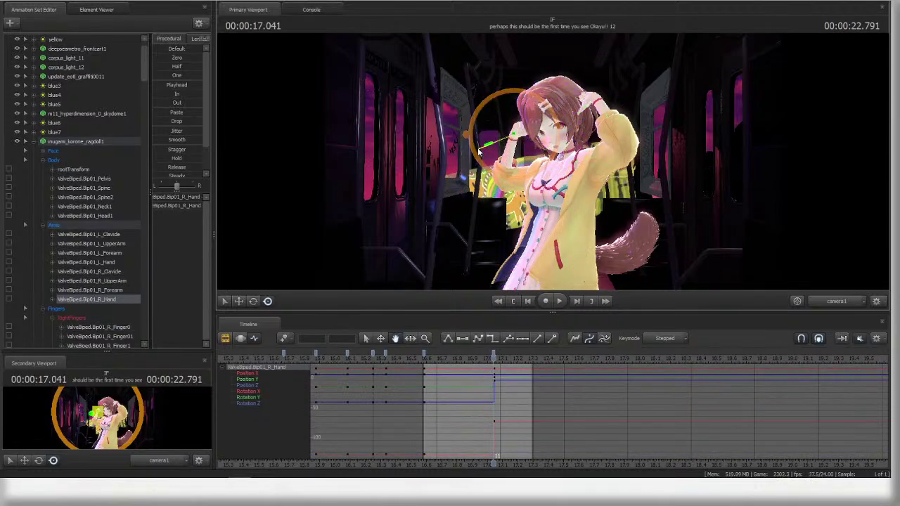
pyautogui.keyDown('ctrl'); pyautogui.click(569, 195); pyautogui.keyUp('ctrl')
pyautogui.moveTo(569, 191); pyautogui.dragTo(588, 191)
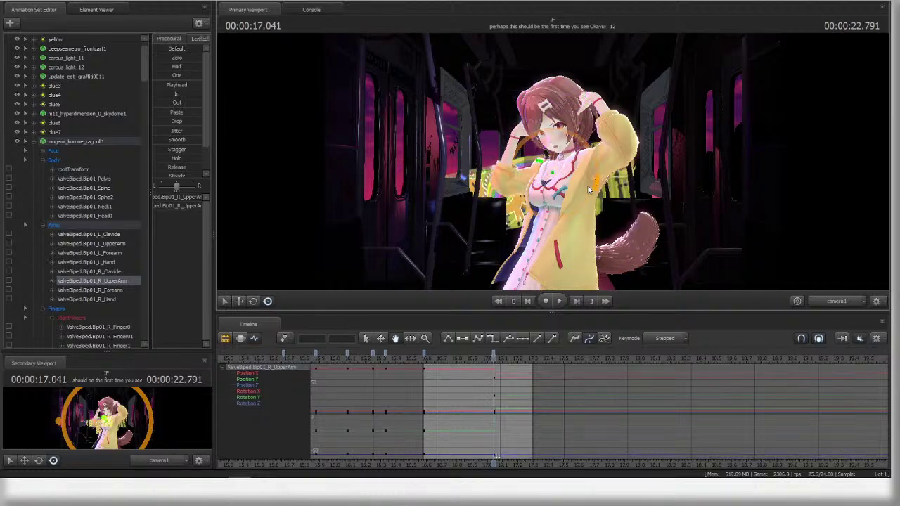
# - Select the Spine2 bone and rotate it at 17.041 s to tilt the upper body further
pyautogui.keyDown('ctrl'); pyautogui.click(568, 202); pyautogui.keyUp('ctrl')
pyautogui.click(569, 203)
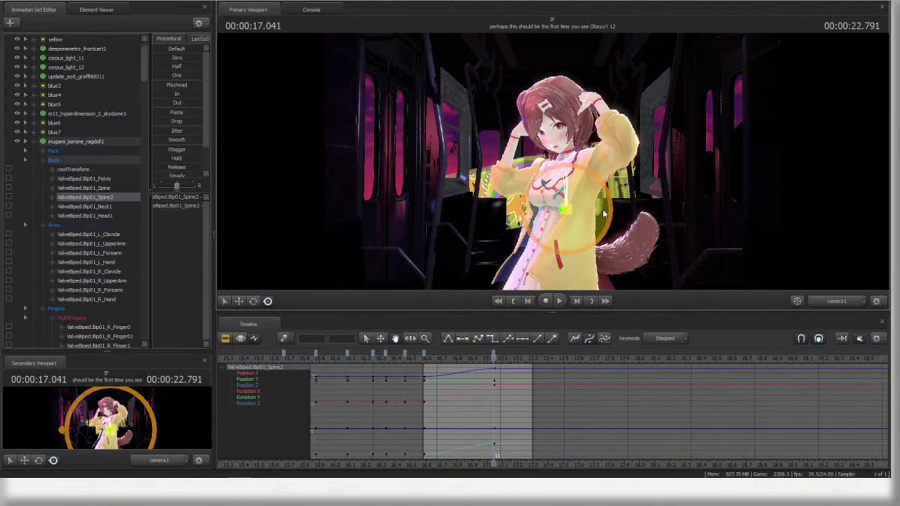
pyautogui.moveTo(614, 209); pyautogui.dragTo(610, 204)
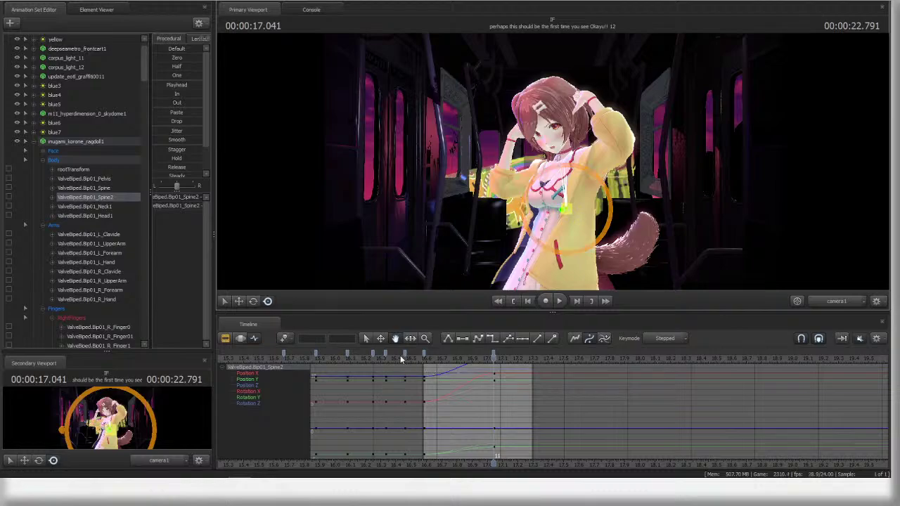
# - Play the animation and scrub back through the shot in the clip editor to review the whole ragdoll's poses
pyautogui.press('space')
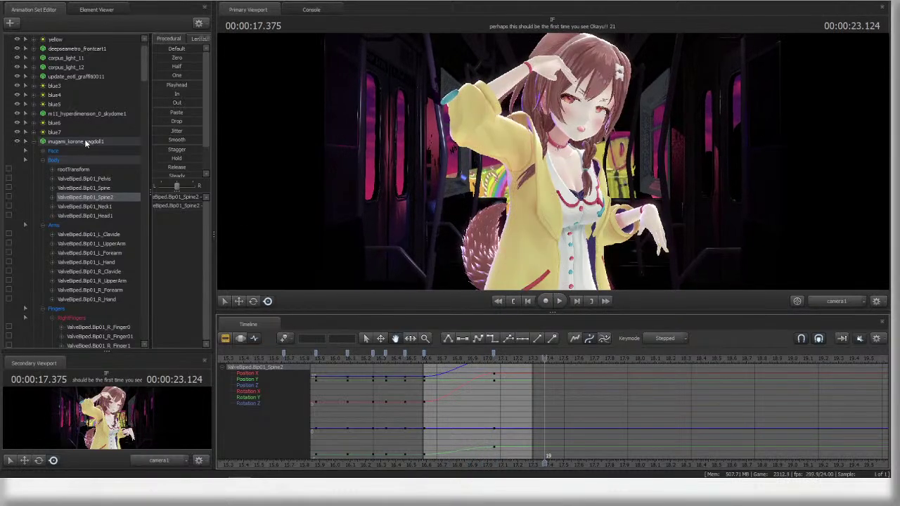
pyautogui.click(85, 142)
pyautogui.click(424, 354)
pyautogui.click(484, 363)
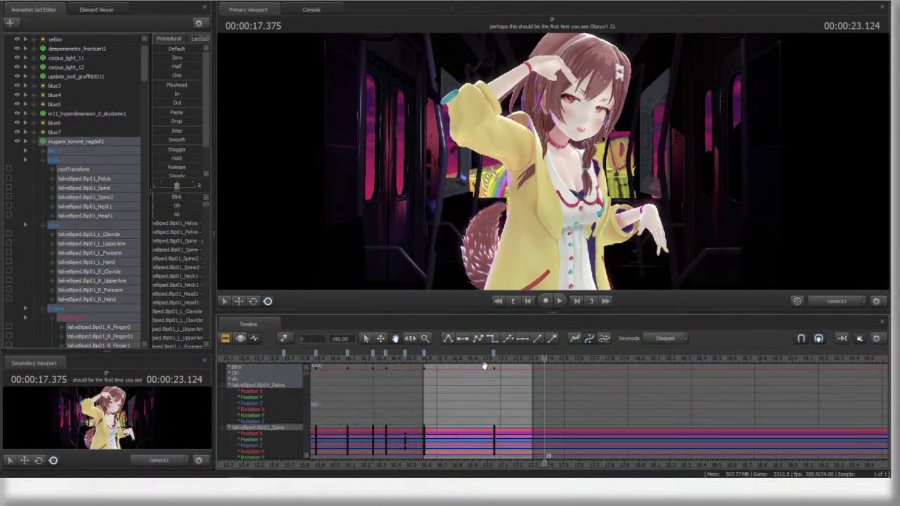
pyautogui.press('F2')
pyautogui.moveTo(544, 358)
pyautogui.mouseDown()
pyautogui.moveTo(592, 358)
pyautogui.moveTo(489, 358)
pyautogui.moveTo(527, 349)
pyautogui.moveTo(493, 357)
pyautogui.moveTo(503, 356)
pyautogui.mouseUp()
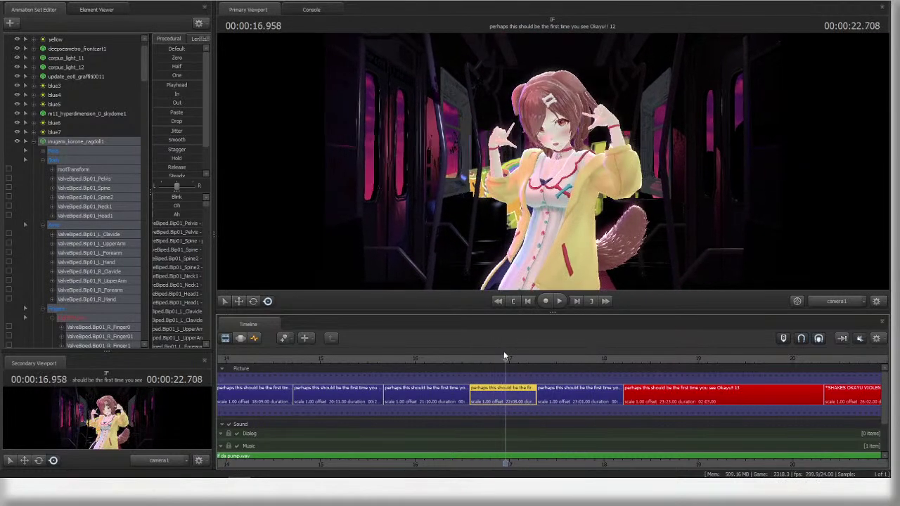
# - Rotate the left forearm and left hand at 16.583 s in the graph editor to extend the arm out to the side
pyautogui.click(254, 338)
pyautogui.click(625, 172)
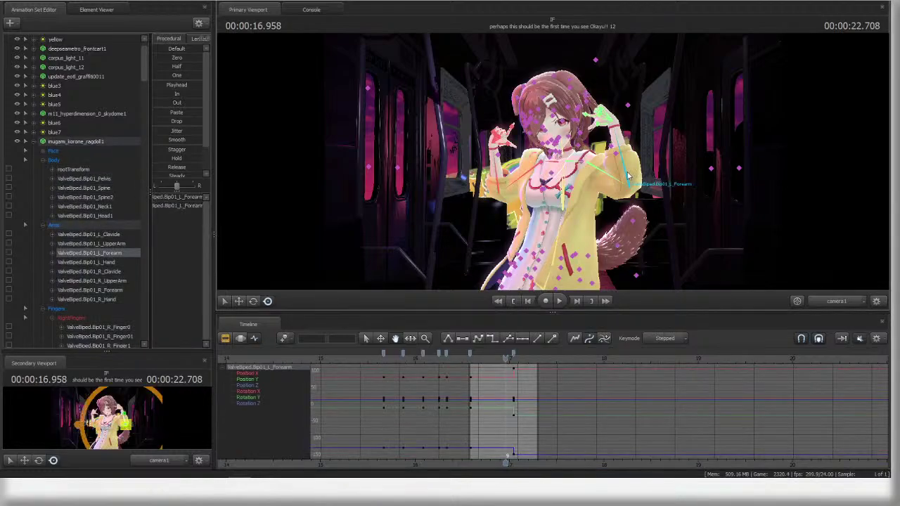
pyautogui.moveTo(478, 356); pyautogui.dragTo(470, 357)
pyautogui.press('r')
pyautogui.moveTo(629, 173); pyautogui.dragTo(603, 194)
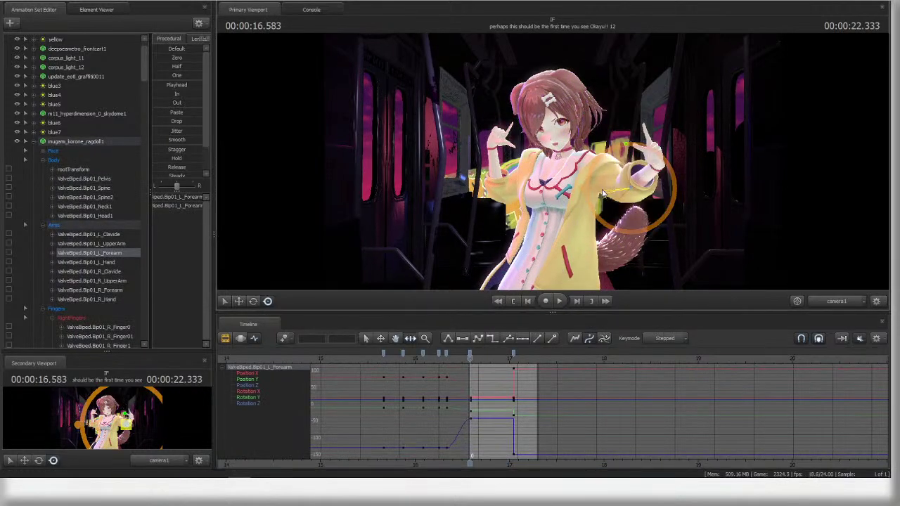
pyautogui.click(658, 184)
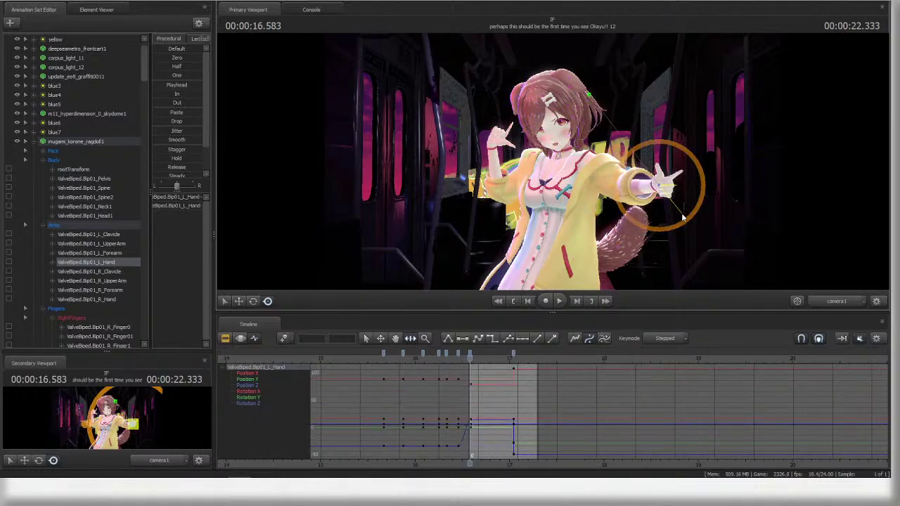
# - Rotate the left upper arm, forearm and hand at 16.583 s to reach the left arm forward towards the camera
pyautogui.click(610, 182)
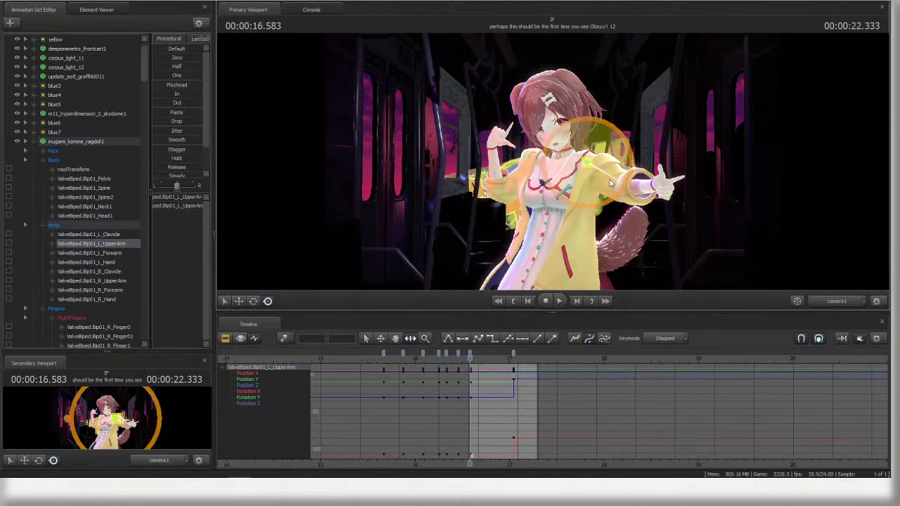
pyautogui.click(619, 190)
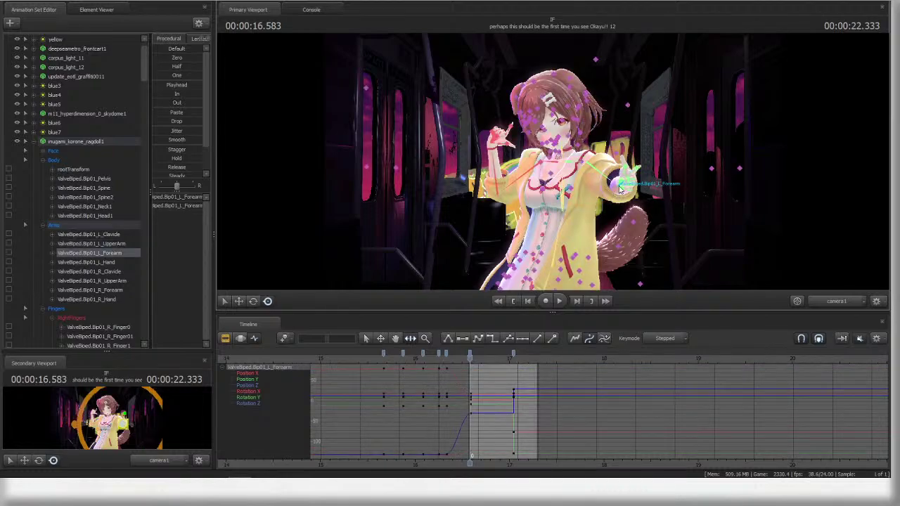
pyautogui.click(629, 186)
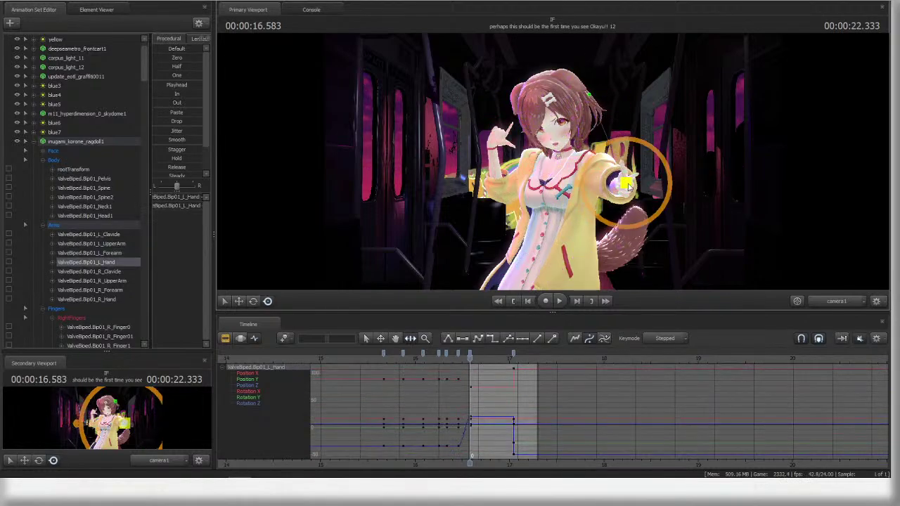
# - Rotate the right upper arm and right clavicle at 16.583 s to tuck the right arm in closer to the body and head
pyautogui.click(535, 171)
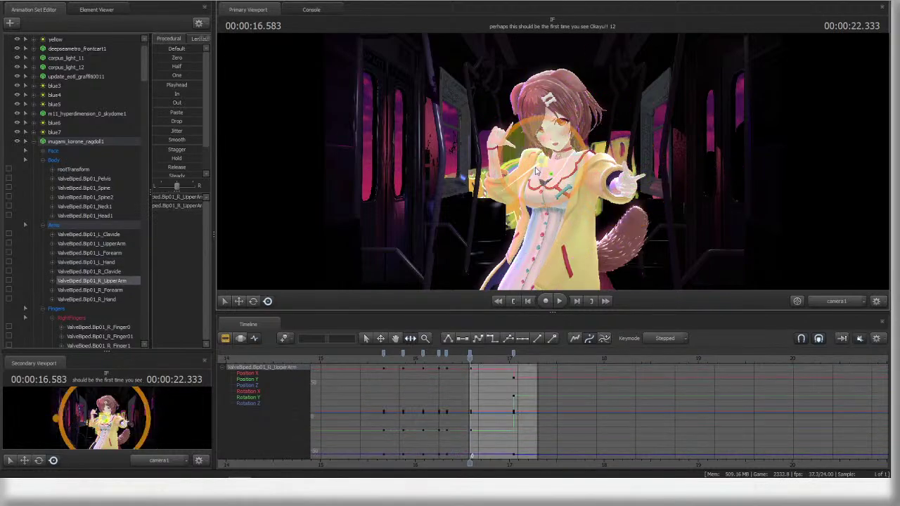
pyautogui.click(598, 163)
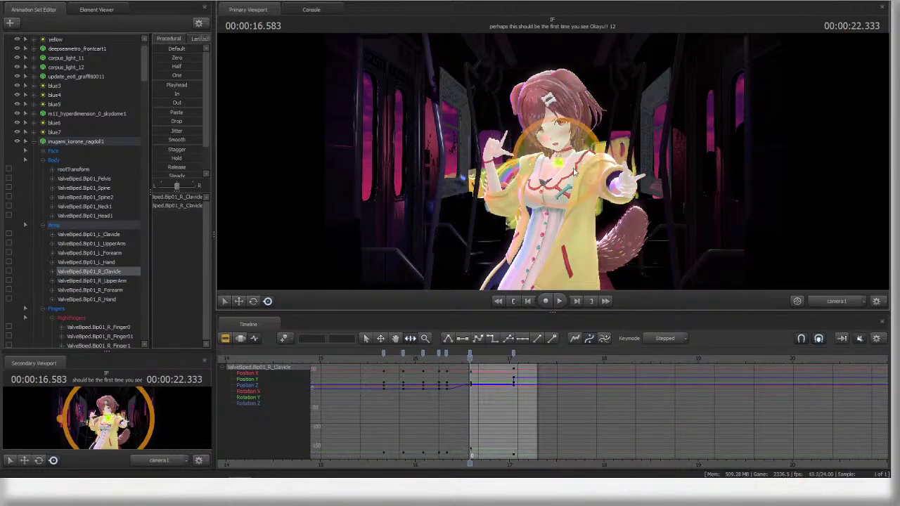
pyautogui.click(542, 186)
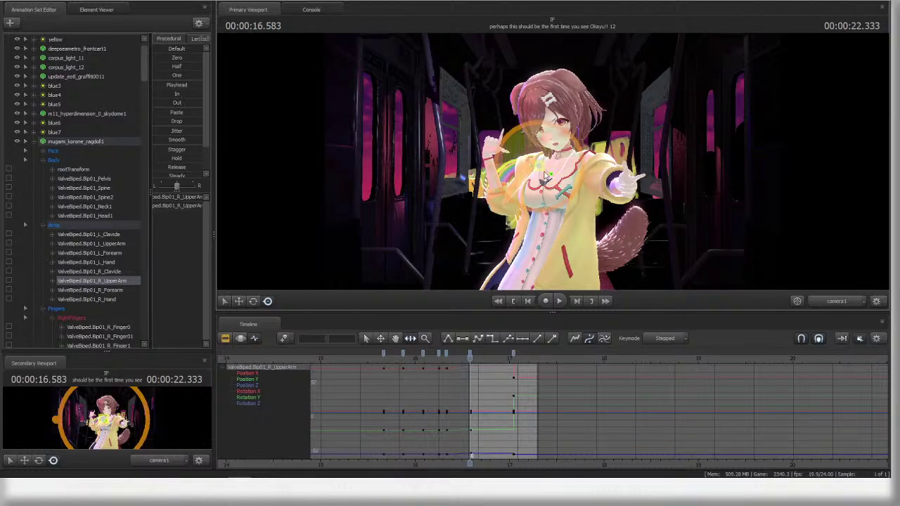
pyautogui.click(551, 177)
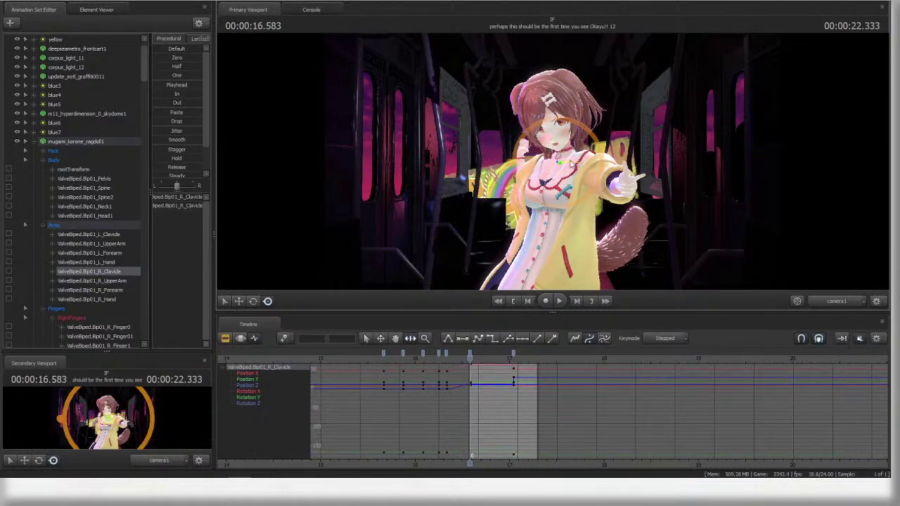
pyautogui.click(550, 182)
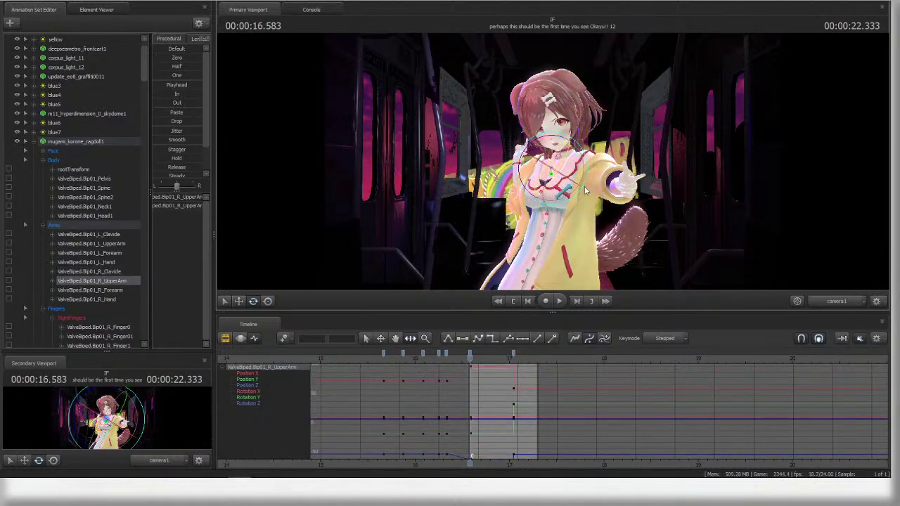
pyautogui.moveTo(559, 180); pyautogui.dragTo(589, 184)
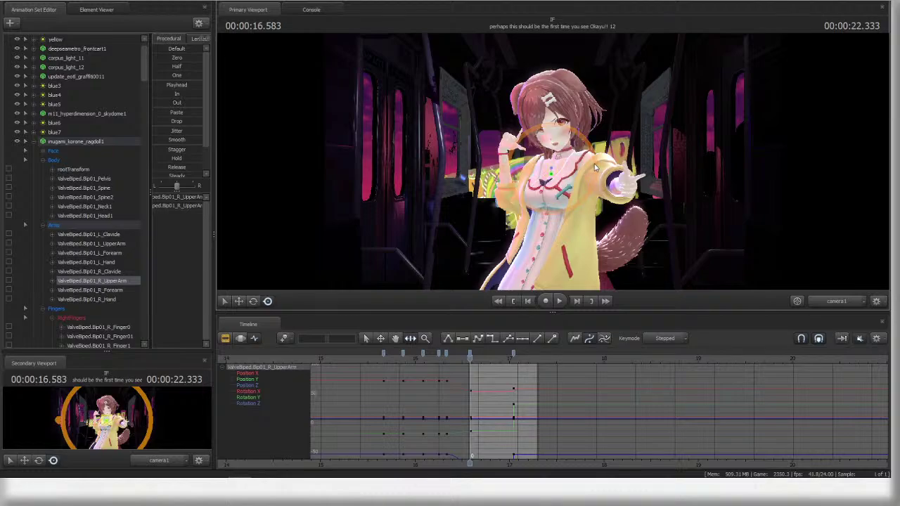
# - Rotate the right hand at 16.583 s towards the face and adjust its R_Finger0 and R_Finger01 bones
pyautogui.click(514, 143)
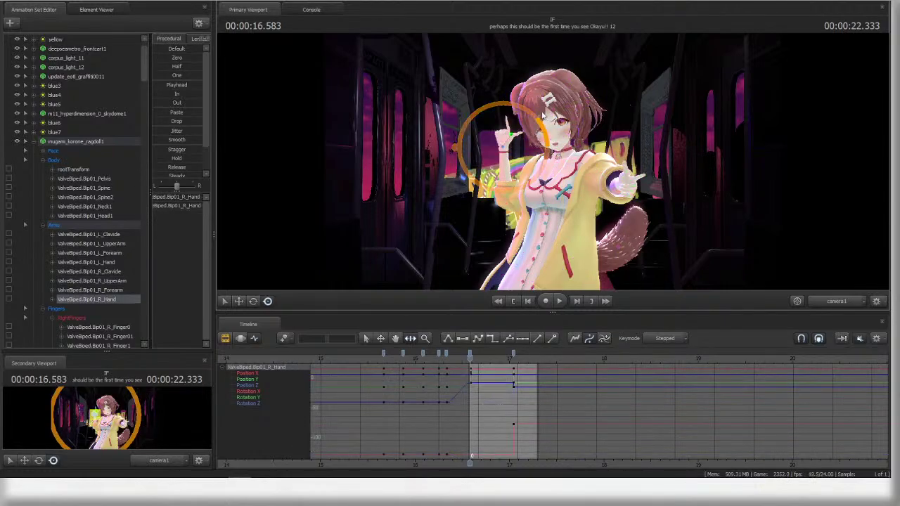
pyautogui.click(558, 158)
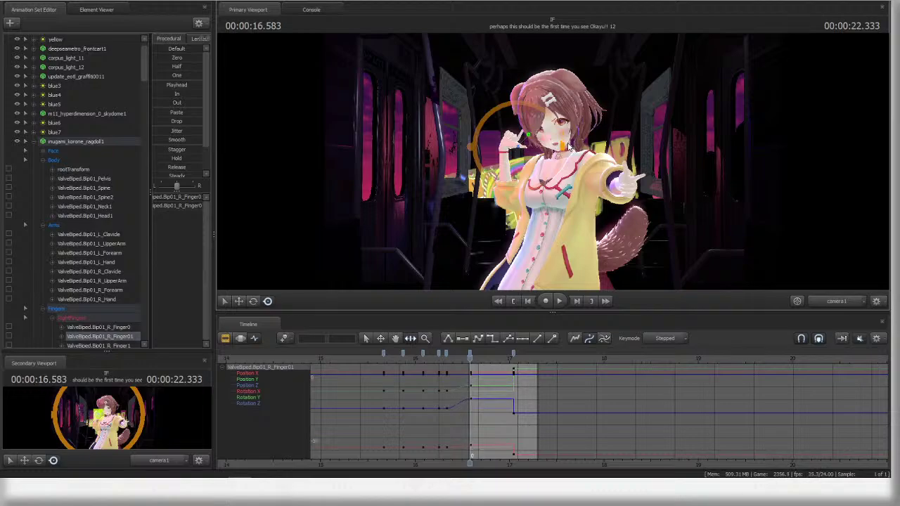
pyautogui.press('ctrl')
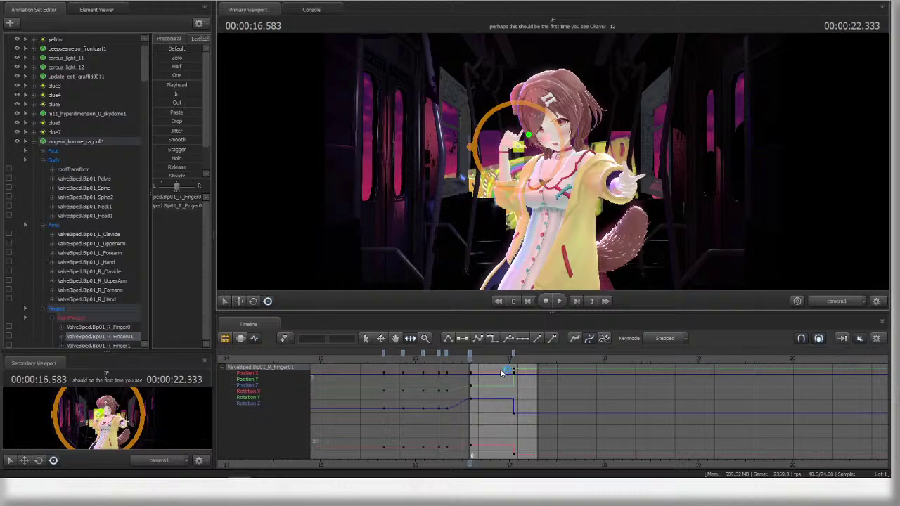
# - Refine the left upper arm and forearm at 16.583 s and curl the left hand's fingers, including L_Finger1 and L_Finger01
pyautogui.click(606, 162)
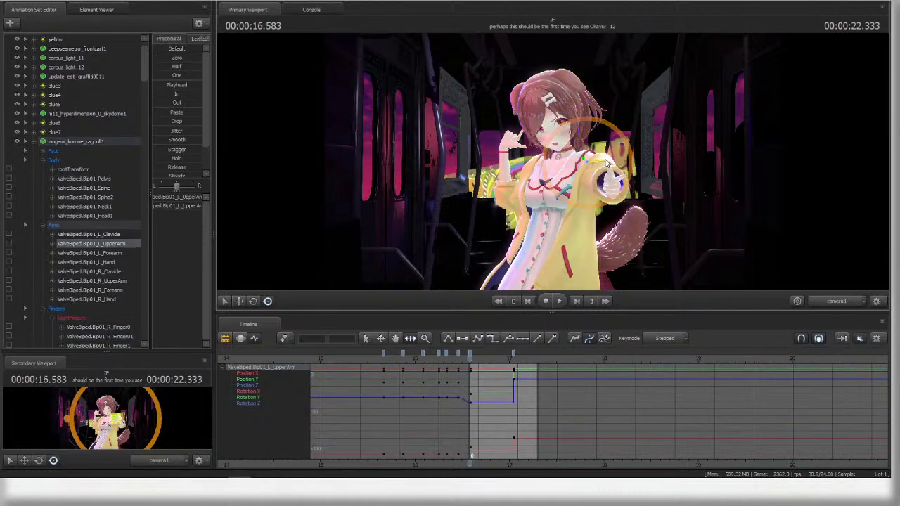
pyautogui.click(615, 199)
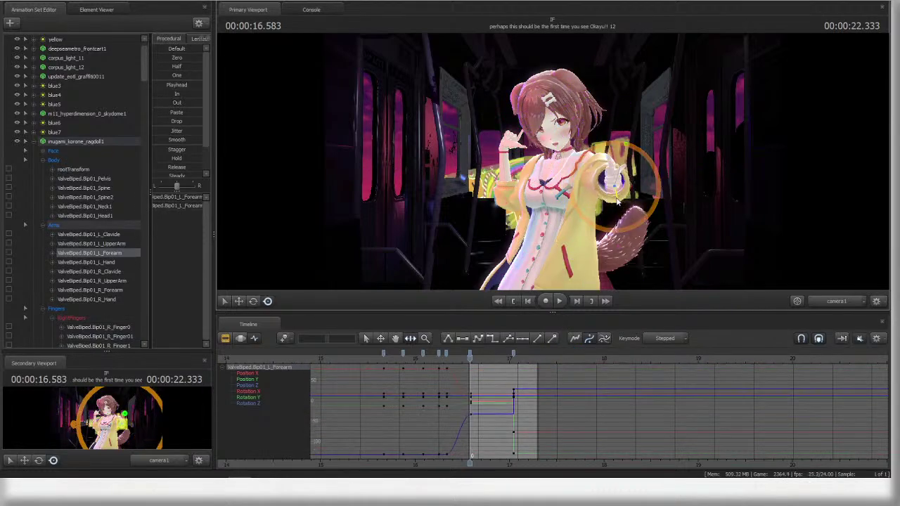
pyautogui.press('ctrl')
pyautogui.keyDown('ctrl'); pyautogui.click(618, 176); pyautogui.keyUp('ctrl')
pyautogui.moveTo(622, 178); pyautogui.dragTo(625, 180)
pyautogui.press('ctrl')
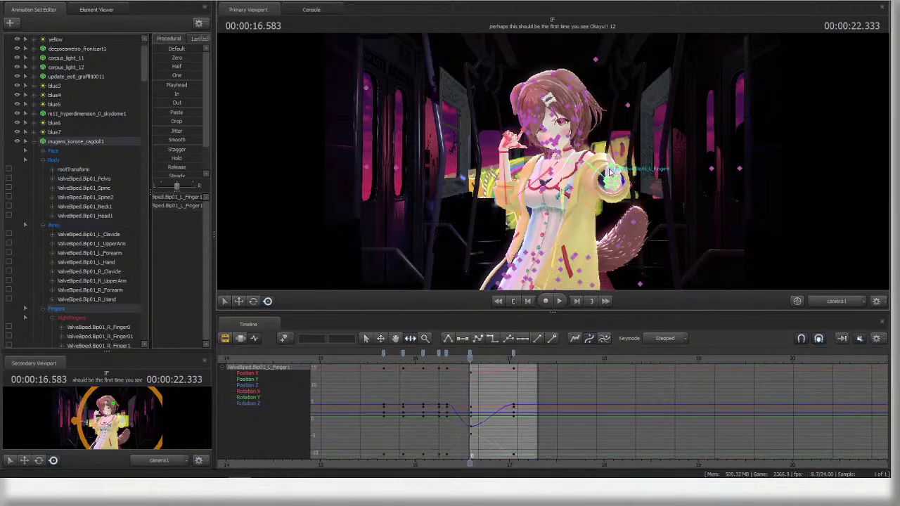
pyautogui.keyDown('ctrl'); pyautogui.click(610, 171); pyautogui.keyUp('ctrl')
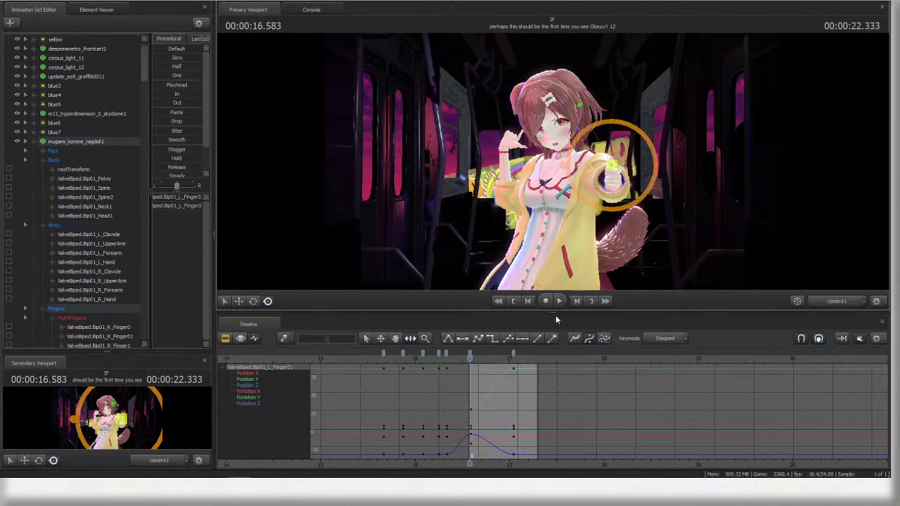
# - Play the shot between 16.583 and 17.291 s to check the change between the two poses
pyautogui.moveTo(474, 360); pyautogui.dragTo(521, 357)
pyautogui.press('space')
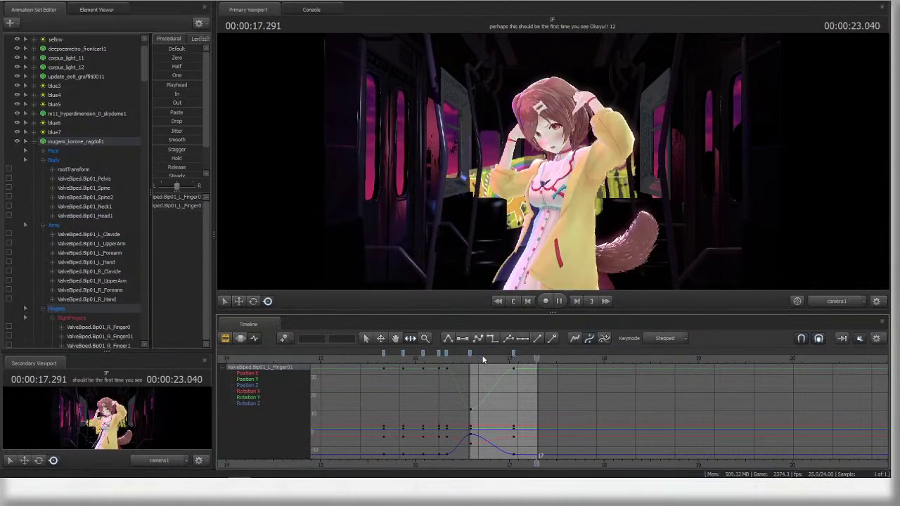
pyautogui.press('space')
pyautogui.press('space')
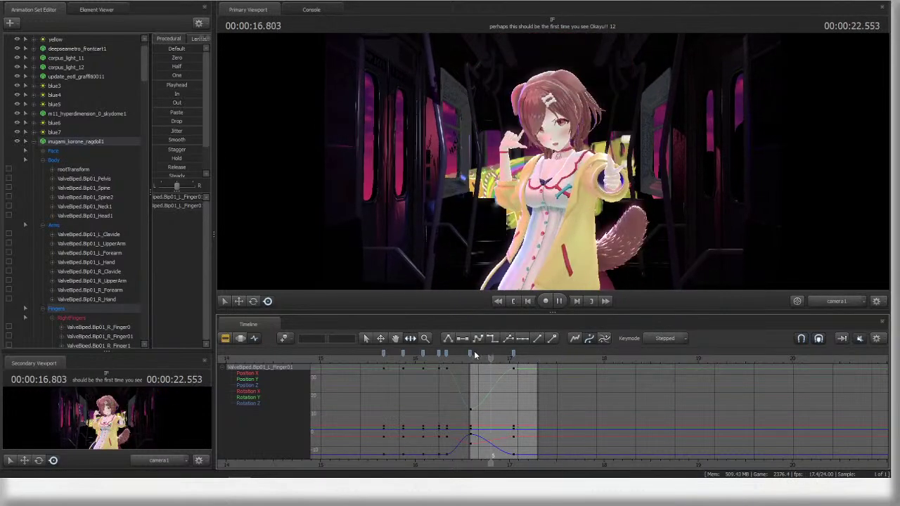
pyautogui.click(511, 353)
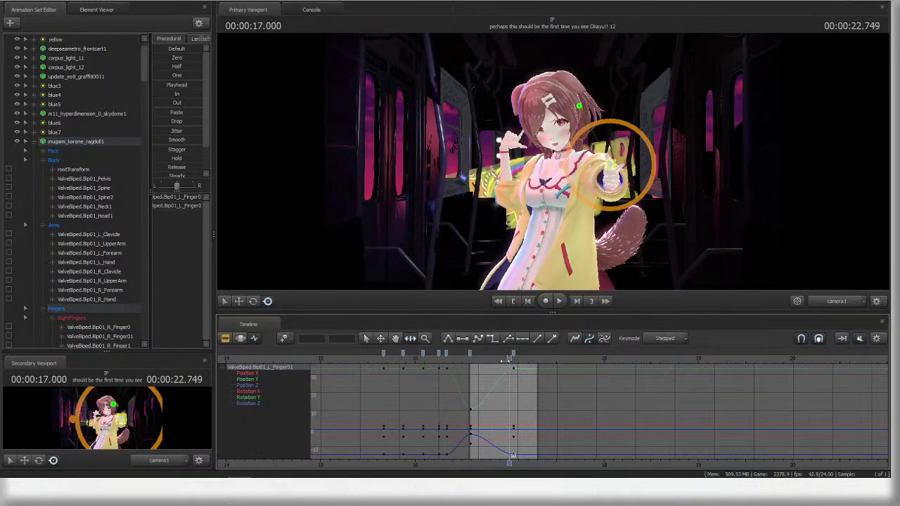
# - Rotate the Head1 bone at 17.041 s to turn and tilt the face towards the camera, and preview the result
pyautogui.moveTo(510, 358); pyautogui.dragTo(514, 358)
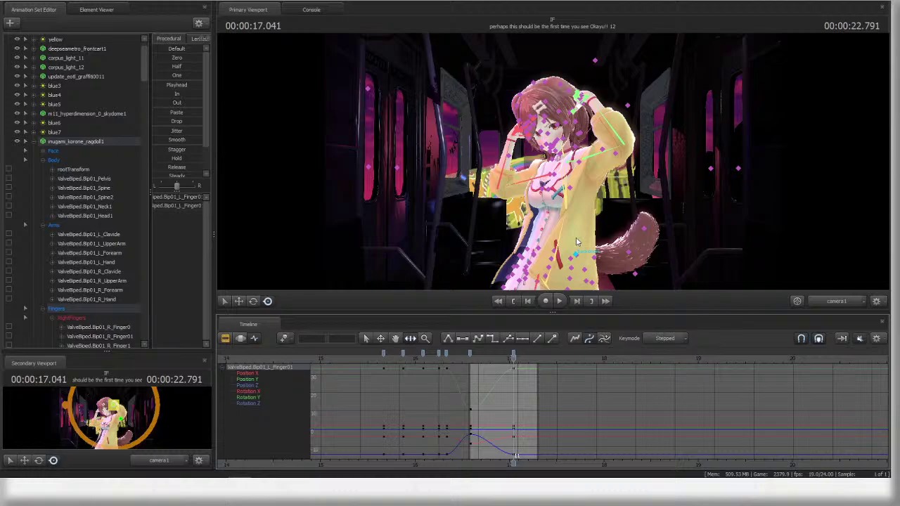
pyautogui.click(562, 156)
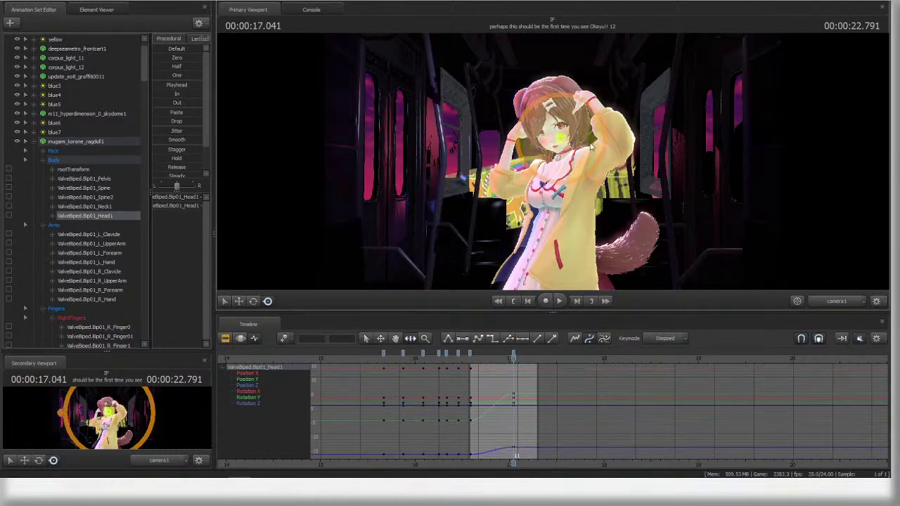
pyautogui.moveTo(599, 139)
pyautogui.mouseDown()
pyautogui.moveTo(601, 119)
pyautogui.moveTo(604, 144)
pyautogui.mouseUp()
pyautogui.press('space')
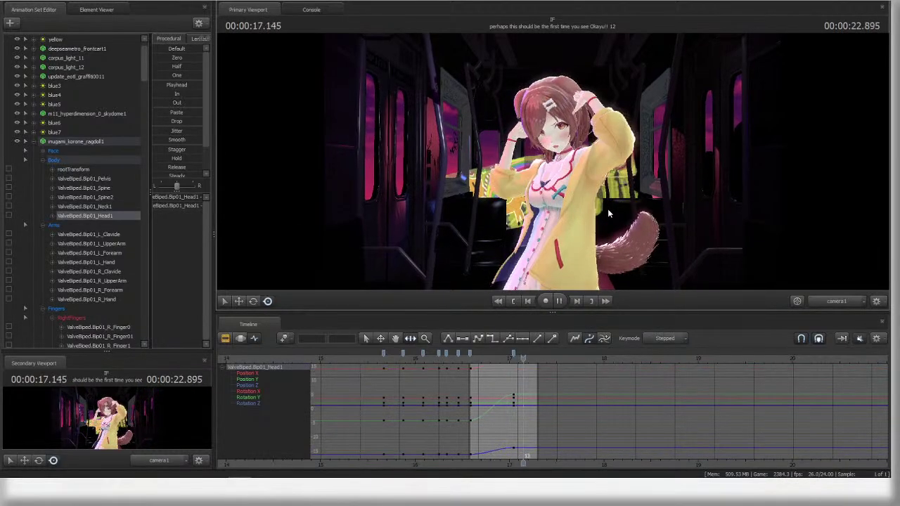
# - Select the whole inugami_korone_ragdoll1 and work on its keyframes at 16.583 and 17.041 s
pyautogui.click(67, 142)
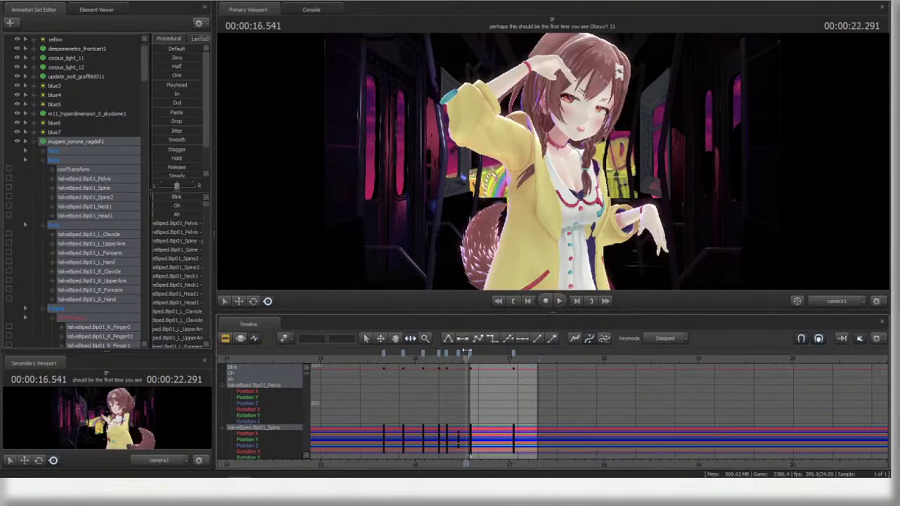
pyautogui.moveTo(466, 352); pyautogui.dragTo(498, 349)
pyautogui.click(515, 354)
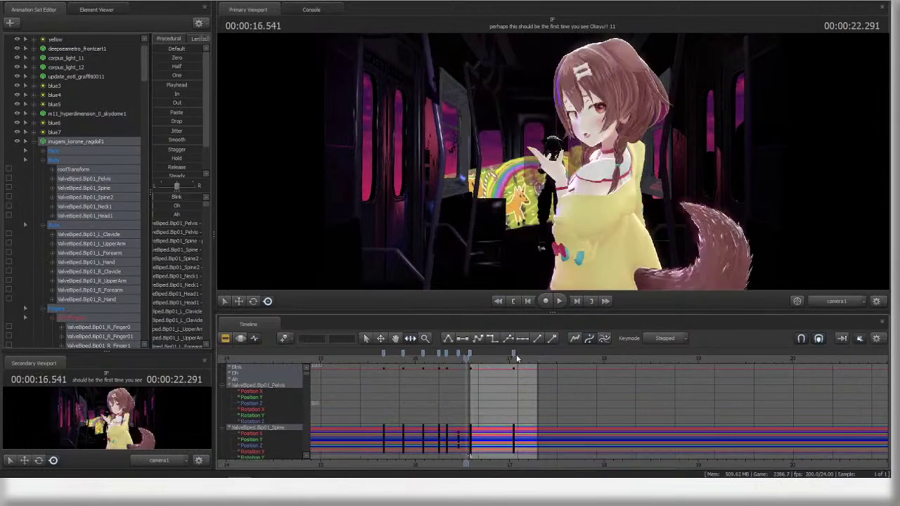
pyautogui.click(469, 352)
# - Return to the clip editor, unmute the sound and play the sequence from about 11.5 to 24.6 s
pyautogui.press('F2')
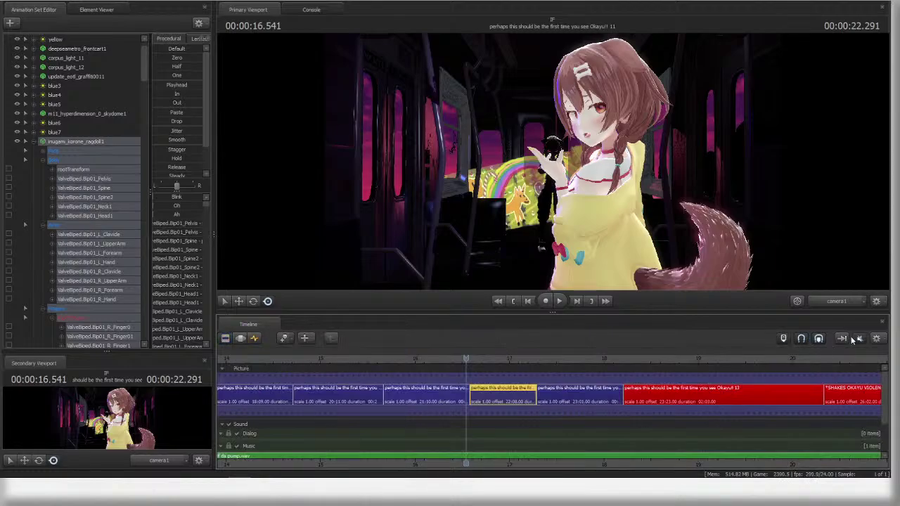
pyautogui.click(859, 340)
pyautogui.scroll(-6, 609, 382)
pyautogui.click(326, 359)
pyautogui.press('space')
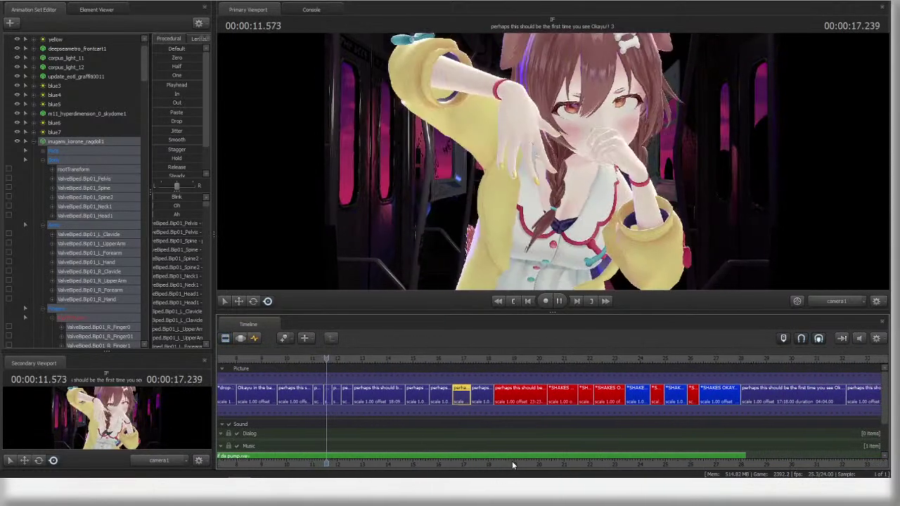
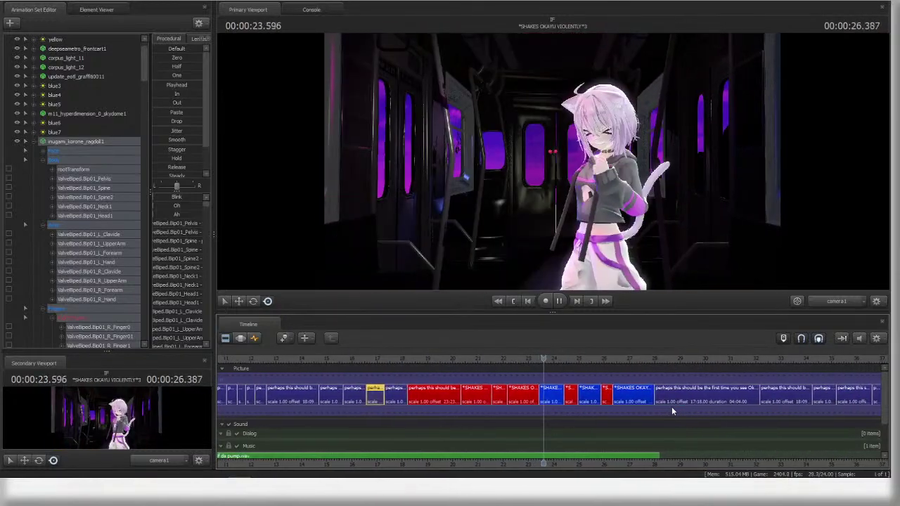
pyautogui.press('space')
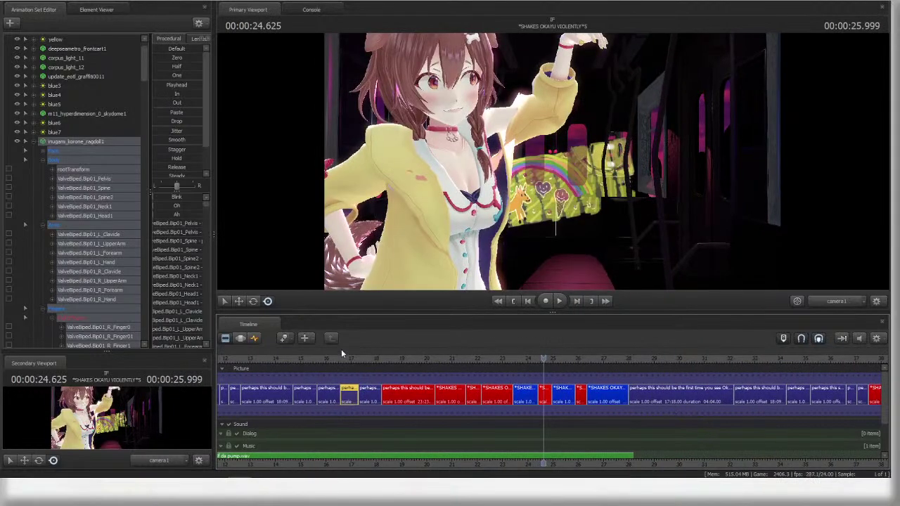
# - Replay the sequence from about 15.6 to 18 s to review the newly posed shot 12
pyautogui.click(316, 357)
pyautogui.press('space')
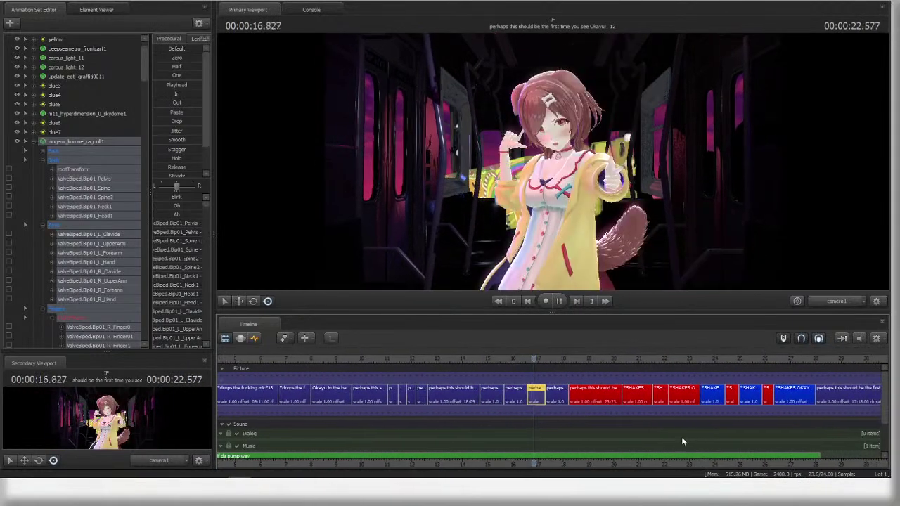
pyautogui.press('space')
# - Select the shot 13 clip and play it repeatedly from around its start to examine its current animation
pyautogui.scroll(3, 608, 414)
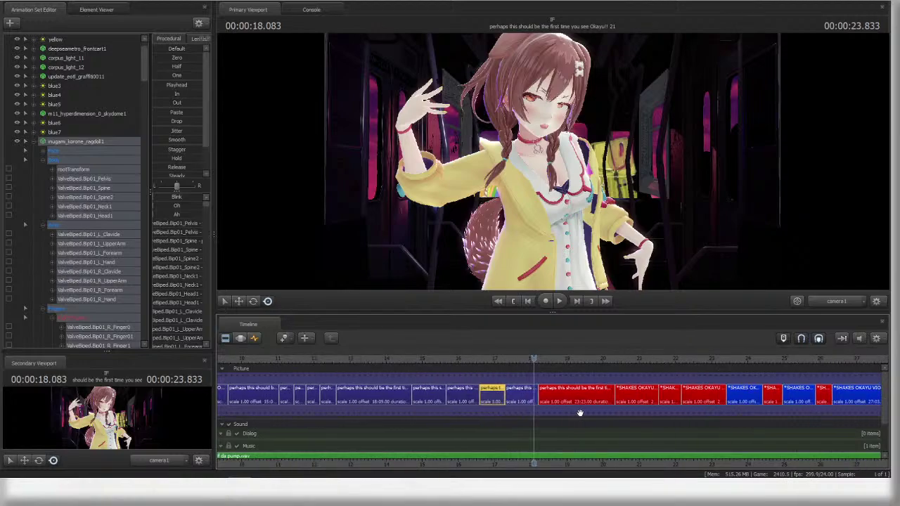
pyautogui.press('space')
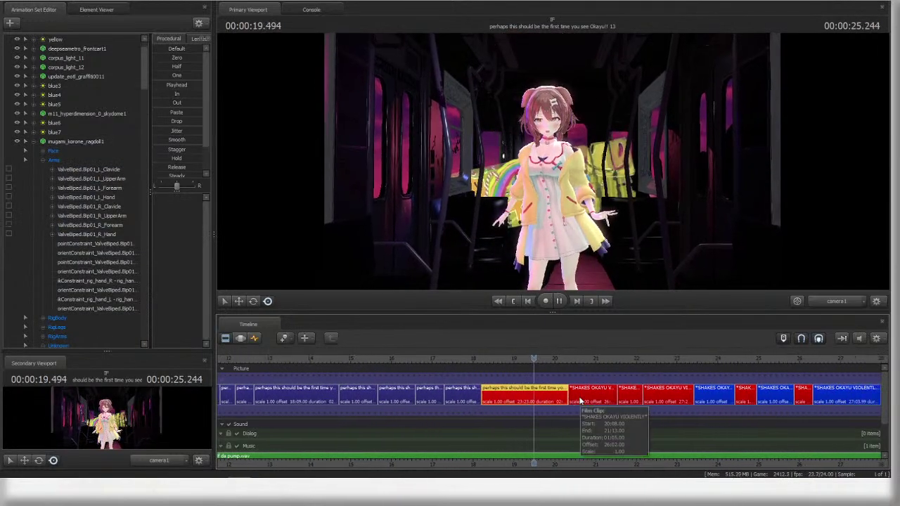
pyautogui.press('space')
pyautogui.click(463, 359)
pyautogui.press('space')
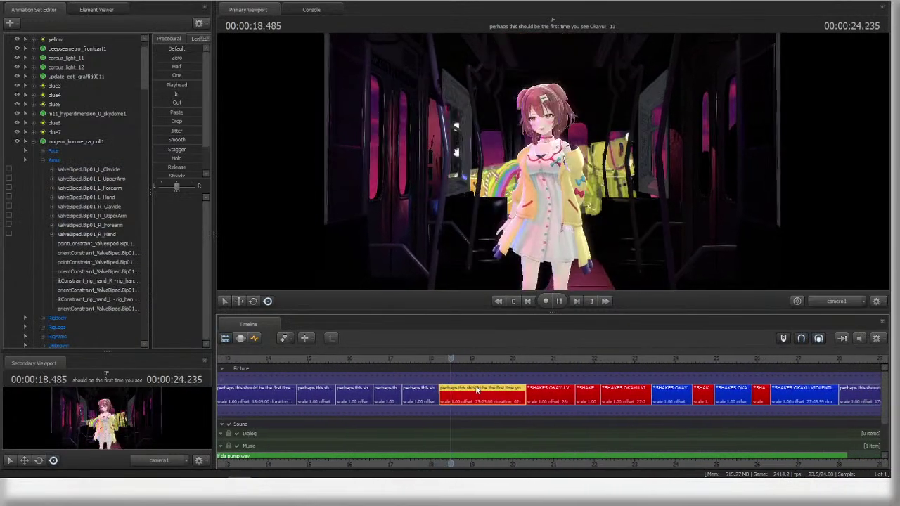
# - Replay shot 13 several times from about 18.5 s to study the character's motion within it
pyautogui.press('space')
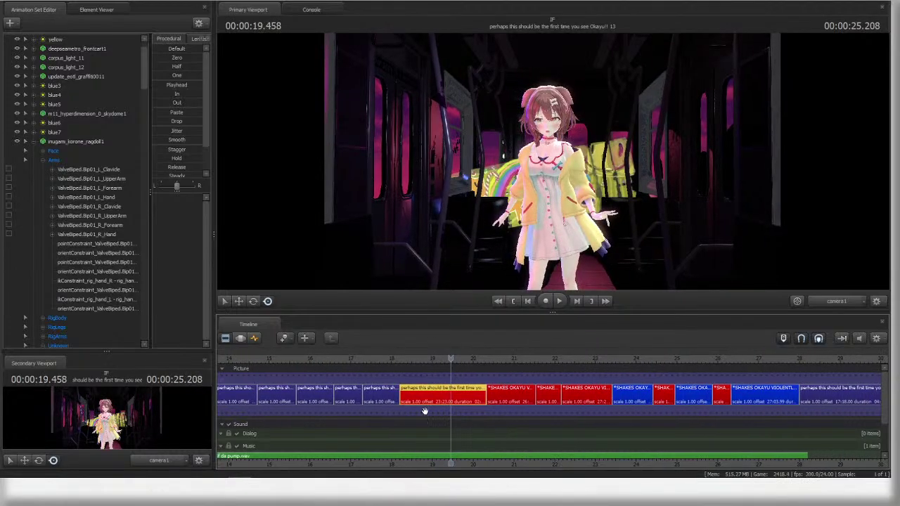
pyautogui.click(381, 360)
pyautogui.press('space')
pyautogui.press('space')
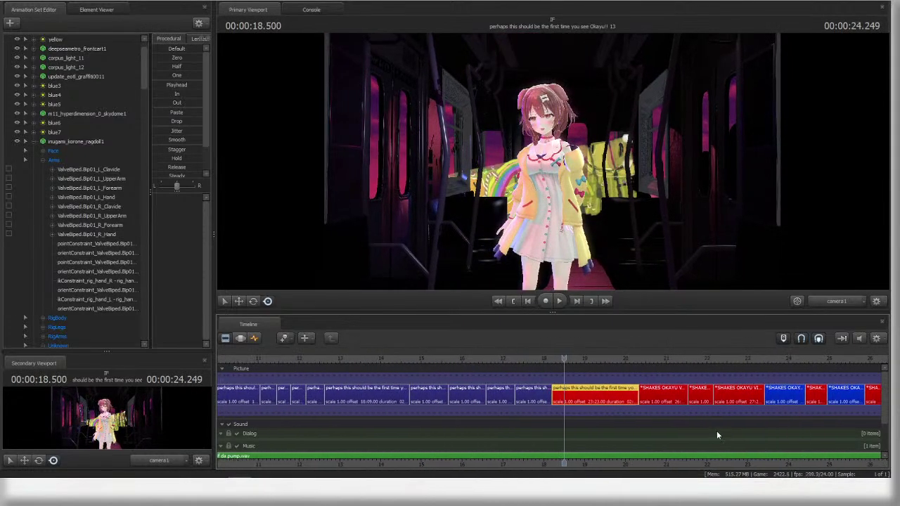
pyautogui.press('space')
pyautogui.press('space')
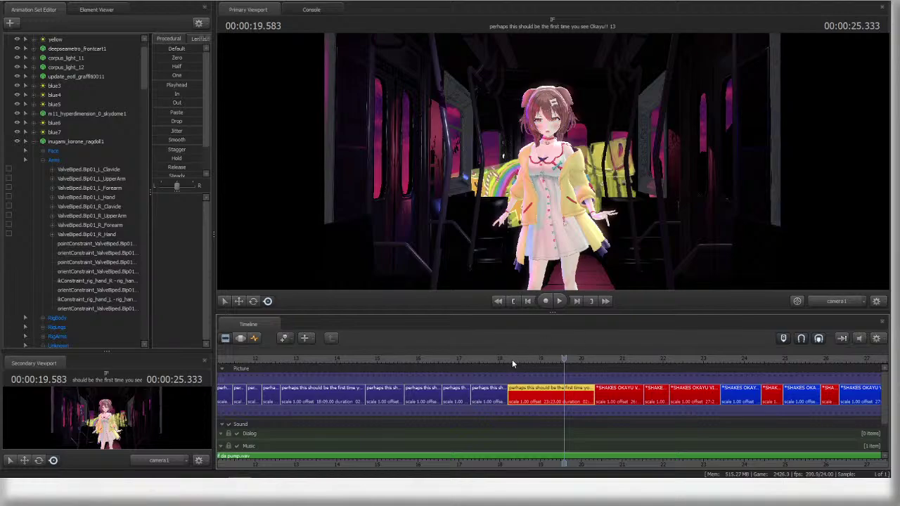
pyautogui.click(511, 359)
pyautogui.press('space')
pyautogui.press('space')
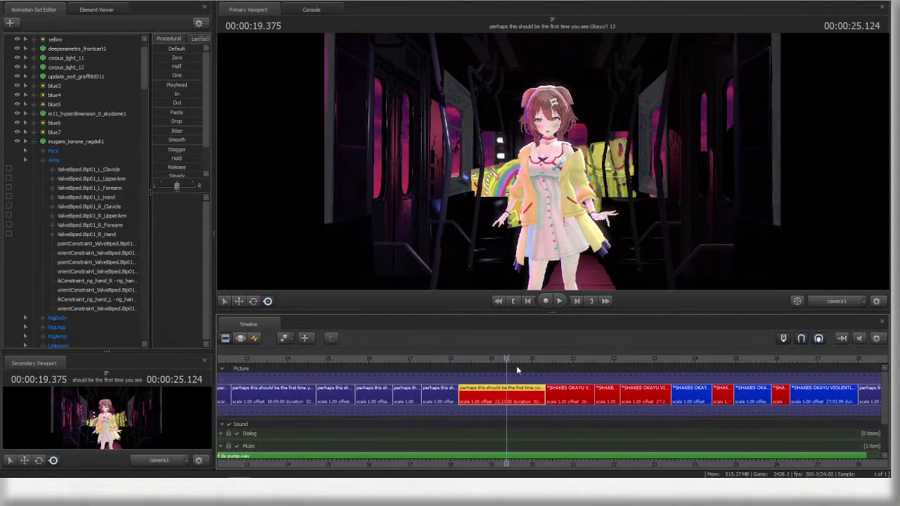
# - Select the whole inugami_korone_ragdoll1 and play from about 18.1 s through shot 13 into the *SHAKES OKAYU VIOLENTLY* shot
pyautogui.press('F4')
pyautogui.keyDown('ctrl'); pyautogui.click(549, 202); pyautogui.keyUp('ctrl')
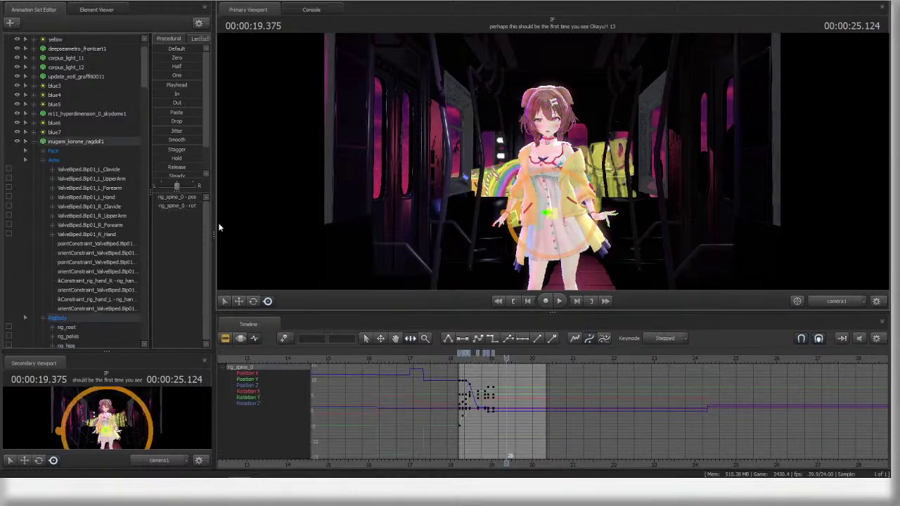
pyautogui.click(94, 141)
pyautogui.press('F2')
pyautogui.click(389, 358)
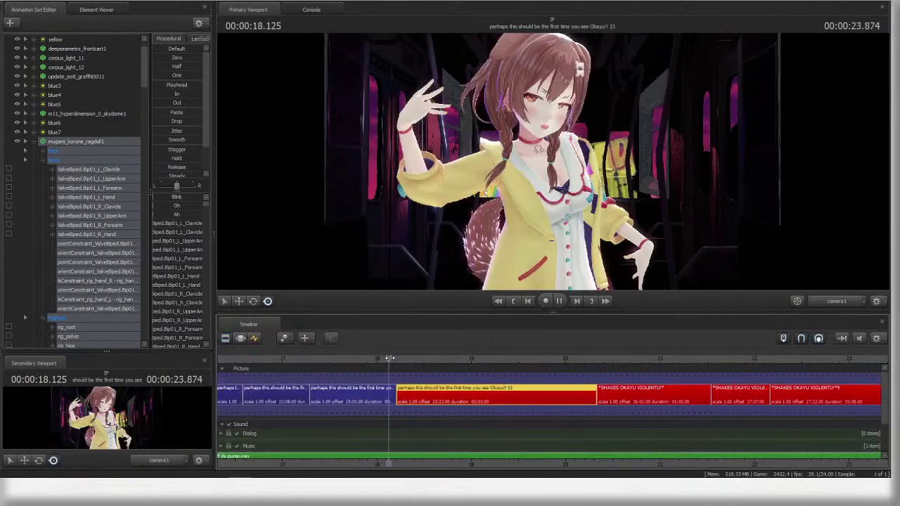
pyautogui.press('space')
pyautogui.press('space')
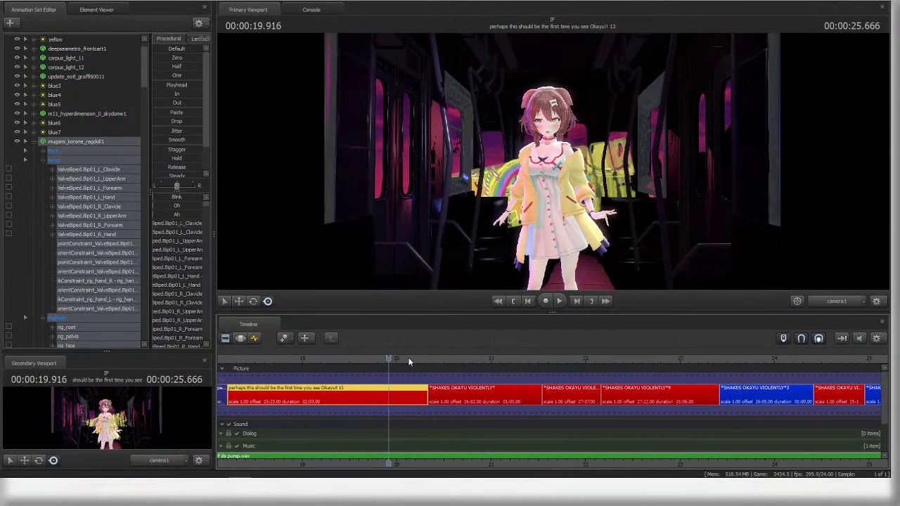
pyautogui.scroll(-5, 541, 397)
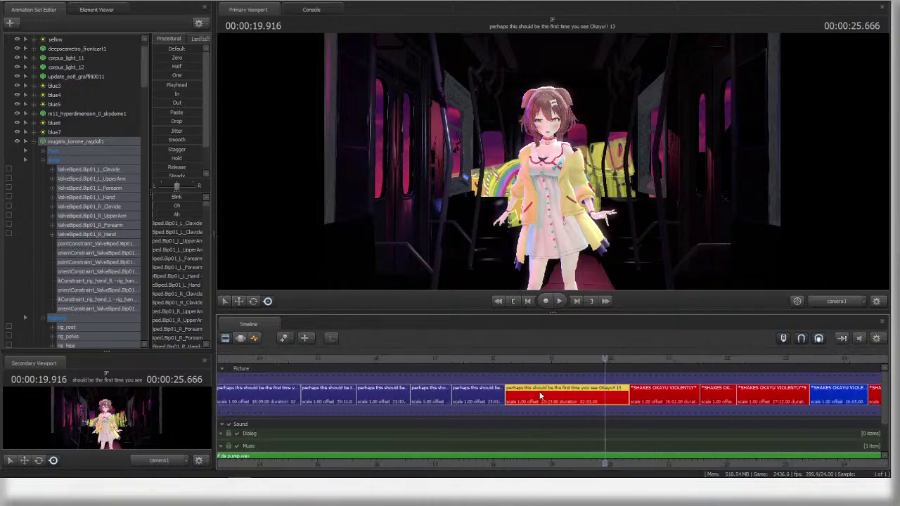
pyautogui.press('space')
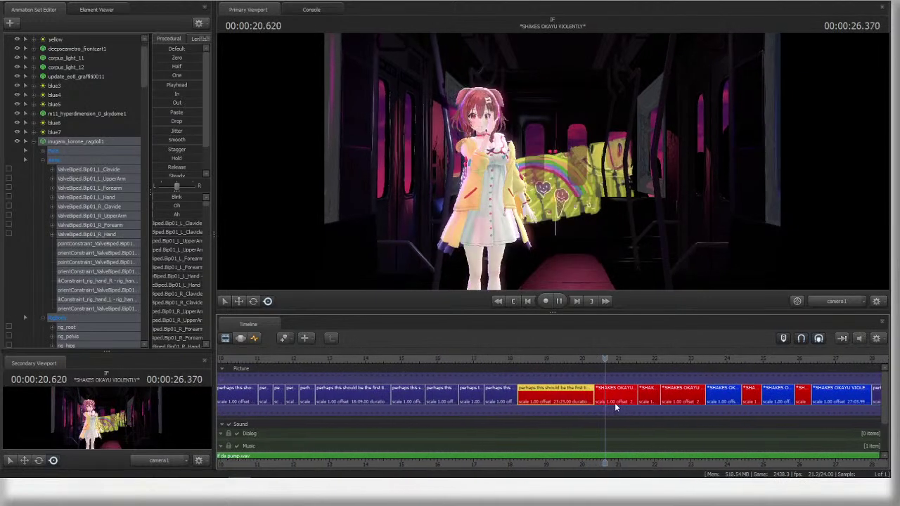
pyautogui.press('space')
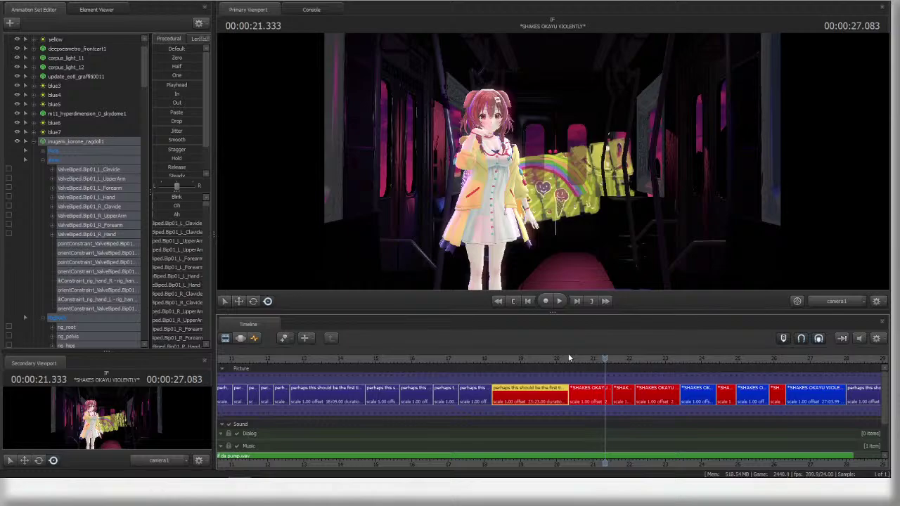
# - Select the first *SHAKES OKAYU VIOLENTLY* clip and replay it around 20.958 s
pyautogui.click(567, 356)
pyautogui.press('space')
pyautogui.click(588, 400)
pyautogui.press('space')
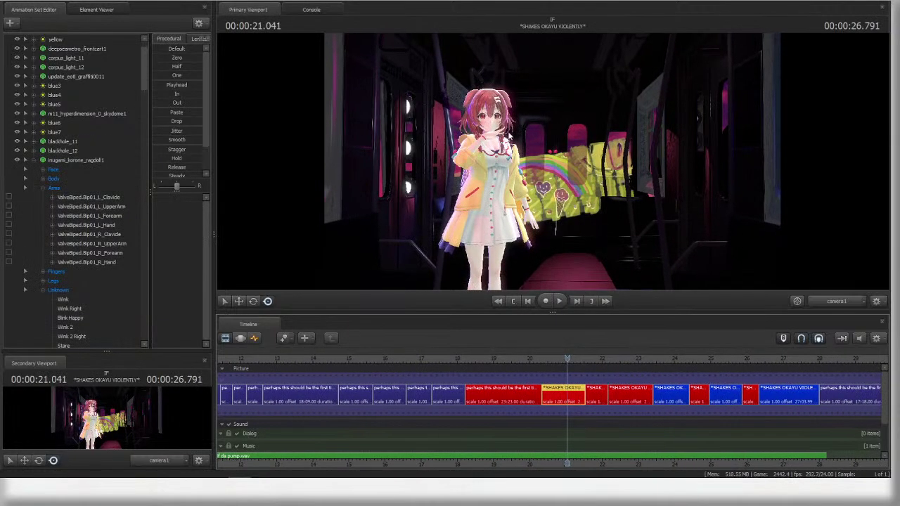
pyautogui.click(548, 359)
pyautogui.press('space')
pyautogui.press('space')
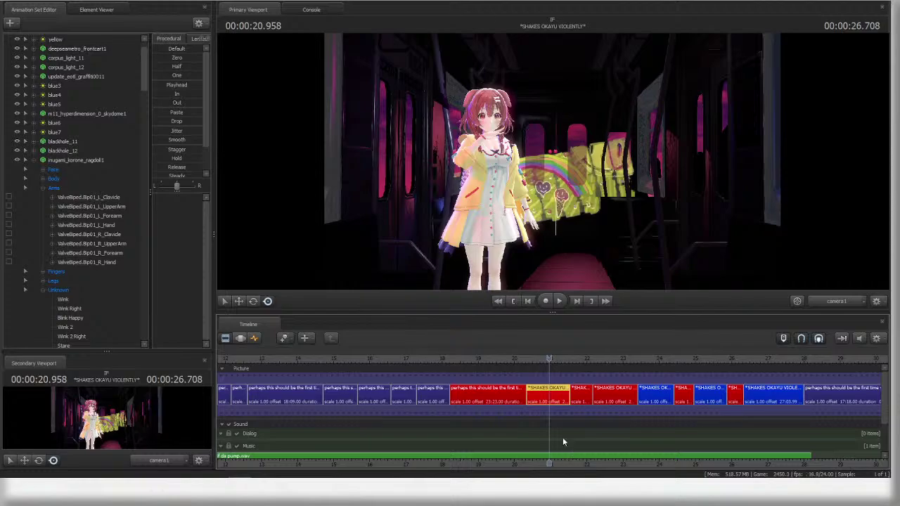
# - Select the character's ValveBiped.Bip01_Pelvis at 20.958 s, viewed through the work camera, and switch to the motion editor
pyautogui.scroll(3, 563, 437)
pyautogui.click(254, 338)
pyautogui.keyDown('ctrl'); pyautogui.click(483, 161); pyautogui.keyUp('ctrl')
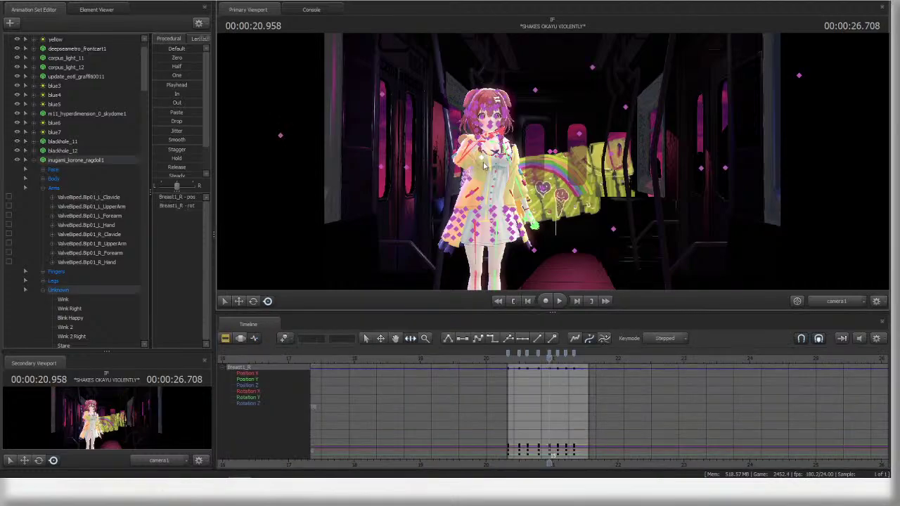
pyautogui.keyDown('ctrl'); pyautogui.click(484, 167); pyautogui.keyUp('ctrl')
pyautogui.keyDown('ctrl'); pyautogui.click(488, 169); pyautogui.keyUp('ctrl')
pyautogui.click(839, 302)
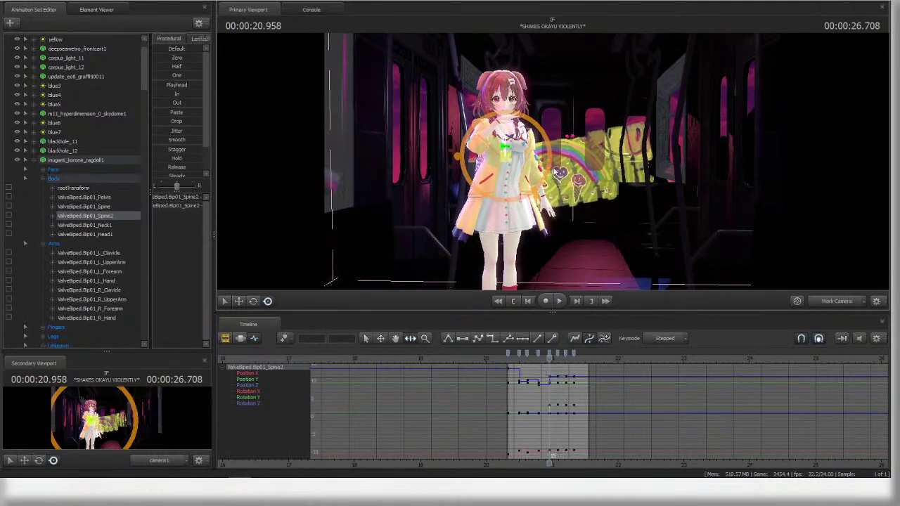
pyautogui.moveTo(555, 170); pyautogui.dragTo(551, 179)
pyautogui.keyDown('ctrl'); pyautogui.click(508, 201); pyautogui.keyUp('ctrl')
pyautogui.click(240, 340)
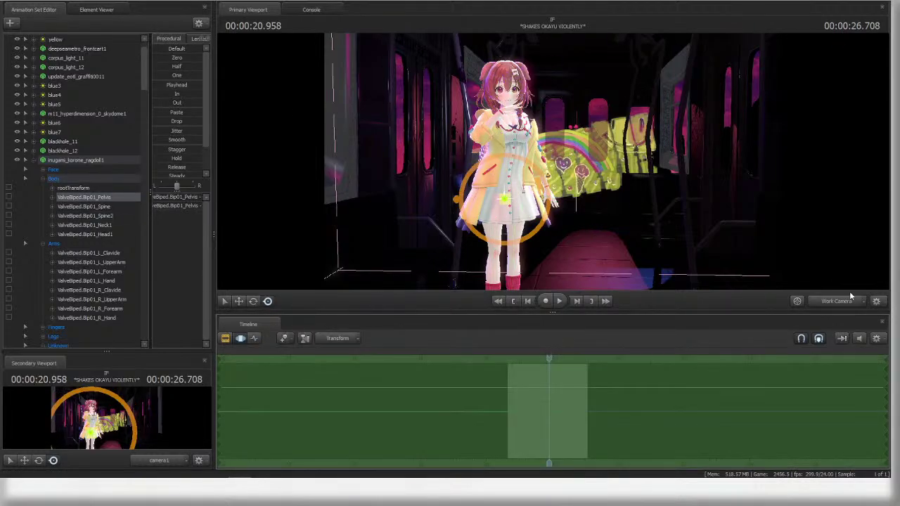
# - Play the *SHAKES OKAYU VIOLENTLY* shot through camera1 from 20.958 s to check the pose
pyautogui.click(850, 296)
pyautogui.press('space')
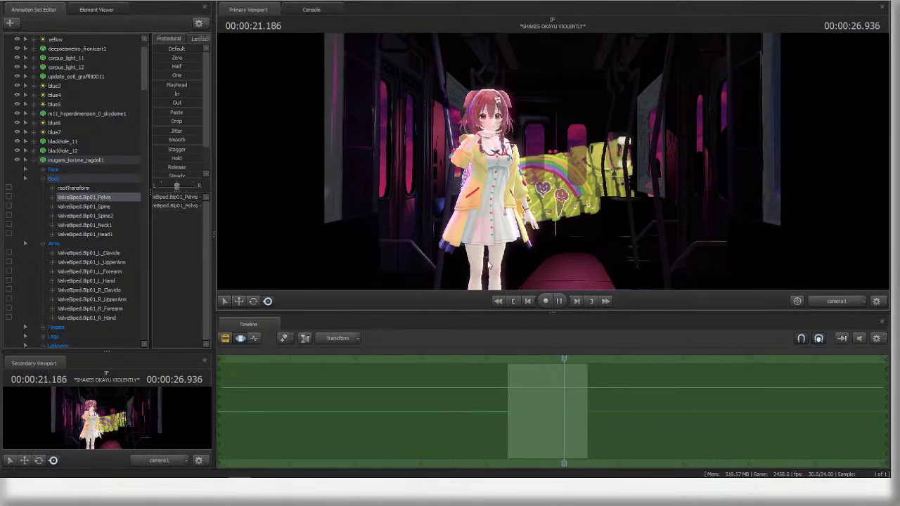
pyautogui.press('space')
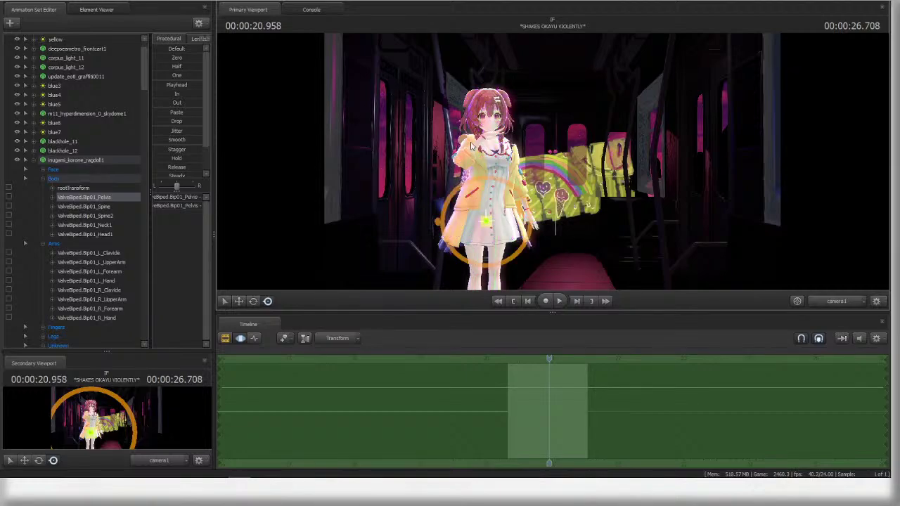
# - Frame the face in the work camera, collapse the character's control groups and select the Unknown group of facial controls
pyautogui.click(848, 302)
pyautogui.press('w')
pyautogui.moveTo(554, 166); pyautogui.dragTo(555, 167)
pyautogui.click(43, 179)
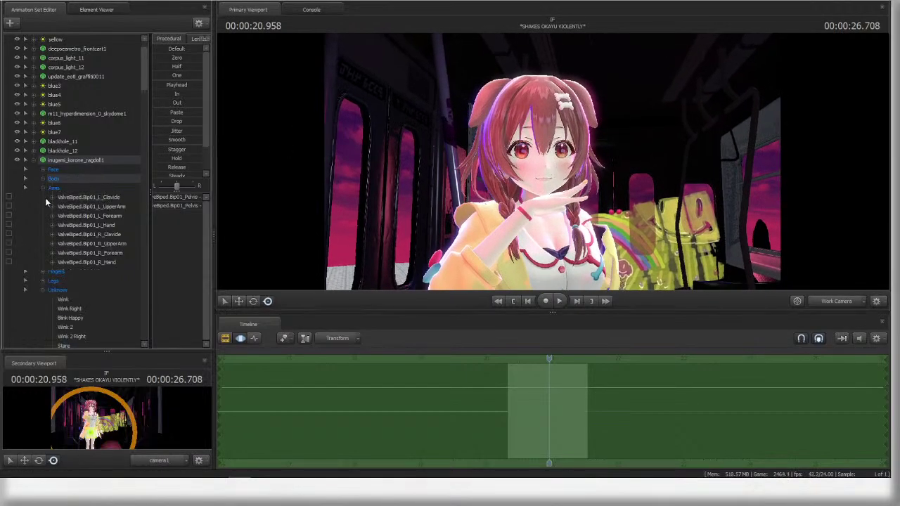
pyautogui.click(43, 188)
pyautogui.click(55, 216)
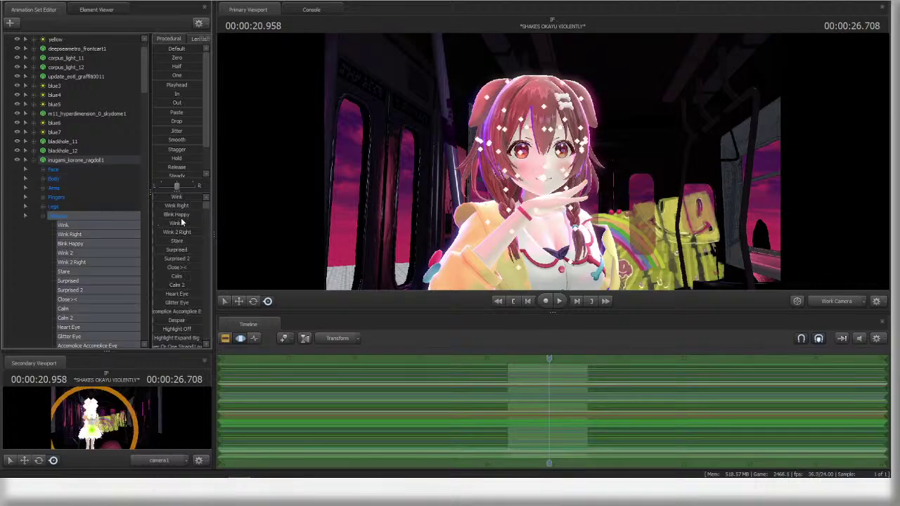
# - Try out the Wink 2 facial slider at 20.958 s and undo the change
pyautogui.moveTo(160, 224); pyautogui.dragTo(172, 223)
pyautogui.hotkey('ctrl', 'z')
pyautogui.moveTo(666, 202); pyautogui.dragTo(673, 206)
pyautogui.click(834, 302)
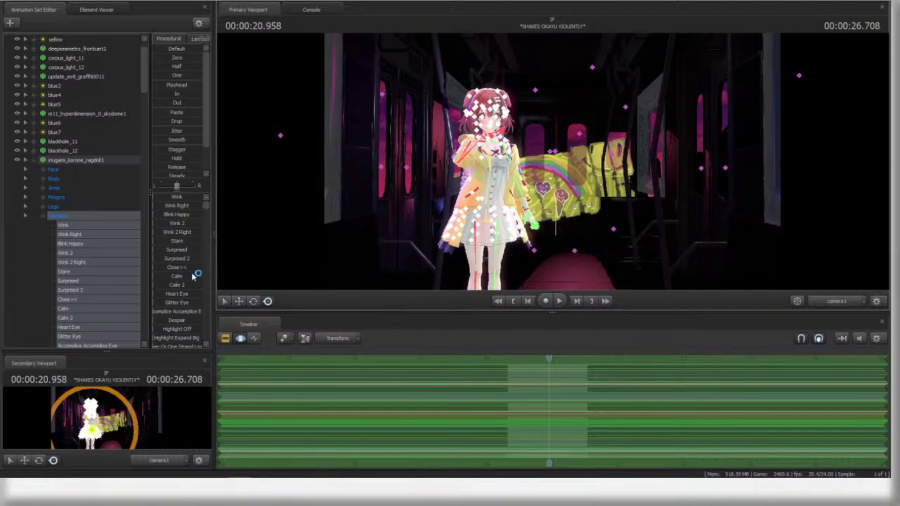
# - Raise the Stare facial slider at 20.958 s and check the face up close in the work camera
pyautogui.click(177, 240)
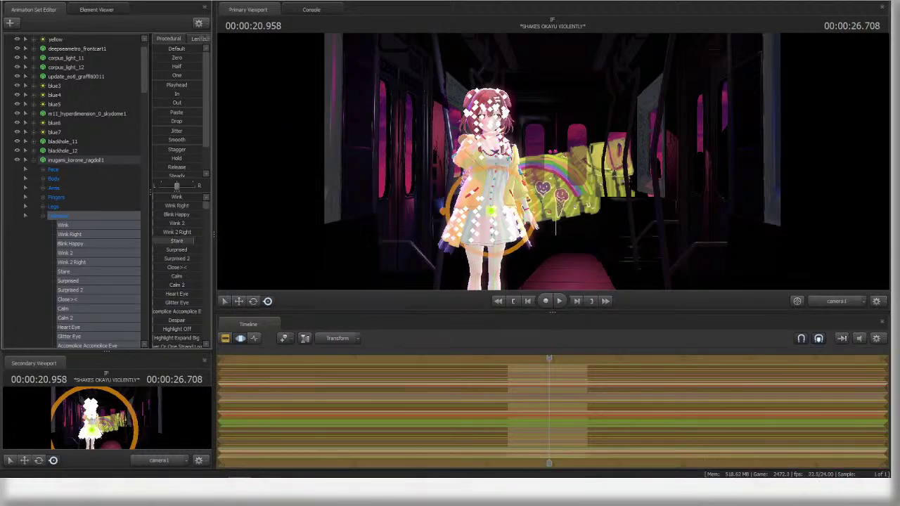
pyautogui.click(836, 301)
pyautogui.press('w')
pyautogui.moveTo(277, 236); pyautogui.dragTo(277, 236)
pyautogui.press('ctrl')
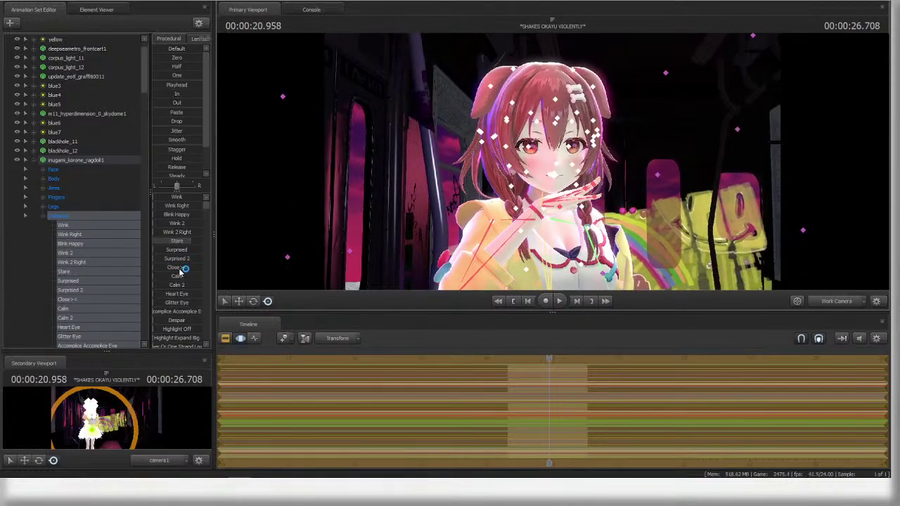
# - Adjust the Lower facial slider, commit the change and reselect the Unknown control group
pyautogui.scroll(-5, 180, 272)
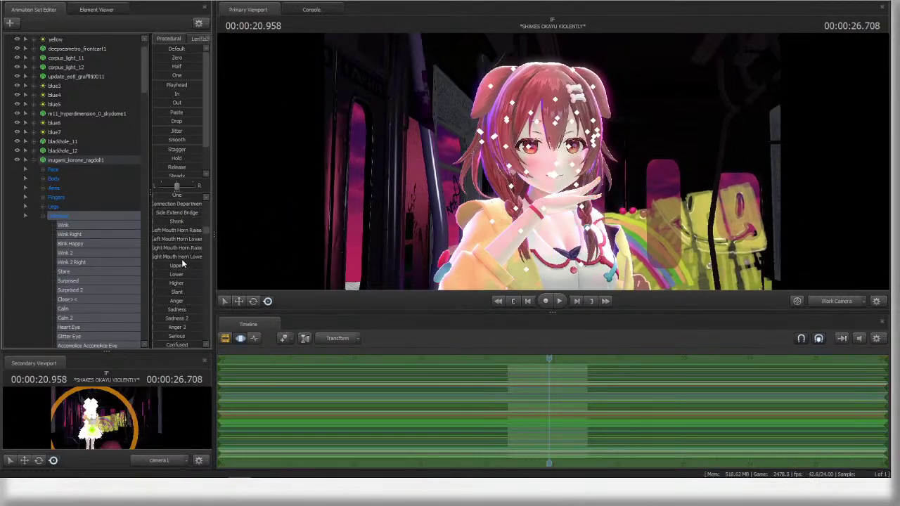
pyautogui.scroll(-1, 182, 264)
pyautogui.click(176, 246)
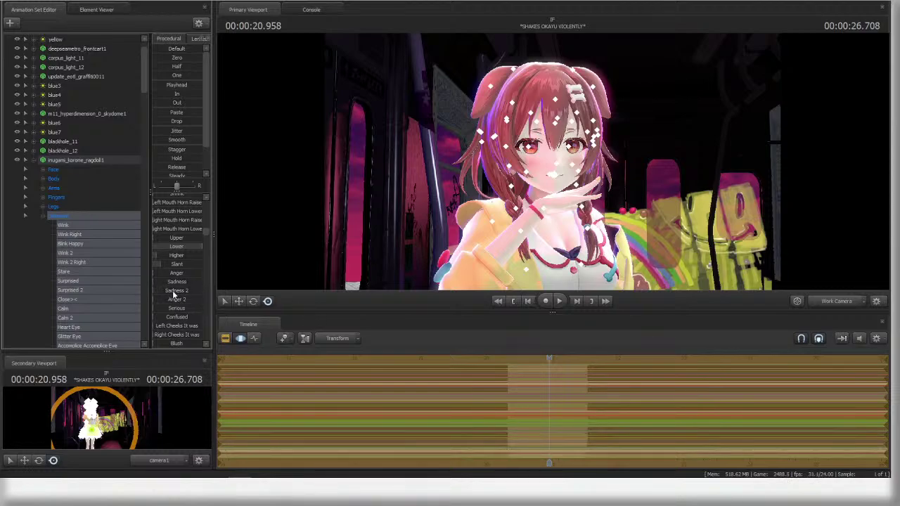
pyautogui.click(830, 230)
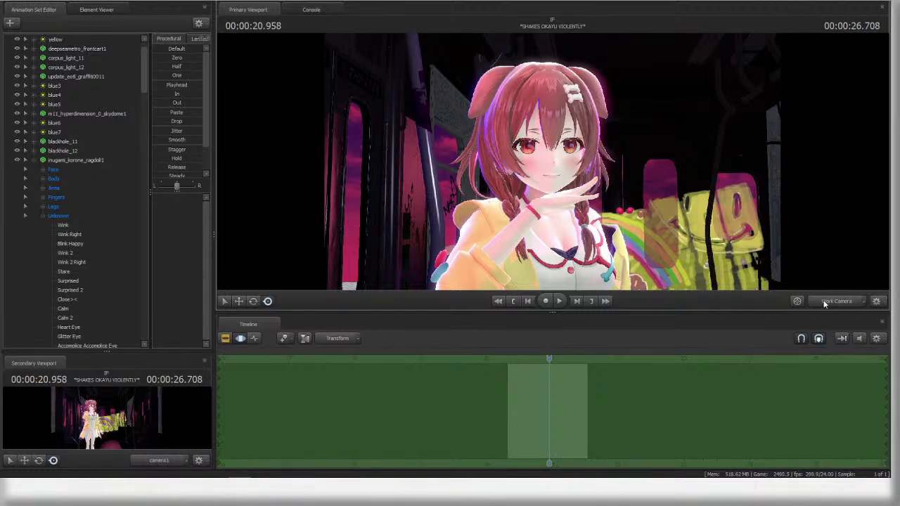
pyautogui.click(79, 217)
# - Try the TehHeh Lick mouth slider on the character, examine it up close and undo it
pyautogui.scroll(-3, 187, 283)
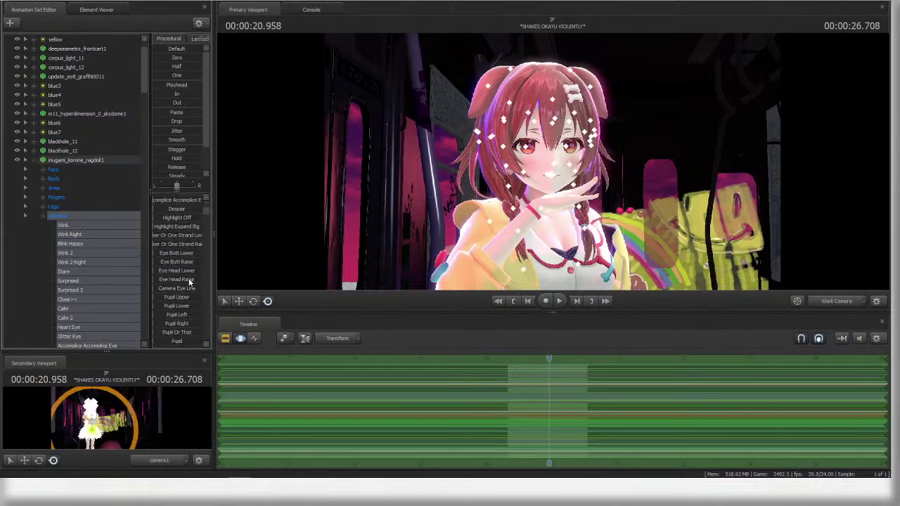
pyautogui.scroll(-1, 186, 283)
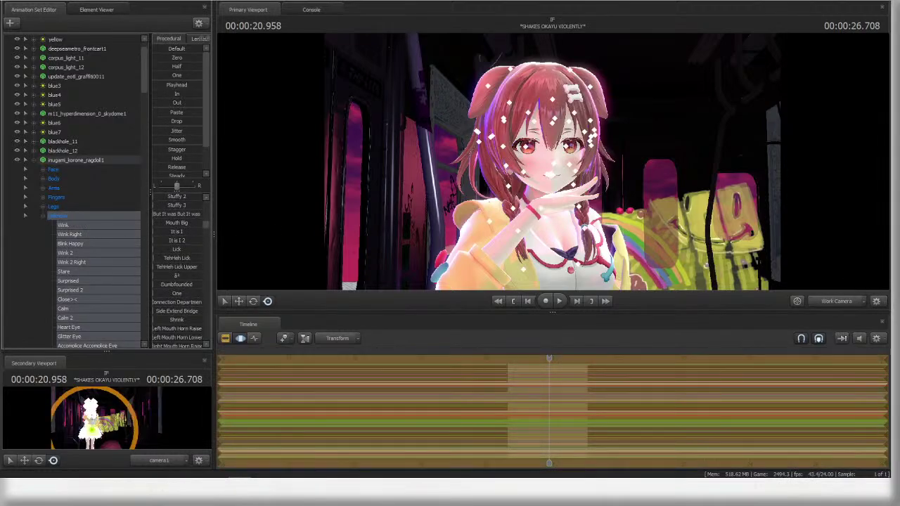
pyautogui.moveTo(181, 260); pyautogui.dragTo(201, 260)
pyautogui.press('w')
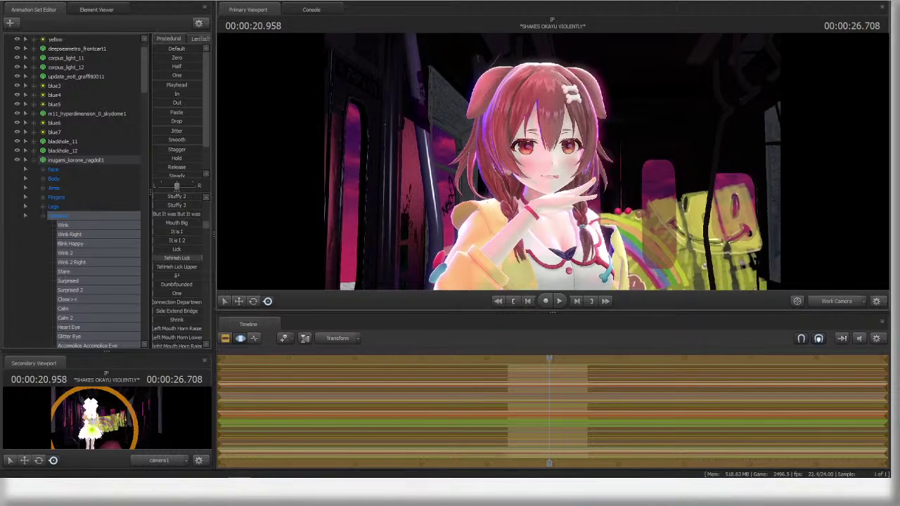
pyautogui.hotkey('ctrl', 'z')
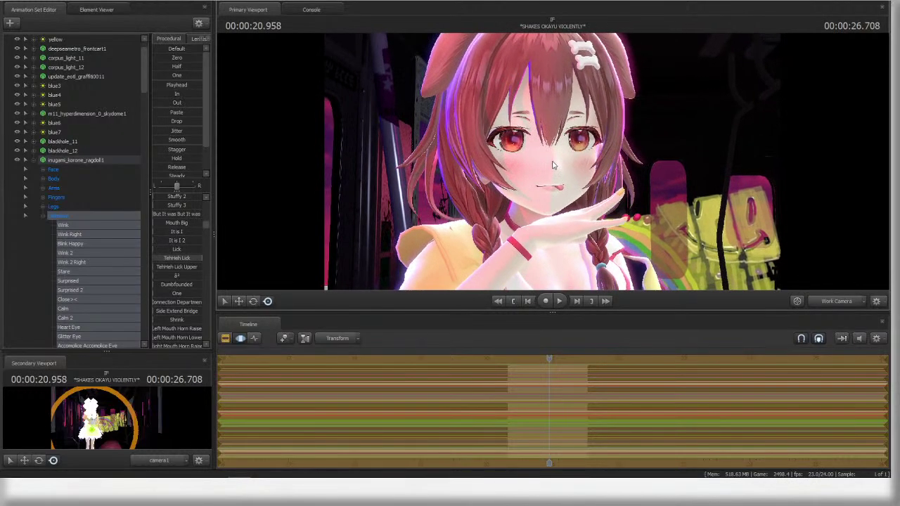
# - Raise the One mouth slider on the character's face and clear the selection
pyautogui.scroll(-1, 175, 273)
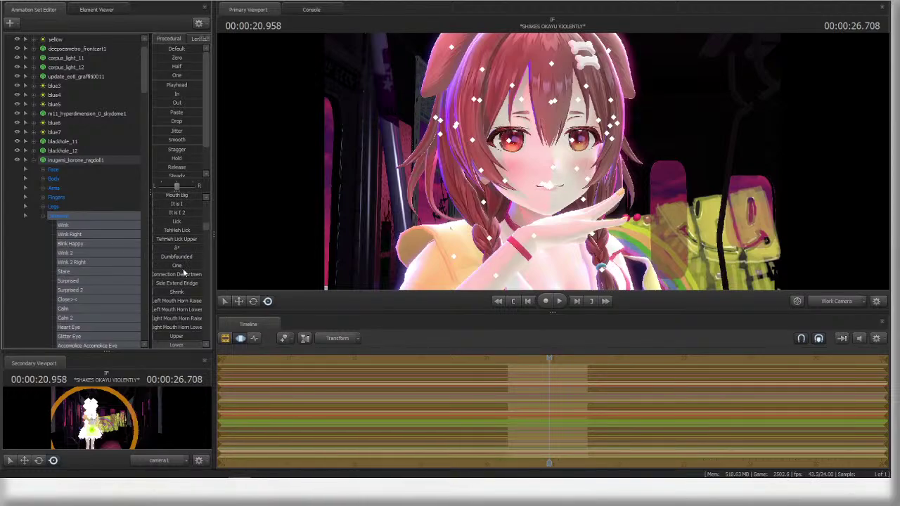
pyautogui.moveTo(186, 266); pyautogui.dragTo(194, 266)
pyautogui.press('s')
pyautogui.moveTo(378, 218); pyautogui.dragTo(391, 225)
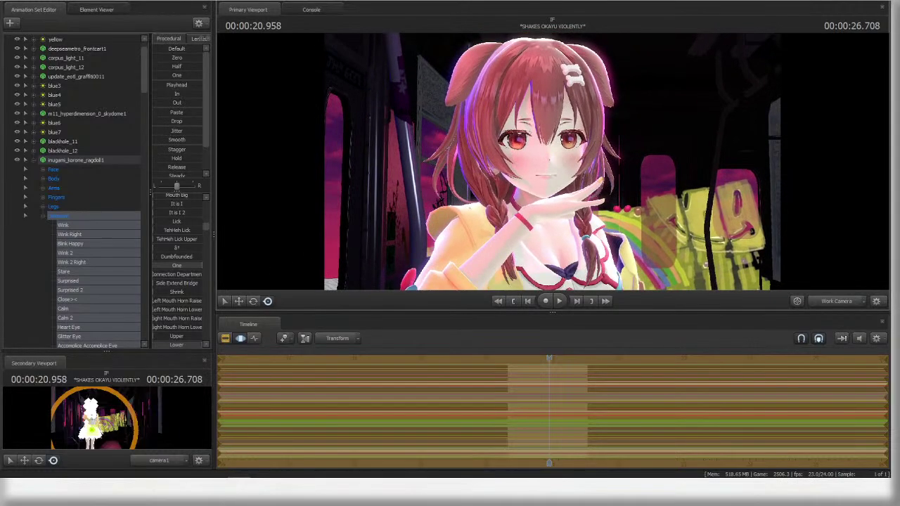
pyautogui.press('Escape')
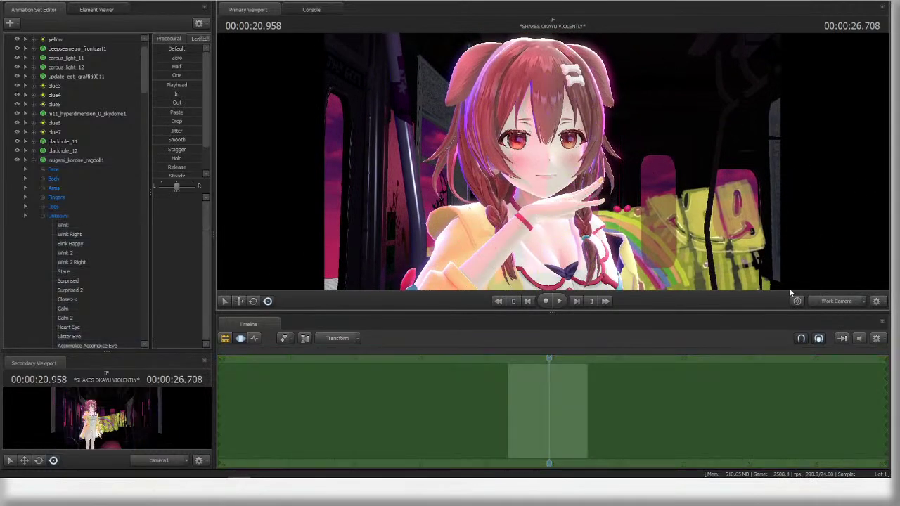
# - Raise the Higher facial slider in the character's Unknown control group at 20.958 s and clear the selection
pyautogui.click(829, 303)
pyautogui.click(831, 303)
pyautogui.press('s')
pyautogui.moveTo(553, 164); pyautogui.dragTo(553, 163)
pyautogui.press('w')
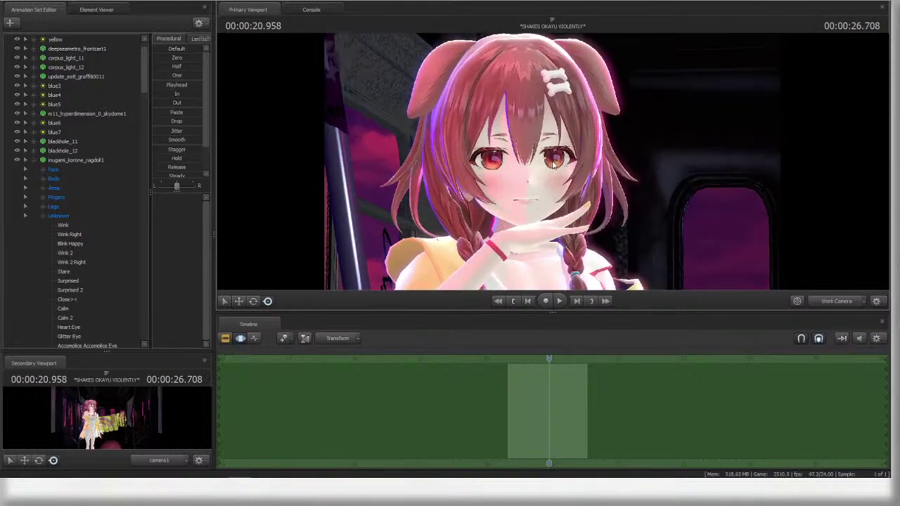
pyautogui.click(133, 215)
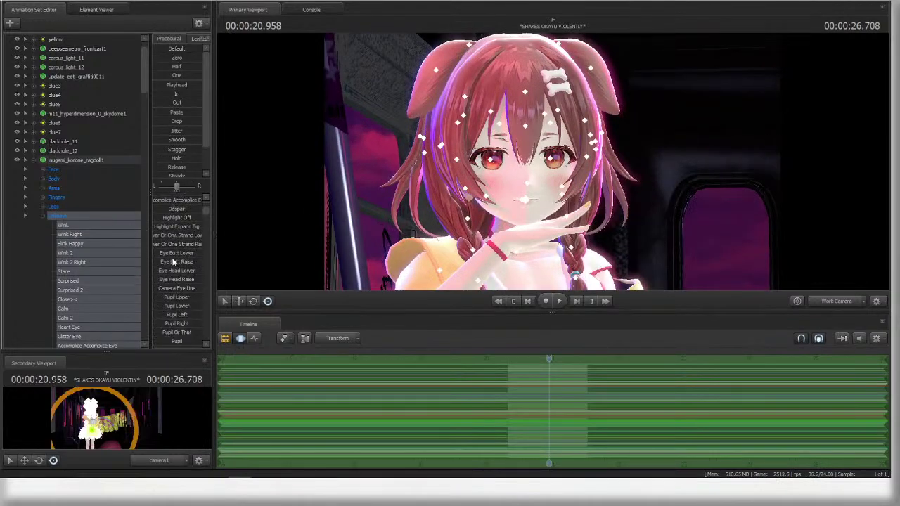
pyautogui.scroll(-3, 178, 272)
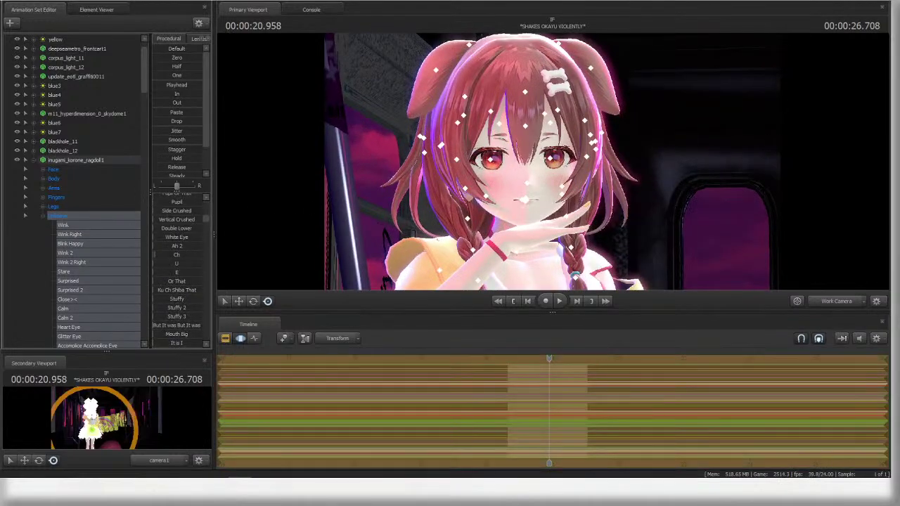
pyautogui.scroll(-5, 185, 270)
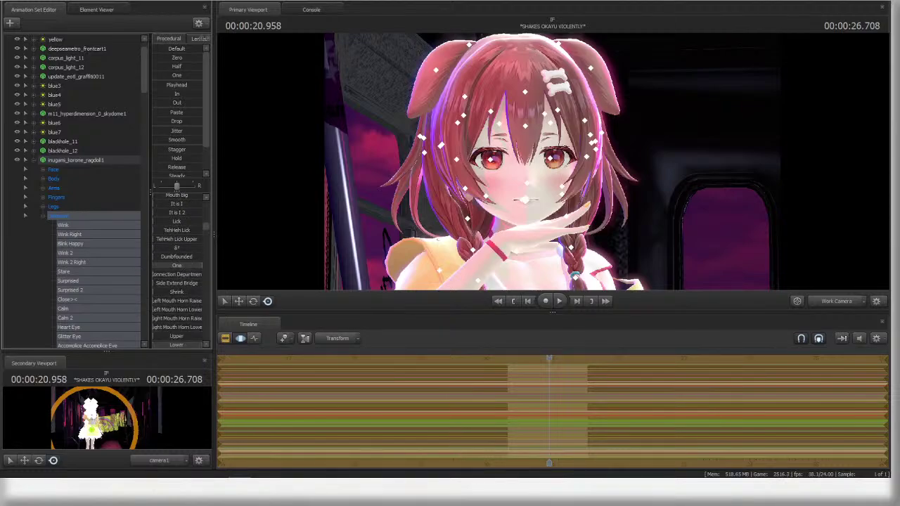
pyautogui.scroll(-1, 184, 281)
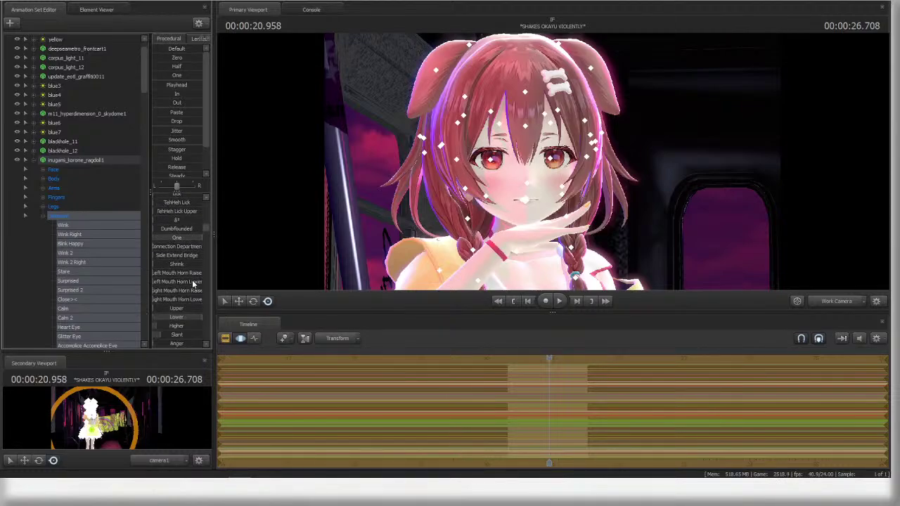
pyautogui.scroll(-2, 184, 288)
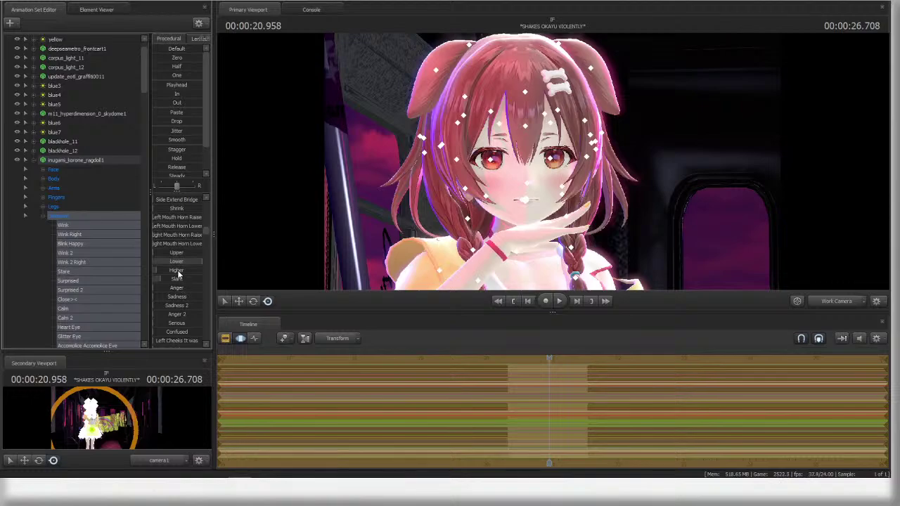
pyautogui.moveTo(177, 270)
pyautogui.mouseDown()
pyautogui.moveTo(205, 264)
pyautogui.moveTo(181, 264)
pyautogui.mouseUp()
pyautogui.scroll(-5, 193, 269)
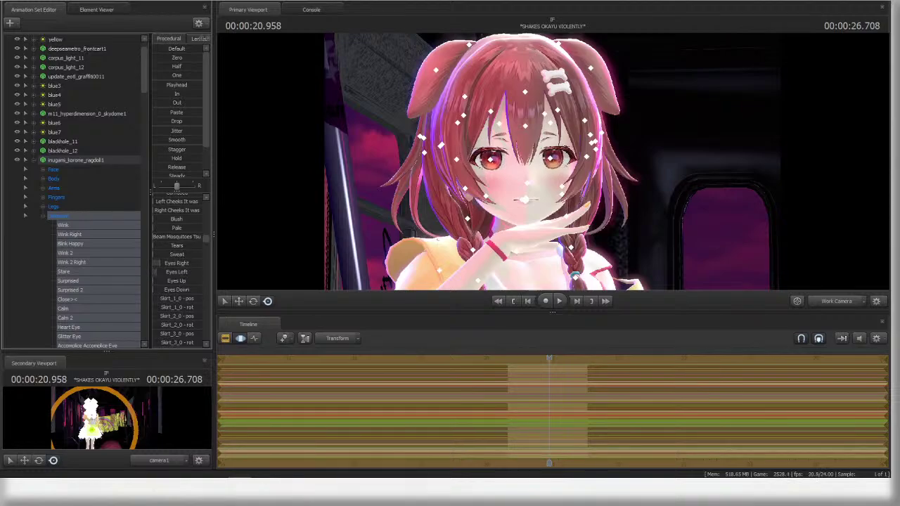
pyautogui.click(314, 232)
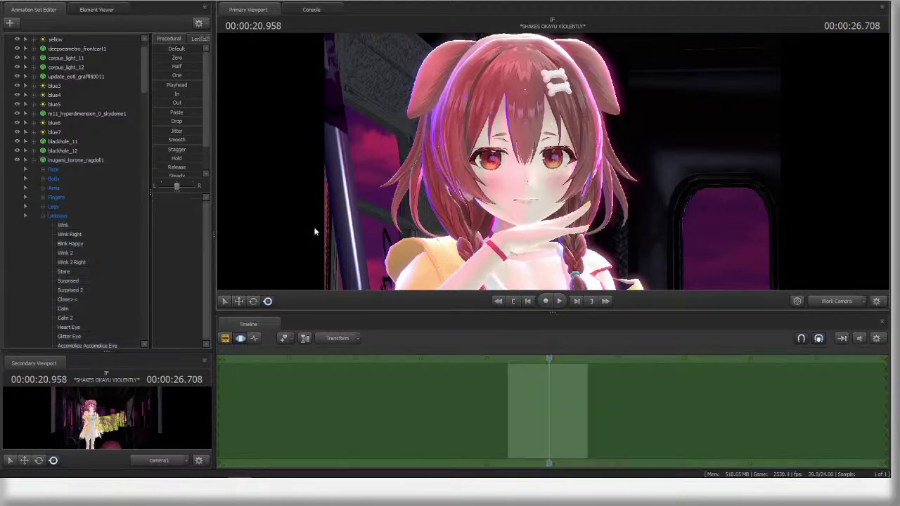
# - Play back the refined facial expression up close in the work camera
pyautogui.press('space')
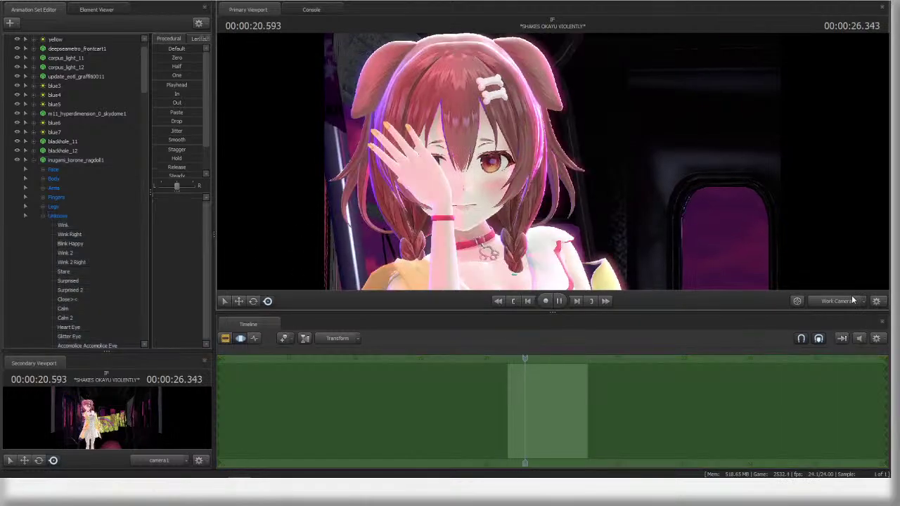
pyautogui.press('space')
pyautogui.press('space')
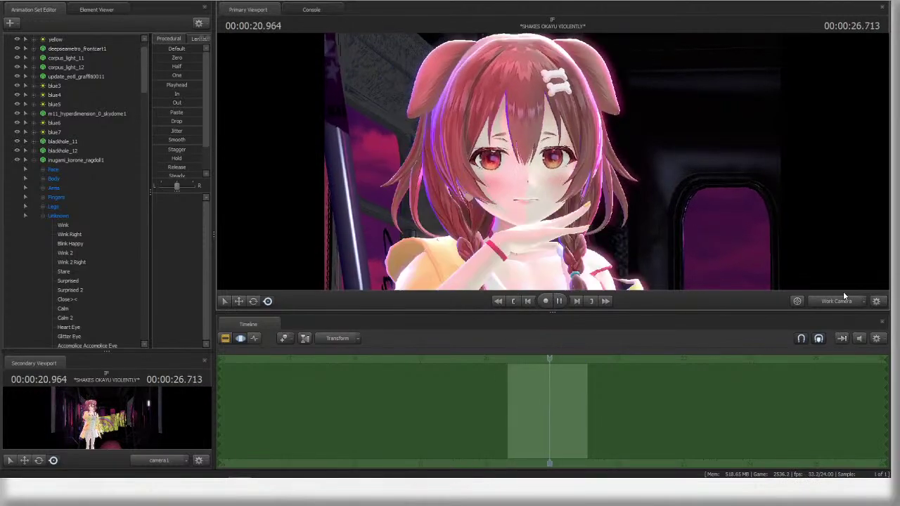
pyautogui.press('space')
# - Play the shot from the full-body view and set the primary viewport to camera1
pyautogui.click(836, 301)
pyautogui.keyDown('ctrl'); pyautogui.click(836, 301); pyautogui.keyUp('ctrl')
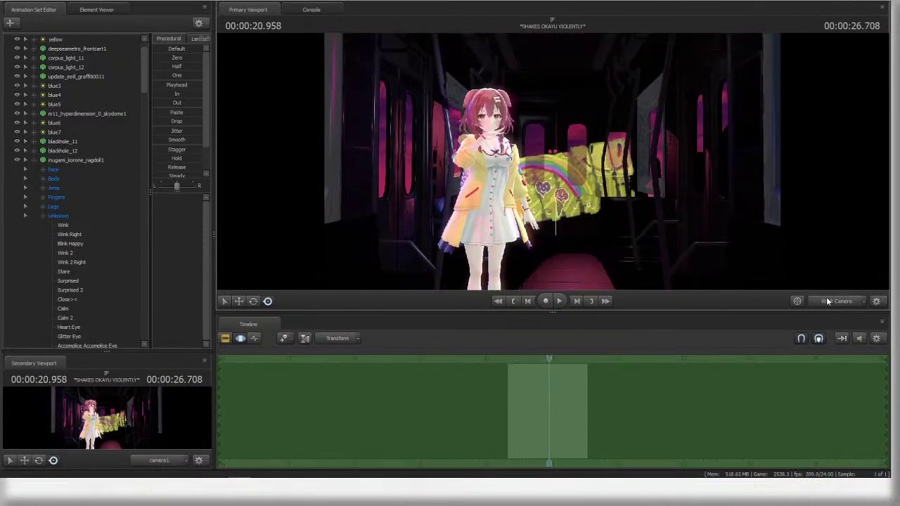
pyautogui.keyDown('ctrl'); pyautogui.click(483, 221); pyautogui.keyUp('ctrl')
pyautogui.press('space')
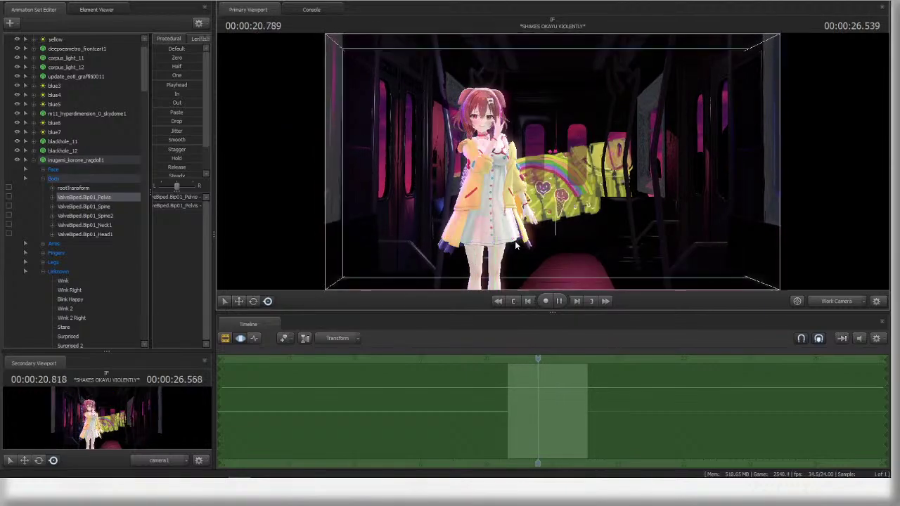
pyautogui.press('space')
pyautogui.click(828, 301)
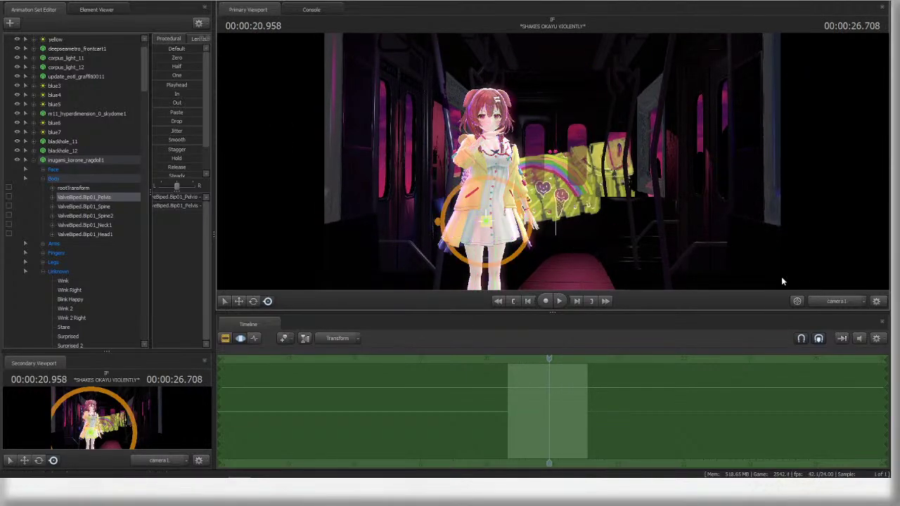
# - Play the *SHAKES OKAYU VIOLENTLY* shot and its cuts to the following shots repeatedly through camera1
pyautogui.press('w')
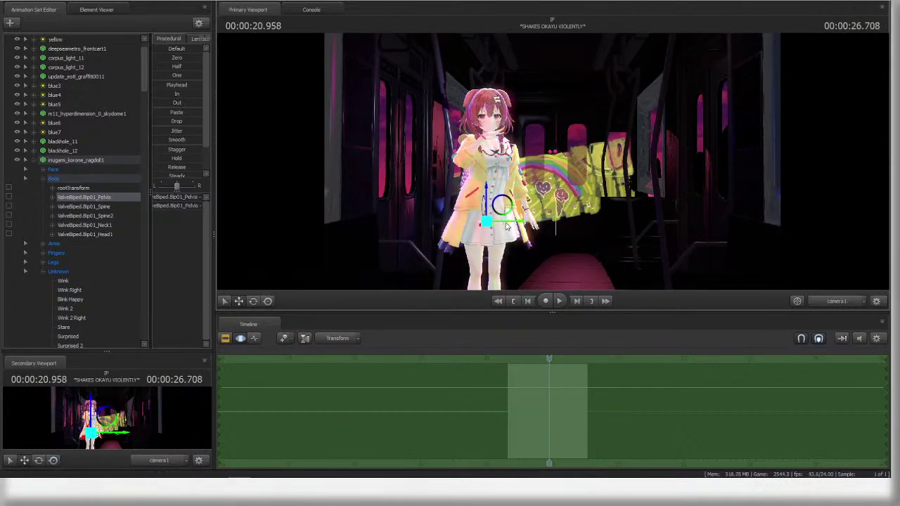
pyautogui.keyDown('ctrl'); pyautogui.click(499, 243); pyautogui.keyUp('ctrl')
pyautogui.click(522, 353)
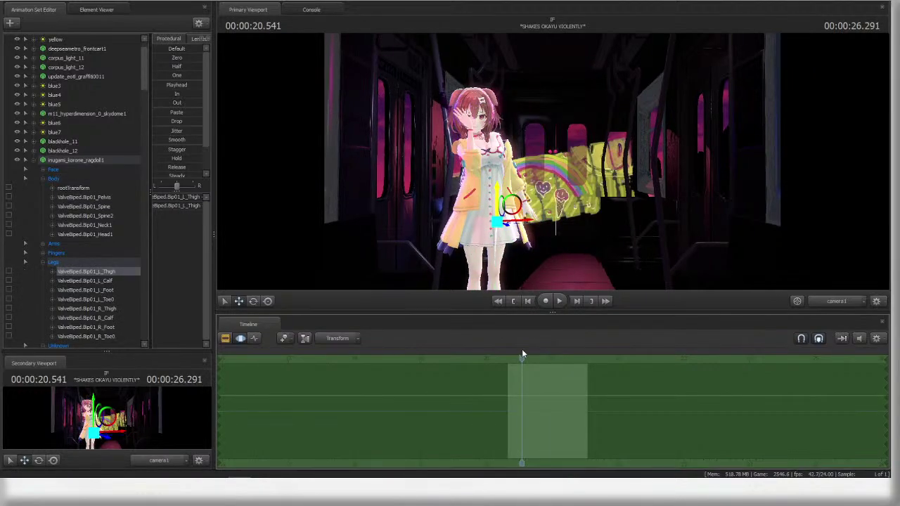
pyautogui.press('space')
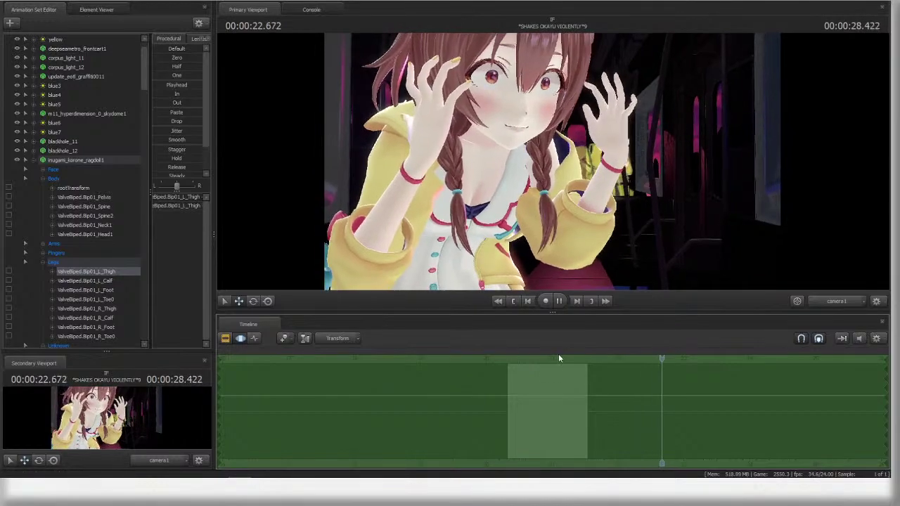
pyautogui.click(569, 353)
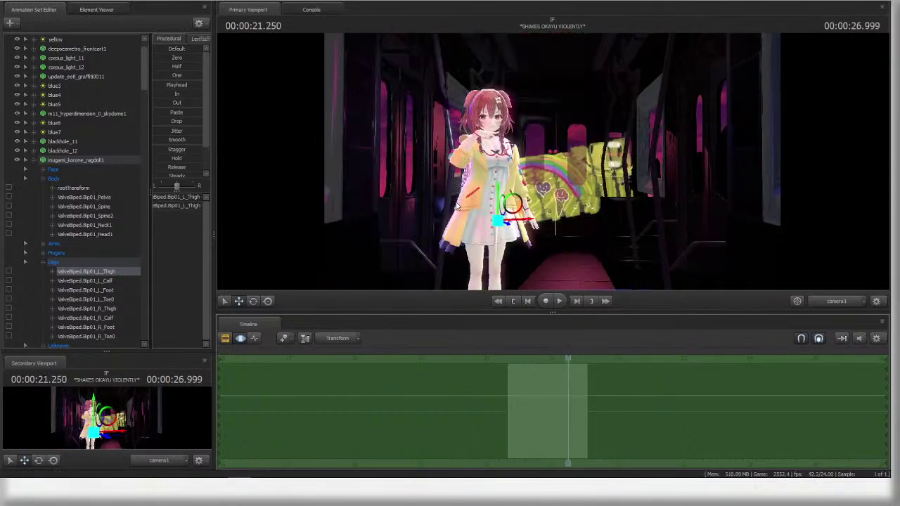
pyautogui.press('space')
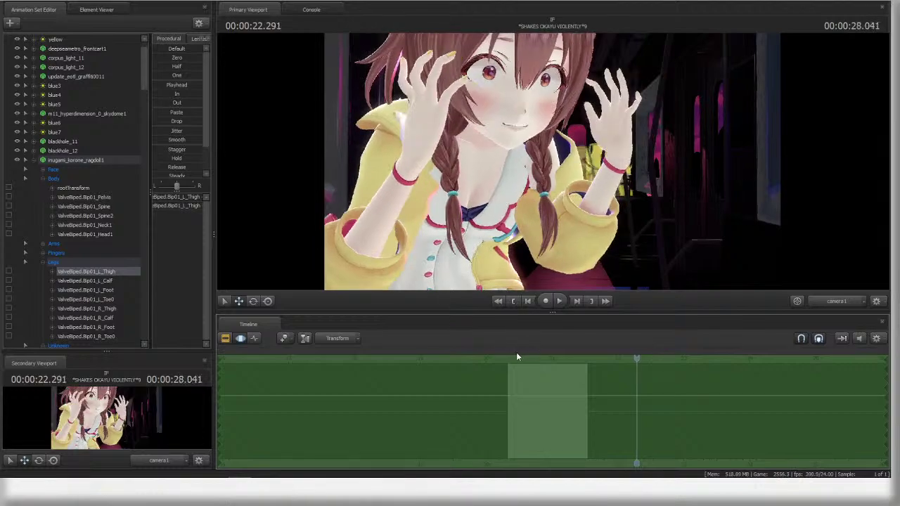
pyautogui.click(517, 352)
pyautogui.press('space')
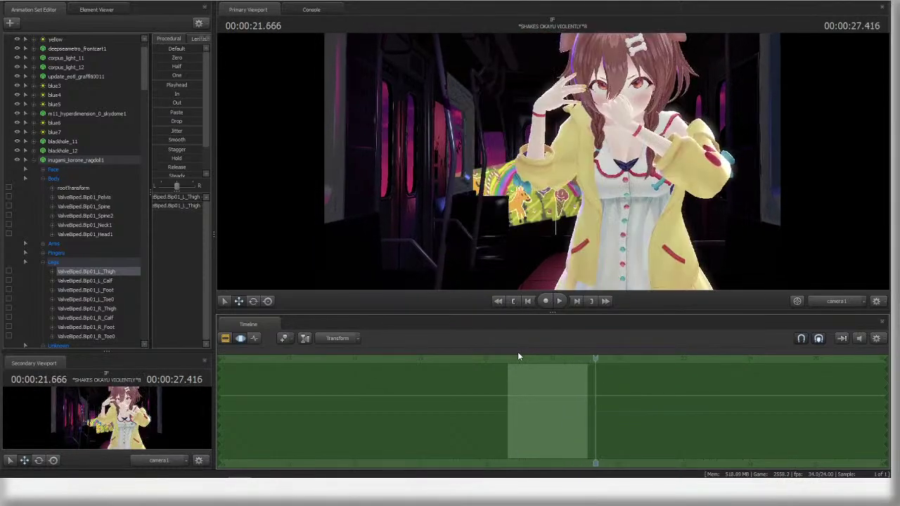
pyautogui.click(529, 356)
pyautogui.press('space')
pyautogui.press('space')
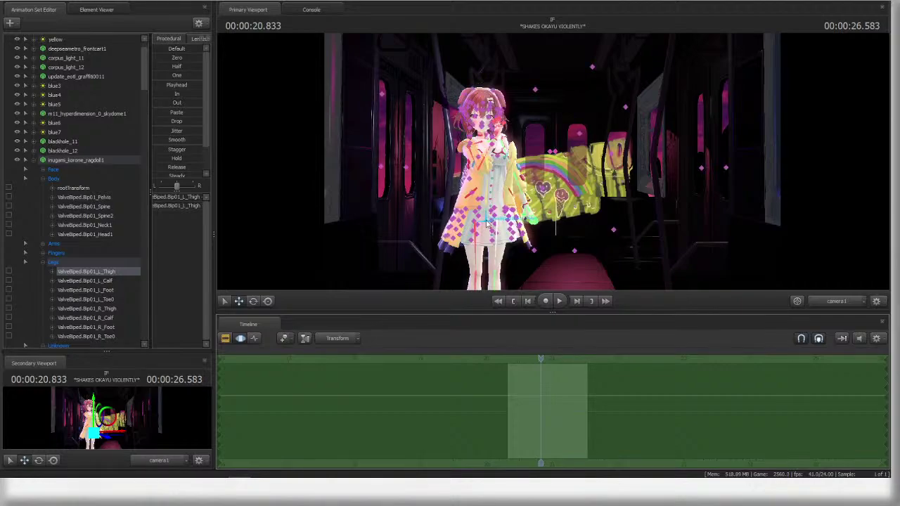
# - Move the ValveBiped.Bip01_Pelvis bone so the character stands closer to camera1, and play the shot back
pyautogui.click(487, 223)
pyautogui.moveTo(502, 227)
pyautogui.mouseDown()
pyautogui.moveTo(502, 250)
pyautogui.moveTo(491, 227)
pyautogui.moveTo(491, 239)
pyautogui.mouseUp()
pyautogui.press('space')
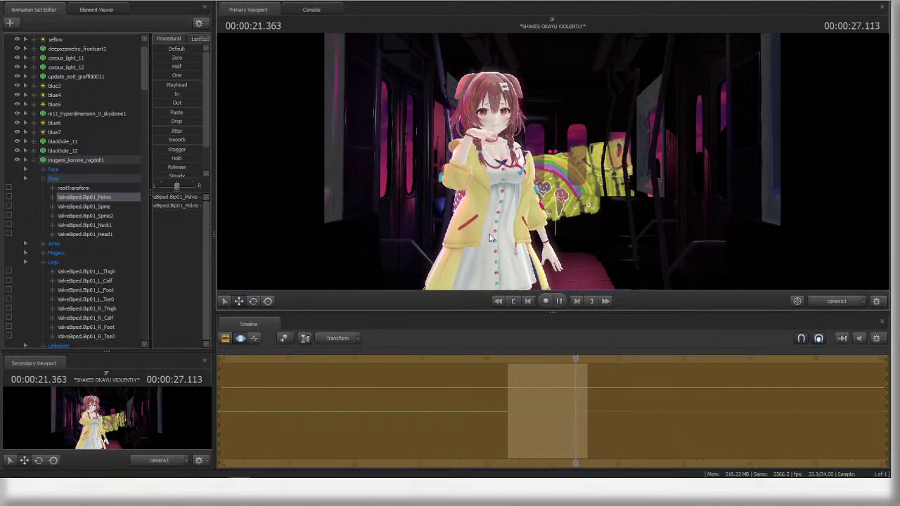
pyautogui.press('space')
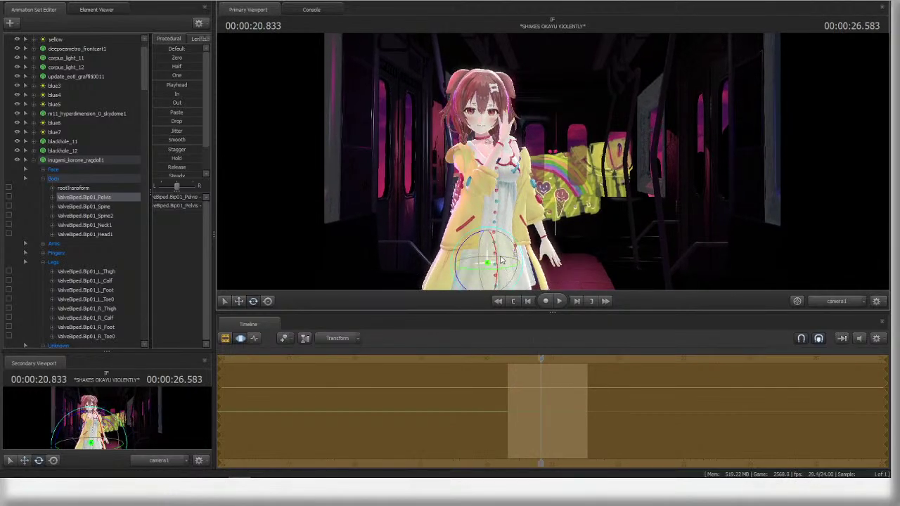
# - Fine-tune the pelvis position and rotation at 20.833 s to lower and turn the character, and play the shot back
pyautogui.keyDown('ctrl'); pyautogui.click(488, 237); pyautogui.keyUp('ctrl')
pyautogui.press('r')
pyautogui.moveTo(500, 253)
pyautogui.mouseDown()
pyautogui.moveTo(500, 242)
pyautogui.moveTo(501, 252)
pyautogui.mouseUp()
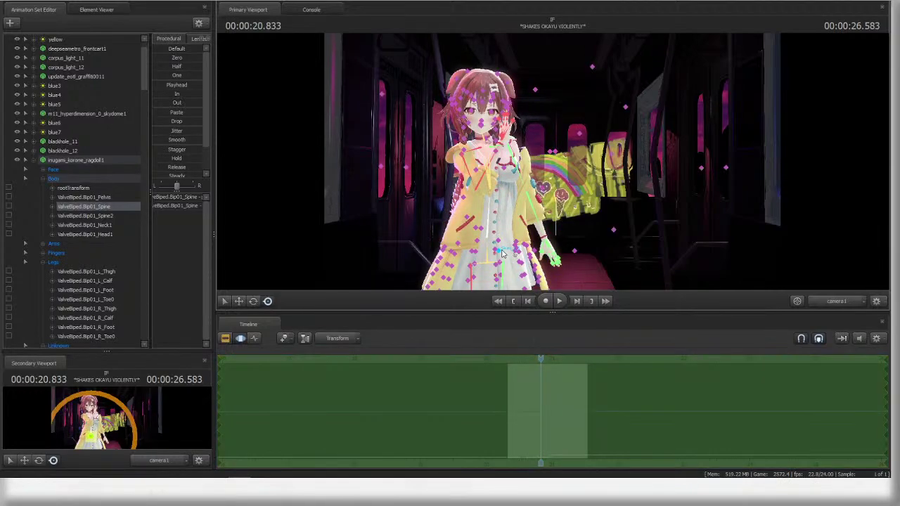
pyautogui.click(502, 253)
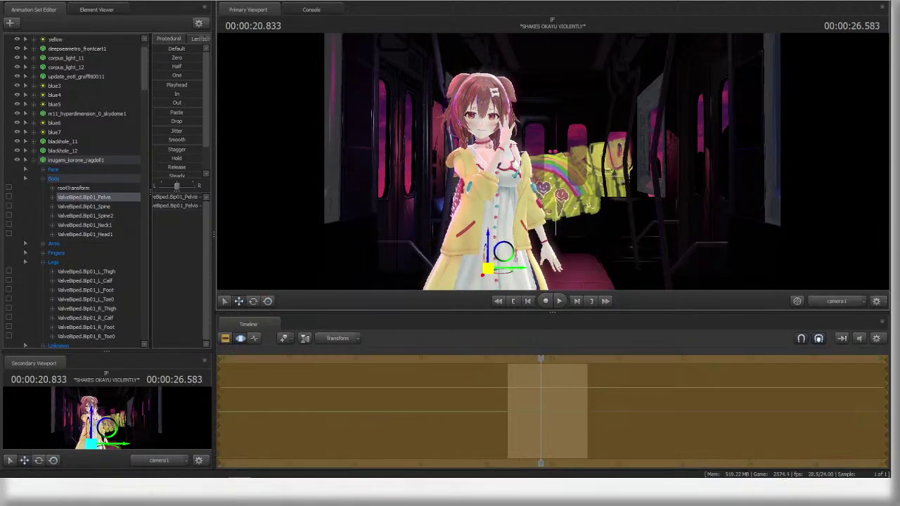
pyautogui.moveTo(500, 284); pyautogui.dragTo(502, 284)
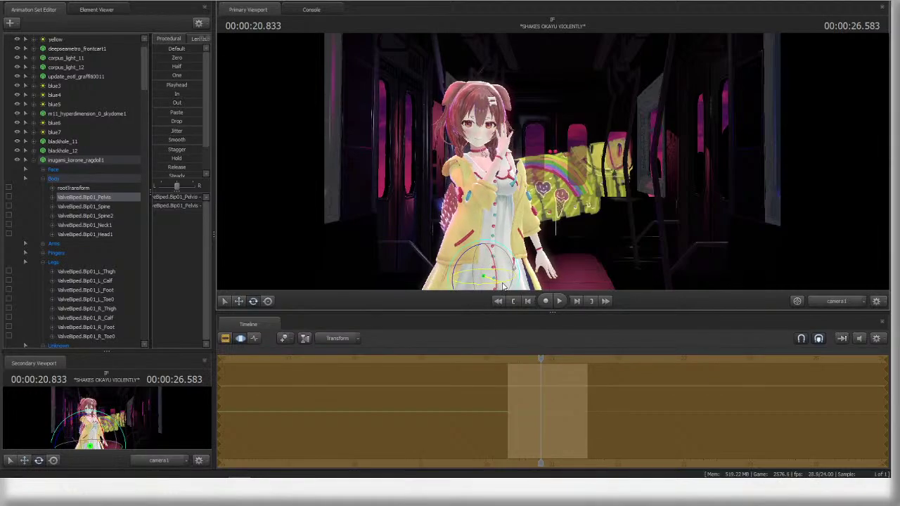
pyautogui.press('space')
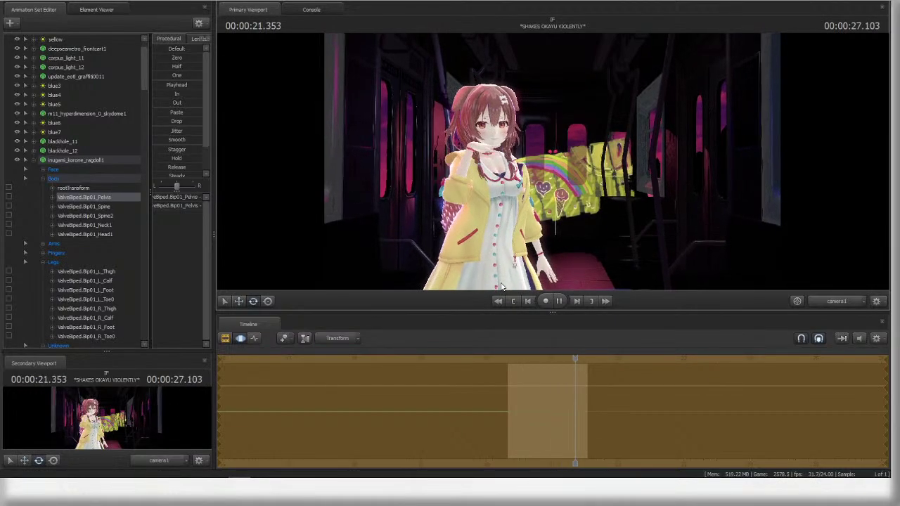
pyautogui.press('space')
# - Try adjusting the left upper arm at 20.833 s, then select the left clavicle and review the motion up to 21.208 s
pyautogui.click(503, 160)
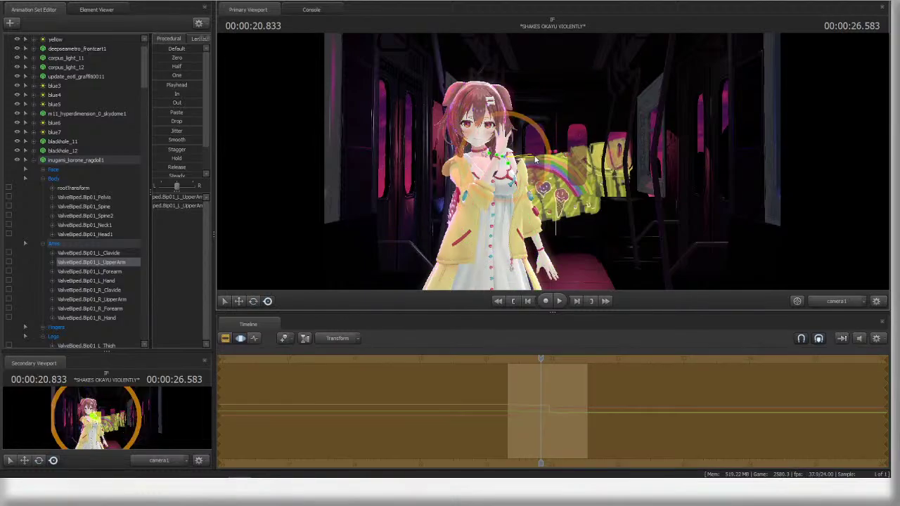
pyautogui.click(489, 161)
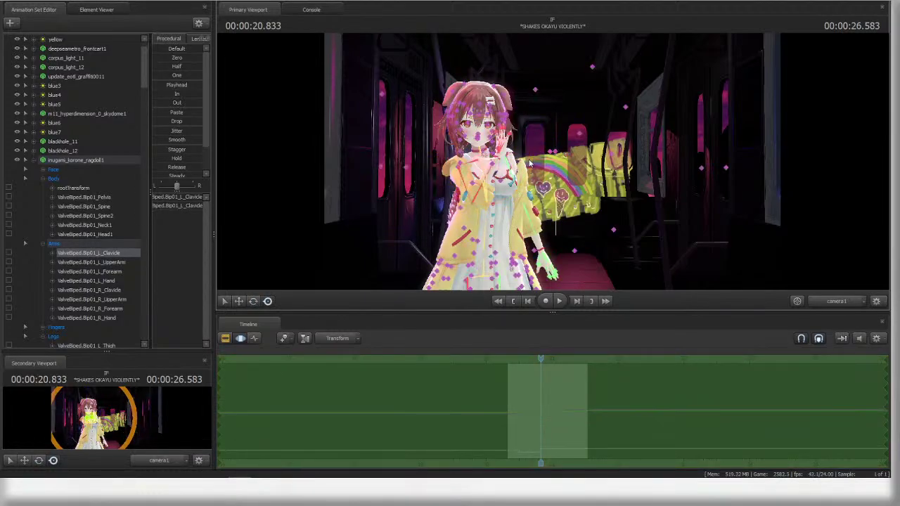
pyautogui.press('space')
pyautogui.press('space')
pyautogui.press('Right')
pyautogui.press('Right')
pyautogui.press('Right')
pyautogui.press('Right')
pyautogui.press('Right')
pyautogui.press('Right')
pyautogui.press('Right')
pyautogui.press('Right')
pyautogui.press('Right')
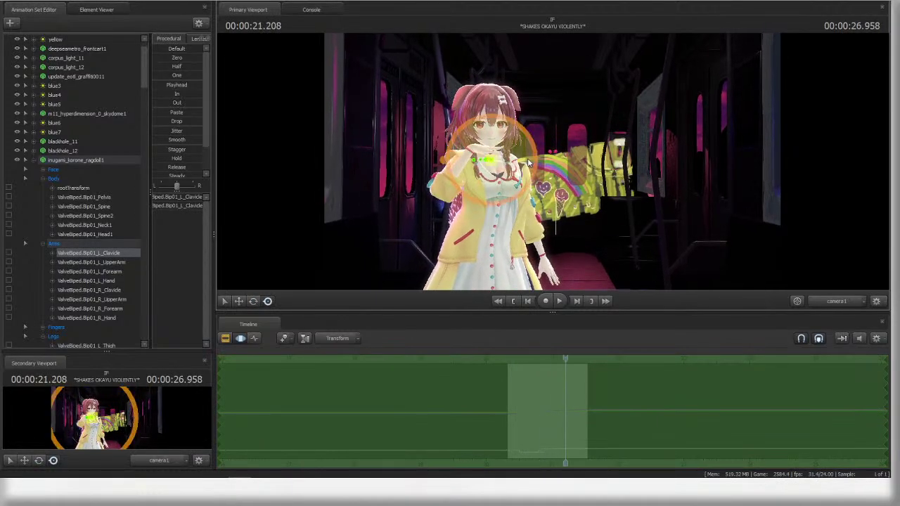
# - Try rotating the left clavicle at 20.500 s, play it back and undo the recent arm changes
pyautogui.click(518, 359)
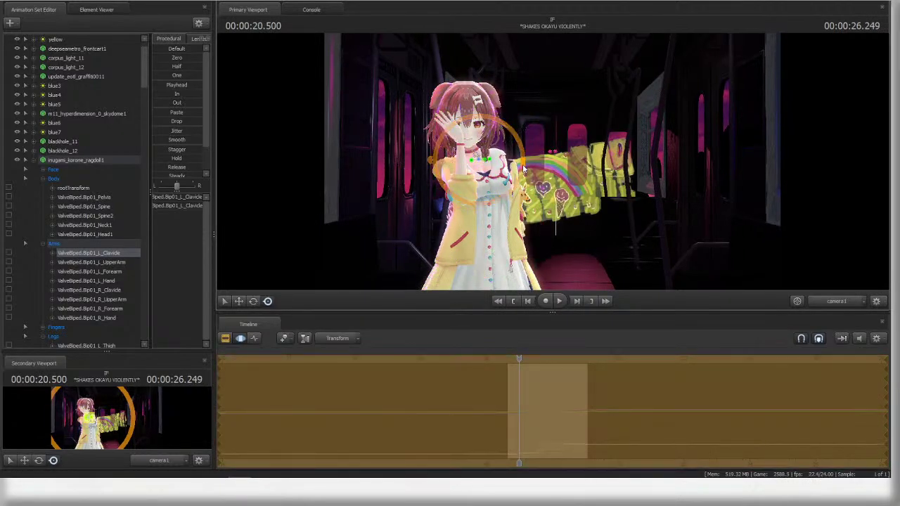
pyautogui.press('space')
pyautogui.press('space')
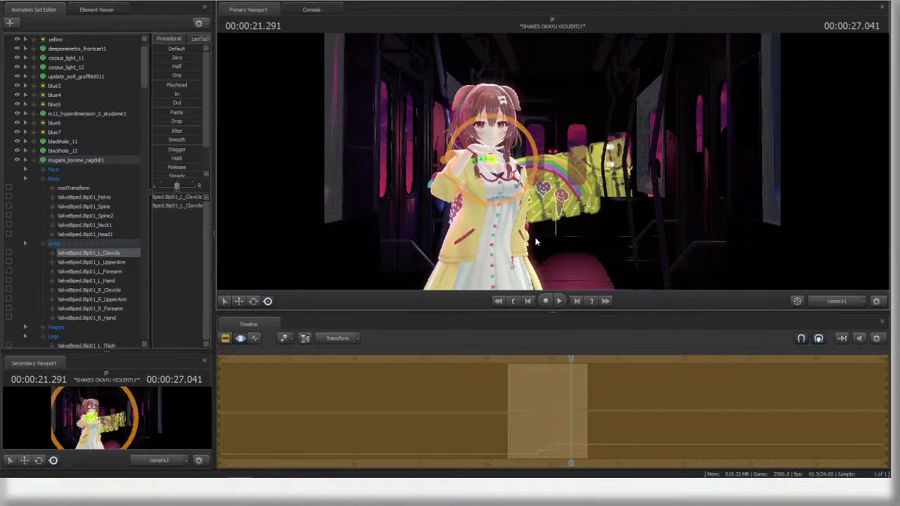
pyautogui.hotkey('ctrl', 'z')
pyautogui.hotkey('ctrl', 'z')
pyautogui.hotkey('ctrl', 'z')
pyautogui.hotkey('ctrl', 'z')
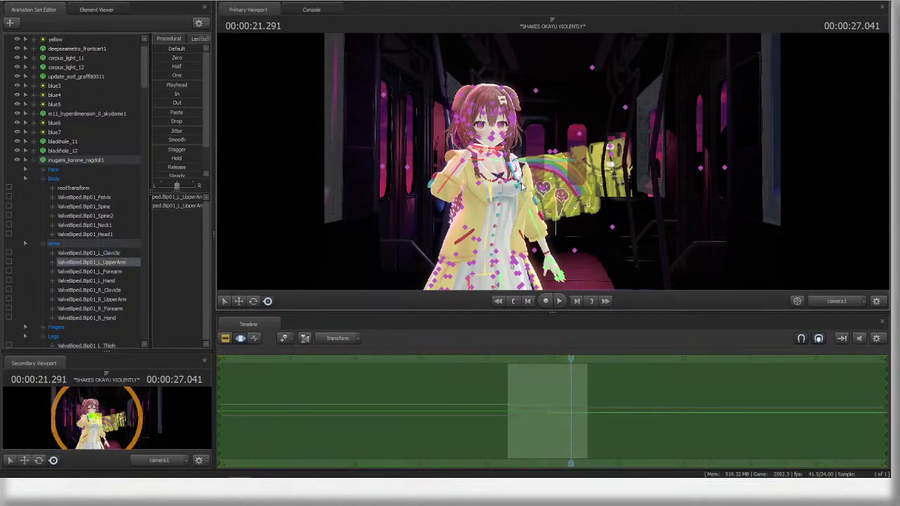
# - Rotate the left clavicle at 20.625 s over a time selection of about 20.2 to 20.96 s to bring the left arm closer to the body
pyautogui.click(88, 253)
pyautogui.click(255, 338)
pyautogui.moveTo(571, 358); pyautogui.dragTo(551, 357)
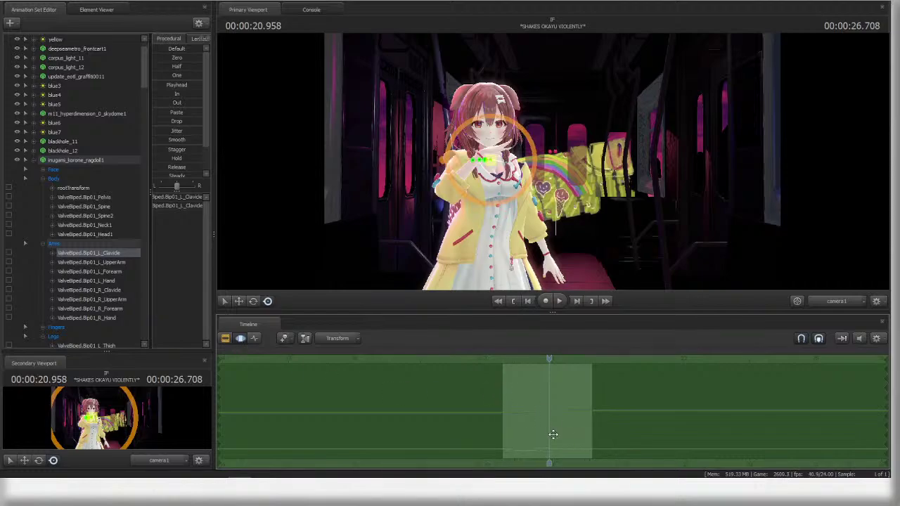
pyautogui.scroll(4, 553, 434)
pyautogui.press('shift')
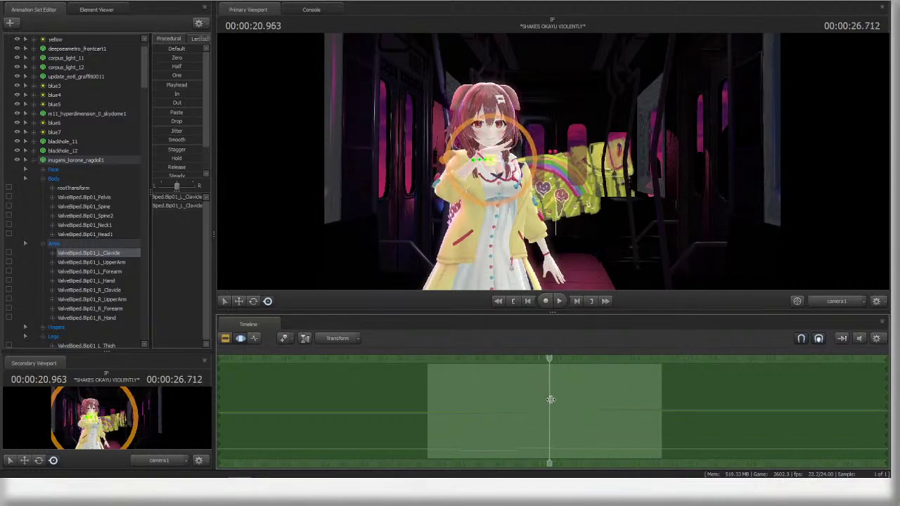
pyautogui.moveTo(551, 399); pyautogui.dragTo(484, 363)
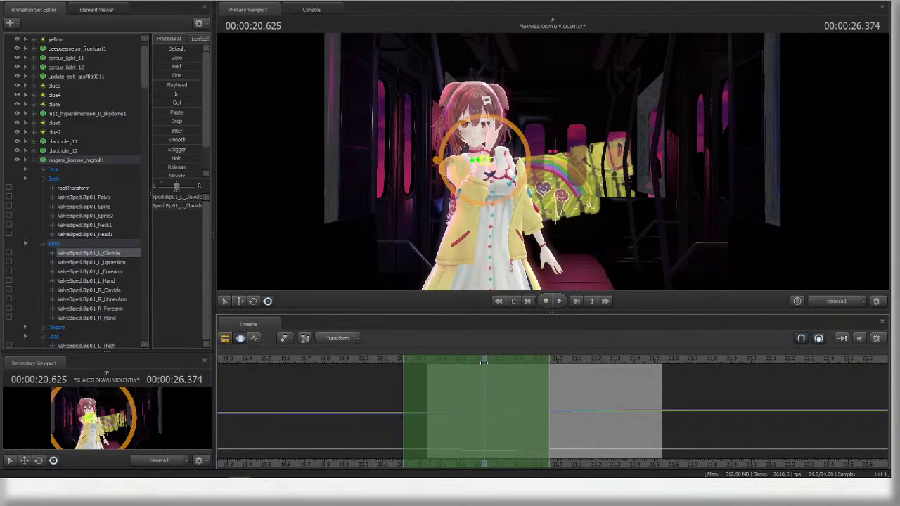
pyautogui.moveTo(524, 161); pyautogui.dragTo(530, 164)
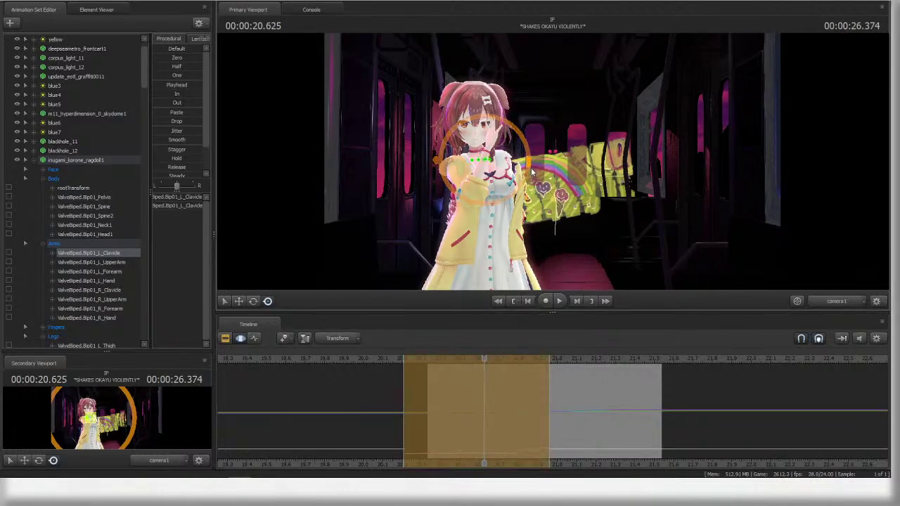
# - Play the left clavicle change back from 20.625 s into the following shot and leave the active adjustment
pyautogui.press('space')
pyautogui.press('space')
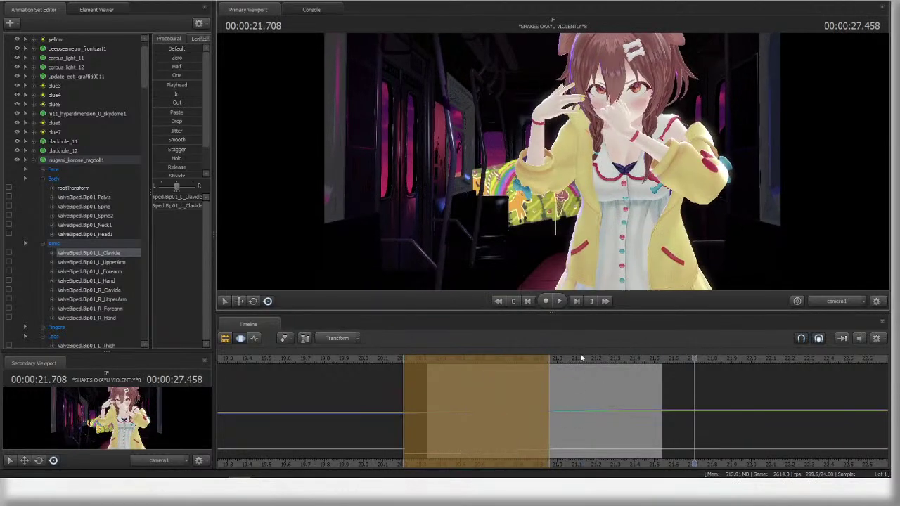
pyautogui.moveTo(581, 357); pyautogui.dragTo(462, 358)
pyautogui.press('space')
pyautogui.press('space')
pyautogui.press('Escape')
pyautogui.press('Escape')
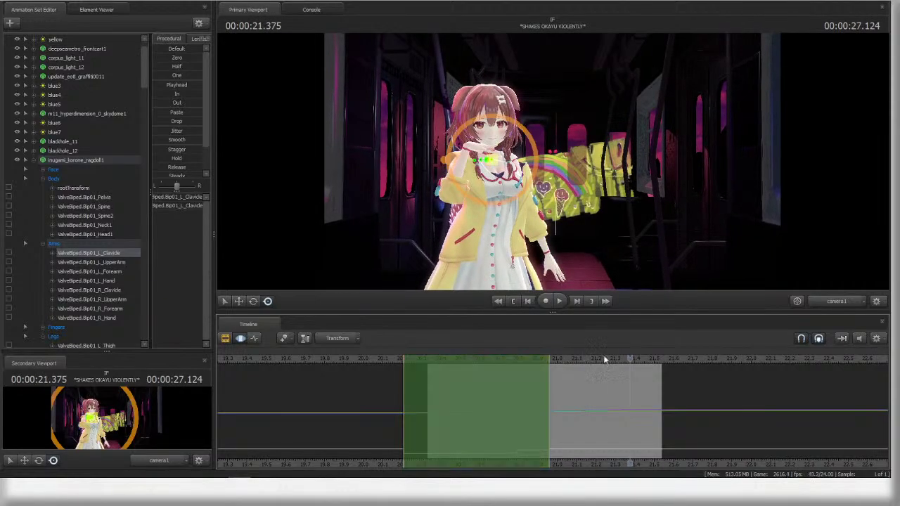
# - Replay the *SHAKES OKAYU VIOLENTLY* shot against its neighbouring shots in the Clip Editor to check the left arm
pyautogui.moveTo(604, 358); pyautogui.dragTo(460, 351)
pyautogui.press('space')
pyautogui.click(226, 339)
pyautogui.press('space')
pyautogui.scroll(-4, 576, 412)
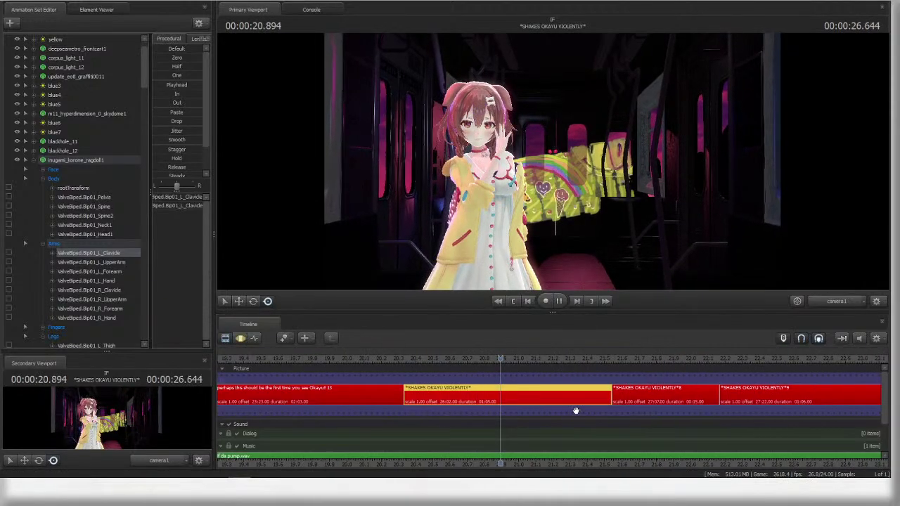
pyautogui.press('space')
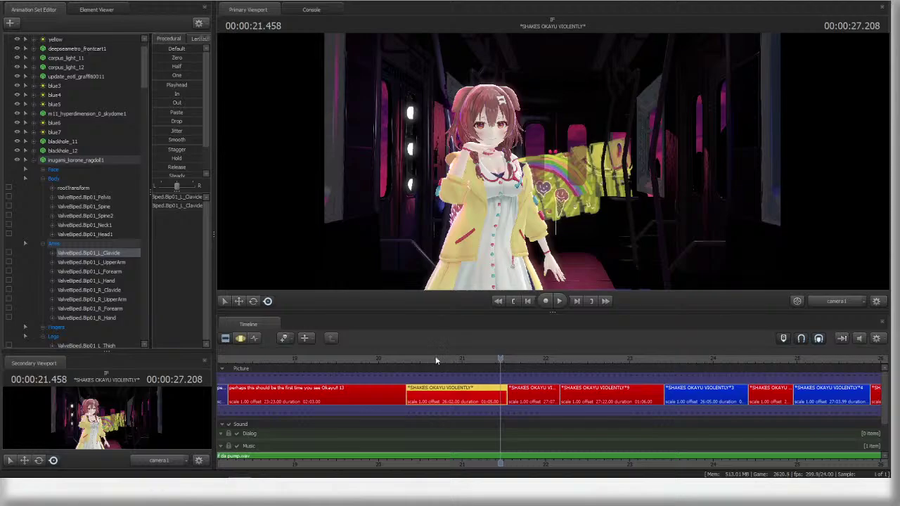
pyautogui.click(435, 360)
pyautogui.press('space')
pyautogui.press('space')
# - Rotate the left upper arm at 20.958 s in the Graph Editor to tuck the arm behind the body, and play it back
pyautogui.click(242, 338)
pyautogui.click(255, 340)
pyautogui.scroll(2, 384, 363)
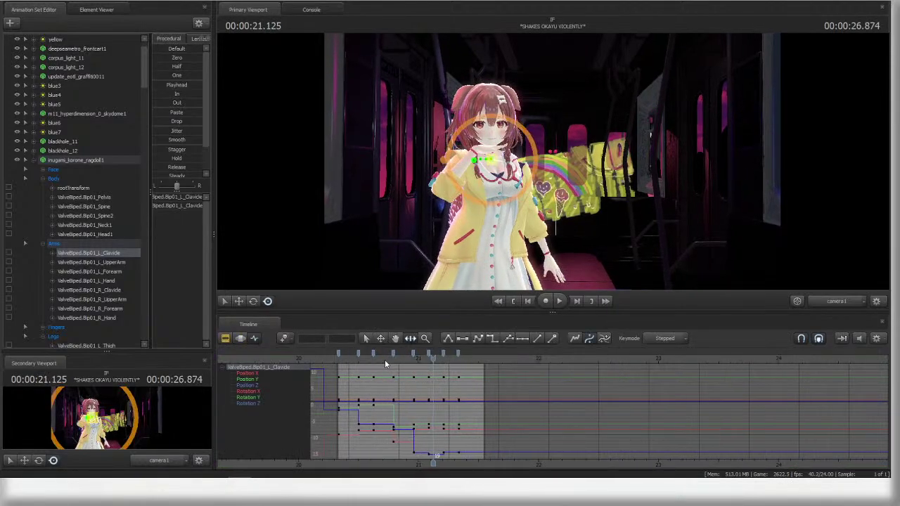
pyautogui.moveTo(385, 360); pyautogui.dragTo(413, 359)
pyautogui.moveTo(526, 152); pyautogui.dragTo(546, 172)
pyautogui.click(522, 184)
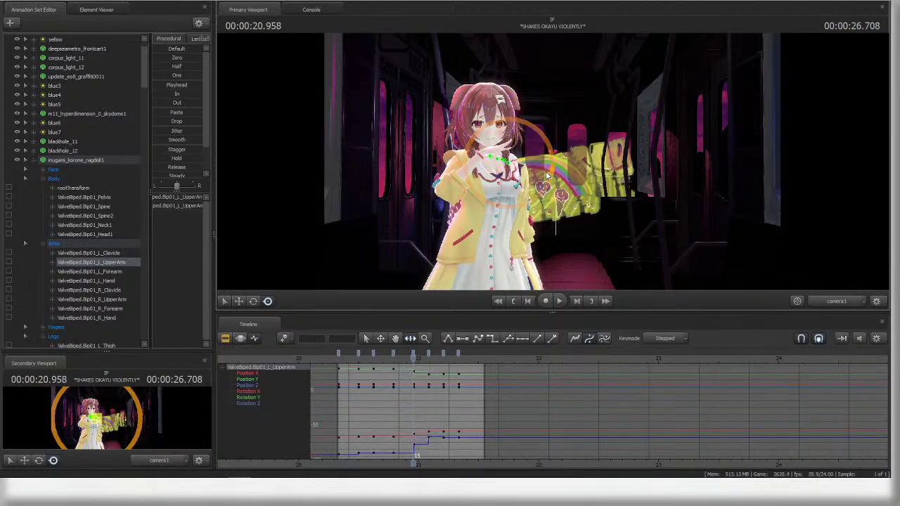
pyautogui.press('space')
# - Copy the left upper arm keyframe at 20.958 s onto the three following keyframes and play the result
pyautogui.moveTo(431, 359); pyautogui.dragTo(380, 360)
pyautogui.click(414, 353)
pyautogui.hotkey('ctrl', 'c')
pyautogui.hotkey('ctrl', 'v')
pyautogui.hotkey('ctrl', 'v')
pyautogui.hotkey('ctrl', 'v')
pyautogui.press('space')
pyautogui.scroll(-4, 414, 358)
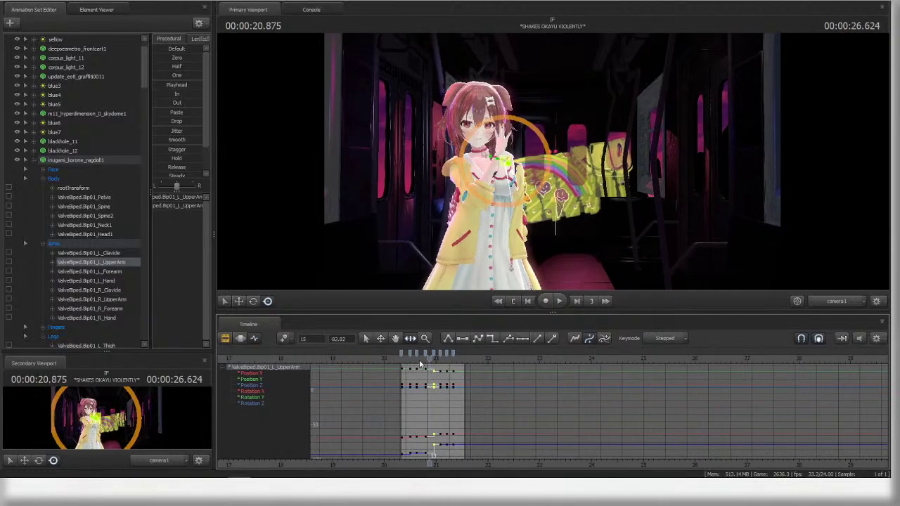
# - Play the shot from 20.583 s and examine the cut into *SHAKES OKAYU VIOLENTLY*8 up to 22.125 s
pyautogui.click(414, 358)
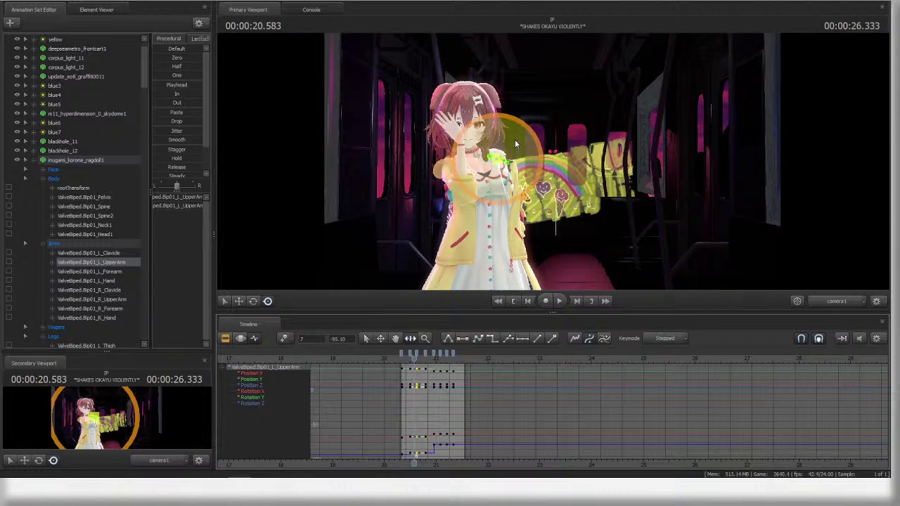
pyautogui.press('space')
pyautogui.press('space')
pyautogui.press('F2')
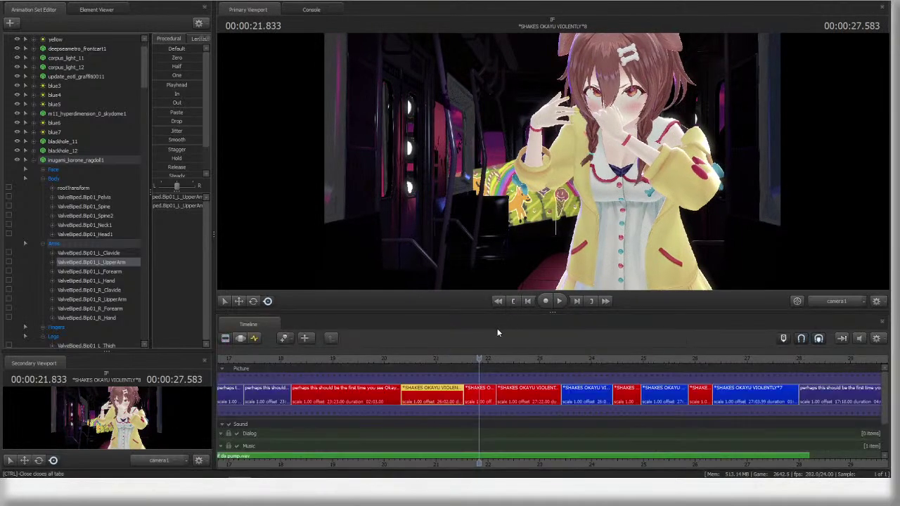
pyautogui.click(461, 368)
pyautogui.moveTo(495, 364); pyautogui.dragTo(455, 355, button='middle')
pyautogui.moveTo(455, 355); pyautogui.dragTo(410, 367)
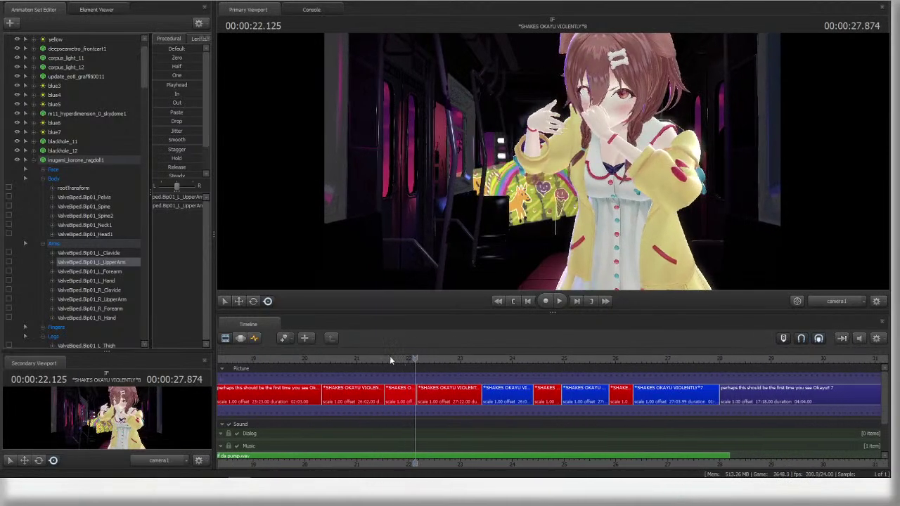
pyautogui.moveTo(667, 459); pyautogui.dragTo(767, 412, button='middle')
pyautogui.scroll(4, 767, 412)
pyautogui.click(549, 364)
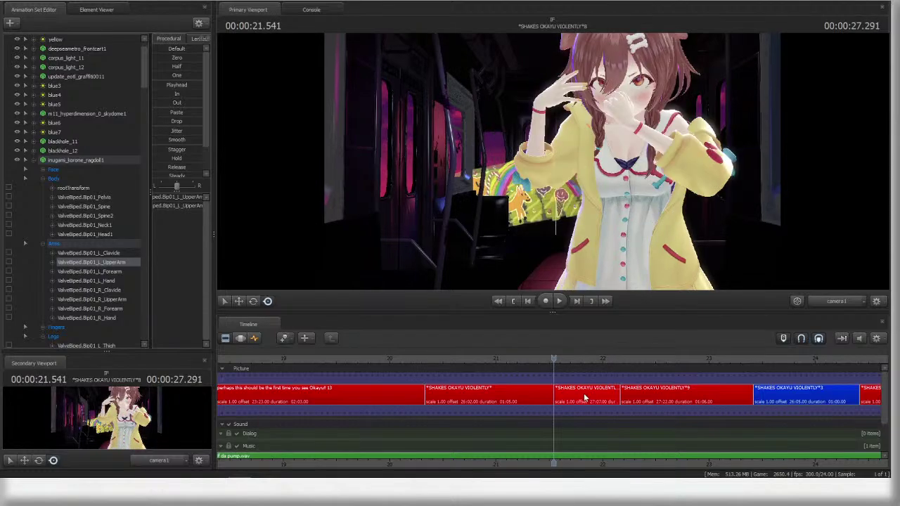
# - Select the *SHAKES OKAYU VIOLENTLY*8 shot and the whole inugami_korone_ragdoll1, and examine her keyframes up to 21.750 s
pyautogui.click(584, 396)
pyautogui.press('Right')
pyautogui.press('Right')
pyautogui.press('Right')
pyautogui.press('Right')
pyautogui.press('Right')
pyautogui.click(253, 338)
pyautogui.click(71, 161)
pyautogui.scroll(4, 553, 352)
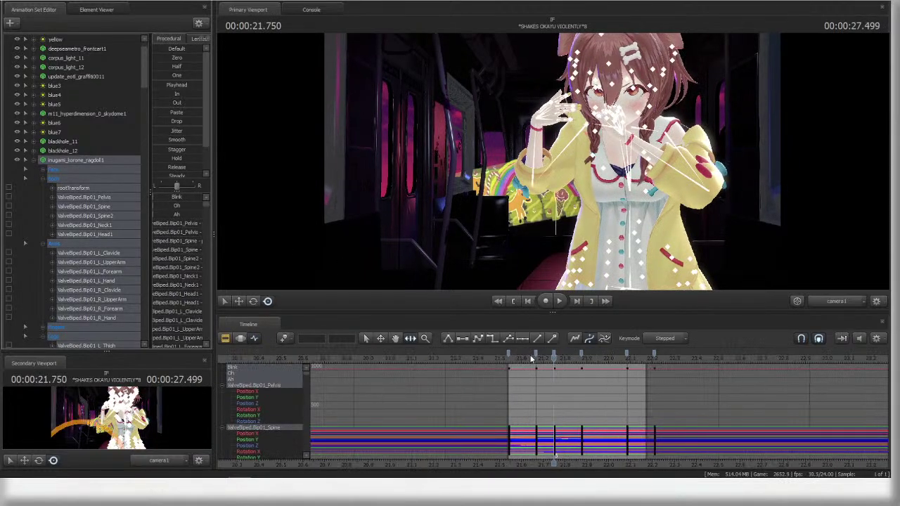
pyautogui.click(528, 358)
pyautogui.moveTo(536, 359)
pyautogui.mouseDown()
pyautogui.moveTo(589, 360)
pyautogui.moveTo(513, 359)
pyautogui.moveTo(573, 355)
pyautogui.moveTo(544, 359)
pyautogui.moveTo(554, 359)
pyautogui.mouseUp()
# - Try applying the Playhead preset from 21.583 s to the whole character over about 21.5 to 22.1 s, and play it back
pyautogui.press('F2')
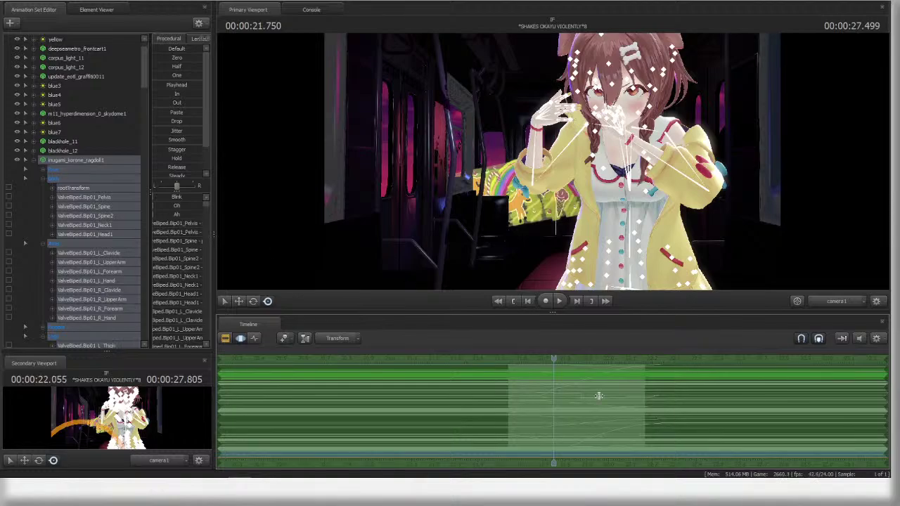
pyautogui.press('shift')
pyautogui.keyDown('shift'); pyautogui.moveTo(498, 382); pyautogui.dragTo(611, 379); pyautogui.keyUp('shift')
pyautogui.moveTo(553, 359)
pyautogui.mouseDown()
pyautogui.moveTo(594, 363)
pyautogui.moveTo(521, 367)
pyautogui.moveTo(559, 371)
pyautogui.mouseUp()
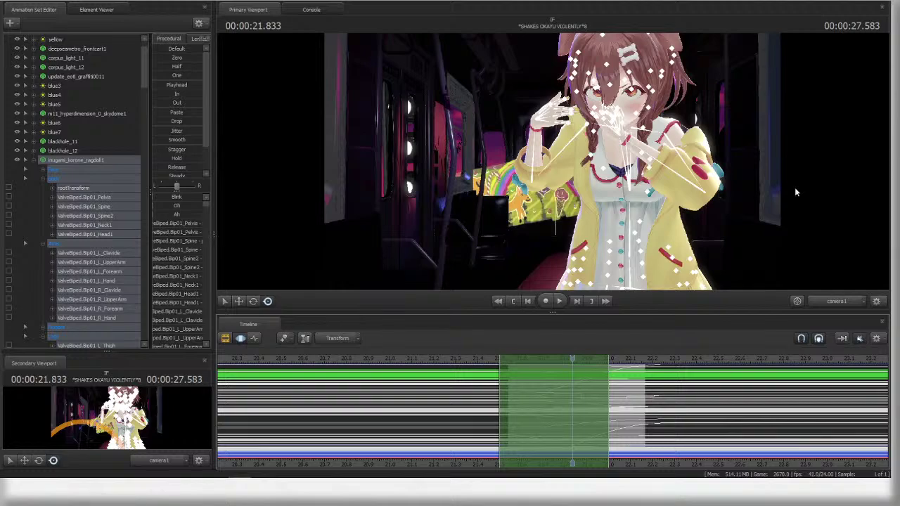
pyautogui.moveTo(577, 360); pyautogui.dragTo(516, 370)
pyautogui.click(177, 85)
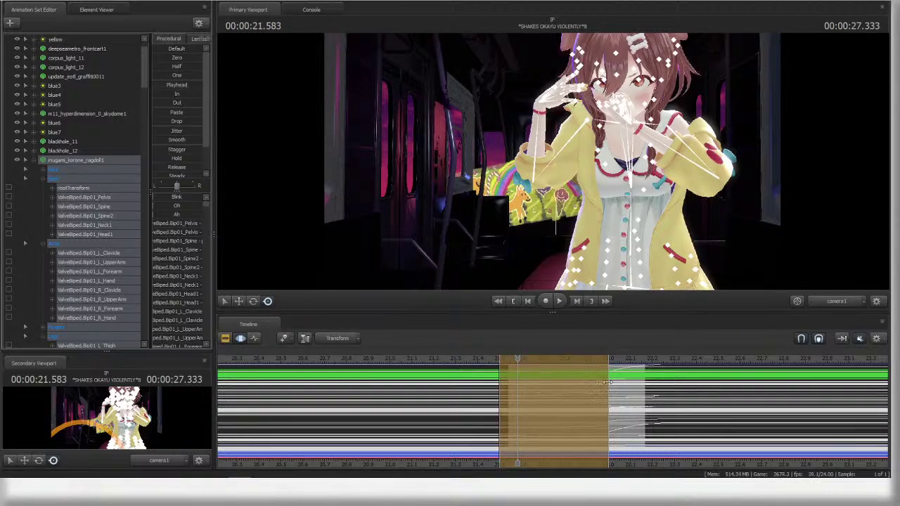
pyautogui.moveTo(609, 382)
pyautogui.mouseDown()
pyautogui.moveTo(618, 382)
pyautogui.moveTo(590, 382)
pyautogui.moveTo(627, 383)
pyautogui.mouseUp()
pyautogui.press('space')
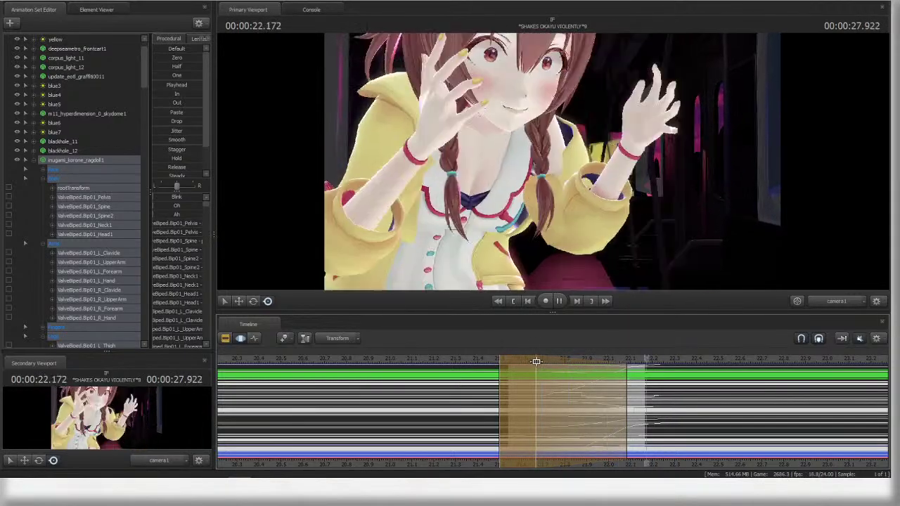
pyautogui.press('space')
pyautogui.click(555, 358)
pyautogui.press('Escape')
pyautogui.press('space')
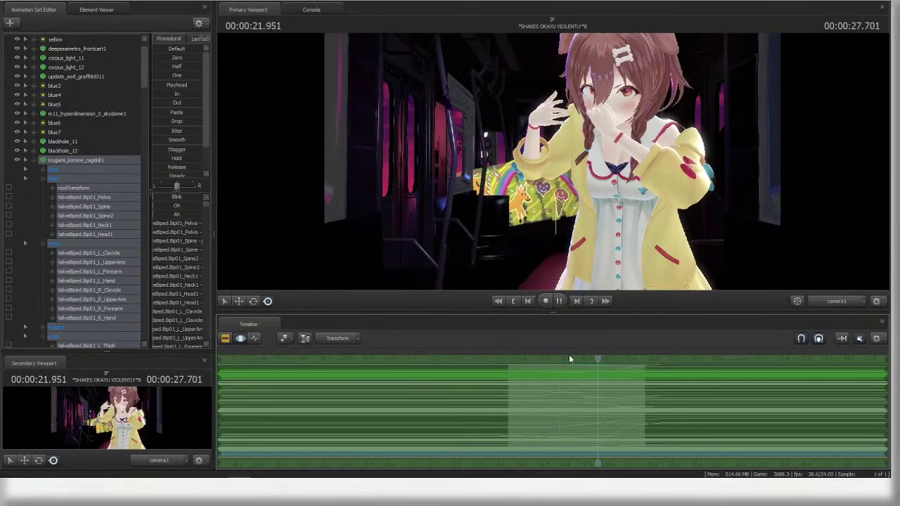
# - Review the *SHAKES OKAYU VIOLENTLY*8 and *9 shots in the Clip Editor up to 22.619 s and select the *9 shot
pyautogui.press('F2')
pyautogui.scroll(-3, 608, 377)
pyautogui.click(610, 358)
pyautogui.press('space')
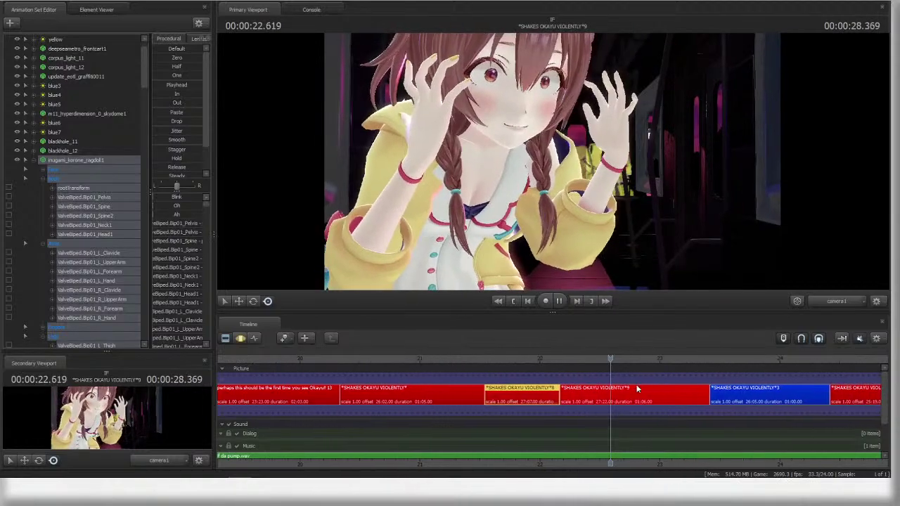
pyautogui.press('space')
pyautogui.click(420, 359)
pyautogui.moveTo(390, 359); pyautogui.dragTo(327, 360)
pyautogui.press('space')
pyautogui.click(530, 401)
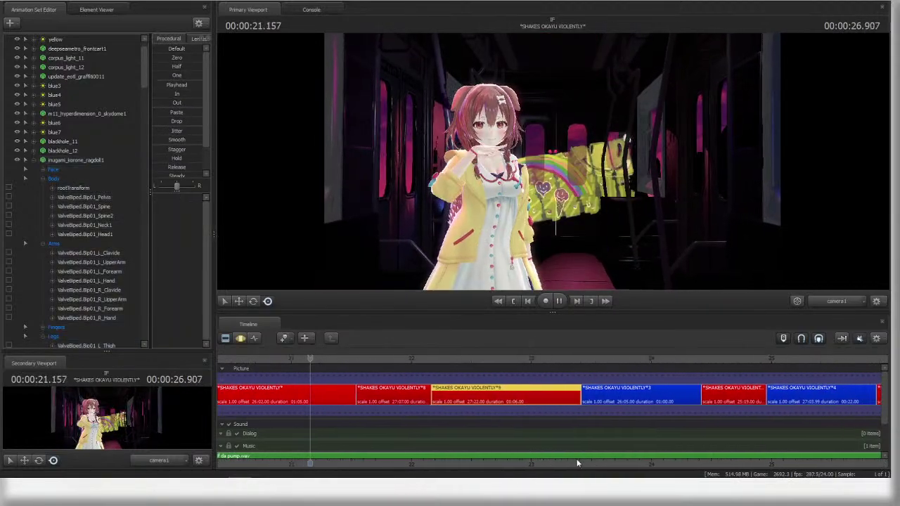
pyautogui.press('space')
pyautogui.click(400, 356)
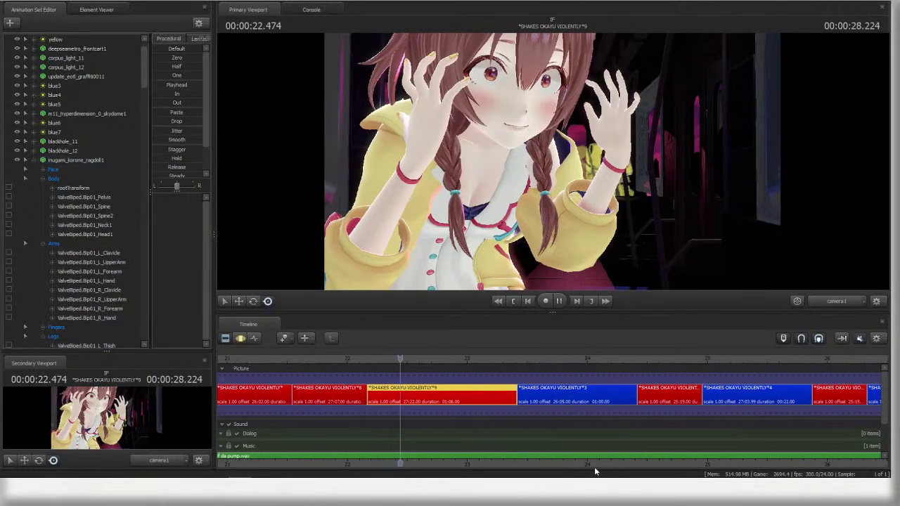
# - Select the *SHAKES OKAYU VIOLENTLY* shot and replay the transition into it from about 20.0 s
pyautogui.scroll(-3, 664, 428)
pyautogui.click(529, 357)
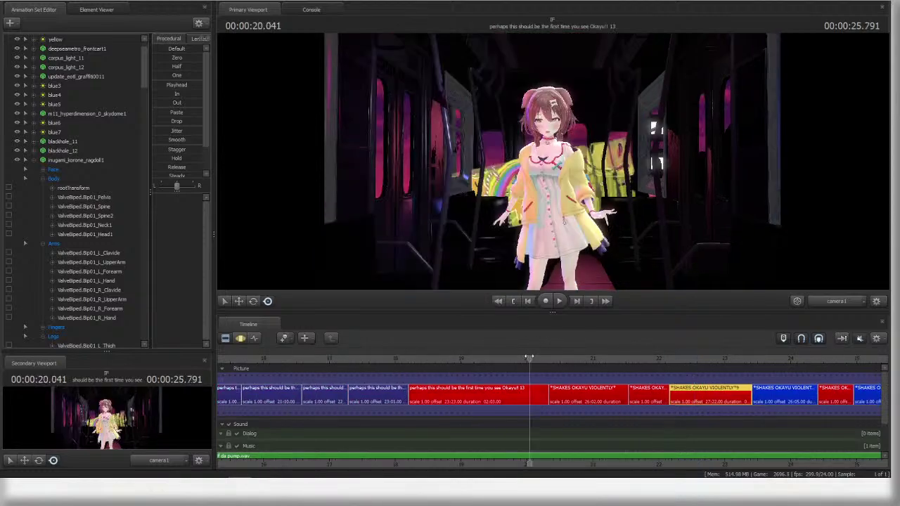
pyautogui.press('space')
pyautogui.click(565, 398)
pyautogui.press('space')
pyautogui.click(458, 357)
pyautogui.press('space')
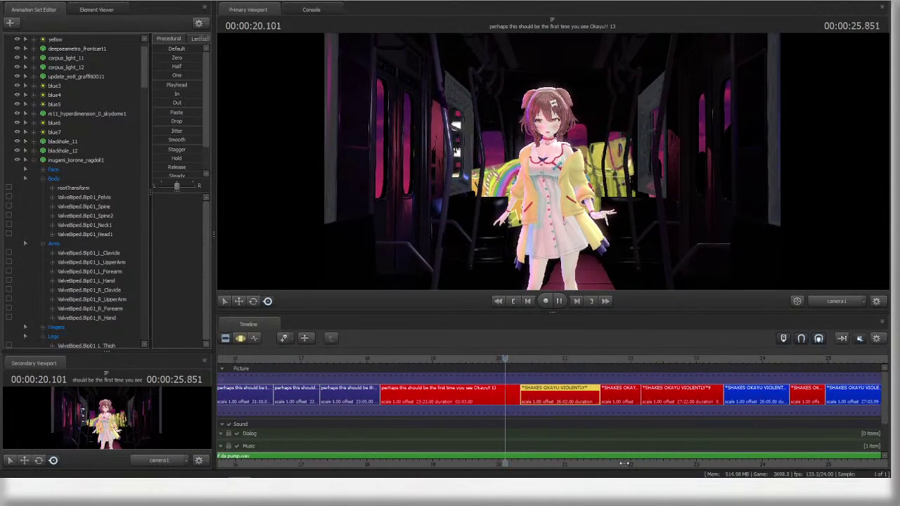
pyautogui.press('space')
pyautogui.click(582, 357)
pyautogui.press('space')
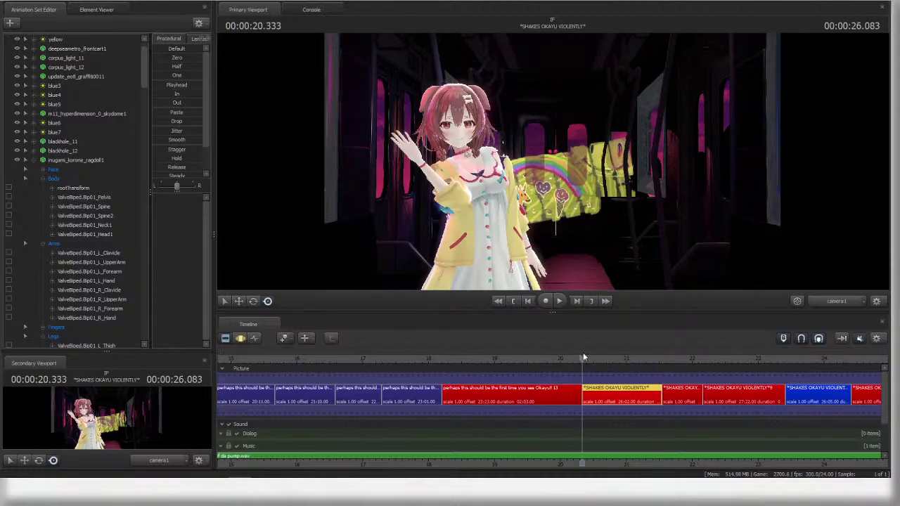
pyautogui.press('space')
# - Rotate ValveBiped.Bip01_R_UpperArm at the 20.333 s keyframe to bring the raised right arm closer to the head
pyautogui.click(541, 358)
pyautogui.moveTo(541, 358); pyautogui.dragTo(538, 358)
pyautogui.click(255, 338)
pyautogui.click(446, 176)
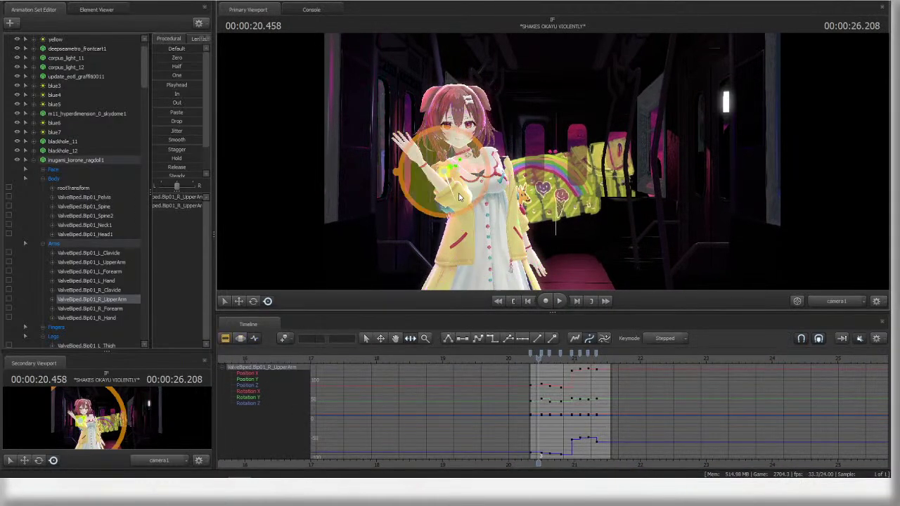
pyautogui.click(529, 356)
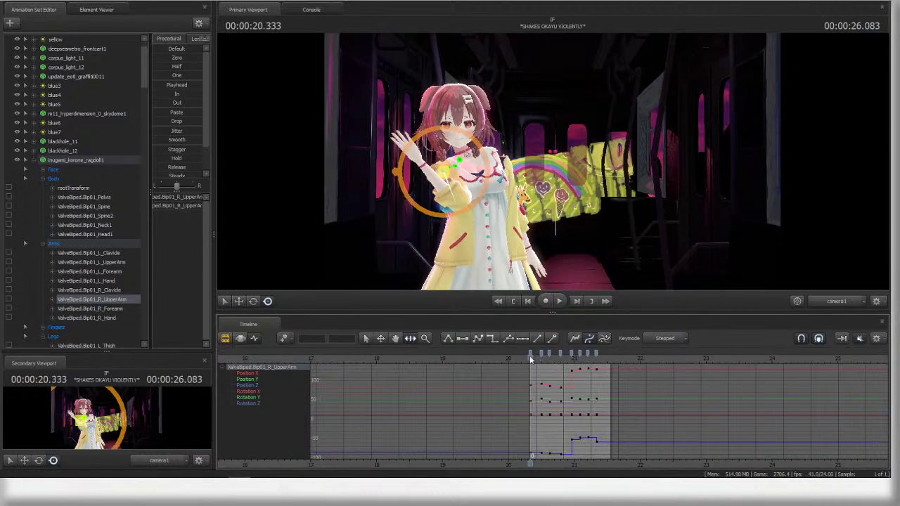
pyautogui.moveTo(483, 184); pyautogui.dragTo(484, 186)
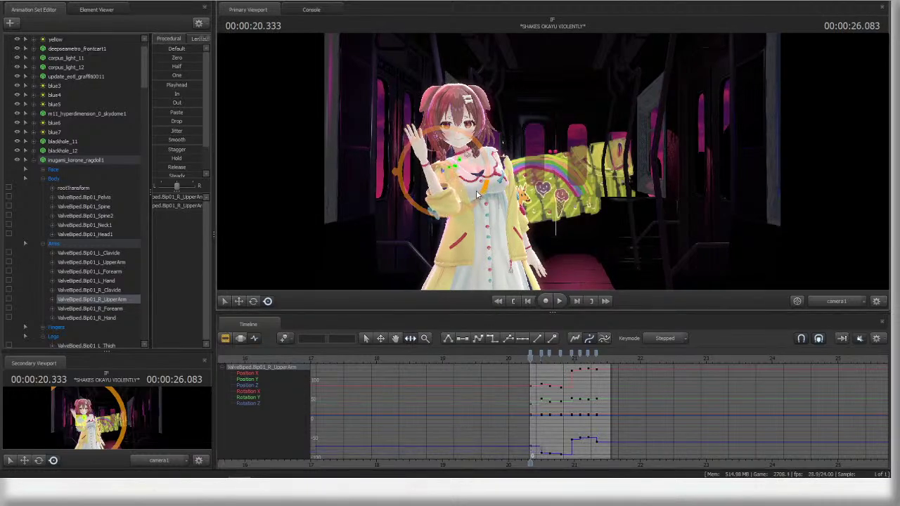
# - Adjust the right upper arm rotation at the 20.500 s keyframe, undoing the first attempt, and play the shot back
pyautogui.click(541, 359)
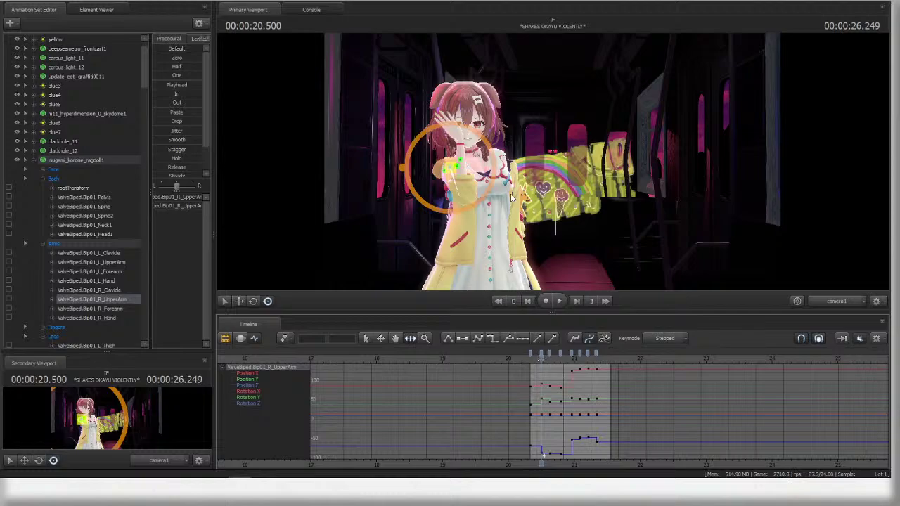
pyautogui.moveTo(484, 174); pyautogui.dragTo(487, 186)
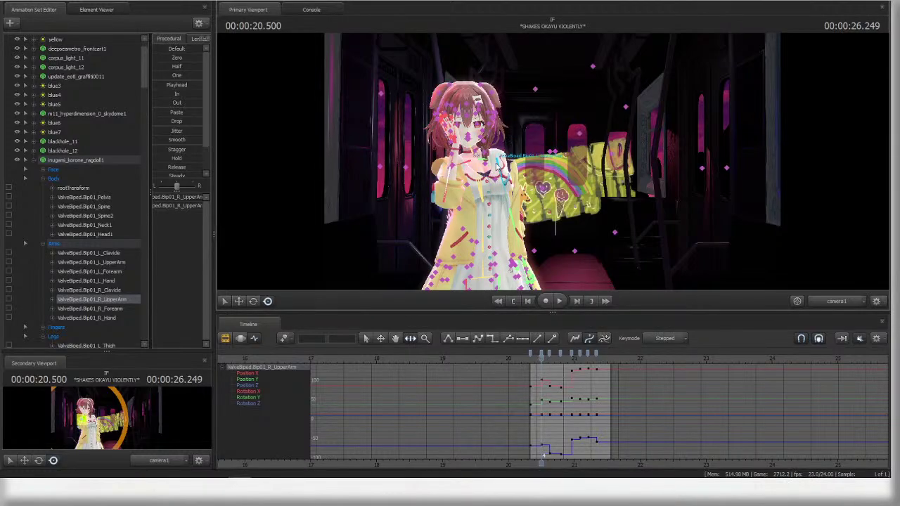
pyautogui.hotkey('ctrl', 'z')
pyautogui.moveTo(535, 358)
pyautogui.mouseDown()
pyautogui.moveTo(551, 360)
pyautogui.moveTo(539, 358)
pyautogui.mouseUp()
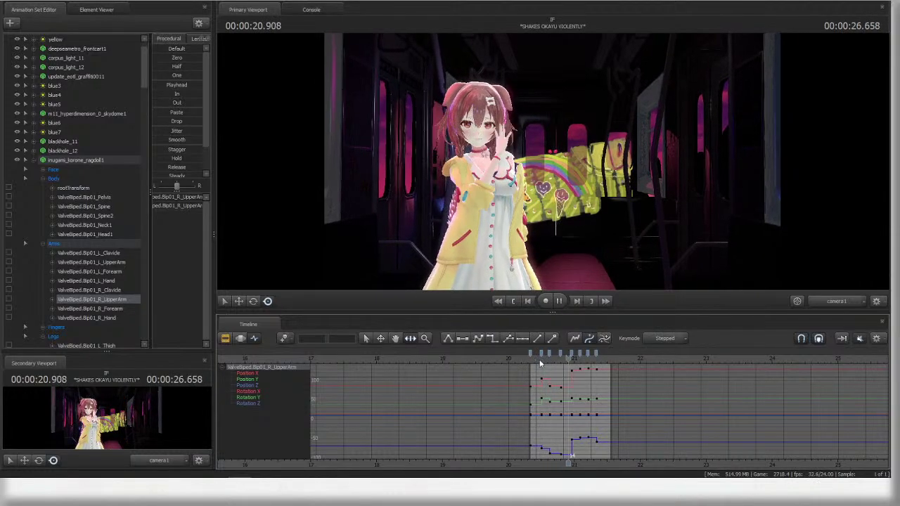
pyautogui.press('space')
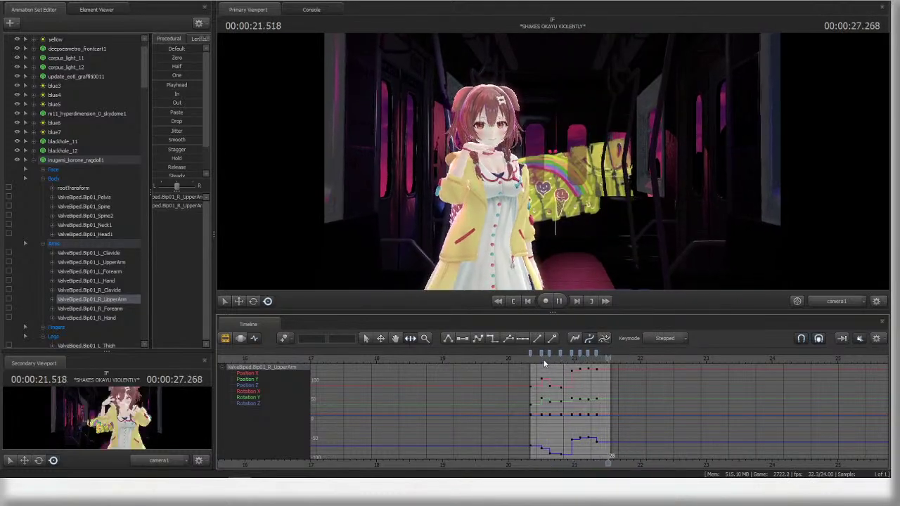
pyautogui.press('space')
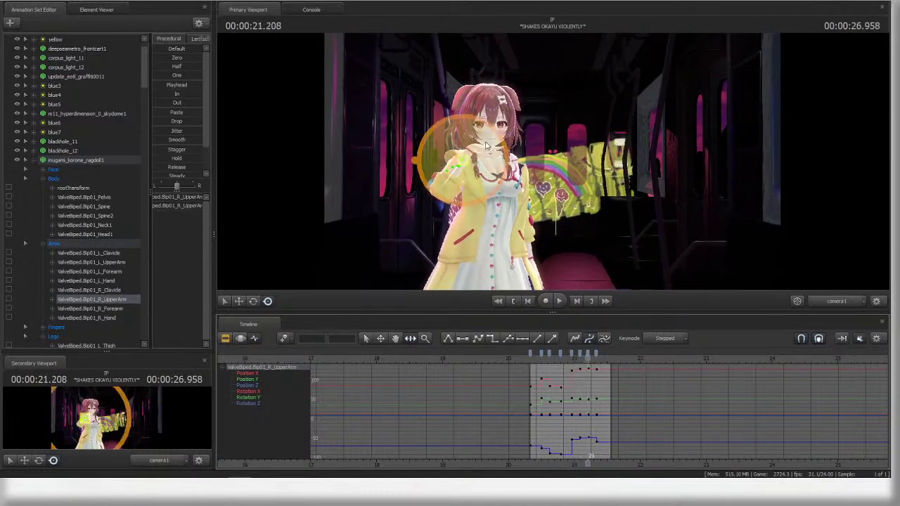
# - Play the end of the *SHAKES OKAYU VIOLENTLY* shot from about 21.2 s to check the right arm motion
pyautogui.press('space')
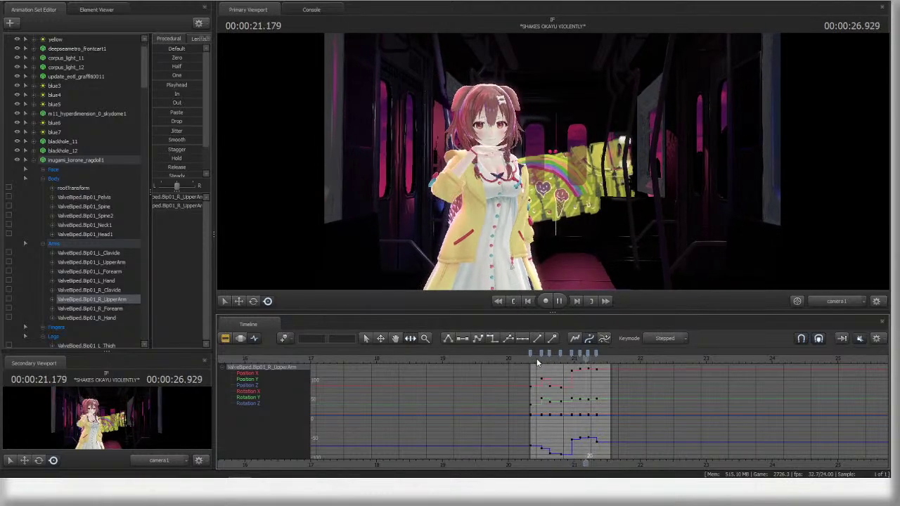
pyautogui.press('space')
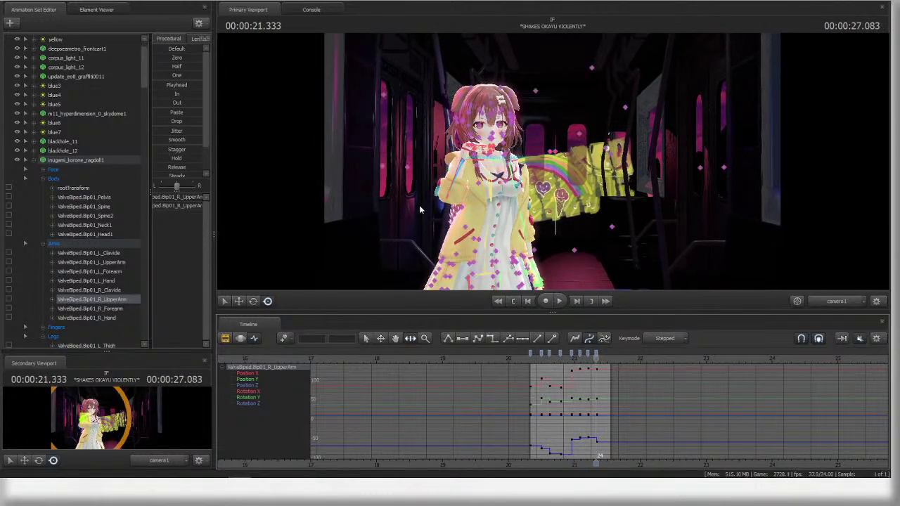
pyautogui.click(457, 103)
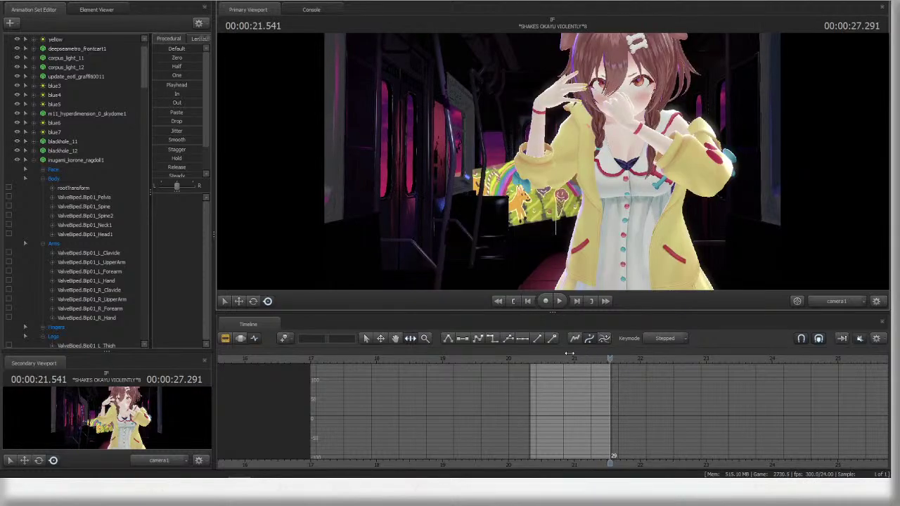
# - Open the *SHAKES OKAYU VIOLENTLY*9 shot in the Graph Editor and select all inugami_korone_ragdoll1 controls
pyautogui.press('F2')
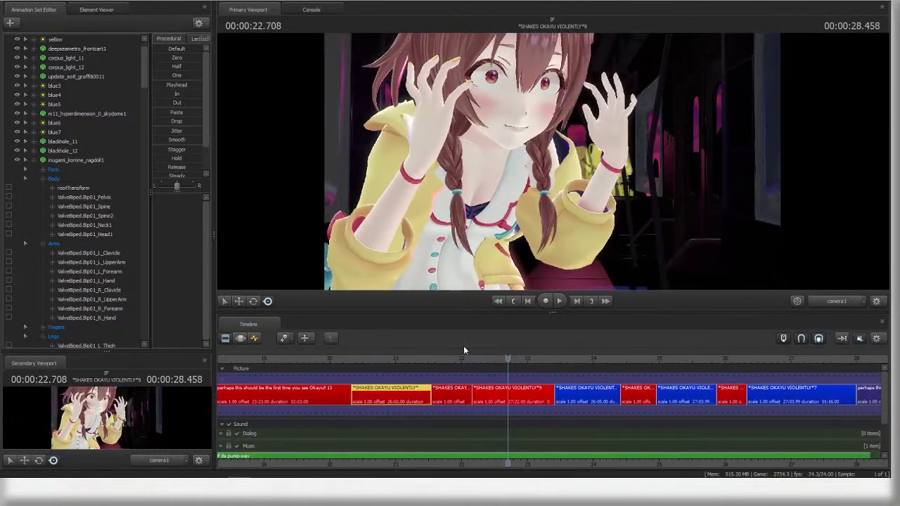
pyautogui.click(254, 339)
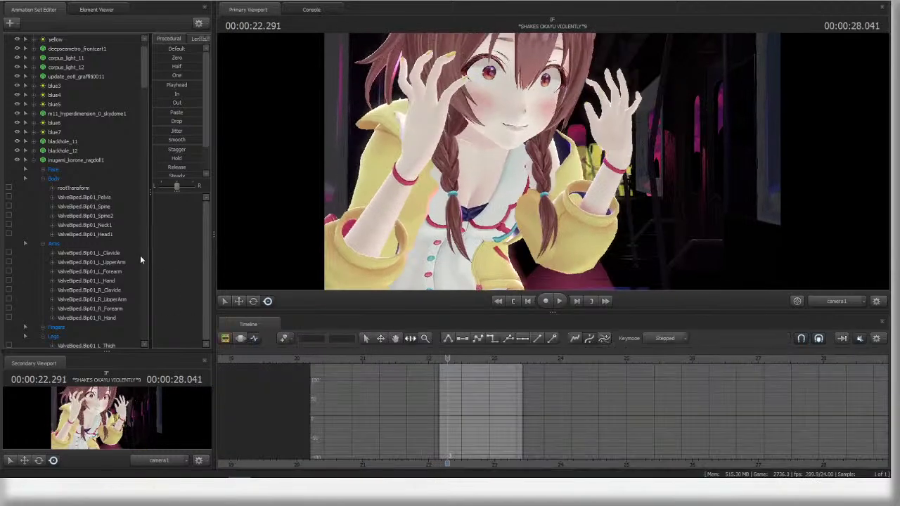
pyautogui.click(81, 160)
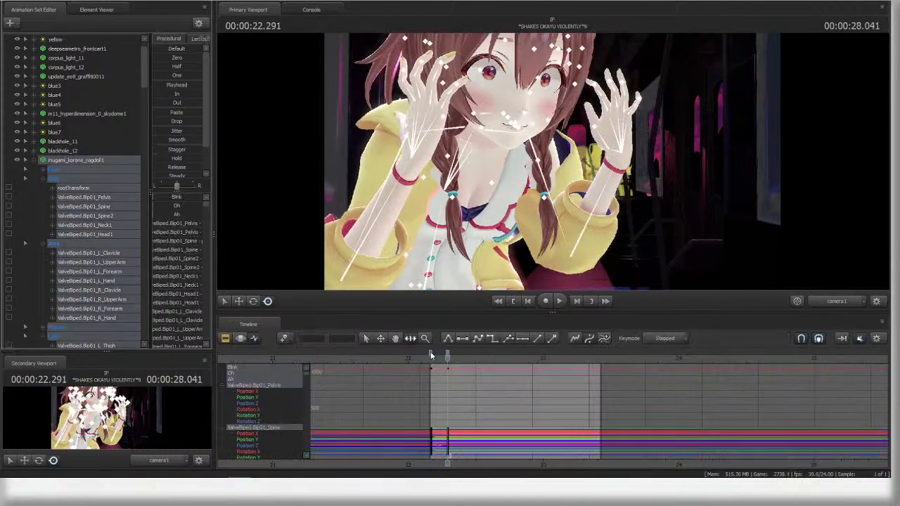
pyautogui.click(431, 355)
# - Play the *SHAKES OKAYU VIOLENTLY*9 shot in the Clip Editor and return to its keyframes in the Graph Editor
pyautogui.press('F2')
pyautogui.press('space')
pyautogui.scroll(-3, 421, 362)
pyautogui.click(386, 357)
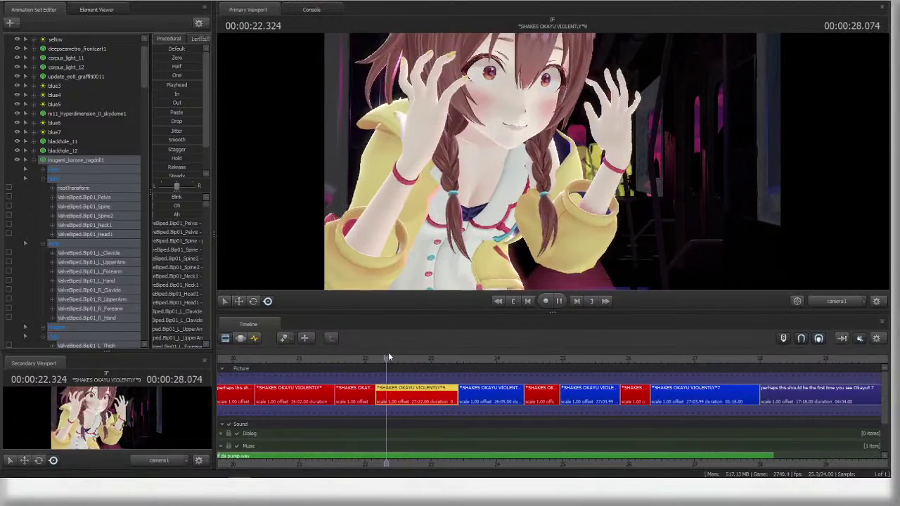
pyautogui.press('space')
pyautogui.press('F4')
pyautogui.moveTo(390, 415); pyautogui.dragTo(614, 391, button='middle')
pyautogui.scroll(3, 612, 379)
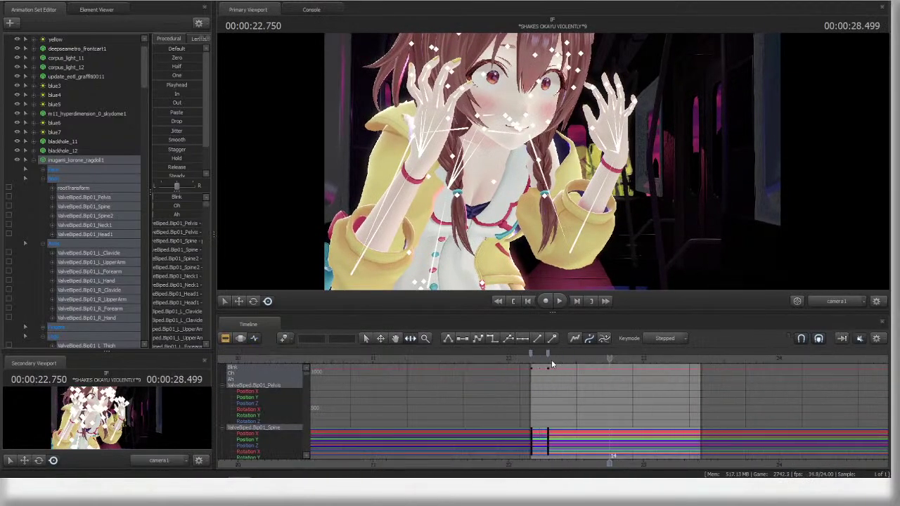
# - At the 22.291 s keyframe, shift inugami_korone_ragdoll1's gaze with the Eyes Right slider in the Unknown control group
pyautogui.moveTo(551, 360)
pyautogui.mouseDown()
pyautogui.moveTo(536, 359)
pyautogui.moveTo(565, 359)
pyautogui.moveTo(542, 359)
pyautogui.moveTo(549, 366)
pyautogui.mouseUp()
pyautogui.click(43, 243)
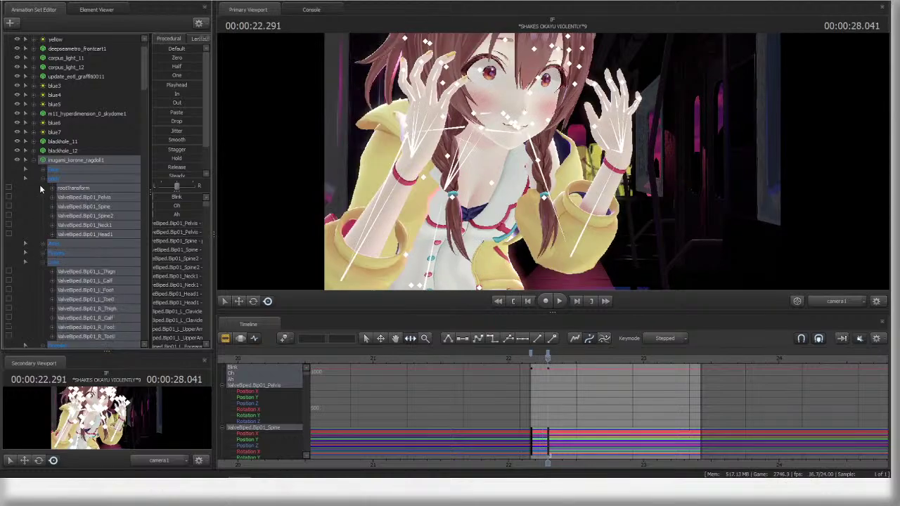
pyautogui.click(43, 180)
pyautogui.click(43, 206)
pyautogui.click(59, 216)
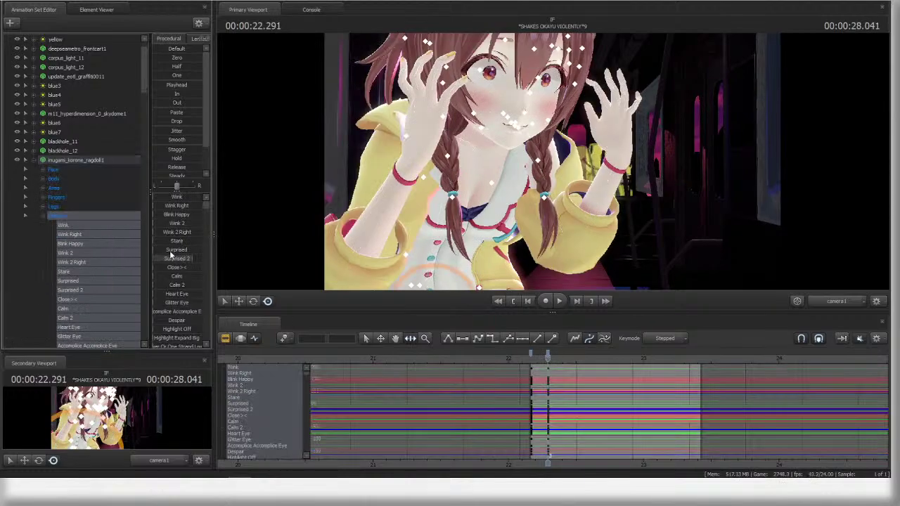
pyautogui.scroll(-5, 180, 265)
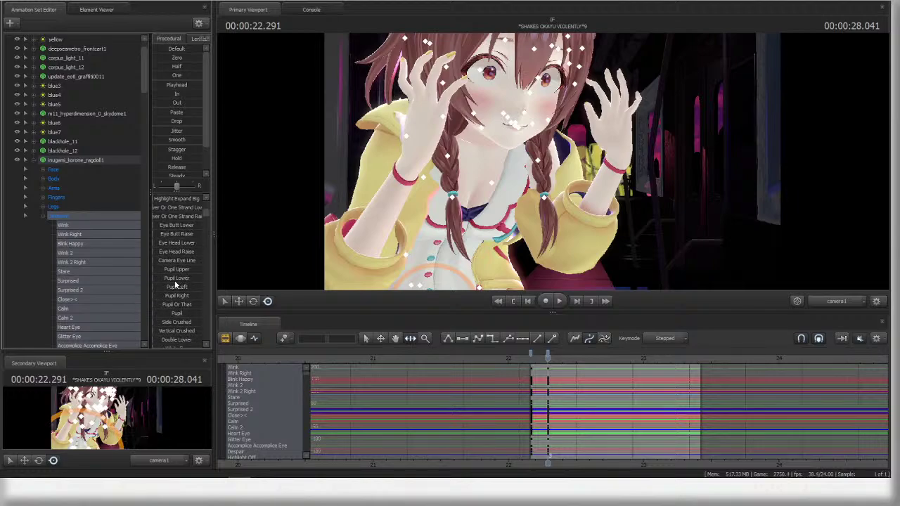
pyautogui.scroll(-8, 169, 285)
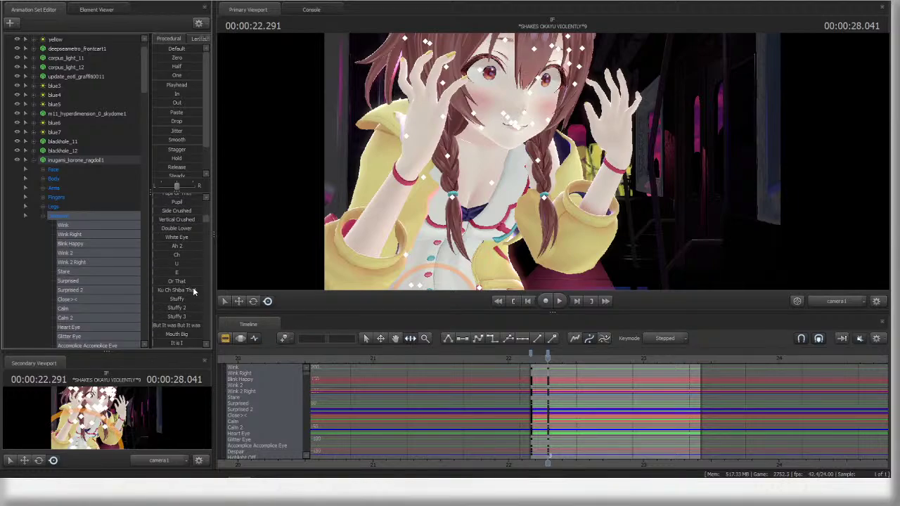
pyautogui.scroll(-5, 187, 286)
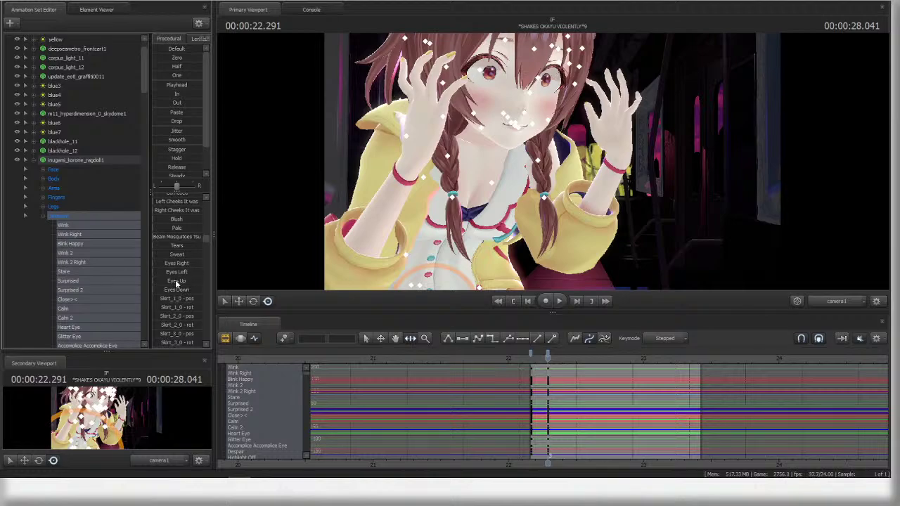
pyautogui.moveTo(175, 280); pyautogui.dragTo(196, 280)
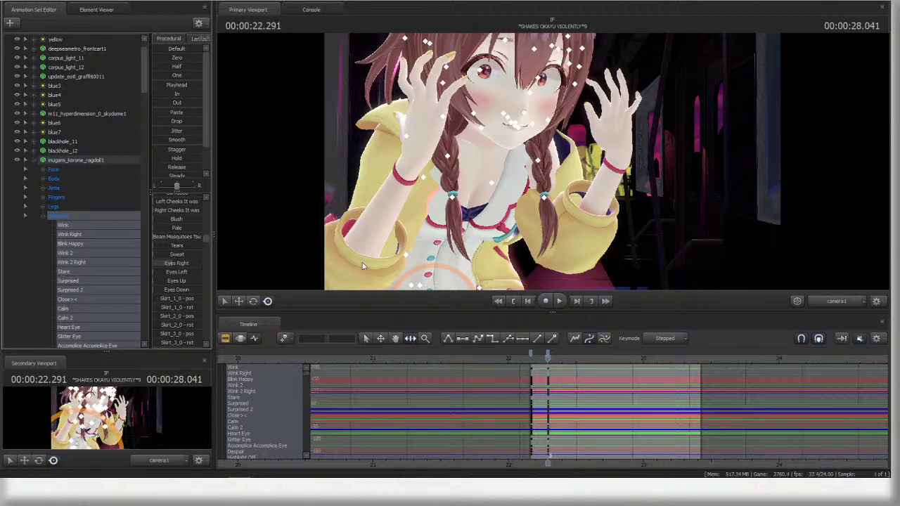
# - Open the character's mouth at 22.291 s with the Ah 2 slider and play the *9 shot to check it
pyautogui.scroll(-10, 188, 299)
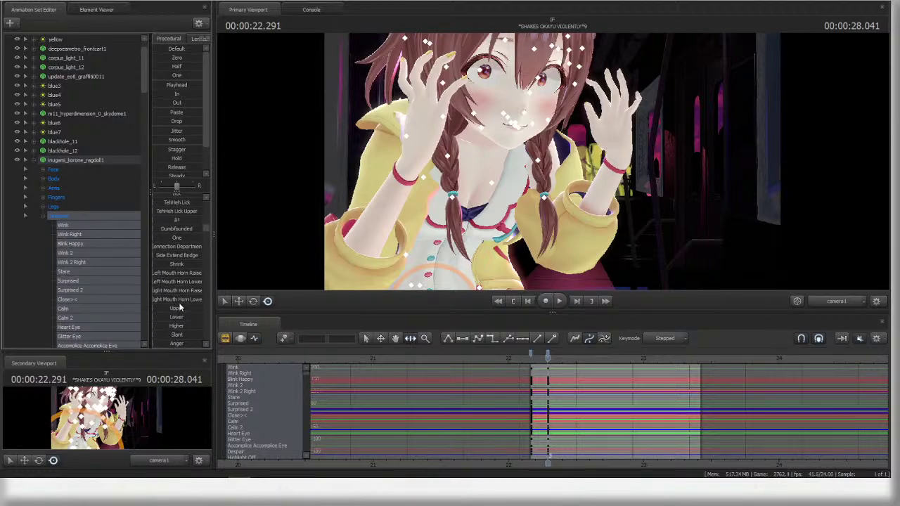
pyautogui.scroll(3, 179, 291)
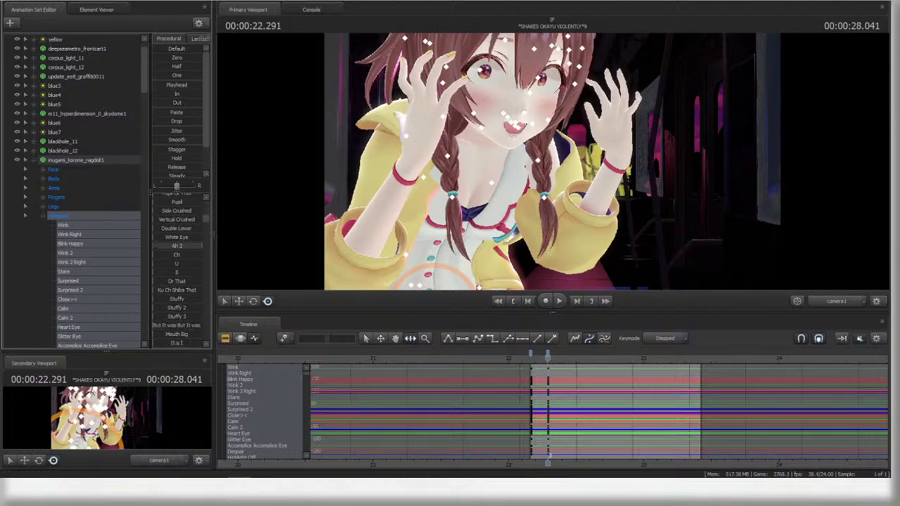
pyautogui.click(80, 169)
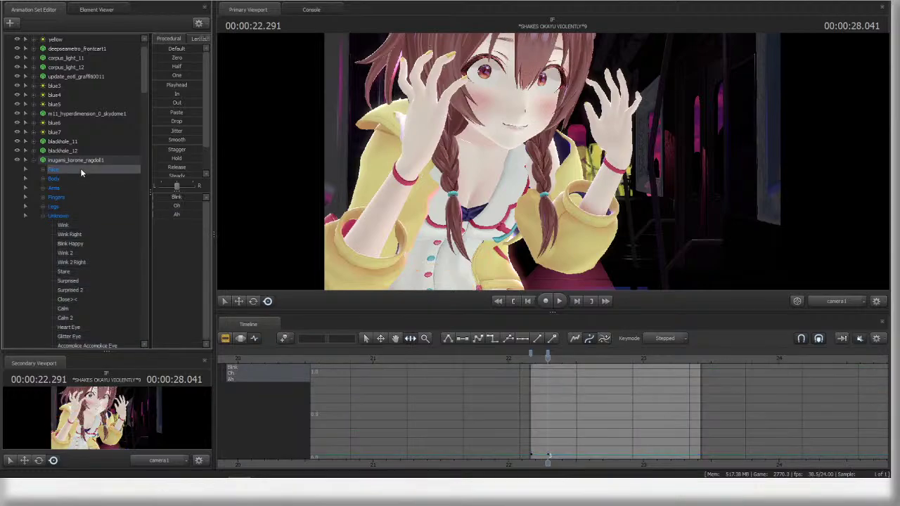
pyautogui.click(83, 215)
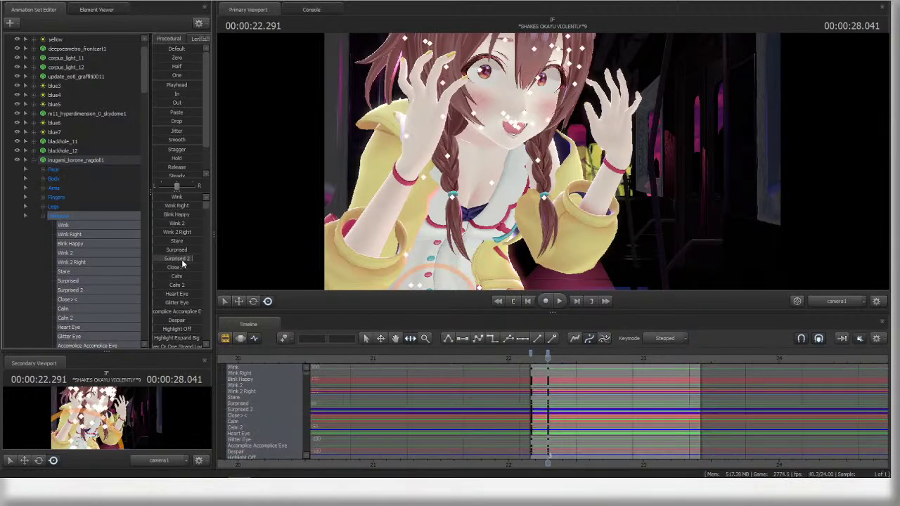
pyautogui.scroll(-8, 180, 267)
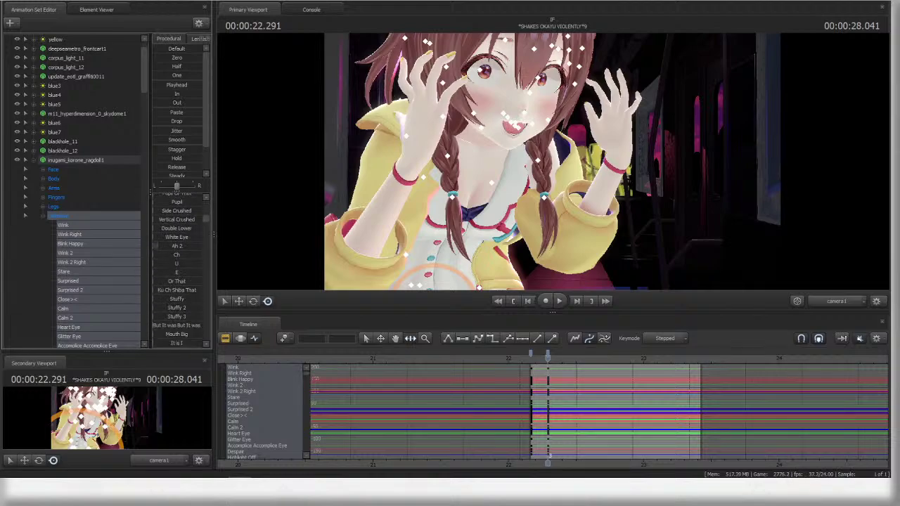
pyautogui.click(630, 251)
pyautogui.press('space')
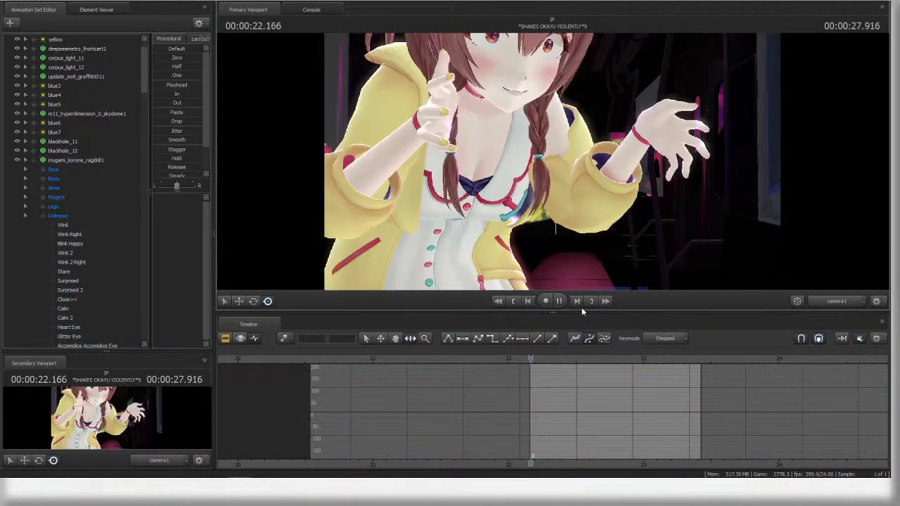
# - Tilt ValveBiped.Bip01_Head1 at the 22.291 s keyframe and play the shot back
pyautogui.click(71, 217)
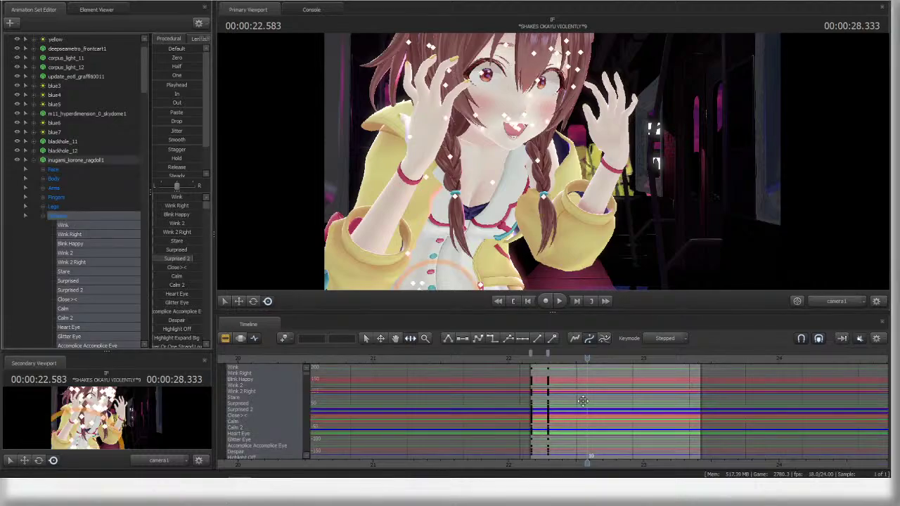
pyautogui.click(547, 358)
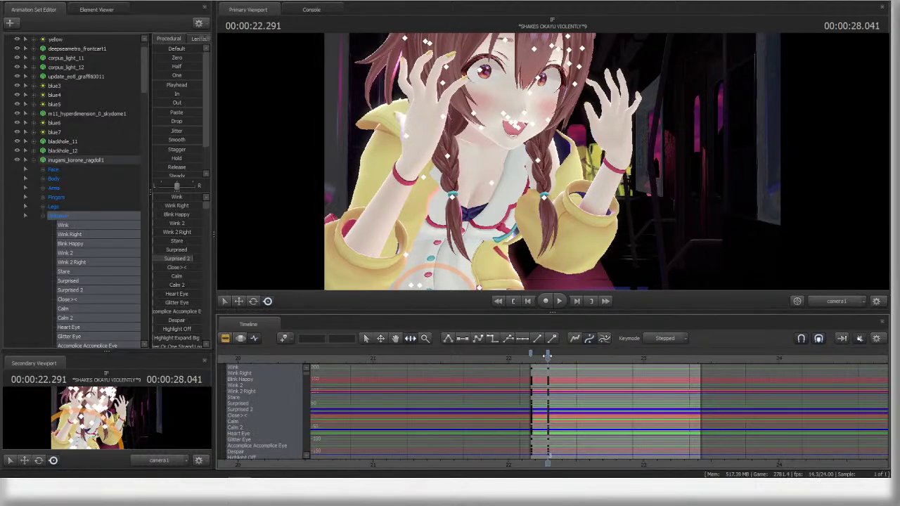
pyautogui.click(482, 117)
pyautogui.click(129, 234)
pyautogui.moveTo(503, 131); pyautogui.dragTo(518, 118)
pyautogui.press('space')
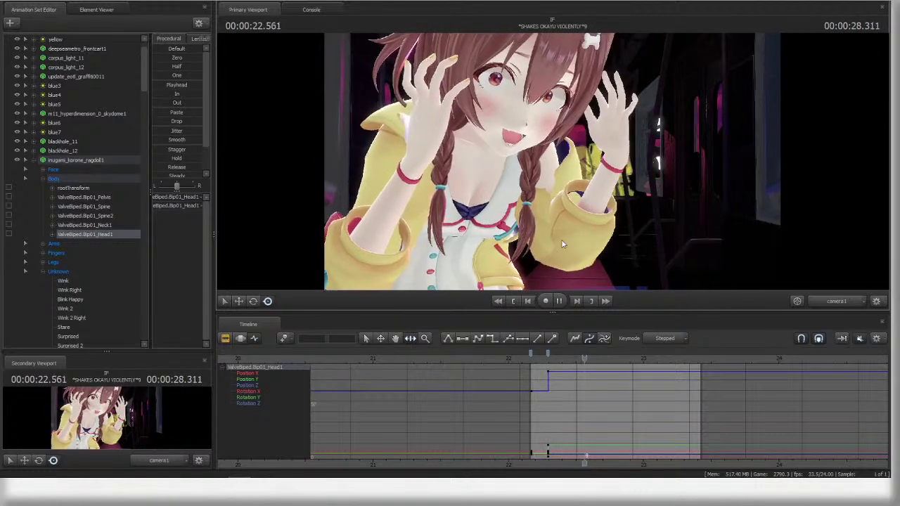
pyautogui.press('space')
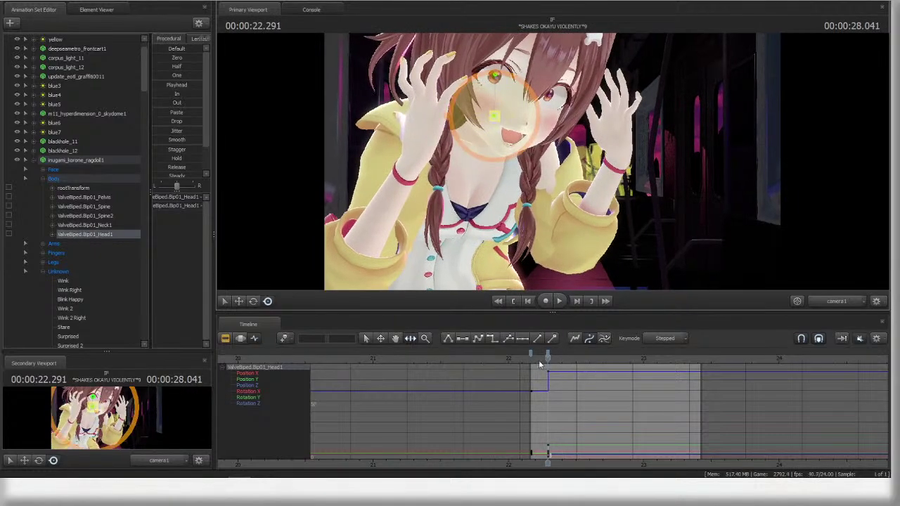
# - Rotate ValveBiped.Bip01_R_UpperArm at 22.291 s to bring the raised right hand closer to the face
pyautogui.keyDown('ctrl'); pyautogui.click(397, 159); pyautogui.keyUp('ctrl')
pyautogui.moveTo(408, 153); pyautogui.dragTo(361, 151)
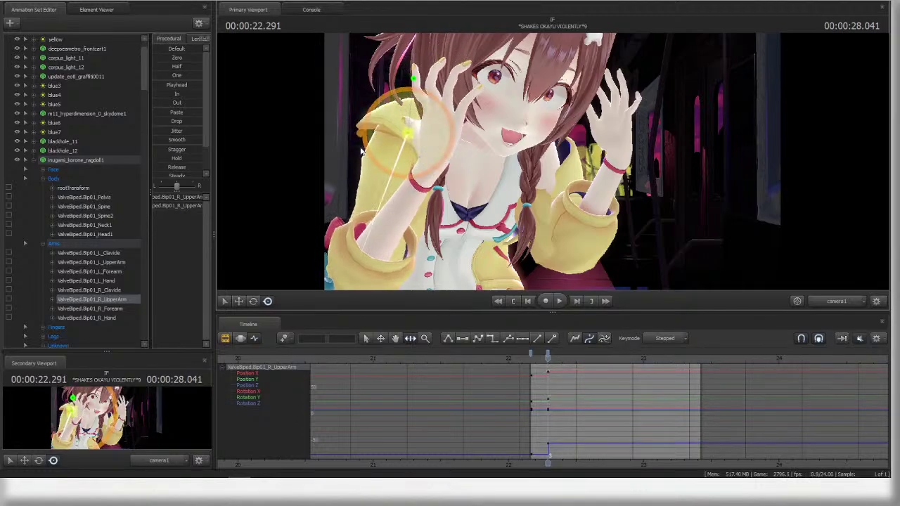
pyautogui.keyDown('ctrl'); pyautogui.click(414, 180); pyautogui.keyUp('ctrl')
pyautogui.keyDown('ctrl'); pyautogui.click(440, 101); pyautogui.keyUp('ctrl')
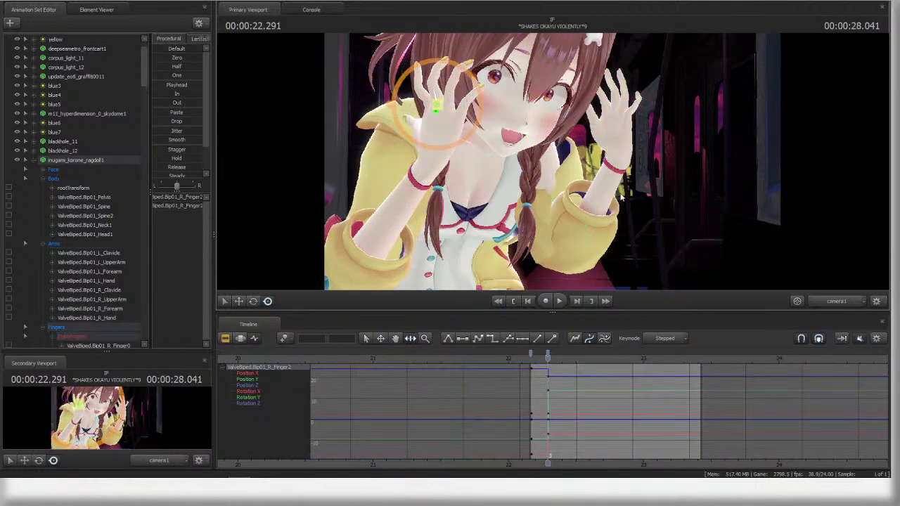
# - Rotate ValveBiped.Bip01_L_UpperArm at 22.291 s to bring the raised left hand closer to the head
pyautogui.keyDown('ctrl'); pyautogui.click(542, 181); pyautogui.keyUp('ctrl')
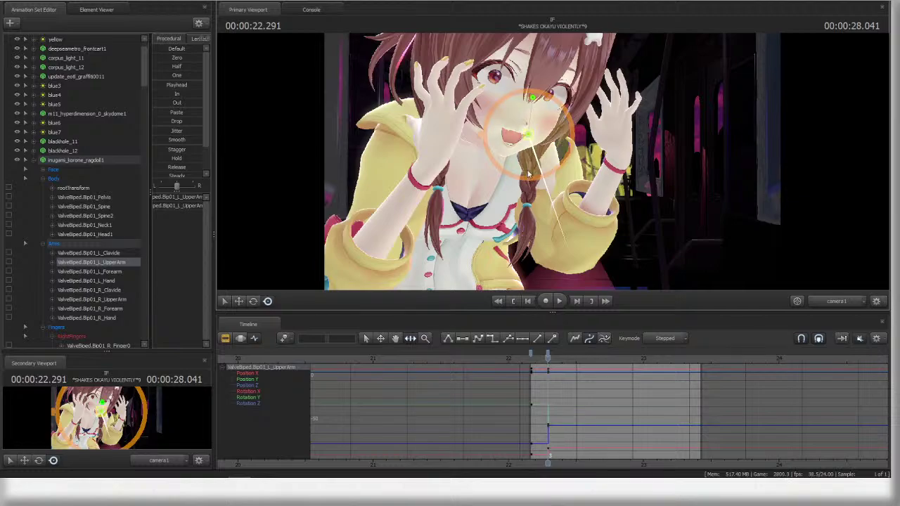
pyautogui.click(497, 134)
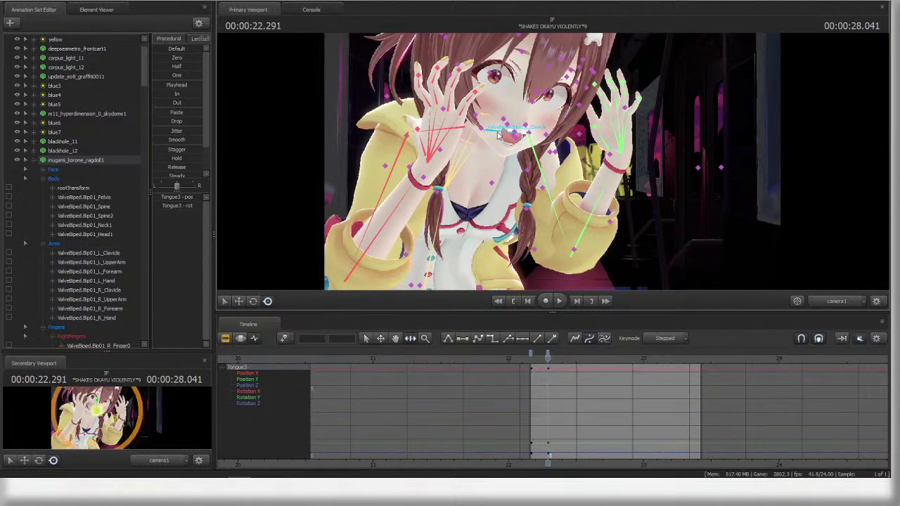
pyautogui.keyDown('ctrl'); pyautogui.click(498, 134); pyautogui.keyUp('ctrl')
pyautogui.moveTo(501, 141); pyautogui.dragTo(552, 149)
pyautogui.keyDown('ctrl'); pyautogui.click(528, 135); pyautogui.keyUp('ctrl')
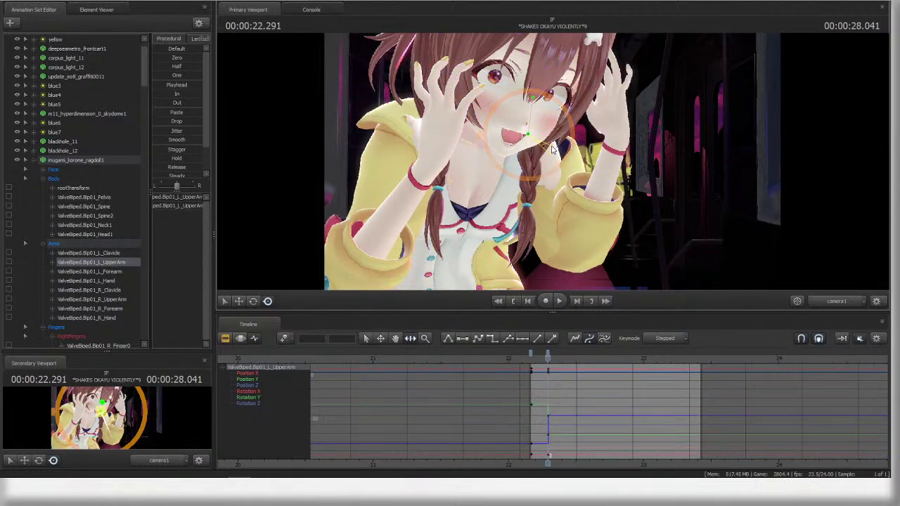
# - Refine the left arm pose at 22.291 s by adjusting the forearm and upper arm and rotating ValveBiped.Bip01_L_Hand
pyautogui.click(599, 257)
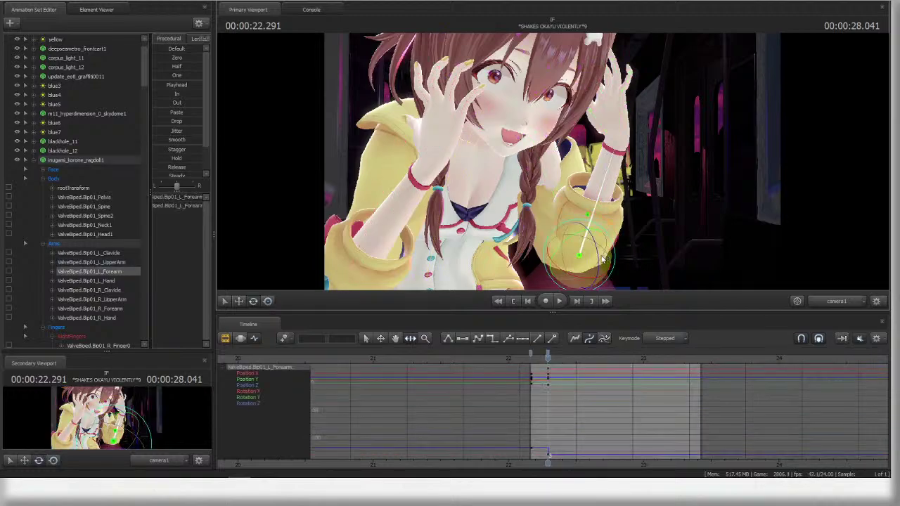
pyautogui.click(617, 123)
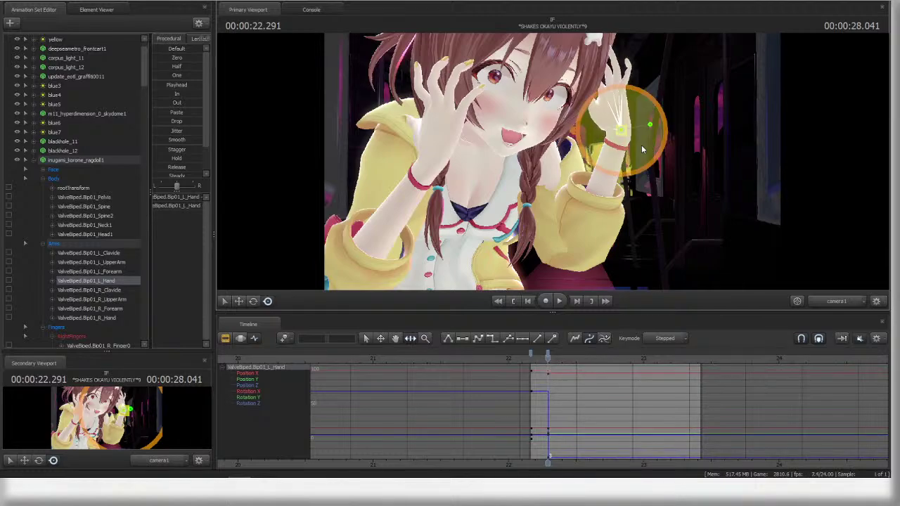
pyautogui.click(567, 203)
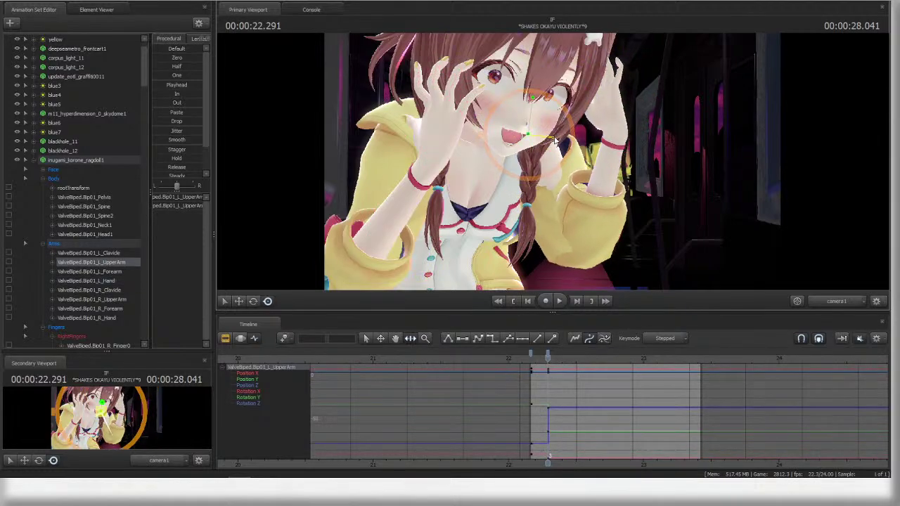
pyautogui.click(618, 128)
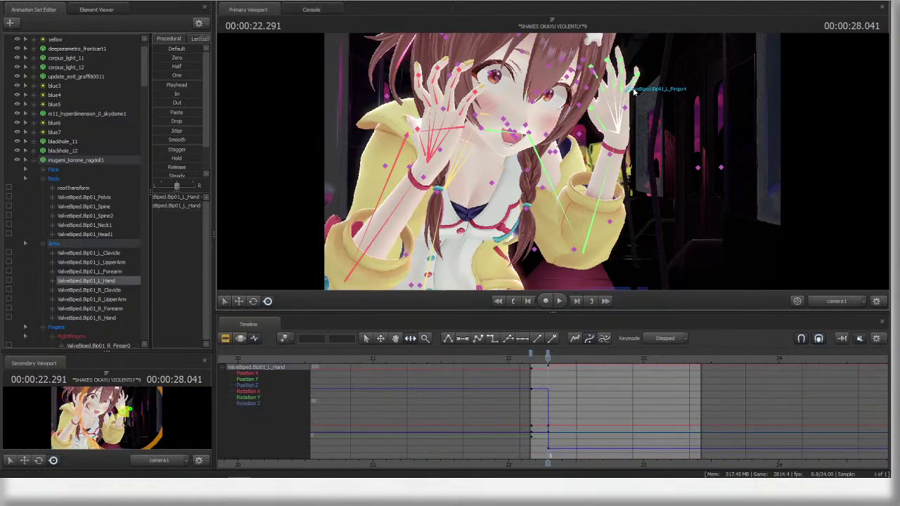
# - Adjust the left little finger at 22.291 s by rotating its ValveBiped.Bip01_L_Finger4 and L_Finger41 bones
pyautogui.click(634, 78)
pyautogui.click(633, 73)
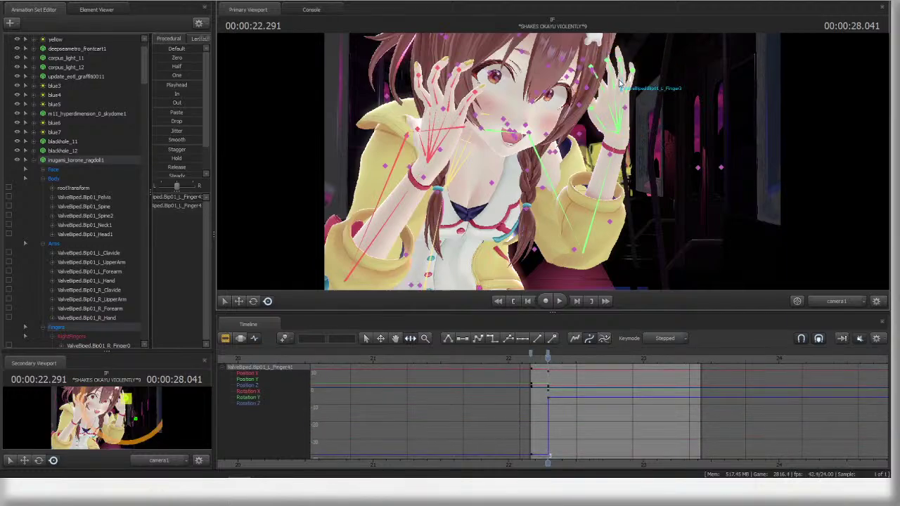
pyautogui.keyDown('ctrl'); pyautogui.click(631, 72); pyautogui.keyUp('ctrl')
# - Try to adjust the left little fingertip bone ValveBiped.Bip01_L_Finger42 in a close-up Work Camera view at 22.291 s
pyautogui.click(840, 301)
pyautogui.moveTo(611, 157); pyautogui.dragTo(542, 183)
pyautogui.press('w')
pyautogui.press('d')
pyautogui.keyDown('alt'); pyautogui.moveTo(616, 202); pyautogui.dragTo(559, 169); pyautogui.keyUp('alt')
pyautogui.press('e')
pyautogui.press('w')
pyautogui.hotkey('ctrl', 'z')
pyautogui.press('r')
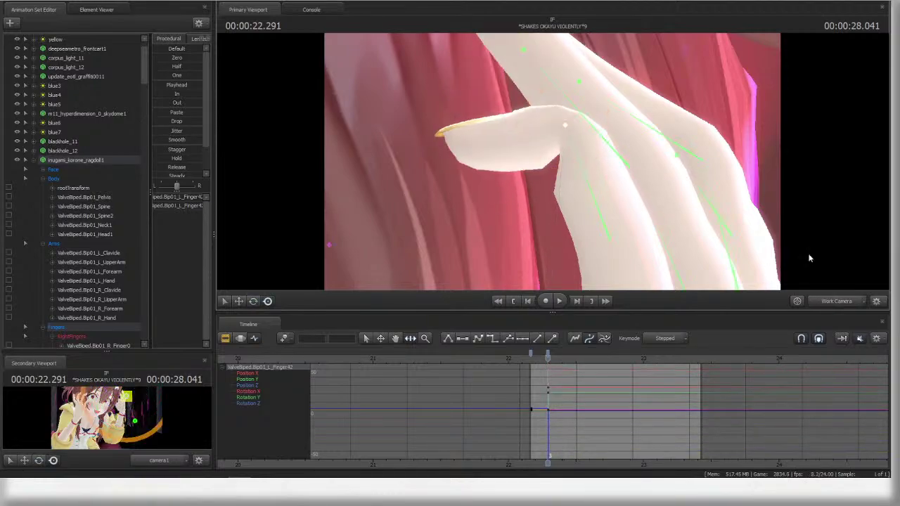
pyautogui.hotkey('ctrl', 'z')
pyautogui.click(839, 300)
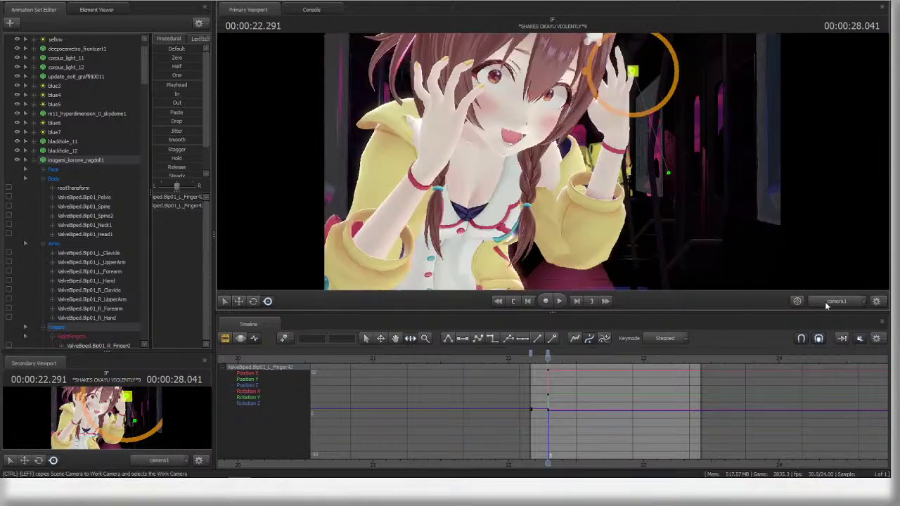
# - Rotate ValveBiped.Bip01_L_Finger42 at 22.291 s to refine the curl of the left little fingertip
pyautogui.keyDown('ctrl'); pyautogui.click(629, 80); pyautogui.keyUp('ctrl')
pyautogui.keyDown('ctrl'); pyautogui.click(628, 93); pyautogui.keyUp('ctrl')
pyautogui.moveTo(629, 93); pyautogui.dragTo(673, 84)
pyautogui.click(630, 70)
pyautogui.moveTo(636, 59); pyautogui.dragTo(632, 64)
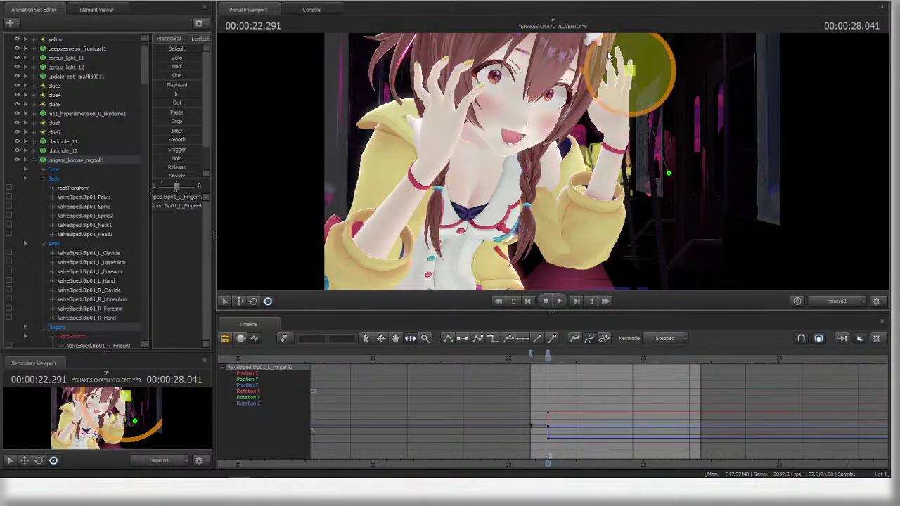
# - Rotate ValveBiped.Bip01_L_Hand and ValveBiped.Bip01_L_Finger3 at 22.291 s to refine the raised left hand
pyautogui.click(595, 69)
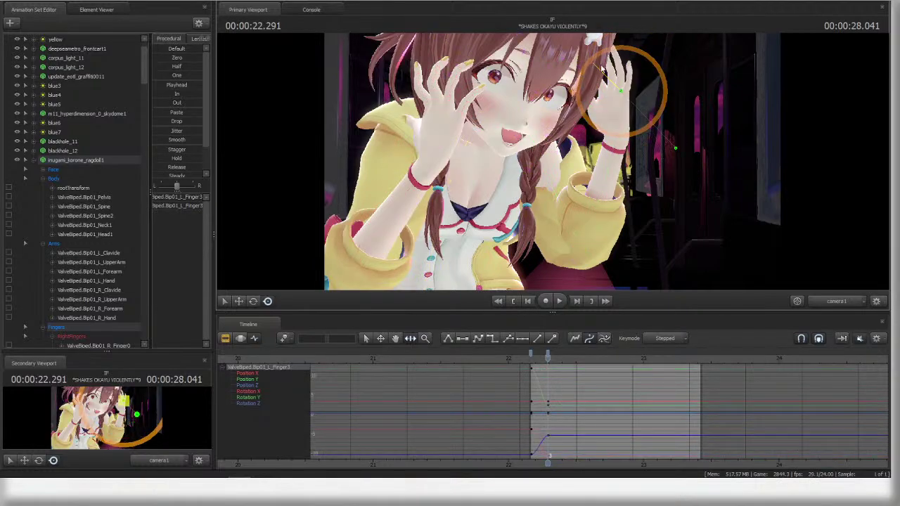
pyautogui.click(618, 125)
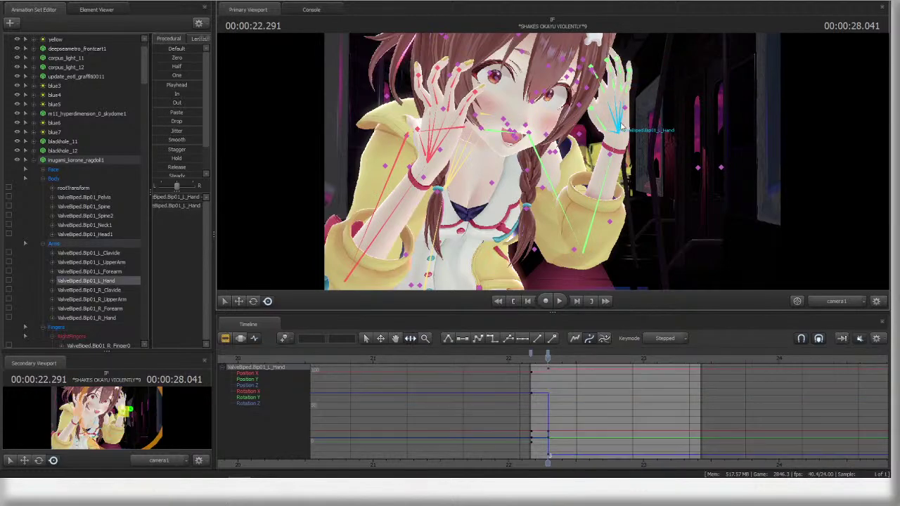
pyautogui.moveTo(621, 127); pyautogui.dragTo(642, 144)
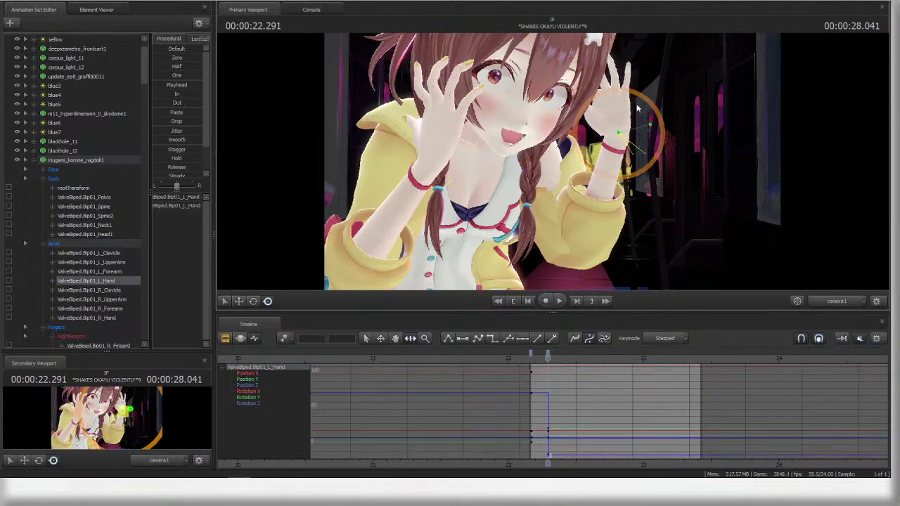
pyautogui.click(631, 109)
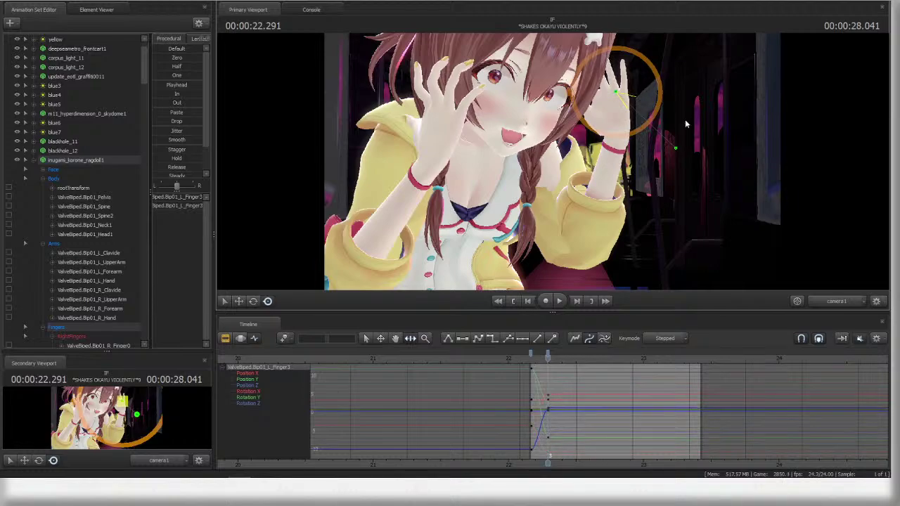
pyautogui.click(731, 195)
# - Rotate ValveBiped.Bip01_R_UpperArm to move the right hand away from the face at 22.291 s, and preview the motion
pyautogui.keyDown('ctrl'); pyautogui.click(410, 137); pyautogui.keyUp('ctrl')
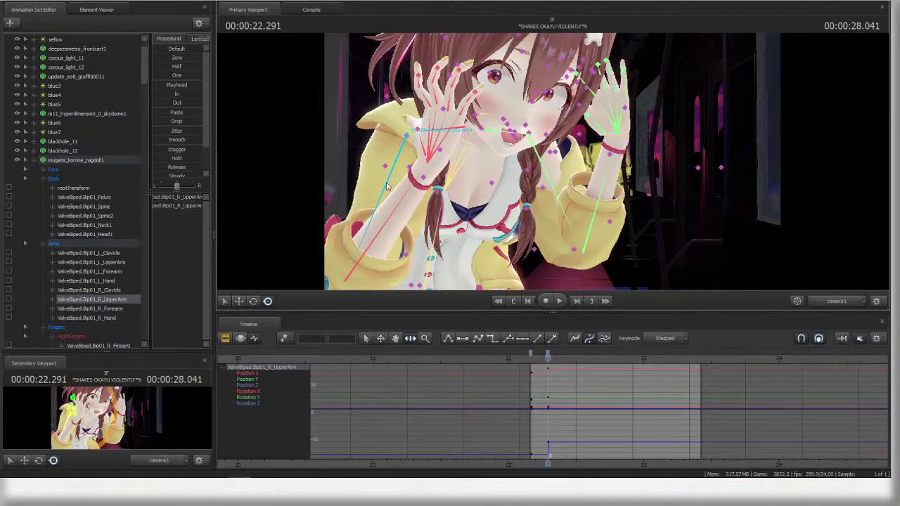
pyautogui.moveTo(410, 137); pyautogui.dragTo(428, 153)
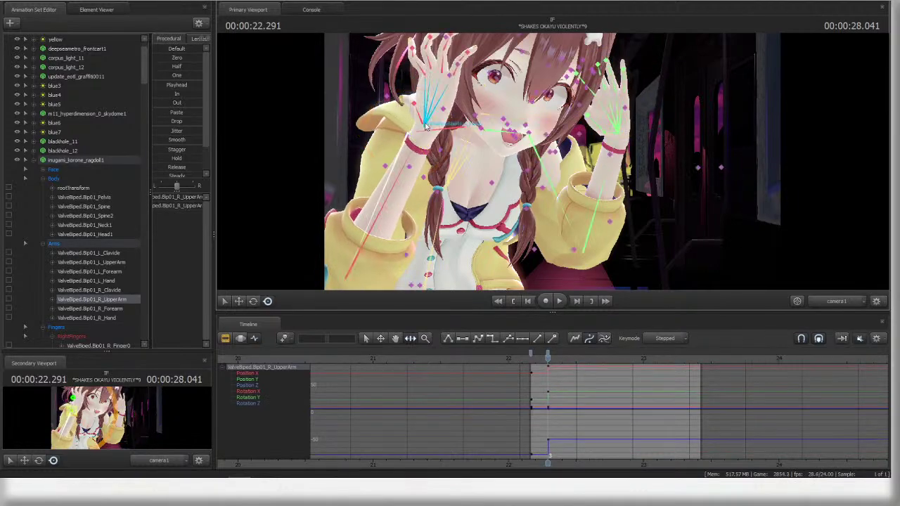
pyautogui.click(445, 124)
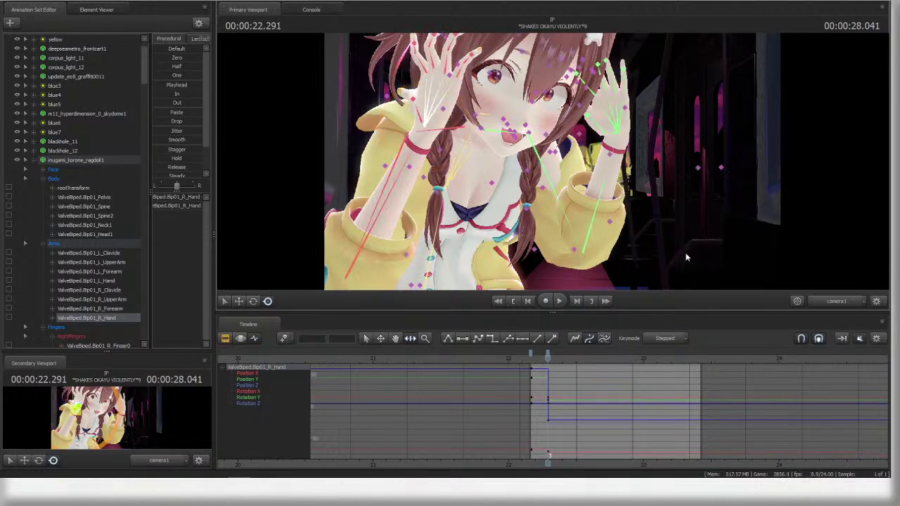
pyautogui.press('space')
pyautogui.press('space')
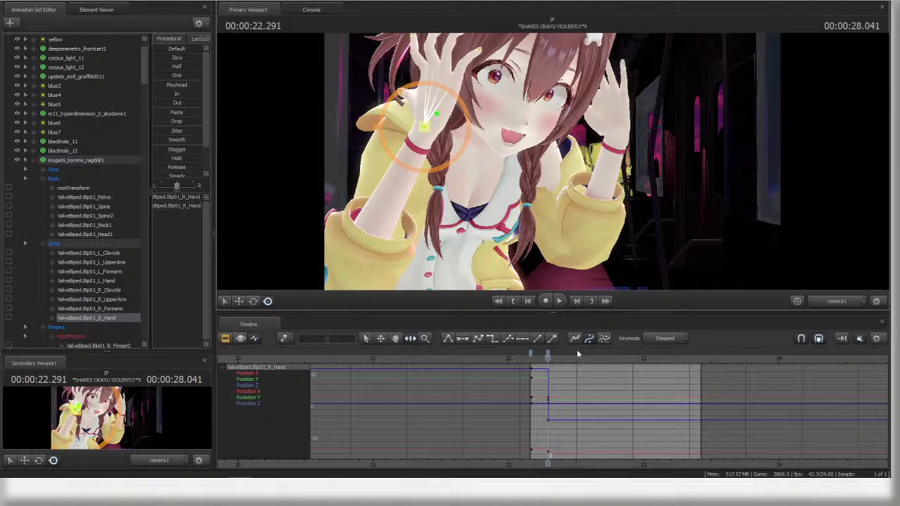
# - Smooth the transition between the whole ragdoll's first keyframe in the shot and its 22.291 s keyframe, and preview it
pyautogui.click(62, 161)
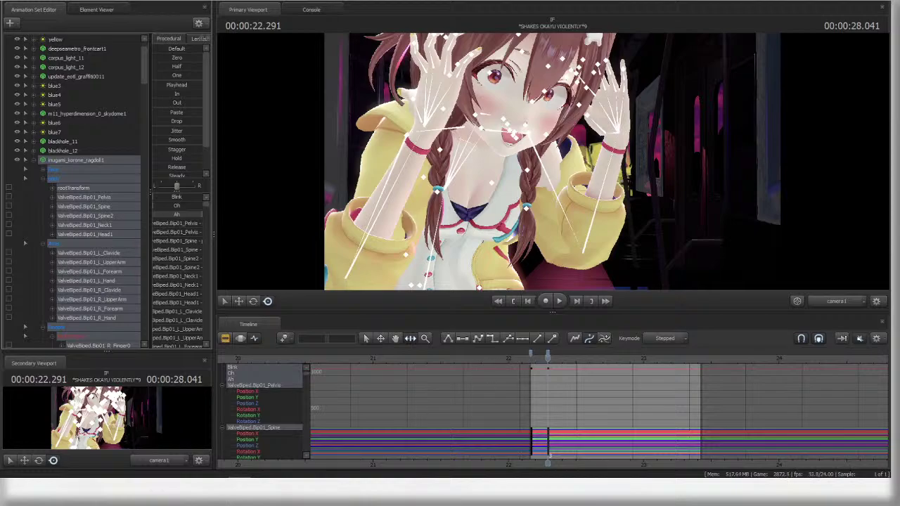
pyautogui.click(530, 353)
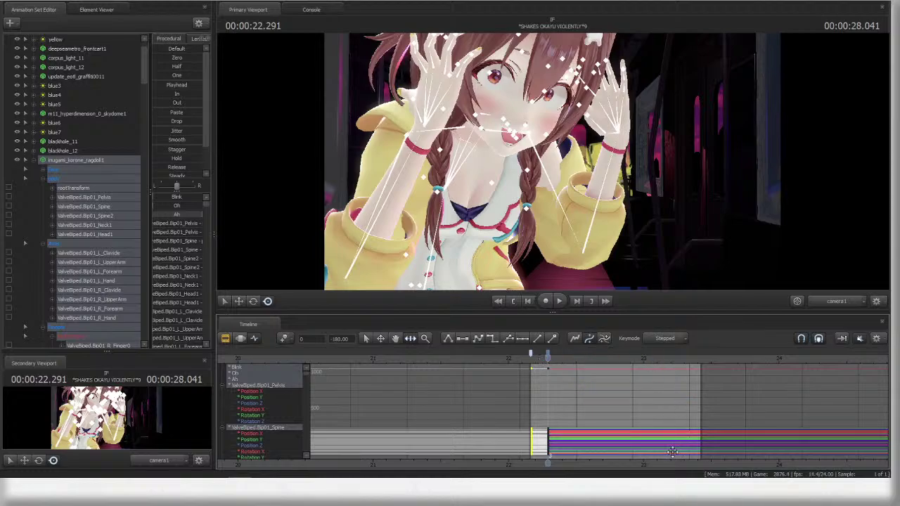
pyautogui.moveTo(599, 457); pyautogui.dragTo(508, 436, button='middle')
pyautogui.moveTo(455, 360)
pyautogui.mouseDown()
pyautogui.moveTo(511, 361)
pyautogui.moveTo(449, 362)
pyautogui.mouseUp()
pyautogui.click(454, 355)
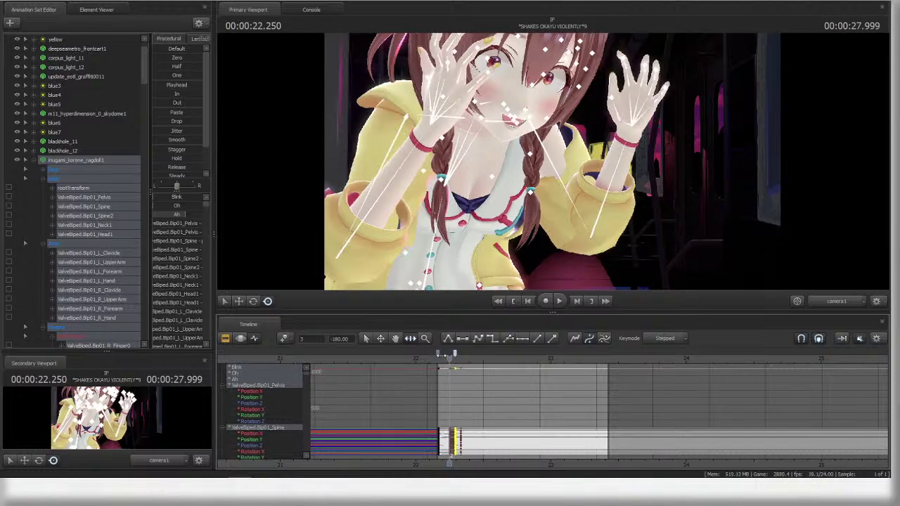
pyautogui.press('space')
# - Pose the left arm at 22.541 s by rotating its hand and forearm bones to bring the hand against the hair
pyautogui.click(449, 356)
pyautogui.moveTo(450, 357); pyautogui.dragTo(489, 357)
pyautogui.click(555, 188)
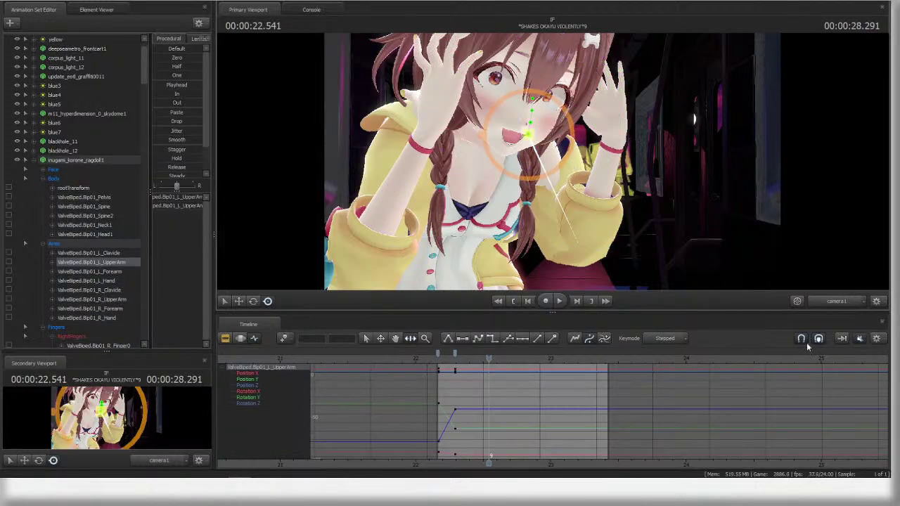
pyautogui.click(526, 139)
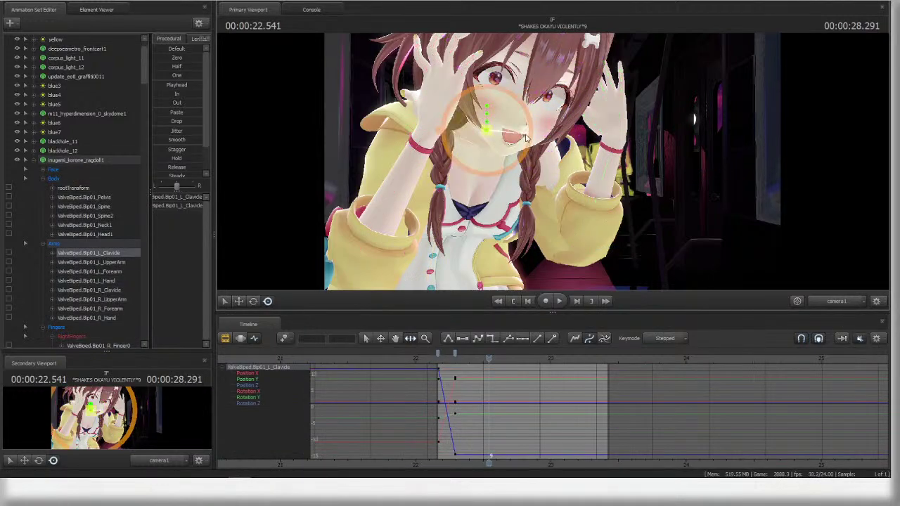
pyautogui.moveTo(511, 161); pyautogui.dragTo(591, 137)
pyautogui.keyDown('ctrl'); pyautogui.click(555, 188); pyautogui.keyUp('ctrl')
pyautogui.click(601, 134)
pyautogui.click(608, 241)
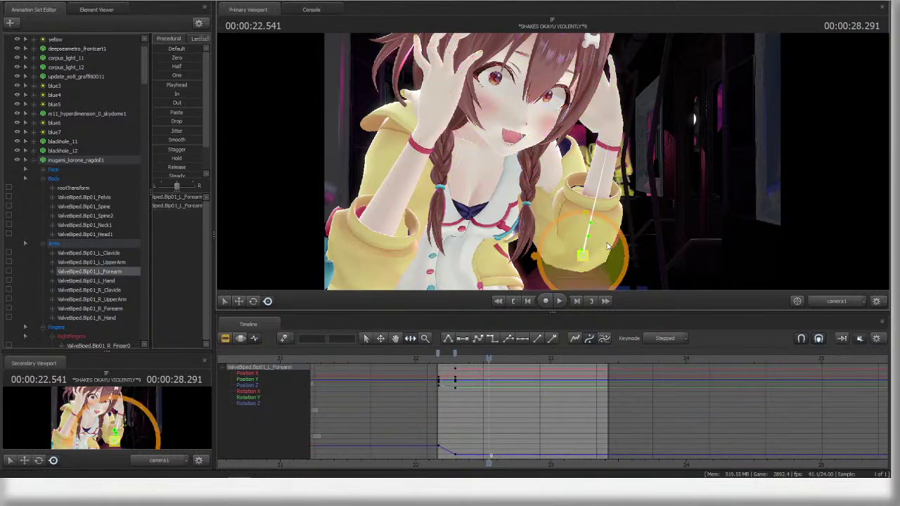
# - Rotate ValveBiped.Bip01_R_Hand and ValveBiped.Bip01_R_UpperArm at 22.541 s to repose the right arm, and save the session
pyautogui.keyDown('ctrl'); pyautogui.click(427, 127); pyautogui.keyUp('ctrl')
pyautogui.moveTo(437, 124); pyautogui.dragTo(426, 107)
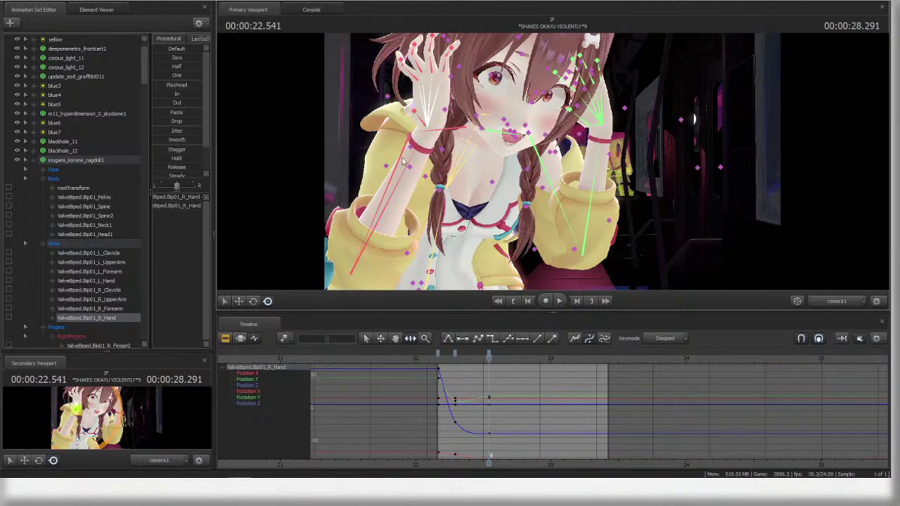
pyautogui.keyDown('ctrl'); pyautogui.click(411, 132); pyautogui.keyUp('ctrl')
pyautogui.moveTo(426, 160); pyautogui.dragTo(455, 125)
pyautogui.hotkey('ctrl', 'z')
pyautogui.hotkey('ctrl', 'y')
pyautogui.keyDown('ctrl'); pyautogui.click(440, 118); pyautogui.keyUp('ctrl')
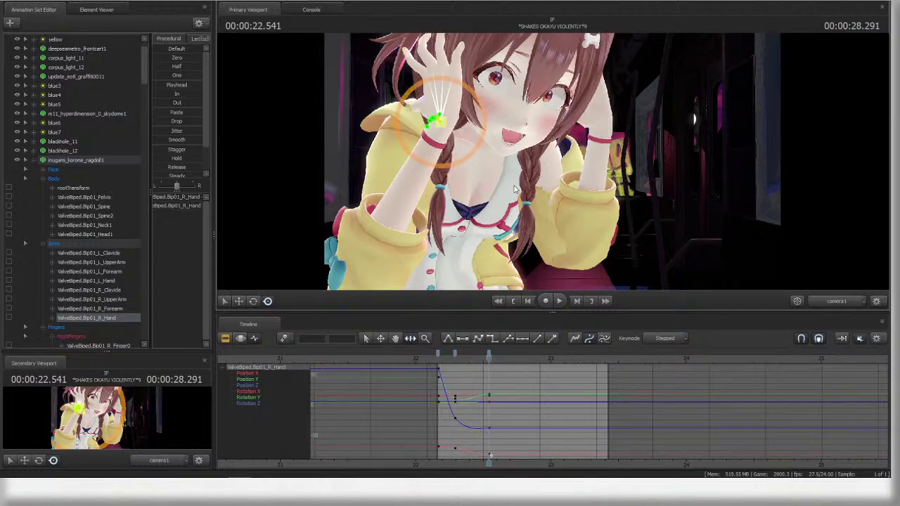
pyautogui.hotkey('ctrl', 's')
pyautogui.hotkey('ctrl', 's')
# - Move the Arms group's keyframe from 22.541 s to 22.458 s
pyautogui.click(459, 357)
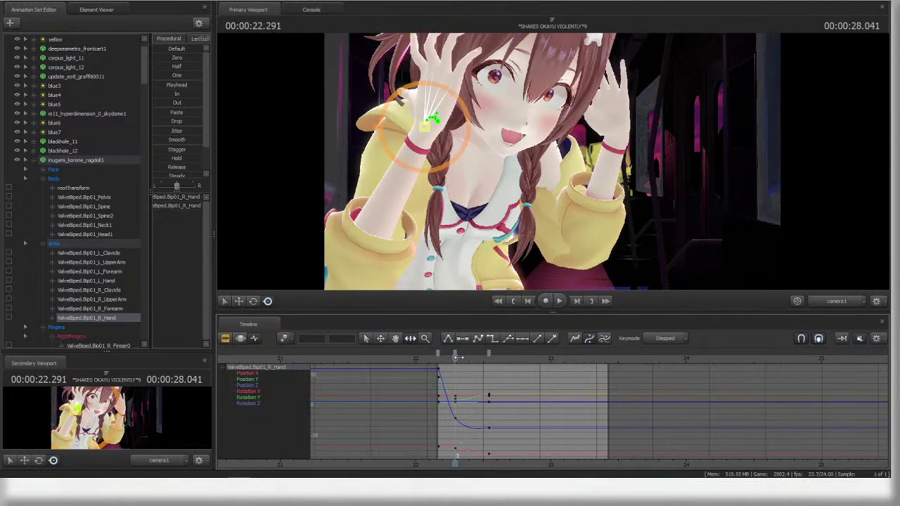
pyautogui.moveTo(458, 357); pyautogui.dragTo(483, 357)
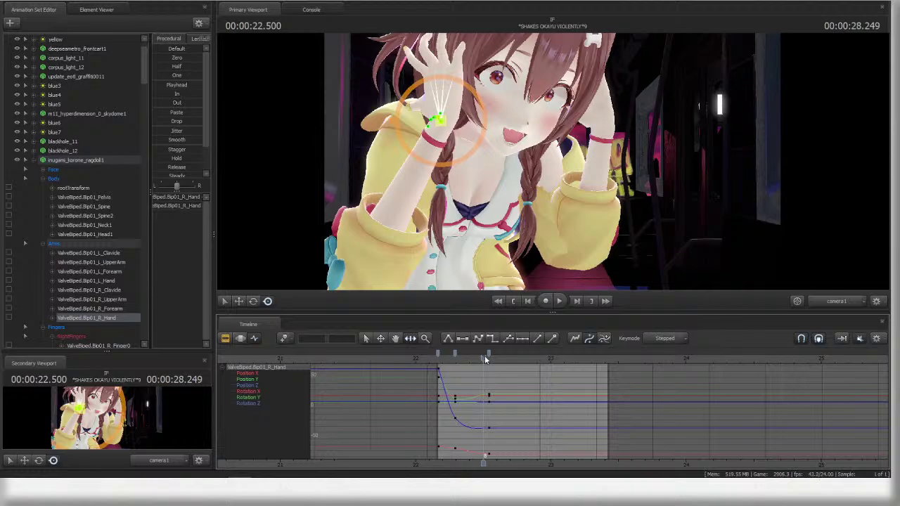
pyautogui.press('ctrl')
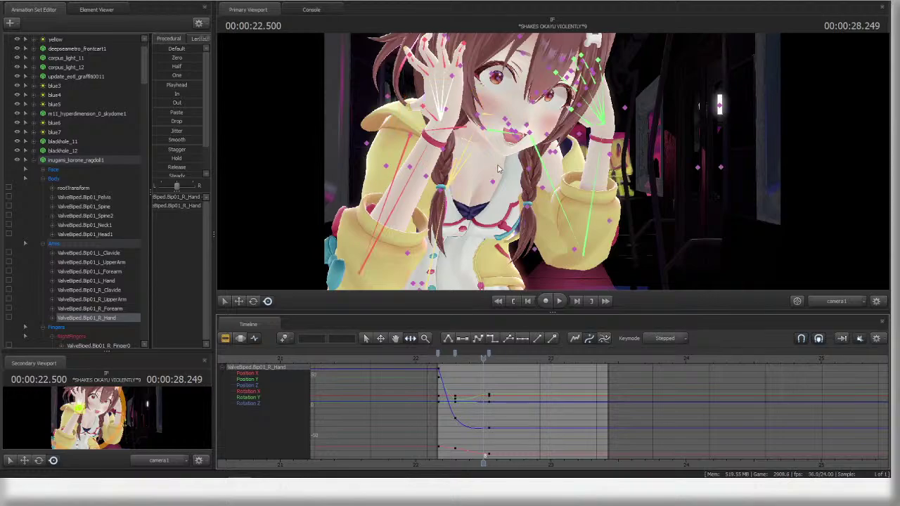
pyautogui.keyDown('ctrl'); pyautogui.click(443, 263); pyautogui.keyUp('ctrl')
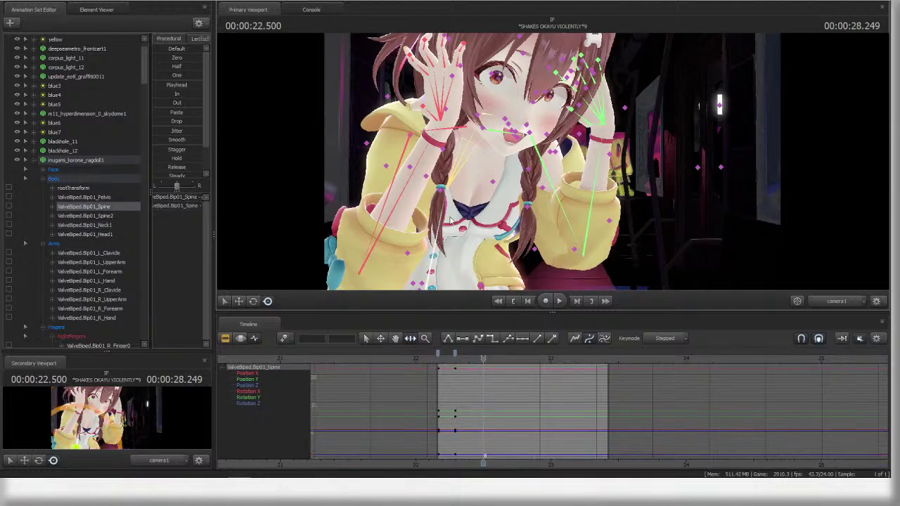
pyautogui.keyDown('ctrl'); pyautogui.click(461, 180); pyautogui.keyUp('ctrl')
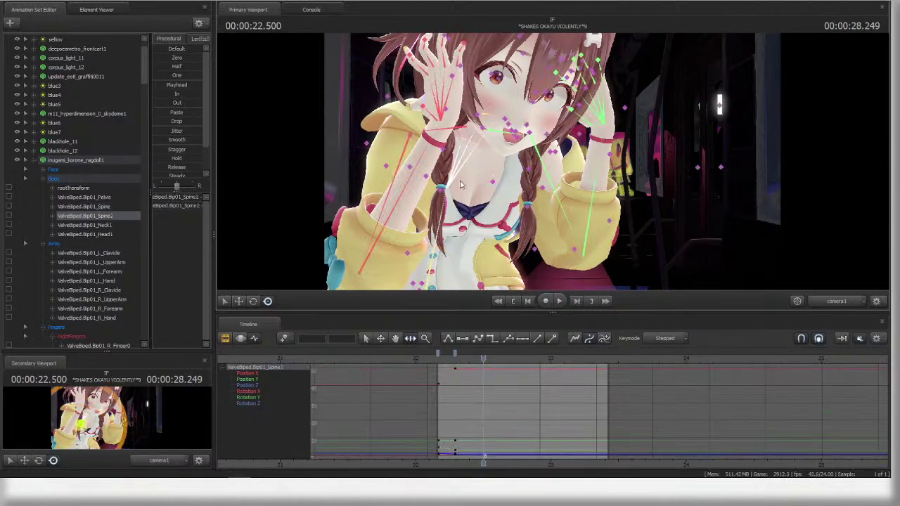
pyautogui.click(41, 179)
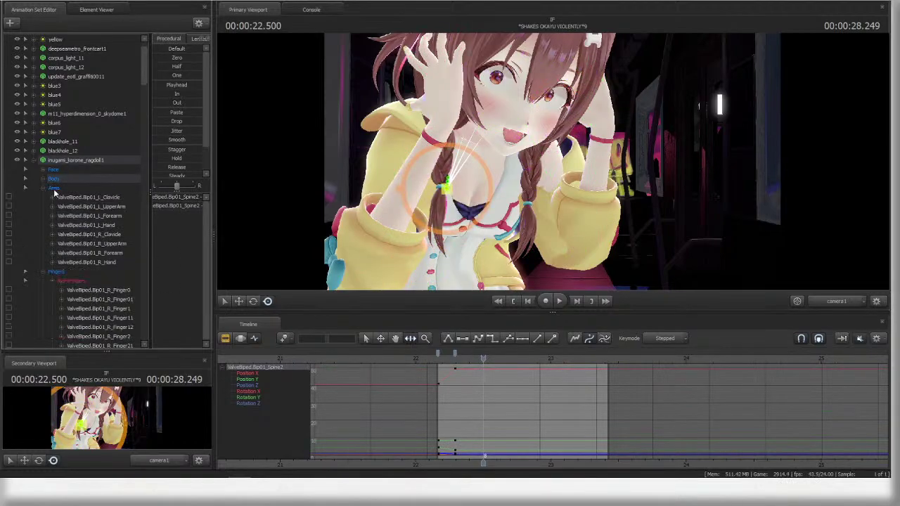
pyautogui.click(54, 189)
pyautogui.click(454, 355)
pyautogui.moveTo(456, 359); pyautogui.dragTo(477, 357)
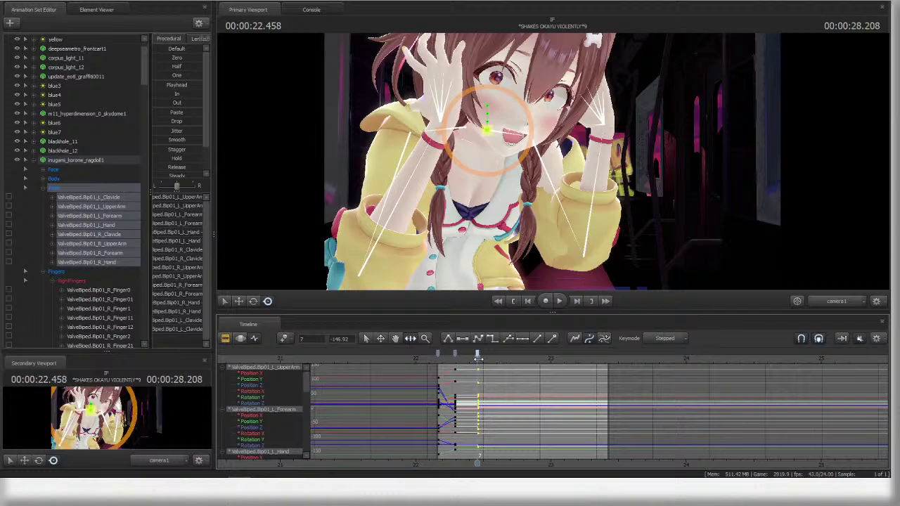
# - Rotate ValveBiped.Bip01_R_Forearm and ValveBiped.Bip01_L_Forearm at 22.458 s to refine the raised arms, and preview the motion
pyautogui.keyDown('ctrl'); pyautogui.click(394, 170); pyautogui.keyUp('ctrl')
pyautogui.press('e')
pyautogui.moveTo(377, 264); pyautogui.dragTo(375, 270)
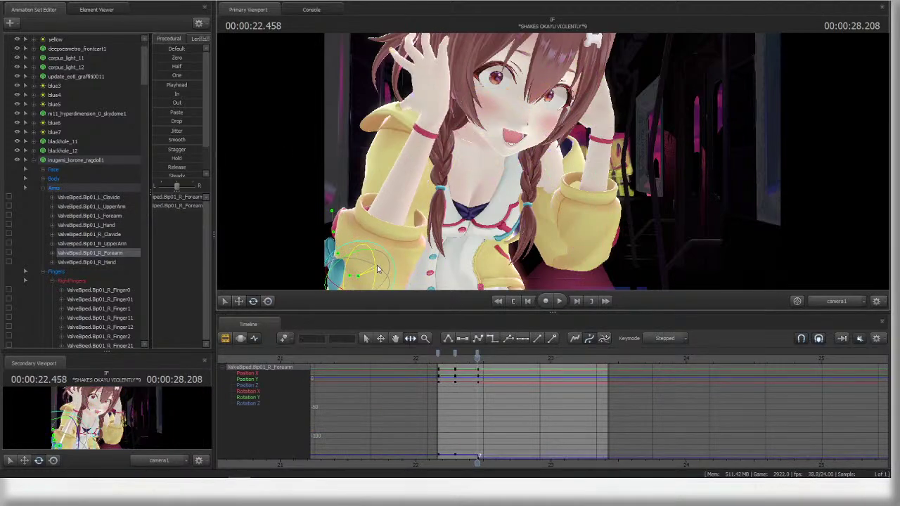
pyautogui.click(589, 232)
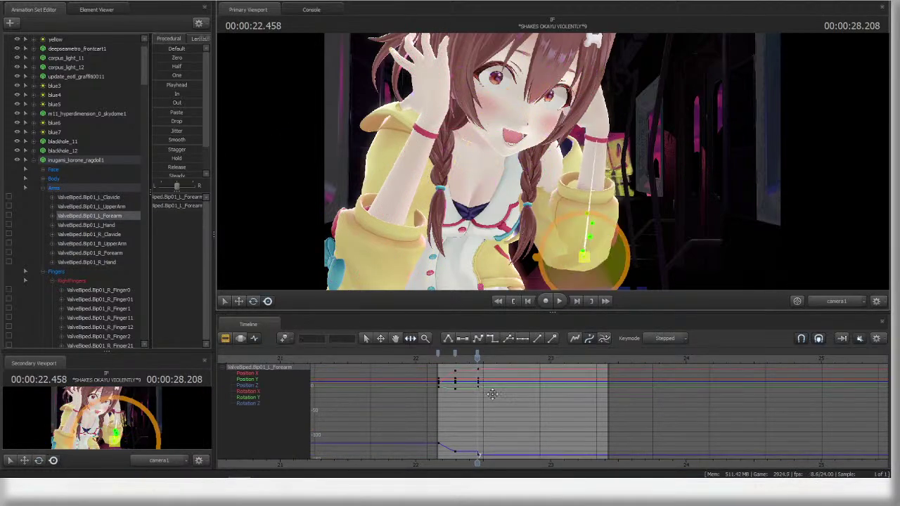
pyautogui.press('space')
pyautogui.press('space')
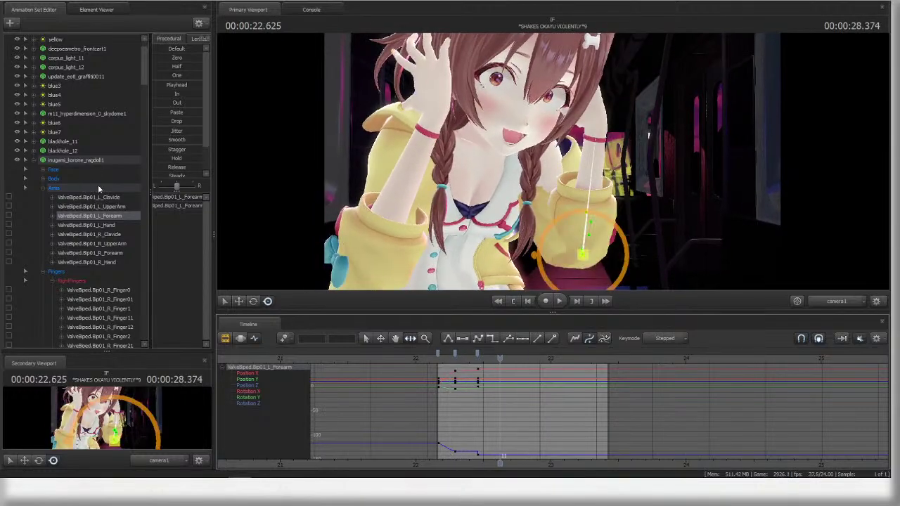
# - Copy the Arms group's keyframe from 22.291 s to 22.625 s
pyautogui.click(98, 185)
pyautogui.click(460, 359)
pyautogui.click(454, 354)
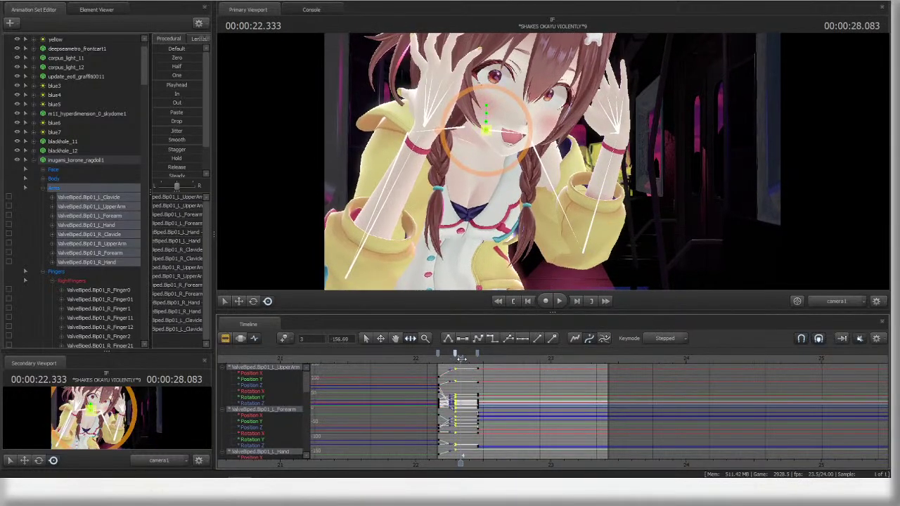
pyautogui.moveTo(460, 359); pyautogui.dragTo(500, 359)
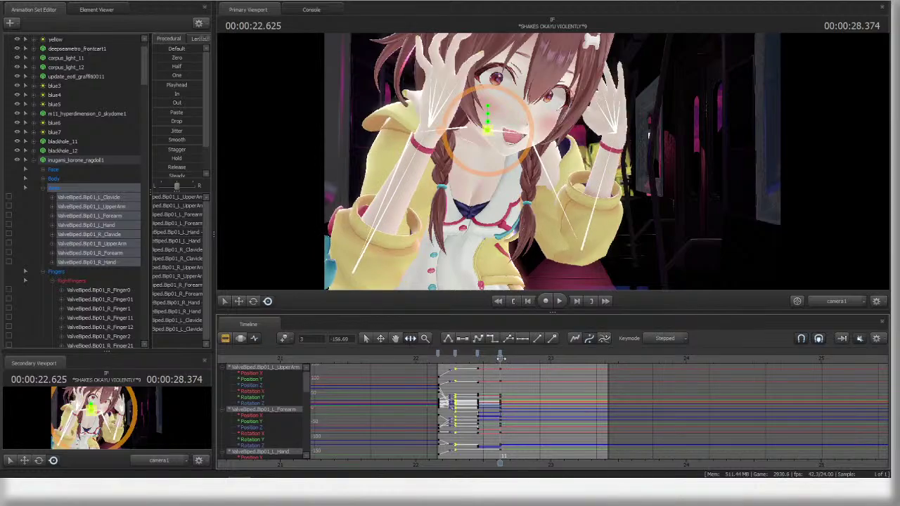
# - Adjust the right arm at 22.625 s and rotate ValveBiped.Bip01_R_Hand to tilt the hand toward the face
pyautogui.click(416, 162)
pyautogui.moveTo(372, 247)
pyautogui.mouseDown()
pyautogui.moveTo(378, 260)
pyautogui.moveTo(384, 254)
pyautogui.mouseUp()
pyautogui.keyDown('ctrl'); pyautogui.click(441, 128); pyautogui.keyUp('ctrl')
pyautogui.keyDown('ctrl'); pyautogui.click(436, 129); pyautogui.keyUp('ctrl')
pyautogui.moveTo(472, 131); pyautogui.dragTo(475, 143)
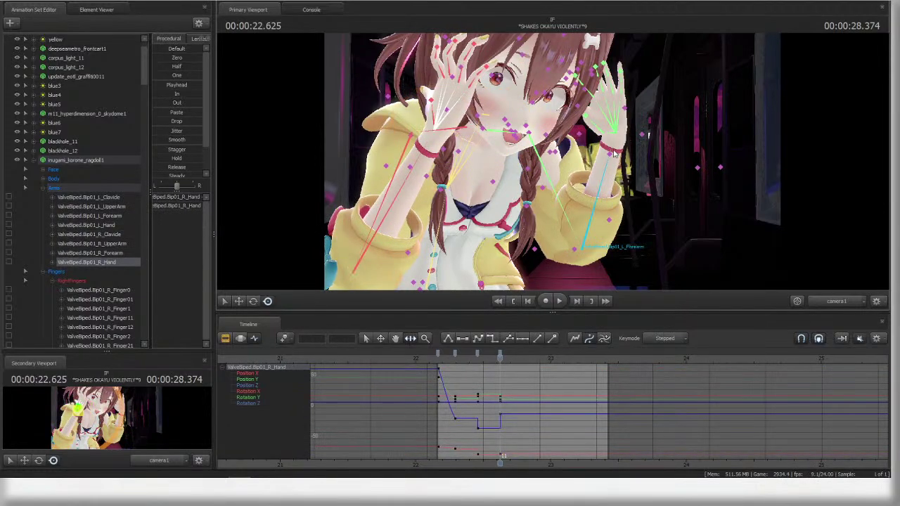
# - Rotate ValveBiped.Bip01_L_Forearm and ValveBiped.Bip01_L_Hand at 22.625 s to swing the left hand outward from the head
pyautogui.keyDown('ctrl'); pyautogui.click(615, 126); pyautogui.keyUp('ctrl')
pyautogui.moveTo(647, 137); pyautogui.dragTo(624, 180)
pyautogui.keyDown('ctrl'); pyautogui.click(587, 245); pyautogui.keyUp('ctrl')
pyautogui.moveTo(610, 229); pyautogui.dragTo(619, 248)
pyautogui.keyDown('ctrl'); pyautogui.click(634, 139); pyautogui.keyUp('ctrl')
pyautogui.moveTo(634, 139); pyautogui.dragTo(659, 78)
# - Reset the rotation channels of ValveBiped.Bip01_L_Finger1, L_Finger11 and L_Finger12 to their default at 22.625 s
pyautogui.keyDown('ctrl'); pyautogui.click(652, 84); pyautogui.keyUp('ctrl')
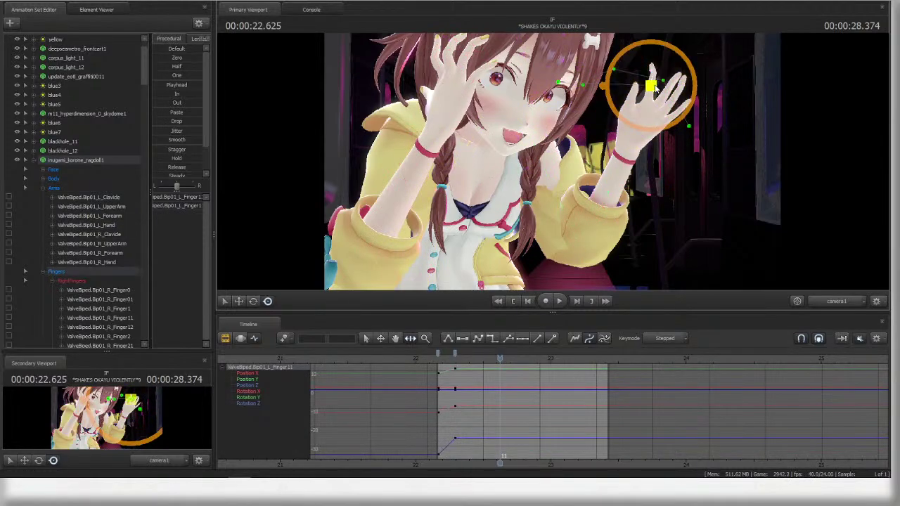
pyautogui.keyDown('ctrl'); pyautogui.keyDown('shift'); pyautogui.click(648, 99); pyautogui.keyUp('shift'); pyautogui.keyUp('ctrl')
pyautogui.keyDown('ctrl'); pyautogui.keyDown('shift'); pyautogui.click(653, 73); pyautogui.keyUp('shift'); pyautogui.keyUp('ctrl')
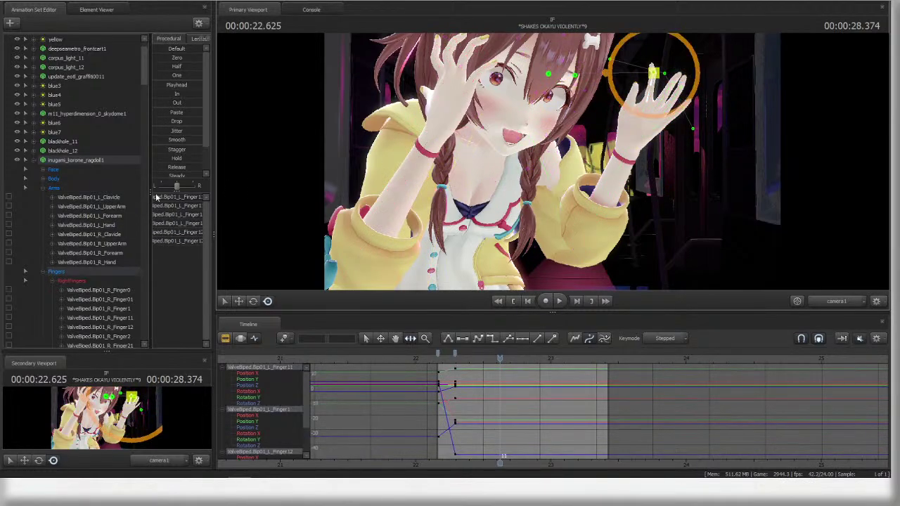
pyautogui.scroll(-6, 82, 245)
pyautogui.scroll(-2, 82, 244)
pyautogui.click(62, 244)
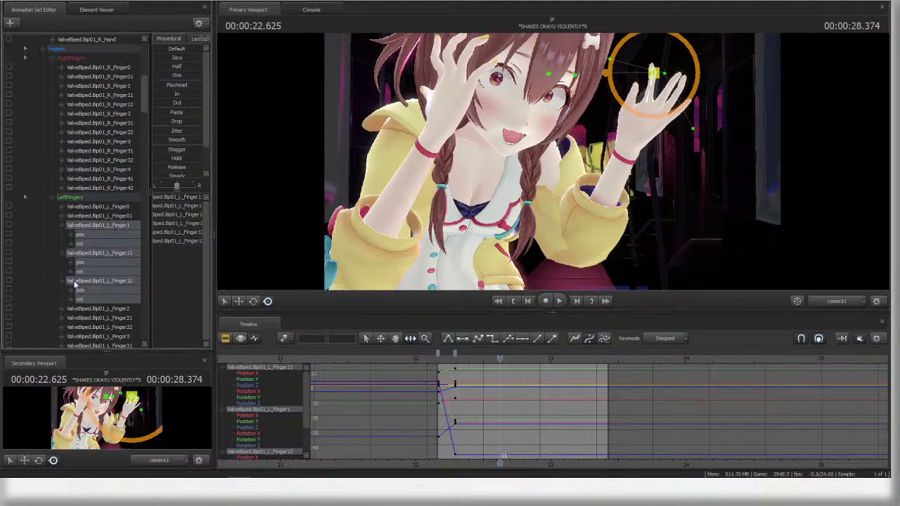
pyautogui.scroll(-1, 62, 271)
pyautogui.click(82, 271)
pyautogui.keyDown('ctrl'); pyautogui.click(83, 244); pyautogui.keyUp('ctrl')
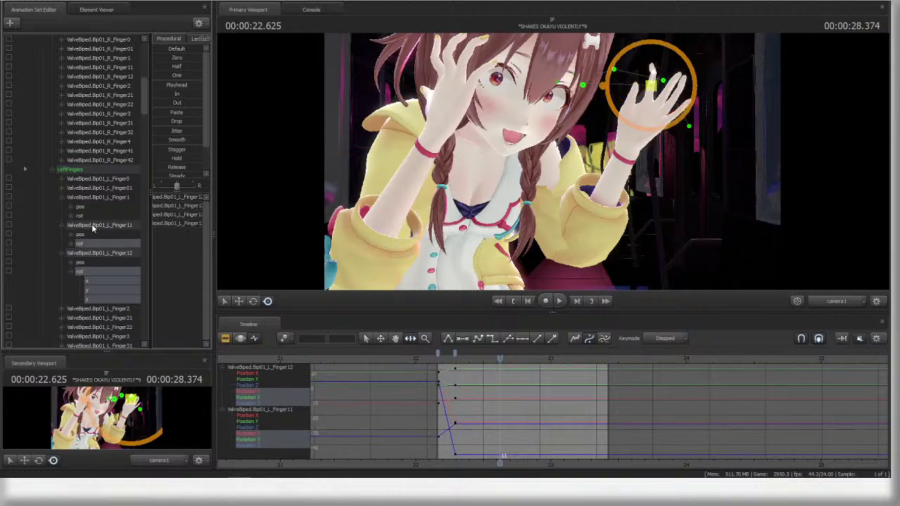
pyautogui.keyDown('ctrl'); pyautogui.click(85, 216); pyautogui.keyUp('ctrl')
pyautogui.moveTo(171, 51); pyautogui.dragTo(203, 51)
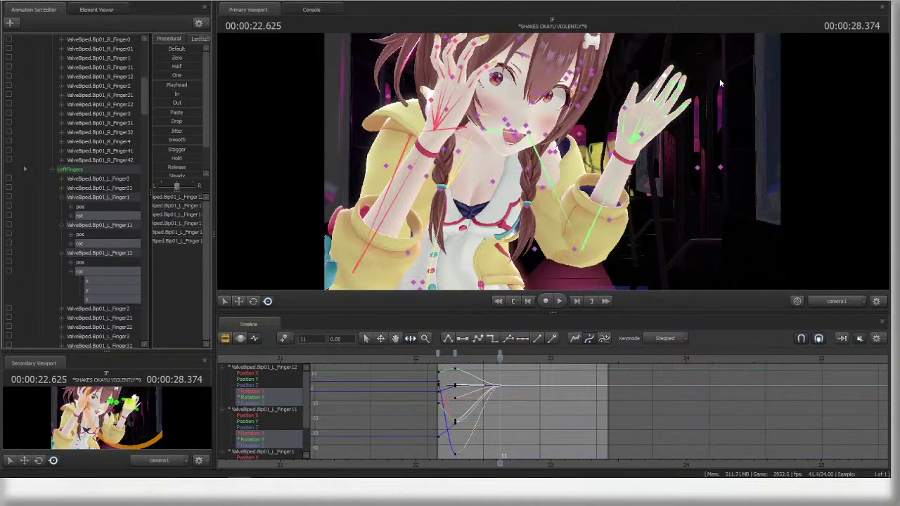
# - Rotate the left hand's finger and thumb bones at 22.625 s to spread the fingers apart, and select ValveBiped.Bip01_L_Hand
pyautogui.keyDown('ctrl'); pyautogui.click(649, 98); pyautogui.keyUp('ctrl')
pyautogui.moveTo(667, 100); pyautogui.dragTo(636, 116)
pyautogui.keyDown('ctrl'); pyautogui.click(671, 124); pyautogui.keyUp('ctrl')
pyautogui.keyDown('ctrl'); pyautogui.click(681, 123); pyautogui.keyUp('ctrl')
pyautogui.keyDown('ctrl'); pyautogui.click(682, 90); pyautogui.keyUp('ctrl')
pyautogui.keyDown('ctrl'); pyautogui.click(671, 82); pyautogui.keyUp('ctrl')
pyautogui.keyDown('ctrl'); pyautogui.click(661, 104); pyautogui.keyUp('ctrl')
pyautogui.keyDown('ctrl'); pyautogui.click(641, 129); pyautogui.keyUp('ctrl')
pyautogui.keyDown('ctrl'); pyautogui.click(625, 110); pyautogui.keyUp('ctrl')
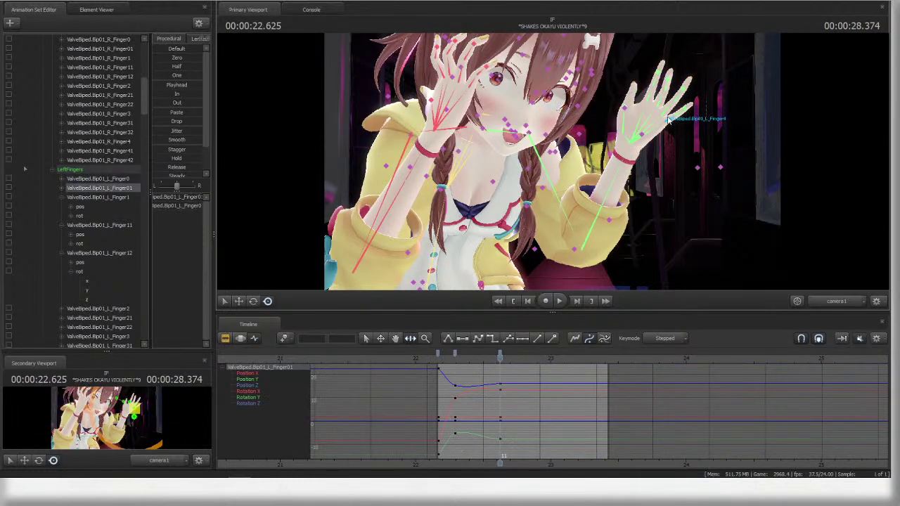
pyautogui.keyDown('ctrl'); pyautogui.click(638, 144); pyautogui.keyUp('ctrl')
pyautogui.click(475, 204)
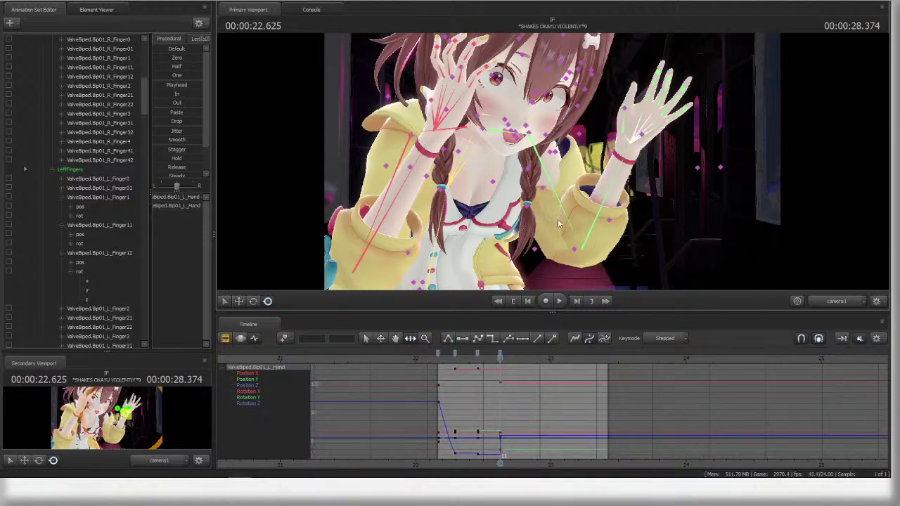
# - Preview the arm motion, and set a keyframe for the whole inugami_korone_ragdoll1 at 22.458 s
pyautogui.keyDown('ctrl'); pyautogui.click(407, 148); pyautogui.keyUp('ctrl')
pyautogui.moveTo(460, 358)
pyautogui.mouseDown()
pyautogui.moveTo(550, 358)
pyautogui.moveTo(443, 359)
pyautogui.mouseUp()
pyautogui.press('space')
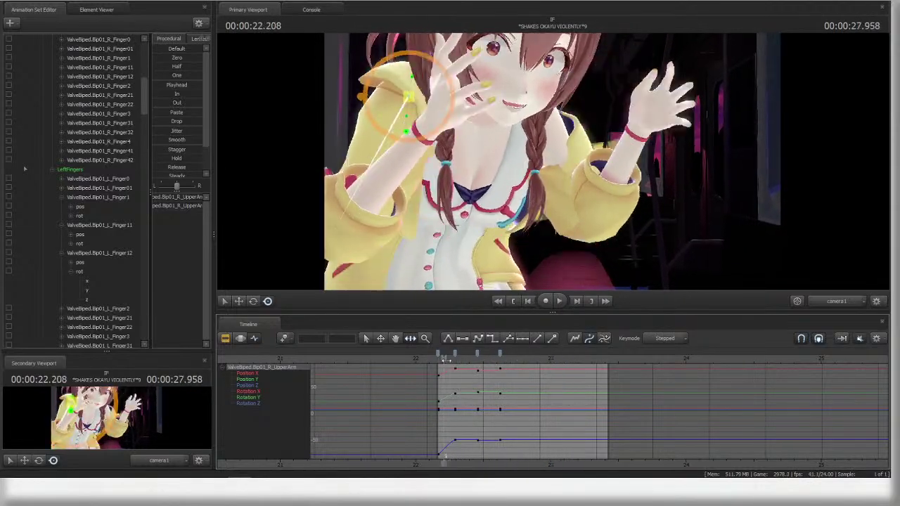
pyautogui.press('space')
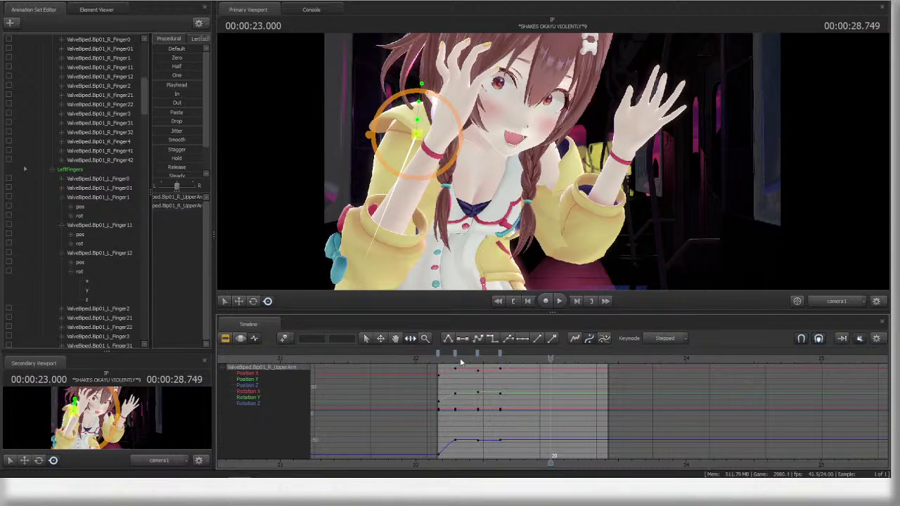
pyautogui.moveTo(460, 357); pyautogui.dragTo(519, 359)
pyautogui.scroll(7, 105, 169)
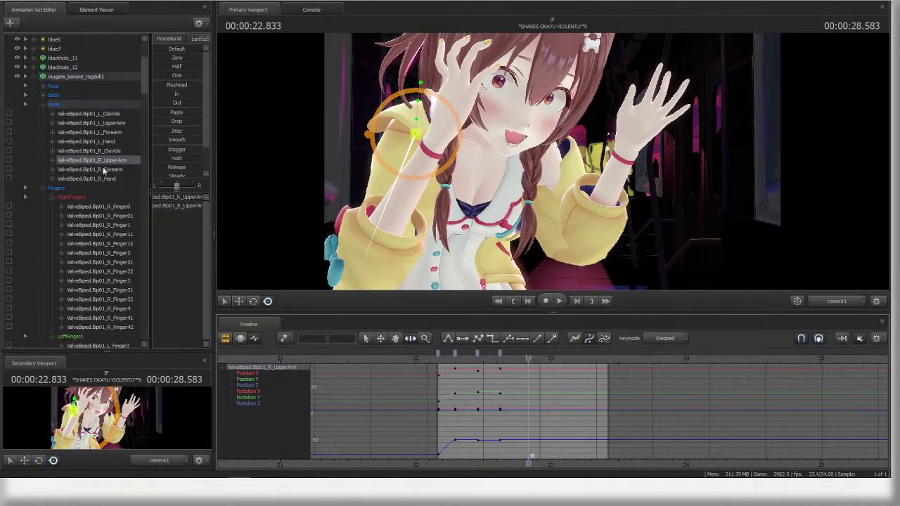
pyautogui.click(78, 104)
pyautogui.press('space')
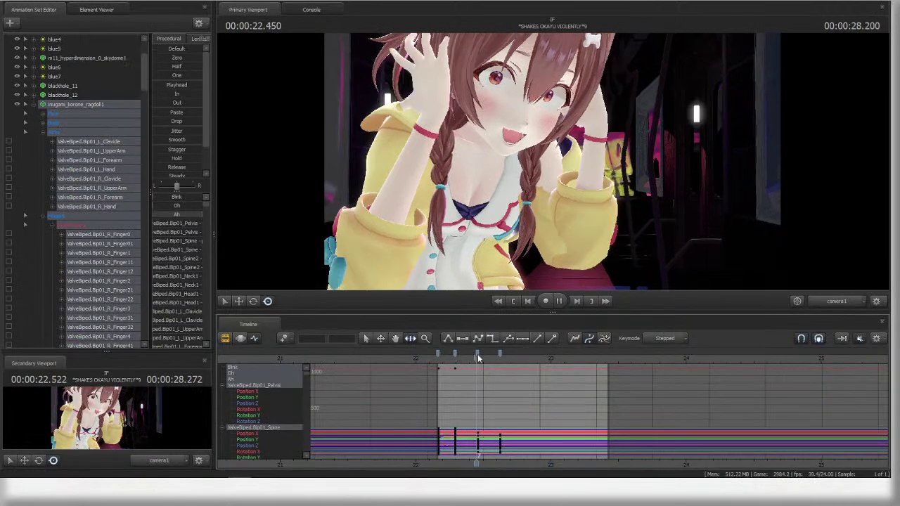
pyautogui.moveTo(451, 357); pyautogui.dragTo(481, 359)
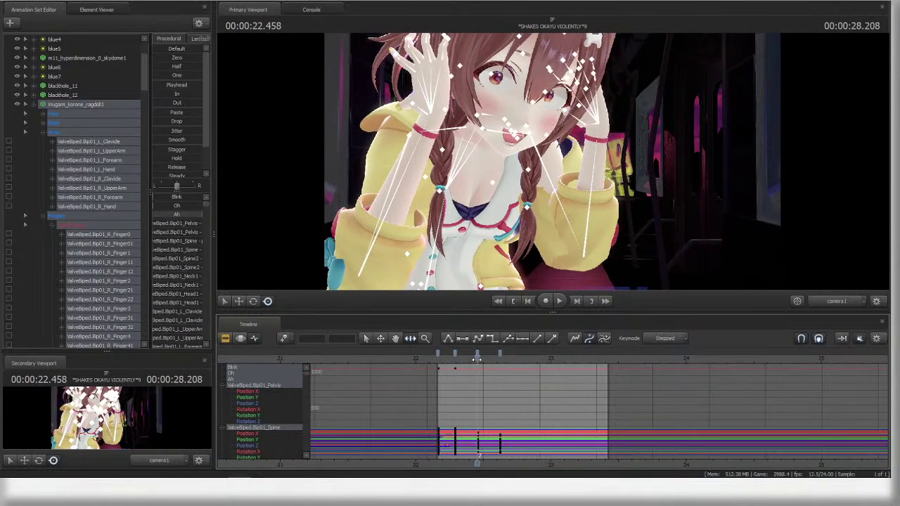
# - Adjust ValveBiped.Bip01_Spine2, Neck1 and Head1 at 22.291 s to turn the head
pyautogui.click(441, 195)
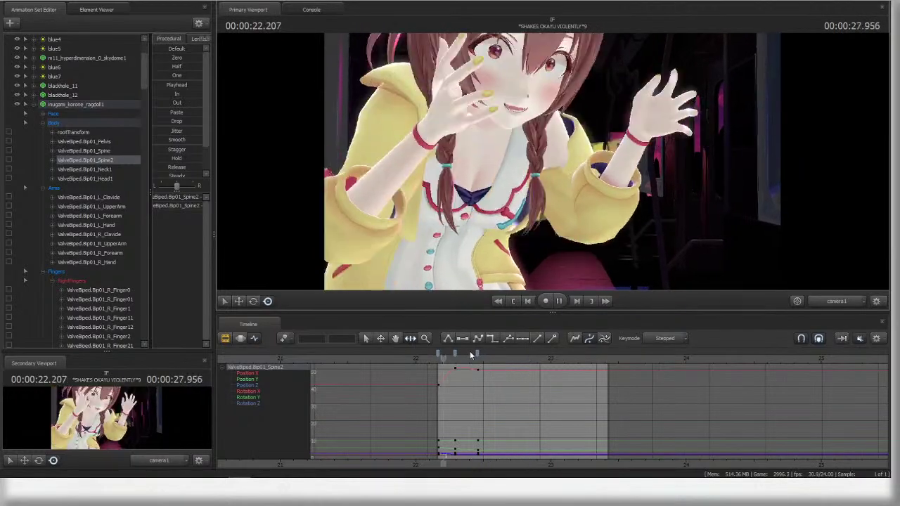
pyautogui.click(461, 359)
pyautogui.moveTo(462, 359); pyautogui.dragTo(471, 359)
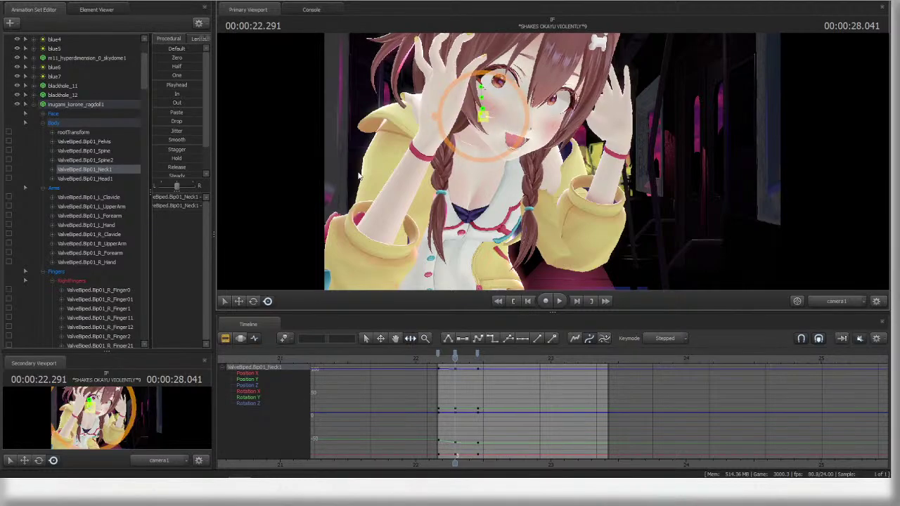
pyautogui.click(85, 178)
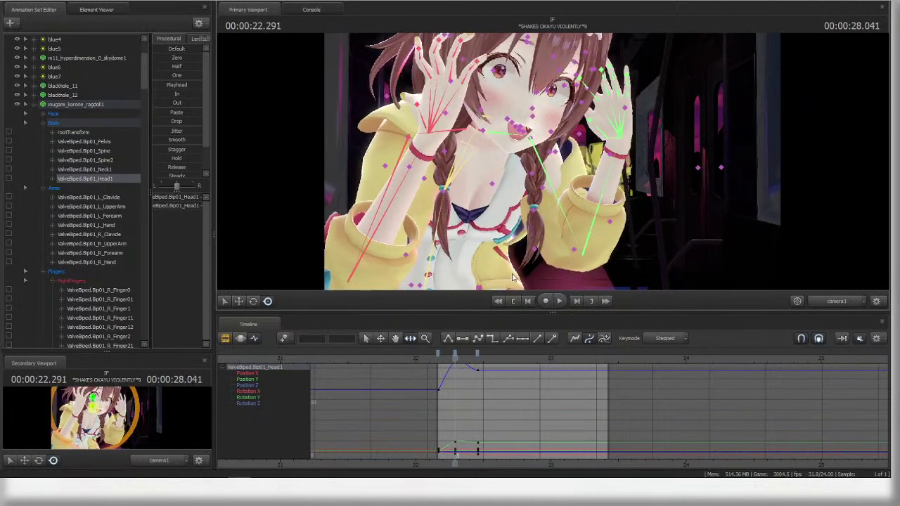
# - Set a keyframe for the whole inugami_korone_ragdoll1 at 22.625 s and return to 22.458 s
pyautogui.moveTo(455, 356); pyautogui.dragTo(500, 359)
pyautogui.click(89, 106)
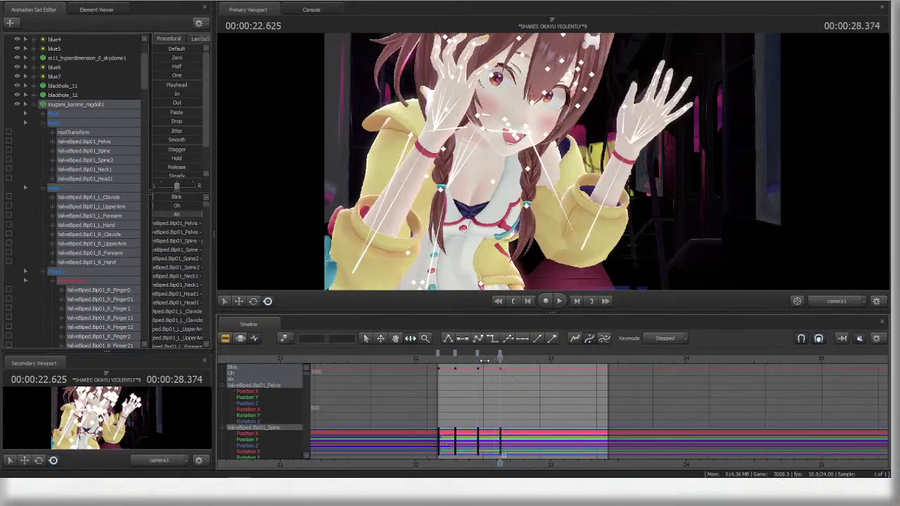
pyautogui.click(477, 357)
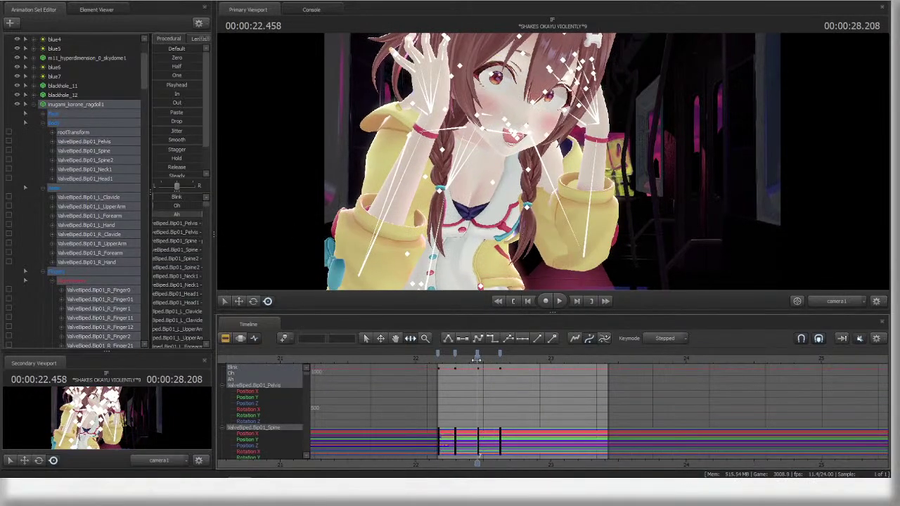
# - Raise ValveBiped.Bip01_Head1's Rotation Z key at 22.458 s to about 83 in the graph, and preview the head motion
pyautogui.click(116, 179)
pyautogui.press('space')
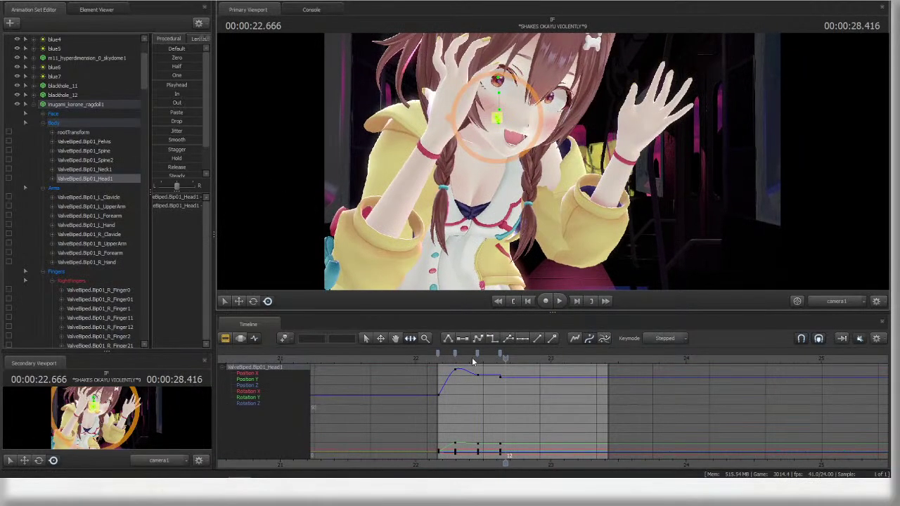
pyautogui.press('space')
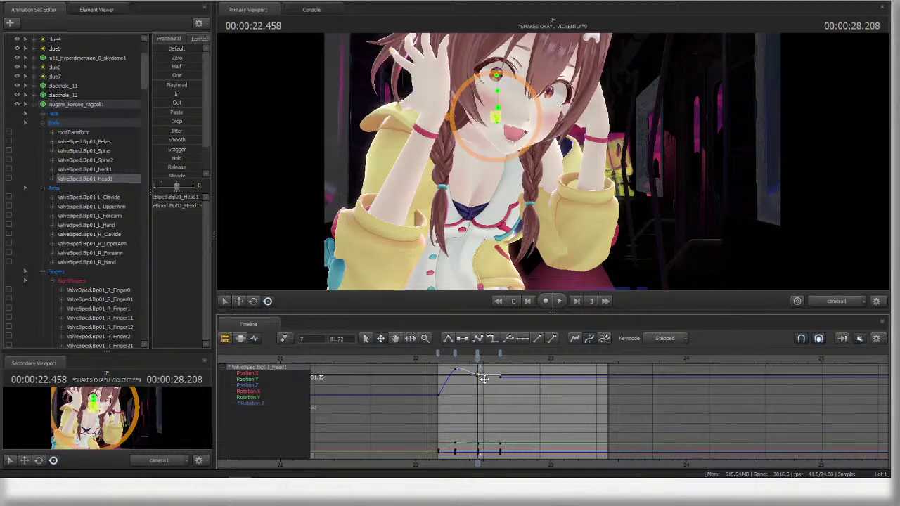
pyautogui.press('space')
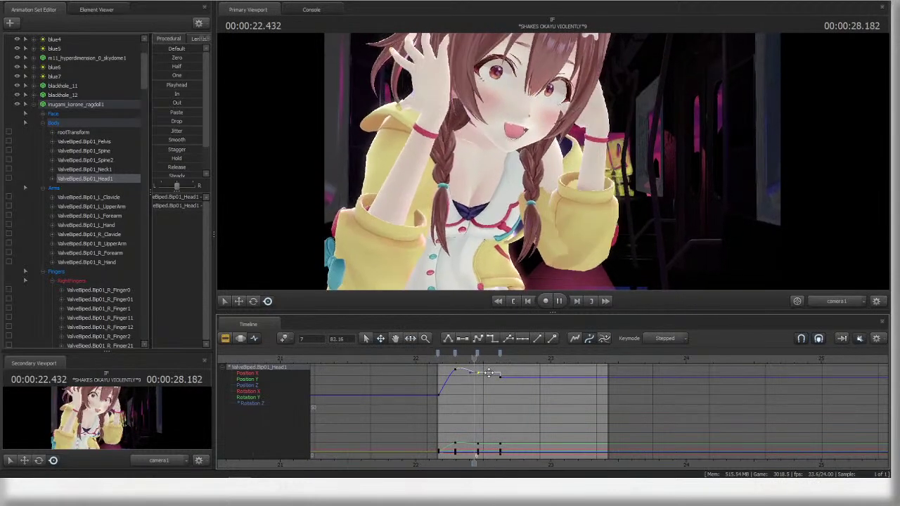
pyautogui.press('space')
pyautogui.press('space')
pyautogui.press('space')
pyautogui.moveTo(514, 371); pyautogui.dragTo(492, 386, button='middle')
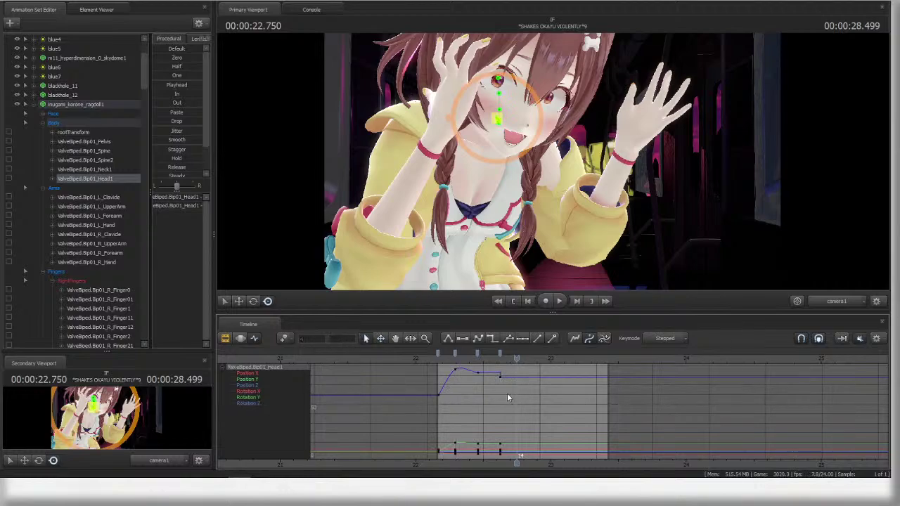
pyautogui.moveTo(514, 366); pyautogui.dragTo(500, 357)
pyautogui.moveTo(514, 387); pyautogui.dragTo(455, 363)
# - Undo the last right-finger change and pose the right thumb bones ValveBiped.Bip01_R_Finger0 and R_Finger01 at 22.291 s
pyautogui.keyDown('ctrl'); pyautogui.click(439, 75); pyautogui.keyUp('ctrl')
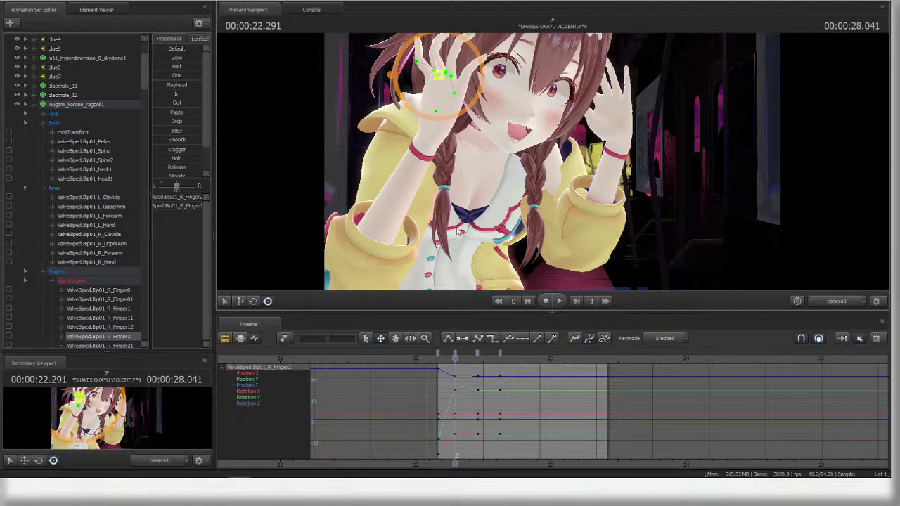
pyautogui.click(421, 97)
pyautogui.hotkey('ctrl', 'z')
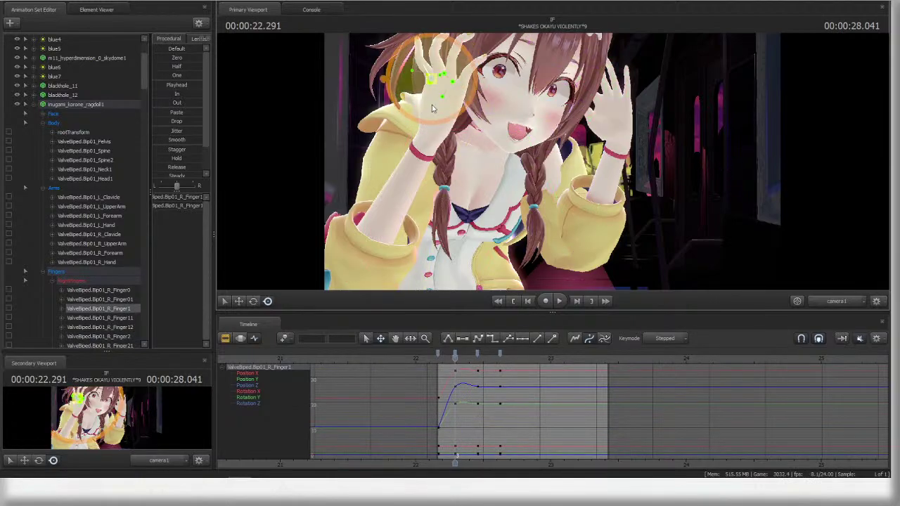
pyautogui.scroll(-4, 106, 328)
pyautogui.click(78, 171)
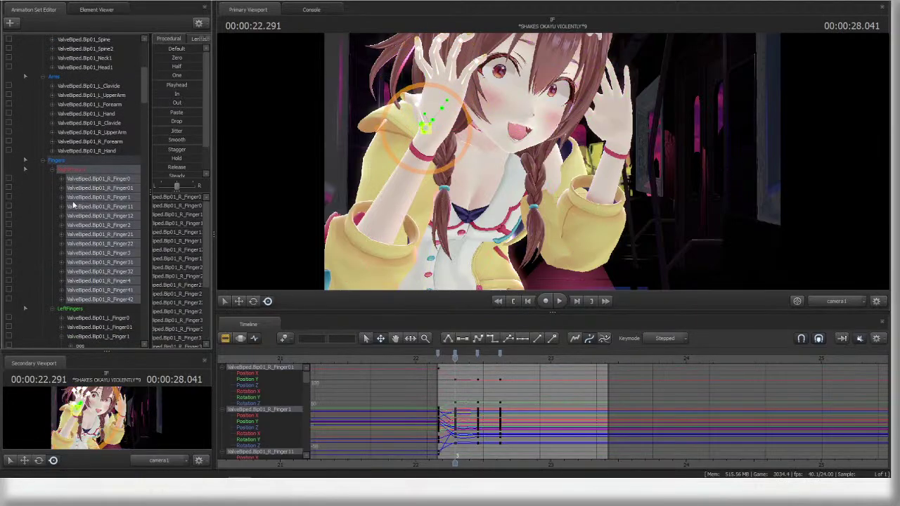
pyautogui.click(475, 138)
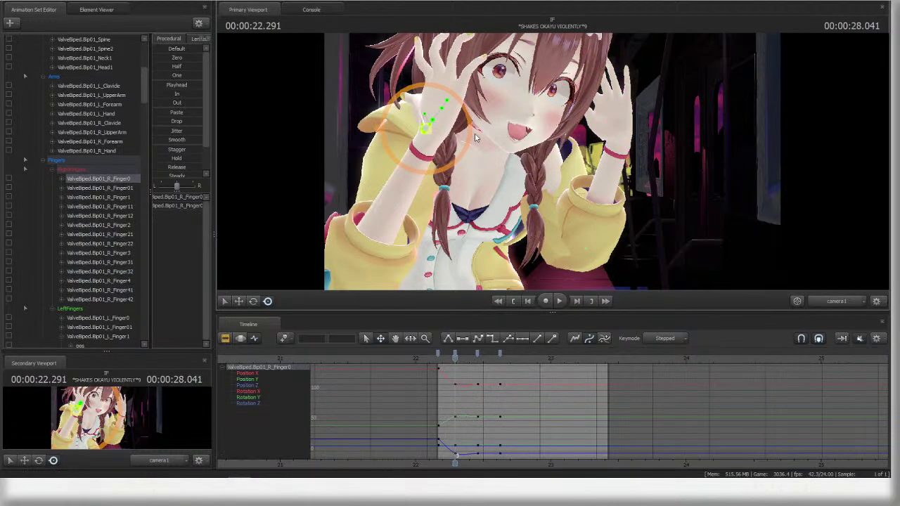
pyautogui.click(443, 130)
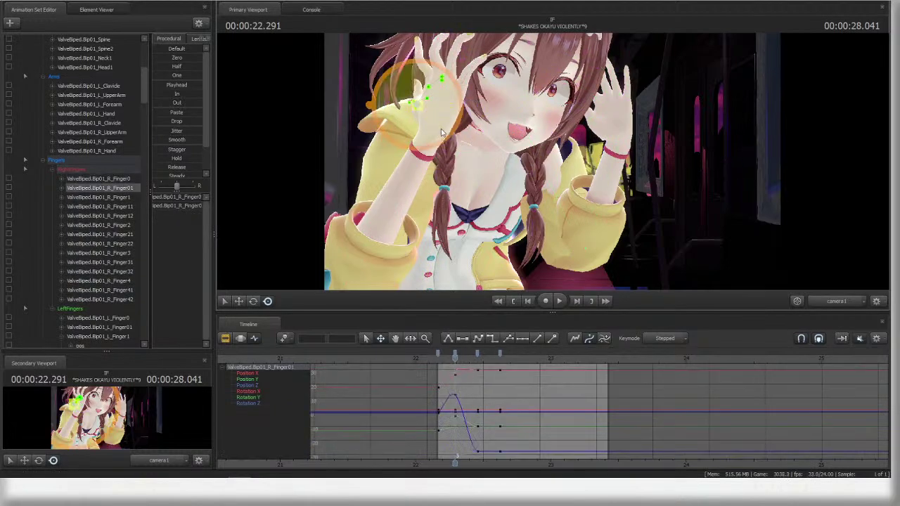
# - Rotate the right little finger's ValveBiped.Bip01_R_Finger4 and R_Finger41 bones at 22.291 s
pyautogui.click(469, 78)
pyautogui.click(485, 67)
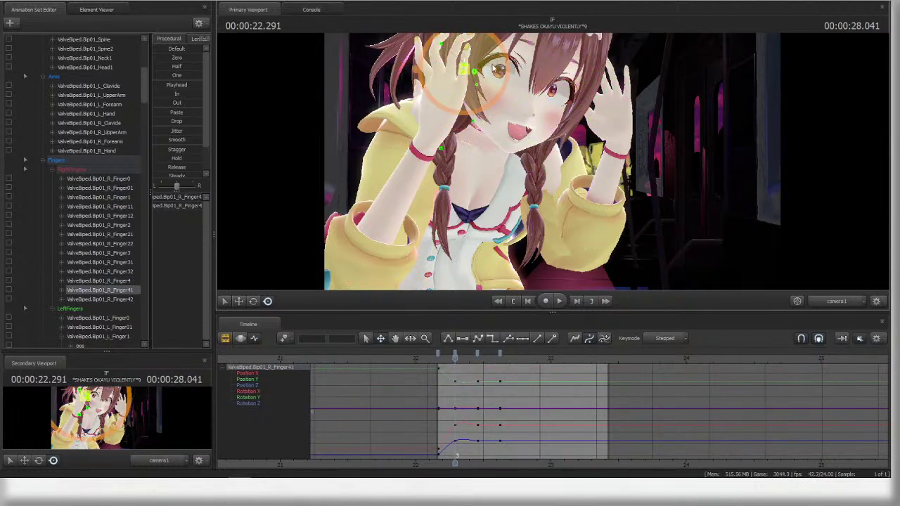
pyautogui.moveTo(457, 64)
pyautogui.mouseDown()
pyautogui.moveTo(458, 80)
pyautogui.moveTo(441, 61)
pyautogui.moveTo(443, 72)
pyautogui.mouseUp()
pyautogui.keyDown('ctrl'); pyautogui.click(467, 56); pyautogui.keyUp('ctrl')
pyautogui.keyDown('ctrl'); pyautogui.click(464, 68); pyautogui.keyUp('ctrl')
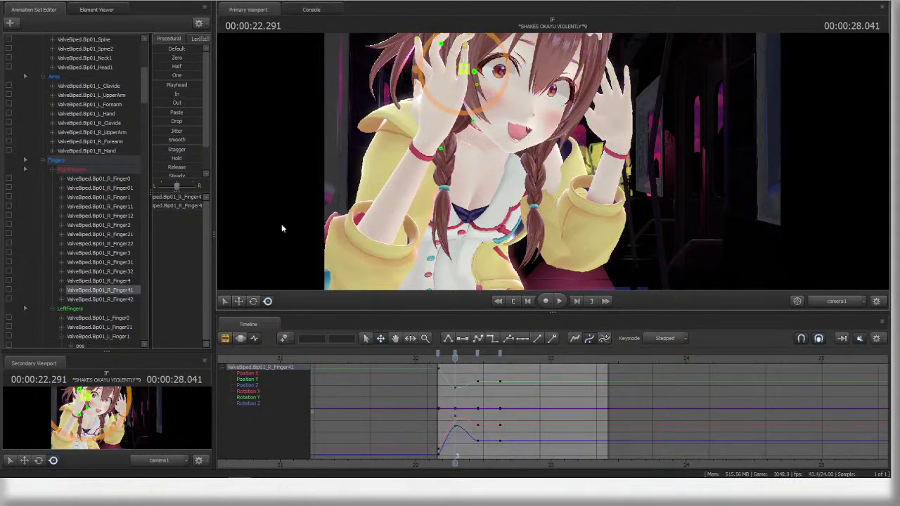
# - Try to repose the right ring finger by rotating ValveBiped.Bip01_R_Finger3 and R_Finger31 at 22.291 s
pyautogui.click(438, 81)
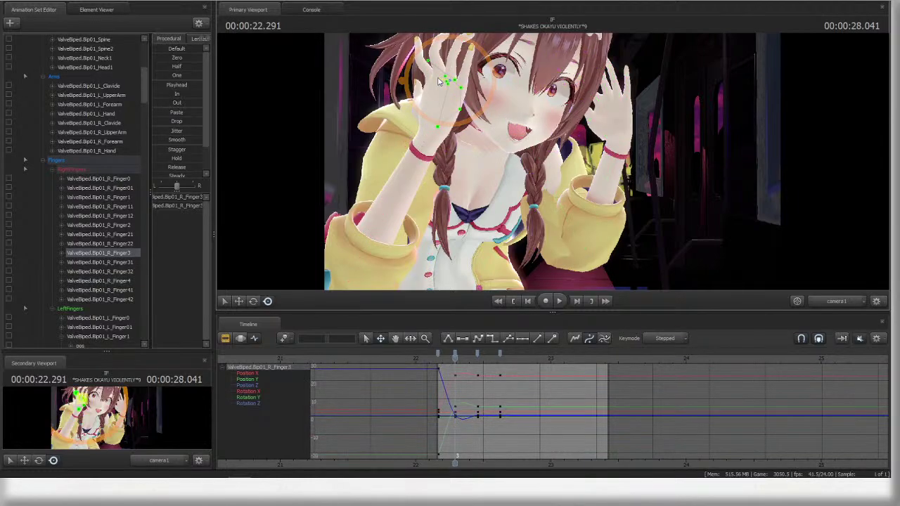
pyautogui.keyDown('ctrl'); pyautogui.click(457, 55); pyautogui.keyUp('ctrl')
pyautogui.hotkey('ctrl', 'shift')
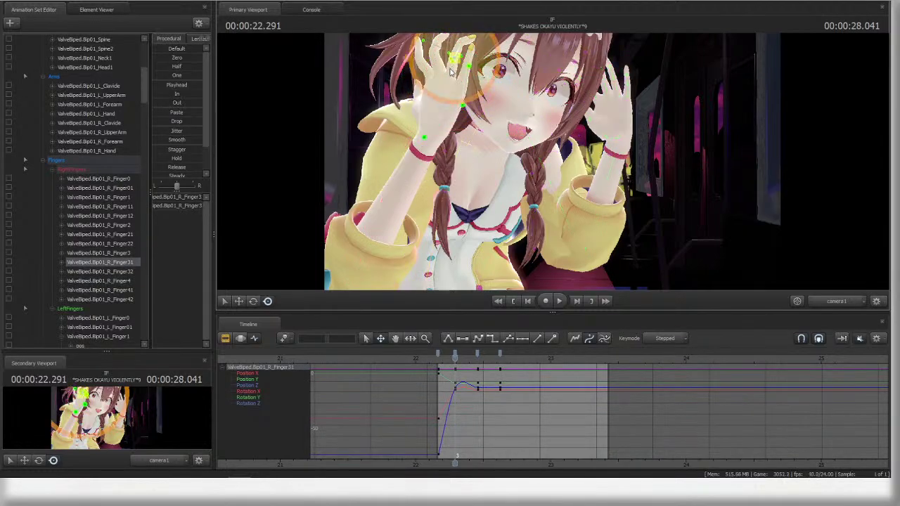
# - Reset the rotation channels of ValveBiped.Bip01_R_Finger3, R_Finger31 and R_Finger32 at 22.291 s
pyautogui.keyDown('ctrl'); pyautogui.click(454, 76); pyautogui.keyUp('ctrl')
pyautogui.keyDown('ctrl'); pyautogui.keyDown('shift'); pyautogui.click(457, 54); pyautogui.keyUp('shift'); pyautogui.keyUp('ctrl')
pyautogui.keyDown('ctrl'); pyautogui.keyDown('shift'); pyautogui.click(461, 43); pyautogui.keyUp('shift'); pyautogui.keyUp('ctrl')
pyautogui.click(62, 271)
pyautogui.click(62, 253)
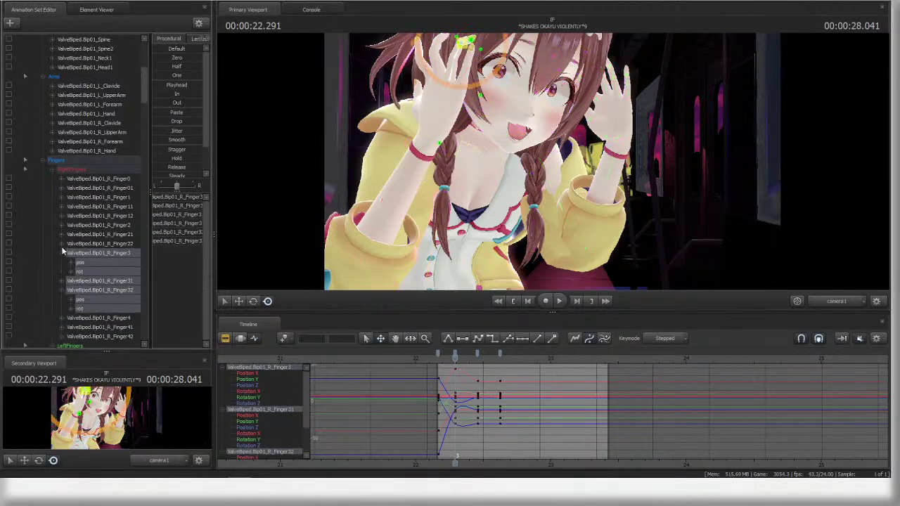
pyautogui.click(62, 243)
pyautogui.scroll(-1, 84, 287)
pyautogui.click(62, 271)
pyautogui.click(93, 263)
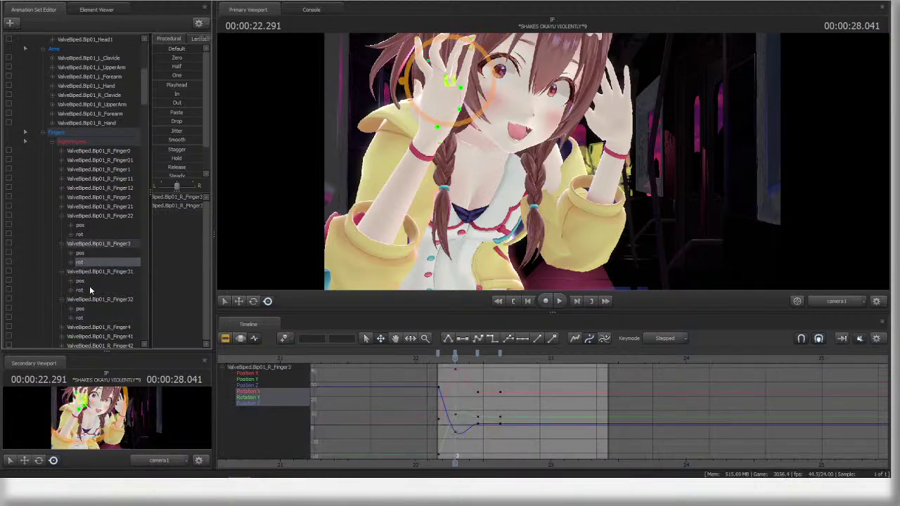
pyautogui.keyDown('ctrl'); pyautogui.click(89, 287); pyautogui.keyUp('ctrl')
pyautogui.keyDown('ctrl'); pyautogui.click(94, 318); pyautogui.keyUp('ctrl')
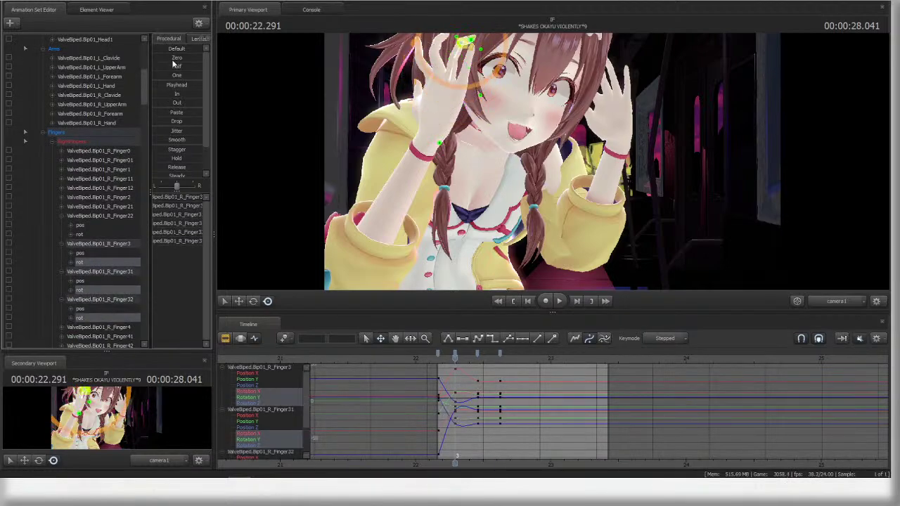
pyautogui.moveTo(173, 60); pyautogui.dragTo(204, 61)
# - Reset the rotation channels of the right middle finger bones ValveBiped.Bip01_R_Finger2, R_Finger21 and R_Finger22 to default at 22.291 s
pyautogui.keyDown('ctrl'); pyautogui.click(438, 69); pyautogui.keyUp('ctrl')
pyautogui.keyDown('ctrl'); pyautogui.keyDown('shift'); pyautogui.click(437, 54); pyautogui.keyUp('shift'); pyautogui.keyUp('ctrl')
pyautogui.keyDown('ctrl'); pyautogui.keyDown('shift'); pyautogui.click(438, 41); pyautogui.keyUp('shift'); pyautogui.keyUp('ctrl')
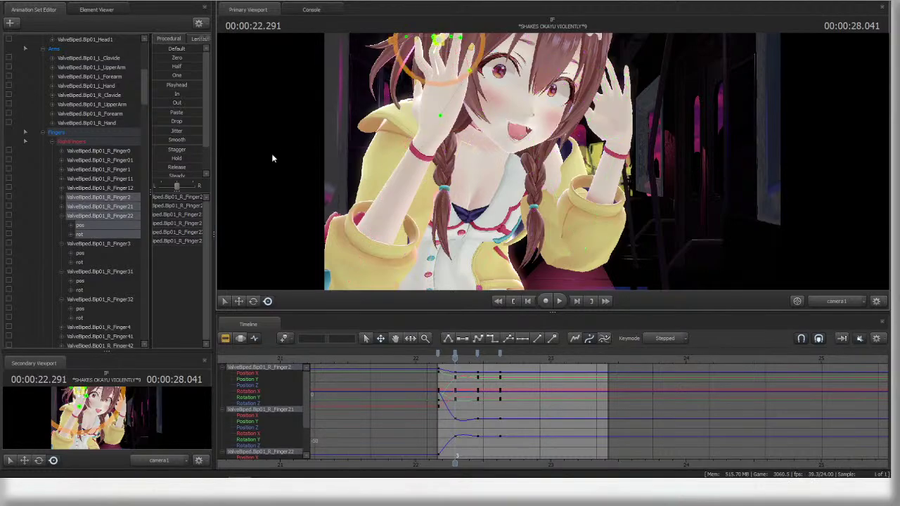
pyautogui.click(61, 216)
pyautogui.click(61, 216)
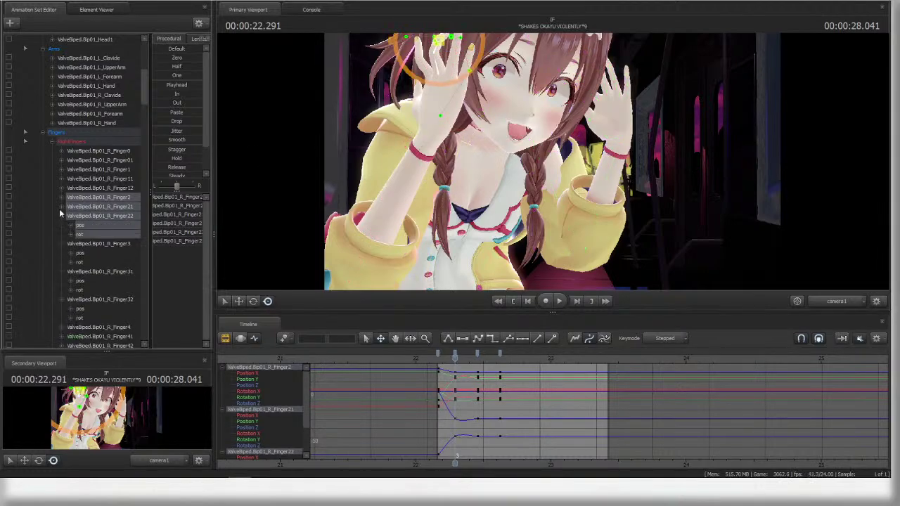
pyautogui.click(61, 207)
pyautogui.click(61, 197)
pyautogui.click(81, 216)
pyautogui.keyDown('ctrl'); pyautogui.click(88, 245); pyautogui.keyUp('ctrl')
pyautogui.keyDown('ctrl'); pyautogui.click(101, 270); pyautogui.keyUp('ctrl')
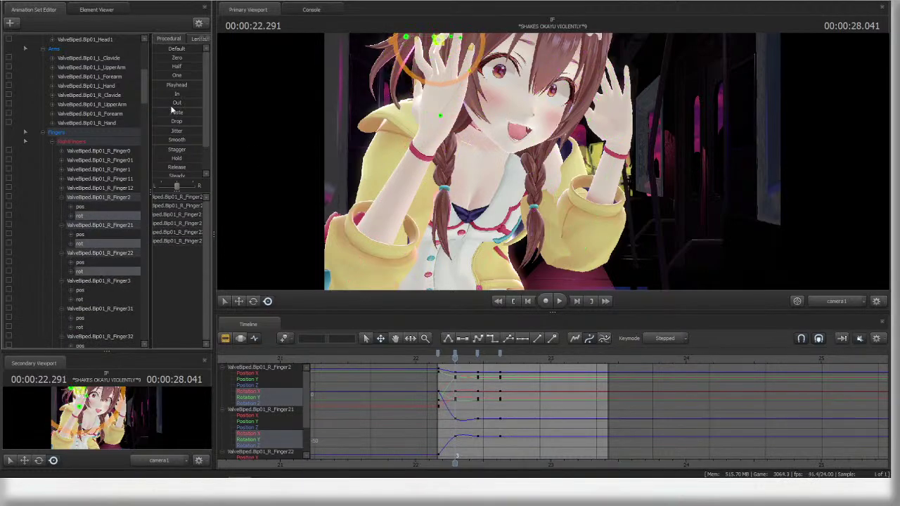
pyautogui.moveTo(177, 48); pyautogui.dragTo(210, 50)
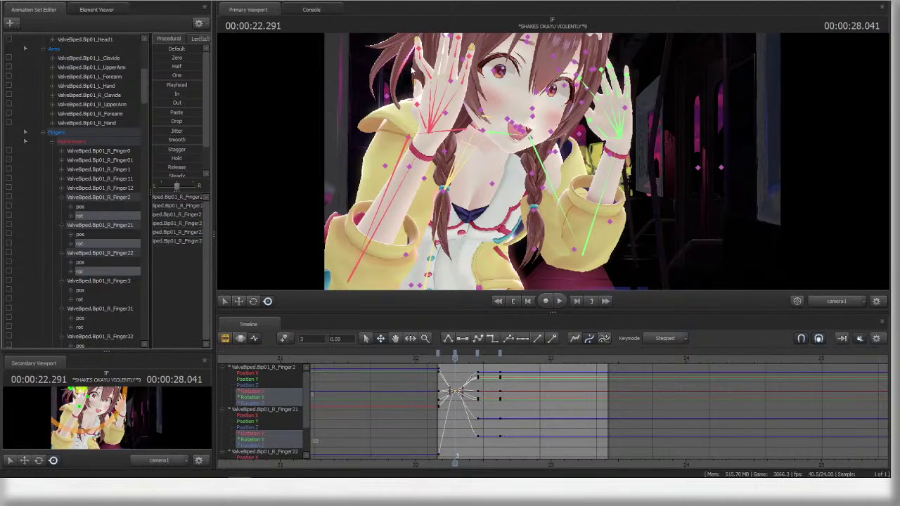
# - Reset the rotation channels of the right index finger bones ValveBiped.Bip01_R_Finger1, R_Finger11 and R_Finger12 at 22.291 s
pyautogui.keyDown('ctrl'); pyautogui.click(418, 69); pyautogui.keyUp('ctrl')
pyautogui.keyDown('ctrl'); pyautogui.keyDown('shift'); pyautogui.click(419, 56); pyautogui.keyUp('shift'); pyautogui.keyUp('ctrl')
pyautogui.keyDown('ctrl'); pyautogui.keyDown('shift'); pyautogui.click(420, 50); pyautogui.keyUp('shift'); pyautogui.keyUp('ctrl')
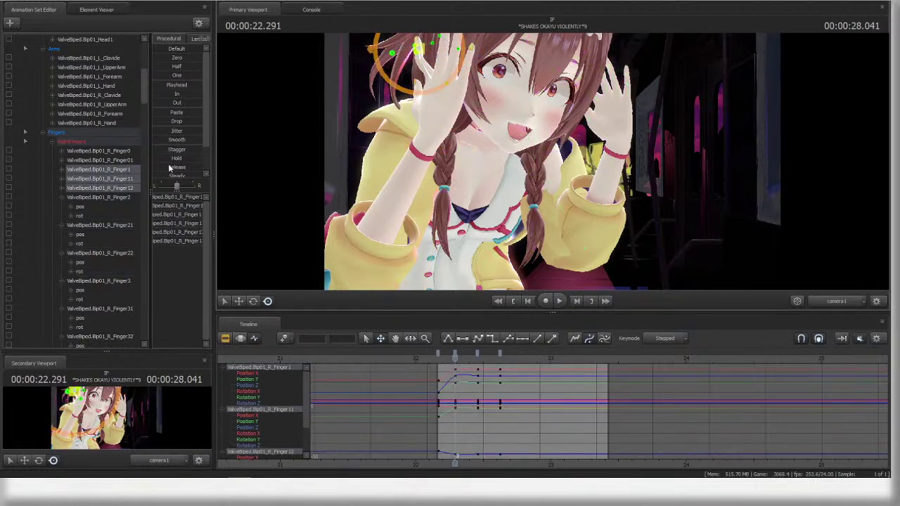
pyautogui.click(62, 188)
pyautogui.click(62, 170)
pyautogui.click(62, 170)
pyautogui.click(62, 169)
pyautogui.click(62, 197)
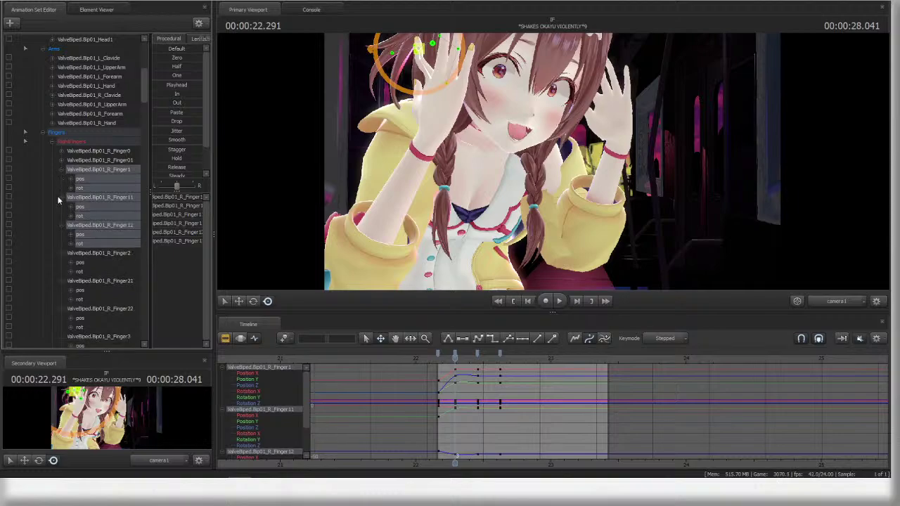
pyautogui.click(87, 188)
pyautogui.keyDown('ctrl'); pyautogui.click(92, 214); pyautogui.keyUp('ctrl')
pyautogui.keyDown('ctrl'); pyautogui.click(95, 235); pyautogui.keyUp('ctrl')
pyautogui.keyDown('ctrl'); pyautogui.click(96, 243); pyautogui.keyUp('ctrl')
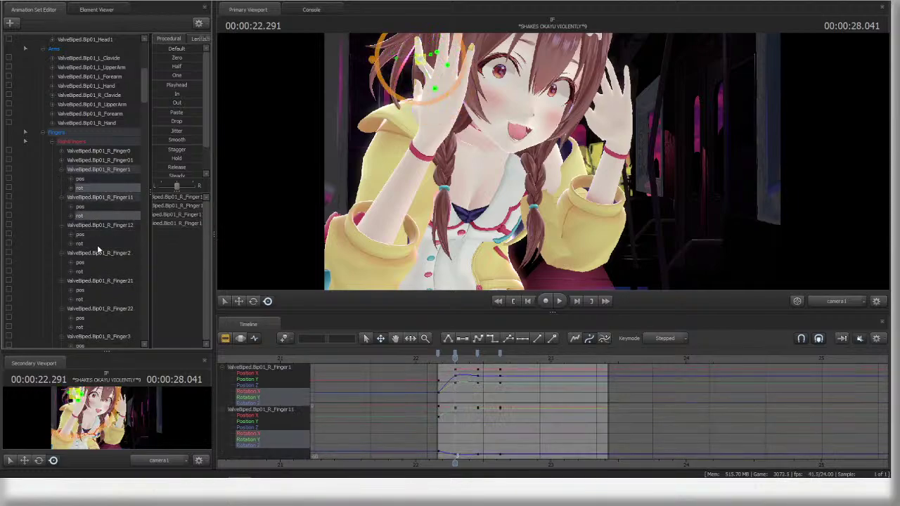
pyautogui.hotkey('ctrl', 'z')
# - Adjust the rotation of ValveBiped.Bip01_R_Finger2, R_Finger4 and R_Finger41 on the right hand at 22.291 s
pyautogui.keyDown('ctrl'); pyautogui.click(440, 74); pyautogui.keyUp('ctrl')
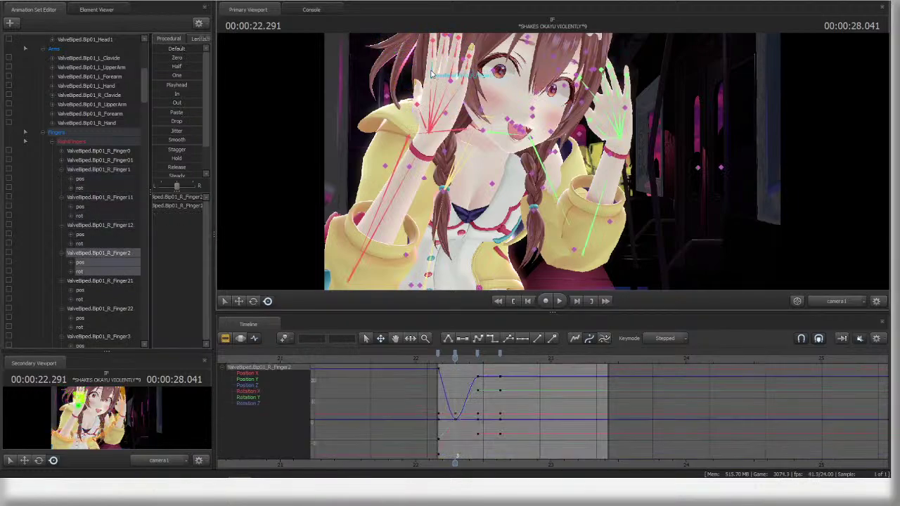
pyautogui.keyDown('ctrl'); pyautogui.click(426, 75); pyautogui.keyUp('ctrl')
pyautogui.click(466, 84)
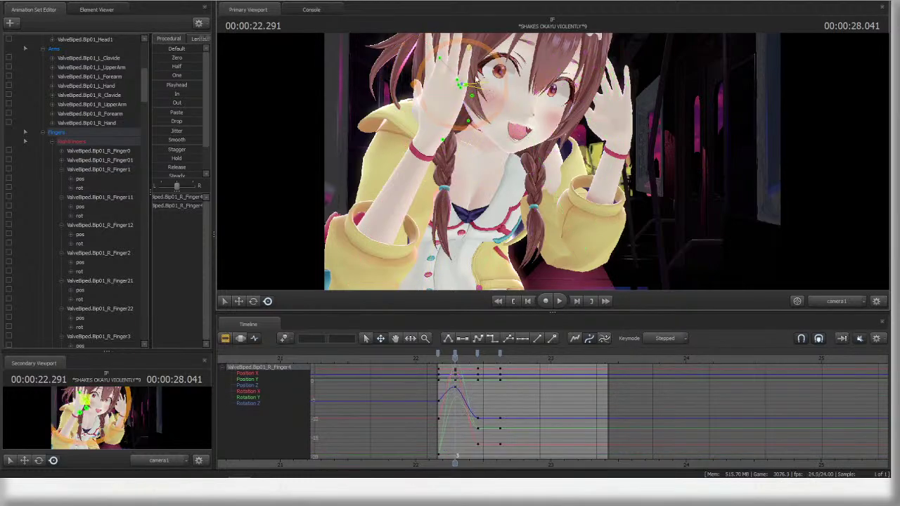
pyautogui.keyDown('ctrl'); pyautogui.click(472, 64); pyautogui.keyUp('ctrl')
pyautogui.keyDown('ctrl'); pyautogui.click(468, 66); pyautogui.keyUp('ctrl')
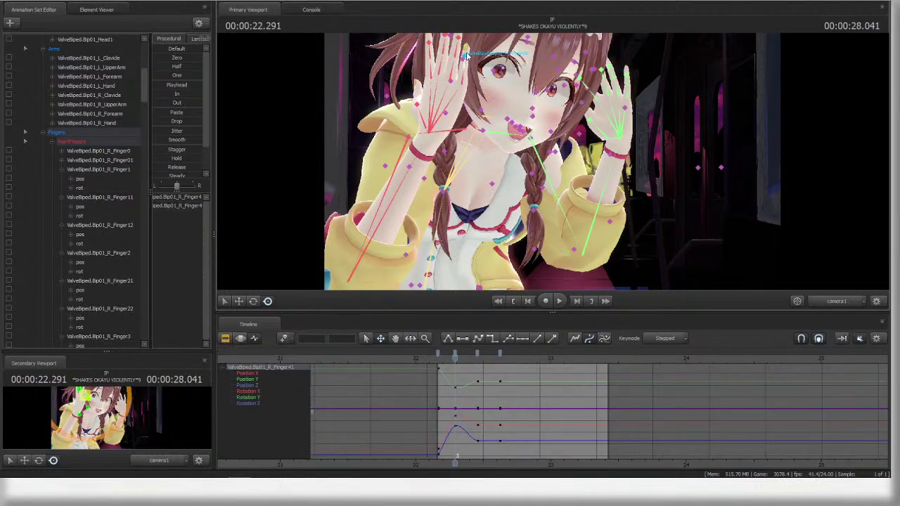
pyautogui.keyDown('ctrl'); pyautogui.click(465, 57); pyautogui.keyUp('ctrl')
pyautogui.hotkey('ctrl', 'z')
# - Rotate the right thumb bone ValveBiped.Bip01_R_Finger01 and the index finger base R_Finger1 at 22.291 s
pyautogui.click(417, 106)
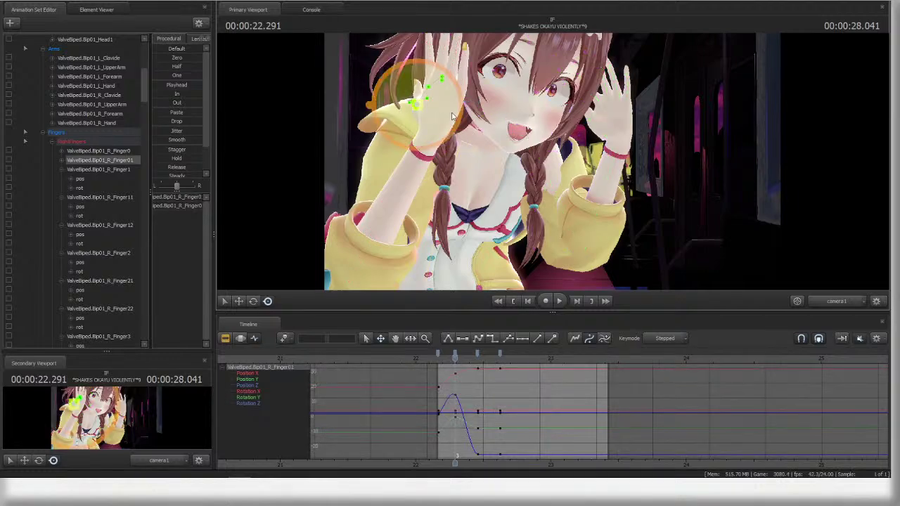
pyautogui.click(414, 105)
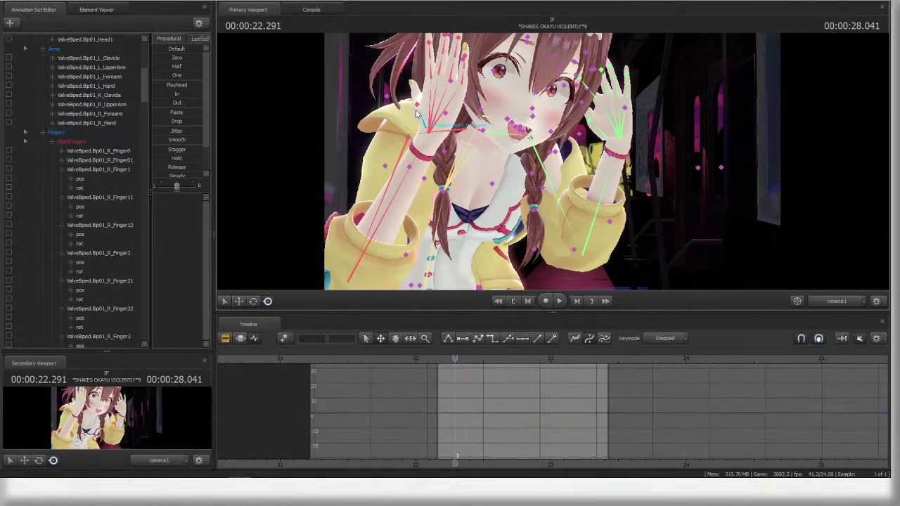
pyautogui.keyDown('ctrl'); pyautogui.click(428, 74); pyautogui.keyUp('ctrl')
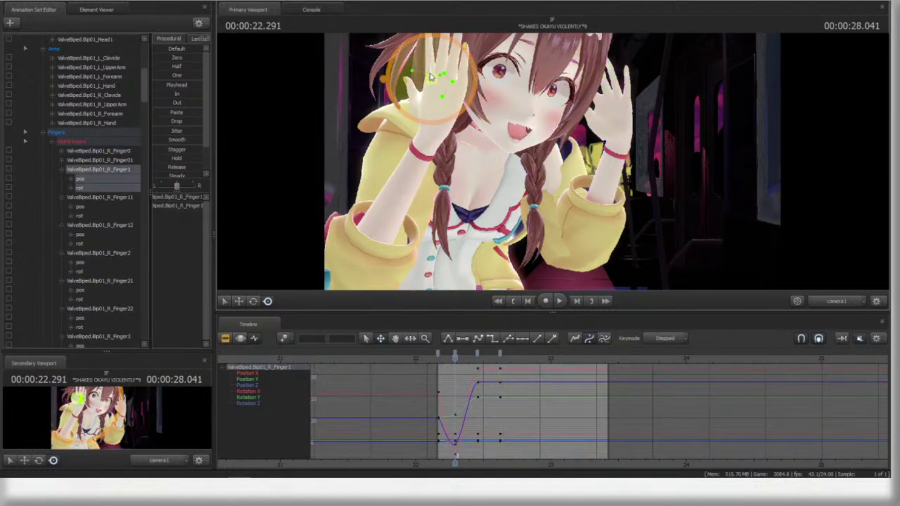
pyautogui.moveTo(458, 76); pyautogui.dragTo(483, 83)
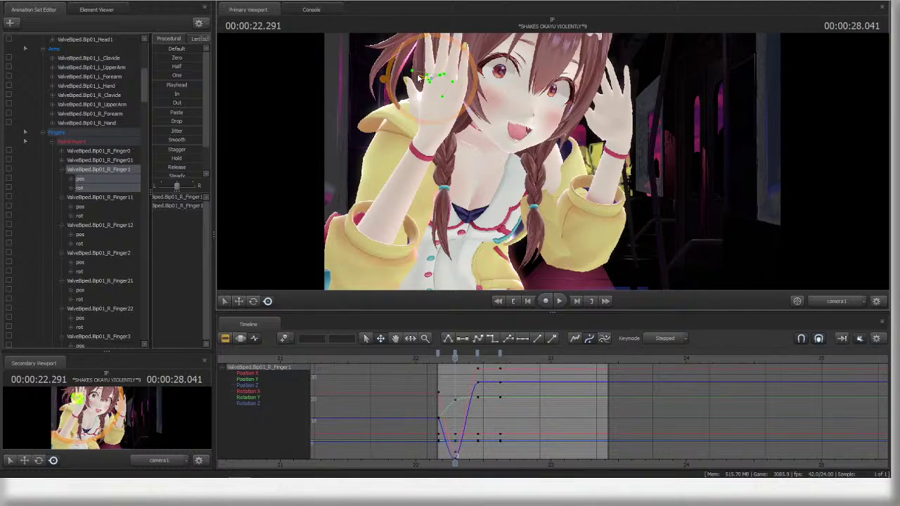
# - Reset the rotation channels of the left little finger bones ValveBiped.Bip01_L_Finger4, L_Finger41 and L_Finger42 to default at 22.291 s
pyautogui.click(618, 125)
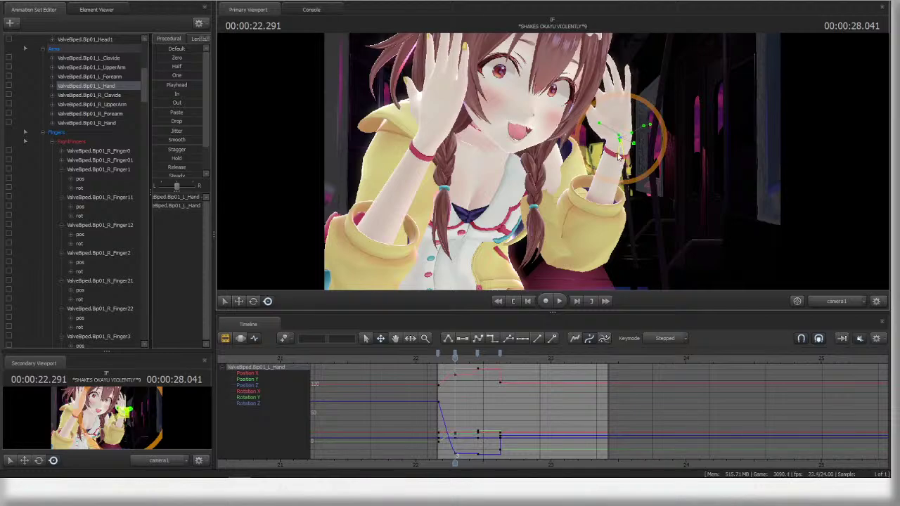
pyautogui.keyDown('ctrl'); pyautogui.click(626, 98); pyautogui.keyUp('ctrl')
pyautogui.keyDown('ctrl'); pyautogui.keyDown('shift'); pyautogui.click(631, 86); pyautogui.keyUp('shift'); pyautogui.keyUp('ctrl')
pyautogui.keyDown('ctrl'); pyautogui.keyDown('shift'); pyautogui.click(627, 73); pyautogui.keyUp('shift'); pyautogui.keyUp('ctrl')
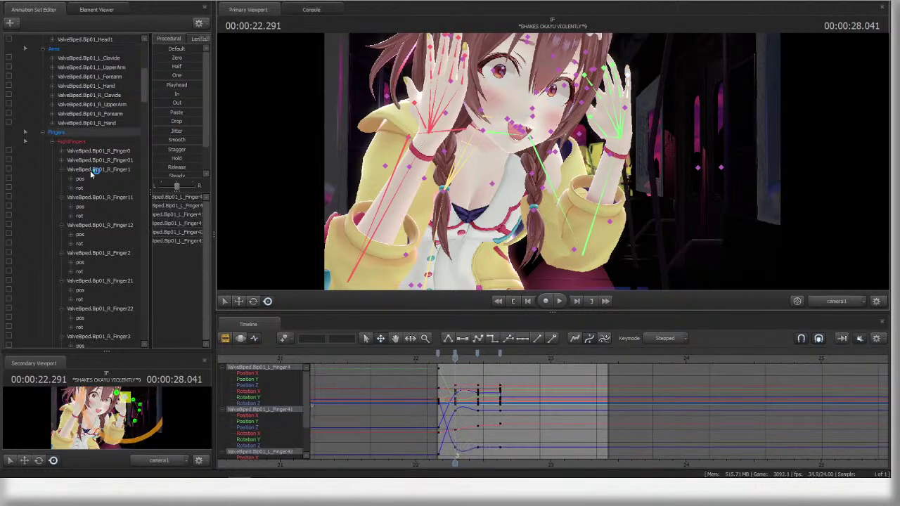
pyautogui.scroll(-16, 94, 180)
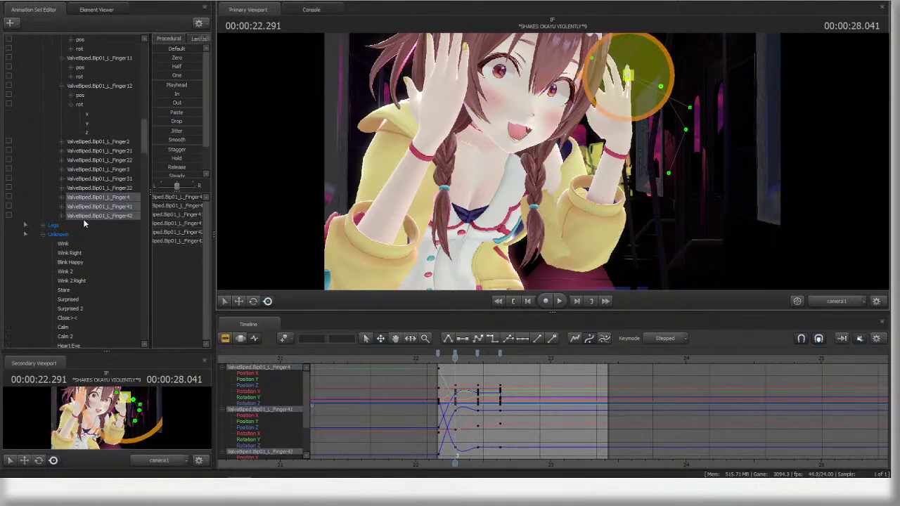
pyautogui.click(64, 216)
pyautogui.click(92, 216)
pyautogui.keyDown('ctrl'); pyautogui.click(89, 243); pyautogui.keyUp('ctrl')
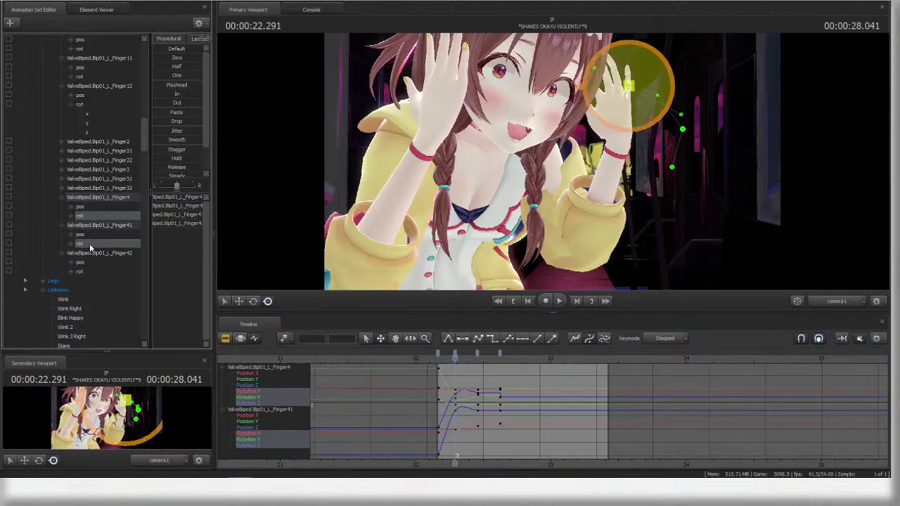
pyautogui.keyDown('ctrl'); pyautogui.click(97, 263); pyautogui.keyUp('ctrl')
pyautogui.keyDown('ctrl'); pyautogui.click(98, 271); pyautogui.keyUp('ctrl')
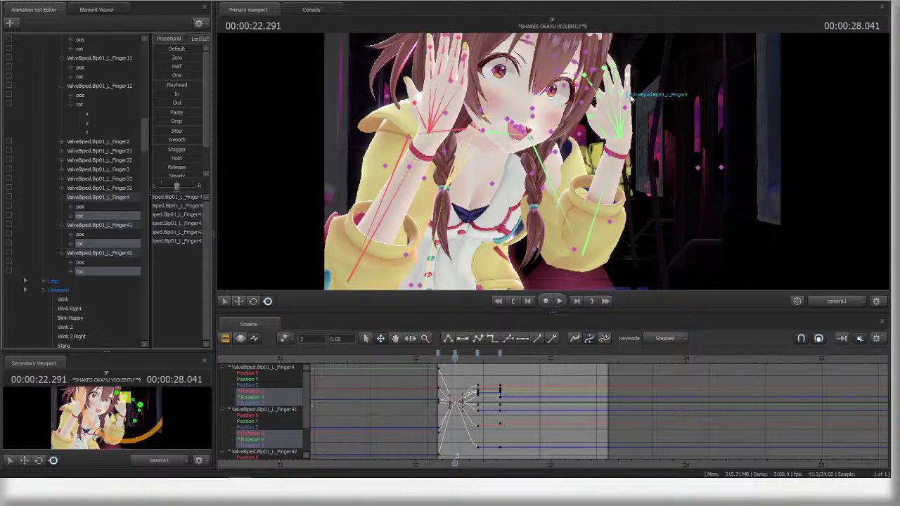
# - Reset the rotation channels of the left ring finger bones ValveBiped.Bip01_L_Finger3, L_Finger31 and L_Finger32 to default at 22.291 s
pyautogui.keyDown('ctrl'); pyautogui.click(626, 94); pyautogui.keyUp('ctrl')
pyautogui.keyDown('ctrl'); pyautogui.click(616, 93); pyautogui.keyUp('ctrl')
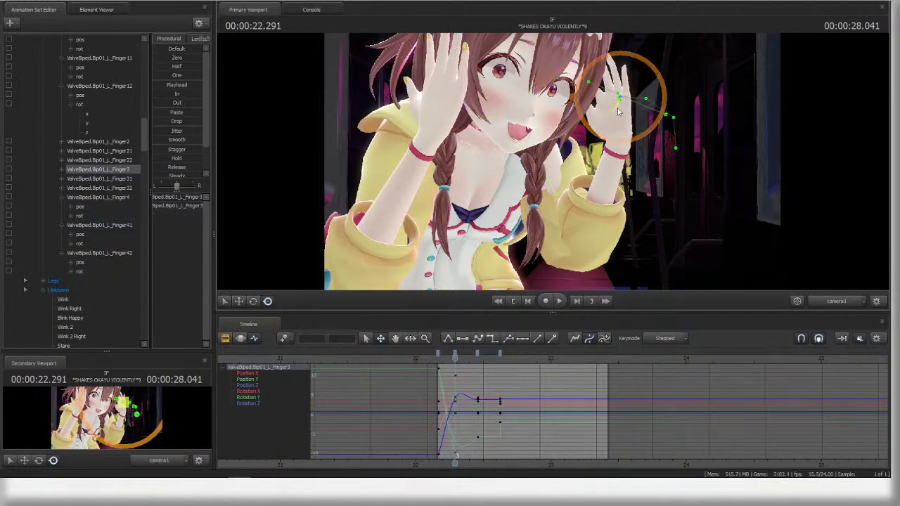
pyautogui.keyDown('ctrl'); pyautogui.click(615, 77); pyautogui.keyUp('ctrl')
pyautogui.keyDown('ctrl'); pyautogui.keyDown('shift'); pyautogui.click(611, 64); pyautogui.keyUp('shift'); pyautogui.keyUp('ctrl')
pyautogui.keyDown('ctrl'); pyautogui.click(620, 93); pyautogui.keyUp('ctrl')
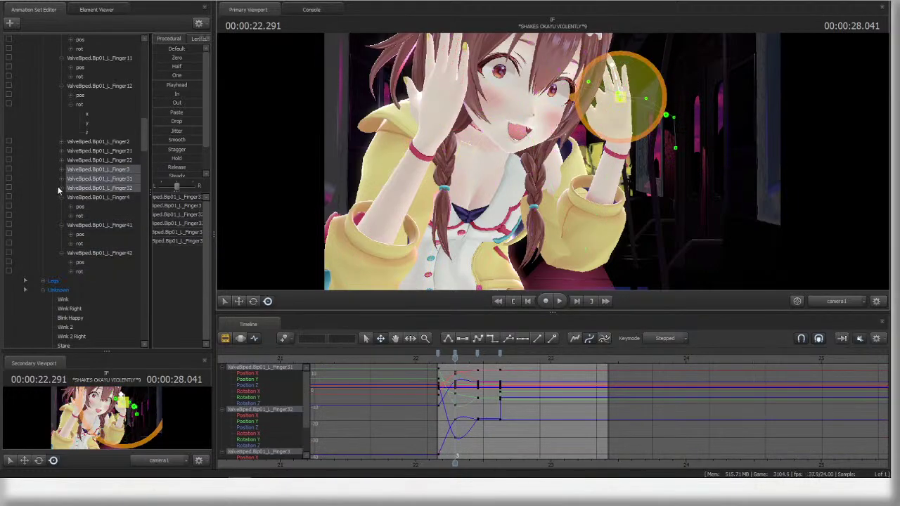
pyautogui.click(89, 188)
pyautogui.keyDown('ctrl'); pyautogui.click(89, 216); pyautogui.keyUp('ctrl')
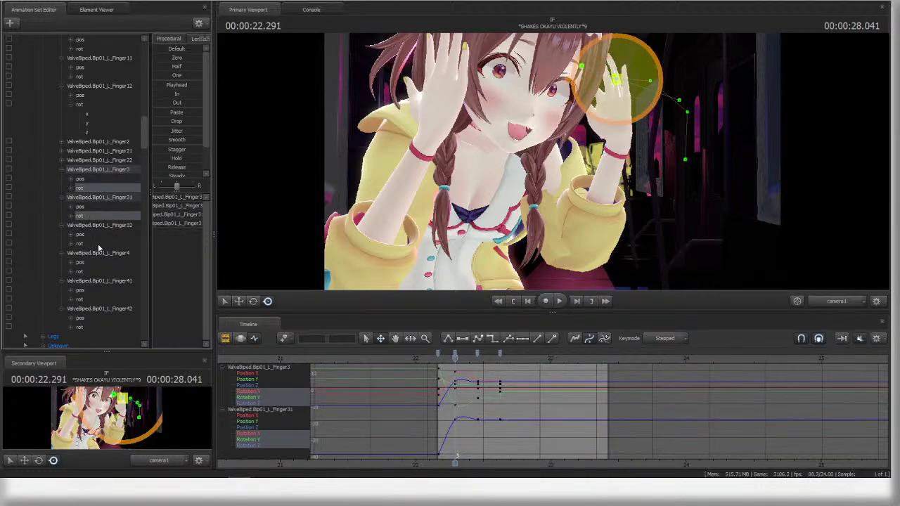
pyautogui.keyDown('ctrl'); pyautogui.click(98, 243); pyautogui.keyUp('ctrl')
pyautogui.click(178, 49)
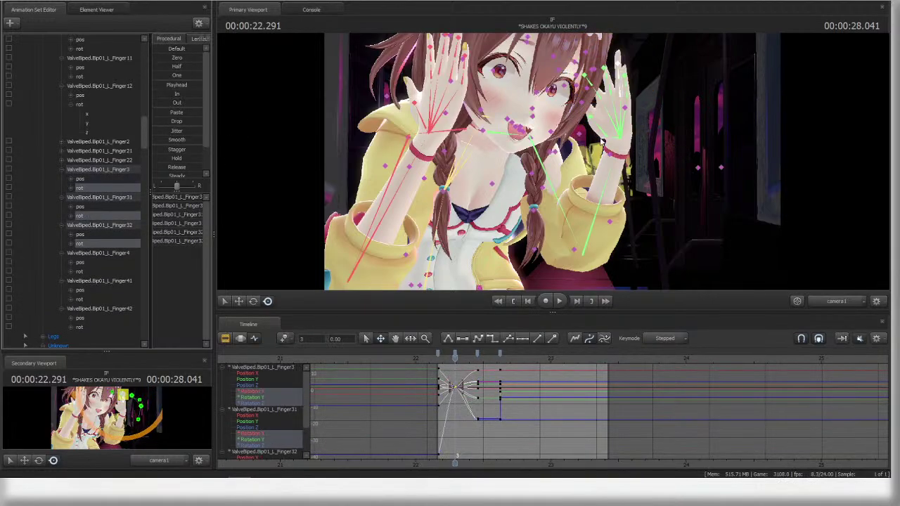
# - Repose the left middle finger base ValveBiped.Bip01_L_Finger2 and the left thumb bone L_Finger01 at 22.291 s
pyautogui.click(609, 90)
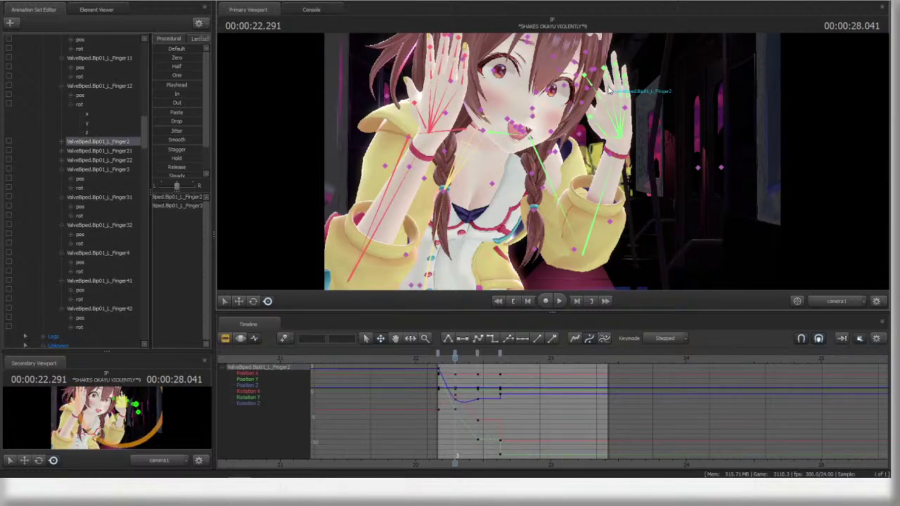
pyautogui.moveTo(618, 86); pyautogui.dragTo(610, 117)
pyautogui.keyDown('ctrl'); pyautogui.click(596, 95); pyautogui.keyUp('ctrl')
pyautogui.keyDown('ctrl'); pyautogui.click(592, 117); pyautogui.keyUp('ctrl')
pyautogui.keyDown('ctrl'); pyautogui.click(609, 136); pyautogui.keyUp('ctrl')
pyautogui.keyDown('ctrl'); pyautogui.click(589, 118); pyautogui.keyUp('ctrl')
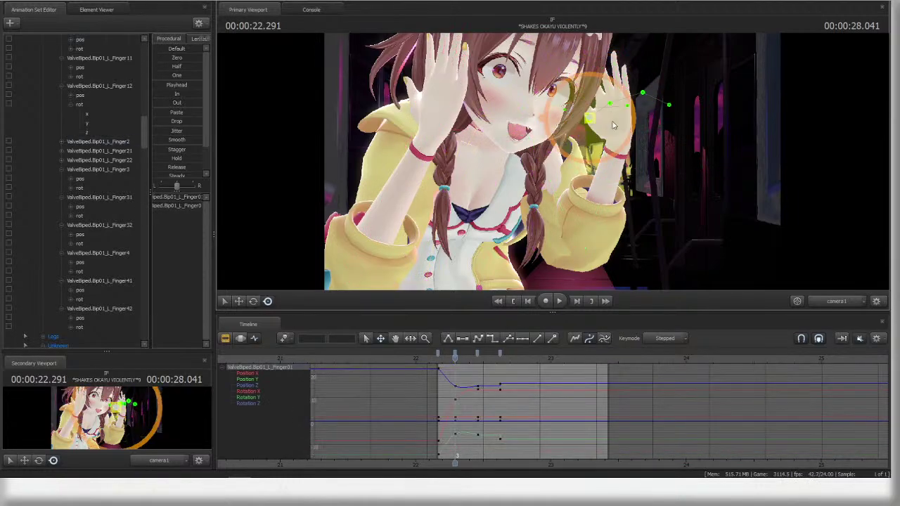
# - Rotate the left little finger base ValveBiped.Bip01_L_Finger4 at 22.291 s
pyautogui.click(616, 100)
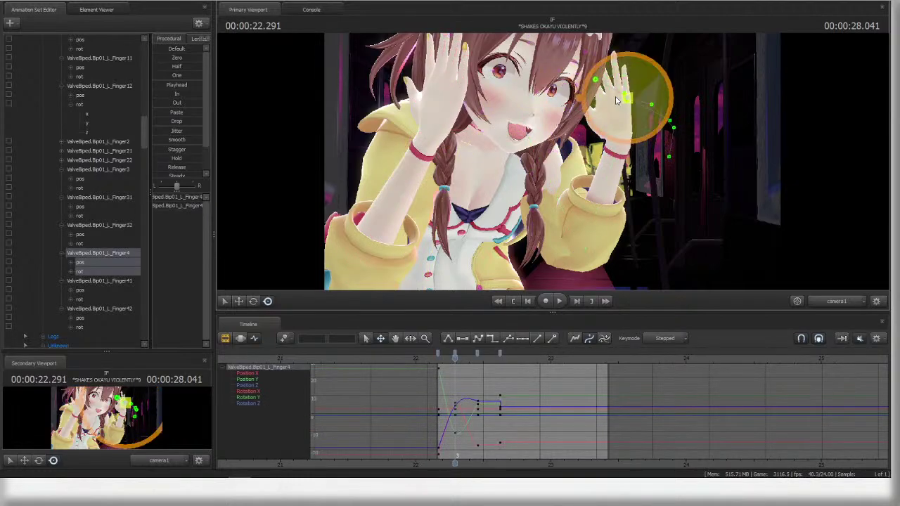
pyautogui.keyDown('ctrl'); pyautogui.click(615, 99); pyautogui.keyUp('ctrl')
pyautogui.moveTo(646, 103); pyautogui.dragTo(661, 100)
pyautogui.keyDown('ctrl'); pyautogui.click(663, 100); pyautogui.keyUp('ctrl')
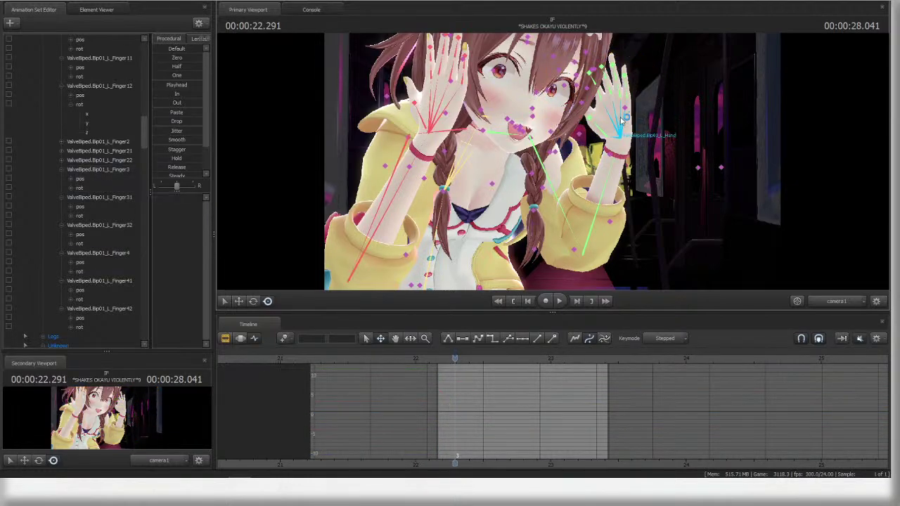
# - Play back and scrub the shot up to about 22.8 s to examine the motion of the hands and fingers
pyautogui.click(613, 141)
pyautogui.press('e')
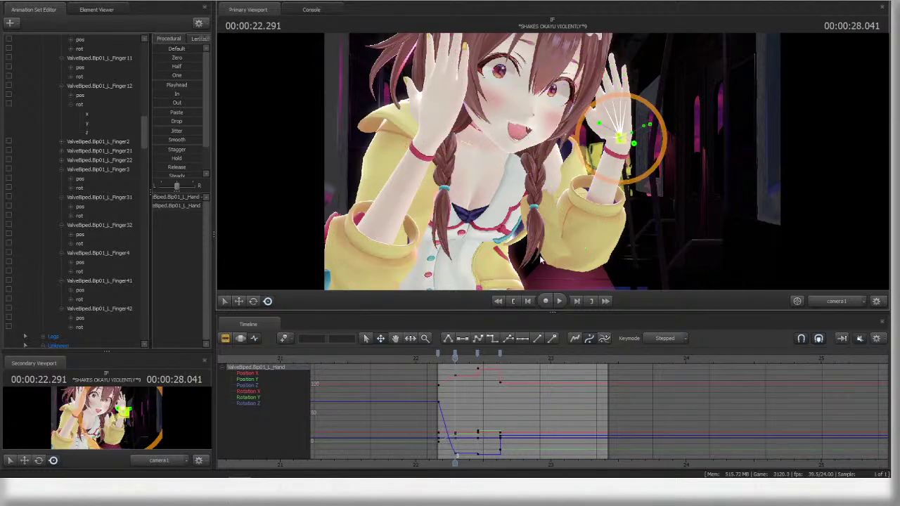
pyautogui.click(451, 356)
pyautogui.press('space')
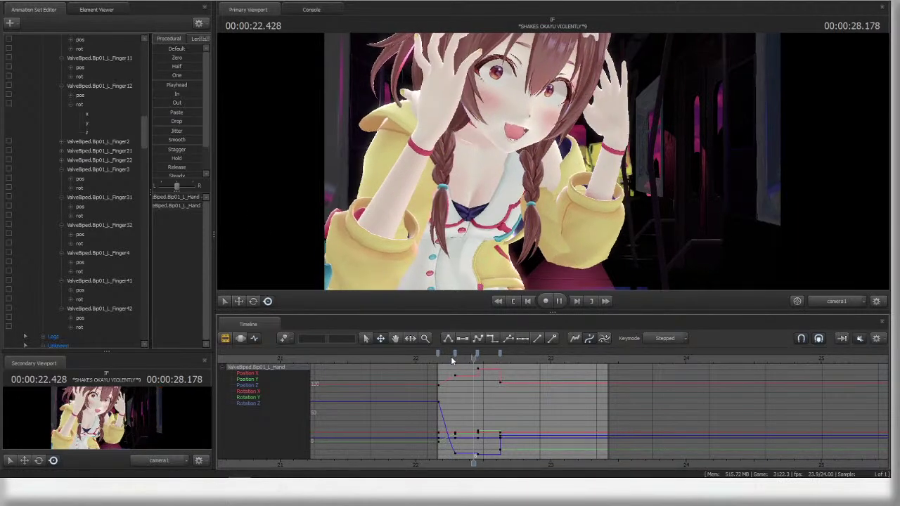
pyautogui.press('space')
pyautogui.click(444, 357)
pyautogui.moveTo(444, 356); pyautogui.dragTo(465, 358)
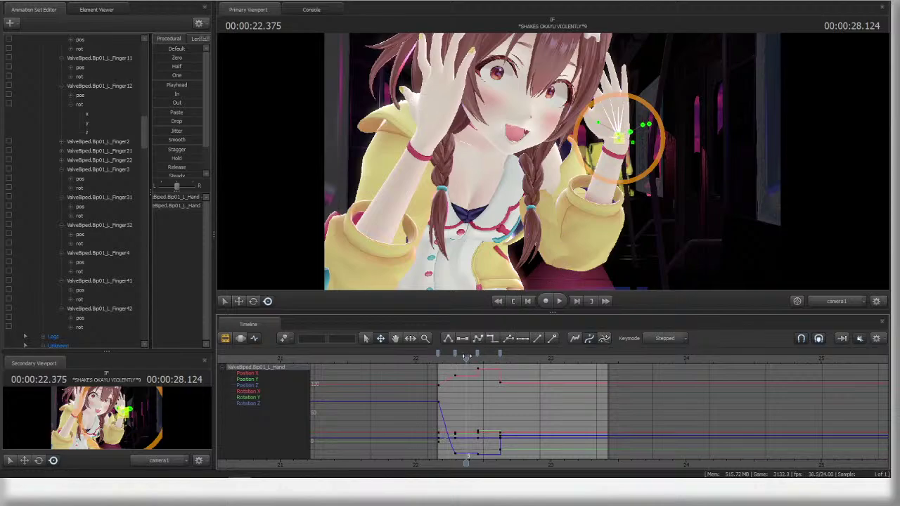
pyautogui.moveTo(466, 356); pyautogui.dragTo(522, 356)
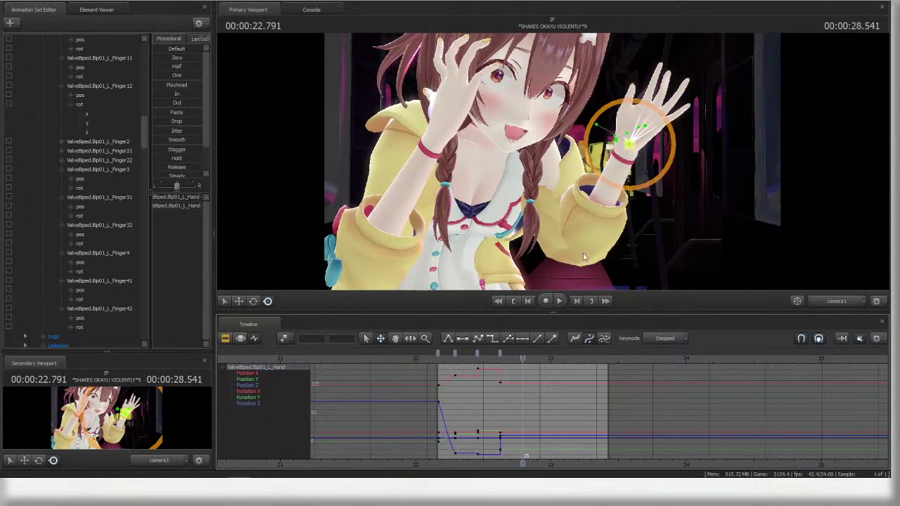
# - Rotate ValveBiped.Bip01_L_Forearm and L_Hand at 22.625 s, and play back the arm movement from the start of the pose change
pyautogui.click(499, 358)
pyautogui.keyDown('ctrl'); pyautogui.click(595, 225); pyautogui.keyUp('ctrl')
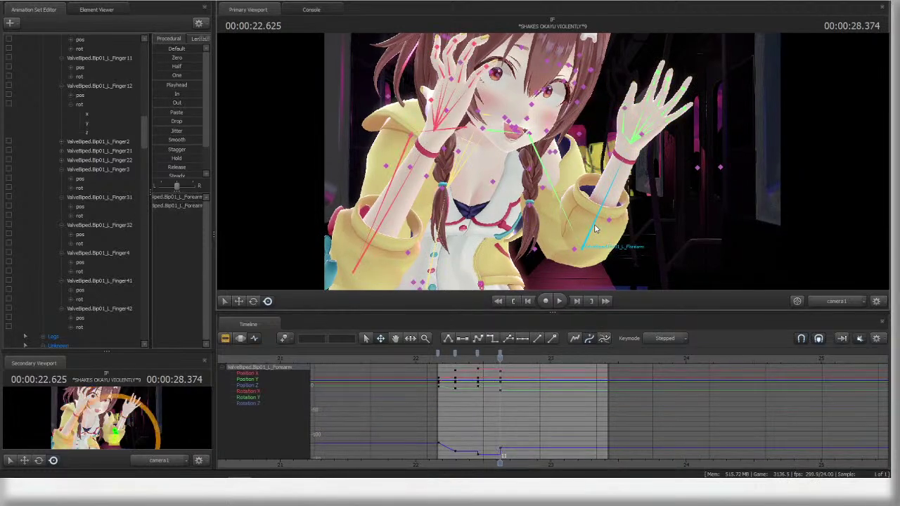
pyautogui.press('e')
pyautogui.moveTo(599, 250); pyautogui.dragTo(605, 252)
pyautogui.keyDown('ctrl'); pyautogui.click(661, 148); pyautogui.keyUp('ctrl')
pyautogui.press('r')
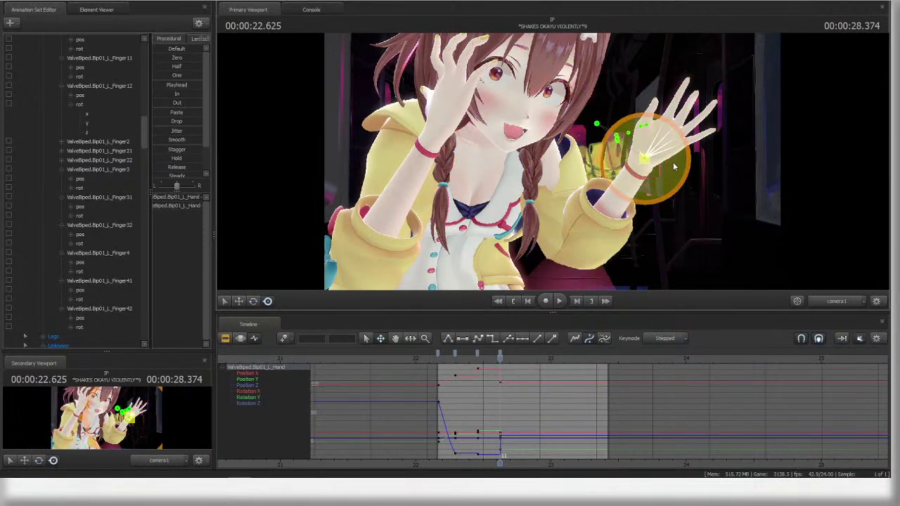
pyautogui.moveTo(665, 158); pyautogui.dragTo(618, 171)
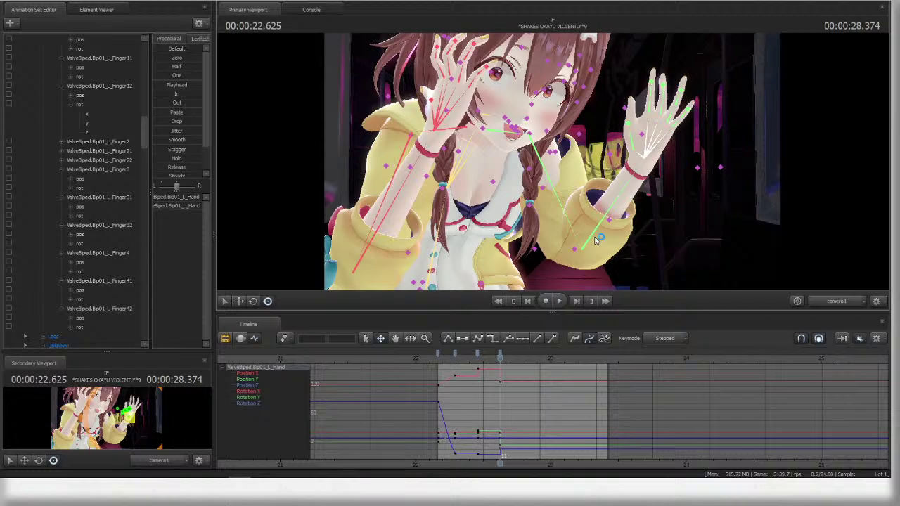
pyautogui.click(442, 356)
pyautogui.press('space')
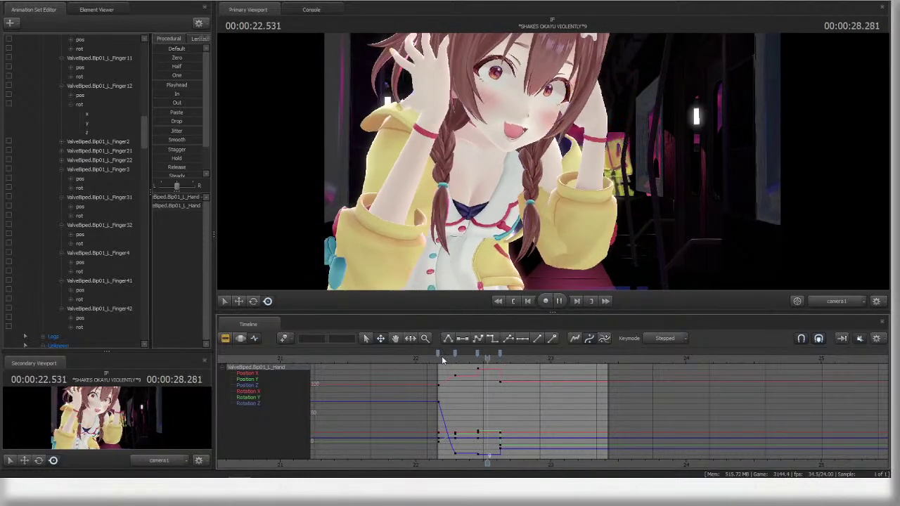
# - Play back and scrub the shot from about 22.2 s to examine the hand movement between the first poses
pyautogui.press('space')
pyautogui.moveTo(436, 358)
pyautogui.mouseDown()
pyautogui.moveTo(506, 359)
pyautogui.moveTo(442, 361)
pyautogui.mouseUp()
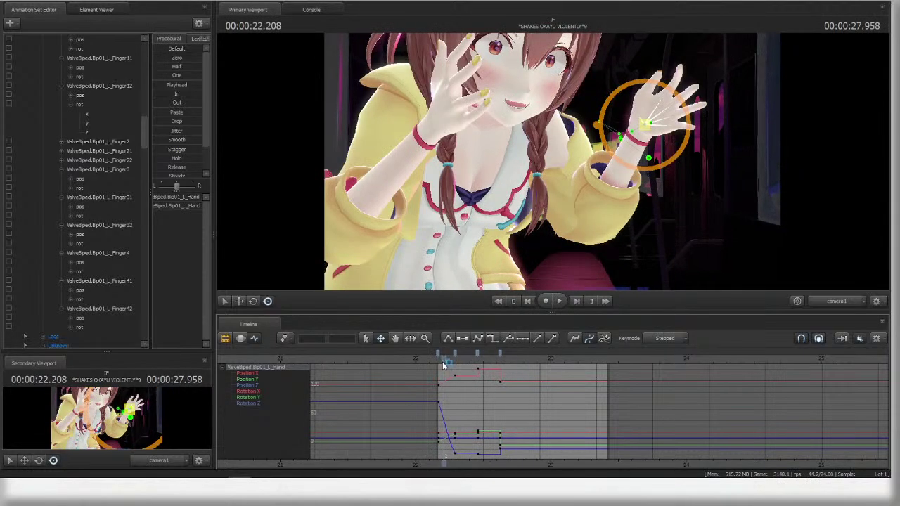
pyautogui.press('space')
pyautogui.press('space')
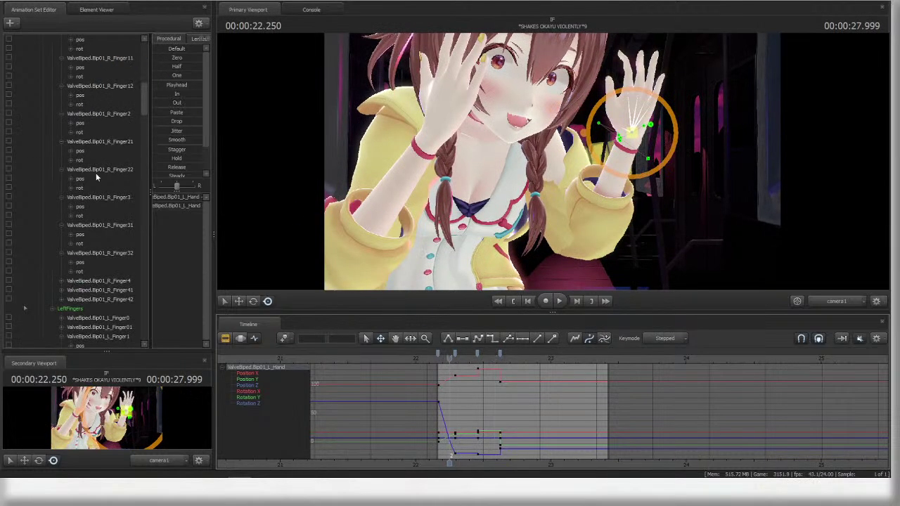
# - Select all controls of inugami_korone_ragdoll1 and make the keyframes from 22.166 s to about 22.6 s stepped
pyautogui.scroll(15, 94, 175)
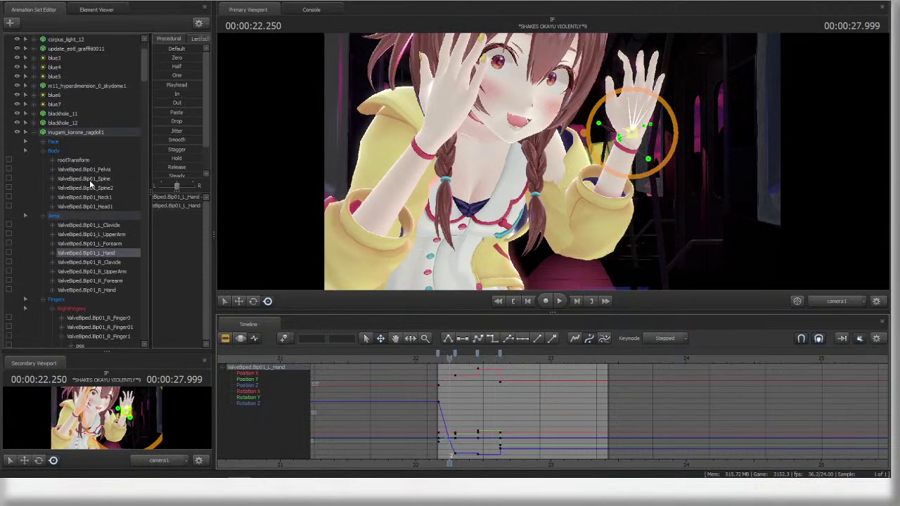
pyautogui.click(89, 186)
pyautogui.click(438, 353)
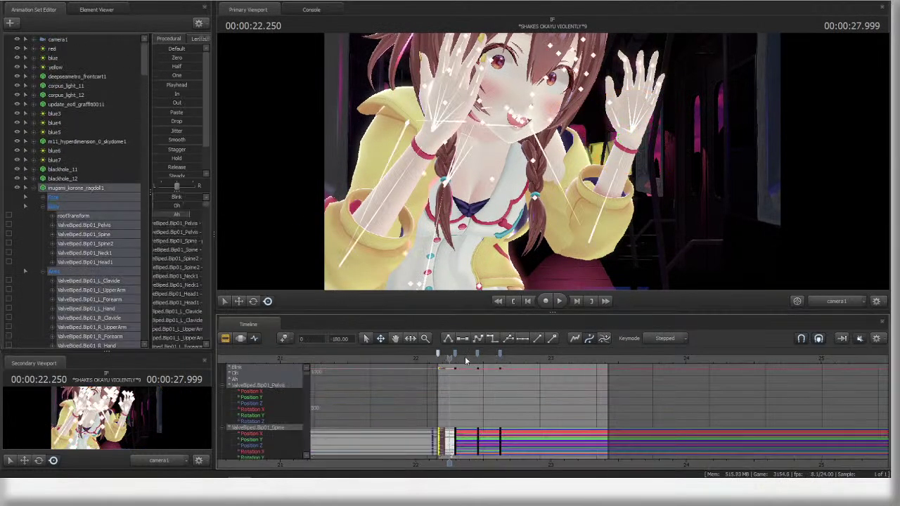
pyautogui.keyDown('shift'); pyautogui.click(500, 354); pyautogui.keyUp('shift')
pyautogui.press('1')
pyautogui.scroll(3, 452, 365)
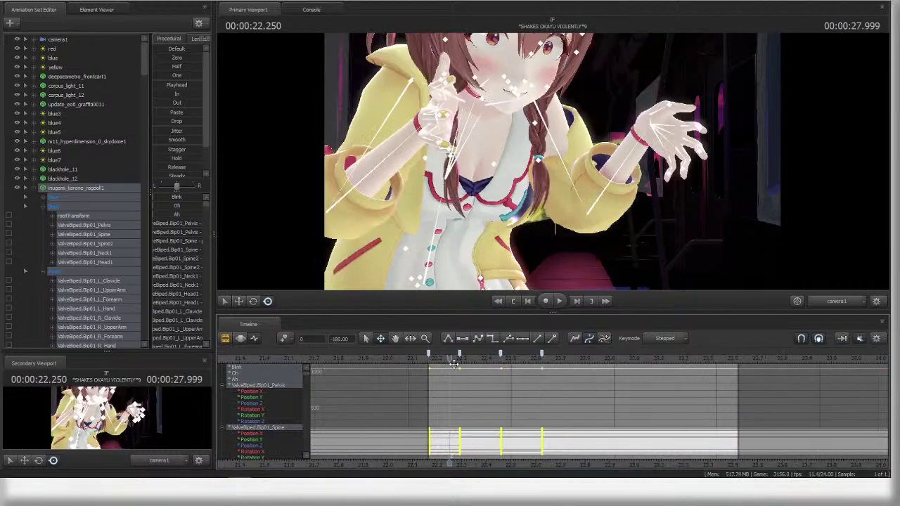
# - Play back and scrub the stepped poses up to 22.5 s to examine how each one reads
pyautogui.press('space')
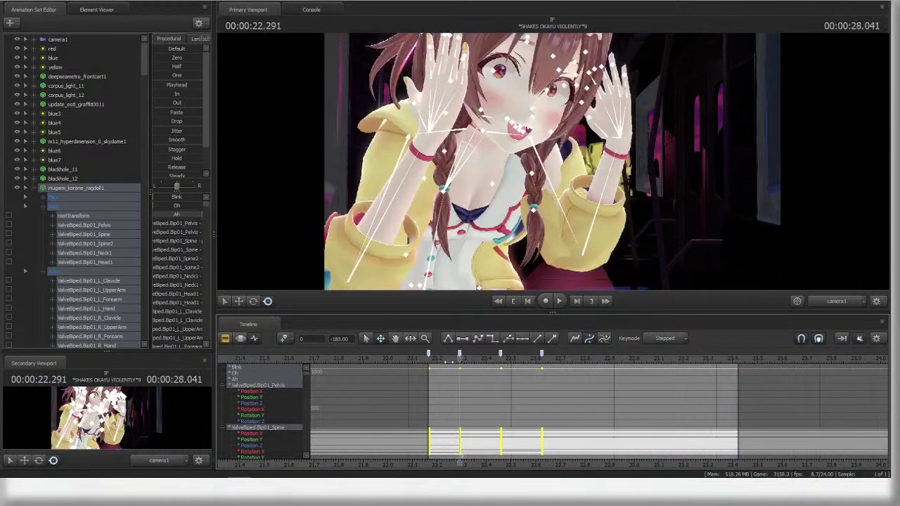
pyautogui.press('space')
pyautogui.keyDown('ctrl'); pyautogui.click(532, 229); pyautogui.keyUp('ctrl')
pyautogui.moveTo(453, 362); pyautogui.dragTo(513, 363)
# - Adjust the rotation of the right hand bone ValveBiped.Bip01_R_Hand at 22.291 s
pyautogui.keyDown('ctrl'); pyautogui.click(409, 184); pyautogui.keyUp('ctrl')
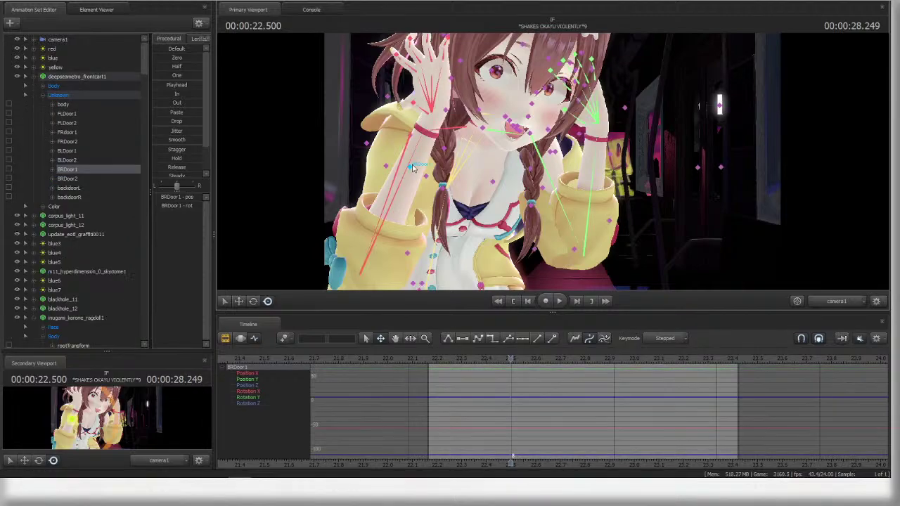
pyautogui.keyDown('ctrl'); pyautogui.click(401, 190); pyautogui.keyUp('ctrl')
pyautogui.click(459, 359)
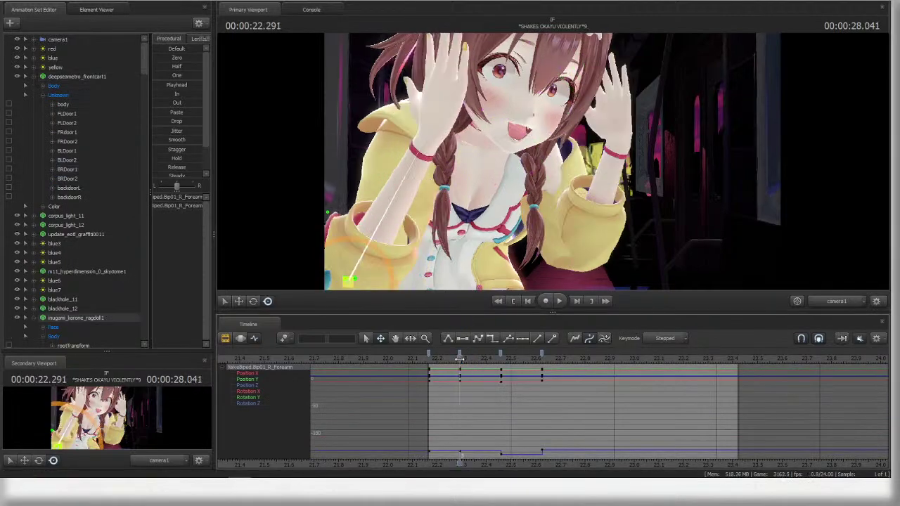
pyautogui.keyDown('ctrl'); pyautogui.click(433, 131); pyautogui.keyUp('ctrl')
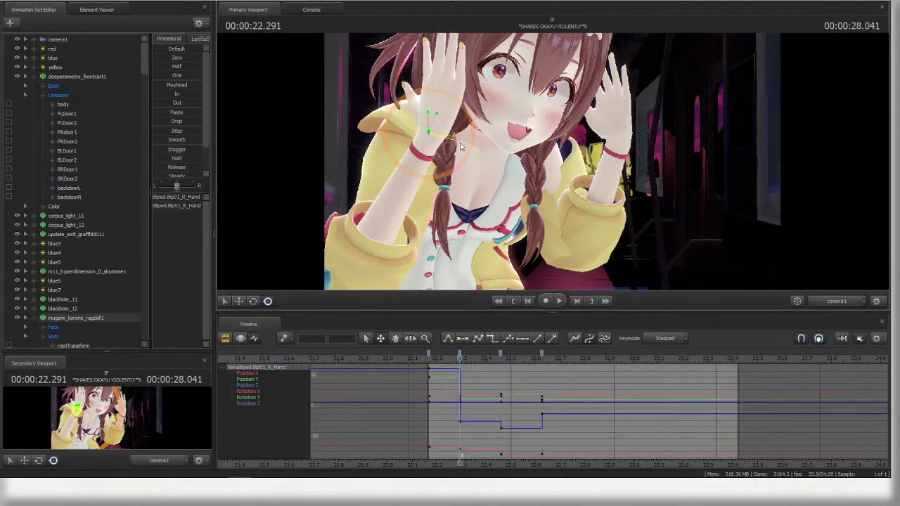
# - Rotate ValveBiped.Bip01_L_Forearm and ValveBiped.Bip01_L_Hand at 22.291 s, and save the session
pyautogui.keyDown('ctrl'); pyautogui.click(622, 136); pyautogui.keyUp('ctrl')
pyautogui.keyDown('ctrl'); pyautogui.click(622, 234); pyautogui.keyUp('ctrl')
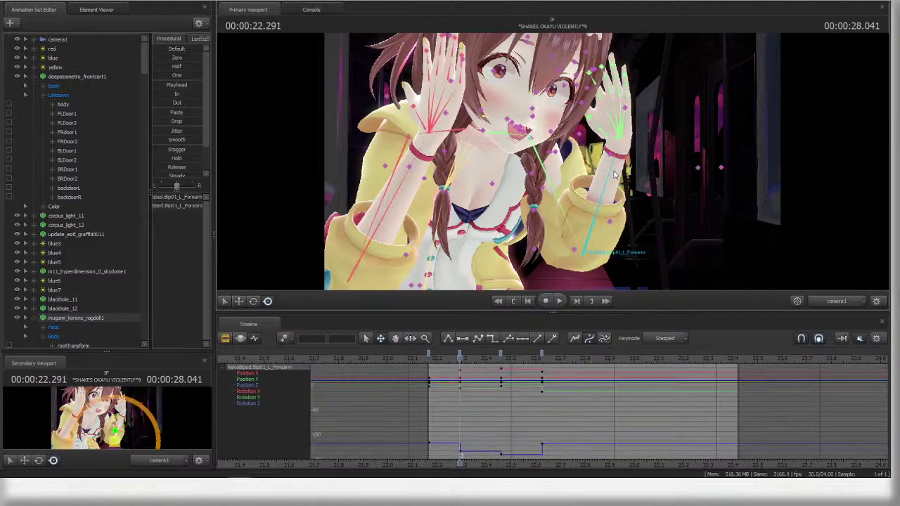
pyautogui.keyDown('ctrl'); pyautogui.click(653, 141); pyautogui.keyUp('ctrl')
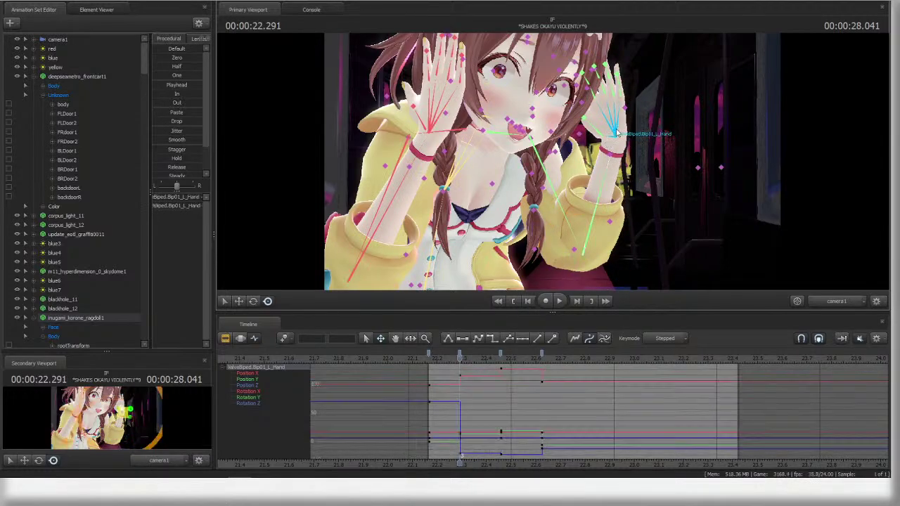
pyautogui.moveTo(657, 142); pyautogui.dragTo(659, 149)
pyautogui.hotkey('ctrl', 's')
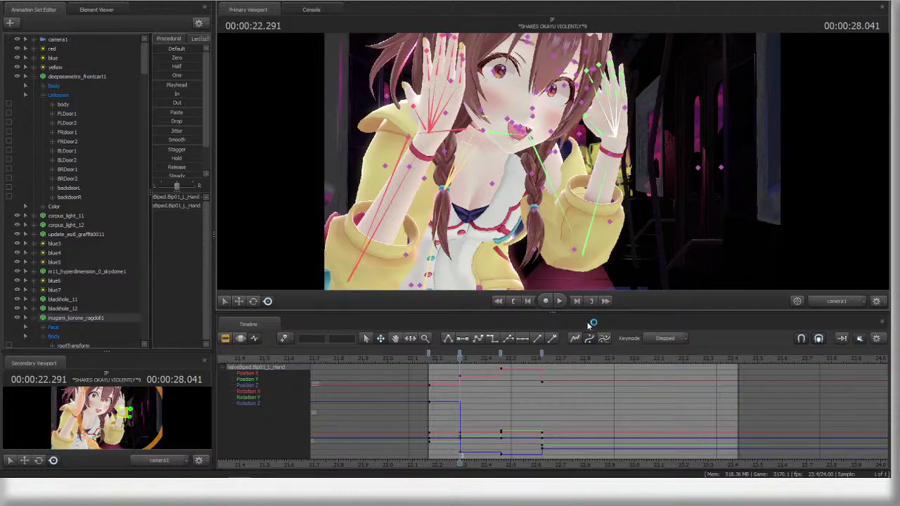
# - Play back the start of the pose change and rotate ValveBiped.Bip01_R_Hand upright at 22.166 s
pyautogui.press('space')
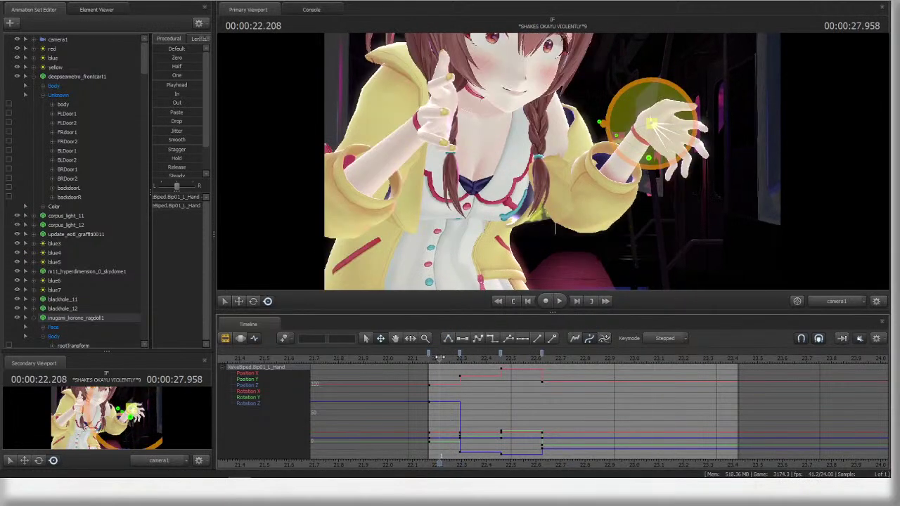
pyautogui.press('space')
pyautogui.moveTo(460, 356); pyautogui.dragTo(428, 355)
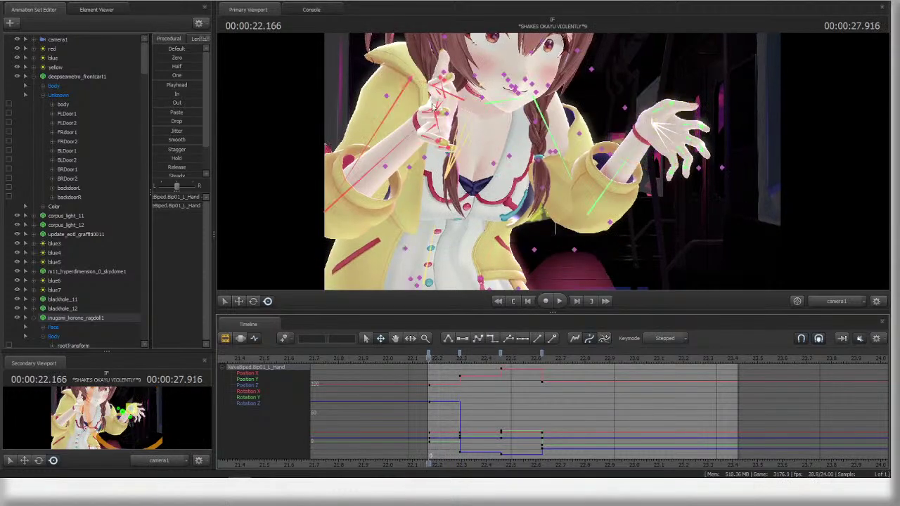
pyautogui.keyDown('ctrl'); pyautogui.click(437, 115); pyautogui.keyUp('ctrl')
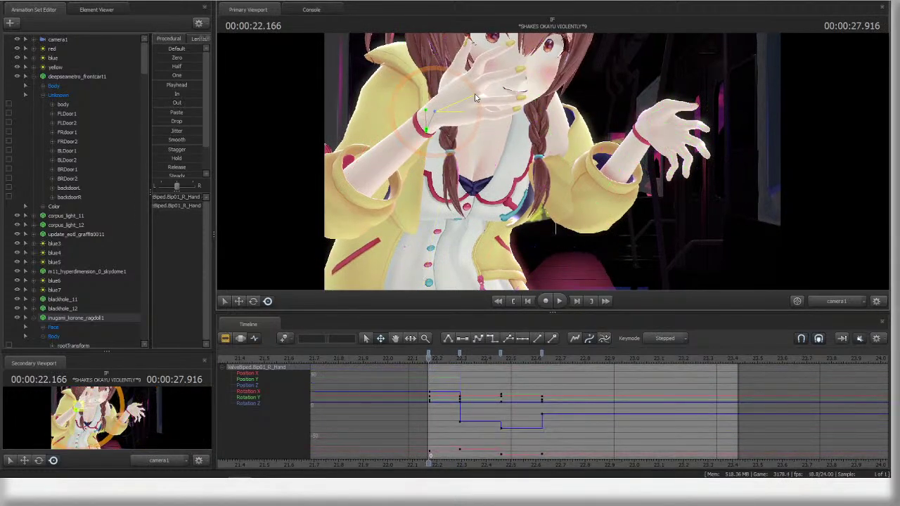
pyautogui.moveTo(475, 98); pyautogui.dragTo(454, 99)
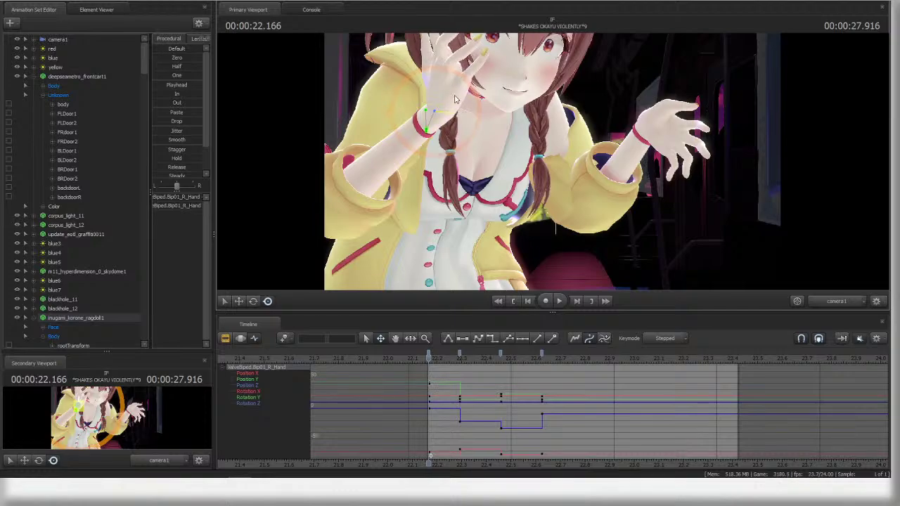
# - Pose the right ring finger bones R_Finger3 and R_Finger31 at 22.166 s, switching the viewport to the Work Camera
pyautogui.keyDown('ctrl'); pyautogui.click(456, 63); pyautogui.keyUp('ctrl')
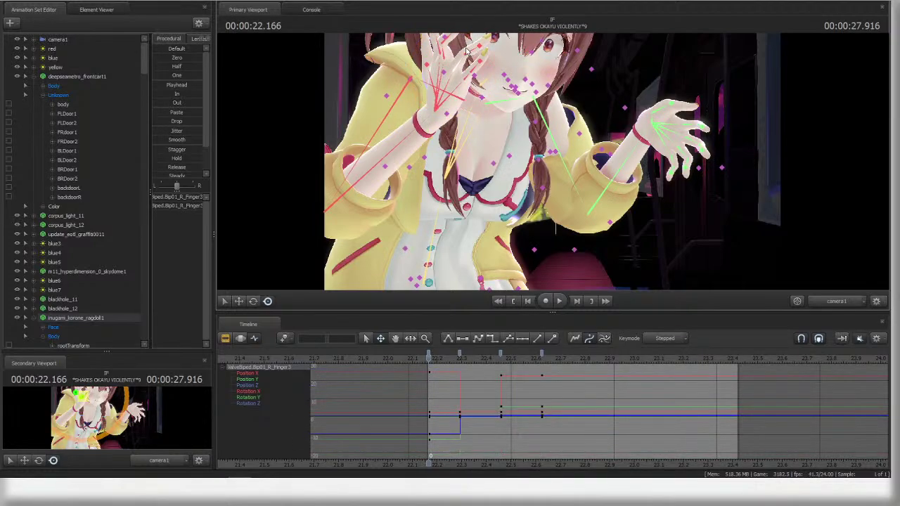
pyautogui.keyDown('ctrl'); pyautogui.click(475, 54); pyautogui.keyUp('ctrl')
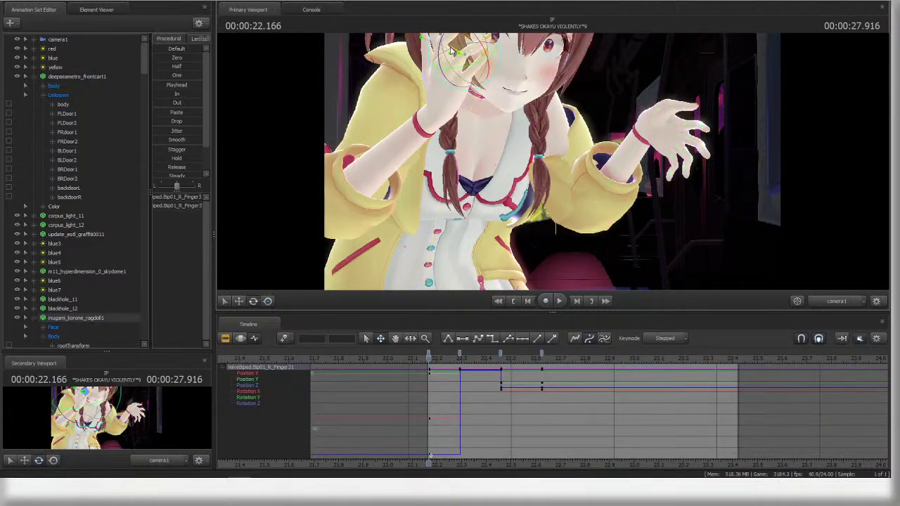
pyautogui.click(847, 300)
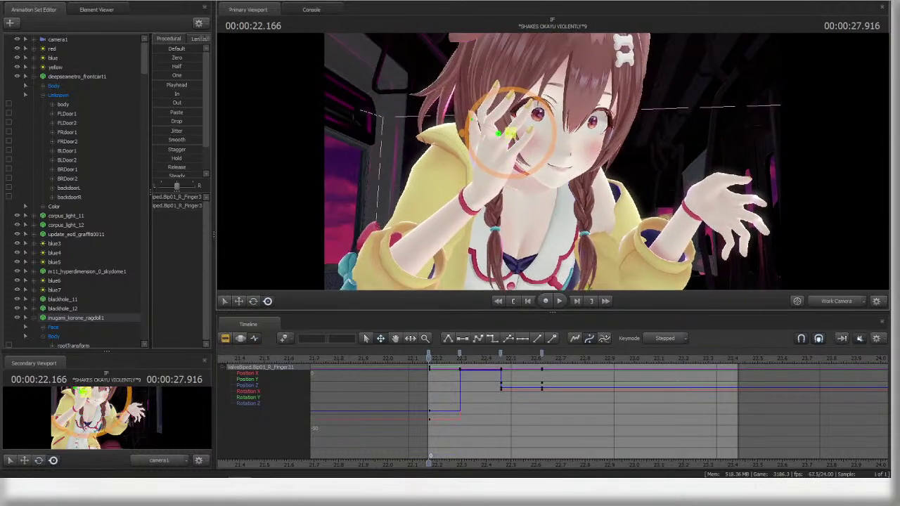
pyautogui.keyDown('ctrl'); pyautogui.click(502, 155); pyautogui.keyUp('ctrl')
pyautogui.keyDown('ctrl'); pyautogui.click(476, 146); pyautogui.keyUp('ctrl')
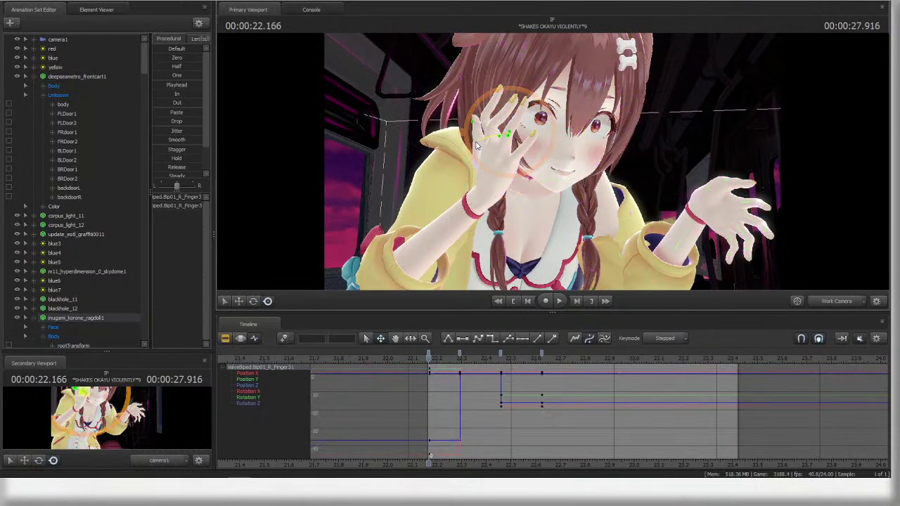
# - Pose the right middle finger bones R_Finger21 and R_Finger2 at 22.166 s
pyautogui.keyDown('ctrl'); pyautogui.click(490, 130); pyautogui.keyUp('ctrl')
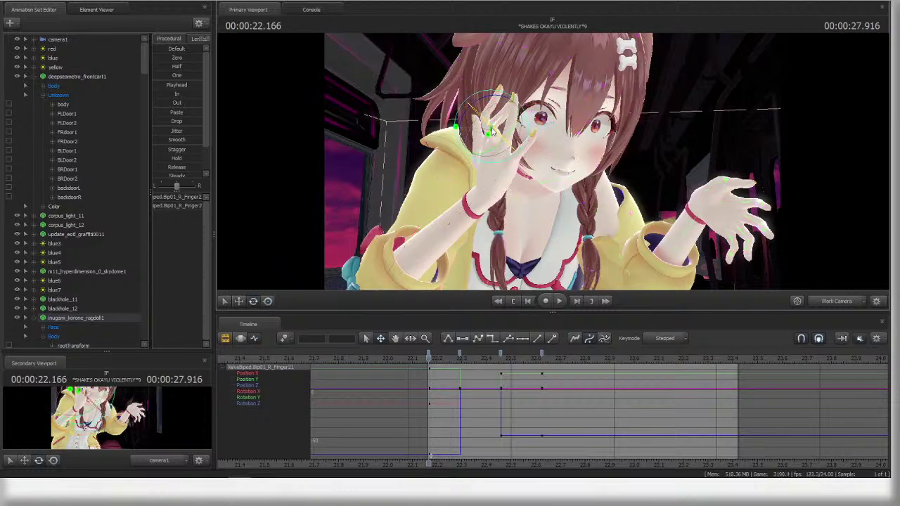
pyautogui.keyDown('ctrl'); pyautogui.click(489, 141); pyautogui.keyUp('ctrl')
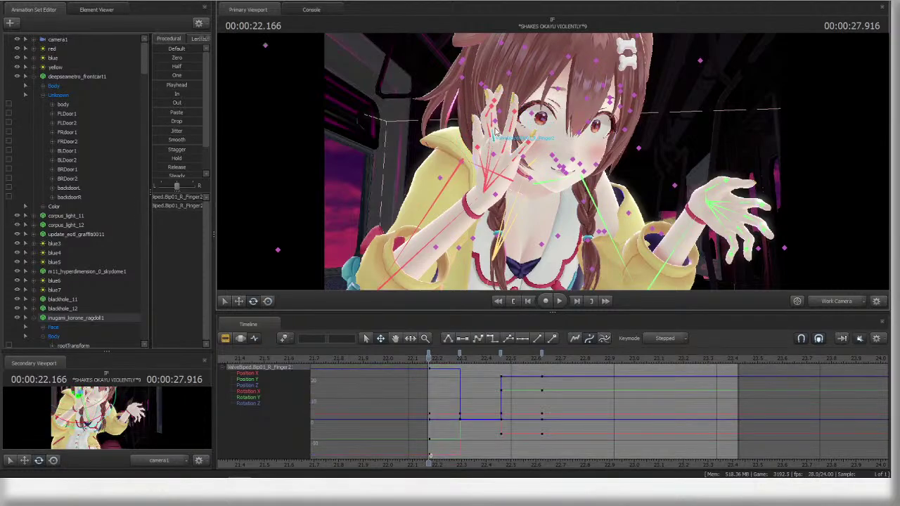
# - Adjust the base joints of the right pinky and right index finger as seen through camera1
pyautogui.click(835, 304)
pyautogui.keyDown('ctrl'); pyautogui.click(463, 79); pyautogui.keyUp('ctrl')
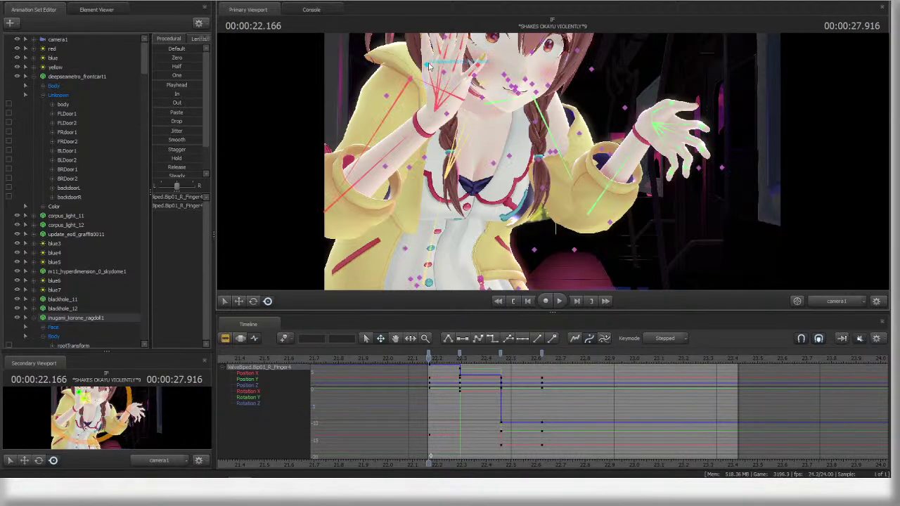
pyautogui.keyDown('ctrl'); pyautogui.click(430, 65); pyautogui.keyUp('ctrl')
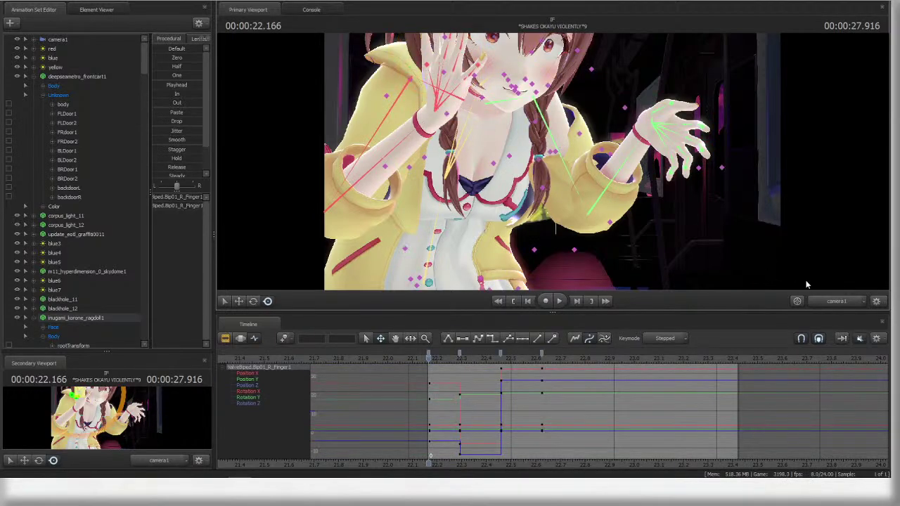
# - Rotate the right index finger's middle and tip joints in a close-up work camera view of the hand
pyautogui.click(834, 301)
pyautogui.moveTo(545, 159); pyautogui.dragTo(479, 166)
pyautogui.keyDown('ctrl'); pyautogui.click(499, 150); pyautogui.keyUp('ctrl')
pyautogui.press('e')
pyautogui.click(500, 144)
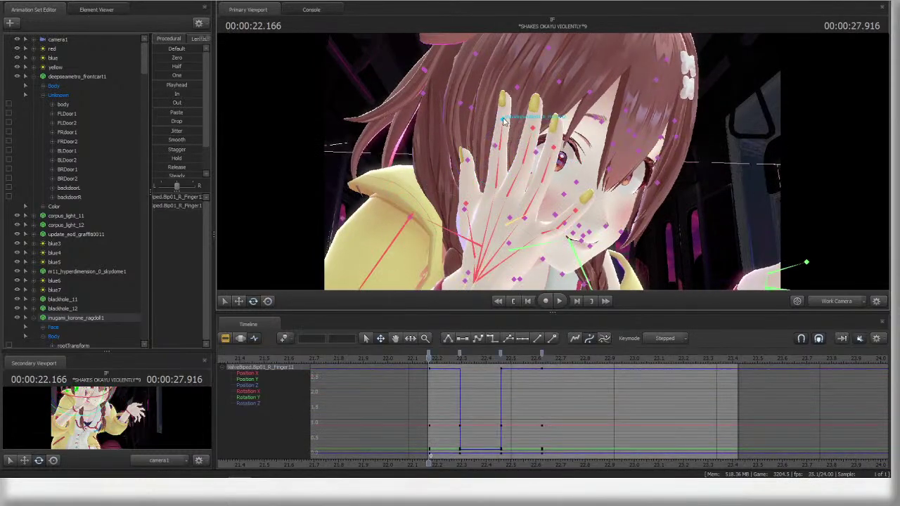
pyautogui.moveTo(497, 149); pyautogui.dragTo(485, 156)
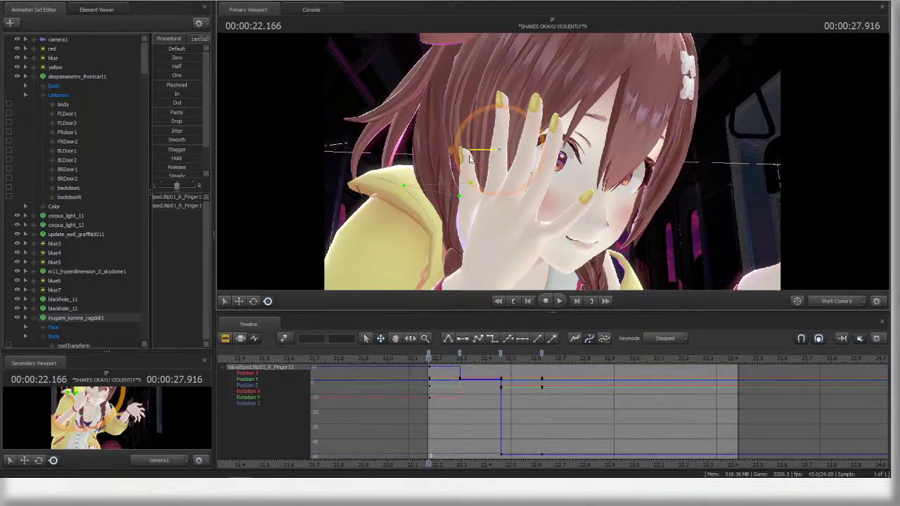
pyautogui.click(530, 185)
pyautogui.moveTo(530, 185); pyautogui.dragTo(503, 192)
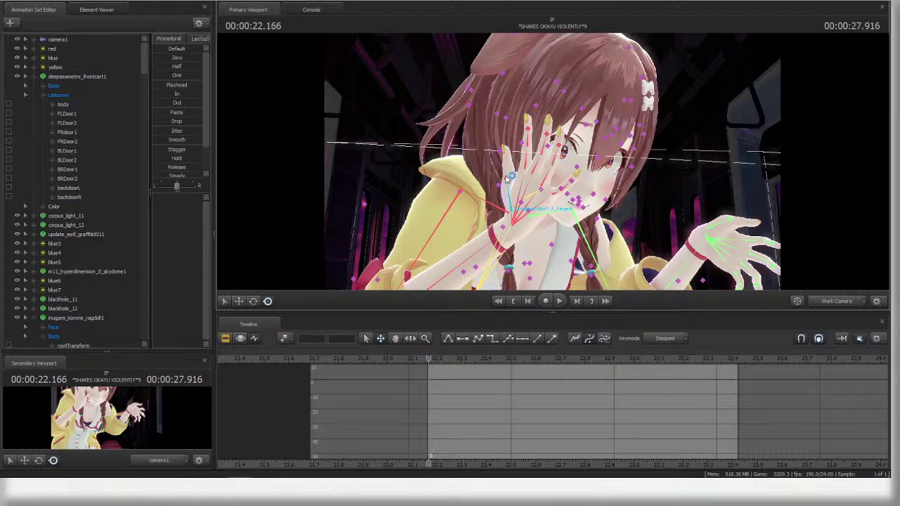
# - Rotate the right pinky's base joint, comparing the hand's pose between camera1 and the work camera
pyautogui.click(507, 176)
pyautogui.keyDown('ctrl'); pyautogui.click(552, 194); pyautogui.keyUp('ctrl')
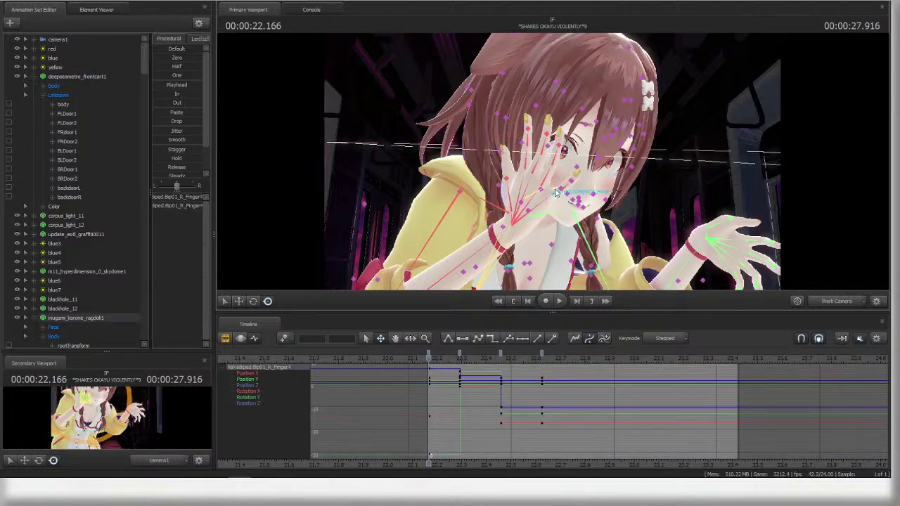
pyautogui.moveTo(553, 225); pyautogui.dragTo(571, 208)
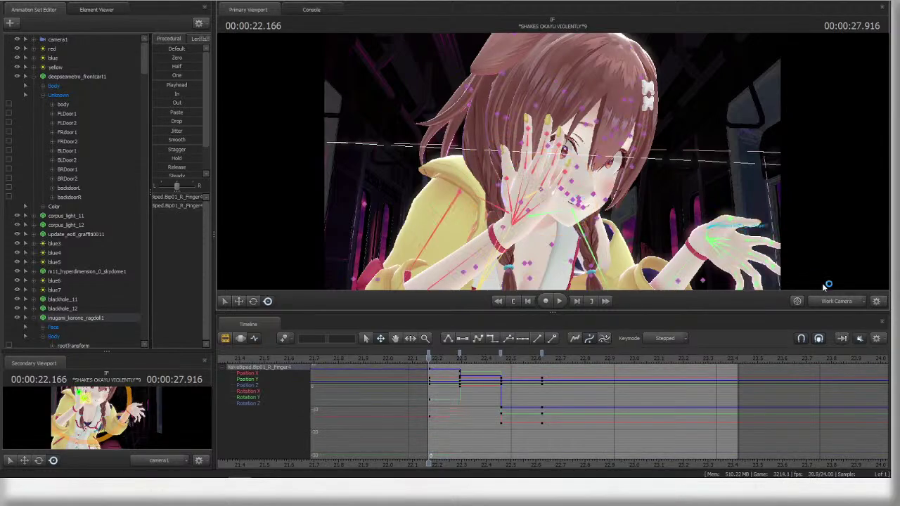
pyautogui.click(838, 305)
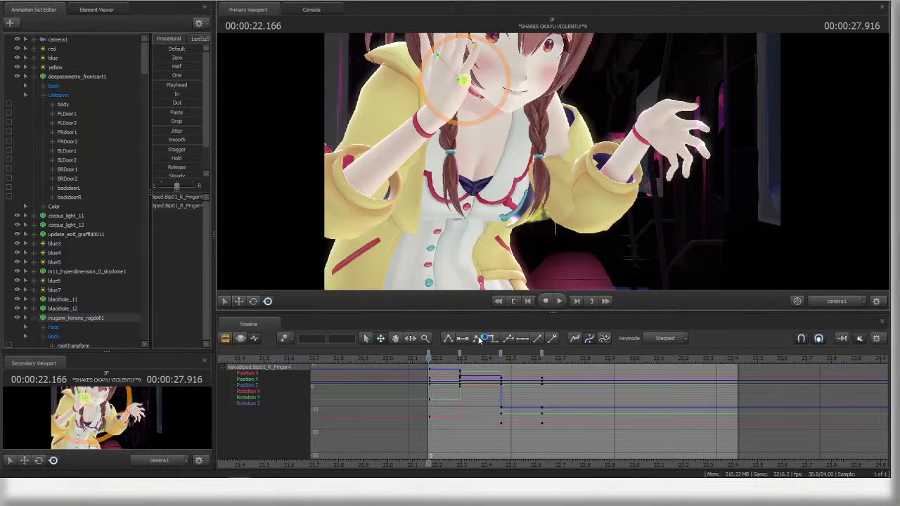
pyautogui.press('w')
pyautogui.moveTo(555, 181); pyautogui.dragTo(555, 181)
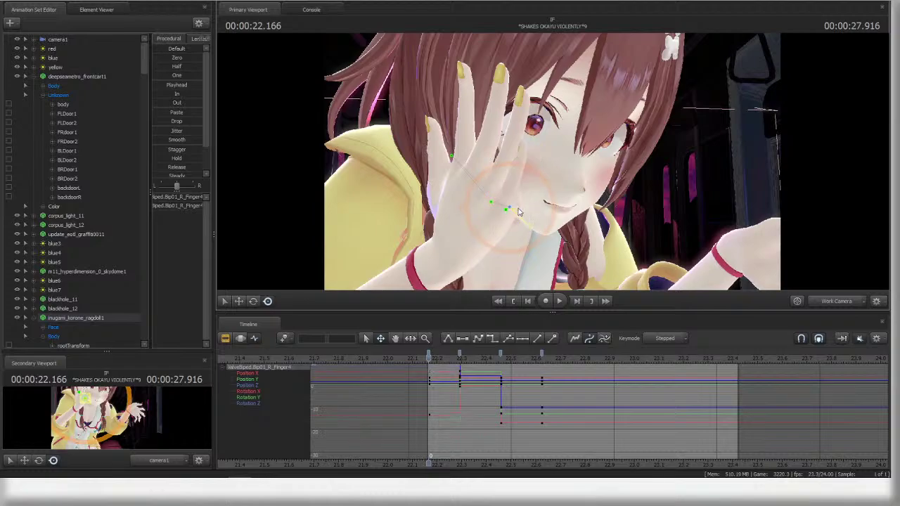
# - Rotate the right pinky's middle and tip joints so the finger points upward beside the other fingers
pyautogui.click(514, 177)
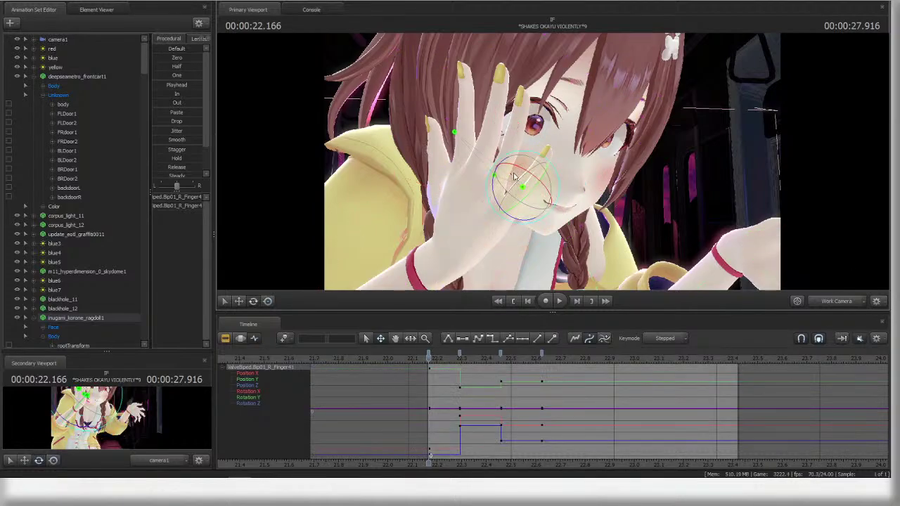
pyautogui.press('r')
pyautogui.moveTo(506, 197); pyautogui.dragTo(535, 209)
pyautogui.keyDown('ctrl'); pyautogui.click(537, 204); pyautogui.keyUp('ctrl')
pyautogui.keyDown('ctrl'); pyautogui.click(523, 189); pyautogui.keyUp('ctrl')
pyautogui.keyDown('ctrl'); pyautogui.click(532, 165); pyautogui.keyUp('ctrl')
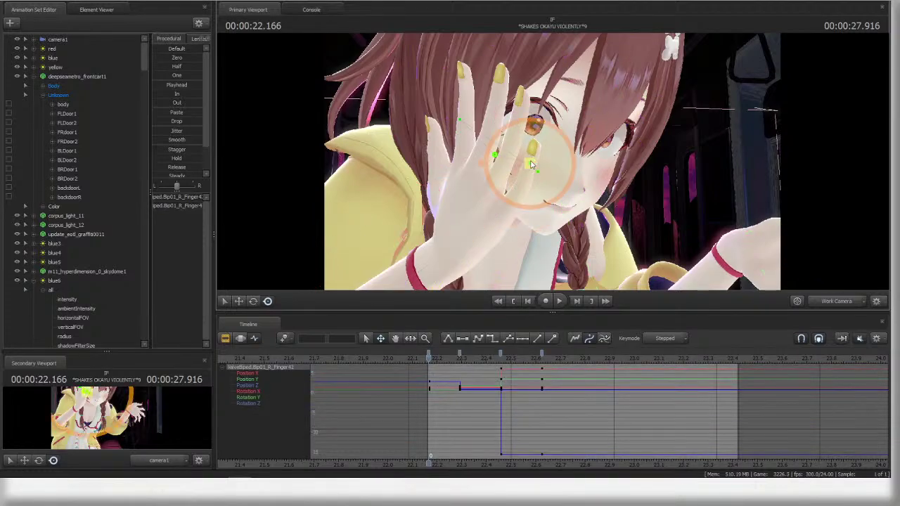
pyautogui.keyDown('ctrl'); pyautogui.click(530, 193); pyautogui.keyUp('ctrl')
pyautogui.keyDown('ctrl'); pyautogui.click(527, 189); pyautogui.keyUp('ctrl')
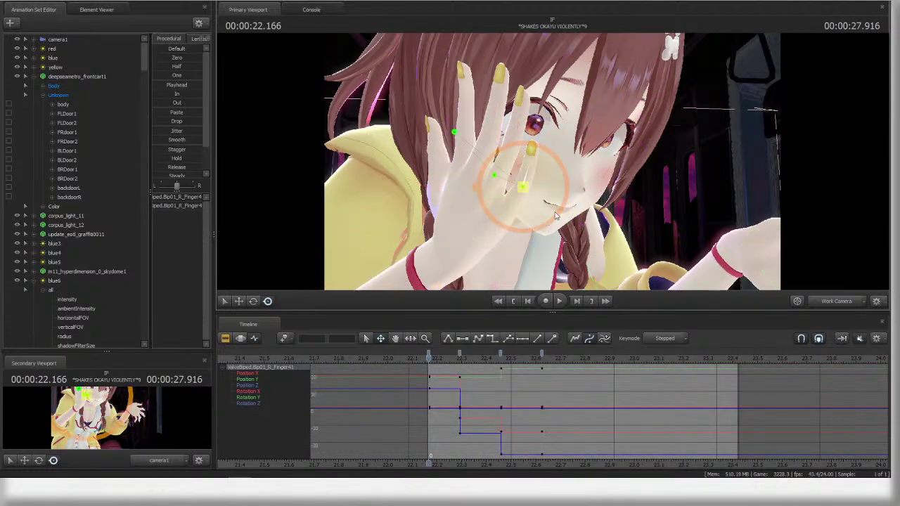
# - Refine the right pinky's base joint from the work camera and its middle joint from camera1
pyautogui.keyDown('alt'); pyautogui.moveTo(548, 205); pyautogui.dragTo(521, 199); pyautogui.keyUp('alt')
pyautogui.keyDown('ctrl'); pyautogui.click(507, 194); pyautogui.keyUp('ctrl')
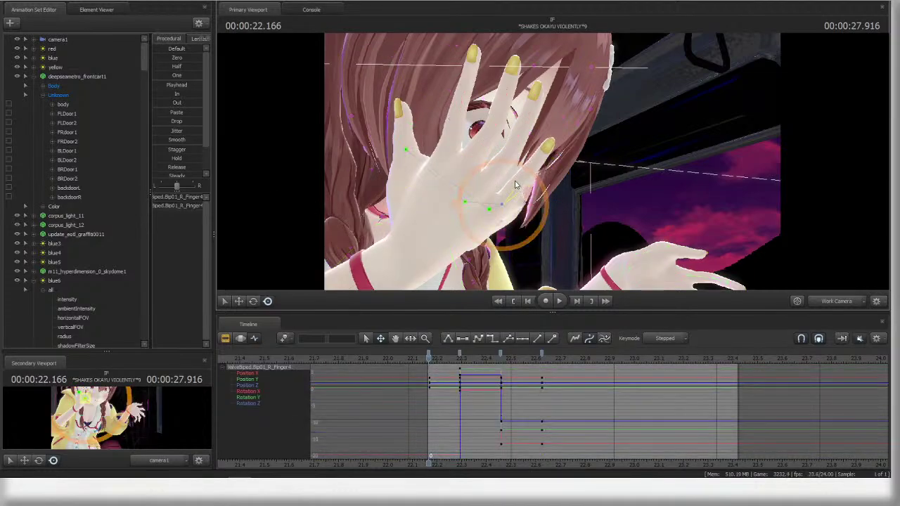
pyautogui.click(836, 301)
pyautogui.keyDown('ctrl'); pyautogui.click(472, 63); pyautogui.keyUp('ctrl')
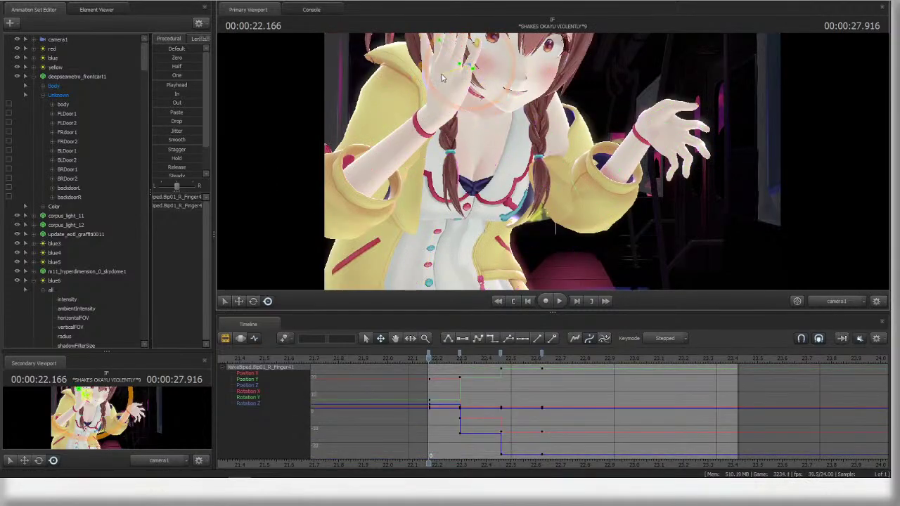
# - Adjust the right thumb's middle joint and the right index finger's base joint in the camera1 view
pyautogui.moveTo(440, 75); pyautogui.dragTo(417, 90)
pyautogui.keyDown('ctrl'); pyautogui.click(473, 53); pyautogui.keyUp('ctrl')
pyautogui.keyDown('ctrl'); pyautogui.click(468, 75); pyautogui.keyUp('ctrl')
pyautogui.keyDown('ctrl'); pyautogui.click(461, 66); pyautogui.keyUp('ctrl')
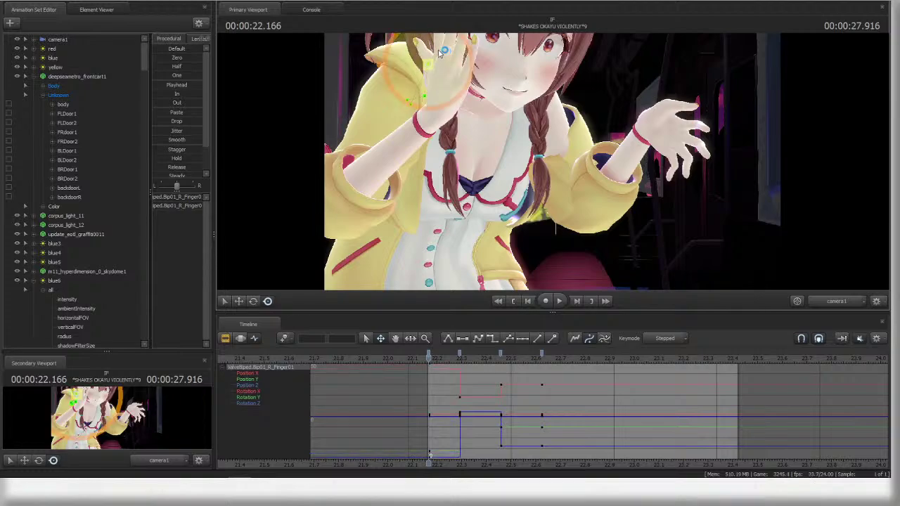
pyautogui.click(438, 81)
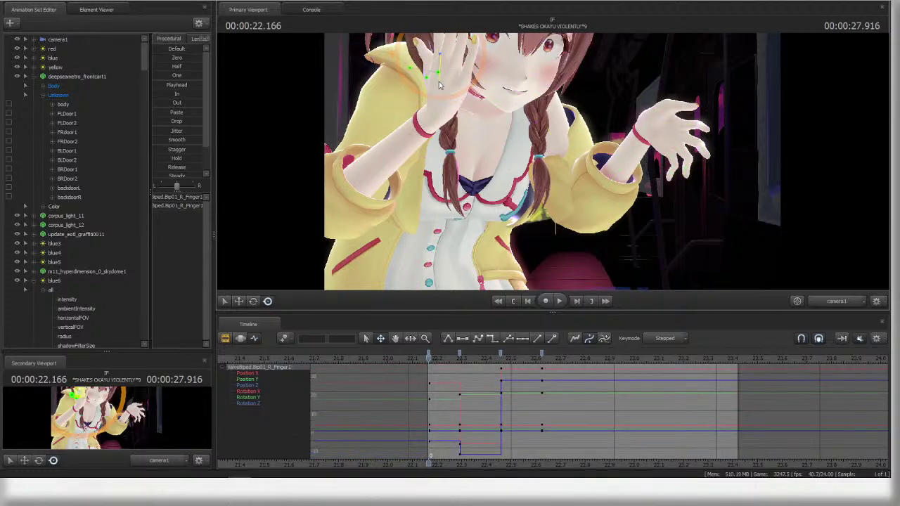
# - Fine-tune the right pinky's middle and base joints and turn the right index finger's base joint
pyautogui.click(476, 84)
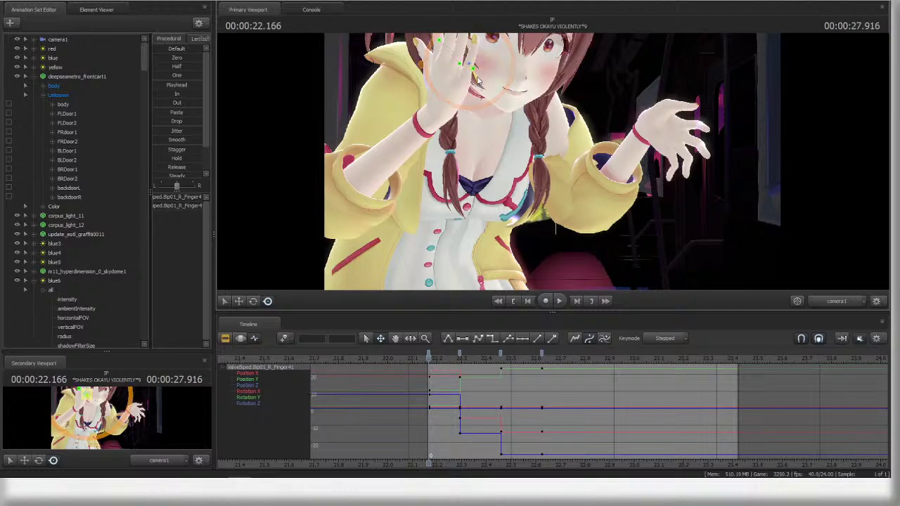
pyautogui.click(476, 89)
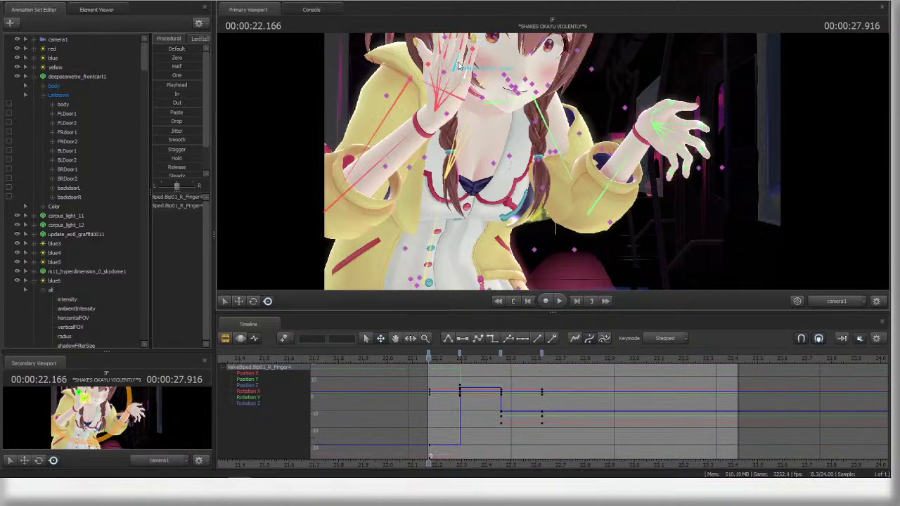
pyautogui.keyDown('ctrl'); pyautogui.click(451, 71); pyautogui.keyUp('ctrl')
pyautogui.keyDown('ctrl'); pyautogui.click(440, 64); pyautogui.keyUp('ctrl')
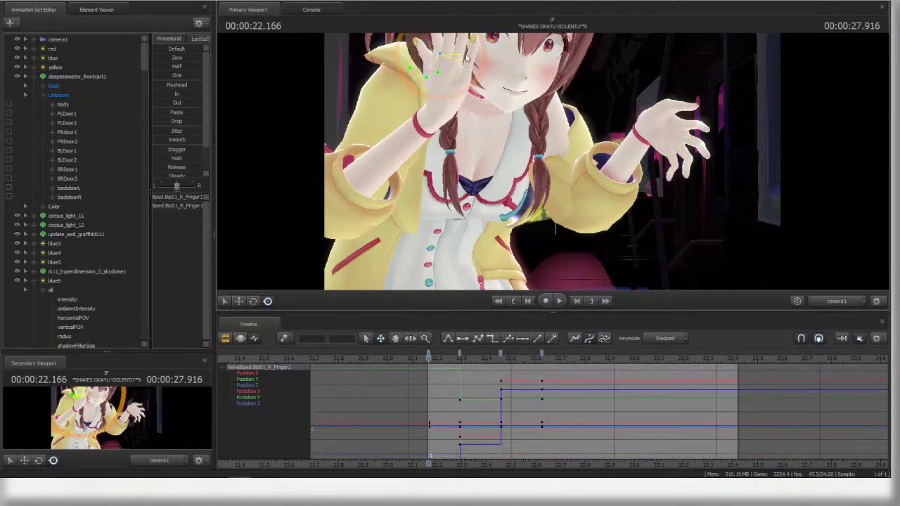
# - Rotate the left hand at the wrist so its fingers point upward
pyautogui.keyDown('ctrl'); pyautogui.click(657, 125); pyautogui.keyUp('ctrl')
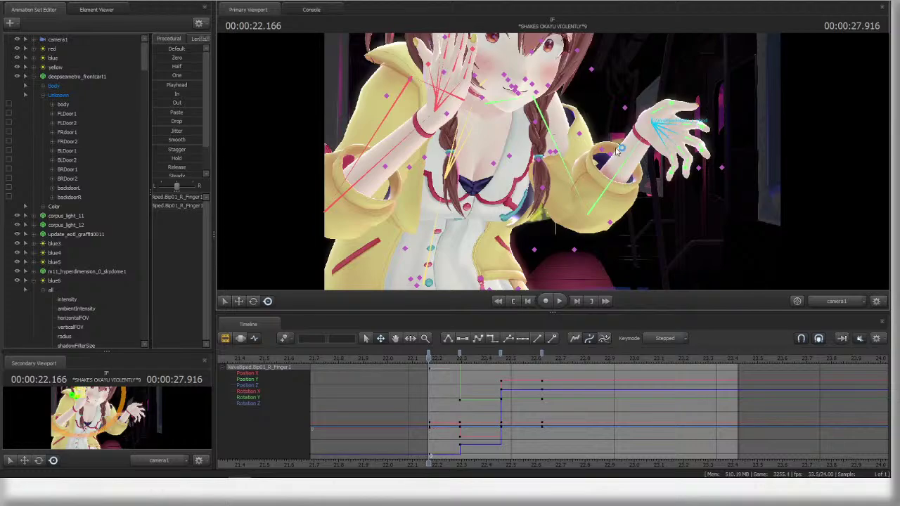
pyautogui.keyDown('ctrl'); pyautogui.click(697, 141); pyautogui.keyUp('ctrl')
pyautogui.keyDown('ctrl'); pyautogui.click(672, 130); pyautogui.keyUp('ctrl')
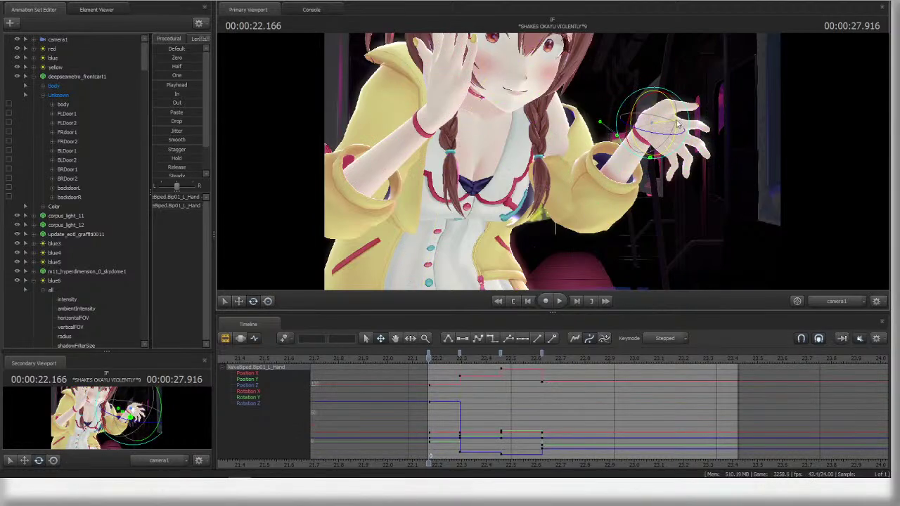
pyautogui.moveTo(676, 124); pyautogui.dragTo(687, 109)
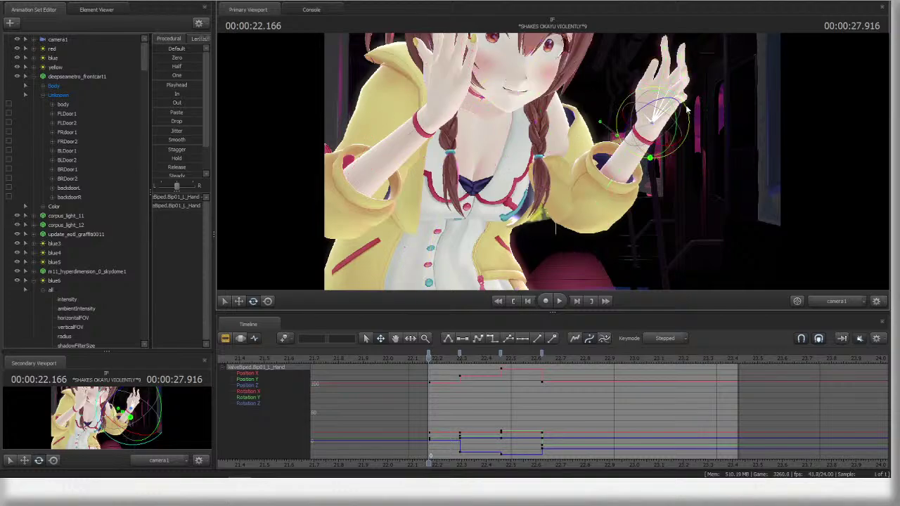
# - Rotate the left thumb's base joint and straighten the left index finger through its base, middle and tip joints
pyautogui.keyDown('ctrl'); pyautogui.click(682, 115); pyautogui.keyUp('ctrl')
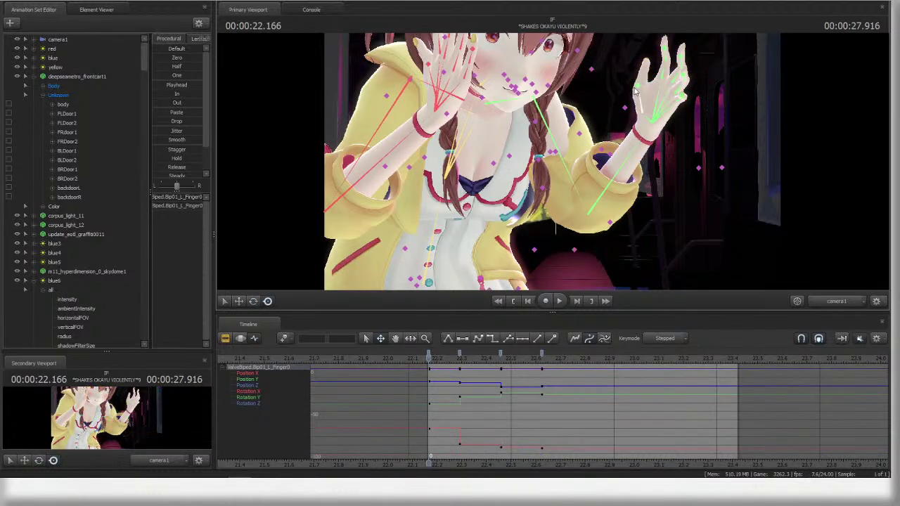
pyautogui.keyDown('ctrl'); pyautogui.click(652, 79); pyautogui.keyUp('ctrl')
pyautogui.keyDown('ctrl'); pyautogui.click(666, 64); pyautogui.keyUp('ctrl')
pyautogui.moveTo(679, 87); pyautogui.dragTo(681, 61)
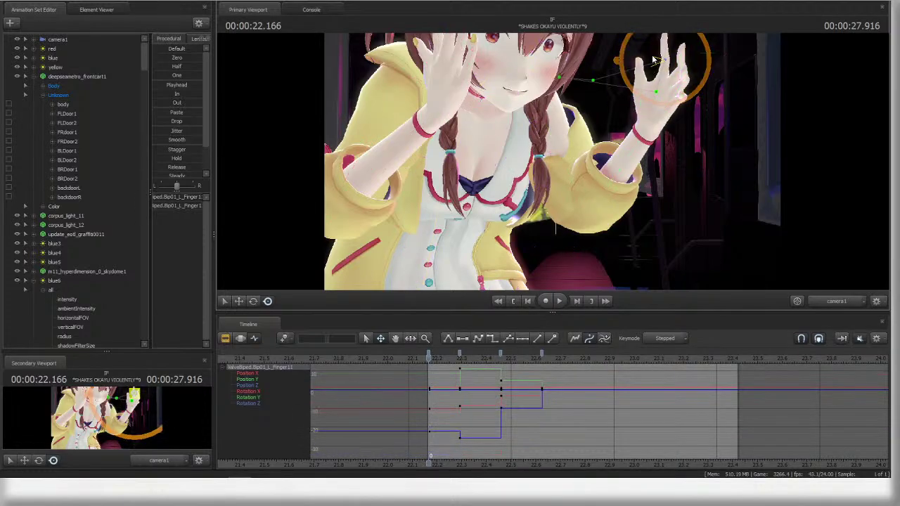
pyautogui.keyDown('ctrl'); pyautogui.click(687, 48); pyautogui.keyUp('ctrl')
pyautogui.press('ctrl')
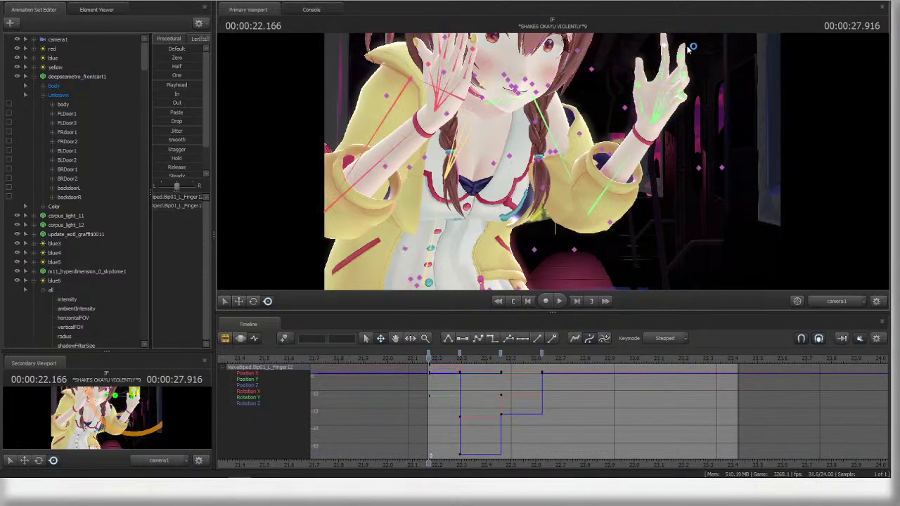
# - Straighten the left middle finger by rotating its base and outer joints
pyautogui.keyDown('ctrl'); pyautogui.click(668, 75); pyautogui.keyUp('ctrl')
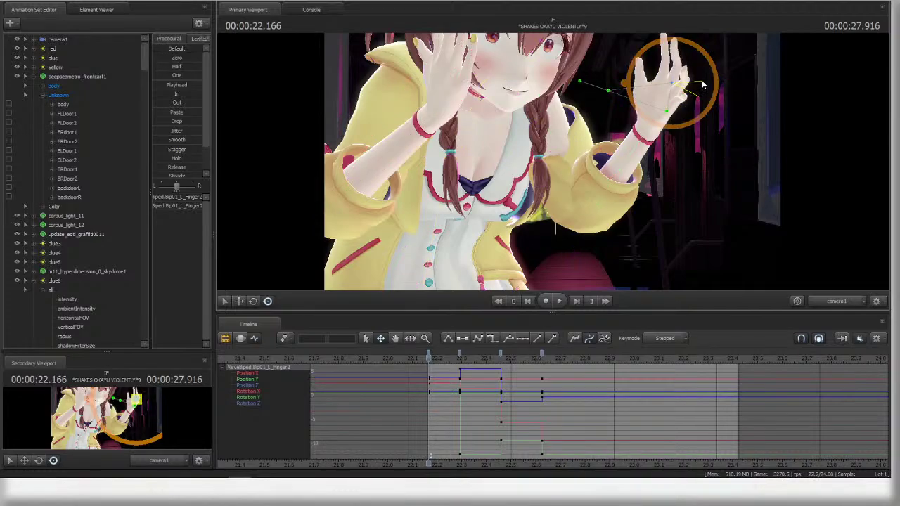
pyautogui.press('ctrl')
pyautogui.keyDown('ctrl'); pyautogui.click(676, 61); pyautogui.keyUp('ctrl')
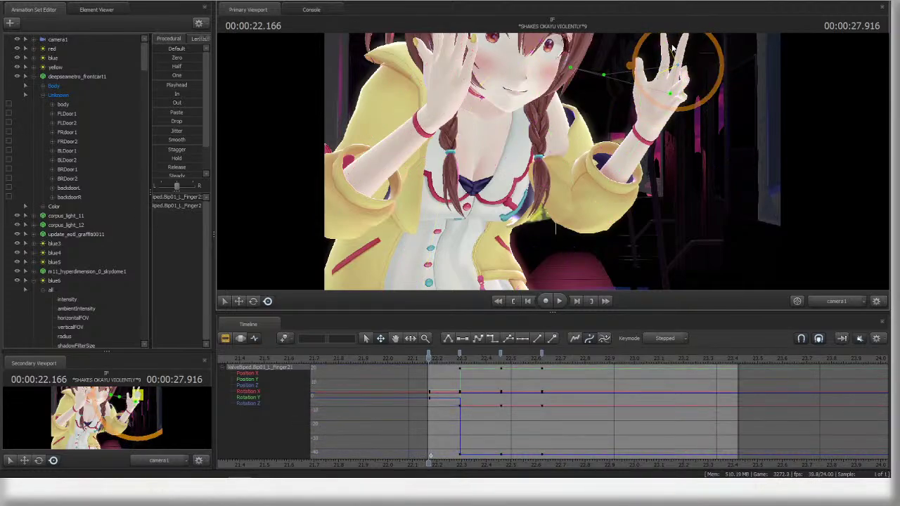
pyautogui.keyDown('ctrl'); pyautogui.click(683, 52); pyautogui.keyUp('ctrl')
pyautogui.keyDown('ctrl'); pyautogui.click(671, 82); pyautogui.keyUp('ctrl')
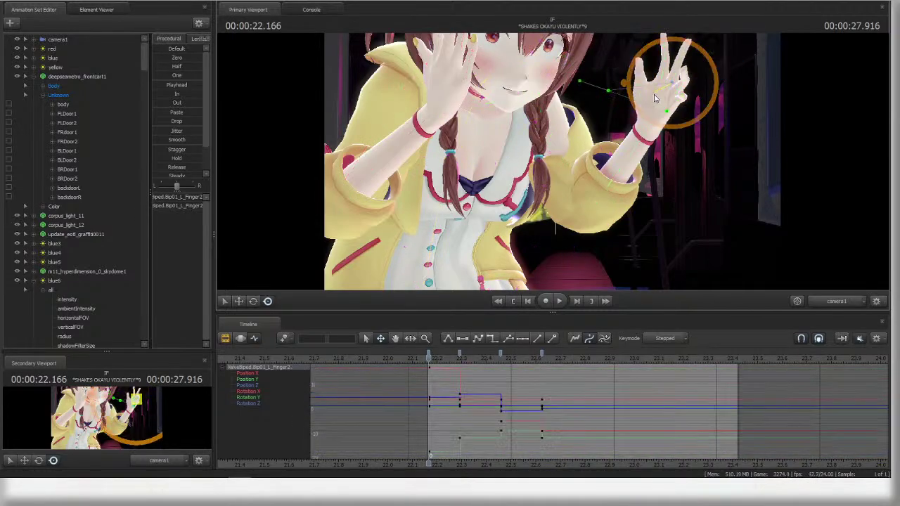
pyautogui.press('ctrl')
pyautogui.keyDown('ctrl'); pyautogui.click(665, 89); pyautogui.keyUp('ctrl')
# - Straighten and spread the left ring finger by rotating its base, middle and tip joints
pyautogui.press('ctrl')
pyautogui.keyDown('ctrl'); pyautogui.click(678, 86); pyautogui.keyUp('ctrl')
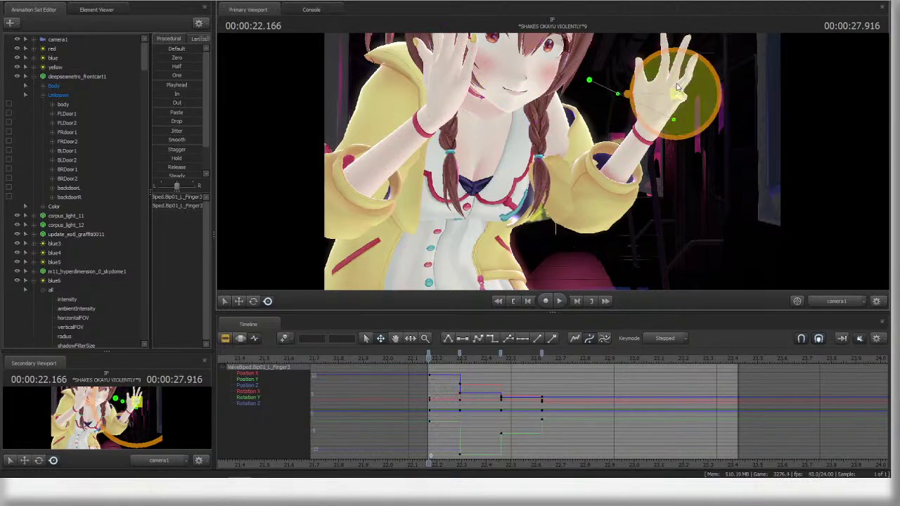
pyautogui.keyDown('ctrl'); pyautogui.click(673, 67); pyautogui.keyUp('ctrl')
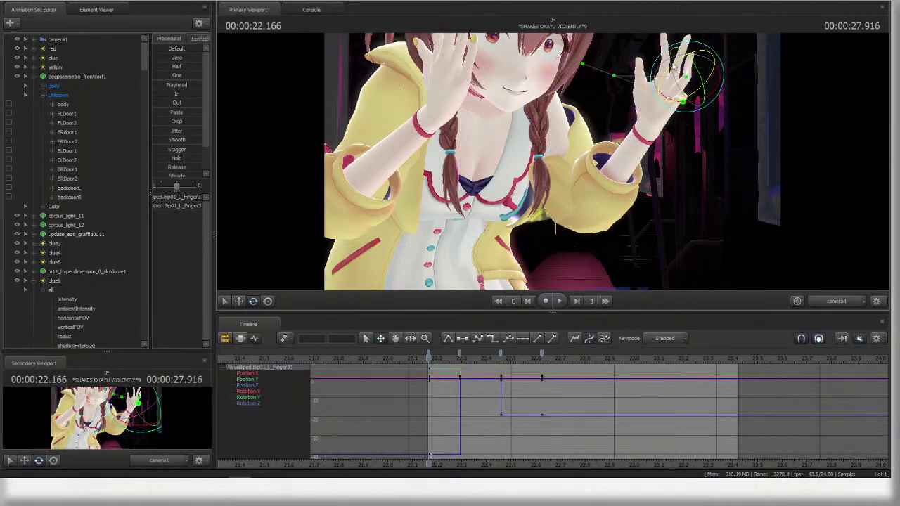
pyautogui.keyDown('ctrl'); pyautogui.click(673, 59); pyautogui.keyUp('ctrl')
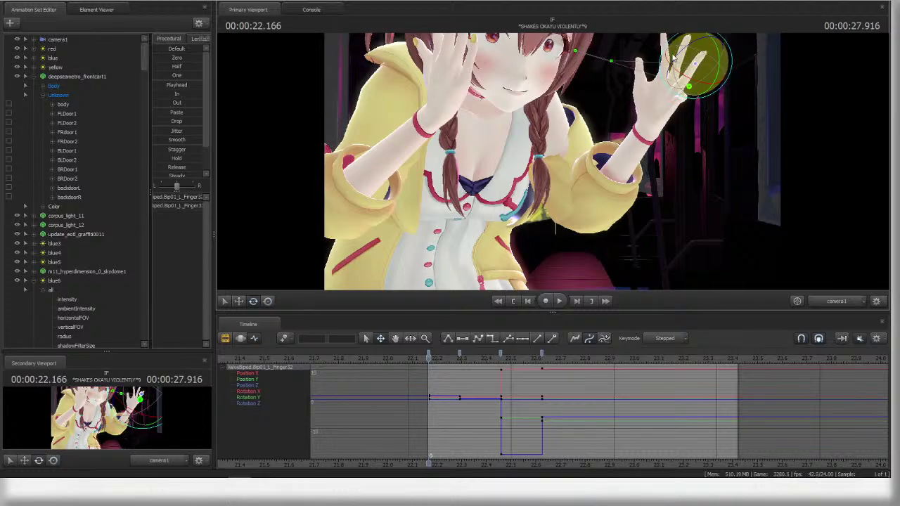
pyautogui.keyDown('ctrl'); pyautogui.click(689, 67); pyautogui.keyUp('ctrl')
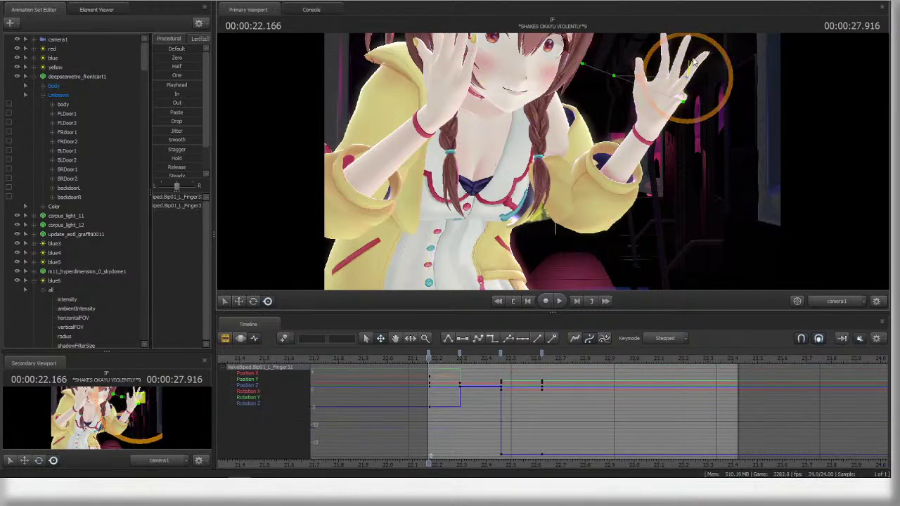
pyautogui.keyDown('ctrl'); pyautogui.click(688, 88); pyautogui.keyUp('ctrl')
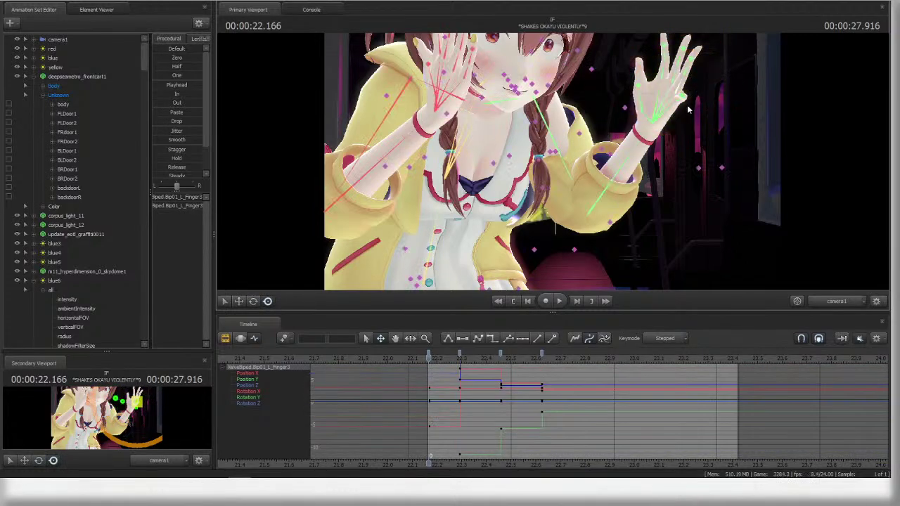
# - Straighten and spread the left little finger by rotating its base and outer joints
pyautogui.keyDown('ctrl'); pyautogui.click(688, 107); pyautogui.keyUp('ctrl')
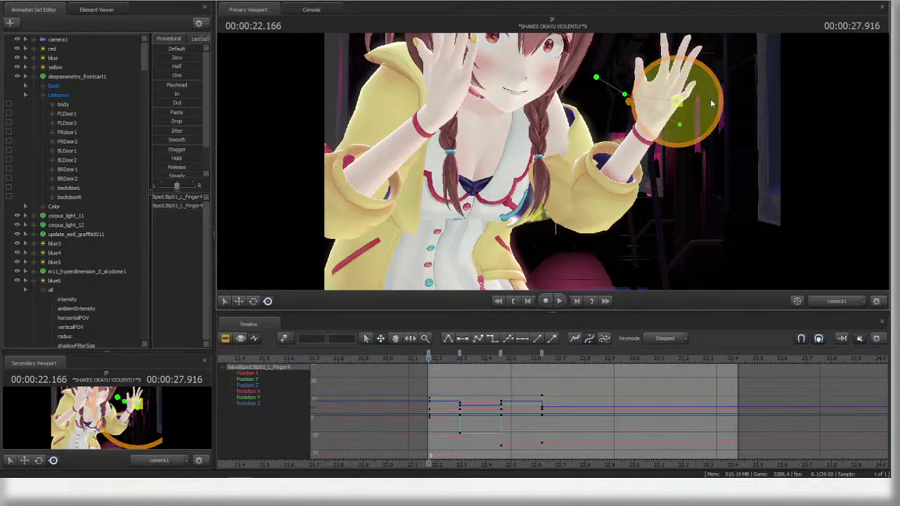
pyautogui.keyDown('ctrl'); pyautogui.click(691, 77); pyautogui.keyUp('ctrl')
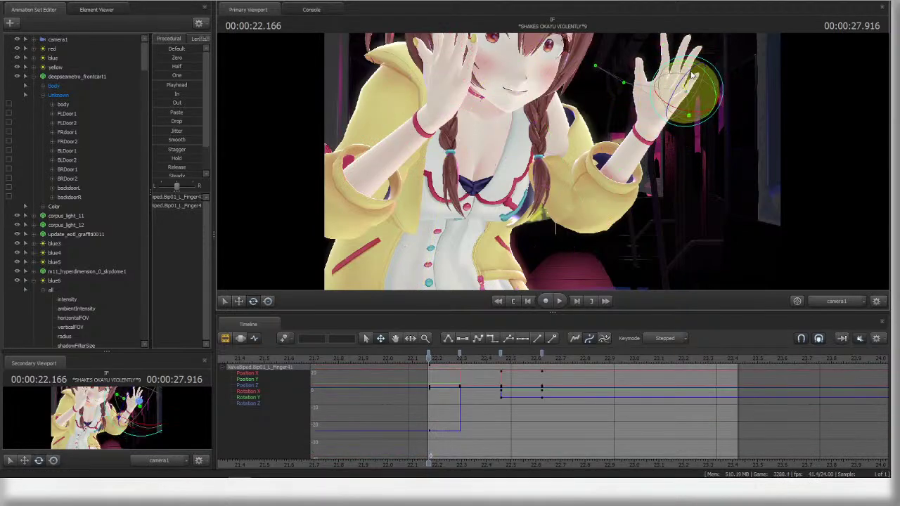
pyautogui.keyDown('ctrl'); pyautogui.click(674, 91); pyautogui.keyUp('ctrl')
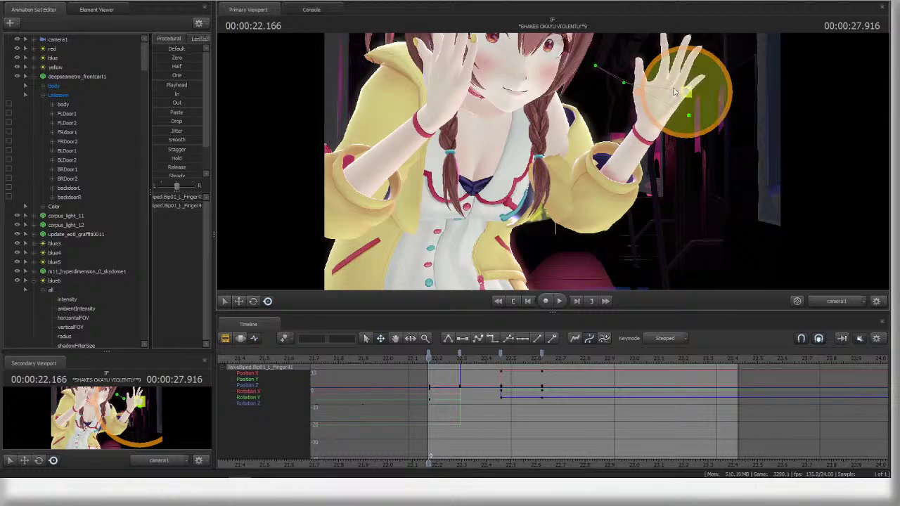
pyautogui.keyDown('ctrl'); pyautogui.click(697, 82); pyautogui.keyUp('ctrl')
pyautogui.moveTo(695, 82); pyautogui.dragTo(657, 87)
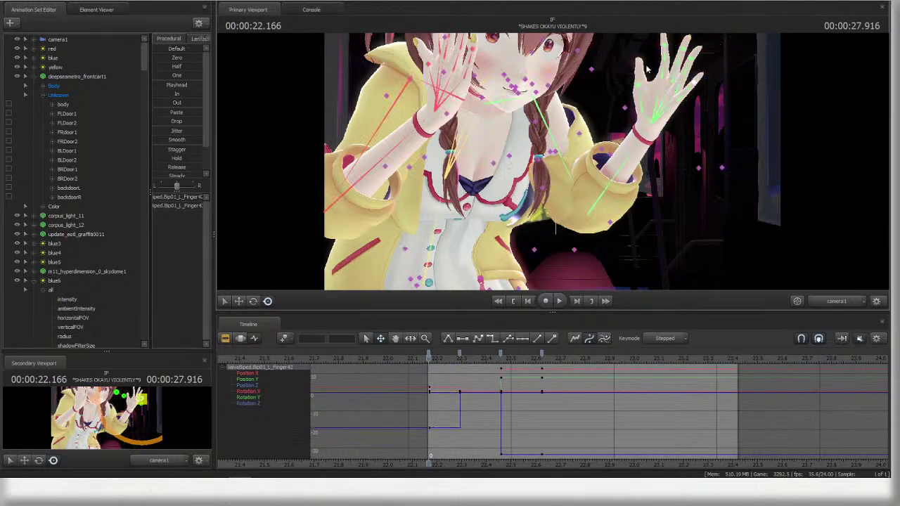
# - Refine the left thumb and bend the left index finger by rotating their base and outer joints
pyautogui.keyDown('ctrl'); pyautogui.click(639, 93); pyautogui.keyUp('ctrl')
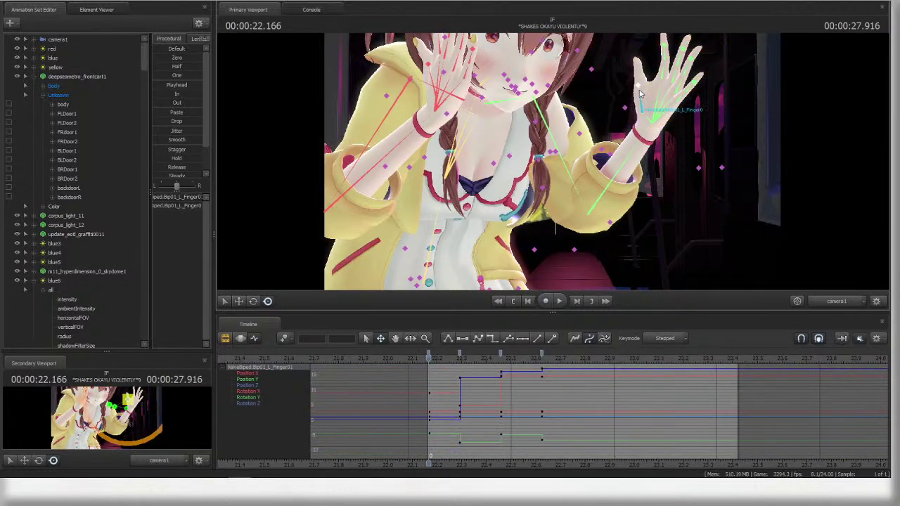
pyautogui.keyDown('ctrl'); pyautogui.click(661, 62); pyautogui.keyUp('ctrl')
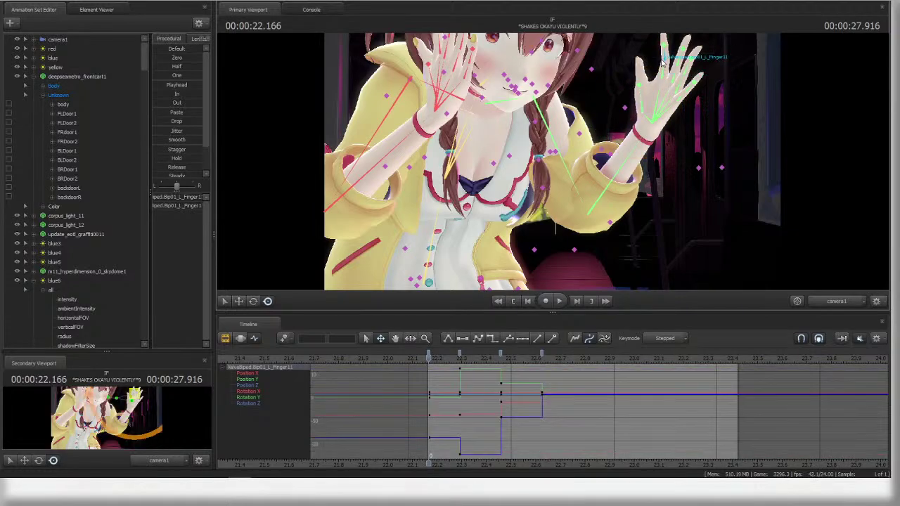
pyautogui.keyDown('ctrl'); pyautogui.click(660, 78); pyautogui.keyUp('ctrl')
pyautogui.click(662, 59)
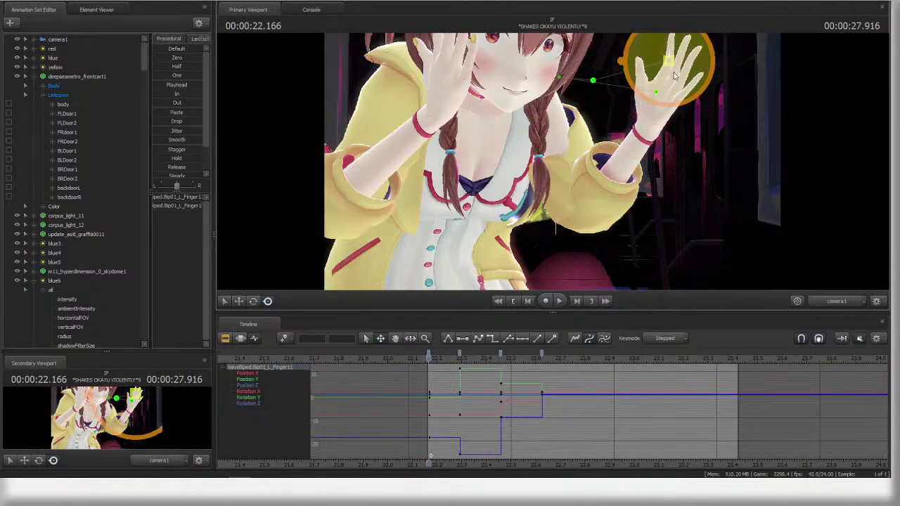
pyautogui.keyDown('ctrl'); pyautogui.click(646, 61); pyautogui.keyUp('ctrl')
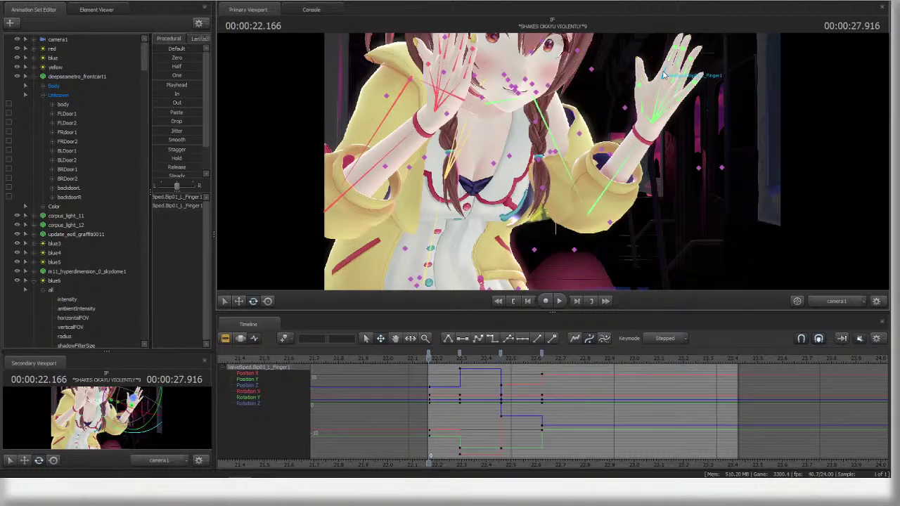
pyautogui.click(722, 102)
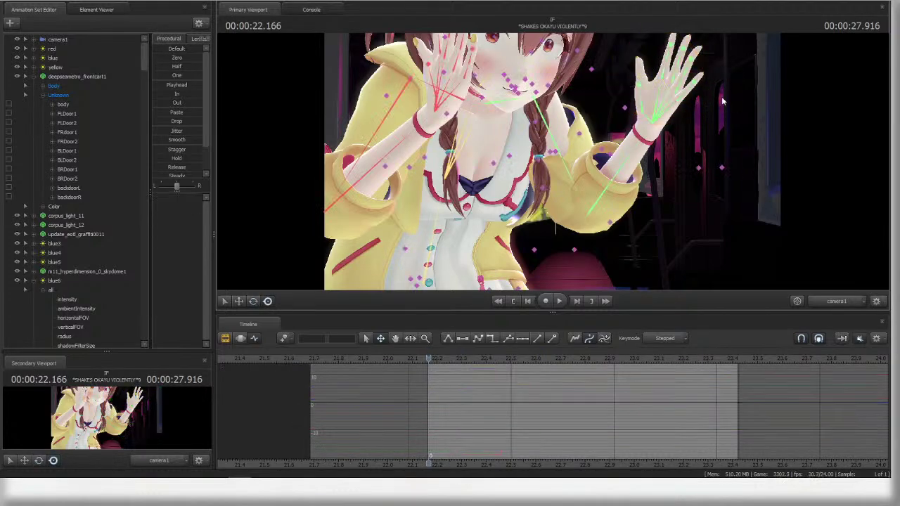
pyautogui.click(638, 106)
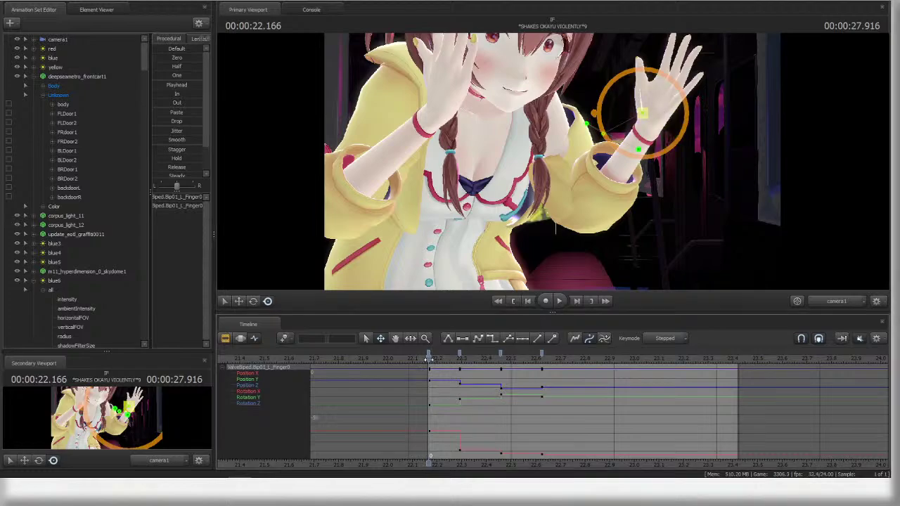
# - Adjust the upper spine bone (Spine2) at 22.291 s and play back the motion
pyautogui.moveTo(429, 358); pyautogui.dragTo(459, 357)
pyautogui.click(461, 185)
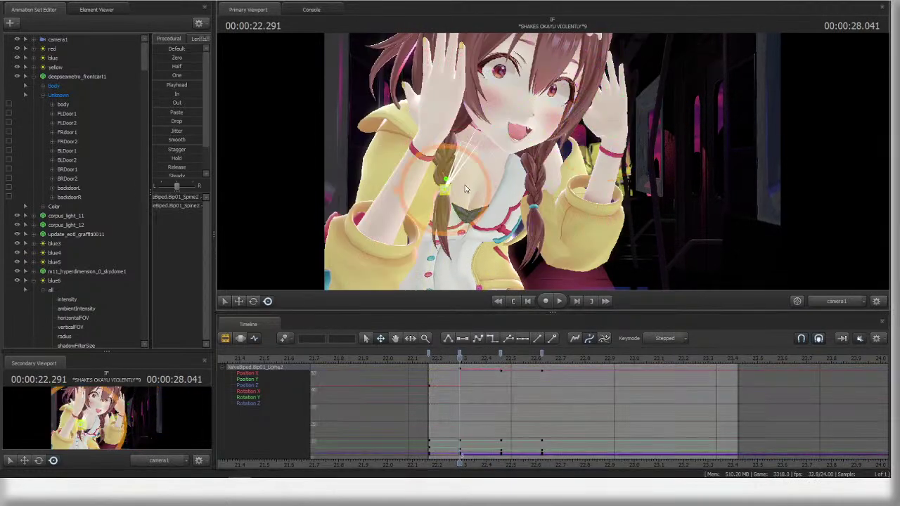
pyautogui.moveTo(464, 189); pyautogui.dragTo(464, 185)
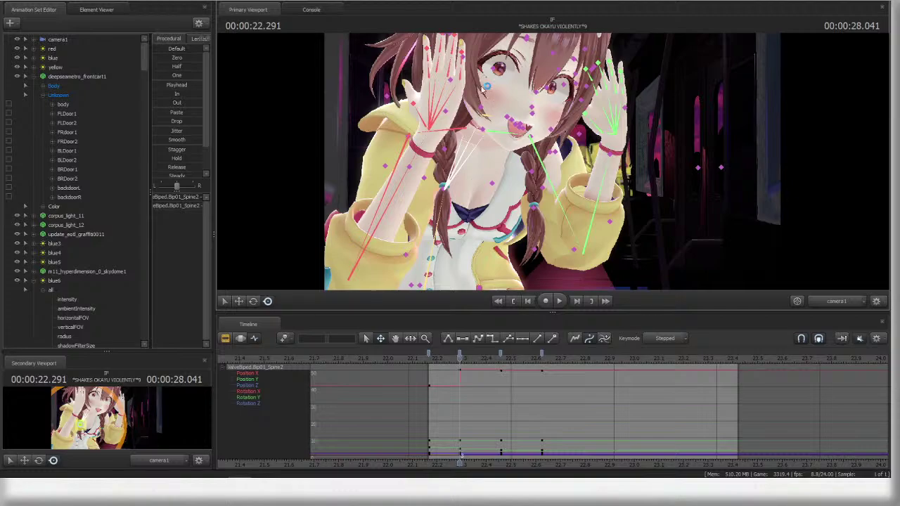
pyautogui.moveTo(500, 197); pyautogui.dragTo(399, 220)
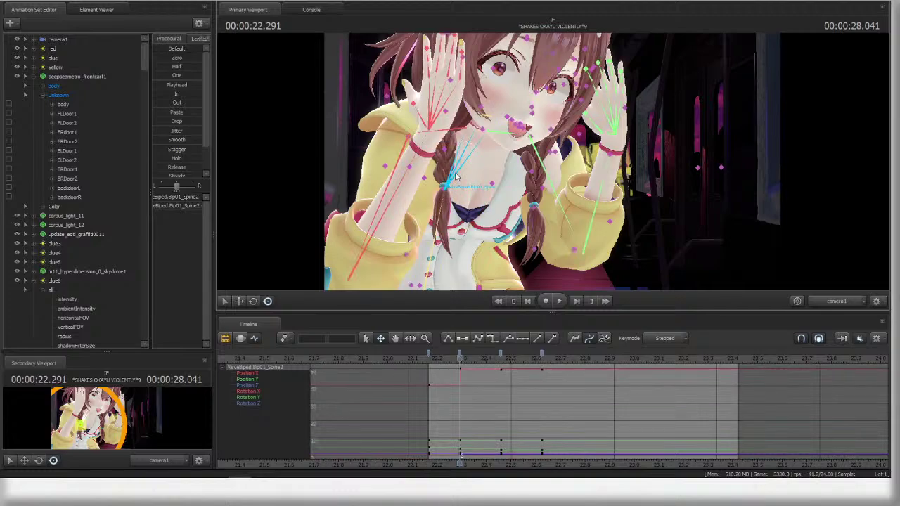
pyautogui.moveTo(434, 361); pyautogui.dragTo(456, 358)
pyautogui.moveTo(467, 193); pyautogui.dragTo(469, 192)
pyautogui.click(438, 360)
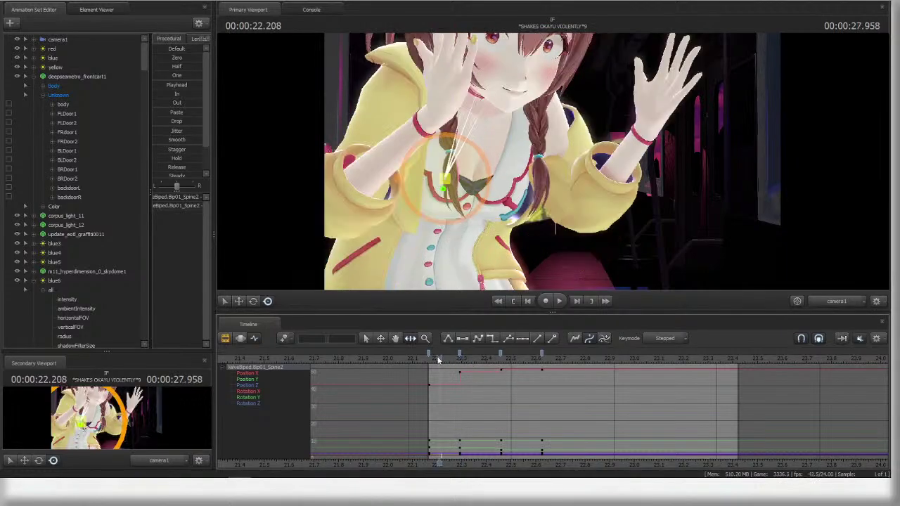
pyautogui.press('space')
pyautogui.press('space')
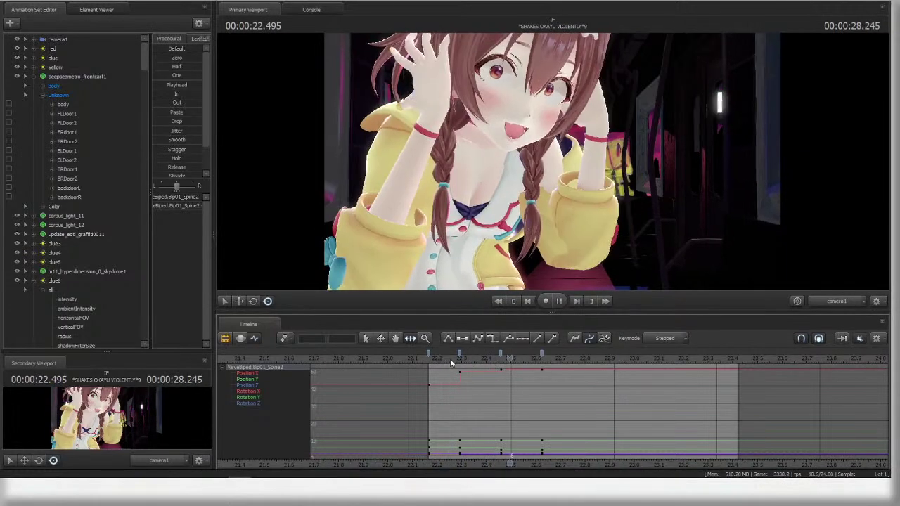
# - Nudge the upper spine bone (Spine2) at 22.458 s and play back the transition from the earlier pose
pyautogui.click(501, 359)
pyautogui.moveTo(458, 361); pyautogui.dragTo(500, 359)
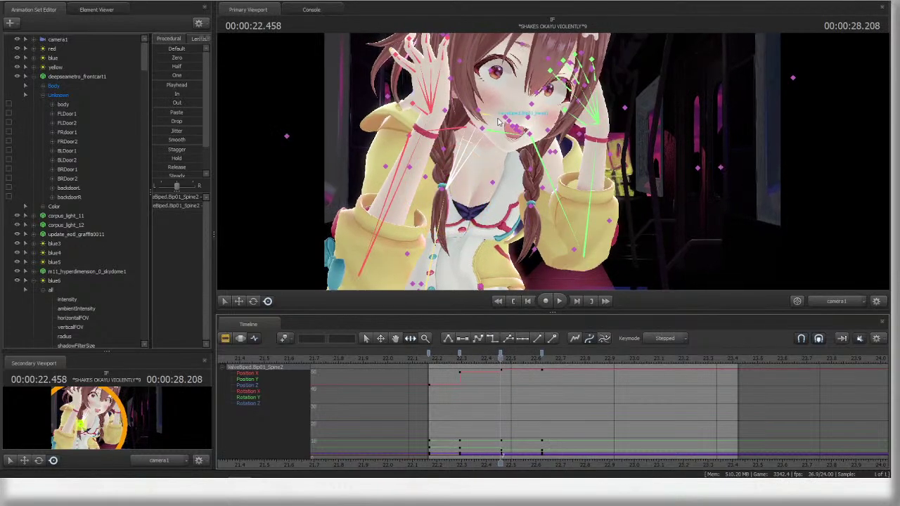
pyautogui.click(476, 174)
pyautogui.moveTo(476, 171); pyautogui.dragTo(475, 170)
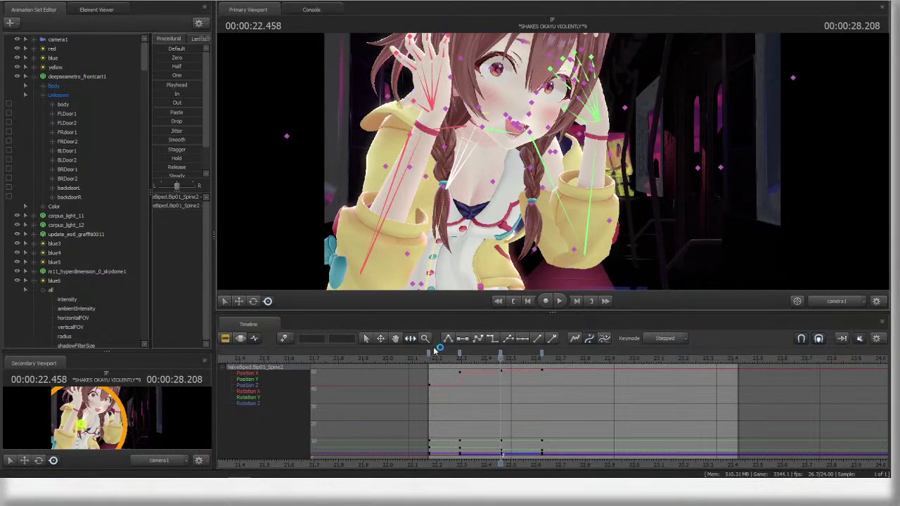
pyautogui.moveTo(452, 359)
pyautogui.mouseDown()
pyautogui.moveTo(439, 359)
pyautogui.moveTo(458, 358)
pyautogui.mouseUp()
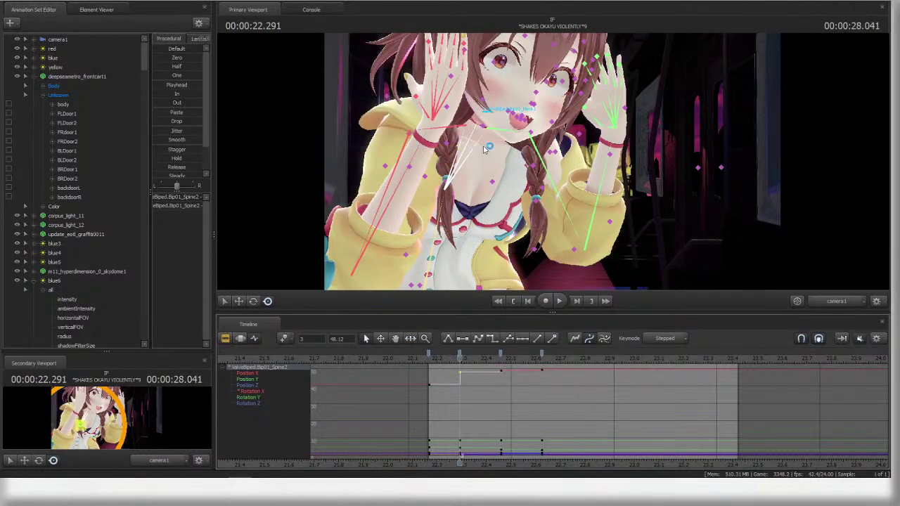
pyautogui.moveTo(467, 359); pyautogui.dragTo(440, 360)
pyautogui.press('space')
pyautogui.press('space')
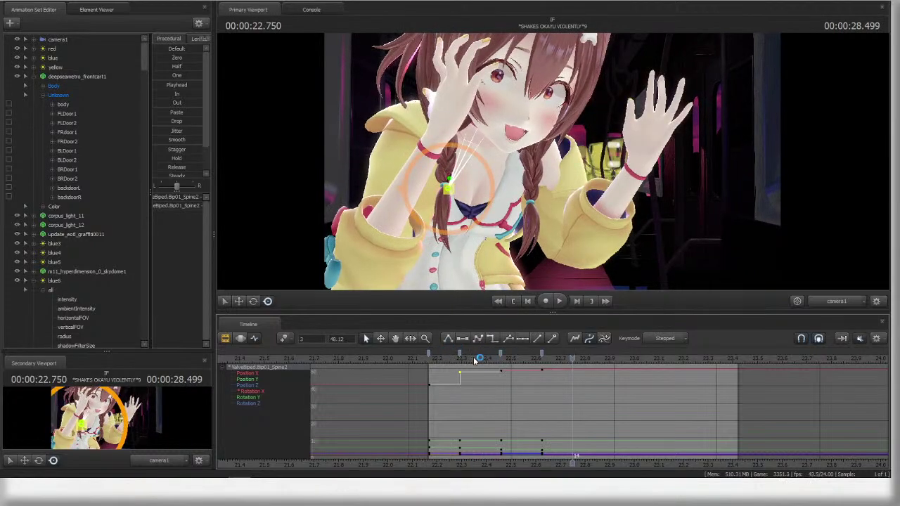
# - Adjust the front hair bones at 22.291 s, save the session and scrub through the poses up to 22.750 s
pyautogui.click(458, 359)
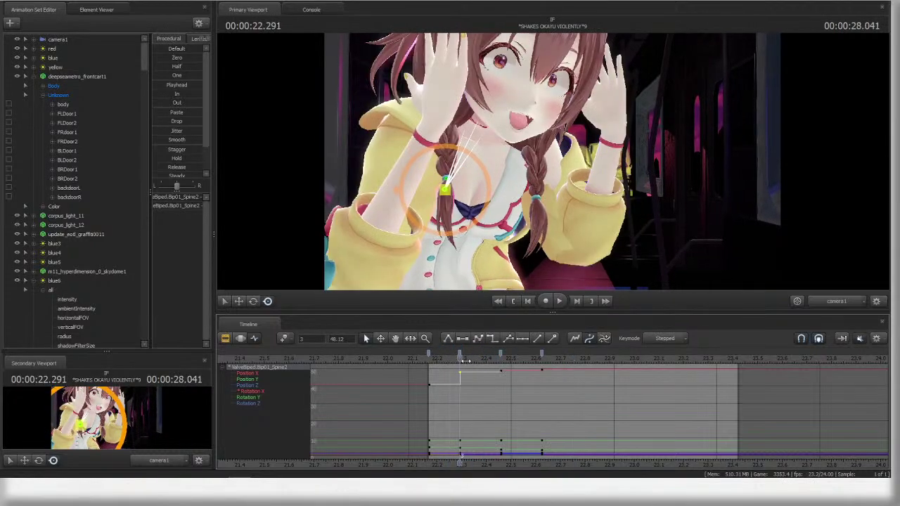
pyautogui.click(548, 56)
pyautogui.moveTo(575, 83); pyautogui.dragTo(555, 85)
pyautogui.hotkey('ctrl', 's')
pyautogui.click(503, 359)
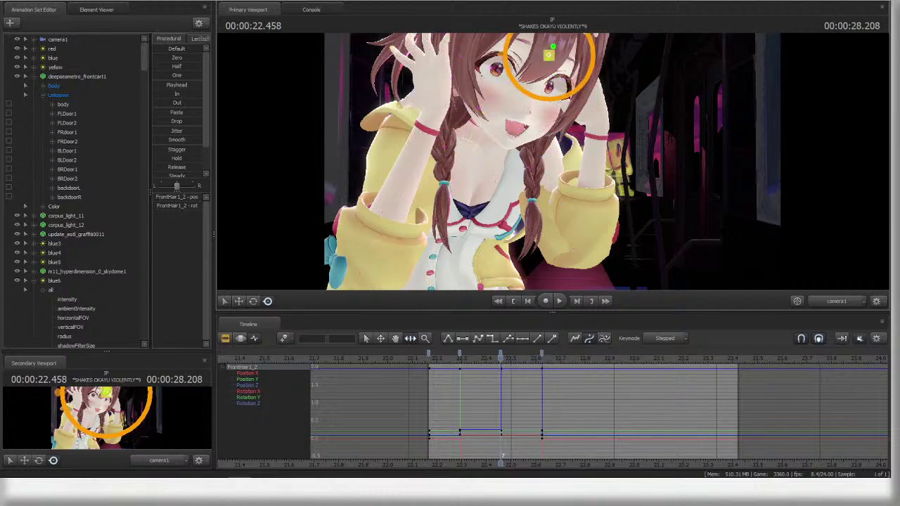
pyautogui.click(541, 358)
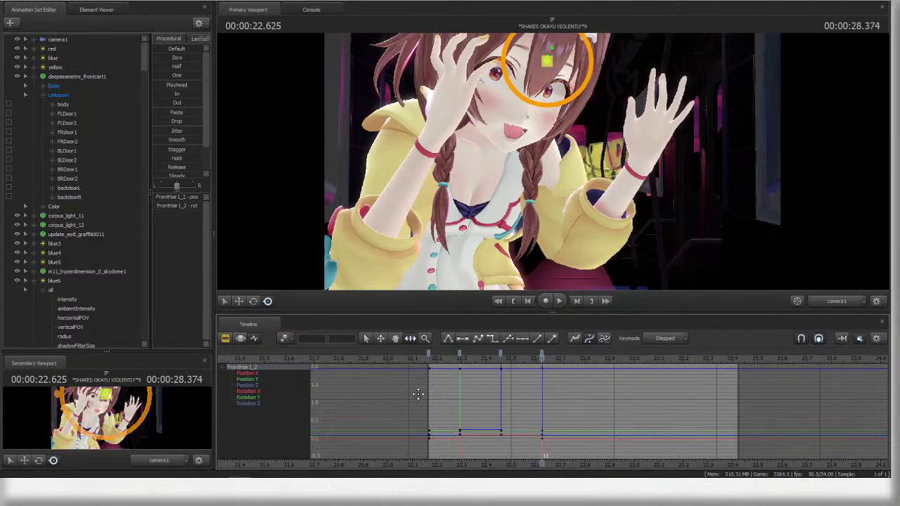
pyautogui.moveTo(436, 359); pyautogui.dragTo(573, 358)
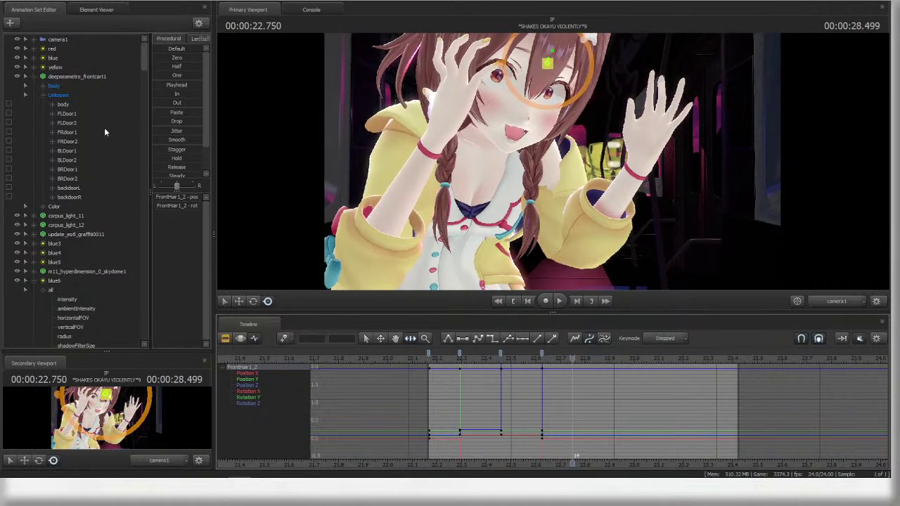
# - Collapse the deepseametro_frontcart1 and blue6 entries and select the whole inugami_korone_ragdoll1 for a new pose at 22.833 s
pyautogui.click(38, 77)
pyautogui.click(35, 76)
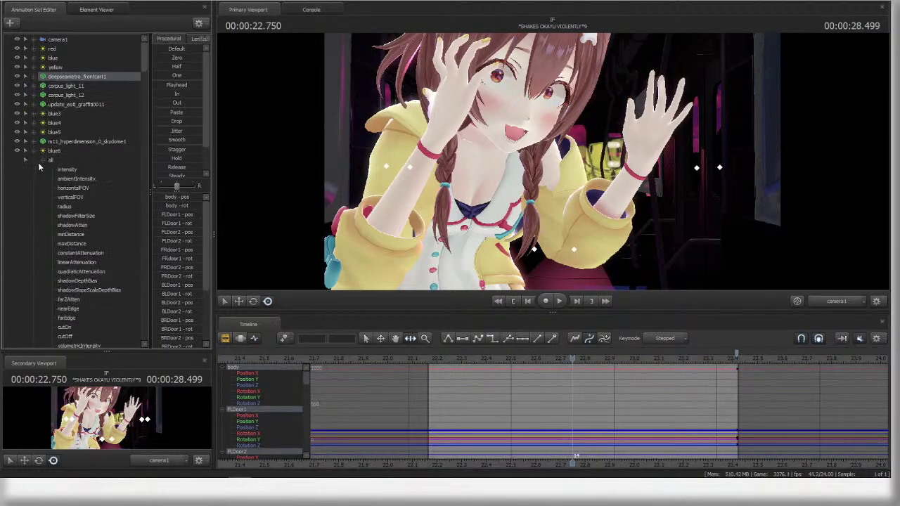
pyautogui.click(35, 152)
pyautogui.click(71, 188)
pyautogui.click(594, 359)
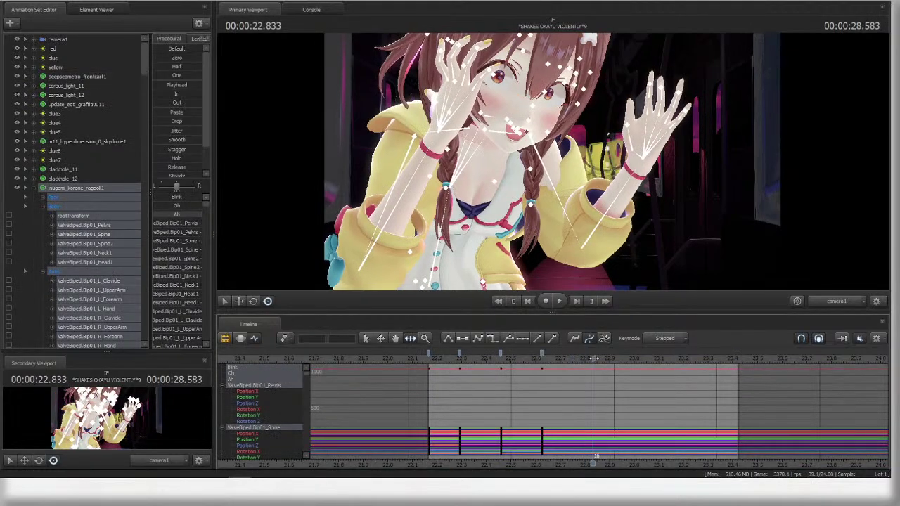
# - Adjust the front hair bones at 22.833 s and play back the animation
pyautogui.click(589, 84)
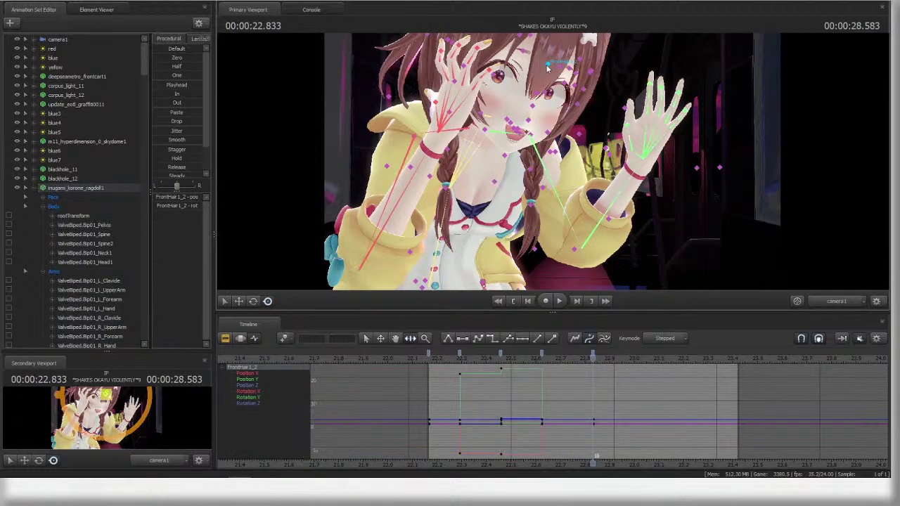
pyautogui.press('space')
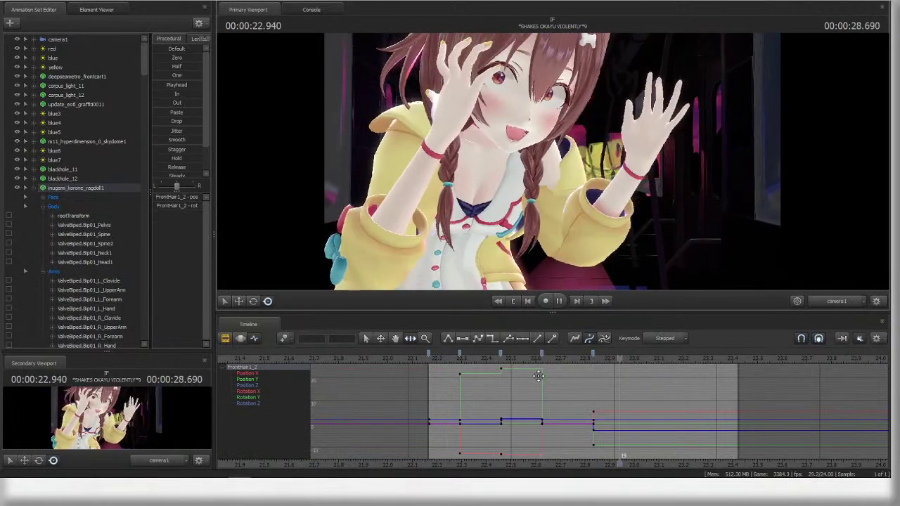
pyautogui.click(471, 362)
pyautogui.press('space')
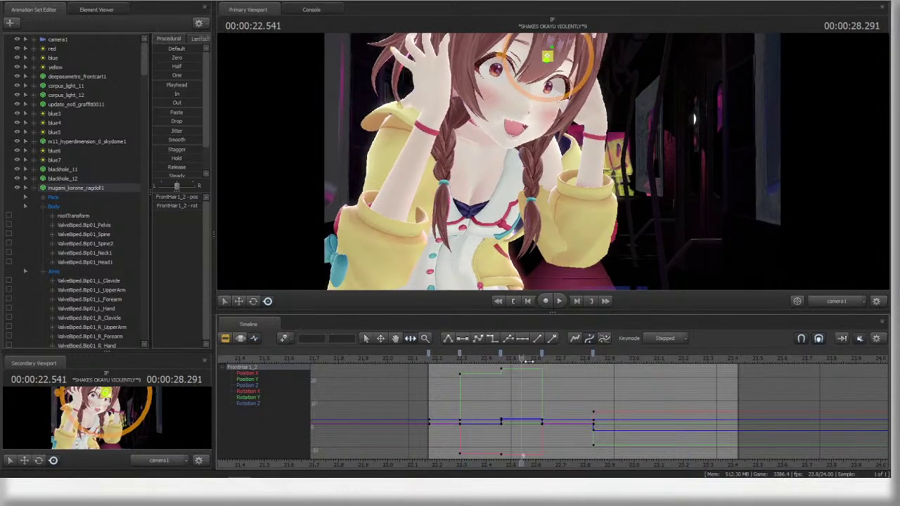
# - Move the upper spine bone (Spine2) slightly at 22.291 s and scrub to check the change
pyautogui.moveTo(462, 360)
pyautogui.mouseDown()
pyautogui.moveTo(490, 360)
pyautogui.moveTo(460, 359)
pyautogui.mouseUp()
pyautogui.keyDown('ctrl'); pyautogui.click(450, 176); pyautogui.keyUp('ctrl')
pyautogui.moveTo(450, 180); pyautogui.dragTo(466, 191)
pyautogui.moveTo(440, 360); pyautogui.dragTo(459, 360)
# - Switch the viewport to the Work Camera and reposition the character's pelvis at 22.291 s
pyautogui.click(836, 300)
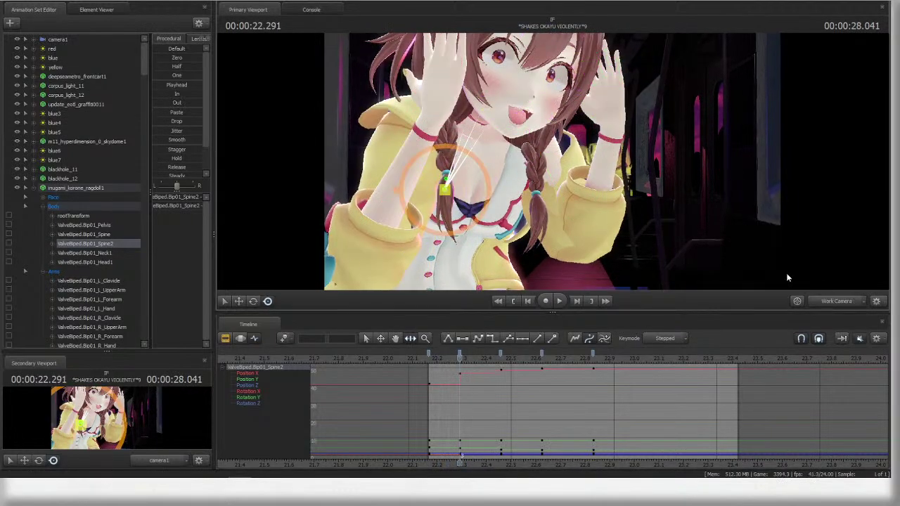
pyautogui.moveTo(653, 204); pyautogui.dragTo(622, 211)
pyautogui.keyDown('ctrl'); pyautogui.click(484, 236); pyautogui.keyUp('ctrl')
pyautogui.press('w')
pyautogui.moveTo(548, 176); pyautogui.dragTo(552, 165)
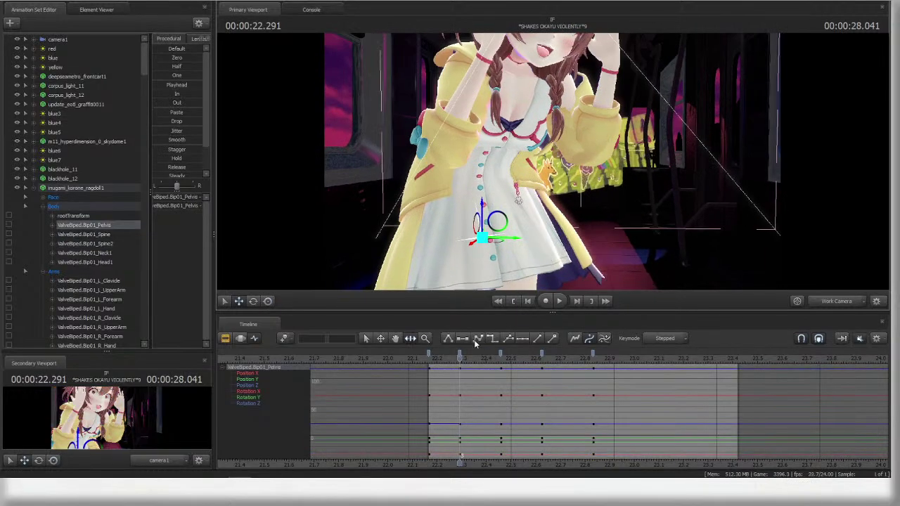
pyautogui.press('s')
pyautogui.moveTo(619, 217); pyautogui.dragTo(619, 218)
pyautogui.moveTo(452, 358)
pyautogui.mouseDown()
pyautogui.moveTo(509, 360)
pyautogui.moveTo(458, 367)
pyautogui.moveTo(428, 357)
pyautogui.moveTo(461, 354)
pyautogui.mouseUp()
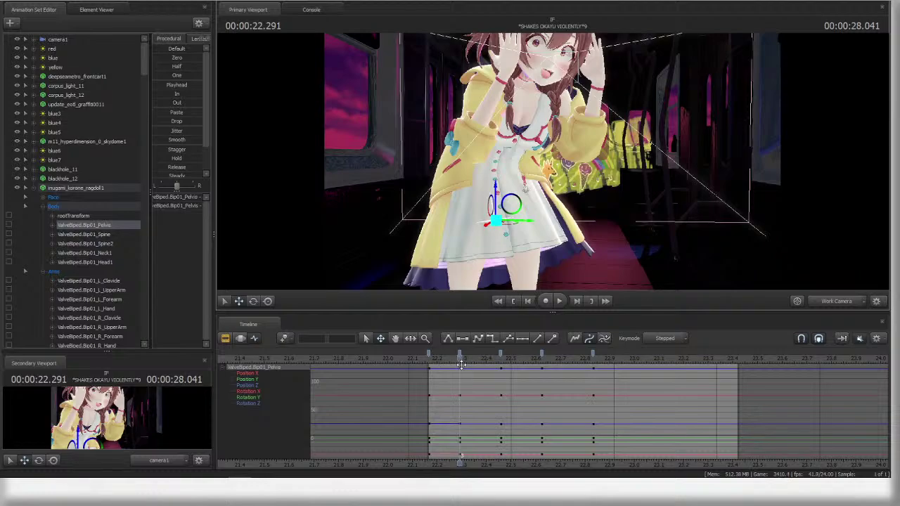
# - Move the pelvis slightly along its vertical axis at 22.458 s, save the session and return to camera1
pyautogui.moveTo(460, 359); pyautogui.dragTo(500, 359)
pyautogui.moveTo(497, 203); pyautogui.dragTo(497, 199)
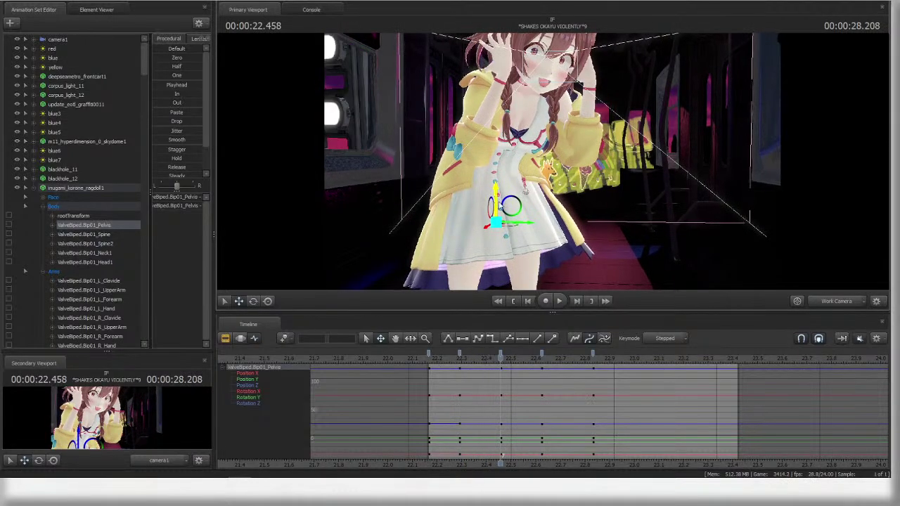
pyautogui.hotkey('ctrl', 's')
pyautogui.click(837, 301)
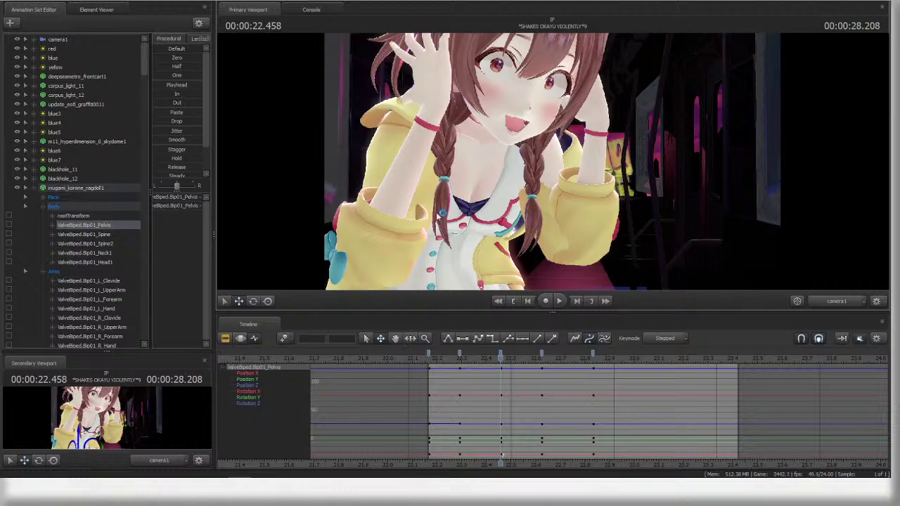
# - Play back the shot from the first pose to review the pelvis and spine motion through camera1
pyautogui.click(433, 358)
pyautogui.press('space')
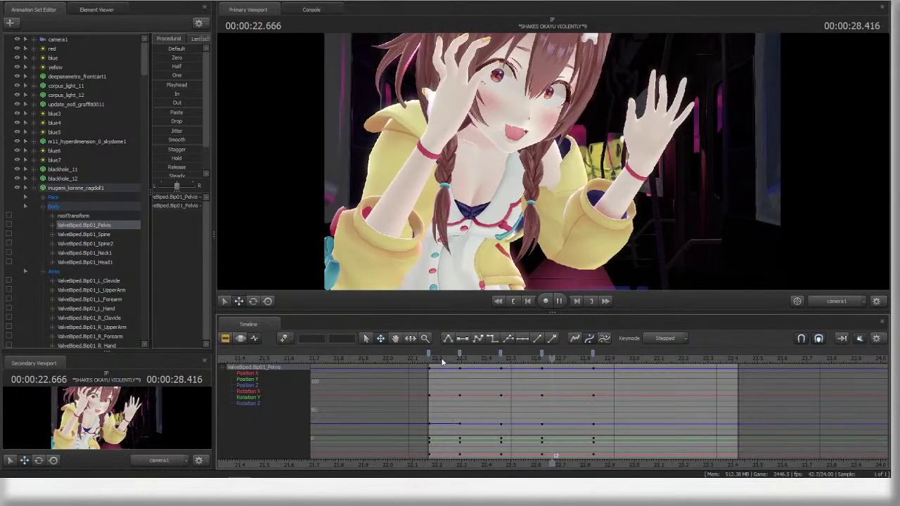
pyautogui.press('space')
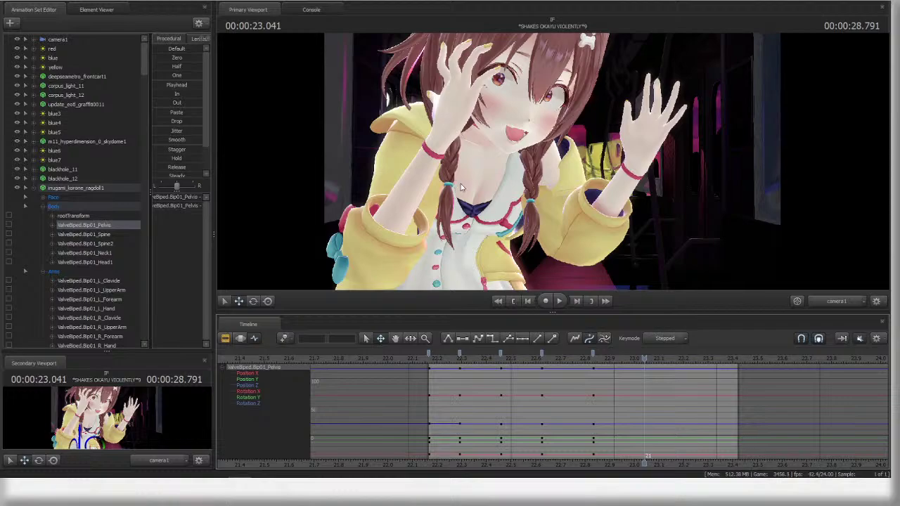
# - Play back the shot repeatedly from the first poses through camera1 to review the character's arm and upper-body motion
pyautogui.press('space')
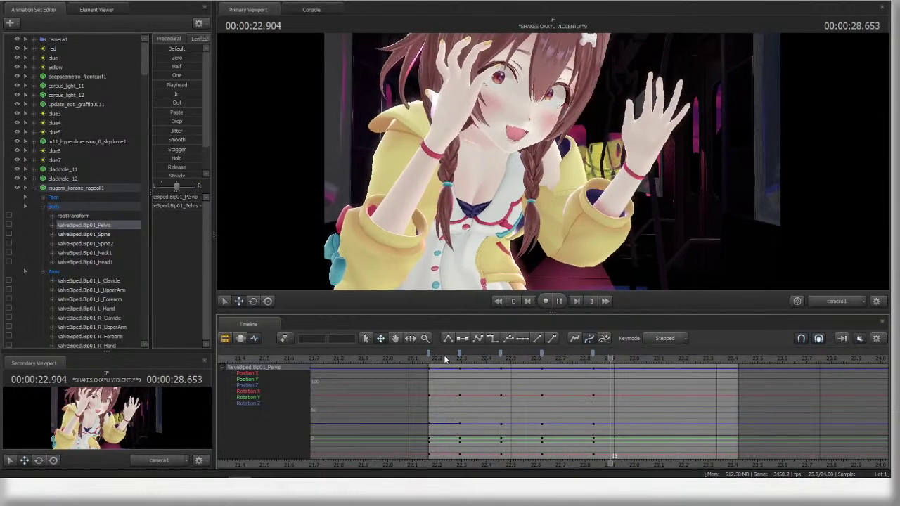
pyautogui.press('space')
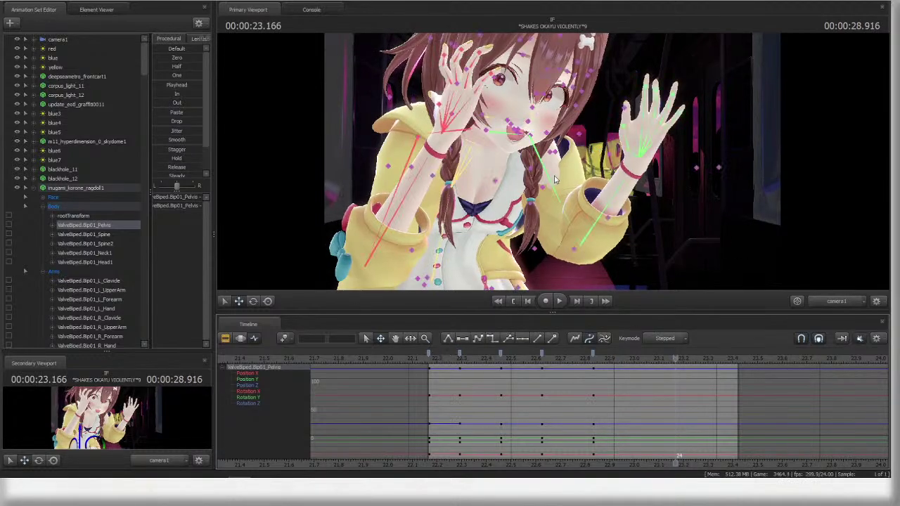
pyautogui.click(533, 229)
pyautogui.press('space')
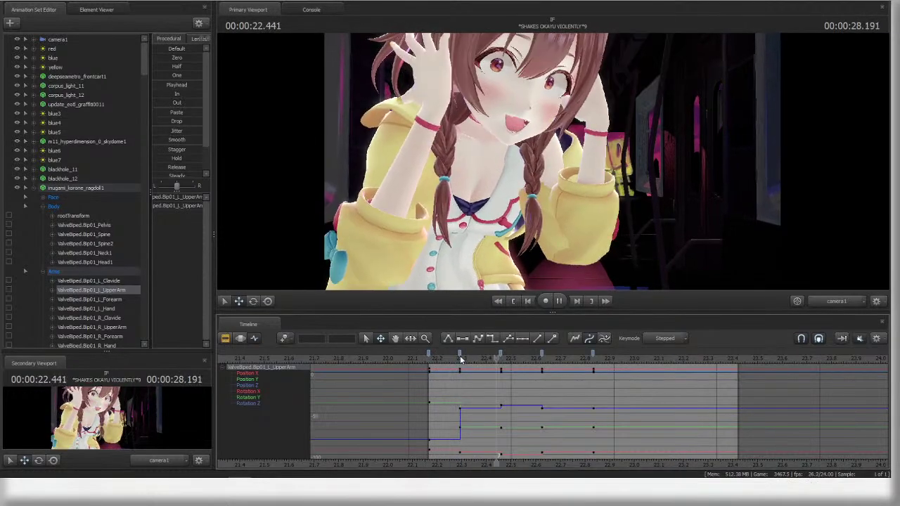
pyautogui.press('space')
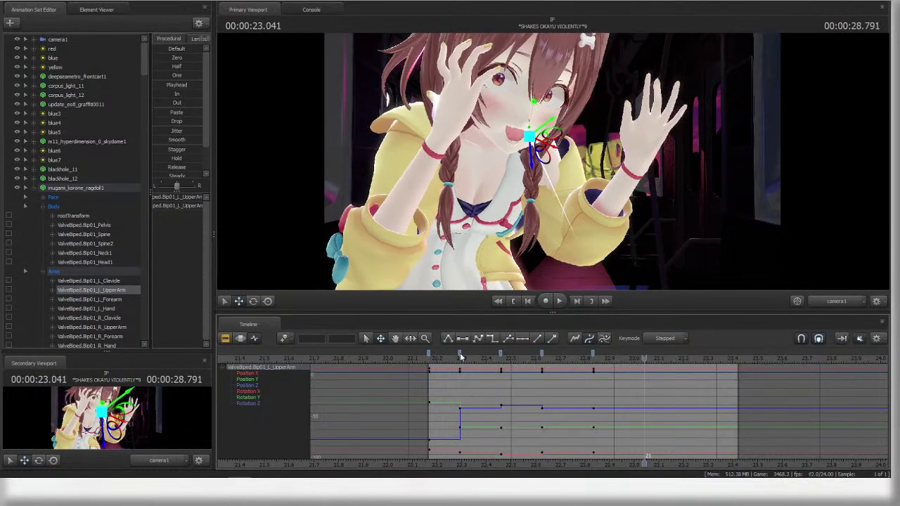
pyautogui.press('space')
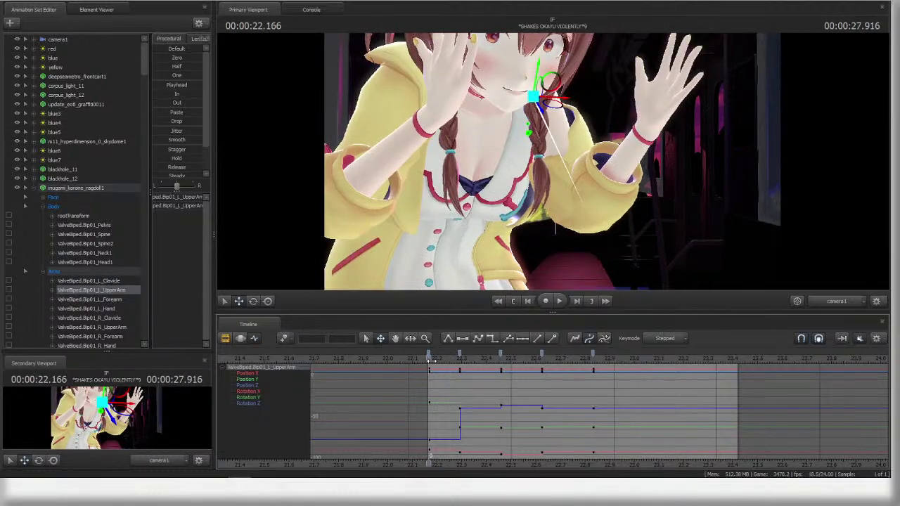
pyautogui.press('space')
pyautogui.click(430, 359)
pyautogui.press('space')
pyautogui.press('space')
pyautogui.click(440, 359)
pyautogui.press('space')
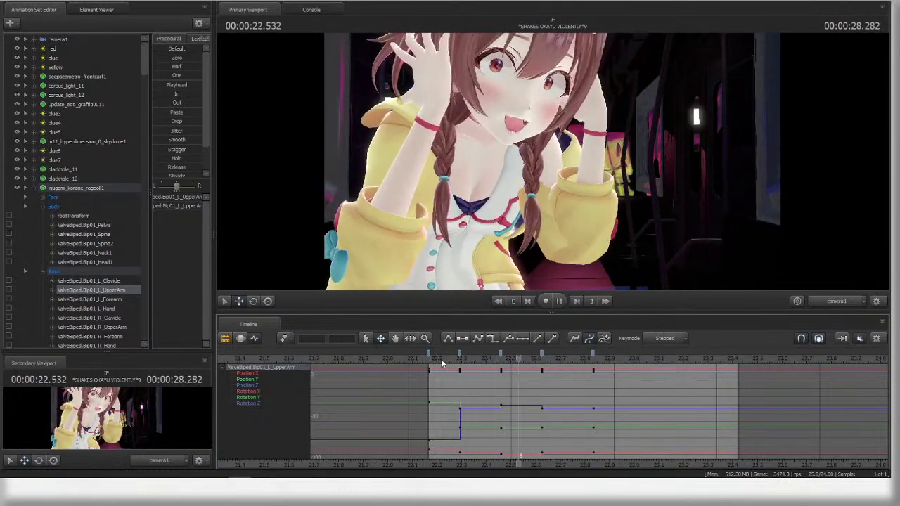
pyautogui.click(441, 359)
pyautogui.press('space')
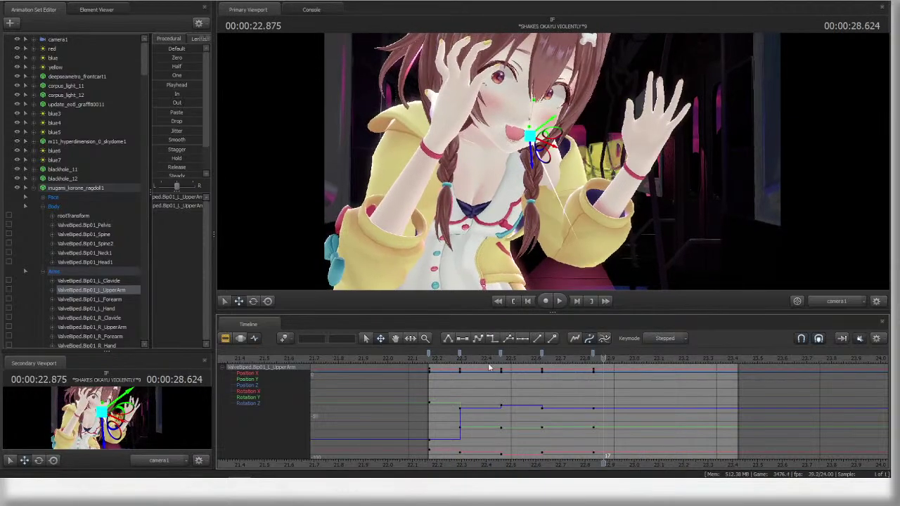
pyautogui.press('space')
# - Rotate the left forearm and left hand slightly at the 22.625 s keyframe
pyautogui.click(542, 359)
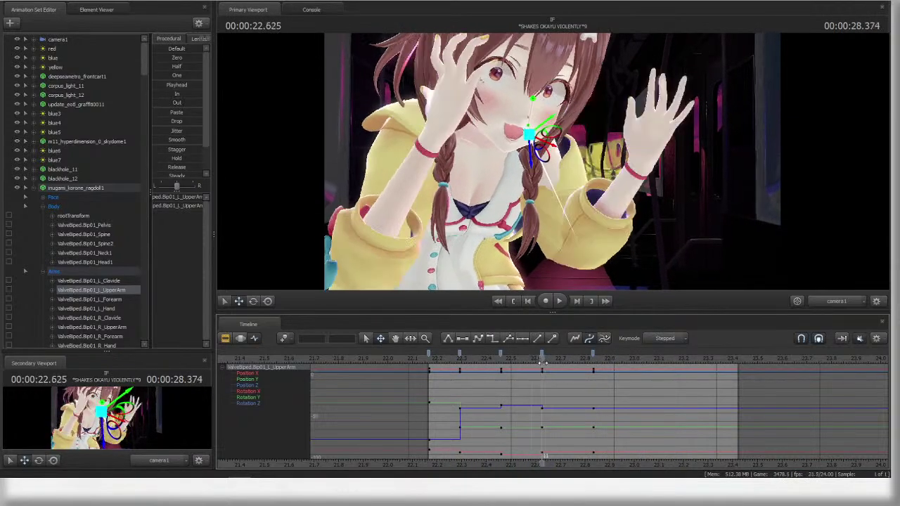
pyautogui.click(596, 236)
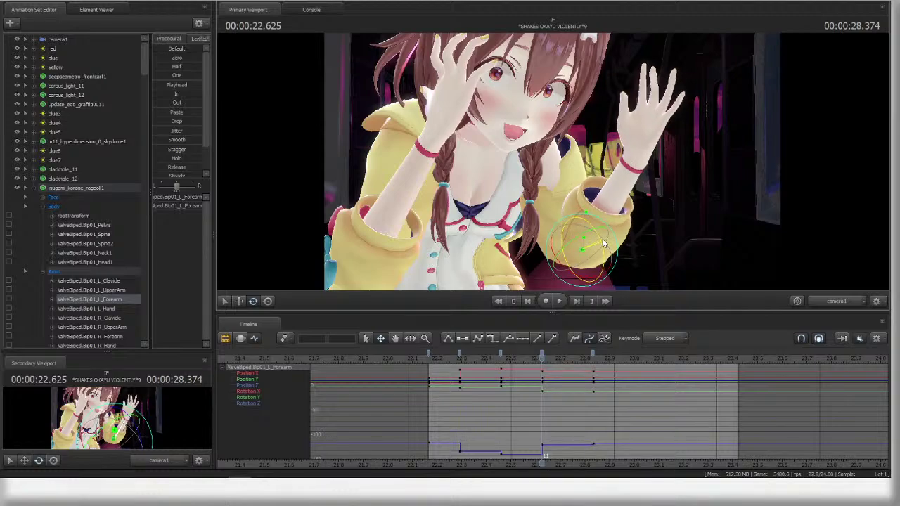
pyautogui.click(657, 144)
pyautogui.moveTo(661, 148); pyautogui.dragTo(659, 144)
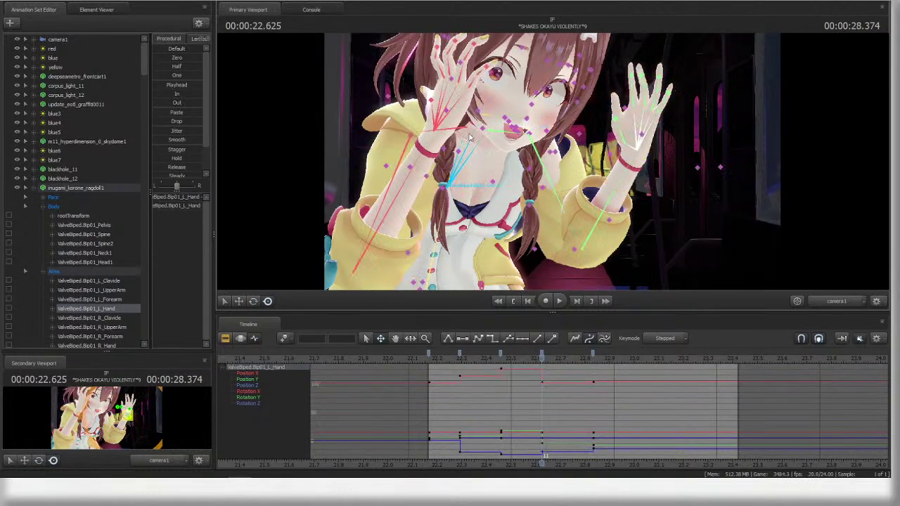
# - Fine-tune the rotation of the right hand and right forearm at 22.625 s
pyautogui.click(453, 135)
pyautogui.moveTo(456, 131); pyautogui.dragTo(457, 127)
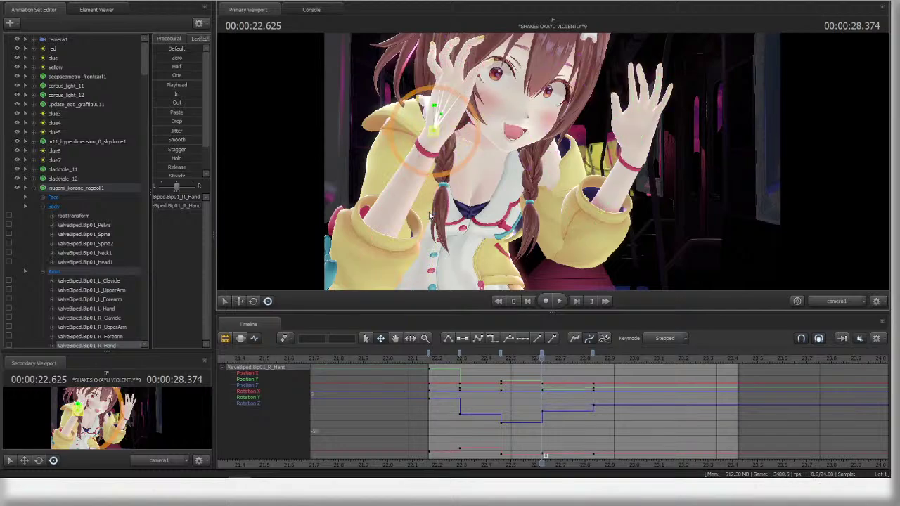
pyautogui.press('ctrl')
pyautogui.click(375, 237)
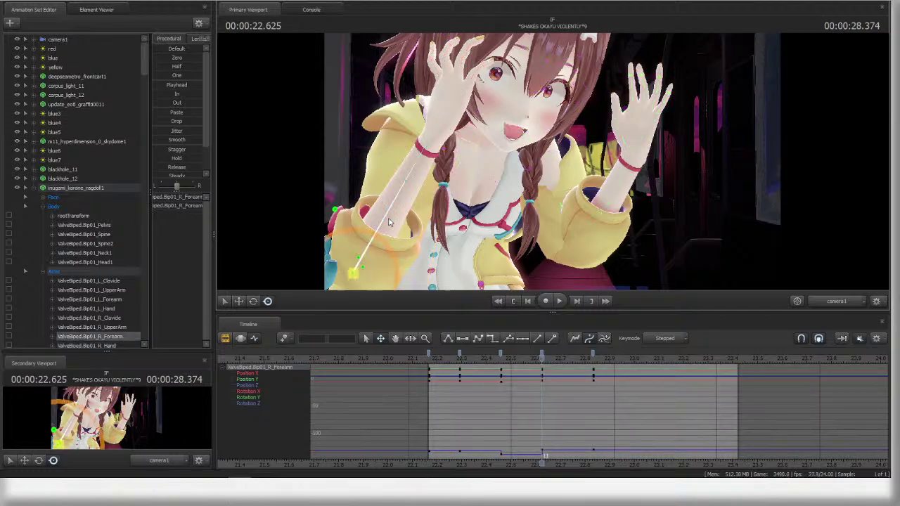
pyautogui.press('ctrl')
pyautogui.keyDown('ctrl'); pyautogui.click(481, 232); pyautogui.keyUp('ctrl')
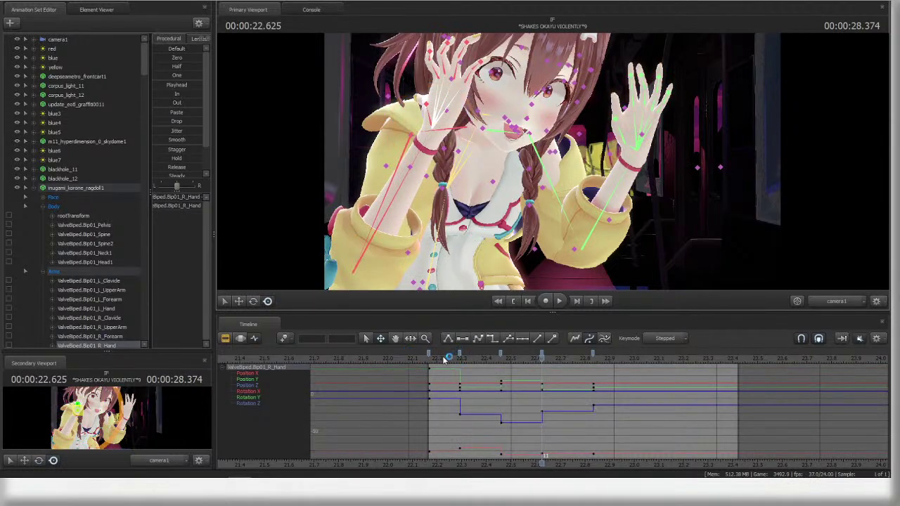
# - Review the hand motion in playback, and rotate the upper spine bone (Spine2) slightly at 22.625 s
pyautogui.press('space')
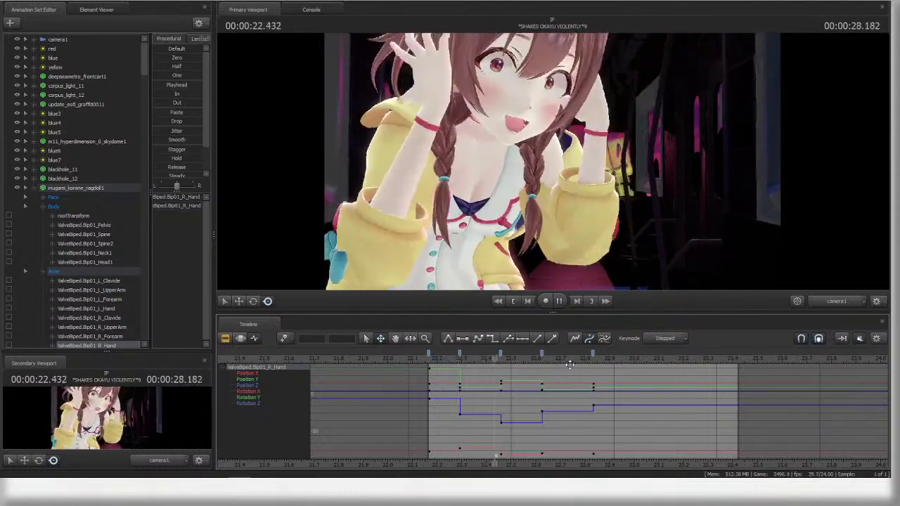
pyautogui.press('space')
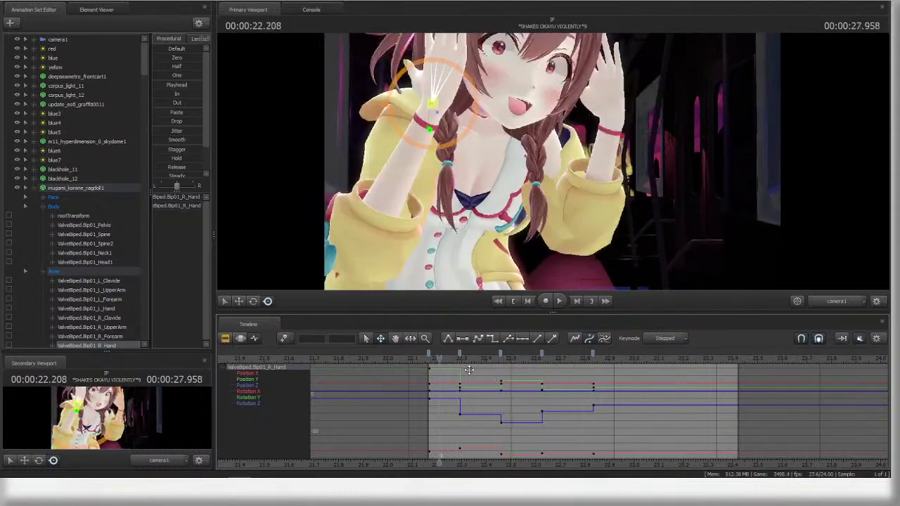
pyautogui.moveTo(440, 359); pyautogui.dragTo(542, 359)
pyautogui.keyDown('ctrl'); pyautogui.click(460, 185); pyautogui.keyUp('ctrl')
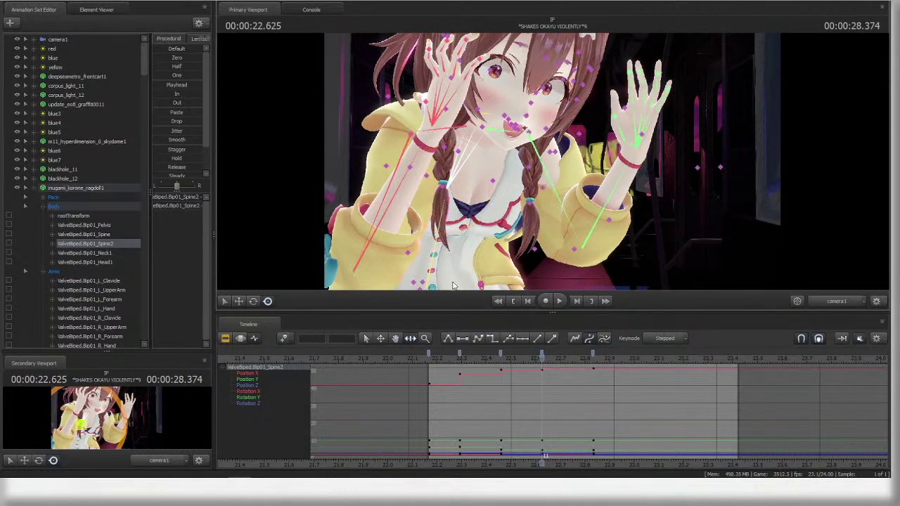
# - Lower the pelvis slightly at 22.833 s using the Work Camera view, and return the viewport to camera1
pyautogui.keyDown('ctrl'); pyautogui.click(431, 281); pyautogui.keyUp('ctrl')
pyautogui.click(841, 301)
pyautogui.keyDown('alt'); pyautogui.moveTo(700, 230); pyautogui.dragTo(563, 167, button='right'); pyautogui.keyUp('alt')
pyautogui.keyDown('alt'); pyautogui.moveTo(564, 167); pyautogui.dragTo(566, 113, button='middle'); pyautogui.keyUp('alt')
pyautogui.keyDown('ctrl'); pyautogui.click(498, 208); pyautogui.keyUp('ctrl')
pyautogui.press('w')
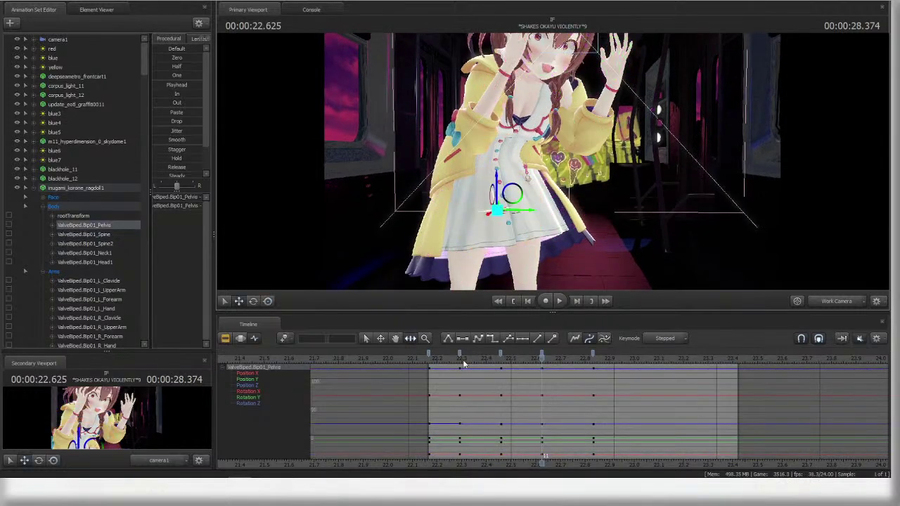
pyautogui.moveTo(466, 358); pyautogui.dragTo(593, 356)
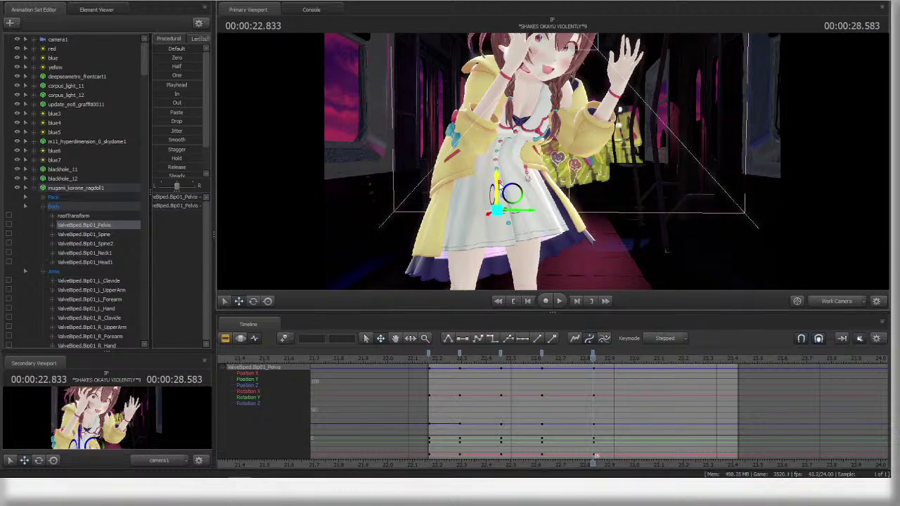
pyautogui.click(838, 300)
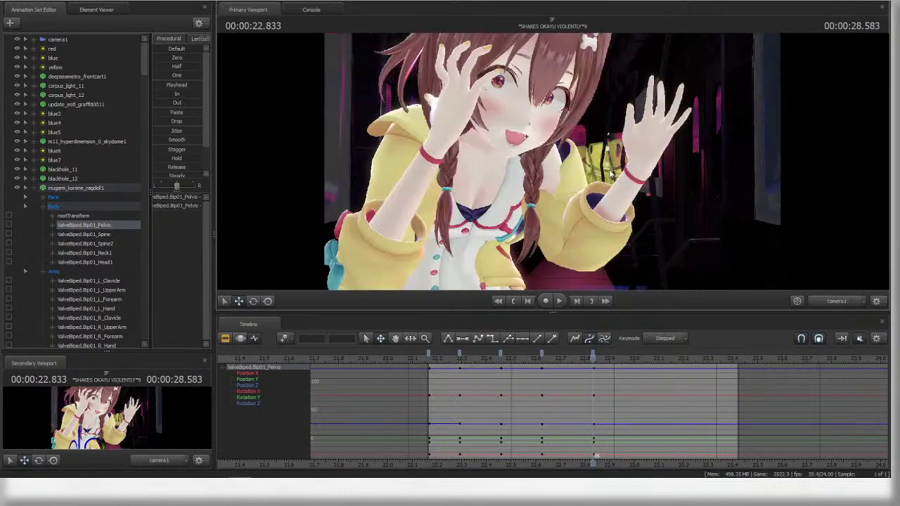
# - Play back and scrub the shot through camera1 to review the pelvis change, stopping at 22.291 s
pyautogui.press('space')
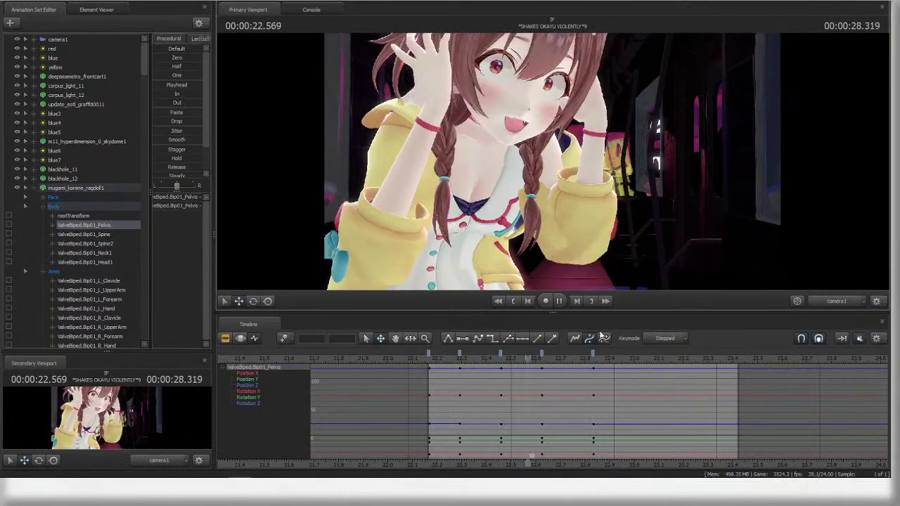
pyautogui.press('space')
pyautogui.moveTo(578, 358); pyautogui.dragTo(543, 358)
pyautogui.press('space')
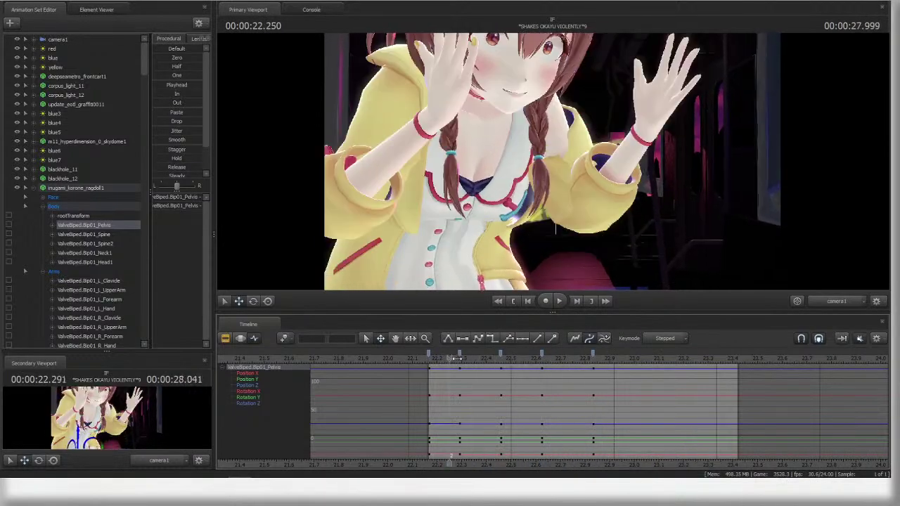
pyautogui.press('space')
# - Rotate the head bone (Head1) slightly at the 22.458 s keyframe
pyautogui.click(488, 102)
pyautogui.click(106, 261)
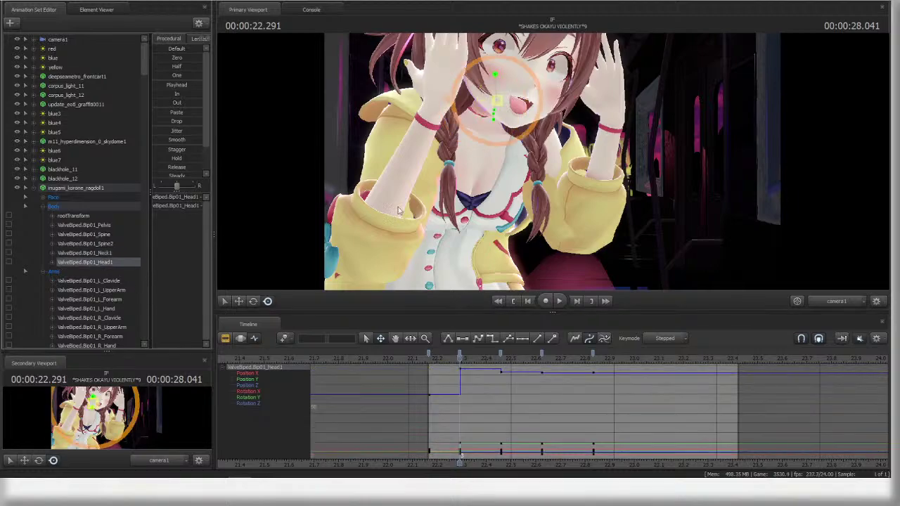
pyautogui.moveTo(462, 359); pyautogui.dragTo(499, 360)
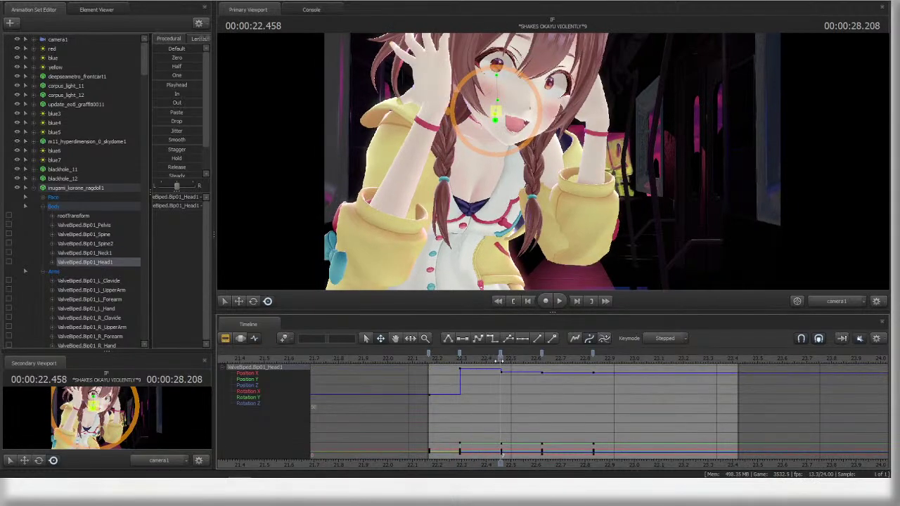
pyautogui.moveTo(509, 106); pyautogui.dragTo(510, 109)
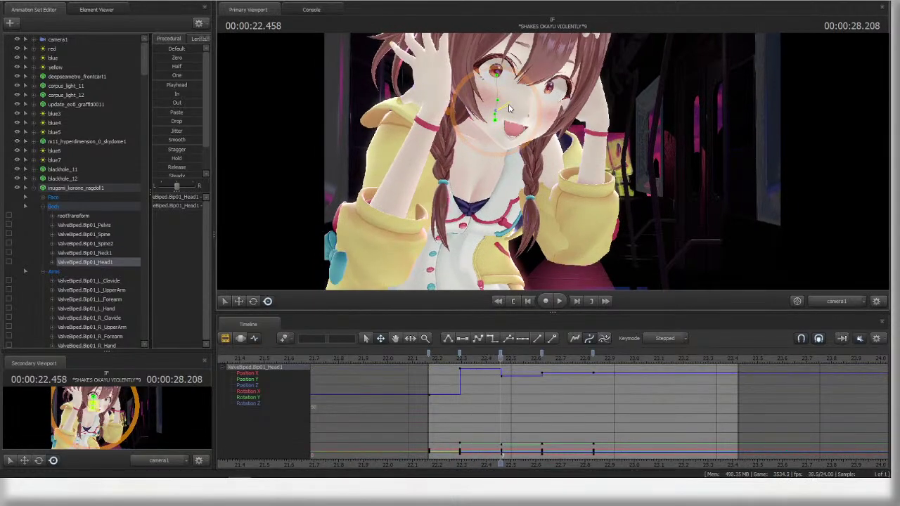
# - Play back the shot from just after the second pose to review the head movement
pyautogui.press('space')
pyautogui.click(475, 359)
pyautogui.press('space')
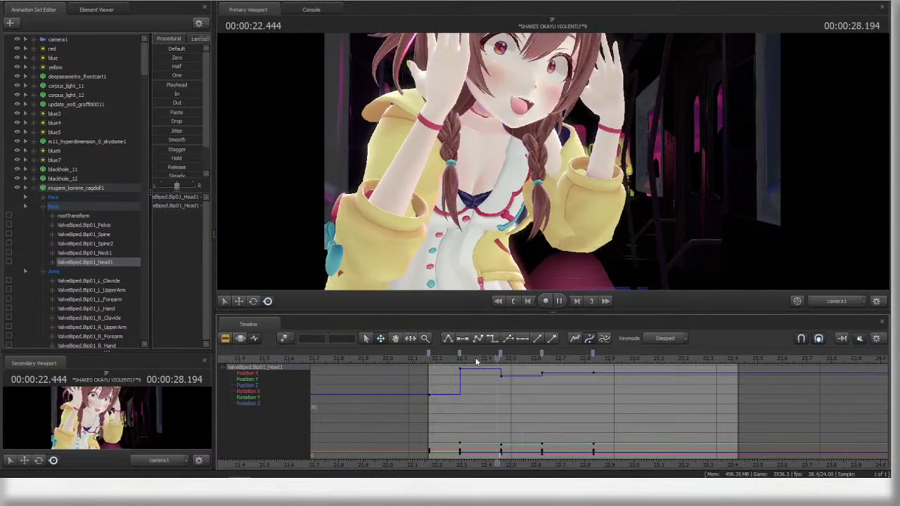
pyautogui.click(477, 360)
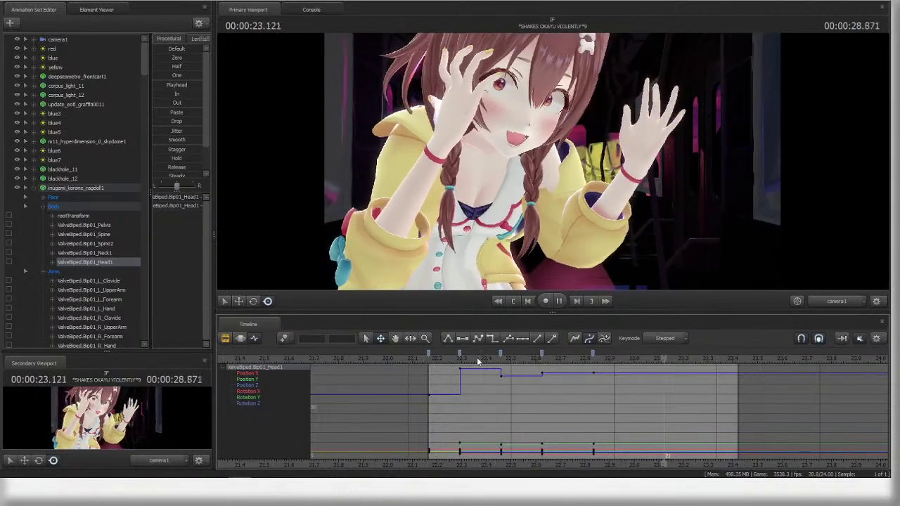
pyautogui.press('space')
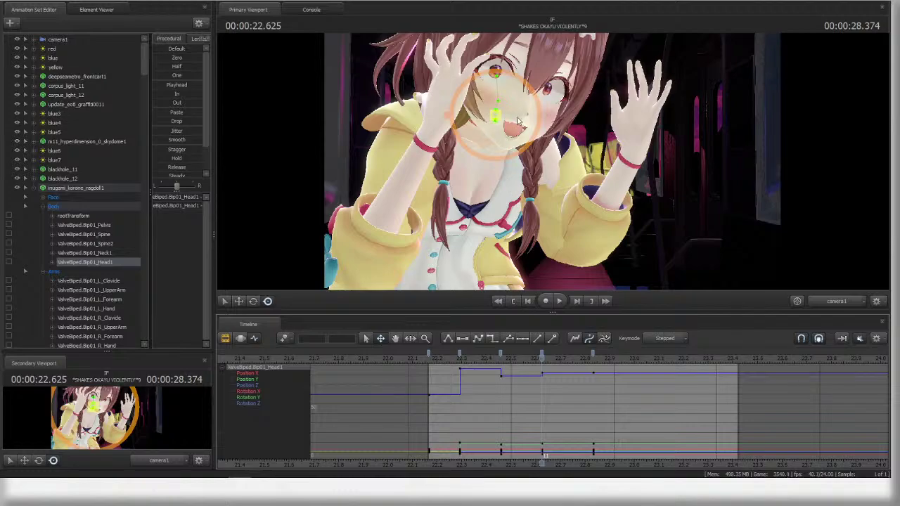
# - Adjust the head bone's rotation slightly at the 22.625 s and 22.833 s keyframes
pyautogui.click(481, 359)
pyautogui.press('space')
pyautogui.press('space')
pyautogui.click(580, 360)
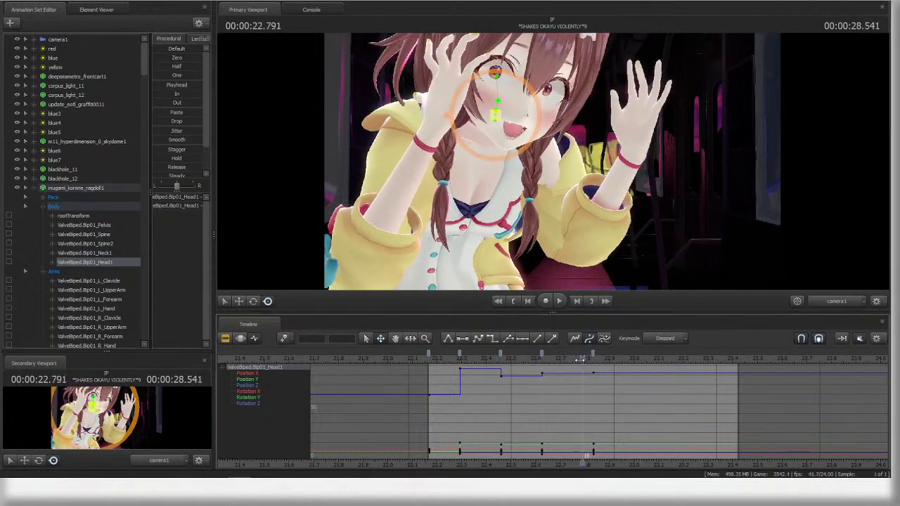
pyautogui.moveTo(580, 360); pyautogui.dragTo(592, 358)
# - Play back the shot to review the head motion and check the left hand's pose at 22.833 s
pyautogui.press('space')
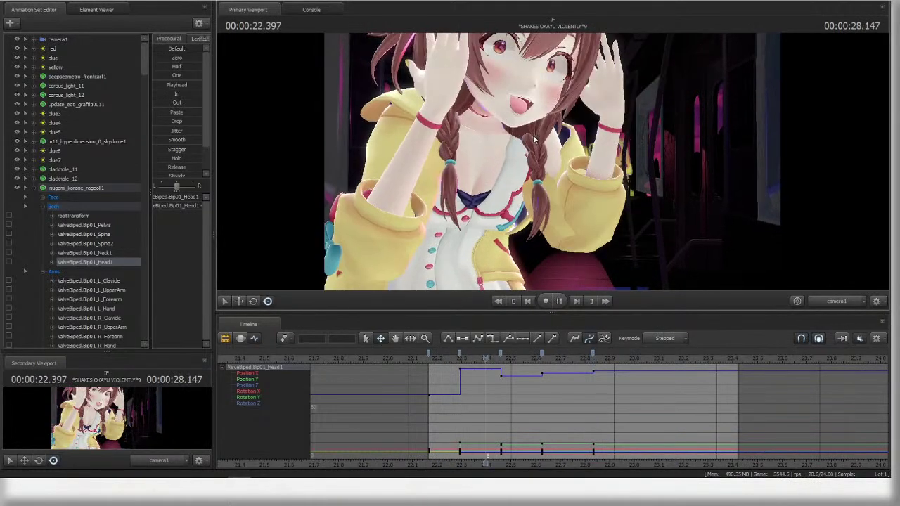
pyautogui.press('space')
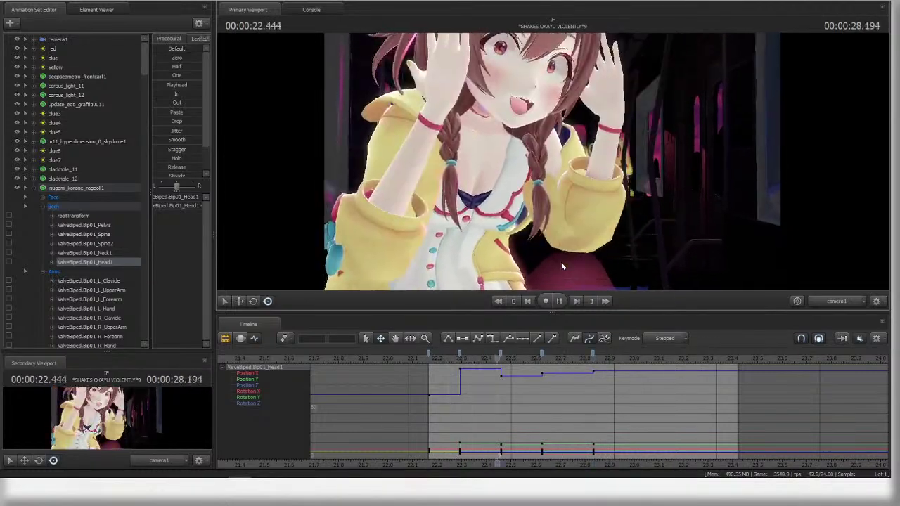
pyautogui.press('space')
pyautogui.click(643, 160)
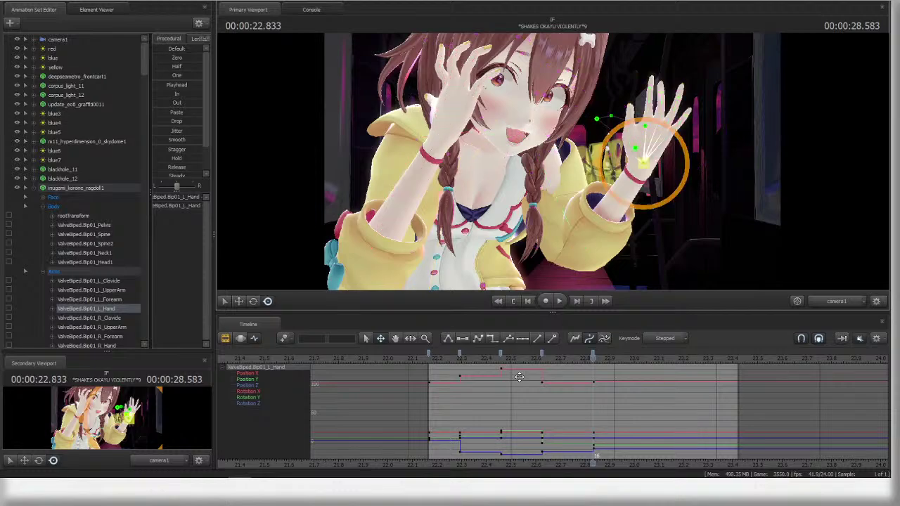
pyautogui.press('space')
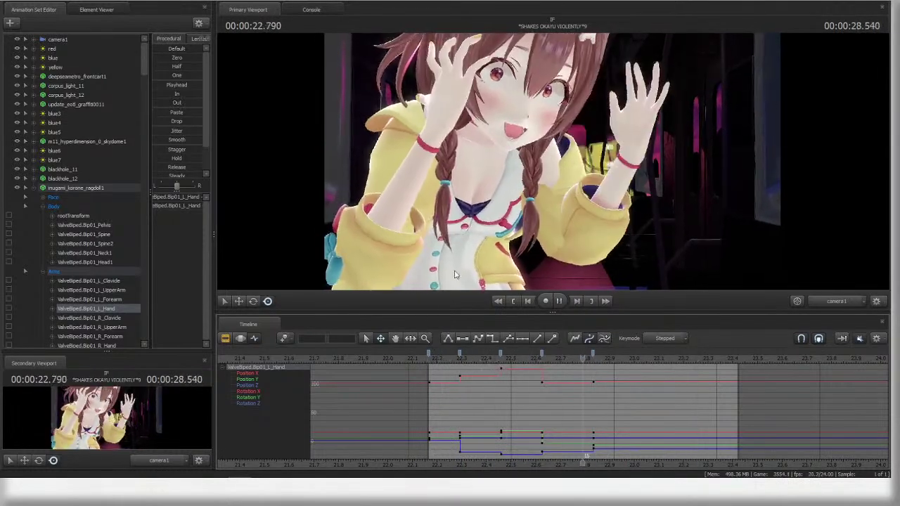
pyautogui.press('space')
# - Rotate the right upper arm across the entire shot in the Motion Editor, and play back the result
pyautogui.keyDown('ctrl'); pyautogui.click(416, 192); pyautogui.keyUp('ctrl')
pyautogui.moveTo(532, 359); pyautogui.dragTo(487, 359)
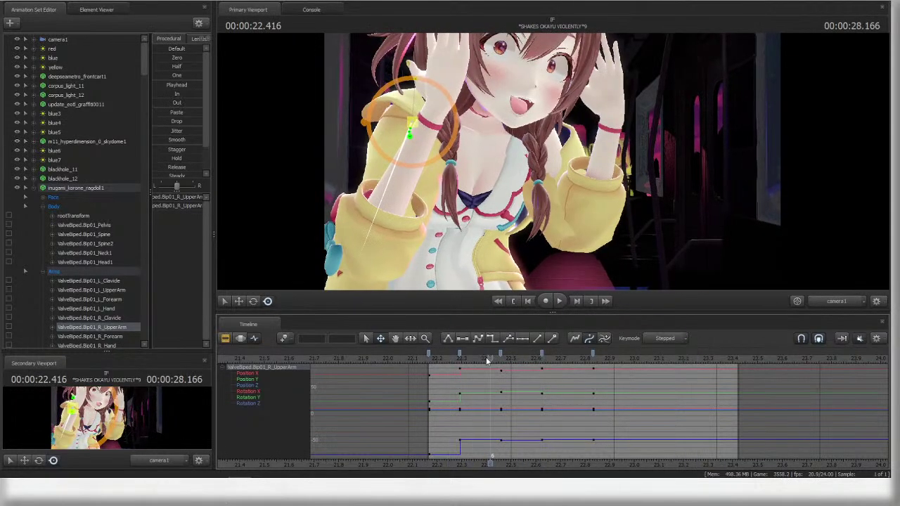
pyautogui.click(243, 338)
pyautogui.press('space')
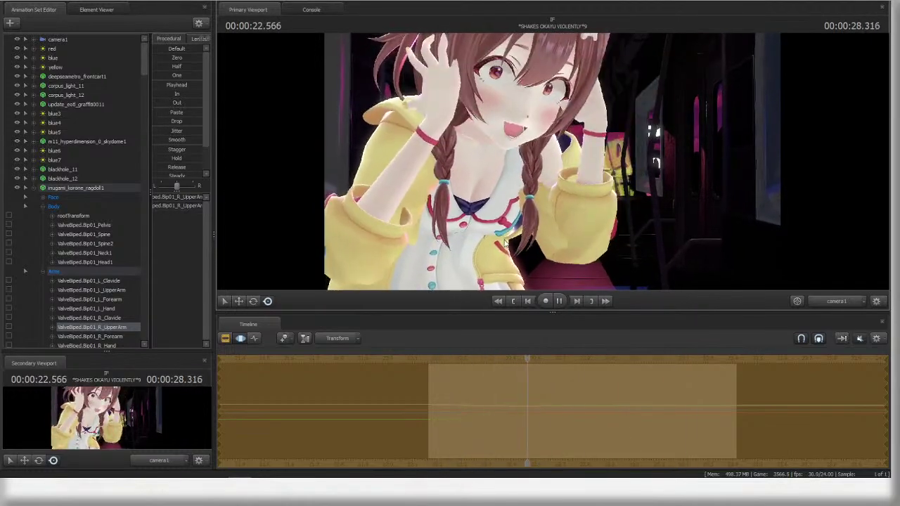
pyautogui.press('space')
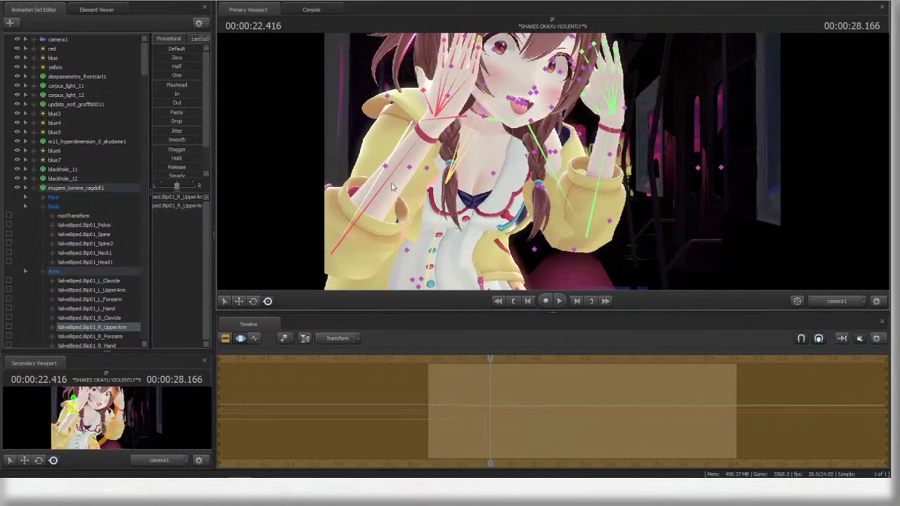
# - Rotate the right forearm across the entire shot in the Motion Editor, refining it in small amounts between playbacks
pyautogui.press('e')
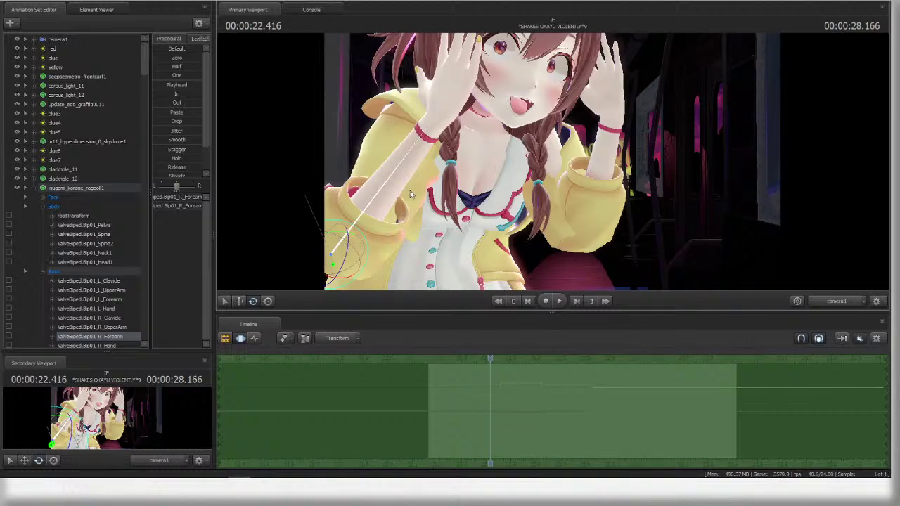
pyautogui.press('ctrl')
pyautogui.press('e')
pyautogui.press('space')
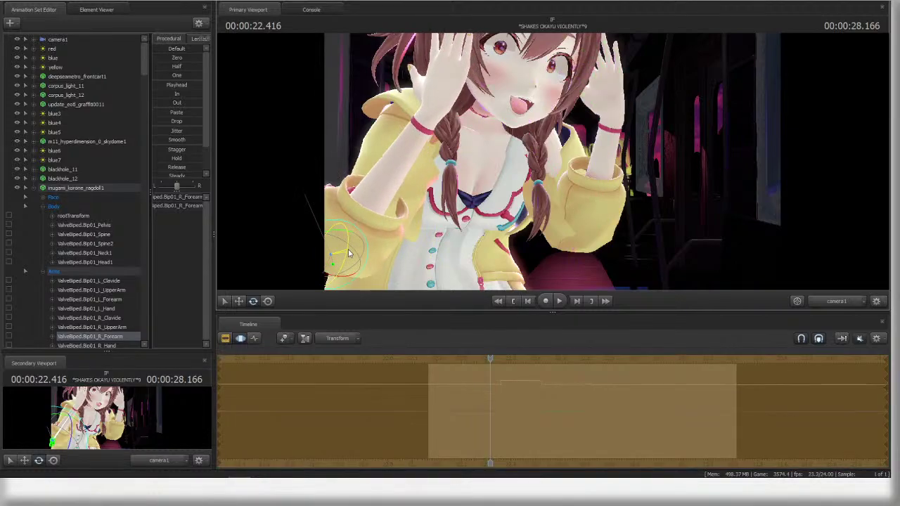
pyautogui.press('space')
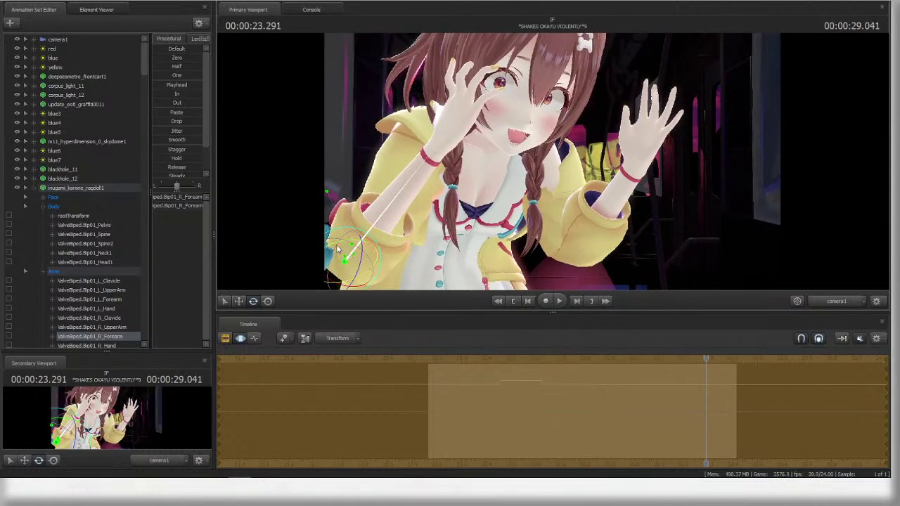
pyautogui.moveTo(336, 246); pyautogui.dragTo(332, 247)
pyautogui.press('space')
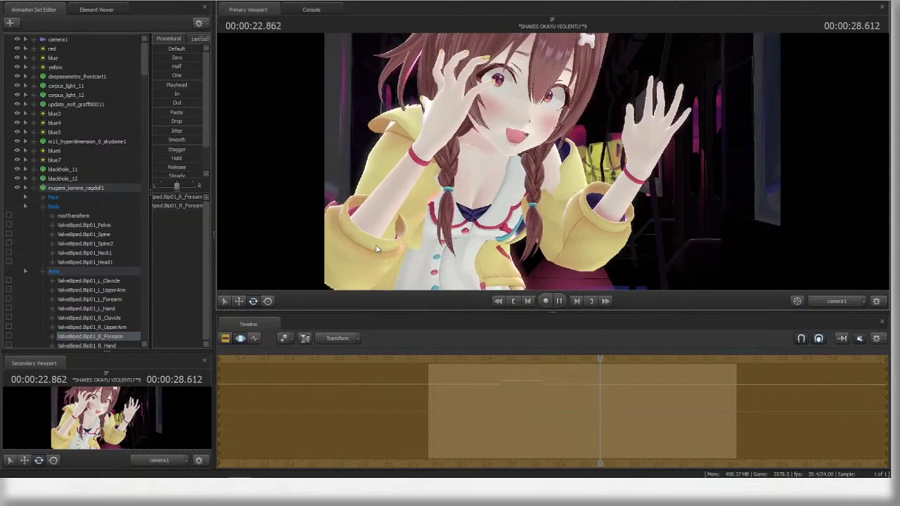
pyautogui.press('space')
pyautogui.moveTo(359, 261); pyautogui.dragTo(361, 260)
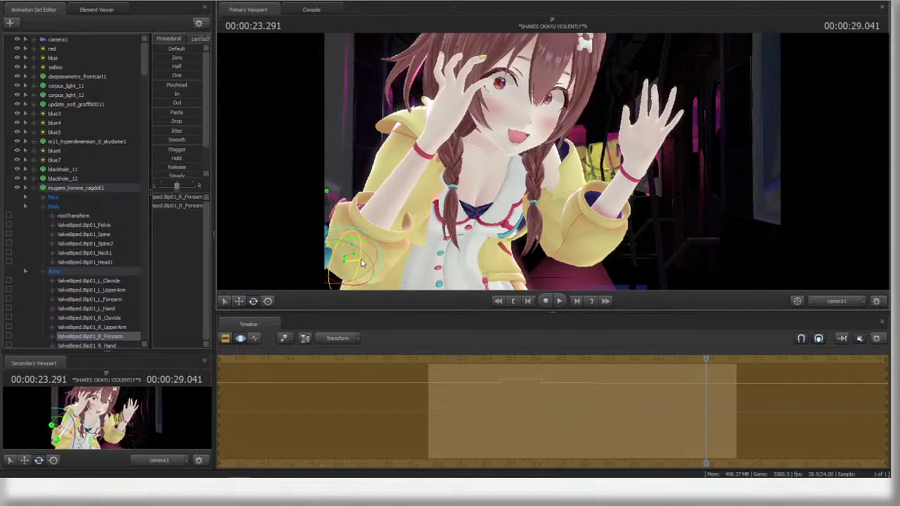
pyautogui.press('space')
pyautogui.press('space')
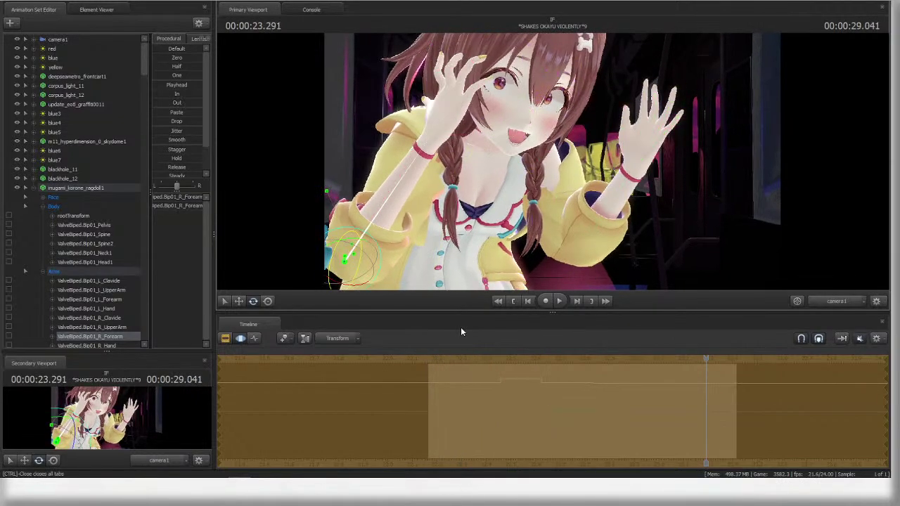
# - Switch to the Graph Editor and play back the shot from about 22.208 s to review the forearm change
pyautogui.press('F2')
pyautogui.press('F3')
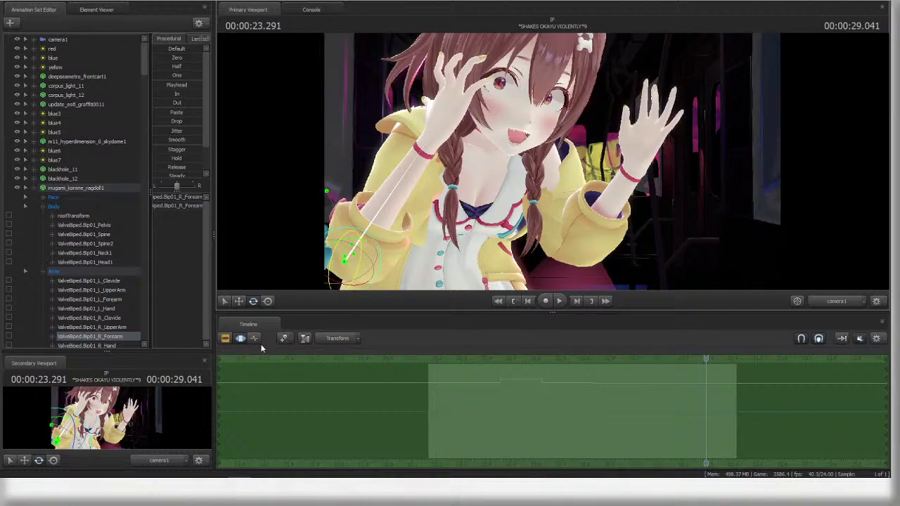
pyautogui.click(255, 339)
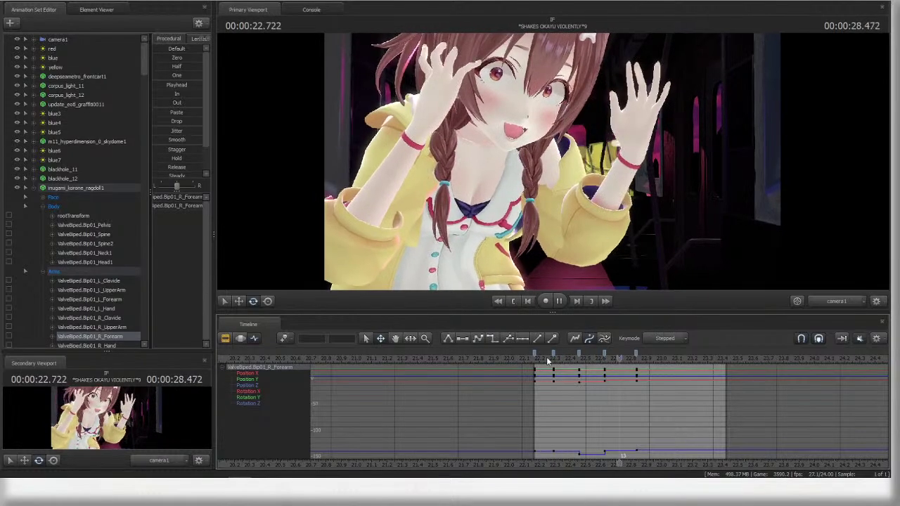
pyautogui.press('space')
pyautogui.click(541, 358)
pyautogui.press('space')
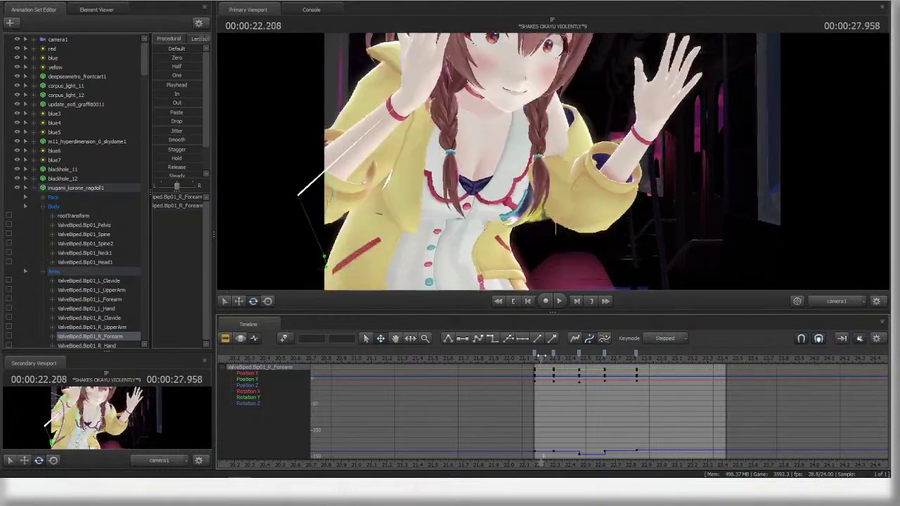
pyautogui.click(541, 358)
pyautogui.press('space')
pyautogui.press('space')
# - Rotate the right hand slightly at the 22.833 s keyframe and play back the result
pyautogui.keyDown('ctrl'); pyautogui.click(426, 131); pyautogui.keyUp('ctrl')
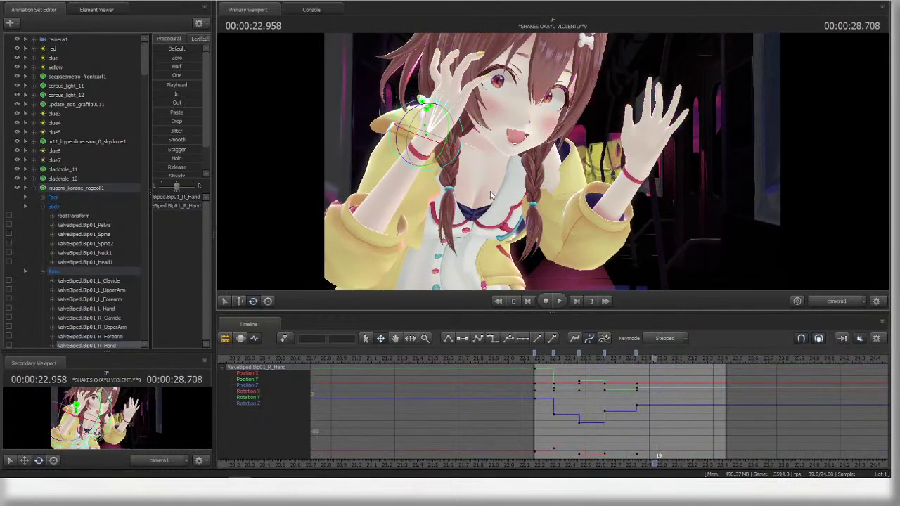
pyautogui.press('r')
pyautogui.click(609, 353)
pyautogui.moveTo(610, 354); pyautogui.dragTo(551, 362)
pyautogui.press('space')
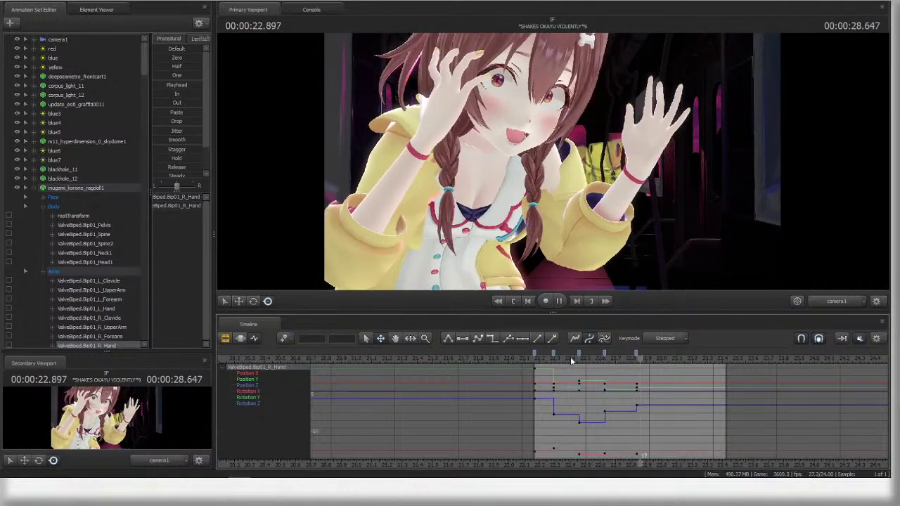
pyautogui.press('space')
pyautogui.click(636, 360)
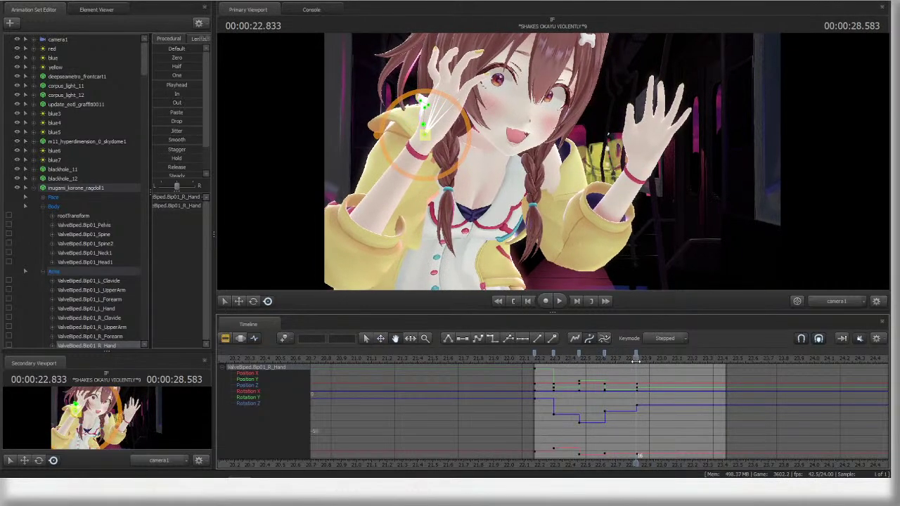
pyautogui.moveTo(412, 148); pyautogui.dragTo(419, 156)
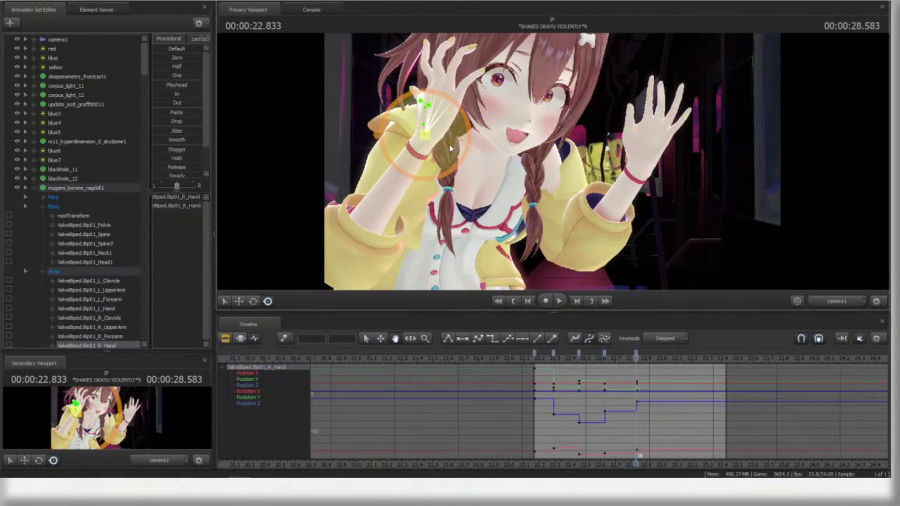
pyautogui.press('Up')
pyautogui.press('space')
pyautogui.press('space')
# - Adjust the right hand's rotation at the 22.625 s and 22.458 s keyframes, checking the motion in playback
pyautogui.moveTo(635, 357); pyautogui.dragTo(602, 357)
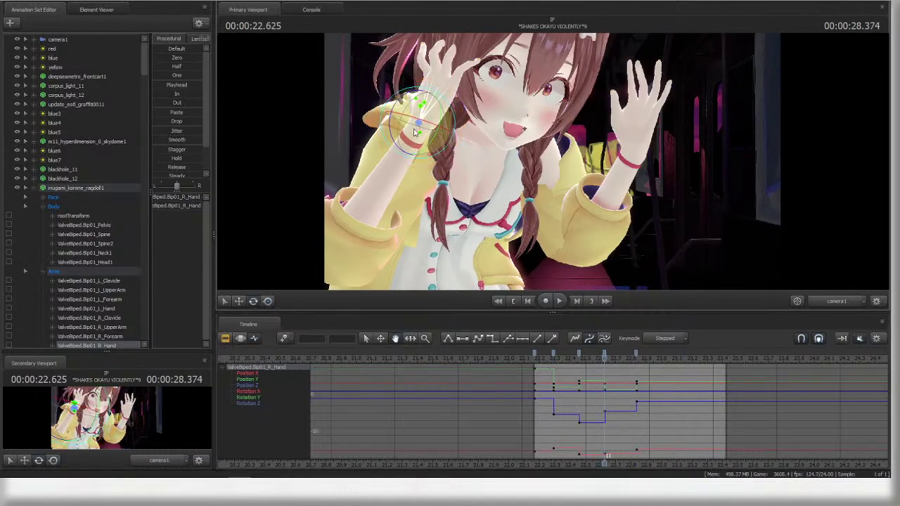
pyautogui.moveTo(403, 117); pyautogui.dragTo(406, 113)
pyautogui.press('Up')
pyautogui.press('space')
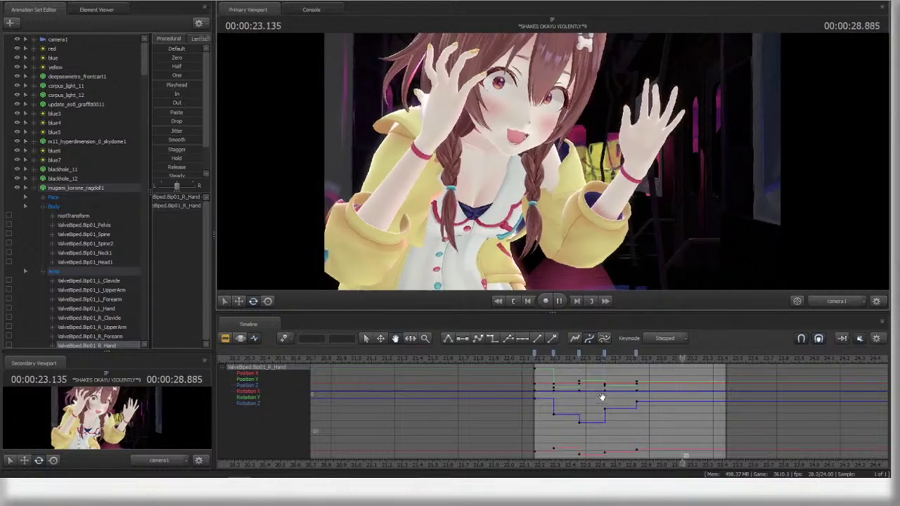
pyautogui.press('space')
pyautogui.moveTo(602, 357); pyautogui.dragTo(580, 357)
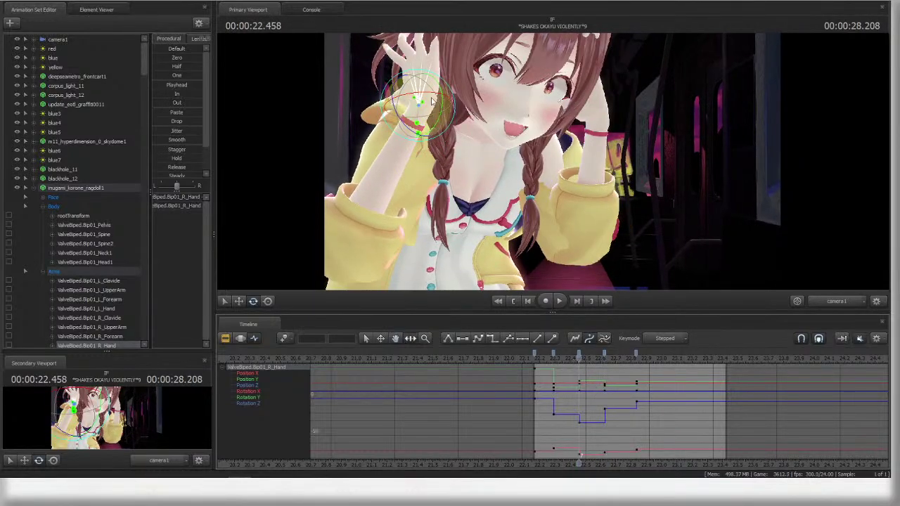
pyautogui.moveTo(588, 357)
pyautogui.mouseDown()
pyautogui.moveTo(691, 357)
pyautogui.moveTo(602, 357)
pyautogui.mouseUp()
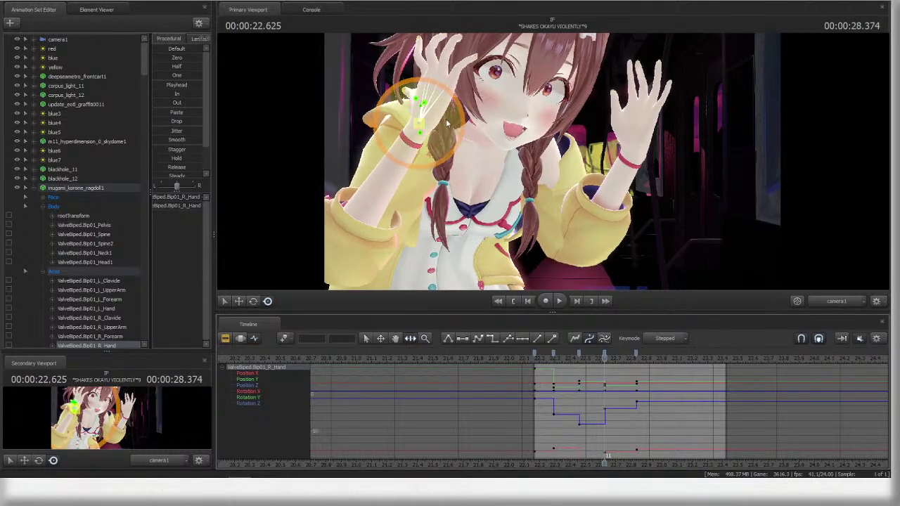
pyautogui.moveTo(447, 121); pyautogui.dragTo(447, 114)
# - Copy all right-hand finger keys from the second keyframe to the 22.458 s and 22.625 s keyframes, and play back the shot
pyautogui.click(450, 77)
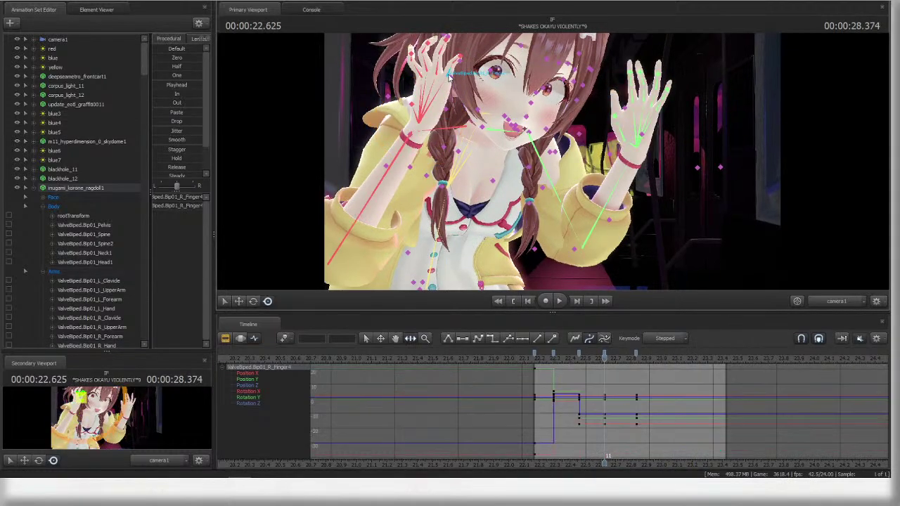
pyautogui.click(63, 290)
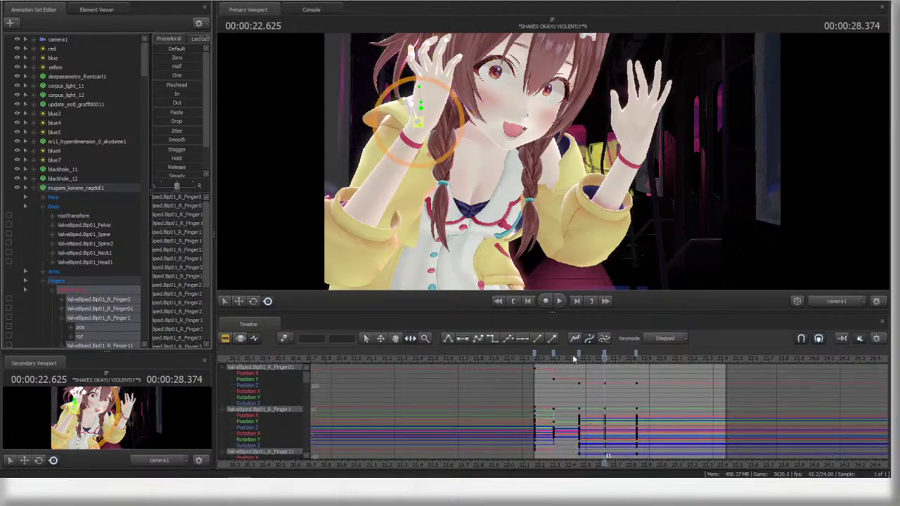
pyautogui.click(555, 357)
pyautogui.click(555, 355)
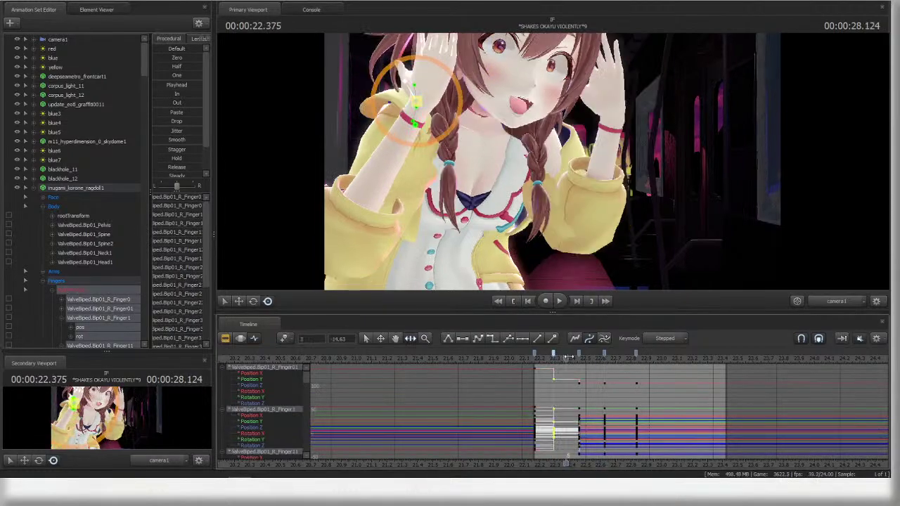
pyautogui.moveTo(569, 357); pyautogui.dragTo(602, 360)
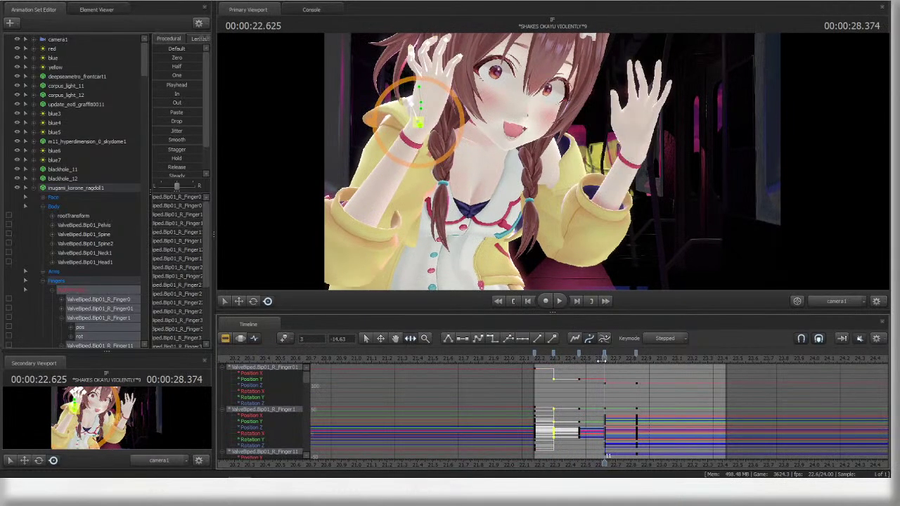
pyautogui.press('space')
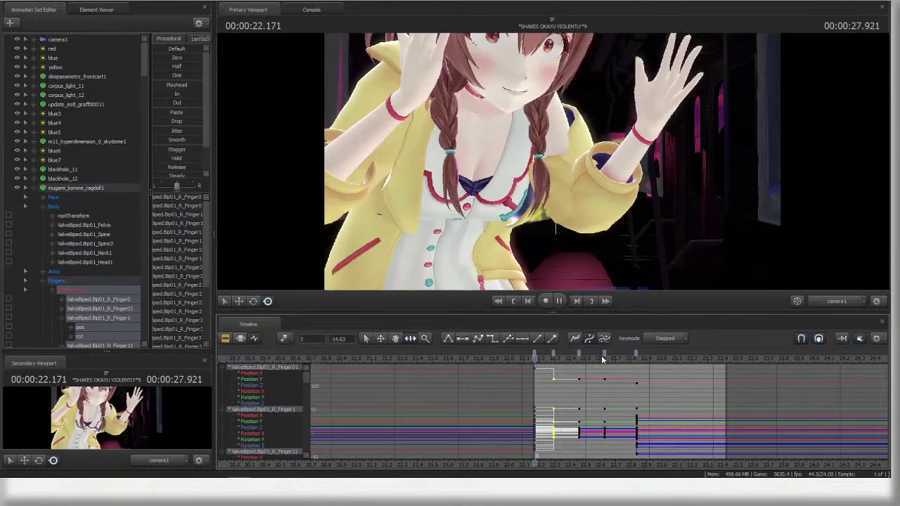
pyautogui.press('space')
# - Rotate the left hand slightly at the 22.833 s keyframe
pyautogui.click(650, 121)
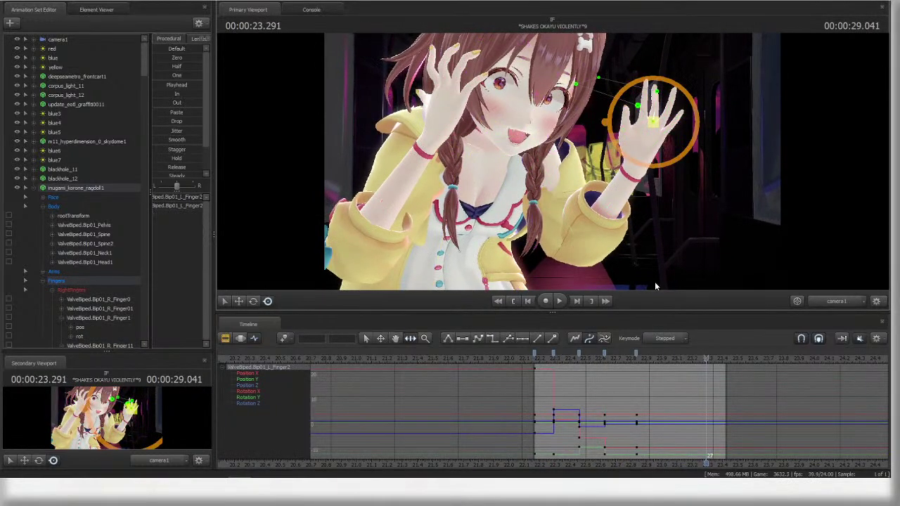
pyautogui.click(636, 358)
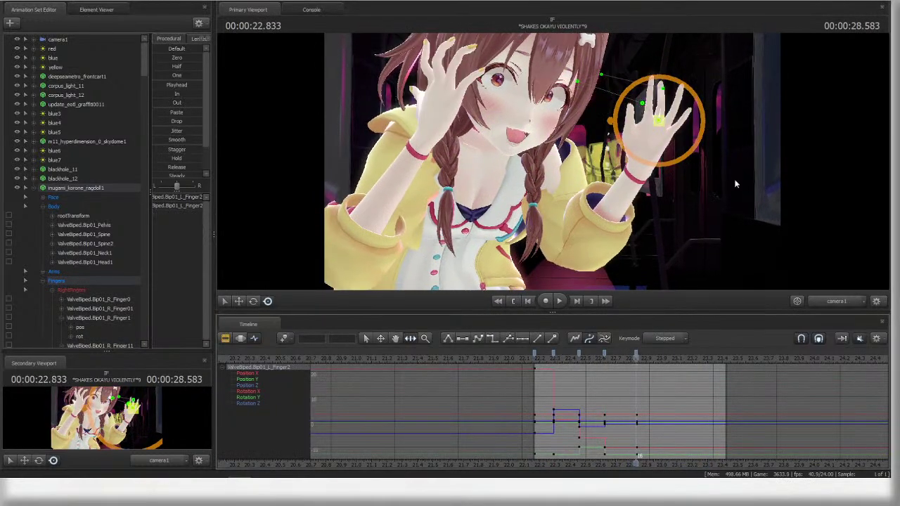
pyautogui.keyDown('ctrl'); pyautogui.click(681, 125); pyautogui.keyUp('ctrl')
pyautogui.moveTo(716, 145); pyautogui.dragTo(705, 168)
pyautogui.click(569, 216)
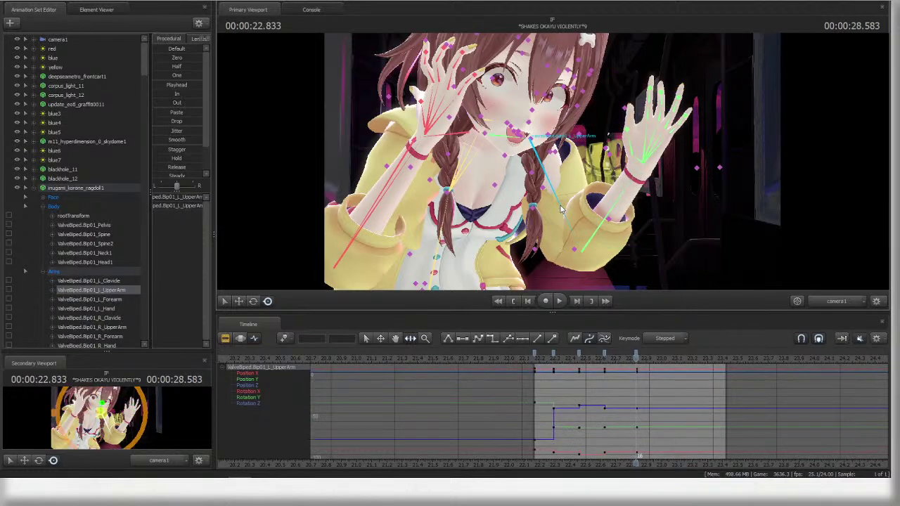
pyautogui.click(643, 163)
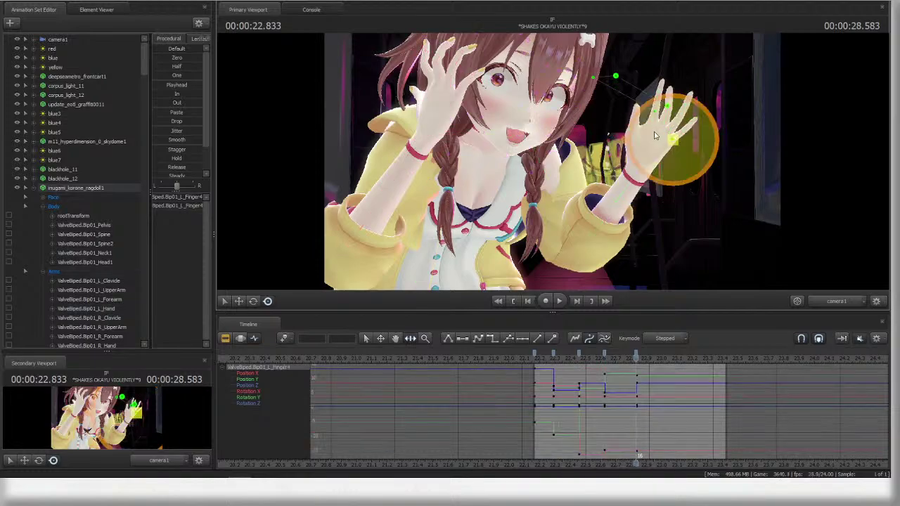
# - Curl the left hand's little and ring fingers at 22.833 s by rotating their joints
pyautogui.click(680, 119)
pyautogui.moveTo(679, 118)
pyautogui.mouseDown()
pyautogui.moveTo(690, 137)
pyautogui.moveTo(661, 129)
pyautogui.moveTo(677, 112)
pyautogui.moveTo(663, 121)
pyautogui.mouseUp()
pyautogui.keyDown('ctrl'); pyautogui.click(667, 132); pyautogui.keyUp('ctrl')
pyautogui.keyDown('ctrl'); pyautogui.click(680, 120); pyautogui.keyUp('ctrl')
pyautogui.click(705, 168)
pyautogui.keyDown('ctrl'); pyautogui.click(684, 108); pyautogui.keyUp('ctrl')
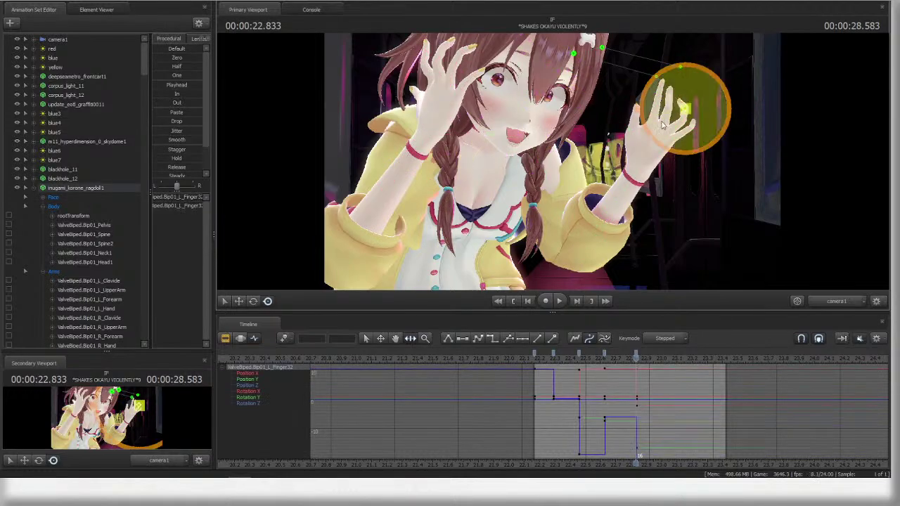
pyautogui.click(708, 170)
# - Bend the left middle finger at 22.833 s by rotating its base and outer joints
pyautogui.keyDown('ctrl'); pyautogui.click(664, 116); pyautogui.keyUp('ctrl')
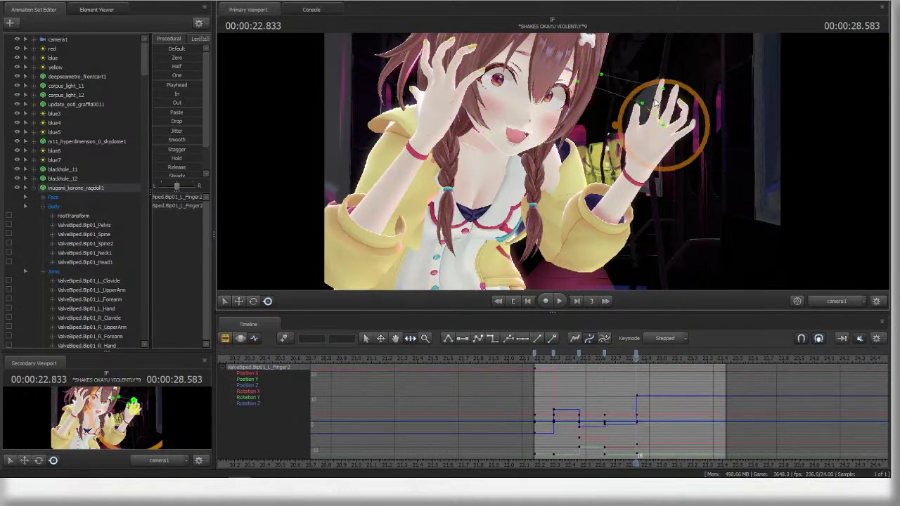
pyautogui.keyDown('ctrl'); pyautogui.click(653, 108); pyautogui.keyUp('ctrl')
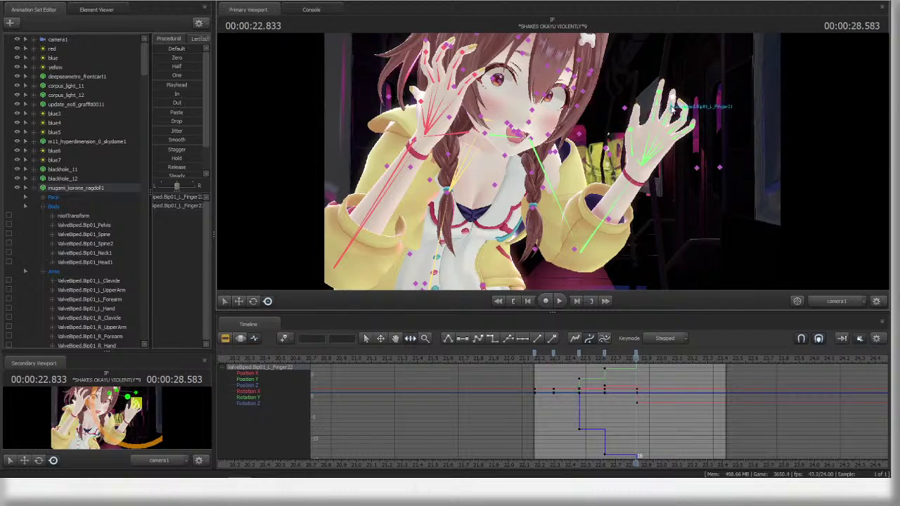
pyautogui.keyDown('ctrl'); pyautogui.click(668, 122); pyautogui.keyUp('ctrl')
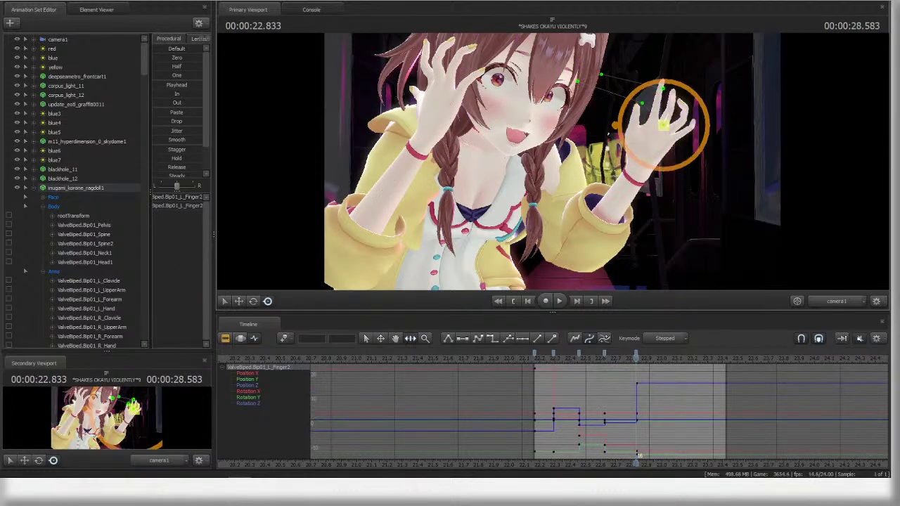
pyautogui.keyDown('ctrl'); pyautogui.click(673, 97); pyautogui.keyUp('ctrl')
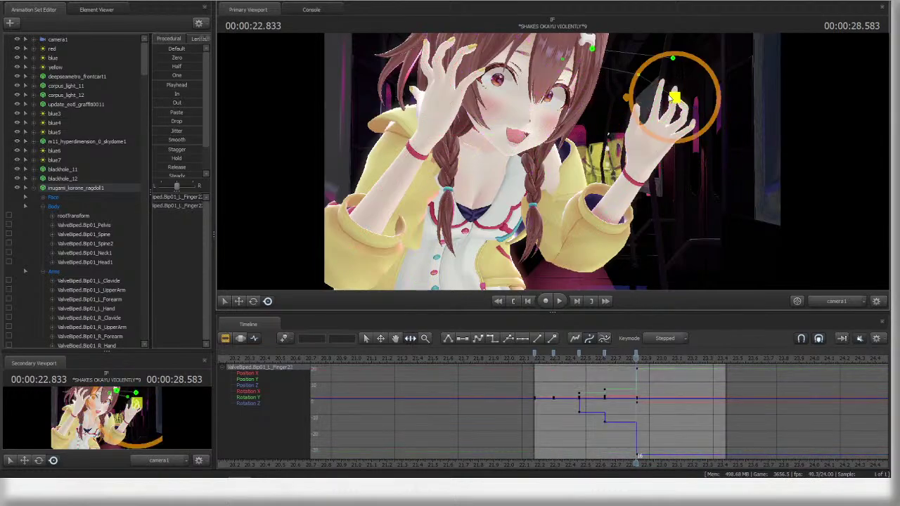
# - Bend the left index finger at 22.833 s by rotating its base and outer joints
pyautogui.keyDown('ctrl'); pyautogui.click(653, 123); pyautogui.keyUp('ctrl')
pyautogui.keyDown('ctrl'); pyautogui.click(658, 109); pyautogui.keyUp('ctrl')
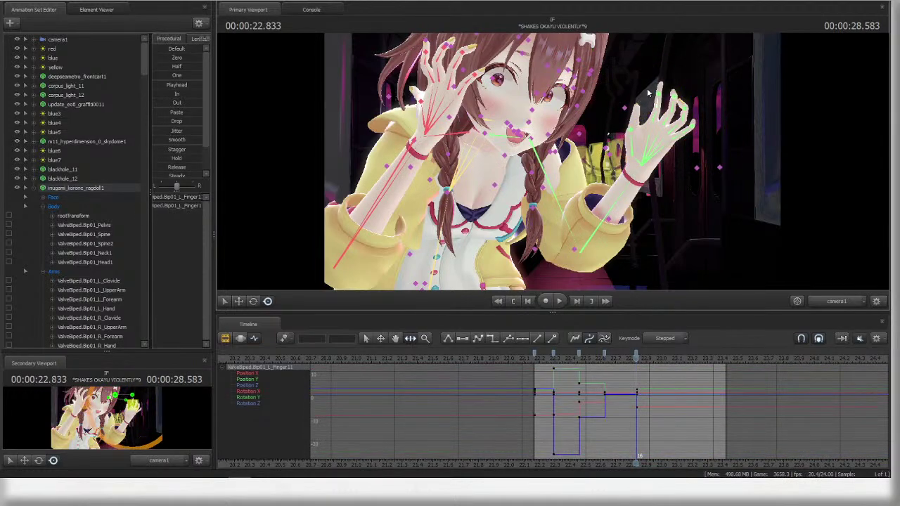
pyautogui.keyDown('ctrl'); pyautogui.click(654, 91); pyautogui.keyUp('ctrl')
pyautogui.moveTo(646, 98); pyautogui.dragTo(634, 132)
pyautogui.keyDown('ctrl'); pyautogui.click(652, 121); pyautogui.keyUp('ctrl')
# - Rotate the left thumb's joints at 22.833 s and clear the bone selection
pyautogui.keyDown('ctrl'); pyautogui.click(636, 153); pyautogui.keyUp('ctrl')
pyautogui.keyDown('ctrl'); pyautogui.click(628, 128); pyautogui.keyUp('ctrl')
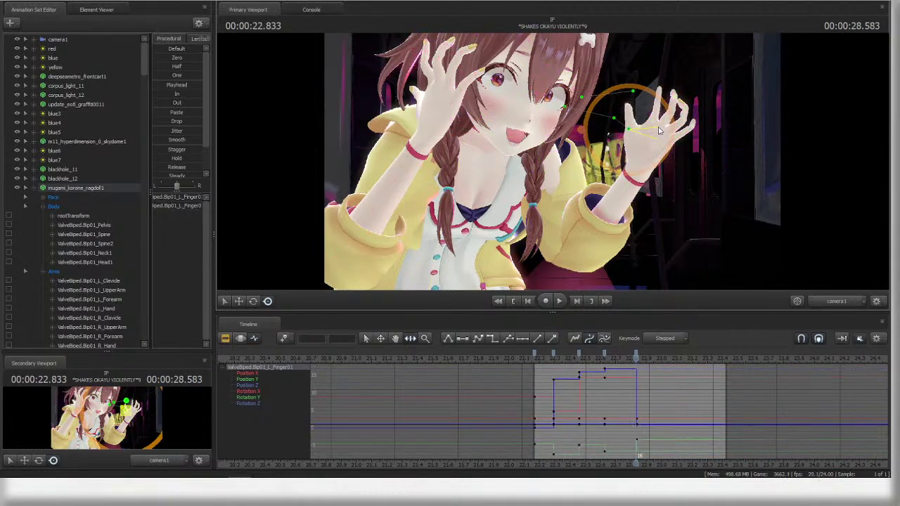
pyautogui.press('ctrl')
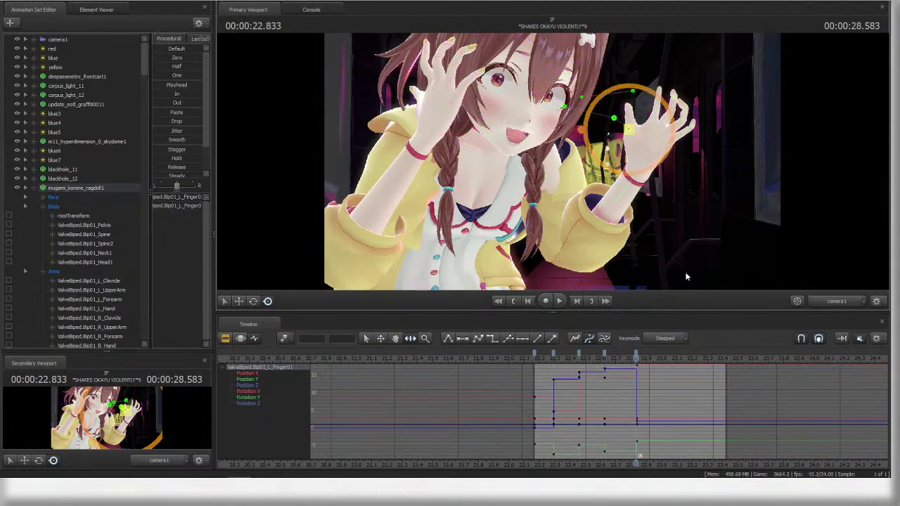
pyautogui.keyDown('ctrl'); pyautogui.click(818, 147); pyautogui.keyUp('ctrl')
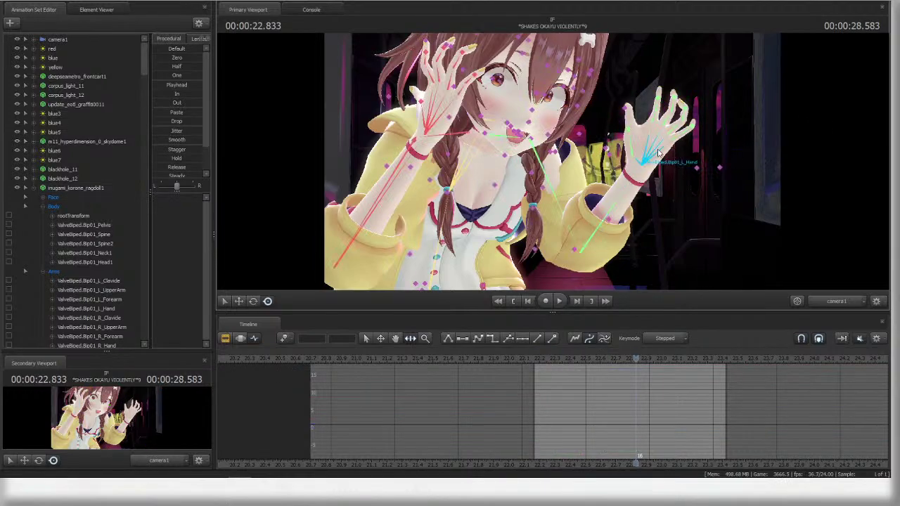
# - Select all left-hand finger bones, play the shot to review the finger motion and return to 22.625 s
pyautogui.keyDown('ctrl'); pyautogui.click(681, 133); pyautogui.keyUp('ctrl')
pyautogui.moveTo(691, 133)
pyautogui.keyDown('ctrl'); pyautogui.mouseDown()
pyautogui.moveTo(664, 101)
pyautogui.moveTo(651, 102)
pyautogui.mouseUp(); pyautogui.keyUp('ctrl')
pyautogui.scroll(-18, 79, 281)
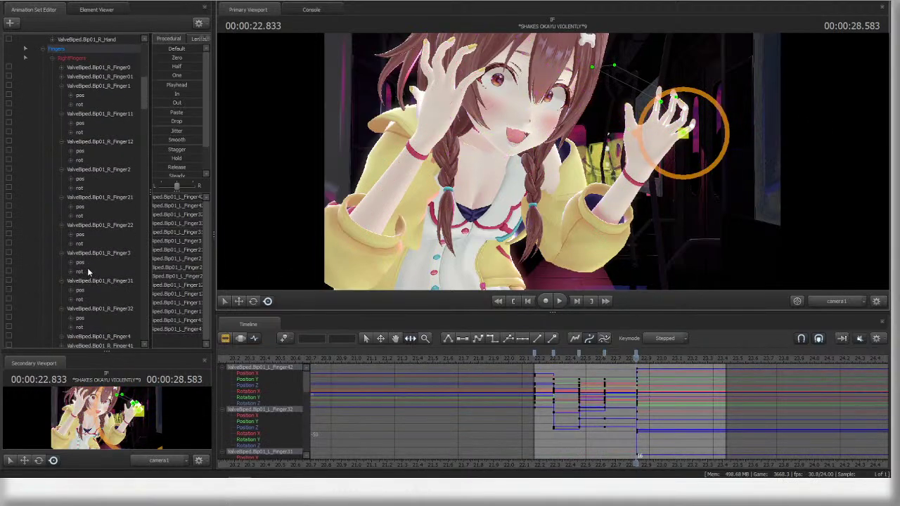
pyautogui.scroll(7, 83, 267)
pyautogui.scroll(-7, 81, 265)
pyautogui.click(79, 253)
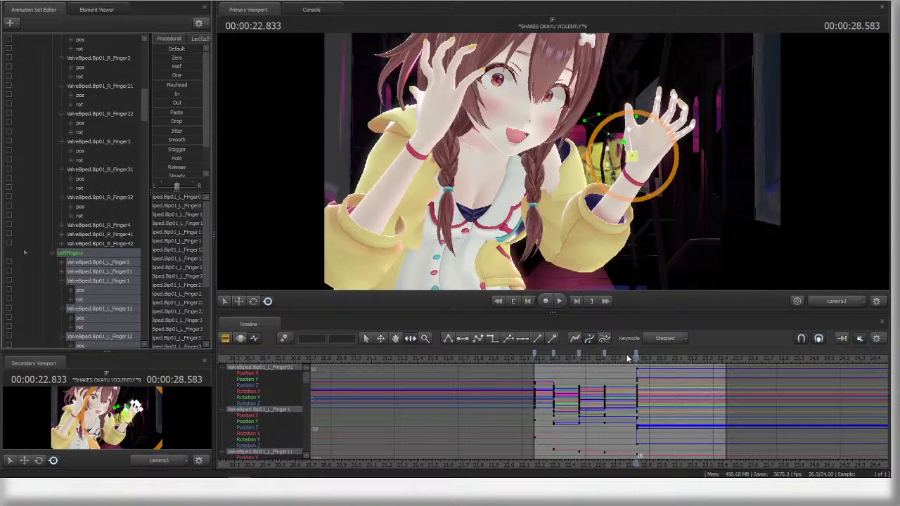
pyautogui.moveTo(634, 352); pyautogui.dragTo(605, 357)
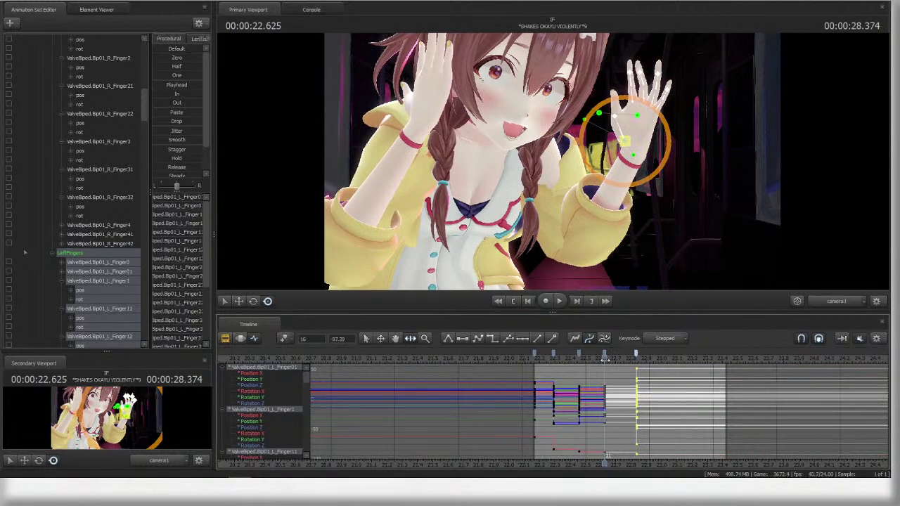
pyautogui.press('space')
pyautogui.press('space')
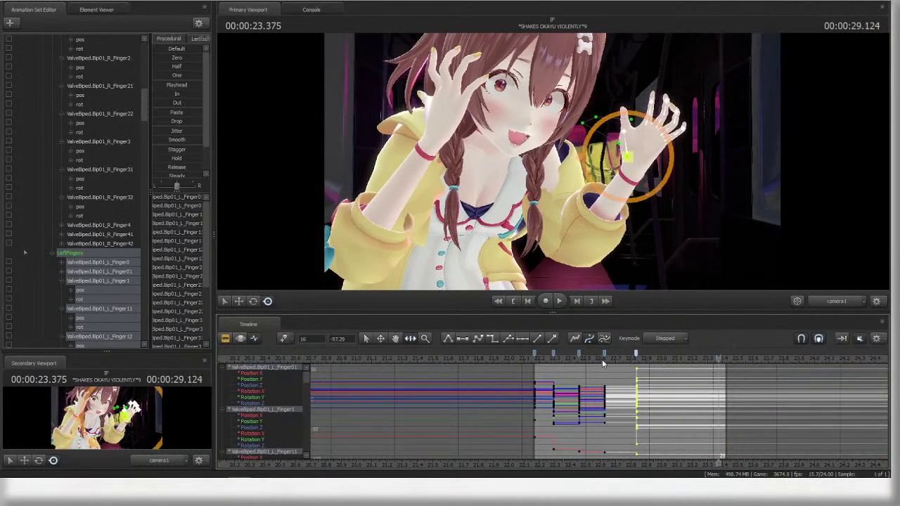
pyautogui.moveTo(602, 359)
pyautogui.mouseDown()
pyautogui.moveTo(572, 358)
pyautogui.moveTo(605, 357)
pyautogui.mouseUp()
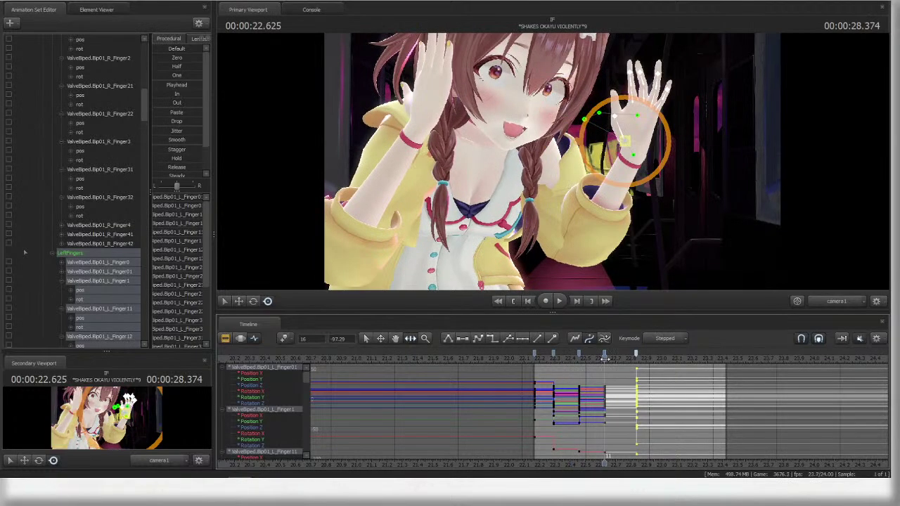
# - Reset the rotation channels of the left little finger's three joints at 22.625 s and rotate its base joint
pyautogui.keyDown('ctrl'); pyautogui.click(660, 117); pyautogui.keyUp('ctrl')
pyautogui.scroll(-11, 73, 248)
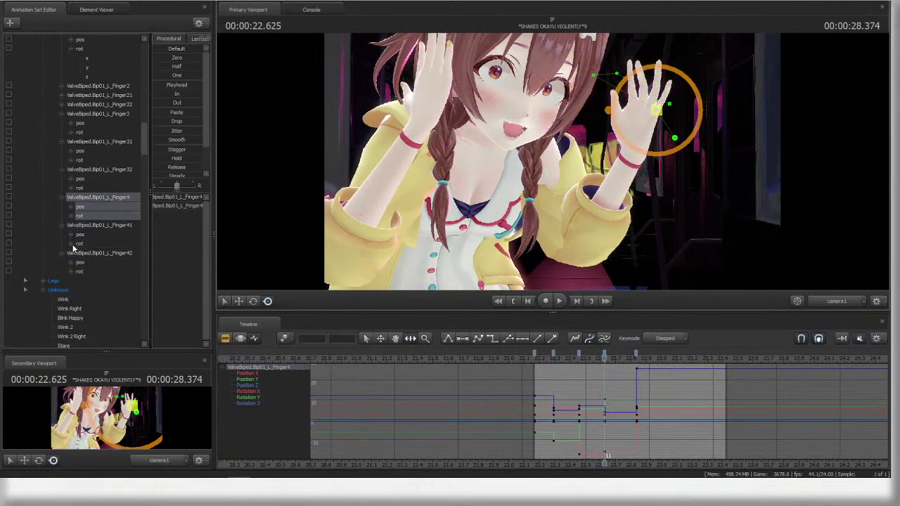
pyautogui.click(71, 216)
pyautogui.keyDown('ctrl'); pyautogui.keyDown('shift'); pyautogui.click(663, 99); pyautogui.keyUp('shift'); pyautogui.keyUp('ctrl')
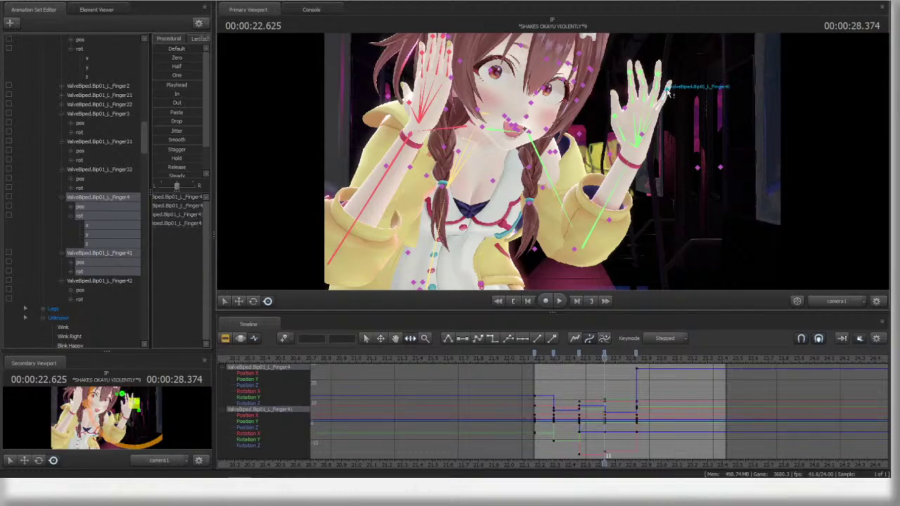
pyautogui.keyDown('ctrl'); pyautogui.keyDown('shift'); pyautogui.click(667, 90); pyautogui.keyUp('shift'); pyautogui.keyUp('ctrl')
pyautogui.click(82, 300)
pyautogui.keyDown('ctrl'); pyautogui.click(91, 272); pyautogui.keyUp('ctrl')
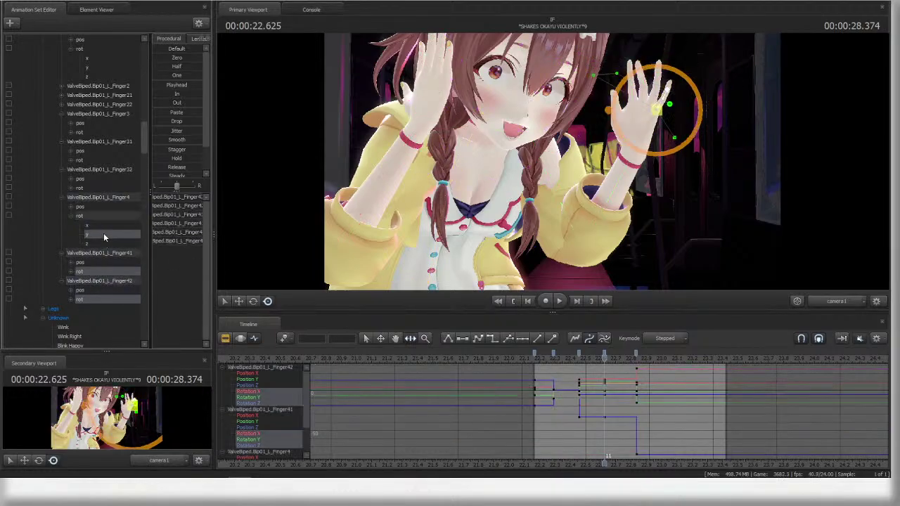
pyautogui.keyDown('ctrl'); pyautogui.click(91, 218); pyautogui.keyUp('ctrl')
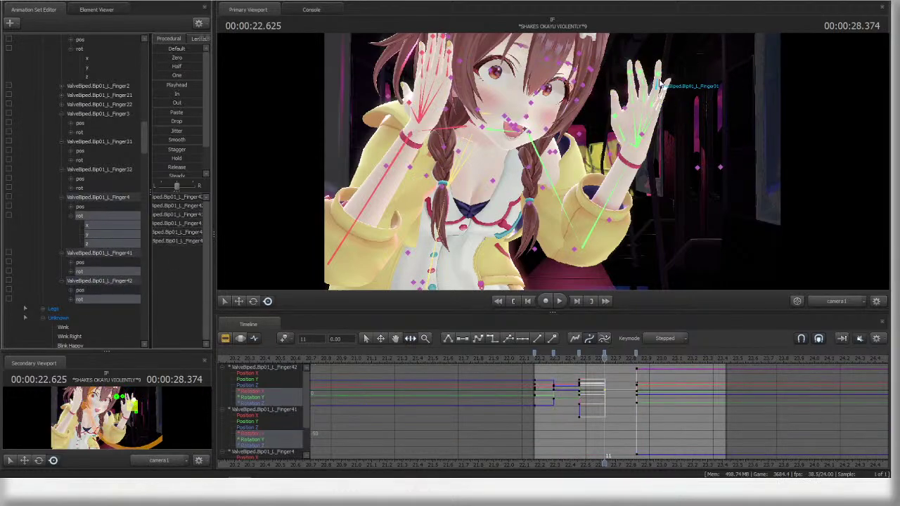
pyautogui.keyDown('ctrl'); pyautogui.click(657, 109); pyautogui.keyUp('ctrl')
pyautogui.moveTo(685, 104); pyautogui.dragTo(672, 88)
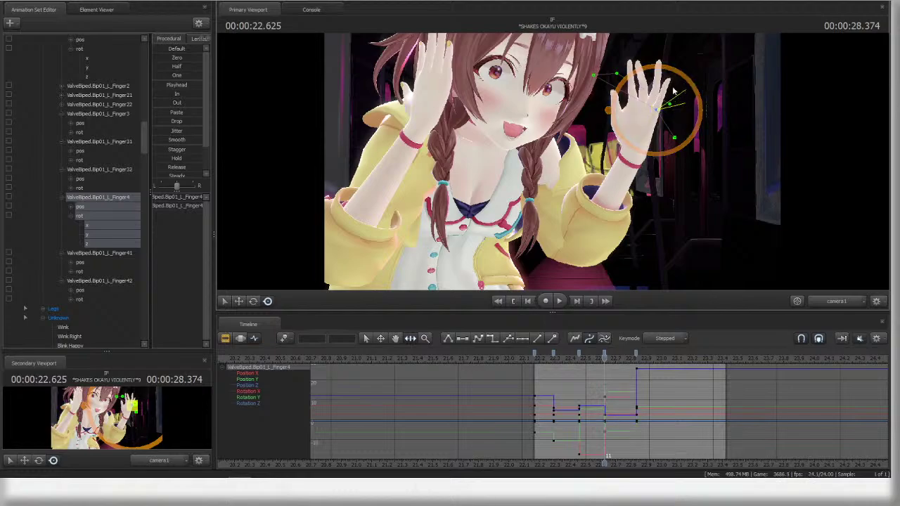
# - Reset the rotation channels of the left ring finger's three joints at 22.625 s
pyautogui.keyDown('ctrl'); pyautogui.click(649, 106); pyautogui.keyUp('ctrl')
pyautogui.keyDown('ctrl'); pyautogui.keyDown('shift'); pyautogui.click(657, 90); pyautogui.keyUp('shift'); pyautogui.keyUp('ctrl')
pyautogui.keyDown('ctrl'); pyautogui.keyDown('shift'); pyautogui.click(658, 89); pyautogui.keyUp('shift'); pyautogui.keyUp('ctrl')
pyautogui.keyDown('ctrl'); pyautogui.keyDown('shift'); pyautogui.click(659, 88); pyautogui.keyUp('shift'); pyautogui.keyUp('ctrl')
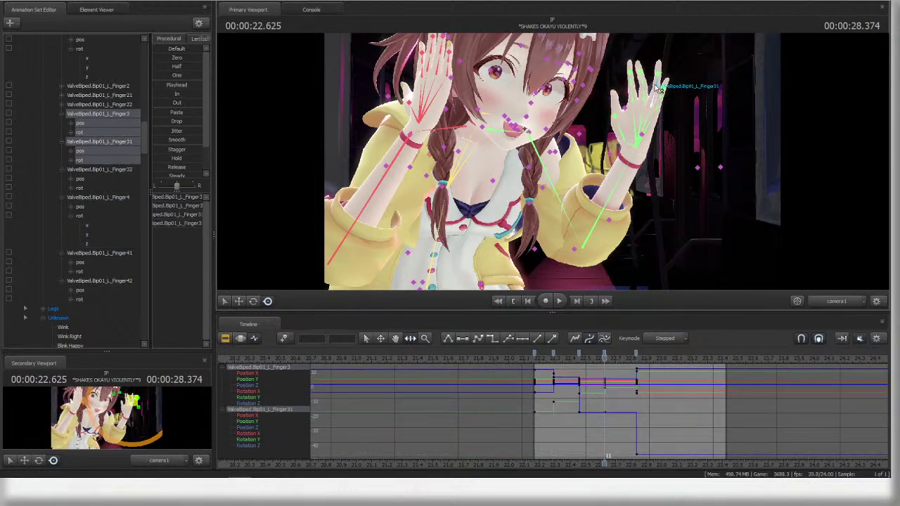
pyautogui.keyDown('ctrl'); pyautogui.keyDown('shift'); pyautogui.click(660, 76); pyautogui.keyUp('shift'); pyautogui.keyUp('ctrl')
pyautogui.click(87, 196)
pyautogui.click(85, 187)
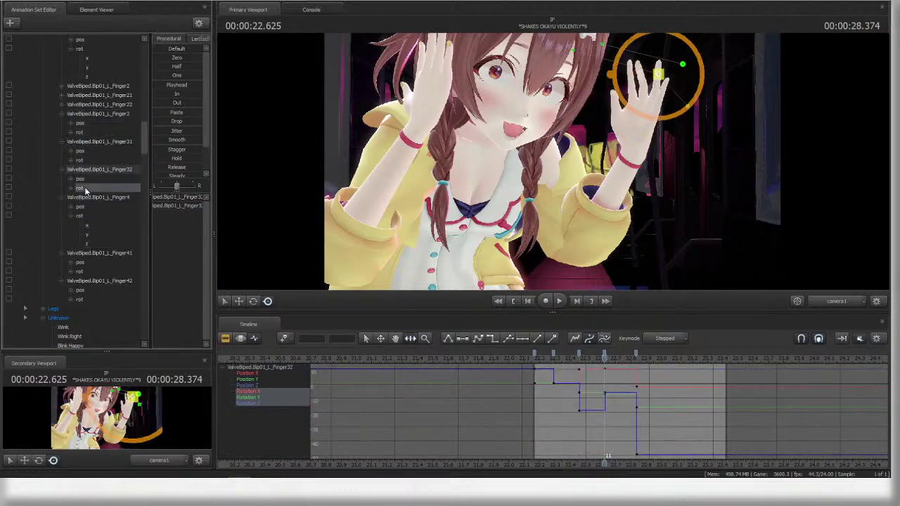
pyautogui.keyDown('ctrl'); pyautogui.click(88, 160); pyautogui.keyUp('ctrl')
pyautogui.keyDown('ctrl'); pyautogui.click(90, 132); pyautogui.keyUp('ctrl')
pyautogui.hotkey('ctrl', '1')
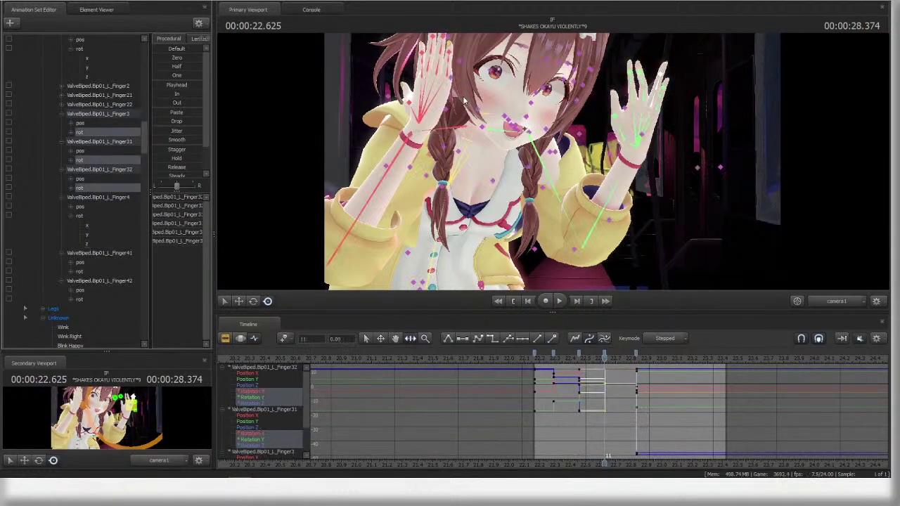
pyautogui.click(653, 105)
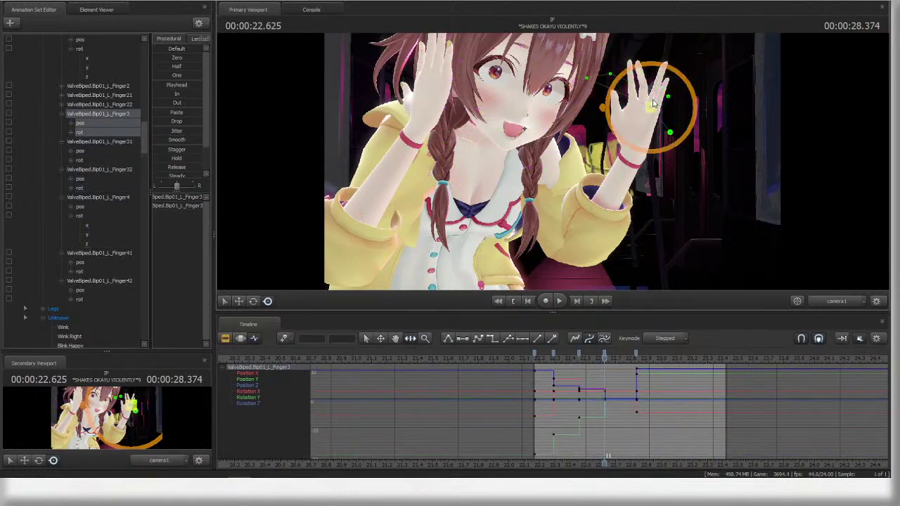
# - Reset the rotation channels of the left middle finger's three joints at 22.625 s
pyautogui.keyDown('ctrl'); pyautogui.click(640, 99); pyautogui.keyUp('ctrl')
pyautogui.keyDown('ctrl'); pyautogui.keyDown('shift'); pyautogui.click(638, 87); pyautogui.keyUp('shift'); pyautogui.keyUp('ctrl')
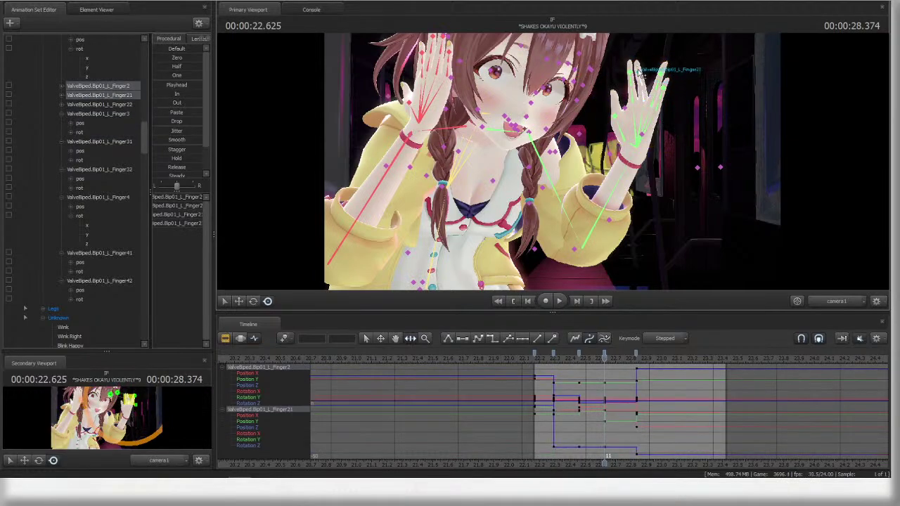
pyautogui.keyDown('ctrl'); pyautogui.click(643, 74); pyautogui.keyUp('ctrl')
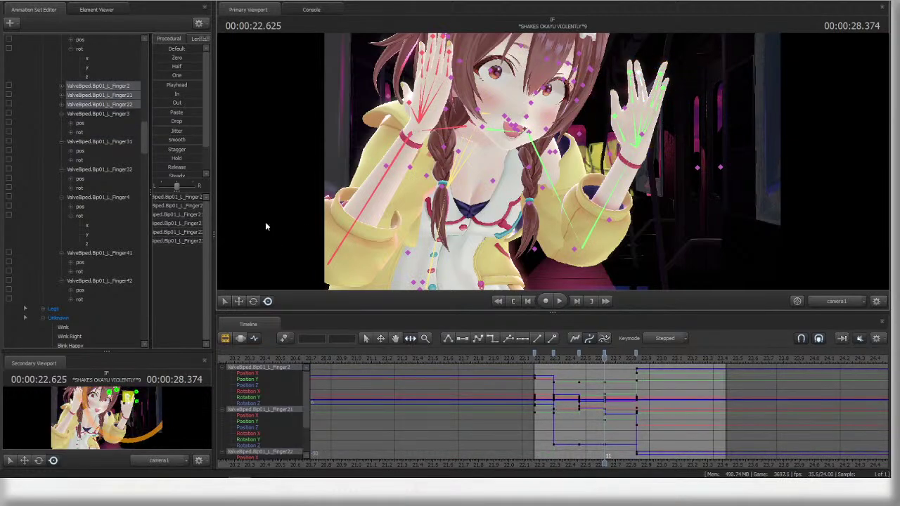
pyautogui.click(62, 105)
pyautogui.click(62, 95)
pyautogui.click(62, 85)
pyautogui.click(80, 104)
pyautogui.keyDown('ctrl'); pyautogui.click(88, 133); pyautogui.keyUp('ctrl')
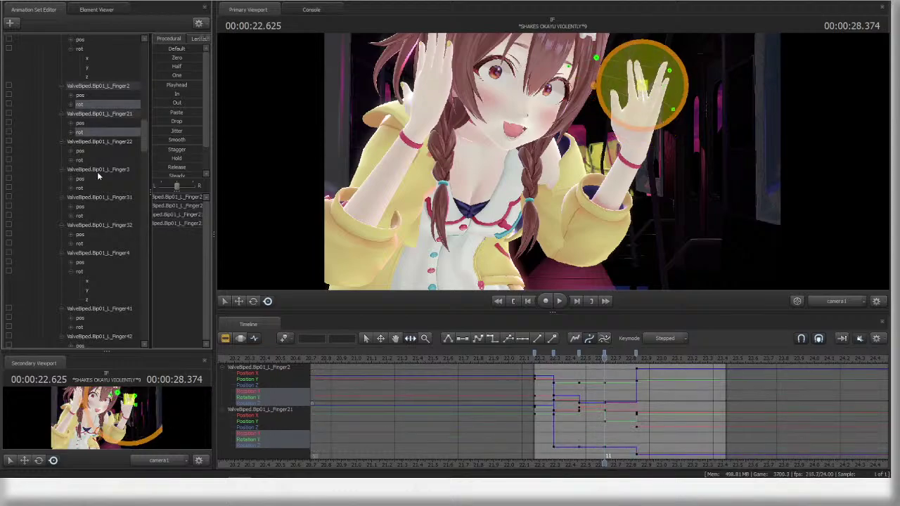
pyautogui.keyDown('ctrl'); pyautogui.click(80, 160); pyautogui.keyUp('ctrl')
pyautogui.moveTo(681, 76); pyautogui.dragTo(796, 97)
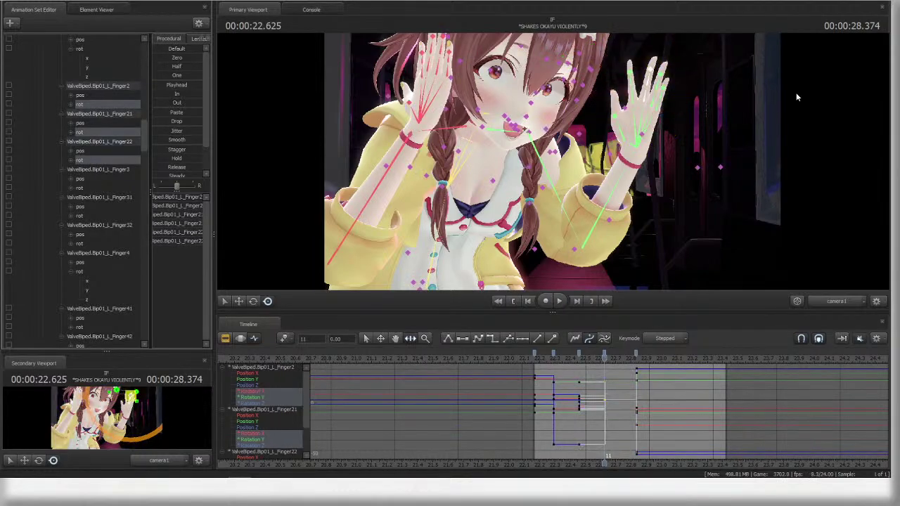
# - Adjust the base joints of the left index and middle fingers at 22.625 s
pyautogui.click(636, 97)
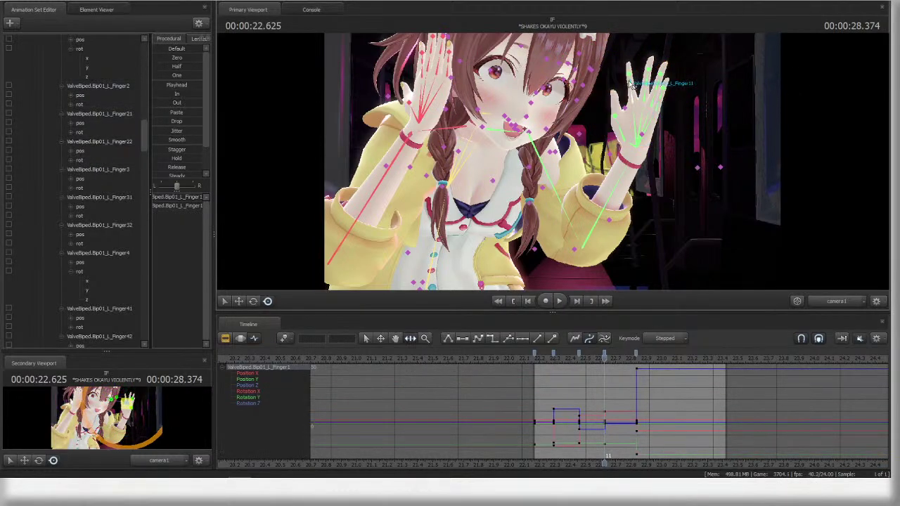
pyautogui.press('e')
pyautogui.moveTo(659, 136); pyautogui.dragTo(665, 74)
pyautogui.keyDown('ctrl'); pyautogui.click(644, 100); pyautogui.keyUp('ctrl')
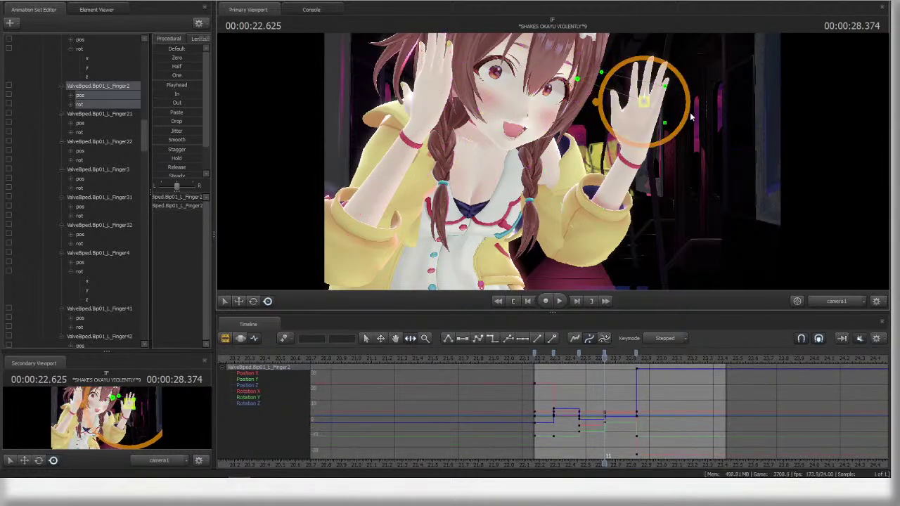
# - Rotate the left thumb outward and adjust the little finger's base joint at 22.625 s, clearing the bone selection
pyautogui.keyDown('ctrl'); pyautogui.click(614, 132); pyautogui.keyUp('ctrl')
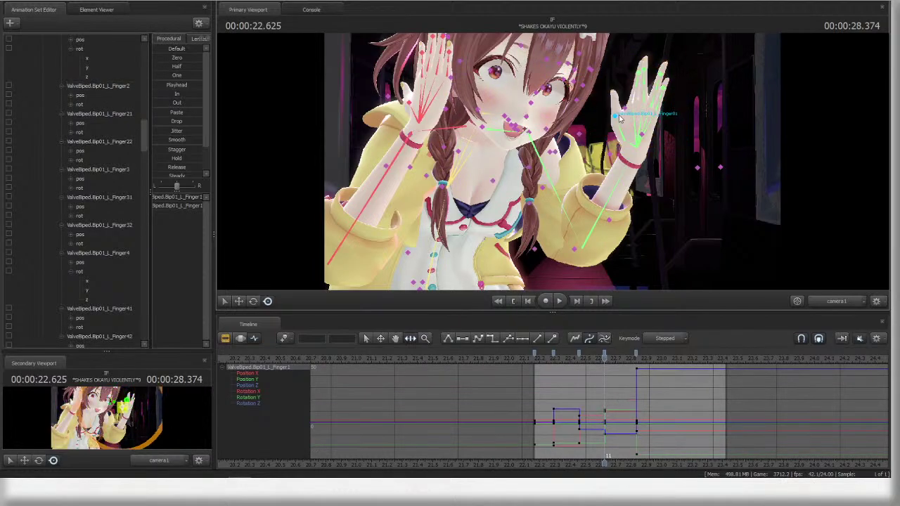
pyautogui.keyDown('ctrl'); pyautogui.click(630, 116); pyautogui.keyUp('ctrl')
pyautogui.keyDown('ctrl'); pyautogui.click(657, 108); pyautogui.keyUp('ctrl')
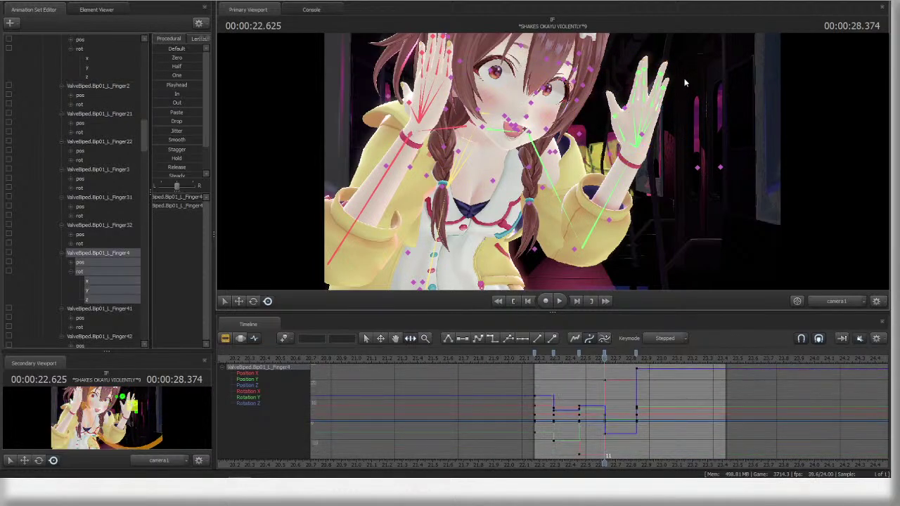
pyautogui.moveTo(629, 81)
pyautogui.keyDown('ctrl'); pyautogui.mouseDown()
pyautogui.moveTo(697, 54)
pyautogui.moveTo(642, 107)
pyautogui.mouseUp(); pyautogui.keyUp('ctrl')
pyautogui.click(687, 100)
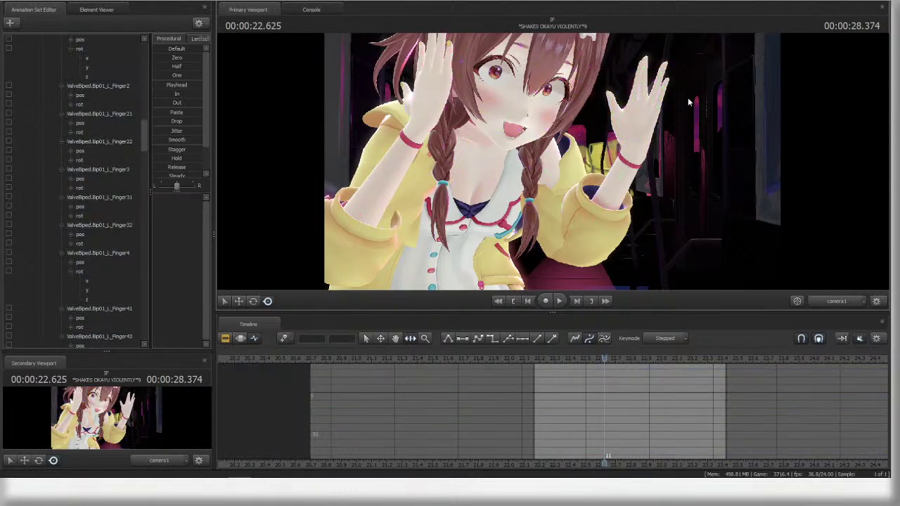
# - Rotate the left forearm and left hand at the 22.458 s keyframe
pyautogui.scroll(5, 102, 229)
pyautogui.click(73, 171)
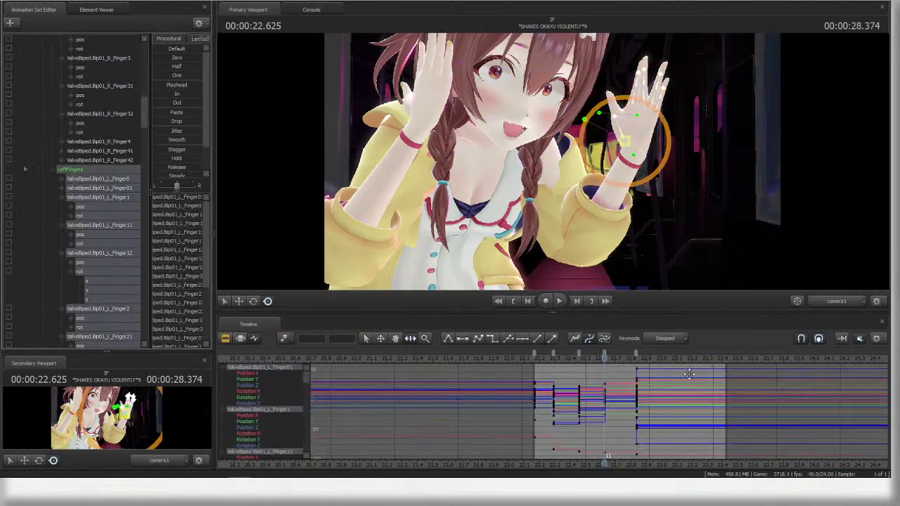
pyautogui.click(580, 363)
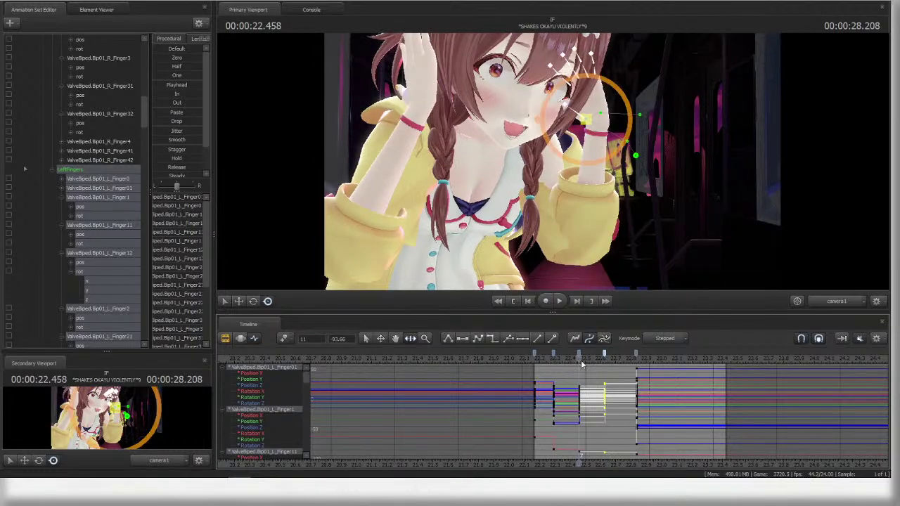
pyautogui.keyDown('ctrl'); pyautogui.click(593, 197); pyautogui.keyUp('ctrl')
pyautogui.moveTo(602, 256); pyautogui.dragTo(610, 271)
pyautogui.keyDown('ctrl'); pyautogui.click(628, 136); pyautogui.keyUp('ctrl')
pyautogui.moveTo(650, 160); pyautogui.dragTo(630, 162)
# - Rotate the left hand at 22.625 s and play the shot to check the motion
pyautogui.moveTo(579, 357); pyautogui.dragTo(604, 358)
pyautogui.moveTo(658, 152); pyautogui.dragTo(663, 139)
pyautogui.press('space')
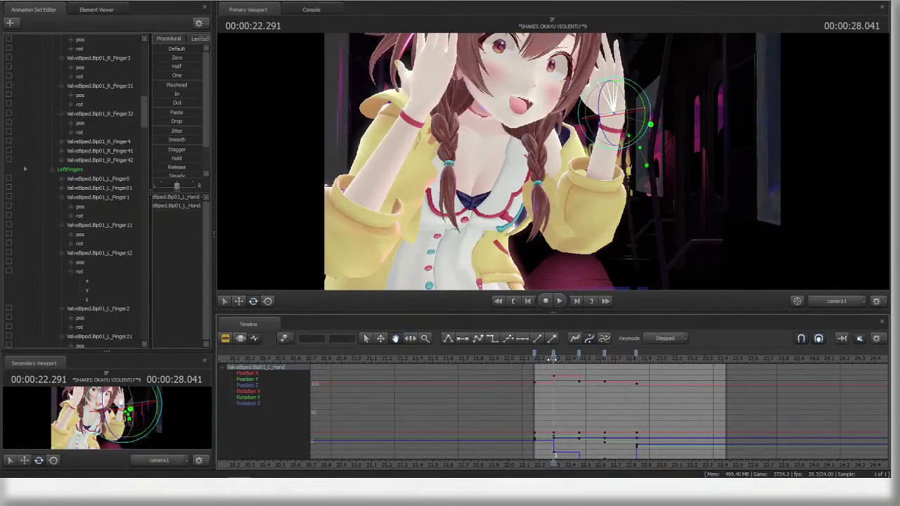
# - Adjust the left hand's rotation at the wrist at 22.291 s
pyautogui.moveTo(646, 119); pyautogui.dragTo(641, 102)
pyautogui.press('ctrl')
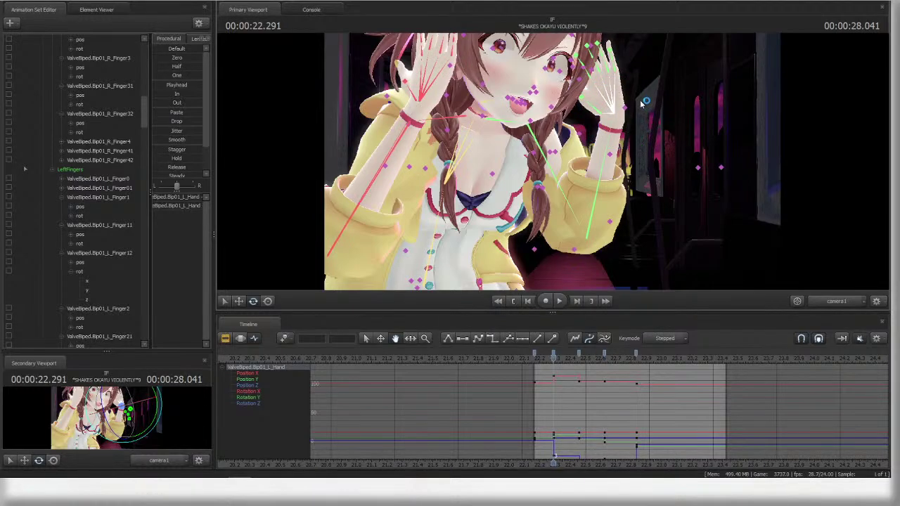
pyautogui.press('ctrl')
pyautogui.press('ctrl')
pyautogui.press('ctrl')
pyautogui.press('r')
pyautogui.moveTo(636, 115); pyautogui.dragTo(643, 135)
pyautogui.press('e')
pyautogui.press('ctrl')
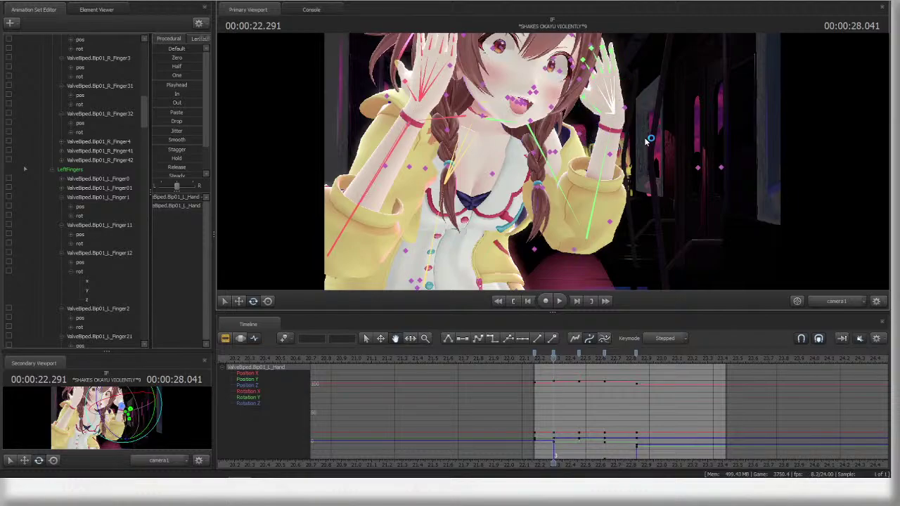
# - Rotate the left thumb's base joint at 22.166 s, select the left hand and play the shot
pyautogui.keyDown('ctrl'); pyautogui.click(602, 110); pyautogui.keyUp('ctrl')
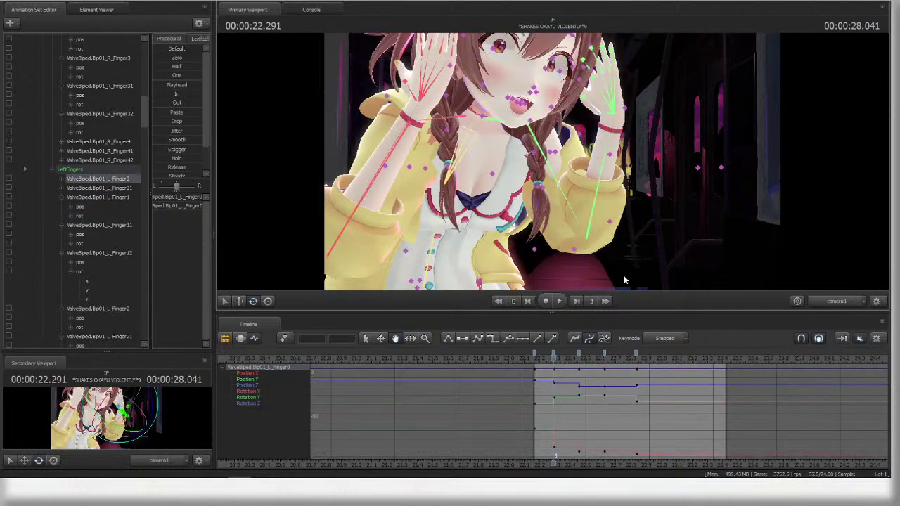
pyautogui.moveTo(552, 357)
pyautogui.mouseDown()
pyautogui.moveTo(533, 361)
pyautogui.moveTo(556, 356)
pyautogui.mouseUp()
pyautogui.click(537, 359)
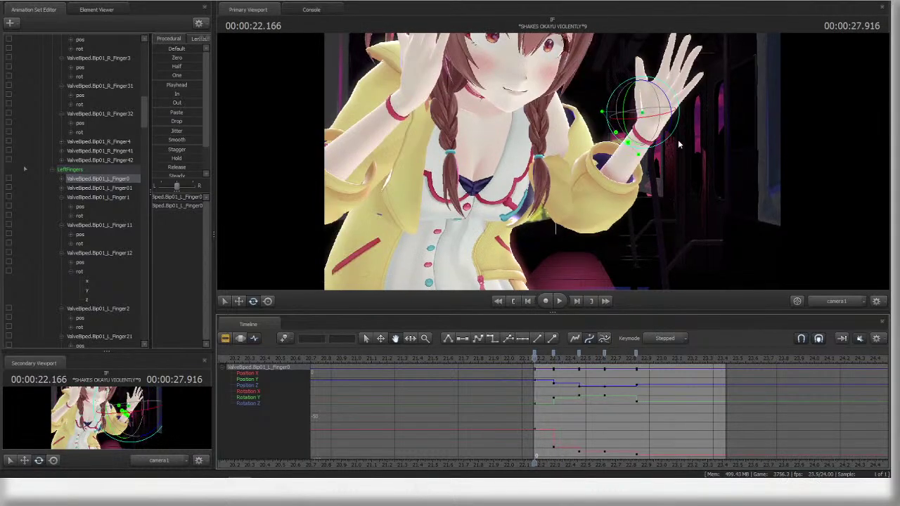
pyautogui.moveTo(674, 109); pyautogui.dragTo(676, 128)
pyautogui.keyDown('ctrl'); pyautogui.click(652, 122); pyautogui.keyUp('ctrl')
pyautogui.press('space')
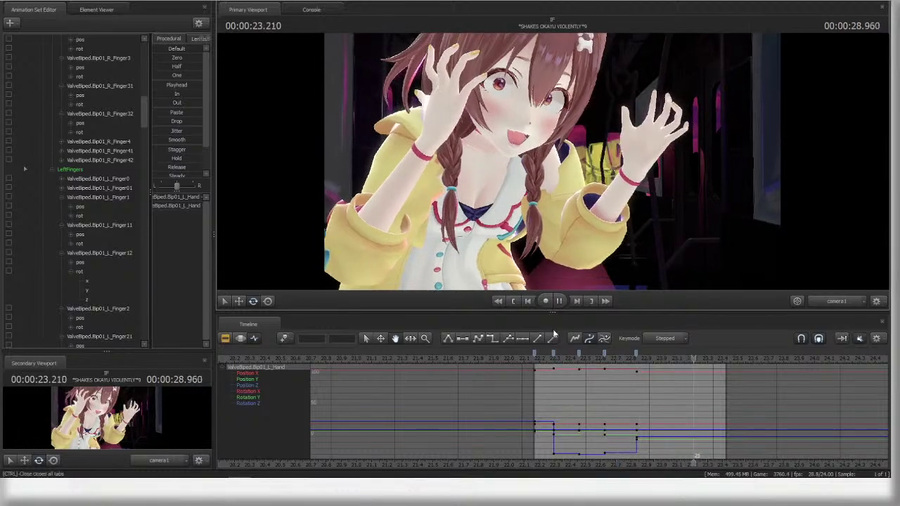
# - Rotate the left forearm slightly inward and tilt the left hand outward at 22.833 s
pyautogui.click(558, 357)
pyautogui.click(636, 358)
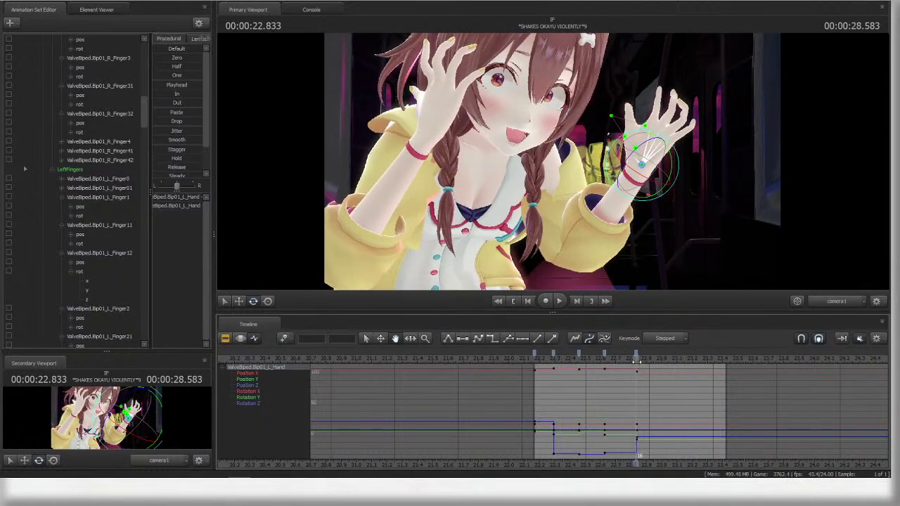
pyautogui.press('r')
pyautogui.keyDown('ctrl'); pyautogui.click(582, 249); pyautogui.keyUp('ctrl')
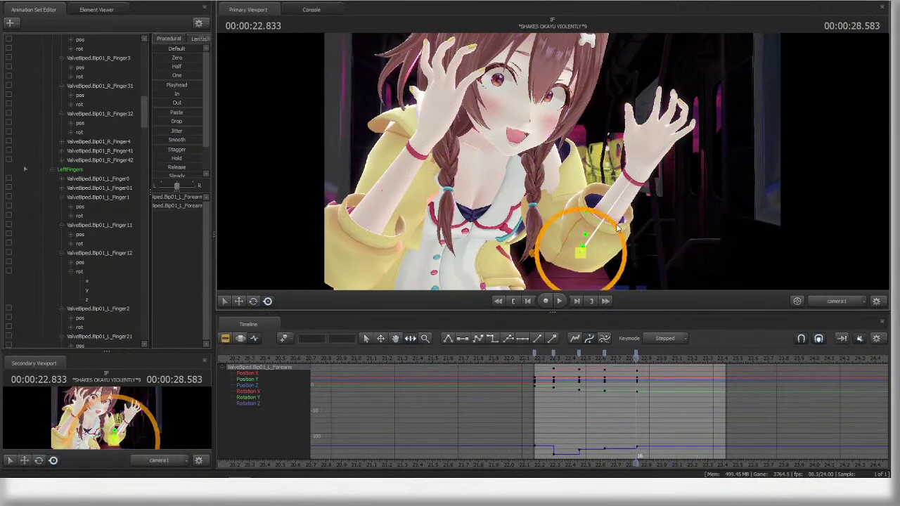
pyautogui.moveTo(621, 235); pyautogui.dragTo(616, 224)
pyautogui.keyDown('ctrl'); pyautogui.click(635, 150); pyautogui.keyUp('ctrl')
pyautogui.moveTo(674, 149); pyautogui.dragTo(675, 178)
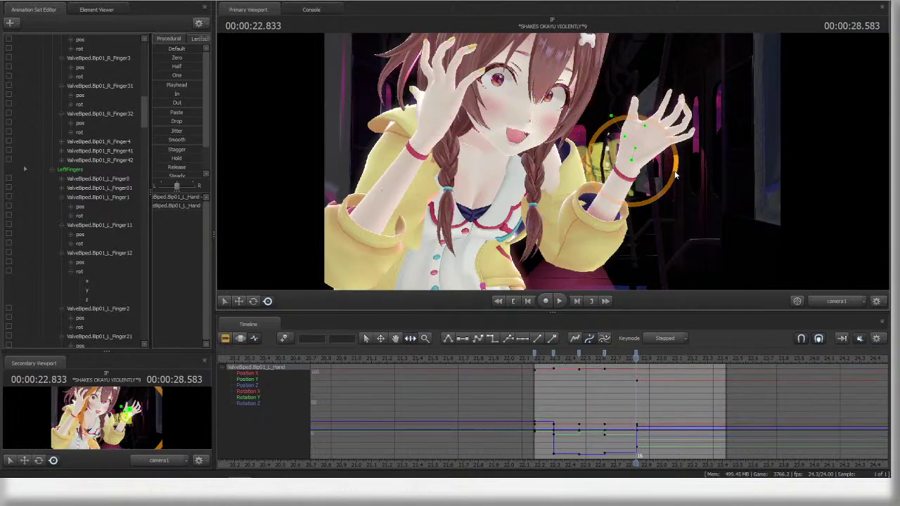
pyautogui.moveTo(621, 155); pyautogui.dragTo(619, 164)
# - Select the right hand and play the shot to check its motion
pyautogui.keyDown('ctrl'); pyautogui.click(400, 131); pyautogui.keyUp('ctrl')
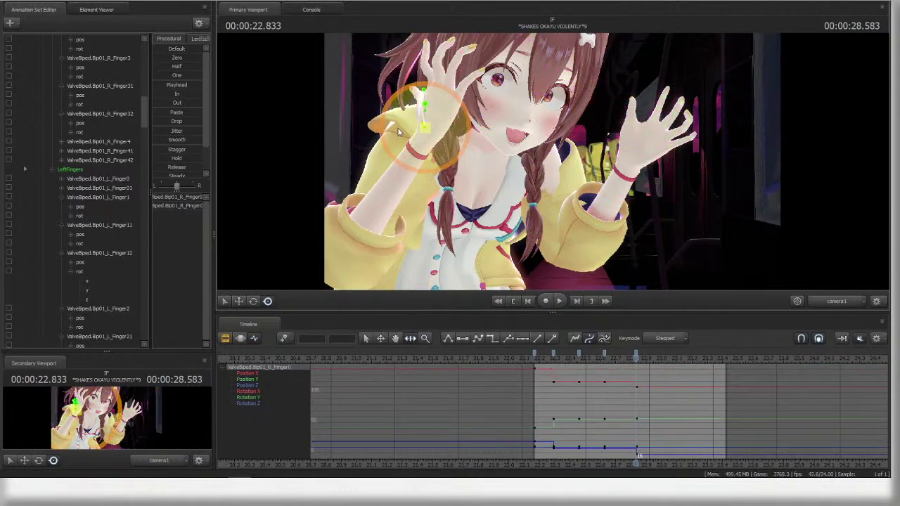
pyautogui.keyDown('ctrl'); pyautogui.click(434, 127); pyautogui.keyUp('ctrl')
pyautogui.press('space')
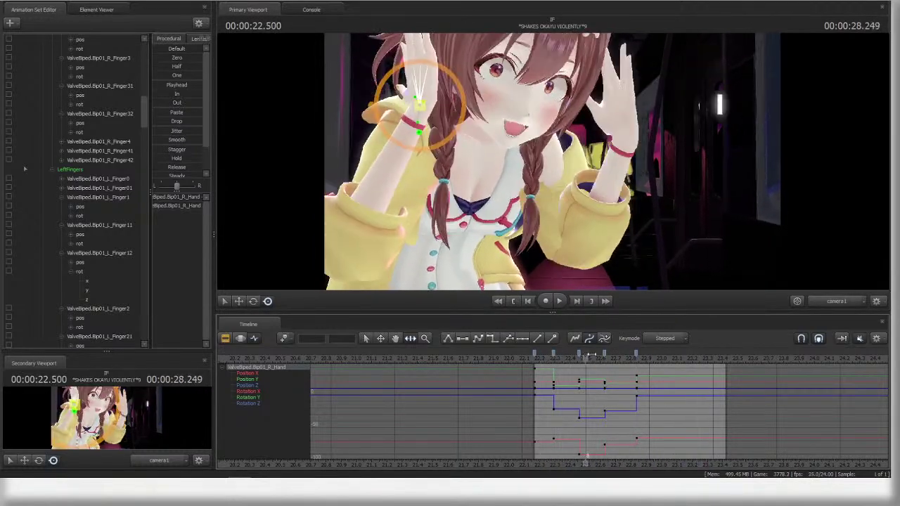
pyautogui.press('space')
# - Convert all of inugami_korone_ragdoll1's keyframes from 22.166 s to 22.833 s from stepped to smooth curves, and deselect the character
pyautogui.scroll(10, 88, 158)
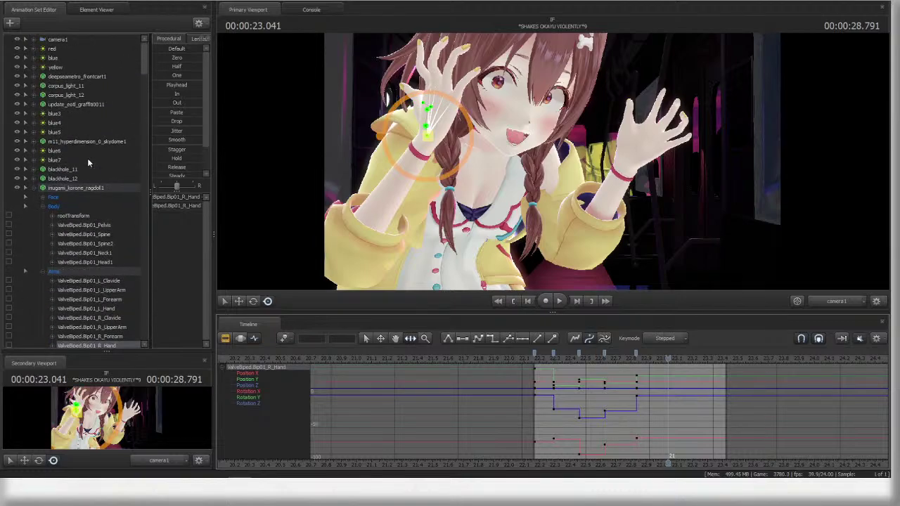
pyautogui.click(90, 188)
pyautogui.click(533, 354)
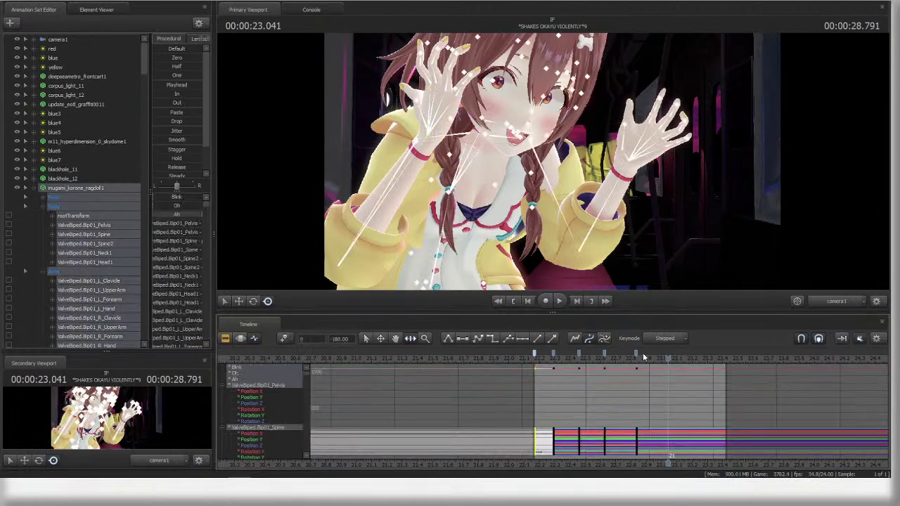
pyautogui.keyDown('shift'); pyautogui.click(636, 354); pyautogui.keyUp('shift')
pyautogui.press('1')
pyautogui.click(681, 259)
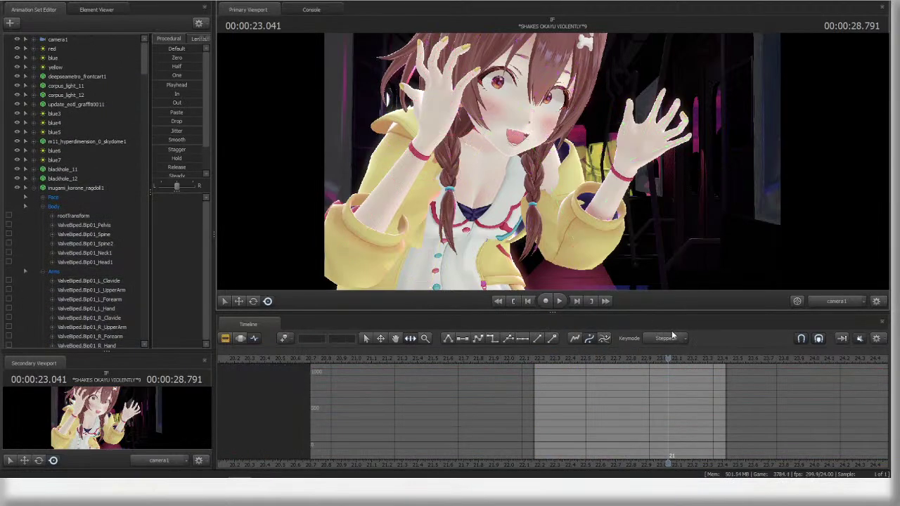
# - Play the smoothed shot repeatedly and scrub the left hand's motion up to 22.625 s
pyautogui.press('space')
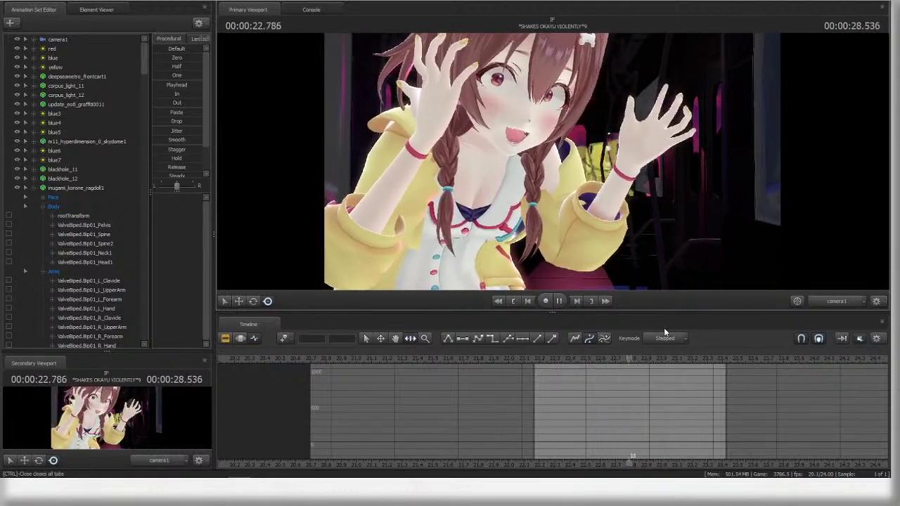
pyautogui.press('space')
pyautogui.press('space')
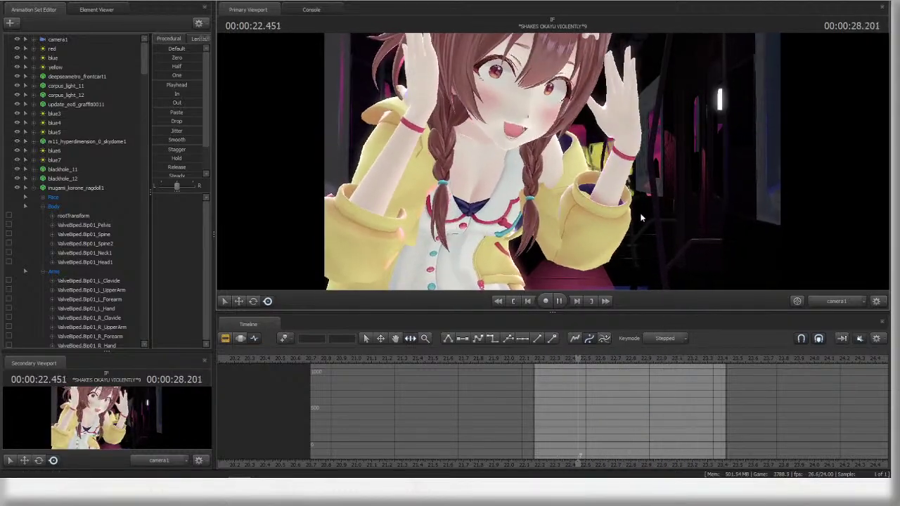
pyautogui.press('space')
pyautogui.click(659, 177)
pyautogui.click(659, 177)
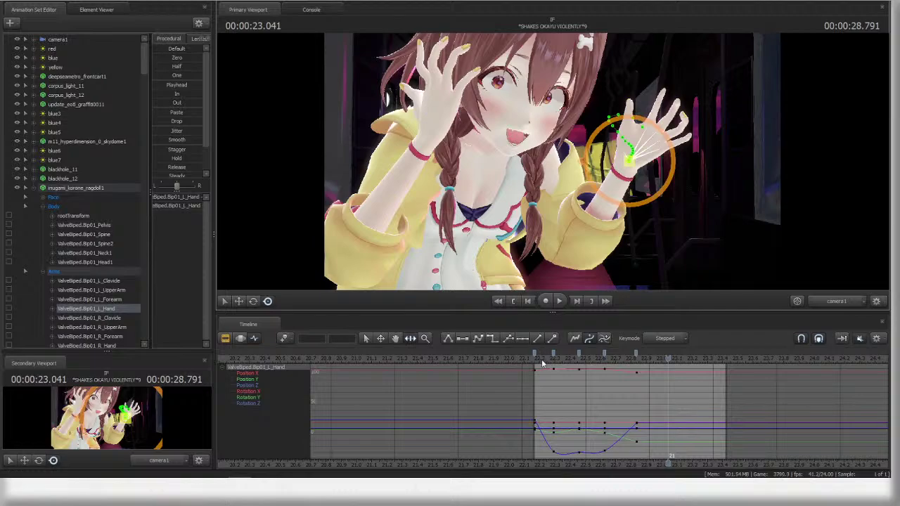
pyautogui.moveTo(543, 363); pyautogui.dragTo(610, 361)
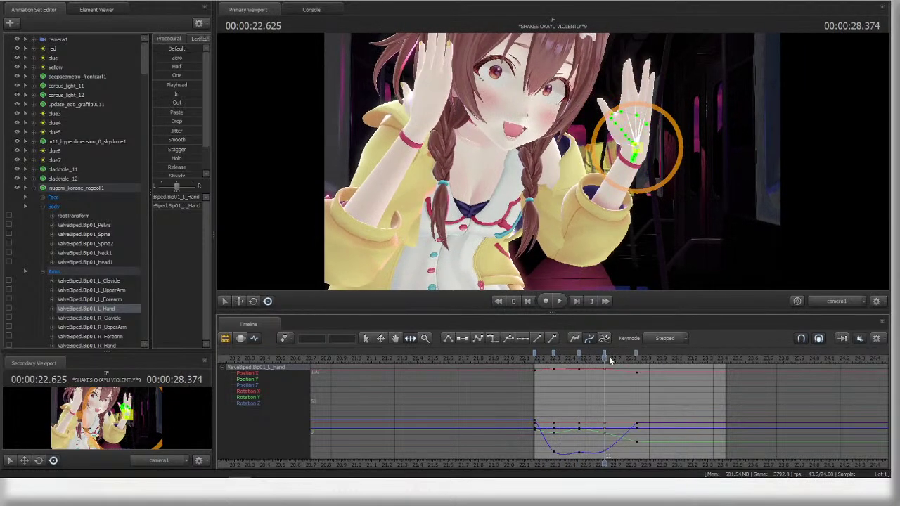
pyautogui.press('space')
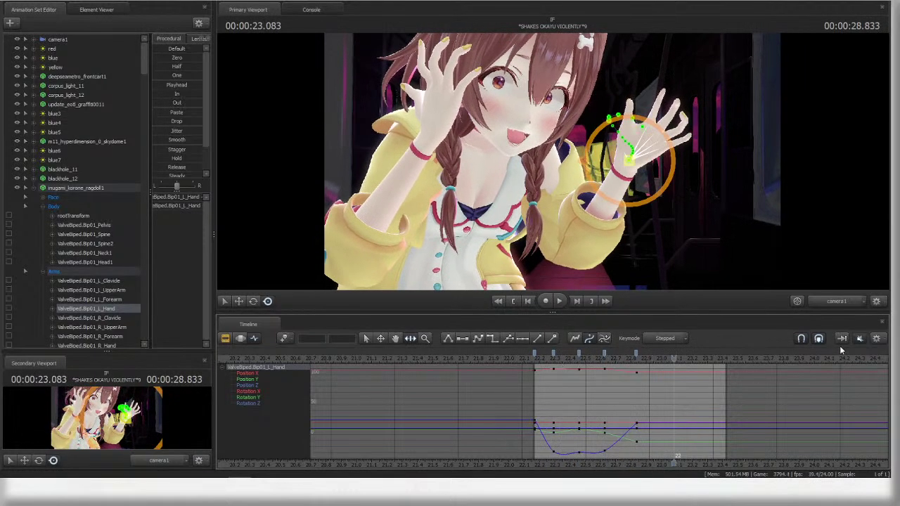
# - Play the shot in sequence with its neighbouring shots, and return to the character's keyframe curves
pyautogui.press('F2')
pyautogui.moveTo(676, 360); pyautogui.dragTo(514, 360)
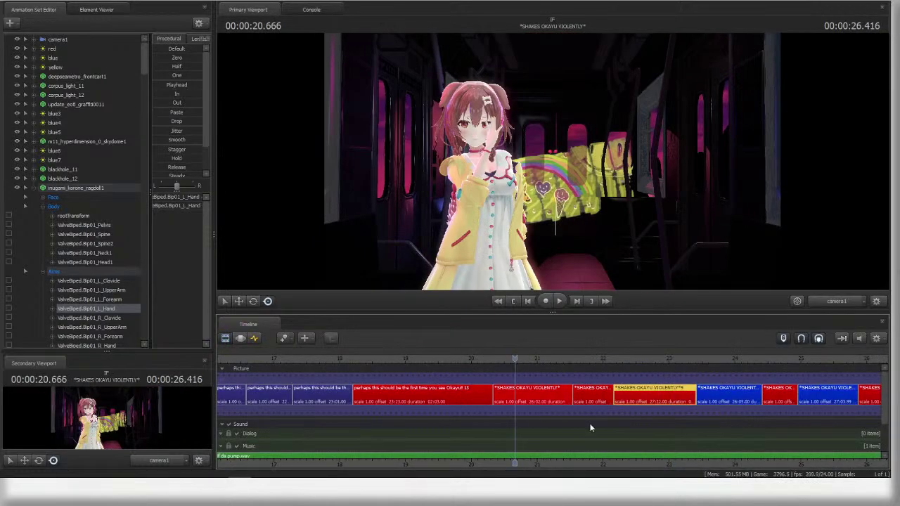
pyautogui.moveTo(590, 426); pyautogui.dragTo(740, 437, button='middle')
pyautogui.click(563, 358)
pyautogui.press('space')
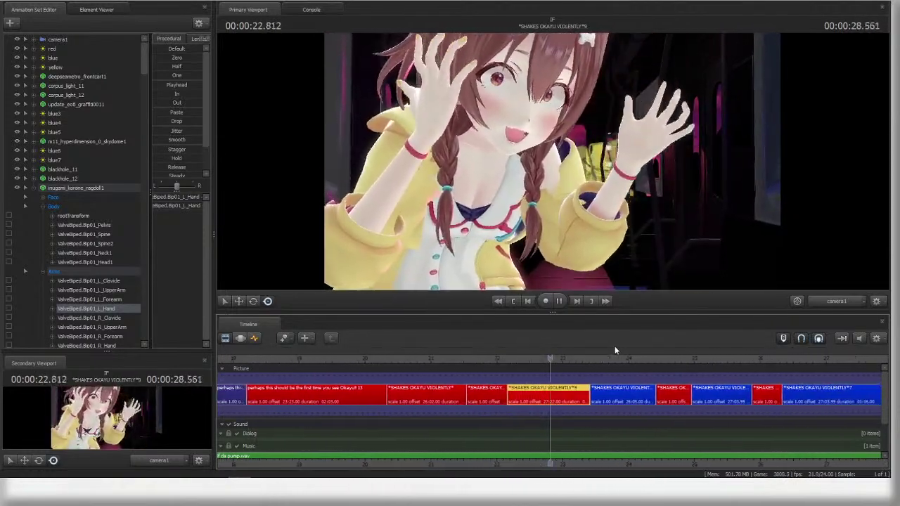
pyautogui.click(477, 359)
pyautogui.click(254, 338)
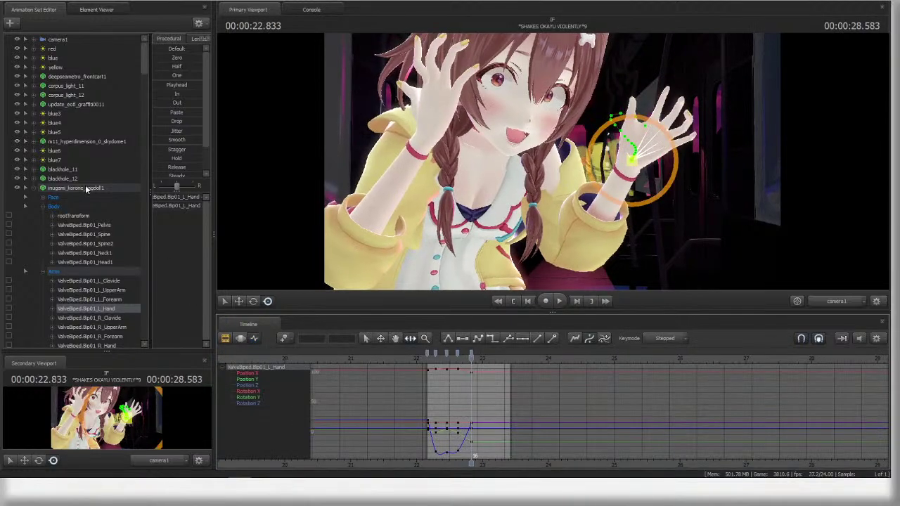
# - Move the character's last three keyframes earlier to 22.375 s, about 22.58 s and 22.750 s, and make all keyframes stepped
pyautogui.click(91, 188)
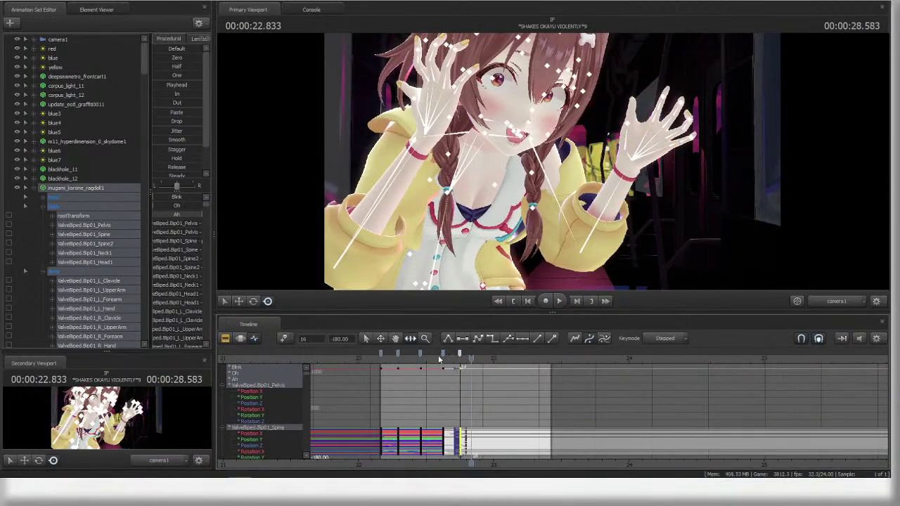
pyautogui.moveTo(442, 354); pyautogui.dragTo(436, 354)
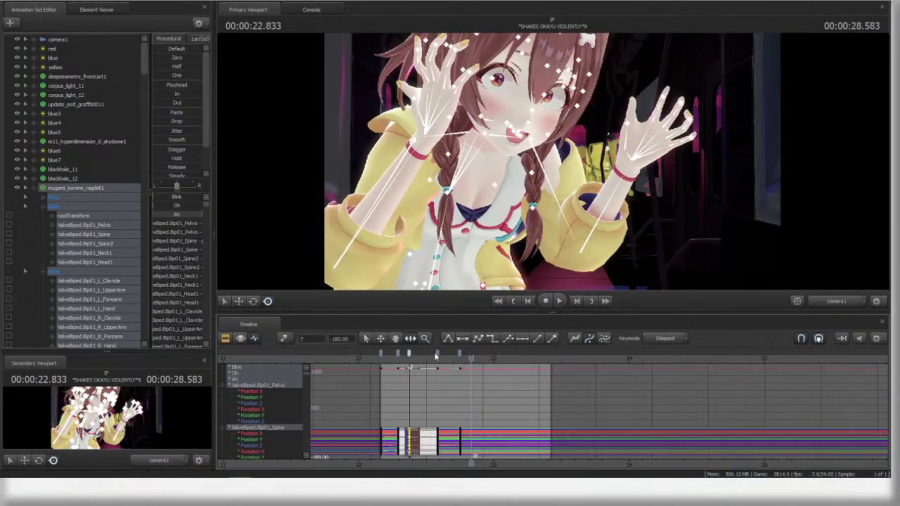
pyautogui.click(460, 353)
pyautogui.keyDown('shift'); pyautogui.click(381, 353); pyautogui.keyUp('shift')
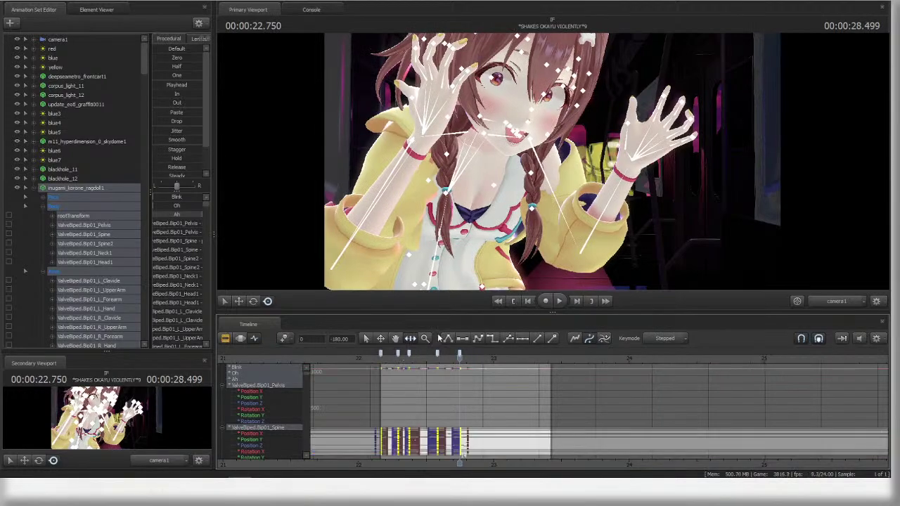
# - Play the retimed shot together with the preceding shots to check how the timing fits the sequence
pyautogui.press('F2')
pyautogui.click(341, 359)
pyautogui.press('space')
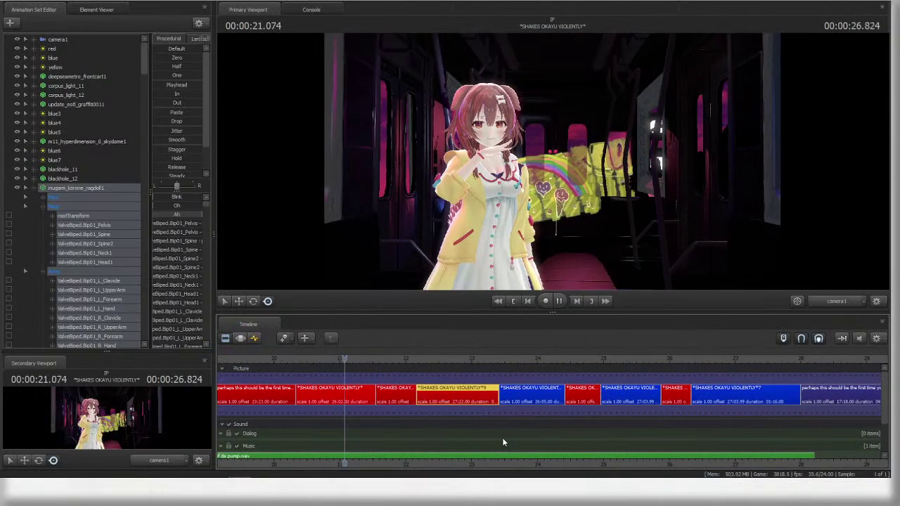
pyautogui.press('space')
pyautogui.moveTo(503, 441); pyautogui.dragTo(654, 399, button='middle')
pyautogui.press('space')
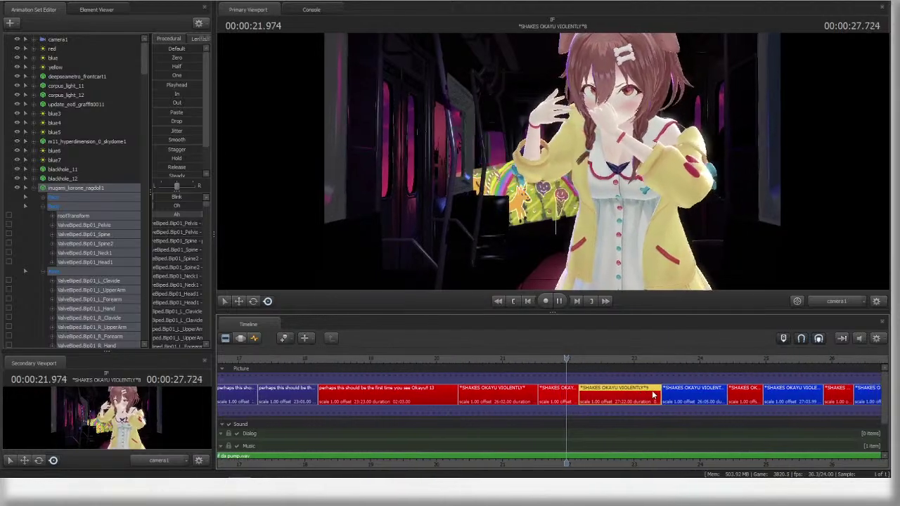
pyautogui.click(464, 358)
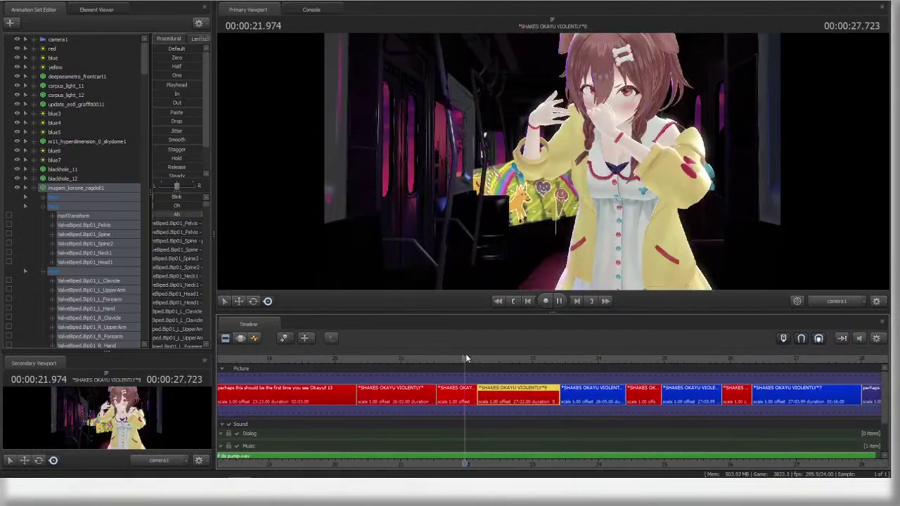
pyautogui.press('space')
# - Return to the character's keyframe curves, scrub across the retimed keyframes and play the shot
pyautogui.press('F4')
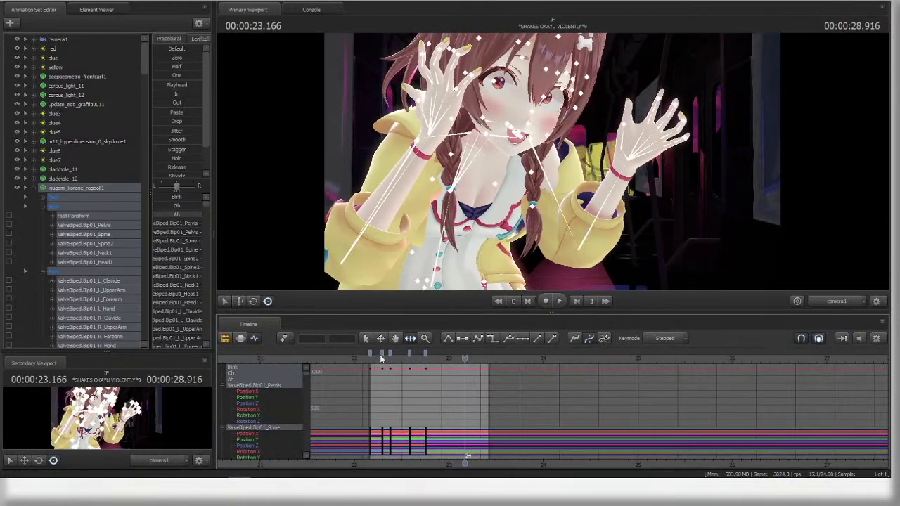
pyautogui.moveTo(383, 358); pyautogui.dragTo(421, 357)
pyautogui.click(558, 302)
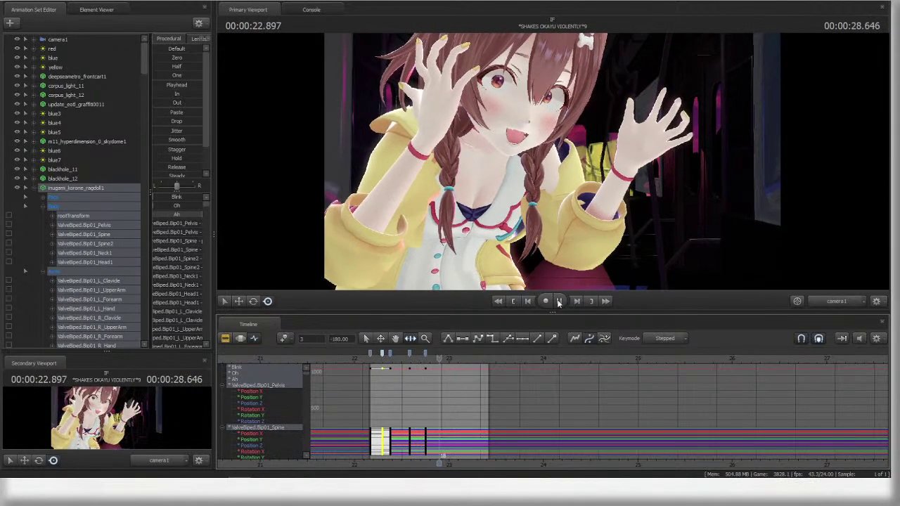
pyautogui.click(558, 302)
# - Try to rotate the left forearm at 22.750 s
pyautogui.keyDown('ctrl'); pyautogui.click(593, 223); pyautogui.keyUp('ctrl')
pyautogui.moveTo(454, 359); pyautogui.dragTo(425, 359)
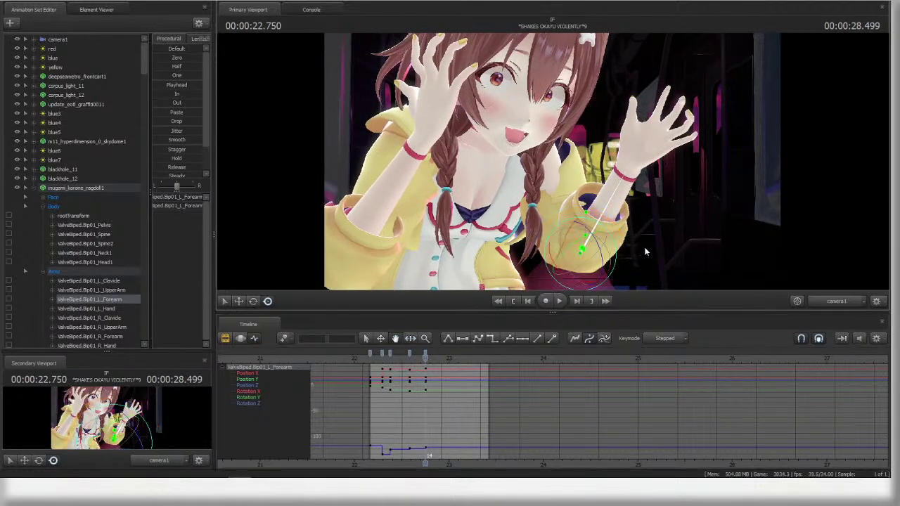
pyautogui.press('r')
pyautogui.moveTo(606, 250); pyautogui.dragTo(615, 257)
pyautogui.hotkey('ctrl', 'z')
# - Rotate the left forearm slightly inward and adjust the right upper arm at 22.375 s
pyautogui.moveTo(399, 360)
pyautogui.mouseDown()
pyautogui.moveTo(413, 359)
pyautogui.moveTo(391, 357)
pyautogui.mouseUp()
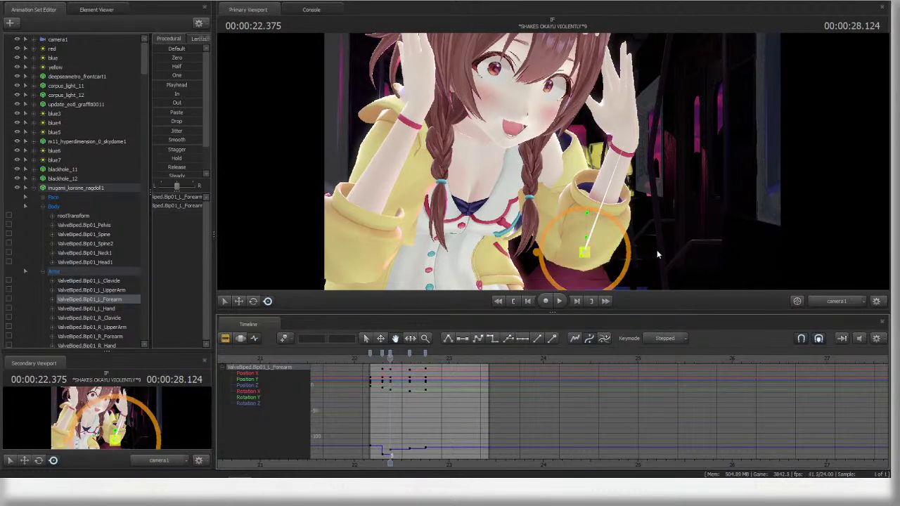
pyautogui.press('e')
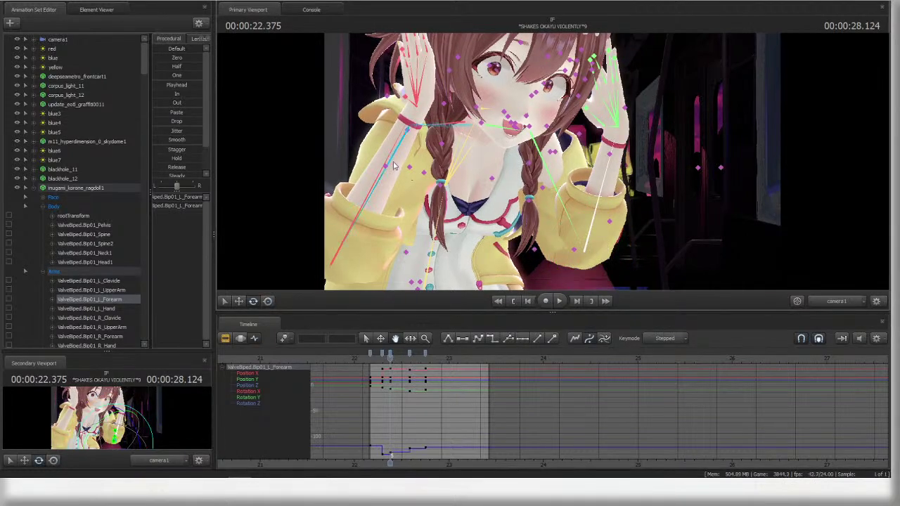
pyautogui.click(394, 166)
# - At 22.750 s, adjust the right arm and forearm, swing the left forearm outward and tilt the left hand inward
pyautogui.moveTo(390, 357); pyautogui.dragTo(424, 361)
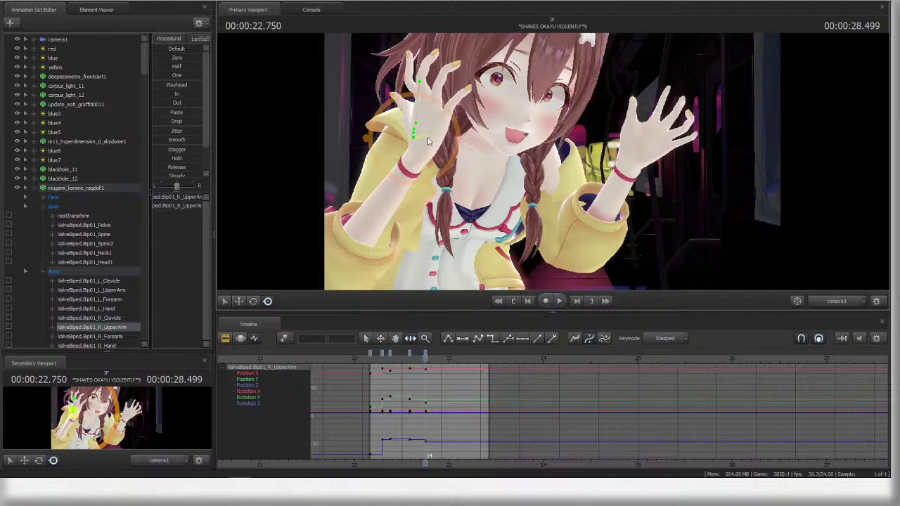
pyautogui.click(399, 184)
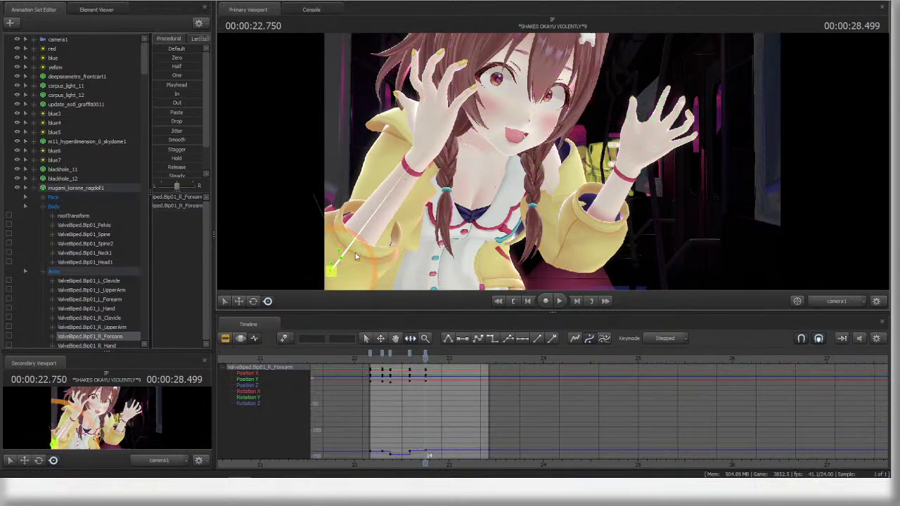
pyautogui.click(594, 239)
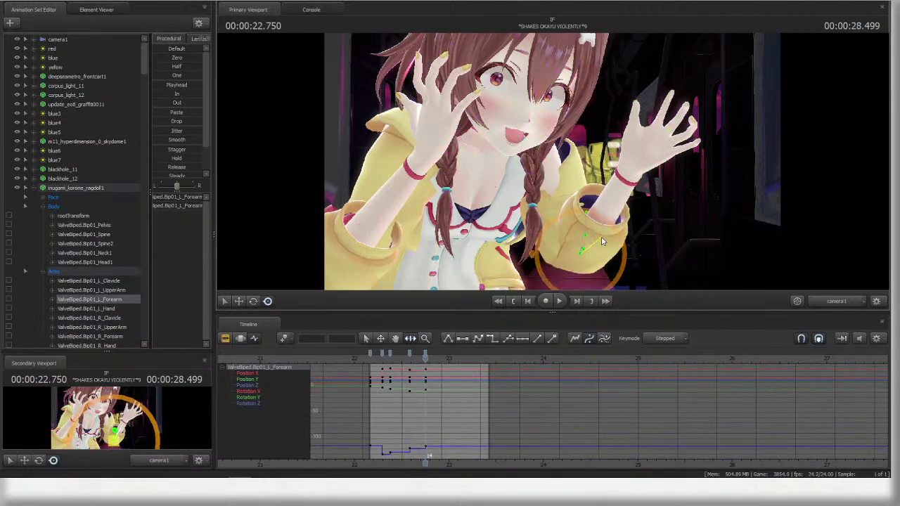
pyautogui.moveTo(603, 242); pyautogui.dragTo(607, 245)
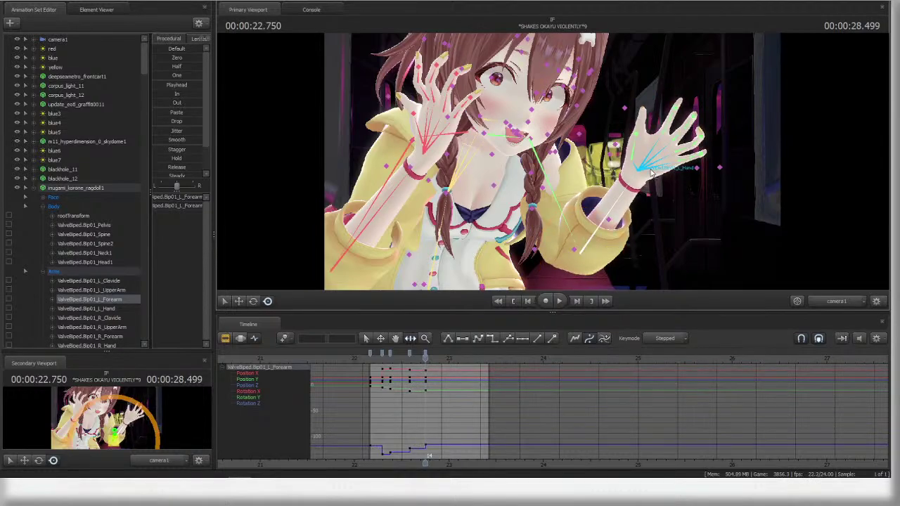
pyautogui.keyDown('ctrl'); pyautogui.click(651, 172); pyautogui.keyUp('ctrl')
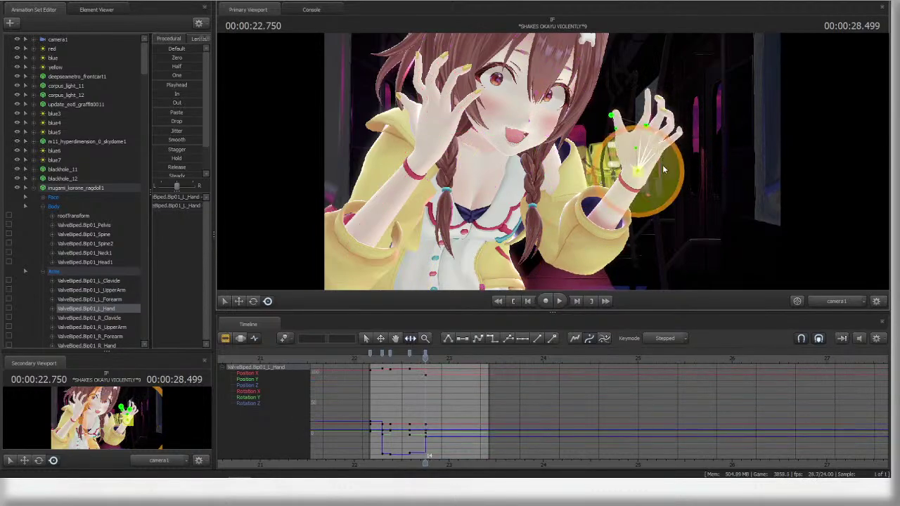
# - Play the shot repeatedly from around 22.5 s to check the revised arm and hand poses
pyautogui.click(406, 357)
pyautogui.press('space')
pyautogui.click(407, 357)
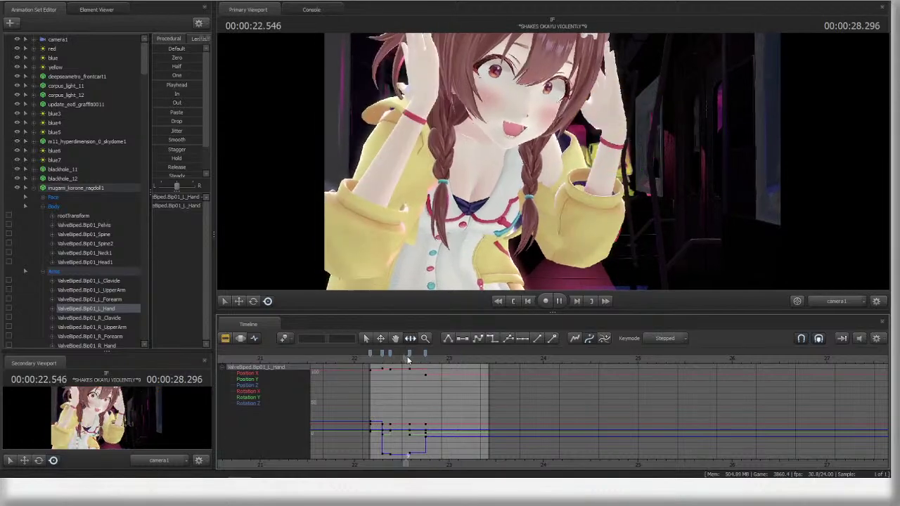
pyautogui.click(409, 359)
pyautogui.click(409, 358)
pyautogui.press('space')
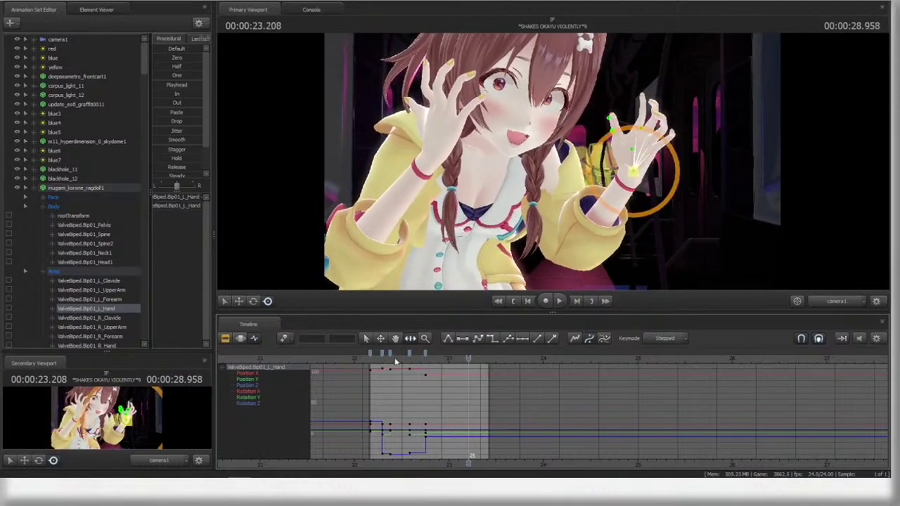
pyautogui.press('space')
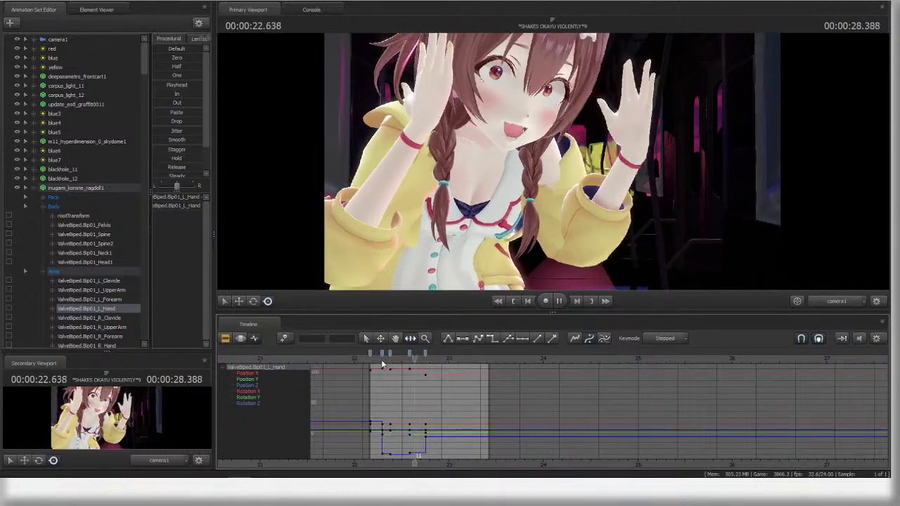
pyautogui.press('space')
# - Rotate the right hand at the wrist and adjust the base joint of its middle finger at 22.750 s
pyautogui.click(430, 146)
pyautogui.moveTo(430, 362); pyautogui.dragTo(425, 357)
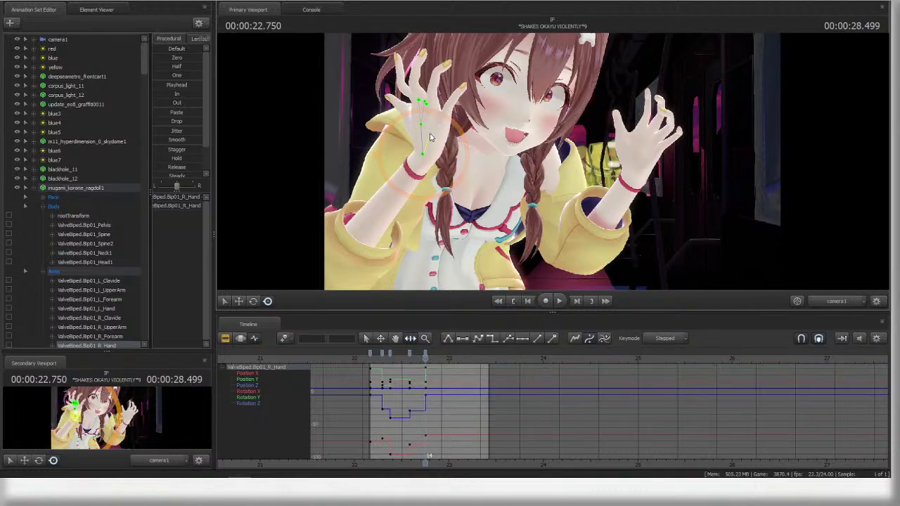
pyautogui.click(423, 104)
pyautogui.moveTo(423, 104); pyautogui.dragTo(424, 125)
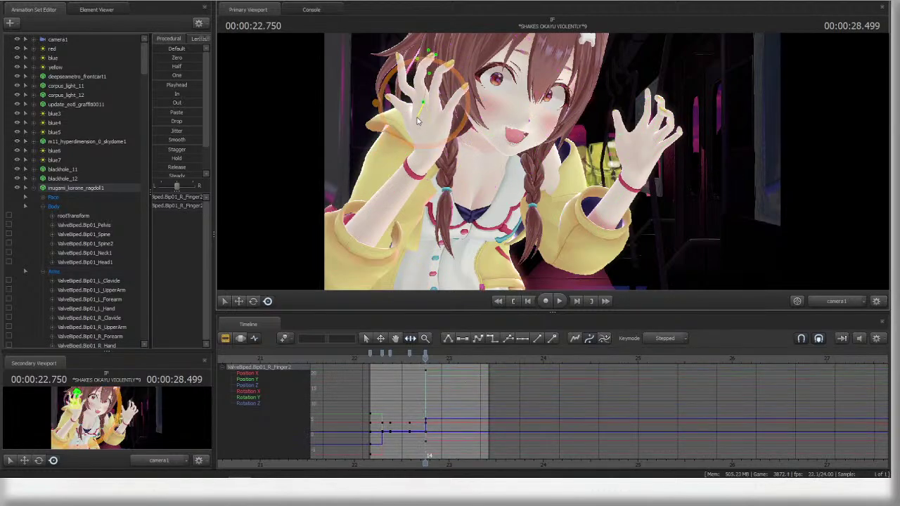
# - Rotate the base, middle and tip joints of the right middle finger at 22.750 s to straighten the finger
pyautogui.keyDown('ctrl'); pyautogui.click(426, 65); pyautogui.keyUp('ctrl')
pyautogui.moveTo(454, 60); pyautogui.dragTo(406, 109)
pyautogui.keyDown('ctrl'); pyautogui.click(411, 94); pyautogui.keyUp('ctrl')
pyautogui.keyDown('ctrl'); pyautogui.click(422, 62); pyautogui.keyUp('ctrl')
pyautogui.moveTo(422, 62); pyautogui.dragTo(418, 107)
pyautogui.keyDown('ctrl'); pyautogui.click(422, 81); pyautogui.keyUp('ctrl')
pyautogui.keyDown('ctrl'); pyautogui.click(420, 95); pyautogui.keyUp('ctrl')
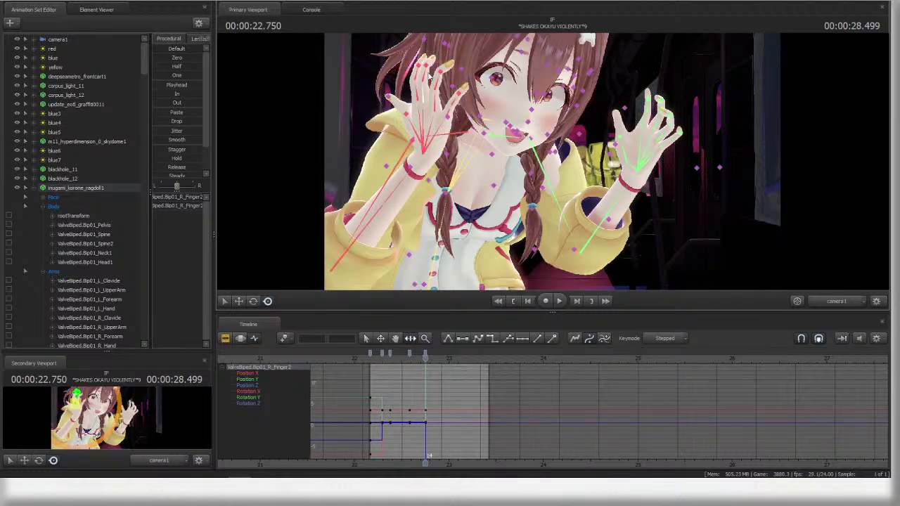
# - Adjust the base of the right index finger and the middle joint of the right middle finger at 22.750 s
pyautogui.click(400, 81)
pyautogui.click(433, 91)
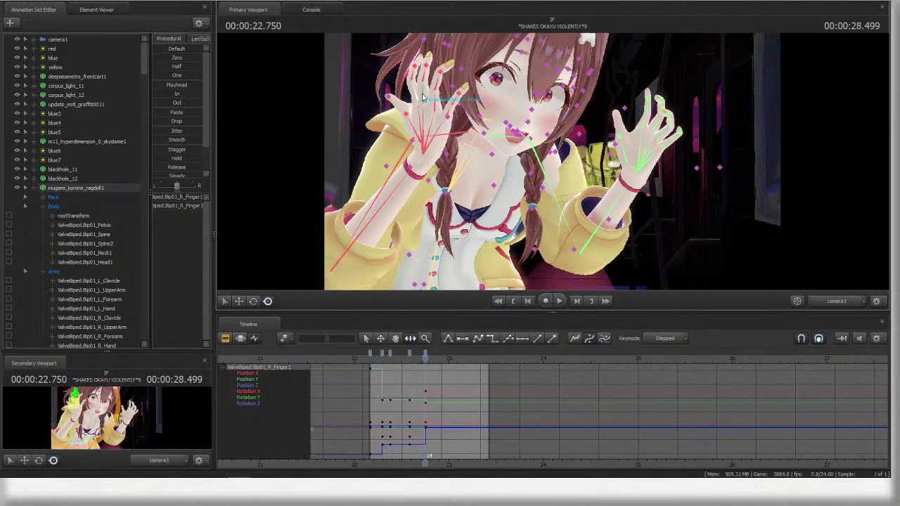
pyautogui.keyDown('ctrl'); pyautogui.click(423, 97); pyautogui.keyUp('ctrl')
pyautogui.moveTo(416, 74); pyautogui.dragTo(422, 87)
pyautogui.keyDown('ctrl'); pyautogui.click(419, 81); pyautogui.keyUp('ctrl')
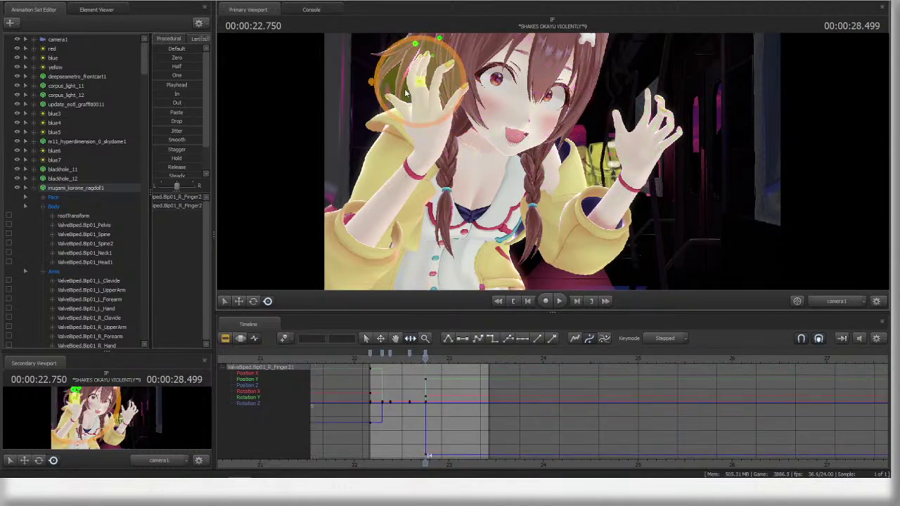
# - Rotate the right ring finger at its base, tip and middle joints at 22.750 s
pyautogui.keyDown('ctrl'); pyautogui.click(435, 112); pyautogui.keyUp('ctrl')
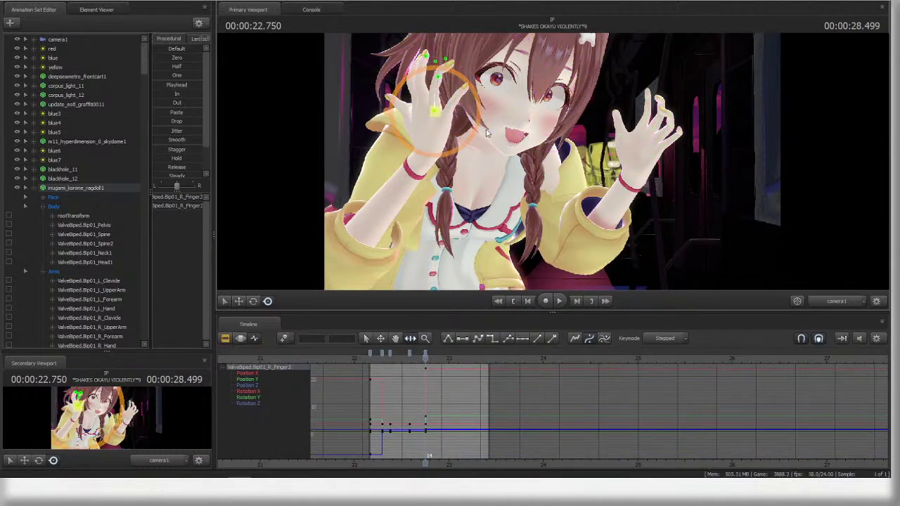
pyautogui.click(443, 70)
pyautogui.moveTo(443, 71); pyautogui.dragTo(457, 48)
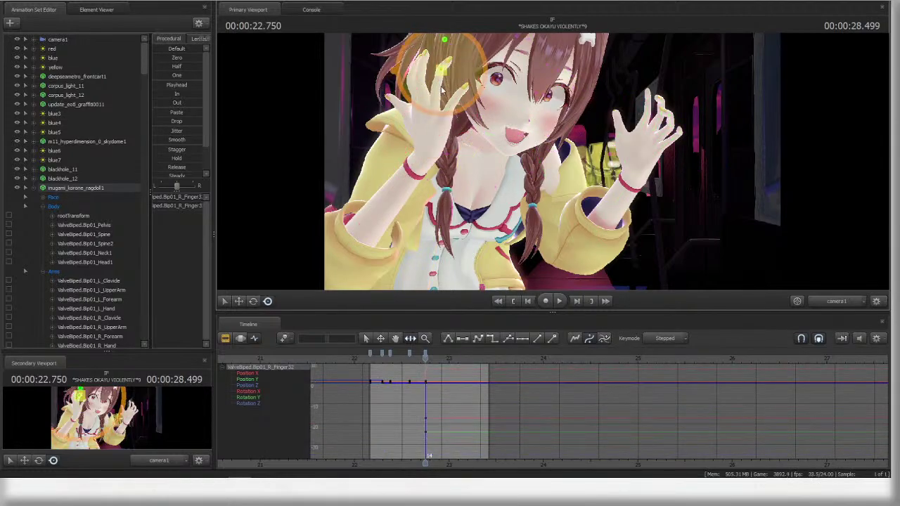
pyautogui.keyDown('ctrl'); pyautogui.click(439, 87); pyautogui.keyUp('ctrl')
pyautogui.moveTo(441, 89)
pyautogui.mouseDown()
pyautogui.moveTo(464, 94)
pyautogui.moveTo(444, 146)
pyautogui.moveTo(440, 109)
pyautogui.moveTo(442, 124)
pyautogui.moveTo(457, 118)
pyautogui.moveTo(447, 104)
pyautogui.mouseUp()
# - Refine the right ring finger's joints and bring the little finger in beside it, undoing one little-finger adjustment
pyautogui.keyDown('ctrl'); pyautogui.click(442, 68); pyautogui.keyUp('ctrl')
pyautogui.keyDown('ctrl'); pyautogui.click(447, 115); pyautogui.keyUp('ctrl')
pyautogui.keyDown('ctrl'); pyautogui.click(449, 99); pyautogui.keyUp('ctrl')
pyautogui.hotkey('ctrl', 'z')
pyautogui.keyDown('ctrl'); pyautogui.click(446, 114); pyautogui.keyUp('ctrl')
pyautogui.keyDown('ctrl'); pyautogui.click(435, 111); pyautogui.keyUp('ctrl')
pyautogui.keyDown('ctrl'); pyautogui.click(435, 88); pyautogui.keyUp('ctrl')
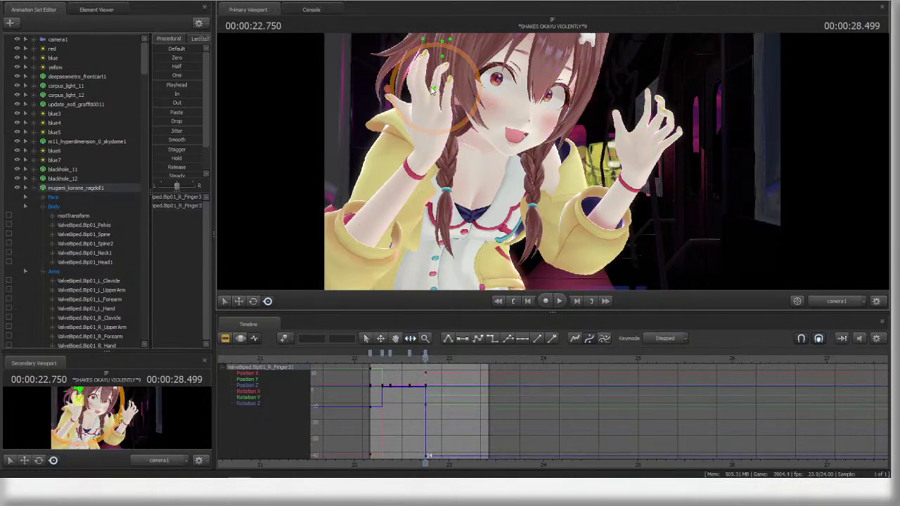
pyautogui.keyDown('ctrl'); pyautogui.click(441, 69); pyautogui.keyUp('ctrl')
pyautogui.moveTo(462, 60); pyautogui.dragTo(465, 68)
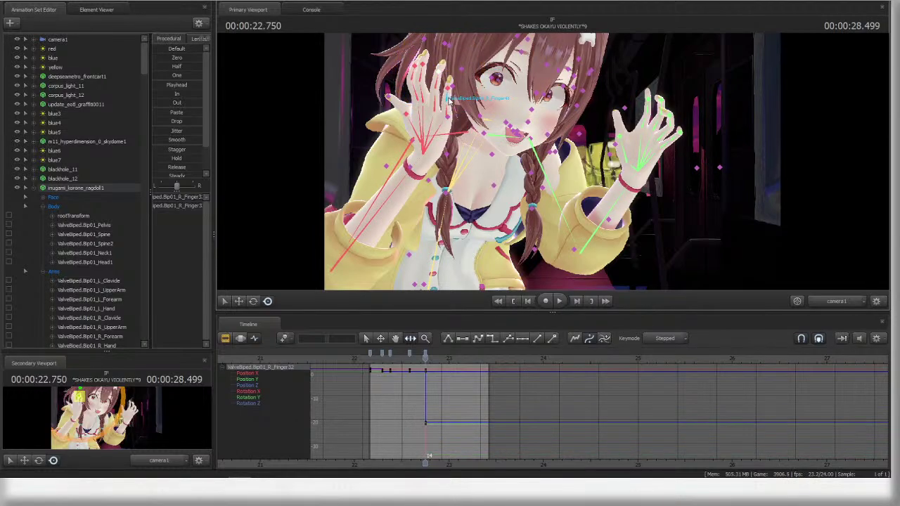
# - Rotate the middle and base joints of the right little finger at 22.750 s
pyautogui.keyDown('ctrl'); pyautogui.click(448, 98); pyautogui.keyUp('ctrl')
pyautogui.keyDown('ctrl'); pyautogui.click(446, 114); pyautogui.keyUp('ctrl')
pyautogui.moveTo(464, 112)
pyautogui.mouseDown()
pyautogui.moveTo(456, 118)
pyautogui.moveTo(440, 95)
pyautogui.moveTo(449, 113)
pyautogui.mouseUp()
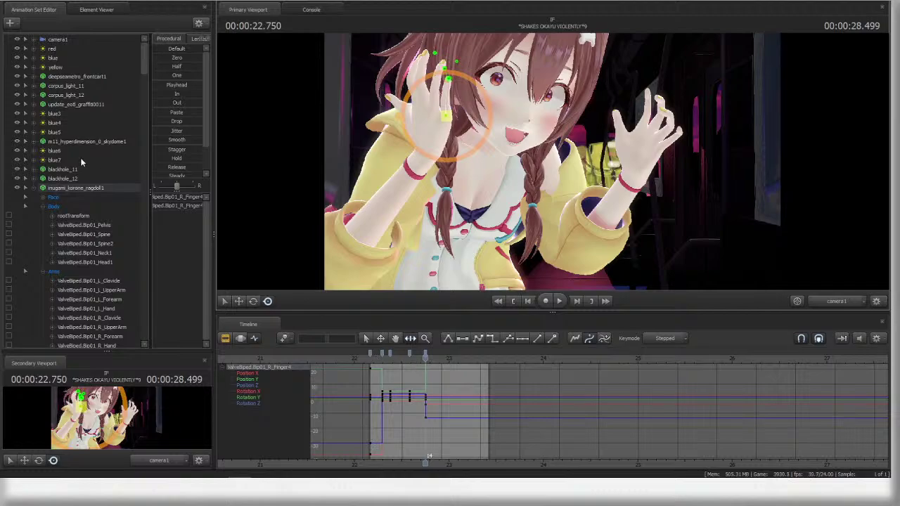
# - Select the whole inugami_korone_ragdoll1 rig and play the shot over the clip sequence to check the revised hand poses
pyautogui.click(87, 190)
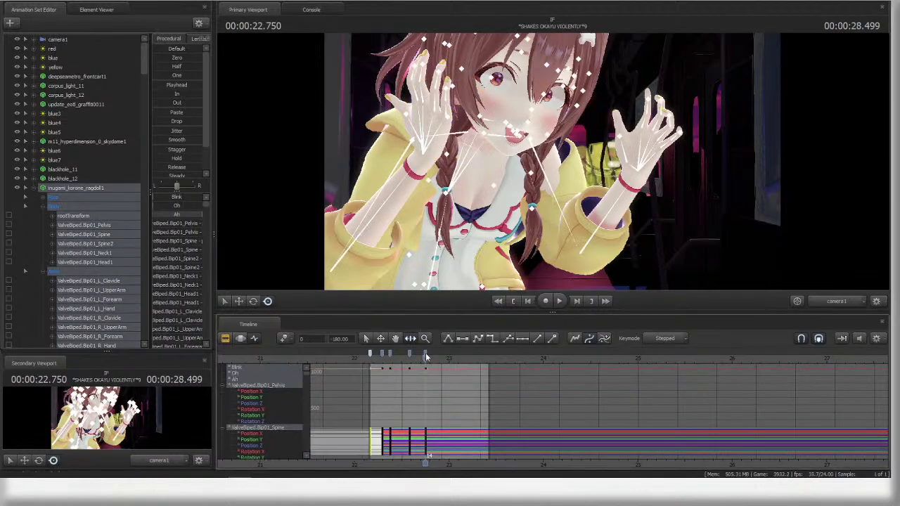
pyautogui.hotkey('ctrl', 'a')
pyautogui.press('space')
pyautogui.press('F2')
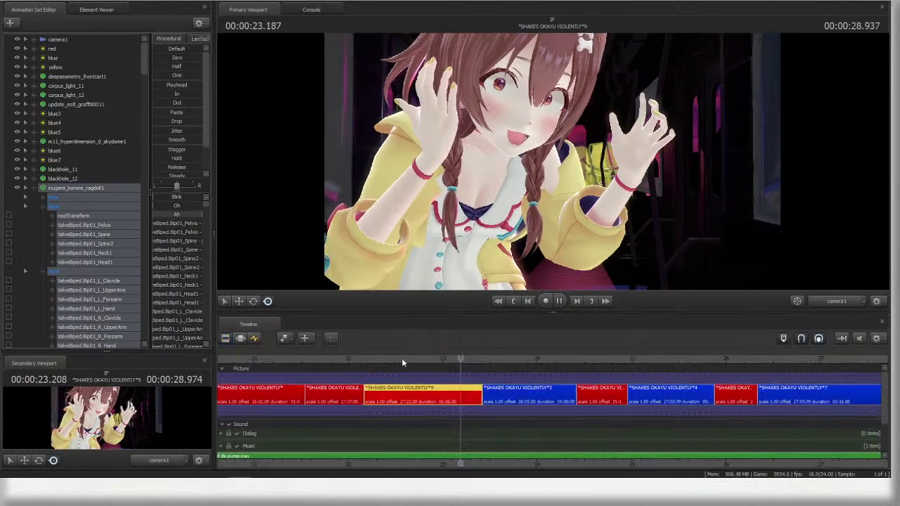
pyautogui.press('space')
pyautogui.scroll(-2, 394, 357)
pyautogui.click(389, 357)
pyautogui.press('space')
pyautogui.moveTo(536, 441); pyautogui.dragTo(520, 441, button='middle')
pyautogui.press('space')
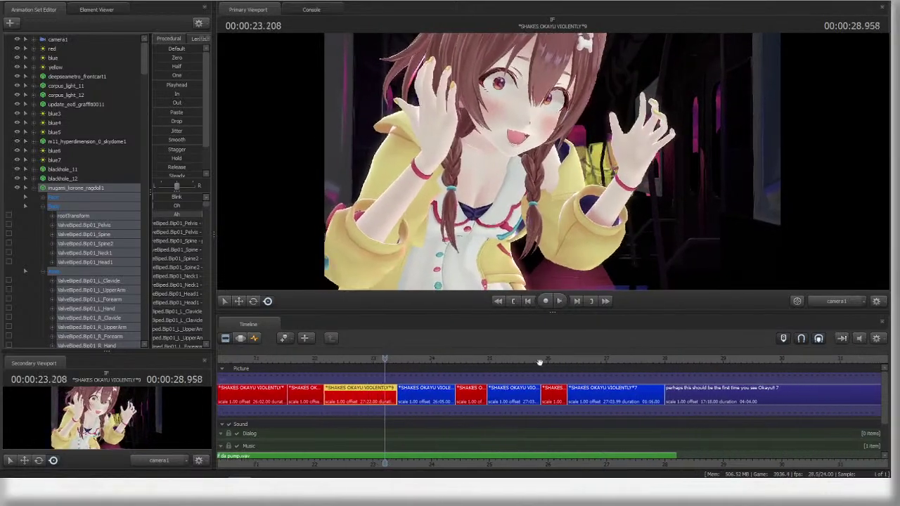
# - Play the sequence from its beginning through the Okayu shaking shots, and return to about 21.750 s
pyautogui.click(497, 301)
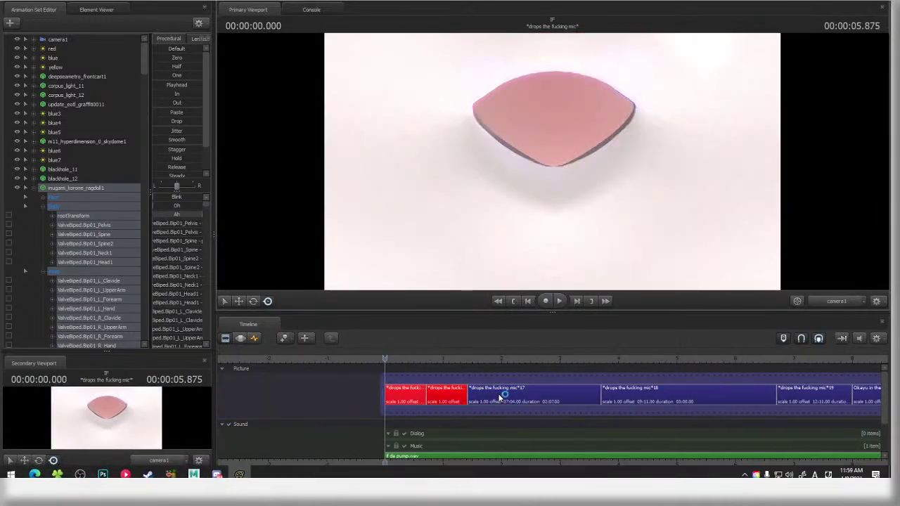
pyautogui.press('space')
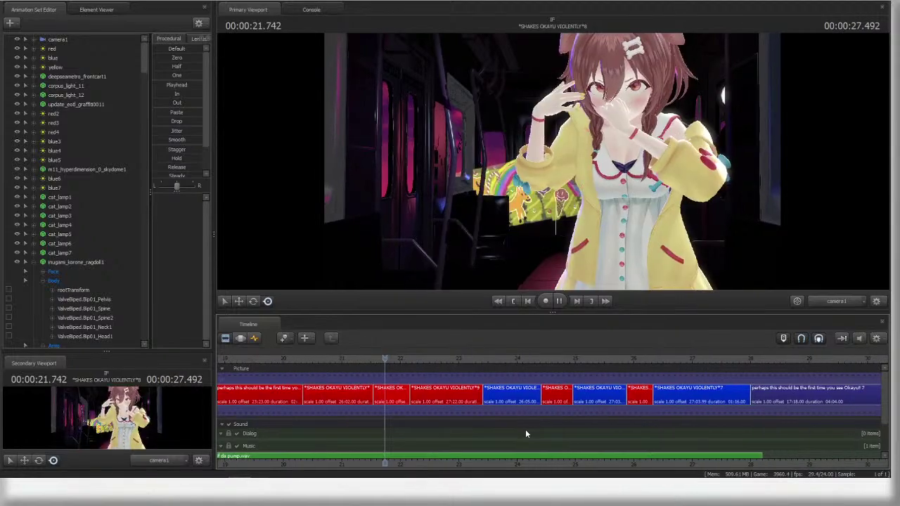
pyautogui.press('space')
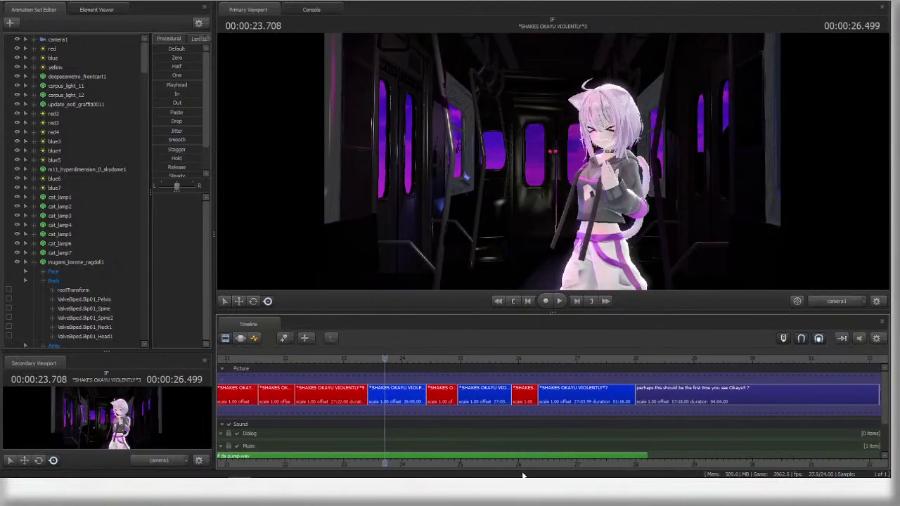
pyautogui.moveTo(452, 438); pyautogui.dragTo(661, 438, button='middle')
pyautogui.click(433, 357)
pyautogui.press('space')
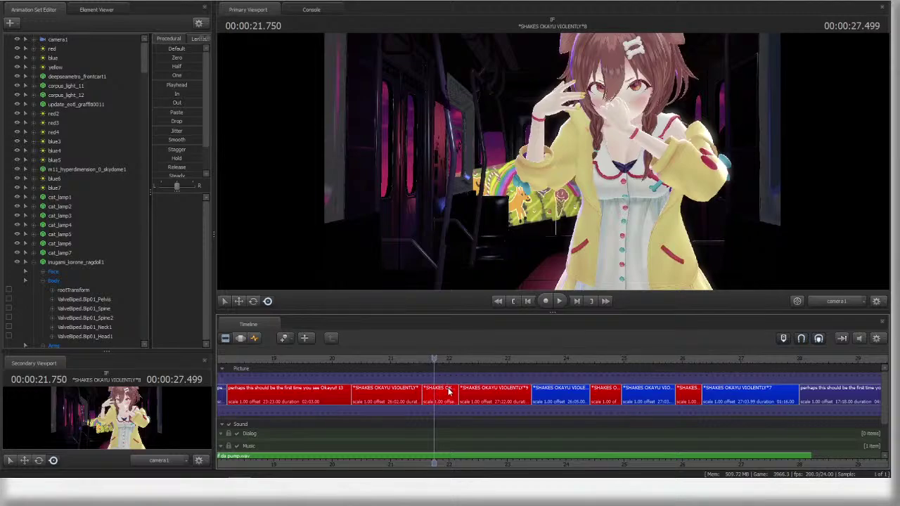
# - Open the *SHAKES OKAYU VIOLENTLY*8 shot for motion editing, rotate the character's pelvis slightly, and check the pose through camera1
pyautogui.click(448, 391)
pyautogui.click(240, 338)
pyautogui.click(845, 300)
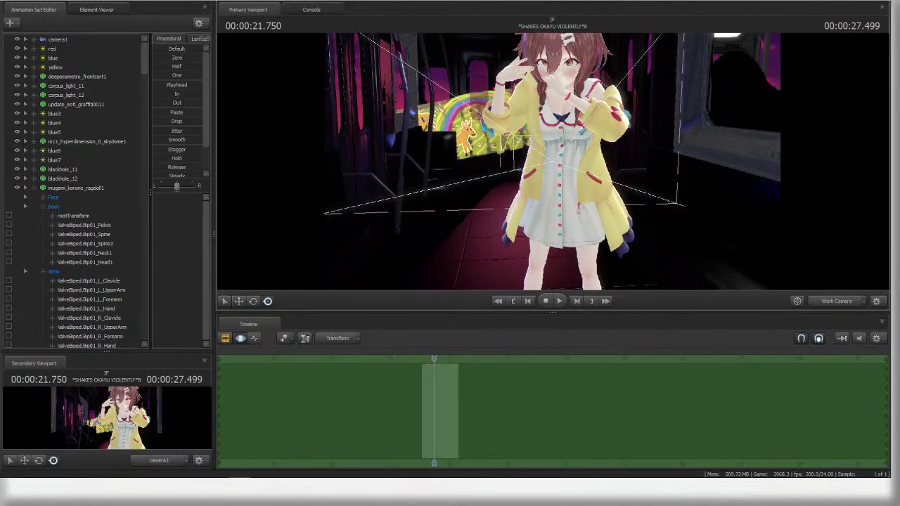
pyautogui.click(571, 219)
pyautogui.moveTo(575, 219); pyautogui.dragTo(569, 219)
pyautogui.click(836, 301)
pyautogui.click(815, 277)
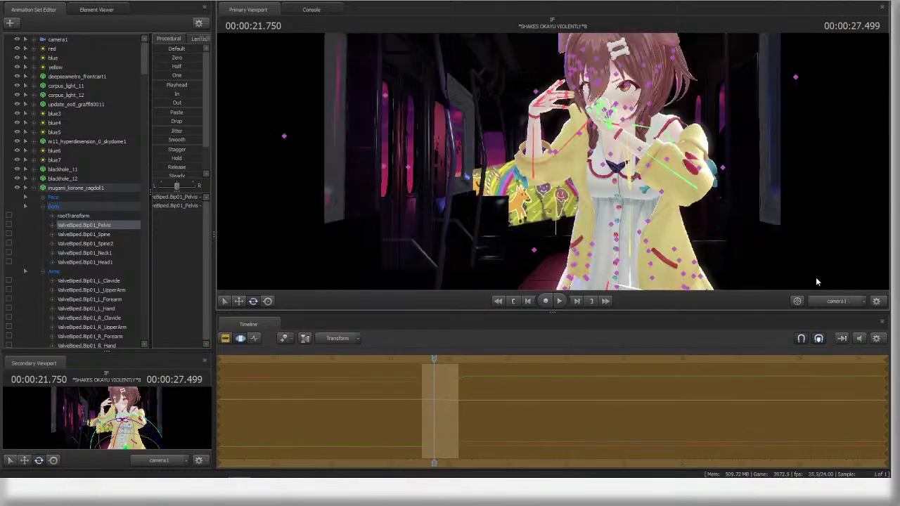
pyautogui.press('space')
pyautogui.press('space')
pyautogui.keyDown('ctrl'); pyautogui.click(623, 88); pyautogui.keyUp('ctrl')
pyautogui.moveTo(624, 88); pyautogui.dragTo(625, 85)
pyautogui.hotkey('ctrl', 'z')
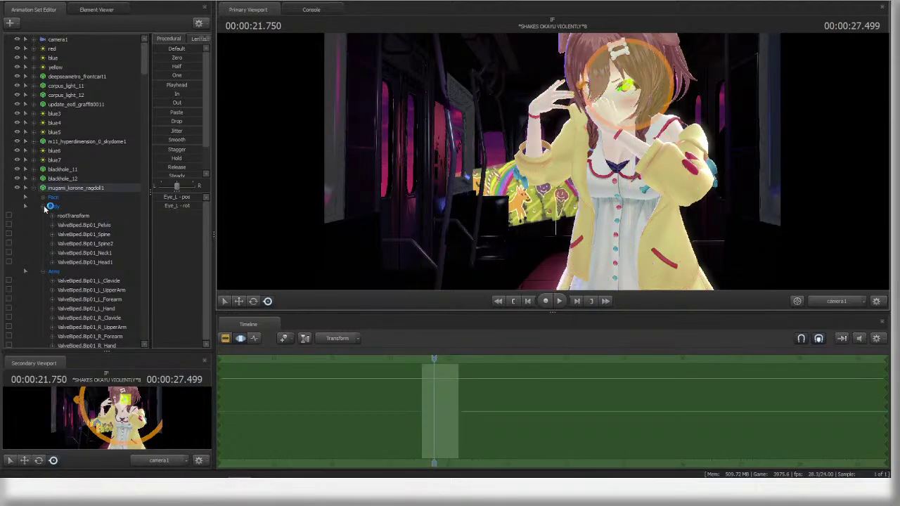
# - Collapse the Body and Arms groups and select the Eyes Right, Eyes Left, Eyes Up and Eyes Down controls under Unknown
pyautogui.click(44, 206)
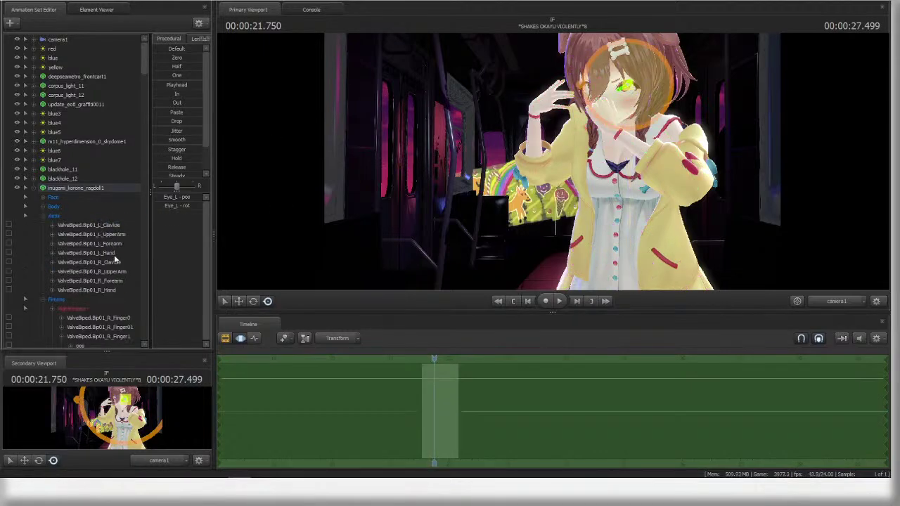
pyautogui.click(43, 215)
pyautogui.click(74, 245)
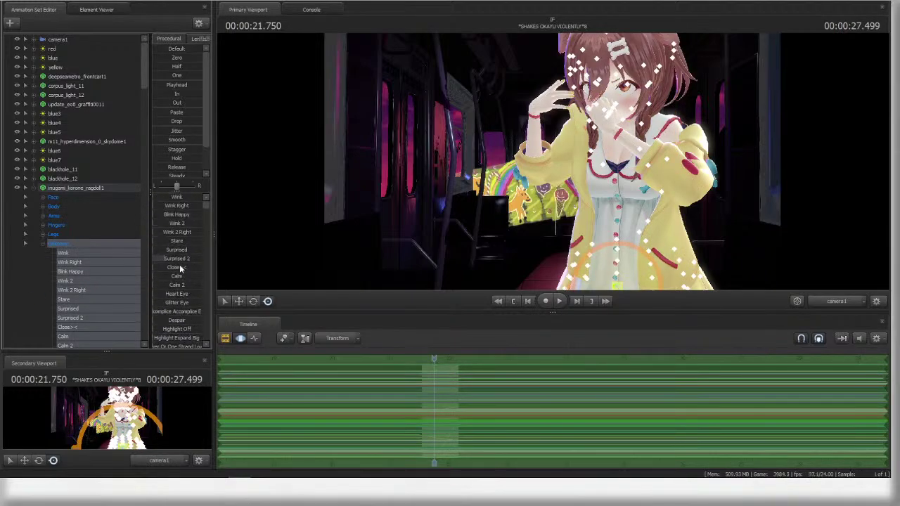
pyautogui.click(84, 252)
pyautogui.scroll(-12, 106, 271)
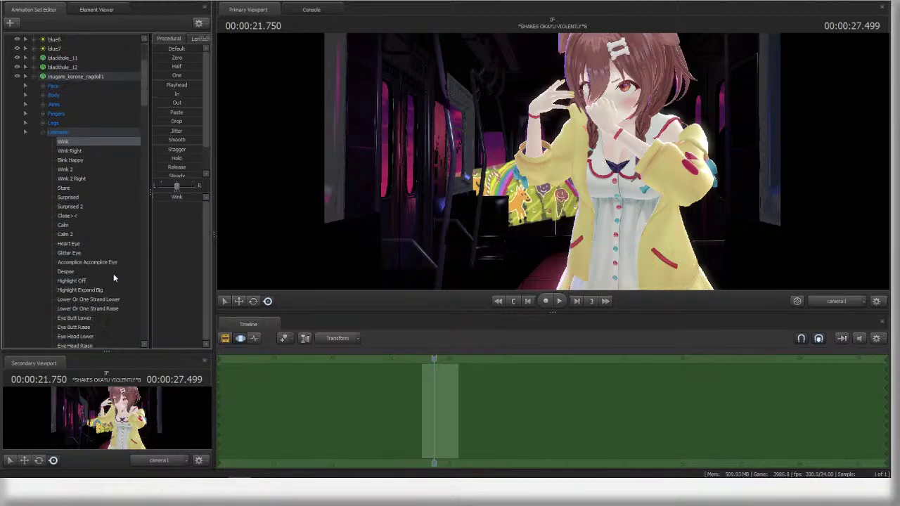
pyautogui.scroll(-10, 110, 269)
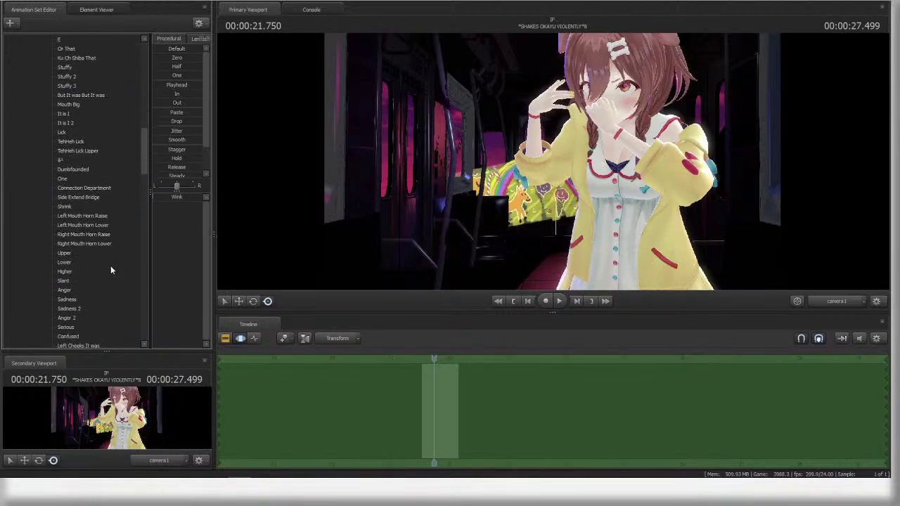
pyautogui.scroll(20, 110, 267)
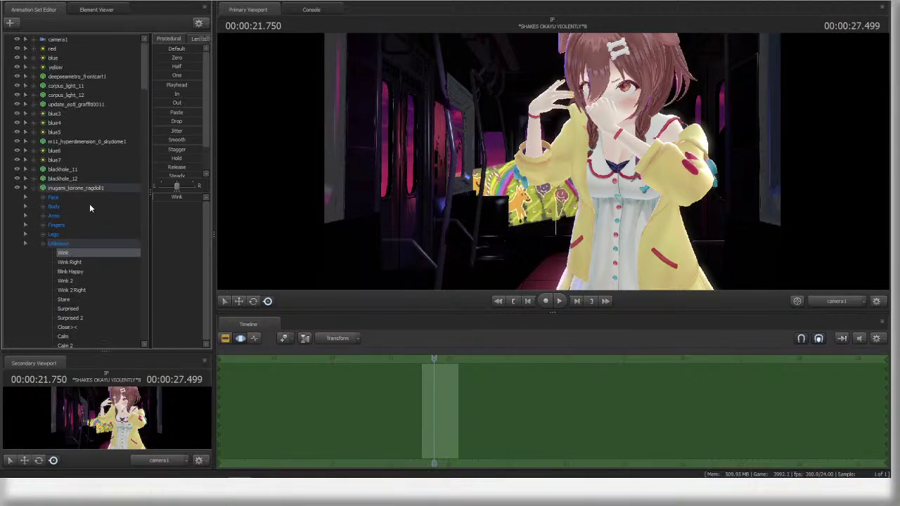
pyautogui.click(82, 241)
pyautogui.scroll(-8, 98, 253)
pyautogui.scroll(-3, 107, 262)
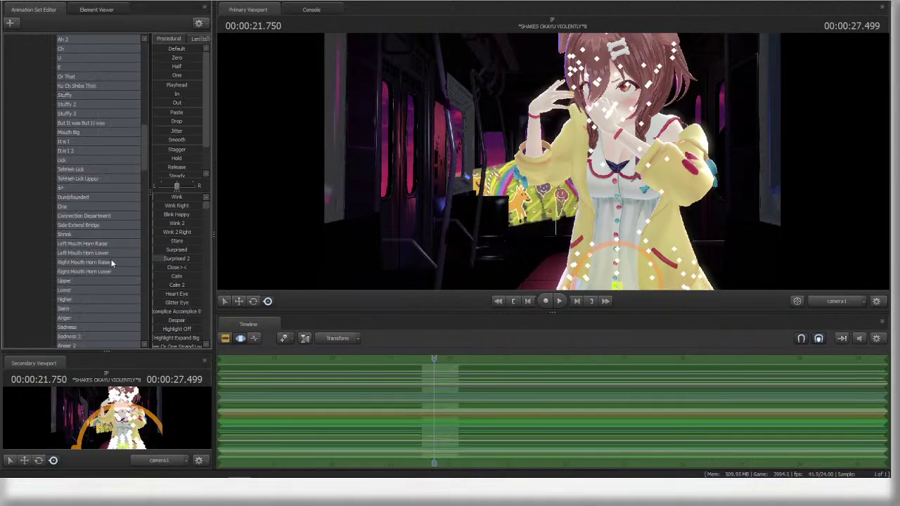
pyautogui.scroll(-6, 86, 260)
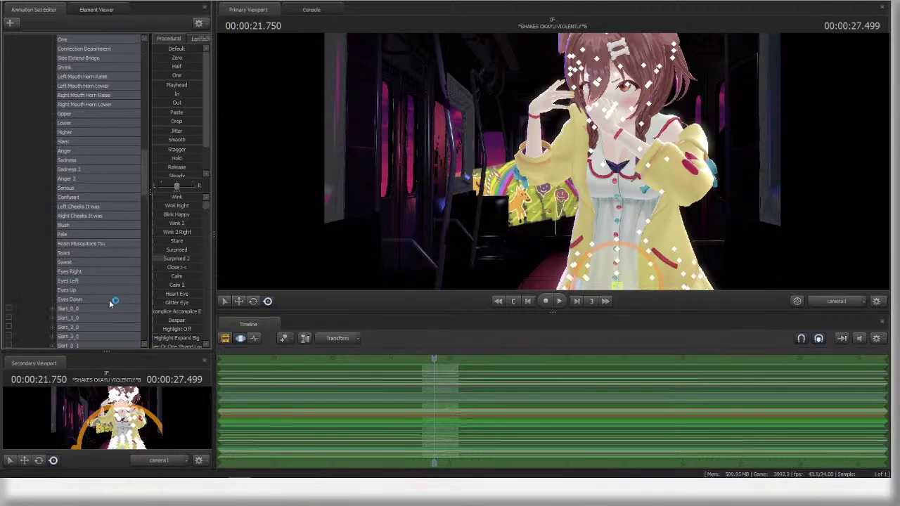
pyautogui.click(95, 272)
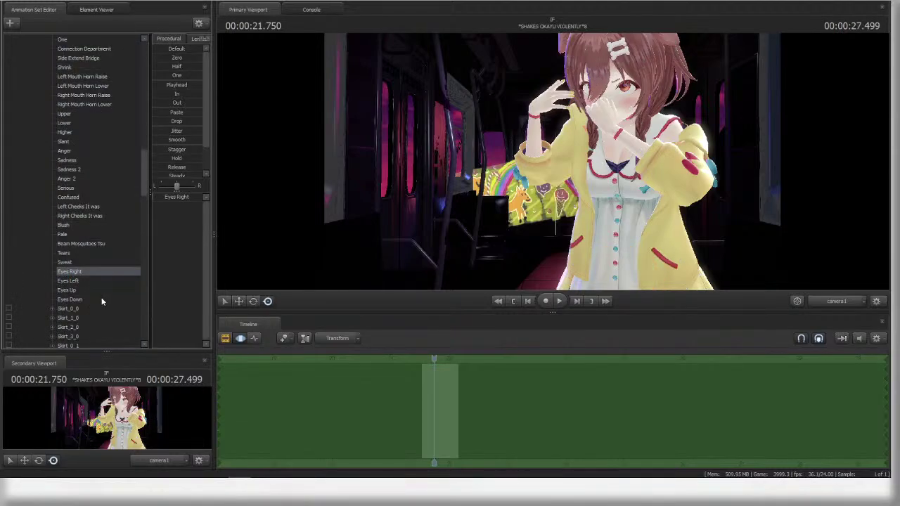
# - In the graph editor, raise the Eyes Left and Eyes Down values on the keyframe at 21.541 s
pyautogui.click(255, 338)
pyautogui.click(415, 359)
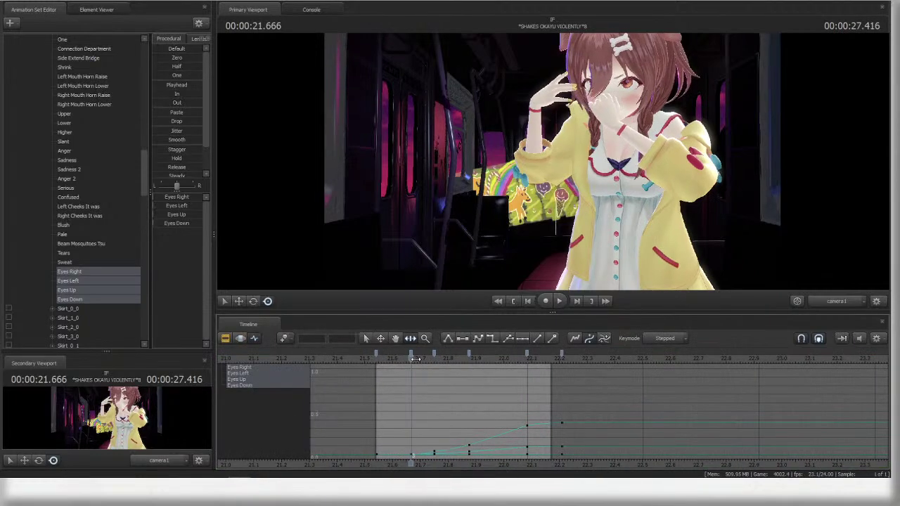
pyautogui.moveTo(416, 359); pyautogui.dragTo(377, 359)
pyautogui.click(175, 198)
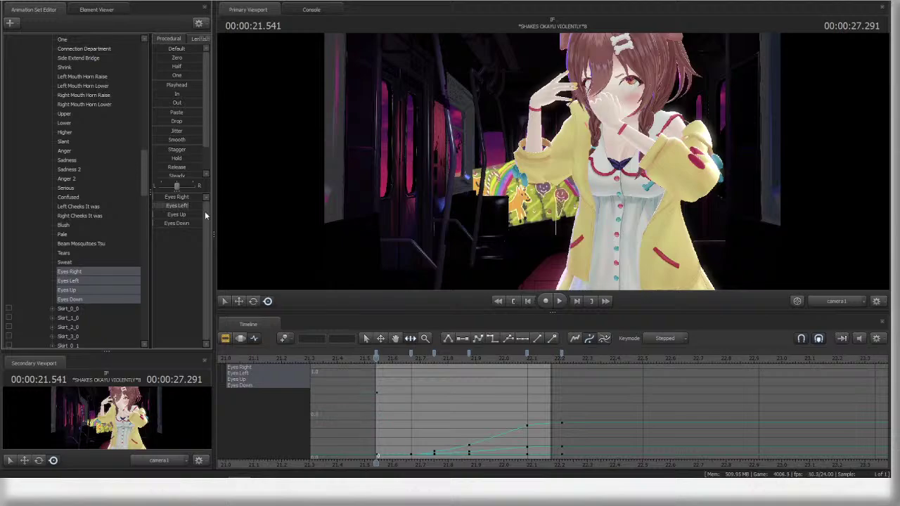
pyautogui.moveTo(154, 223); pyautogui.dragTo(170, 205)
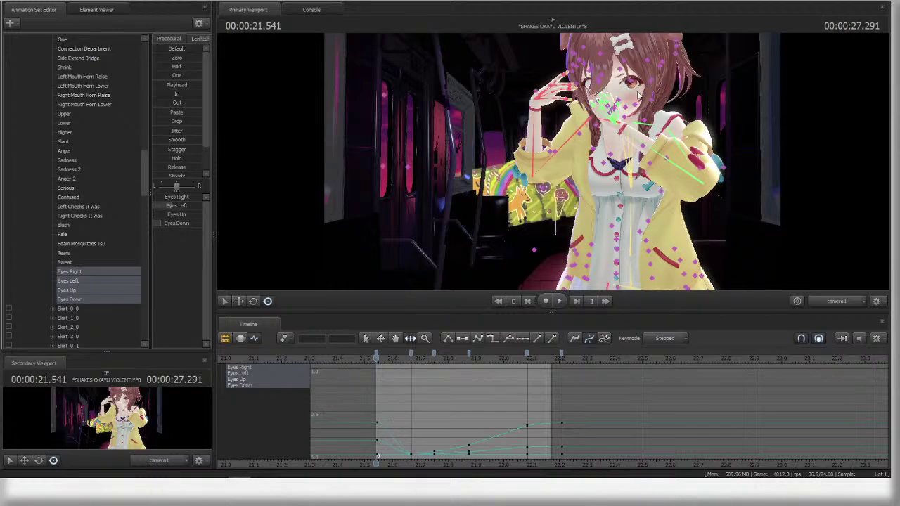
# - Rotate the left eye bone at 21.541 s to redirect the gaze, and save the session
pyautogui.click(640, 85)
pyautogui.moveTo(641, 69); pyautogui.dragTo(636, 79)
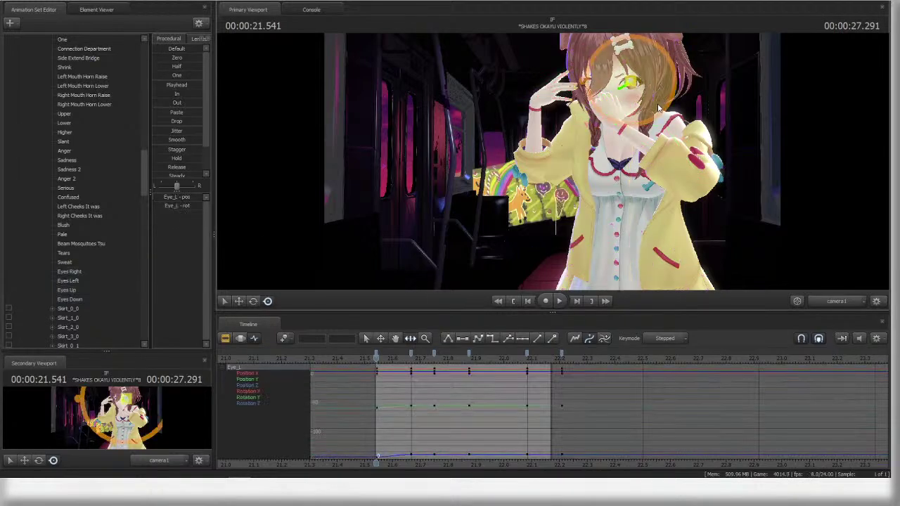
pyautogui.press('w')
pyautogui.click(829, 305)
pyautogui.keyDown('alt'); pyautogui.moveTo(714, 216); pyautogui.dragTo(794, 216); pyautogui.keyUp('alt')
pyautogui.click(852, 303)
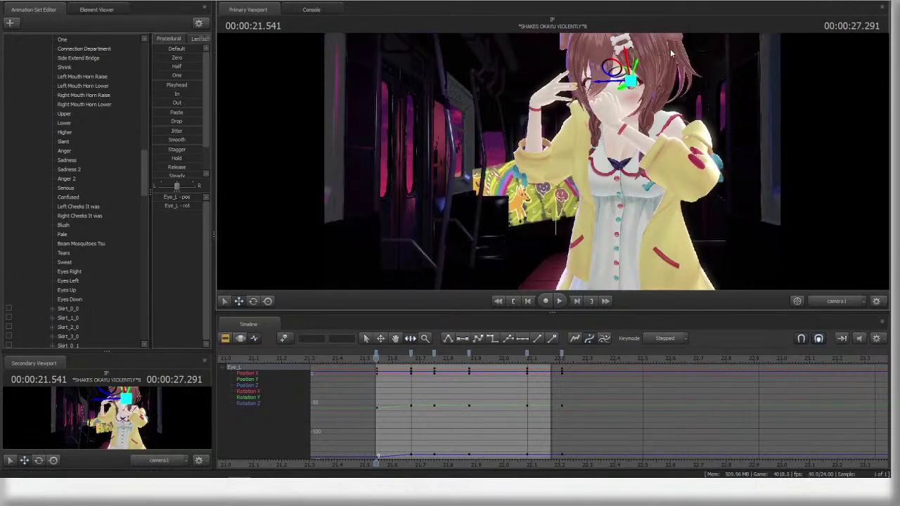
pyautogui.press('r')
pyautogui.moveTo(655, 84); pyautogui.dragTo(653, 81)
pyautogui.hotkey('ctrl', 's')
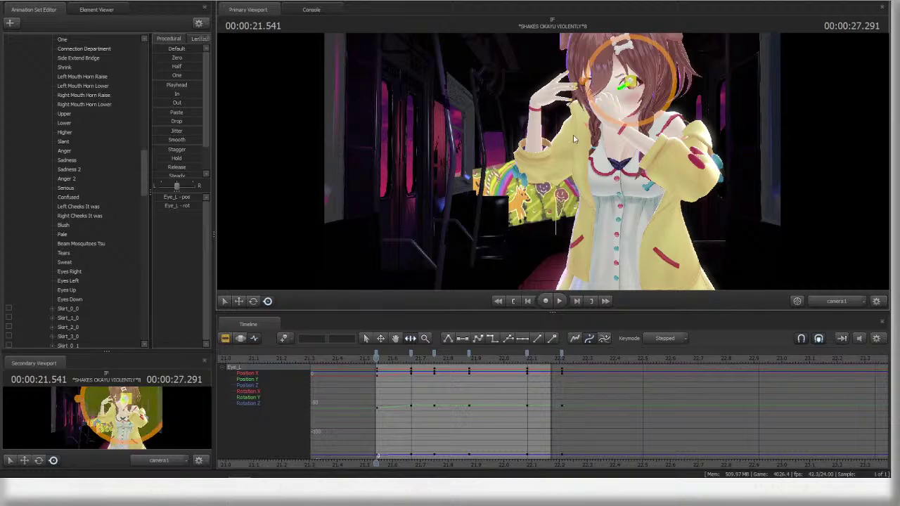
# - Rotate the left eye bone at 21.666 s to redirect the gaze, and save the session
pyautogui.press('ctrl')
pyautogui.click(411, 358)
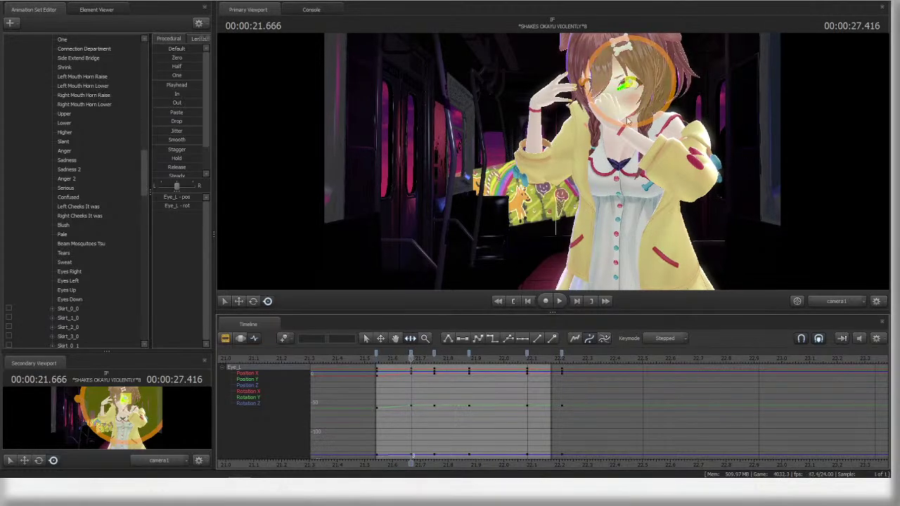
pyautogui.moveTo(625, 118); pyautogui.dragTo(636, 80)
pyautogui.hotkey('ctrl', 's')
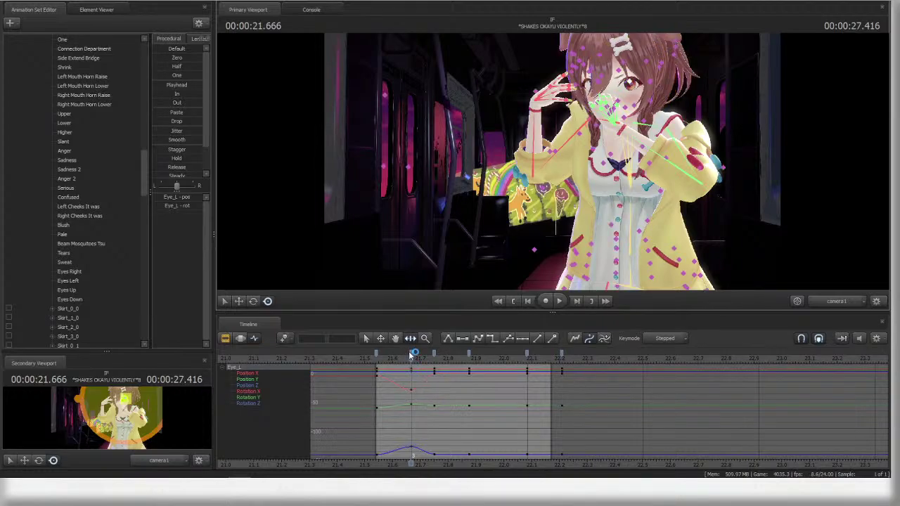
# - Copy the Eye_L keyframe from 21.666 s to 21.750 s and adjust the left eye's rotation there
pyautogui.click(414, 366)
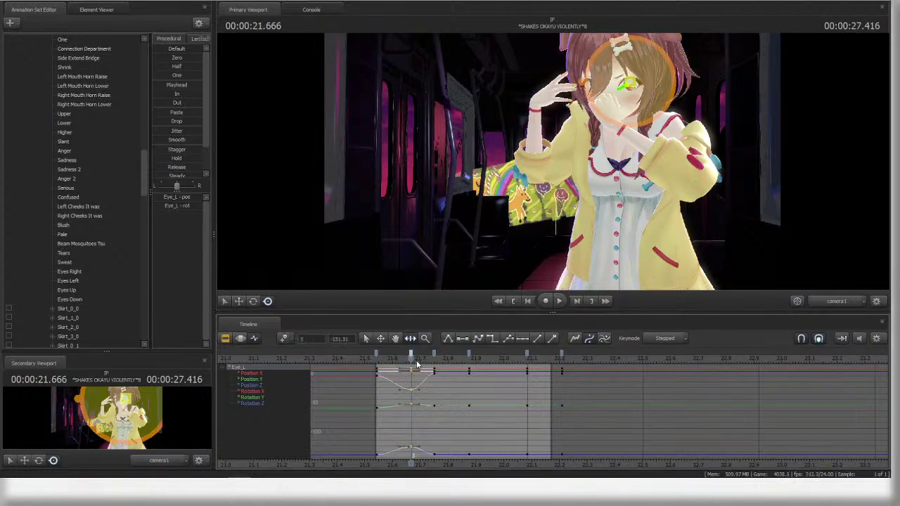
pyautogui.click(433, 357)
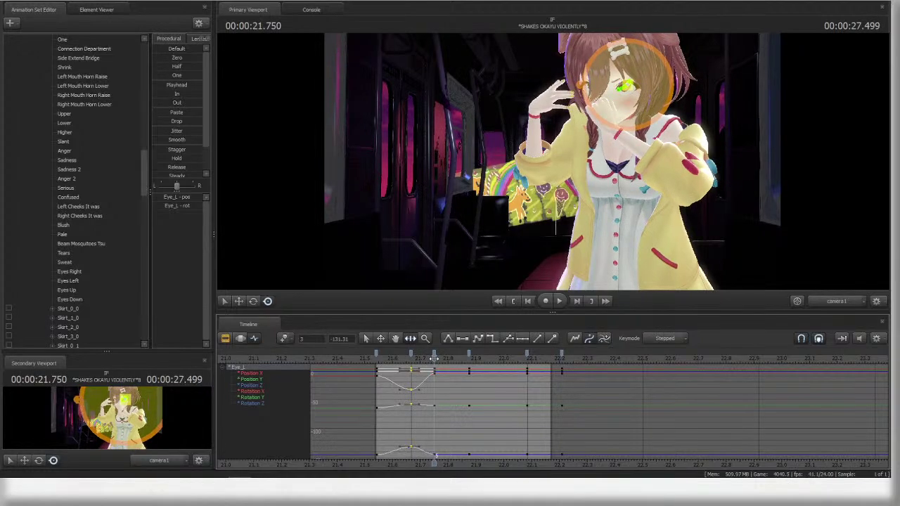
pyautogui.hotkey('ctrl', 'v')
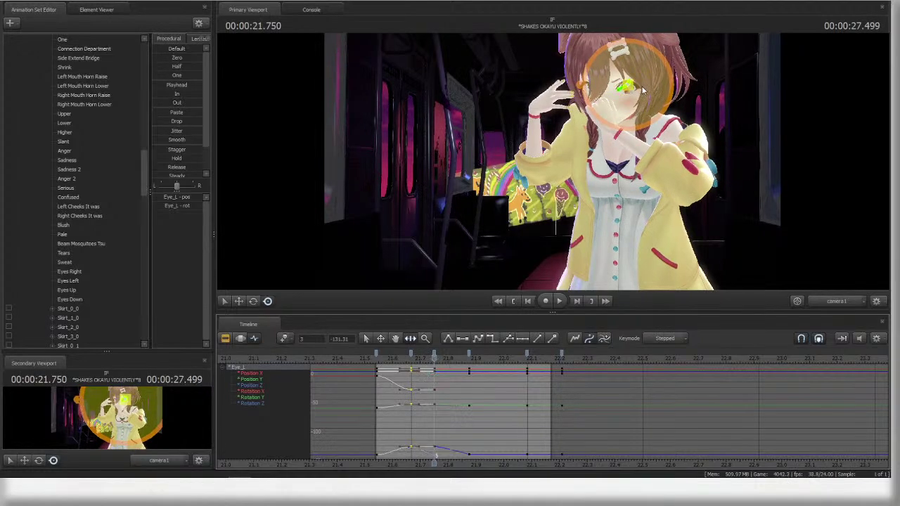
pyautogui.moveTo(642, 90); pyautogui.dragTo(635, 88)
# - Make the Eye_L keyframes from 21.541 to 21.750 s stepped, and rotate the left eye bone at 21.875 s
pyautogui.click(376, 354)
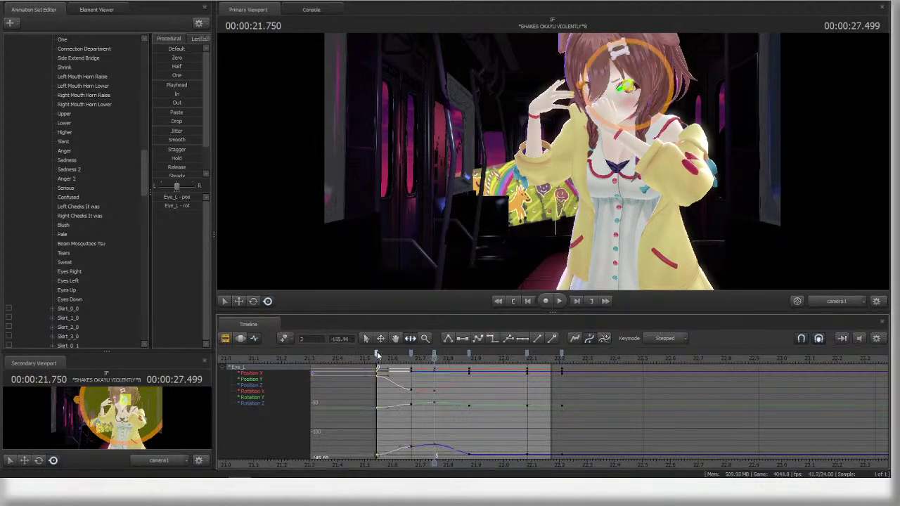
pyautogui.keyDown('shift'); pyautogui.click(434, 353); pyautogui.keyUp('shift')
pyautogui.press('4')
pyautogui.moveTo(384, 359); pyautogui.dragTo(469, 358)
pyautogui.moveTo(649, 95); pyautogui.dragTo(641, 84)
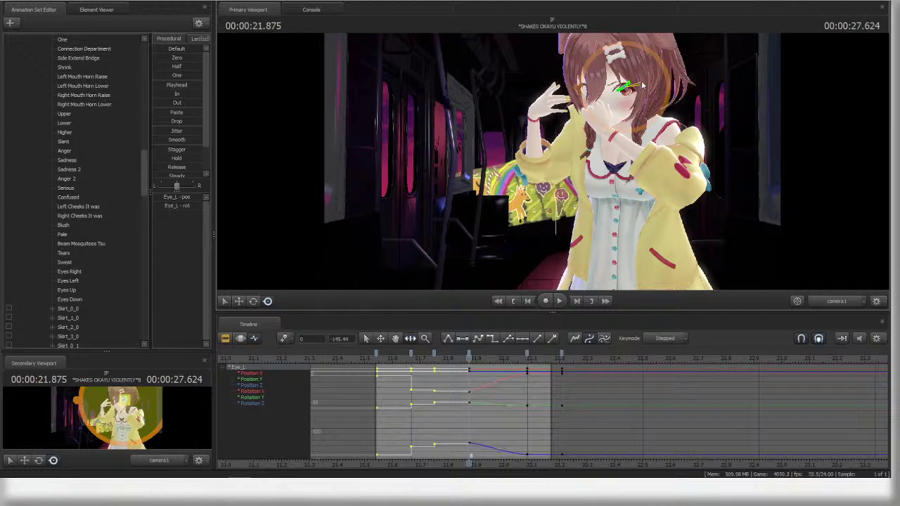
# - Make the Eye_L keyframe at 21.875 s stepped, and rotate the left eye bone at 22.083 s
pyautogui.press('space')
pyautogui.press('space')
pyautogui.click(526, 358)
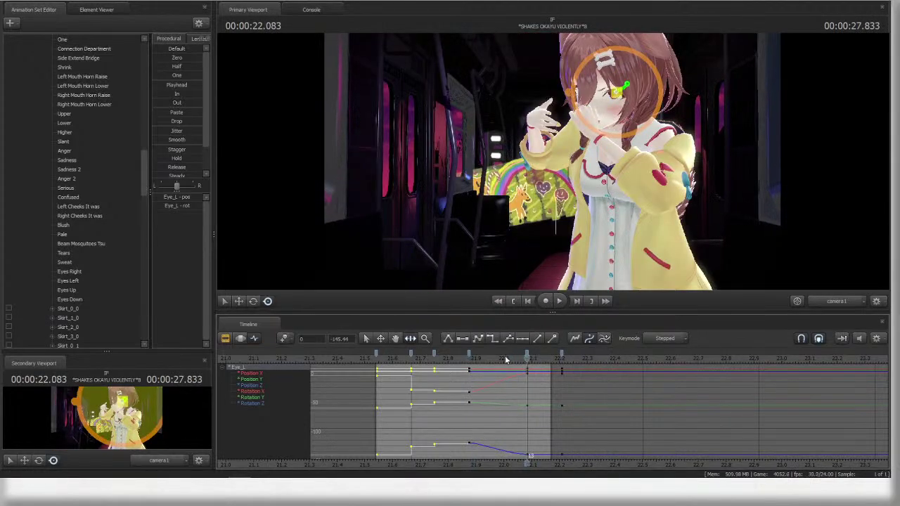
pyautogui.click(470, 353)
pyautogui.press('4')
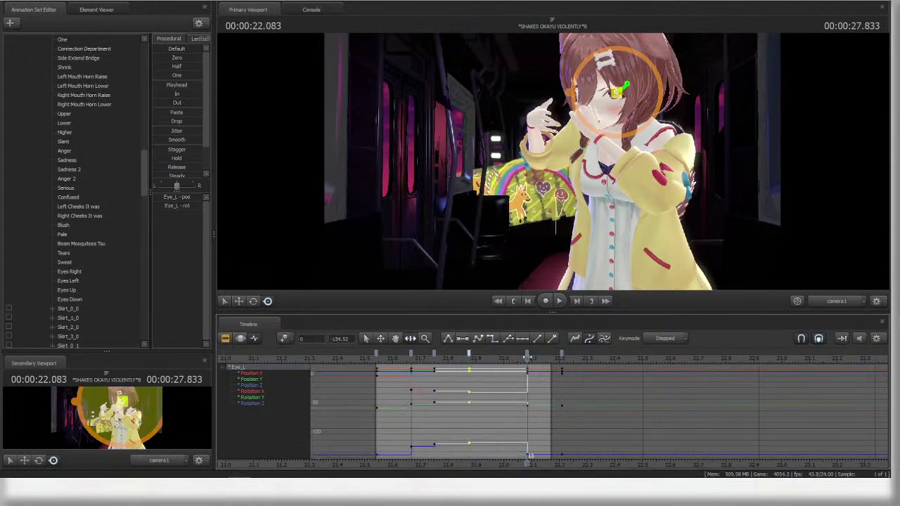
pyautogui.moveTo(627, 87)
pyautogui.mouseDown()
pyautogui.moveTo(641, 94)
pyautogui.moveTo(622, 85)
pyautogui.mouseUp()
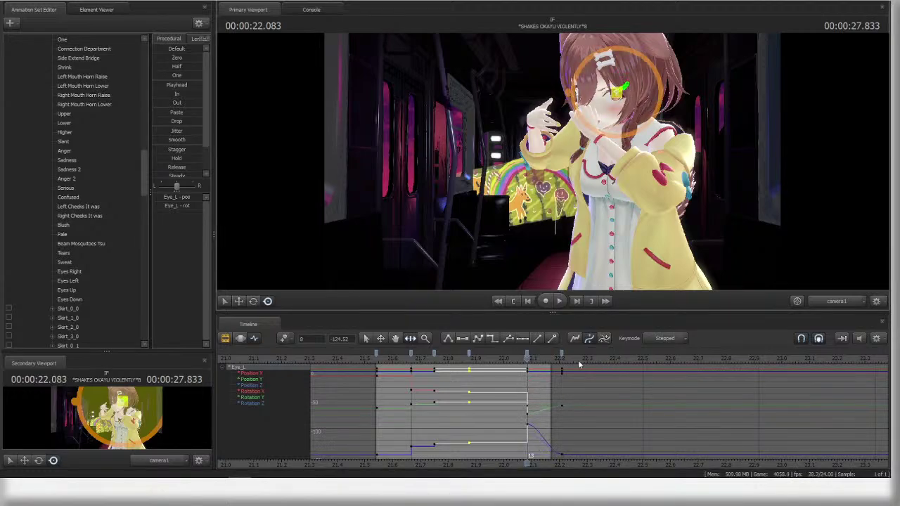
# - Move the last Eye_L keyframe back to the shot's end, and make all Eye_L keyframes stepped
pyautogui.moveTo(561, 352); pyautogui.dragTo(550, 353)
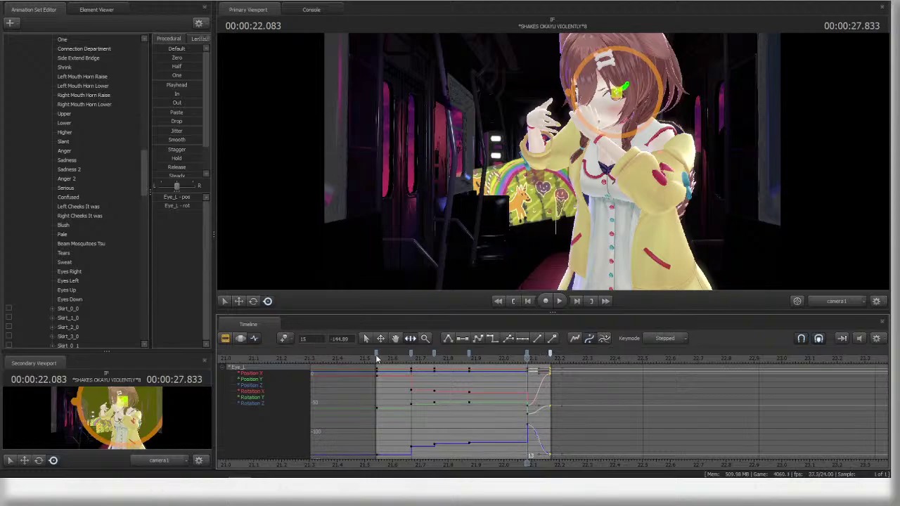
pyautogui.hotkey('ctrl', 'a')
pyautogui.press('4')
pyautogui.press('F2')
# - Play the *SHAKES OKAYU VIOLENTLY*8 shot and the following shot in the clip editor to check the eye motion
pyautogui.click(445, 359)
pyautogui.press('space')
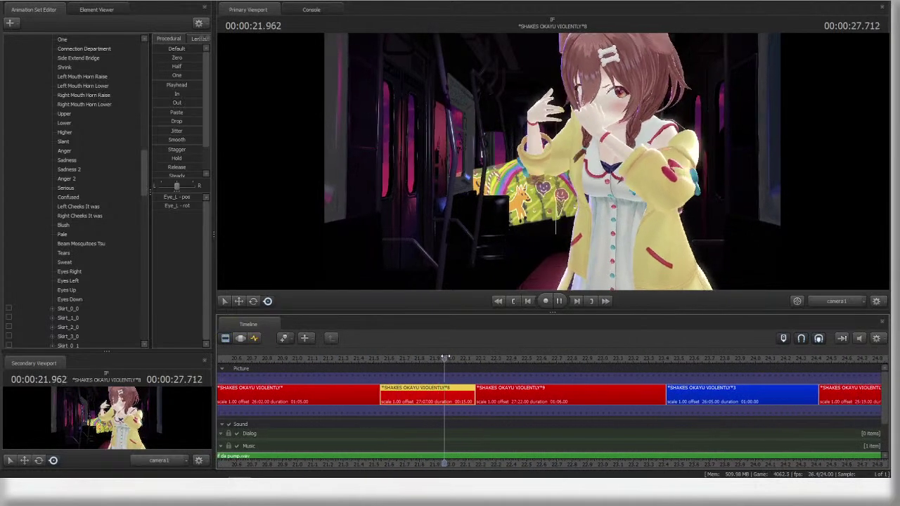
pyautogui.scroll(-3, 421, 366)
pyautogui.press('space')
pyautogui.click(390, 359)
pyautogui.press('space')
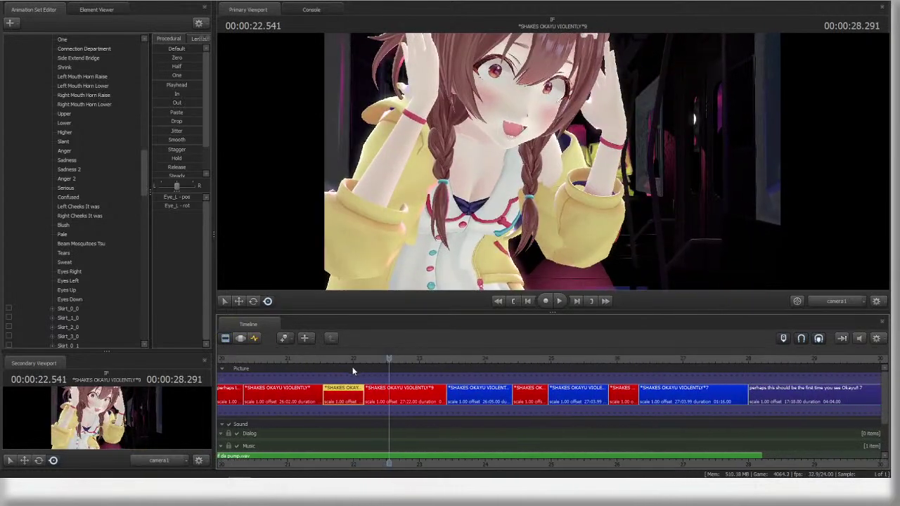
# - Reopen the *SHAKES OKAYU VIOLENTLY*8 shot in the graph editor and examine the left eye's motion through the Work Camera
pyautogui.click(327, 360)
pyautogui.press('F4')
pyautogui.moveTo(441, 453); pyautogui.dragTo(666, 448, button='middle')
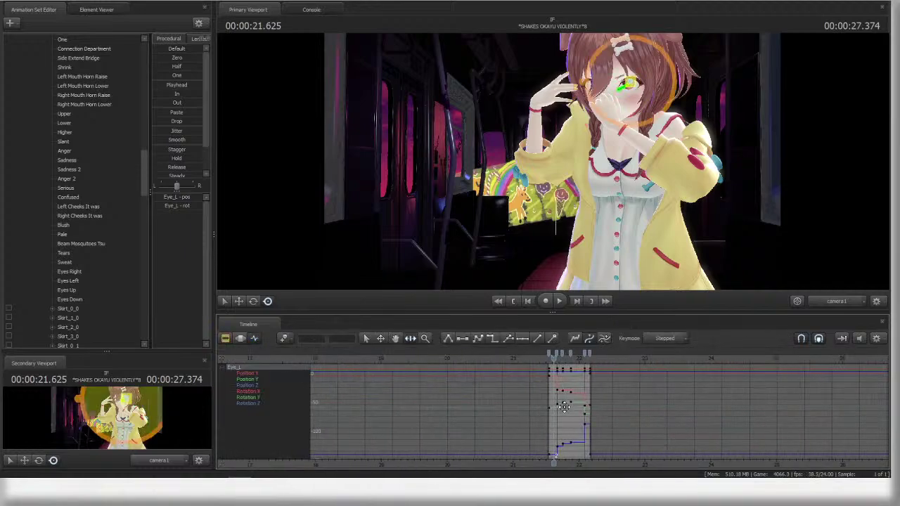
pyautogui.scroll(4, 564, 406)
pyautogui.moveTo(562, 360); pyautogui.dragTo(534, 357)
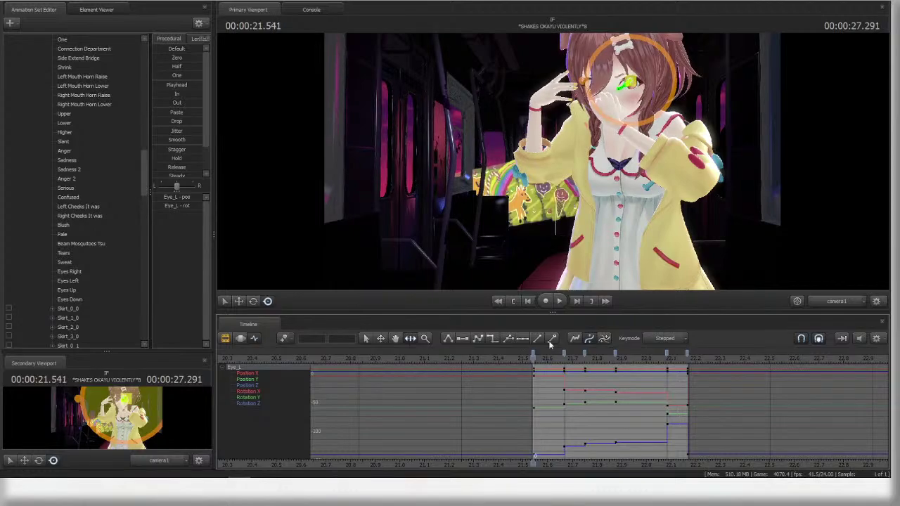
pyautogui.click(838, 302)
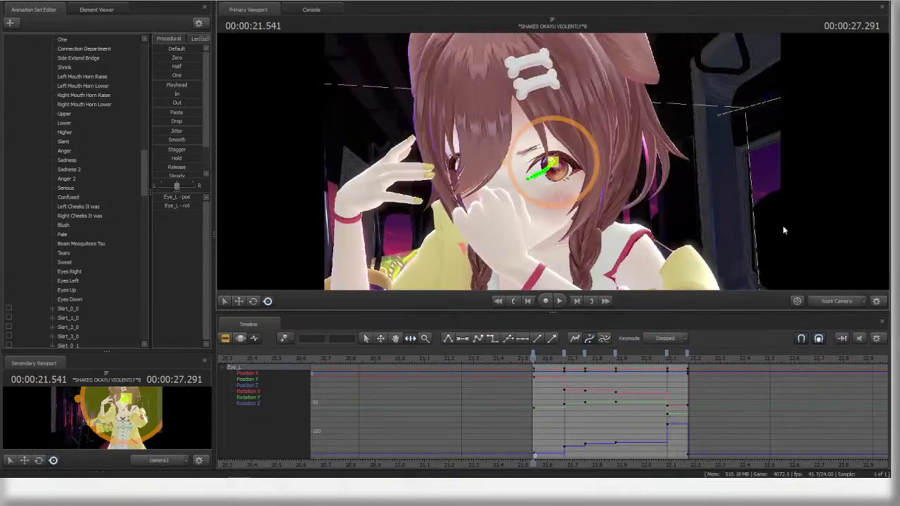
pyautogui.press('f')
pyautogui.keyDown('alt'); pyautogui.moveTo(575, 184); pyautogui.dragTo(565, 236); pyautogui.keyUp('alt')
pyautogui.press('space')
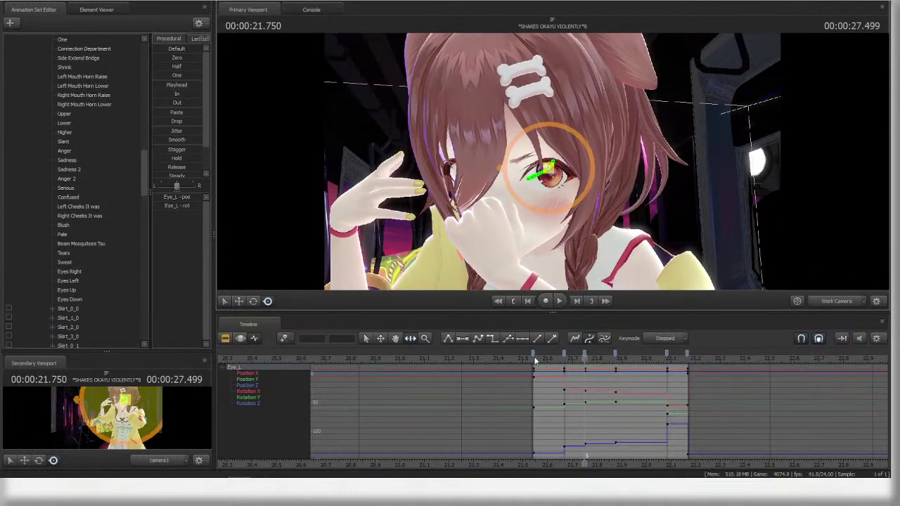
# - Make all Eye_L keyframes linear and play the shot to check the gaze
pyautogui.click(688, 357)
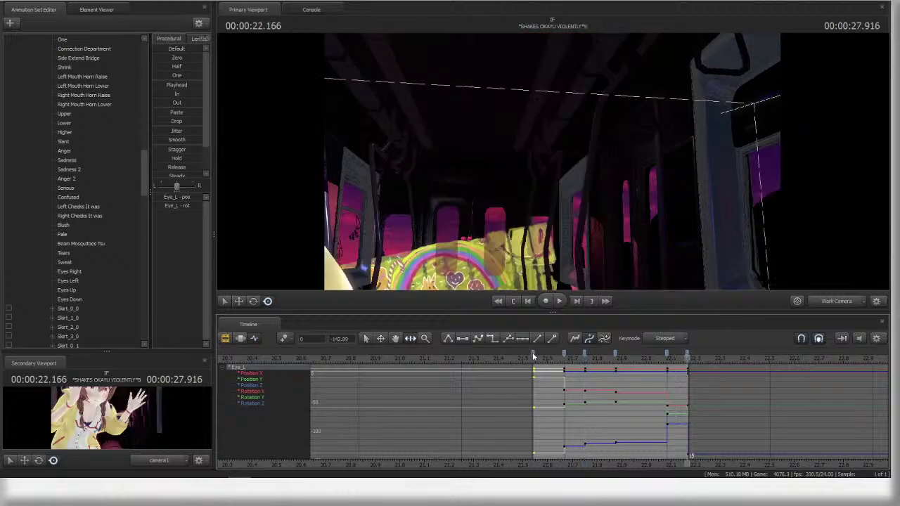
pyautogui.hotkey('ctrl', 'a')
pyautogui.press('3')
pyautogui.moveTo(553, 358); pyautogui.dragTo(655, 357)
pyautogui.press('space')
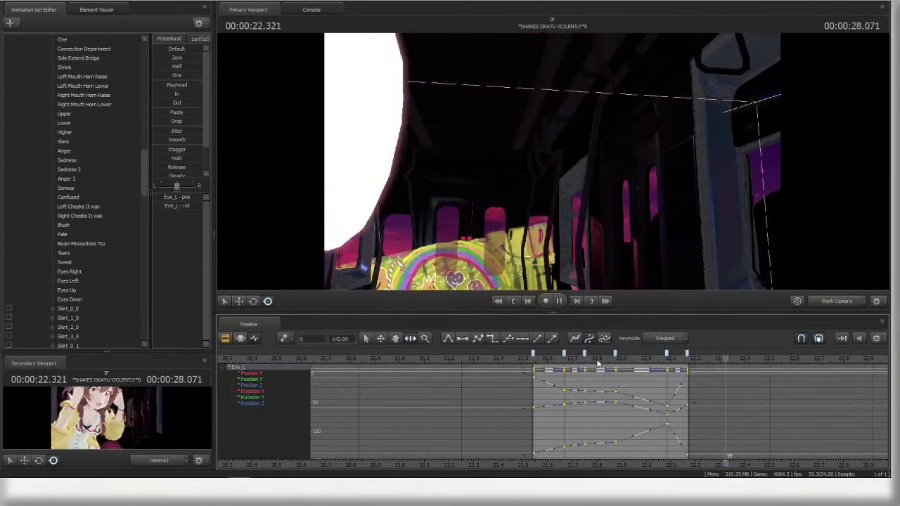
pyautogui.click(575, 357)
pyautogui.moveTo(575, 357); pyautogui.dragTo(552, 359)
# - Look through the inugami_korone_ragdoll1 Legs and Unknown groups for the eye controls
pyautogui.scroll(5, 83, 260)
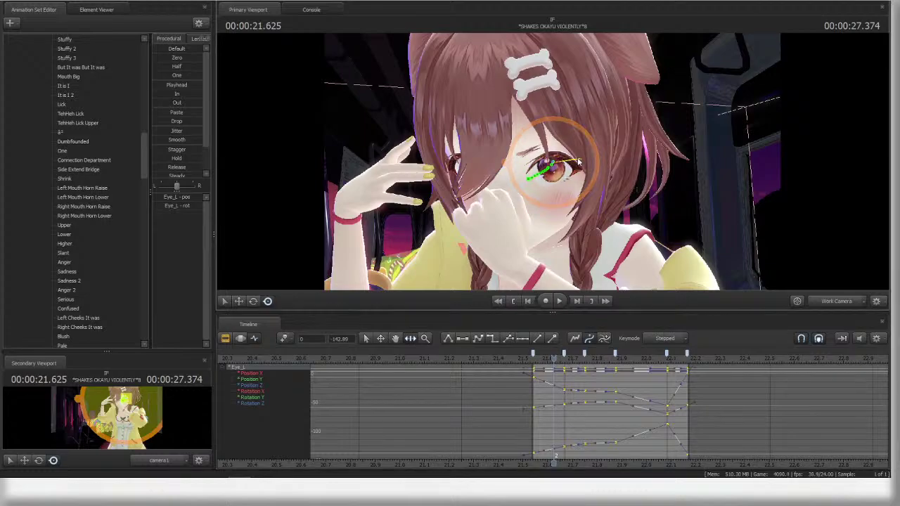
pyautogui.scroll(-7, 91, 296)
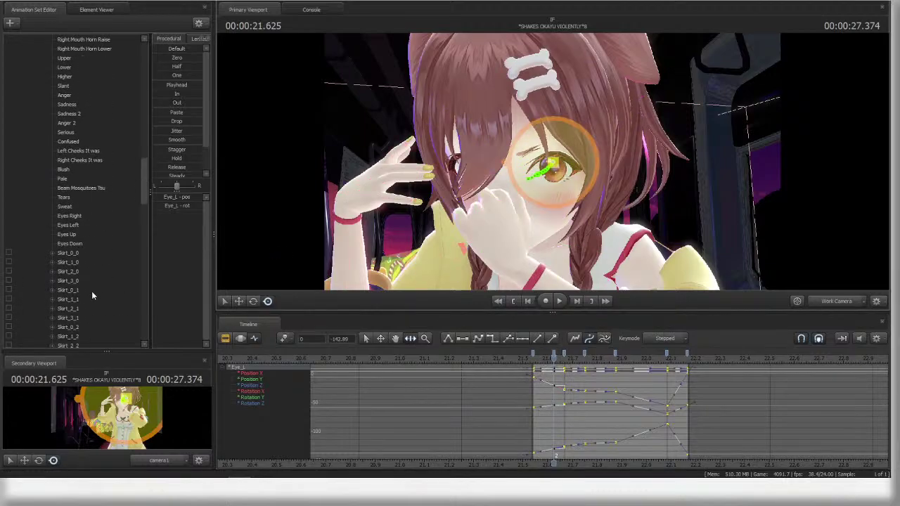
pyautogui.click(534, 360)
pyautogui.scroll(20, 103, 171)
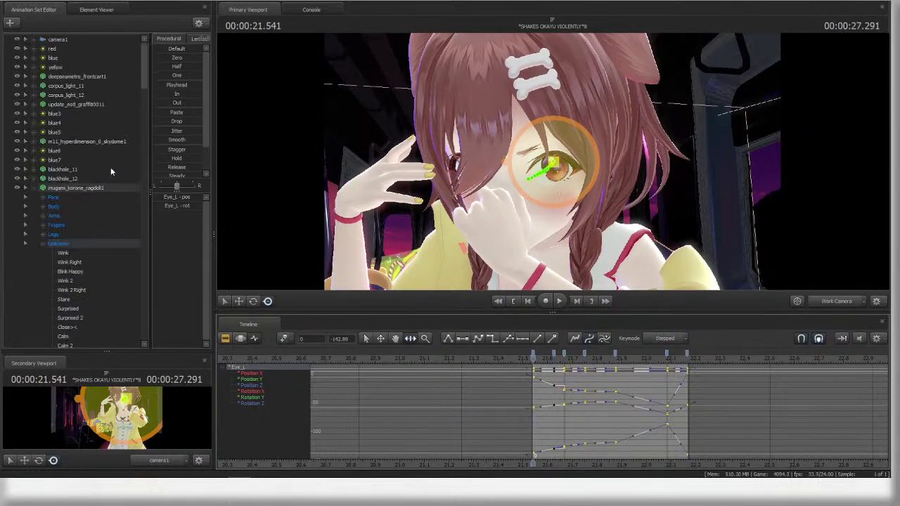
pyautogui.click(115, 237)
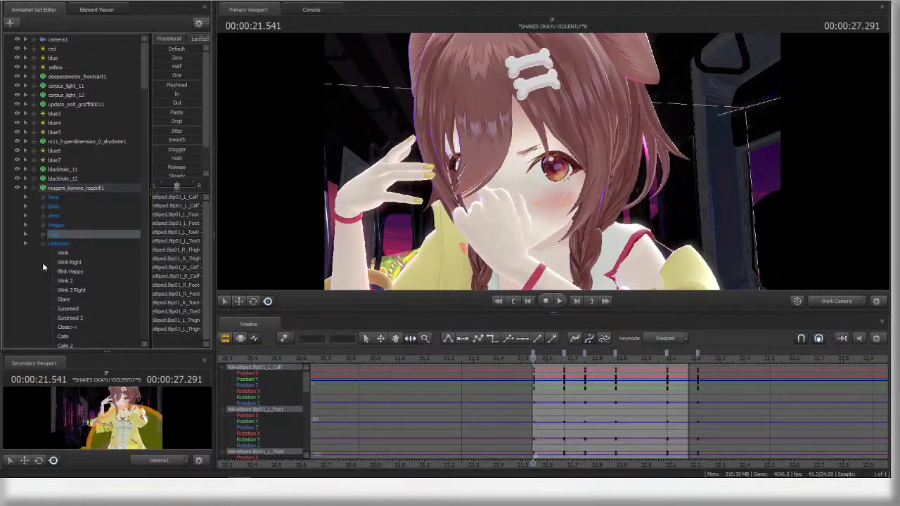
pyautogui.click(68, 243)
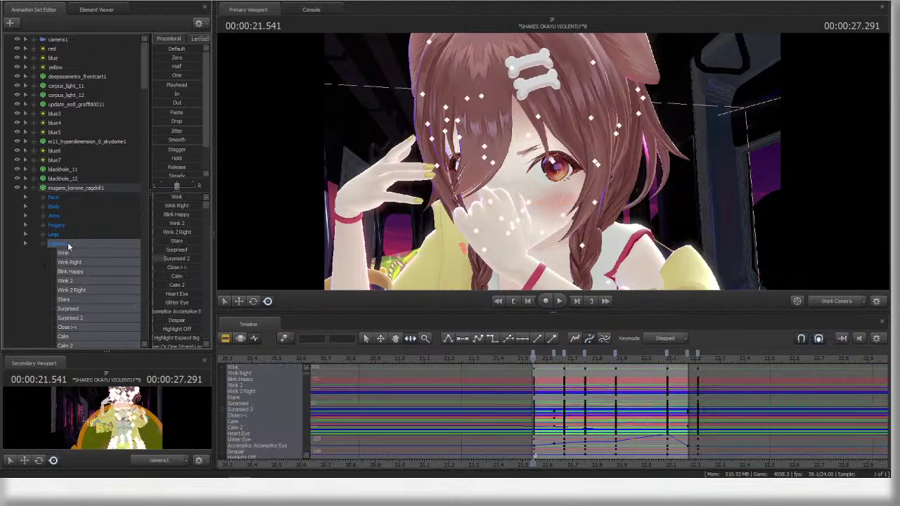
pyautogui.scroll(-15, 185, 266)
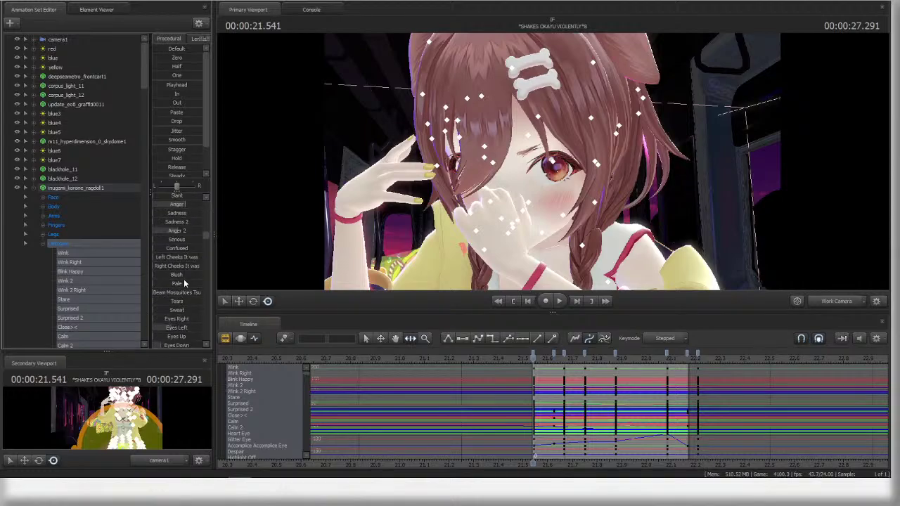
pyautogui.click(544, 357)
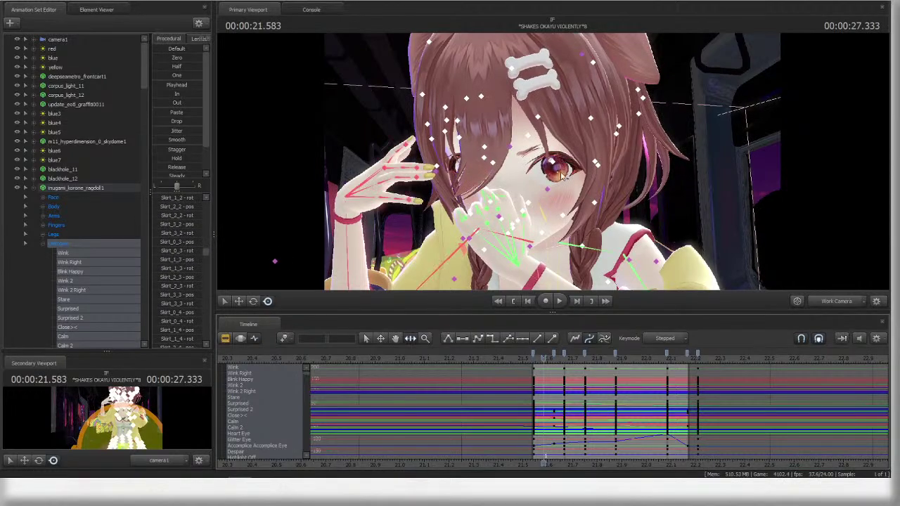
# - Delete the left eye bone's intermediate keyframes from 21.625 to 21.875 s
pyautogui.click(552, 162)
pyautogui.moveTo(551, 354); pyautogui.dragTo(617, 354)
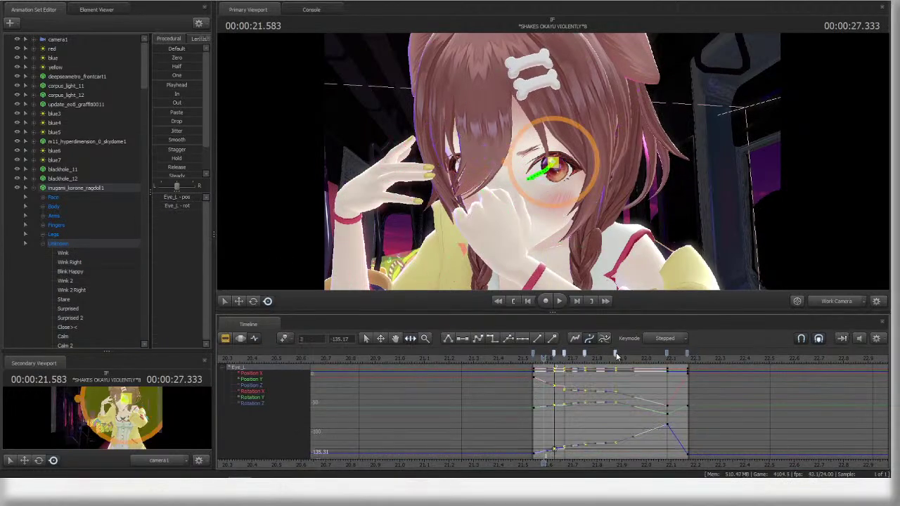
pyautogui.press('Delete')
pyautogui.moveTo(552, 360)
pyautogui.mouseDown()
pyautogui.moveTo(677, 361)
pyautogui.moveTo(555, 361)
pyautogui.mouseUp()
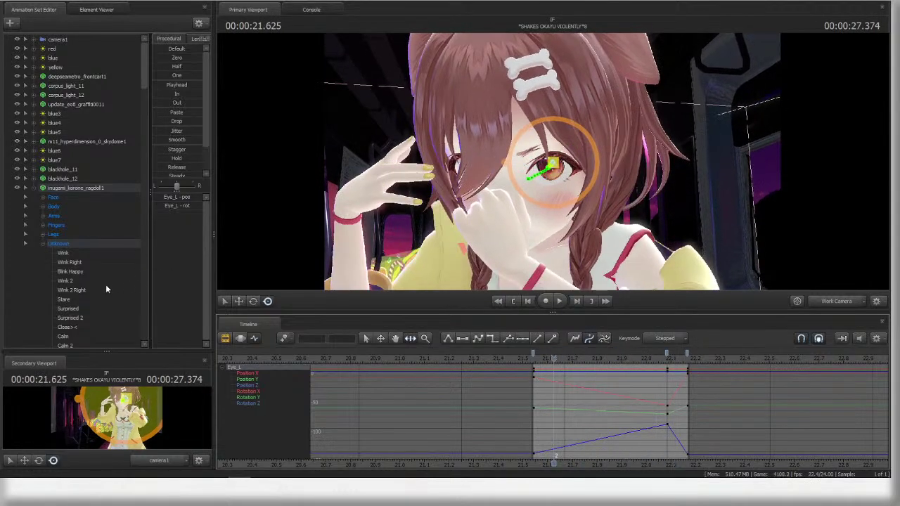
# - Select the Eyes Right, Left, Up and Down controls and copy their keyframe from 21.541 s to 21.666 s
pyautogui.scroll(-15, 105, 284)
pyautogui.scroll(-9, 93, 280)
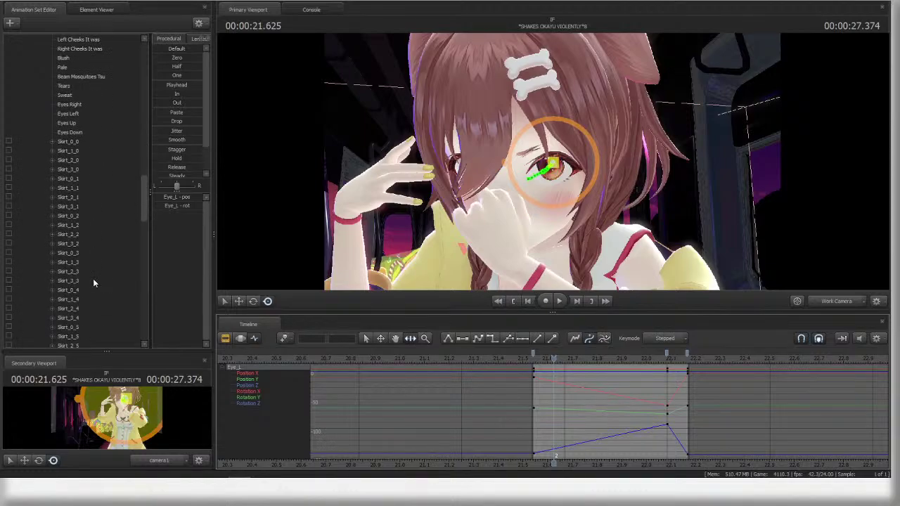
pyautogui.scroll(4, 92, 279)
pyautogui.moveTo(81, 244); pyautogui.dragTo(71, 215)
pyautogui.click(563, 359)
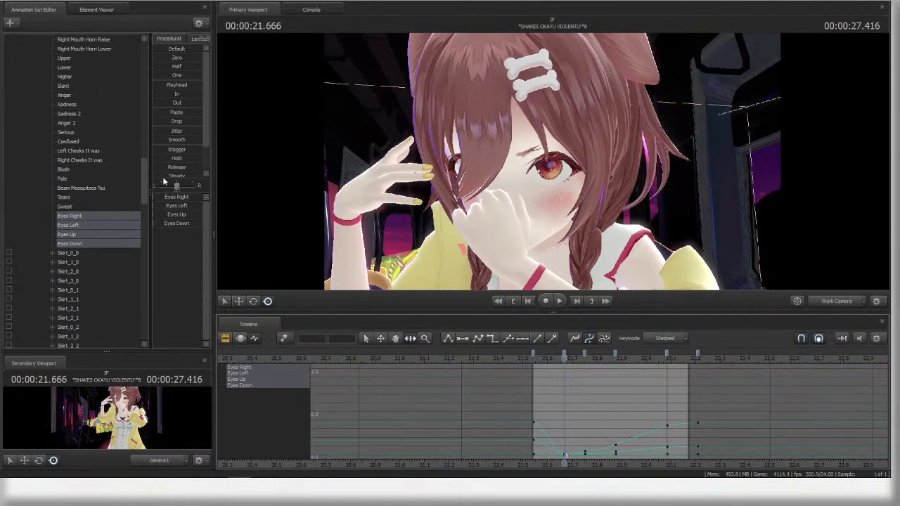
pyautogui.click(533, 355)
pyautogui.hotkey('ctrl', 'c')
pyautogui.hotkey('ctrl', 'v')
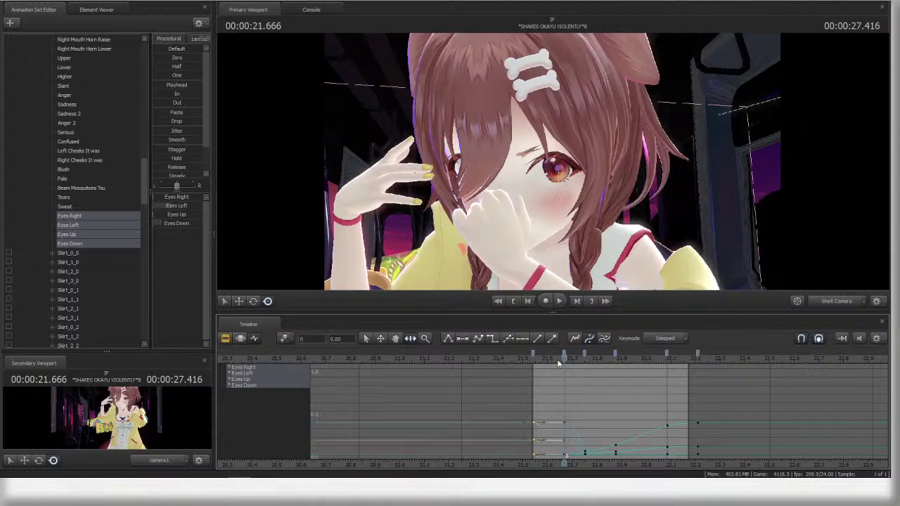
# - Delete the eye direction controls' keyframes at 21.541, 21.750 and 21.875 s
pyautogui.click(584, 357)
pyautogui.press('Delete')
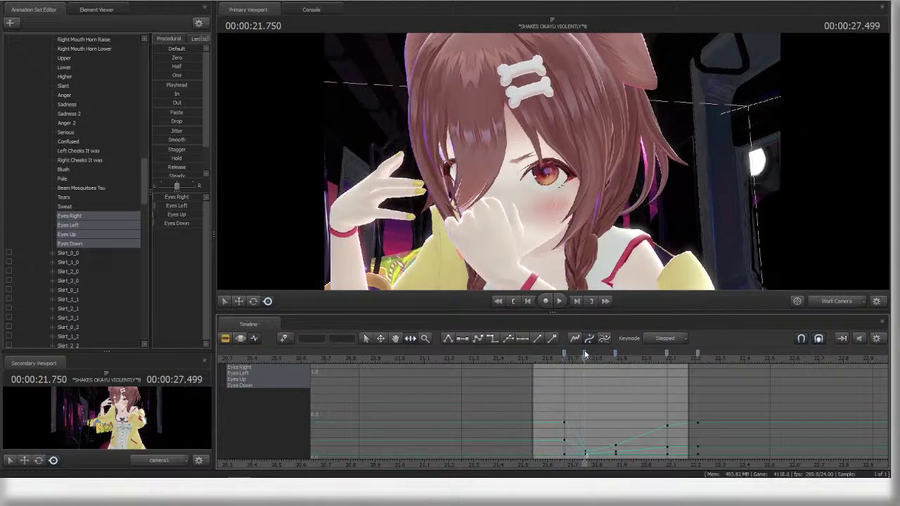
pyautogui.click(585, 354)
pyautogui.press('Delete')
pyautogui.click(615, 355)
pyautogui.press('Delete')
# - Raise the Eyes Down value slightly at 21.958 s and play the shot from 21.666 s to check the gaze
pyautogui.click(604, 360)
pyautogui.click(627, 359)
pyautogui.click(638, 358)
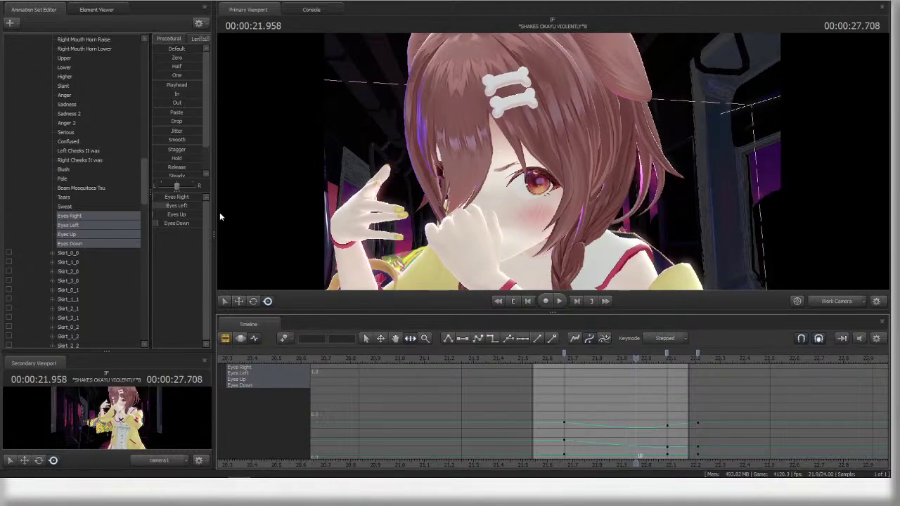
pyautogui.moveTo(184, 225); pyautogui.dragTo(187, 225)
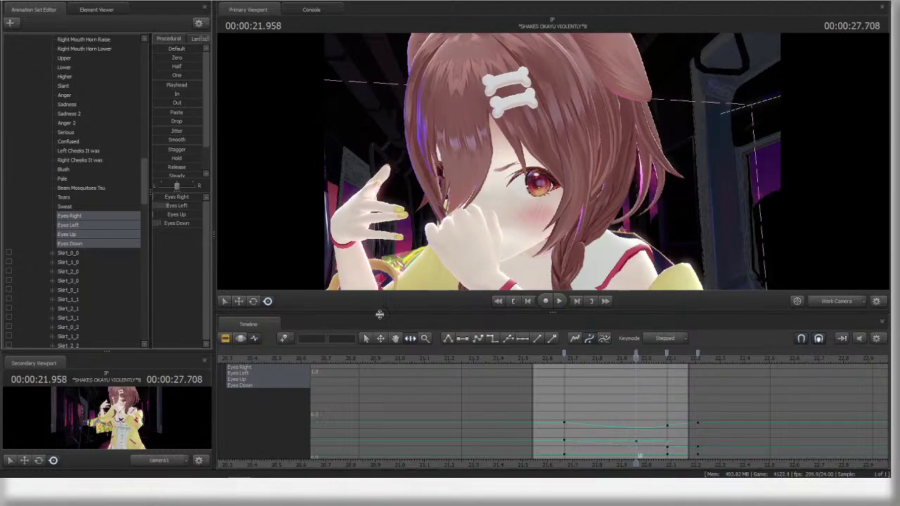
pyautogui.moveTo(561, 359); pyautogui.dragTo(670, 356)
pyautogui.click(565, 356)
pyautogui.press('space')
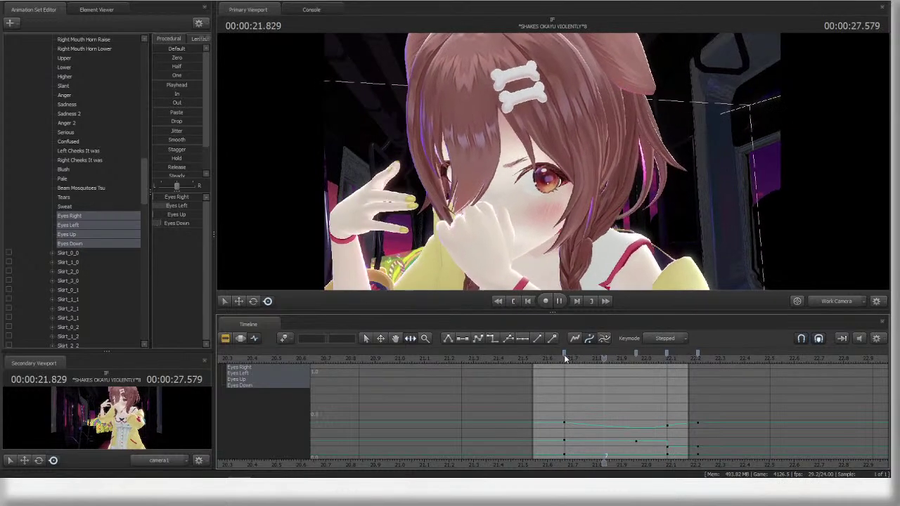
# - Adjust the eye direction values on the last eye keyframe and move that keyframe to 22.166 s
pyautogui.press('space')
pyautogui.moveTo(646, 359)
pyautogui.mouseDown()
pyautogui.moveTo(687, 358)
pyautogui.moveTo(677, 353)
pyautogui.mouseUp()
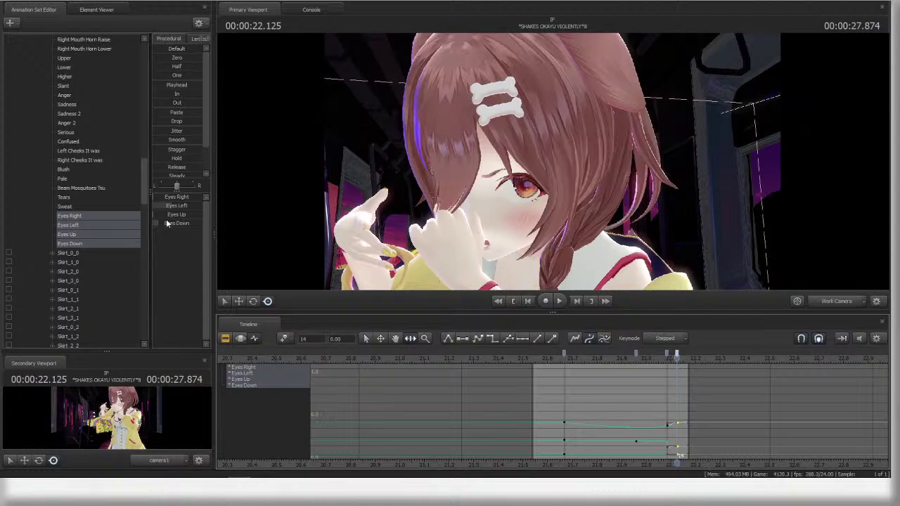
pyautogui.moveTo(176, 206); pyautogui.dragTo(184, 225)
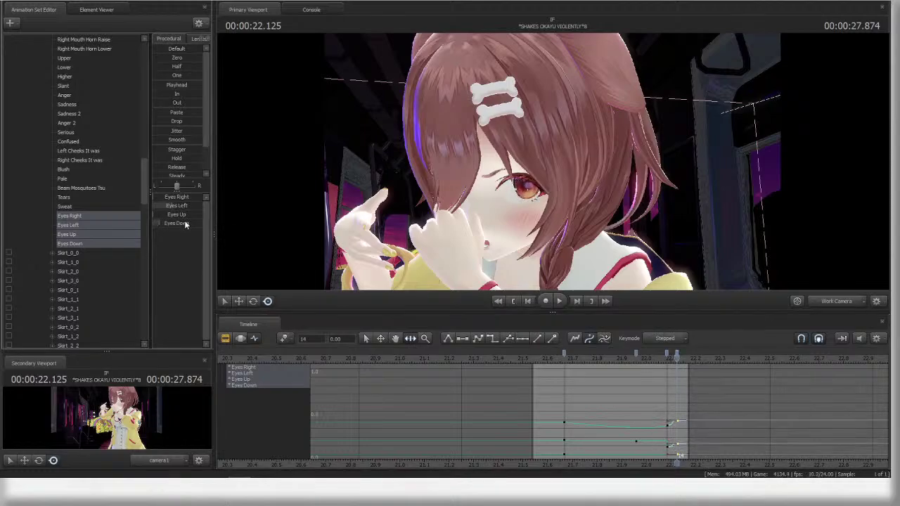
pyautogui.moveTo(677, 354); pyautogui.dragTo(687, 354)
pyautogui.press('Left')
# - Apply stepped tangents to the eye direction keyframe at 22.083 s and play the shot through camera1
pyautogui.click(667, 352)
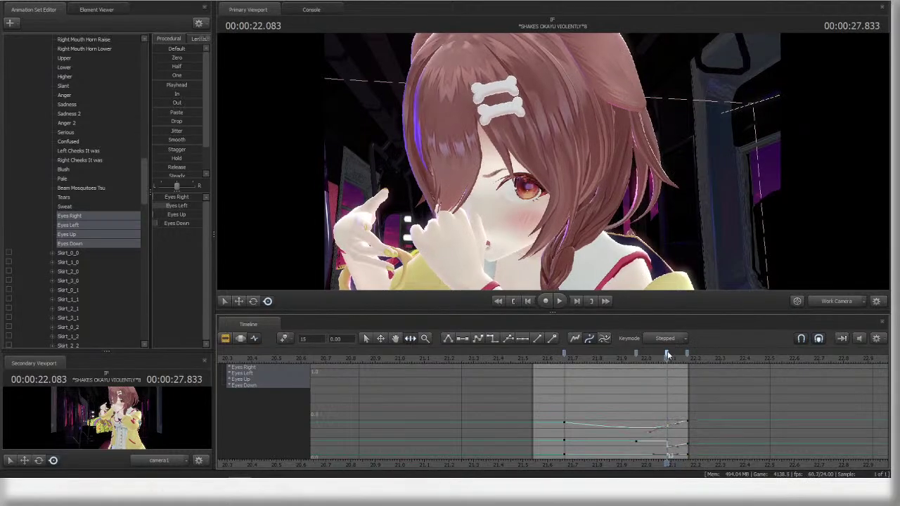
pyautogui.press('4')
pyautogui.press('space')
pyautogui.click(836, 301)
pyautogui.press('space')
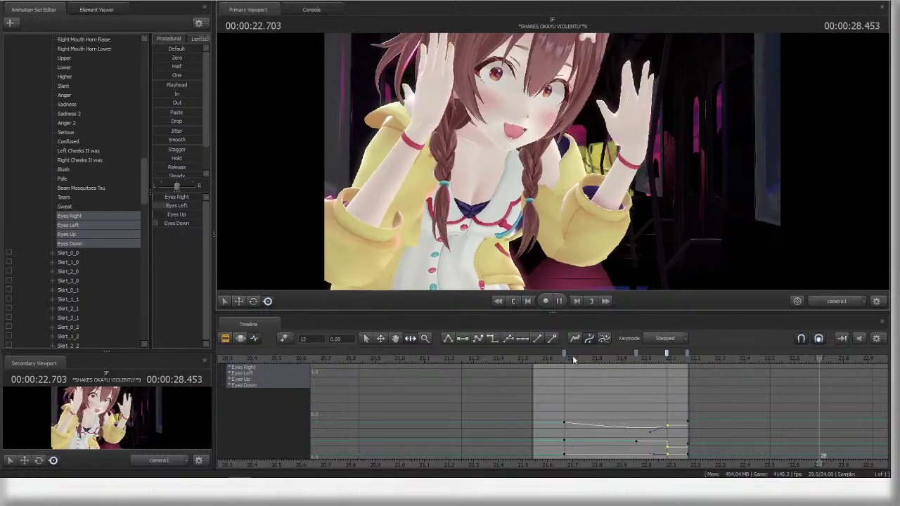
# - Move the last eye direction keyframe back to 22.125 s and check the frames around the cut
pyautogui.click(551, 358)
pyautogui.moveTo(551, 358); pyautogui.dragTo(676, 358)
pyautogui.press('Left')
pyautogui.press('space')
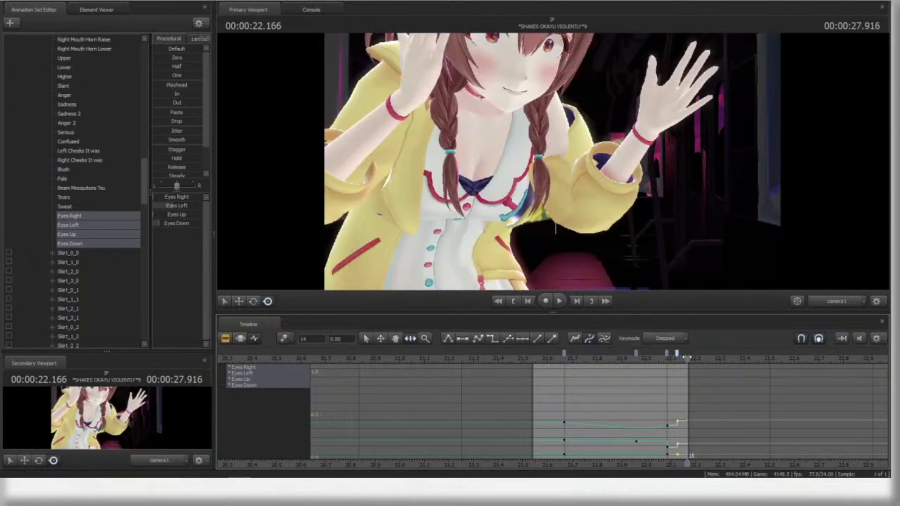
pyautogui.click(677, 357)
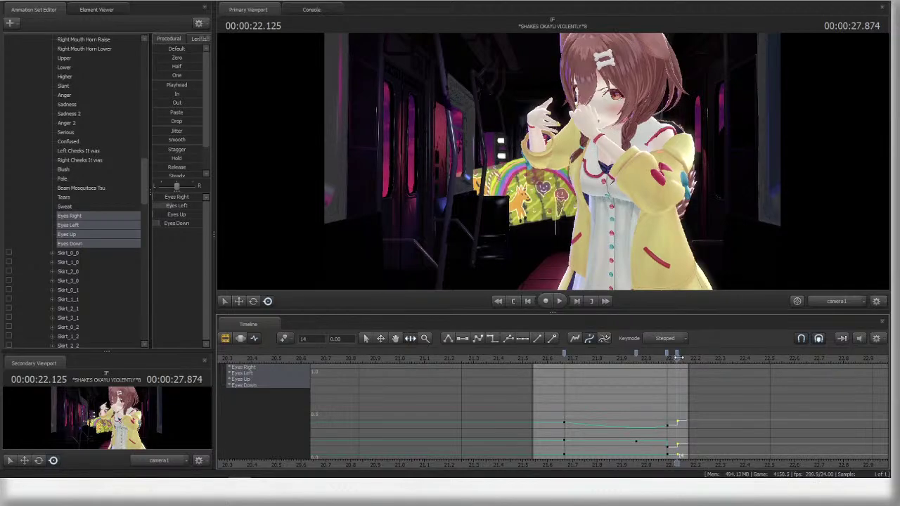
# - Apply the full Playhead preset to the eye direction controls from 22.083 to 22.5 s, using the pose at 22.083 s
pyautogui.press('F4')
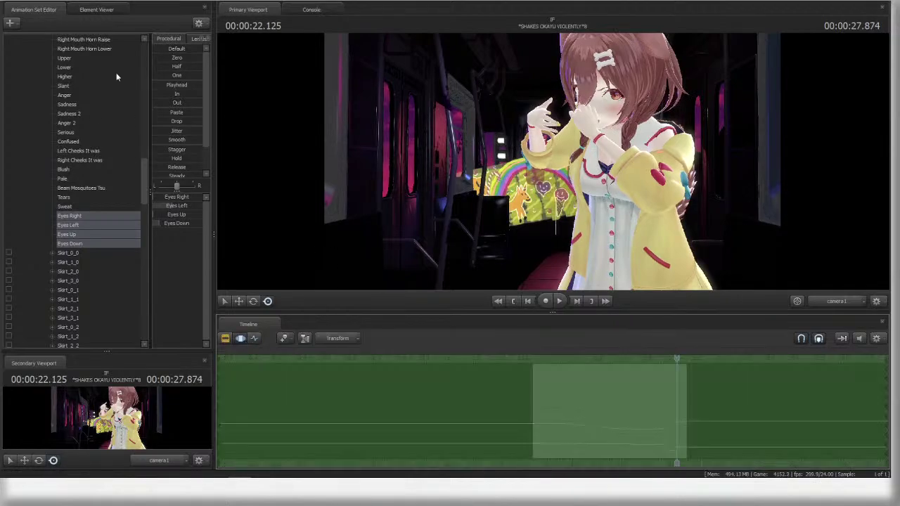
pyautogui.keyDown('shift'); pyautogui.moveTo(676, 427); pyautogui.dragTo(769, 422); pyautogui.keyUp('shift')
pyautogui.click(670, 357)
pyautogui.moveTo(678, 378); pyautogui.dragTo(667, 361)
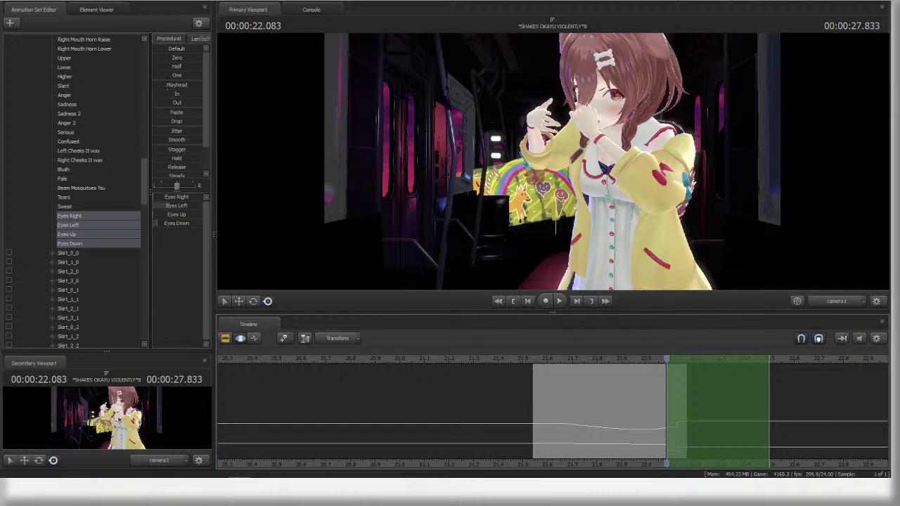
pyautogui.moveTo(168, 85); pyautogui.dragTo(658, 366)
pyautogui.press('space')
pyautogui.press('space')
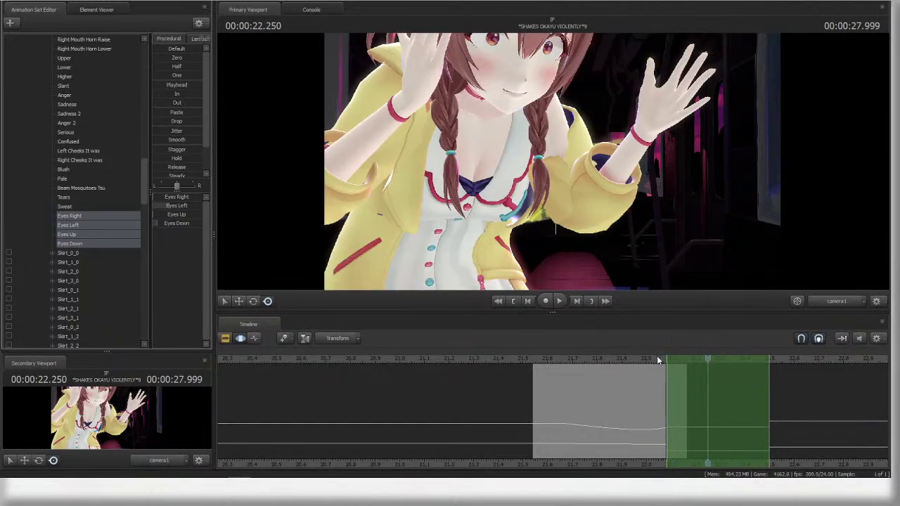
# - Clear the time selection and replay the shot to check the eye direction near the cut
pyautogui.click(644, 358)
pyautogui.press('Escape')
pyautogui.press('space')
pyautogui.scroll(-3, 616, 375)
pyautogui.press('space')
pyautogui.click(683, 357)
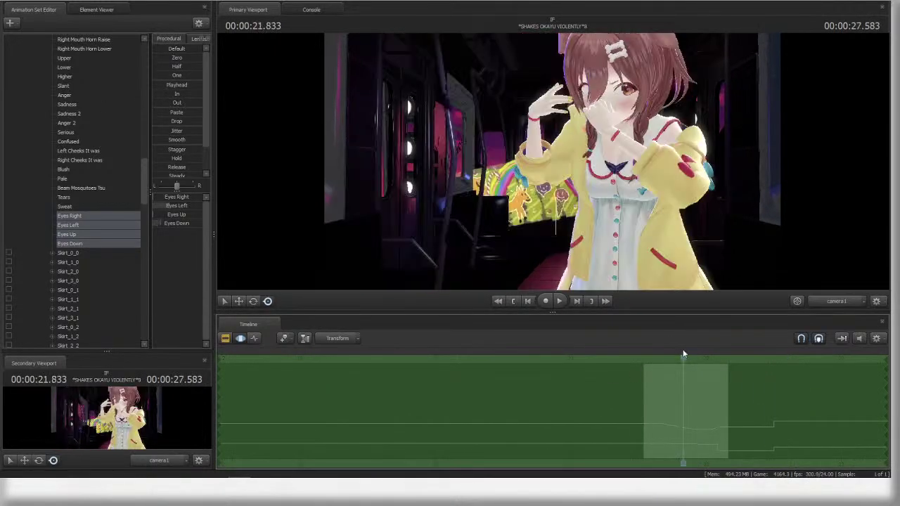
# - Select the left eye bone, delete its keyframes at 22.083 and 22.166 s, and play the shot
pyautogui.scroll(10, 128, 251)
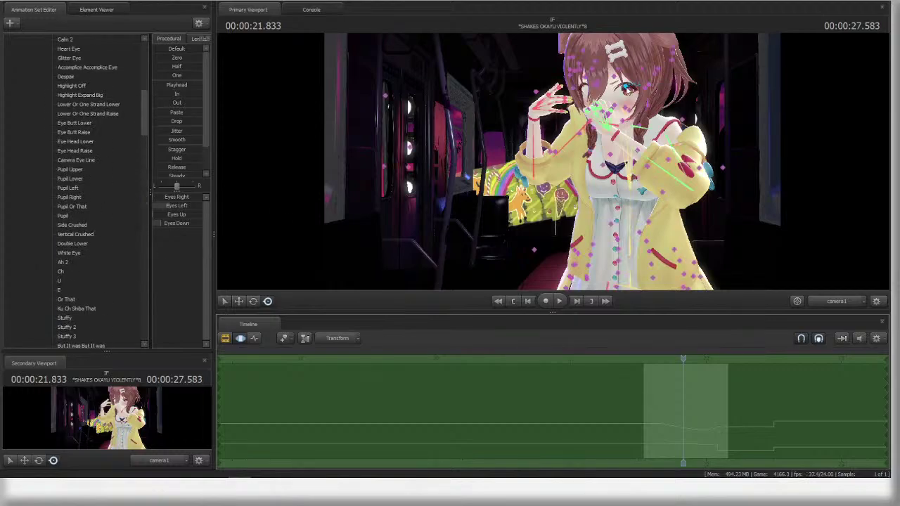
pyautogui.click(626, 89)
pyautogui.click(255, 341)
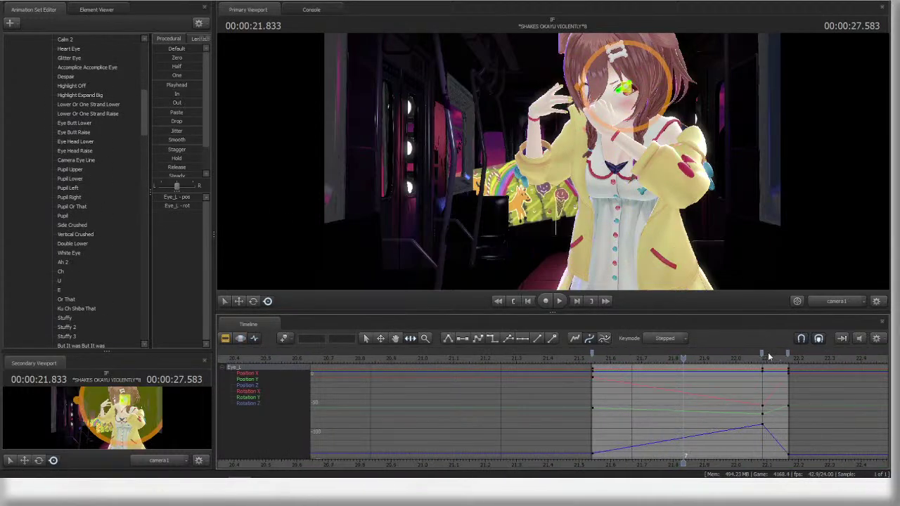
pyautogui.press('Delete')
pyautogui.press('space')
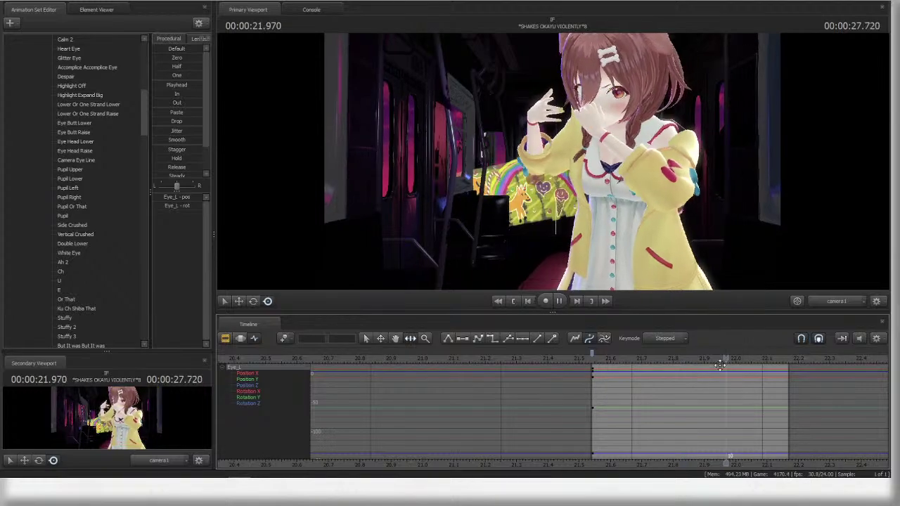
pyautogui.press('space')
# - Replay the *SHAKES OKAYU VIOLENTLY*8 shot repeatedly from 21.541 s to examine the eye movement
pyautogui.click(657, 358)
pyautogui.scroll(-10, 72, 308)
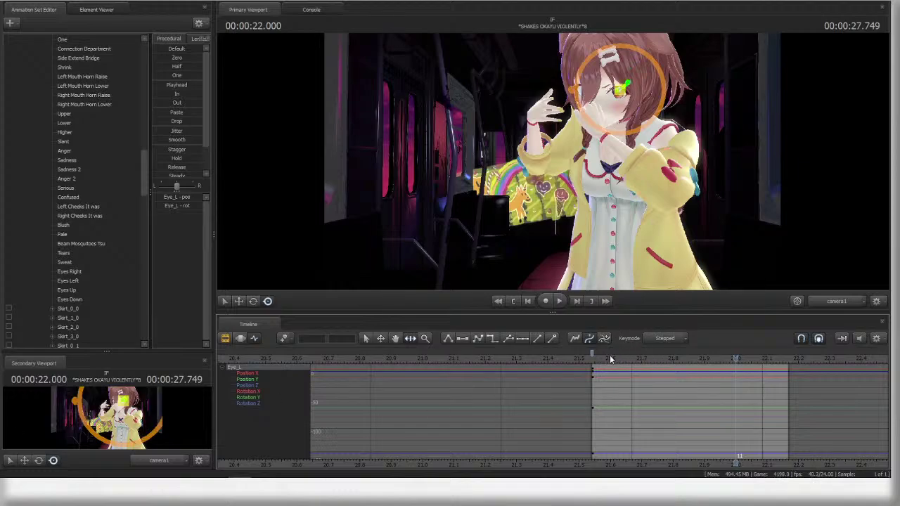
pyautogui.click(591, 357)
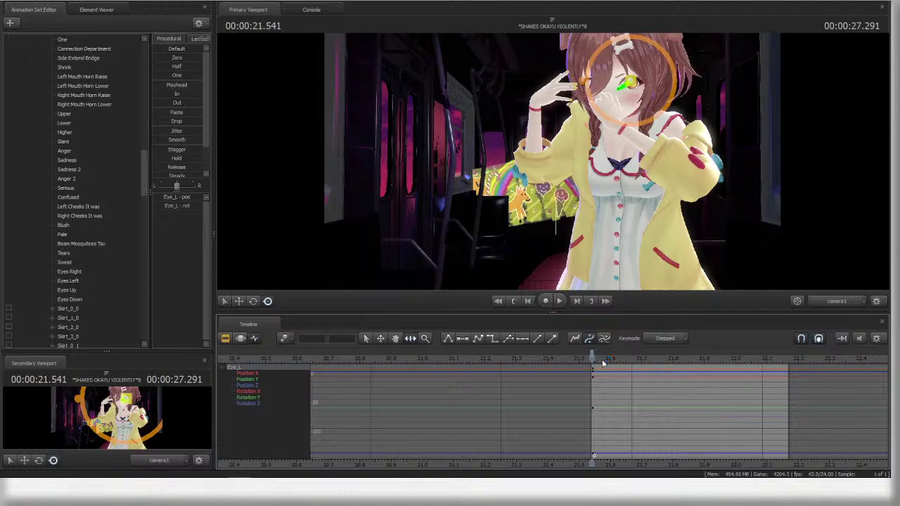
pyautogui.scroll(-2, 637, 364)
pyautogui.press('F2')
pyautogui.press('F4')
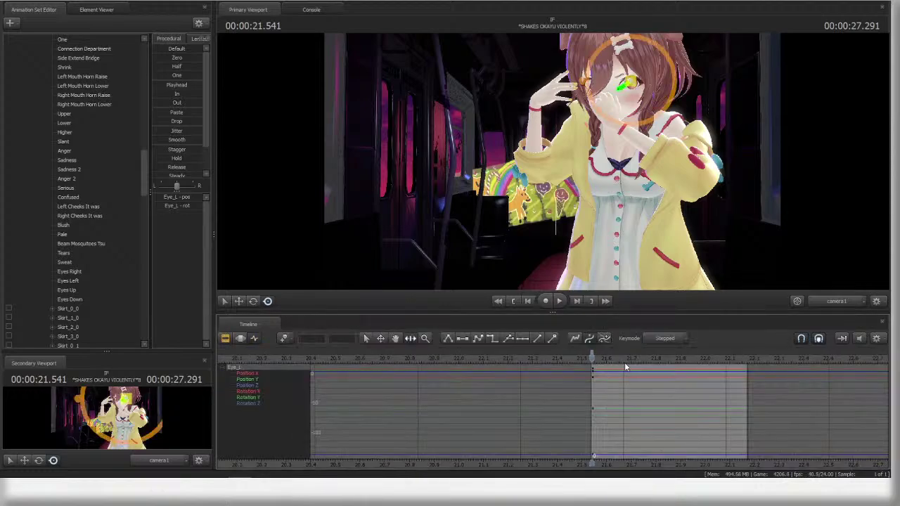
pyautogui.press('F2')
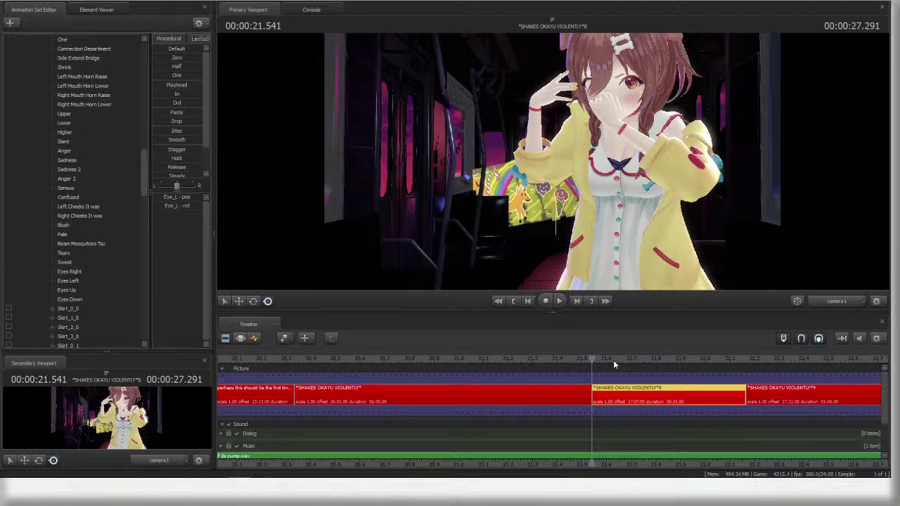
pyautogui.press('F4')
pyautogui.press('space')
pyautogui.press('space')
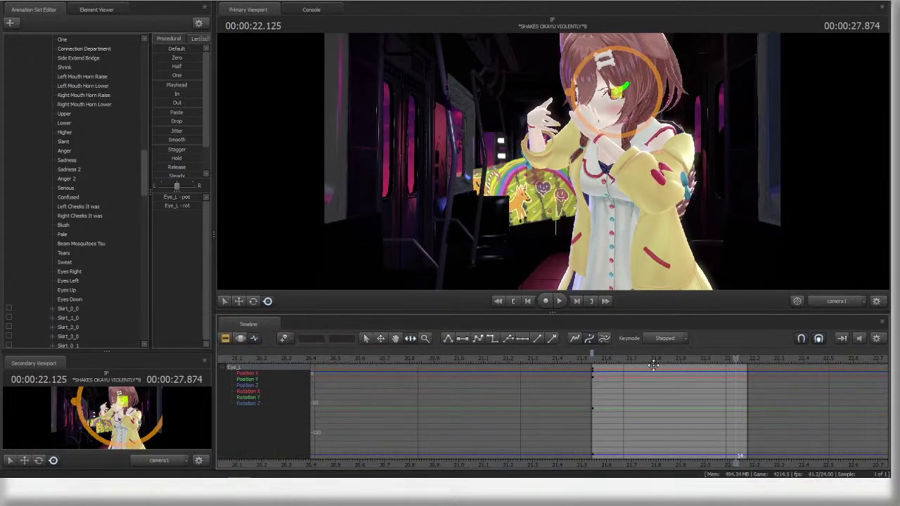
pyautogui.press('Up')
pyautogui.press('space')
pyautogui.press('space')
pyautogui.press('Up')
pyautogui.press('space')
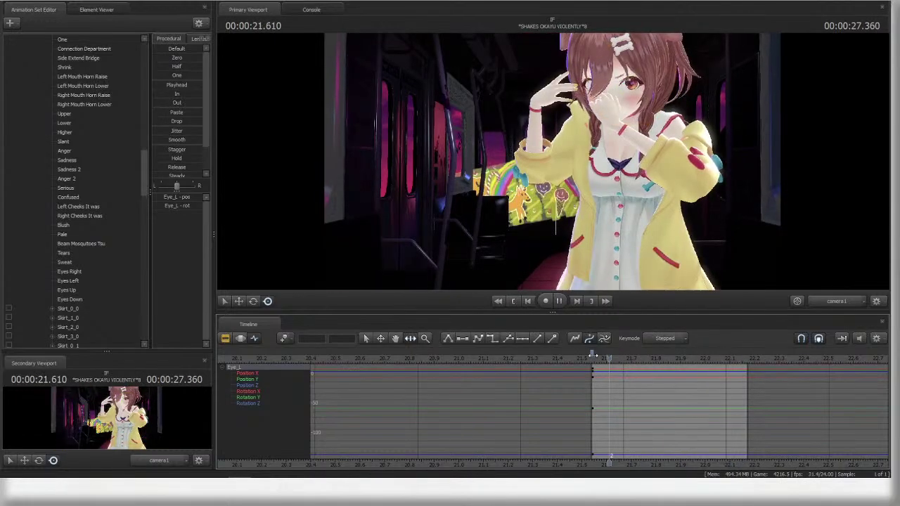
pyautogui.press('space')
pyautogui.keyDown('ctrl'); pyautogui.click(613, 98); pyautogui.keyUp('ctrl')
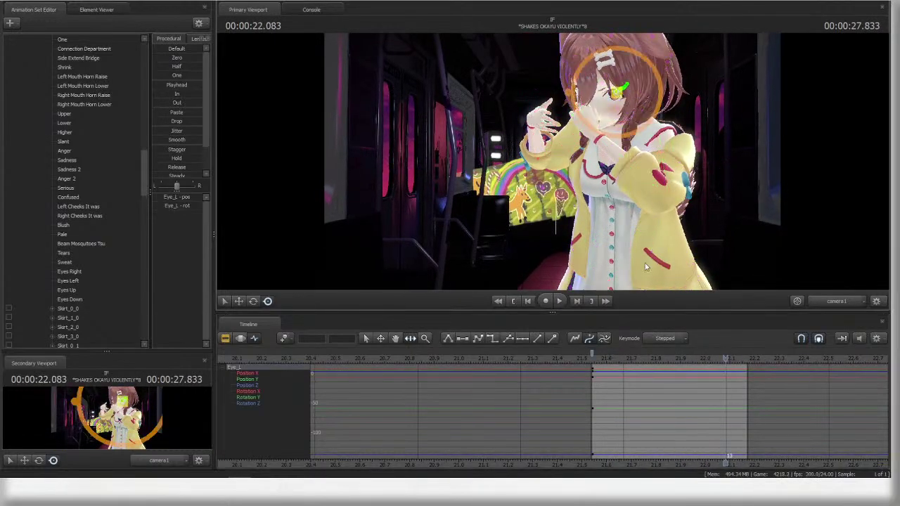
# - Select the four eye direction controls, move their keyframe from 21.666 s to 21.541 s, and play the shot
pyautogui.click(592, 353)
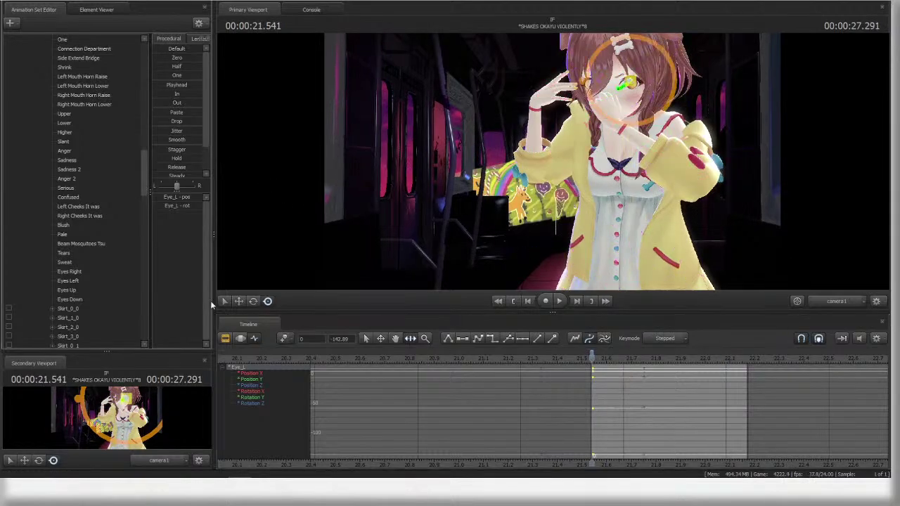
pyautogui.click(86, 299)
pyautogui.keyDown('shift'); pyautogui.click(86, 269); pyautogui.keyUp('shift')
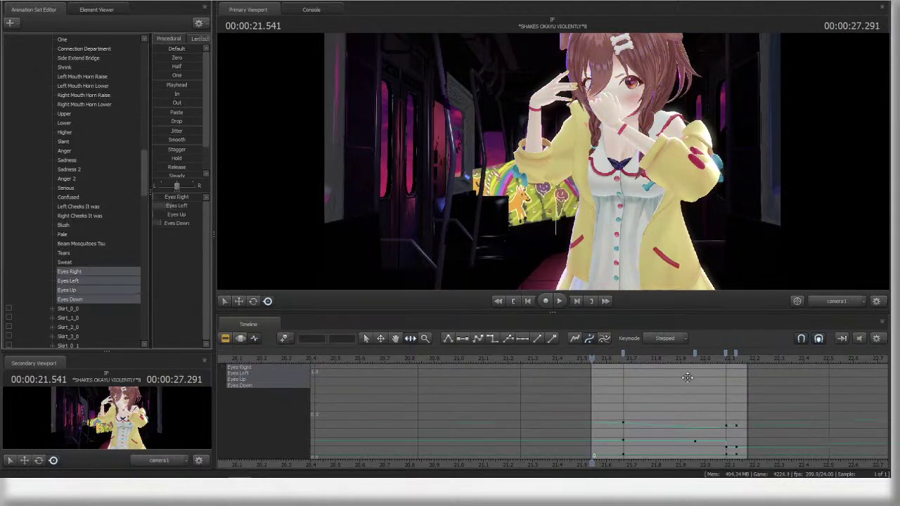
pyautogui.click(614, 358)
pyautogui.moveTo(624, 354)
pyautogui.mouseDown()
pyautogui.moveTo(593, 354)
pyautogui.moveTo(756, 355)
pyautogui.moveTo(608, 355)
pyautogui.mouseUp()
pyautogui.click(636, 357)
pyautogui.press('space')
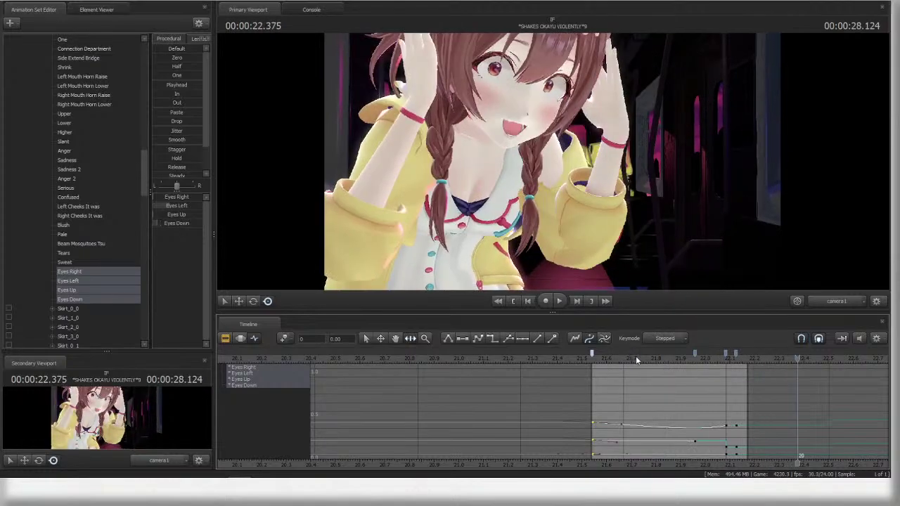
# - Show the shot clips on the timeline and play the following *SHAKES OKAYU VIOLENTLY* shots to review them
pyautogui.press('F3')
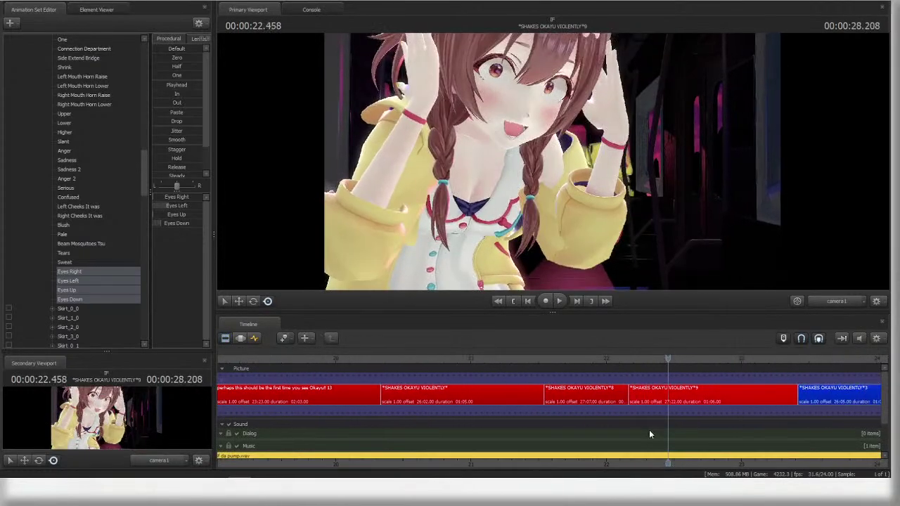
pyautogui.scroll(-3, 649, 426)
pyautogui.scroll(-4, 672, 396)
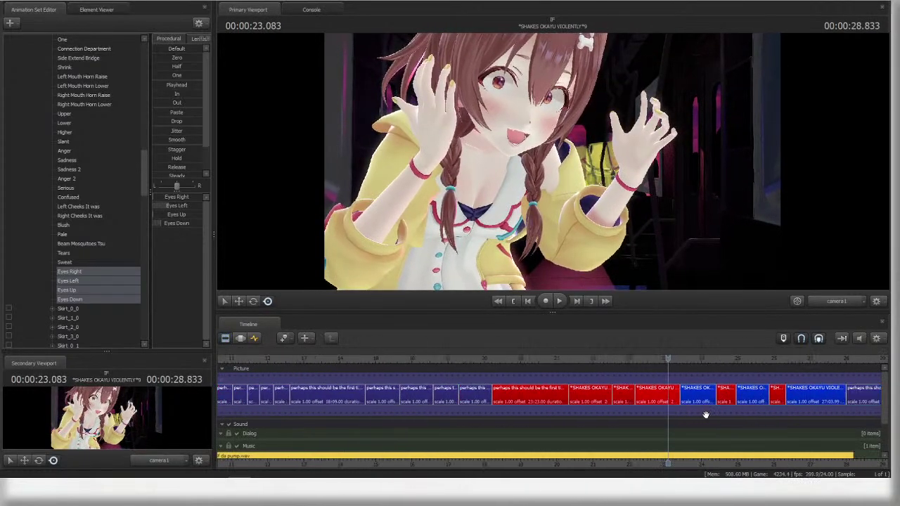
pyautogui.click(636, 359)
pyautogui.press('space')
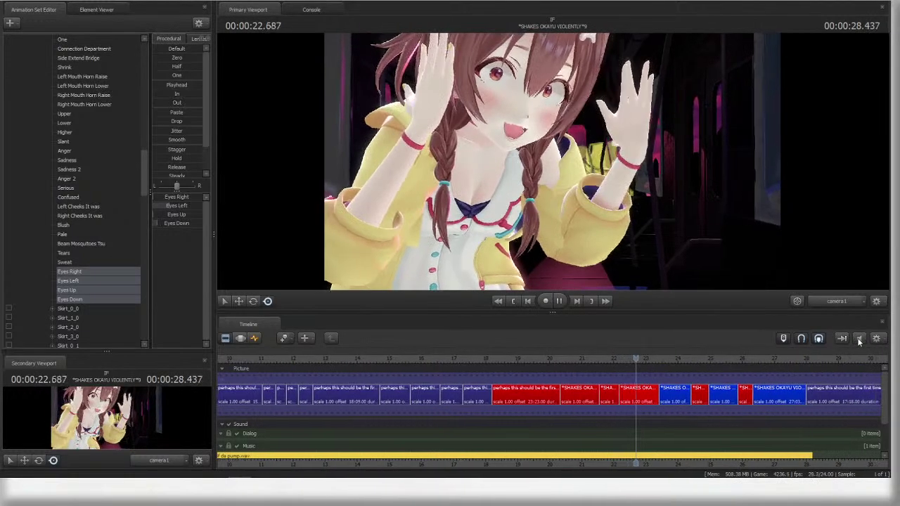
pyautogui.scroll(3, 796, 385)
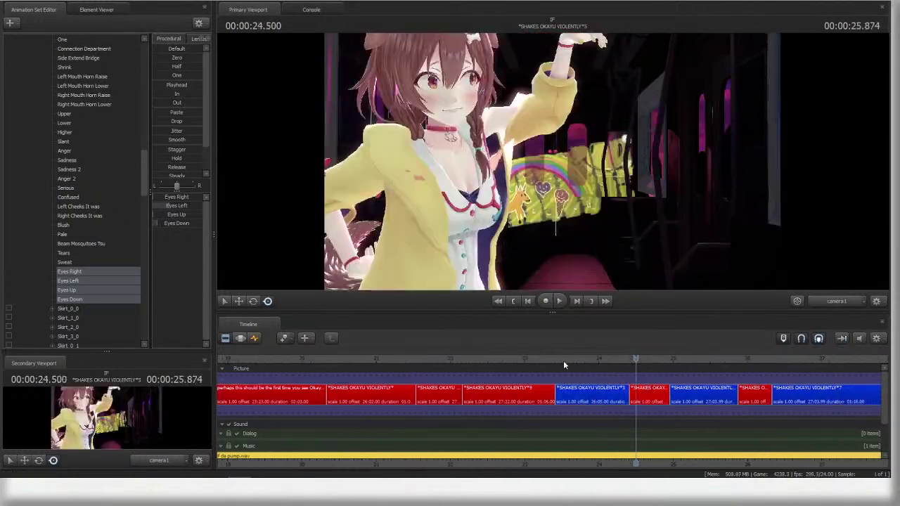
# - Open the *SHAKES OKAYU VIOLENTLY*3 shot for curve editing and select nekomata_okayu_ragdoll1's Unknown control group
pyautogui.click(555, 358)
pyautogui.click(584, 398)
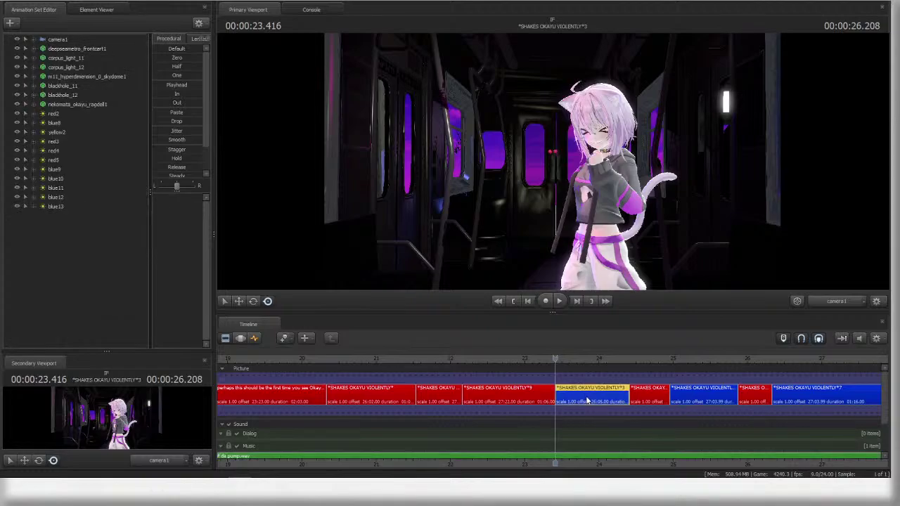
pyautogui.click(253, 340)
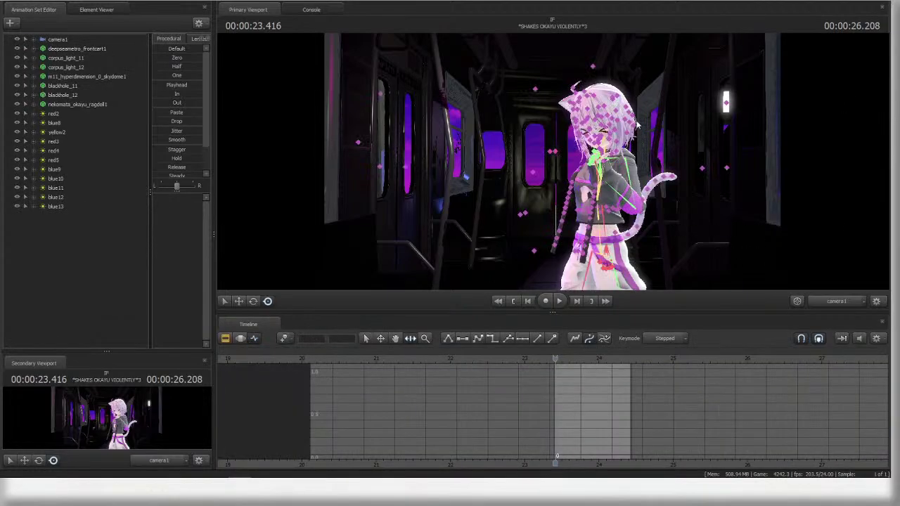
pyautogui.keyDown('ctrl'); pyautogui.click(594, 142); pyautogui.keyUp('ctrl')
pyautogui.keyDown('ctrl'); pyautogui.click(603, 144); pyautogui.keyUp('ctrl')
pyautogui.click(13, 269)
pyautogui.click(62, 225)
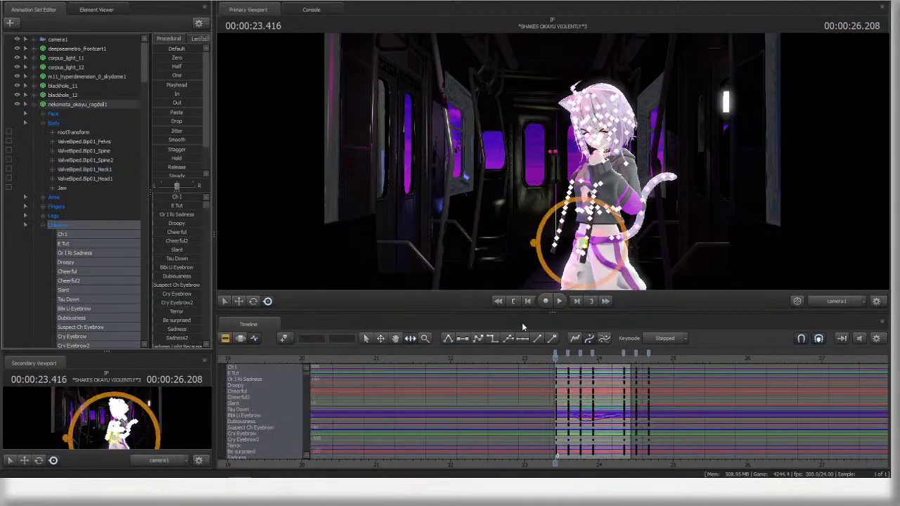
# - Frame the Okayu character closely with the Work Camera, play from 23.333 s, and return to 23.416 s
pyautogui.click(853, 303)
pyautogui.moveTo(552, 161); pyautogui.dragTo(525, 161)
pyautogui.scroll(5, 552, 162)
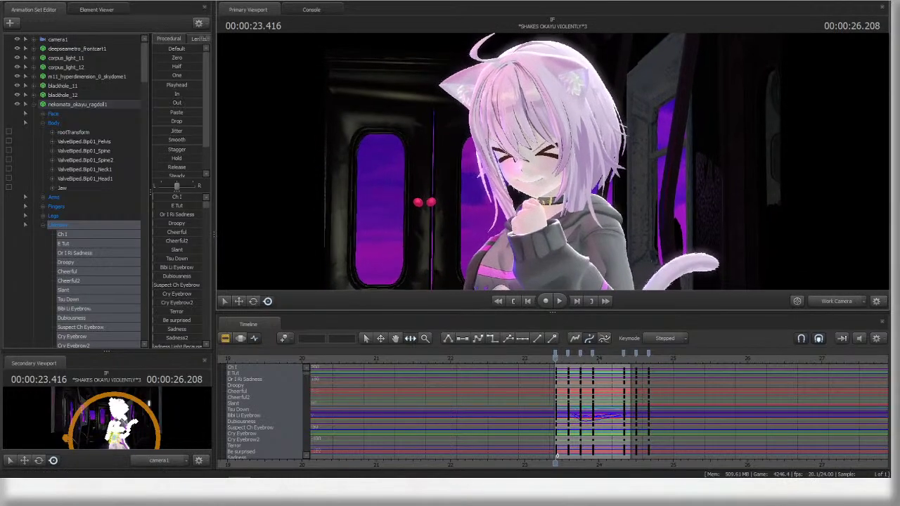
pyautogui.scroll(4, 573, 366)
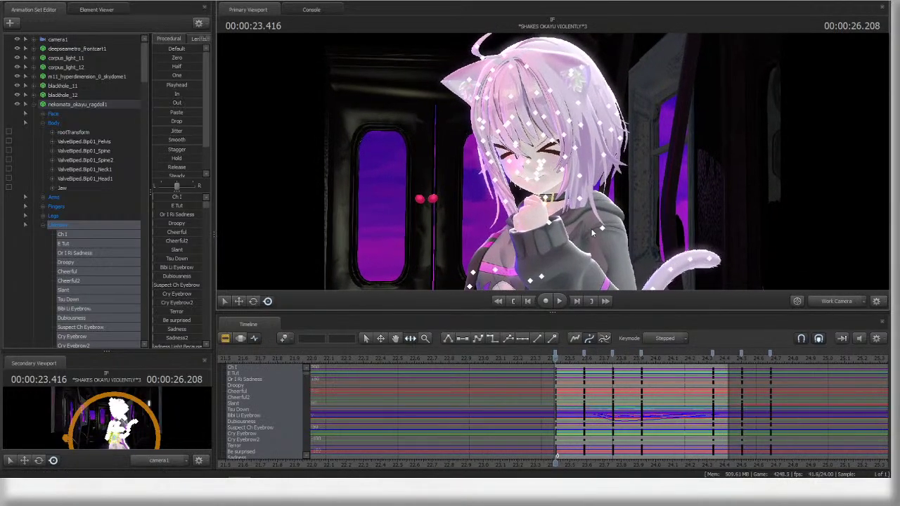
pyautogui.click(542, 355)
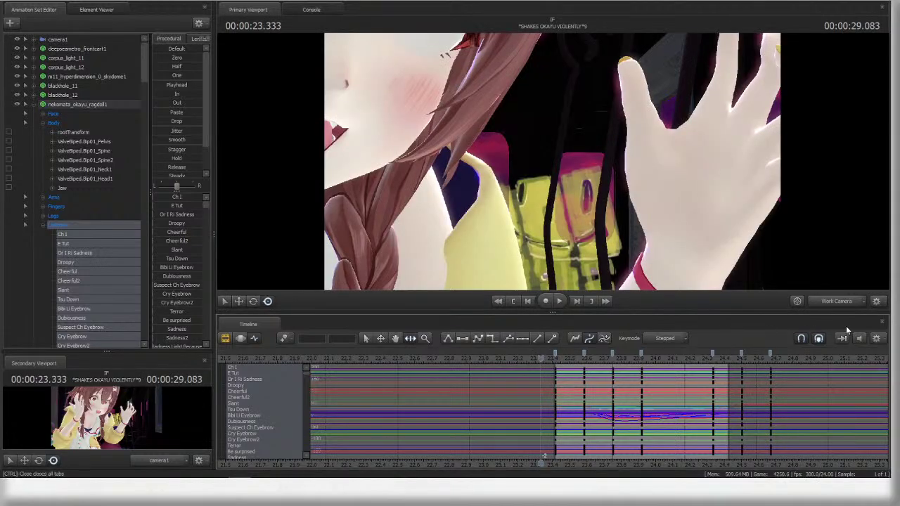
pyautogui.press('space')
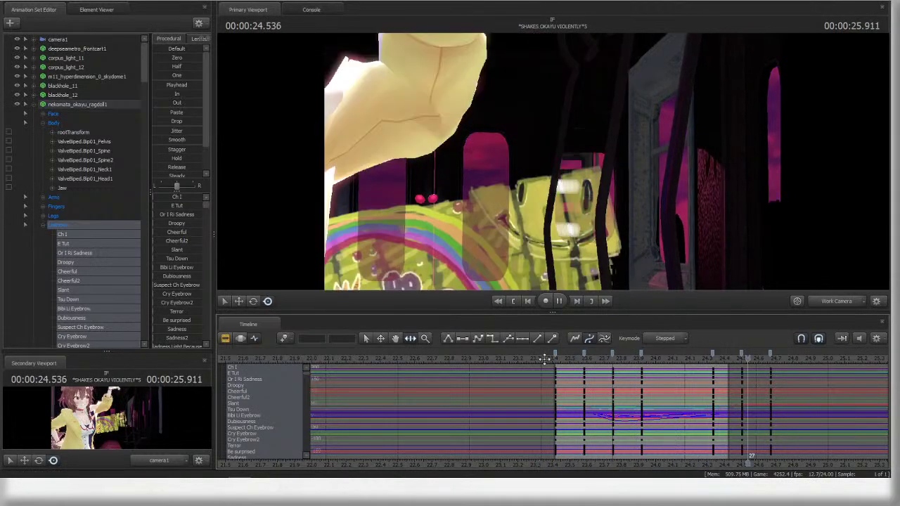
pyautogui.click(553, 361)
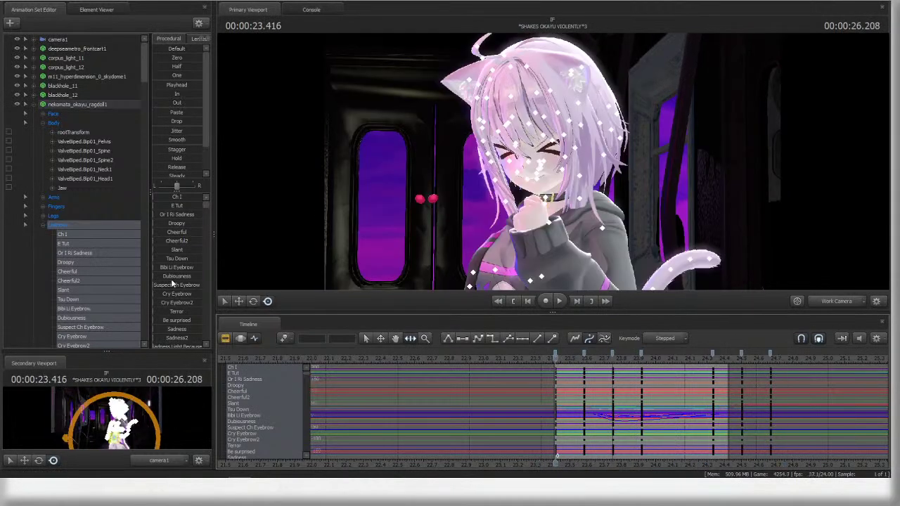
# - Open Okayu's eyes at 23.416 s by lowering the Close>< flex in the Unknown group to zero
pyautogui.scroll(-2, 179, 298)
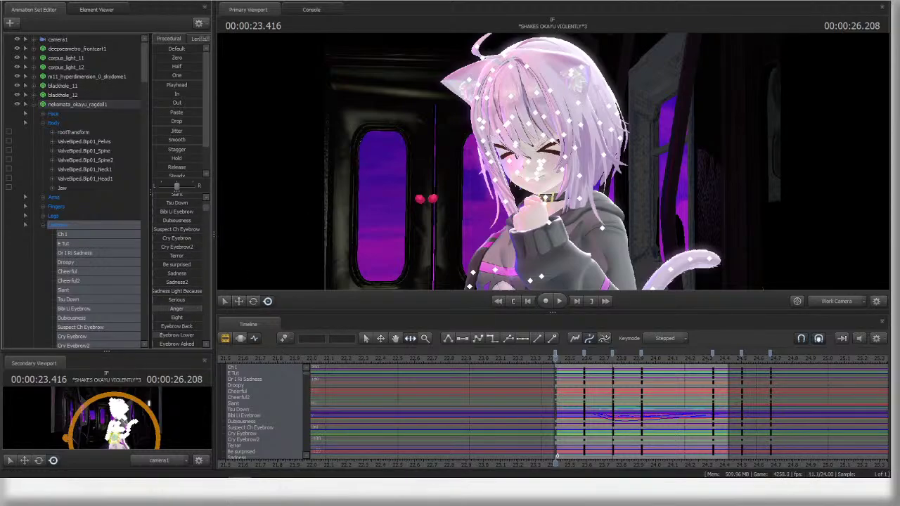
pyautogui.scroll(-6, 181, 303)
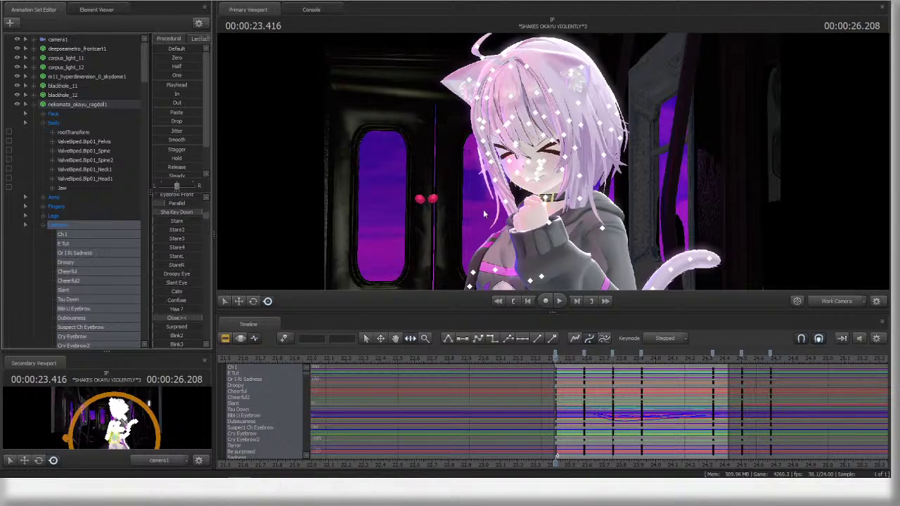
pyautogui.scroll(4, 179, 288)
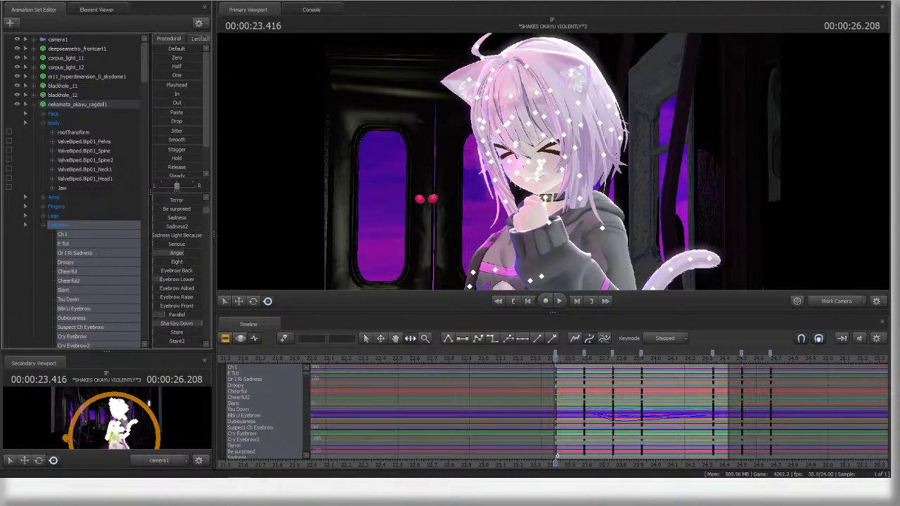
pyautogui.scroll(-4, 194, 298)
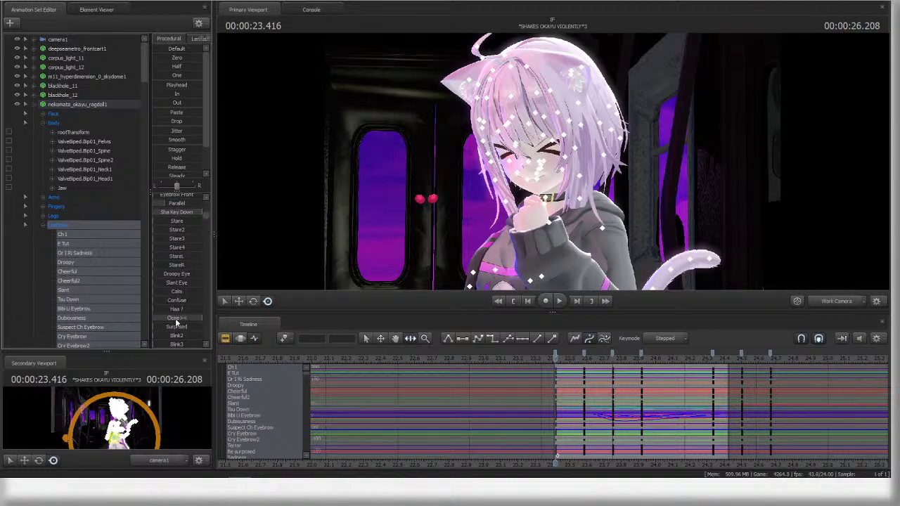
pyautogui.moveTo(175, 318)
pyautogui.mouseDown()
pyautogui.moveTo(158, 318)
pyautogui.moveTo(199, 318)
pyautogui.moveTo(156, 318)
pyautogui.mouseUp()
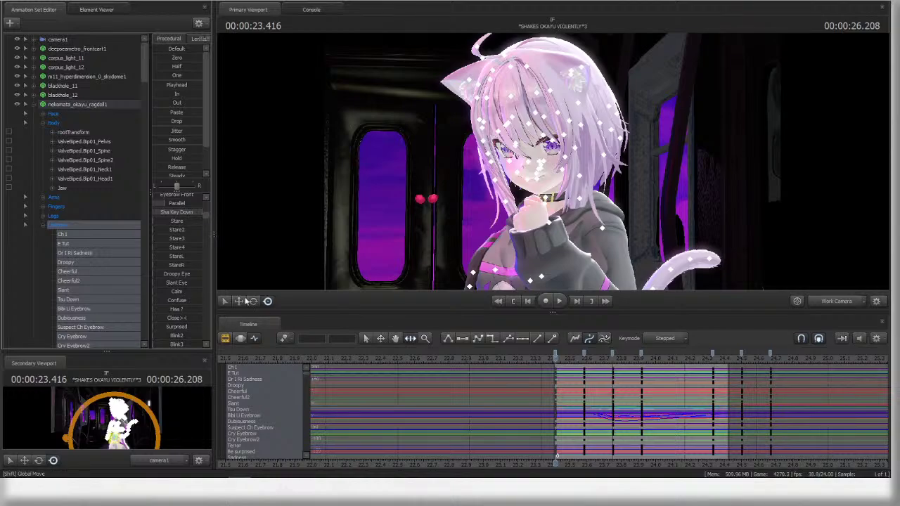
# - Frame Okayu's face closely and try the StareL and StareR flexes raised, returning both to zero
pyautogui.keyDown('alt'); pyautogui.moveTo(817, 264); pyautogui.dragTo(556, 163); pyautogui.keyUp('alt')
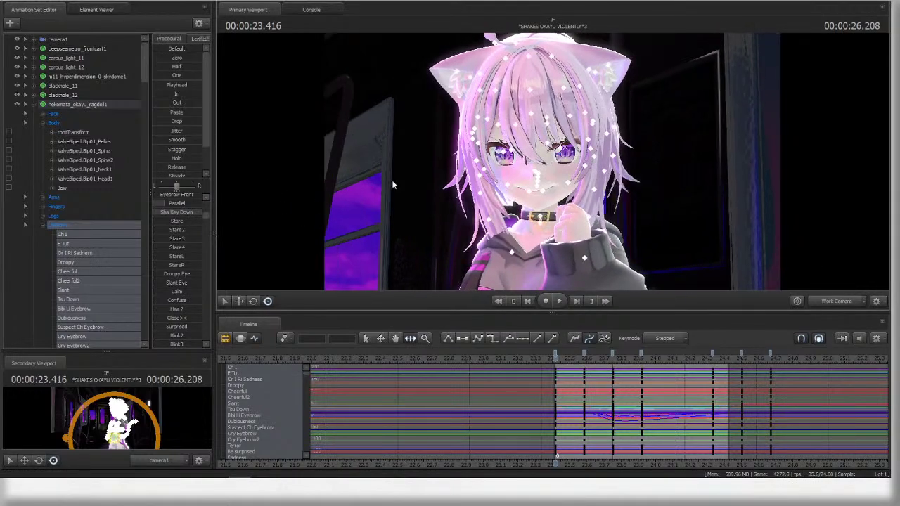
pyautogui.moveTo(394, 183); pyautogui.dragTo(540, 161)
pyautogui.moveTo(353, 234); pyautogui.dragTo(551, 164)
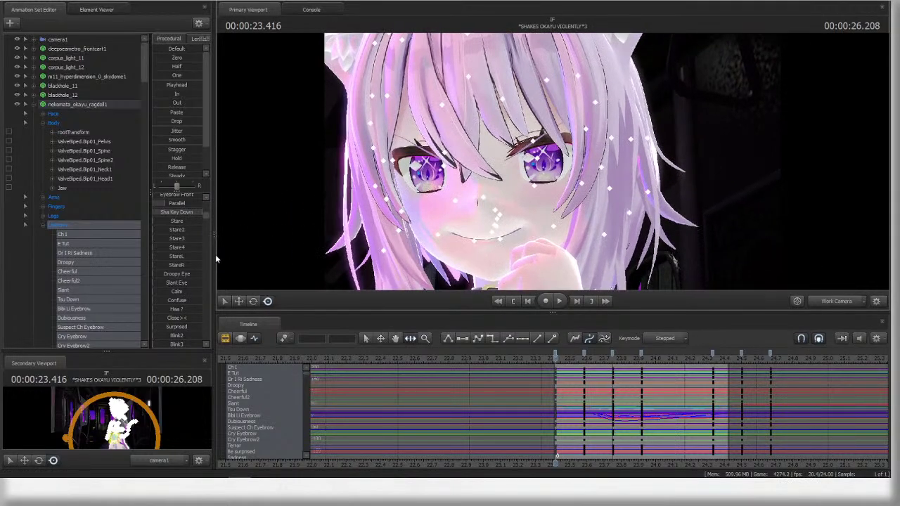
pyautogui.moveTo(181, 275); pyautogui.dragTo(202, 257)
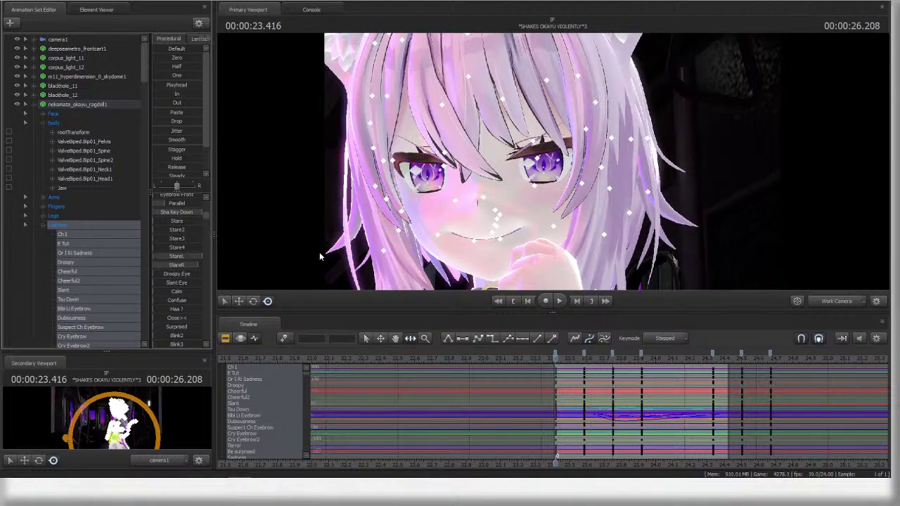
pyautogui.moveTo(319, 256); pyautogui.dragTo(552, 161)
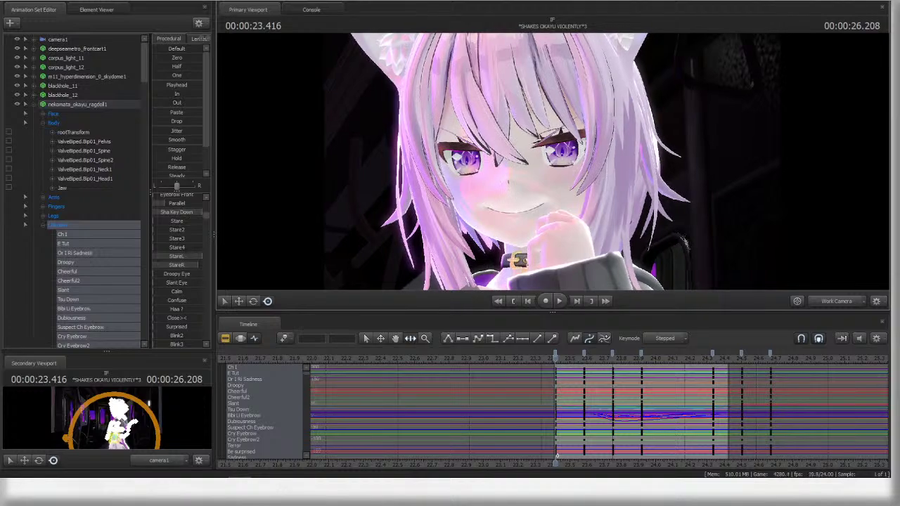
pyautogui.moveTo(360, 244); pyautogui.dragTo(251, 227)
pyautogui.moveTo(194, 247); pyautogui.dragTo(229, 241)
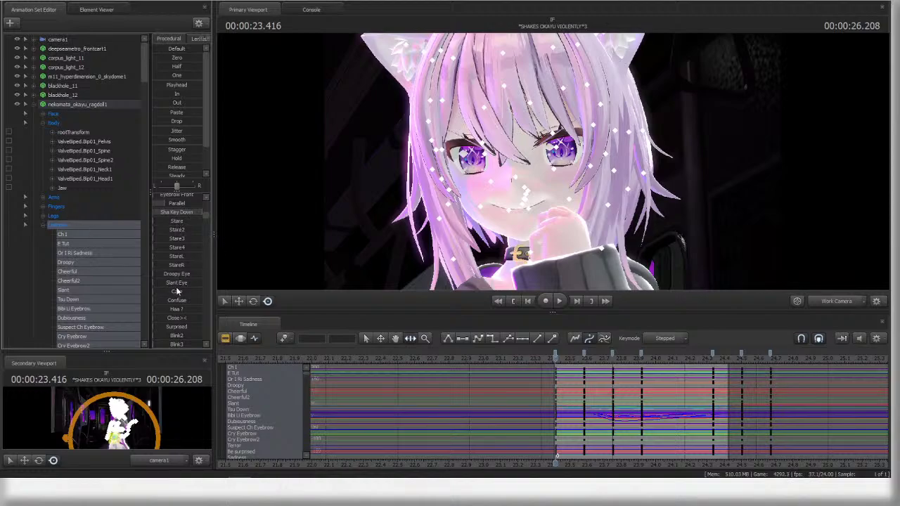
# - Try out the Slant Eye and blink flexes on Okayu's eyes
pyautogui.moveTo(176, 283); pyautogui.dragTo(154, 297)
pyautogui.scroll(-1, 175, 316)
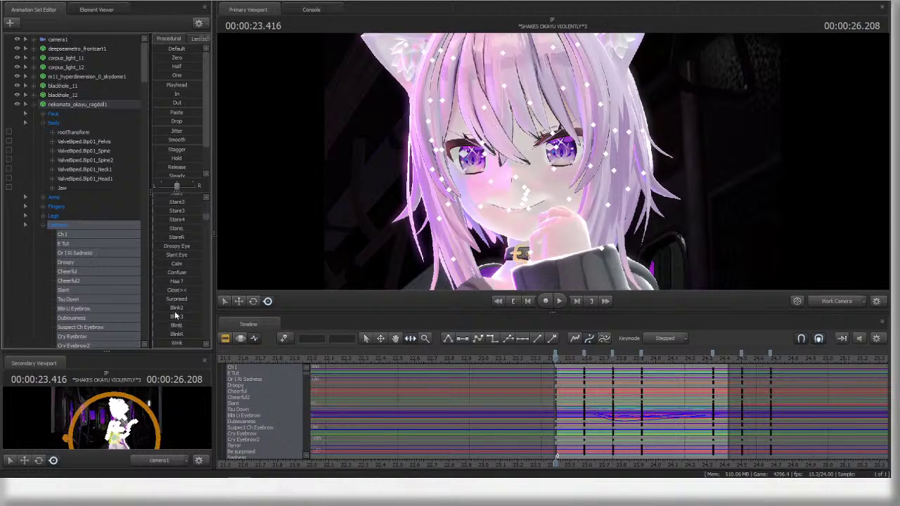
pyautogui.scroll(-2, 180, 307)
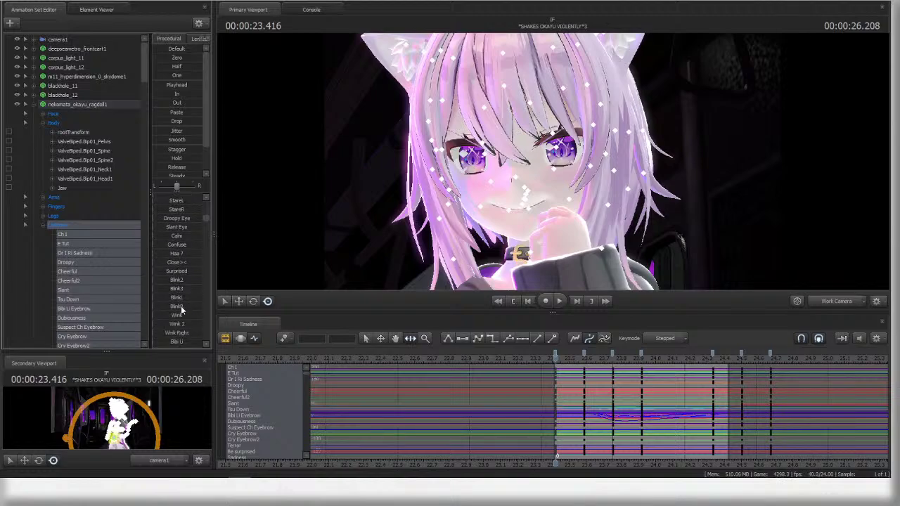
pyautogui.moveTo(188, 298); pyautogui.dragTo(202, 324)
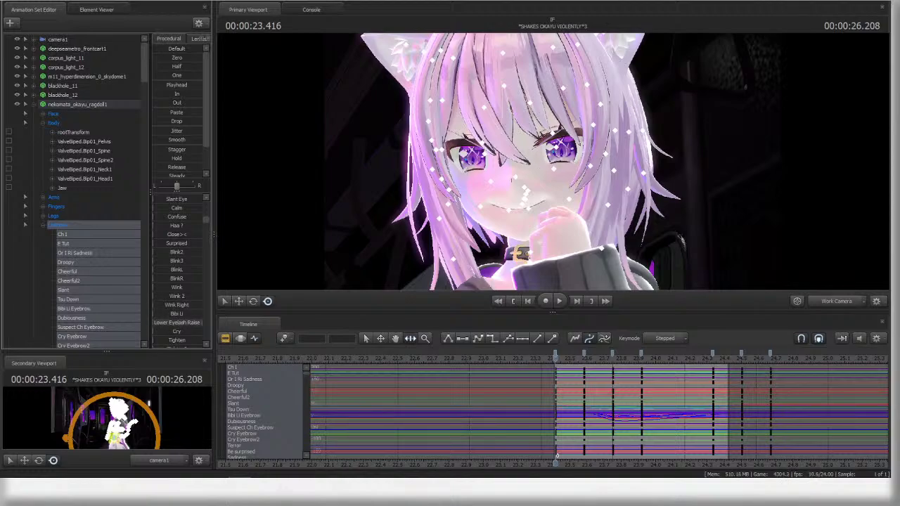
pyautogui.scroll(5, 180, 277)
pyautogui.scroll(-1, 179, 268)
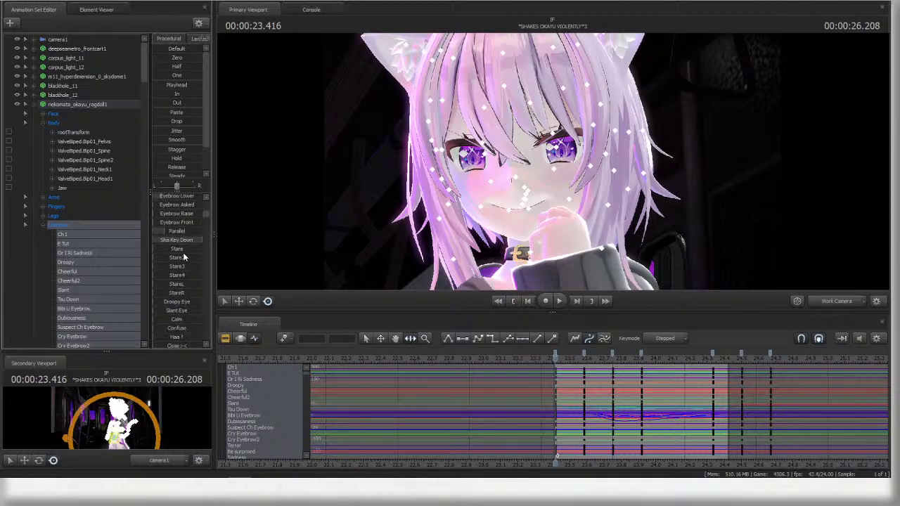
# - Raise Okayu's Stare flex most of the way and look through the blink and wink flexes
pyautogui.moveTo(182, 250); pyautogui.dragTo(202, 250)
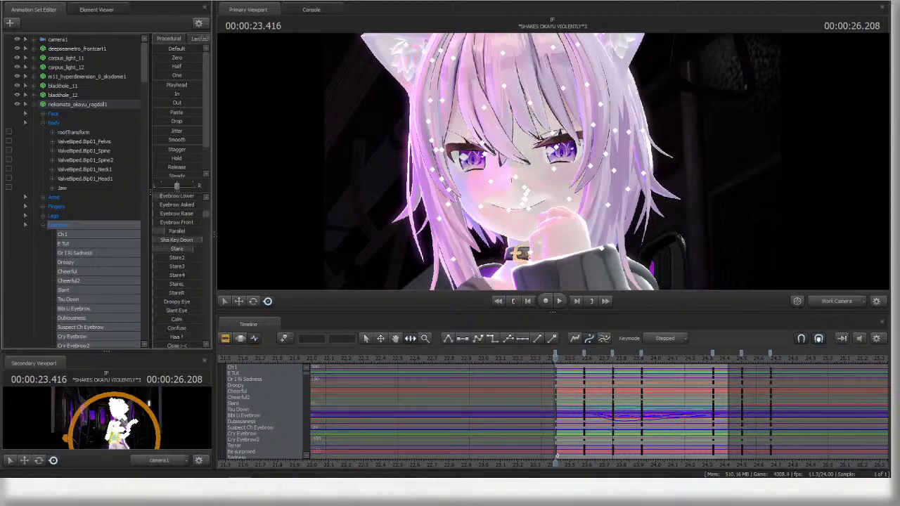
pyautogui.scroll(-3, 182, 268)
pyautogui.scroll(-3, 186, 276)
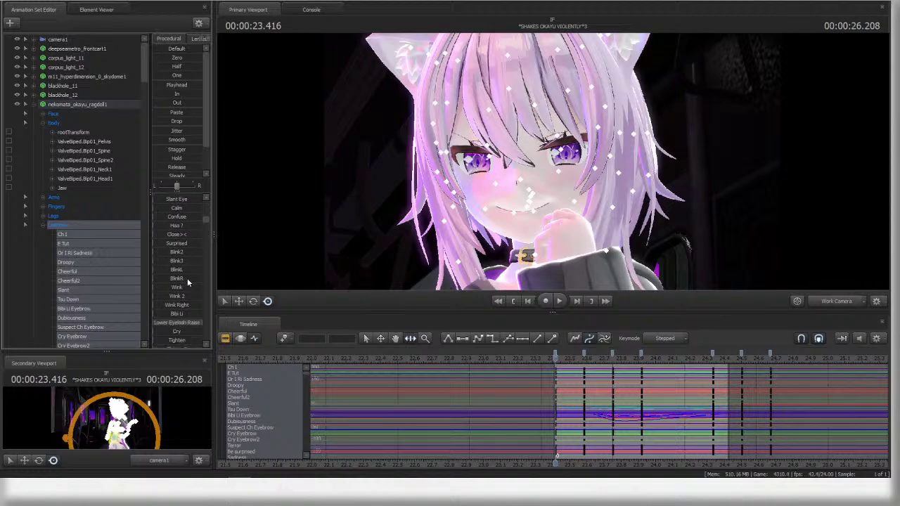
pyautogui.moveTo(186, 294)
pyautogui.mouseDown()
pyautogui.moveTo(177, 294)
pyautogui.moveTo(191, 299)
pyautogui.mouseUp()
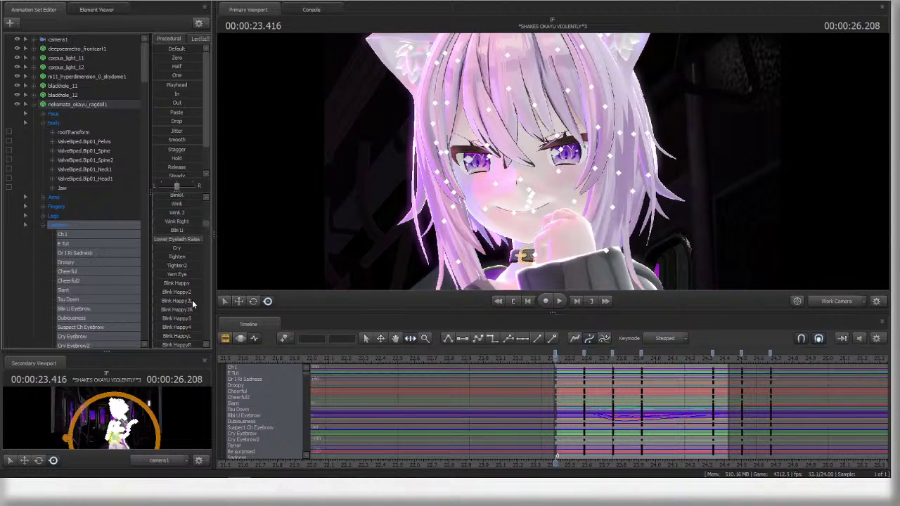
pyautogui.scroll(-3, 189, 304)
pyautogui.scroll(5, 184, 288)
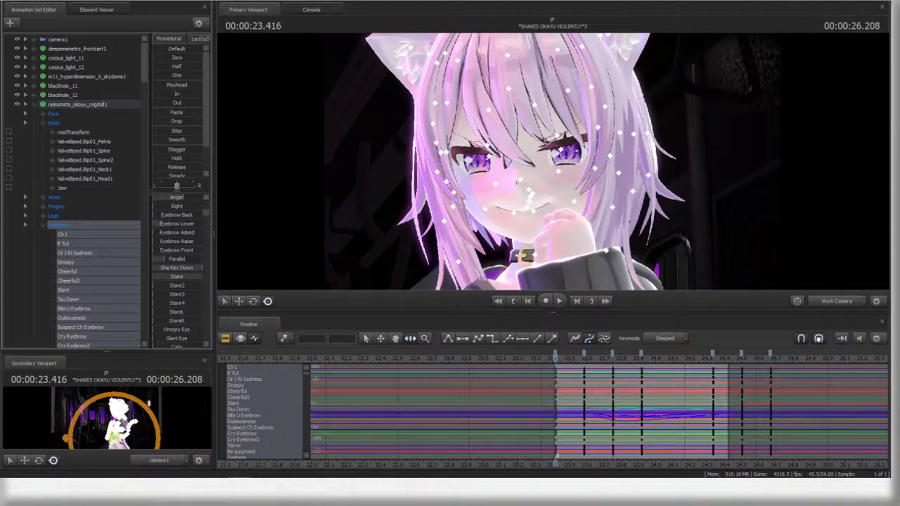
pyautogui.scroll(3, 186, 301)
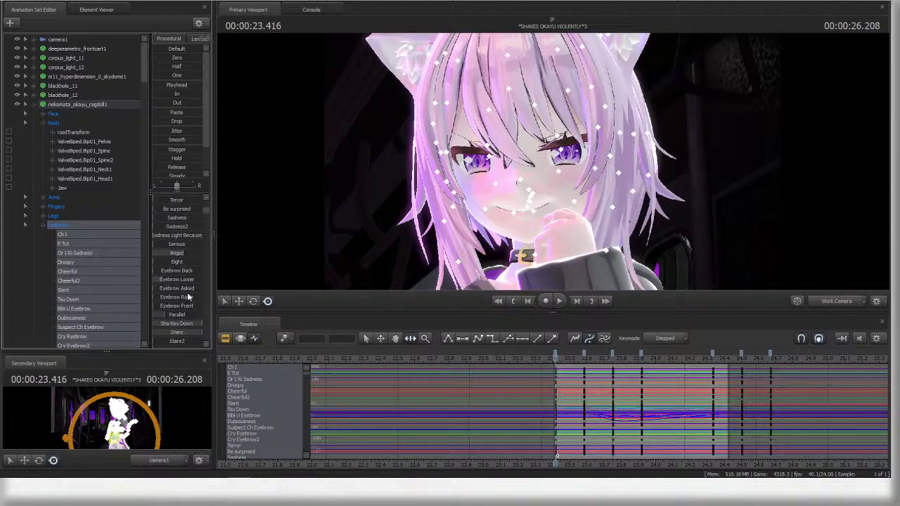
# - Lower Okayu's Parallel and Eyebrow Lower flexes to zero and check the expression up close
pyautogui.moveTo(182, 314); pyautogui.dragTo(152, 315)
pyautogui.moveTo(186, 282); pyautogui.dragTo(153, 282)
pyautogui.keyDown('alt'); pyautogui.moveTo(553, 162); pyautogui.dragTo(547, 183); pyautogui.keyUp('alt')
pyautogui.scroll(-10, 181, 262)
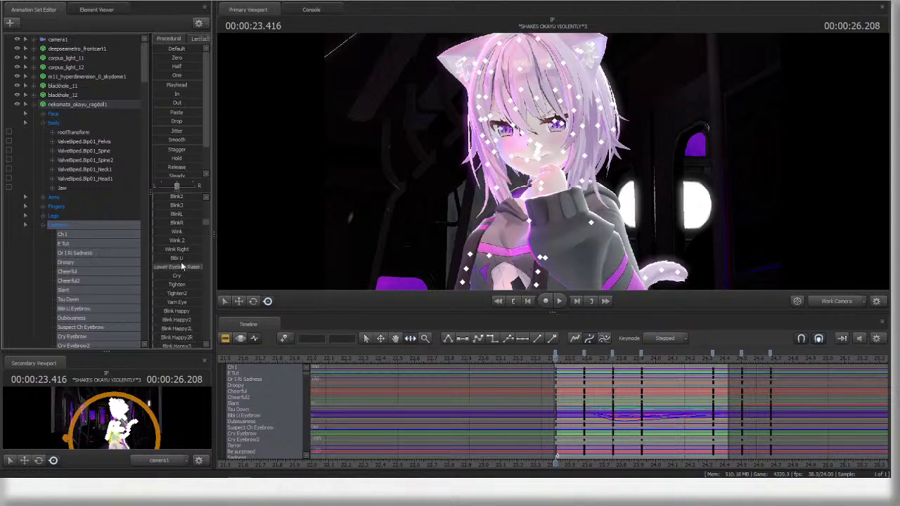
pyautogui.scroll(-8, 184, 268)
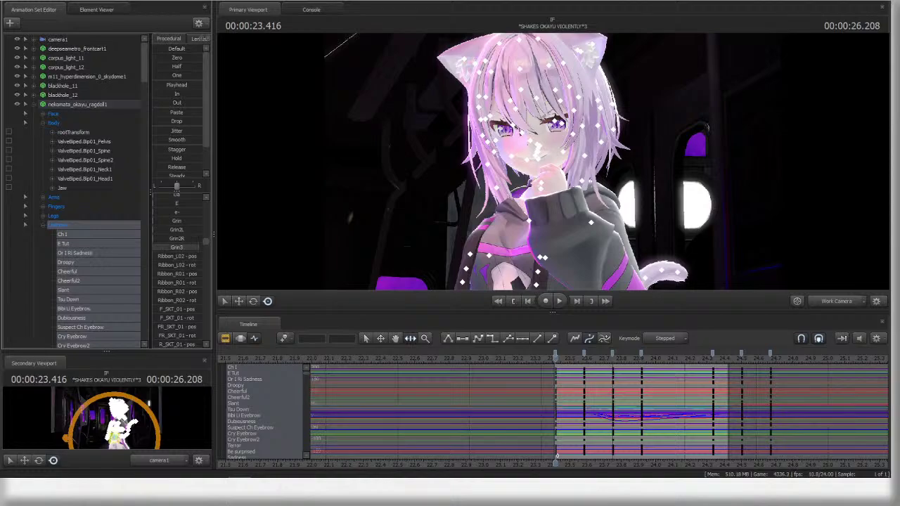
pyautogui.moveTo(552, 161); pyautogui.dragTo(523, 161)
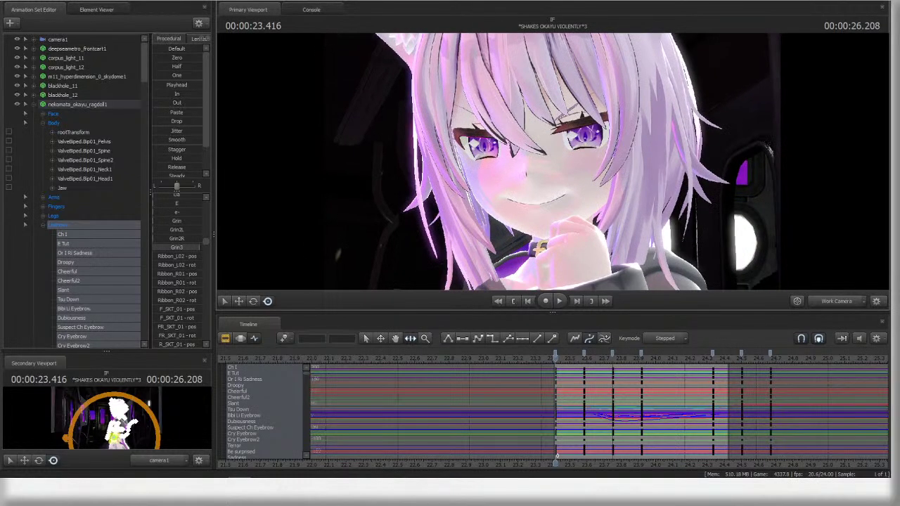
# - Reframe Okayu from the side of the train doors, inspect the Face group's controls, and reselect the Unknown group
pyautogui.click(851, 301)
pyautogui.keyDown('ctrl'); pyautogui.click(852, 302); pyautogui.keyUp('ctrl')
pyautogui.press('w')
pyautogui.moveTo(807, 264); pyautogui.dragTo(833, 241)
pyautogui.press('ctrl')
pyautogui.click(80, 114)
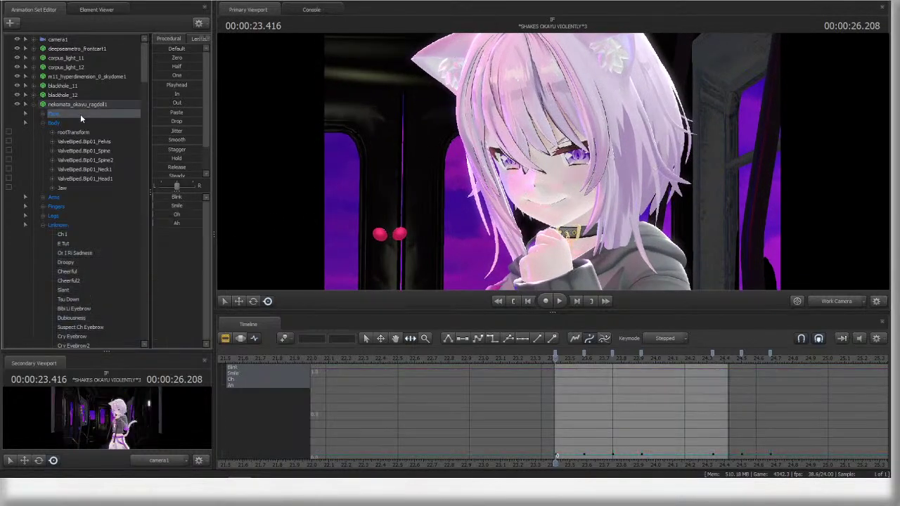
pyautogui.click(91, 225)
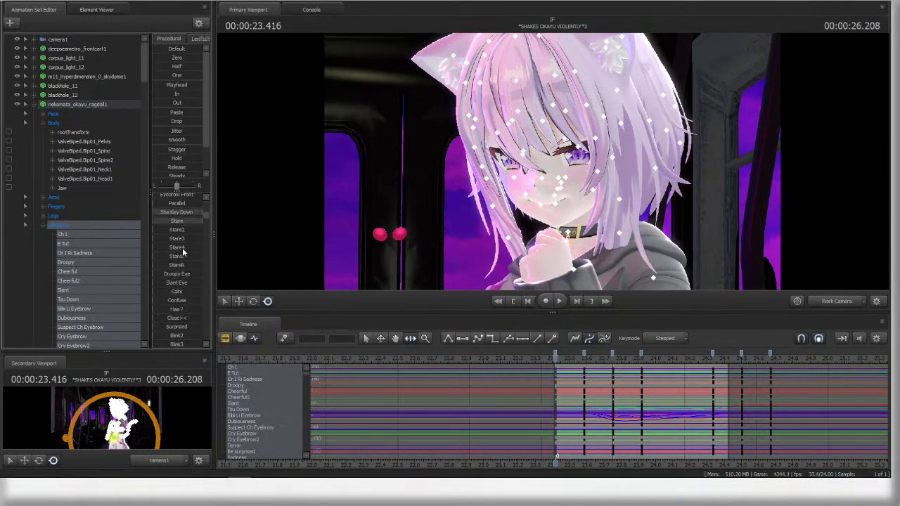
# - Look through the Unknown group's eyebrow, eye and mouth flexes for further expression adjustments
pyautogui.scroll(-1, 184, 264)
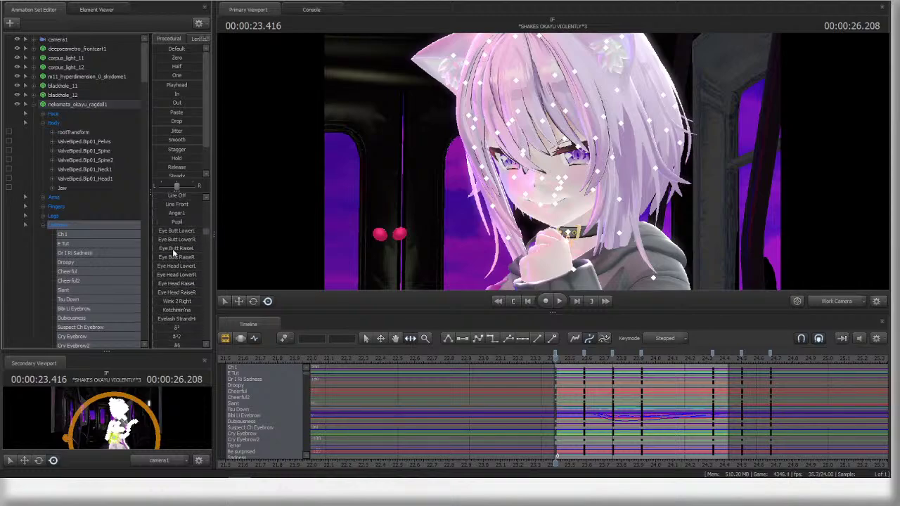
pyautogui.scroll(-8, 176, 256)
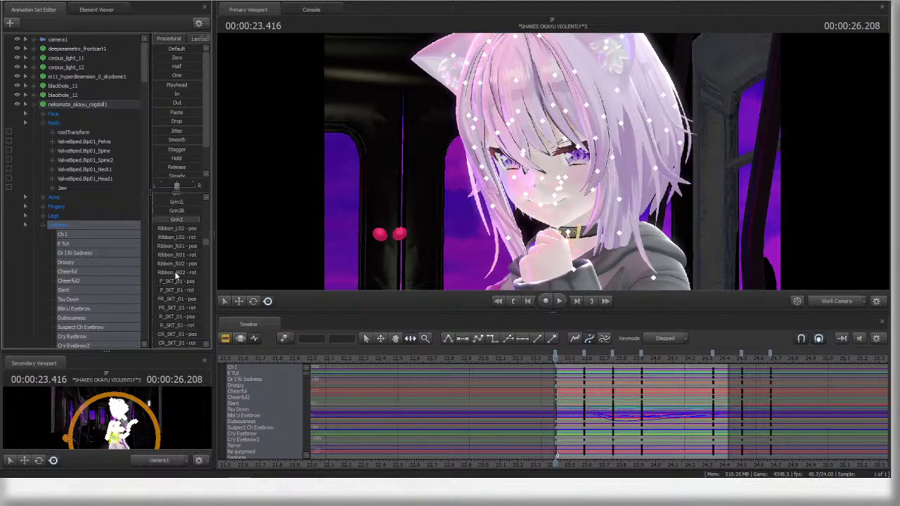
pyautogui.scroll(6, 177, 270)
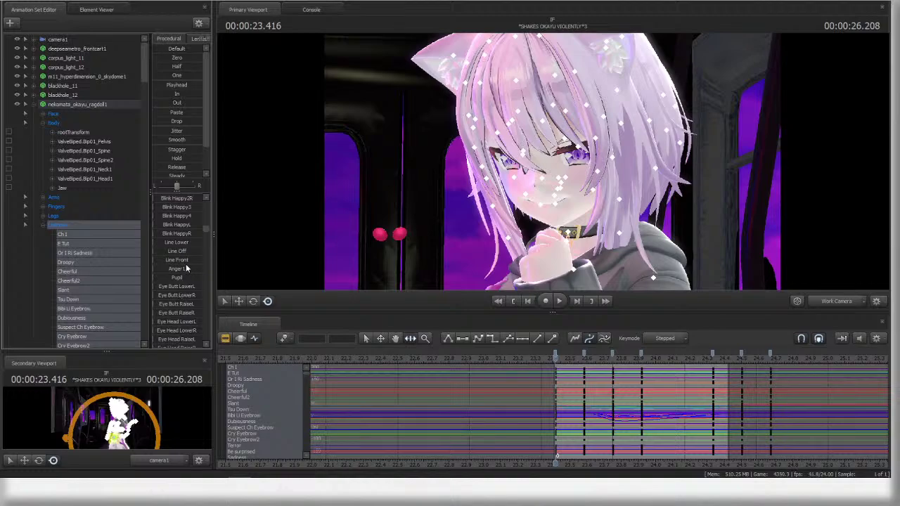
pyautogui.scroll(-3, 184, 277)
pyautogui.scroll(3, 182, 270)
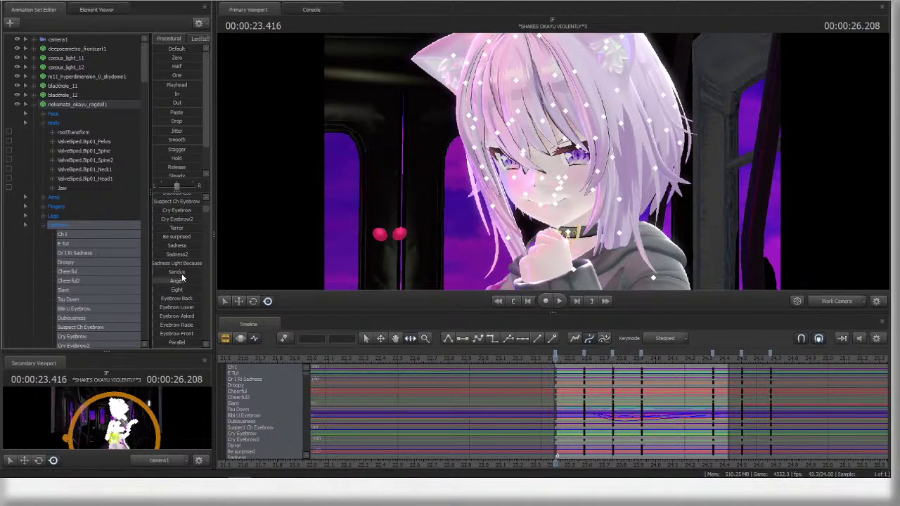
pyautogui.scroll(3, 179, 306)
pyautogui.scroll(-6, 180, 296)
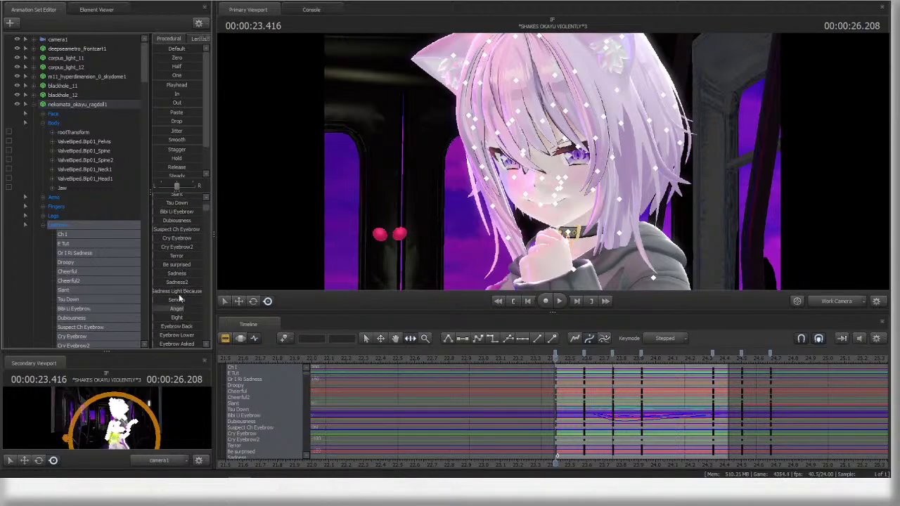
pyautogui.scroll(-3, 181, 293)
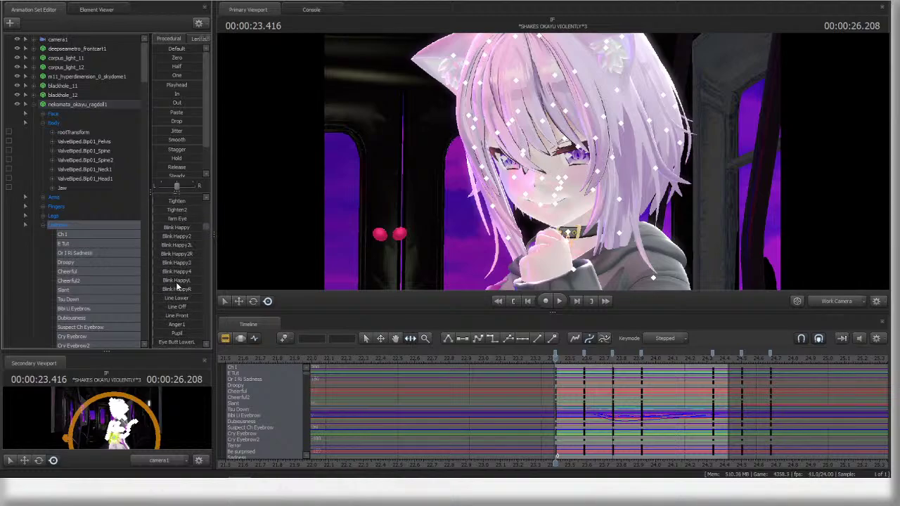
pyautogui.scroll(-5, 179, 281)
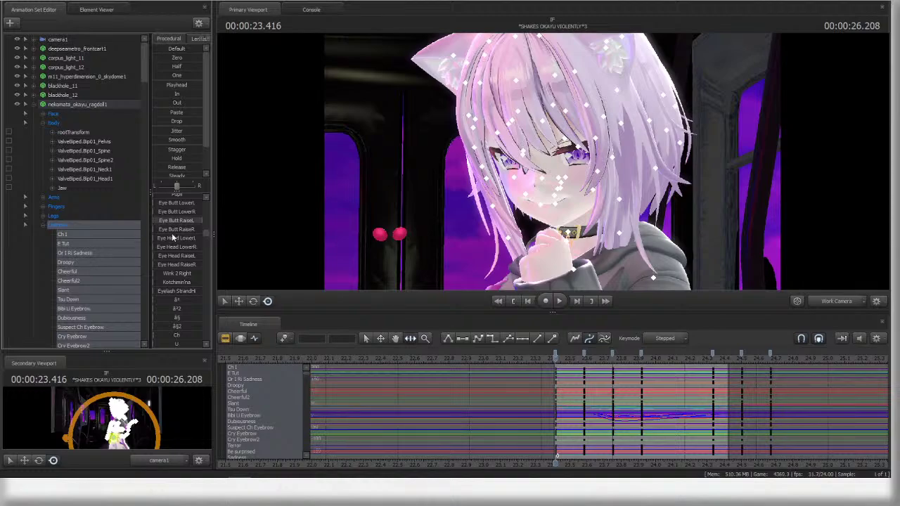
pyautogui.scroll(-4, 180, 263)
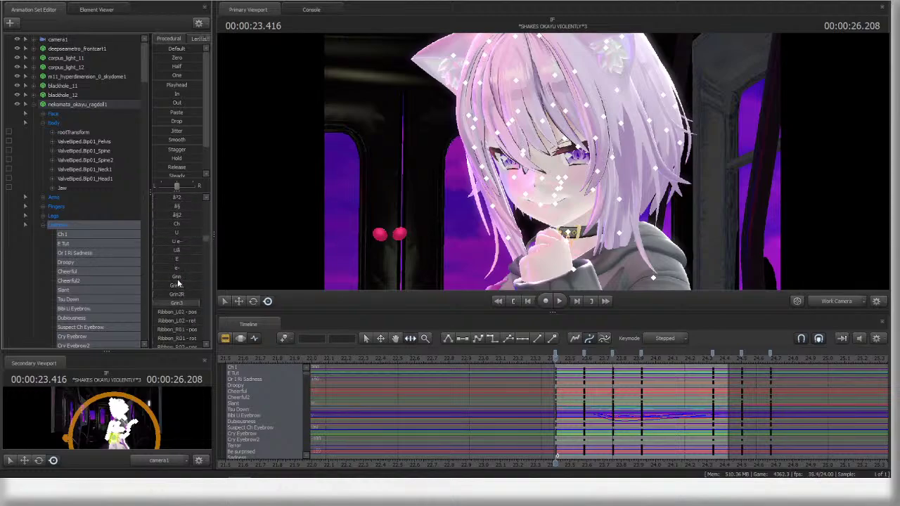
pyautogui.scroll(9, 180, 284)
pyautogui.scroll(6, 181, 277)
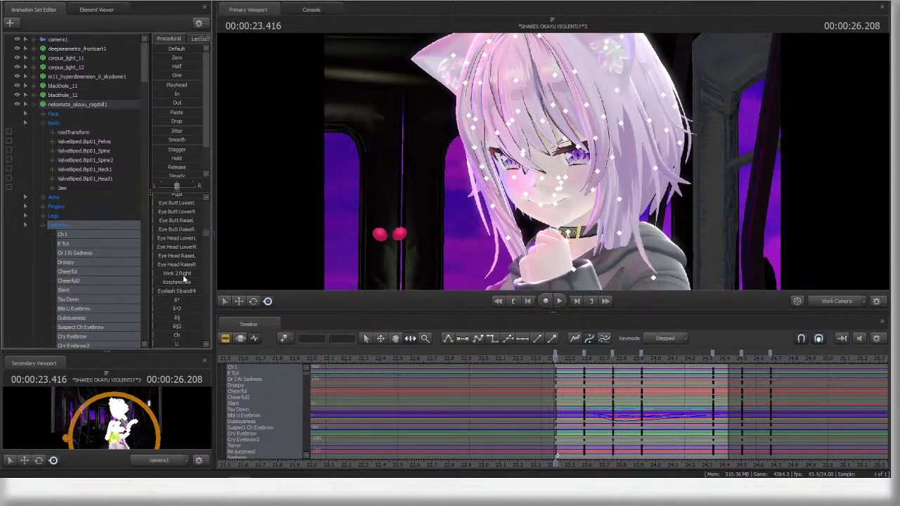
pyautogui.scroll(5, 185, 276)
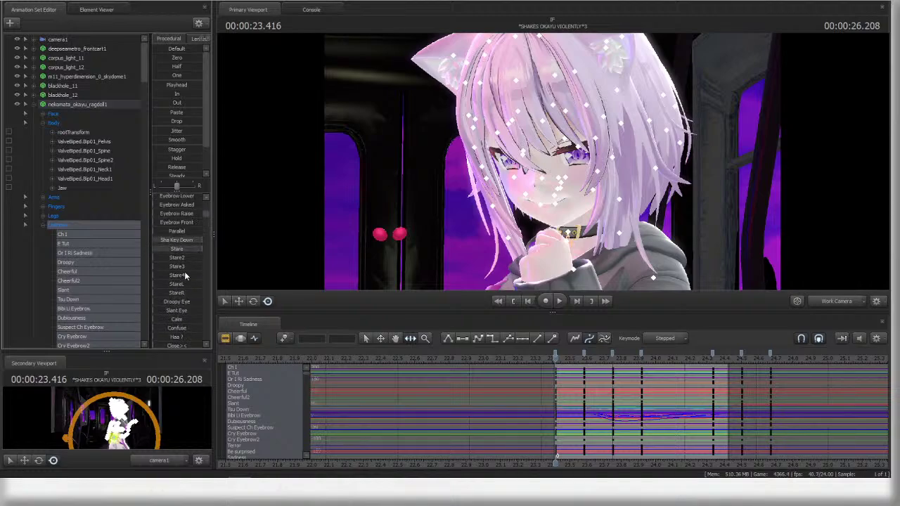
pyautogui.scroll(4, 182, 284)
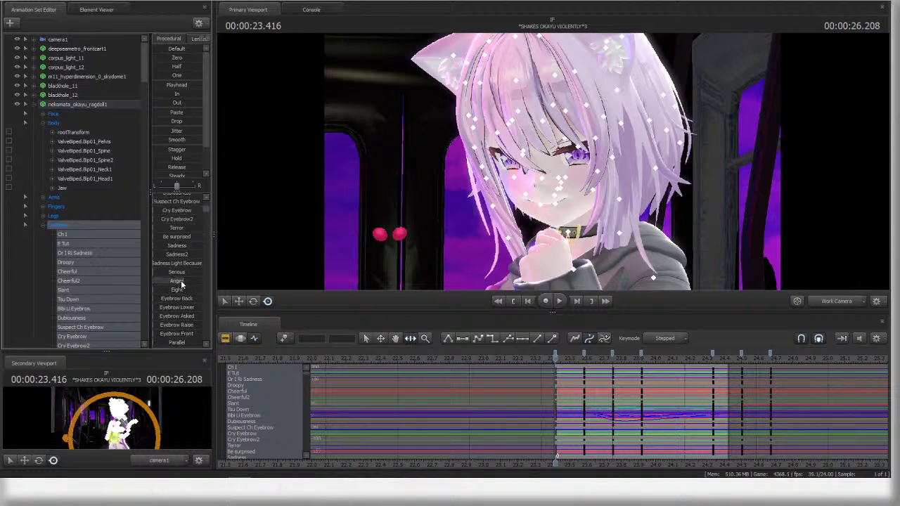
# - Rotate the Eye_L and Eye_R bones together to redirect Okayu's gaze at 23.416 s
pyautogui.click(578, 147)
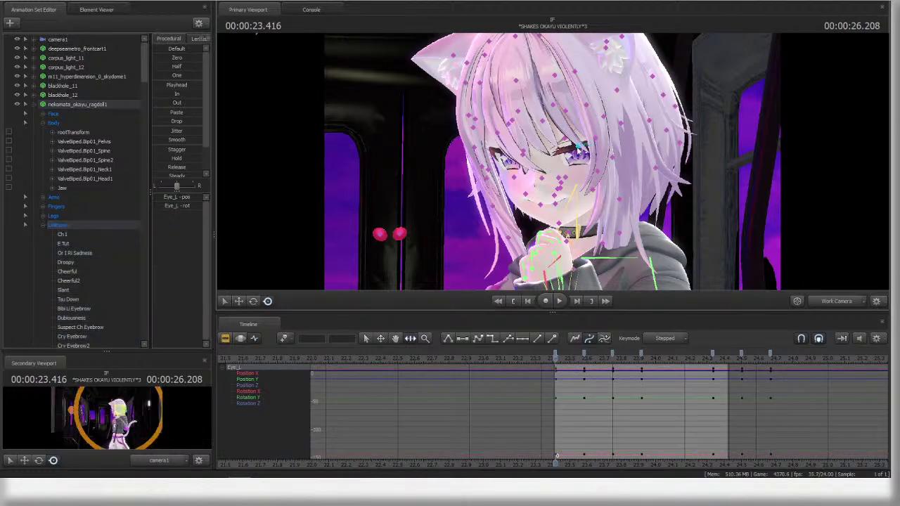
pyautogui.keyDown('ctrl'); pyautogui.click(520, 154); pyautogui.keyUp('ctrl')
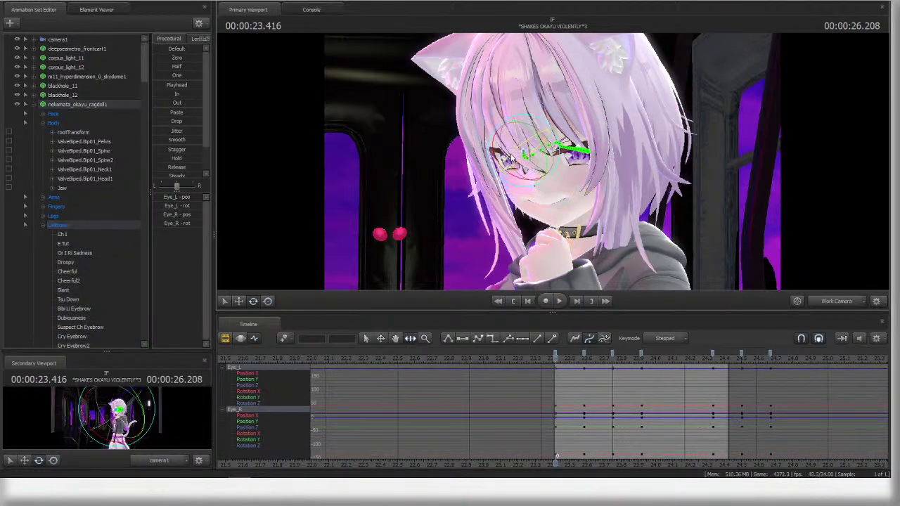
pyautogui.press('r')
pyautogui.moveTo(508, 156); pyautogui.dragTo(499, 176)
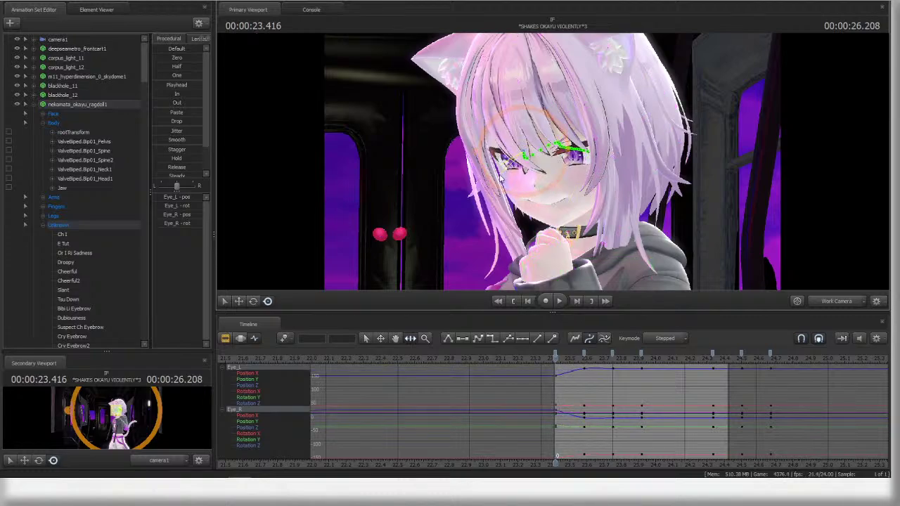
# - Fine-tune the rotation of the Eye_L bone on its own and undo the last adjustment
pyautogui.keyDown('ctrl'); pyautogui.click(574, 149); pyautogui.keyUp('ctrl')
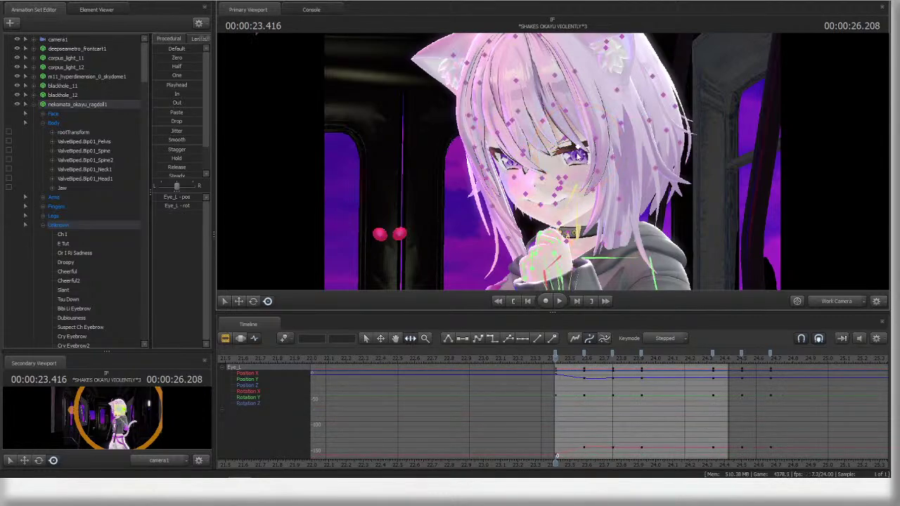
pyautogui.rightClick(575, 154)
pyautogui.moveTo(611, 165)
pyautogui.click(662, 172)
pyautogui.moveTo(567, 160); pyautogui.dragTo(544, 140)
pyautogui.keyDown('ctrl'); pyautogui.click(566, 143); pyautogui.keyUp('ctrl')
pyautogui.hotkey('ctrl', 'z')
# - Rotate the Eye_R bone on its own so the right eye matches the left eye's gaze
pyautogui.click(528, 152)
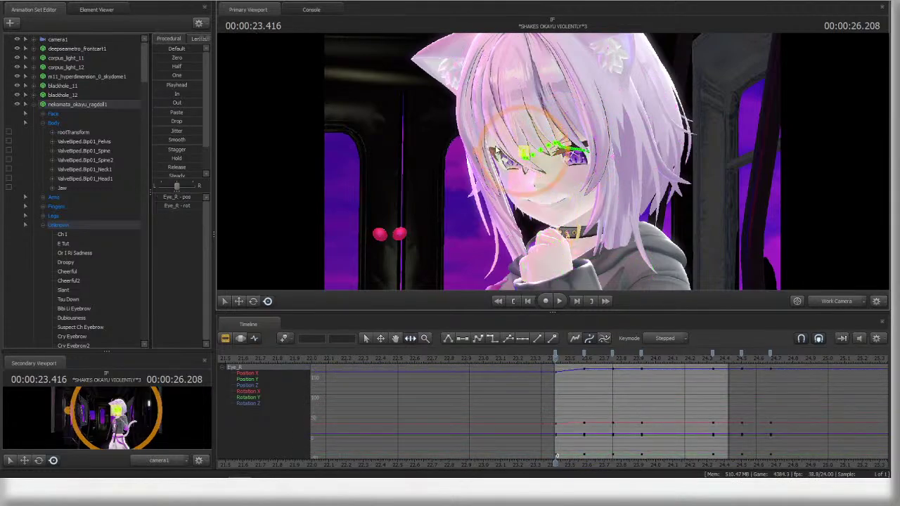
pyautogui.moveTo(542, 150)
pyautogui.mouseDown()
pyautogui.moveTo(518, 138)
pyautogui.moveTo(525, 144)
pyautogui.mouseUp()
pyautogui.hotkey('ctrl', 'z')
pyautogui.press('w')
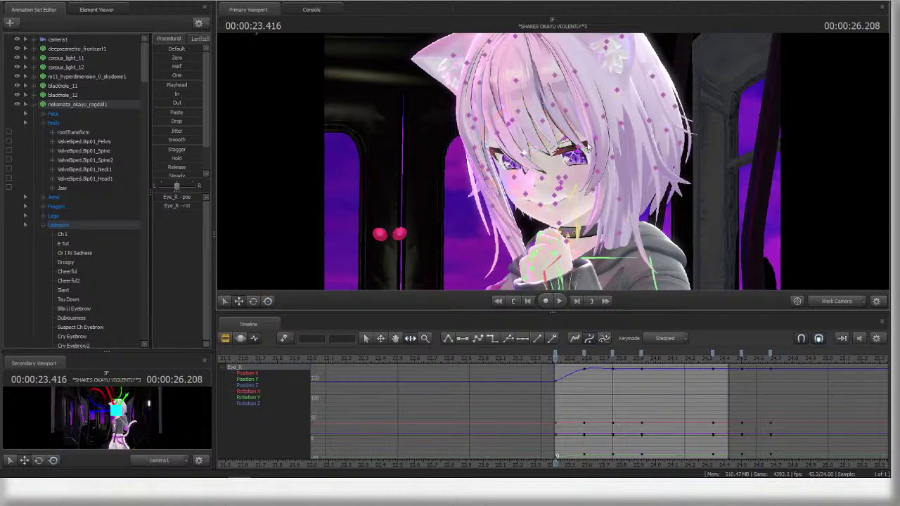
pyautogui.click(580, 144)
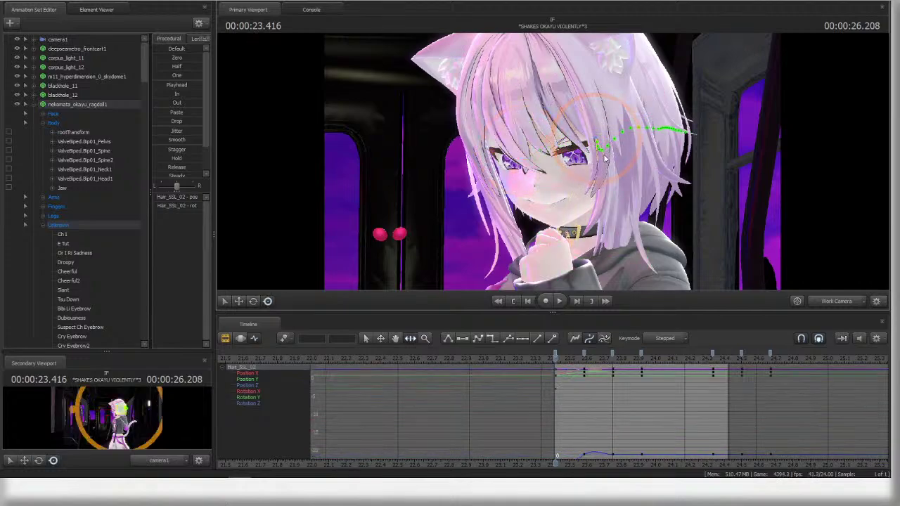
pyautogui.click(572, 146)
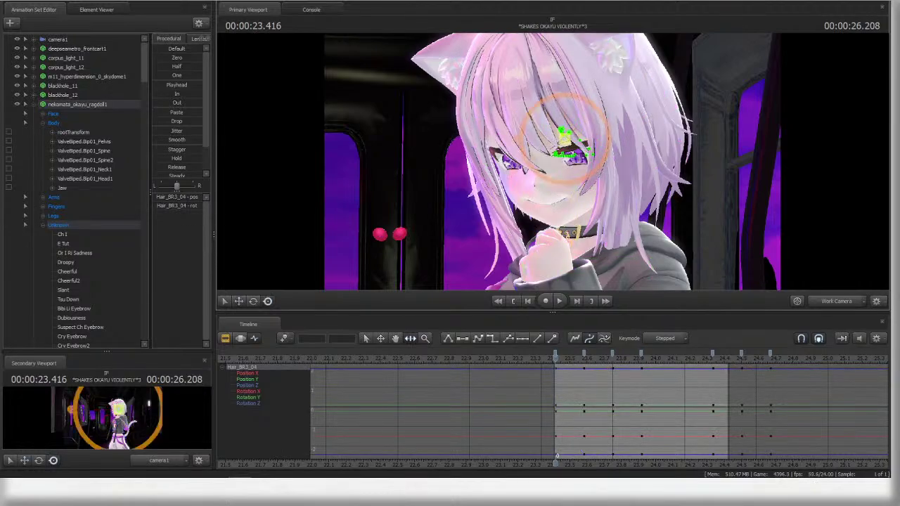
# - Rotate Okayu's neck and the ValveBiped.Bip01_Head1 bone to tilt the face sideways above the raised fist
pyautogui.moveTo(582, 161); pyautogui.dragTo(603, 178)
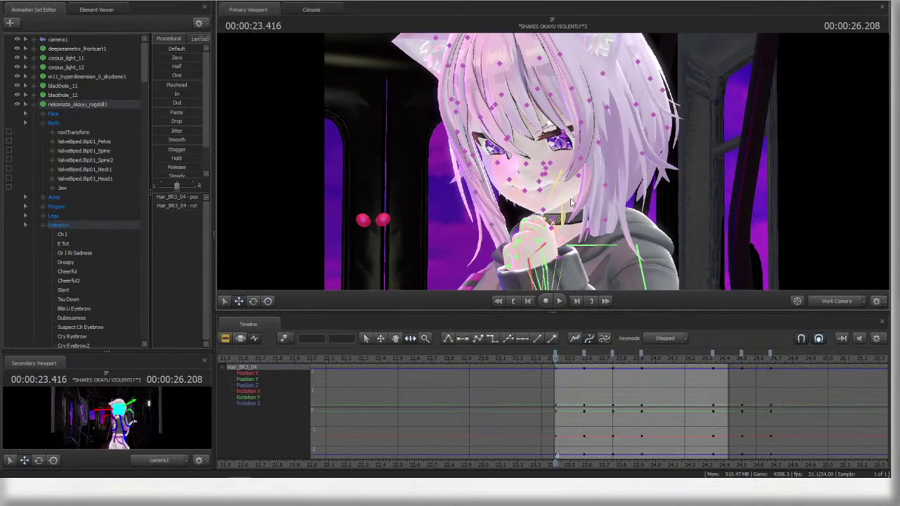
pyautogui.keyDown('ctrl'); pyautogui.click(562, 224); pyautogui.keyUp('ctrl')
pyautogui.press('r')
pyautogui.moveTo(603, 218); pyautogui.dragTo(604, 205)
pyautogui.keyDown('ctrl'); pyautogui.click(552, 174); pyautogui.keyUp('ctrl')
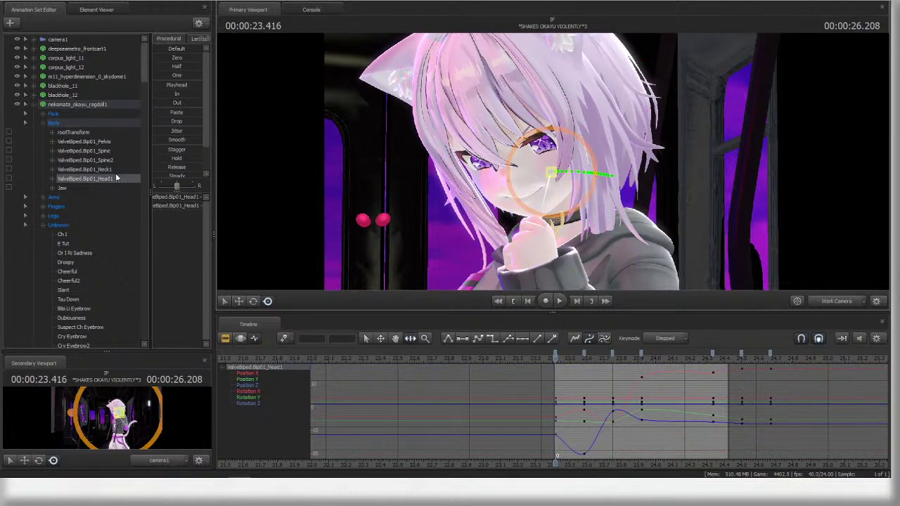
pyautogui.moveTo(583, 173); pyautogui.dragTo(594, 171)
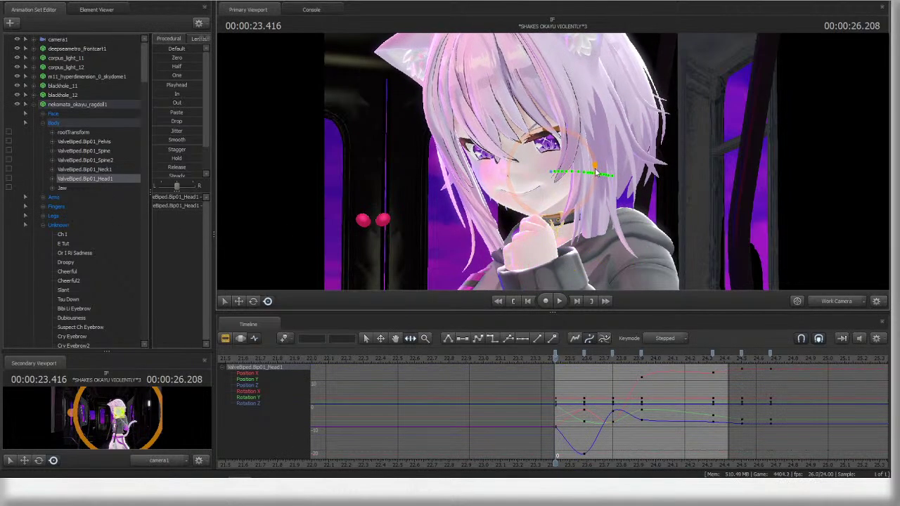
# - Inspect the right eye bone at 00:00:23.416 and return to the camera1 view
pyautogui.keyDown('ctrl'); pyautogui.click(496, 141); pyautogui.keyUp('ctrl')
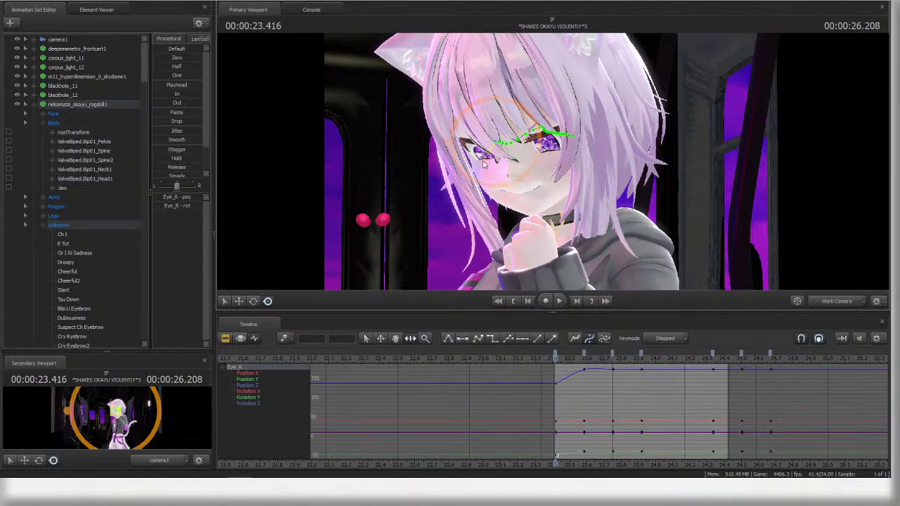
pyautogui.press('s')
pyautogui.moveTo(483, 164); pyautogui.dragTo(481, 163)
pyautogui.click(843, 300)
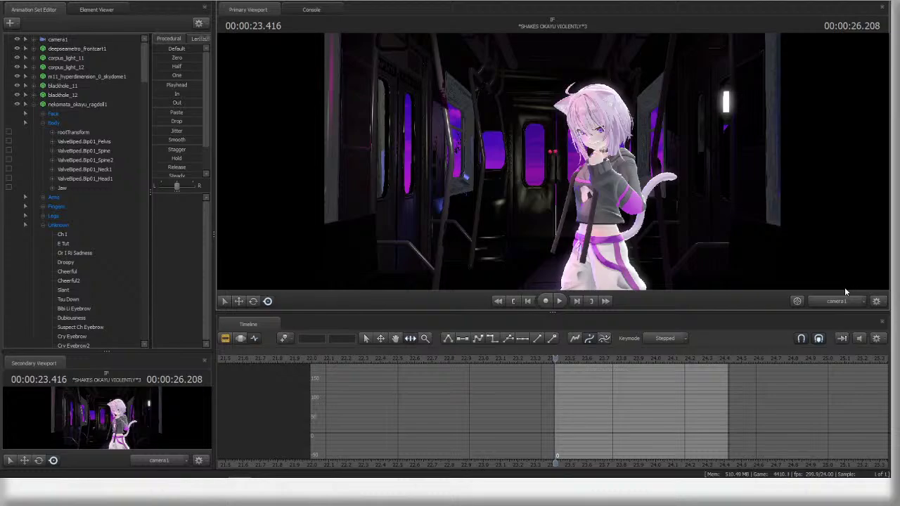
# - Copy the Face and Unknown controls' key at 00:00:23.416 onto the key at 00:00:23.583
pyautogui.click(84, 169)
pyautogui.doubleClick(57, 123)
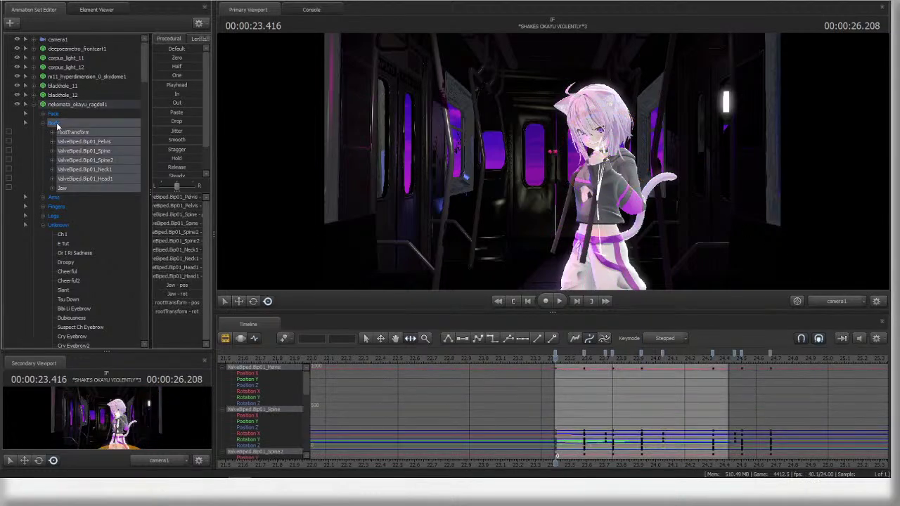
pyautogui.click(64, 114)
pyautogui.click(58, 161)
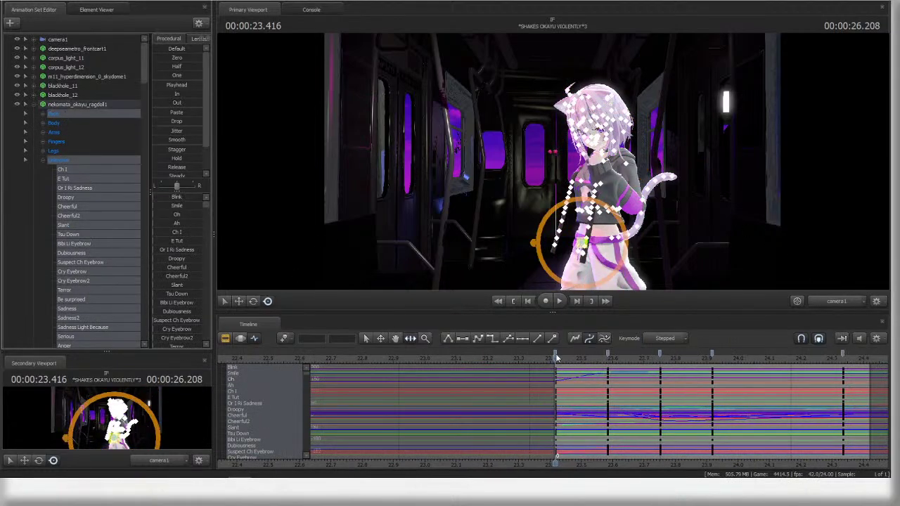
pyautogui.moveTo(578, 359); pyautogui.dragTo(608, 360)
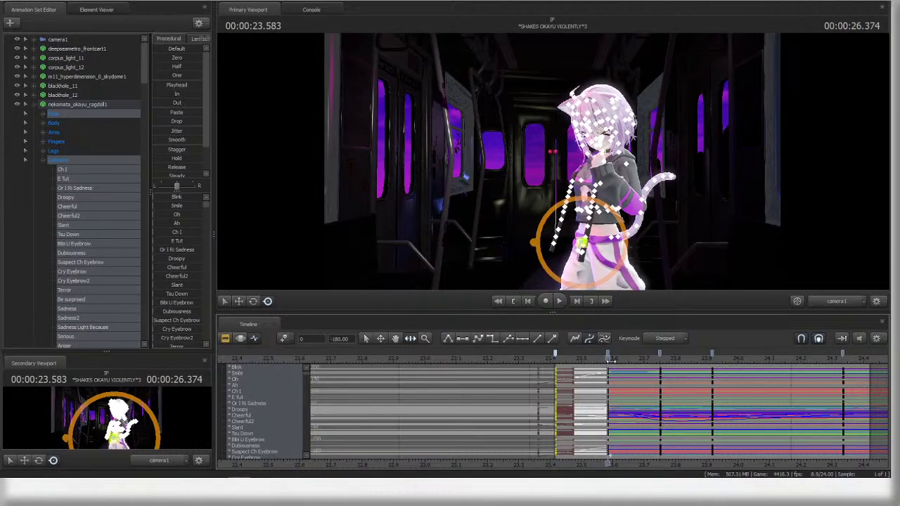
pyautogui.doubleClick(608, 354)
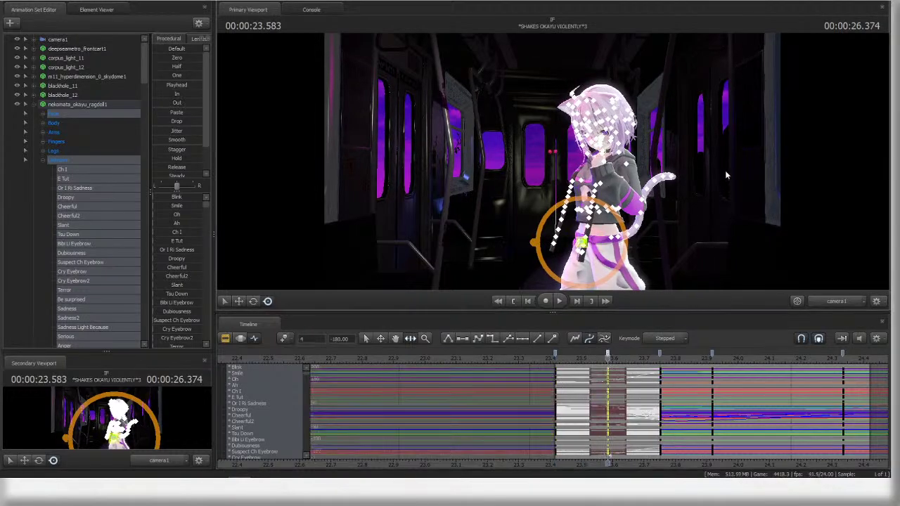
# - Examine the character's face up close at 00:00:23.583 through the work camera, and return to camera1
pyautogui.press('w')
pyautogui.click(834, 301)
pyautogui.moveTo(745, 232); pyautogui.dragTo(553, 163)
pyautogui.press('w')
pyautogui.press('s')
pyautogui.press('ctrl')
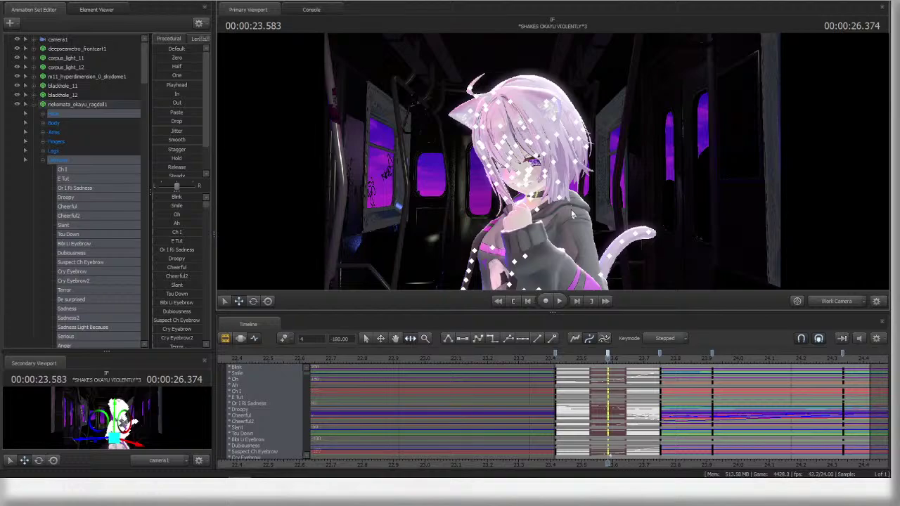
pyautogui.moveTo(559, 168)
pyautogui.mouseDown()
pyautogui.moveTo(541, 167)
pyautogui.moveTo(590, 167)
pyautogui.moveTo(556, 159)
pyautogui.moveTo(562, 167)
pyautogui.moveTo(572, 158)
pyautogui.moveTo(530, 163)
pyautogui.moveTo(560, 166)
pyautogui.mouseUp()
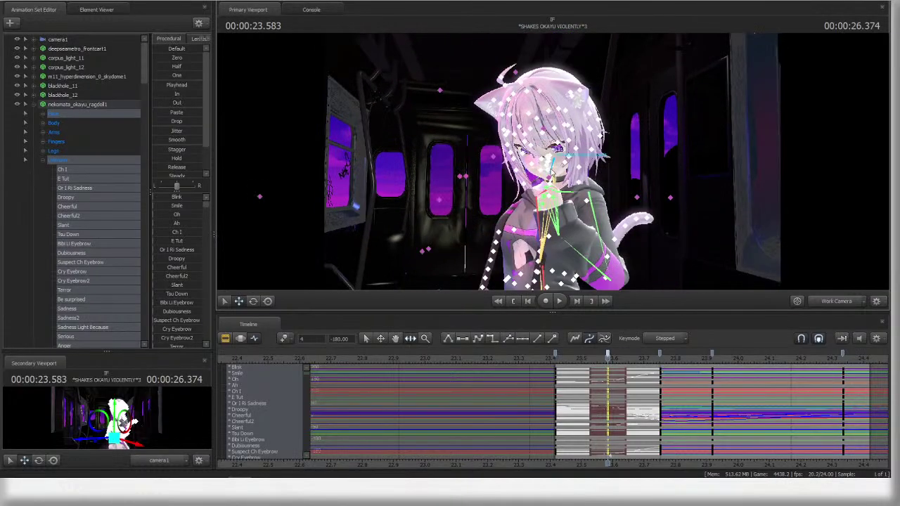
pyautogui.keyDown('ctrl'); pyautogui.click(548, 170); pyautogui.keyUp('ctrl')
pyautogui.click(834, 302)
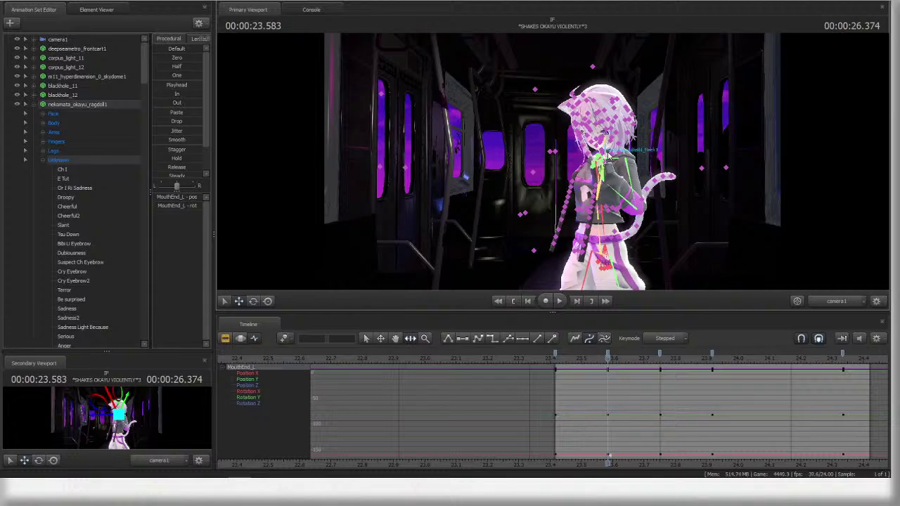
# - Select the neck bone and play back the shot to review the head motion and expressions
pyautogui.keyDown('ctrl'); pyautogui.click(608, 156); pyautogui.keyUp('ctrl')
pyautogui.press('space')
pyautogui.press('space')
pyautogui.press('space')
pyautogui.press('space')
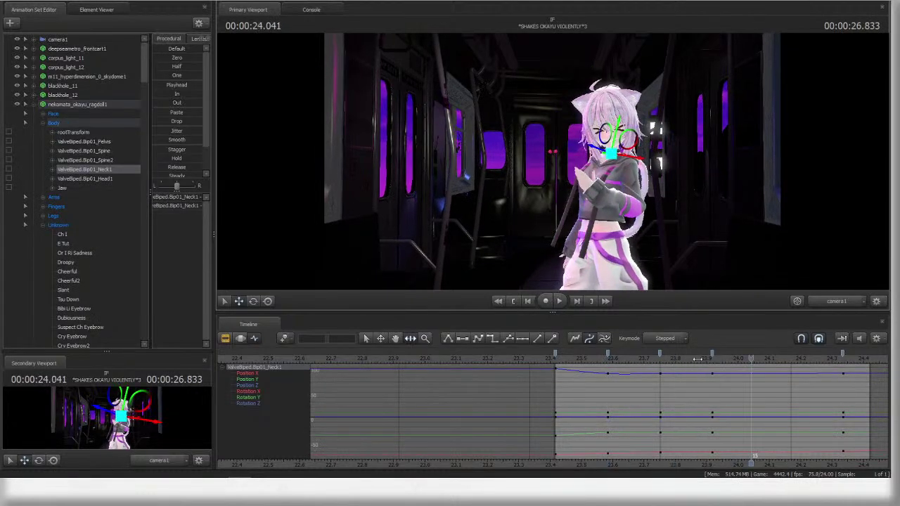
# - Copy the Unknown controls' key at 00:00:23.416 and paste it at 00:00:23.916
pyautogui.moveTo(697, 359)
pyautogui.mouseDown()
pyautogui.moveTo(629, 355)
pyautogui.moveTo(706, 358)
pyautogui.mouseUp()
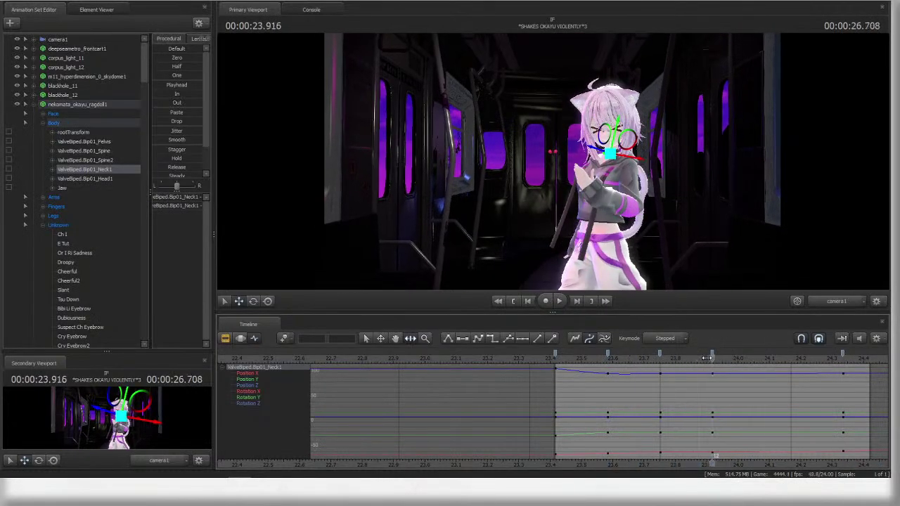
pyautogui.click(75, 226)
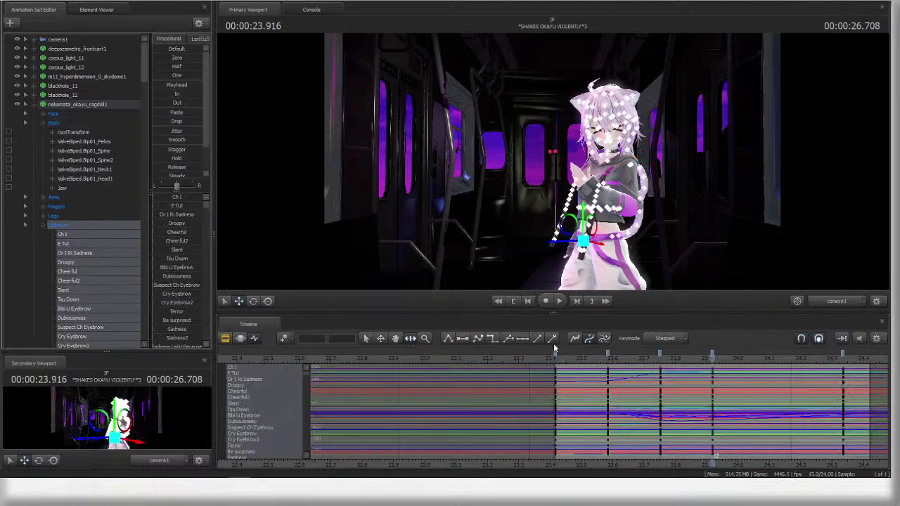
pyautogui.click(555, 353)
pyautogui.hotkey('ctrl', 'c')
pyautogui.hotkey('ctrl', 'v')
# - Rotate the Eye_R and Eye_L bones at 00:00:23.916 in a work camera close-up to redirect the character's gaze
pyautogui.click(841, 302)
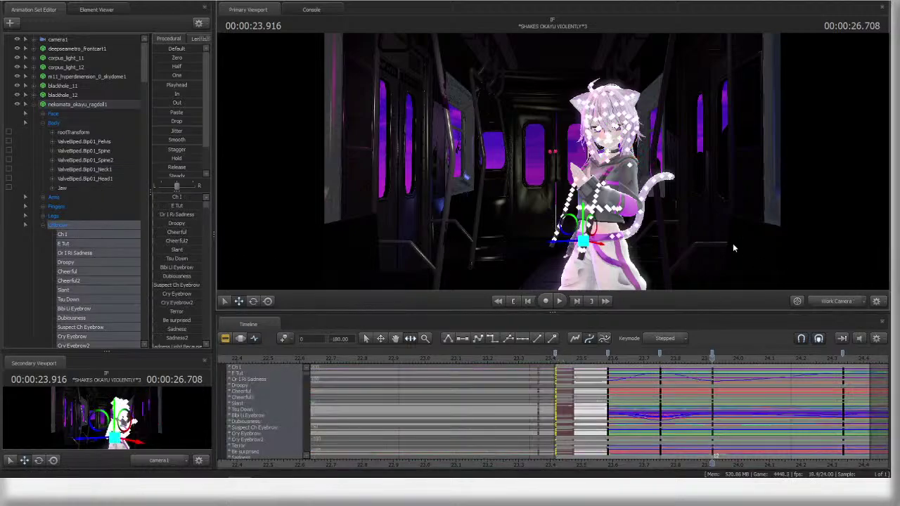
pyautogui.moveTo(732, 243); pyautogui.dragTo(762, 226)
pyautogui.press('w')
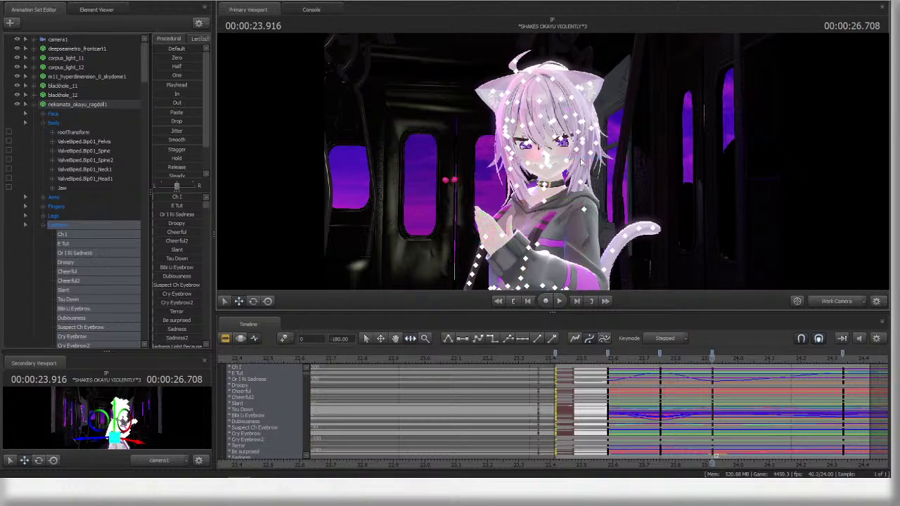
pyautogui.moveTo(575, 160); pyautogui.dragTo(566, 158)
pyautogui.press('w')
pyautogui.keyDown('ctrl'); pyautogui.click(548, 146); pyautogui.keyUp('ctrl')
pyautogui.press('t')
pyautogui.keyDown('ctrl'); pyautogui.click(508, 149); pyautogui.keyUp('ctrl')
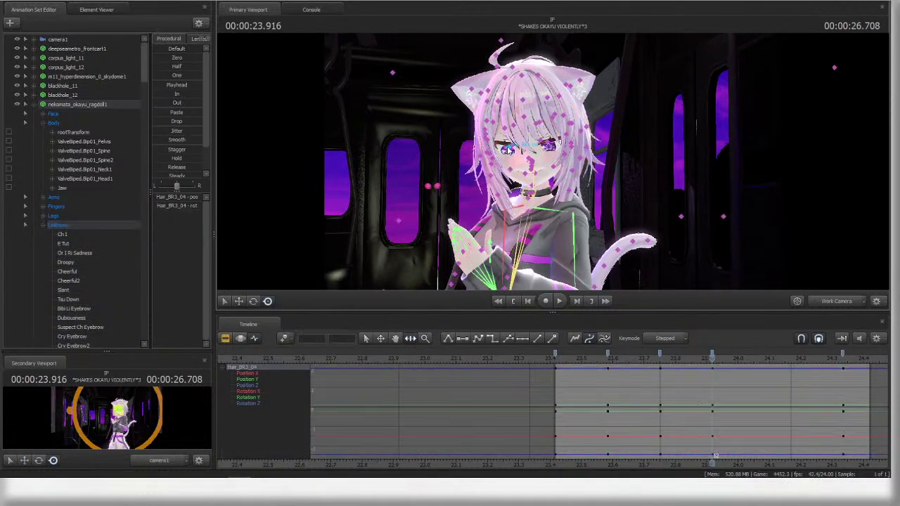
pyautogui.click(514, 144)
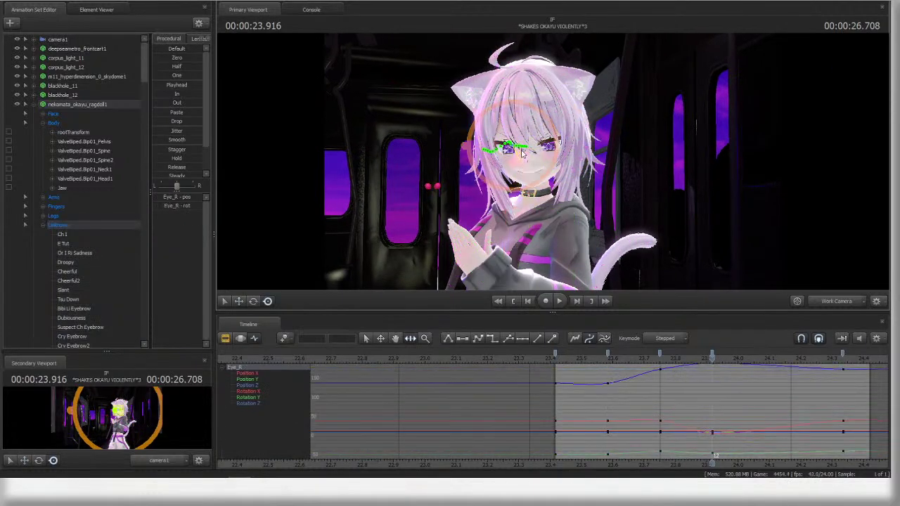
pyautogui.click(556, 144)
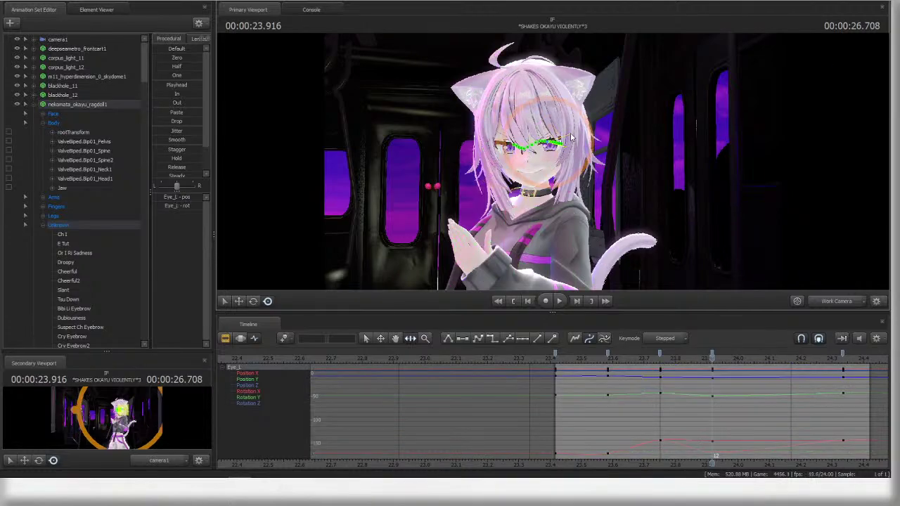
pyautogui.moveTo(577, 133); pyautogui.dragTo(717, 147)
# - Reduce the Stare slider of the Unknown controls at 00:00:23.916 and look through the remaining eye sliders
pyautogui.click(56, 225)
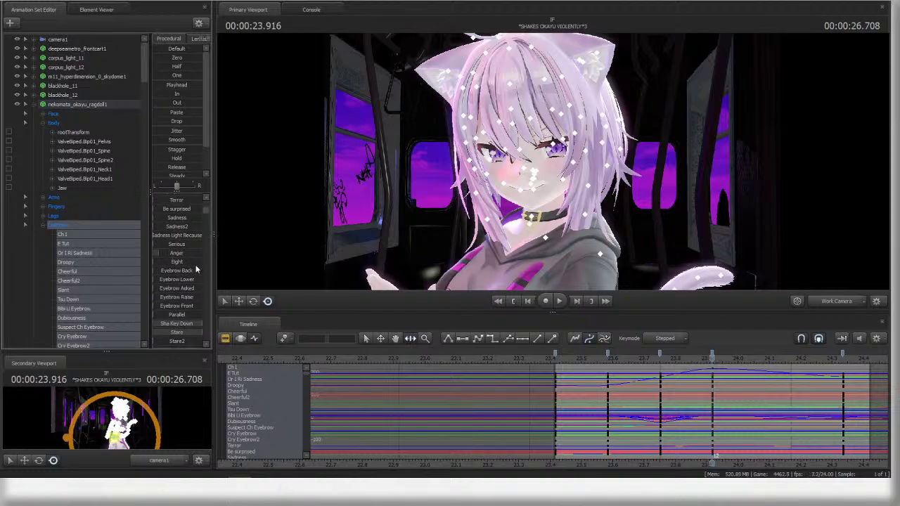
pyautogui.scroll(-2, 196, 270)
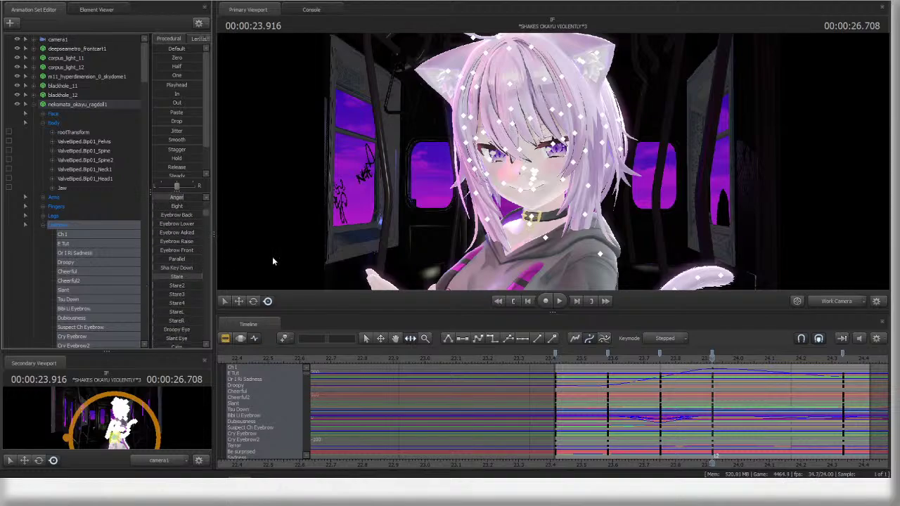
pyautogui.moveTo(202, 277)
pyautogui.mouseDown()
pyautogui.moveTo(160, 277)
pyautogui.moveTo(186, 276)
pyautogui.mouseUp()
pyautogui.scroll(-4, 181, 269)
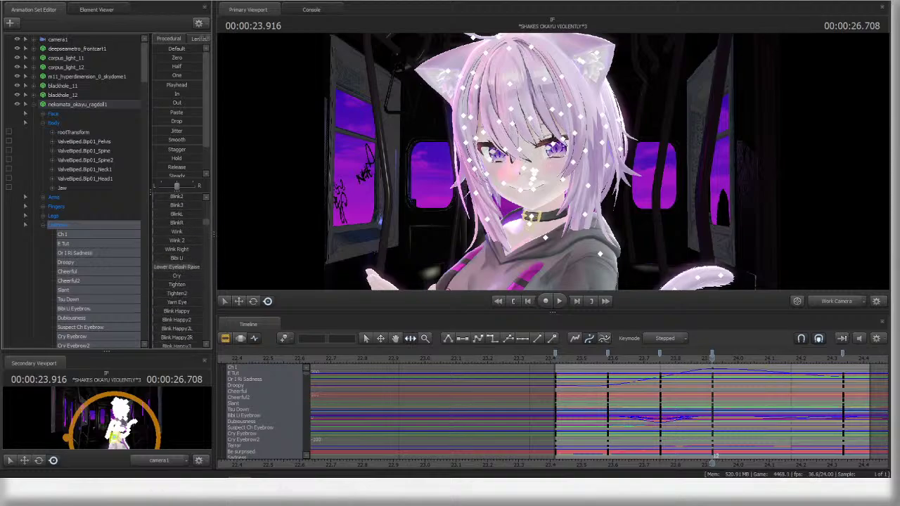
pyautogui.scroll(4, 180, 262)
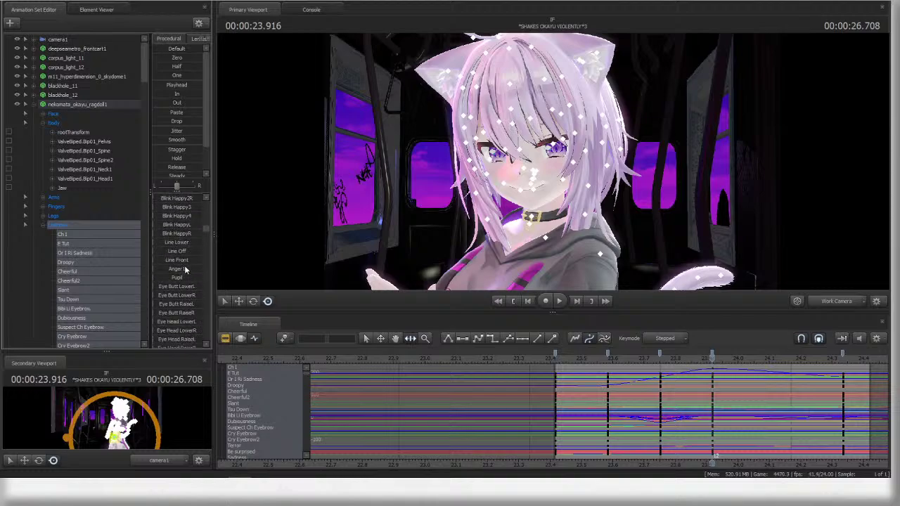
pyautogui.scroll(-8, 183, 274)
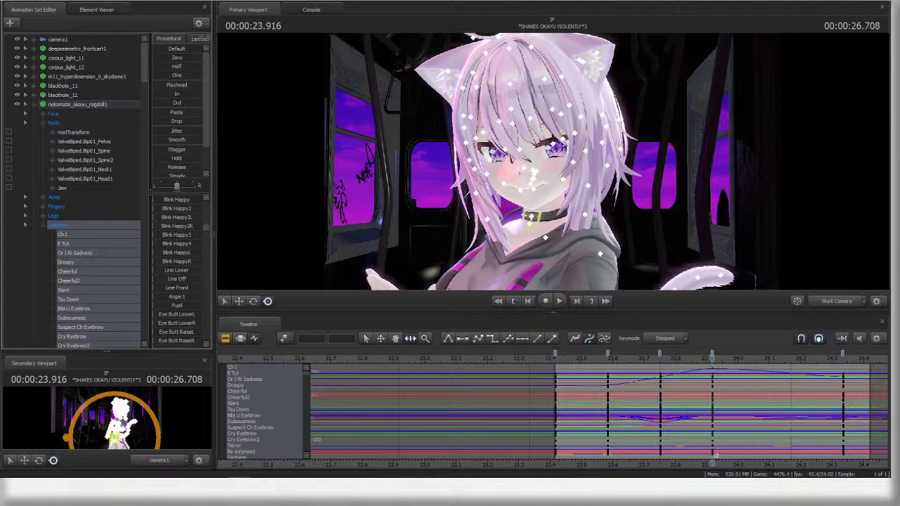
# - Try out the mouth-shape sliders at 00:00:23.916 and raise the U slider to open the mouth
pyautogui.scroll(-5, 172, 283)
pyautogui.moveTo(176, 243); pyautogui.dragTo(151, 243)
pyautogui.moveTo(271, 231)
pyautogui.mouseDown()
pyautogui.moveTo(281, 243)
pyautogui.moveTo(281, 218)
pyautogui.mouseUp()
pyautogui.moveTo(175, 252); pyautogui.dragTo(194, 285)
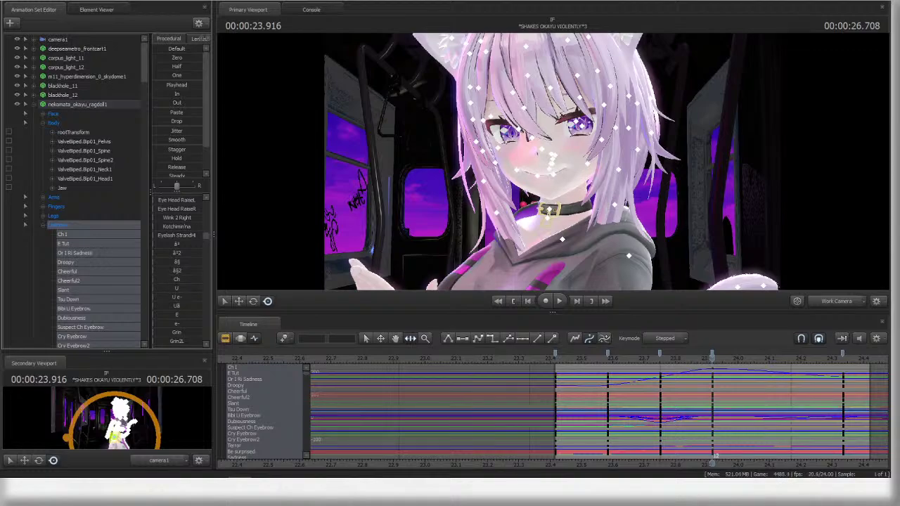
pyautogui.moveTo(640, 360); pyautogui.dragTo(711, 360)
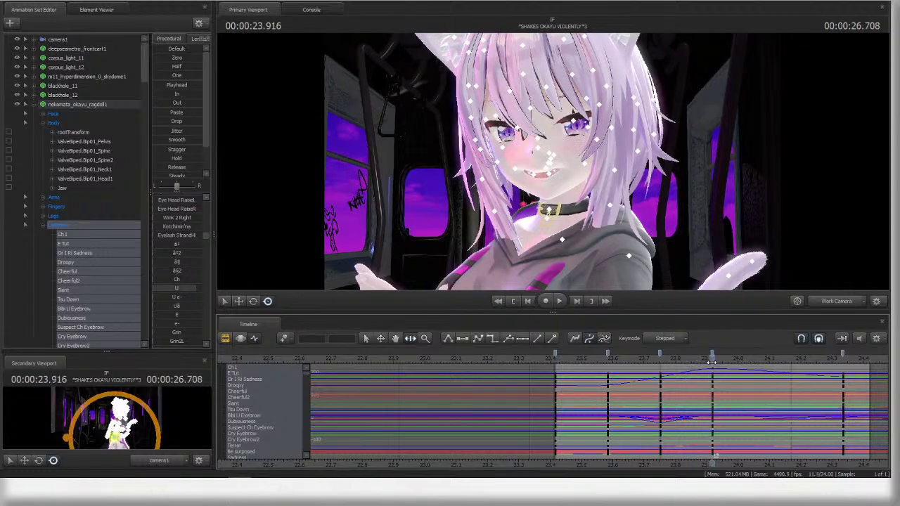
# - Refine the open mouth shape at 00:00:23.916 with the U and Grin3 sliders
pyautogui.moveTo(197, 289); pyautogui.dragTo(153, 256)
pyautogui.scroll(-5, 202, 296)
pyautogui.scroll(5, 194, 275)
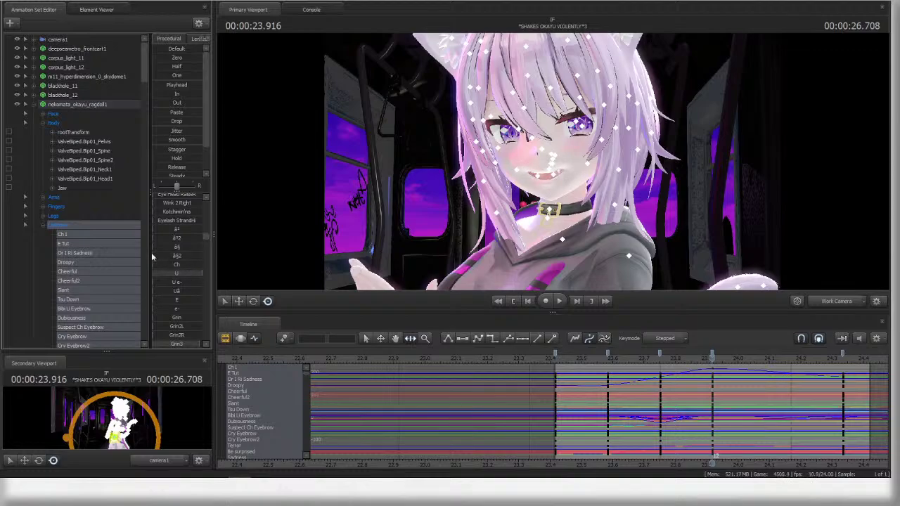
pyautogui.scroll(4, 173, 261)
pyautogui.scroll(-5, 173, 260)
pyautogui.scroll(-2, 188, 283)
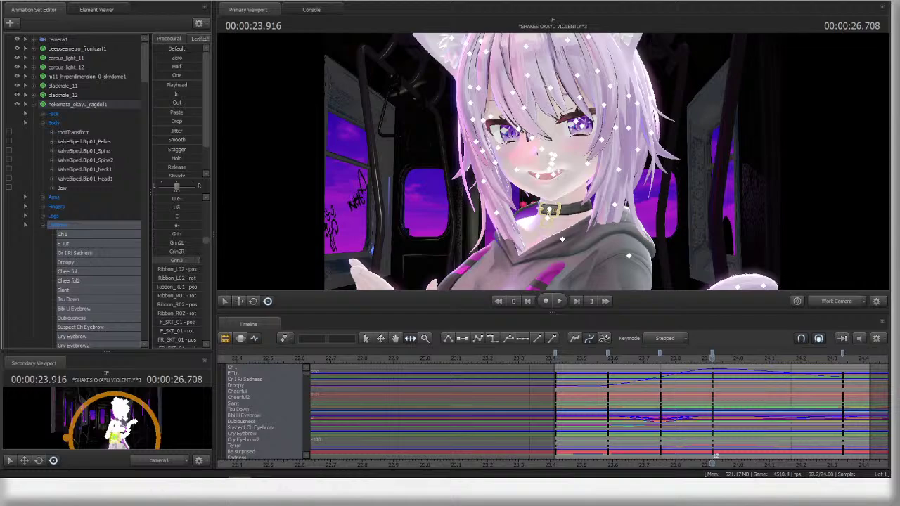
# - Clear the selection and check the character's expression from farther back and through camera1
pyautogui.click(657, 257)
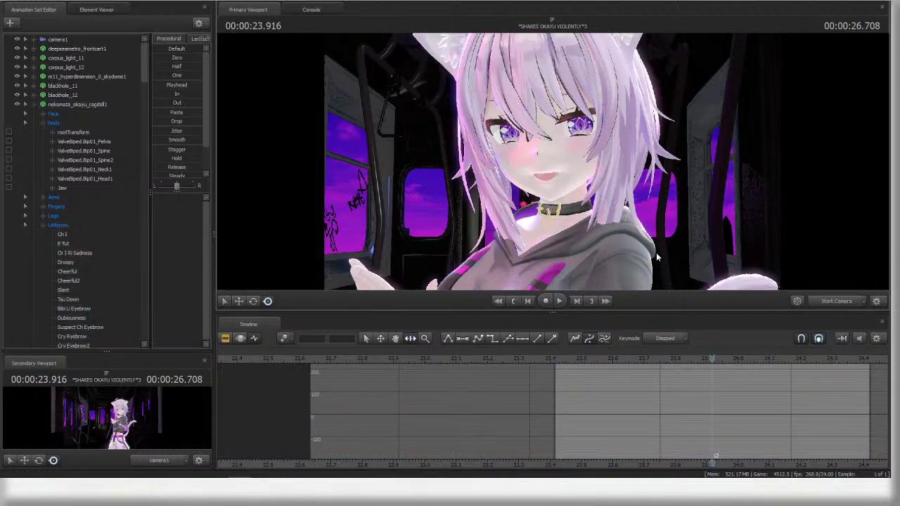
pyautogui.press('s')
pyautogui.moveTo(677, 251); pyautogui.dragTo(677, 252)
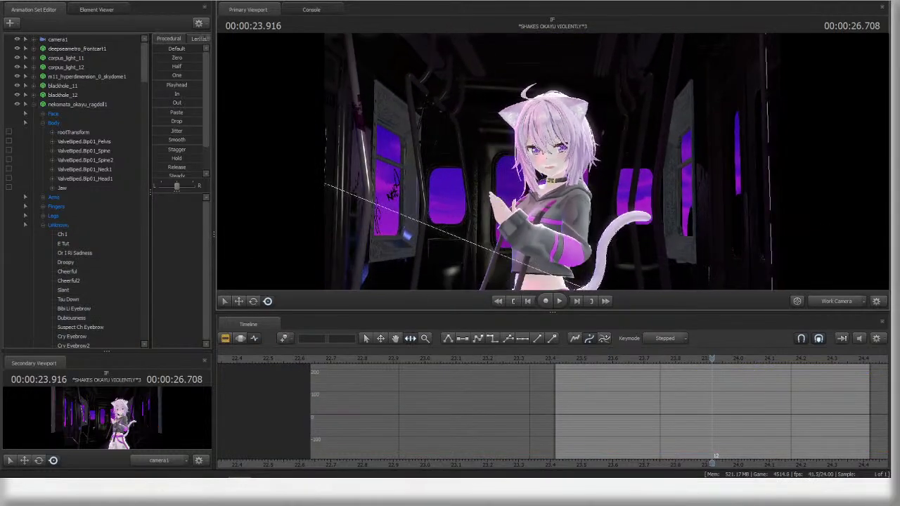
pyautogui.click(836, 300)
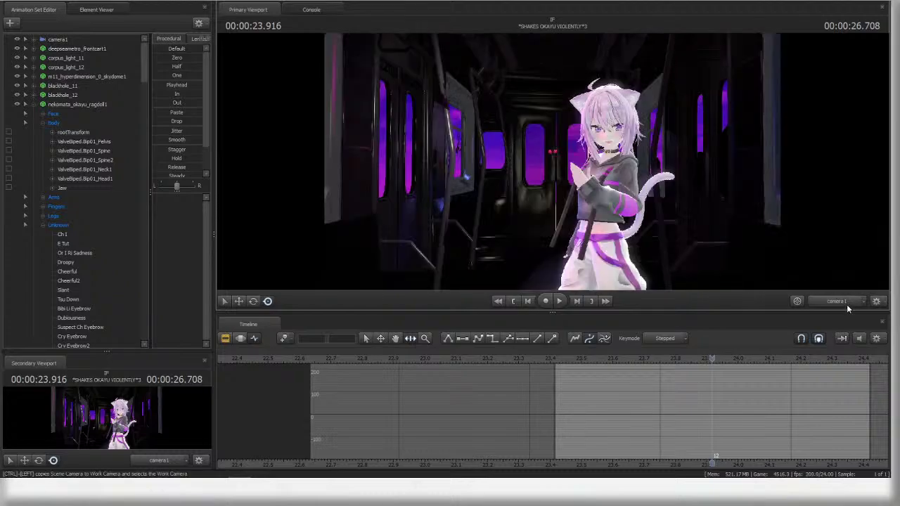
# - Copy the Face and Unknown controls' key at 00:00:23.916 onto the key at 00:00:23.750
pyautogui.keyDown('ctrl'); pyautogui.click(608, 139); pyautogui.keyUp('ctrl')
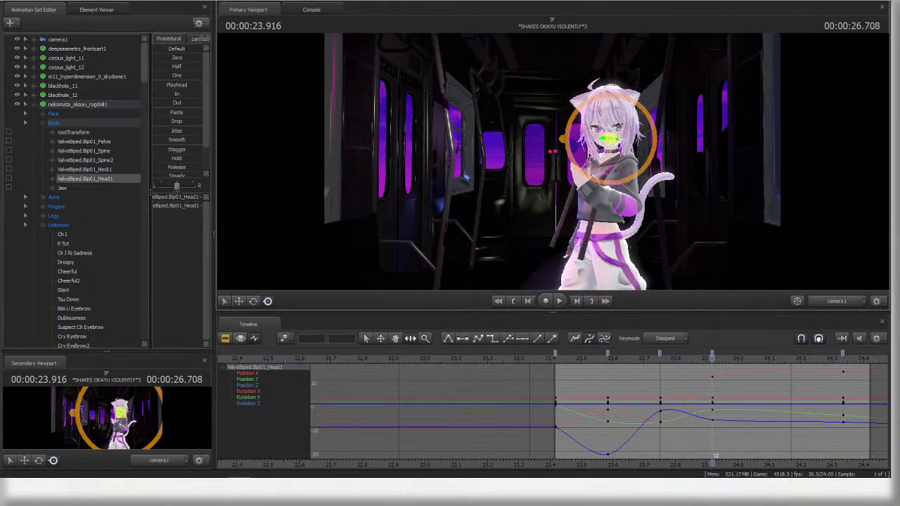
pyautogui.click(57, 229)
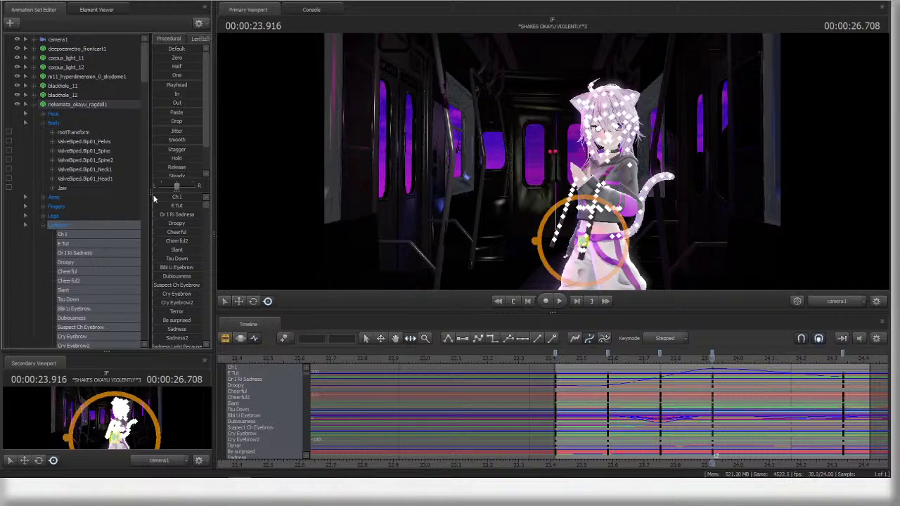
pyautogui.keyDown('ctrl'); pyautogui.click(84, 115); pyautogui.keyUp('ctrl')
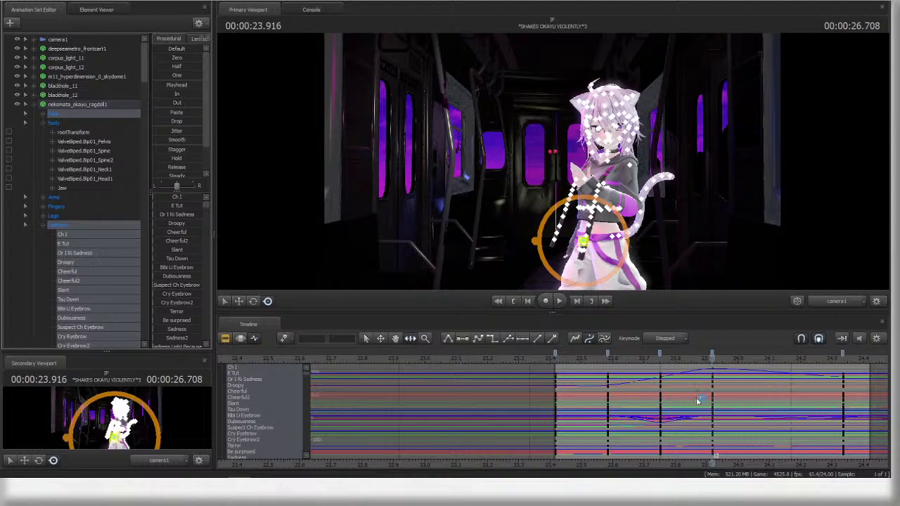
pyautogui.click(712, 354)
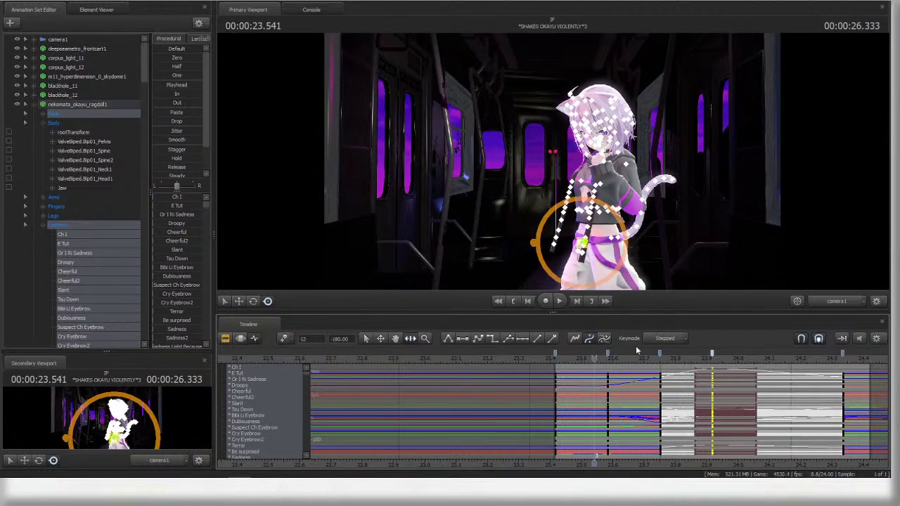
pyautogui.click(660, 355)
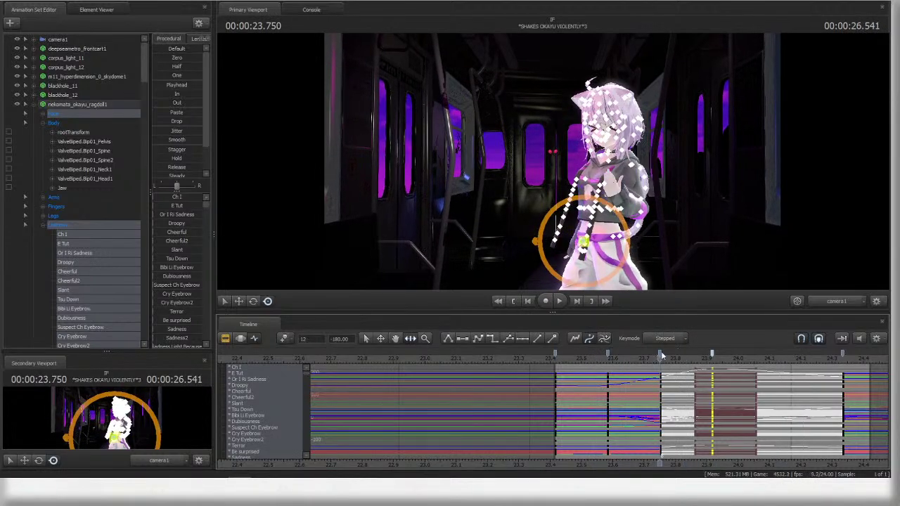
pyautogui.keyDown('ctrl'); pyautogui.click(730, 234); pyautogui.keyUp('ctrl')
pyautogui.click(836, 303)
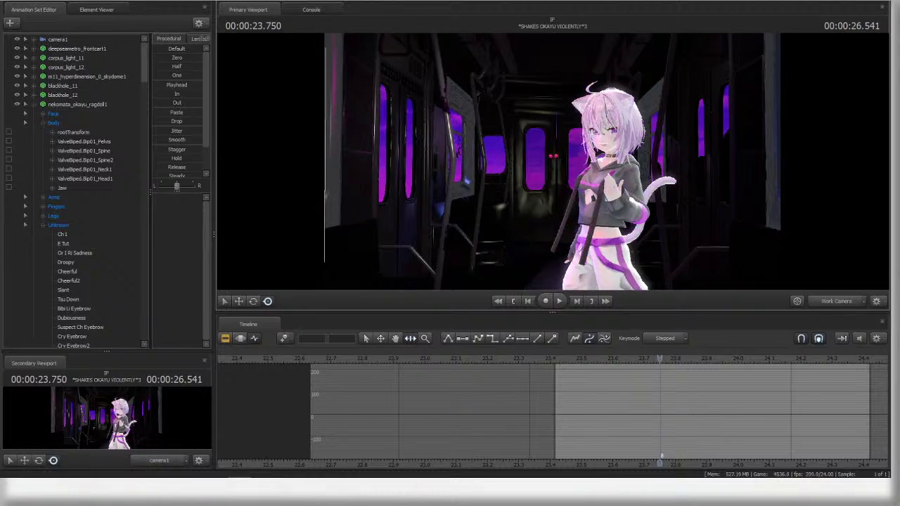
# - Select the cat-eared character's right eye control at 00:00:23.750, inspect the face up close and play the shot
pyautogui.press('w')
pyautogui.moveTo(539, 175); pyautogui.dragTo(575, 150)
pyautogui.keyDown('ctrl'); pyautogui.click(572, 150); pyautogui.keyUp('ctrl')
pyautogui.press('w')
pyautogui.press('e')
pyautogui.press('r')
pyautogui.keyDown('ctrl'); pyautogui.click(541, 152); pyautogui.keyUp('ctrl')
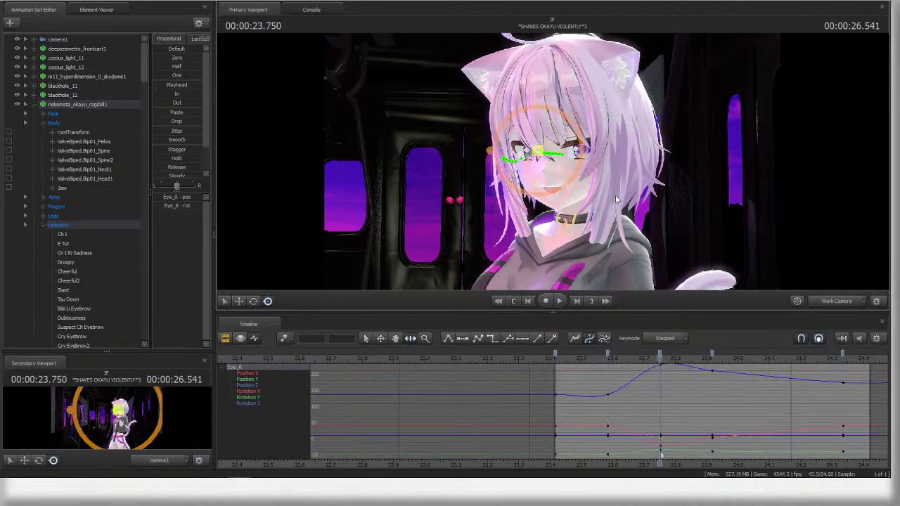
pyautogui.press('space')
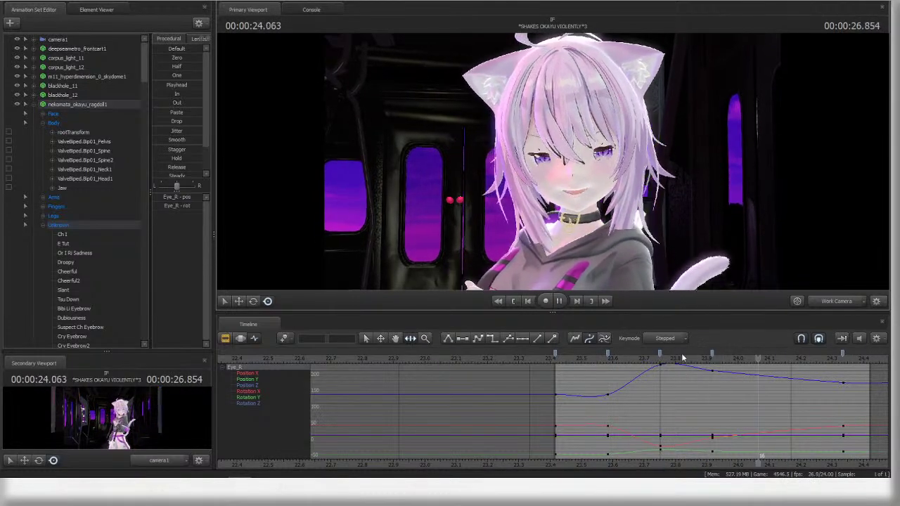
# - Check the pose at 00:00:24.333 from the work camera and through camera1, and select the left upper arm
pyautogui.click(843, 360)
pyautogui.press('s')
pyautogui.moveTo(728, 215); pyautogui.dragTo(731, 290)
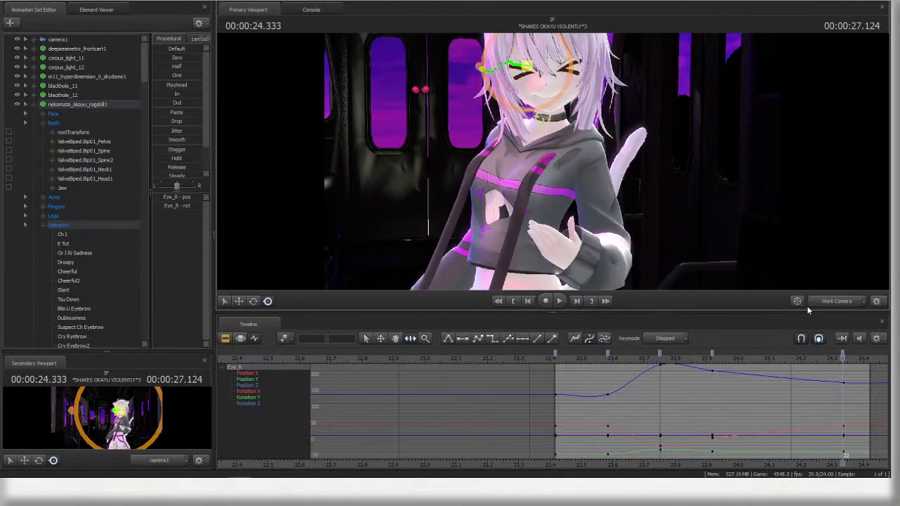
pyautogui.click(822, 300)
pyautogui.keyDown('ctrl'); pyautogui.click(635, 162); pyautogui.keyUp('ctrl')
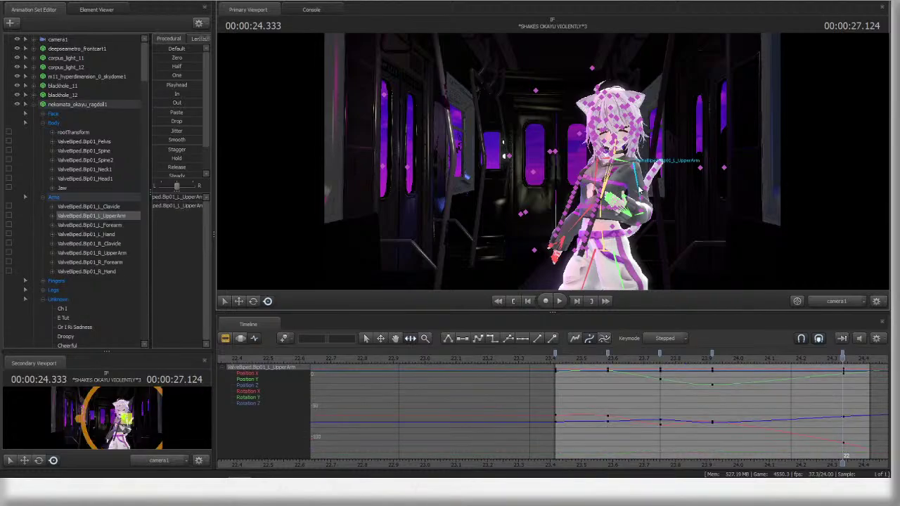
# - Change the tangents of the Face, Body, Arms, Fingers and Legs keys from 00:00:23.416 past the shot's end, and play the result
pyautogui.click(42, 197)
pyautogui.click(43, 224)
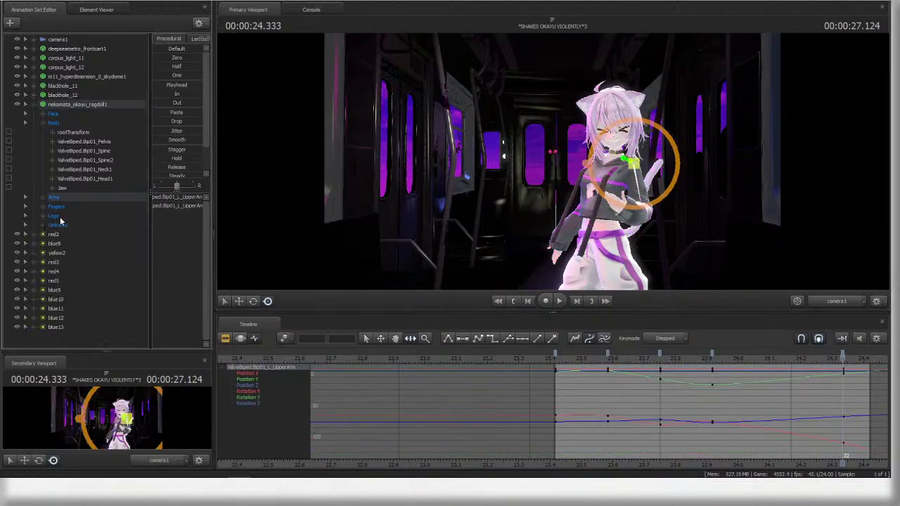
pyautogui.click(59, 216)
pyautogui.click(57, 114)
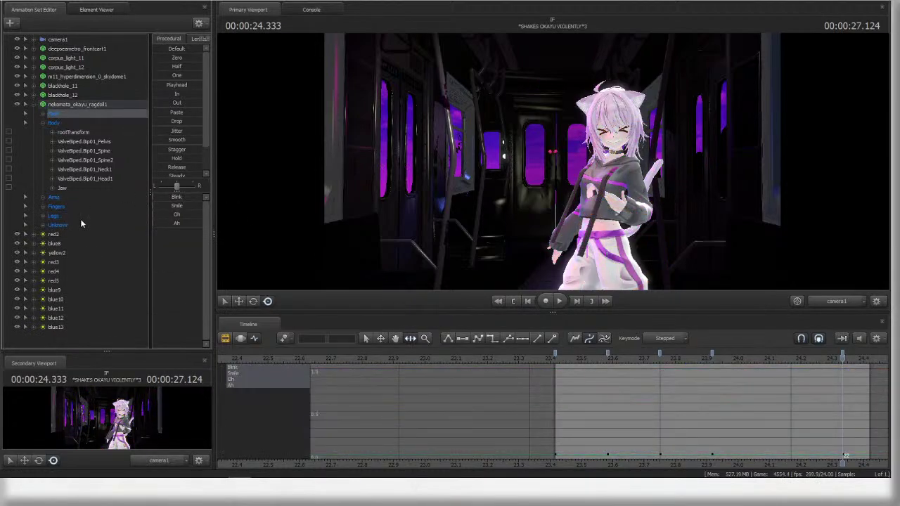
pyautogui.keyDown('shift'); pyautogui.click(80, 219); pyautogui.keyUp('shift')
pyautogui.click(556, 357)
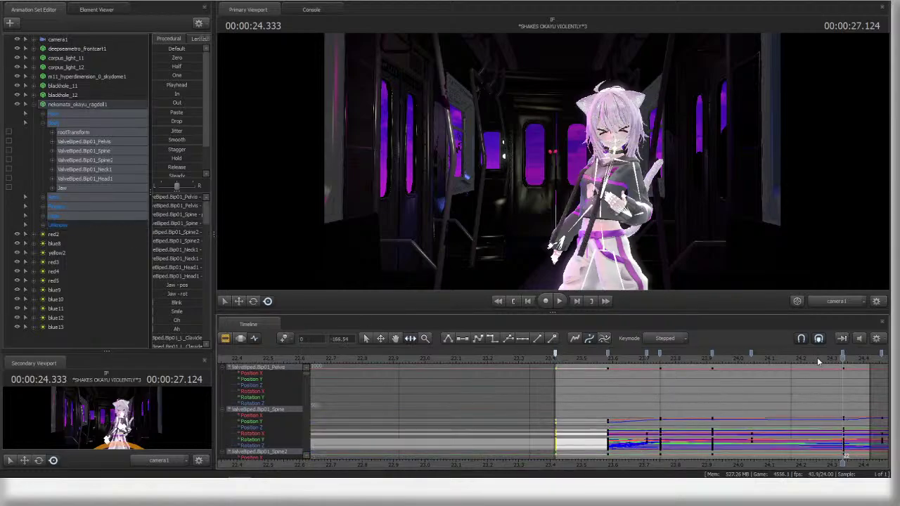
pyautogui.keyDown('shift'); pyautogui.click(881, 356); pyautogui.keyUp('shift')
pyautogui.press('4')
pyautogui.press('Up')
pyautogui.press('Up')
pyautogui.press('space')
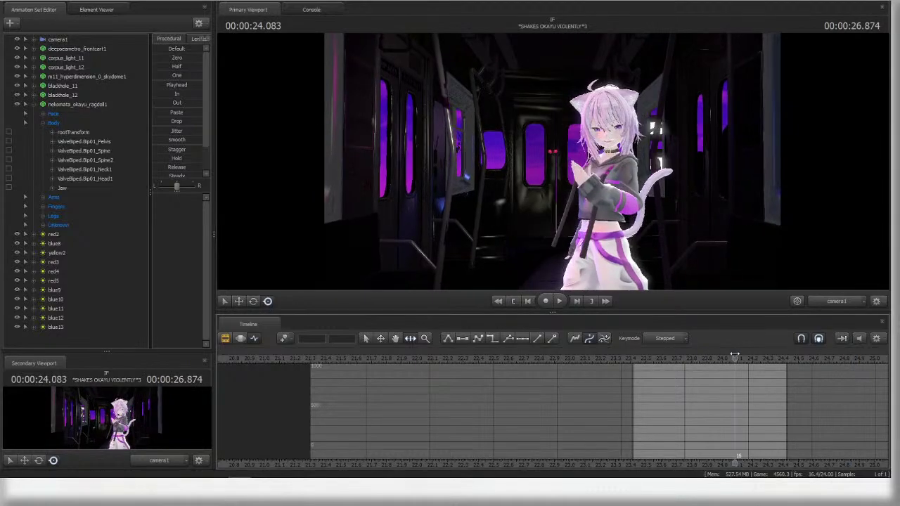
pyautogui.press('space')
# - Move all the character's keys between 00:00:24.333 and about 00:00:24.5 about four frames earlier and play back the cut in the clip editor
pyautogui.click(90, 104)
pyautogui.scroll(2, 772, 366)
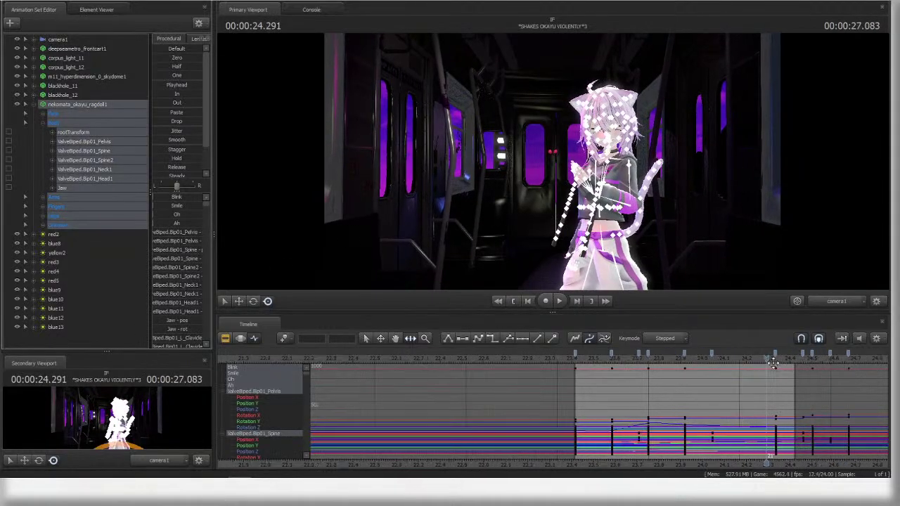
pyautogui.moveTo(767, 359)
pyautogui.mouseDown()
pyautogui.moveTo(789, 359)
pyautogui.moveTo(474, 359)
pyautogui.mouseUp()
pyautogui.click(802, 353)
pyautogui.keyDown('shift'); pyautogui.click(775, 354); pyautogui.keyUp('shift')
pyautogui.press('F2')
pyautogui.press('space')
pyautogui.press('space')
pyautogui.press('F4')
pyautogui.click(672, 357)
pyautogui.press('F2')
pyautogui.press('space')
pyautogui.scroll(-3, 515, 400)
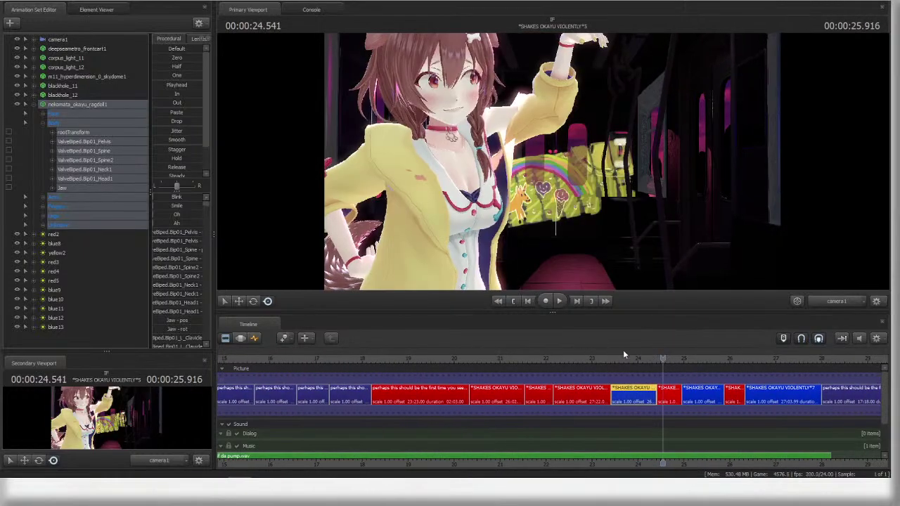
# - Shift the character's keys after 00:00:23.583 earlier so the closed-eyes pose falls at 00:00:24.125, and play back the shot
pyautogui.press('F4')
pyautogui.press('space')
pyautogui.scroll(5, 666, 357)
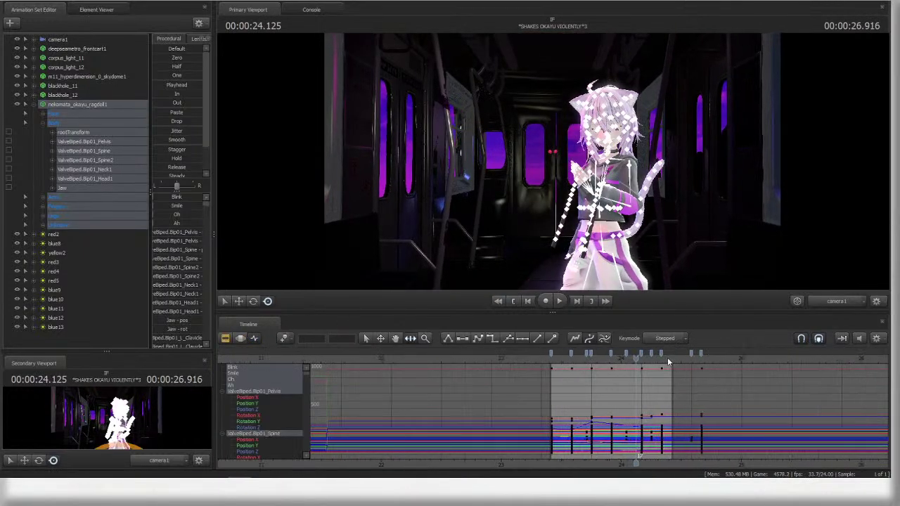
pyautogui.click(671, 354)
pyautogui.keyDown('shift'); pyautogui.click(621, 354); pyautogui.keyUp('shift')
pyautogui.moveTo(621, 355); pyautogui.dragTo(636, 357)
pyautogui.click(600, 355)
pyautogui.keyDown('shift'); pyautogui.click(665, 355); pyautogui.keyUp('shift')
pyautogui.press('F2')
pyautogui.press('space')
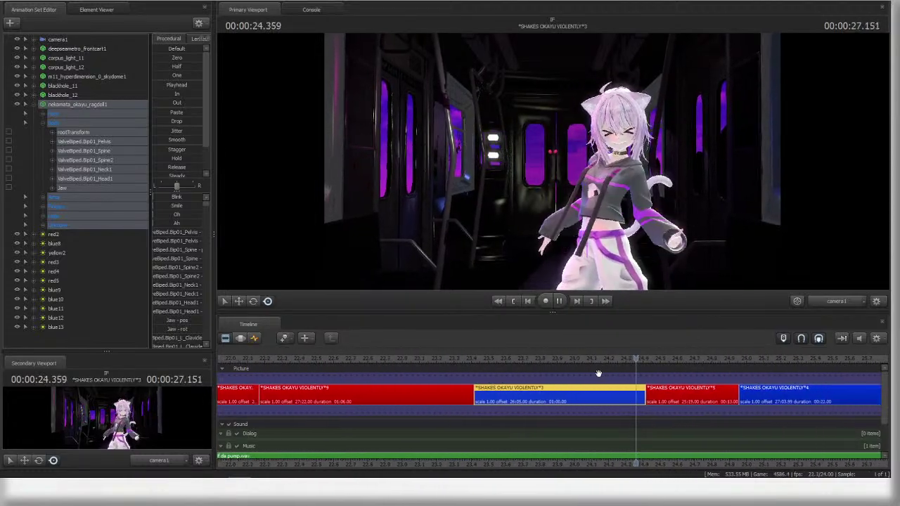
pyautogui.press('F4')
pyautogui.press('space')
# - Inspect the pelvis keys from 00:00:23.416 to 00:00:24.125 and play the shot with the selection cleared
pyautogui.click(602, 251)
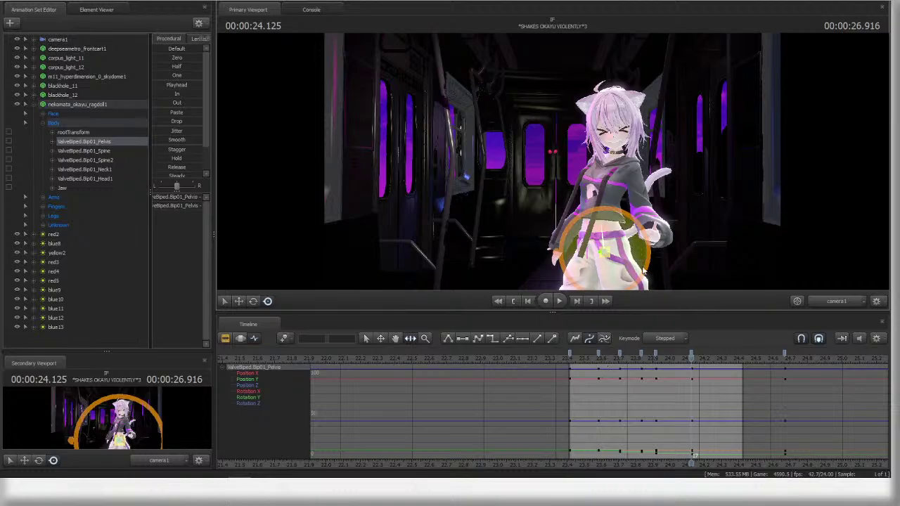
pyautogui.click(573, 354)
pyautogui.keyDown('shift'); pyautogui.click(691, 355); pyautogui.keyUp('shift')
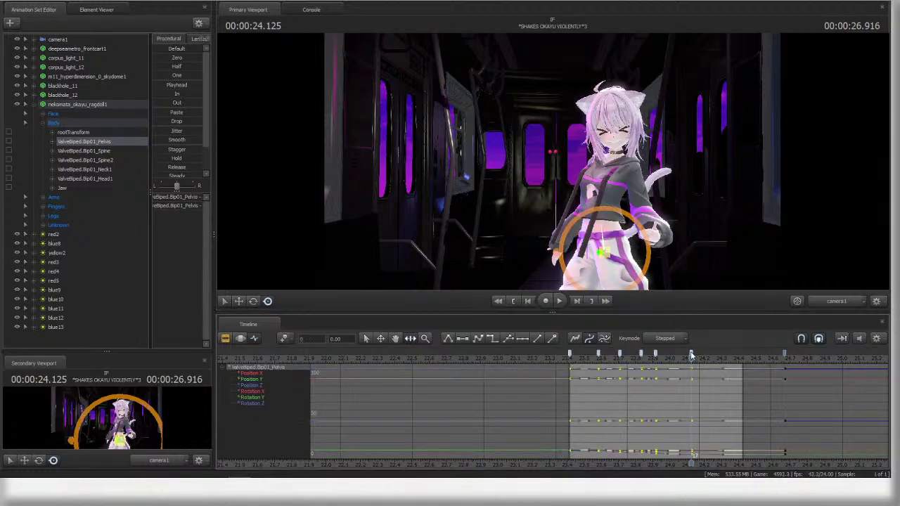
pyautogui.press('Escape')
pyautogui.press('space')
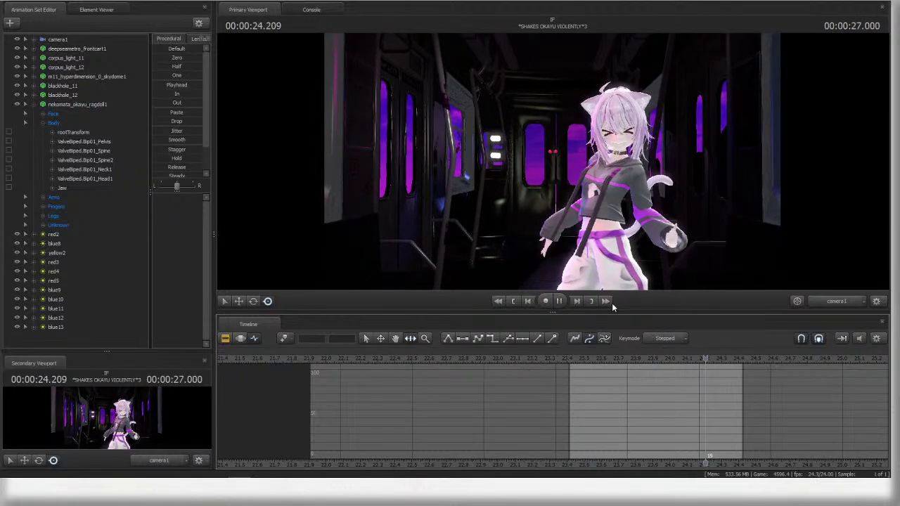
# - Smooth the pelvis control's motion with the motion editor's Smooth preset and play the result in the graph editor
pyautogui.press('space')
pyautogui.keyDown('ctrl'); pyautogui.click(604, 260); pyautogui.keyUp('ctrl')
pyautogui.click(584, 358)
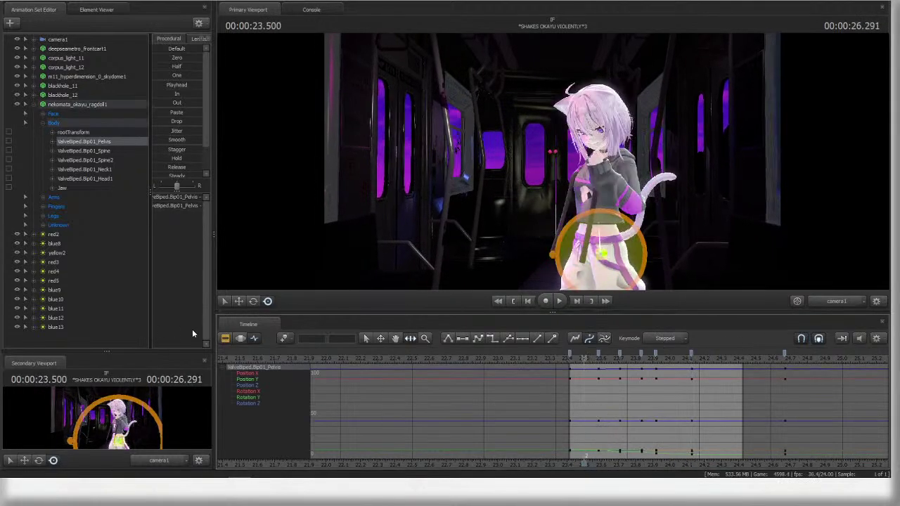
pyautogui.click(240, 338)
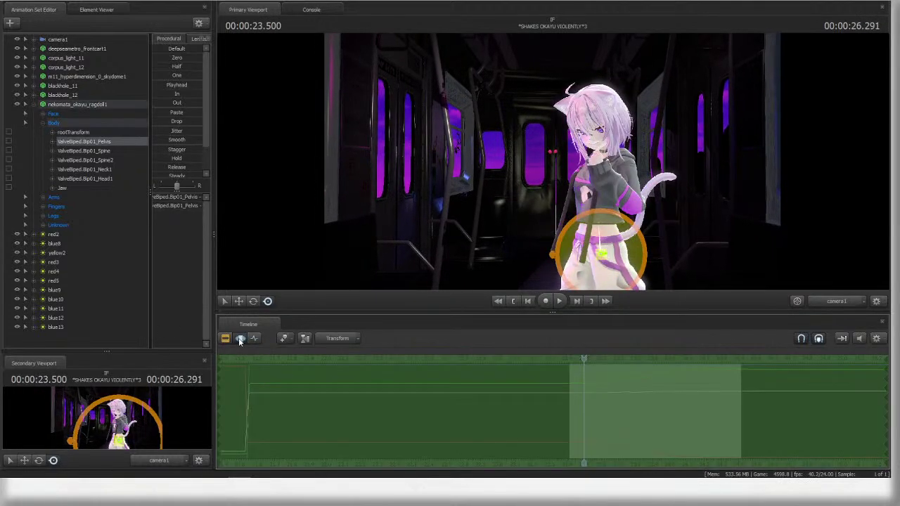
pyautogui.click(181, 140)
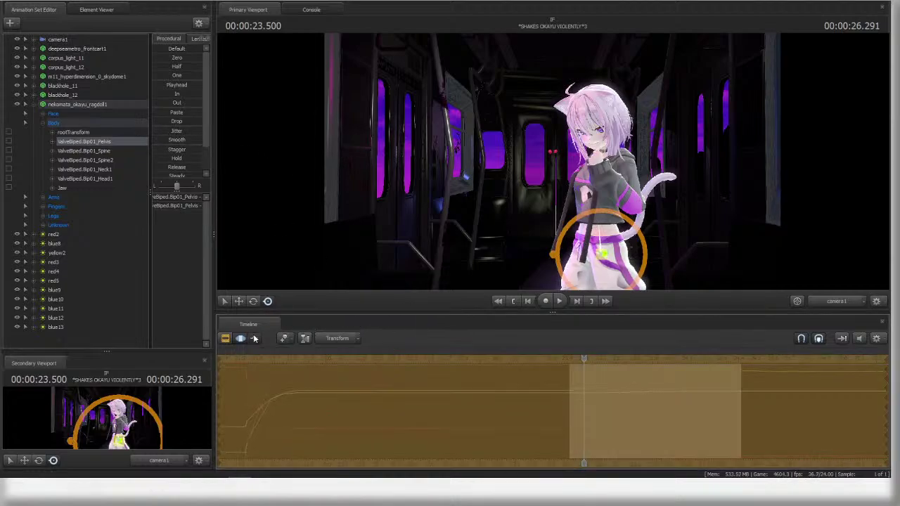
pyautogui.press('F4')
pyautogui.press('space')
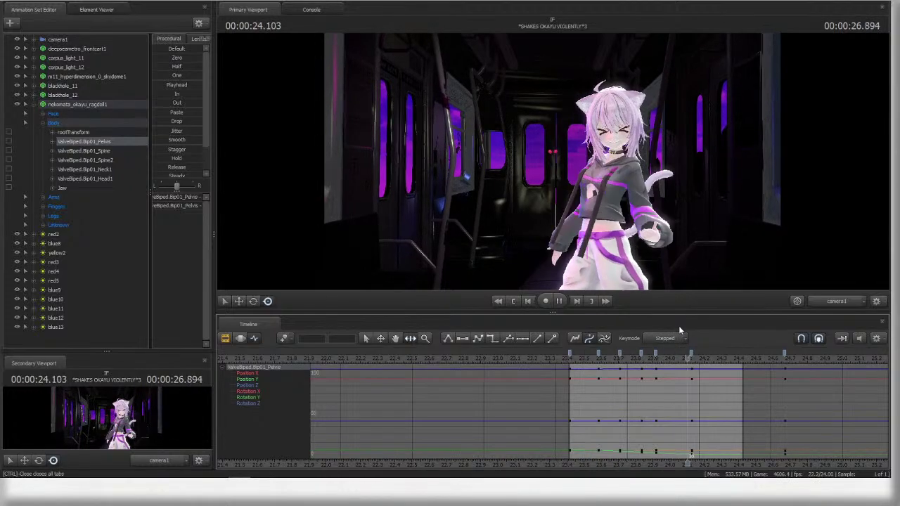
# - Replay the shot, including a run from just before its start at 00:00:23.291, to check the timing of the motion
pyautogui.click(584, 359)
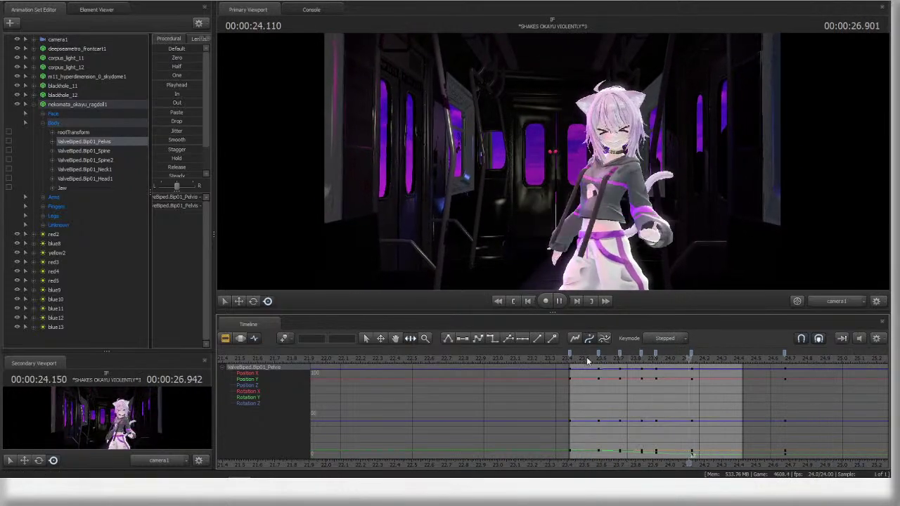
pyautogui.click(586, 359)
pyautogui.click(586, 359)
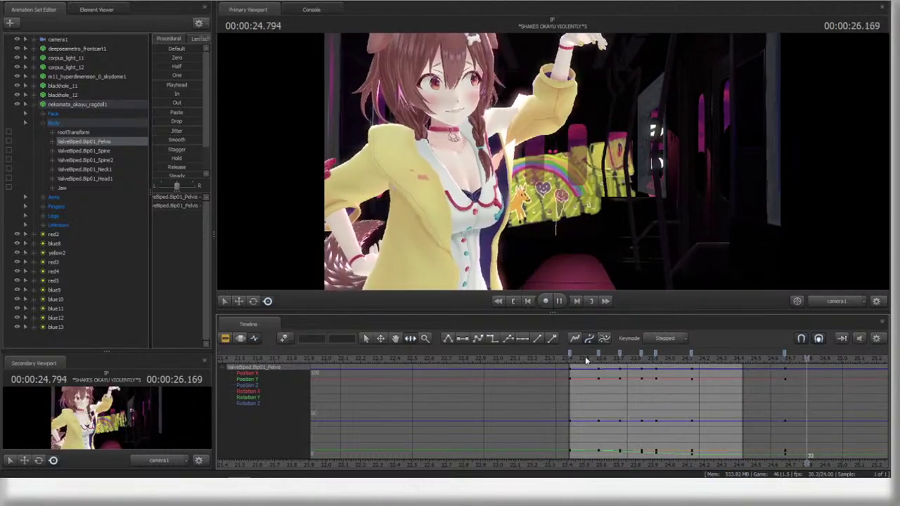
pyautogui.click(545, 362)
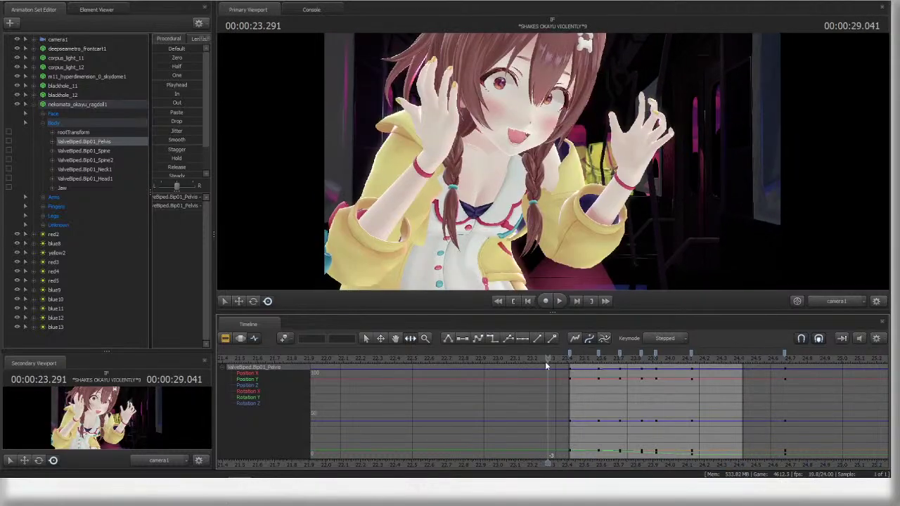
pyautogui.press('space')
pyautogui.press('space')
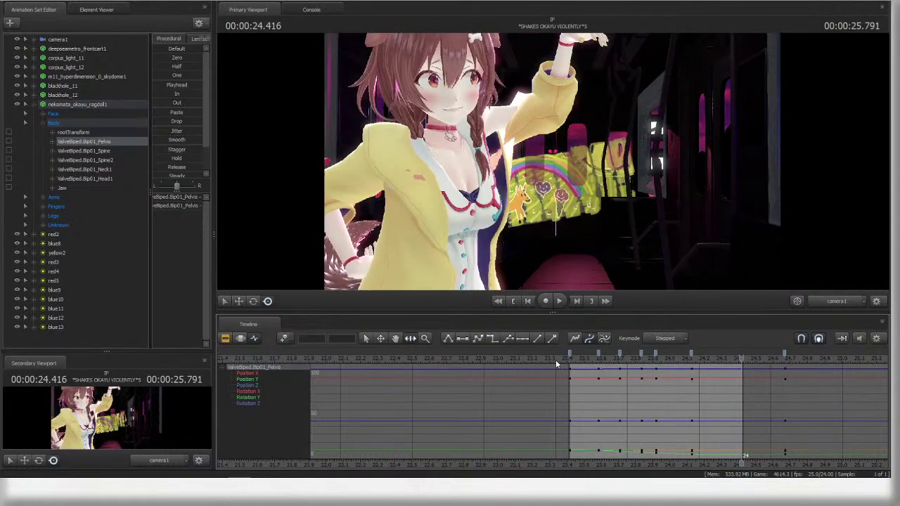
# - Play the surrounding shots in the clip editor from 00:00:21.833 and 00:00:22.625 to judge the flow of the cuts
pyautogui.moveTo(573, 359); pyautogui.dragTo(298, 359)
pyautogui.moveTo(307, 372); pyautogui.dragTo(539, 458, button='middle')
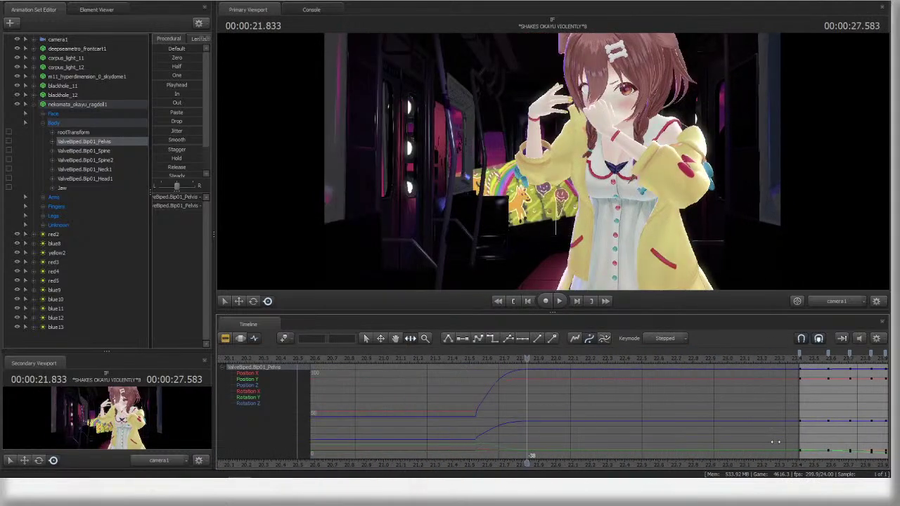
pyautogui.scroll(-3, 543, 385)
pyautogui.press('F3')
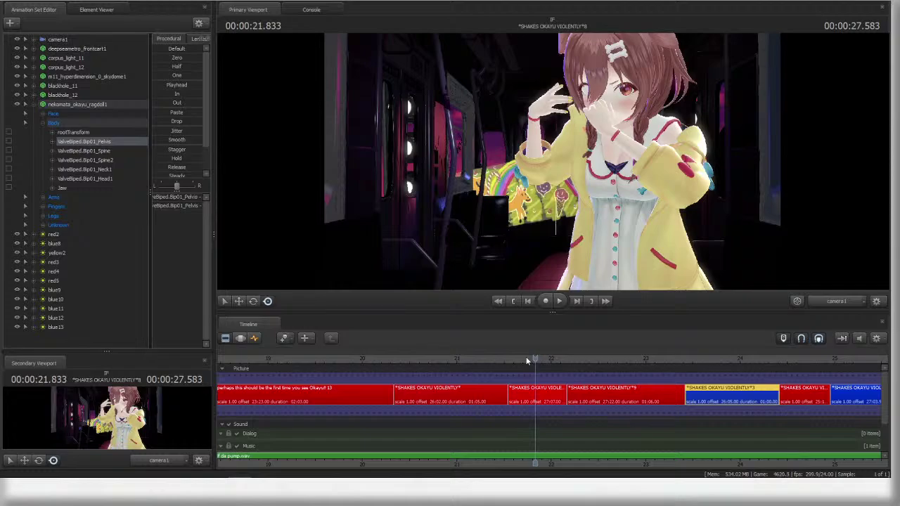
pyautogui.press('space')
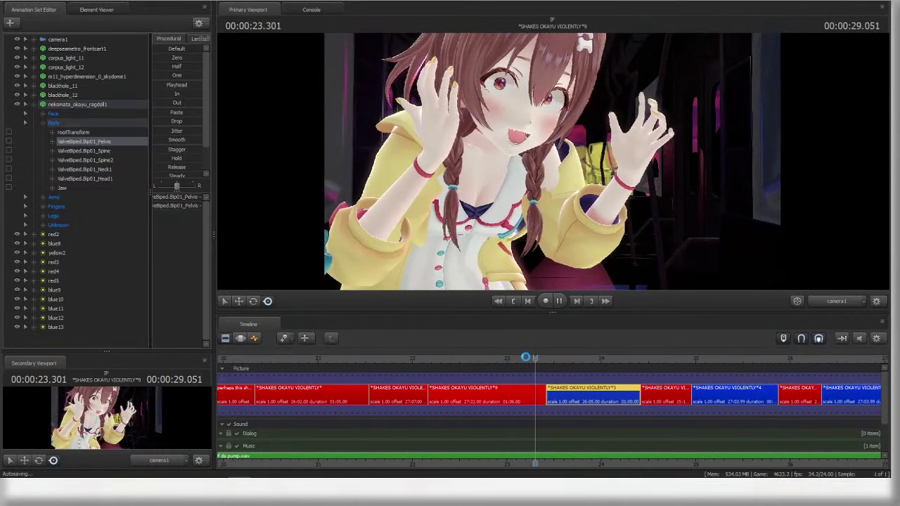
pyautogui.press('space')
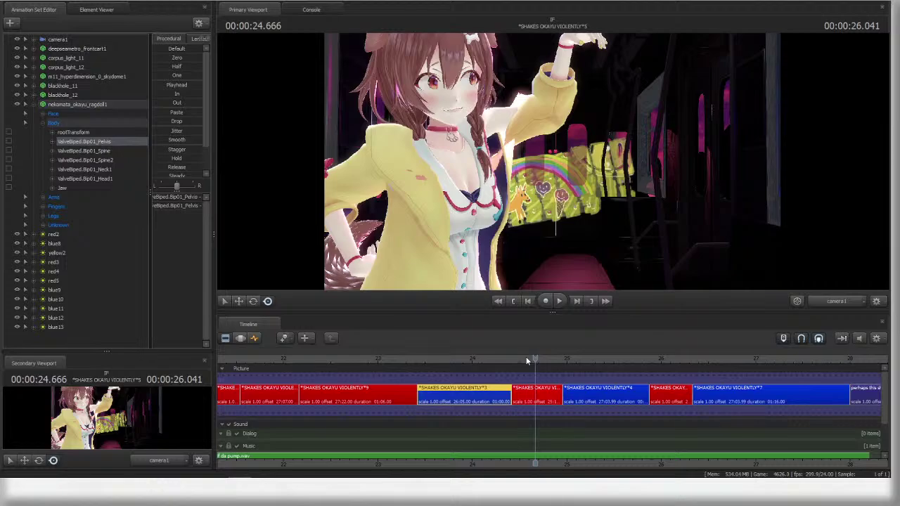
pyautogui.click(342, 361)
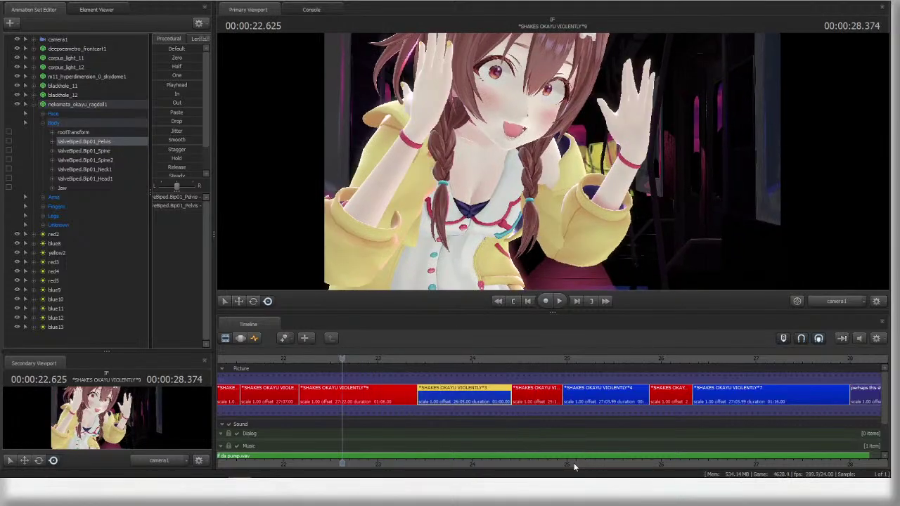
pyautogui.press('space')
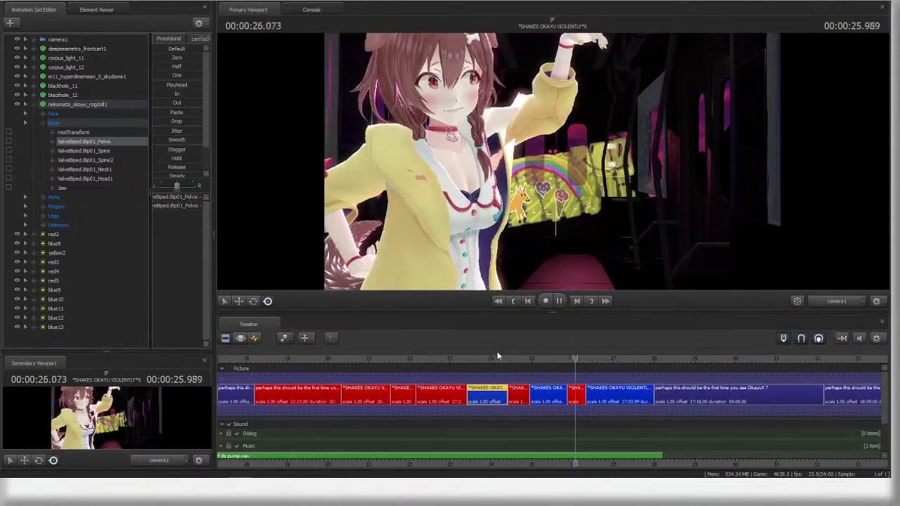
# - Select the Face and Unknown controls and compare the expressions at 00:00:24.208, 00:00:24.041 and 00:00:23.833 using the work camera
pyautogui.moveTo(497, 357)
pyautogui.mouseDown()
pyautogui.moveTo(470, 355)
pyautogui.moveTo(480, 355)
pyautogui.mouseUp()
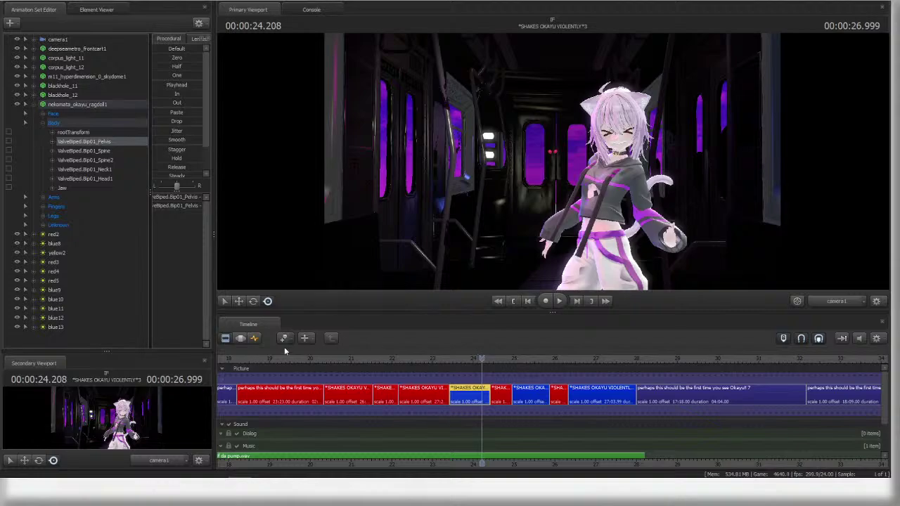
pyautogui.click(257, 338)
pyautogui.click(59, 225)
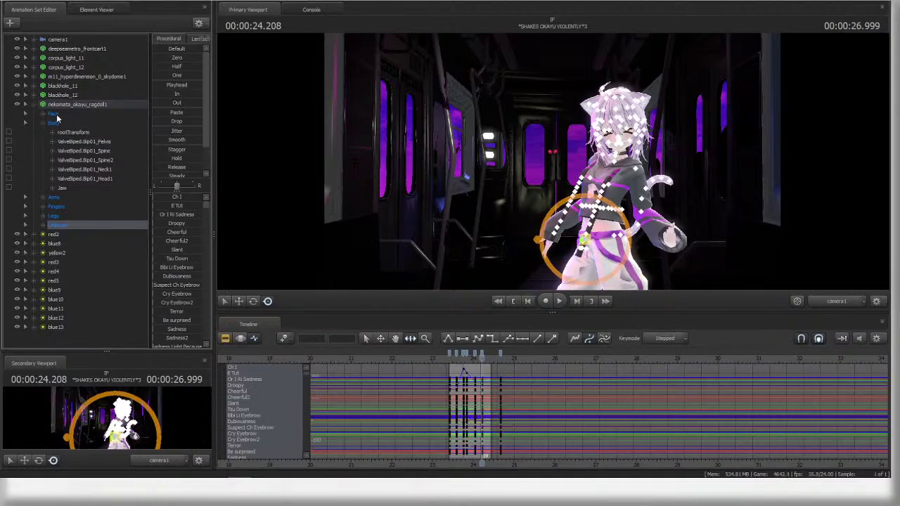
pyautogui.scroll(10, 471, 364)
pyautogui.click(846, 300)
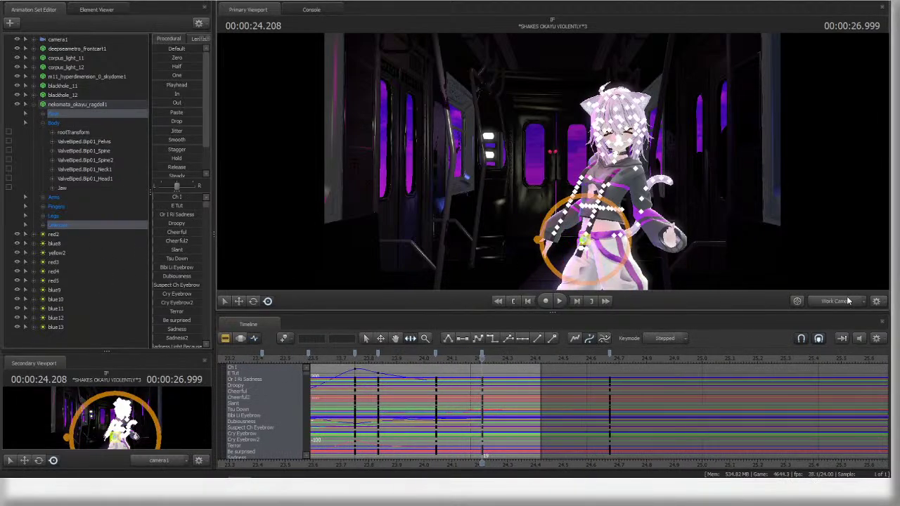
pyautogui.moveTo(689, 218)
pyautogui.mouseDown()
pyautogui.moveTo(730, 203)
pyautogui.moveTo(694, 213)
pyautogui.mouseUp()
pyautogui.click(436, 358)
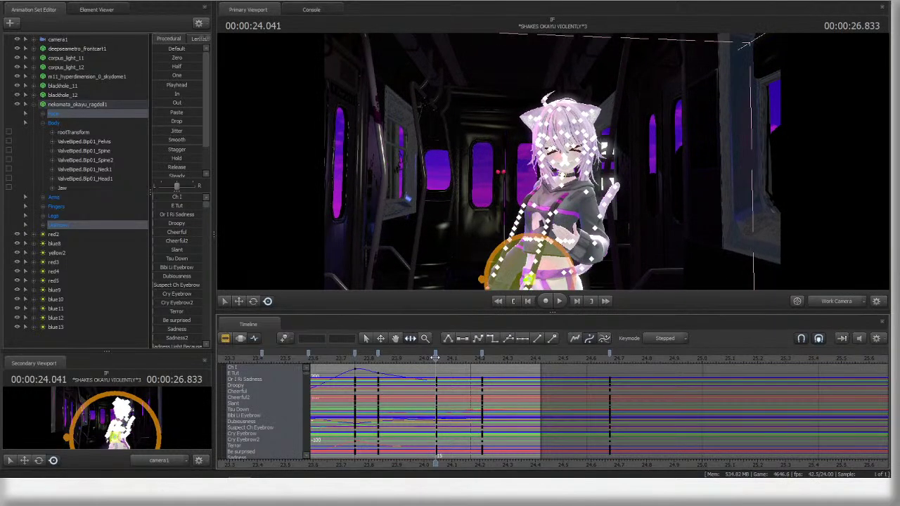
pyautogui.click(375, 357)
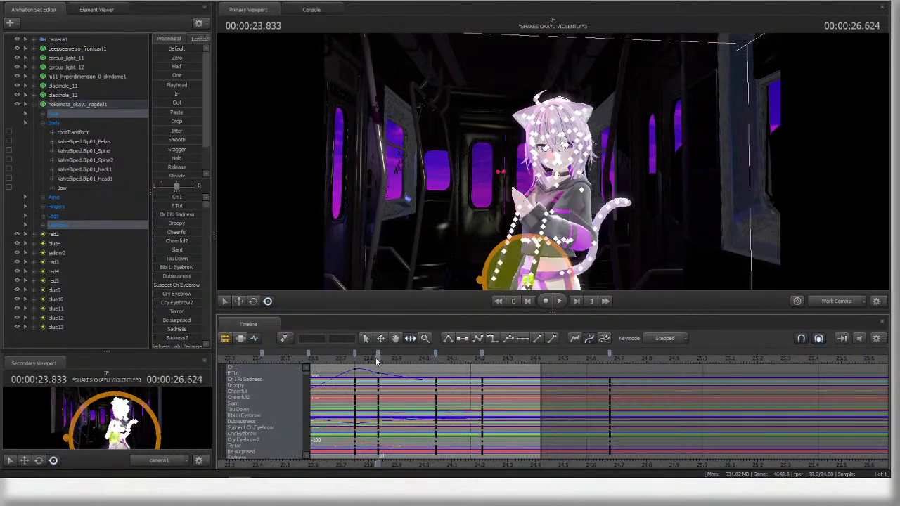
# - Compare the character's expressions at the keys at 00:00:23.833, 00:00:24.041 and 00:00:24.208, viewing the last one close up
pyautogui.press('space')
pyautogui.press('space')
pyautogui.click(377, 354)
pyautogui.click(437, 359)
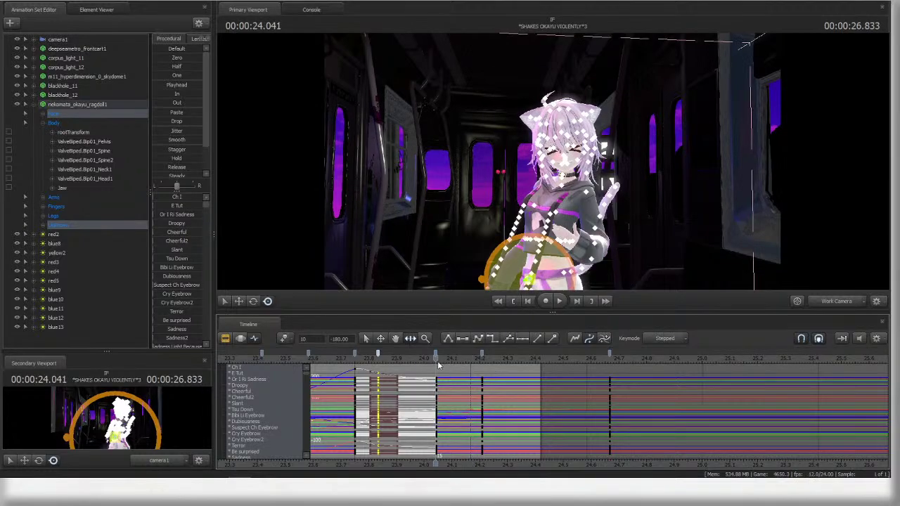
pyautogui.click(481, 359)
pyautogui.moveTo(552, 165)
pyautogui.mouseDown()
pyautogui.moveTo(562, 165)
pyautogui.moveTo(553, 165)
pyautogui.mouseUp()
pyautogui.press('w')
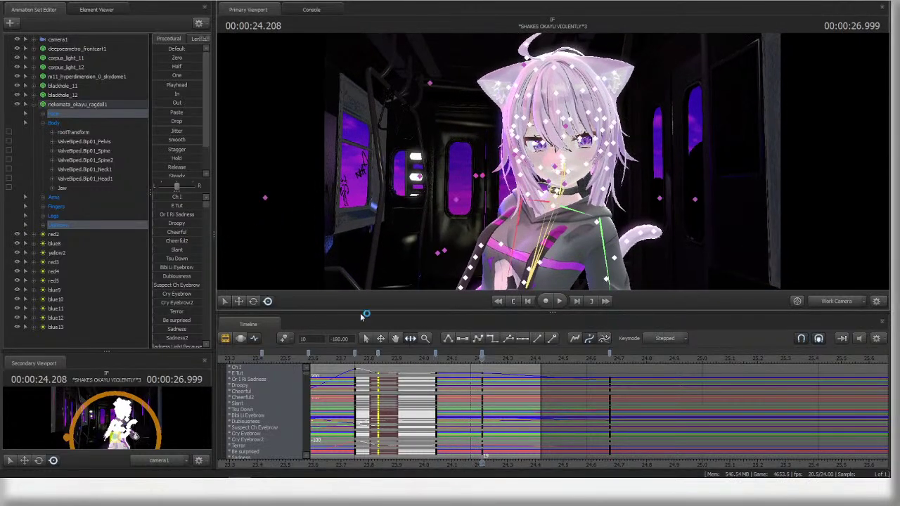
# - Play the *SHAKES OKAYU VIOLENTLY*3 shot in the clip editor and return to 00:00:23.583
pyautogui.moveTo(432, 359); pyautogui.dragTo(363, 358)
pyautogui.press('space')
pyautogui.press('F2')
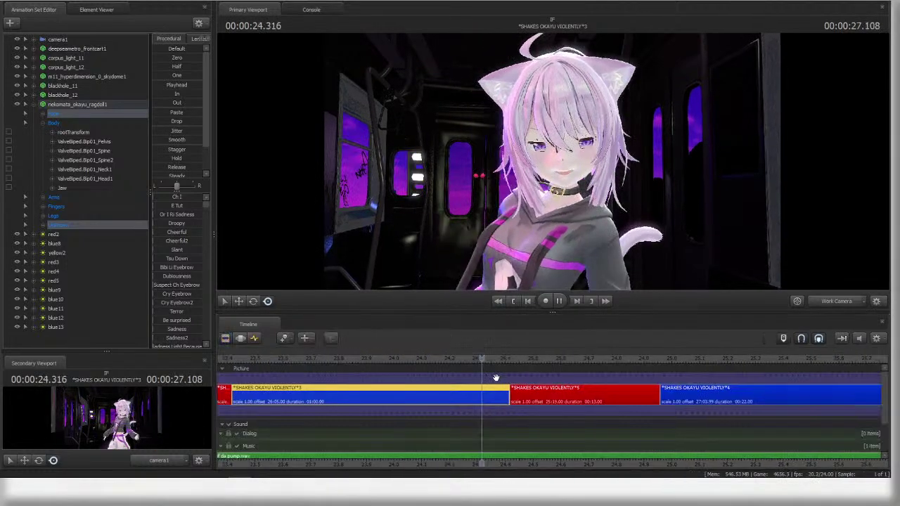
pyautogui.press('space')
pyautogui.scroll(-4, 498, 377)
pyautogui.scroll(-1, 498, 377)
pyautogui.click(457, 360)
pyautogui.click(258, 338)
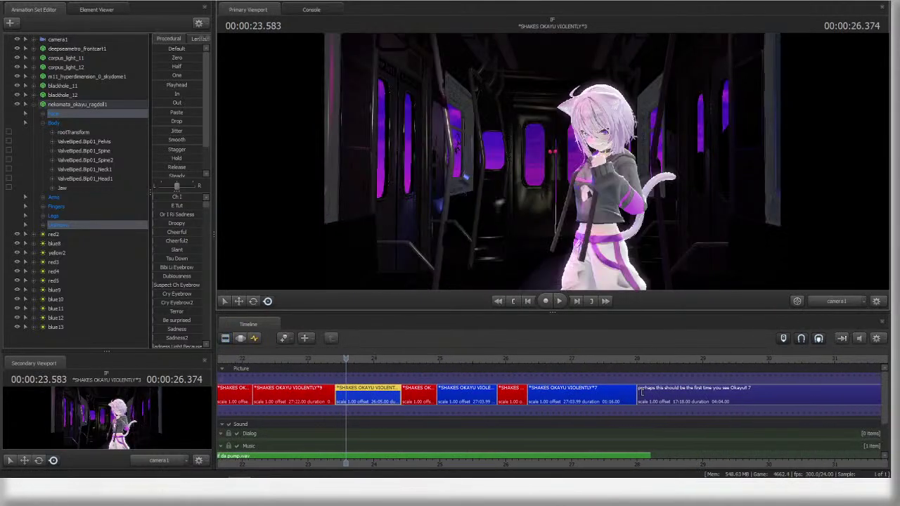
# - Play the neighbouring shots from 00:00:21.291 and review the sequence again from earlier points on the timeline
pyautogui.moveTo(366, 366); pyautogui.dragTo(561, 365, button='middle')
pyautogui.click(390, 358)
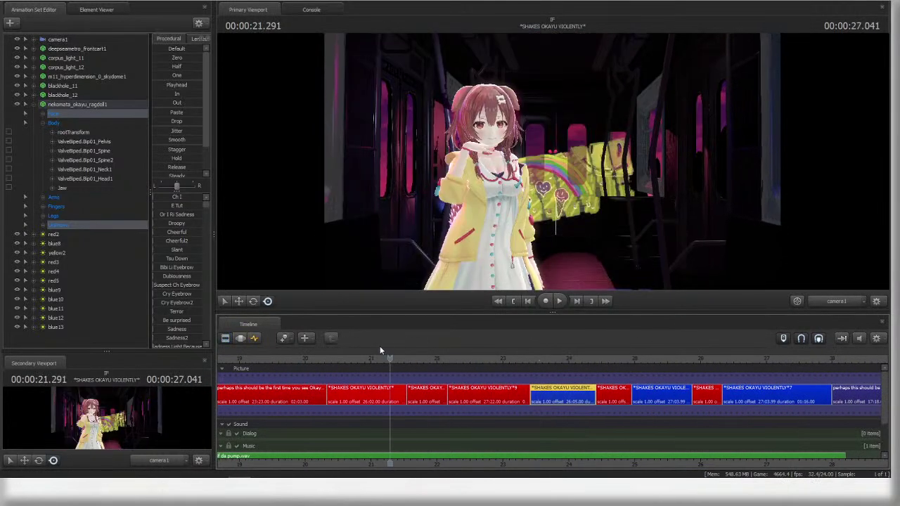
pyautogui.press('space')
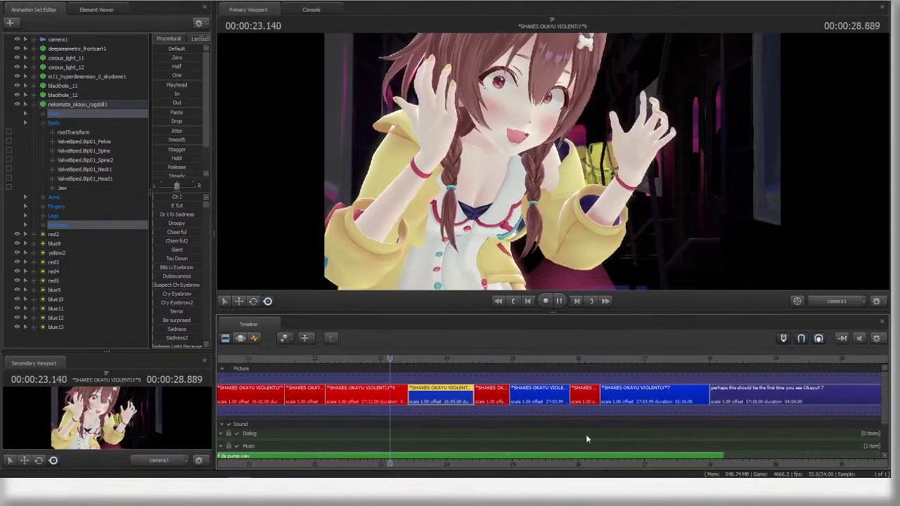
pyautogui.scroll(-8, 344, 381)
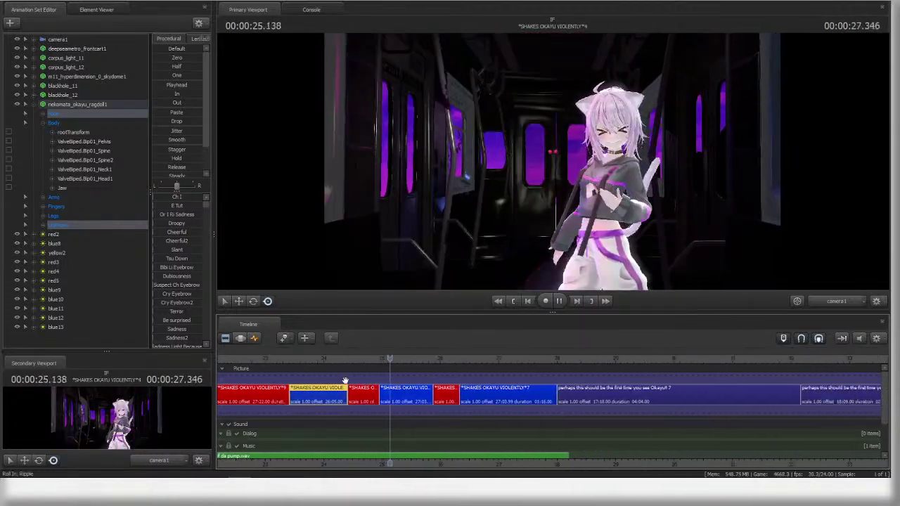
pyautogui.click(317, 357)
pyautogui.moveTo(329, 405); pyautogui.dragTo(693, 452, button='middle')
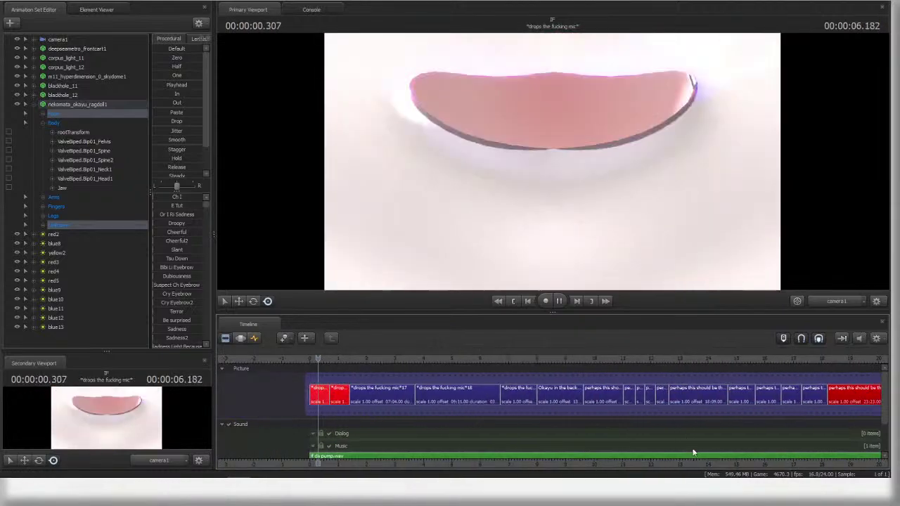
pyautogui.scroll(-5, 741, 464)
pyautogui.click(602, 359)
pyautogui.scroll(5, 671, 423)
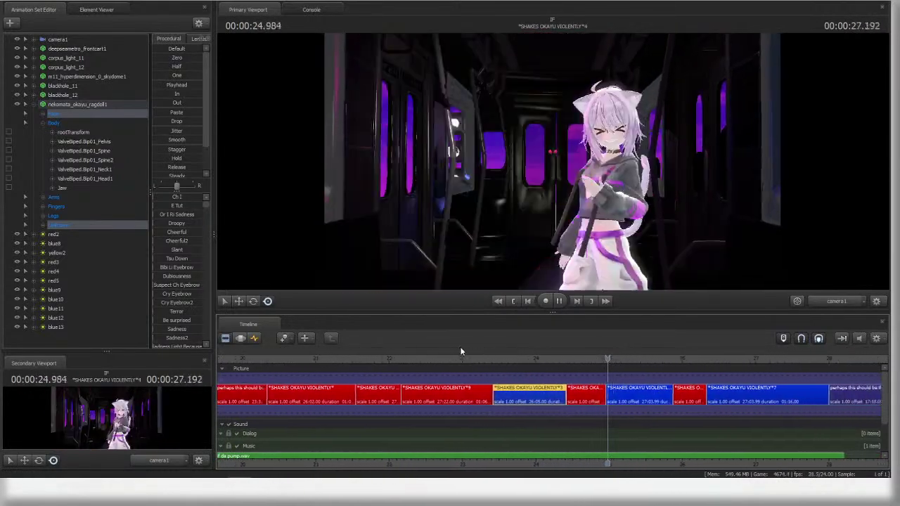
# - Check the poses at 00:00:24.166 and 00:00:23.708, and play the cut into the *SHAKES OKAYU VIOLENTLY*5 shot
pyautogui.click(424, 359)
pyautogui.press('space')
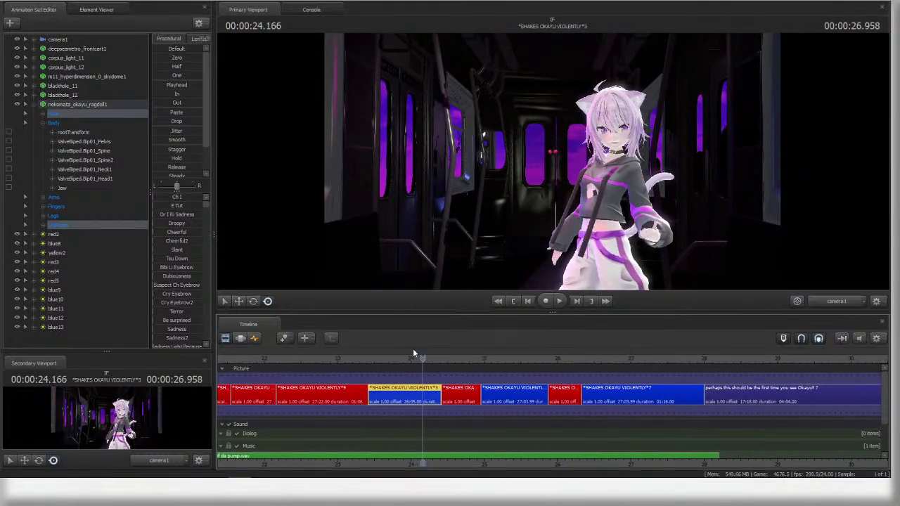
pyautogui.moveTo(383, 357); pyautogui.dragTo(389, 359)
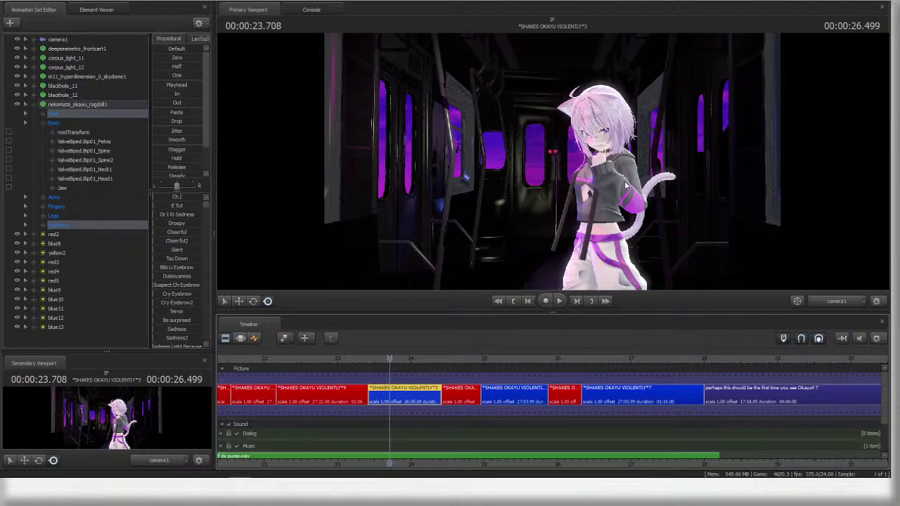
pyautogui.press('space')
pyautogui.press('space')
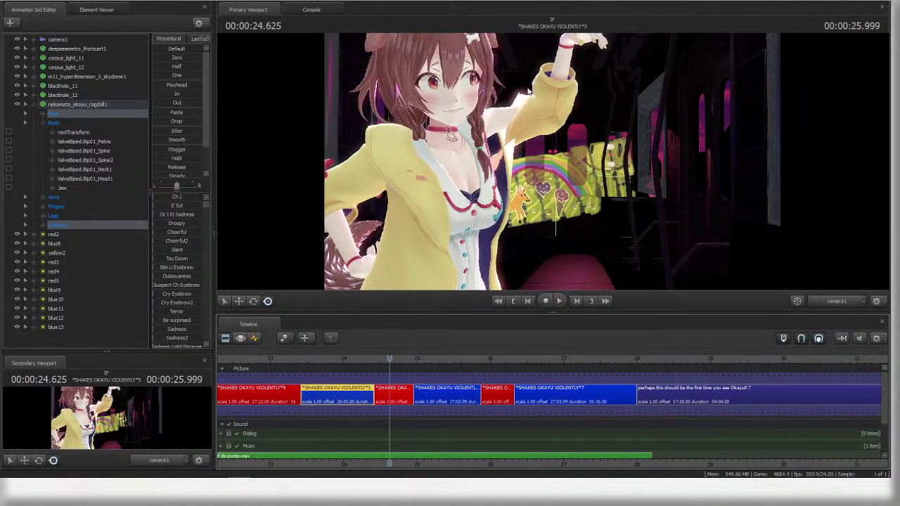
# - Open the *SHAKES OKAYU VIOLENTLY*4 shot in the motion editor at 00:00:25.625
pyautogui.click(243, 338)
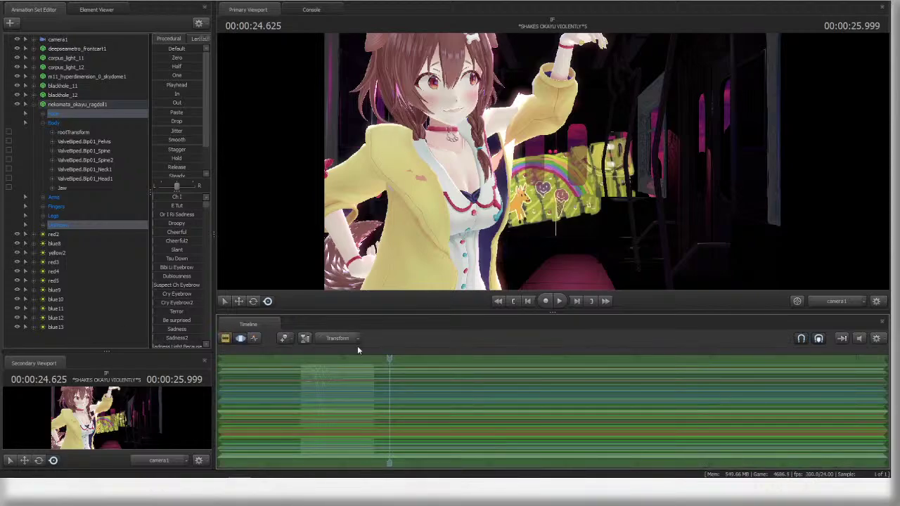
pyautogui.click(225, 338)
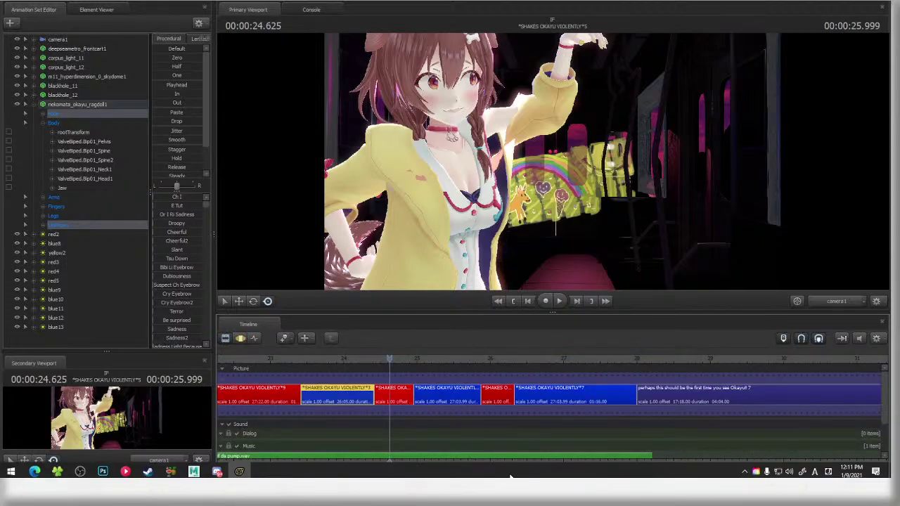
pyautogui.moveTo(410, 413); pyautogui.dragTo(597, 357)
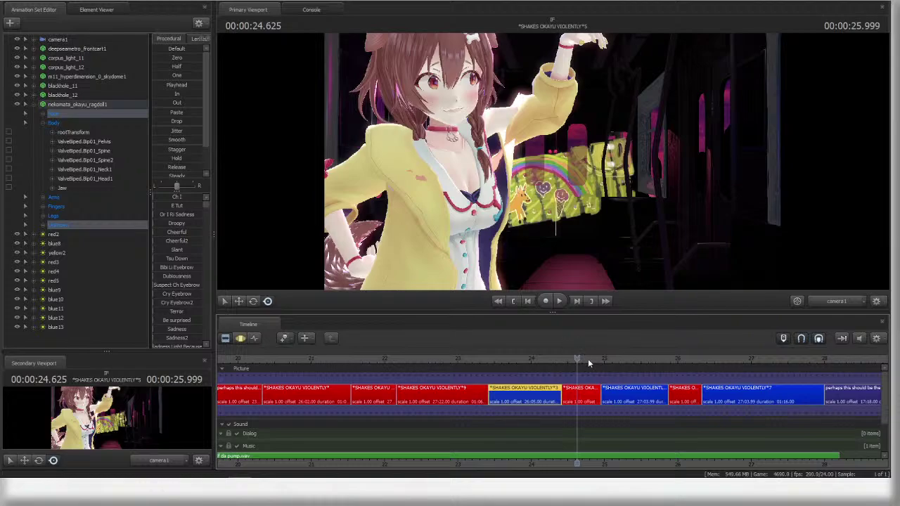
pyautogui.moveTo(521, 357); pyautogui.dragTo(648, 353)
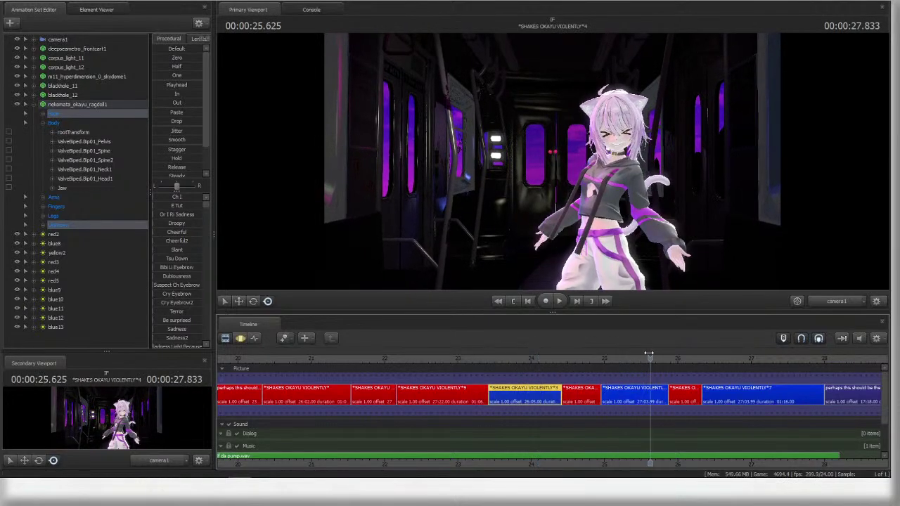
pyautogui.doubleClick(633, 397)
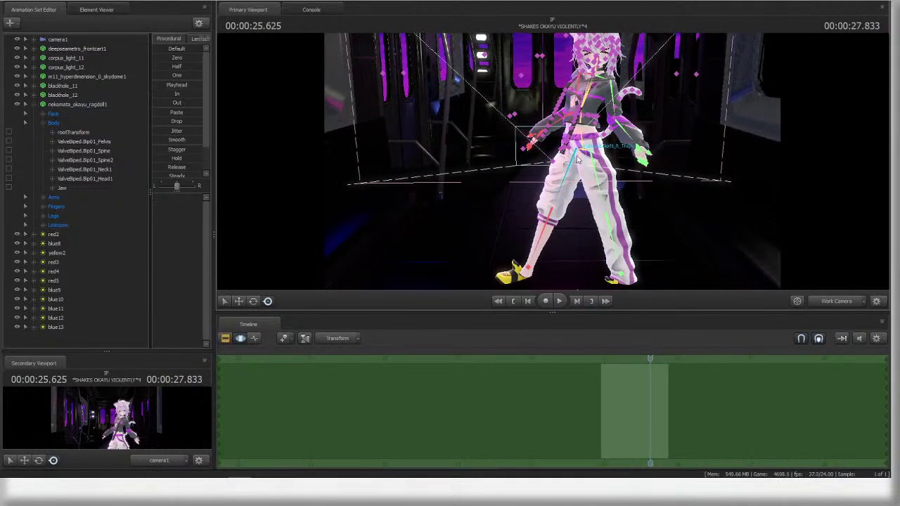
# - Reposition and rotate the pelvis control to turn the cat-eared character's body sideways
pyautogui.keyDown('ctrl'); pyautogui.click(577, 157); pyautogui.keyUp('ctrl')
pyautogui.press('w')
pyautogui.moveTo(576, 153); pyautogui.dragTo(522, 100)
pyautogui.press('e')
pyautogui.moveTo(538, 190); pyautogui.dragTo(541, 161)
pyautogui.press('ctrl')
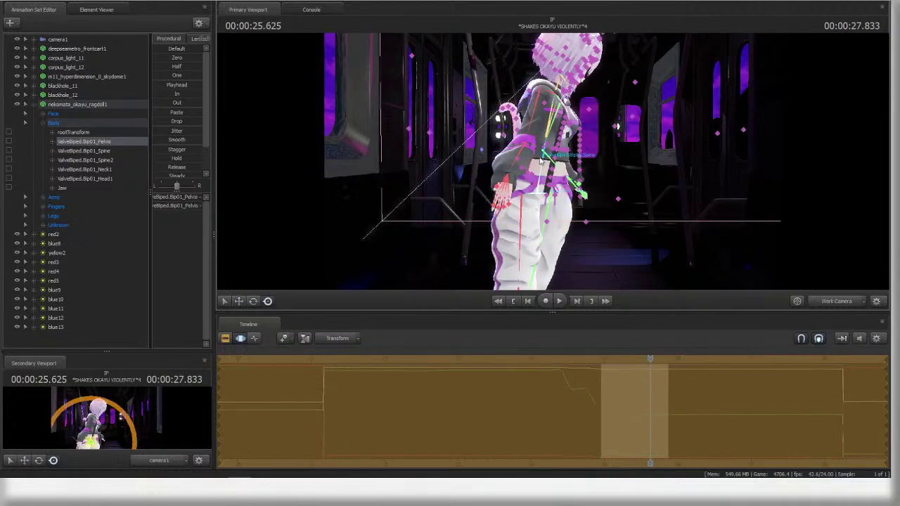
# - Rotate the character's Spine and Spine2 controls to adjust the torso, framing the pose through camera1
pyautogui.keyDown('ctrl'); pyautogui.click(540, 159); pyautogui.keyUp('ctrl')
pyautogui.click(835, 301)
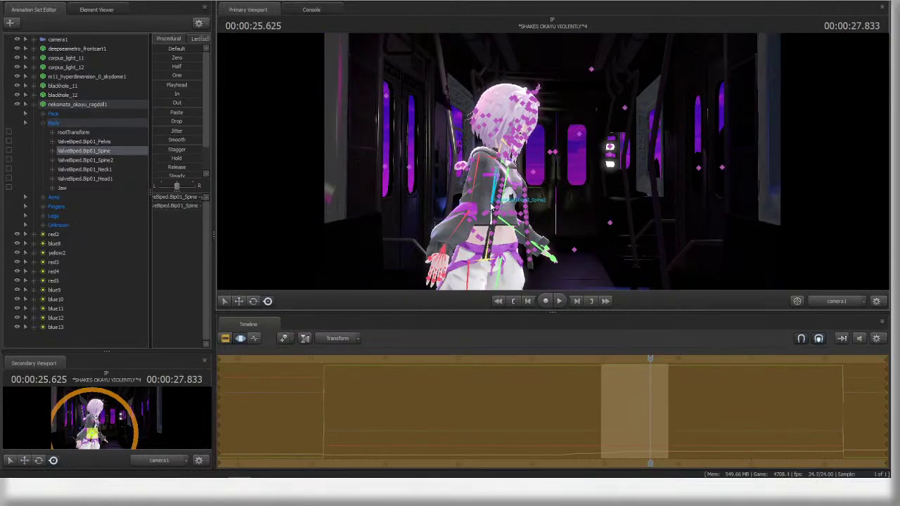
pyautogui.keyDown('ctrl'); pyautogui.click(491, 206); pyautogui.keyUp('ctrl')
pyautogui.moveTo(482, 216); pyautogui.dragTo(446, 180)
# - Rotate the right forearm, upper arm and clavicle controls so the right arm hangs beside the body
pyautogui.keyDown('ctrl'); pyautogui.click(486, 159); pyautogui.keyUp('ctrl')
pyautogui.keyDown('ctrl'); pyautogui.click(458, 194); pyautogui.keyUp('ctrl')
pyautogui.keyDown('ctrl'); pyautogui.click(431, 219); pyautogui.keyUp('ctrl')
pyautogui.moveTo(429, 212); pyautogui.dragTo(437, 219)
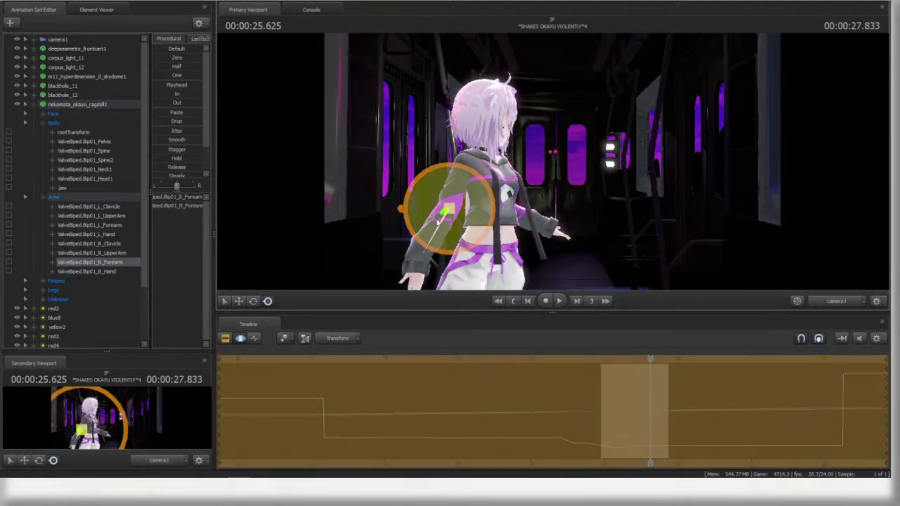
pyautogui.keyDown('ctrl'); pyautogui.click(456, 184); pyautogui.keyUp('ctrl')
pyautogui.keyDown('ctrl'); pyautogui.click(460, 181); pyautogui.keyUp('ctrl')
pyautogui.keyDown('ctrl'); pyautogui.click(460, 180); pyautogui.keyUp('ctrl')
pyautogui.moveTo(473, 181); pyautogui.dragTo(479, 173)
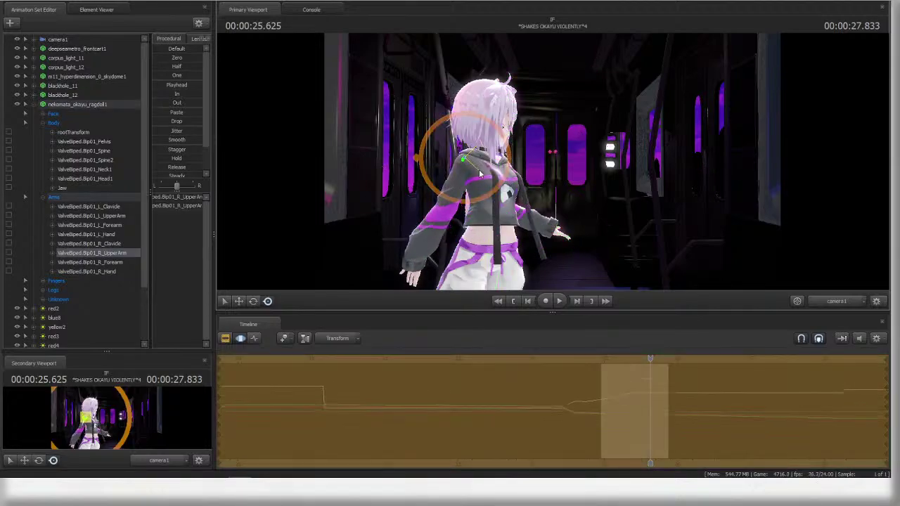
pyautogui.click(485, 171)
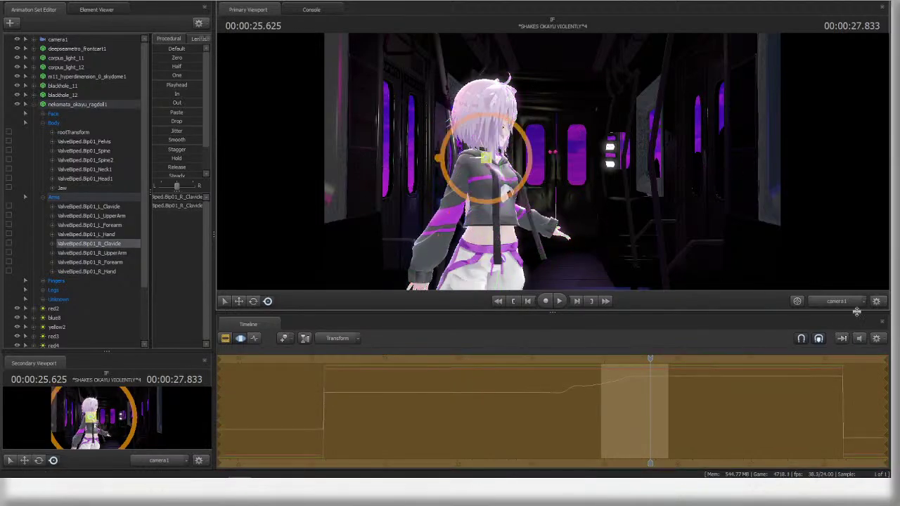
# - Rotate the Spine2 control to turn the chest, undoing the first attempt
pyautogui.keyDown('ctrl'); pyautogui.click(492, 199); pyautogui.keyUp('ctrl')
pyautogui.moveTo(492, 199); pyautogui.dragTo(521, 206)
pyautogui.hotkey('ctrl', 'z')
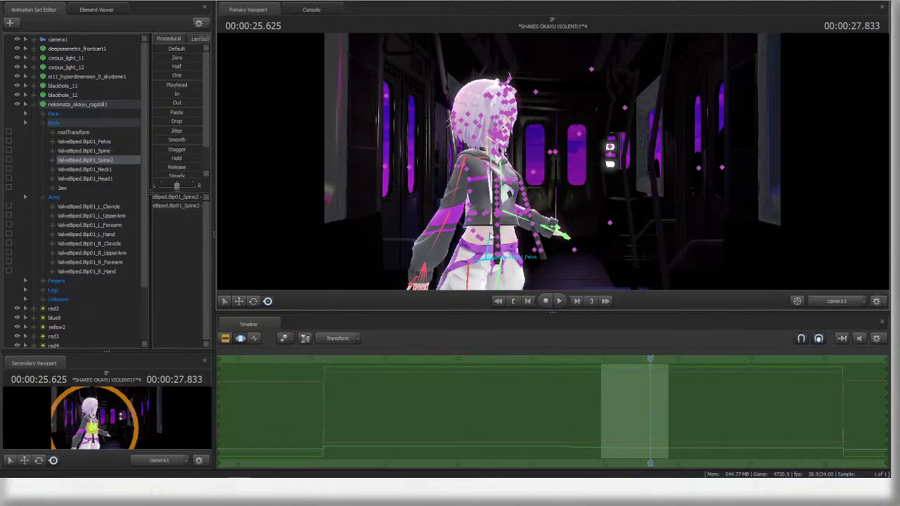
pyautogui.keyDown('ctrl'); pyautogui.click(496, 214); pyautogui.keyUp('ctrl')
pyautogui.click(515, 196)
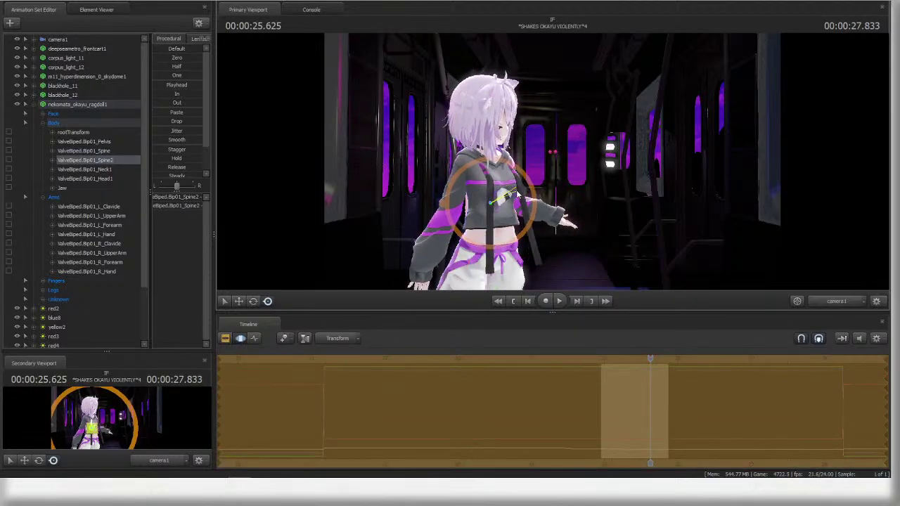
# - Go to 00:00:25.250 in the same shot and rotate the head control to lift and turn the character's face
pyautogui.press('F2')
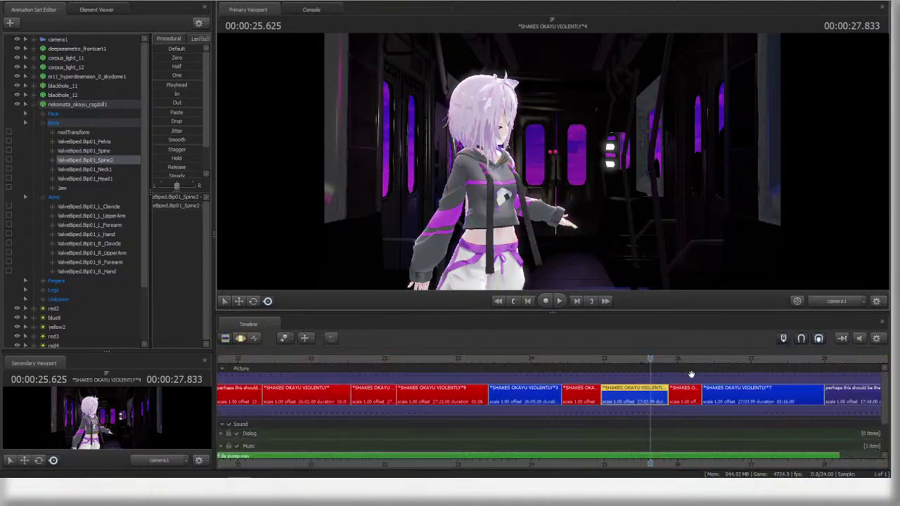
pyautogui.scroll(-3, 598, 356)
pyautogui.click(618, 359)
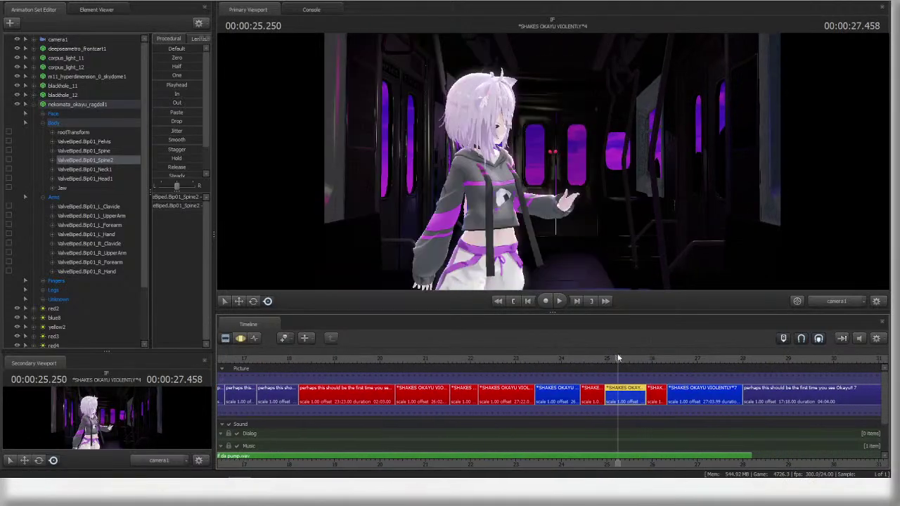
pyautogui.click(241, 343)
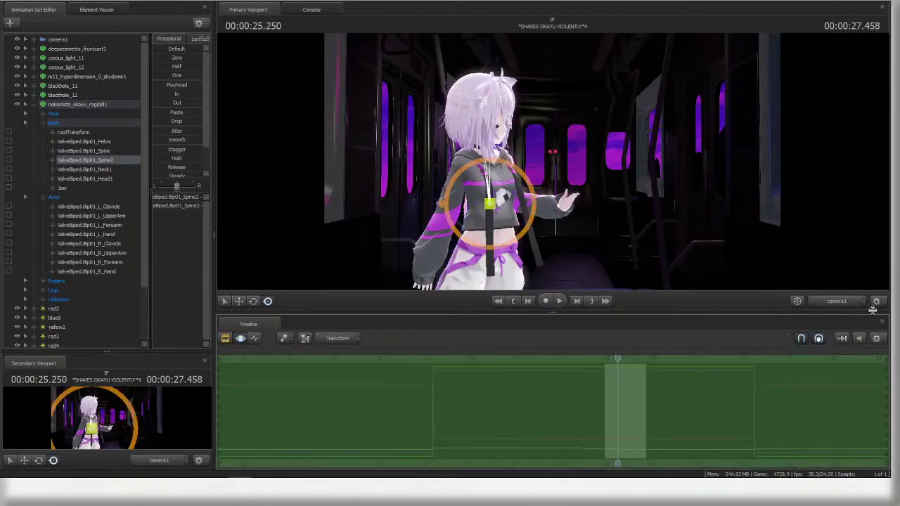
pyautogui.click(843, 302)
pyautogui.moveTo(698, 237); pyautogui.dragTo(537, 257)
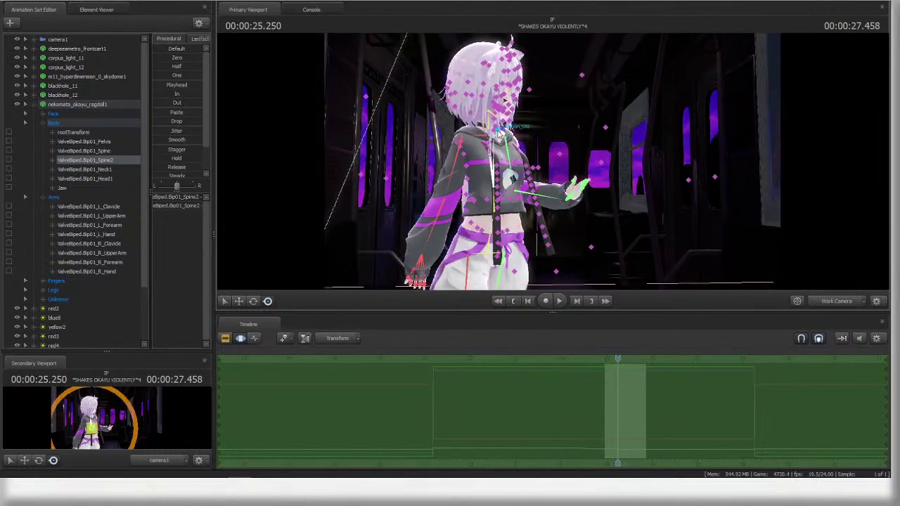
pyautogui.keyDown('ctrl'); pyautogui.click(488, 131); pyautogui.keyUp('ctrl')
pyautogui.moveTo(490, 137); pyautogui.dragTo(493, 153)
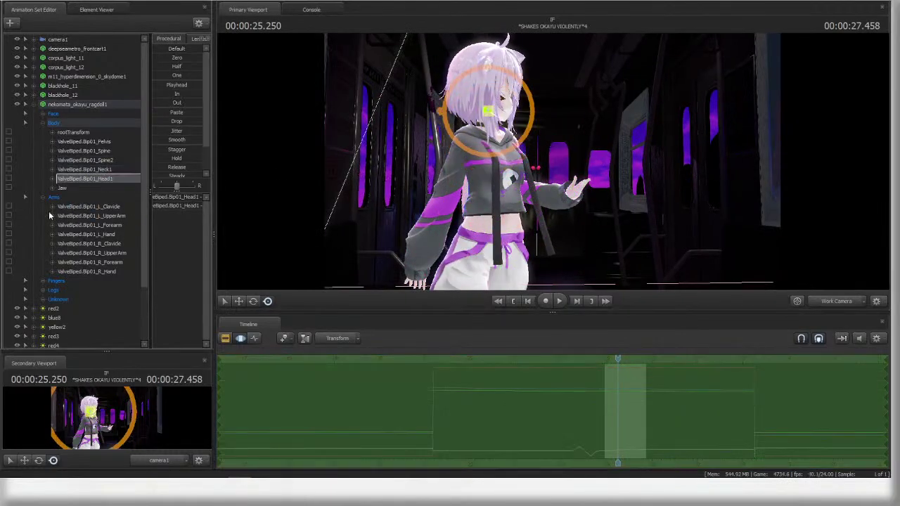
pyautogui.moveTo(497, 106); pyautogui.dragTo(479, 92)
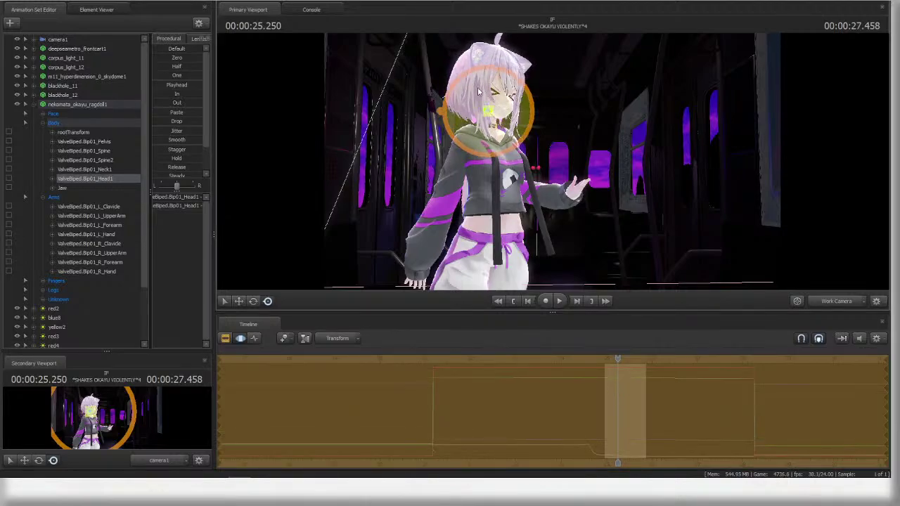
pyautogui.click(797, 302)
# - Rotate the left forearm and left upper arm controls to lower the raised hand slightly
pyautogui.moveTo(508, 135); pyautogui.dragTo(502, 161)
pyautogui.click(511, 180)
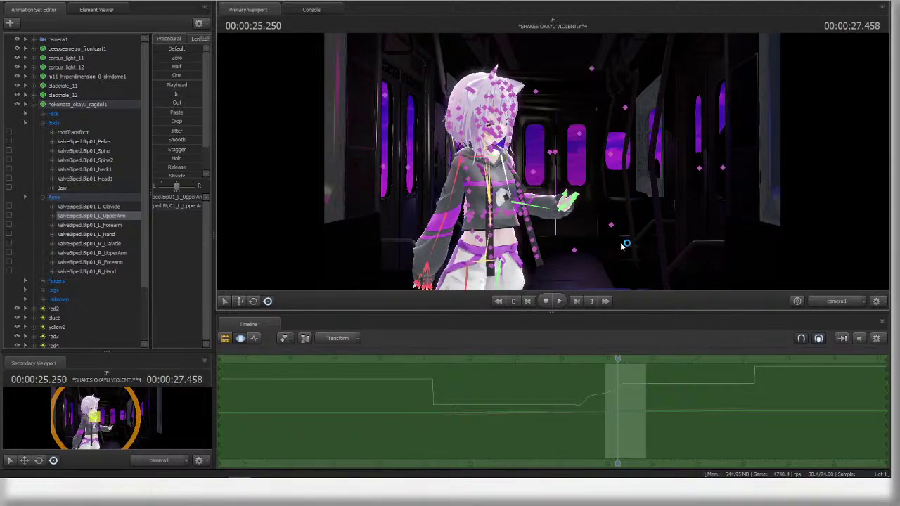
pyautogui.click(547, 208)
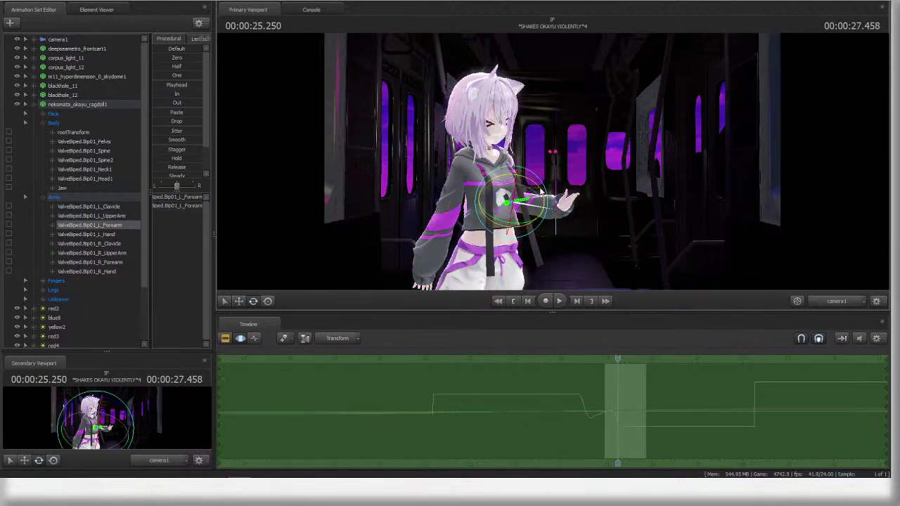
pyautogui.moveTo(540, 191)
pyautogui.mouseDown()
pyautogui.moveTo(545, 210)
pyautogui.moveTo(541, 203)
pyautogui.mouseUp()
pyautogui.keyDown('ctrl'); pyautogui.click(510, 180); pyautogui.keyUp('ctrl')
pyautogui.press('r')
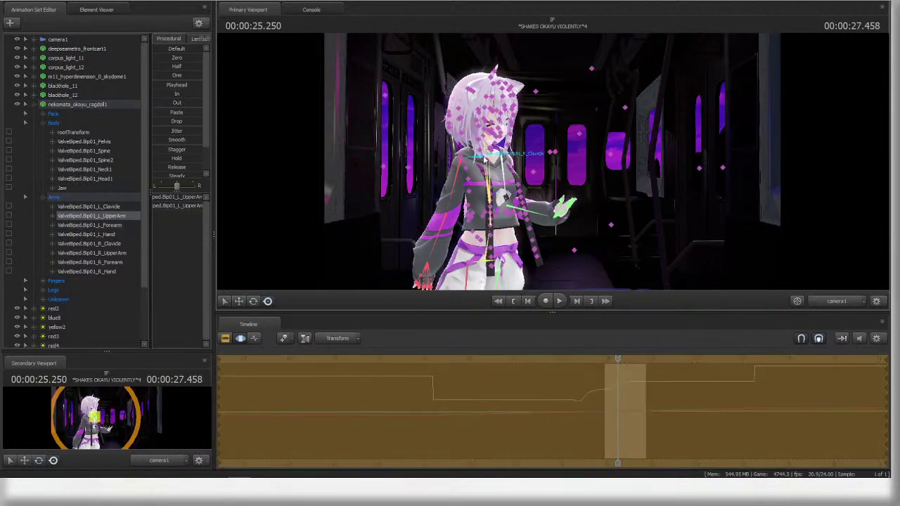
# - Adjust the right clavicle and right upper arm controls to lower the right arm
pyautogui.keyDown('ctrl'); pyautogui.click(485, 162); pyautogui.keyUp('ctrl')
pyautogui.keyDown('ctrl'); pyautogui.click(472, 158); pyautogui.keyUp('ctrl')
pyautogui.moveTo(465, 184); pyautogui.dragTo(587, 287)
pyautogui.keyDown('ctrl'); pyautogui.click(457, 173); pyautogui.keyUp('ctrl')
# - Lower the left arm toward the hip by rotating its upper arm and forearm, and adjust the left hand
pyautogui.keyDown('ctrl'); pyautogui.click(503, 177); pyautogui.keyUp('ctrl')
pyautogui.click(542, 218)
pyautogui.keyDown('ctrl'); pyautogui.click(560, 244); pyautogui.keyUp('ctrl')
pyautogui.press('r')
pyautogui.press('e')
pyautogui.press('r')
pyautogui.press('e')
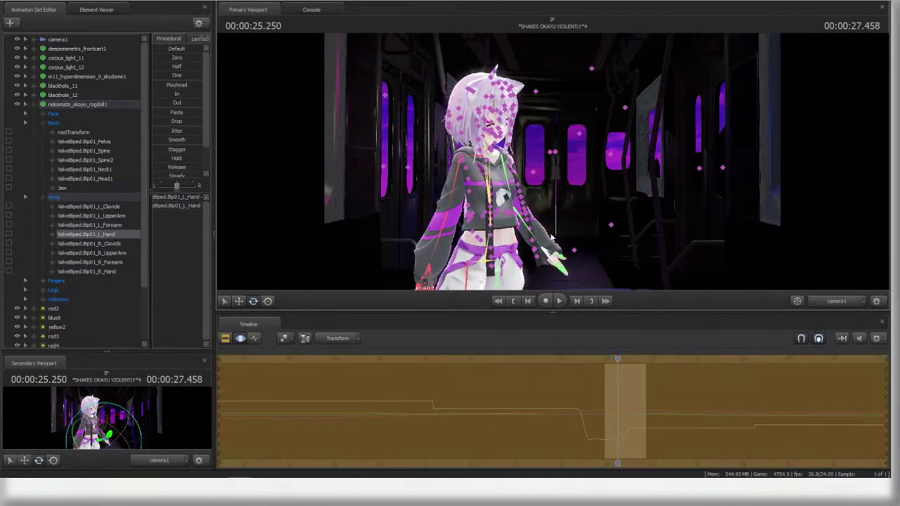
# - Rotate the left upper arm, clavicle and forearm controls so the left arm hangs straight down, tucked behind the torso
pyautogui.keyDown('ctrl'); pyautogui.click(513, 193); pyautogui.keyUp('ctrl')
pyautogui.press('r')
pyautogui.moveTo(545, 161); pyautogui.dragTo(540, 226)
pyautogui.keyDown('ctrl'); pyautogui.click(488, 162); pyautogui.keyUp('ctrl')
pyautogui.keyDown('ctrl'); pyautogui.click(493, 159); pyautogui.keyUp('ctrl')
pyautogui.keyDown('ctrl'); pyautogui.click(498, 188); pyautogui.keyUp('ctrl')
pyautogui.keyDown('ctrl'); pyautogui.click(508, 214); pyautogui.keyUp('ctrl')
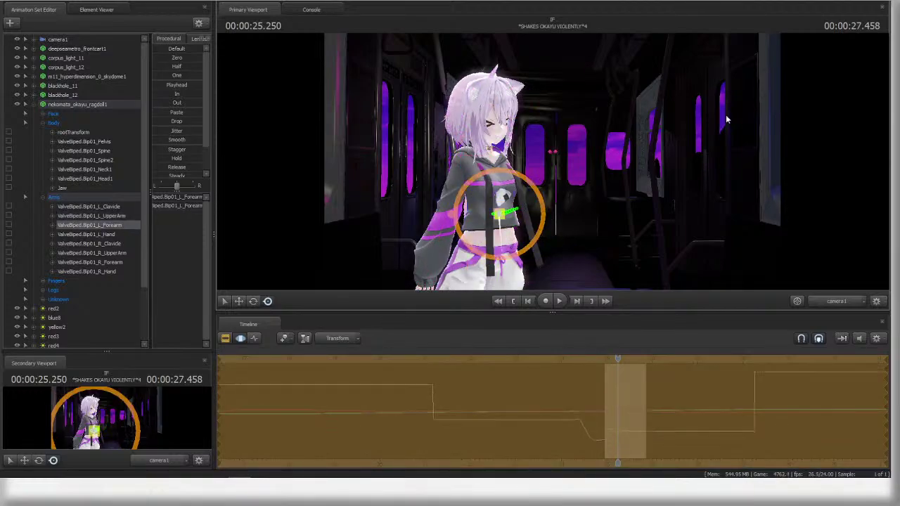
pyautogui.press('ctrl')
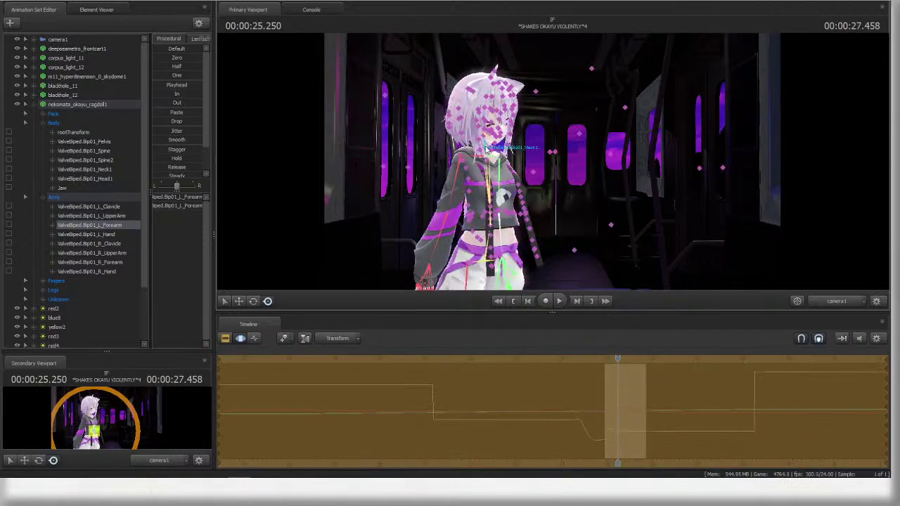
pyautogui.press('ctrl')
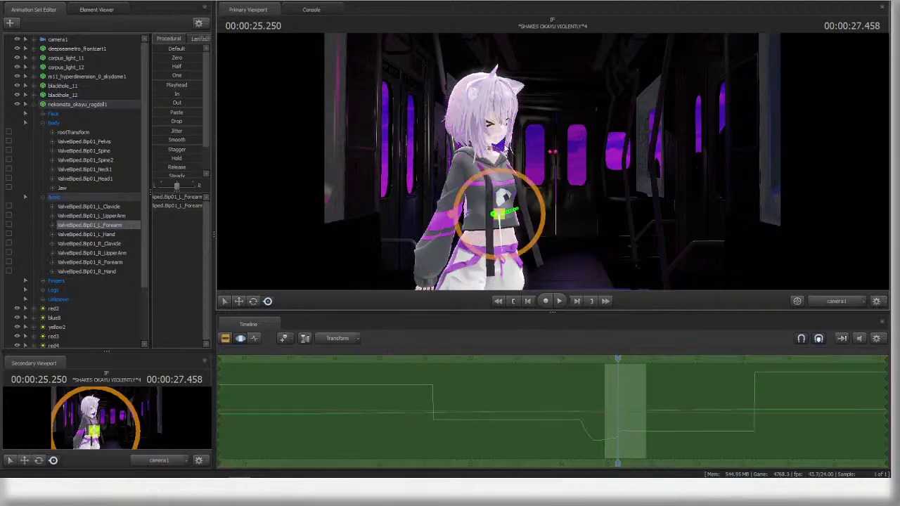
# - Rotate the neck and head controls to turn the character's face more toward the camera
pyautogui.keyDown('ctrl'); pyautogui.click(486, 150); pyautogui.keyUp('ctrl')
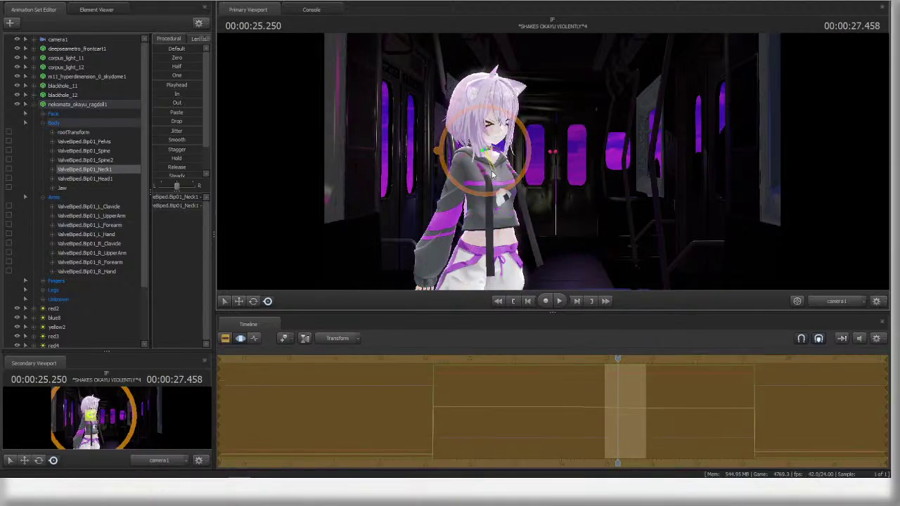
pyautogui.click(112, 179)
pyautogui.press('ctrl')
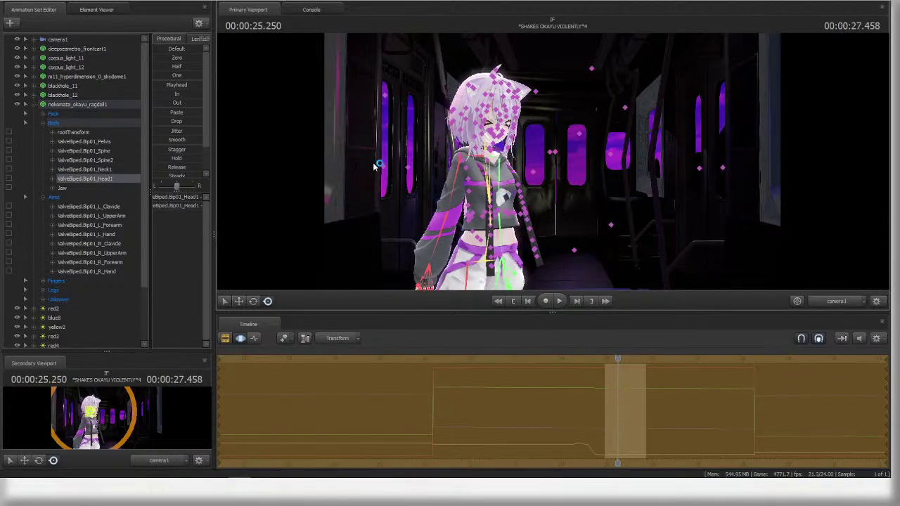
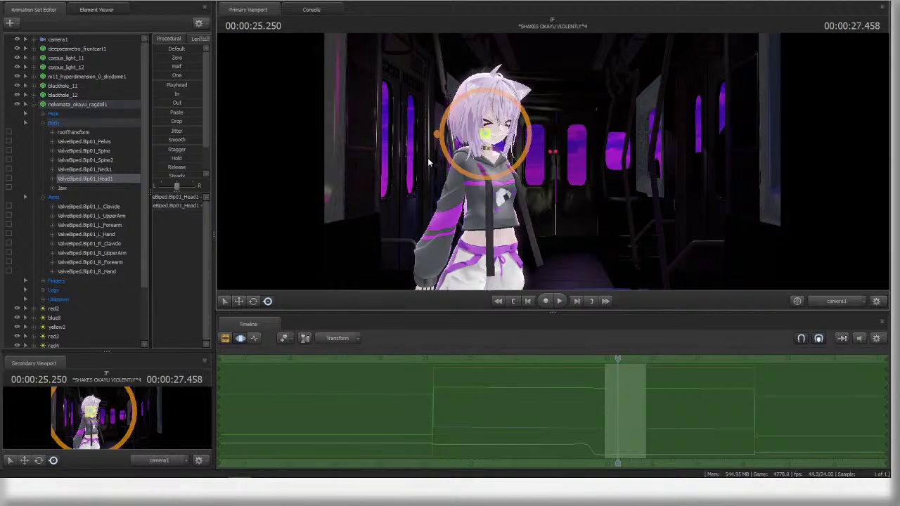
pyautogui.keyDown('ctrl'); pyautogui.click(487, 149); pyautogui.keyUp('ctrl')
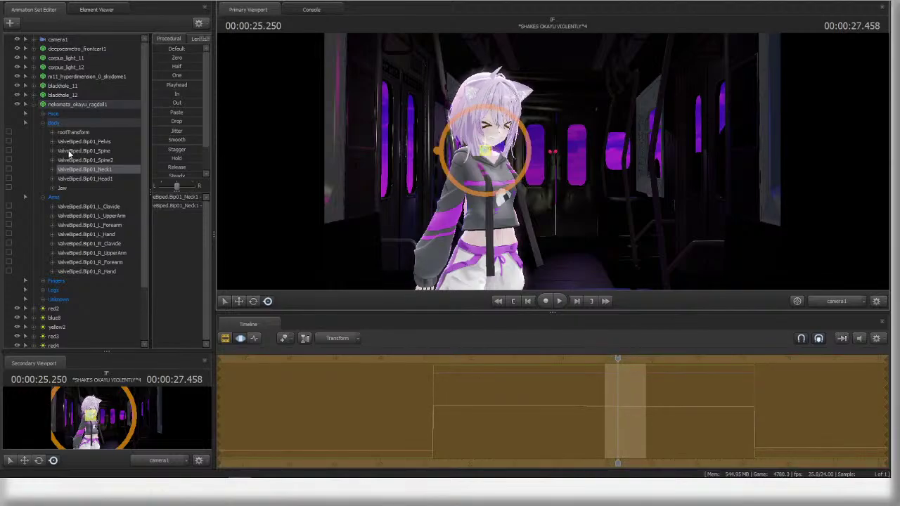
pyautogui.click(112, 179)
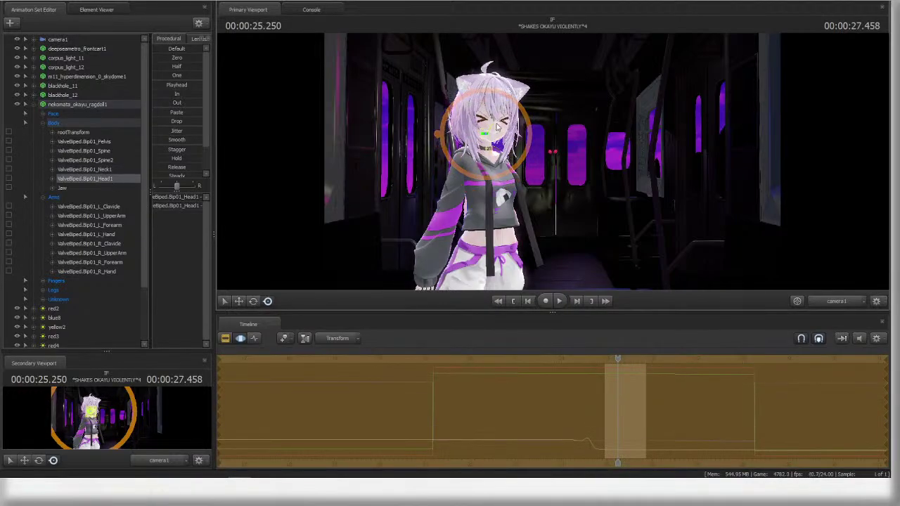
# - Rotate the right upper arm control to bring the right arm closer to the body
pyautogui.keyDown('ctrl'); pyautogui.click(461, 188); pyautogui.keyUp('ctrl')
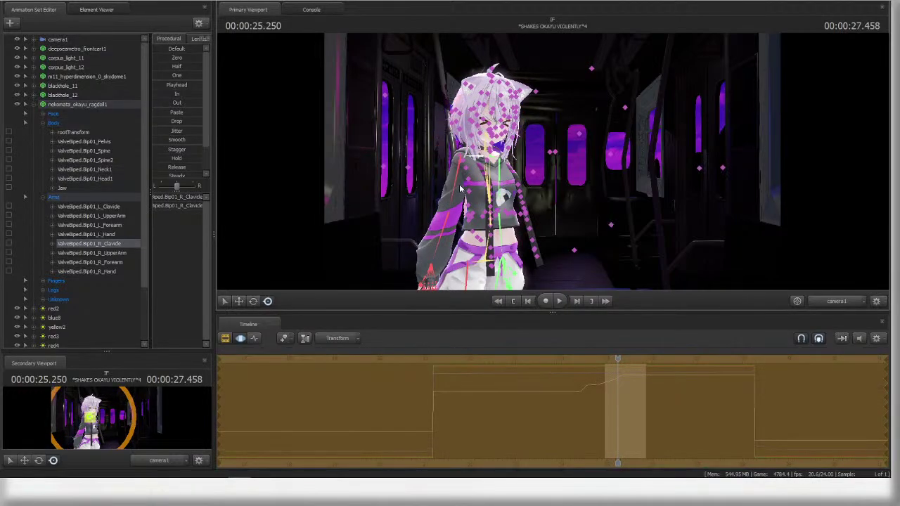
pyautogui.keyDown('ctrl'); pyautogui.click(460, 187); pyautogui.keyUp('ctrl')
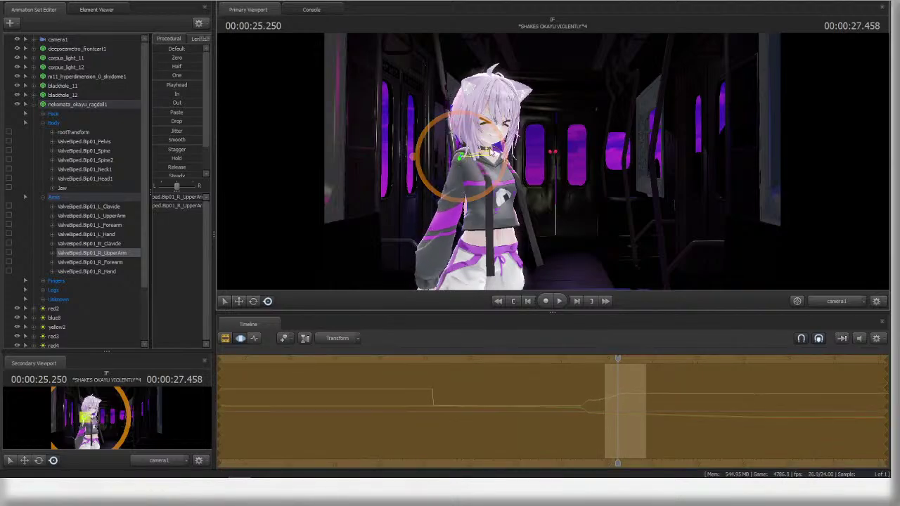
pyautogui.moveTo(491, 151); pyautogui.dragTo(467, 243)
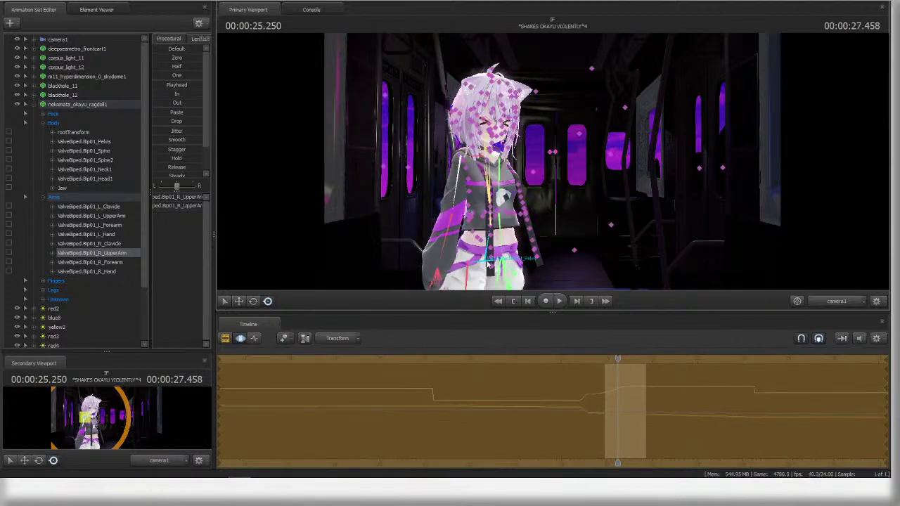
# - Rotate the pelvis and upper spine (Spine2) controls to turn and lean the torso
pyautogui.keyDown('ctrl'); pyautogui.click(488, 261); pyautogui.keyUp('ctrl')
pyautogui.keyDown('ctrl'); pyautogui.click(526, 222); pyautogui.keyUp('ctrl')
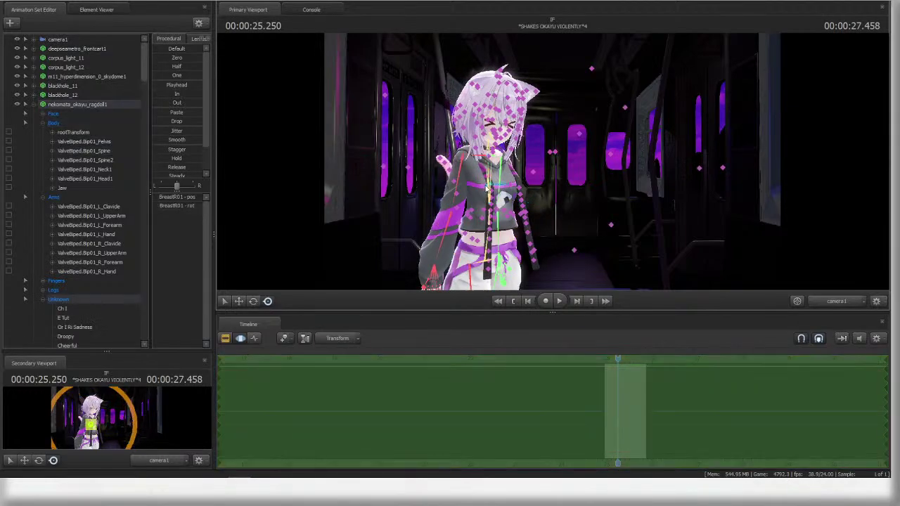
pyautogui.keyDown('ctrl'); pyautogui.click(531, 200); pyautogui.keyUp('ctrl')
pyautogui.moveTo(531, 198); pyautogui.dragTo(530, 192)
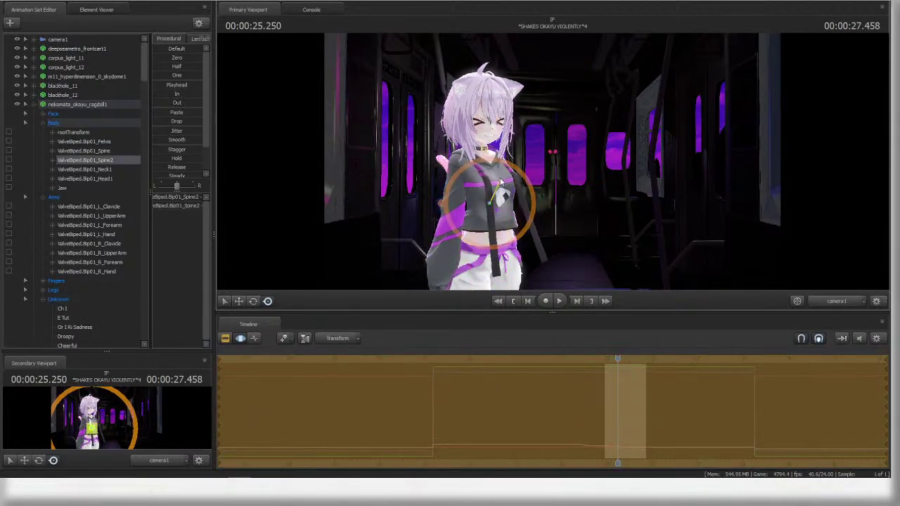
# - Adjust the right upper arm, left clavicle and left upper arm so both arms hang naturally from the turned torso
pyautogui.keyDown('ctrl'); pyautogui.click(459, 174); pyautogui.keyUp('ctrl')
pyautogui.moveTo(459, 174); pyautogui.dragTo(494, 184)
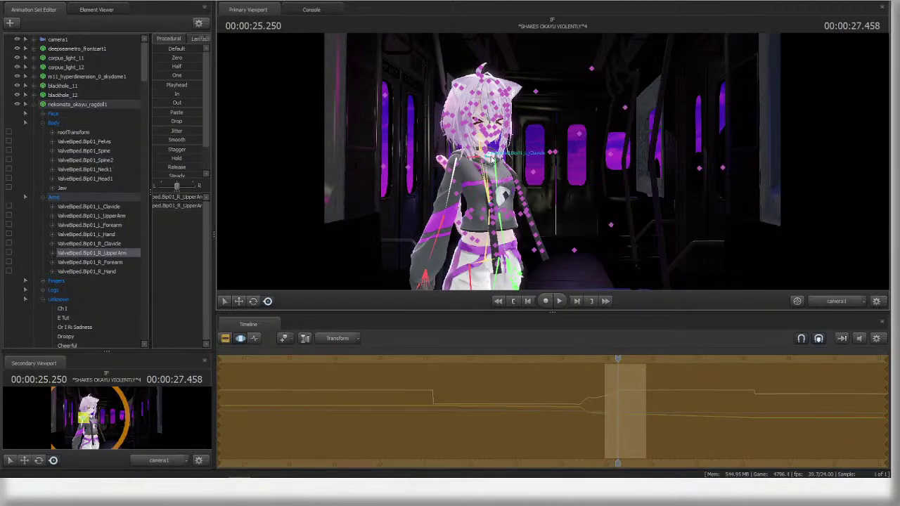
pyautogui.keyDown('ctrl'); pyautogui.click(492, 159); pyautogui.keyUp('ctrl')
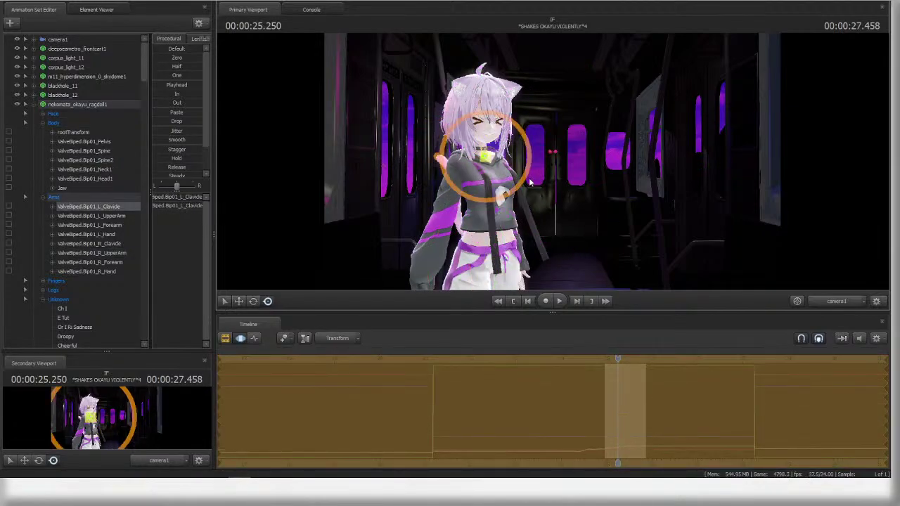
pyautogui.keyDown('ctrl'); pyautogui.click(538, 179); pyautogui.keyUp('ctrl')
pyautogui.moveTo(532, 188); pyautogui.dragTo(531, 191)
pyautogui.press('ctrl')
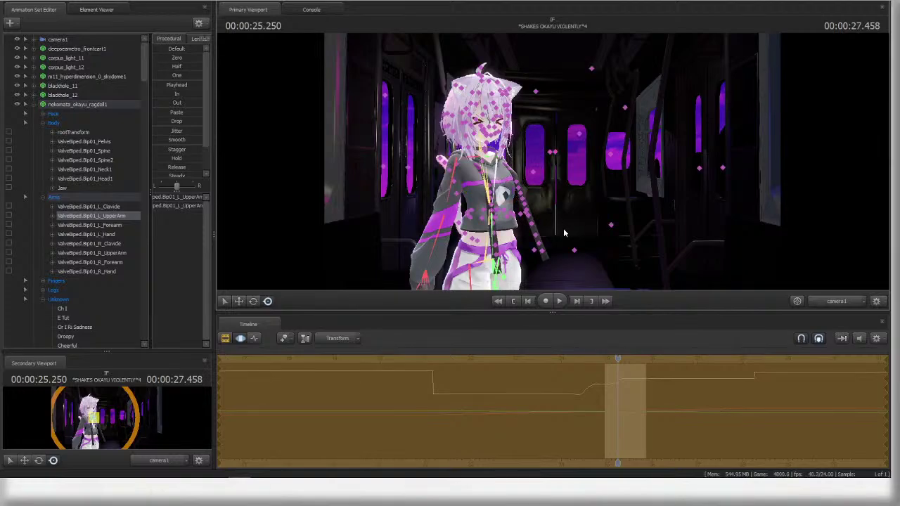
# - Turn the hips sideways with the pelvis control and counter-rotate the upper spine (Spine2)
pyautogui.keyDown('ctrl'); pyautogui.click(495, 262); pyautogui.keyUp('ctrl')
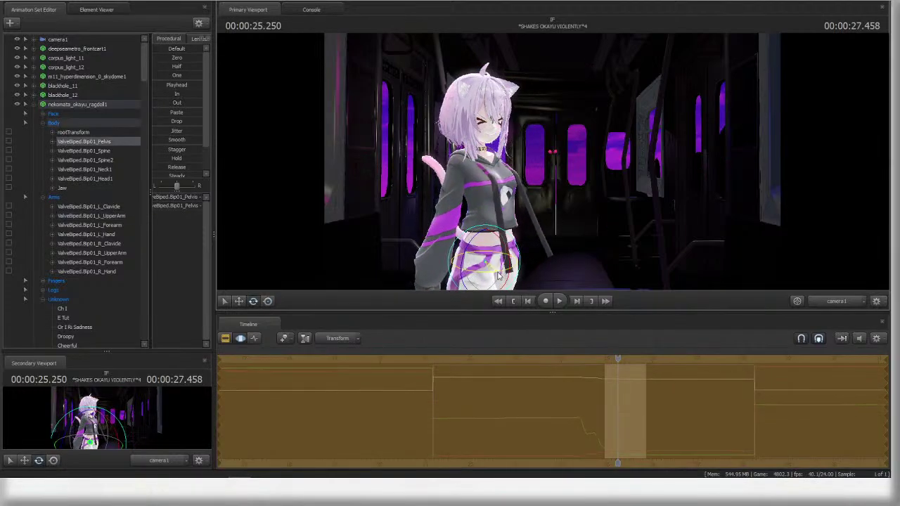
pyautogui.keyDown('ctrl'); pyautogui.click(503, 201); pyautogui.keyUp('ctrl')
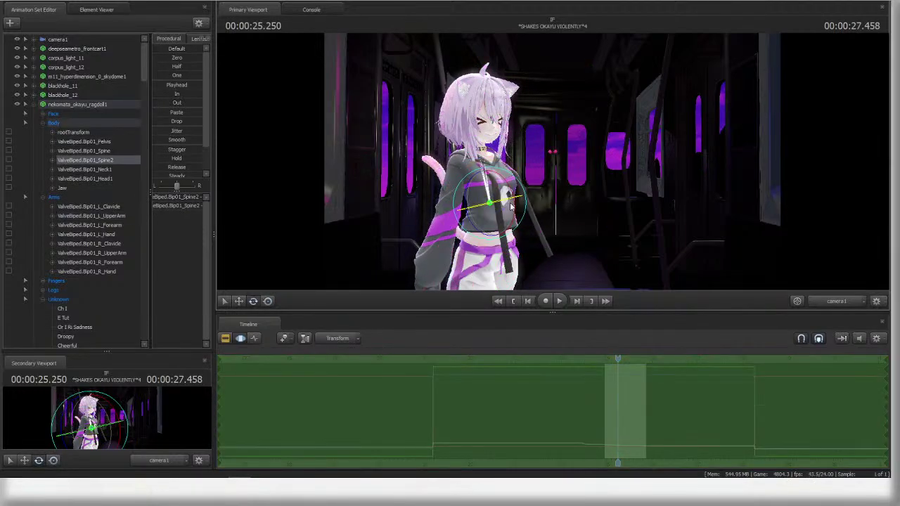
pyautogui.press('w')
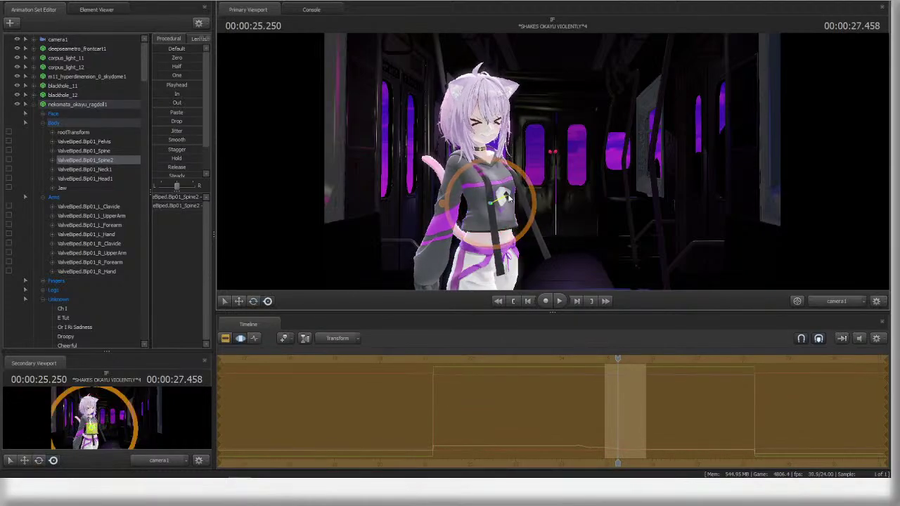
# - Rotate the neck and head controls to realign the face with the new torso angle
pyautogui.click(106, 169)
pyautogui.moveTo(494, 156); pyautogui.dragTo(485, 130)
pyautogui.click(118, 180)
pyautogui.keyDown('ctrl'); pyautogui.click(468, 125); pyautogui.keyUp('ctrl')
pyautogui.click(610, 175)
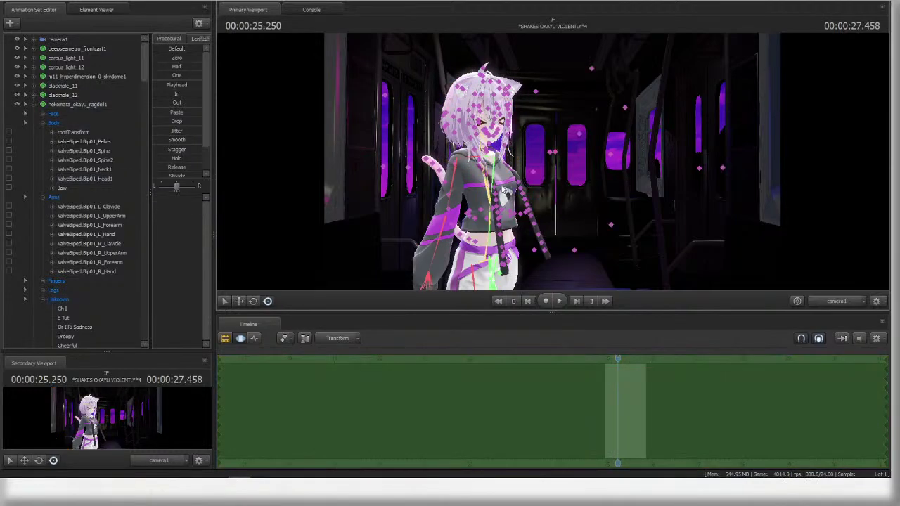
# - Rotate the Parkahimo_L controls so the left hoodie cord hangs straight down beside the torso
pyautogui.keyDown('ctrl'); pyautogui.click(504, 190); pyautogui.keyUp('ctrl')
pyautogui.moveTo(533, 186); pyautogui.dragTo(572, 187)
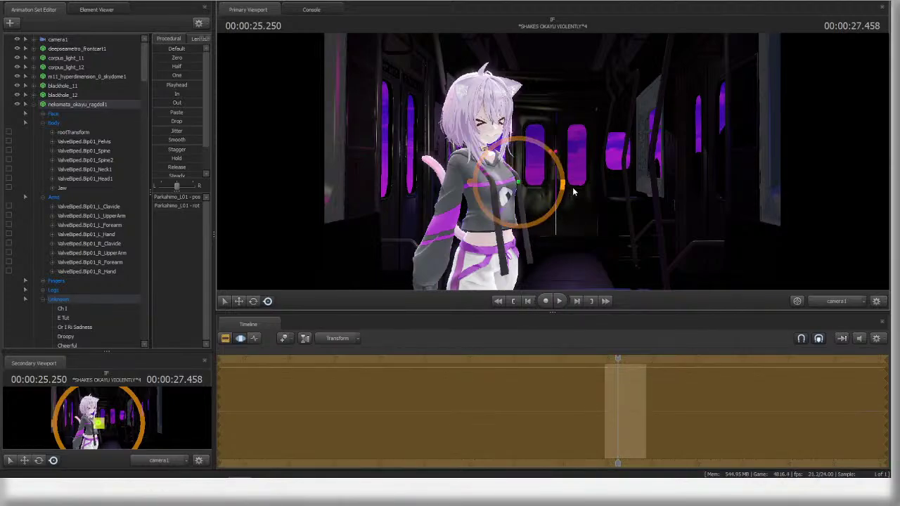
pyautogui.keyDown('ctrl'); pyautogui.click(522, 206); pyautogui.keyUp('ctrl')
pyautogui.moveTo(526, 207); pyautogui.dragTo(568, 210)
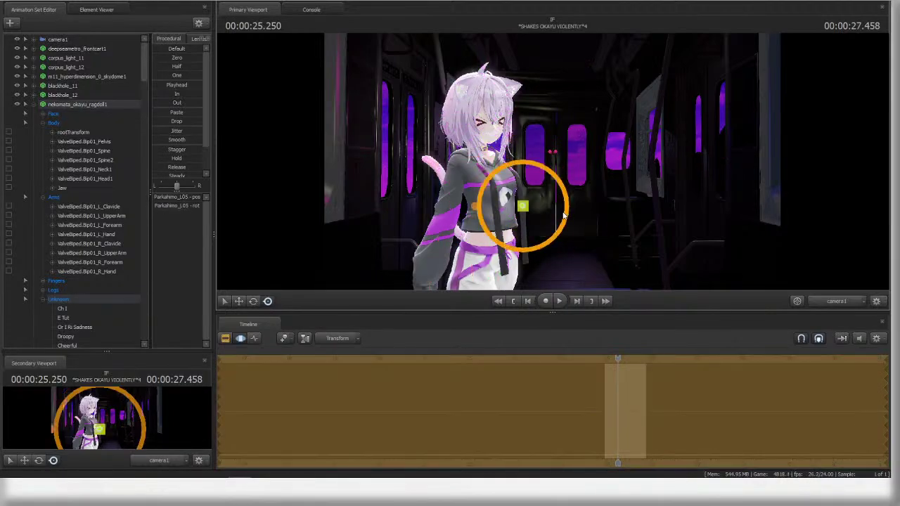
pyautogui.keyDown('ctrl'); pyautogui.click(520, 197); pyautogui.keyUp('ctrl')
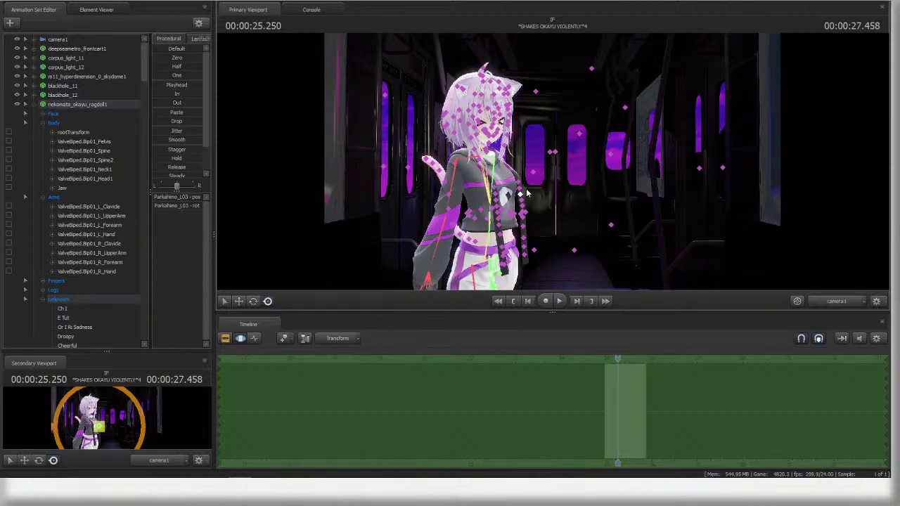
pyautogui.moveTo(527, 189); pyautogui.dragTo(552, 197)
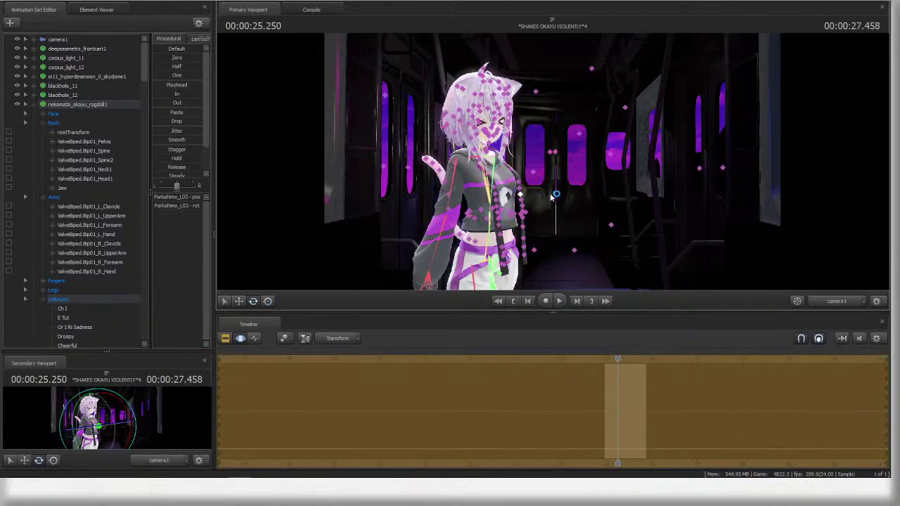
# - Rotate the Parkahimo_R controls so the right hoodie cord hangs straight down over the front of the torso
pyautogui.keyDown('ctrl'); pyautogui.click(505, 229); pyautogui.keyUp('ctrl')
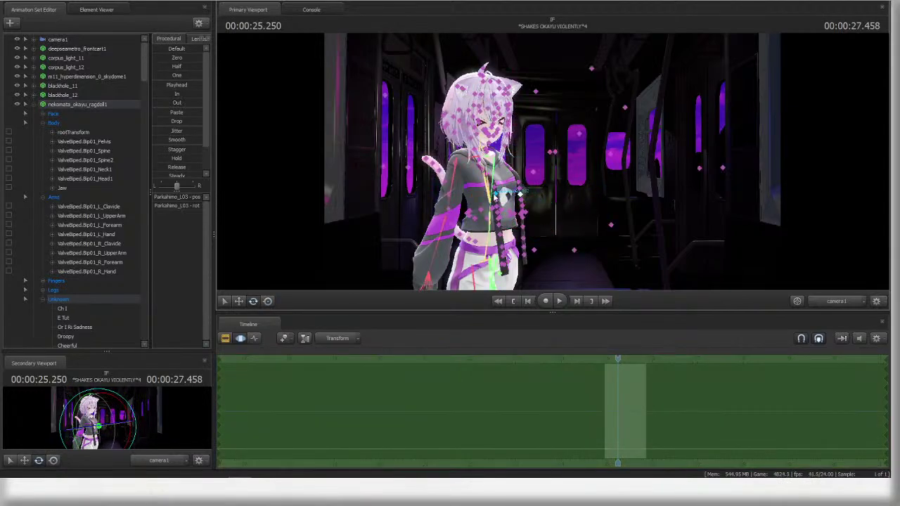
pyautogui.keyDown('ctrl'); pyautogui.click(495, 195); pyautogui.keyUp('ctrl')
pyautogui.press('r')
pyautogui.moveTo(534, 187); pyautogui.dragTo(515, 192)
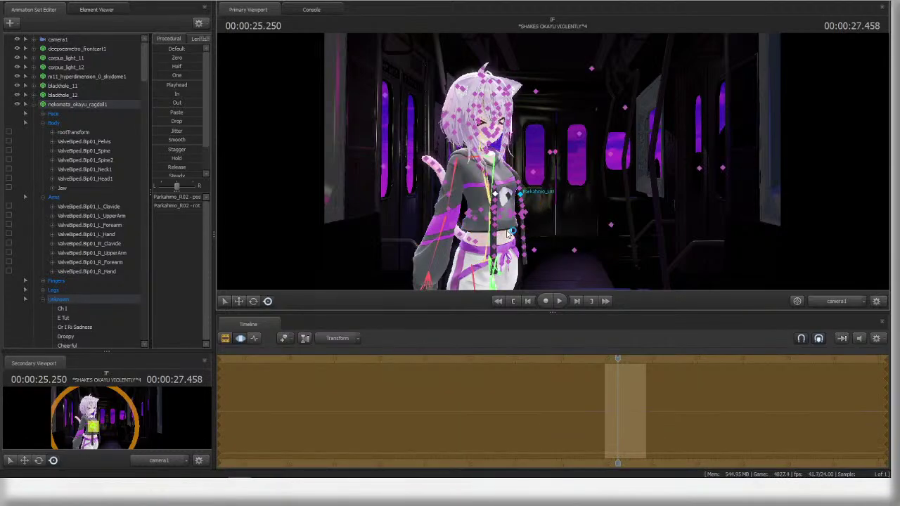
pyautogui.keyDown('ctrl'); pyautogui.click(496, 208); pyautogui.keyUp('ctrl')
pyautogui.moveTo(536, 206); pyautogui.dragTo(532, 254)
pyautogui.keyDown('ctrl'); pyautogui.click(494, 224); pyautogui.keyUp('ctrl')
pyautogui.keyDown('ctrl'); pyautogui.click(494, 235); pyautogui.keyUp('ctrl')
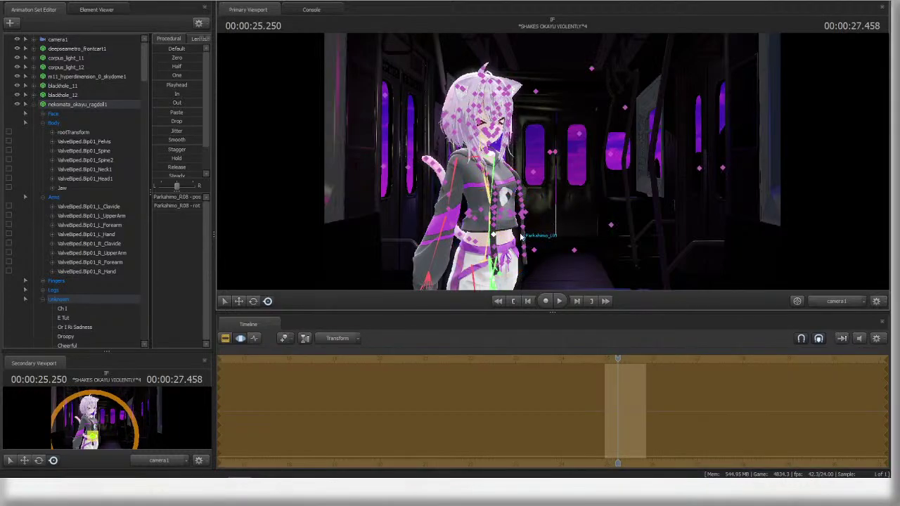
# - Rotate the right clavicle, upper arm and forearm controls to settle the right arm in a relaxed pose at the side
pyautogui.click(530, 214)
pyautogui.keyDown('ctrl'); pyautogui.click(469, 157); pyautogui.keyUp('ctrl')
pyautogui.moveTo(503, 150); pyautogui.dragTo(461, 149)
pyautogui.keyDown('ctrl'); pyautogui.click(458, 161); pyautogui.keyUp('ctrl')
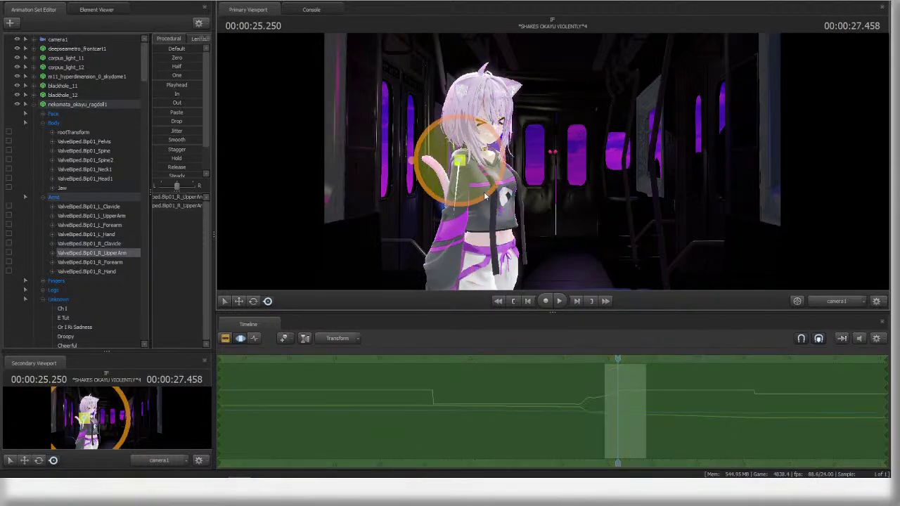
pyautogui.moveTo(486, 194); pyautogui.dragTo(479, 200)
pyautogui.keyDown('ctrl'); pyautogui.click(470, 162); pyautogui.keyUp('ctrl')
pyautogui.moveTo(503, 152); pyautogui.dragTo(504, 160)
pyautogui.keyDown('ctrl'); pyautogui.click(458, 162); pyautogui.keyUp('ctrl')
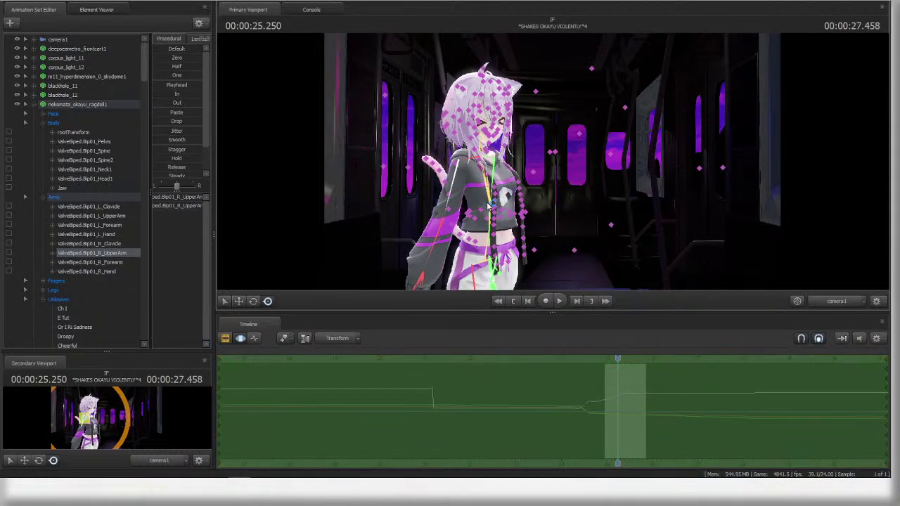
pyautogui.moveTo(477, 202); pyautogui.dragTo(478, 202)
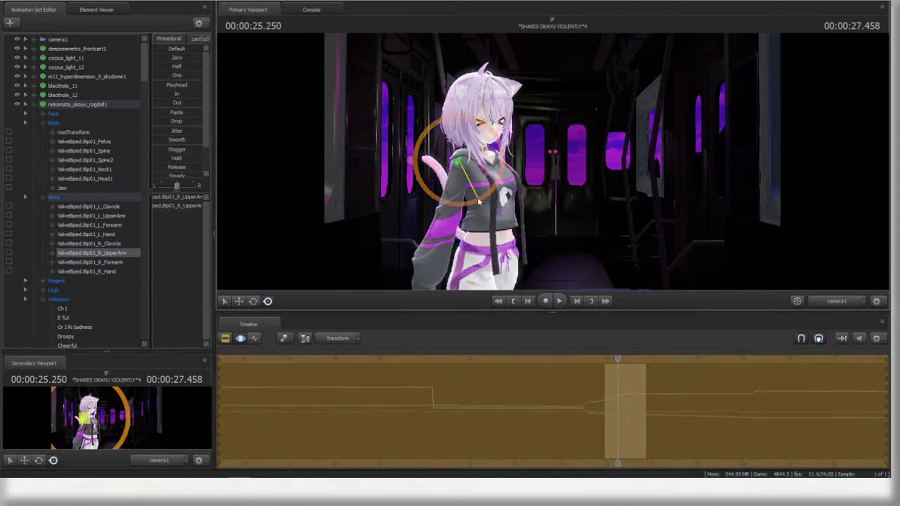
pyautogui.keyDown('ctrl'); pyautogui.click(447, 219); pyautogui.keyUp('ctrl')
pyautogui.moveTo(464, 255); pyautogui.dragTo(456, 258)
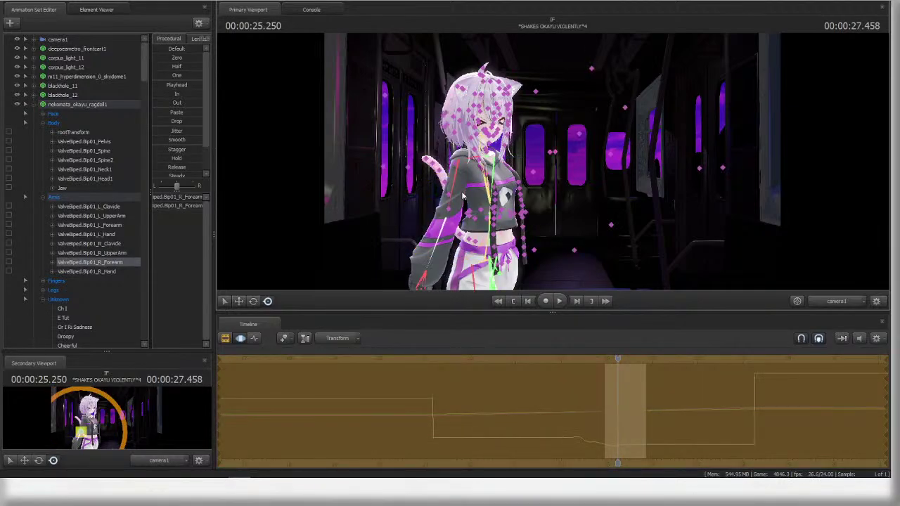
# - Rotate the upper spine (Spine2), neck and head controls to refine the torso lean and tilt of the face
pyautogui.keyDown('ctrl'); pyautogui.click(471, 160); pyautogui.keyUp('ctrl')
pyautogui.keyDown('ctrl'); pyautogui.click(498, 167); pyautogui.keyUp('ctrl')
pyautogui.keyDown('ctrl'); pyautogui.click(488, 184); pyautogui.keyUp('ctrl')
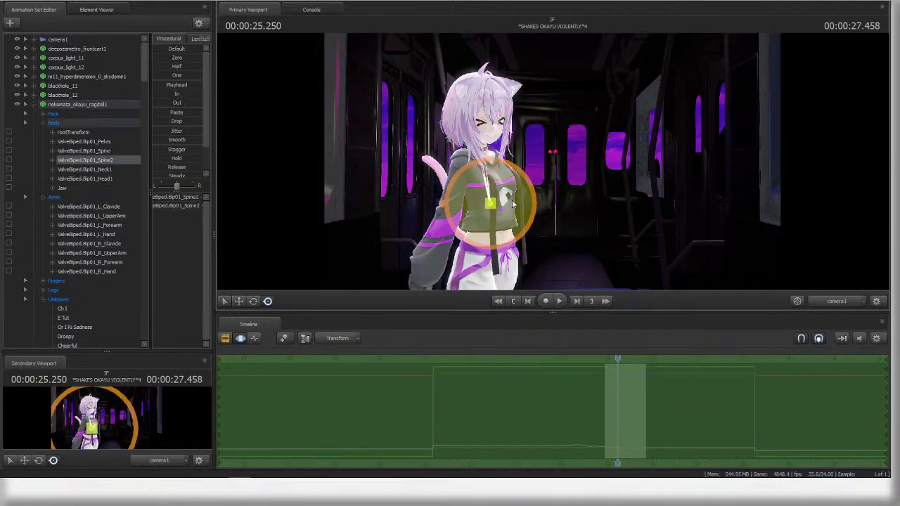
pyautogui.moveTo(491, 190); pyautogui.dragTo(487, 188)
pyautogui.keyDown('ctrl'); pyautogui.click(483, 144); pyautogui.keyUp('ctrl')
pyautogui.moveTo(482, 146); pyautogui.dragTo(511, 137)
pyautogui.click(113, 179)
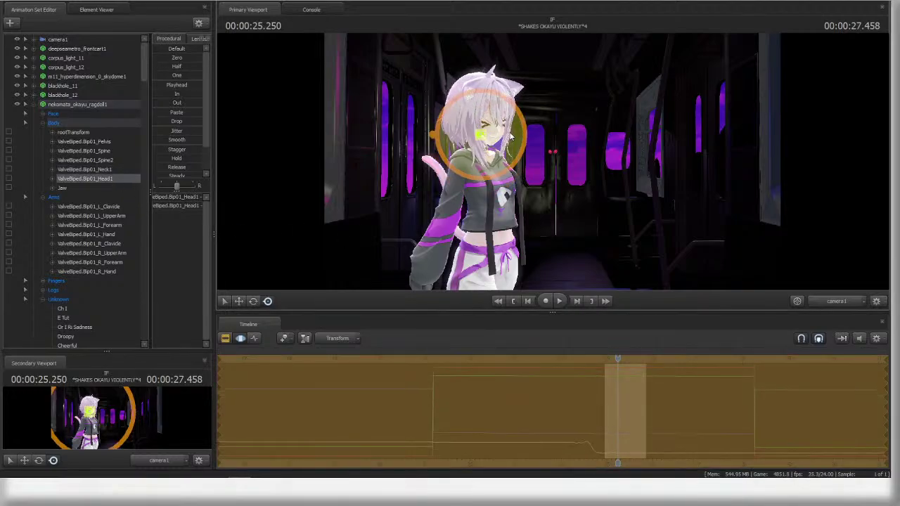
# - Rotate the neck (Neck1) and head (Head1) controls to refine the tilt of the cat-eared character's face
pyautogui.click(101, 104)
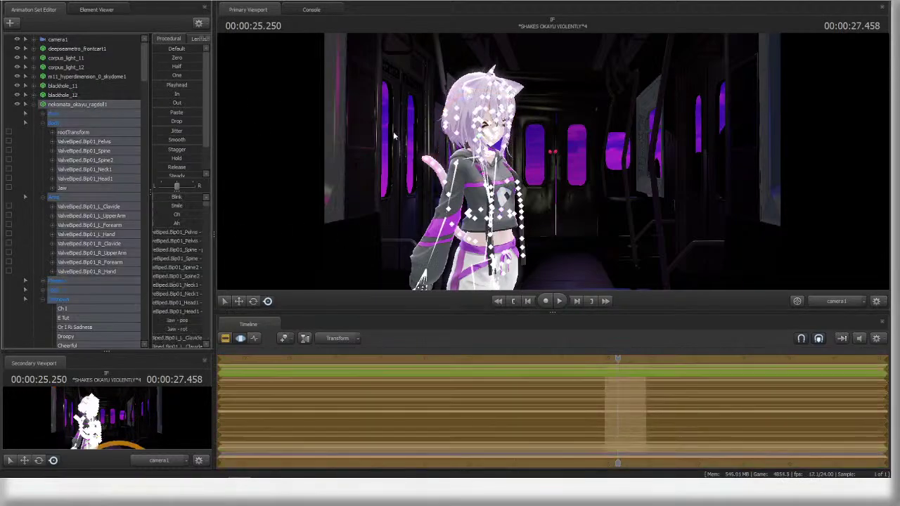
pyautogui.click(405, 171)
pyautogui.click(492, 168)
pyautogui.click(499, 153)
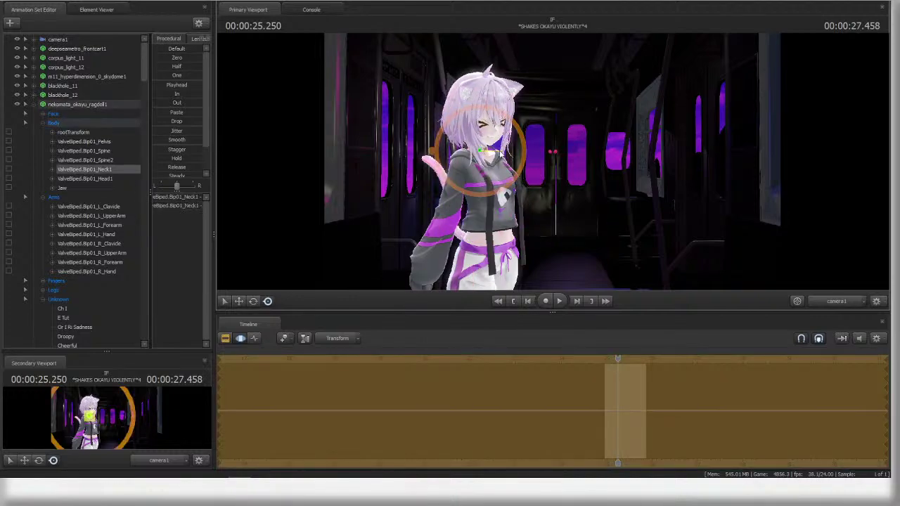
pyautogui.click(508, 146)
pyautogui.click(510, 143)
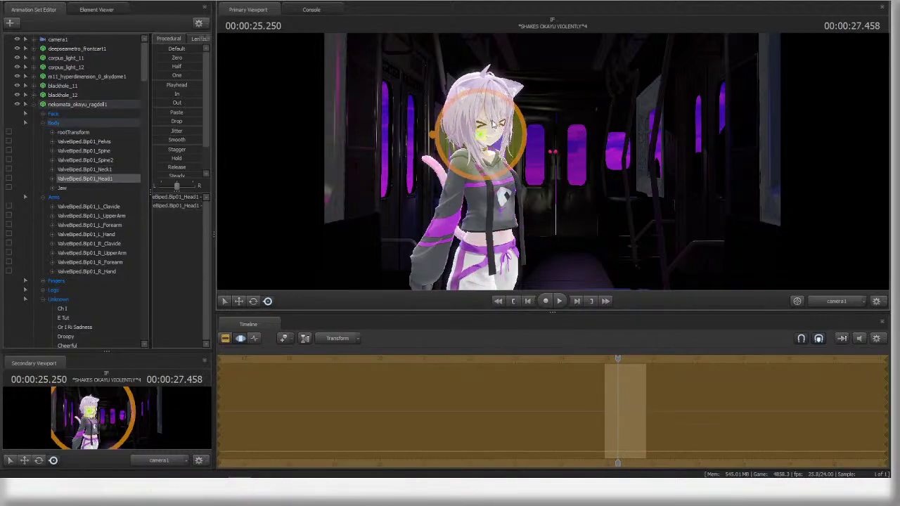
pyautogui.moveTo(492, 121); pyautogui.dragTo(489, 120)
# - Rotate the Sippo tail controls from tip to base so the tail curves outward behind the back
pyautogui.click(443, 171)
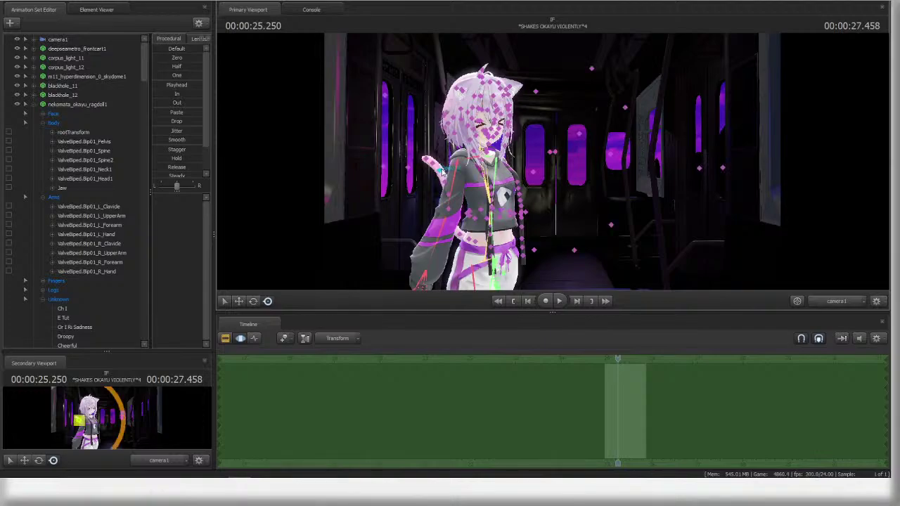
pyautogui.keyDown('ctrl'); pyautogui.click(442, 172); pyautogui.keyUp('ctrl')
pyautogui.moveTo(458, 180); pyautogui.dragTo(425, 169)
pyautogui.keyDown('ctrl'); pyautogui.click(433, 163); pyautogui.keyUp('ctrl')
pyautogui.keyDown('ctrl'); pyautogui.click(430, 160); pyautogui.keyUp('ctrl')
pyautogui.keyDown('ctrl'); pyautogui.click(434, 166); pyautogui.keyUp('ctrl')
pyautogui.keyDown('ctrl'); pyautogui.click(437, 173); pyautogui.keyUp('ctrl')
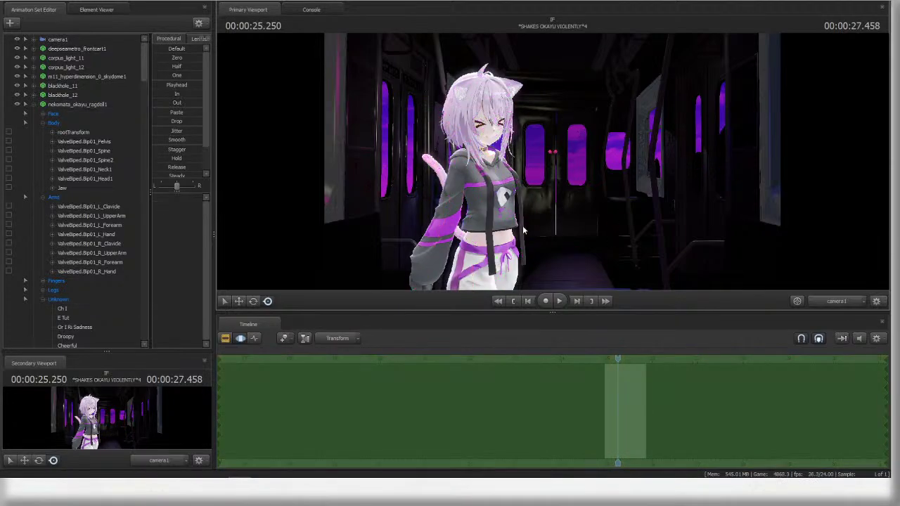
pyautogui.keyDown('ctrl'); pyautogui.click(469, 240); pyautogui.keyUp('ctrl')
pyautogui.moveTo(469, 240); pyautogui.dragTo(457, 200)
pyautogui.keyDown('ctrl'); pyautogui.click(448, 205); pyautogui.keyUp('ctrl')
pyautogui.keyDown('ctrl'); pyautogui.click(443, 181); pyautogui.keyUp('ctrl')
pyautogui.keyDown('ctrl'); pyautogui.click(446, 186); pyautogui.keyUp('ctrl')
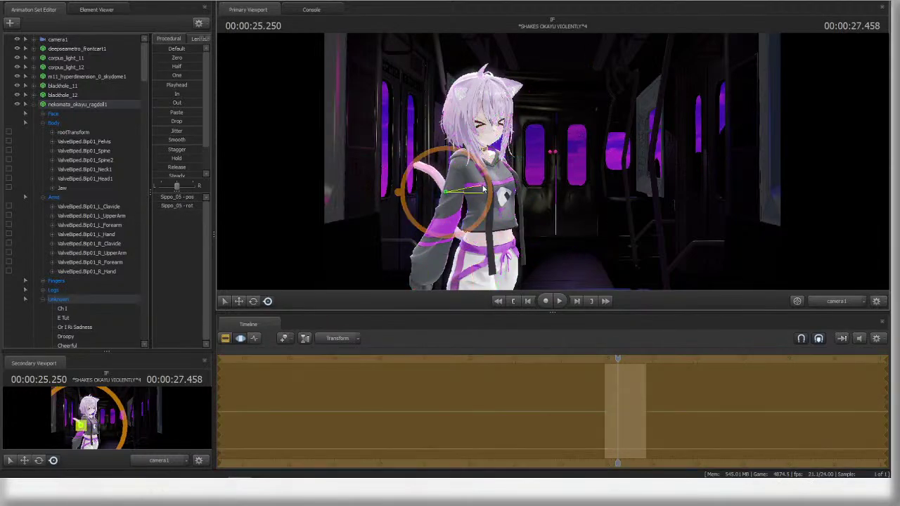
pyautogui.keyDown('ctrl'); pyautogui.click(581, 199); pyautogui.keyUp('ctrl')
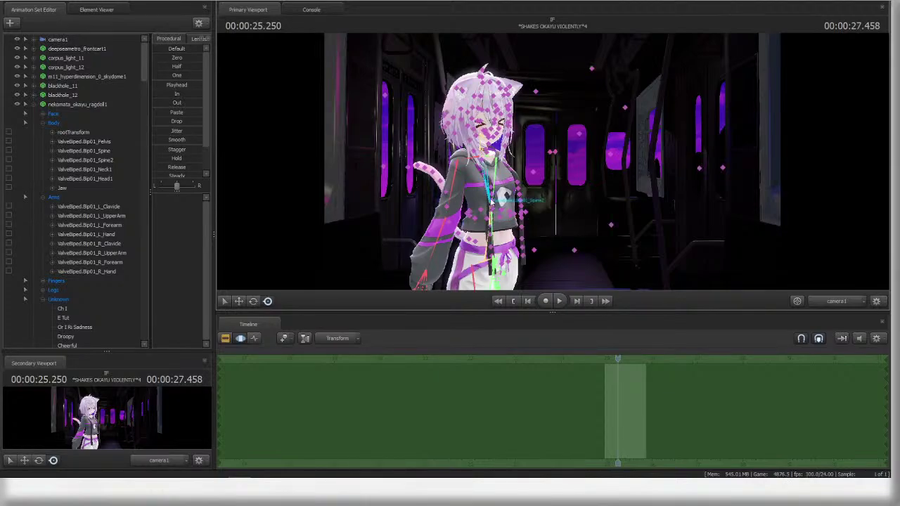
# - Rotate the Spine2, Spine and Neck1 controls to adjust the torso lean and keep the face angled downward
pyautogui.keyDown('ctrl'); pyautogui.click(492, 202); pyautogui.keyUp('ctrl')
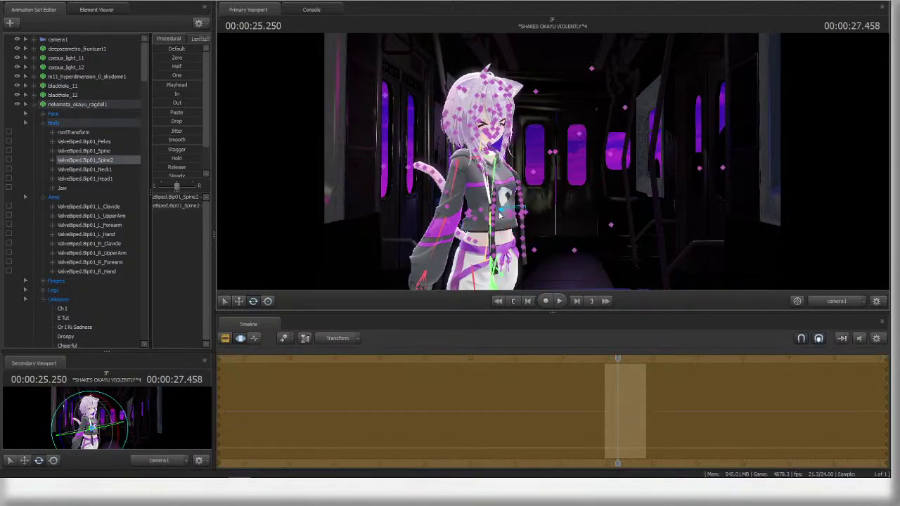
pyautogui.keyDown('ctrl'); pyautogui.click(497, 210); pyautogui.keyUp('ctrl')
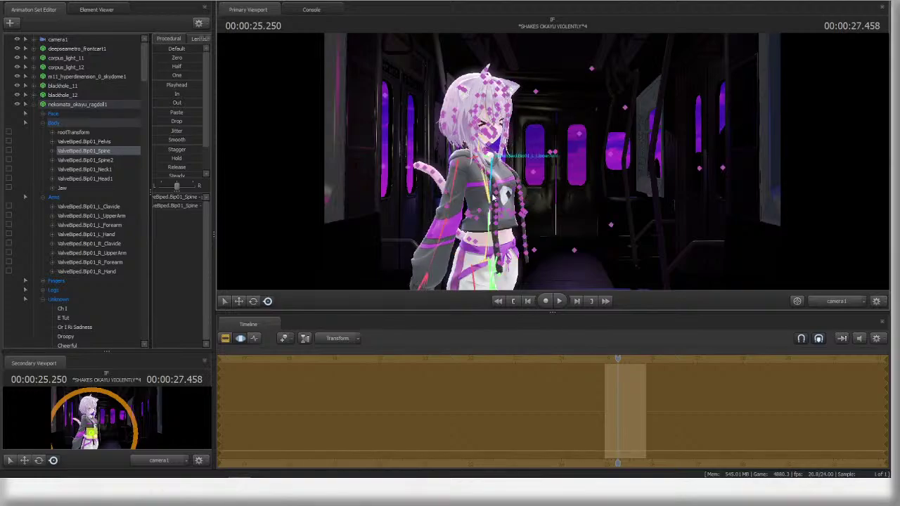
pyautogui.keyDown('ctrl'); pyautogui.click(491, 154); pyautogui.keyUp('ctrl')
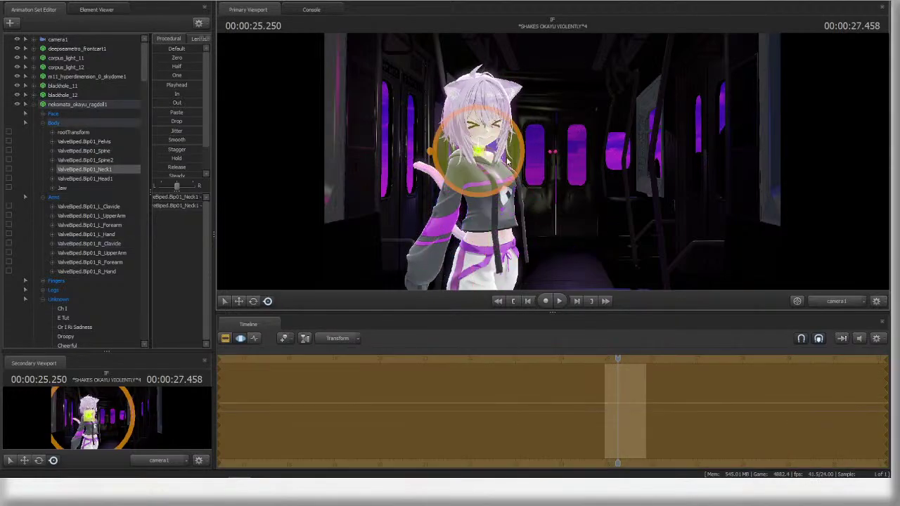
pyautogui.press('ctrl')
pyautogui.keyDown('ctrl'); pyautogui.click(493, 171); pyautogui.keyUp('ctrl')
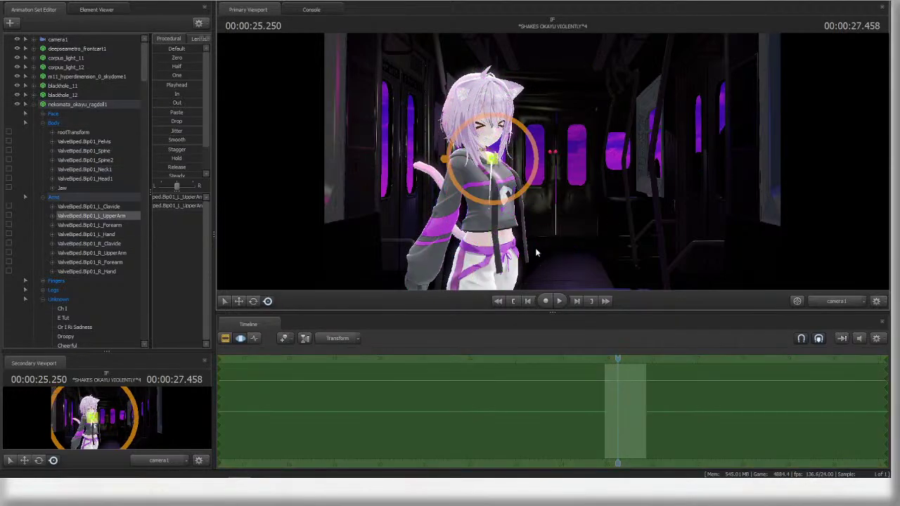
# - Play back the train-interior shots leading into *SHAKES OKAYU VIOLENTLY*4 to review the new pose in motion
pyautogui.click(469, 360)
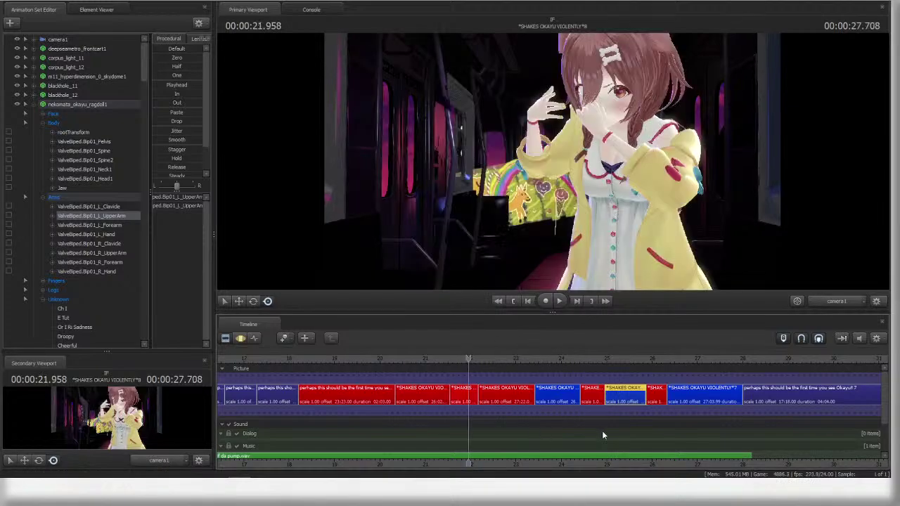
pyautogui.press('space')
pyautogui.moveTo(605, 462); pyautogui.dragTo(597, 462, button='middle')
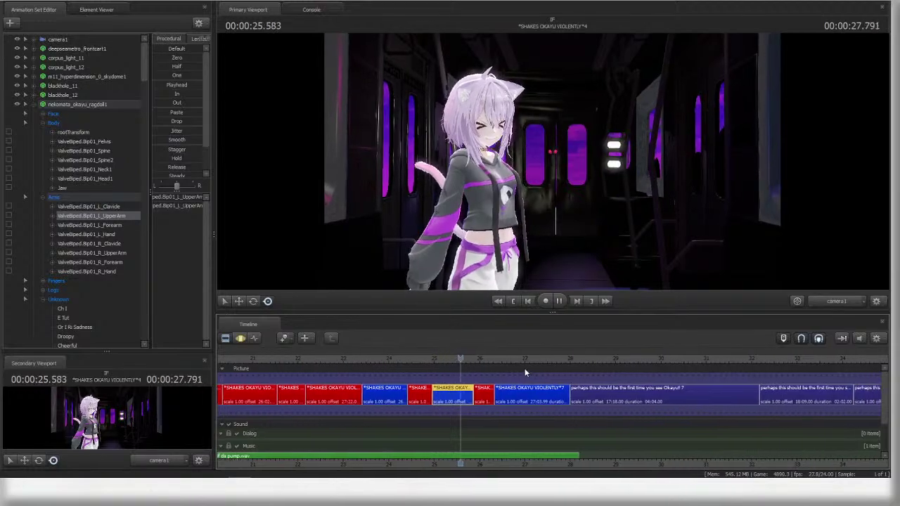
# - At 00:00:25.291, rotate the left clavicle, upper arm, forearm and hand so the left arm reaches out sideways
pyautogui.click(396, 357)
pyautogui.click(251, 338)
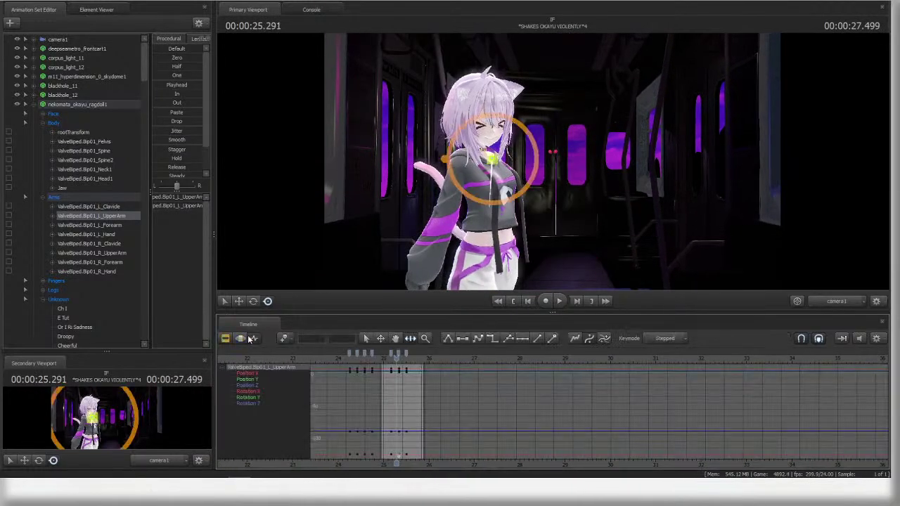
pyautogui.click(240, 338)
pyautogui.moveTo(491, 162)
pyautogui.mouseDown()
pyautogui.moveTo(517, 160)
pyautogui.moveTo(468, 156)
pyautogui.moveTo(490, 164)
pyautogui.moveTo(505, 156)
pyautogui.mouseUp()
pyautogui.keyDown('ctrl'); pyautogui.click(482, 156); pyautogui.keyUp('ctrl')
pyautogui.keyDown('ctrl'); pyautogui.click(500, 154); pyautogui.keyUp('ctrl')
pyautogui.keyDown('ctrl'); pyautogui.click(565, 149); pyautogui.keyUp('ctrl')
pyautogui.moveTo(610, 151); pyautogui.dragTo(610, 136)
pyautogui.keyDown('ctrl'); pyautogui.click(595, 129); pyautogui.keyUp('ctrl')
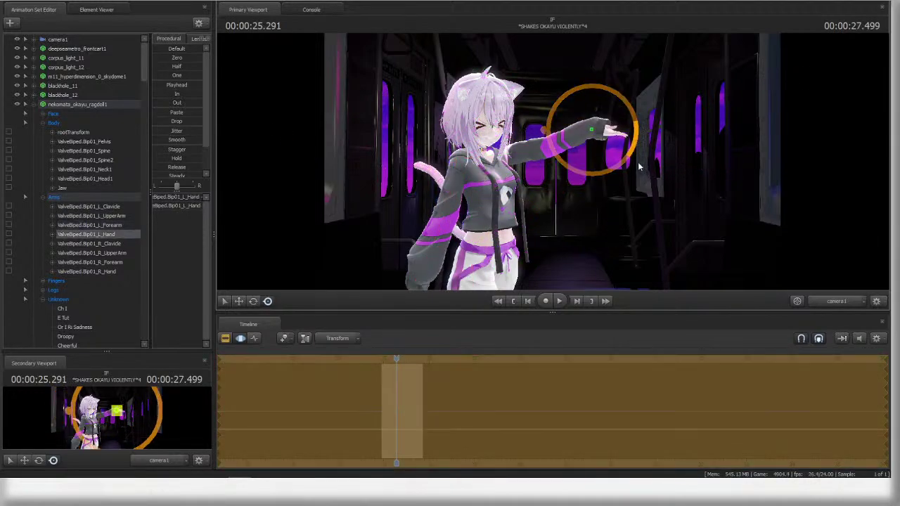
# - Rotate the left forearm so the outstretched arm bends slightly down toward the hand
pyautogui.keyDown('ctrl'); pyautogui.click(532, 146); pyautogui.keyUp('ctrl')
pyautogui.keyDown('ctrl'); pyautogui.click(540, 144); pyautogui.keyUp('ctrl')
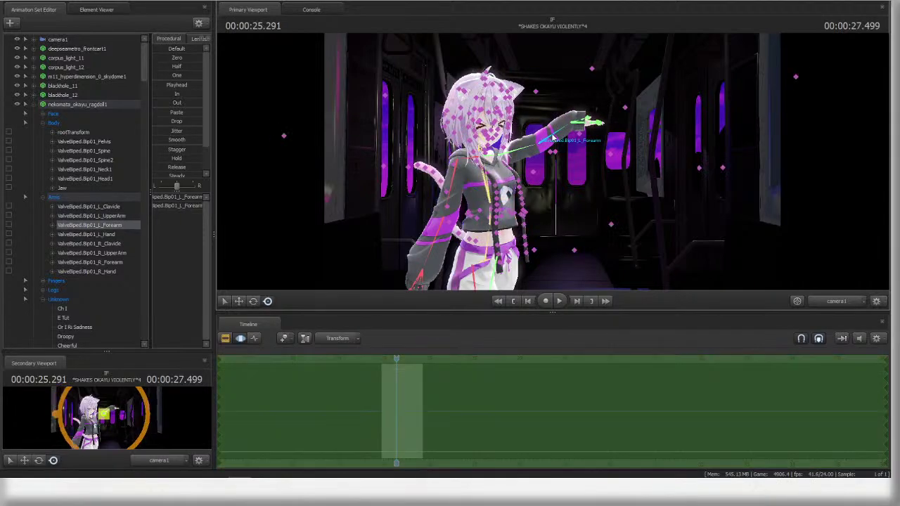
pyautogui.moveTo(584, 146); pyautogui.dragTo(582, 154)
pyautogui.press('ctrl')
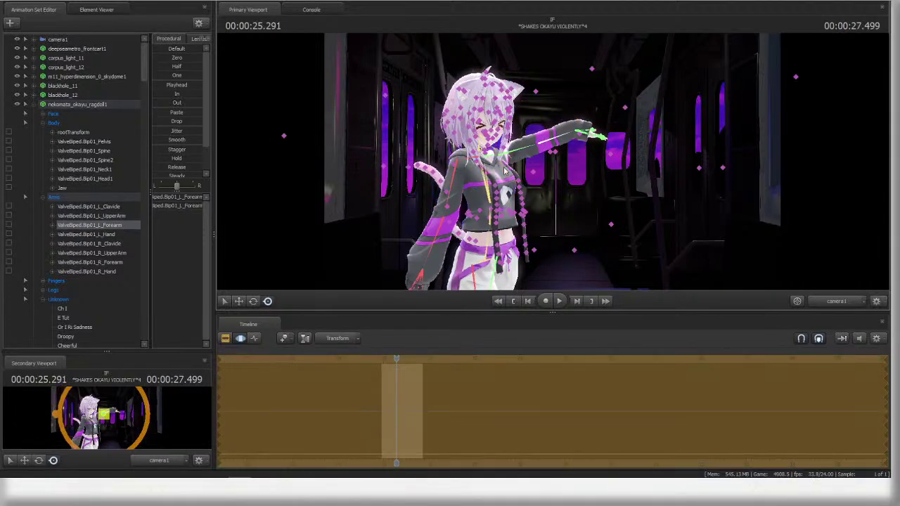
# - Rotate the right clavicle and right upper arm to reposition the right shoulder and the lowered arm
pyautogui.keyDown('ctrl'); pyautogui.click(465, 160); pyautogui.keyUp('ctrl')
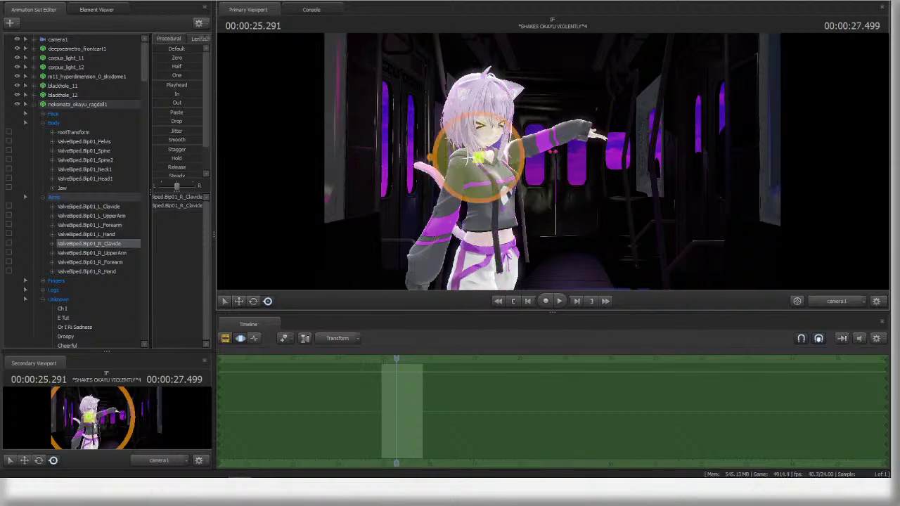
pyautogui.press('ctrl')
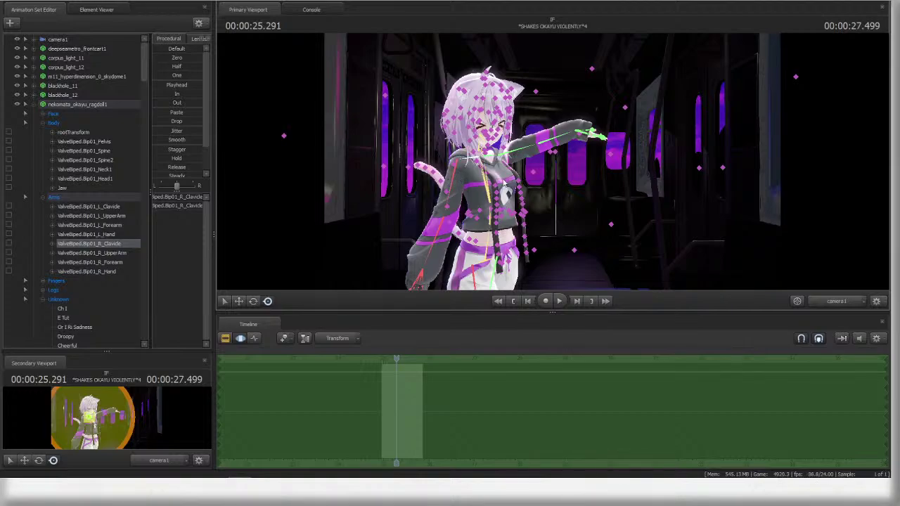
pyautogui.click(595, 183)
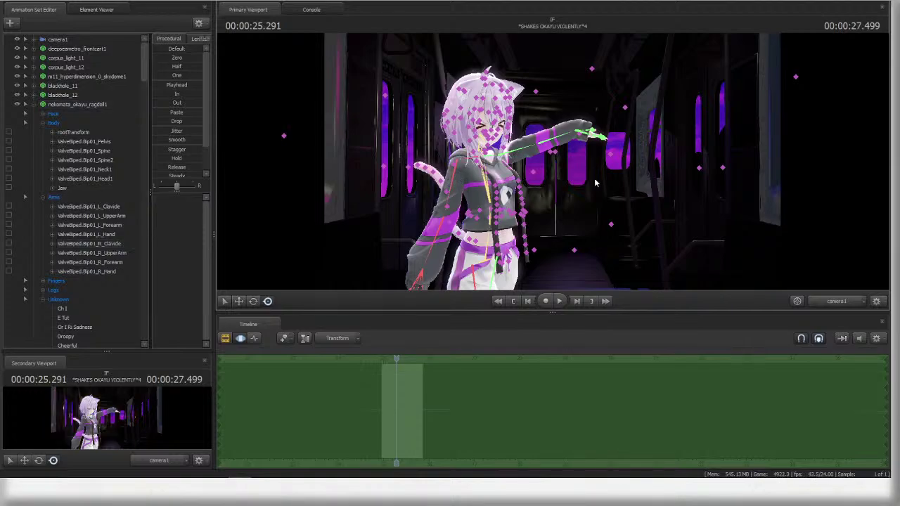
pyautogui.click(462, 188)
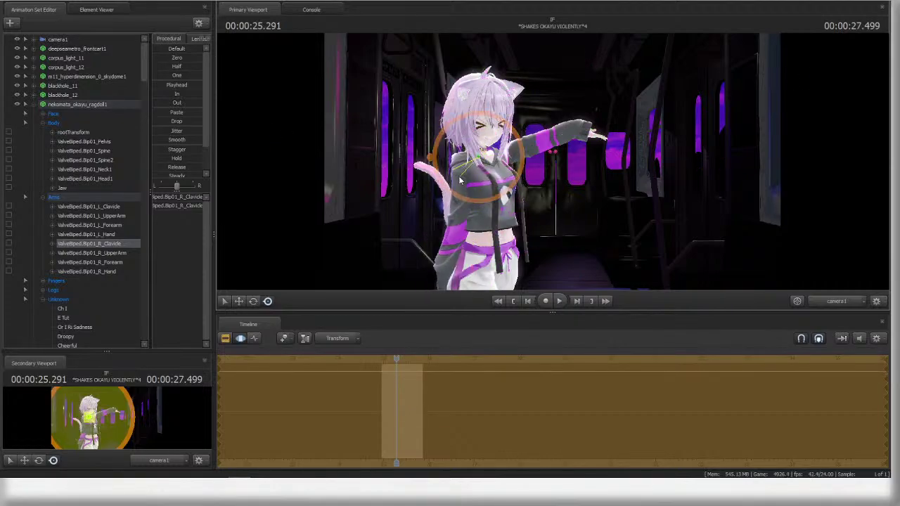
pyautogui.click(499, 182)
pyautogui.moveTo(498, 181); pyautogui.dragTo(495, 189)
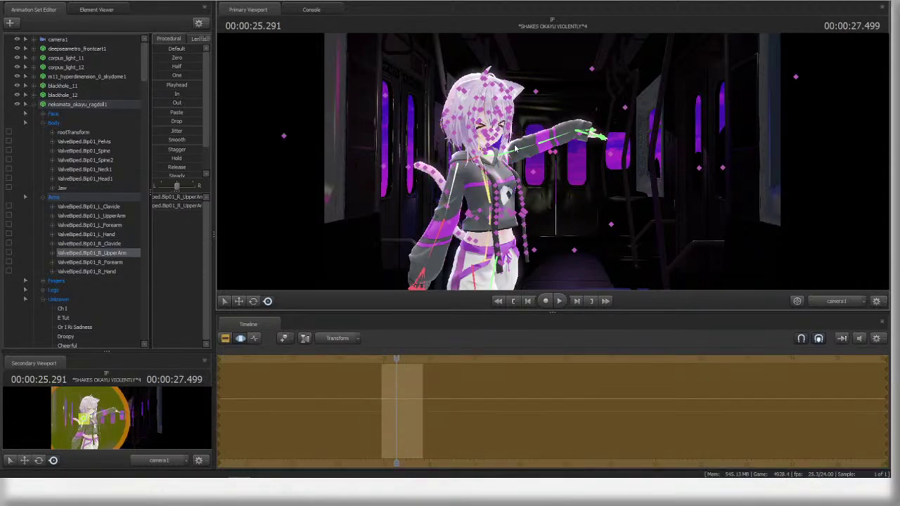
# - Fine-tune the extended left arm by rotating its upper arm, forearm and hand controls
pyautogui.keyDown('ctrl'); pyautogui.click(524, 147); pyautogui.keyUp('ctrl')
pyautogui.moveTo(543, 169); pyautogui.dragTo(544, 162)
pyautogui.keyDown('ctrl'); pyautogui.click(552, 137); pyautogui.keyUp('ctrl')
pyautogui.moveTo(584, 139); pyautogui.dragTo(624, 136)
pyautogui.keyDown('ctrl'); pyautogui.click(596, 139); pyautogui.keyUp('ctrl')
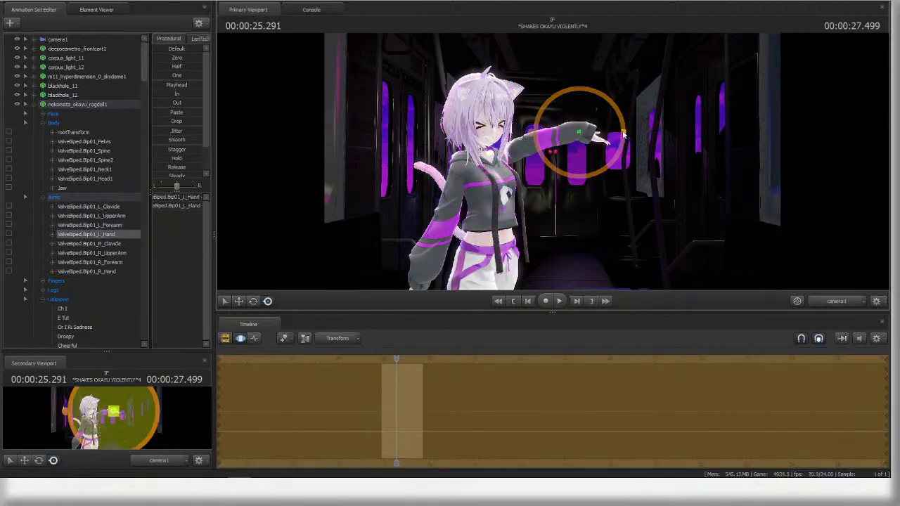
# - Rotate the Neck1 and Head1 controls to tilt the head toward the outstretched left arm
pyautogui.keyDown('ctrl'); pyautogui.click(549, 160); pyautogui.keyUp('ctrl')
pyautogui.keyDown('ctrl'); pyautogui.click(480, 145); pyautogui.keyUp('ctrl')
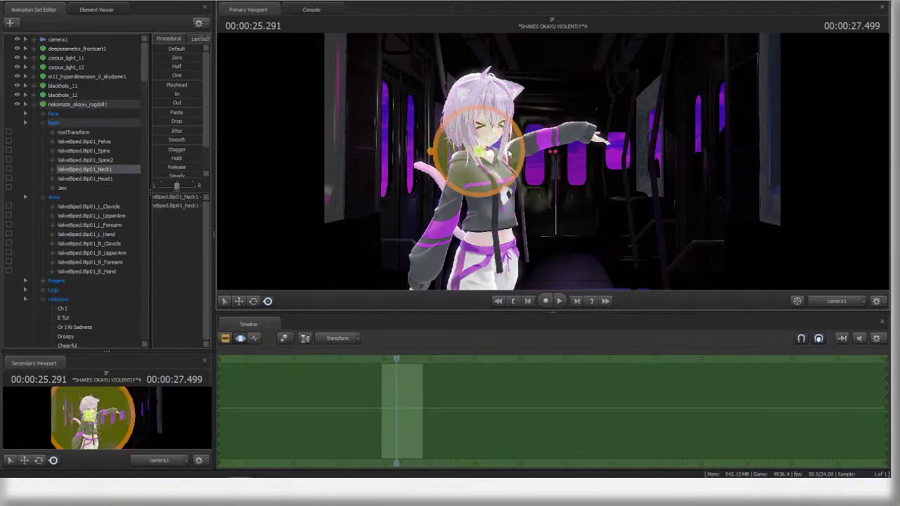
pyautogui.moveTo(484, 155); pyautogui.dragTo(490, 149)
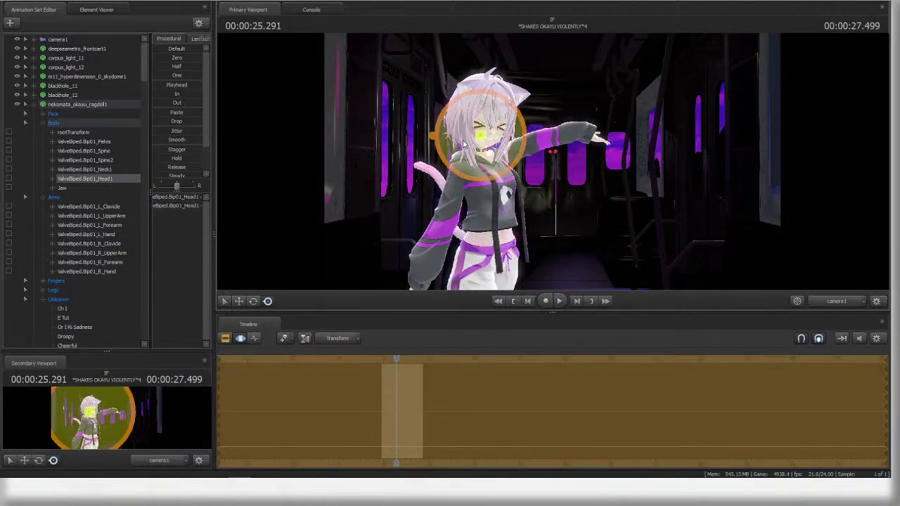
pyautogui.keyDown('ctrl'); pyautogui.click(524, 153); pyautogui.keyUp('ctrl')
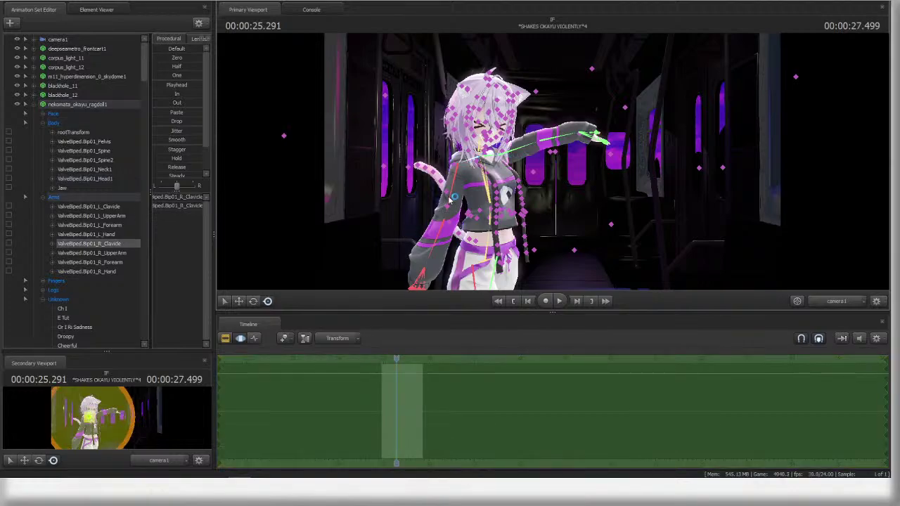
# - Rotate the right arm and hand so the hand flares away from the hip, checking it through the Work Camera
pyautogui.keyDown('ctrl'); pyautogui.click(452, 195); pyautogui.keyUp('ctrl')
pyautogui.moveTo(493, 194); pyautogui.dragTo(450, 211)
pyautogui.click(858, 306)
pyautogui.keyDown('ctrl'); pyautogui.click(444, 166); pyautogui.keyUp('ctrl')
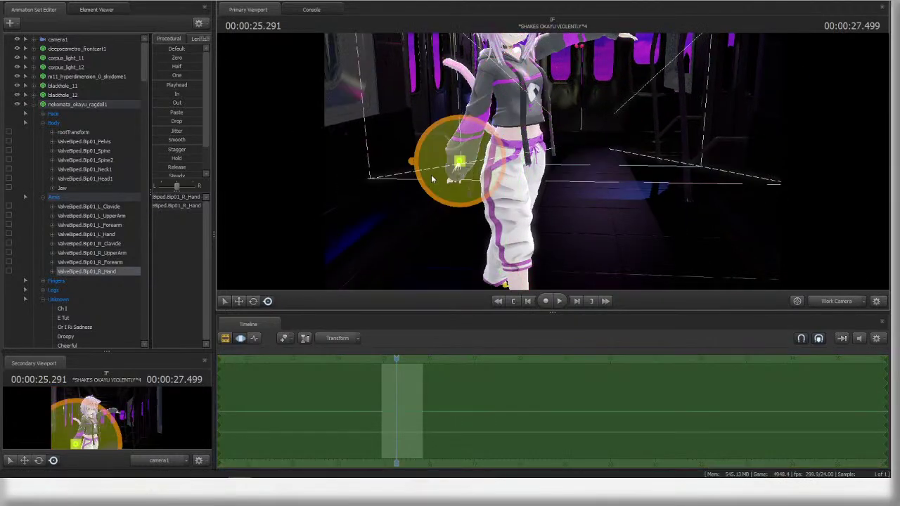
pyautogui.moveTo(438, 156); pyautogui.dragTo(450, 131)
pyautogui.press('Escape')
pyautogui.moveTo(639, 176); pyautogui.dragTo(839, 341)
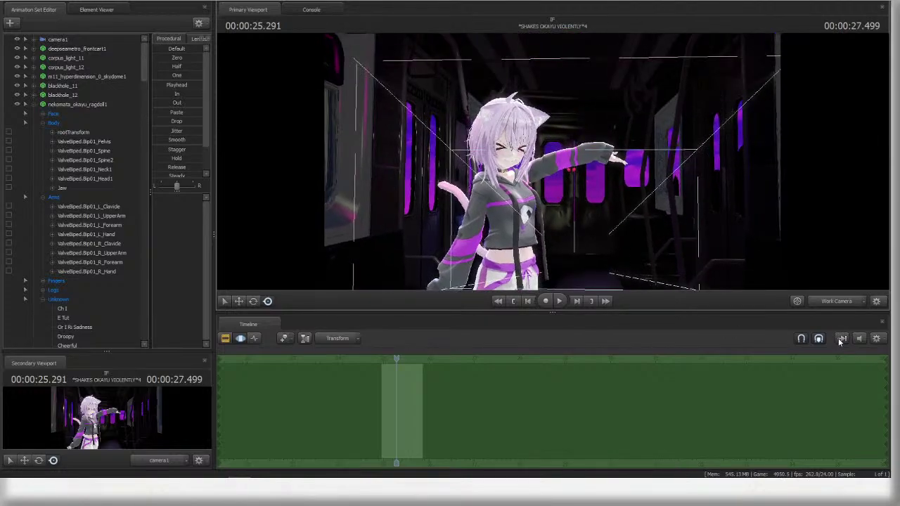
pyautogui.click(842, 305)
# - Examine the face and neck up close through the Work Camera and select all controls in the character's Unknown group
pyautogui.keyDown('ctrl'); pyautogui.click(484, 141); pyautogui.keyUp('ctrl')
pyautogui.keyDown('ctrl'); pyautogui.click(480, 150); pyautogui.keyUp('ctrl')
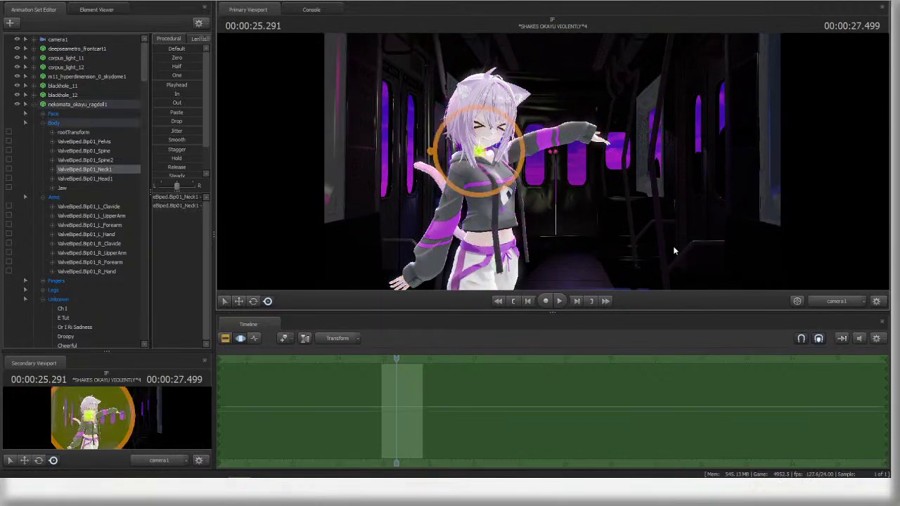
pyautogui.moveTo(846, 309); pyautogui.dragTo(845, 309)
pyautogui.click(843, 305)
pyautogui.press('w')
pyautogui.moveTo(495, 261); pyautogui.dragTo(470, 247)
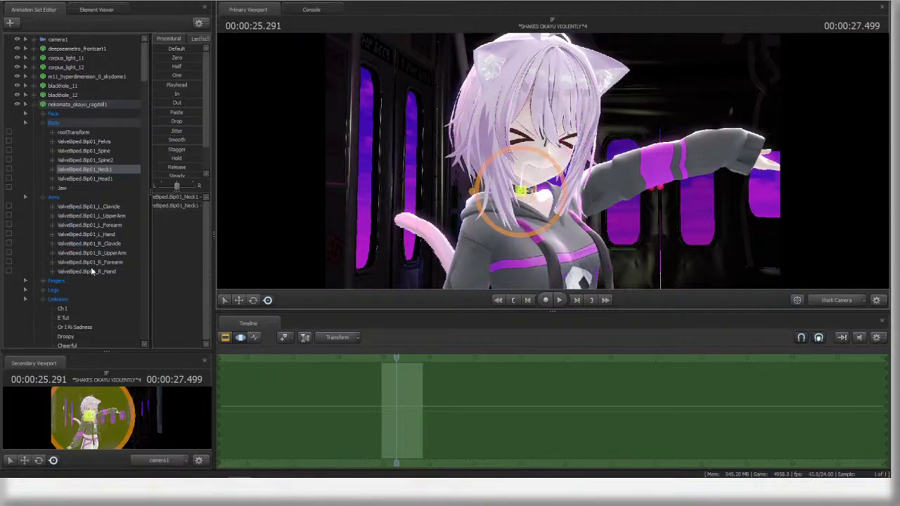
pyautogui.click(45, 124)
pyautogui.click(44, 132)
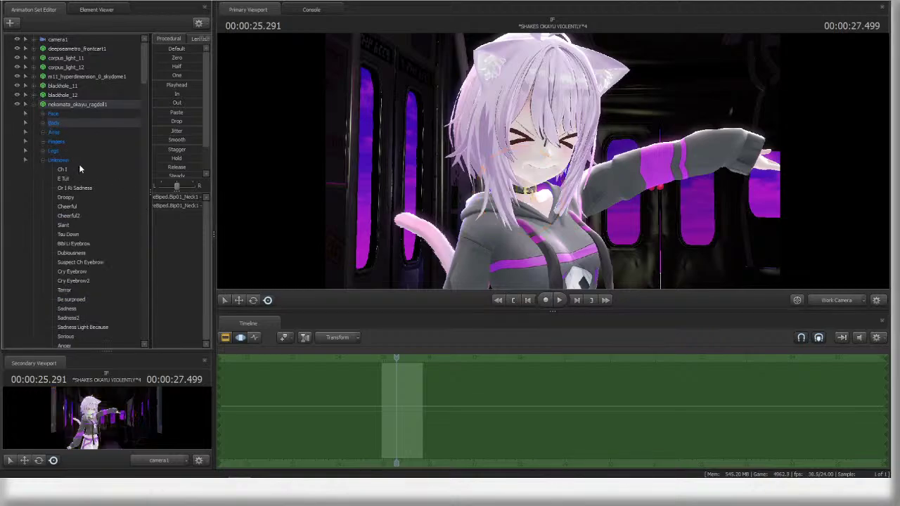
pyautogui.click(62, 160)
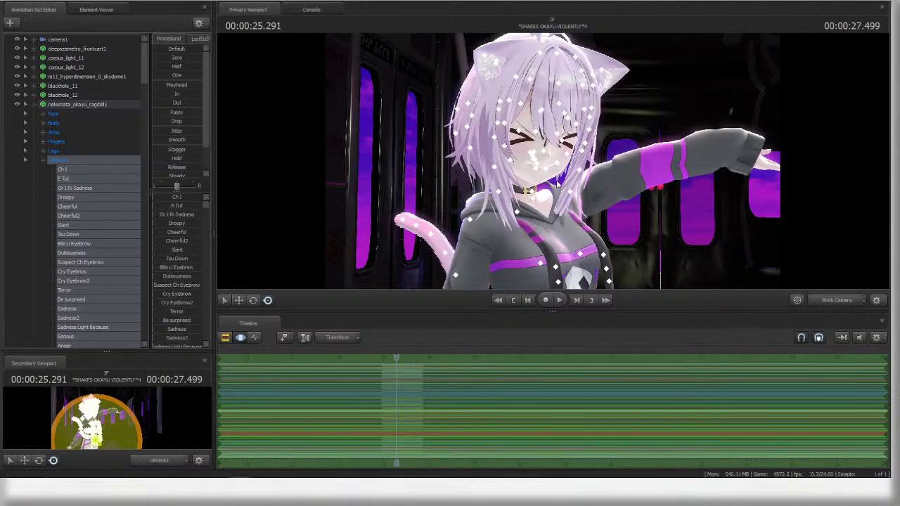
# - Refine the outstretched left arm by rotating its upper arm, forearm and hand controls, checking the pose through camera1
pyautogui.moveTo(557, 183)
pyautogui.mouseDown()
pyautogui.moveTo(548, 180)
pyautogui.moveTo(557, 184)
pyautogui.mouseUp()
pyautogui.keyDown('ctrl'); pyautogui.click(590, 196); pyautogui.keyUp('ctrl')
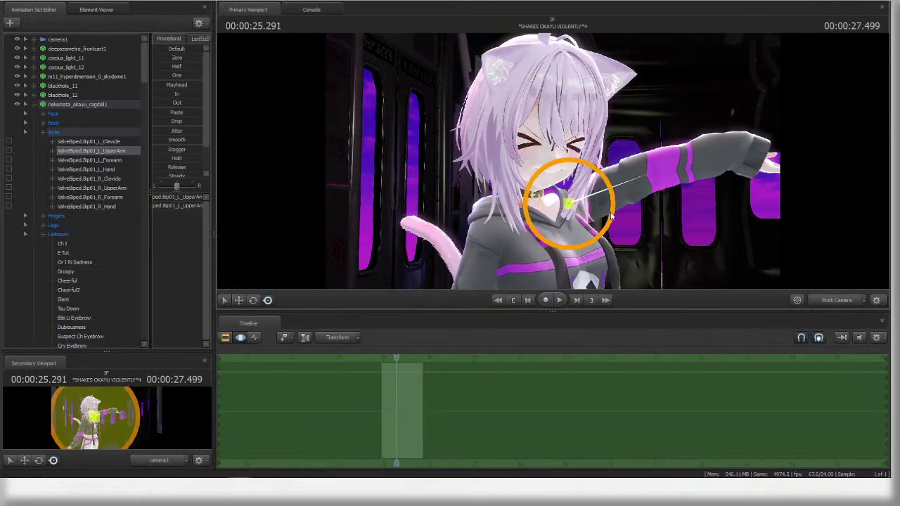
pyautogui.keyDown('ctrl'); pyautogui.click(659, 181); pyautogui.keyUp('ctrl')
pyautogui.click(835, 298)
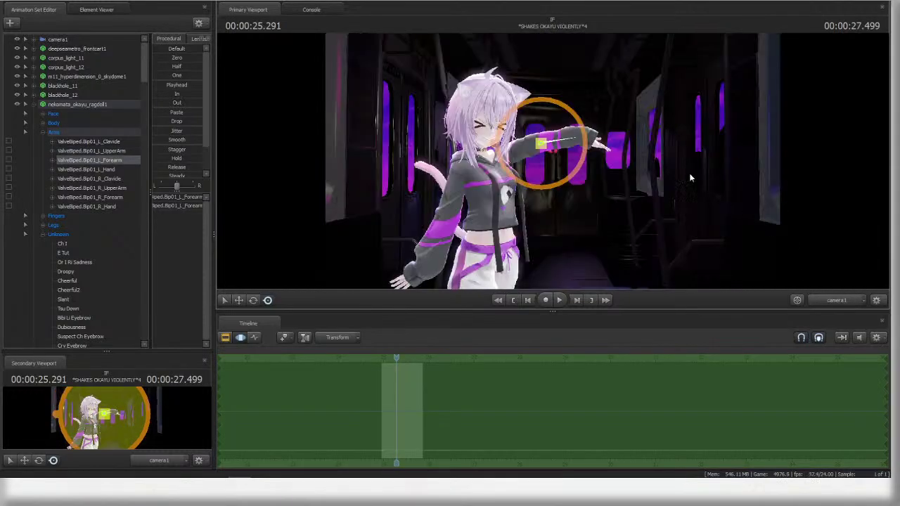
pyautogui.keyDown('ctrl'); pyautogui.click(590, 139); pyautogui.keyUp('ctrl')
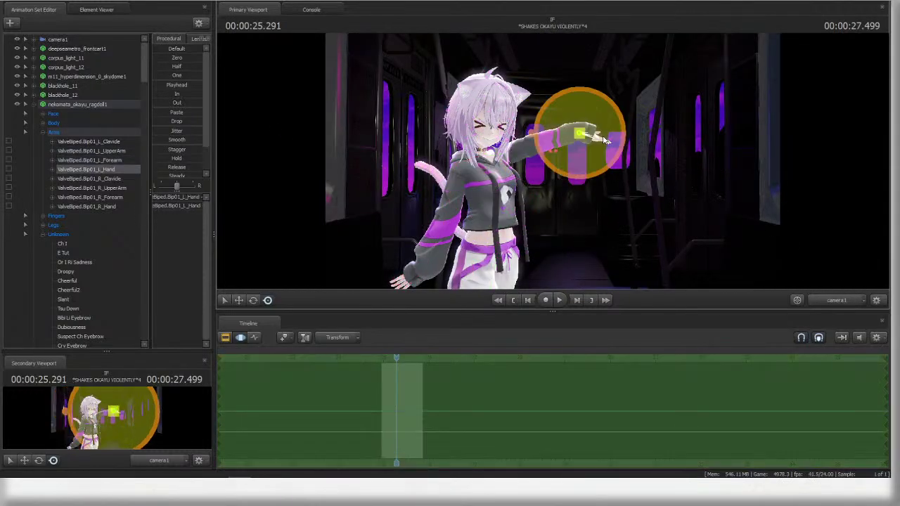
pyautogui.keyDown('ctrl'); pyautogui.click(547, 144); pyautogui.keyUp('ctrl')
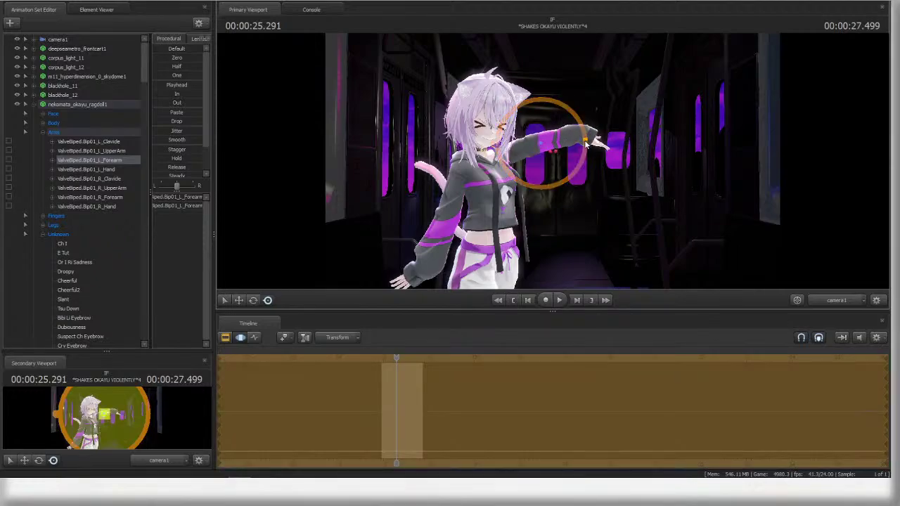
# - Rotate the right upper arm and adjust the tail tip through its Sippo controls
pyautogui.keyDown('ctrl'); pyautogui.click(483, 184); pyautogui.keyUp('ctrl')
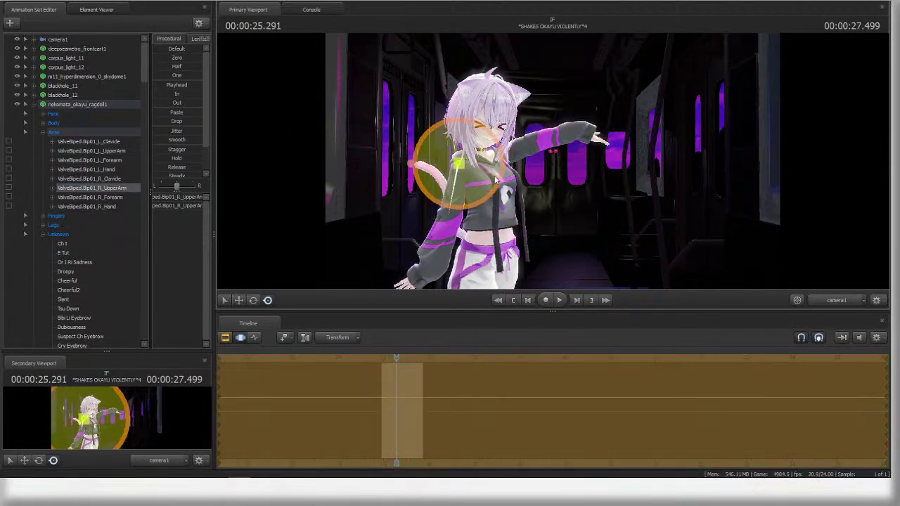
pyautogui.keyDown('ctrl'); pyautogui.click(458, 166); pyautogui.keyUp('ctrl')
pyautogui.keyDown('ctrl'); pyautogui.click(430, 169); pyautogui.keyUp('ctrl')
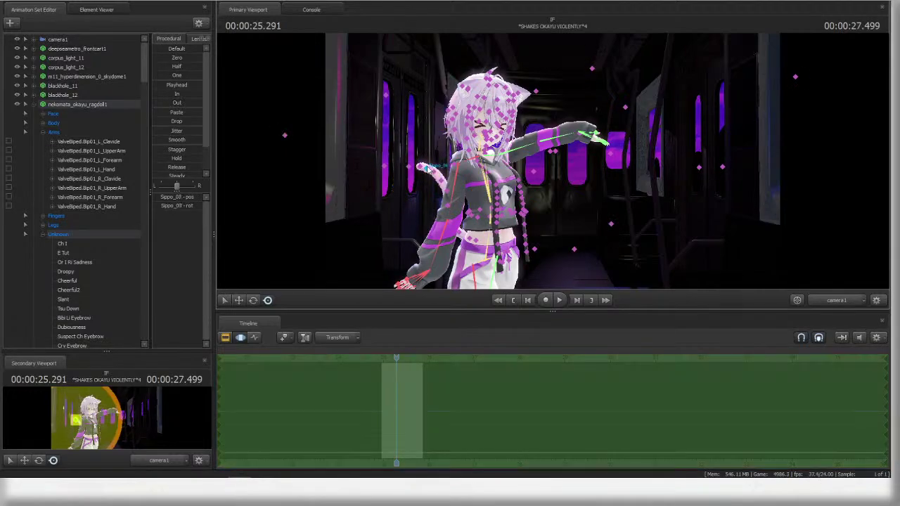
pyautogui.keyDown('ctrl'); pyautogui.click(420, 168); pyautogui.keyUp('ctrl')
# - Rotate the Neck1 and Head1 controls to refine the head's angle toward the outstretched arm
pyautogui.keyDown('ctrl'); pyautogui.click(503, 159); pyautogui.keyUp('ctrl')
pyautogui.keyDown('ctrl'); pyautogui.click(515, 156); pyautogui.keyUp('ctrl')
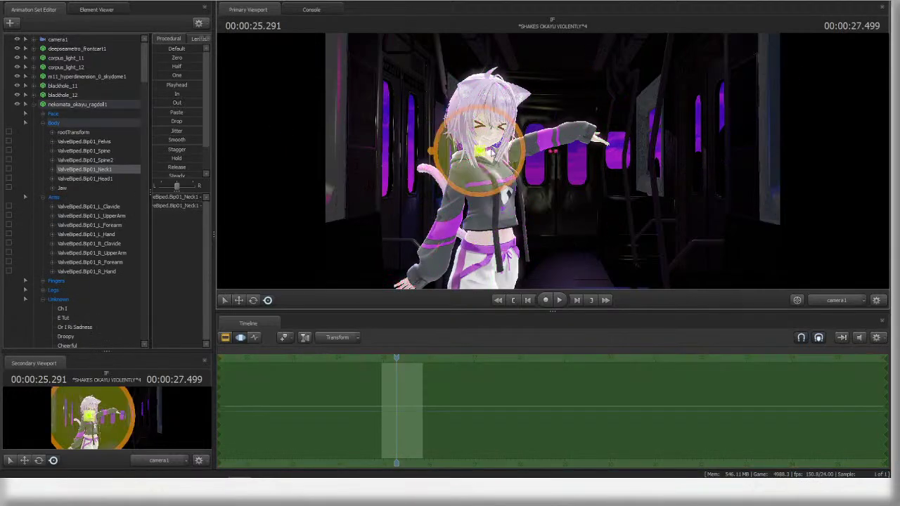
pyautogui.keyDown('ctrl'); pyautogui.click(499, 110); pyautogui.keyUp('ctrl')
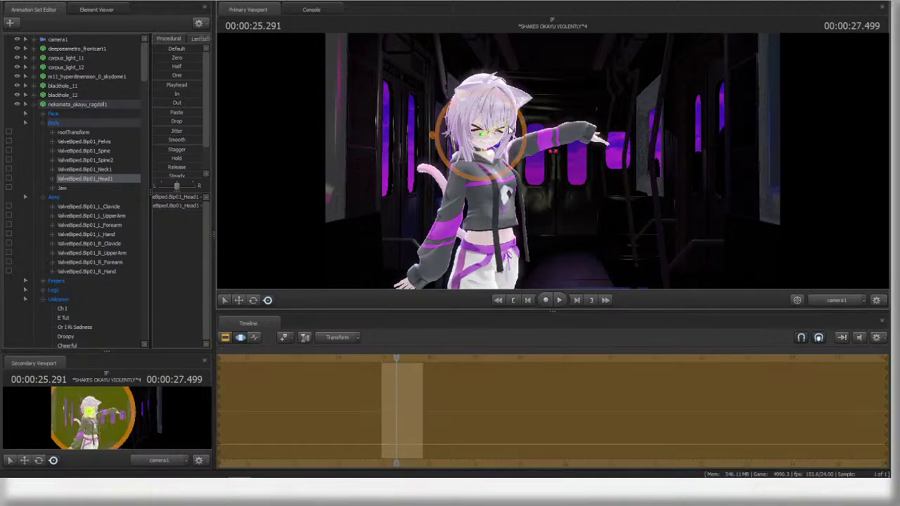
pyautogui.keyDown('ctrl'); pyautogui.click(568, 258); pyautogui.keyUp('ctrl')
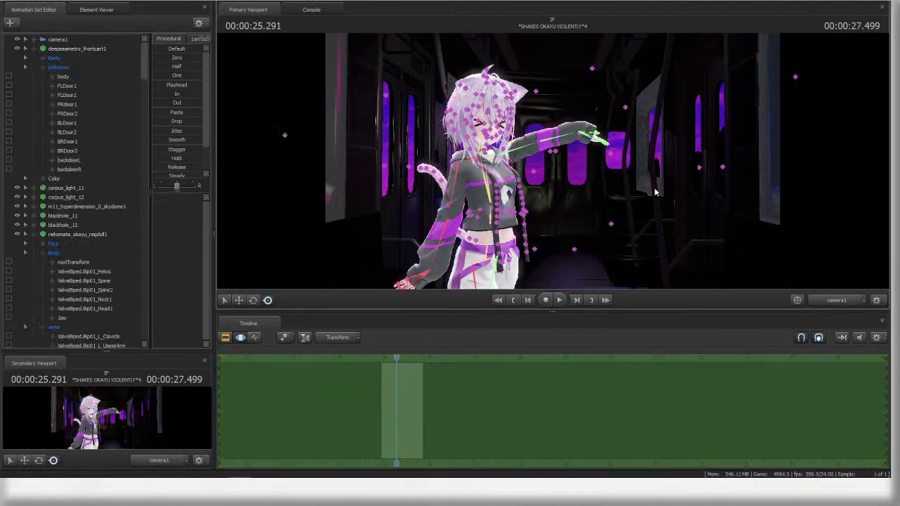
# - Rotate the left hand upward so it points straight out in line with the extended arm
pyautogui.keyDown('ctrl'); pyautogui.click(587, 137); pyautogui.keyUp('ctrl')
pyautogui.moveTo(622, 136); pyautogui.dragTo(624, 112)
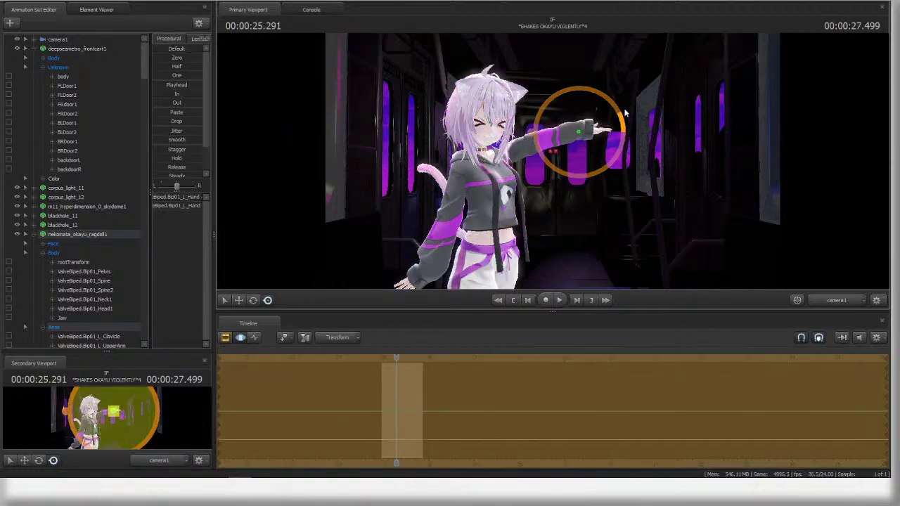
pyautogui.keyDown('ctrl'); pyautogui.click(501, 181); pyautogui.keyUp('ctrl')
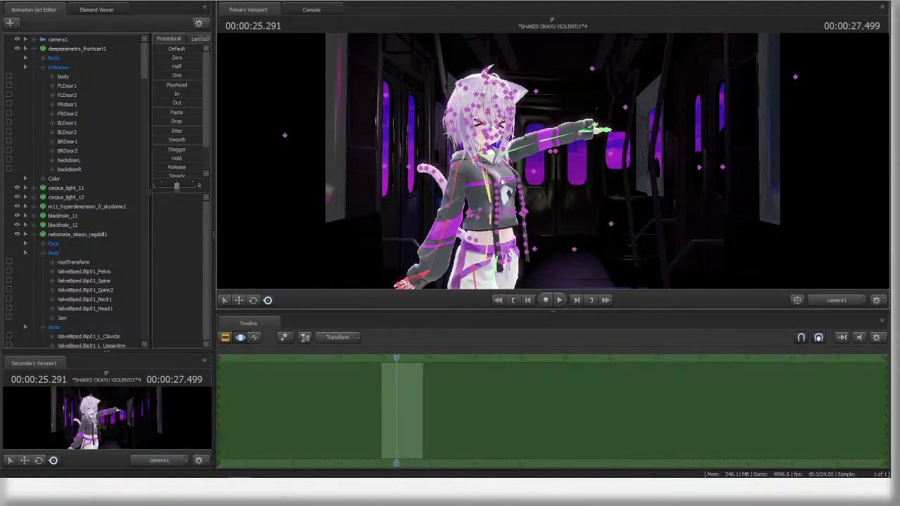
# - Lower the Close>< slider in the character's Unknown group to open her eyes
pyautogui.keyDown('ctrl'); pyautogui.click(860, 302); pyautogui.keyUp('ctrl')
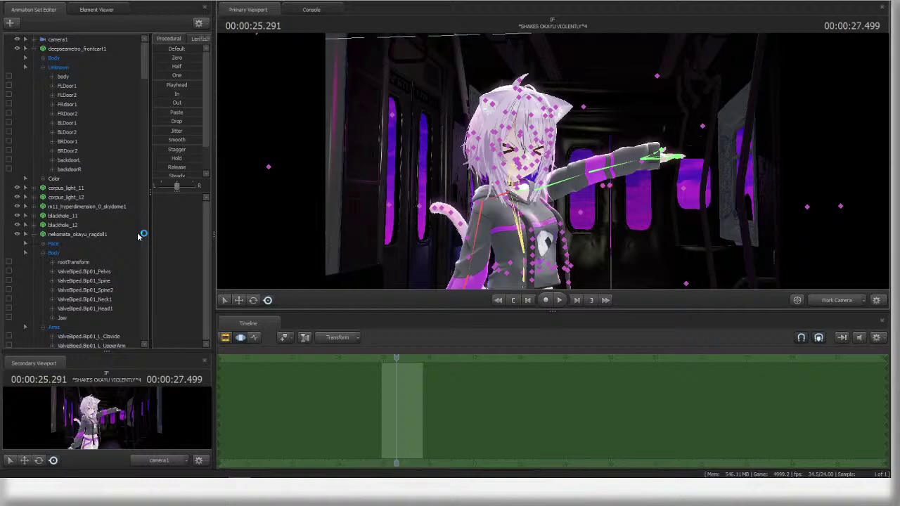
pyautogui.click(43, 252)
pyautogui.click(43, 261)
pyautogui.click(65, 283)
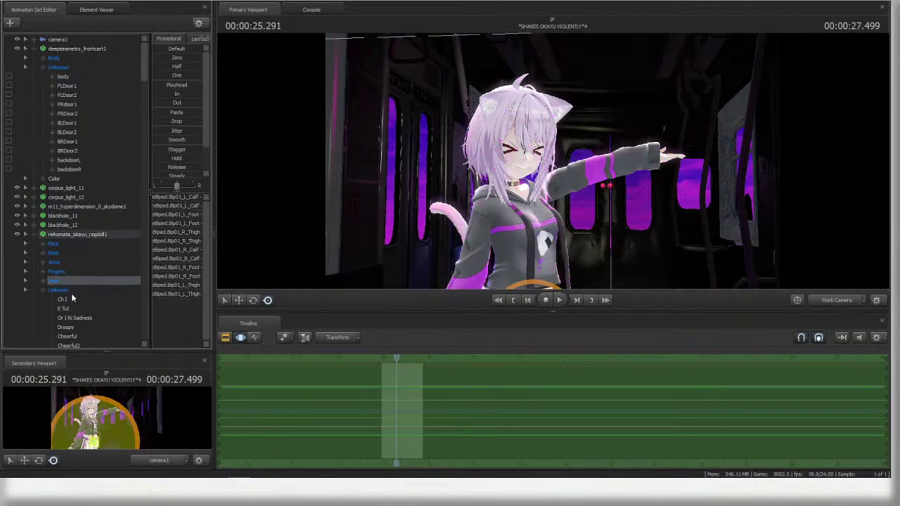
pyautogui.click(71, 295)
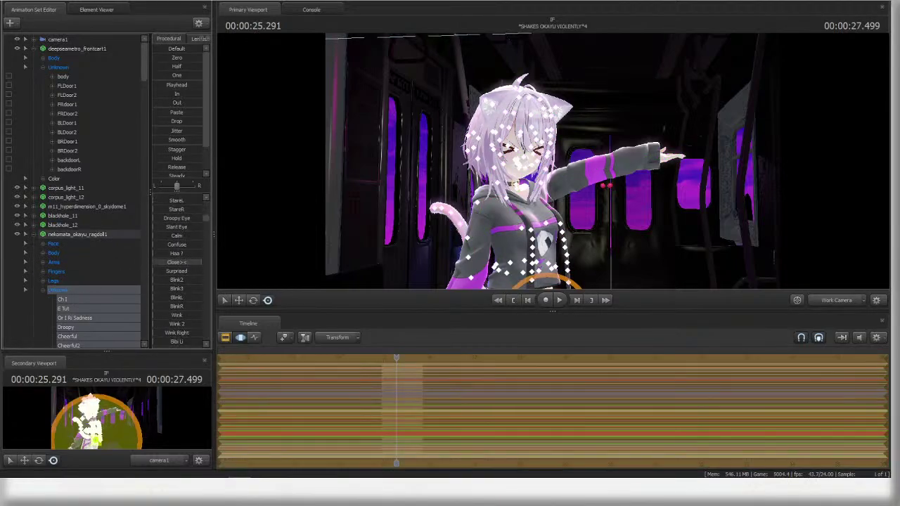
# - Rotate the Head1 control to tilt the head further toward the outstretched left arm
pyautogui.keyDown('ctrl'); pyautogui.click(518, 183); pyautogui.keyUp('ctrl')
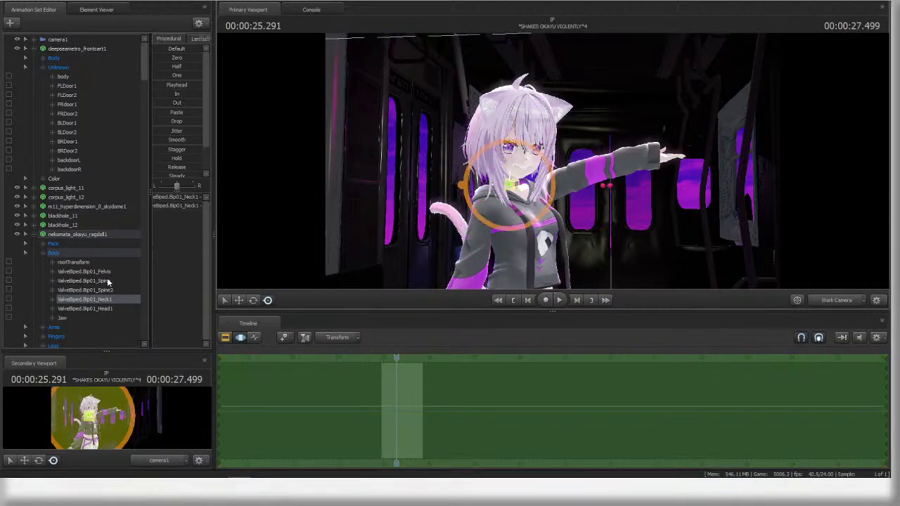
pyautogui.click(109, 307)
pyautogui.moveTo(559, 171); pyautogui.dragTo(556, 181)
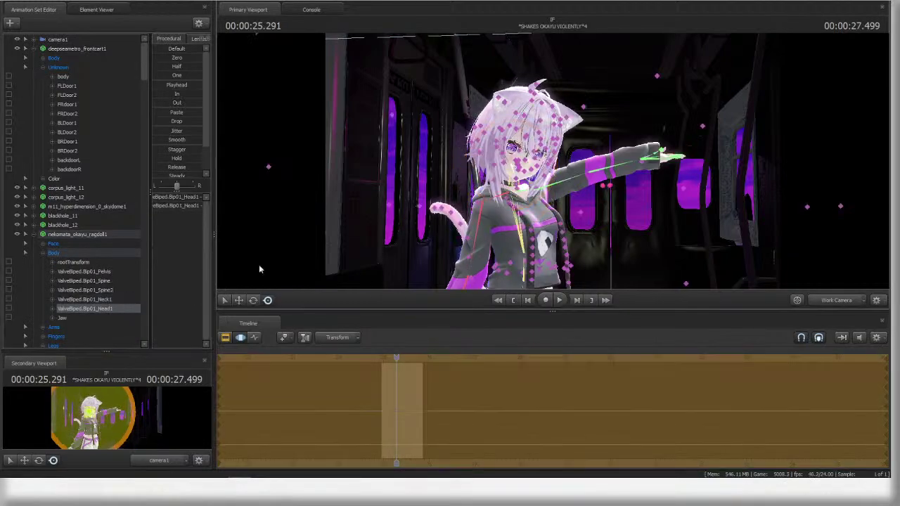
# - Select the Unknown group's controls and try out eyebrow sliders such as Or I Ri Sadness and Eyebrow Lower
pyautogui.scroll(-2, 71, 328)
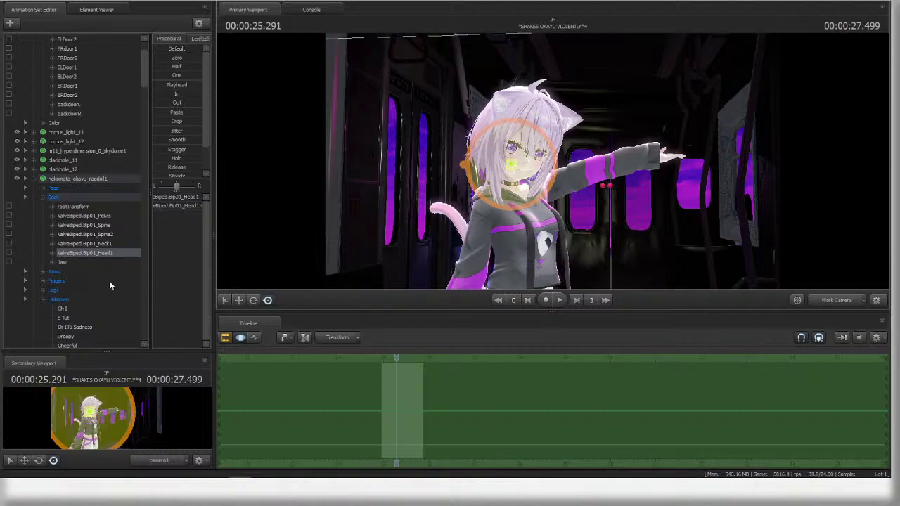
pyautogui.click(87, 300)
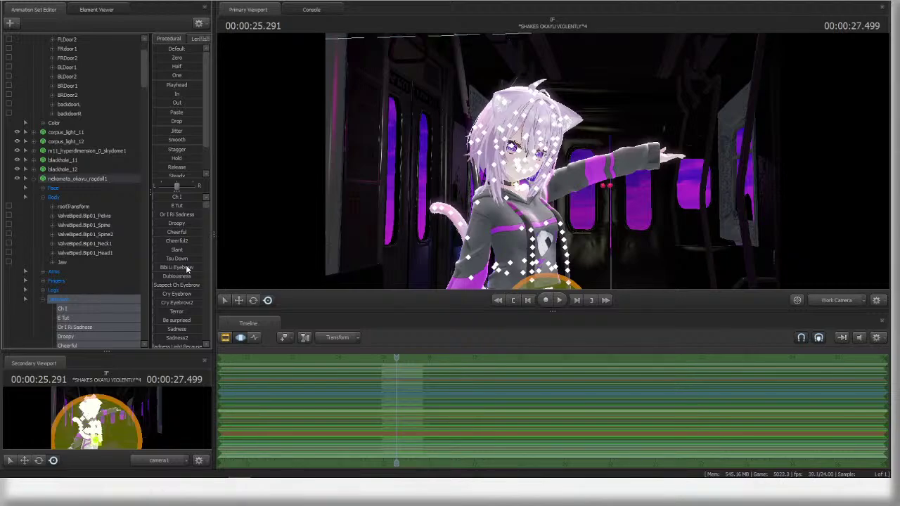
pyautogui.moveTo(179, 241); pyautogui.dragTo(154, 241)
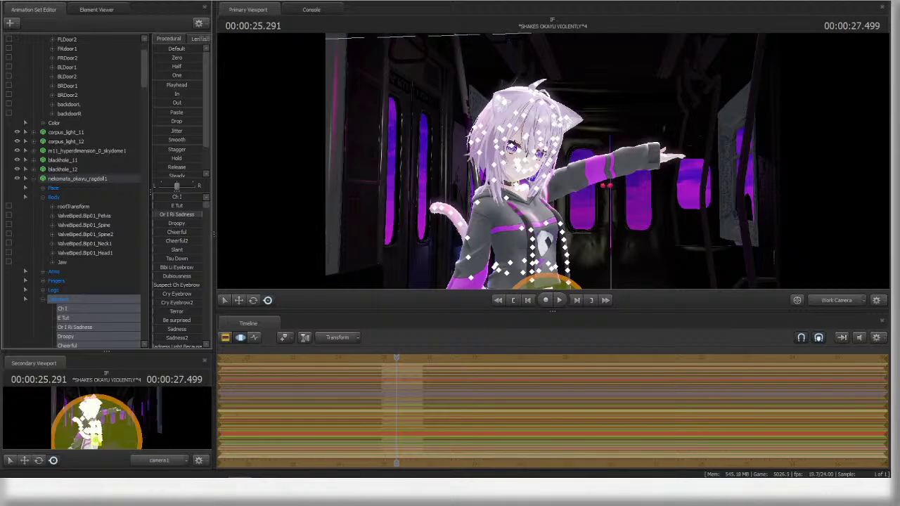
pyautogui.click(178, 287)
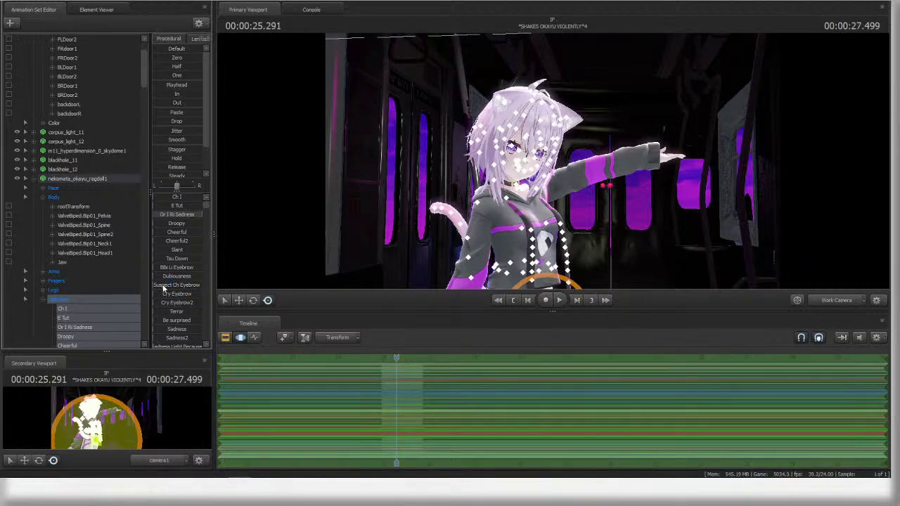
pyautogui.scroll(-3, 186, 268)
pyautogui.click(186, 310)
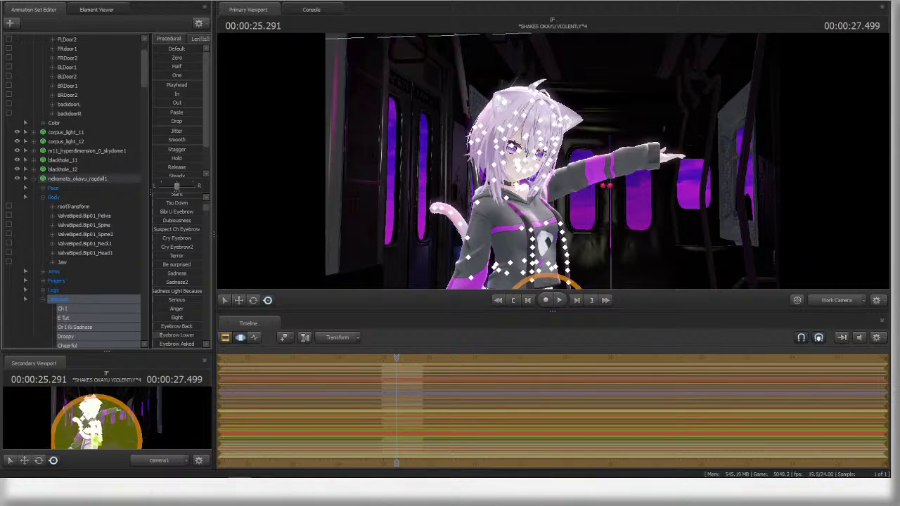
pyautogui.scroll(3, 177, 294)
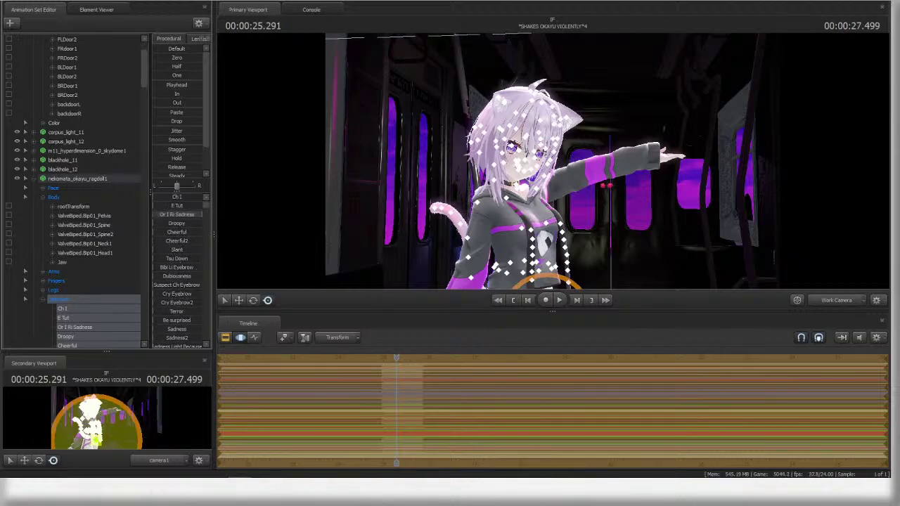
# - Shape the character's eyebrows up close using the Cheerful2, Parallel and Droopy sliders
pyautogui.click(839, 302)
pyautogui.click(828, 300)
pyautogui.moveTo(660, 204); pyautogui.dragTo(662, 207)
pyautogui.press('w')
pyautogui.press('w')
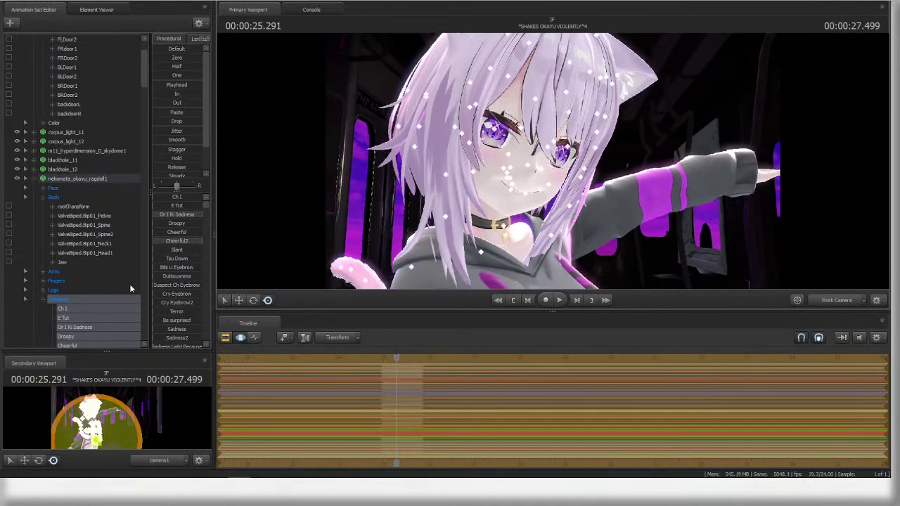
pyautogui.scroll(-5, 172, 289)
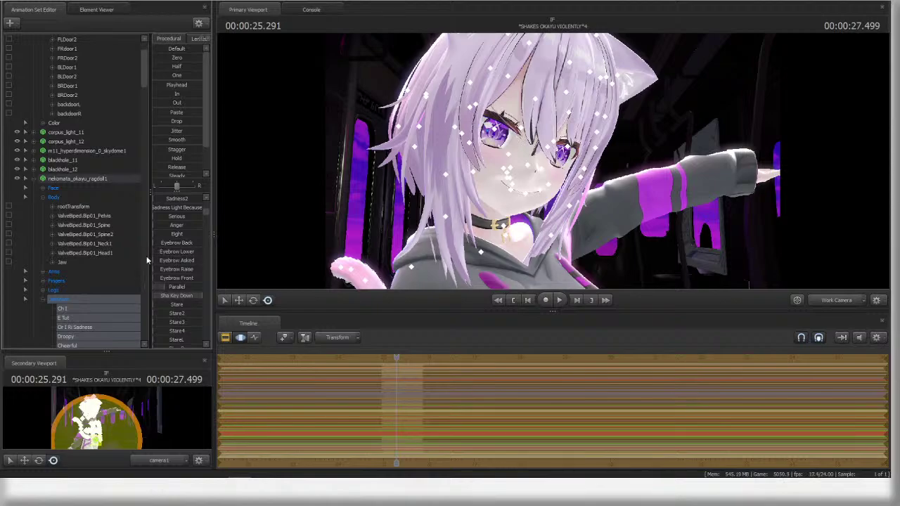
pyautogui.scroll(-2, 188, 265)
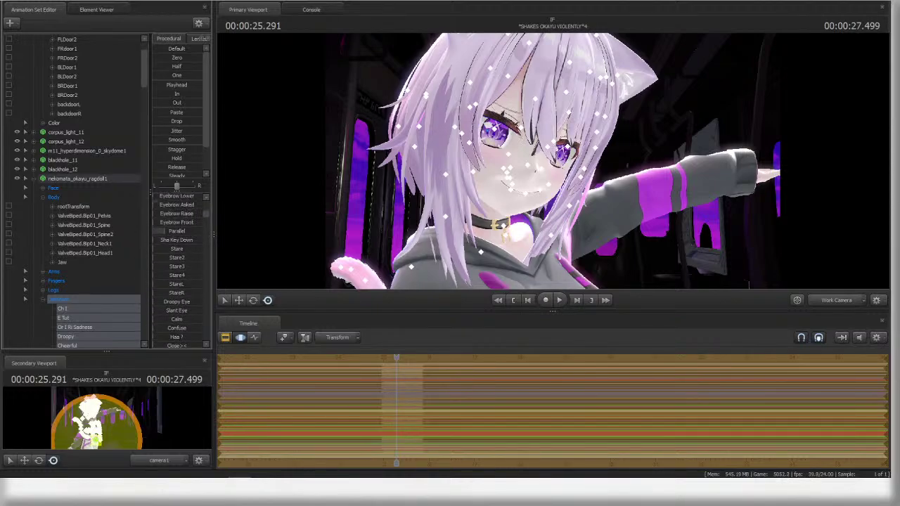
pyautogui.scroll(3, 182, 303)
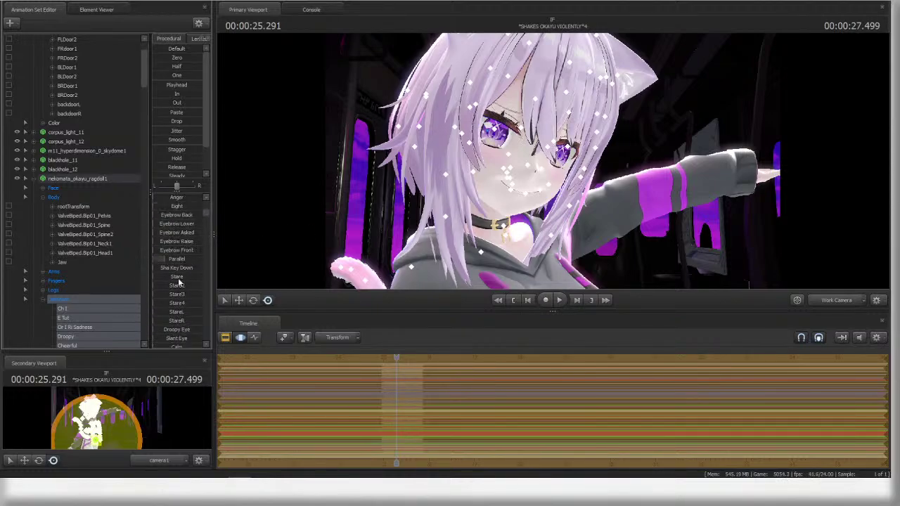
pyautogui.scroll(4, 183, 281)
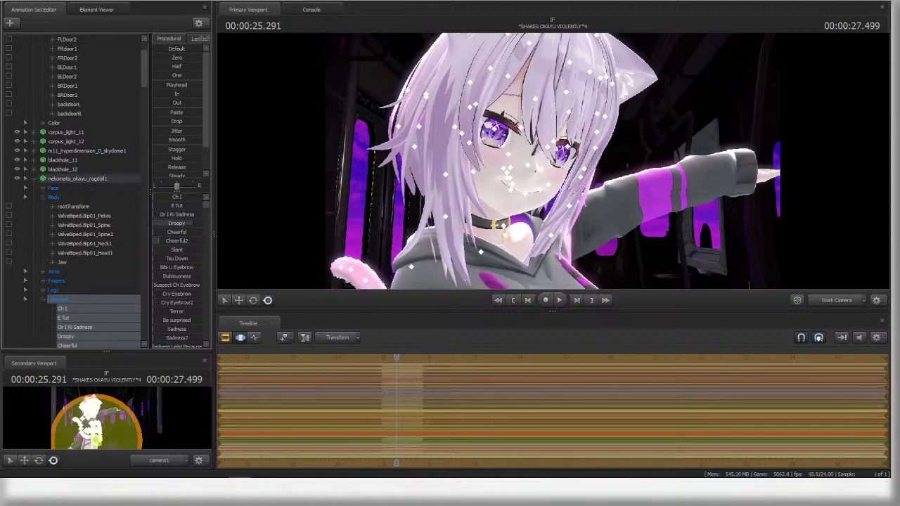
# - Move the playhead to 00:00:25.125 and raise the E and e- mouth sliders to open the mouth
pyautogui.keyDown('alt'); pyautogui.moveTo(551, 161); pyautogui.dragTo(552, 181); pyautogui.keyUp('alt')
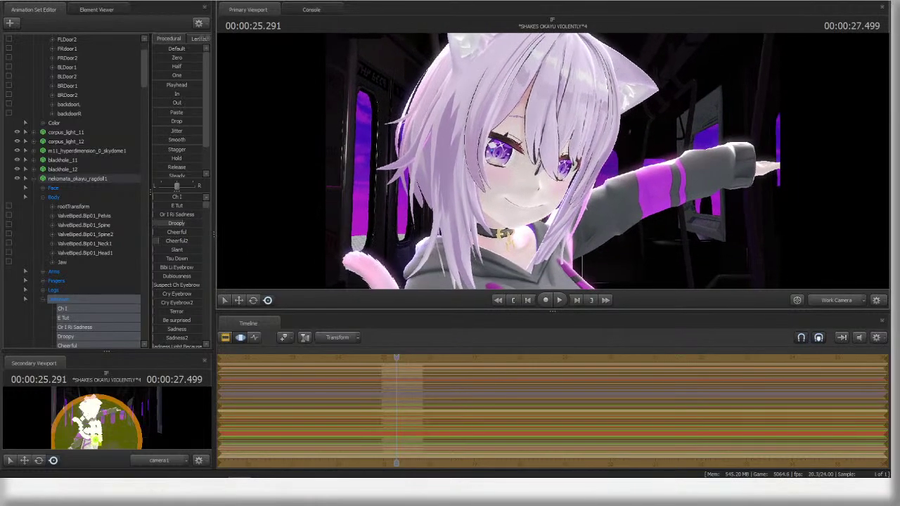
pyautogui.moveTo(305, 209)
pyautogui.mouseDown()
pyautogui.moveTo(296, 211)
pyautogui.moveTo(305, 209)
pyautogui.mouseUp()
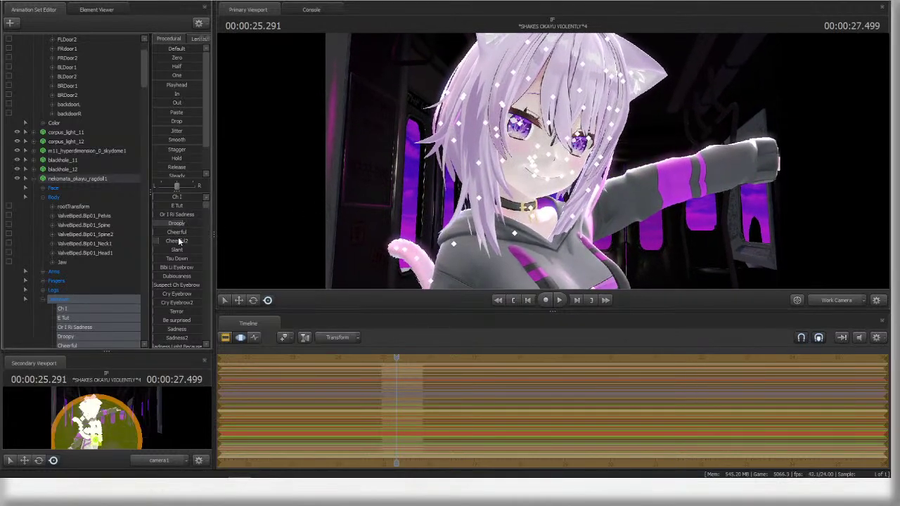
pyautogui.scroll(-10, 187, 263)
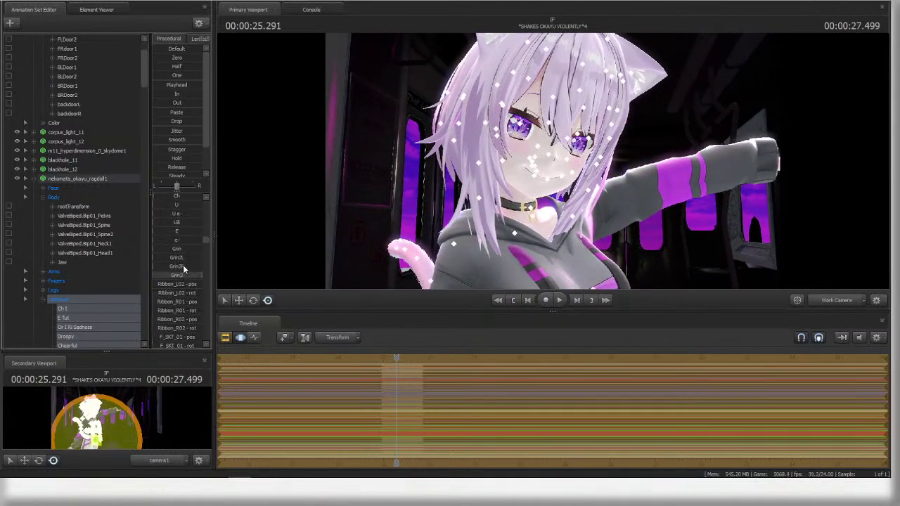
pyautogui.scroll(-3, 184, 260)
pyautogui.scroll(4, 185, 249)
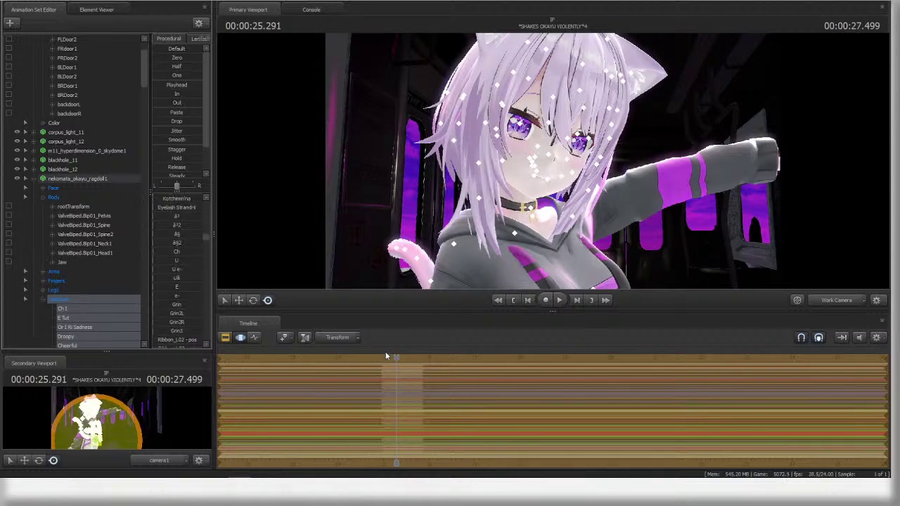
pyautogui.moveTo(385, 355); pyautogui.dragTo(389, 355)
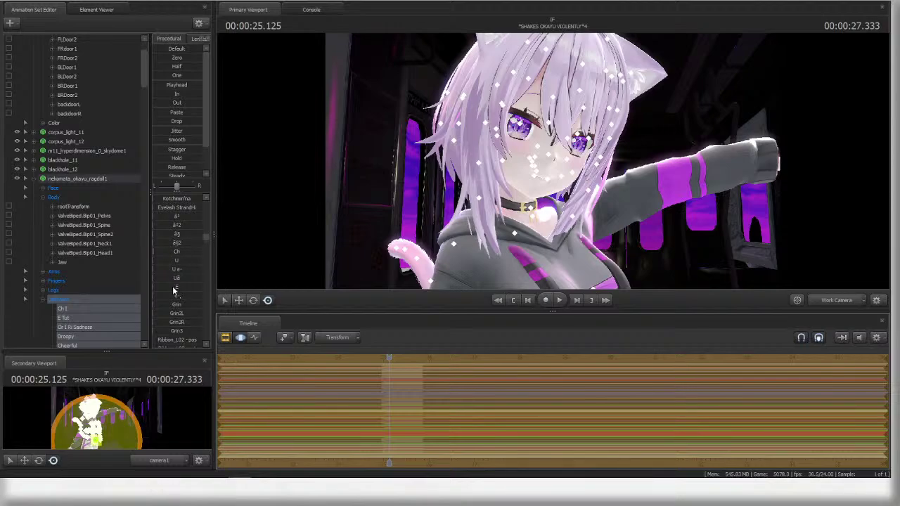
pyautogui.moveTo(174, 287); pyautogui.dragTo(199, 287)
# - Rotate the Eye_L control to adjust the character's gaze and check the expression from farther away
pyautogui.moveTo(365, 225); pyautogui.dragTo(418, 220)
pyautogui.press('w')
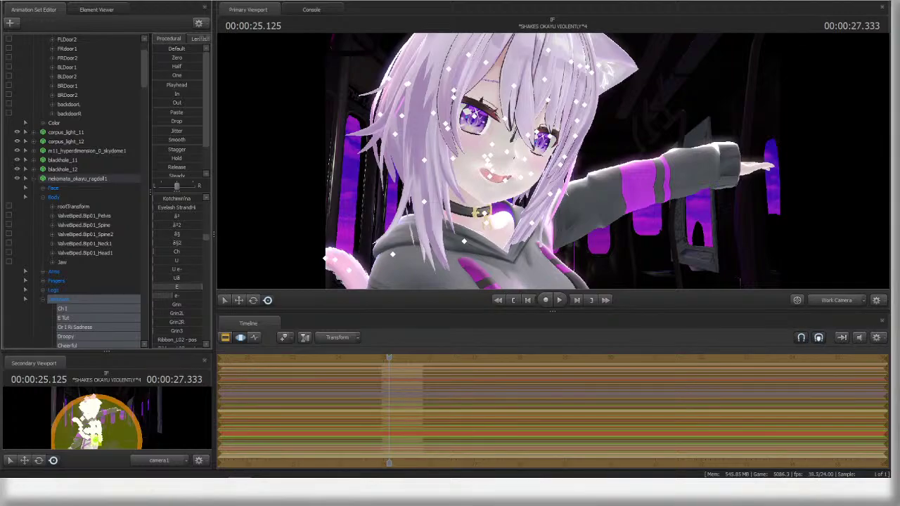
pyautogui.moveTo(527, 141)
pyautogui.mouseDown()
pyautogui.moveTo(515, 139)
pyautogui.moveTo(525, 127)
pyautogui.mouseUp()
pyautogui.keyDown('ctrl'); pyautogui.click(518, 135); pyautogui.keyUp('ctrl')
pyautogui.press('t')
pyautogui.press('e')
pyautogui.press('t')
pyautogui.keyDown('ctrl'); pyautogui.click(657, 195); pyautogui.keyUp('ctrl')
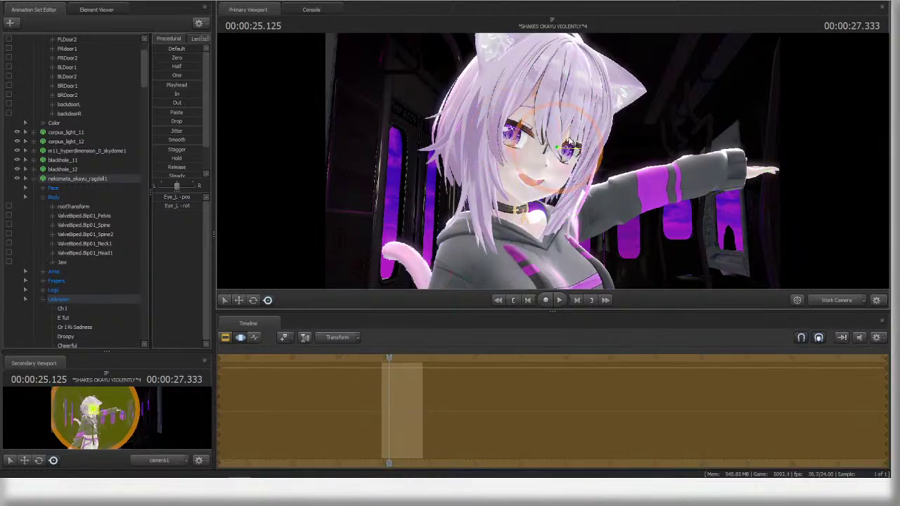
pyautogui.press('s')
pyautogui.moveTo(655, 197); pyautogui.dragTo(655, 196)
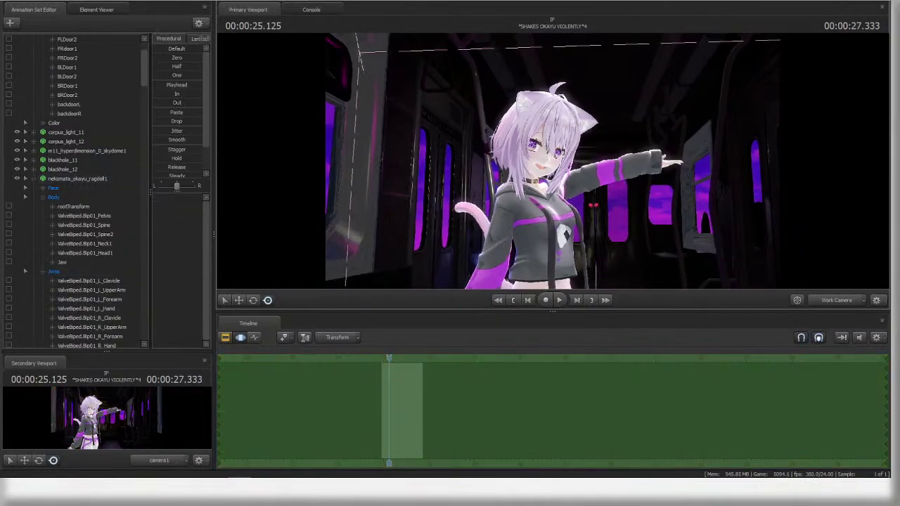
# - Switch to camera1's view and play back the *SHAKES OKAYU VIOLENTLY* shots through to *SHAKES OKAYU VIOLENTLY*7
pyautogui.moveTo(539, 181); pyautogui.dragTo(551, 184)
pyautogui.click(834, 303)
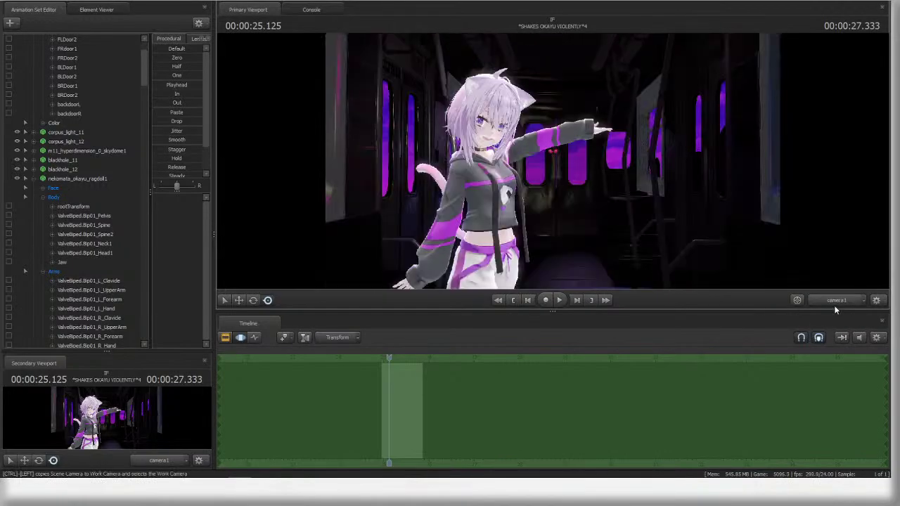
pyautogui.press('space')
pyautogui.press('space')
pyautogui.scroll(-3, 443, 377)
pyautogui.press('F2')
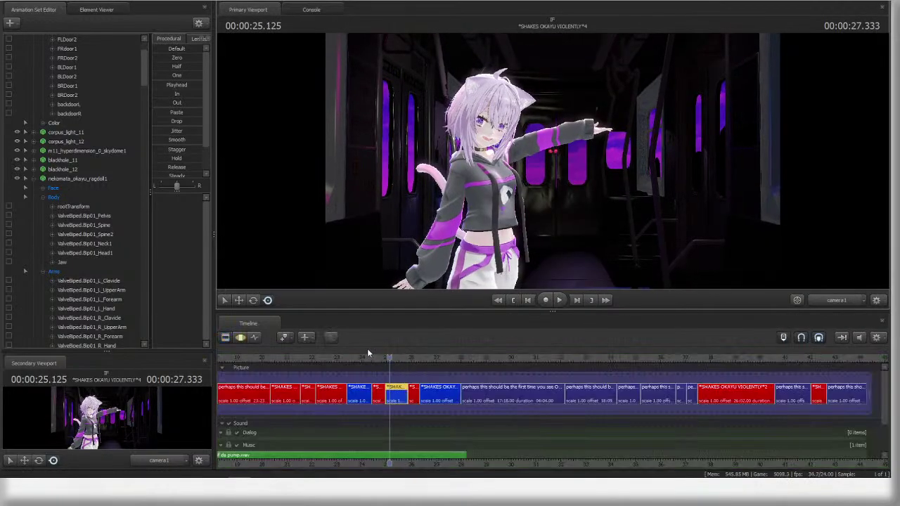
pyautogui.click(310, 357)
pyautogui.press('space')
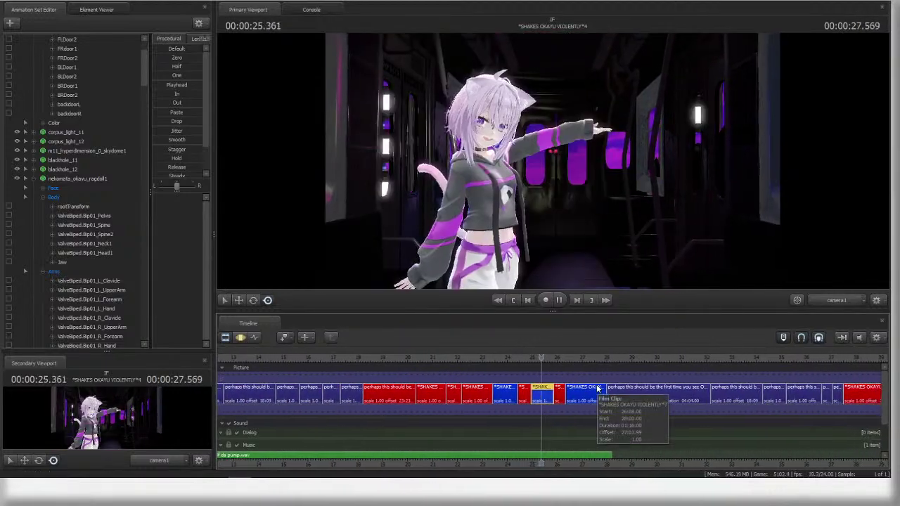
pyautogui.press('space')
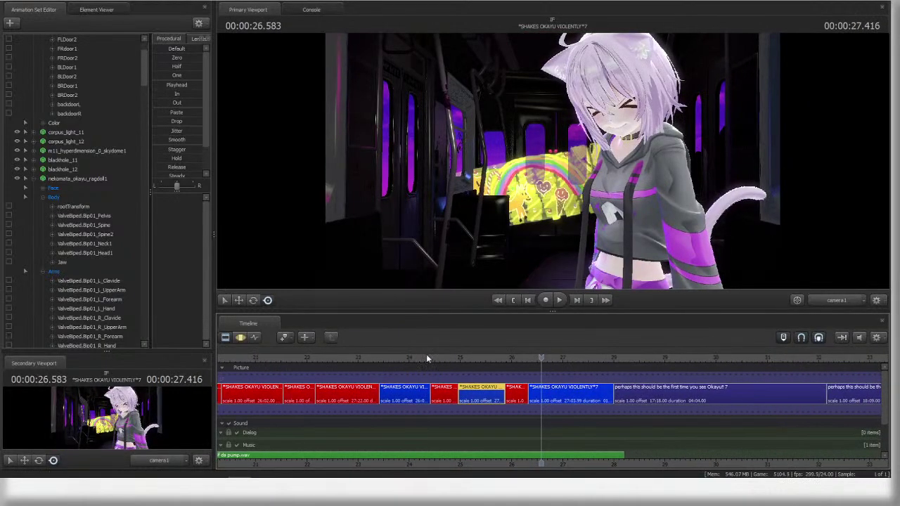
# - Play *SHAKES OKAYU VIOLENTLY*4 to 00:00:25.375 and rotate the cat-eared character's Neck1 and Head1 controls to adjust her head
pyautogui.scroll(-5, 430, 362)
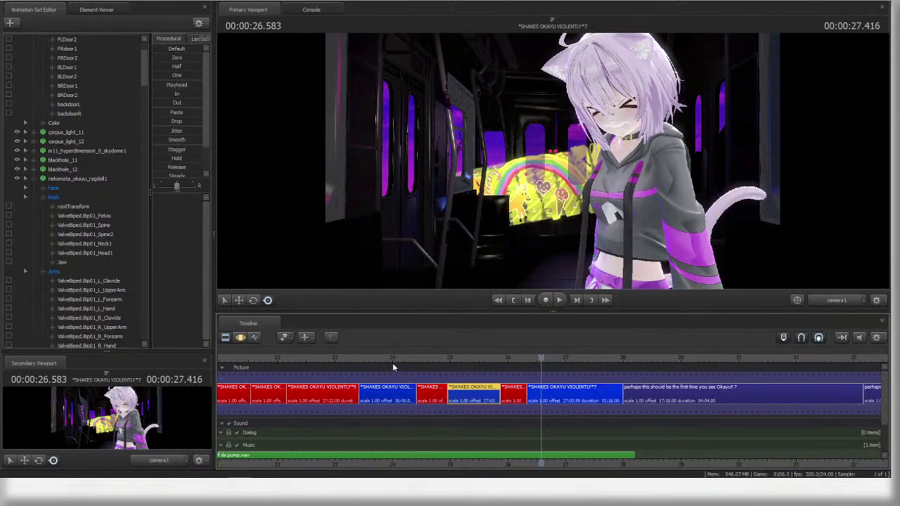
pyautogui.click(457, 361)
pyautogui.press('space')
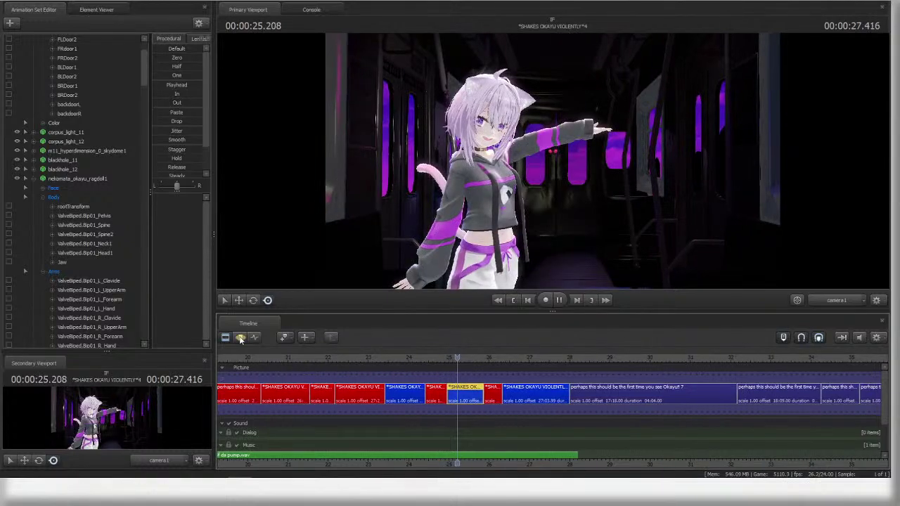
pyautogui.click(239, 338)
pyautogui.press('space')
pyautogui.click(479, 148)
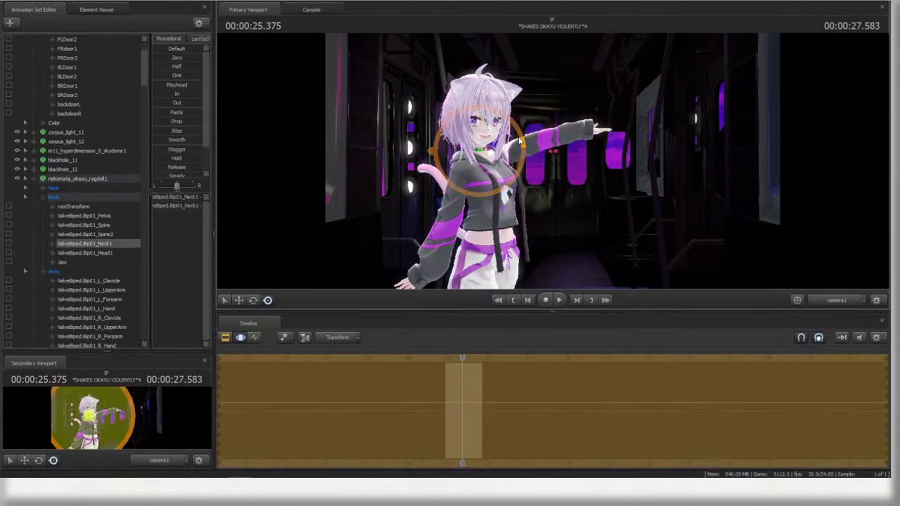
pyautogui.click(354, 263)
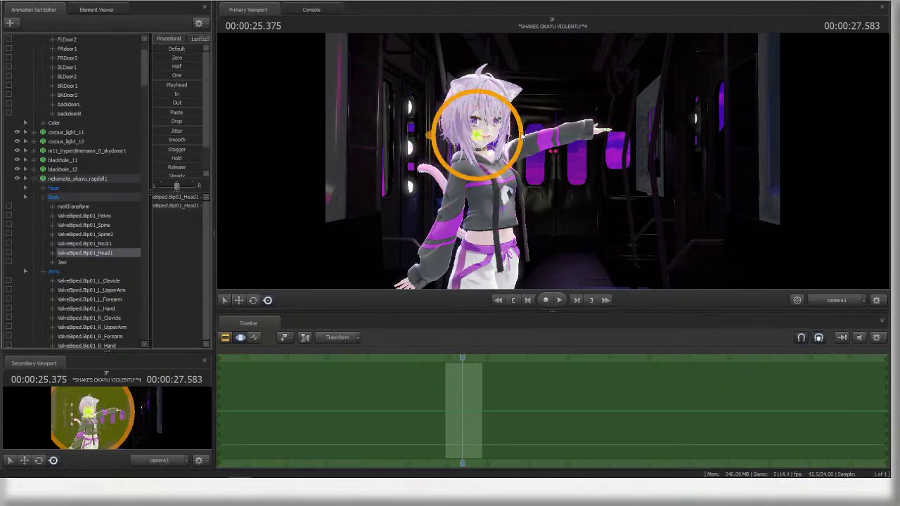
pyautogui.click(522, 145)
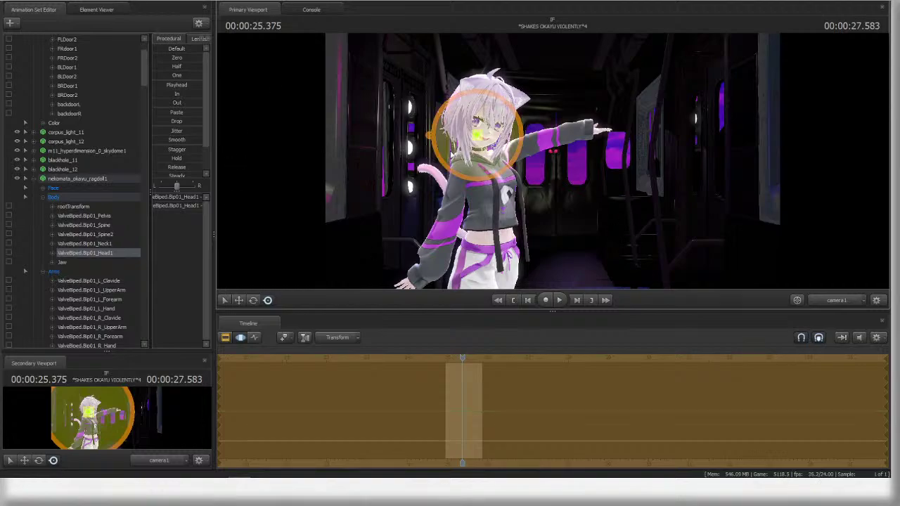
# - Try tilting Head1 and Neck1 further toward the character's outer side, and undo both rotations
pyautogui.moveTo(522, 131); pyautogui.dragTo(509, 104)
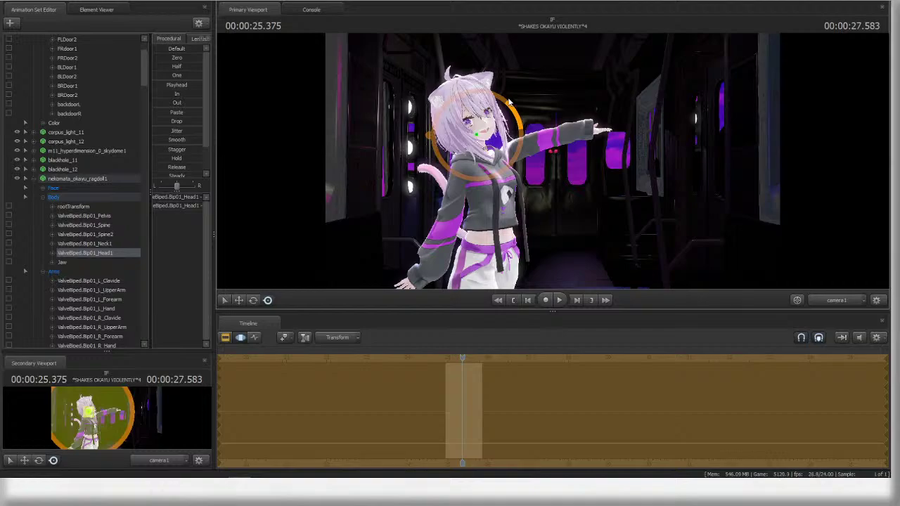
pyautogui.click(478, 146)
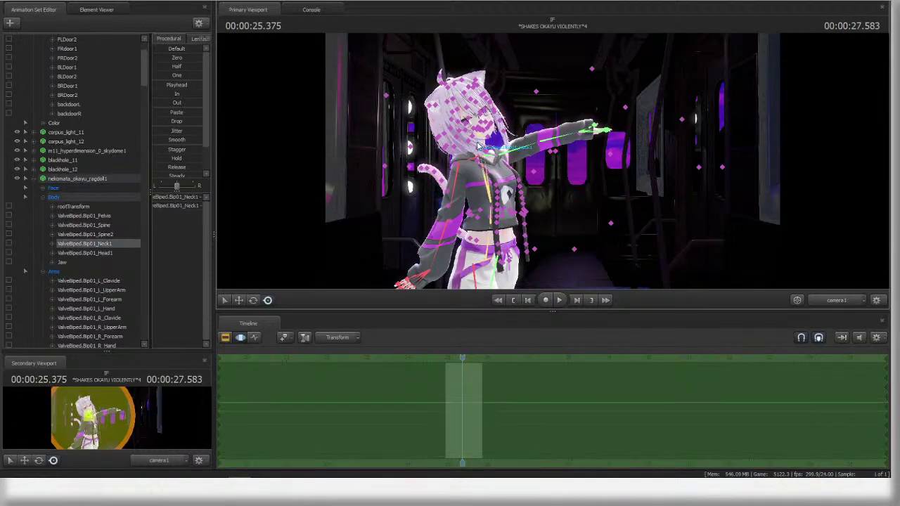
pyautogui.moveTo(523, 145); pyautogui.dragTo(518, 127)
pyautogui.hotkey('ctrl', 'z')
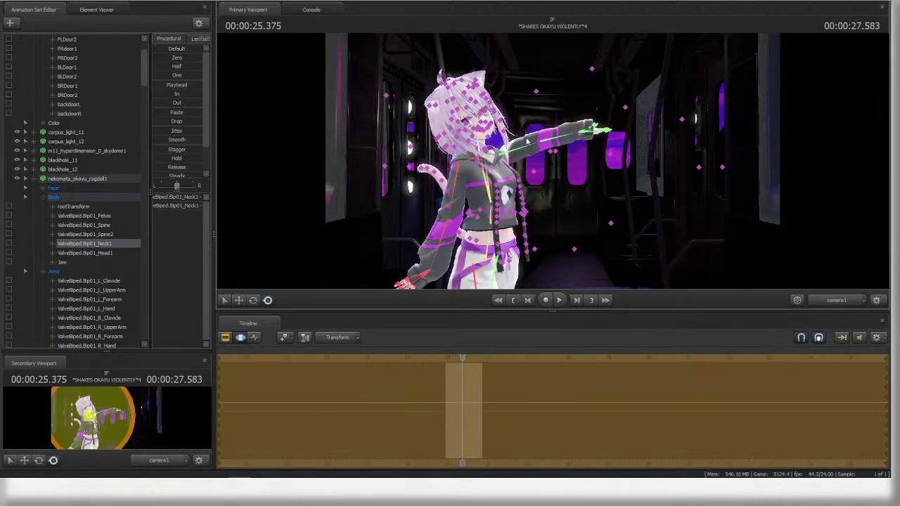
pyautogui.hotkey('ctrl', 'z')
pyautogui.click(586, 204)
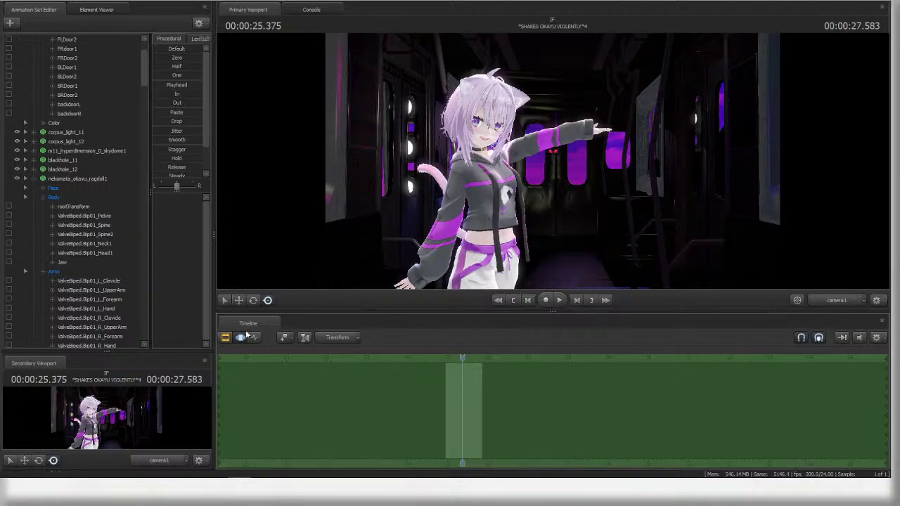
# - Play the surrounding clips from before the red and blue shots to about 00:00:26.268 to review the edited sequence
pyautogui.press('F3')
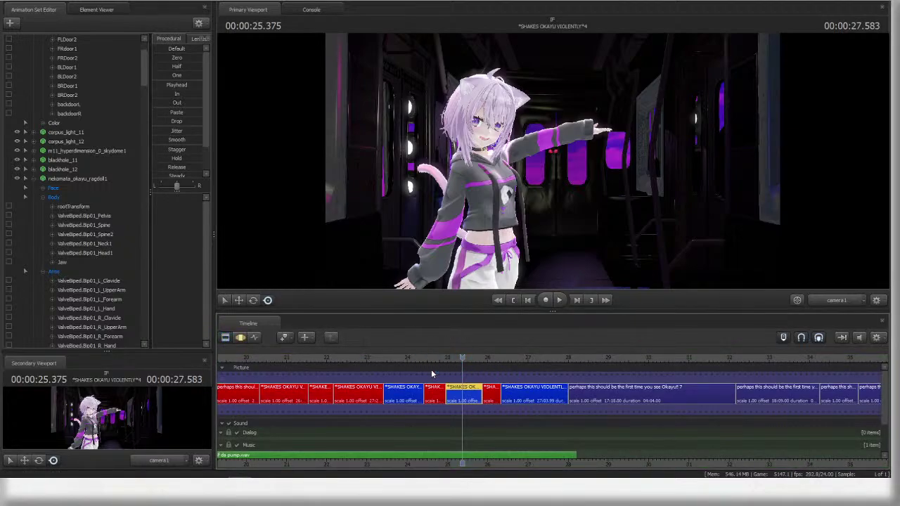
pyautogui.scroll(-1, 642, 409)
pyautogui.moveTo(437, 407); pyautogui.dragTo(615, 377, button='middle')
pyautogui.scroll(-2, 614, 377)
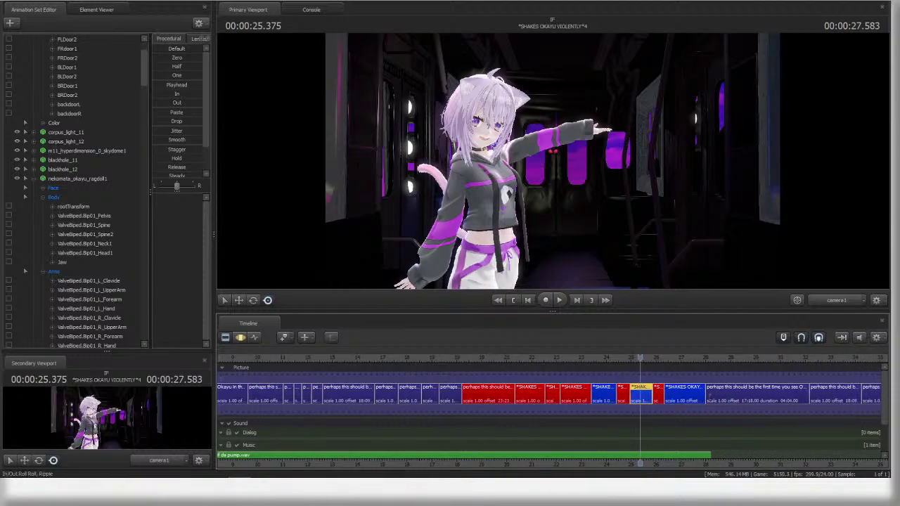
pyautogui.scroll(2, 619, 371)
pyautogui.scroll(-1, 597, 365)
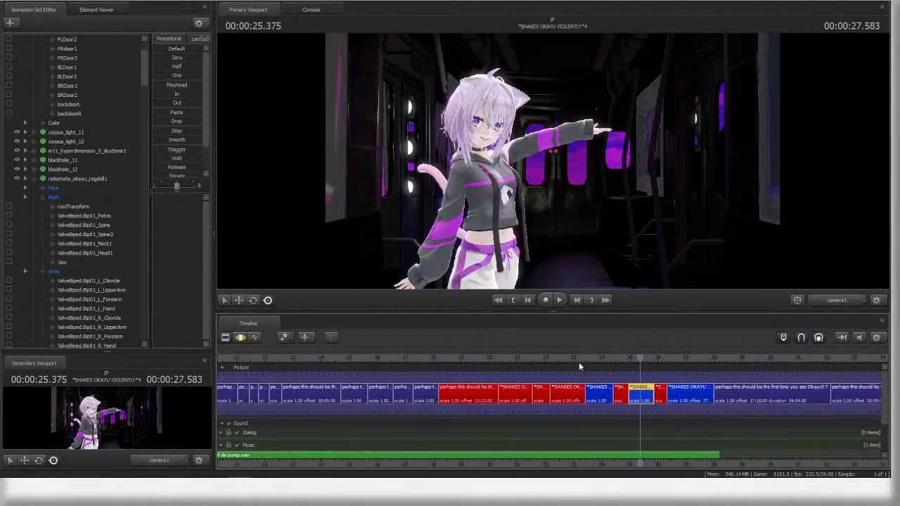
pyautogui.click(502, 357)
pyautogui.press('space')
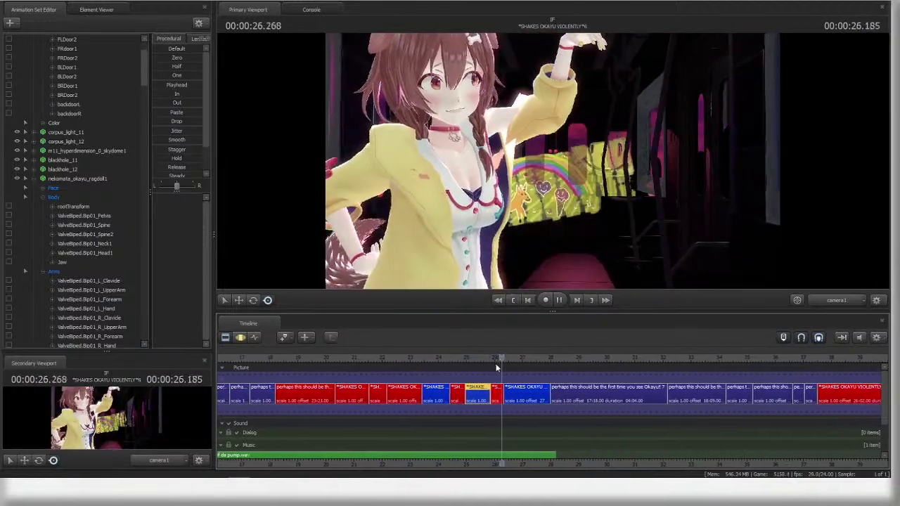
pyautogui.click(419, 357)
pyautogui.scroll(2, 443, 399)
pyautogui.press('space')
# - In *SHAKES OKAYU VIOLENTLY*5, inspect the brown-haired character with the Work Camera and remove the inugami_korone_ragdoll1 animation set
pyautogui.click(442, 399)
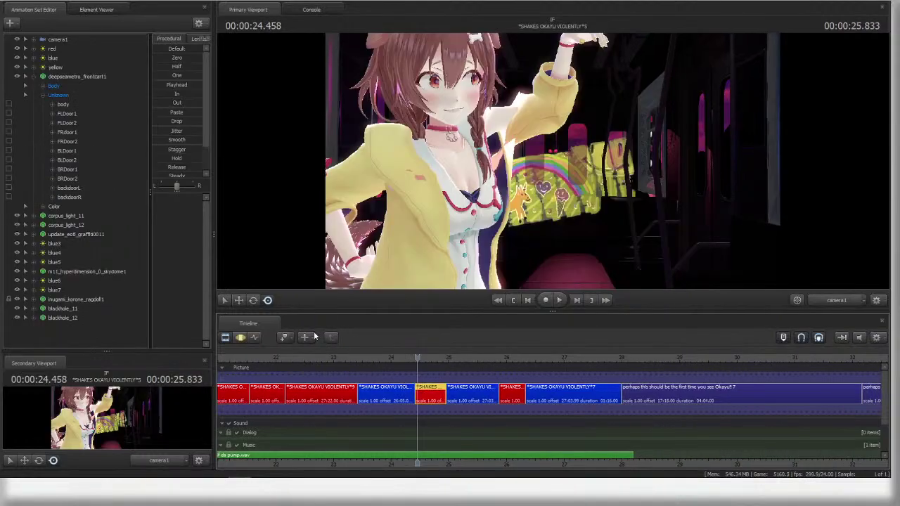
pyautogui.click(254, 337)
pyautogui.click(240, 337)
pyautogui.click(845, 299)
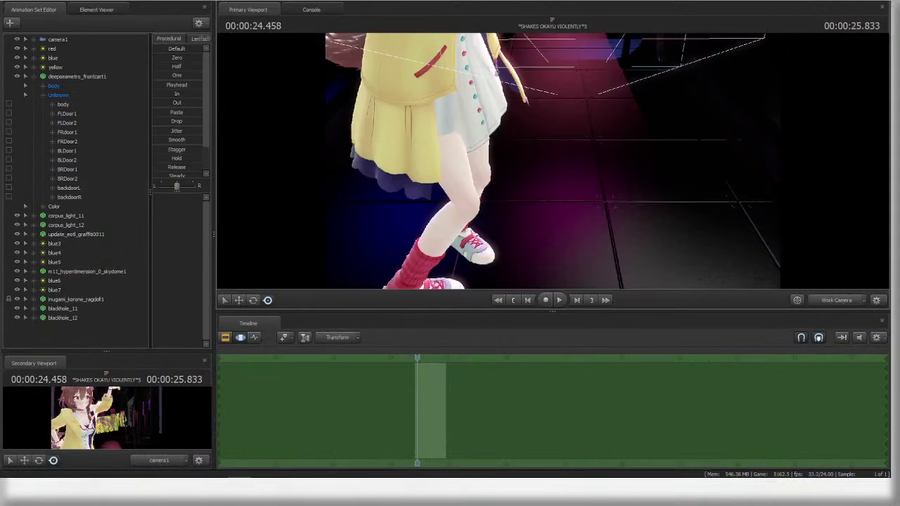
pyautogui.moveTo(583, 216); pyautogui.dragTo(562, 200)
pyautogui.keyDown('ctrl'); pyautogui.click(525, 161); pyautogui.keyUp('ctrl')
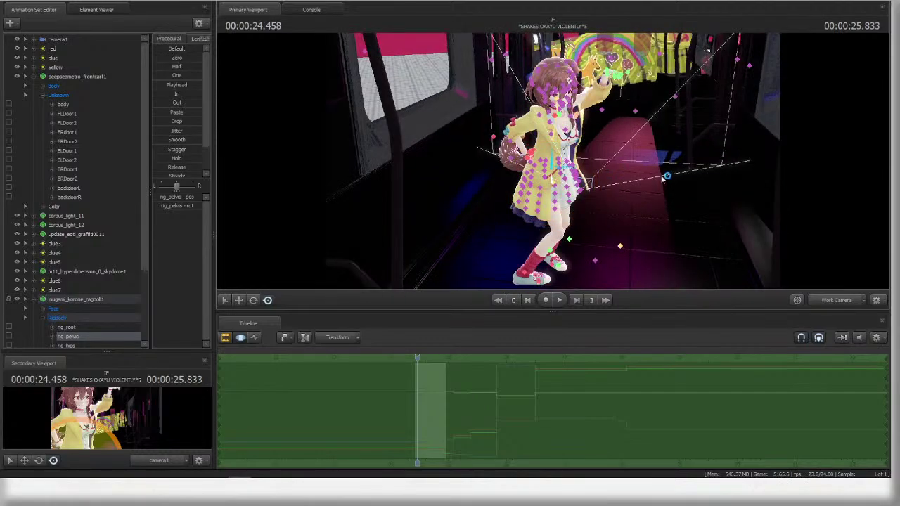
pyautogui.press('e')
pyautogui.click(839, 307)
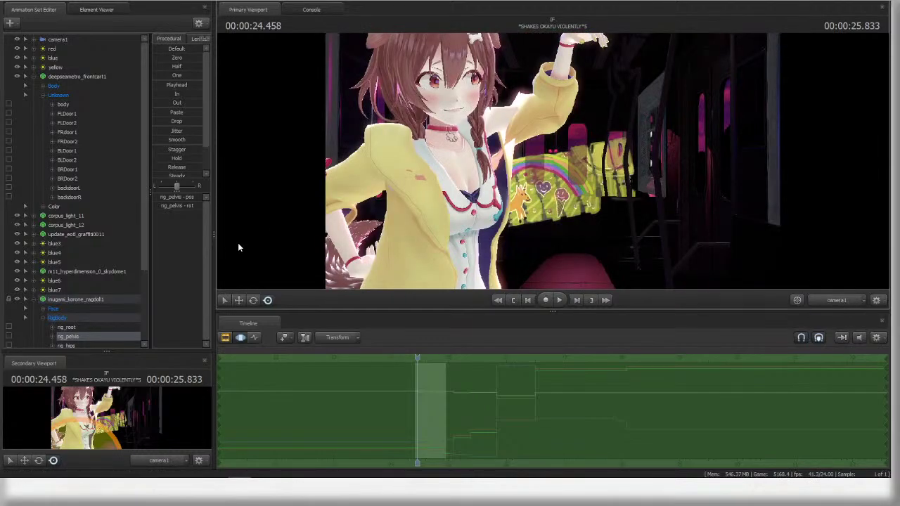
pyautogui.rightClick(72, 304)
pyautogui.click(102, 317)
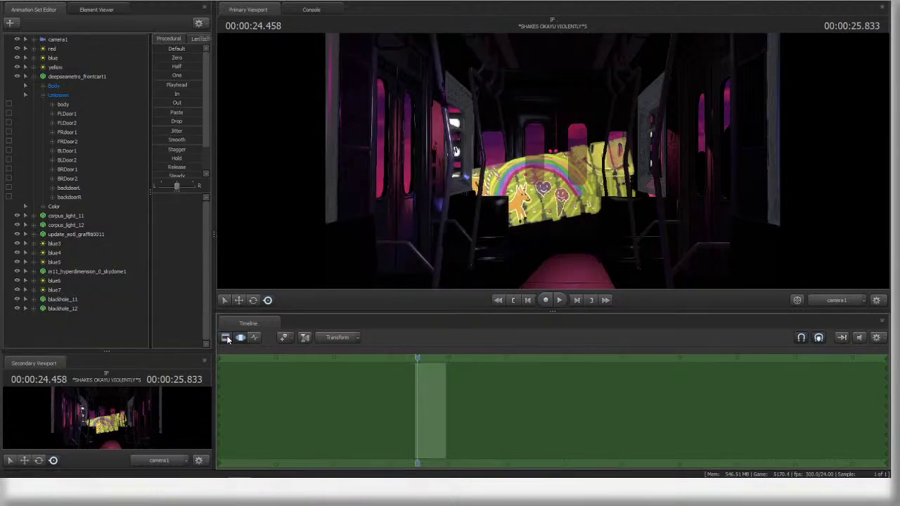
# - Go to 00:00:22.875 in *SHAKES OKAYU VIOLENTLY*9 and copy its inugami_korone_ragdoll1 animation set
pyautogui.scroll(-3, 434, 398)
pyautogui.moveTo(411, 358); pyautogui.dragTo(382, 359)
pyautogui.scroll(3, 389, 397)
pyautogui.click(378, 400)
pyautogui.click(240, 338)
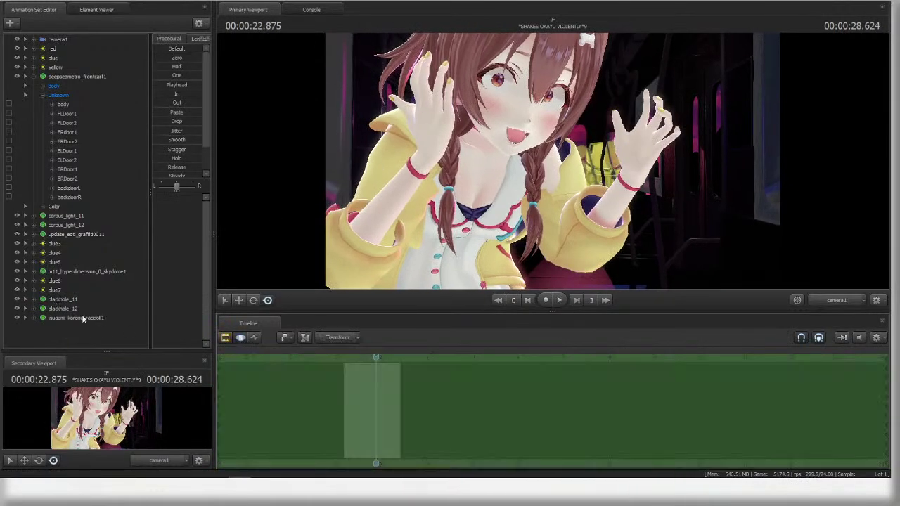
pyautogui.rightClick(86, 319)
pyautogui.click(107, 335)
# - Paste the copied inugami_korone_ragdoll1 animation set into *SHAKES OKAYU VIOLENTLY*5 with the playhead at 00:00:24.708
pyautogui.press('F2')
pyautogui.press('space')
pyautogui.press('space')
pyautogui.moveTo(425, 357); pyautogui.dragTo(435, 358)
pyautogui.click(436, 396)
pyautogui.click(245, 336)
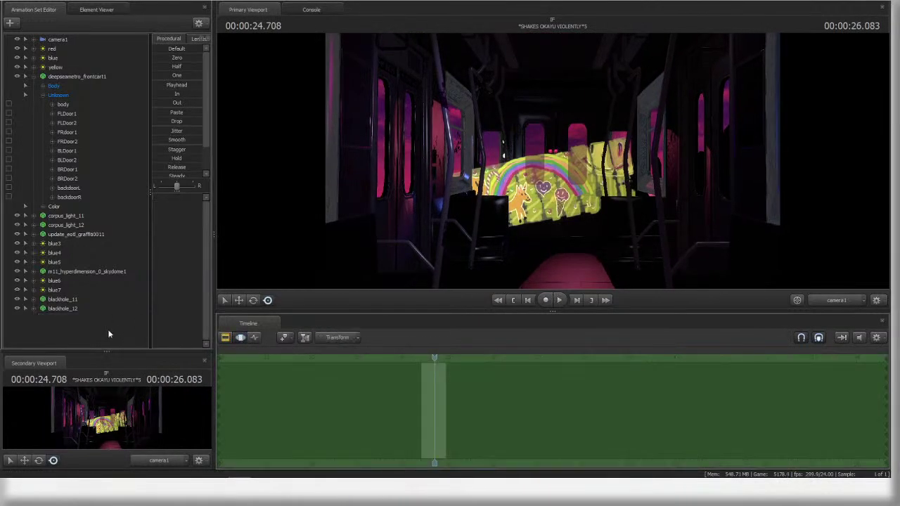
pyautogui.rightClick(111, 330)
pyautogui.click(157, 380)
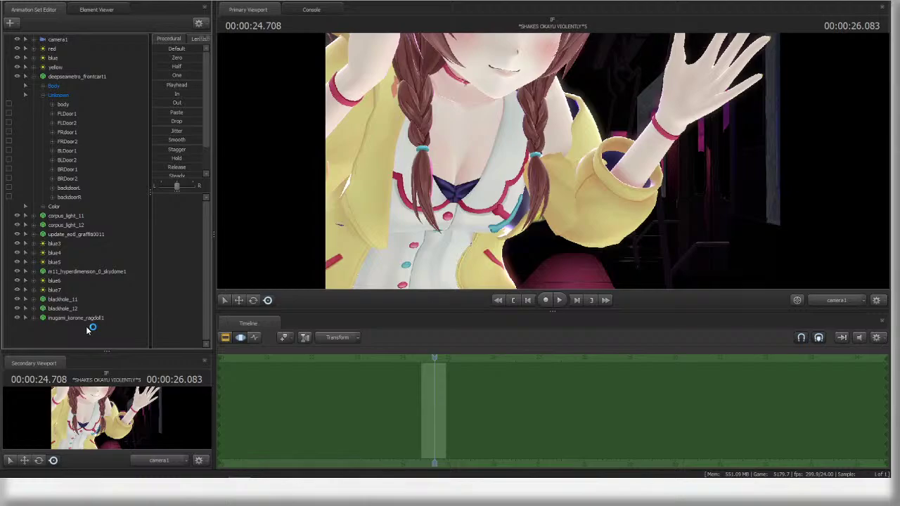
# - Move the pasted inugami_korone_ragdoll1 by its rootTransform so her face and raised hands fit camera1's framing
pyautogui.click(35, 318)
pyautogui.click(44, 336)
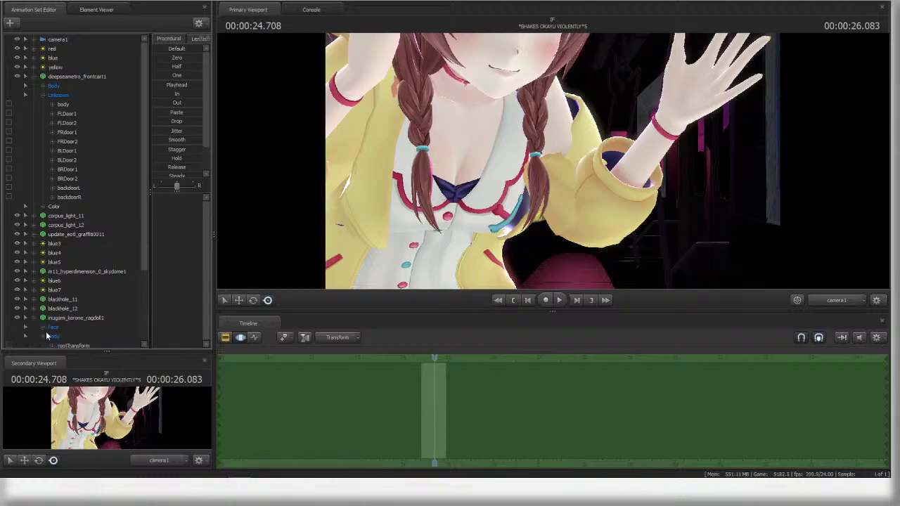
pyautogui.scroll(-3, 79, 329)
pyautogui.click(96, 252)
pyautogui.click(837, 300)
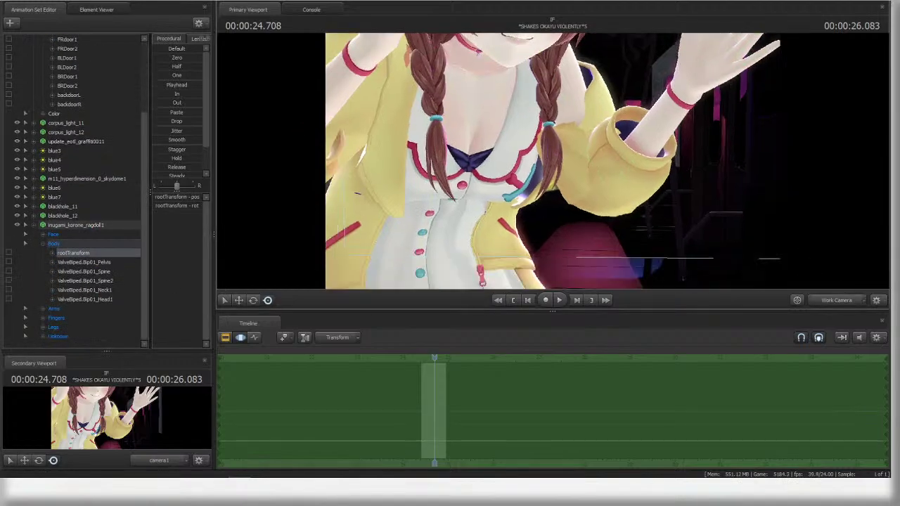
pyautogui.moveTo(567, 182); pyautogui.dragTo(567, 208)
pyautogui.press('w')
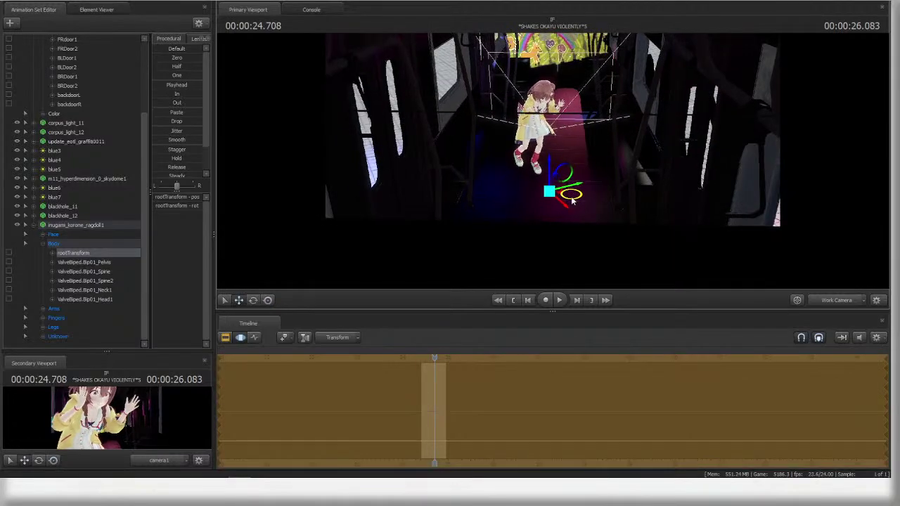
pyautogui.click(833, 302)
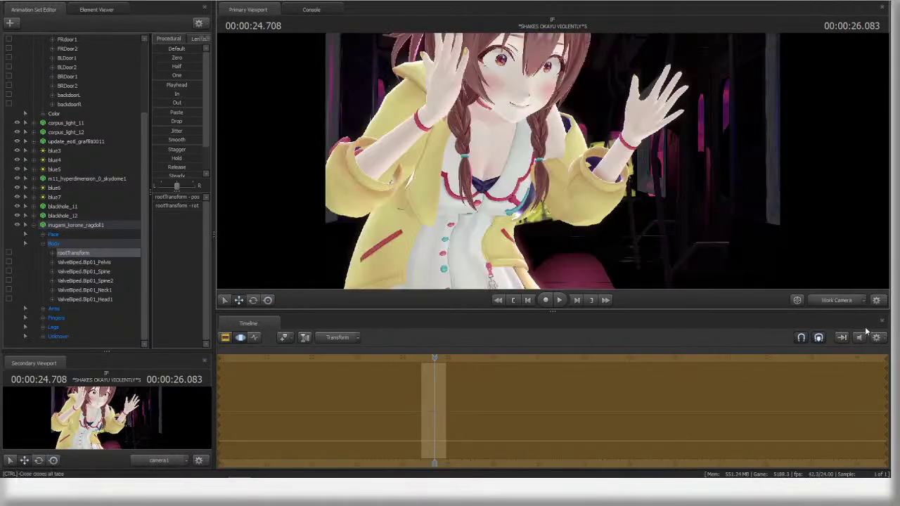
# - Select the brown-haired character's ValveBiped.Bip01_Pelvis control and examine her placement in the train from several Work Camera angles
pyautogui.click(852, 303)
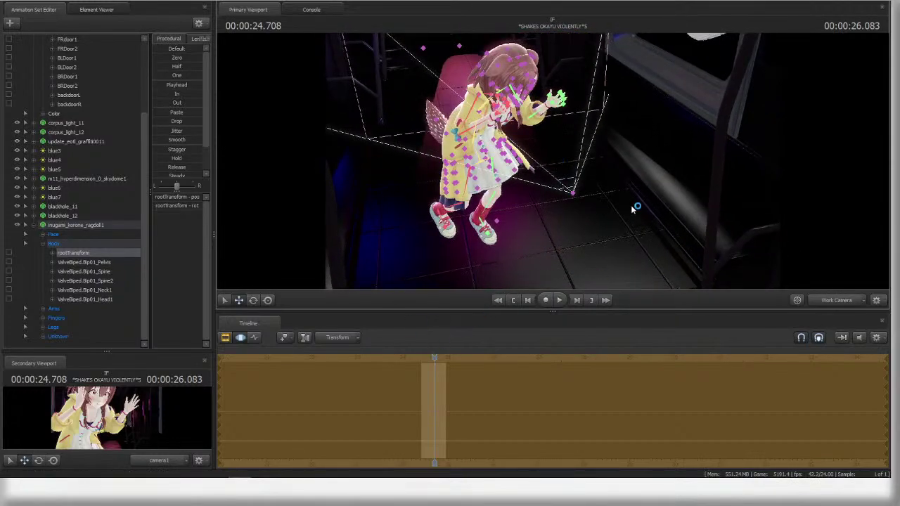
pyautogui.moveTo(630, 204); pyautogui.dragTo(617, 158)
pyautogui.moveTo(515, 172); pyautogui.dragTo(520, 190)
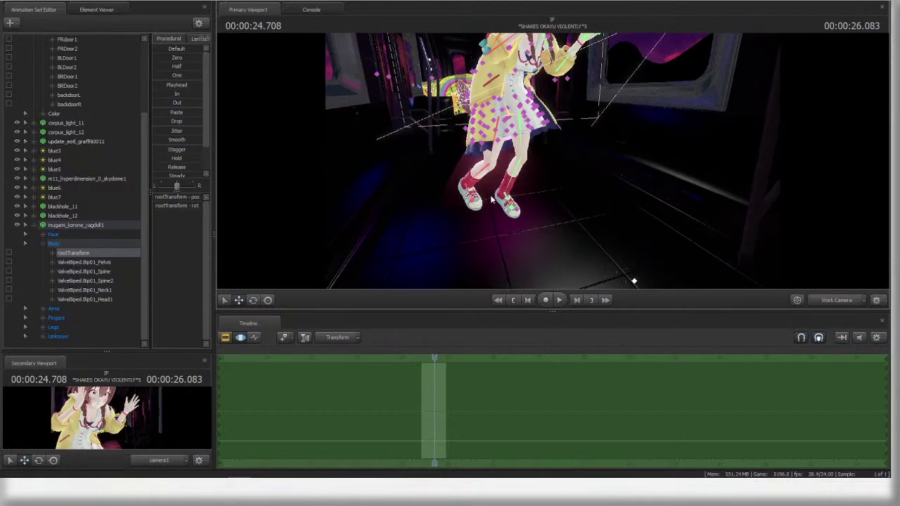
pyautogui.keyDown('ctrl'); pyautogui.click(512, 116); pyautogui.keyUp('ctrl')
pyautogui.moveTo(520, 125); pyautogui.dragTo(771, 255)
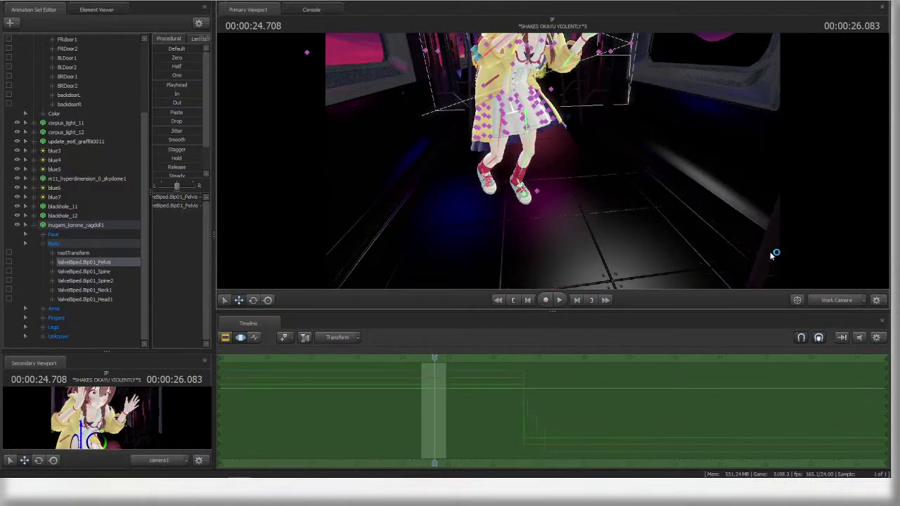
pyautogui.press('s')
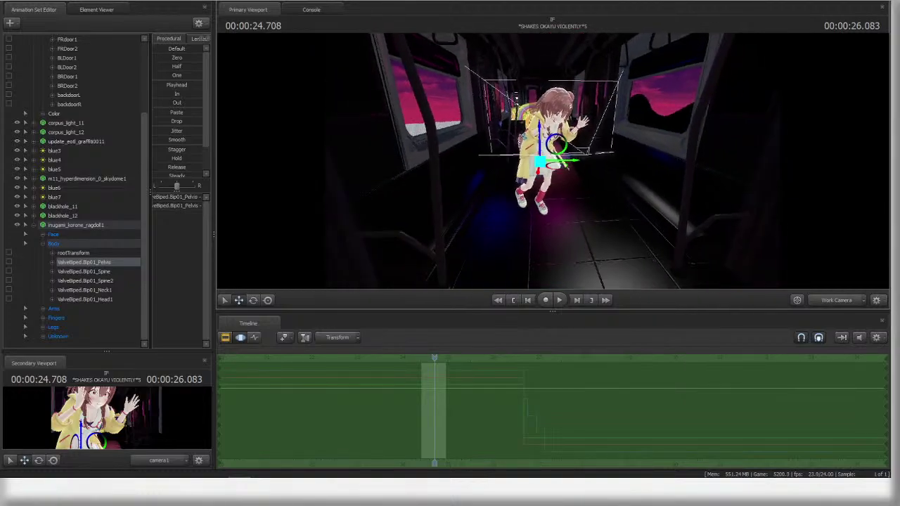
pyautogui.moveTo(782, 264); pyautogui.dragTo(529, 218)
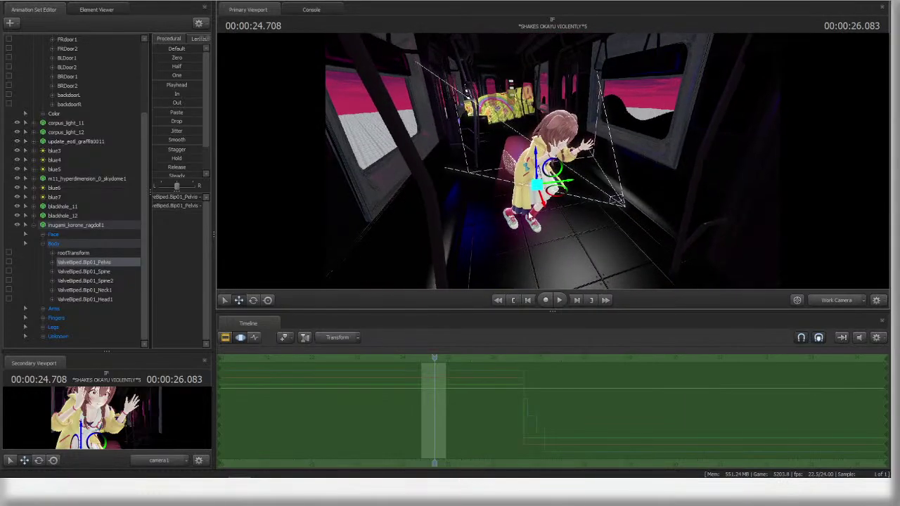
# - Check the framing through camera1 and move the playhead to 00:00:23.958 in *SHAKES OKAYU VIOLENTLY*3
pyautogui.click(840, 302)
pyautogui.click(840, 302)
pyautogui.press('F2')
pyautogui.moveTo(408, 355); pyautogui.dragTo(401, 354)
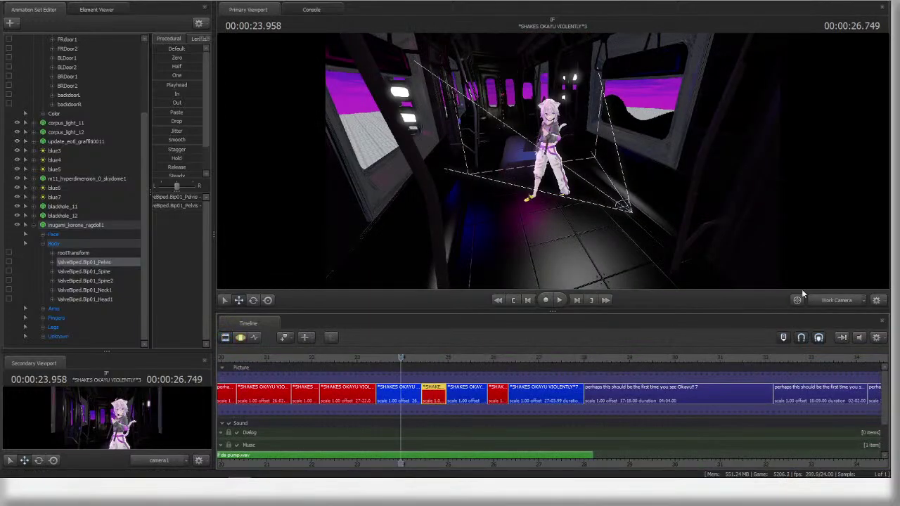
# - At 00:00:24.875 in *SHAKES OKAYU VIOLENTLY*5, move and turn the brown-haired character's pelvis into profile and straighten her spine
pyautogui.press('space')
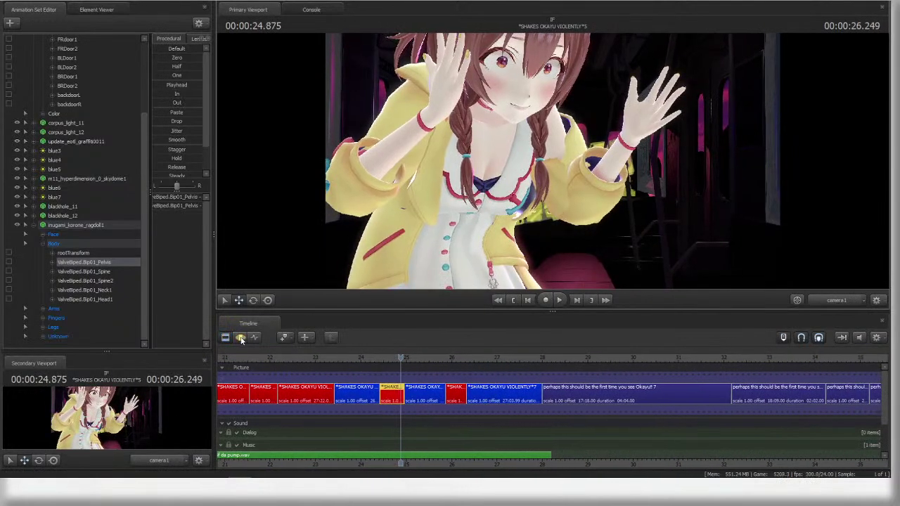
pyautogui.click(240, 338)
pyautogui.click(836, 300)
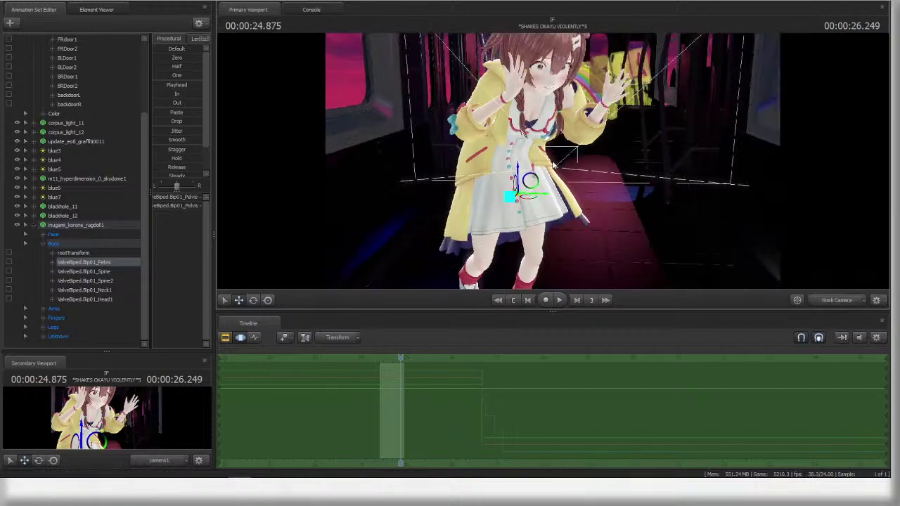
pyautogui.moveTo(534, 206); pyautogui.dragTo(499, 190)
pyautogui.press('e')
pyautogui.click(573, 189)
pyautogui.press('r')
pyautogui.moveTo(527, 163); pyautogui.dragTo(562, 175)
pyautogui.click(837, 300)
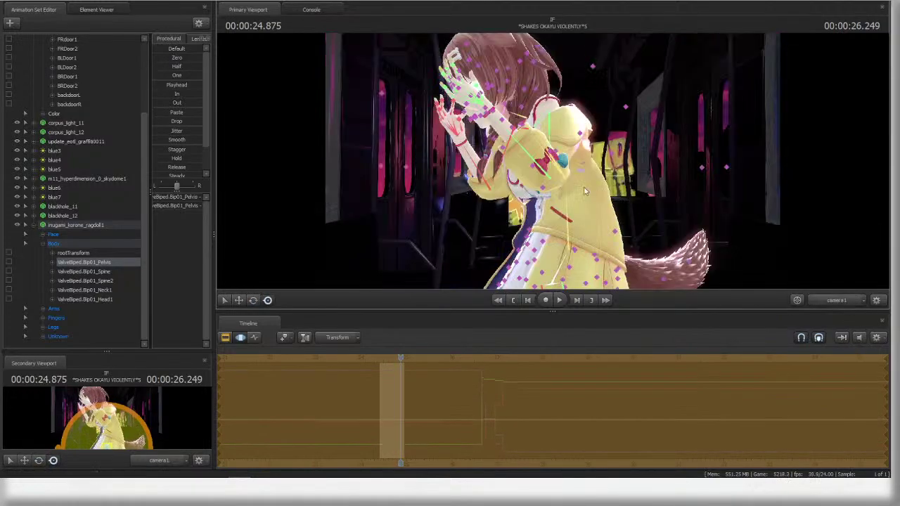
pyautogui.keyDown('ctrl'); pyautogui.click(576, 198); pyautogui.keyUp('ctrl')
pyautogui.moveTo(588, 209); pyautogui.dragTo(598, 213)
# - Raise the brown-haired character's left upper arm to shoulder height and rotate ValveBiped.Bip01_L_Forearm
pyautogui.keyDown('ctrl'); pyautogui.click(570, 175); pyautogui.keyUp('ctrl')
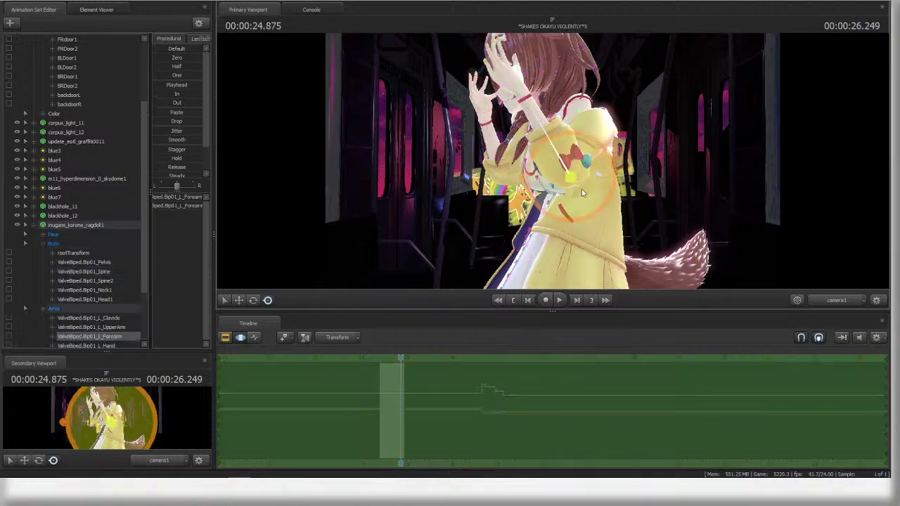
pyautogui.keyDown('ctrl'); pyautogui.click(577, 171); pyautogui.keyUp('ctrl')
pyautogui.moveTo(566, 143); pyautogui.dragTo(590, 115)
pyautogui.keyDown('ctrl'); pyautogui.click(601, 129); pyautogui.keyUp('ctrl')
pyautogui.keyDown('ctrl'); pyautogui.click(593, 118); pyautogui.keyUp('ctrl')
pyautogui.keyDown('ctrl'); pyautogui.click(609, 126); pyautogui.keyUp('ctrl')
pyautogui.keyDown('ctrl'); pyautogui.click(612, 110); pyautogui.keyUp('ctrl')
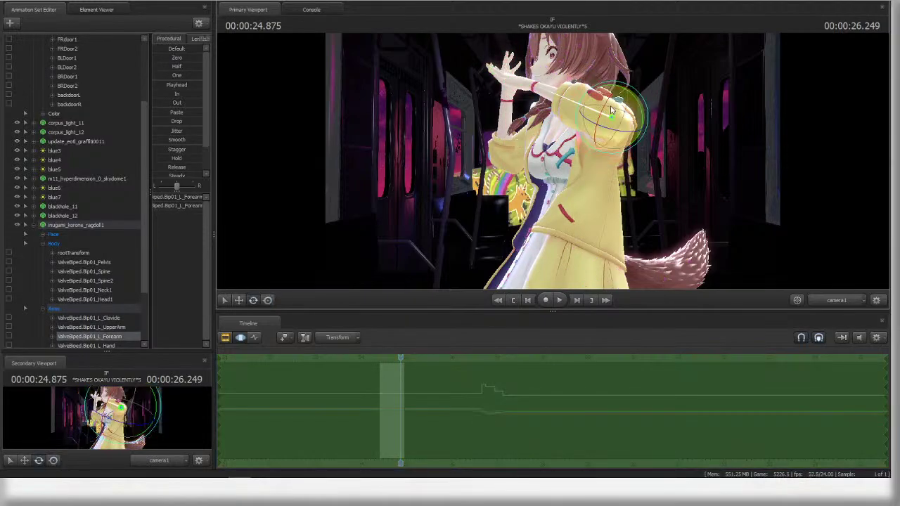
pyautogui.moveTo(630, 137)
pyautogui.mouseDown()
pyautogui.moveTo(640, 123)
pyautogui.moveTo(628, 141)
pyautogui.mouseUp()
# - Rotate ValveBiped.Bip01_L_Forearm so the left arm extends straight out from the shoulder, undoing the unwanted rotations
pyautogui.click(844, 304)
pyautogui.moveTo(553, 161); pyautogui.dragTo(596, 168)
pyautogui.press('e')
pyautogui.hotkey('ctrl', 'z')
pyautogui.hotkey('ctrl', 'z')
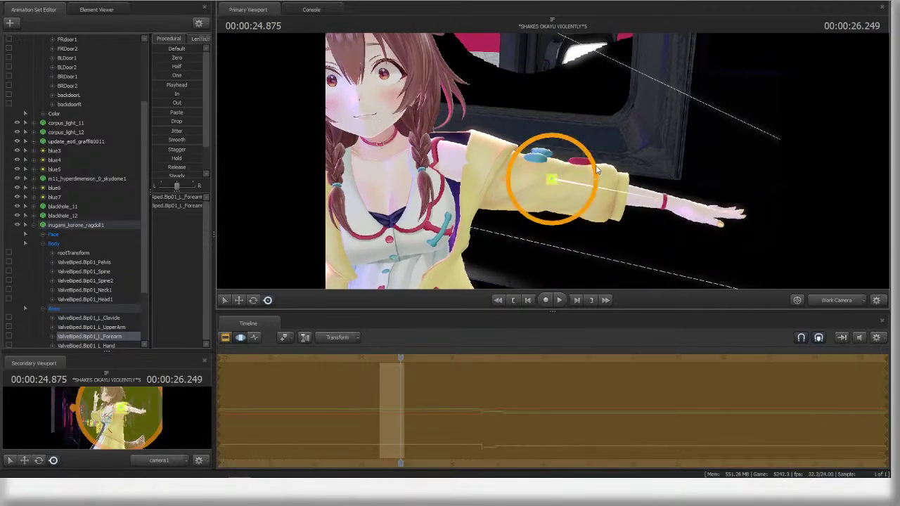
pyautogui.moveTo(556, 195); pyautogui.dragTo(457, 168)
pyautogui.hotkey('ctrl', 'z')
# - Swing ValveBiped.Bip01_L_UpperArm so the straight arm reaches toward camera1, and adjust the left hand's rotation
pyautogui.keyDown('ctrl'); pyautogui.click(541, 163); pyautogui.keyUp('ctrl')
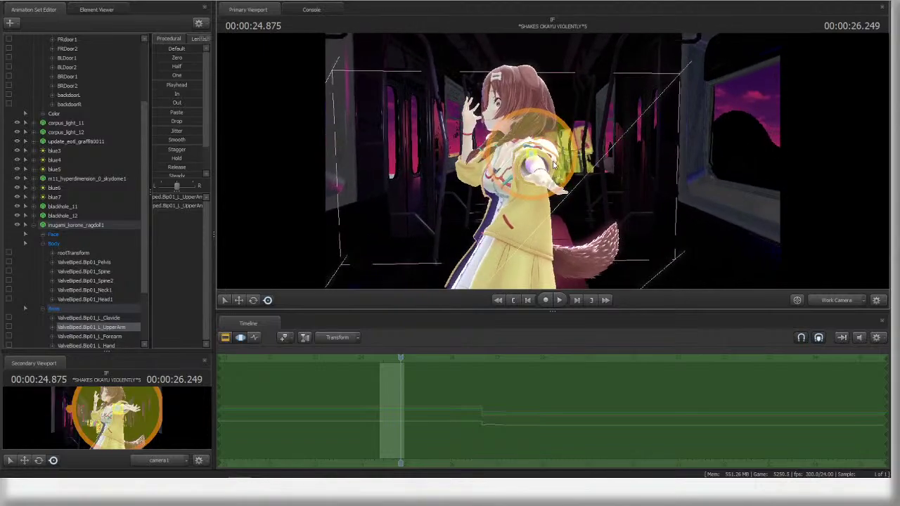
pyautogui.keyDown('ctrl'); pyautogui.click(842, 302); pyautogui.keyUp('ctrl')
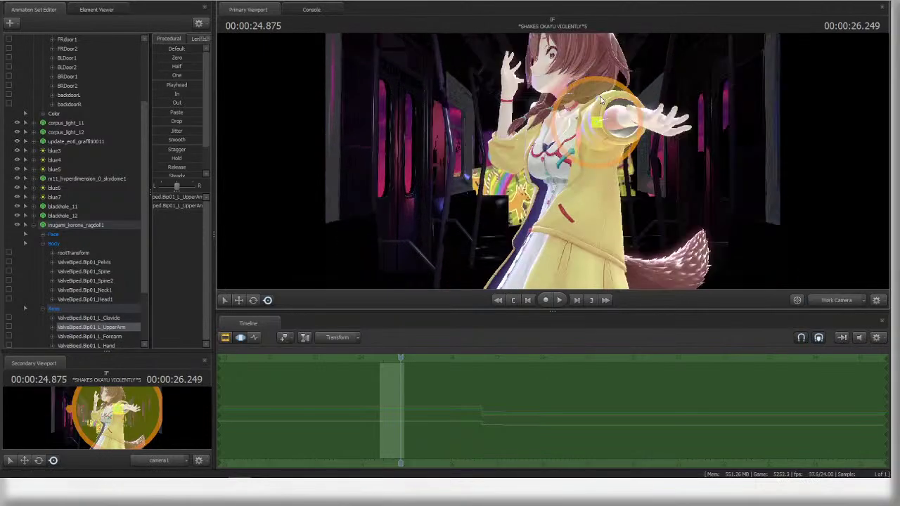
pyautogui.moveTo(591, 86); pyautogui.dragTo(610, 143)
pyautogui.keyDown('ctrl'); pyautogui.click(645, 149); pyautogui.keyUp('ctrl')
pyautogui.keyDown('ctrl'); pyautogui.click(616, 132); pyautogui.keyUp('ctrl')
pyautogui.keyDown('ctrl'); pyautogui.click(613, 130); pyautogui.keyUp('ctrl')
pyautogui.press('e')
pyautogui.keyDown('ctrl'); pyautogui.click(614, 136); pyautogui.keyUp('ctrl')
pyautogui.press('r')
pyautogui.keyDown('ctrl'); pyautogui.click(608, 146); pyautogui.keyUp('ctrl')
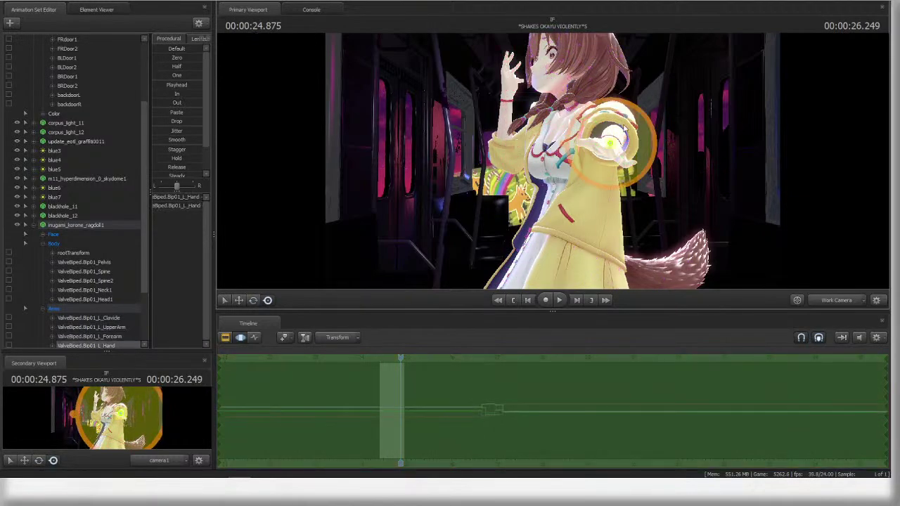
# - Inspect the outstretched left hand up close and spread its little finger away from the others
pyautogui.click(833, 300)
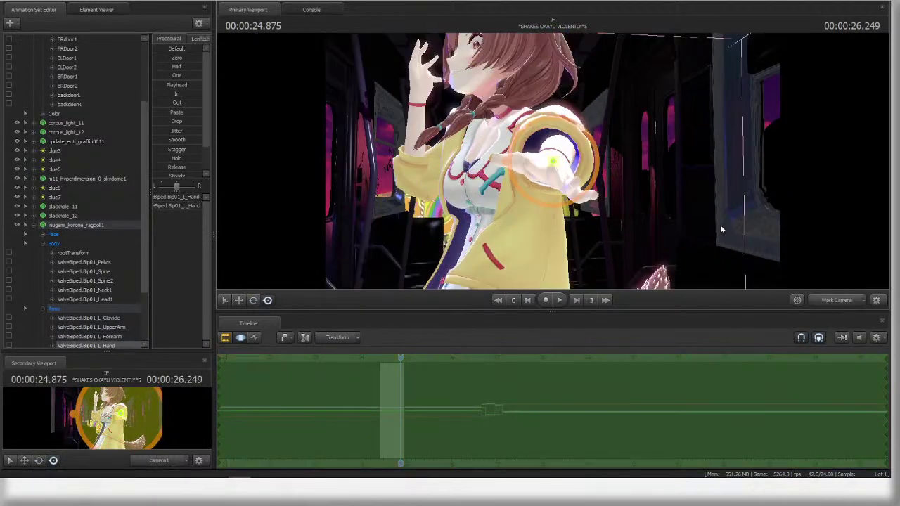
pyautogui.keyDown('alt'); pyautogui.moveTo(720, 224); pyautogui.dragTo(679, 183); pyautogui.keyUp('alt')
pyautogui.press('w')
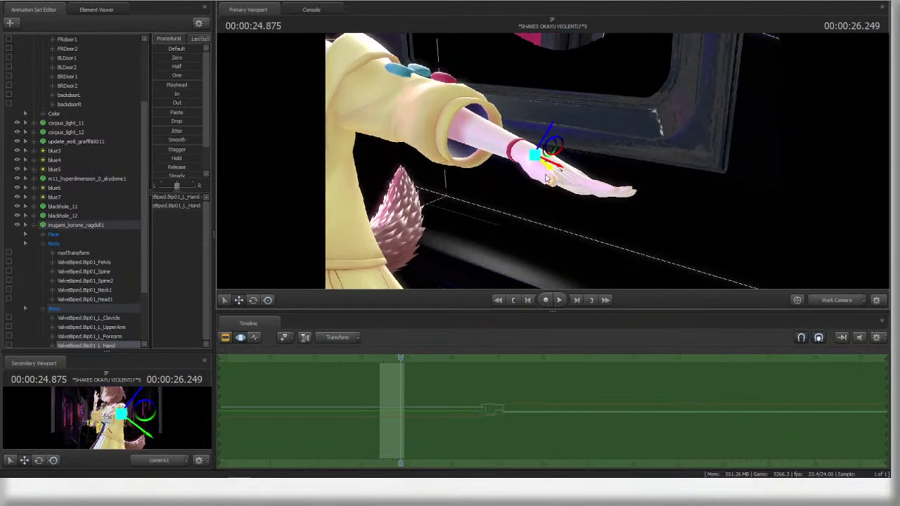
pyautogui.keyDown('ctrl'); pyautogui.click(848, 301); pyautogui.keyUp('ctrl')
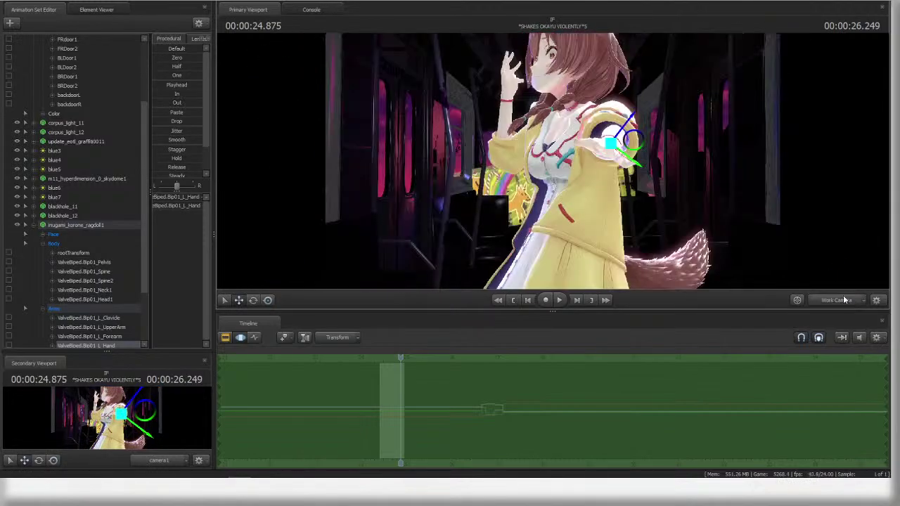
pyautogui.moveTo(749, 219); pyautogui.dragTo(550, 137)
pyautogui.keyDown('ctrl'); pyautogui.click(541, 173); pyautogui.keyUp('ctrl')
pyautogui.press('r')
pyautogui.click(546, 131)
pyautogui.keyDown('alt'); pyautogui.moveTo(550, 136); pyautogui.dragTo(556, 174); pyautogui.keyUp('alt')
pyautogui.keyDown('ctrl'); pyautogui.click(579, 154); pyautogui.keyUp('ctrl')
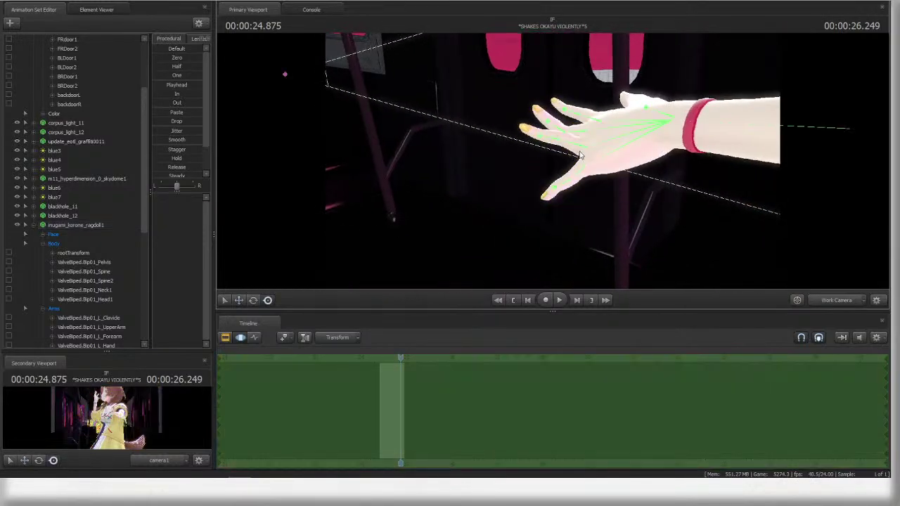
# - Rotate the left ring finger away from the middle finger to open the hand
pyautogui.keyDown('ctrl'); pyautogui.click(583, 149); pyautogui.keyUp('ctrl')
pyautogui.moveTo(618, 161); pyautogui.dragTo(582, 166)
pyautogui.keyDown('ctrl'); pyautogui.click(563, 166); pyautogui.keyUp('ctrl')
pyautogui.keyDown('alt'); pyautogui.moveTo(582, 166); pyautogui.dragTo(546, 181); pyautogui.keyUp('alt')
pyautogui.keyDown('ctrl'); pyautogui.click(544, 192); pyautogui.keyUp('ctrl')
# - Select only the rot channels of L_Finger4, L_Finger41 and L_Finger42 and adjust the left little finger's bend
pyautogui.keyDown('ctrl'); pyautogui.click(545, 176); pyautogui.keyUp('ctrl')
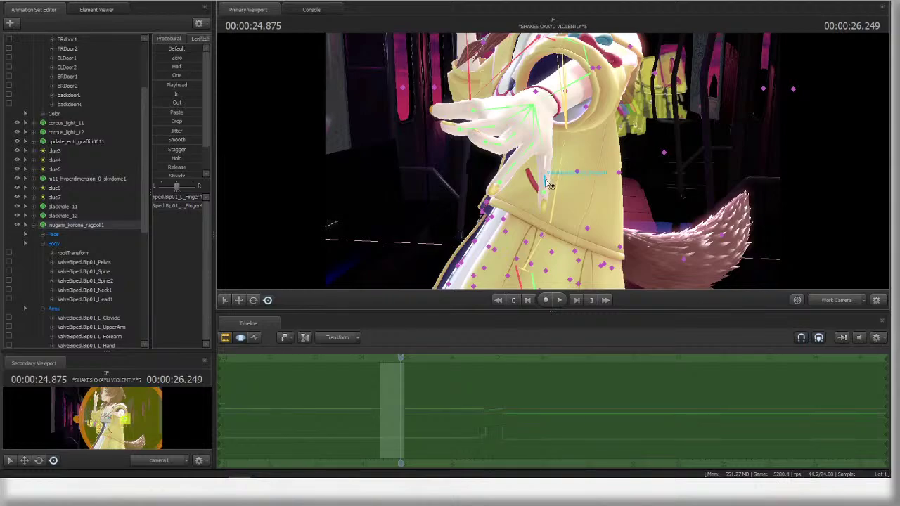
pyautogui.keyDown('ctrl'); pyautogui.click(549, 202); pyautogui.keyUp('ctrl')
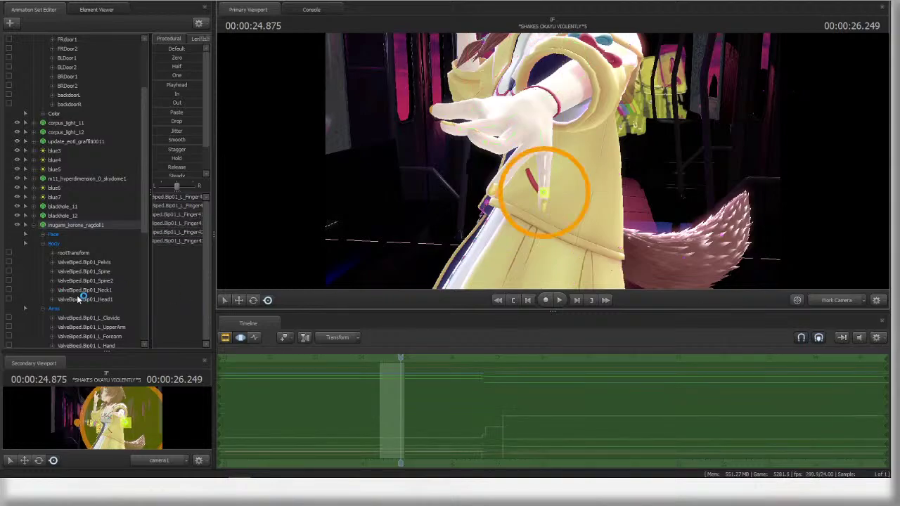
pyautogui.scroll(-7, 80, 299)
pyautogui.scroll(-1, 78, 291)
pyautogui.click(63, 319)
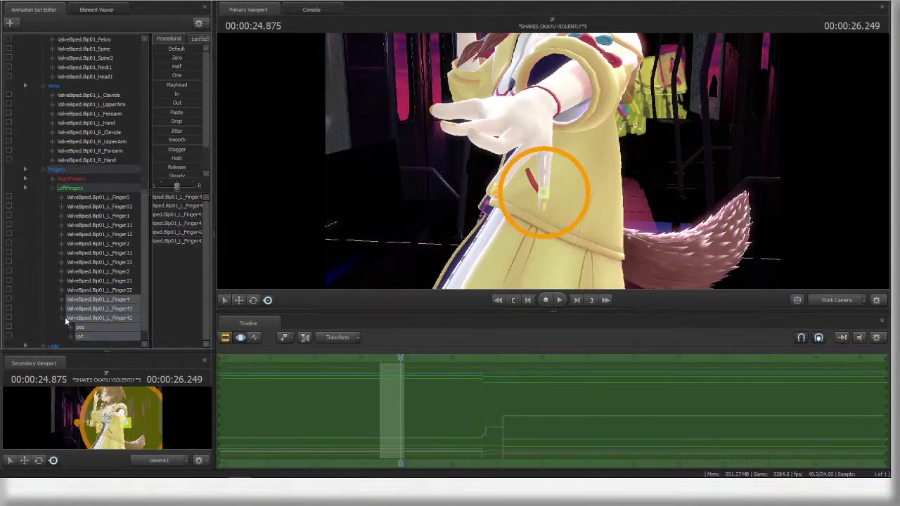
pyautogui.click(61, 291)
pyautogui.click(81, 309)
pyautogui.scroll(-2, 71, 313)
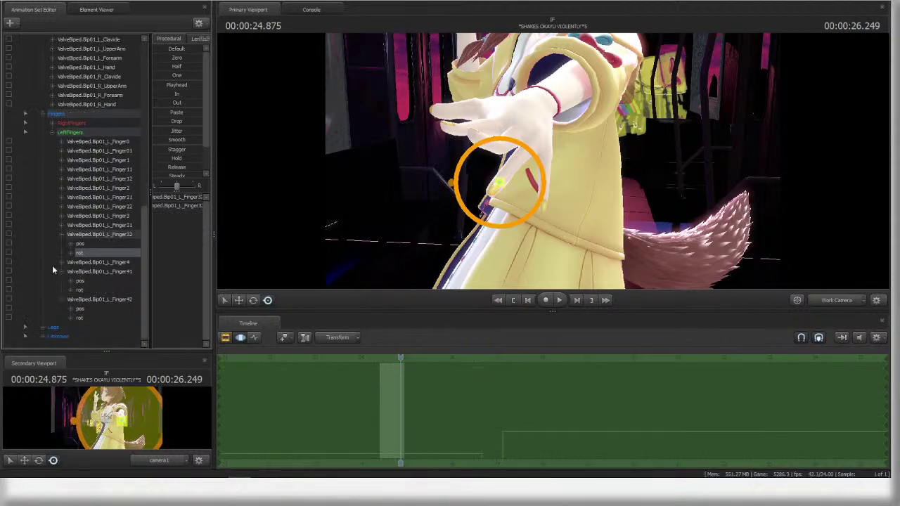
pyautogui.click(62, 262)
pyautogui.click(83, 281)
pyautogui.keyDown('ctrl'); pyautogui.click(85, 309); pyautogui.keyUp('ctrl')
pyautogui.keyDown('ctrl'); pyautogui.click(92, 336); pyautogui.keyUp('ctrl')
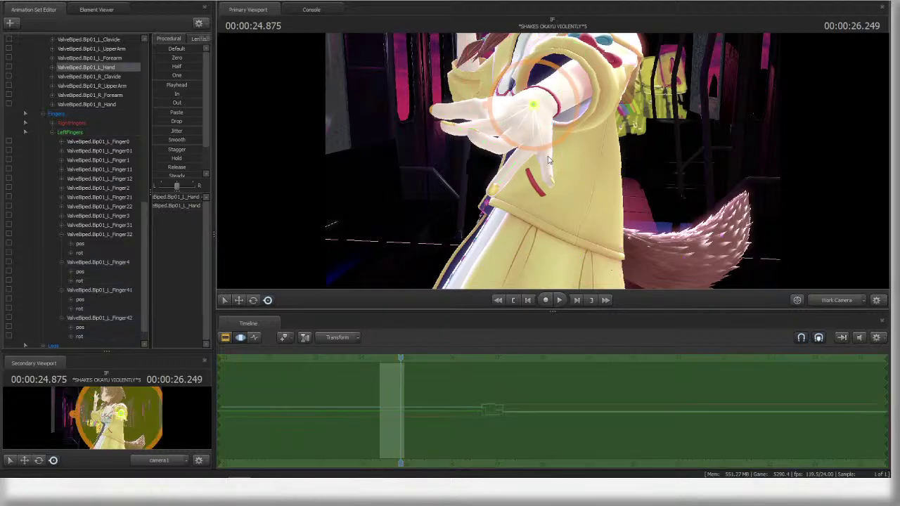
# - Rotate the left little finger and L_Finger3 so both fingers point downward in a natural spread
pyautogui.click(547, 163)
pyautogui.moveTo(560, 144); pyautogui.dragTo(545, 169)
pyautogui.click(842, 303)
pyautogui.click(845, 302)
pyautogui.keyDown('ctrl'); pyautogui.click(540, 171); pyautogui.keyUp('ctrl')
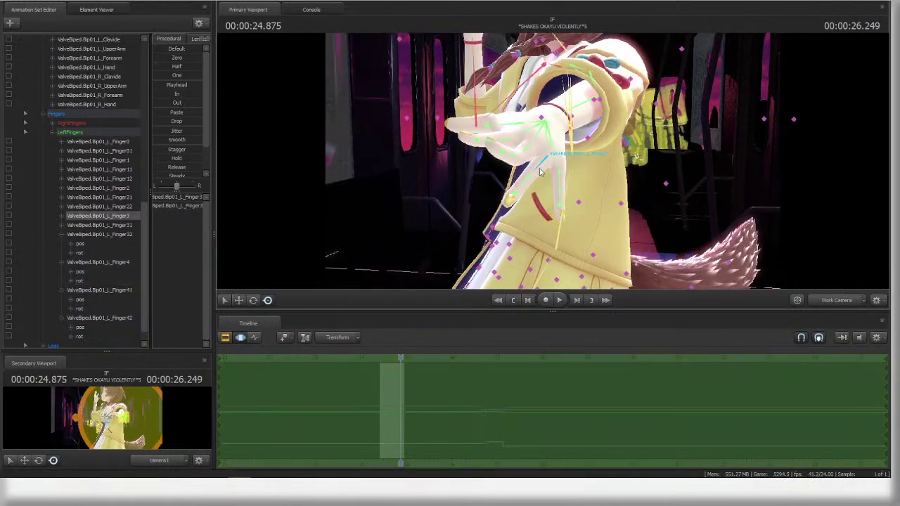
pyautogui.moveTo(561, 200); pyautogui.dragTo(570, 201)
# - Straighten the left middle finger by blending the rot channels of L_Finger2, L_Finger21 and L_Finger22 toward Zero
pyautogui.click(524, 154)
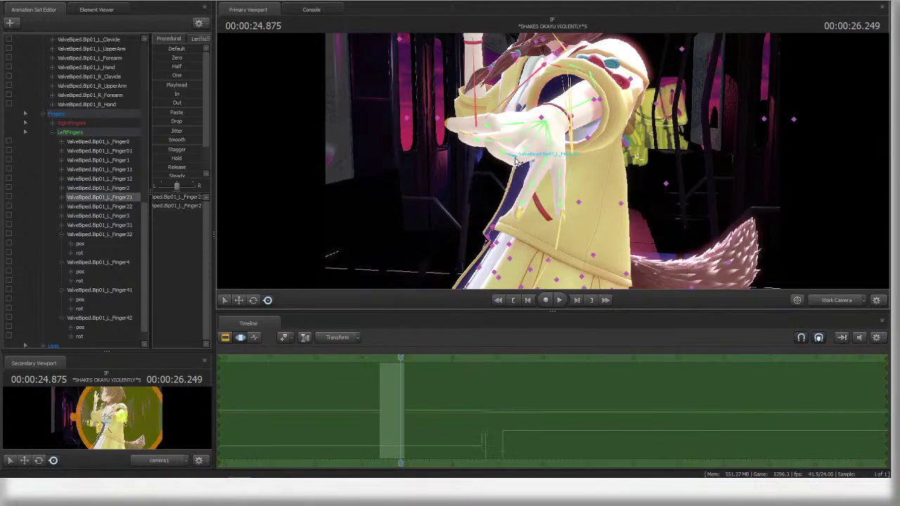
pyautogui.keyDown('ctrl'); pyautogui.keyDown('shift'); pyautogui.click(524, 157); pyautogui.keyUp('shift'); pyautogui.keyUp('ctrl')
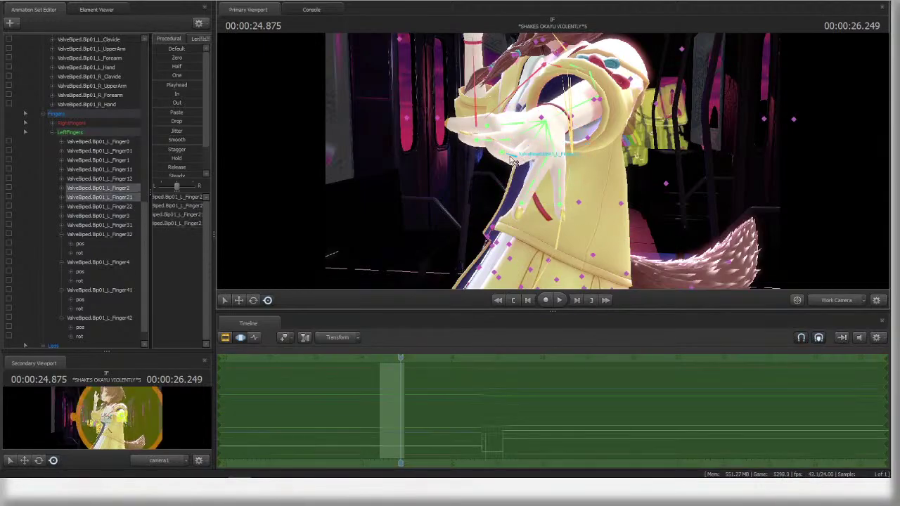
pyautogui.keyDown('ctrl'); pyautogui.keyDown('shift'); pyautogui.click(511, 160); pyautogui.keyUp('shift'); pyautogui.keyUp('ctrl')
pyautogui.keyDown('alt'); pyautogui.moveTo(593, 203); pyautogui.dragTo(304, 200); pyautogui.keyUp('alt')
pyautogui.click(62, 206)
pyautogui.click(61, 198)
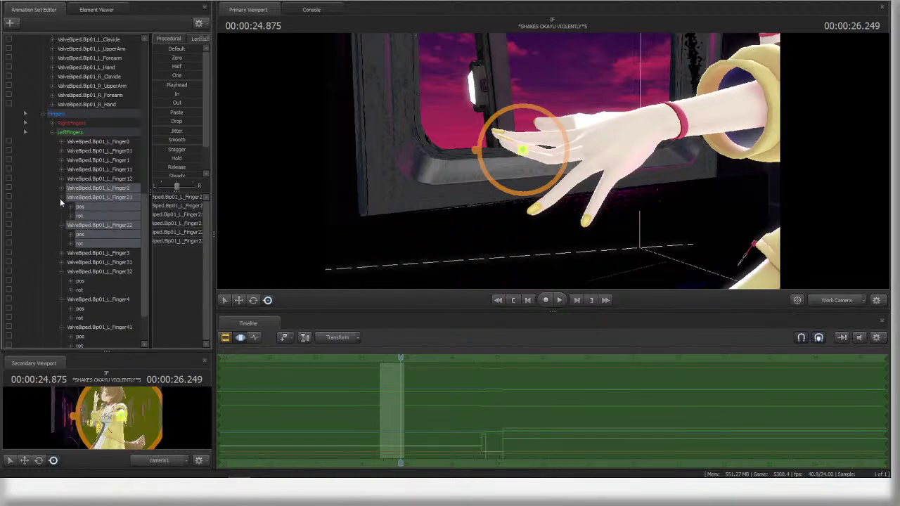
pyautogui.click(93, 208)
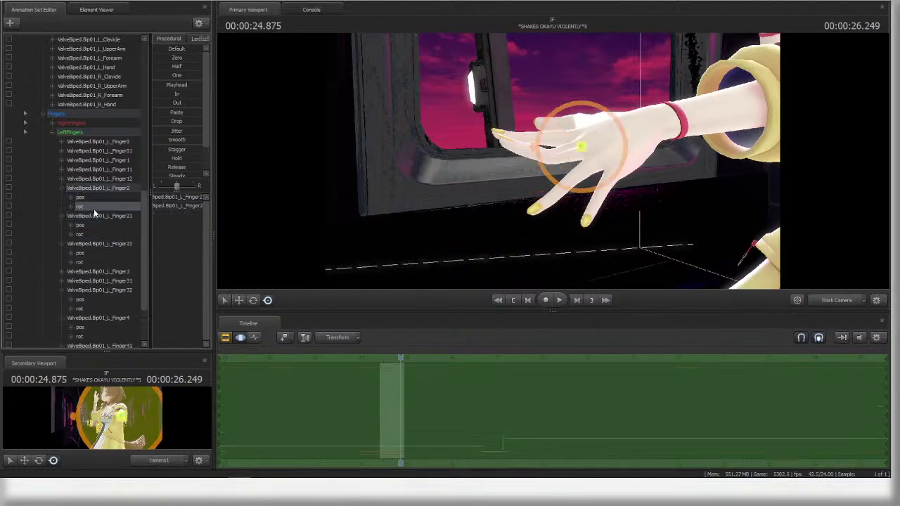
pyautogui.click(105, 262)
pyautogui.keyDown('ctrl'); pyautogui.click(98, 236); pyautogui.keyUp('ctrl')
pyautogui.keyDown('ctrl'); pyautogui.click(96, 209); pyautogui.keyUp('ctrl')
pyautogui.keyDown('alt'); pyautogui.moveTo(578, 144); pyautogui.dragTo(548, 167); pyautogui.keyUp('alt')
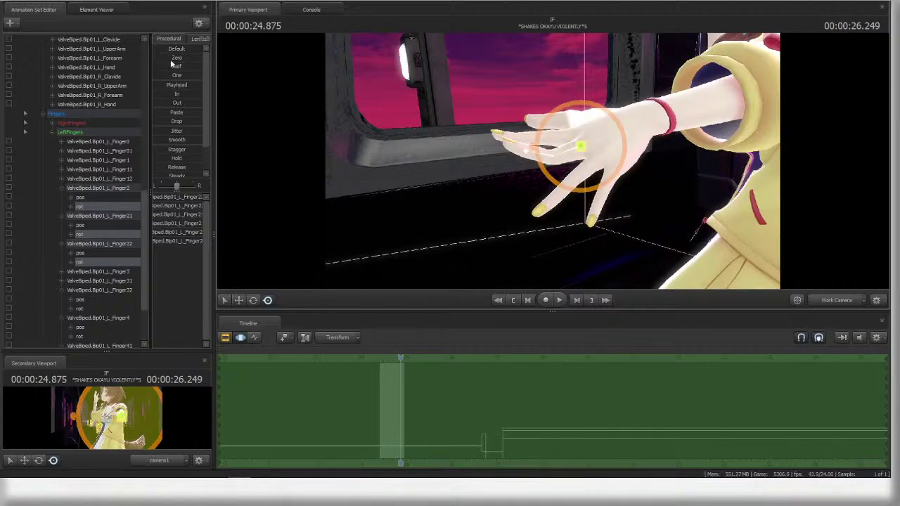
pyautogui.keyDown('alt'); pyautogui.moveTo(536, 122); pyautogui.dragTo(562, 123); pyautogui.keyUp('alt')
pyautogui.moveTo(177, 60); pyautogui.dragTo(187, 60)
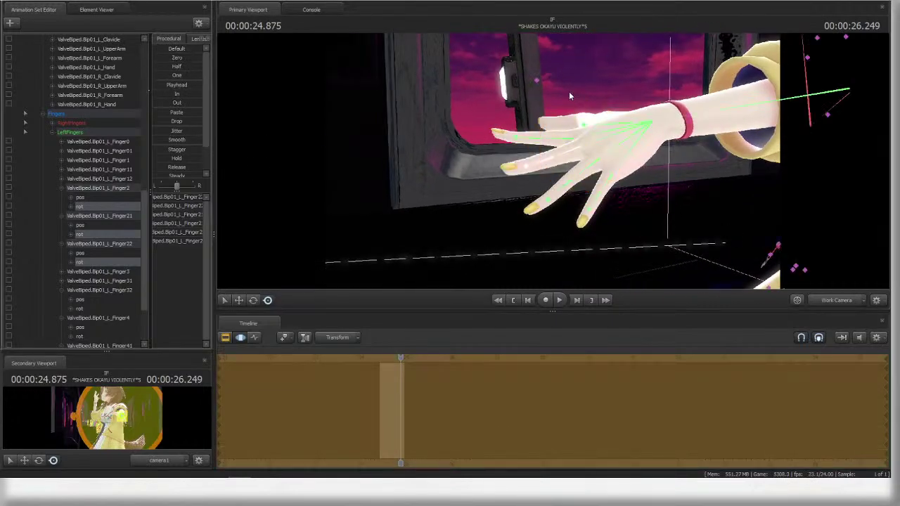
# - Rotate the base joint L_Finger2 to align the middle finger with the open hand, and check it through camera1
pyautogui.click(575, 150)
pyautogui.keyDown('alt'); pyautogui.moveTo(861, 273); pyautogui.dragTo(840, 267); pyautogui.keyUp('alt')
pyautogui.press('e')
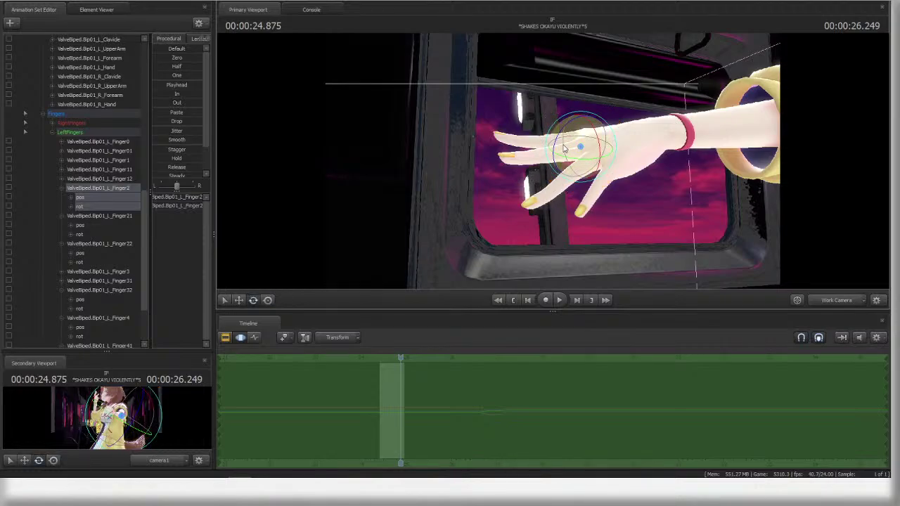
pyautogui.moveTo(564, 166); pyautogui.dragTo(576, 155)
pyautogui.keyDown('alt'); pyautogui.moveTo(576, 154); pyautogui.dragTo(689, 214); pyautogui.keyUp('alt')
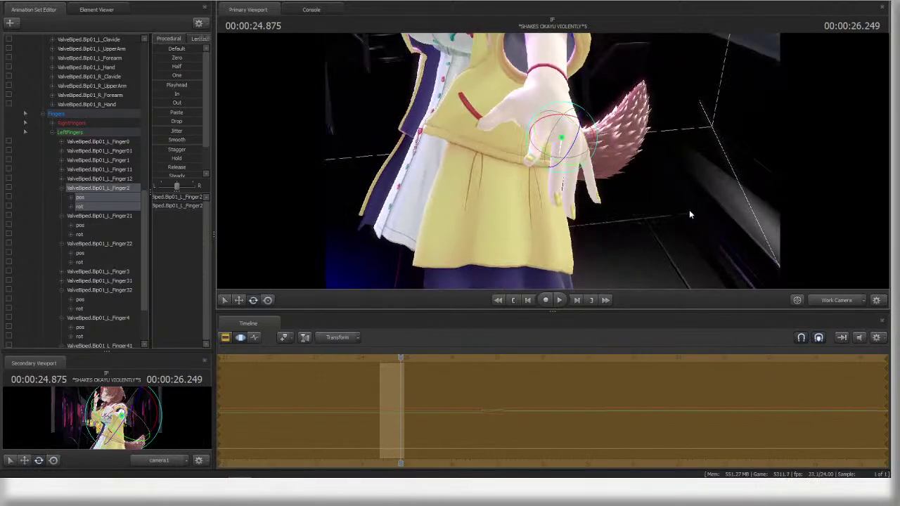
pyautogui.click(839, 302)
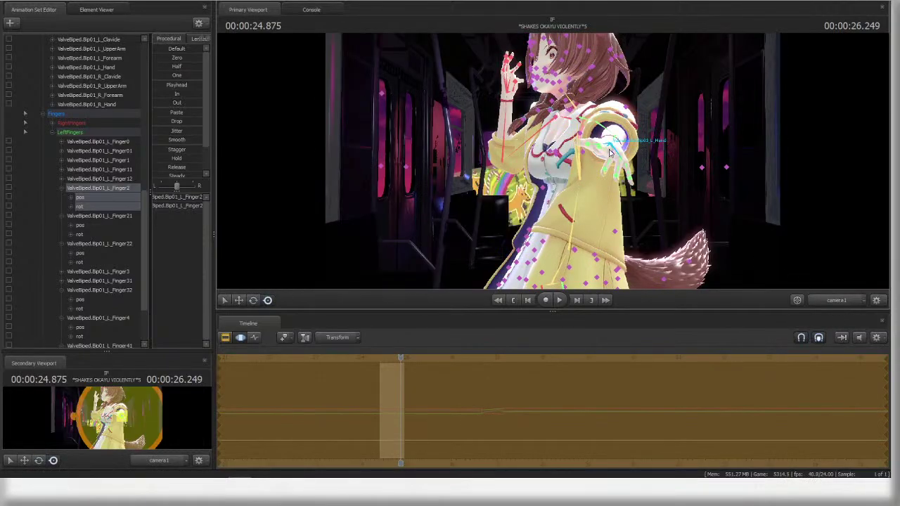
# - Select only the rot channels of L_Finger1, L_Finger11 and L_Finger12 and straighten the left index finger with a procedural preset
pyautogui.click(594, 158)
pyautogui.keyDown('ctrl'); pyautogui.keyDown('shift'); pyautogui.click(591, 156); pyautogui.keyUp('shift'); pyautogui.keyUp('ctrl')
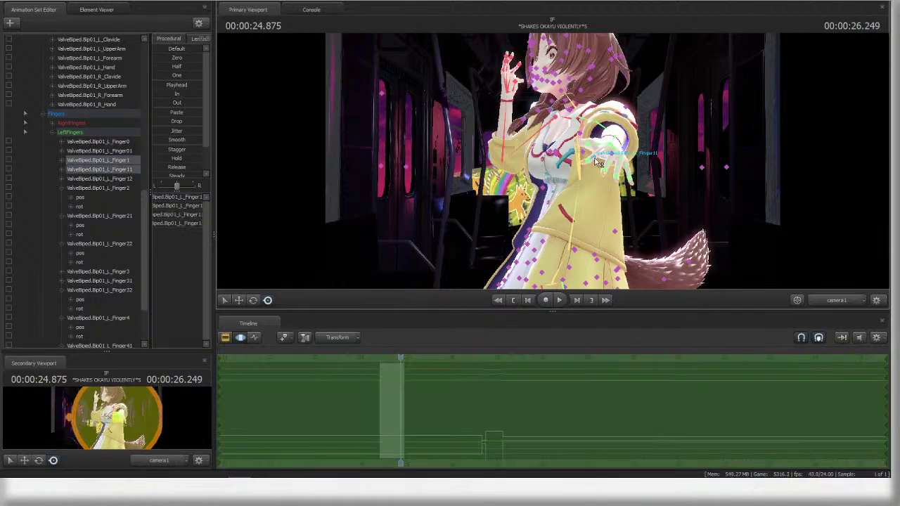
pyautogui.keyDown('ctrl'); pyautogui.keyDown('shift'); pyautogui.click(587, 161); pyautogui.keyUp('shift'); pyautogui.keyUp('ctrl')
pyautogui.click(62, 169)
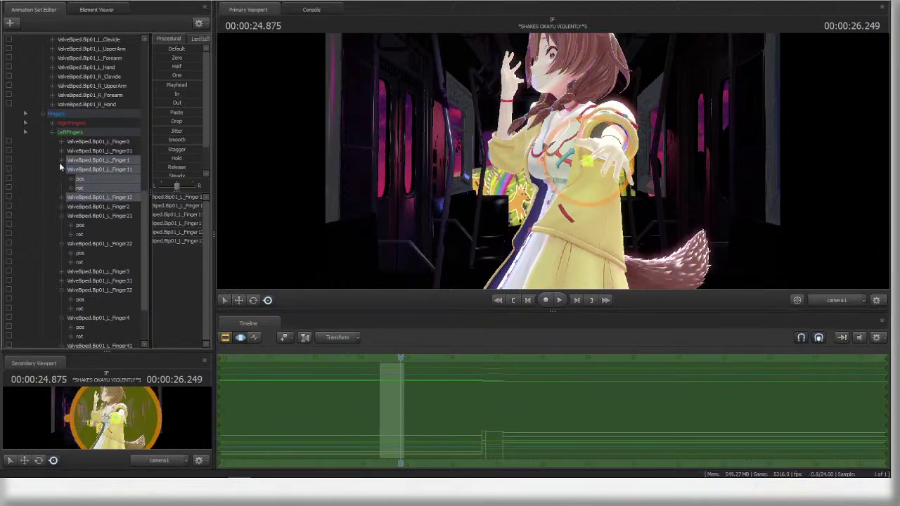
pyautogui.click(61, 161)
pyautogui.click(90, 206)
pyautogui.click(61, 215)
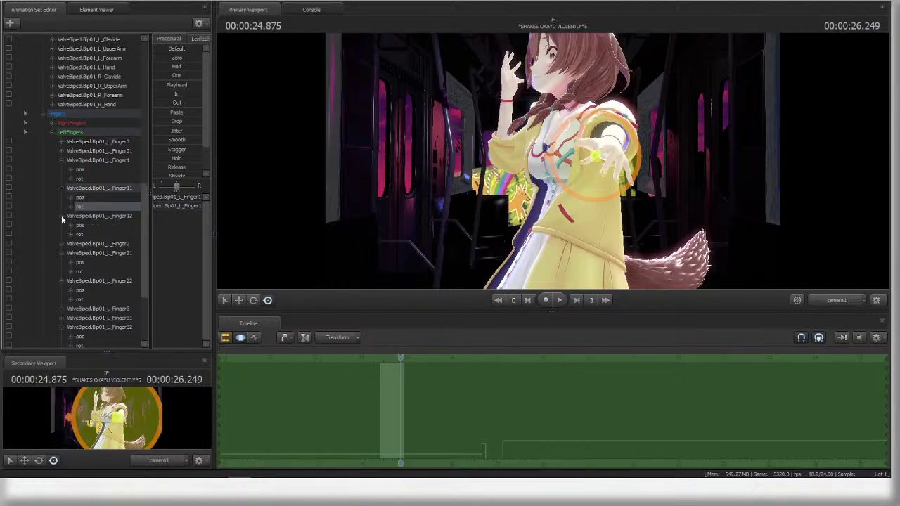
pyautogui.keyDown('ctrl'); pyautogui.click(80, 233); pyautogui.keyUp('ctrl')
pyautogui.keyDown('ctrl'); pyautogui.click(79, 178); pyautogui.keyUp('ctrl')
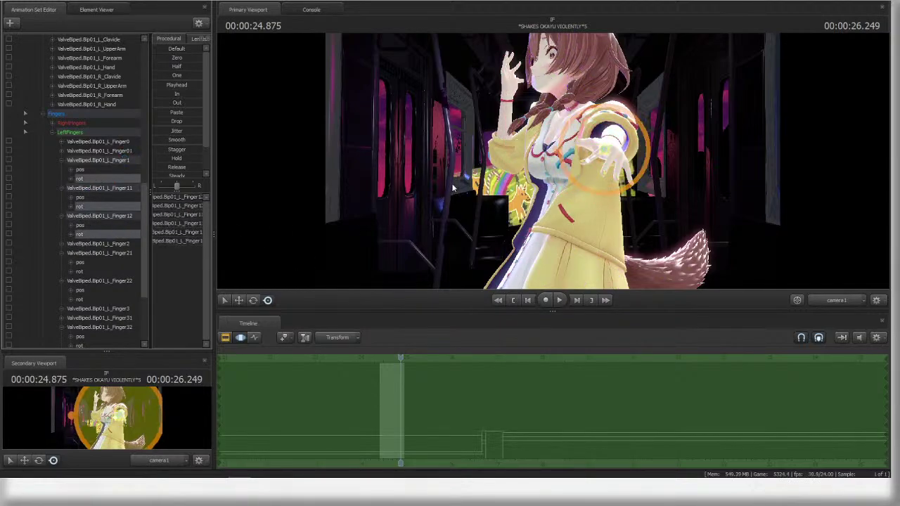
pyautogui.click(177, 67)
# - Adjust the left index finger's base L_Finger1 and rotate the thumb's L_Finger0 outward in the camera1 view
pyautogui.click(842, 302)
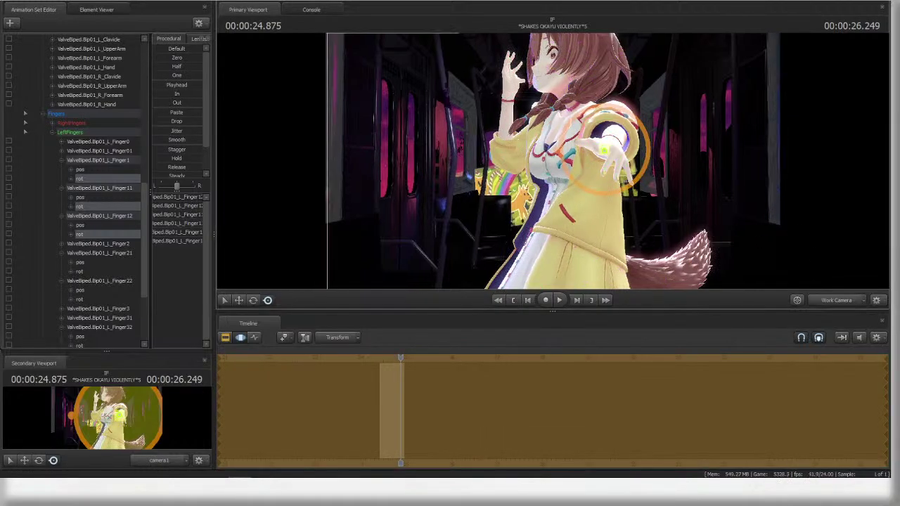
pyautogui.keyDown('ctrl'); pyautogui.click(601, 165); pyautogui.keyUp('ctrl')
pyautogui.click(842, 300)
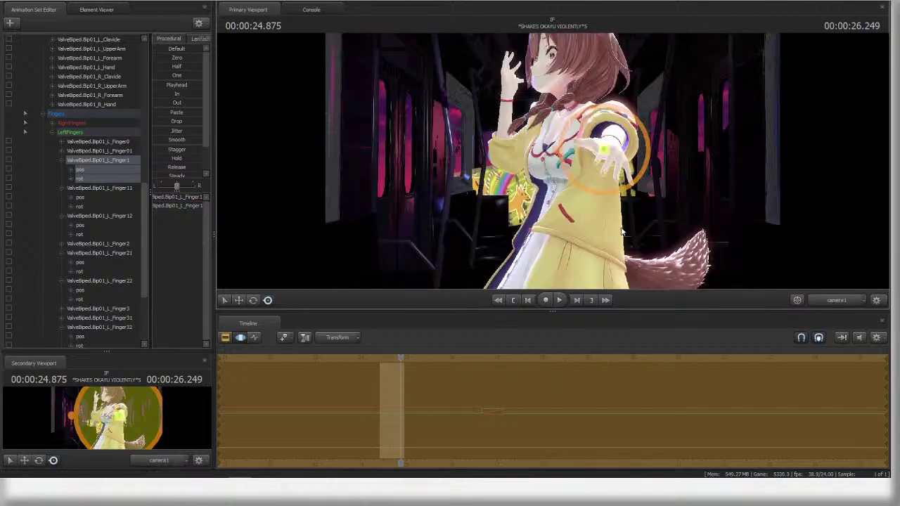
pyautogui.keyDown('ctrl'); pyautogui.click(598, 146); pyautogui.keyUp('ctrl')
pyautogui.moveTo(597, 147); pyautogui.dragTo(574, 175)
pyautogui.keyDown('ctrl'); pyautogui.click(593, 145); pyautogui.keyUp('ctrl')
pyautogui.keyDown('ctrl'); pyautogui.click(589, 147); pyautogui.keyUp('ctrl')
pyautogui.keyDown('ctrl'); pyautogui.click(593, 146); pyautogui.keyUp('ctrl')
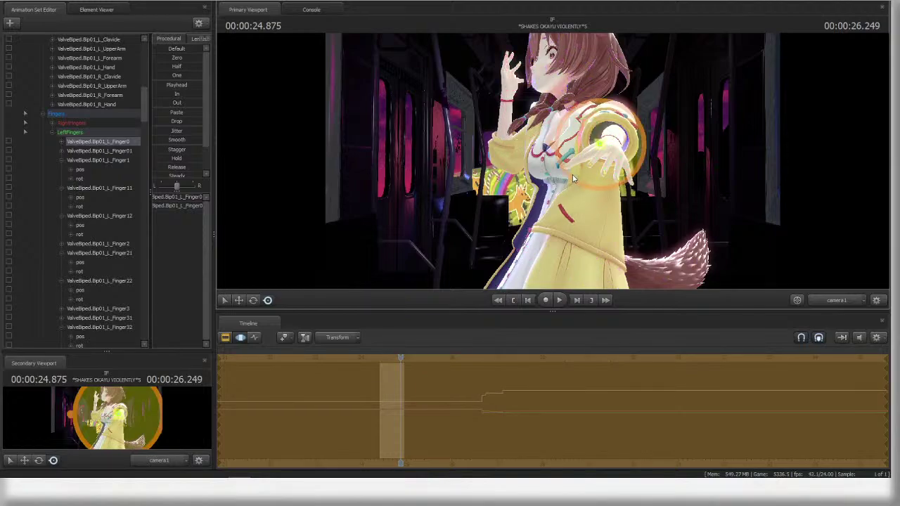
# - Rotate the left hand's finger joints in the camera1 view, including the ring finger's L_Finger31, to shape the reaching fingers
pyautogui.keyDown('ctrl'); pyautogui.click(617, 159); pyautogui.keyUp('ctrl')
pyautogui.moveTo(619, 159); pyautogui.dragTo(606, 184)
pyautogui.keyDown('ctrl'); pyautogui.click(626, 165); pyautogui.keyUp('ctrl')
pyautogui.keyDown('ctrl'); pyautogui.click(614, 174); pyautogui.keyUp('ctrl')
pyautogui.keyDown('ctrl'); pyautogui.click(606, 166); pyautogui.keyUp('ctrl')
pyautogui.keyDown('ctrl'); pyautogui.click(592, 158); pyautogui.keyUp('ctrl')
pyautogui.keyDown('ctrl'); pyautogui.click(627, 171); pyautogui.keyUp('ctrl')
pyautogui.keyDown('ctrl'); pyautogui.click(619, 173); pyautogui.keyUp('ctrl')
pyautogui.press('r')
pyautogui.keyDown('ctrl'); pyautogui.click(613, 173); pyautogui.keyUp('ctrl')
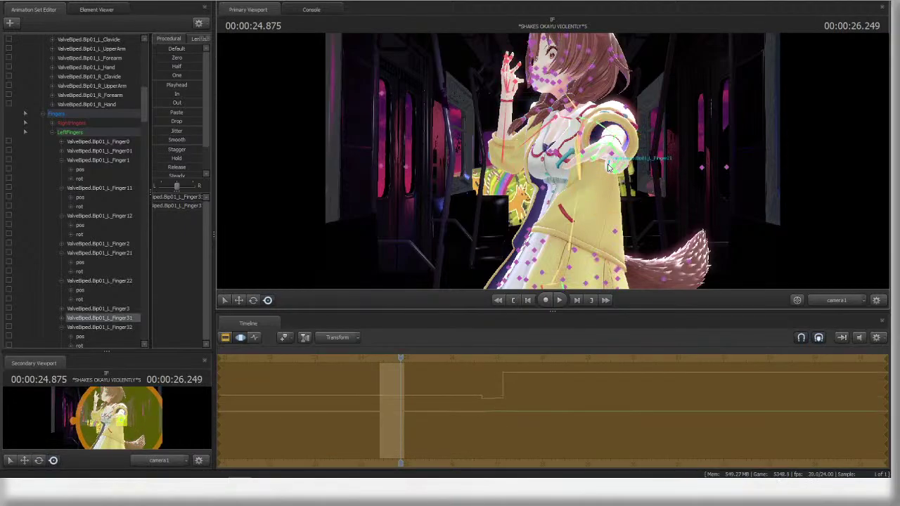
# - Angle the outstretched left fingers further downward and rotate the thumb's L_Finger01 joint
pyautogui.keyDown('ctrl'); pyautogui.click(614, 147); pyautogui.keyUp('ctrl')
pyautogui.moveTo(655, 150); pyautogui.dragTo(661, 172)
pyautogui.keyDown('ctrl'); pyautogui.click(614, 167); pyautogui.keyUp('ctrl')
pyautogui.keyDown('ctrl'); pyautogui.click(661, 171); pyautogui.keyUp('ctrl')
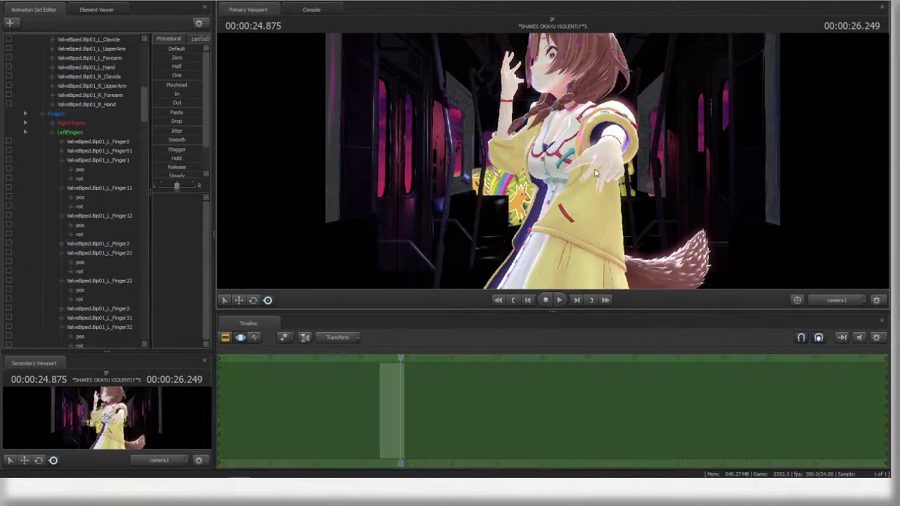
pyautogui.keyDown('ctrl'); pyautogui.click(578, 171); pyautogui.keyUp('ctrl')
pyautogui.keyDown('ctrl'); pyautogui.click(602, 188); pyautogui.keyUp('ctrl')
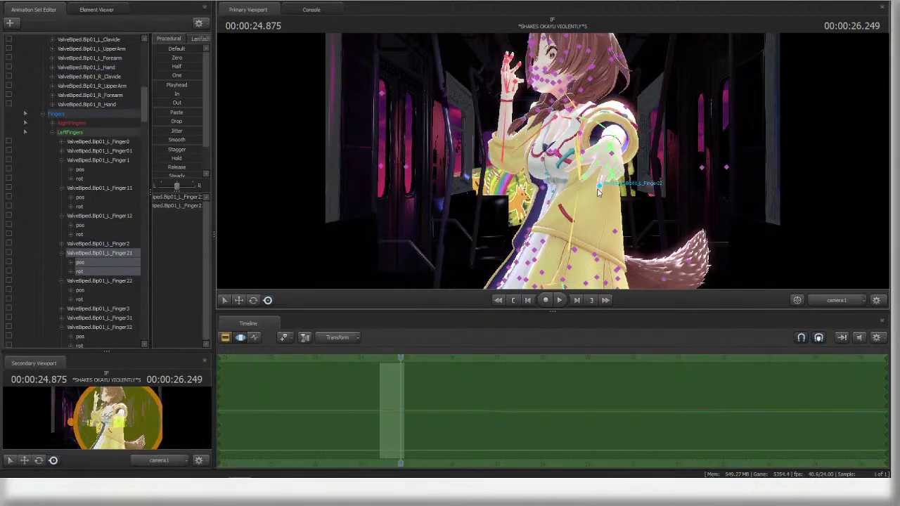
pyautogui.keyDown('ctrl'); pyautogui.click(599, 189); pyautogui.keyUp('ctrl')
pyautogui.keyDown('ctrl'); pyautogui.click(609, 189); pyautogui.keyUp('ctrl')
pyautogui.keyDown('ctrl'); pyautogui.click(584, 162); pyautogui.keyUp('ctrl')
pyautogui.keyDown('ctrl'); pyautogui.click(584, 162); pyautogui.keyUp('ctrl')
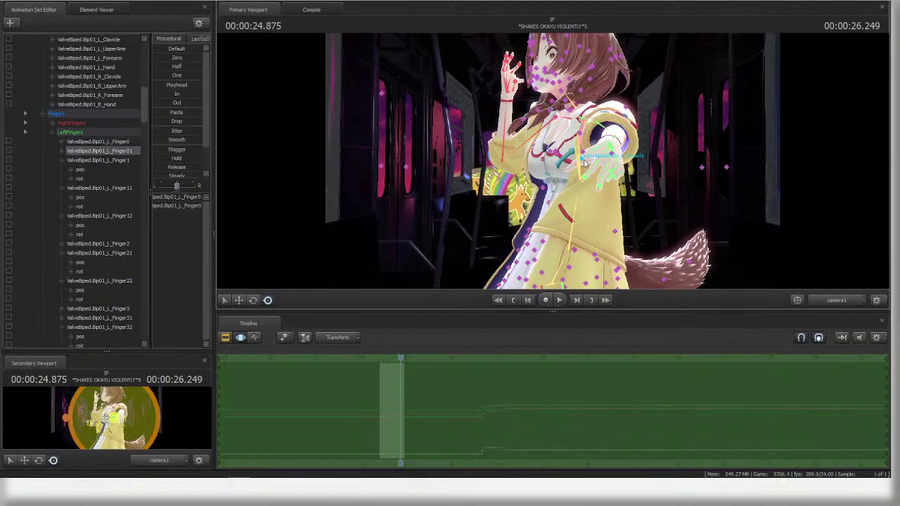
pyautogui.moveTo(620, 178); pyautogui.dragTo(615, 187)
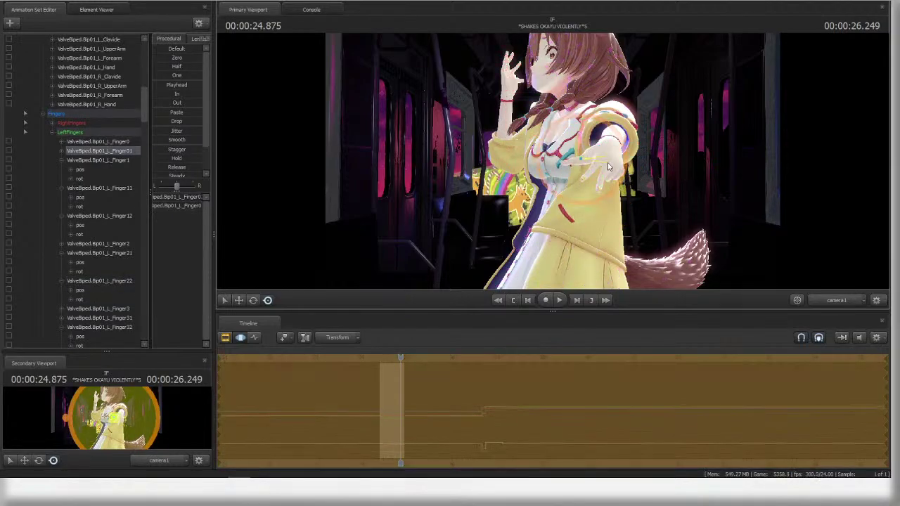
# - Adjust the left wrist joint L_Hand and rotate the index finger's base joint L_Finger1
pyautogui.click(683, 172)
pyautogui.keyDown('ctrl'); pyautogui.click(616, 143); pyautogui.keyUp('ctrl')
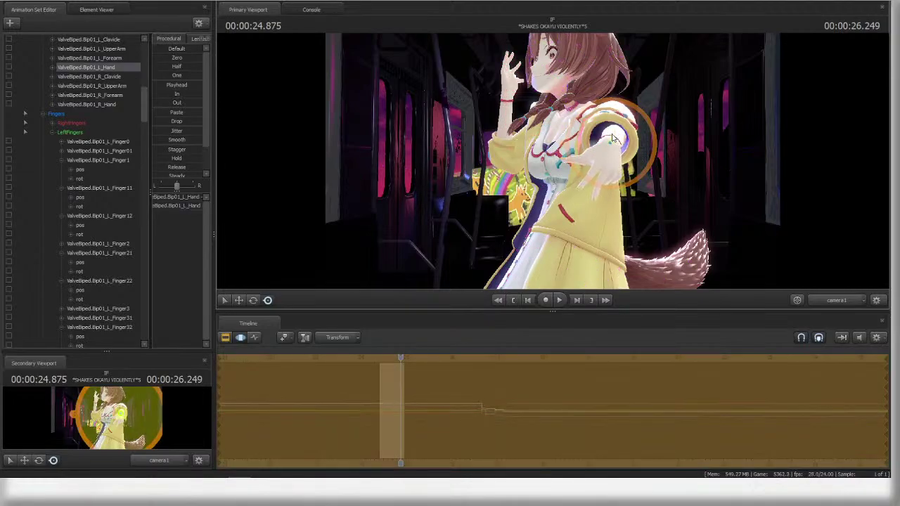
pyautogui.keyDown('ctrl'); pyautogui.click(609, 180); pyautogui.keyUp('ctrl')
pyautogui.keyDown('ctrl'); pyautogui.click(611, 170); pyautogui.keyUp('ctrl')
pyautogui.keyDown('ctrl'); pyautogui.click(596, 166); pyautogui.keyUp('ctrl')
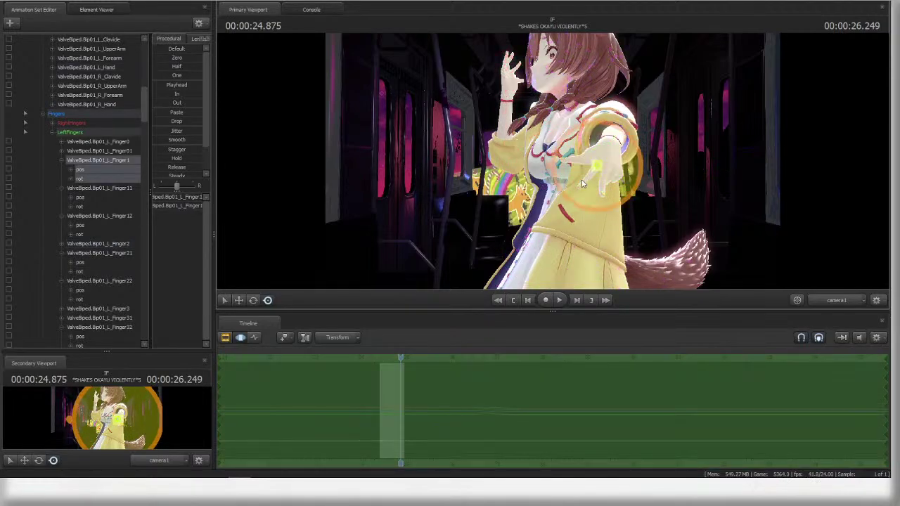
pyautogui.keyDown('ctrl'); pyautogui.click(581, 178); pyautogui.keyUp('ctrl')
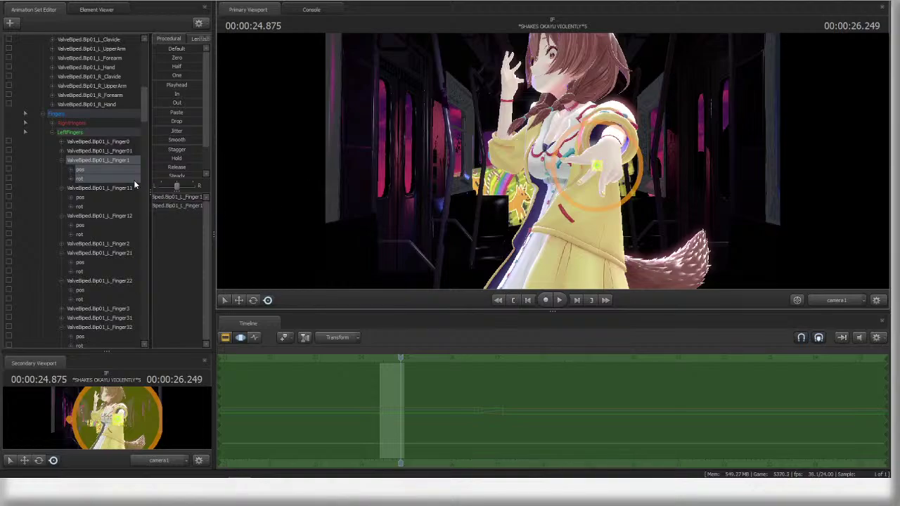
# - Rotate inugami_korone_ragdoll1's Neck1 and Head1 bones so her face turns toward camera1
pyautogui.scroll(2, 117, 189)
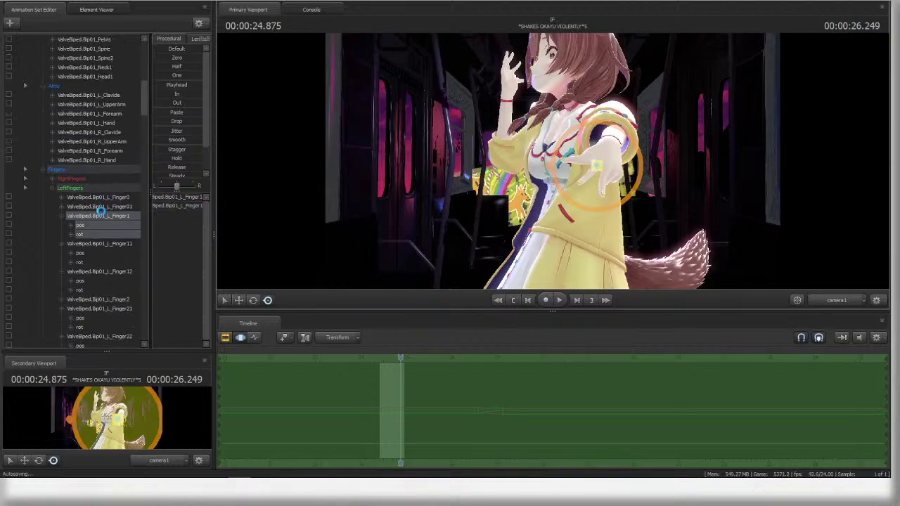
pyautogui.scroll(6, 105, 218)
pyautogui.click(74, 169)
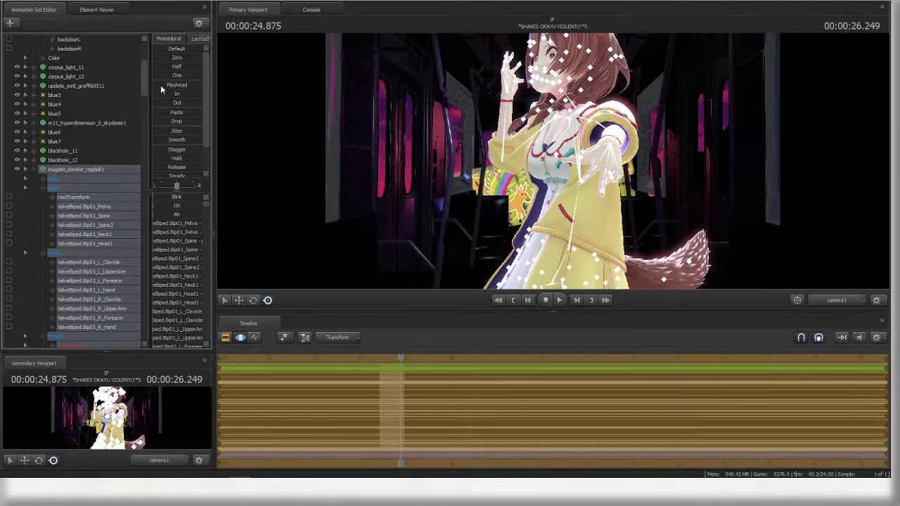
pyautogui.click(574, 106)
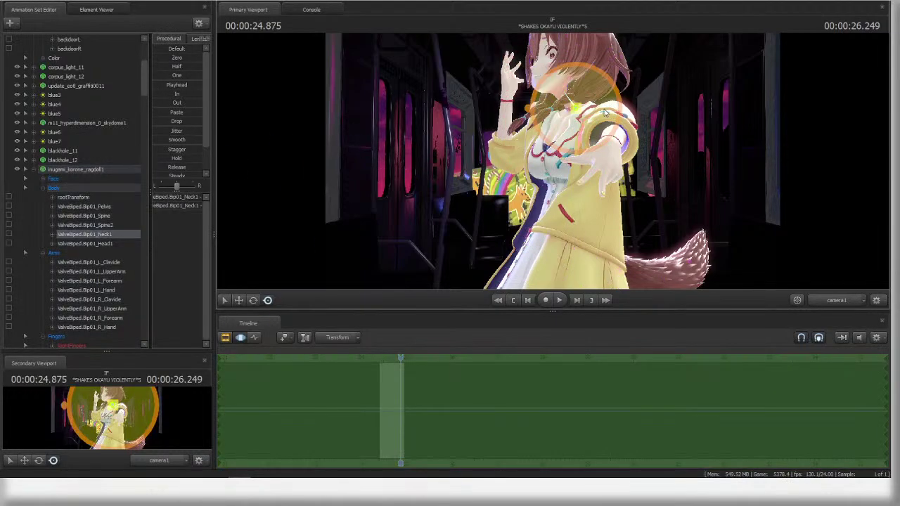
pyautogui.moveTo(602, 111); pyautogui.dragTo(585, 76)
pyautogui.click(97, 244)
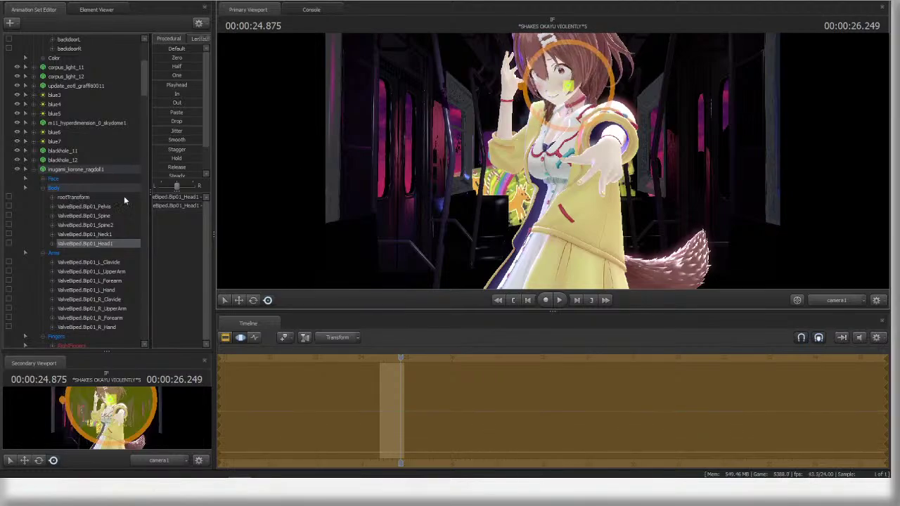
# - Bring up the Unknown group's facial sliders, adjust the gaze with the Eyes Left control, and select the left eye Eye_L
pyautogui.click(43, 187)
pyautogui.click(42, 197)
pyautogui.click(61, 224)
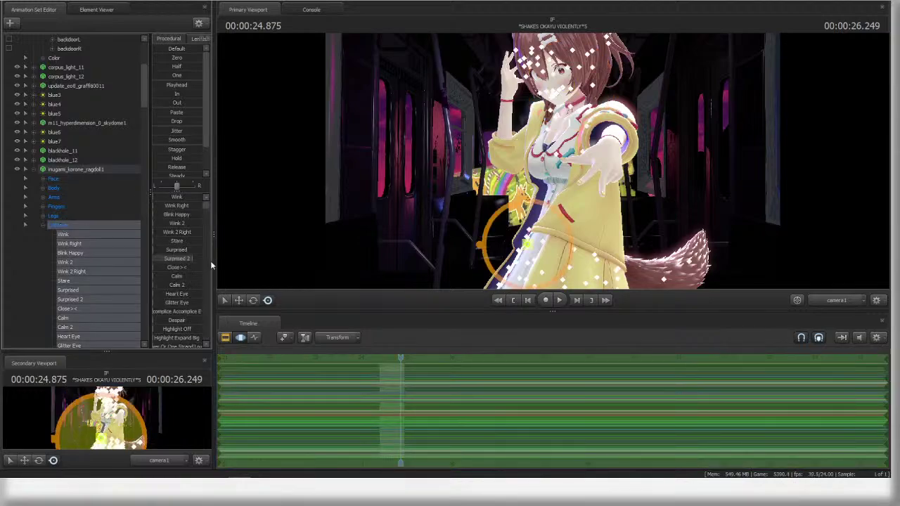
pyautogui.click(184, 259)
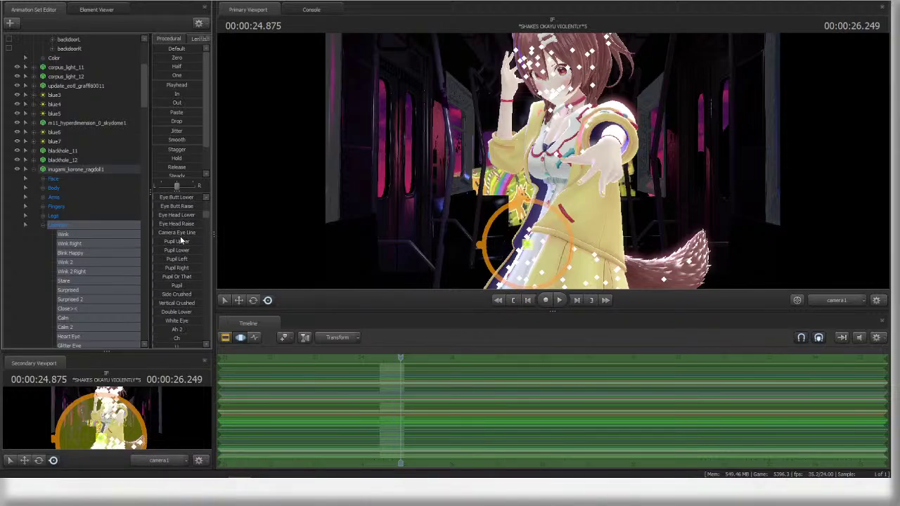
pyautogui.scroll(-5, 186, 266)
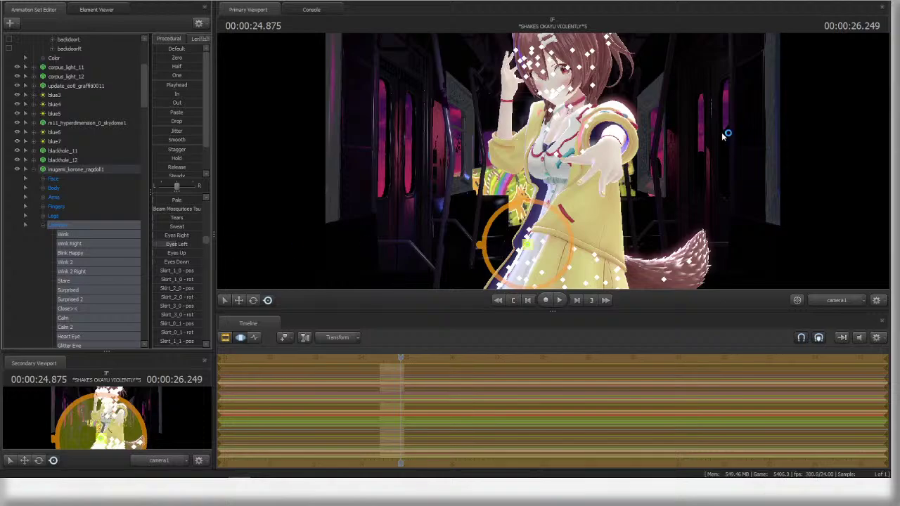
pyautogui.click(566, 68)
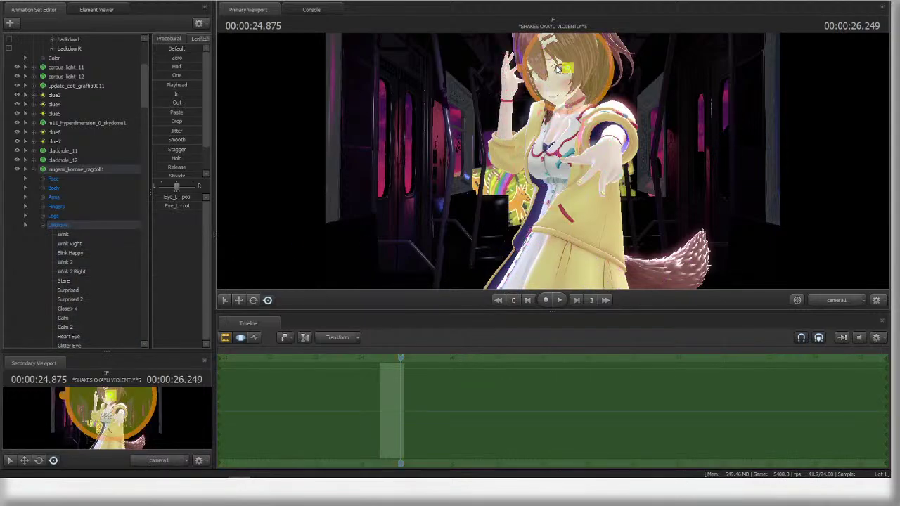
pyautogui.press('ctrl')
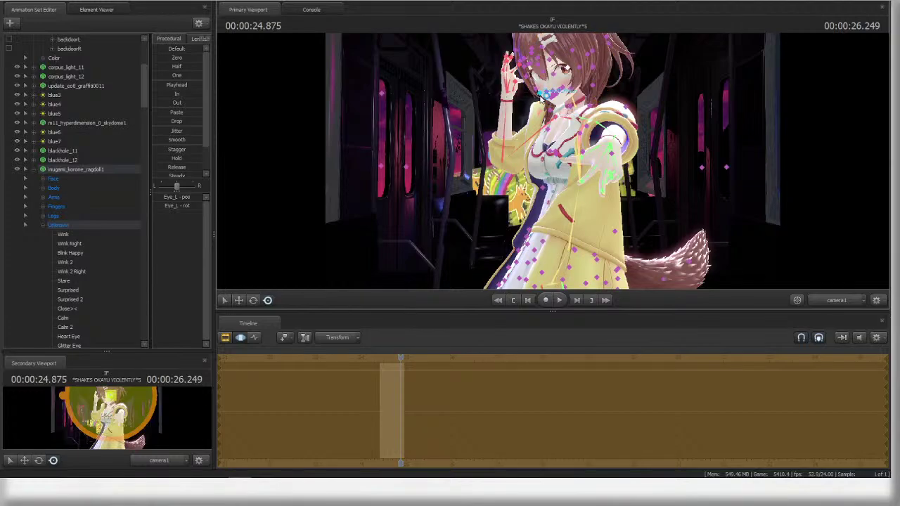
pyautogui.hotkey('ctrl', 'm')
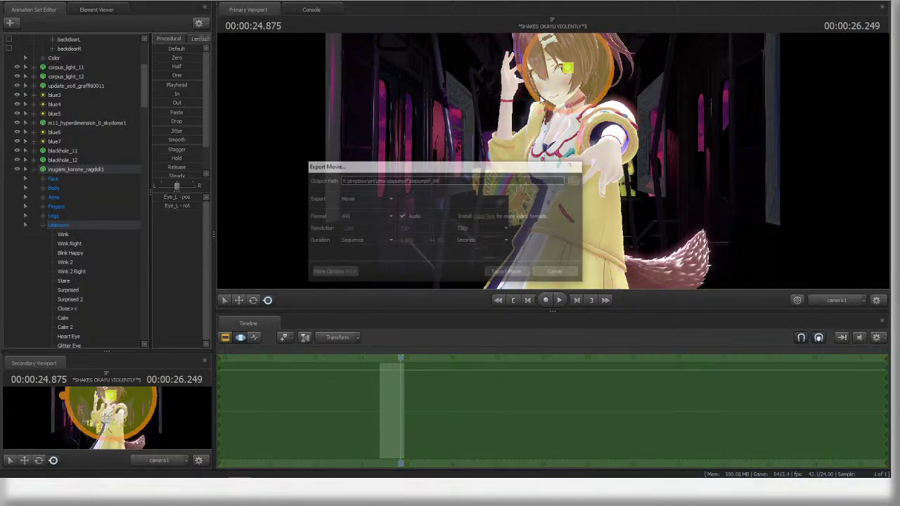
pyautogui.click(558, 272)
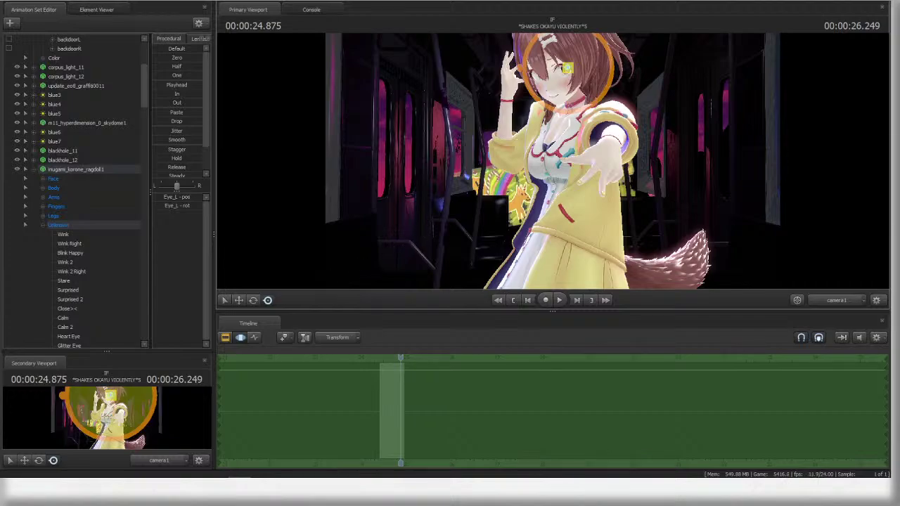
pyautogui.press('ctrl')
pyautogui.hotkey('ctrl', 'm')
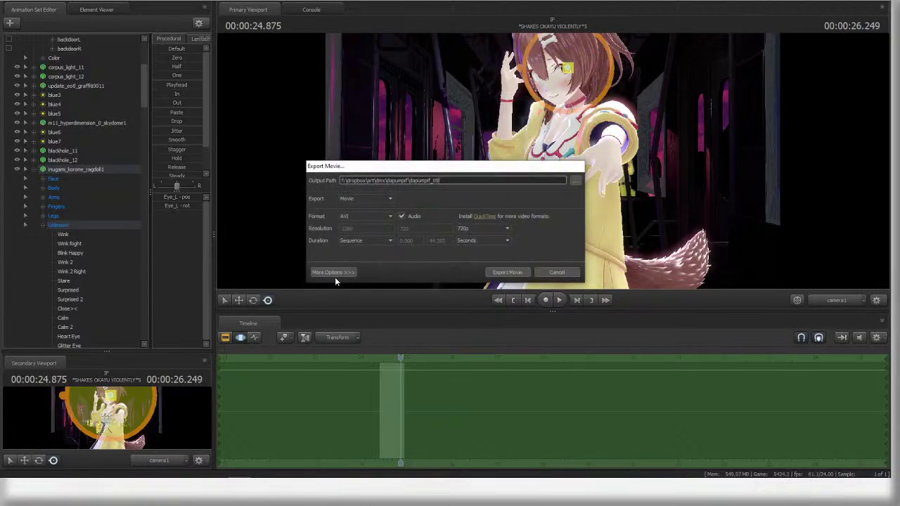
pyautogui.click(563, 271)
# - Select the Head1 bone in the Body group and tilt the character's head in the camera1 view
pyautogui.keyDown('ctrl'); pyautogui.click(572, 105); pyautogui.keyUp('ctrl')
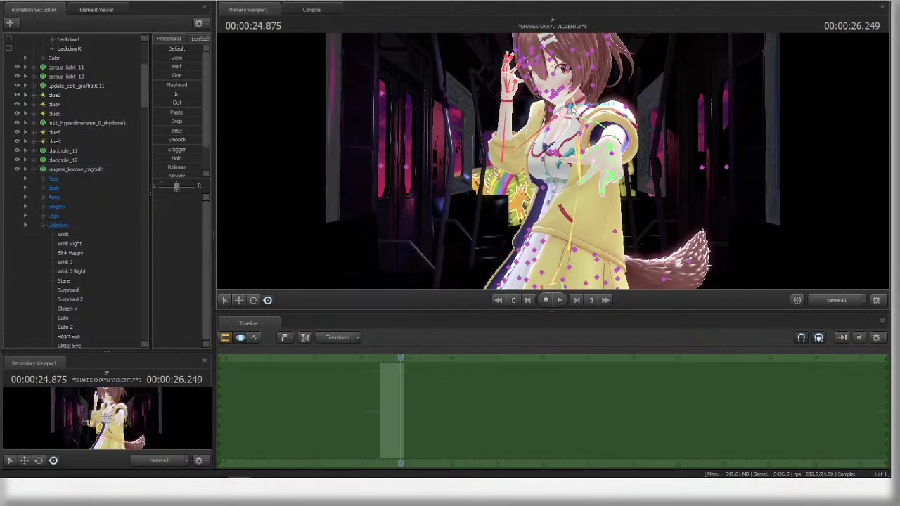
pyautogui.click(113, 242)
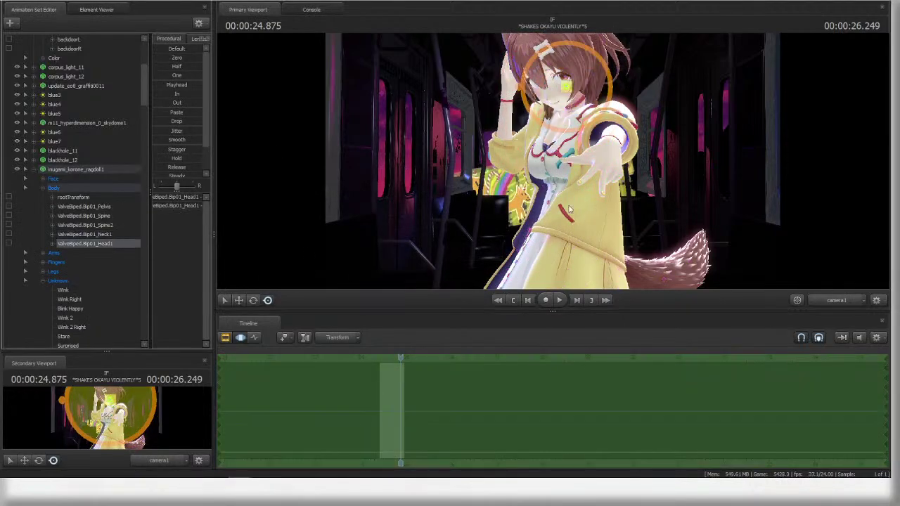
pyautogui.moveTo(570, 127); pyautogui.dragTo(580, 105)
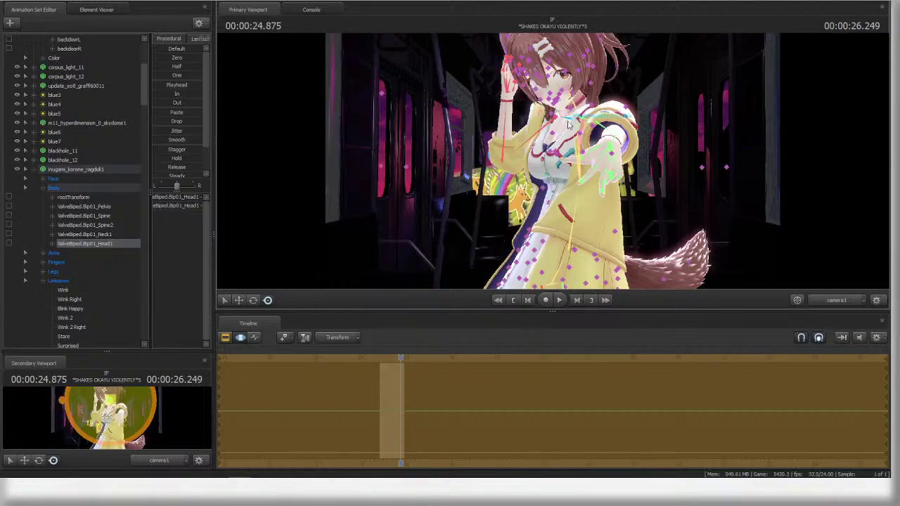
# - Rotate R_UpperArm, R_Forearm and R_Hand to reposition the raised right hand beside the face
pyautogui.keyDown('ctrl'); pyautogui.click(569, 118); pyautogui.keyUp('ctrl')
pyautogui.click(560, 121)
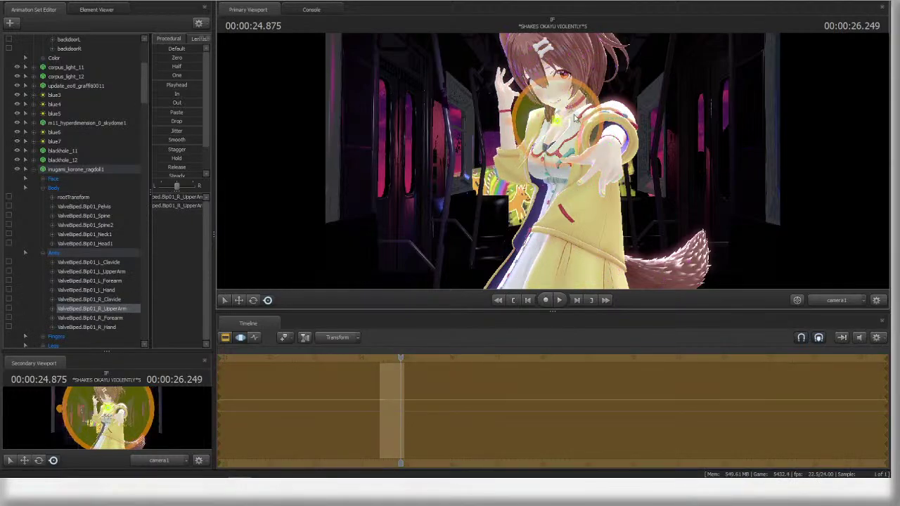
pyautogui.click(513, 169)
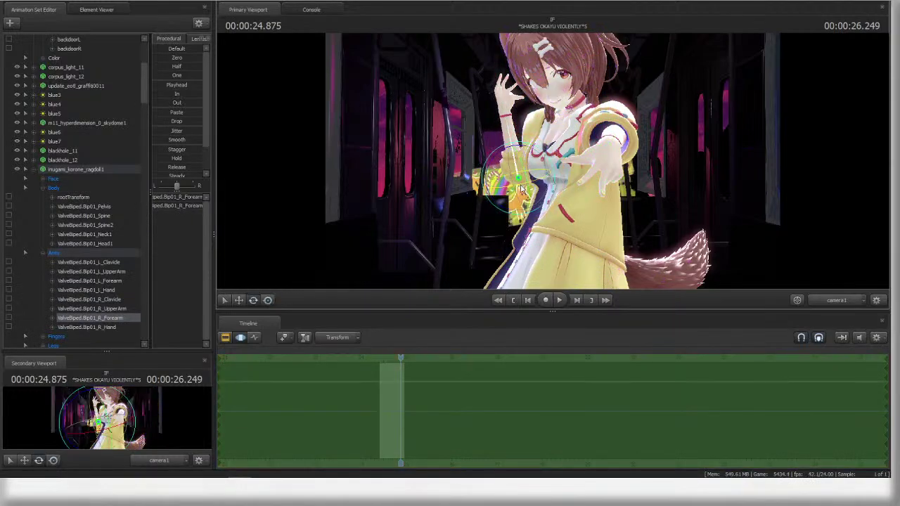
pyautogui.click(533, 138)
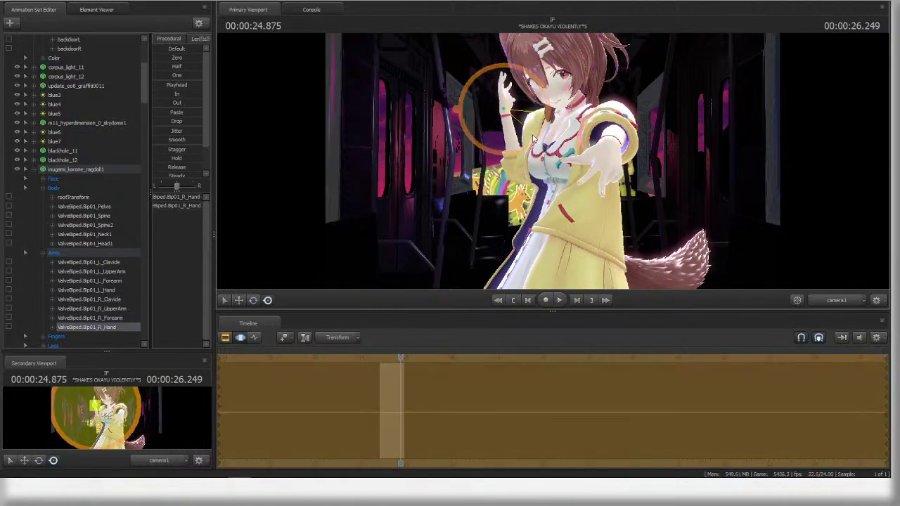
pyautogui.moveTo(533, 139); pyautogui.dragTo(528, 113)
# - Straighten the right index finger in the Work Camera view by applying Zero to the rot channels of R_Finger11 and R_Finger12
pyautogui.keyDown('ctrl'); pyautogui.click(512, 89); pyautogui.keyUp('ctrl')
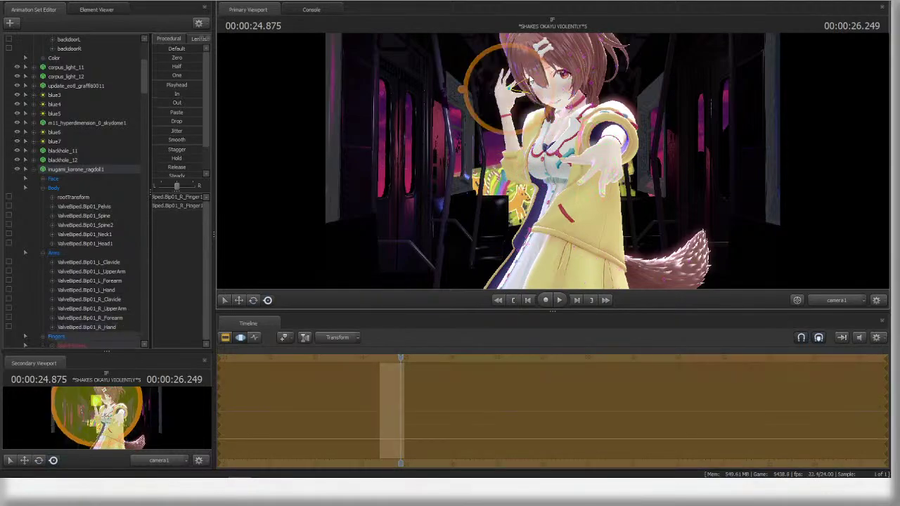
pyautogui.keyDown('ctrl'); pyautogui.click(511, 89); pyautogui.keyUp('ctrl')
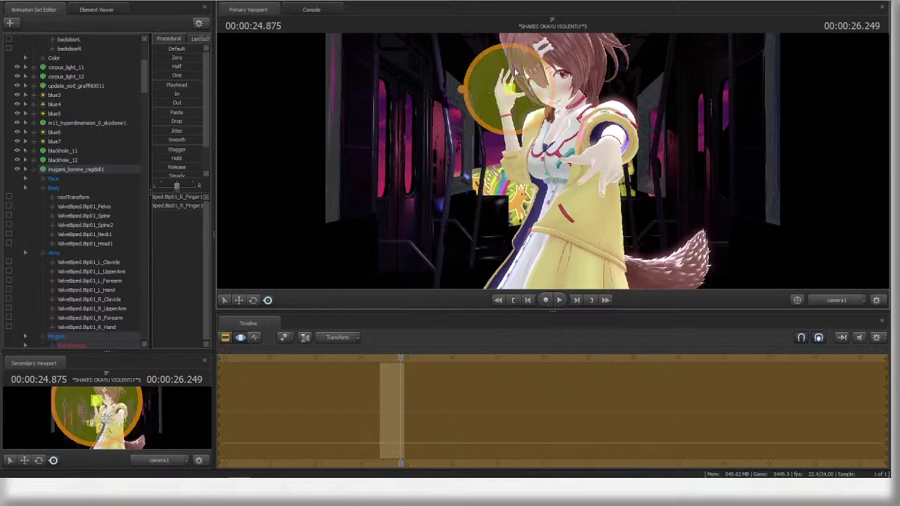
pyautogui.click(843, 302)
pyautogui.press('f')
pyautogui.keyDown('alt'); pyautogui.moveTo(632, 176); pyautogui.dragTo(523, 169); pyautogui.keyUp('alt')
pyautogui.keyDown('ctrl'); pyautogui.keyDown('shift'); pyautogui.click(573, 145); pyautogui.keyUp('shift'); pyautogui.keyUp('ctrl')
pyautogui.keyDown('ctrl'); pyautogui.keyDown('shift'); pyautogui.click(567, 128); pyautogui.keyUp('shift'); pyautogui.keyUp('ctrl')
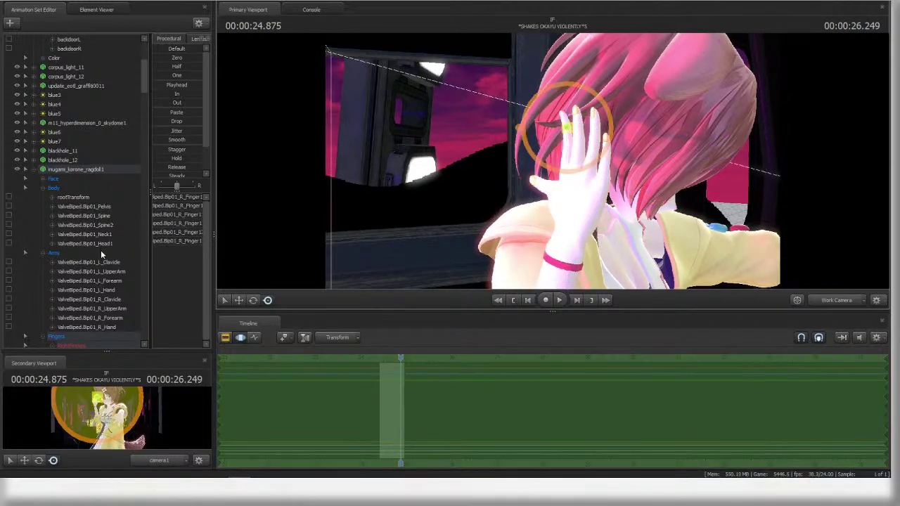
pyautogui.scroll(-4, 65, 260)
pyautogui.click(62, 263)
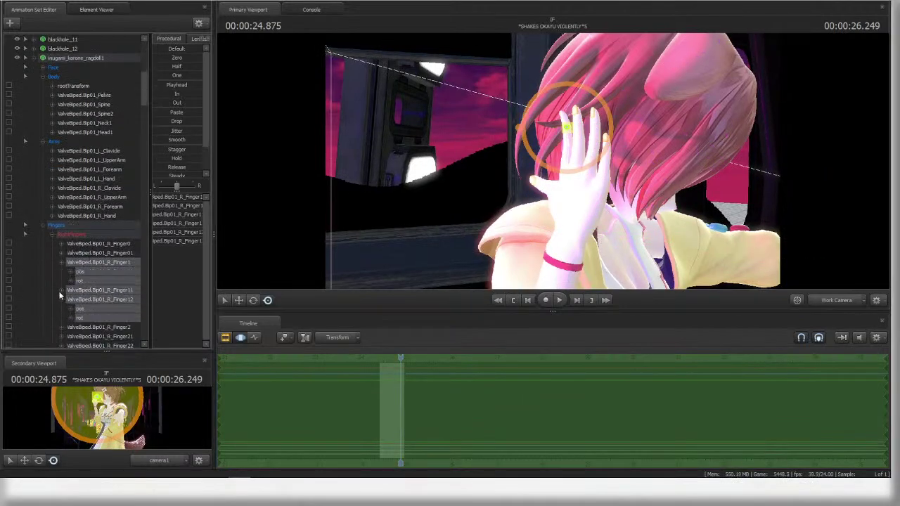
pyautogui.click(61, 291)
pyautogui.scroll(-2, 95, 302)
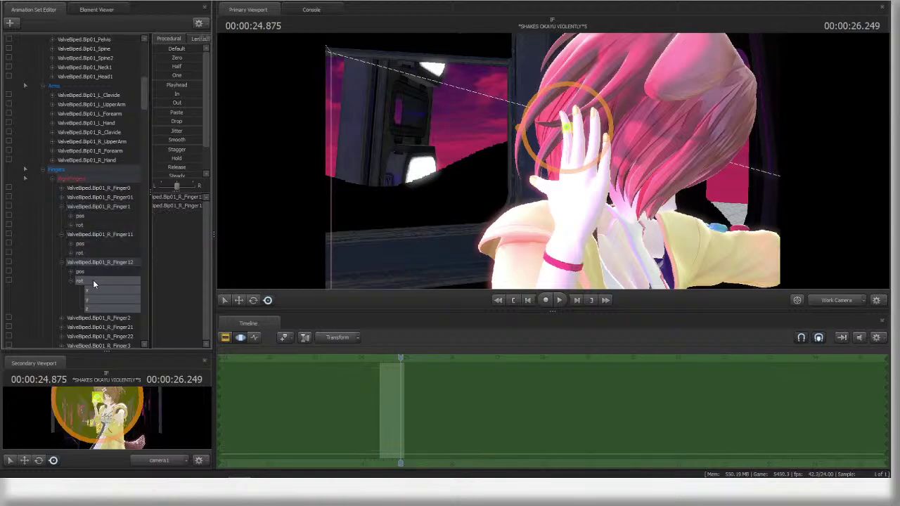
pyautogui.click(93, 281)
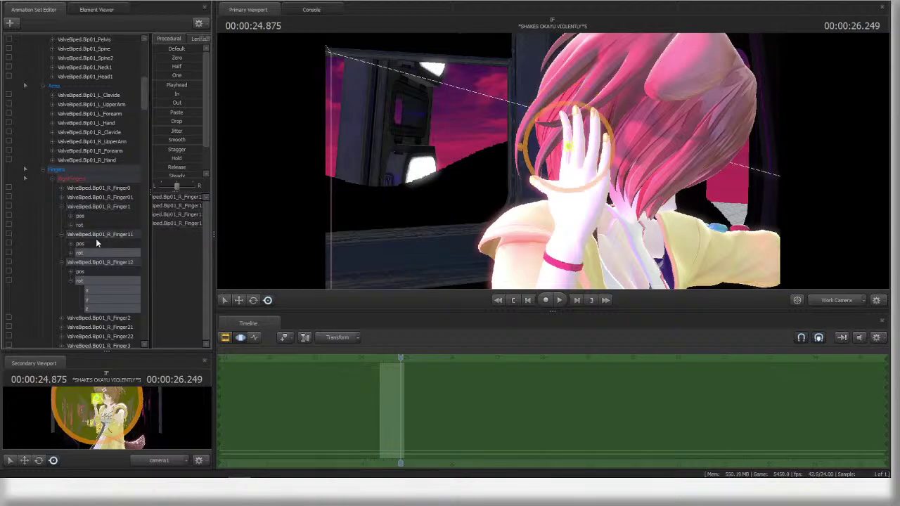
pyautogui.doubleClick(171, 59)
# - Straighten the right middle finger in the Work Camera view by resetting the rot channels of R_Finger2, R_Finger21 and R_Finger22
pyautogui.keyDown('alt'); pyautogui.moveTo(646, 201); pyautogui.dragTo(731, 204); pyautogui.keyUp('alt')
pyautogui.keyDown('ctrl'); pyautogui.click(582, 161); pyautogui.keyUp('ctrl')
pyautogui.keyDown('ctrl'); pyautogui.keyDown('shift'); pyautogui.click(580, 142); pyautogui.keyUp('shift'); pyautogui.keyUp('ctrl')
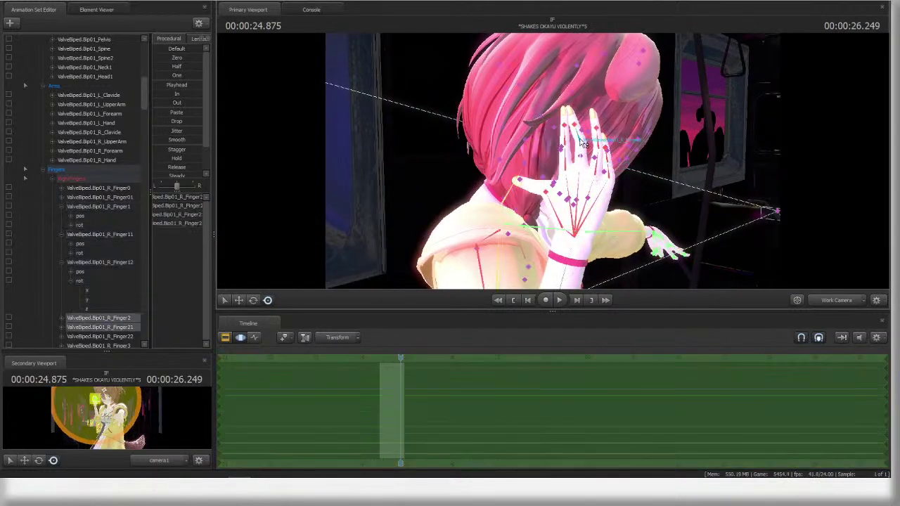
pyautogui.keyDown('ctrl'); pyautogui.keyDown('shift'); pyautogui.click(575, 125); pyautogui.keyUp('shift'); pyautogui.keyUp('ctrl')
pyautogui.scroll(-3, 68, 274)
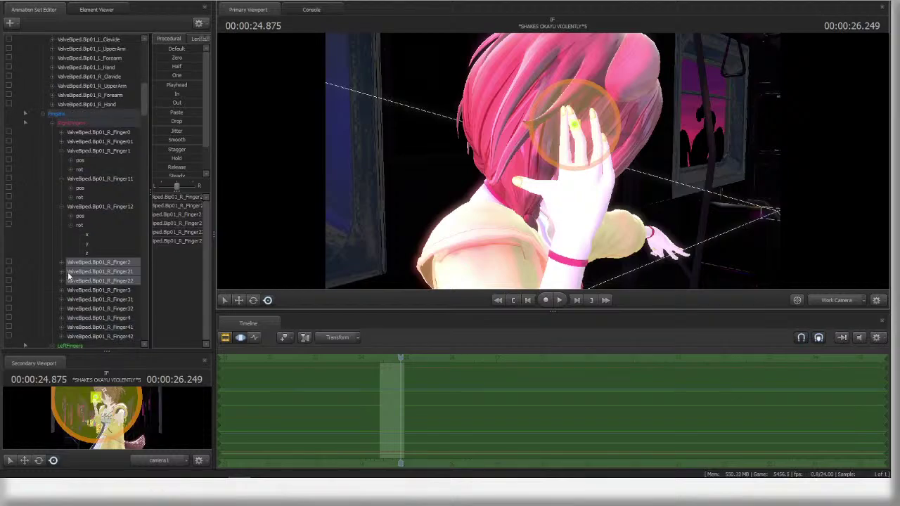
pyautogui.click(61, 253)
pyautogui.click(61, 243)
pyautogui.click(63, 227)
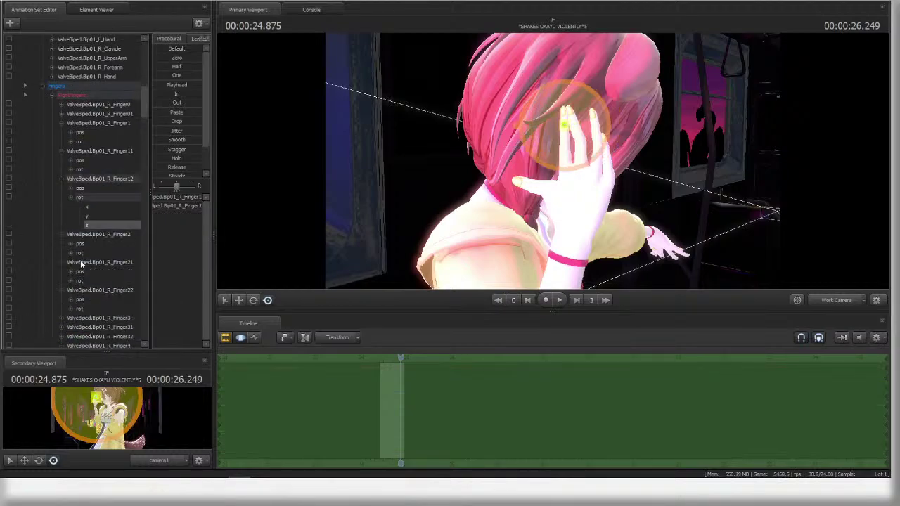
pyautogui.click(80, 253)
pyautogui.keyDown('ctrl'); pyautogui.click(85, 282); pyautogui.keyUp('ctrl')
pyautogui.keyDown('ctrl'); pyautogui.click(89, 307); pyautogui.keyUp('ctrl')
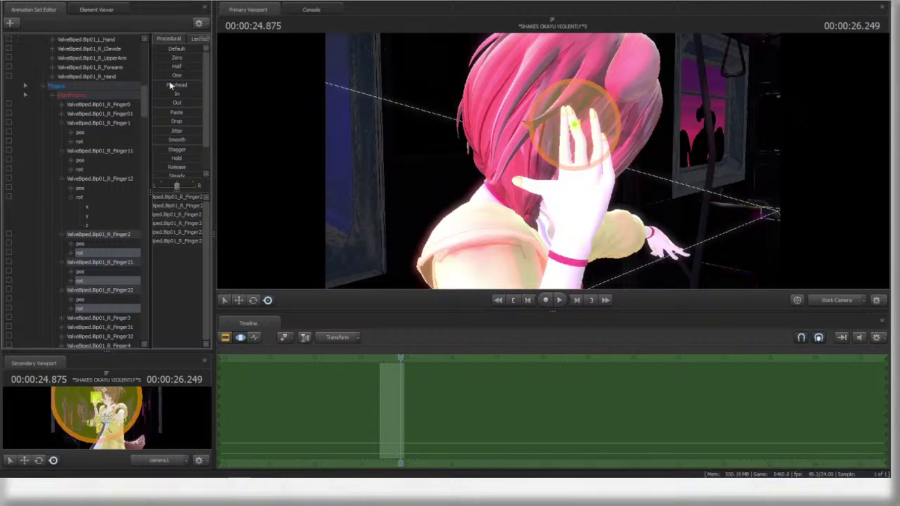
pyautogui.click(172, 51)
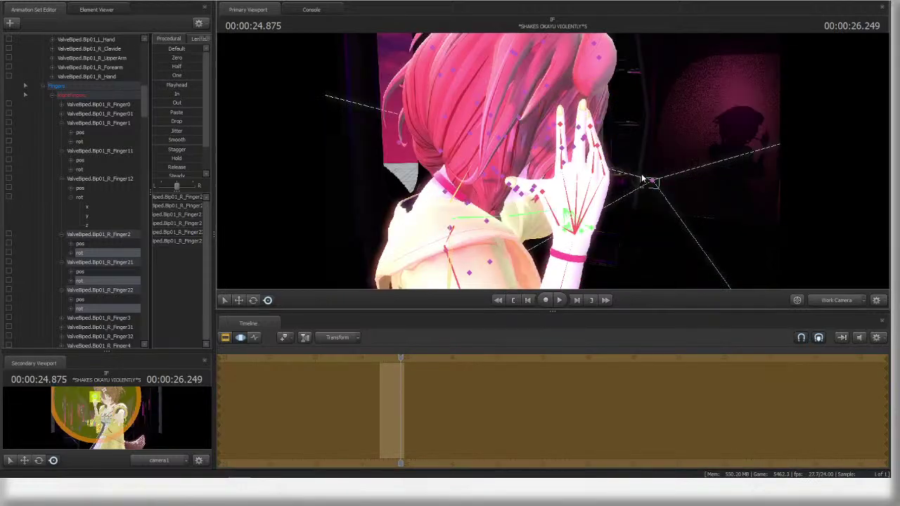
# - Straighten the right ring finger by applying Zero to the rot channels of R_Finger3, R_Finger31 and R_Finger32
pyautogui.click(565, 170)
pyautogui.keyDown('ctrl'); pyautogui.keyDown('shift'); pyautogui.click(593, 143); pyautogui.keyUp('shift'); pyautogui.keyUp('ctrl')
pyautogui.keyDown('ctrl'); pyautogui.keyDown('shift'); pyautogui.click(591, 128); pyautogui.keyUp('shift'); pyautogui.keyUp('ctrl')
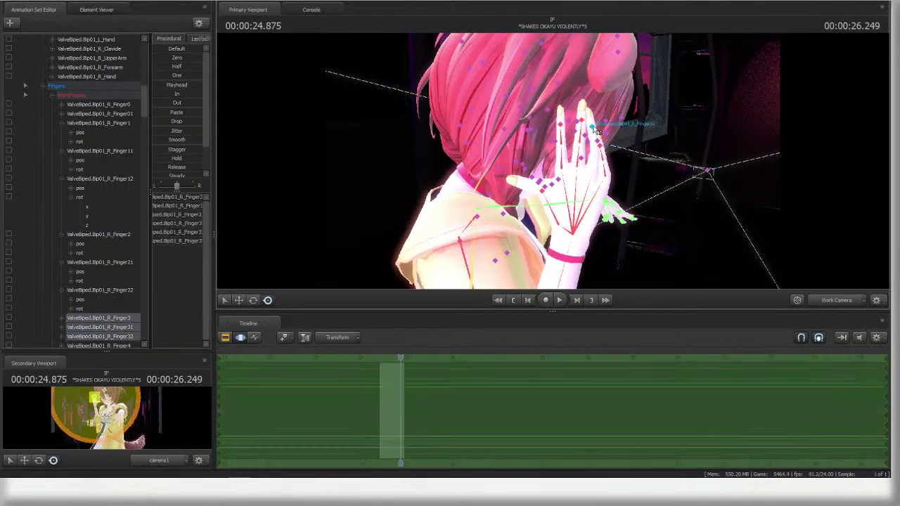
pyautogui.scroll(-3, 57, 246)
pyautogui.click(61, 252)
pyautogui.click(61, 244)
pyautogui.click(62, 235)
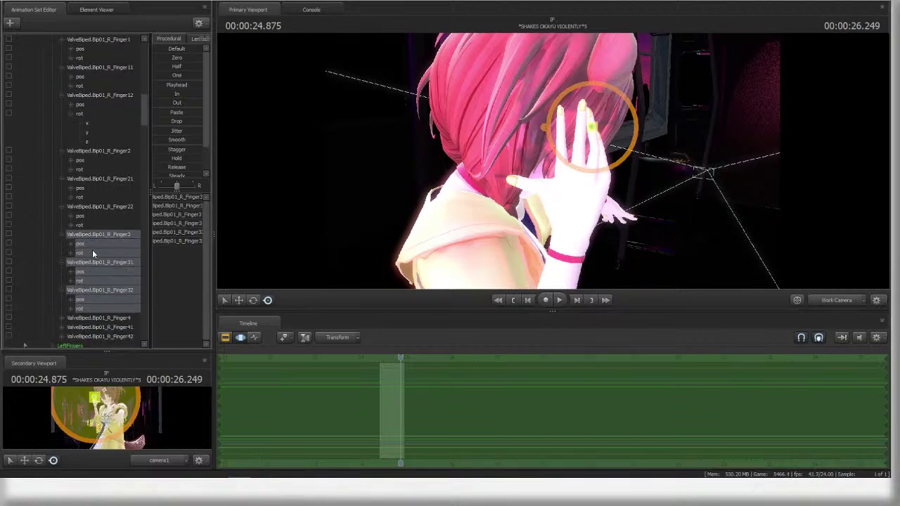
pyautogui.click(93, 255)
pyautogui.keyDown('ctrl'); pyautogui.click(90, 281); pyautogui.keyUp('ctrl')
pyautogui.keyDown('ctrl'); pyautogui.click(93, 308); pyautogui.keyUp('ctrl')
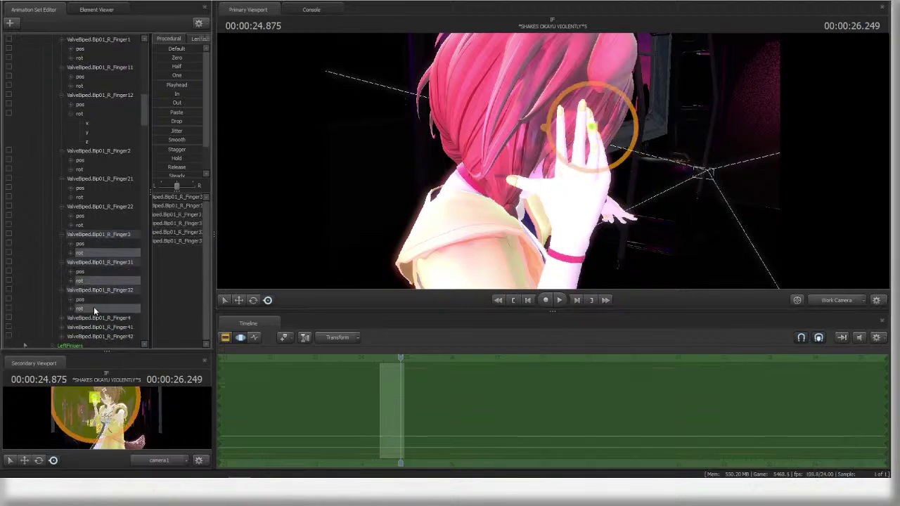
pyautogui.moveTo(177, 58); pyautogui.dragTo(412, 93)
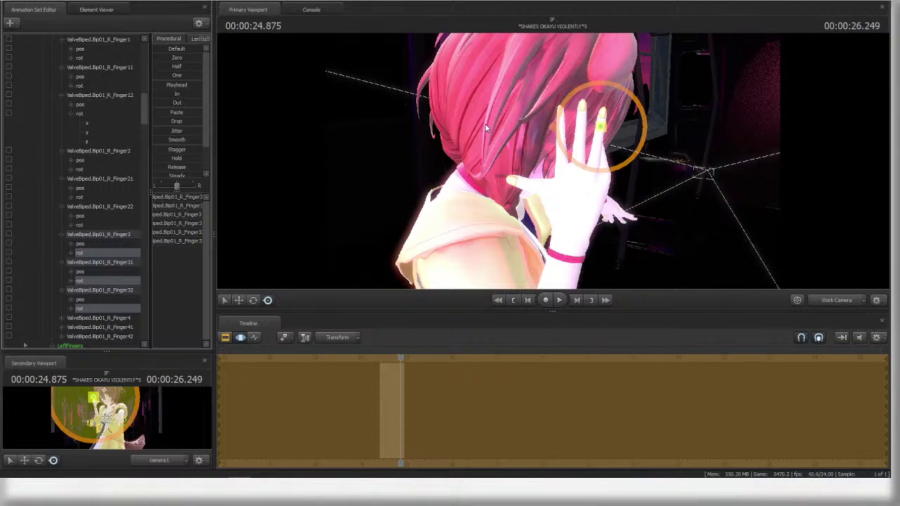
# - Select only the rot channels of R_Finger4, R_Finger41 and R_Finger42 to straighten the right little finger
pyautogui.moveTo(485, 128); pyautogui.dragTo(569, 166)
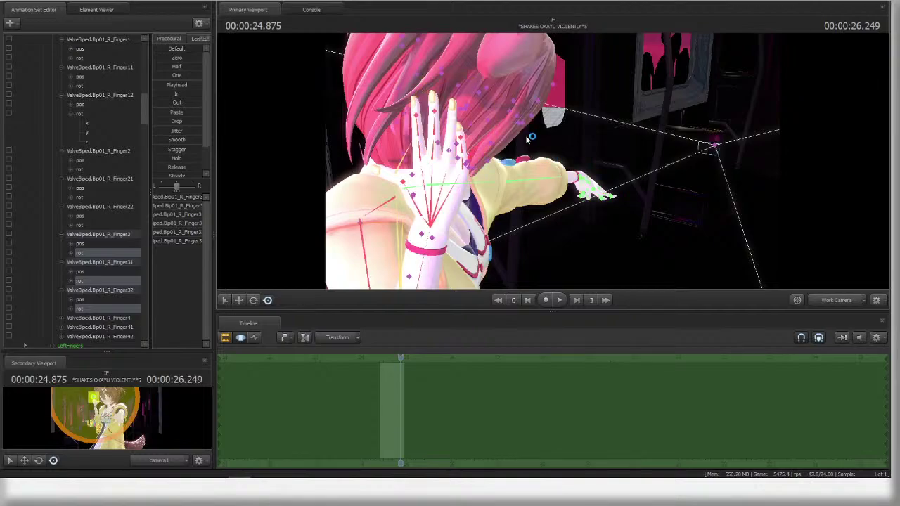
pyautogui.keyDown('ctrl'); pyautogui.click(463, 167); pyautogui.keyUp('ctrl')
pyautogui.keyDown('ctrl'); pyautogui.keyDown('shift'); pyautogui.click(463, 149); pyautogui.keyUp('shift'); pyautogui.keyUp('ctrl')
pyautogui.keyDown('ctrl'); pyautogui.keyDown('shift'); pyautogui.click(464, 135); pyautogui.keyUp('shift'); pyautogui.keyUp('ctrl')
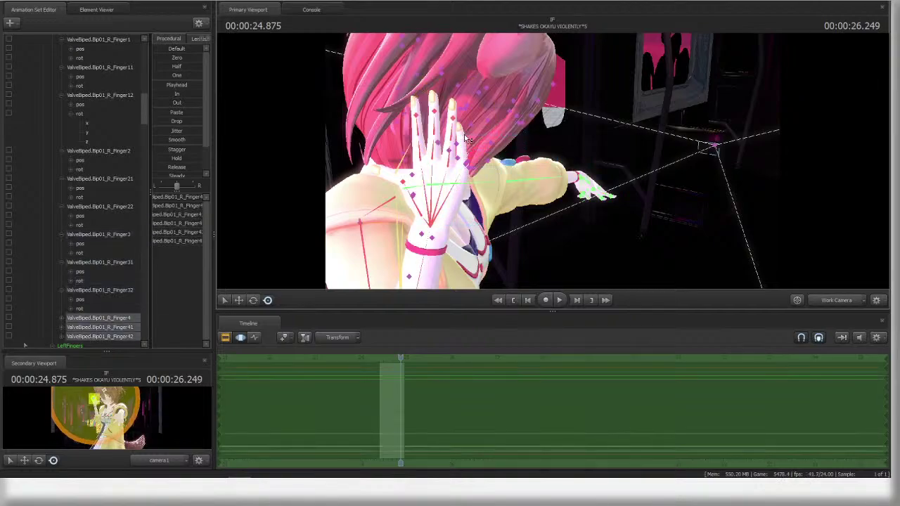
pyautogui.scroll(-3, 107, 309)
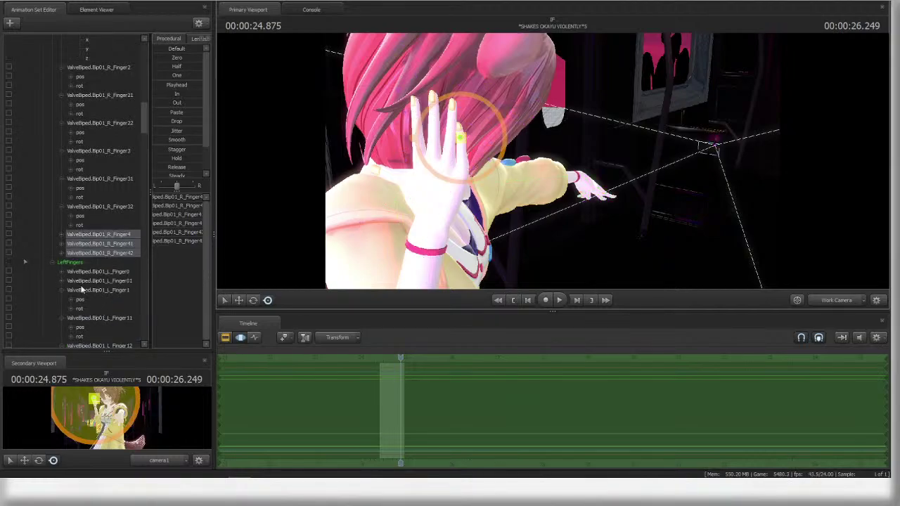
pyautogui.click(61, 253)
pyautogui.click(62, 244)
pyautogui.click(62, 235)
pyautogui.click(80, 253)
pyautogui.keyDown('ctrl'); pyautogui.click(79, 280); pyautogui.keyUp('ctrl')
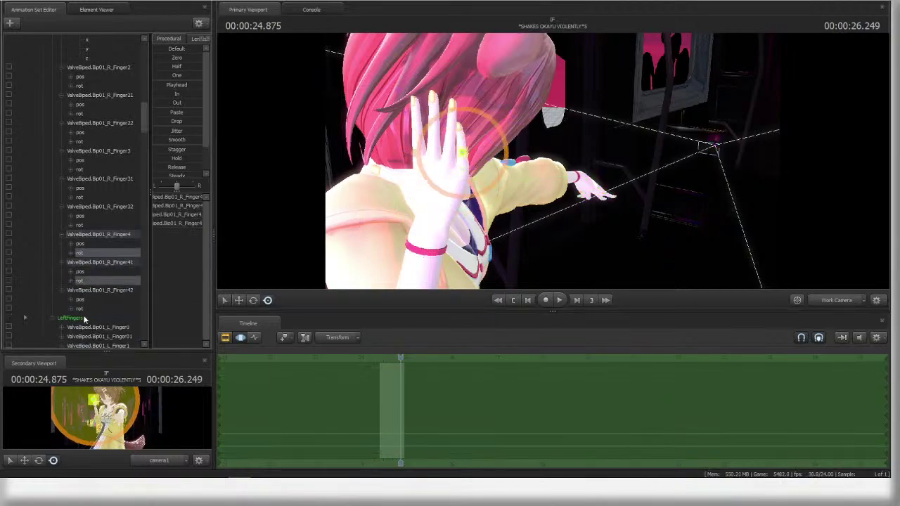
pyautogui.keyDown('ctrl'); pyautogui.click(90, 317); pyautogui.keyUp('ctrl')
pyautogui.click(97, 309)
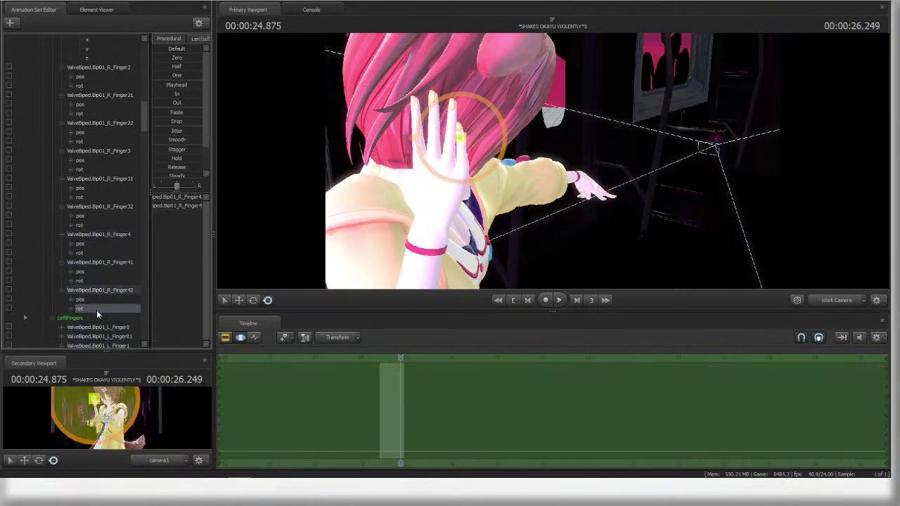
pyautogui.keyDown('ctrl'); pyautogui.click(93, 281); pyautogui.keyUp('ctrl')
pyautogui.keyDown('ctrl'); pyautogui.click(96, 245); pyautogui.keyUp('ctrl')
pyautogui.keyDown('ctrl'); pyautogui.click(97, 246); pyautogui.keyUp('ctrl')
pyautogui.keyDown('ctrl'); pyautogui.click(99, 253); pyautogui.keyUp('ctrl')
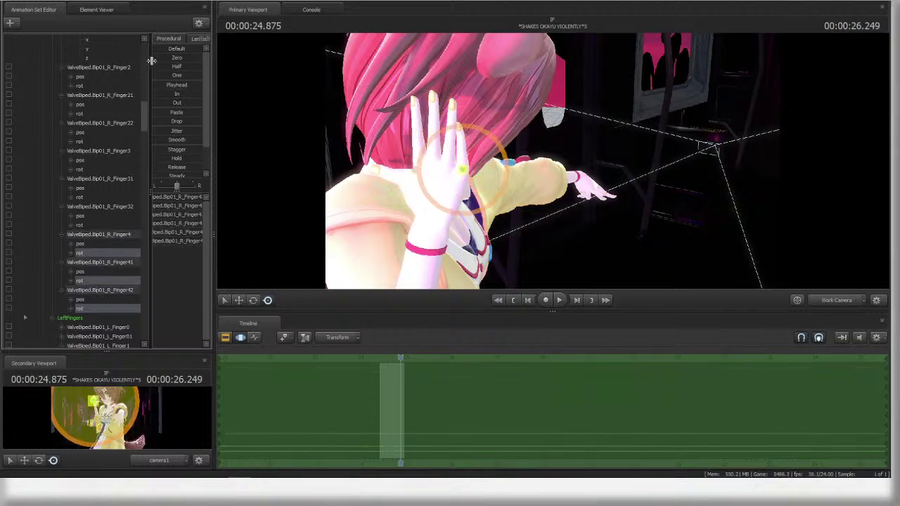
# - Spread the right hand open by rotating the base bones of the little finger, thumb, ring, middle and index fingers
pyautogui.keyDown('ctrl'); pyautogui.click(457, 166); pyautogui.keyUp('ctrl')
pyautogui.keyDown('alt'); pyautogui.moveTo(602, 156); pyautogui.dragTo(494, 198); pyautogui.keyUp('alt')
pyautogui.keyDown('ctrl'); pyautogui.click(485, 166); pyautogui.keyUp('ctrl')
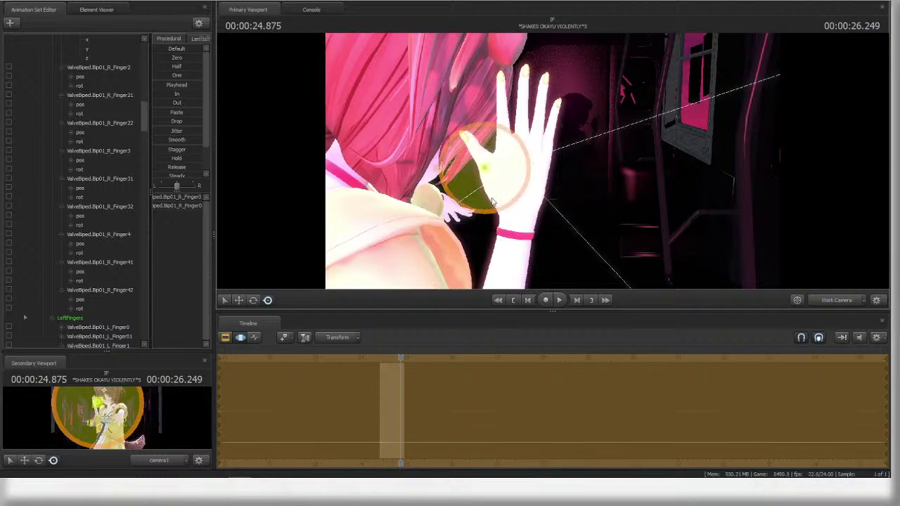
pyautogui.keyDown('ctrl'); pyautogui.click(547, 148); pyautogui.keyUp('ctrl')
pyautogui.keyDown('alt'); pyautogui.moveTo(596, 149); pyautogui.dragTo(513, 129); pyautogui.keyUp('alt')
pyautogui.keyDown('ctrl'); pyautogui.click(536, 131); pyautogui.keyUp('ctrl')
pyautogui.keyDown('ctrl'); pyautogui.click(518, 131); pyautogui.keyUp('ctrl')
pyautogui.keyDown('ctrl'); pyautogui.click(501, 134); pyautogui.keyUp('ctrl')
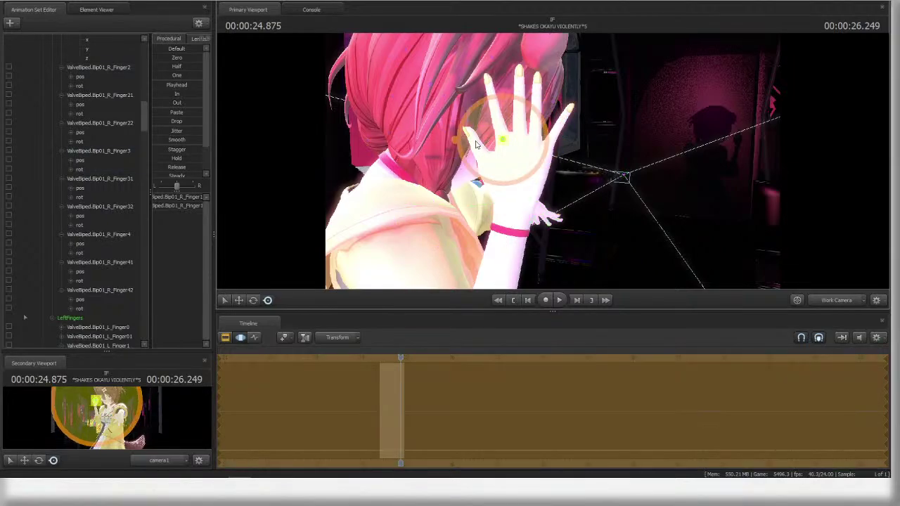
# - Return the primary viewport to camera1 and play back the shots from about 00:00:23.1 to review the pose in sequence
pyautogui.click(837, 300)
pyautogui.press('Escape')
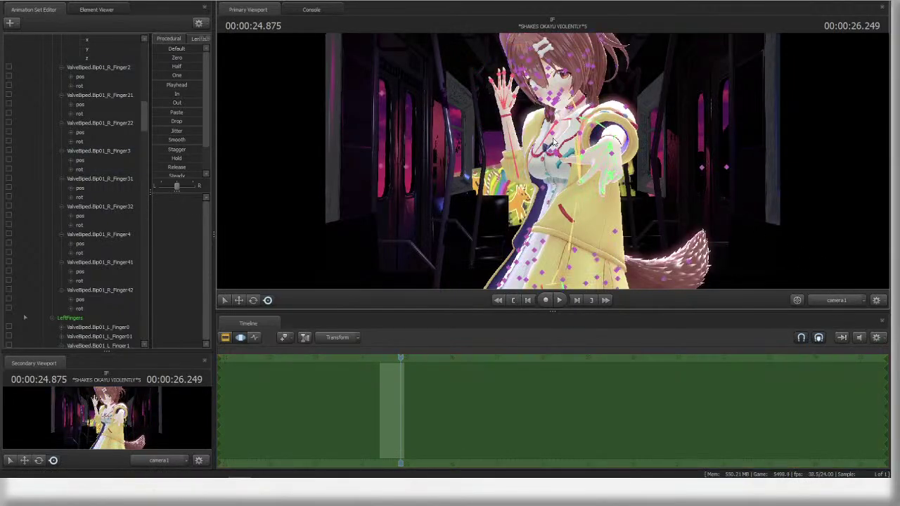
pyautogui.moveTo(401, 357); pyautogui.dragTo(316, 356)
pyautogui.press('space')
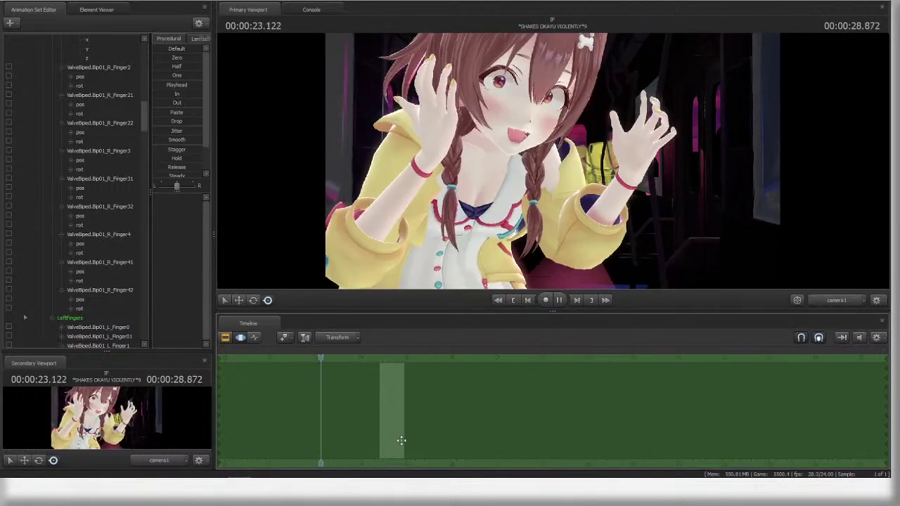
pyautogui.press('F2')
pyautogui.press('space')
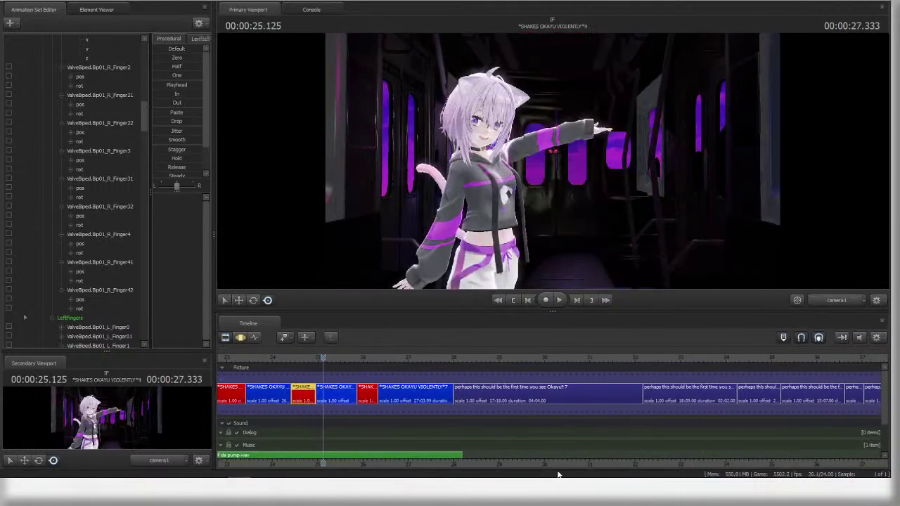
# - Go to 00:00:24.833 in the Motion Editor and shift the character's body with the Pelvis bone
pyautogui.click(489, 358)
pyautogui.click(240, 338)
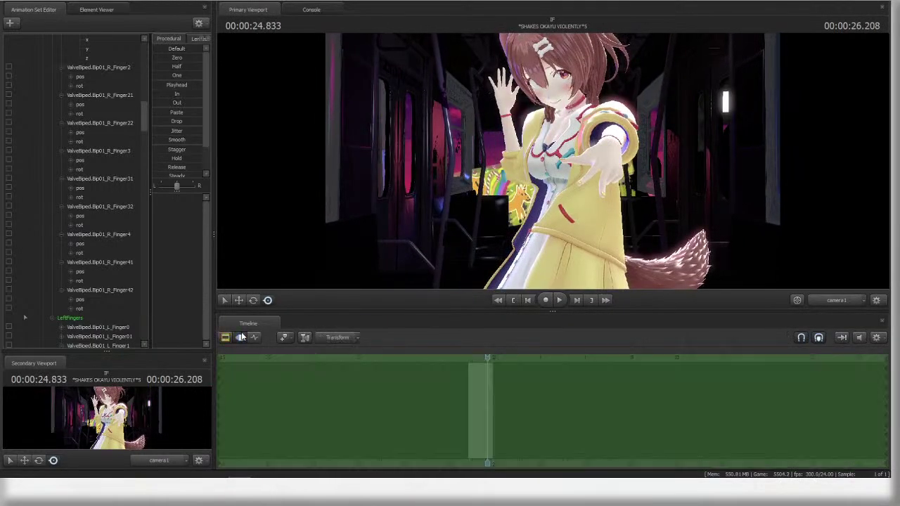
pyautogui.click(573, 261)
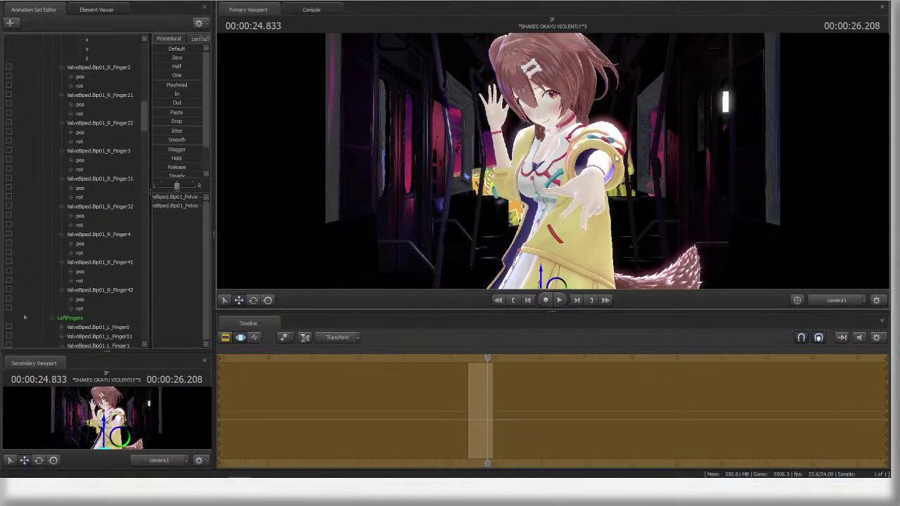
# - Rotate the left upper arm, forearm and hand to lower the arm reaching toward the camera
pyautogui.press('r')
pyautogui.keyDown('ctrl'); pyautogui.click(596, 149); pyautogui.keyUp('ctrl')
pyautogui.moveTo(597, 149); pyautogui.dragTo(598, 171)
pyautogui.keyDown('ctrl'); pyautogui.click(598, 175); pyautogui.keyUp('ctrl')
pyautogui.moveTo(596, 202); pyautogui.dragTo(576, 232)
pyautogui.keyDown('ctrl'); pyautogui.click(579, 227); pyautogui.keyUp('ctrl')
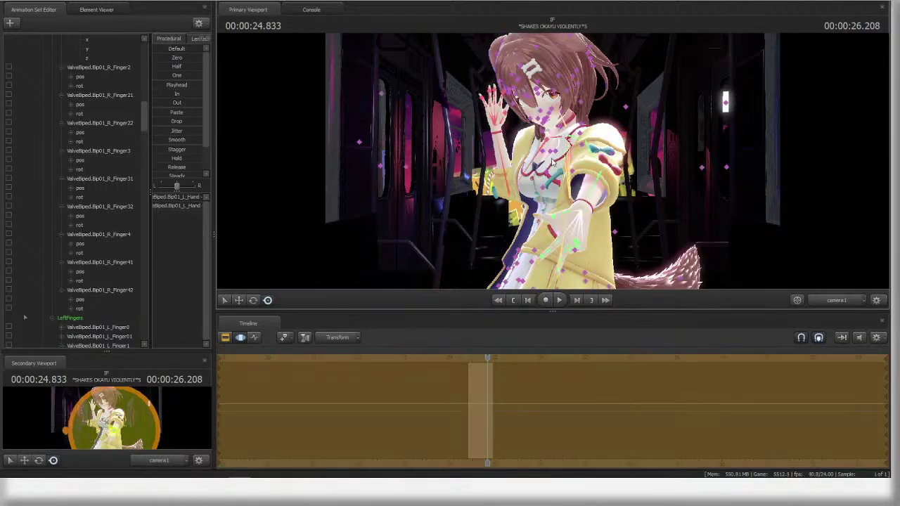
# - Rotate the Neck1 and Head1 bones to turn and tilt the character's head over the outstretched left arm
pyautogui.keyDown('ctrl'); pyautogui.click(567, 136); pyautogui.keyUp('ctrl')
pyautogui.moveTo(566, 136); pyautogui.dragTo(592, 114)
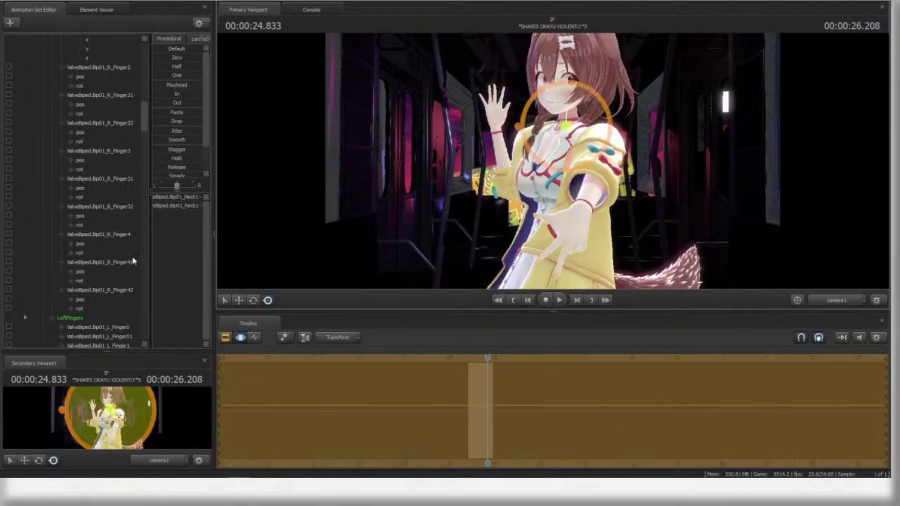
pyautogui.scroll(8, 101, 261)
pyautogui.scroll(4, 100, 258)
pyautogui.click(97, 188)
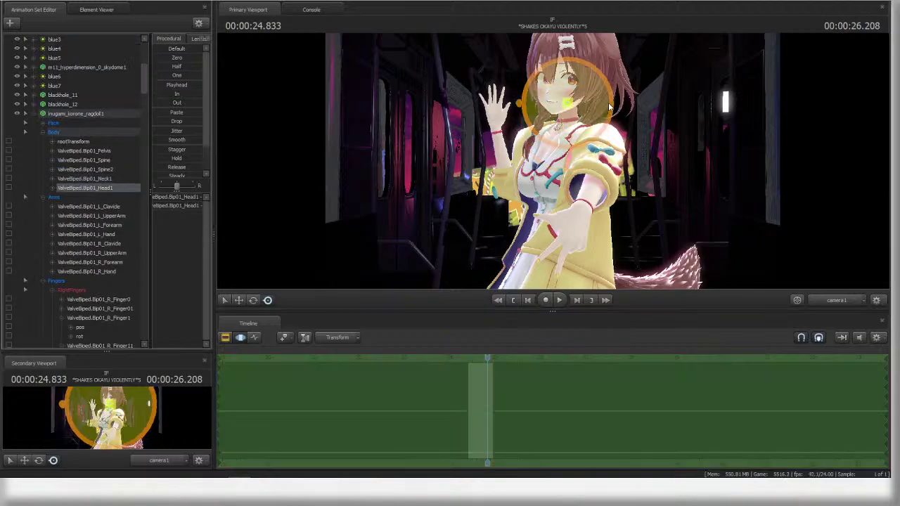
pyautogui.moveTo(596, 108); pyautogui.dragTo(537, 264)
# - Try lowering the raised right arm beside the body by rotating its arm bones, and undo the last forearm rotation
pyautogui.keyDown('ctrl'); pyautogui.click(560, 138); pyautogui.keyUp('ctrl')
pyautogui.keyDown('ctrl'); pyautogui.click(541, 151); pyautogui.keyUp('ctrl')
pyautogui.keyDown('ctrl'); pyautogui.click(513, 165); pyautogui.keyUp('ctrl')
pyautogui.press('ctrl')
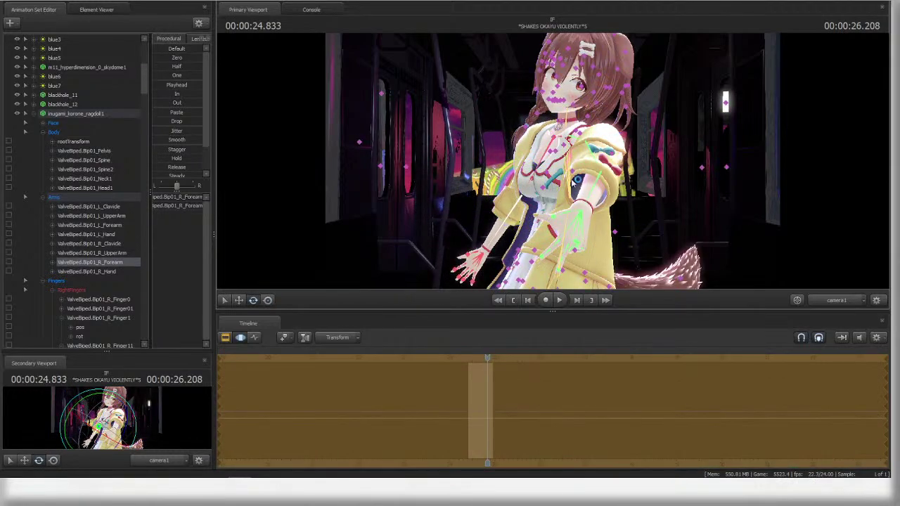
pyautogui.moveTo(549, 221); pyautogui.dragTo(549, 224)
pyautogui.hotkey('ctrl', 'z')
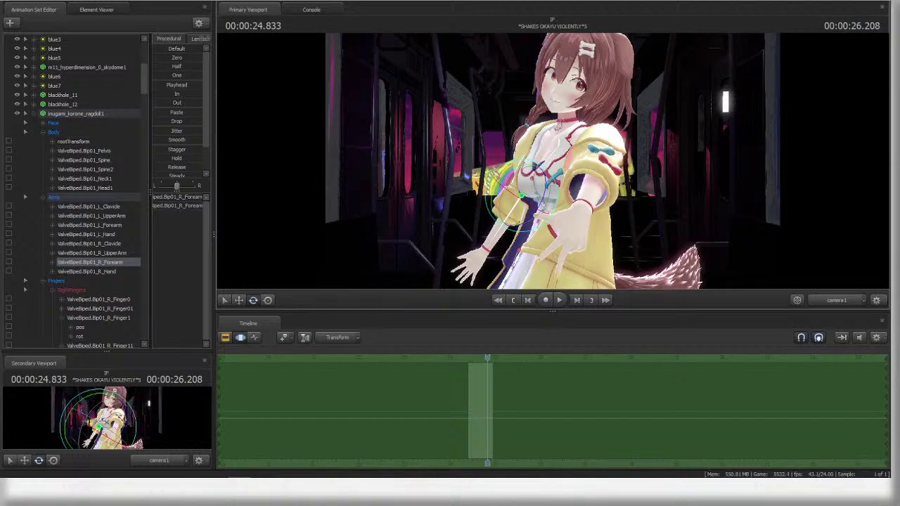
# - Reset the right arm by applying Default to the rot channels of R_UpperArm, R_Forearm and R_Hand
pyautogui.keyDown('ctrl'); pyautogui.click(524, 181); pyautogui.keyUp('ctrl')
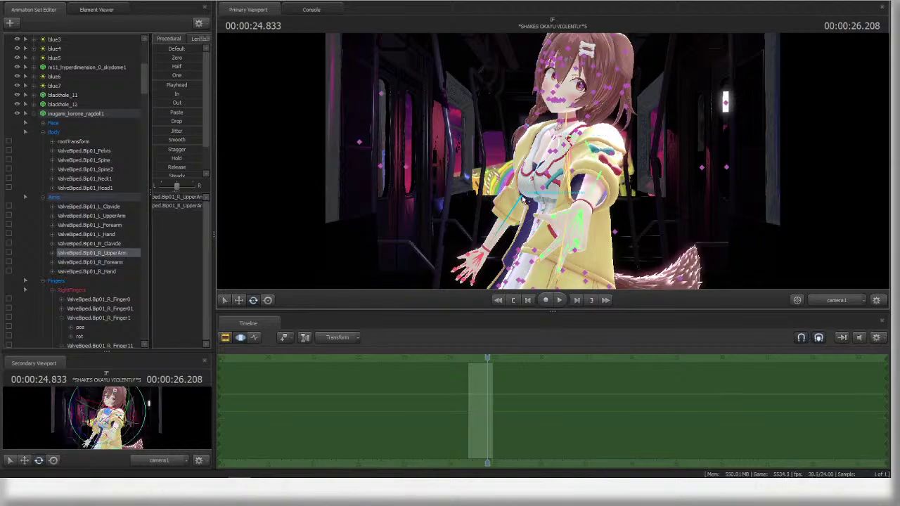
pyautogui.keyDown('ctrl'); pyautogui.keyDown('shift'); pyautogui.click(516, 205); pyautogui.keyUp('shift'); pyautogui.keyUp('ctrl')
pyautogui.keyDown('ctrl'); pyautogui.keyDown('shift'); pyautogui.click(496, 270); pyautogui.keyUp('shift'); pyautogui.keyUp('ctrl')
pyautogui.scroll(-1, 118, 225)
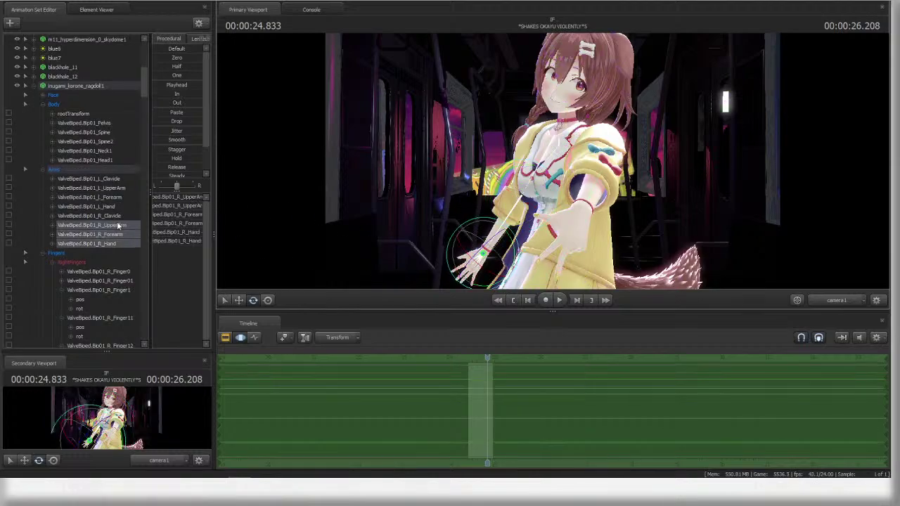
pyautogui.click(54, 225)
pyautogui.click(70, 243)
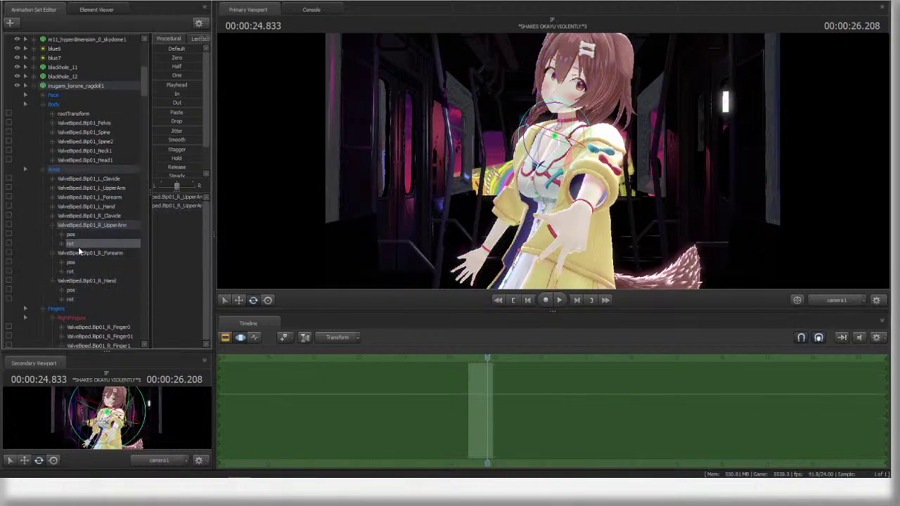
pyautogui.keyDown('ctrl'); pyautogui.click(78, 271); pyautogui.keyUp('ctrl')
pyautogui.keyDown('ctrl'); pyautogui.click(84, 298); pyautogui.keyUp('ctrl')
pyautogui.doubleClick(181, 51)
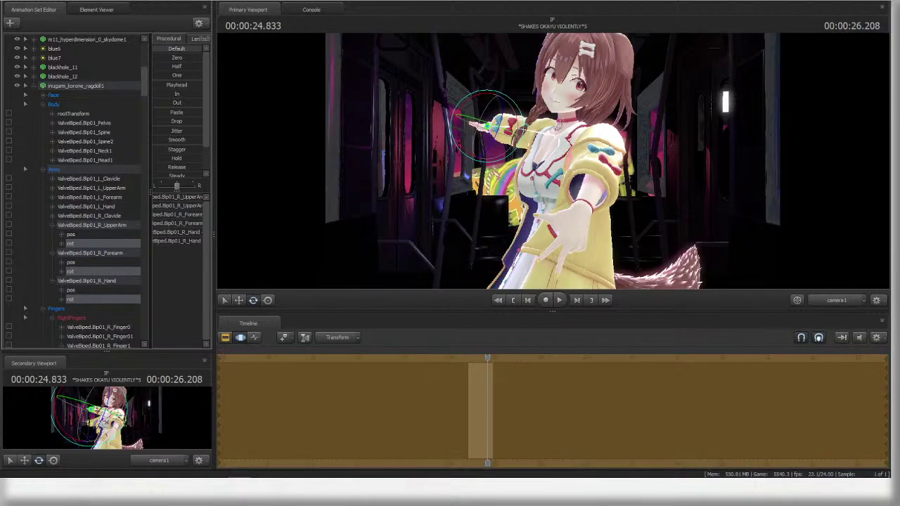
# - Lower the right arm beside the body by rotating R_UpperArm, bend the elbow outward with R_Forearm, and select R_Clavicle
pyautogui.keyDown('ctrl'); pyautogui.click(542, 135); pyautogui.keyUp('ctrl')
pyautogui.press('t')
pyautogui.moveTo(598, 132); pyautogui.dragTo(573, 138)
pyautogui.press('ctrl')
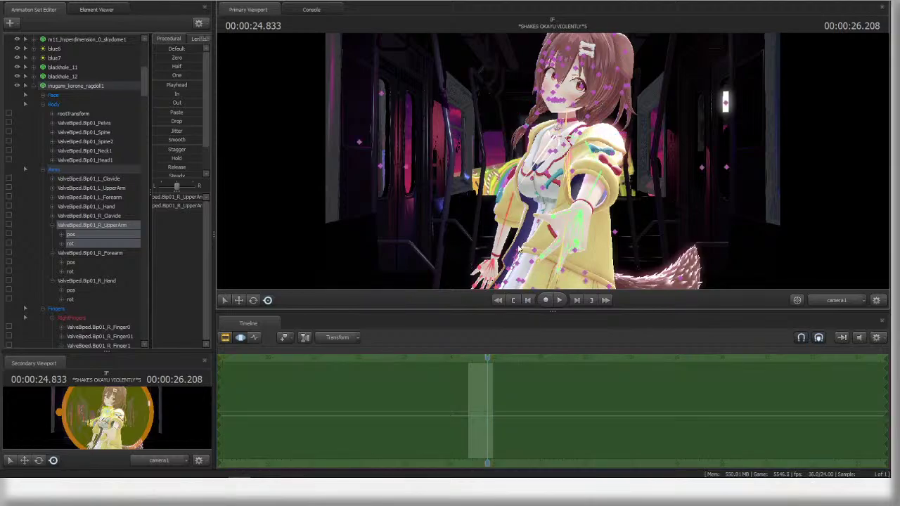
pyautogui.click(515, 222)
pyautogui.moveTo(548, 202); pyautogui.dragTo(542, 215)
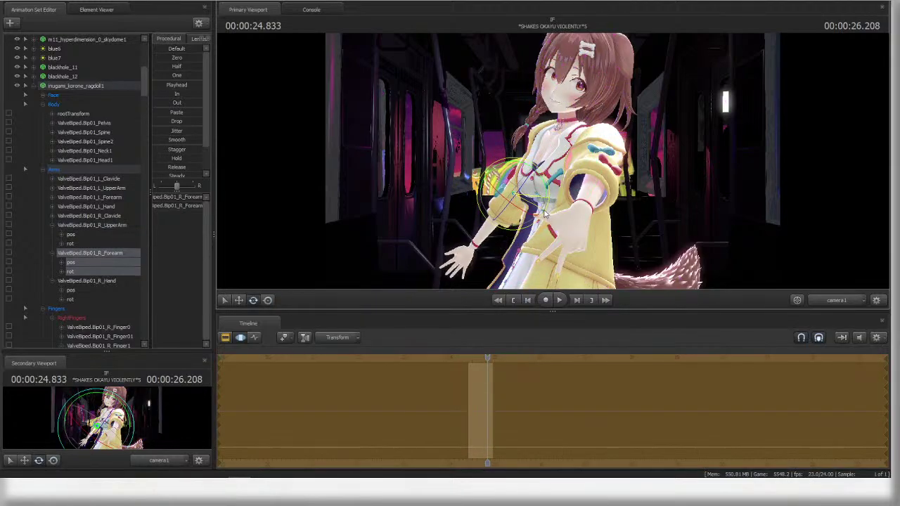
pyautogui.keyDown('ctrl'); pyautogui.click(532, 151); pyautogui.keyUp('ctrl')
pyautogui.keyDown('ctrl'); pyautogui.click(560, 135); pyautogui.keyUp('ctrl')
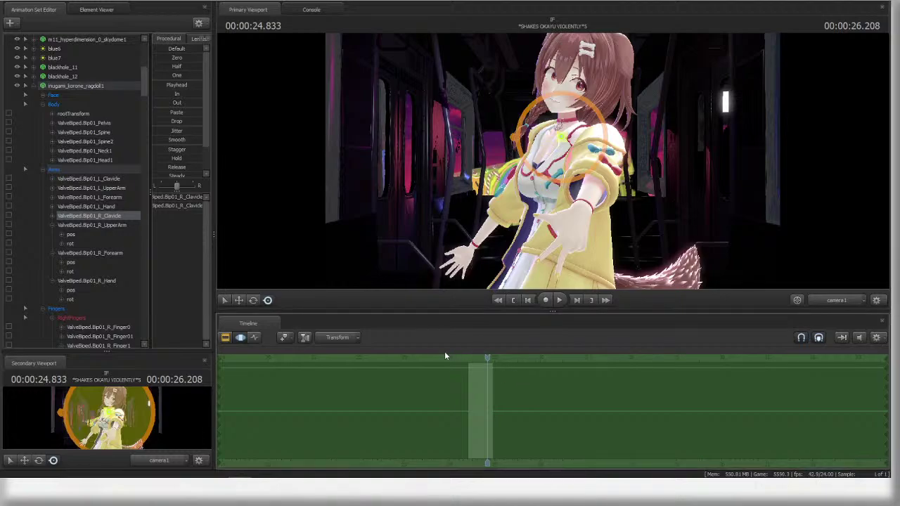
# - Move the playhead to 00:00:24.750, collapse the character's bone groups and select the Unknown group's facial controls
pyautogui.moveTo(444, 355); pyautogui.dragTo(483, 356)
pyautogui.click(43, 169)
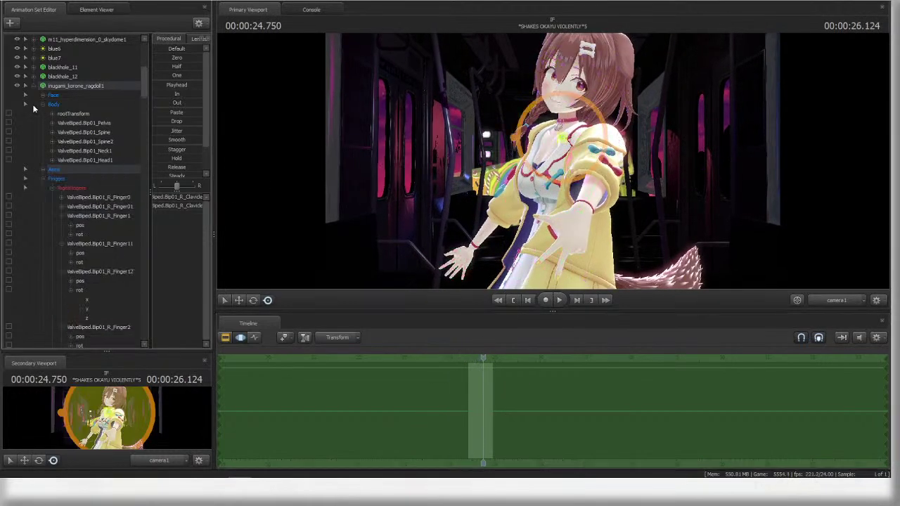
pyautogui.click(43, 104)
pyautogui.click(43, 123)
pyautogui.click(48, 143)
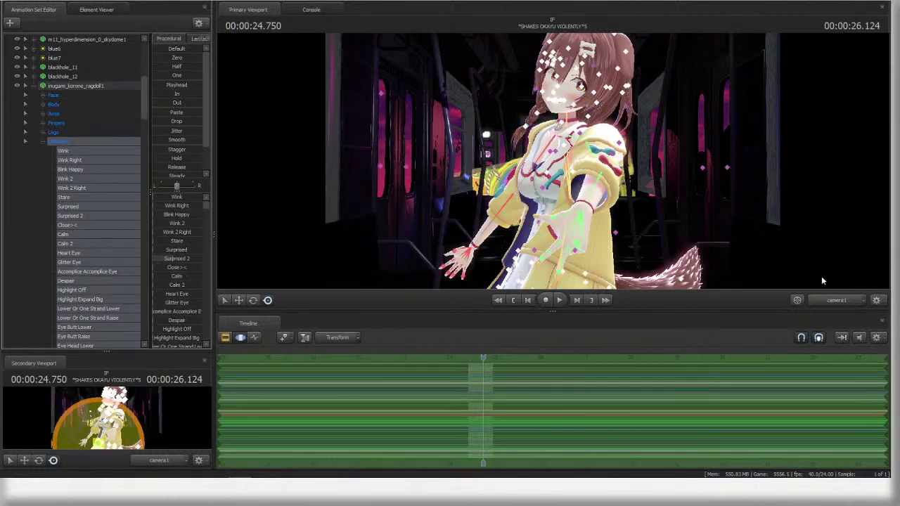
# - Frame the face through the Work Camera and raise the Lower and Higher eyebrow sliders to give an angry brow
pyautogui.click(835, 300)
pyautogui.moveTo(548, 176); pyautogui.dragTo(524, 176)
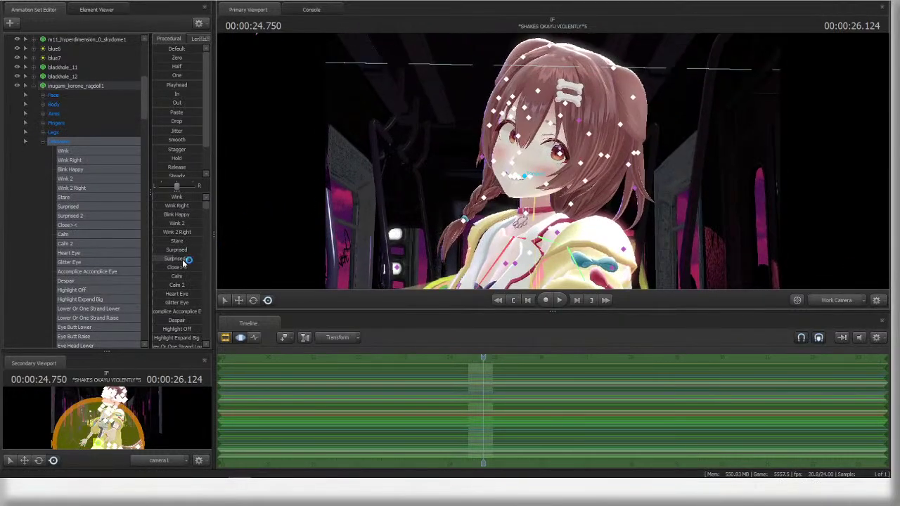
pyautogui.scroll(-5, 200, 270)
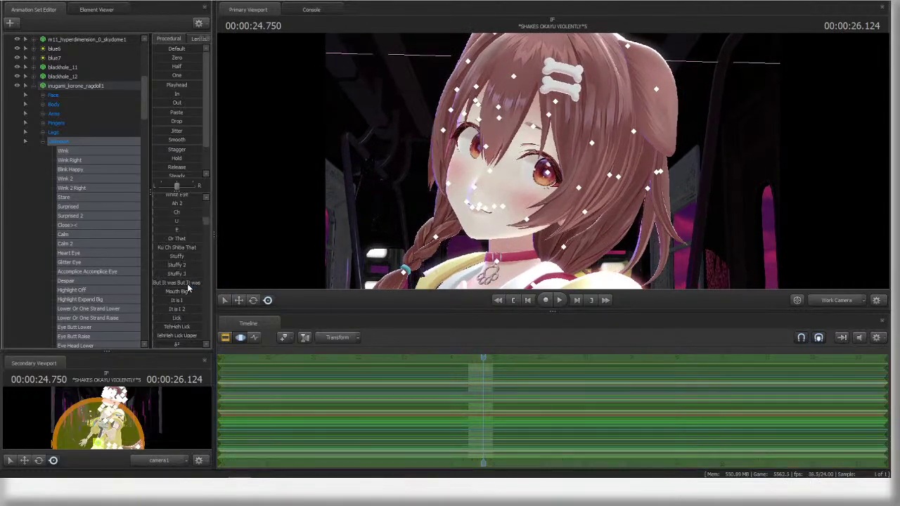
pyautogui.scroll(-6, 186, 286)
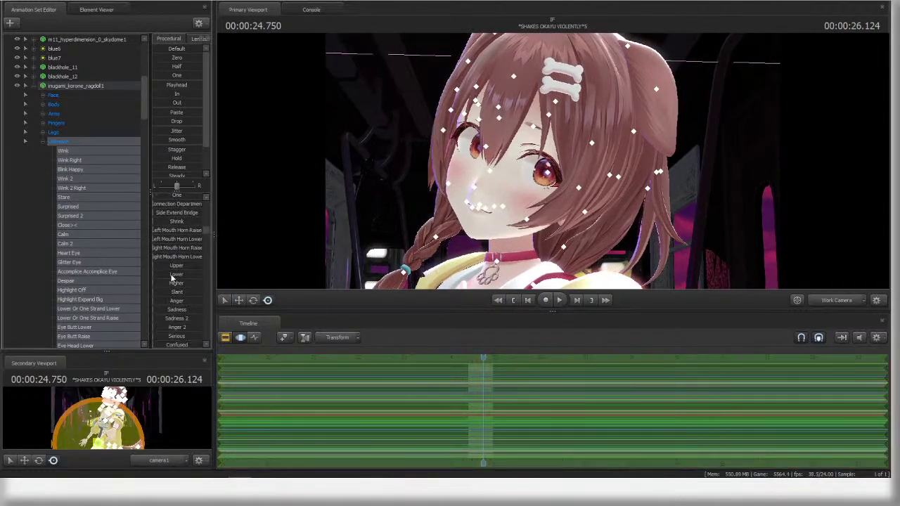
pyautogui.moveTo(171, 276); pyautogui.dragTo(201, 275)
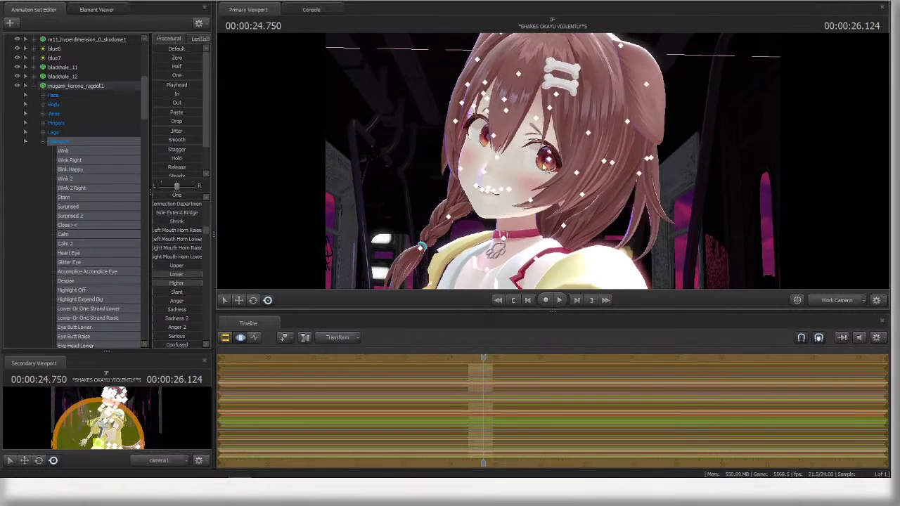
pyautogui.moveTo(605, 139); pyautogui.dragTo(544, 157)
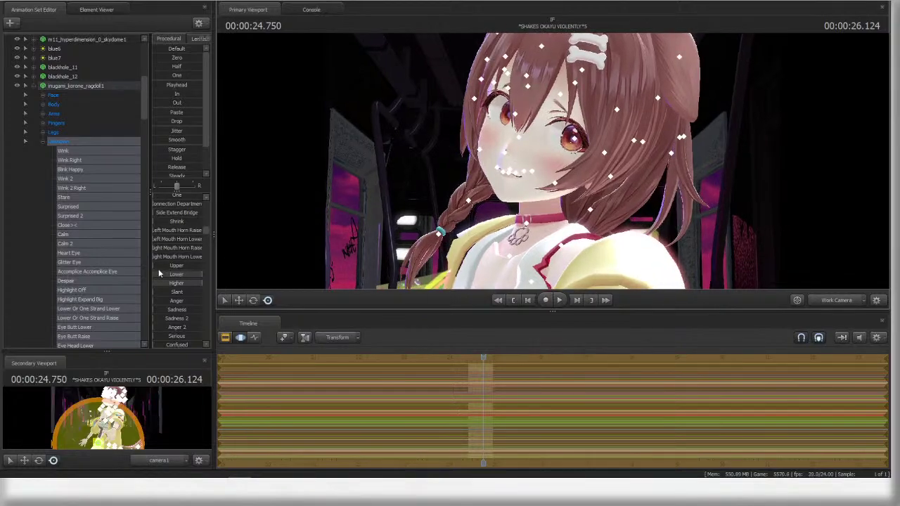
# - Slightly raise the Wink Right and Blink Happy sliders, and return the viewport to camera1
pyautogui.scroll(7, 185, 285)
pyautogui.scroll(6, 188, 285)
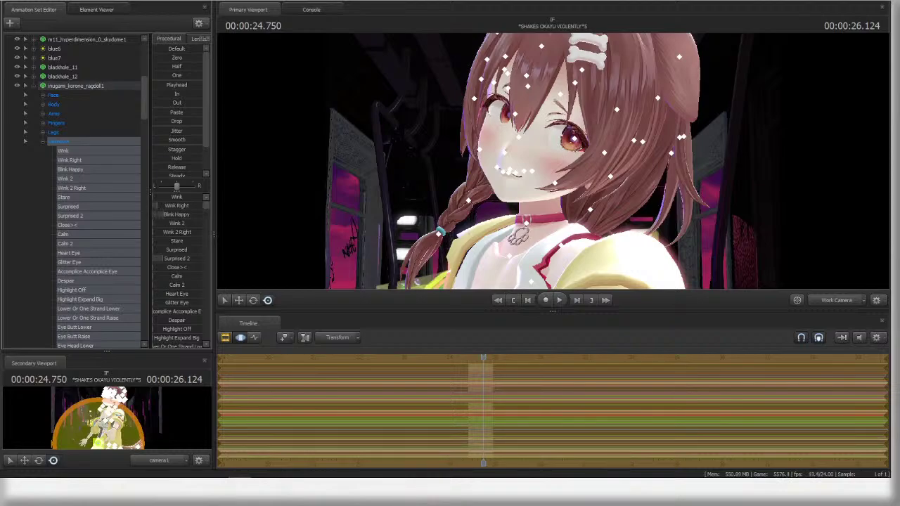
pyautogui.moveTo(572, 116)
pyautogui.mouseDown()
pyautogui.moveTo(572, 105)
pyautogui.moveTo(572, 116)
pyautogui.mouseUp()
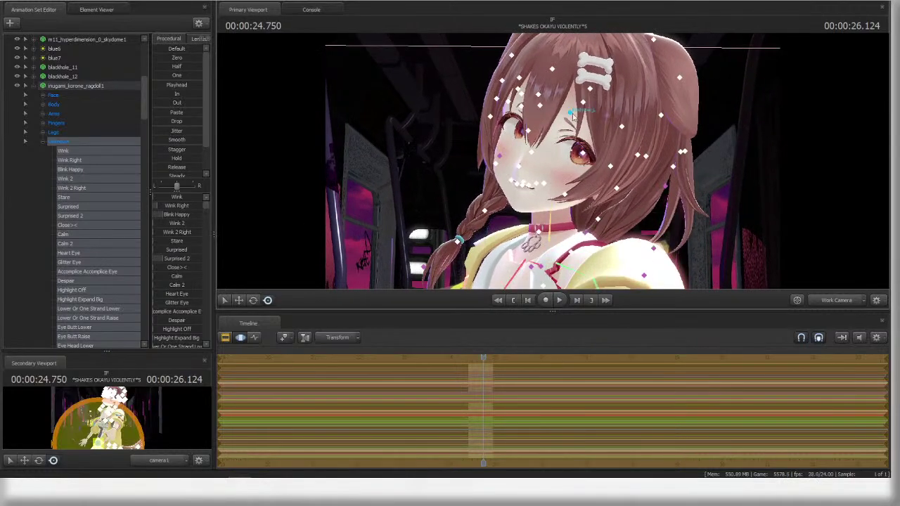
pyautogui.click(837, 300)
pyautogui.click(770, 243)
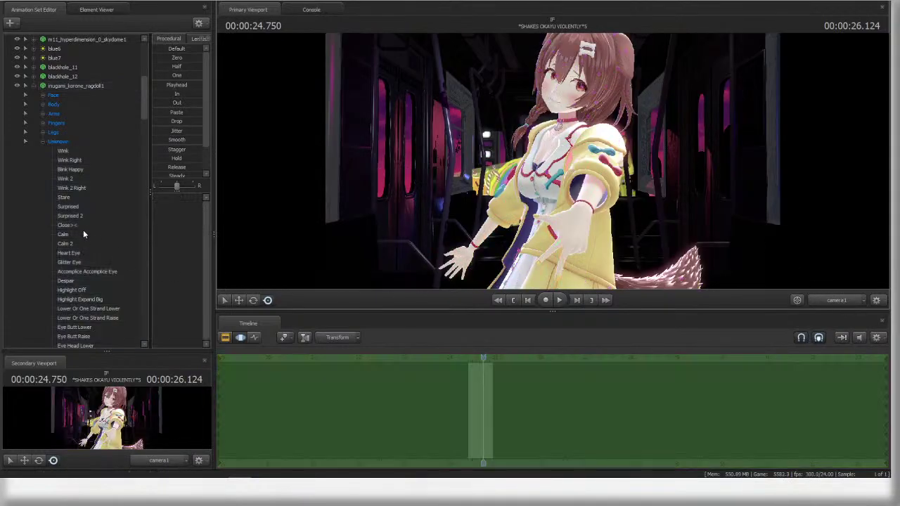
# - Rotate R_UpperArm to bring the right arm closer to the body, and rotate R_Forearm to swing the forearm outward and up
pyautogui.click(58, 144)
pyautogui.click(522, 167)
pyautogui.keyDown('ctrl'); pyautogui.click(522, 167); pyautogui.keyUp('ctrl')
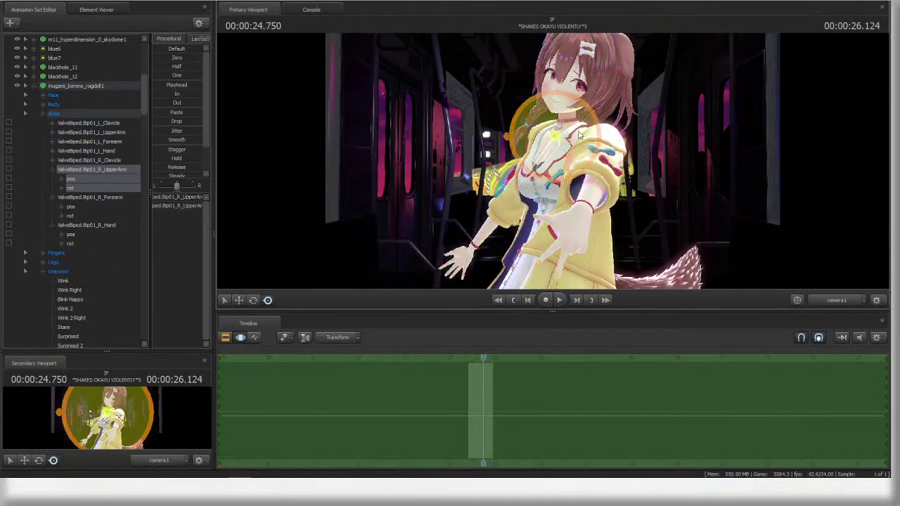
pyautogui.moveTo(530, 156)
pyautogui.mouseDown()
pyautogui.moveTo(559, 114)
pyautogui.moveTo(539, 153)
pyautogui.mouseUp()
pyautogui.keyDown('ctrl'); pyautogui.click(521, 205); pyautogui.keyUp('ctrl')
pyautogui.press('e')
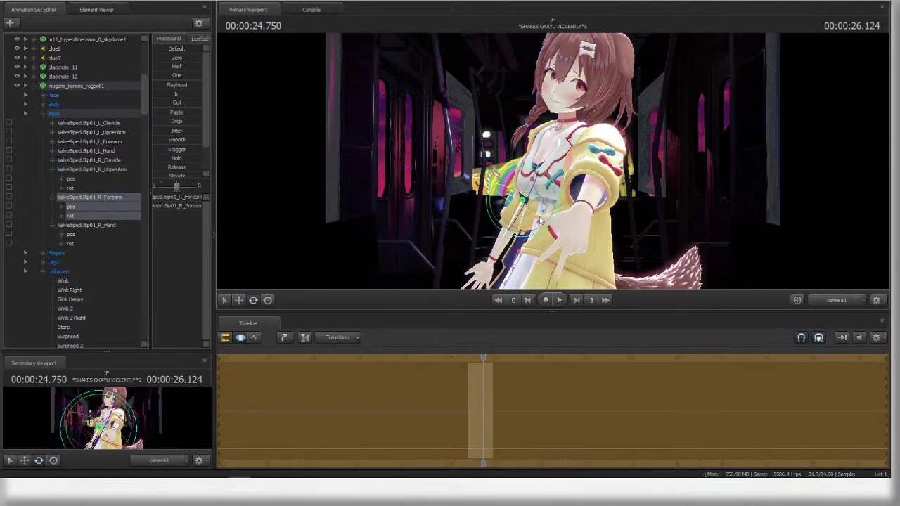
pyautogui.moveTo(551, 212); pyautogui.dragTo(540, 236)
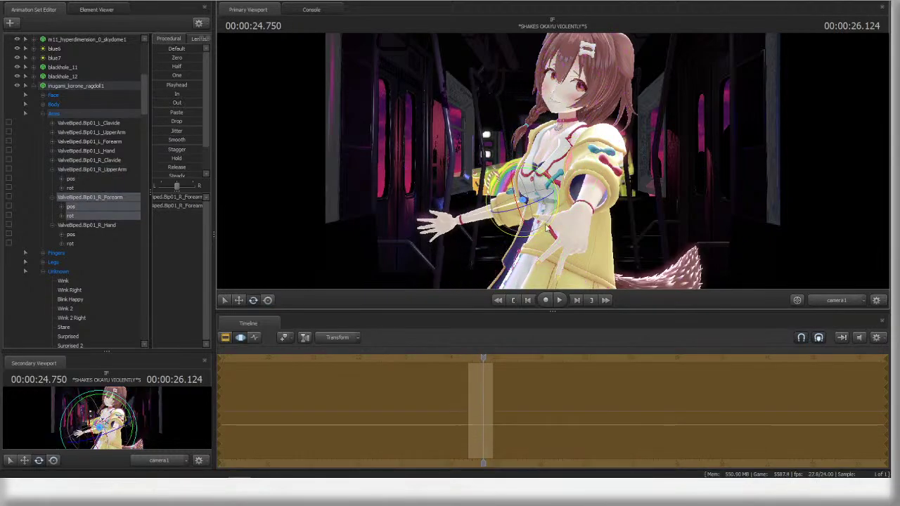
# - Rotate R_UpperArm again to lower the outward-bent right arm beside the torso
pyautogui.keyDown('ctrl'); pyautogui.click(541, 163); pyautogui.keyUp('ctrl')
pyautogui.press('r')
pyautogui.moveTo(587, 149)
pyautogui.mouseDown()
pyautogui.moveTo(586, 161)
pyautogui.moveTo(570, 151)
pyautogui.mouseUp()
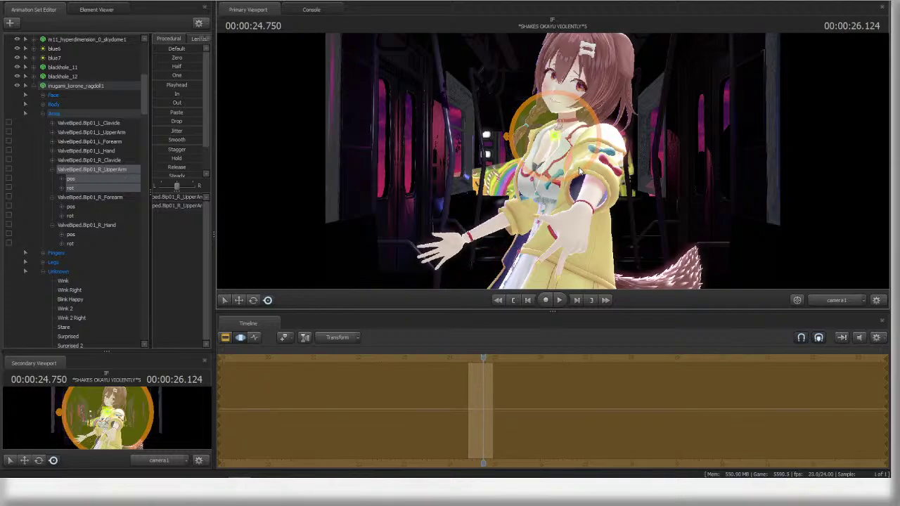
# - Swing the character's outstretched right arm back behind the body by rotating the right upper arm and clavicle, and save the session
pyautogui.keyDown('ctrl'); pyautogui.click(522, 210); pyautogui.keyUp('ctrl')
pyautogui.moveTo(521, 212); pyautogui.dragTo(576, 140)
pyautogui.click(585, 140)
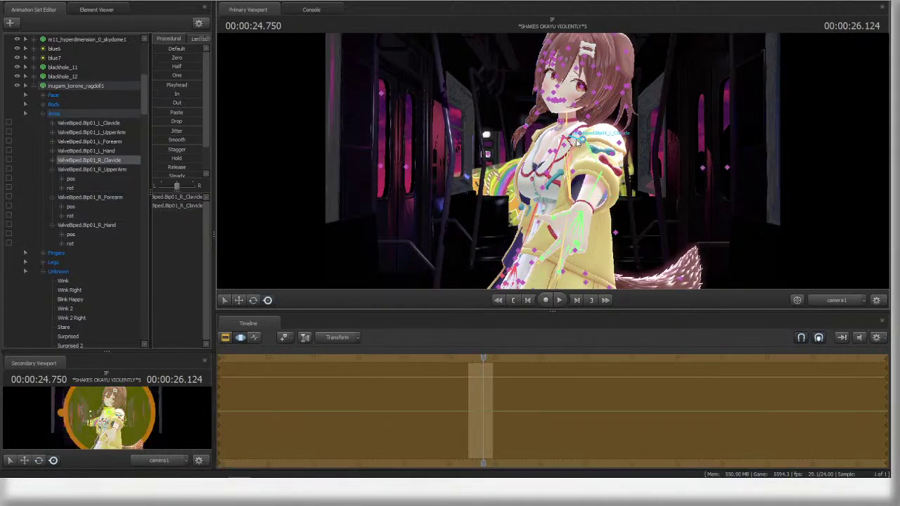
pyautogui.moveTo(599, 234); pyautogui.dragTo(596, 237)
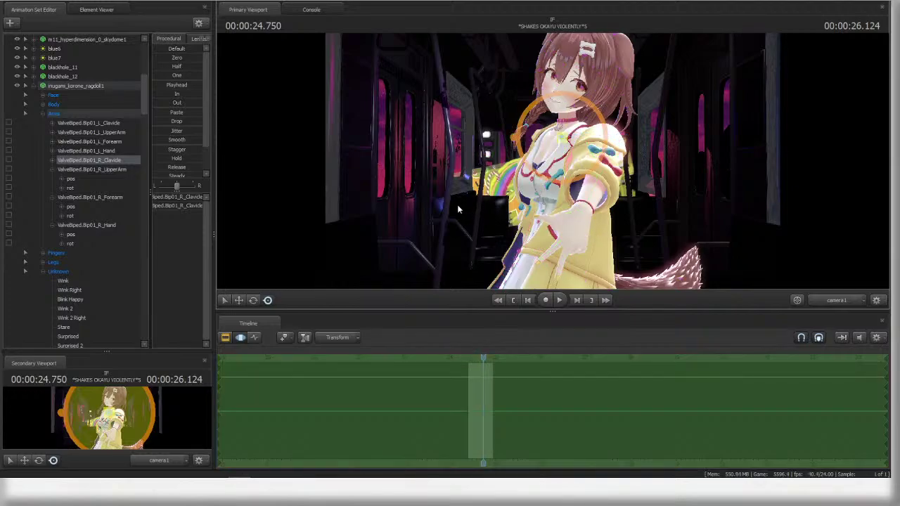
pyautogui.click(352, 215)
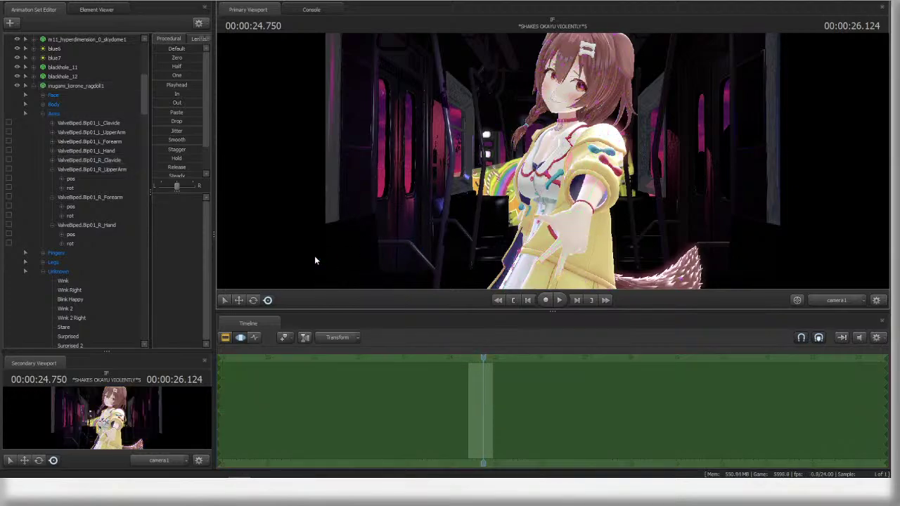
pyautogui.hotkey('ctrl', 's')
# - Rotate the left upper arm so the reaching hand shifts slightly away from the chest
pyautogui.press('ctrl')
pyautogui.click(579, 142)
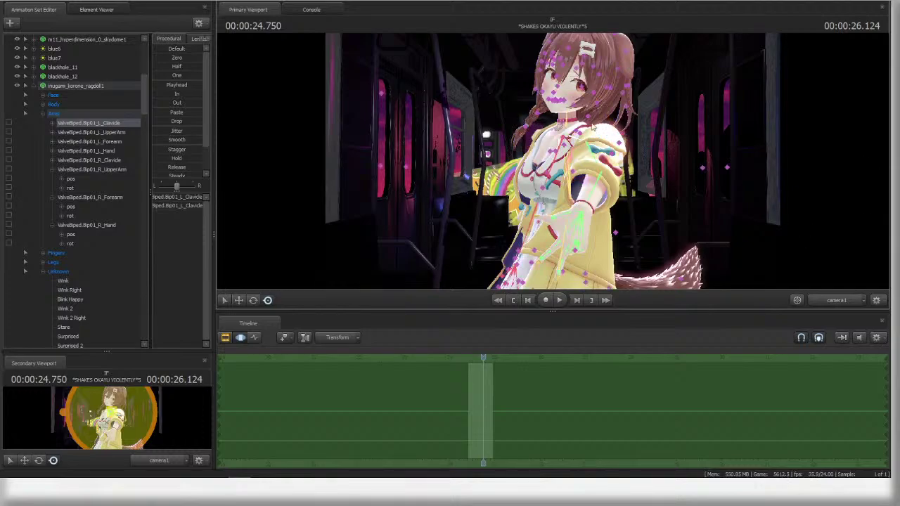
pyautogui.click(745, 100)
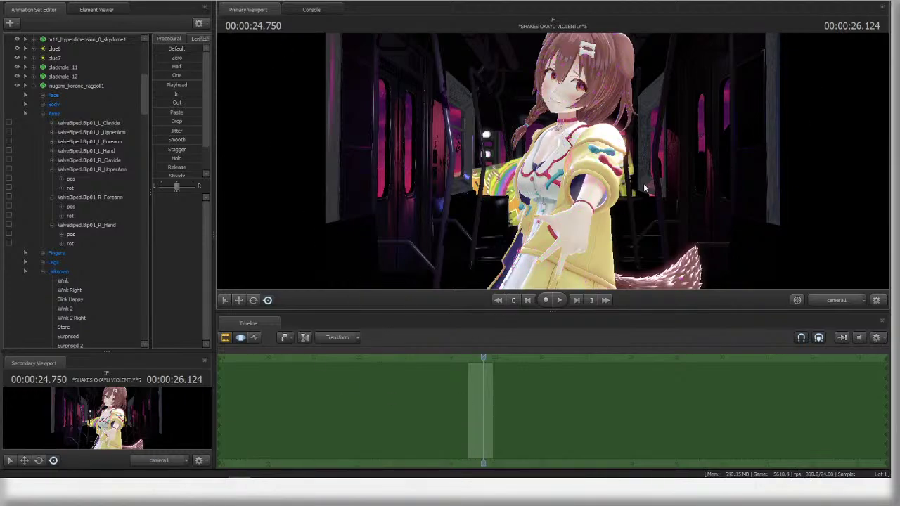
pyautogui.press('ctrl')
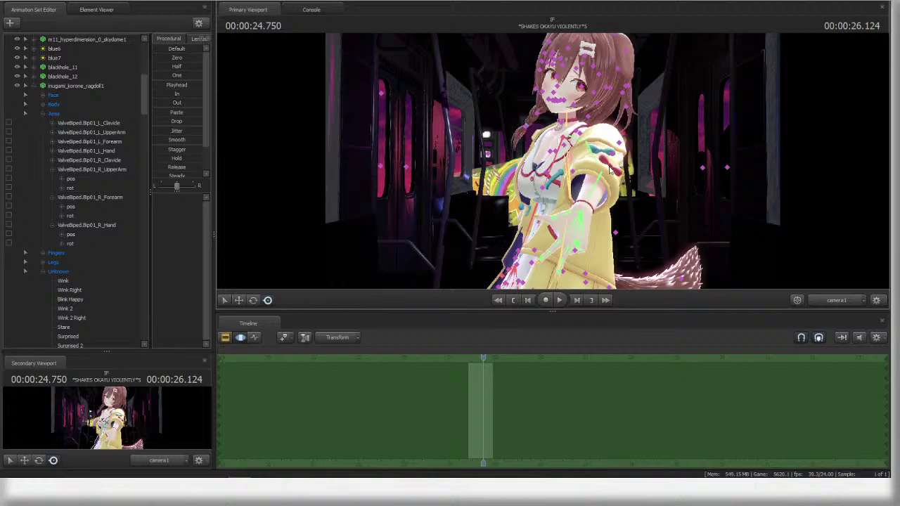
pyautogui.click(578, 144)
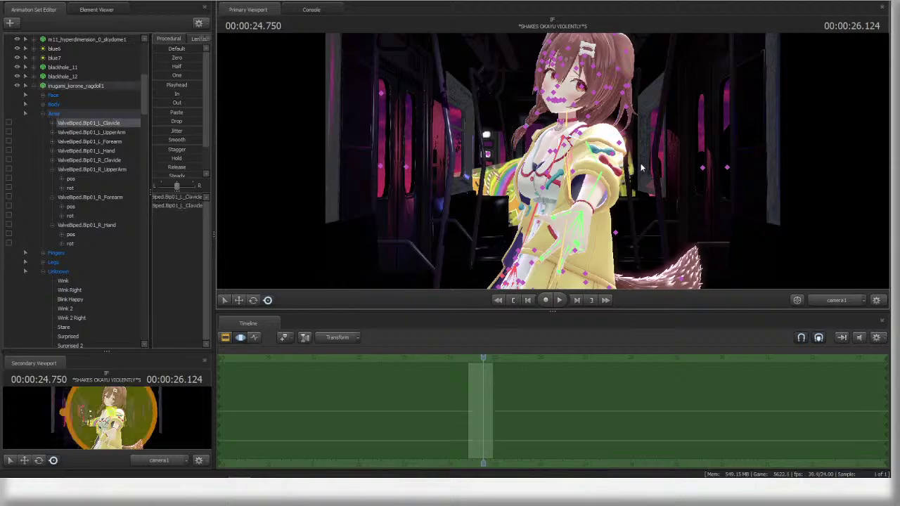
pyautogui.click(593, 151)
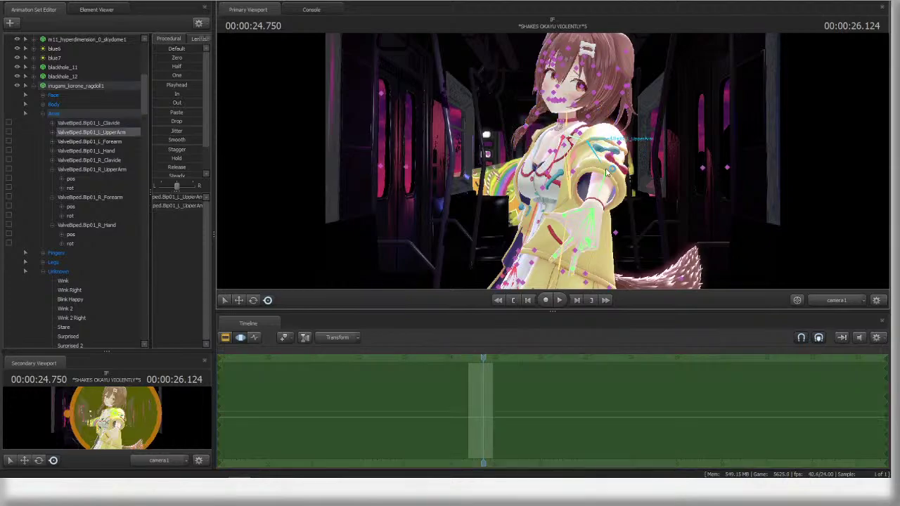
pyautogui.moveTo(608, 167); pyautogui.dragTo(598, 177)
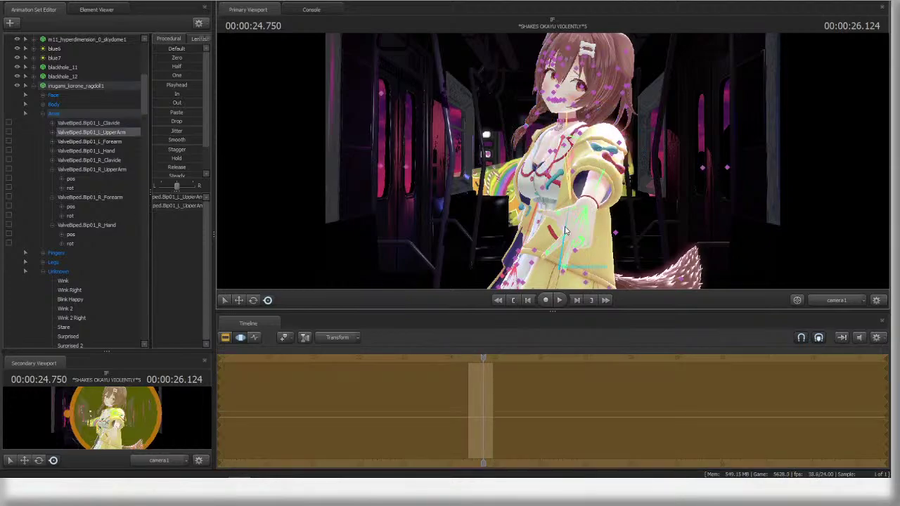
# - Rotate the left thumb's base bone Finger0 to refine the reaching hand's pose
pyautogui.click(566, 231)
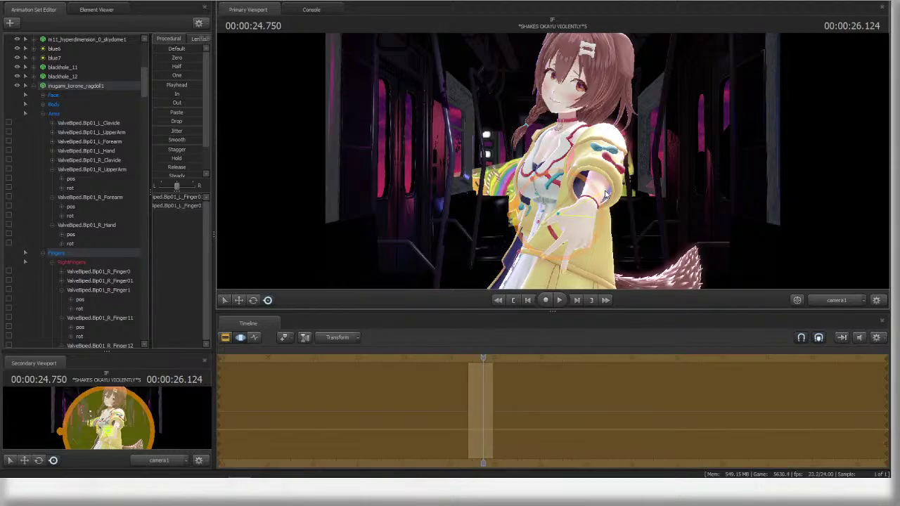
pyautogui.moveTo(596, 216); pyautogui.dragTo(598, 204)
pyautogui.keyDown('ctrl'); pyautogui.click(576, 208); pyautogui.keyUp('ctrl')
pyautogui.moveTo(544, 213); pyautogui.dragTo(588, 216)
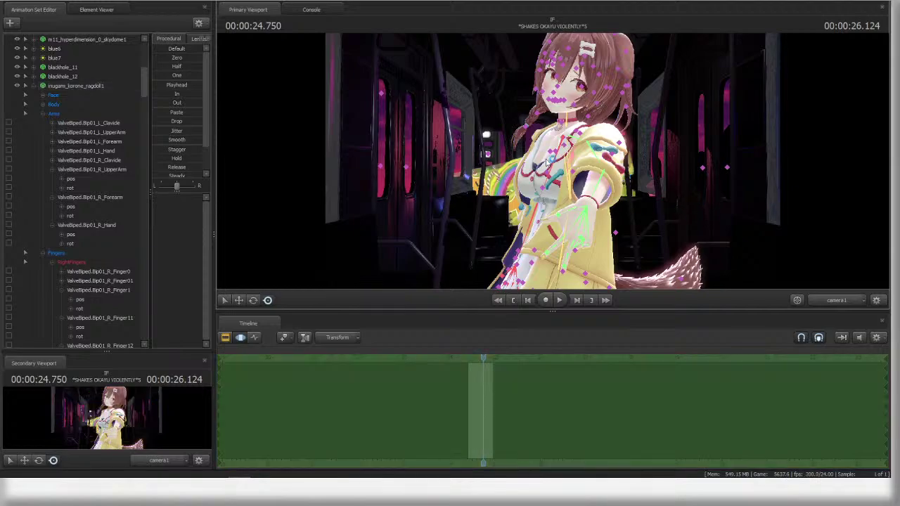
# - Tilt the character's head by rotating the Neck1 and Head1 bones
pyautogui.click(609, 134)
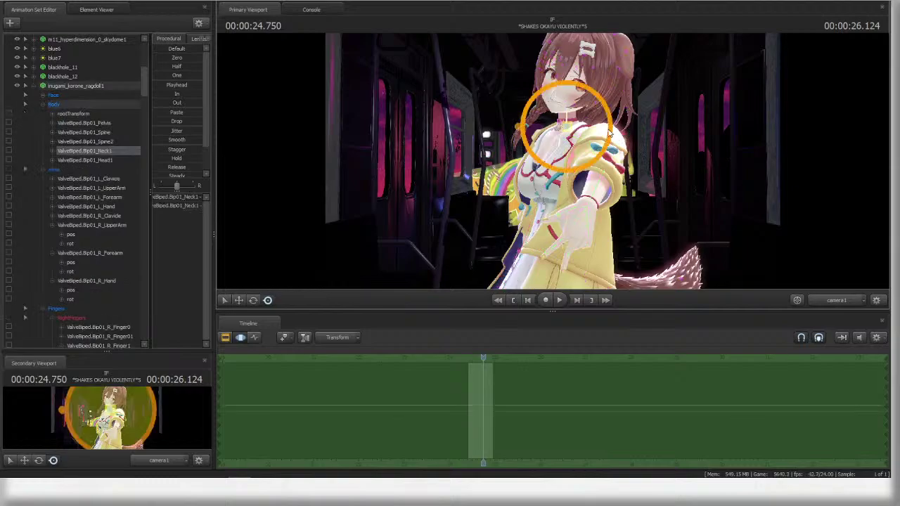
pyautogui.moveTo(610, 125); pyautogui.dragTo(607, 113)
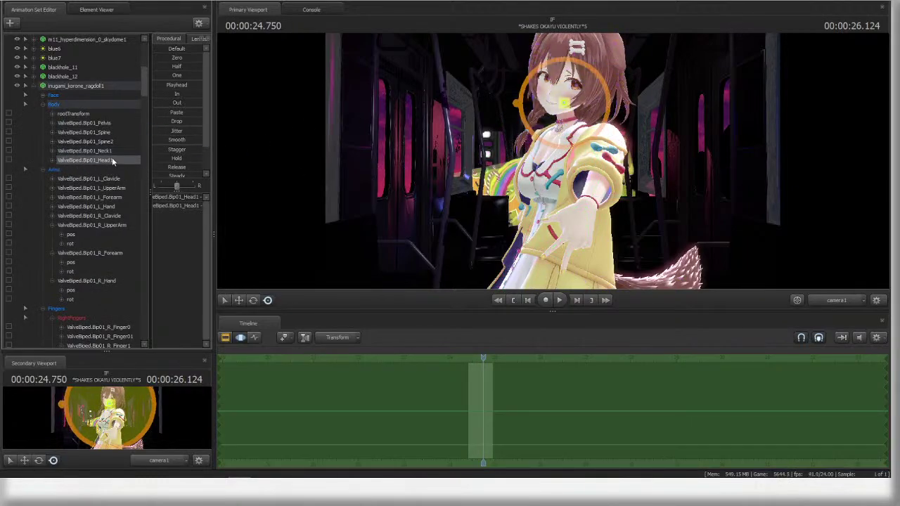
pyautogui.press('ctrl')
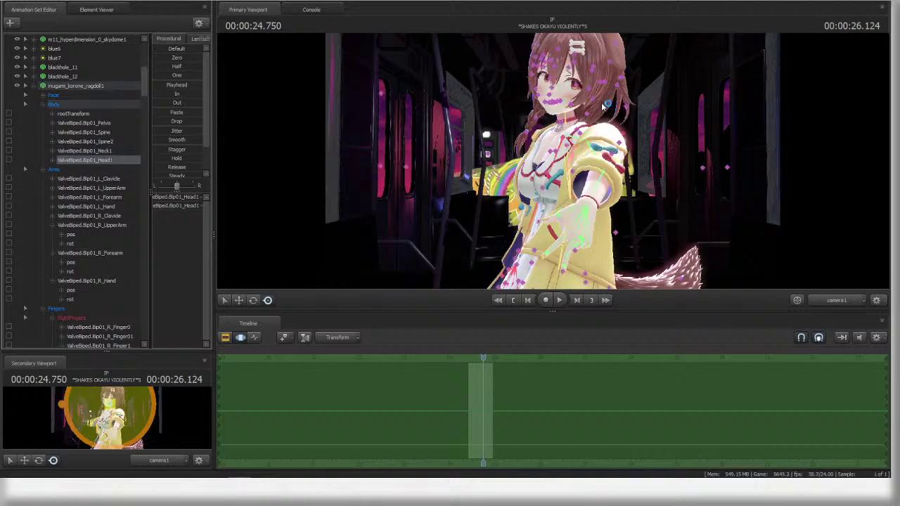
pyautogui.moveTo(604, 100); pyautogui.dragTo(610, 97)
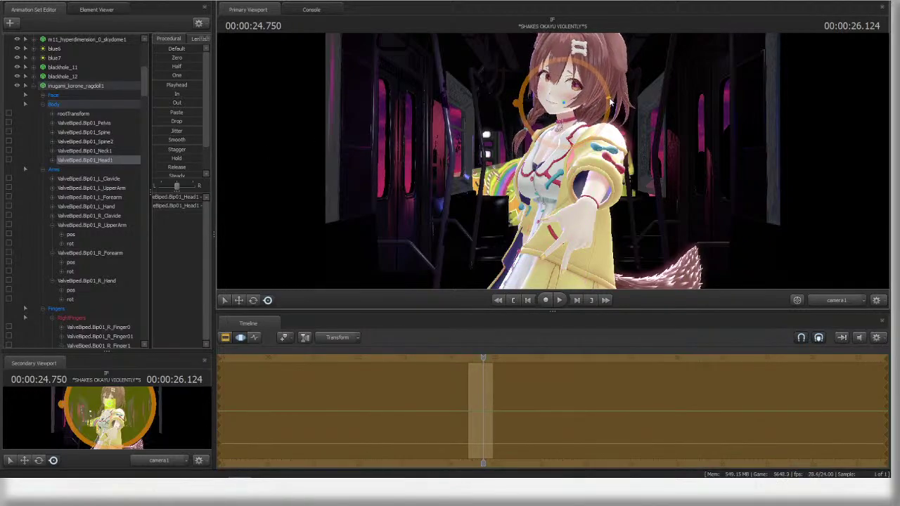
# - Adjust the left pigtail through Pigtail1_1_L and Pigtail1_3_L, and the right hair strands through BehindHair1_1_R and FrontHair4_1_R
pyautogui.click(573, 111)
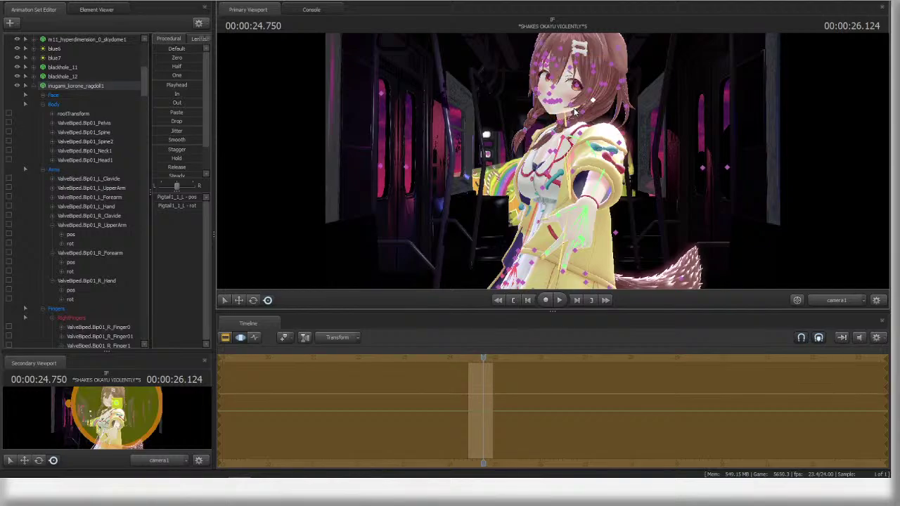
pyautogui.click(545, 130)
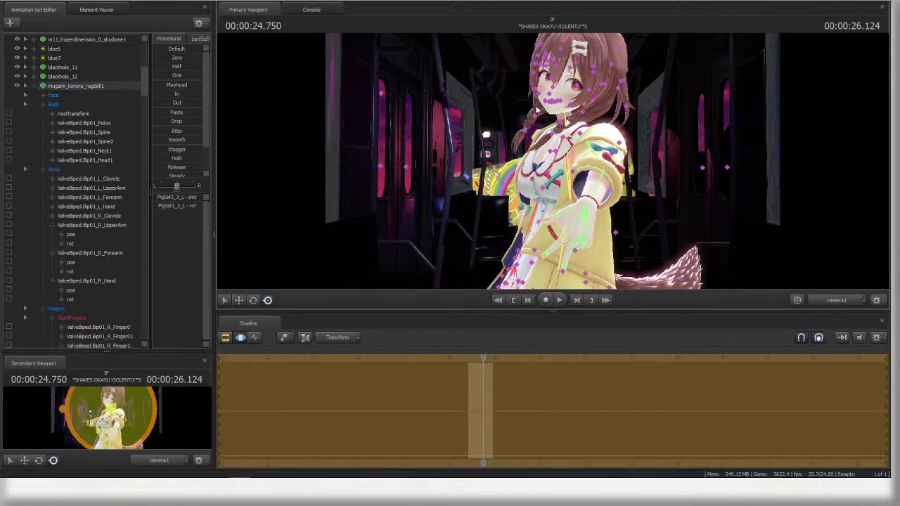
pyautogui.keyDown('ctrl'); pyautogui.click(536, 90); pyautogui.keyUp('ctrl')
pyautogui.click(536, 87)
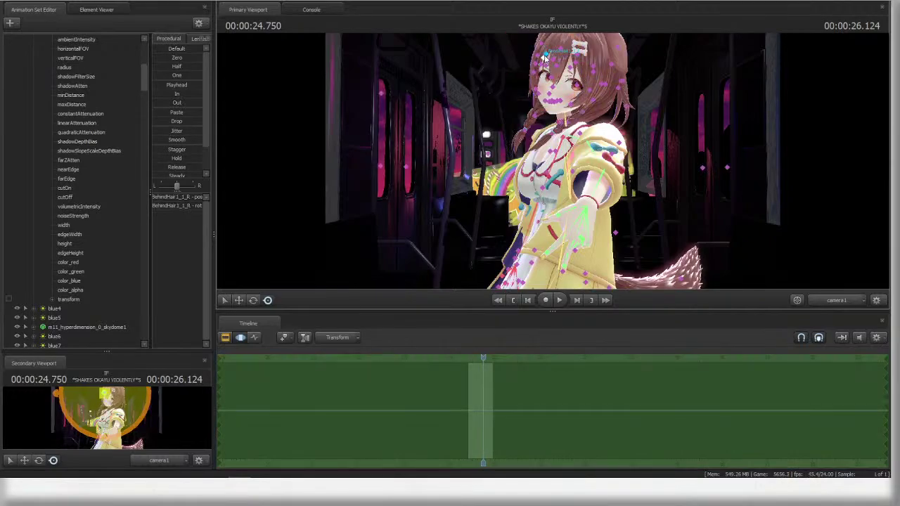
pyautogui.click(584, 76)
pyautogui.keyDown('ctrl'); pyautogui.click(553, 57); pyautogui.keyUp('ctrl')
pyautogui.hotkey('ctrl', 'z')
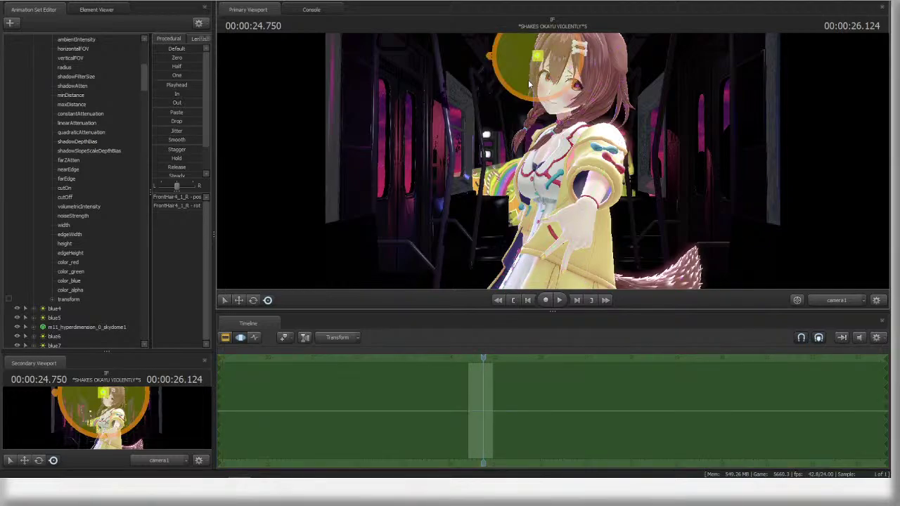
# - Rotate the front hair strands and the left back-hair bone BehindHair3_1_L to suit the tilted head
pyautogui.moveTo(582, 62); pyautogui.dragTo(620, 97)
pyautogui.keyDown('ctrl'); pyautogui.click(554, 59); pyautogui.keyUp('ctrl')
pyautogui.keyDown('ctrl'); pyautogui.click(560, 49); pyautogui.keyUp('ctrl')
pyautogui.keyDown('ctrl'); pyautogui.click(654, 89); pyautogui.keyUp('ctrl')
pyautogui.keyDown('ctrl'); pyautogui.click(578, 76); pyautogui.keyUp('ctrl')
pyautogui.keyDown('ctrl'); pyautogui.click(576, 69); pyautogui.keyUp('ctrl')
pyautogui.keyDown('ctrl'); pyautogui.click(574, 71); pyautogui.keyUp('ctrl')
pyautogui.keyDown('ctrl'); pyautogui.click(624, 81); pyautogui.keyUp('ctrl')
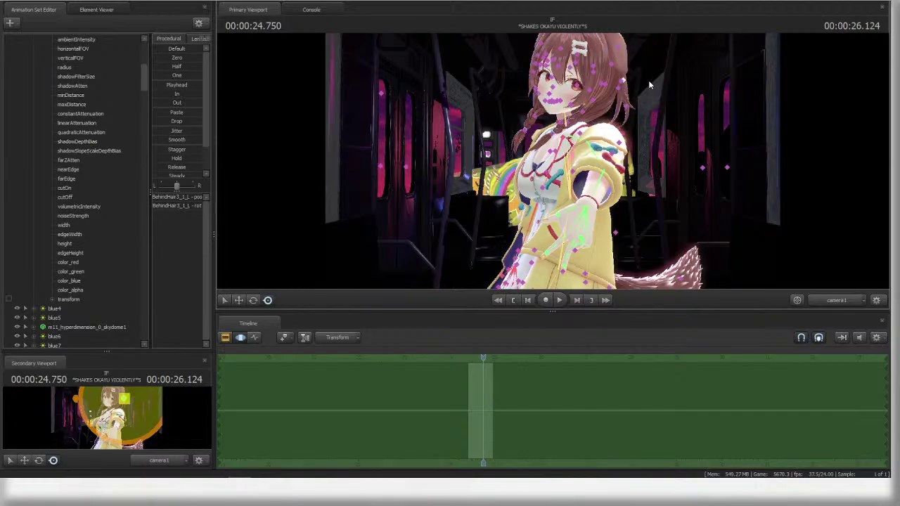
pyautogui.keyDown('ctrl'); pyautogui.moveTo(658, 75); pyautogui.dragTo(624, 83); pyautogui.keyUp('ctrl')
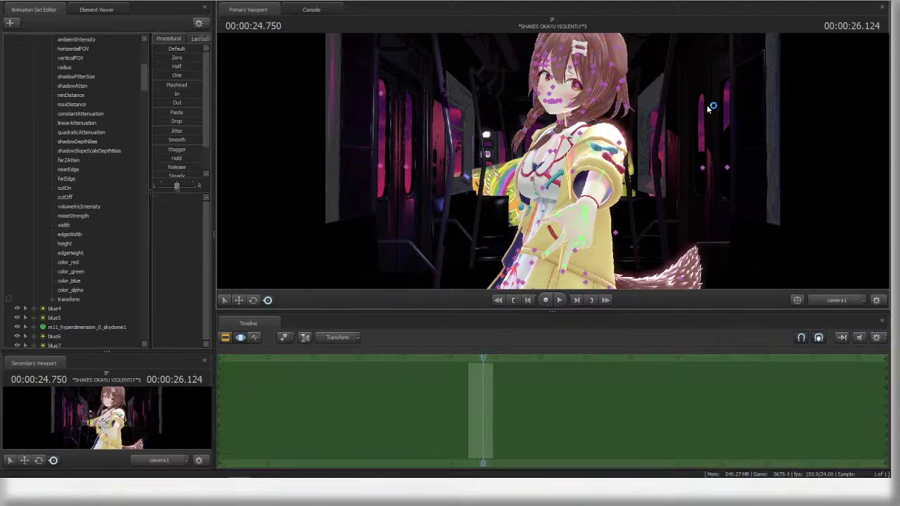
# - Swing the right pigtail outward through its Pigtail1_4_R bone and adjust the FrontHair4_2_R strand
pyautogui.keyDown('ctrl'); pyautogui.click(536, 117); pyautogui.keyUp('ctrl')
pyautogui.moveTo(520, 121)
pyautogui.mouseDown()
pyautogui.moveTo(500, 129)
pyautogui.moveTo(525, 137)
pyautogui.mouseUp()
pyautogui.keyDown('ctrl'); pyautogui.click(523, 126); pyautogui.keyUp('ctrl')
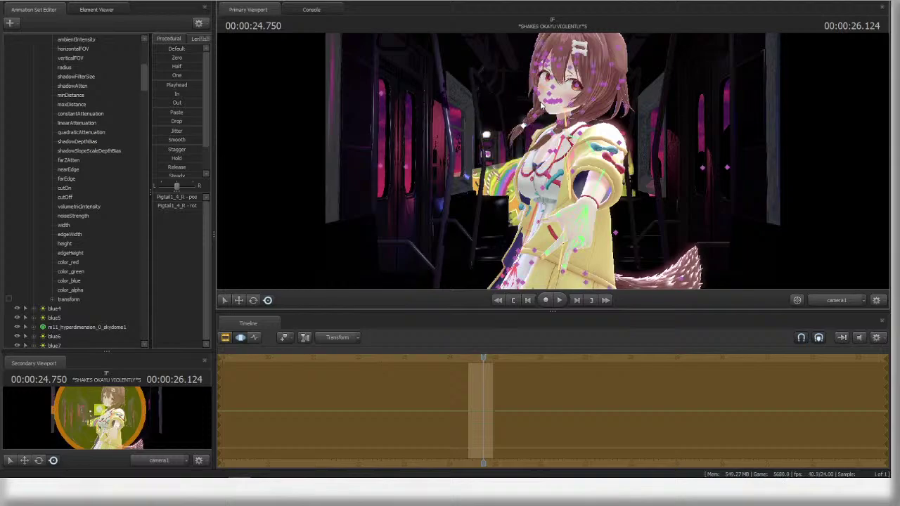
pyautogui.keyDown('ctrl'); pyautogui.click(532, 87); pyautogui.keyUp('ctrl')
pyautogui.keyDown('ctrl'); pyautogui.click(534, 72); pyautogui.keyUp('ctrl')
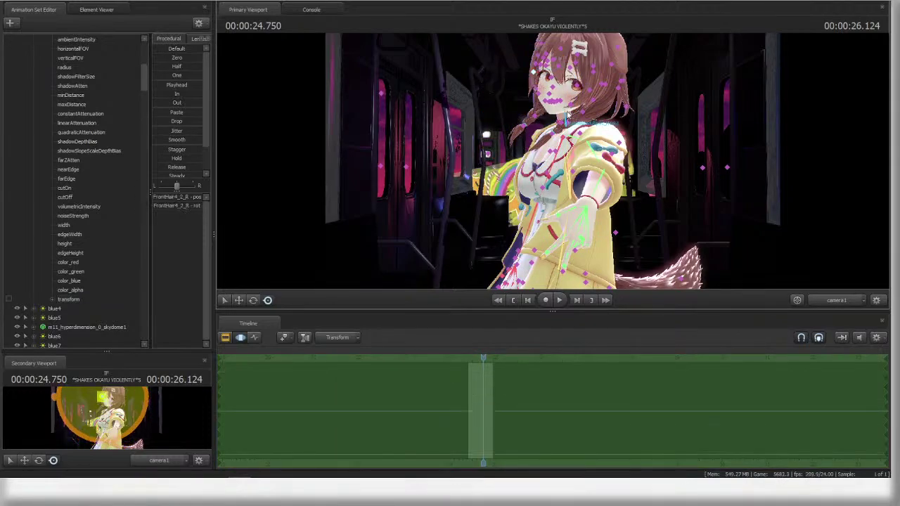
pyautogui.click(655, 142)
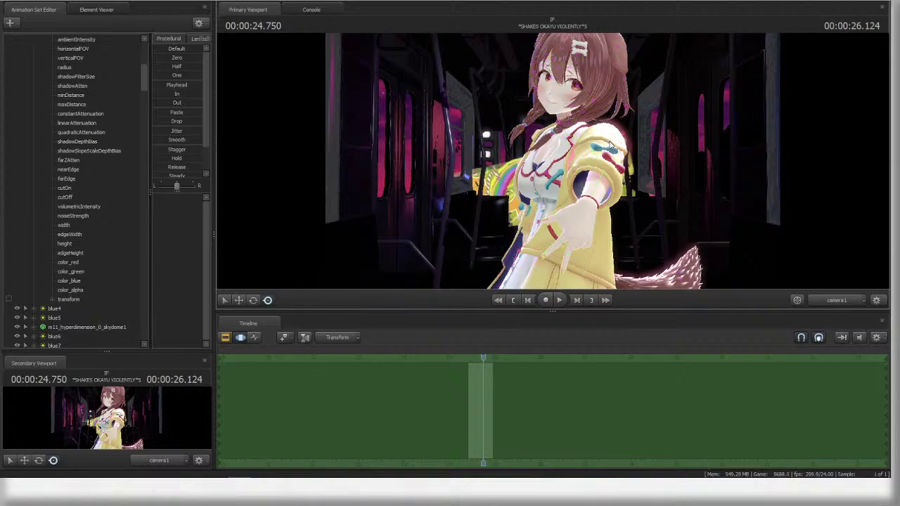
# - Try to rotate the Head1 bone, and undo the rotation
pyautogui.keyDown('ctrl'); pyautogui.click(566, 121); pyautogui.keyUp('ctrl')
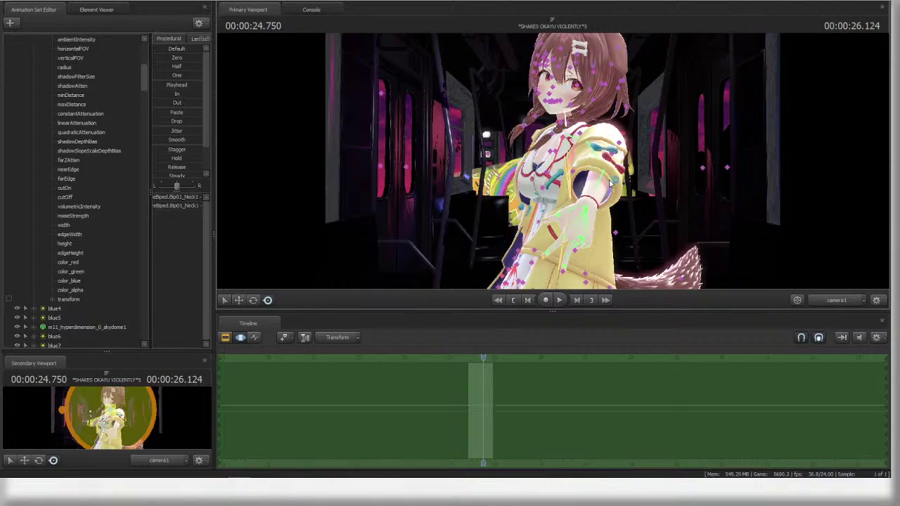
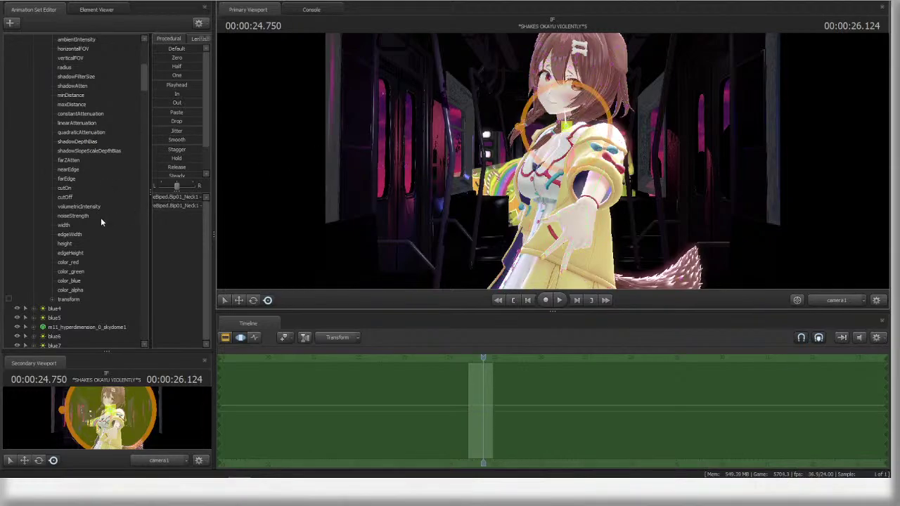
pyautogui.scroll(8, 104, 211)
pyautogui.scroll(-10, 111, 201)
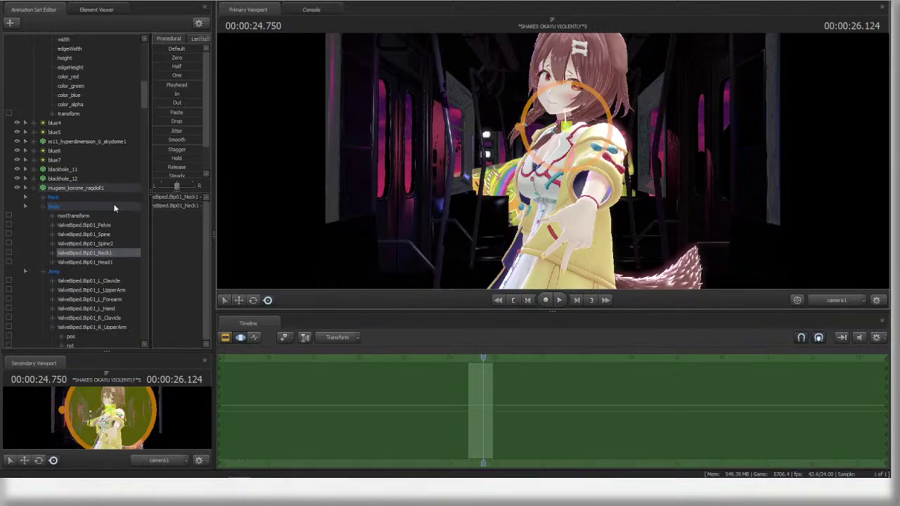
pyautogui.click(125, 180)
pyautogui.moveTo(609, 104); pyautogui.dragTo(609, 93)
pyautogui.hotkey('ctrl', 'z')
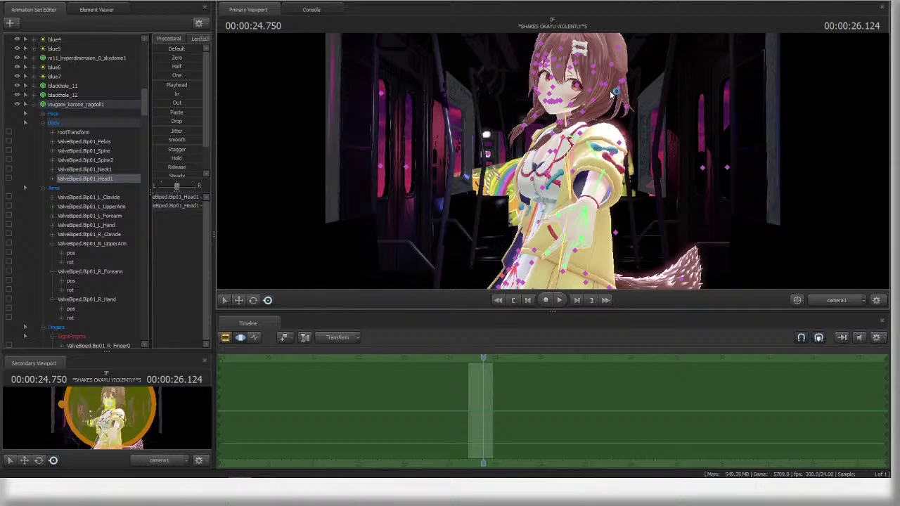
# - Rotate the Neck1 bone and counter-rotate Head1 to refine the head's tilt toward the camera
pyautogui.click(575, 118)
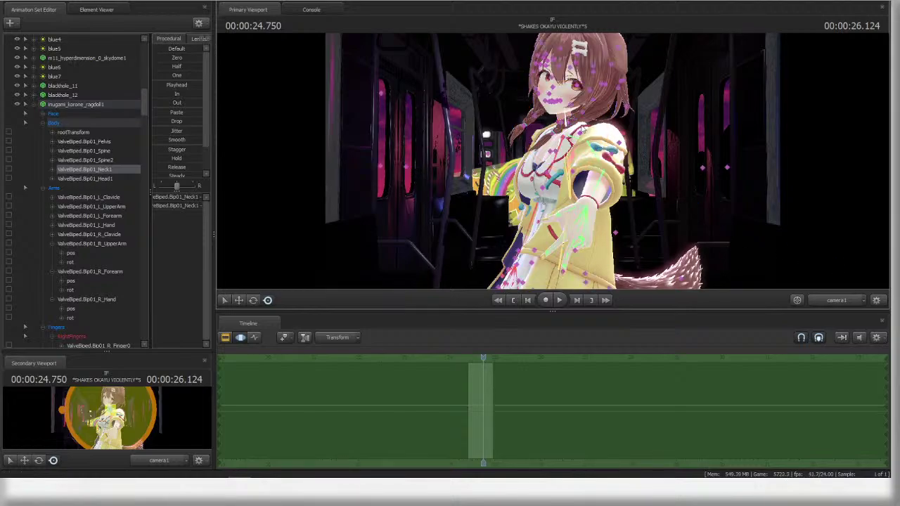
pyautogui.moveTo(582, 129); pyautogui.dragTo(591, 130)
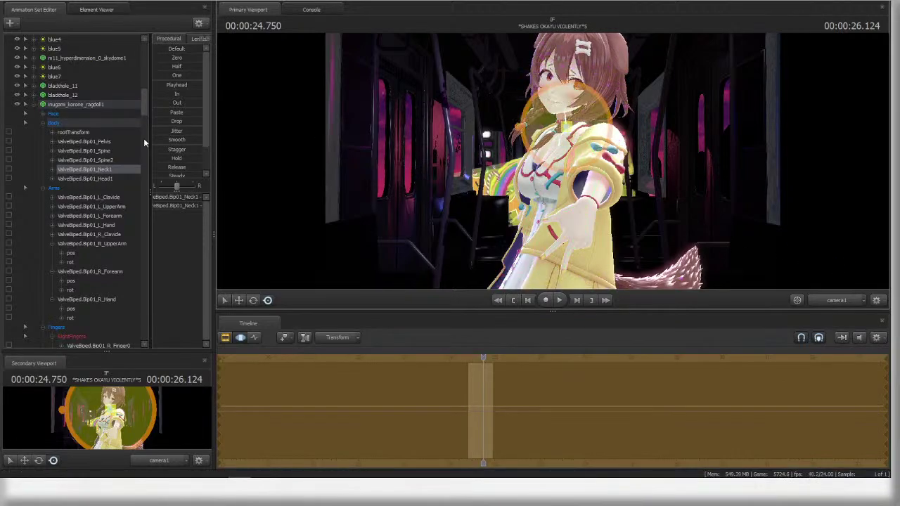
pyautogui.click(99, 178)
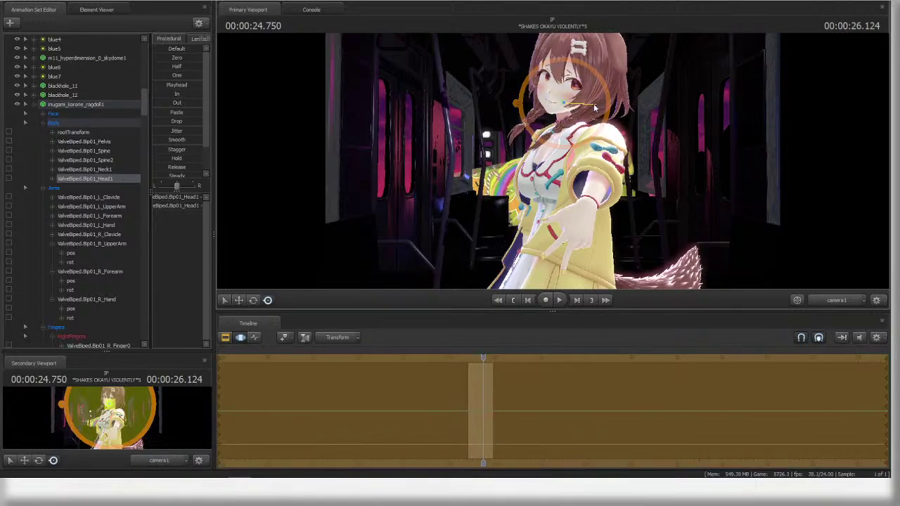
pyautogui.press('ctrl')
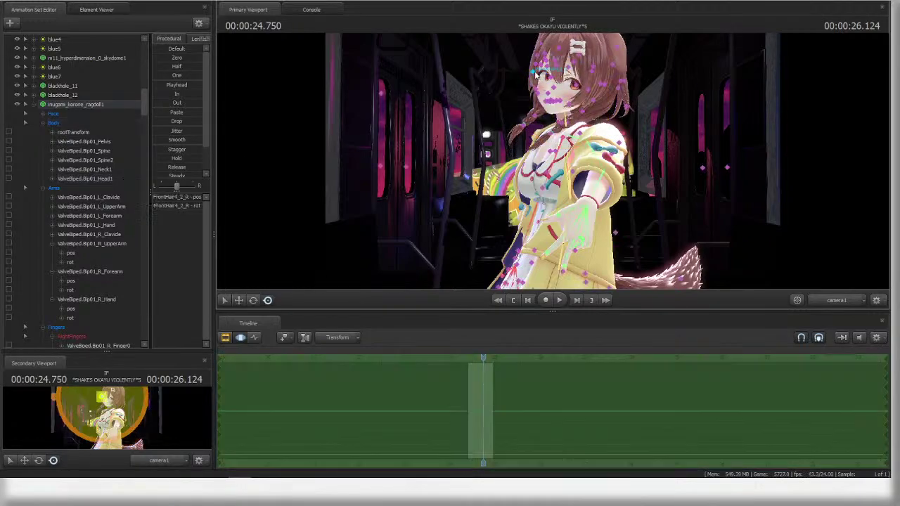
# - Adjust the fringe through the FrontHair4_2_R and FrontHair1_2 bones
pyautogui.click(540, 71)
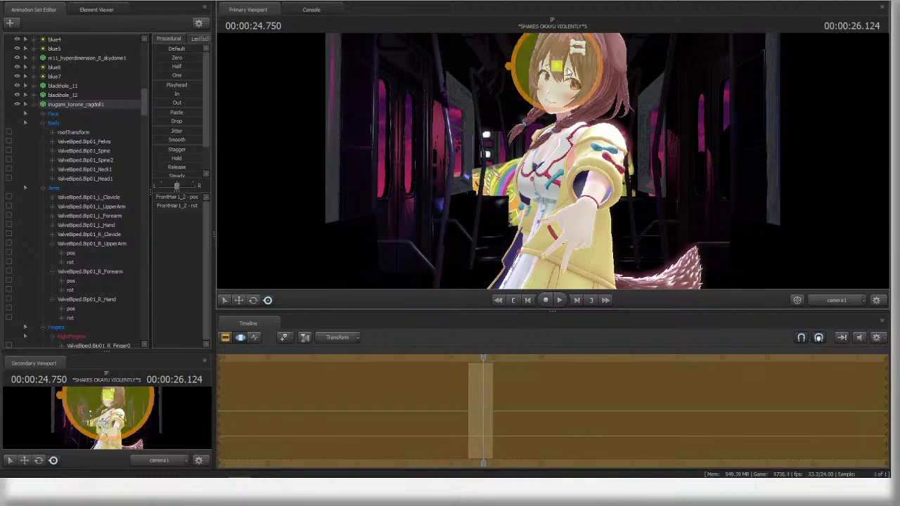
pyautogui.keyDown('ctrl'); pyautogui.click(701, 97); pyautogui.keyUp('ctrl')
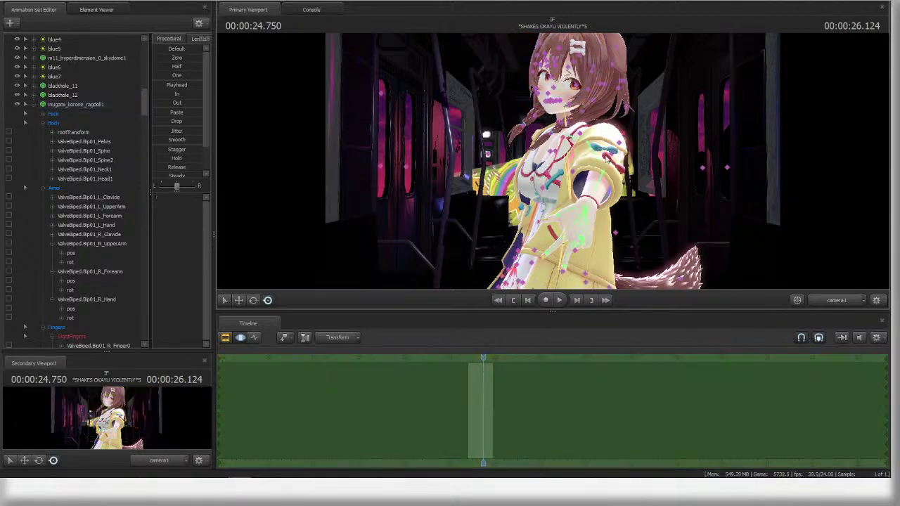
# - Adjust the reaching left arm through the L_Forearm bone and the thumb through L_Finger0
pyautogui.keyDown('ctrl'); pyautogui.click(602, 180); pyautogui.keyUp('ctrl')
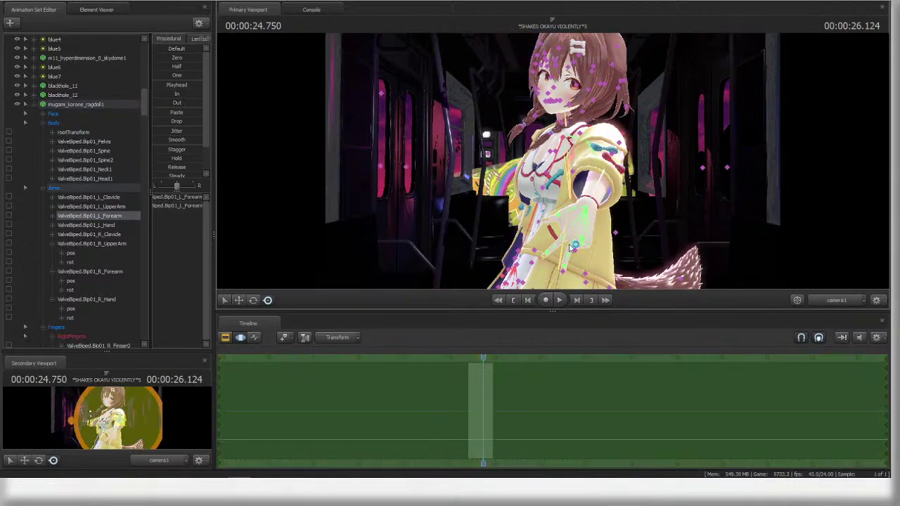
pyautogui.keyDown('ctrl'); pyautogui.click(574, 247); pyautogui.keyUp('ctrl')
pyautogui.keyDown('ctrl'); pyautogui.click(655, 225); pyautogui.keyUp('ctrl')
pyautogui.keyDown('ctrl'); pyautogui.click(559, 217); pyautogui.keyUp('ctrl')
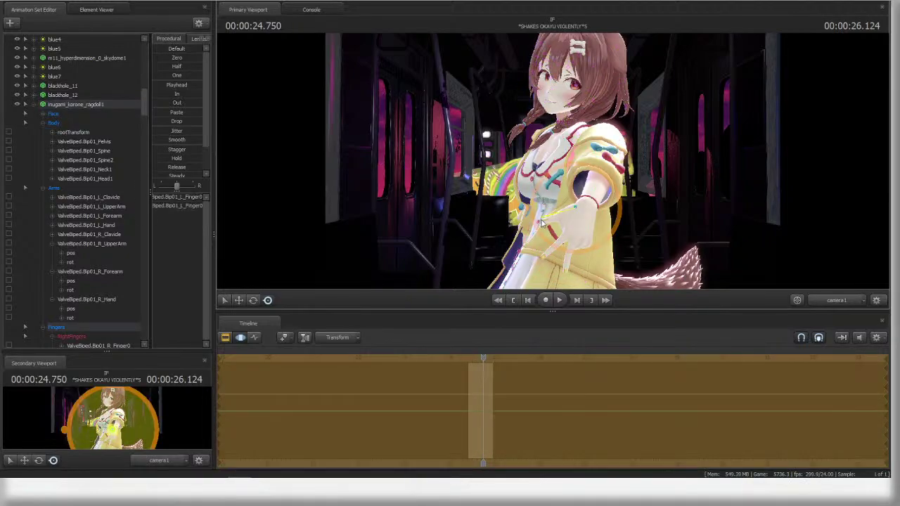
pyautogui.keyDown('ctrl'); pyautogui.click(696, 227); pyautogui.keyUp('ctrl')
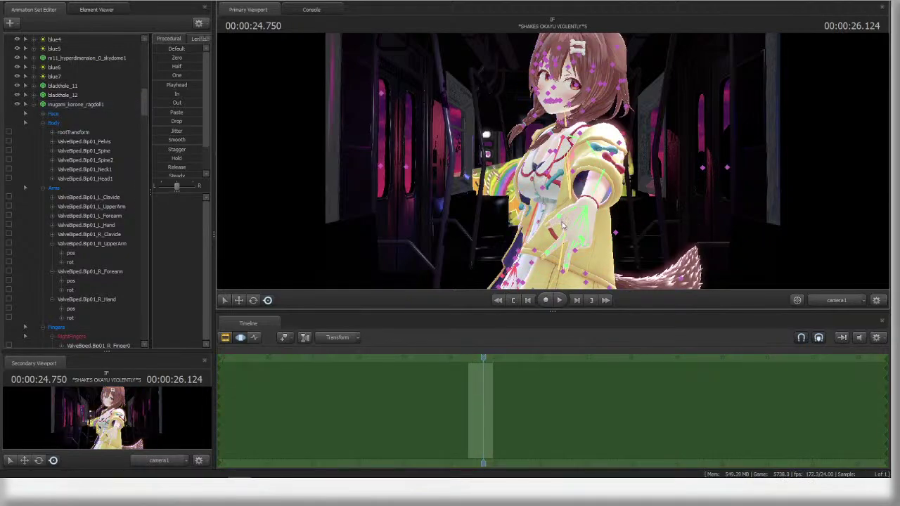
# - Refine the reaching hand's pose through the L_Hand and L_Finger2 bones
pyautogui.keyDown('ctrl'); pyautogui.click(562, 221); pyautogui.keyUp('ctrl')
pyautogui.keyDown('ctrl'); pyautogui.click(675, 227); pyautogui.keyUp('ctrl')
pyautogui.keyDown('ctrl'); pyautogui.click(580, 218); pyautogui.keyUp('ctrl')
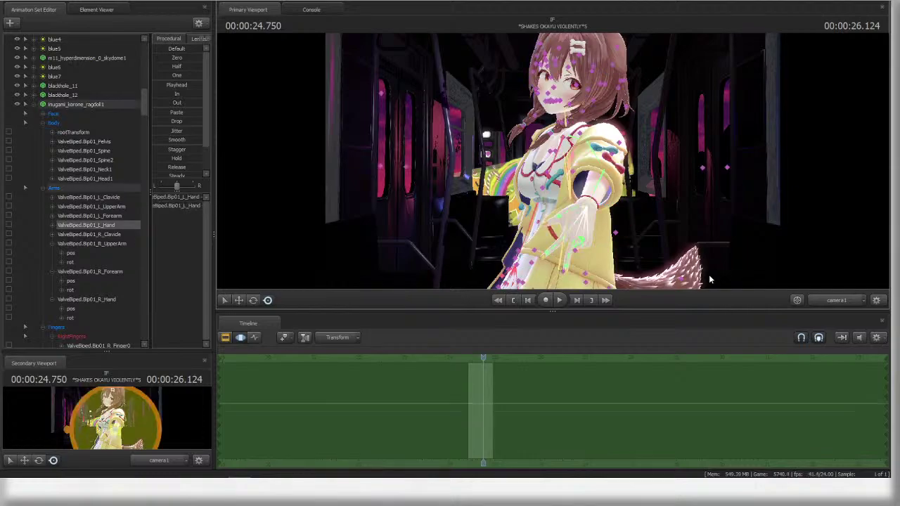
pyautogui.moveTo(582, 224); pyautogui.dragTo(604, 212)
pyautogui.keyDown('ctrl'); pyautogui.click(575, 250); pyautogui.keyUp('ctrl')
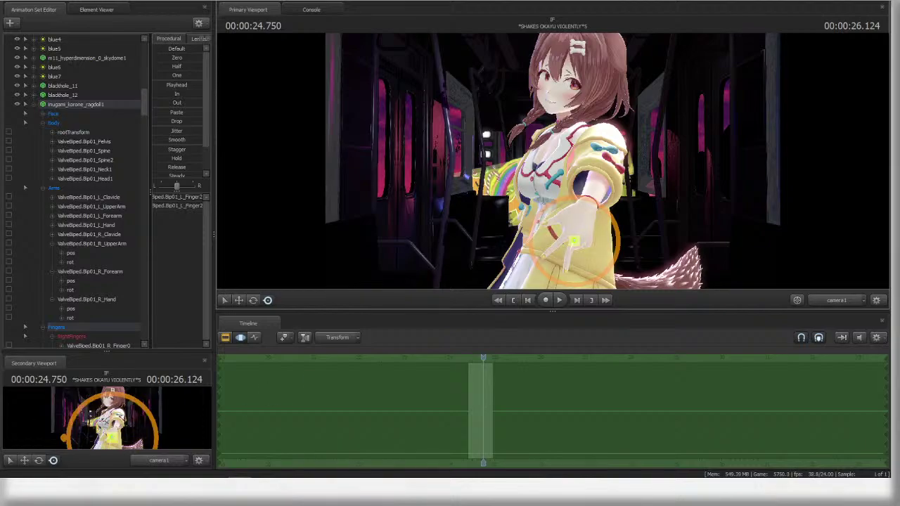
pyautogui.press('ctrl')
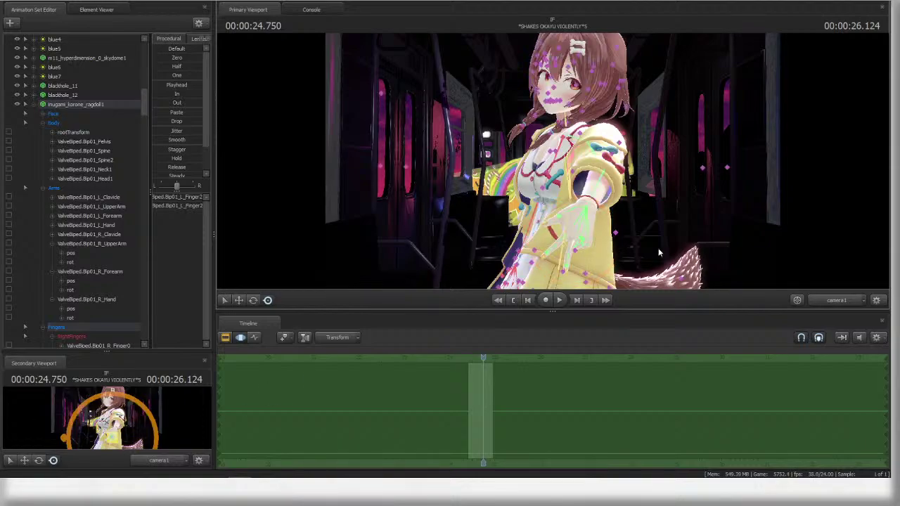
pyautogui.click(584, 215)
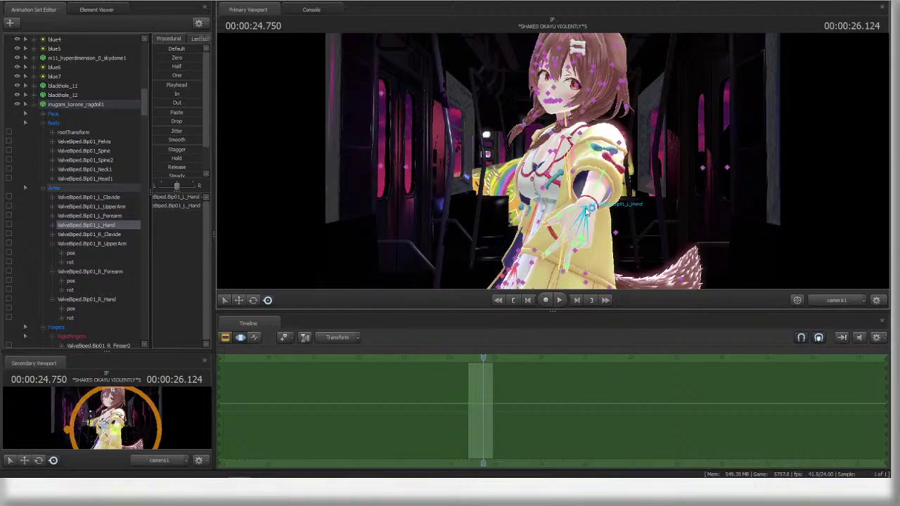
pyautogui.press('e')
pyautogui.press('q')
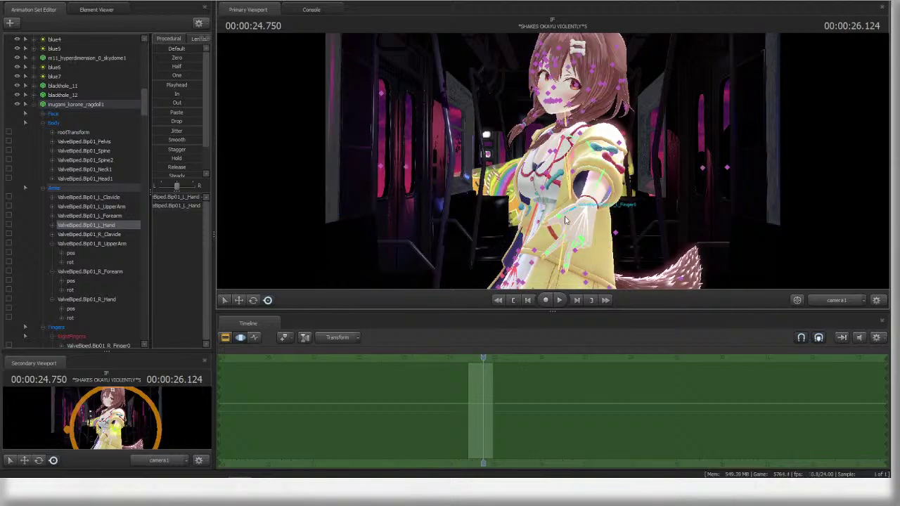
pyautogui.press('ctrl')
# - Undo the trial rotation of L_Clavicle and swing the outstretched left arm slightly outward from the shoulder
pyautogui.keyDown('ctrl'); pyautogui.click(581, 135); pyautogui.keyUp('ctrl')
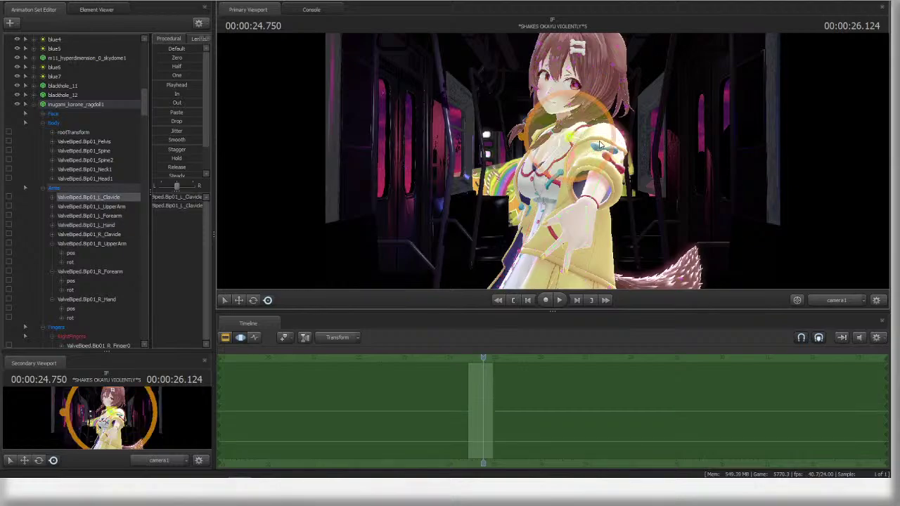
pyautogui.moveTo(582, 147); pyautogui.dragTo(617, 156)
pyautogui.hotkey('ctrl', 'z')
pyautogui.keyDown('ctrl'); pyautogui.click(610, 152); pyautogui.keyUp('ctrl')
pyautogui.click(672, 159)
pyautogui.press('ctrl')
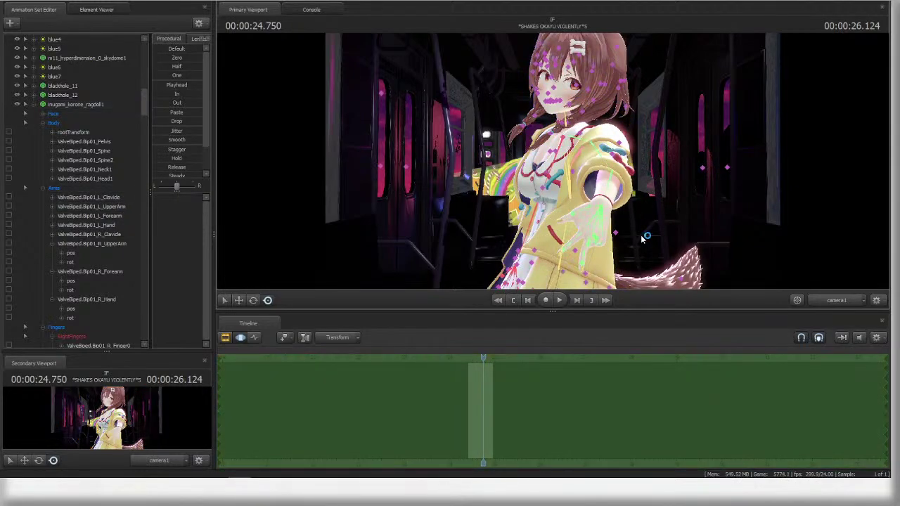
# - Curl the tail upward through the ButtTail_1_3 bone using the Work Camera view, and return to camera1
pyautogui.keyDown('ctrl'); pyautogui.click(699, 281); pyautogui.keyUp('ctrl')
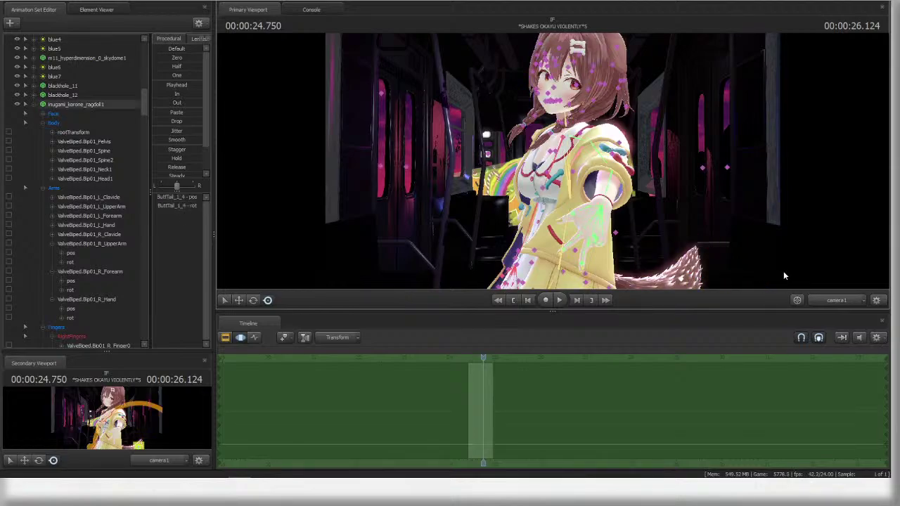
pyautogui.click(837, 300)
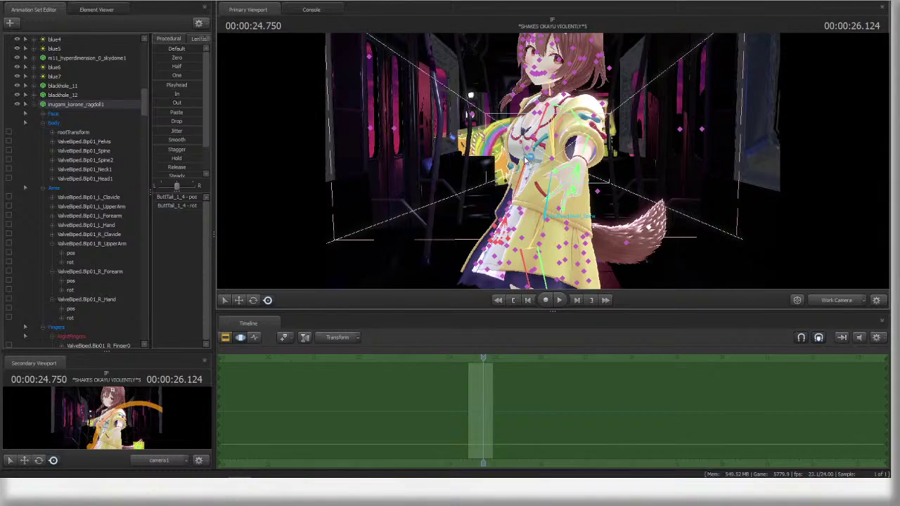
pyautogui.keyDown('alt'); pyautogui.moveTo(594, 197); pyautogui.dragTo(627, 201); pyautogui.keyUp('alt')
pyautogui.keyDown('ctrl'); pyautogui.click(626, 241); pyautogui.keyUp('ctrl')
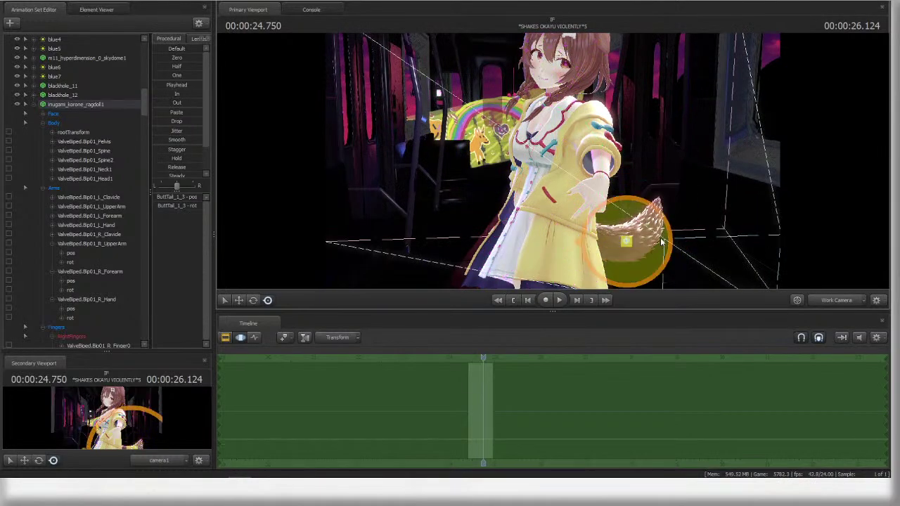
pyautogui.moveTo(664, 235); pyautogui.dragTo(671, 229)
pyautogui.press('F4')
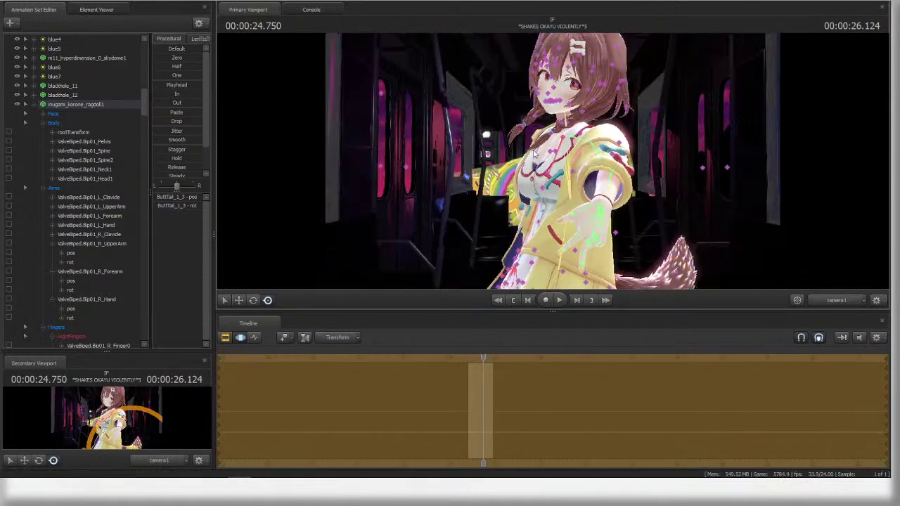
# - Select all inugami_korone_ragdoll1 controls and set keyframes at 24.458 and 24.750 seconds in the Graph Editor
pyautogui.click(90, 104)
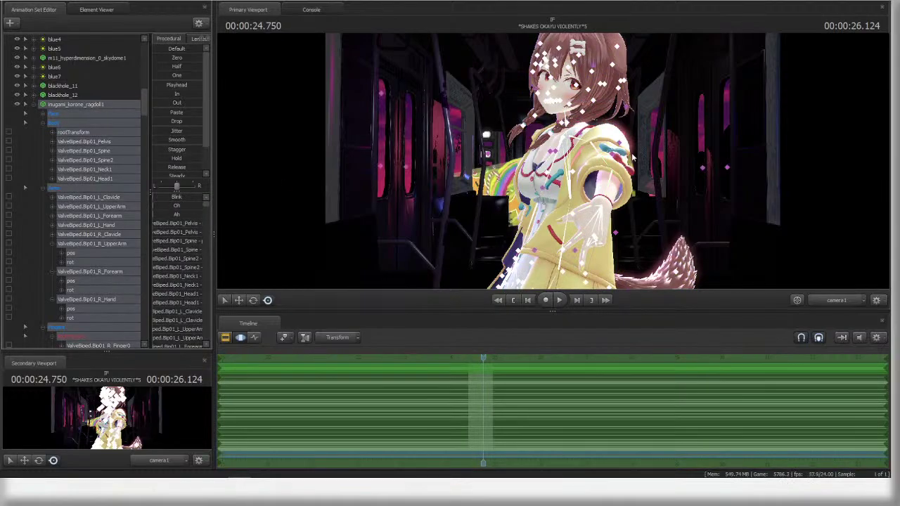
pyautogui.press('F4')
pyautogui.scroll(2, 471, 357)
pyautogui.click(454, 358)
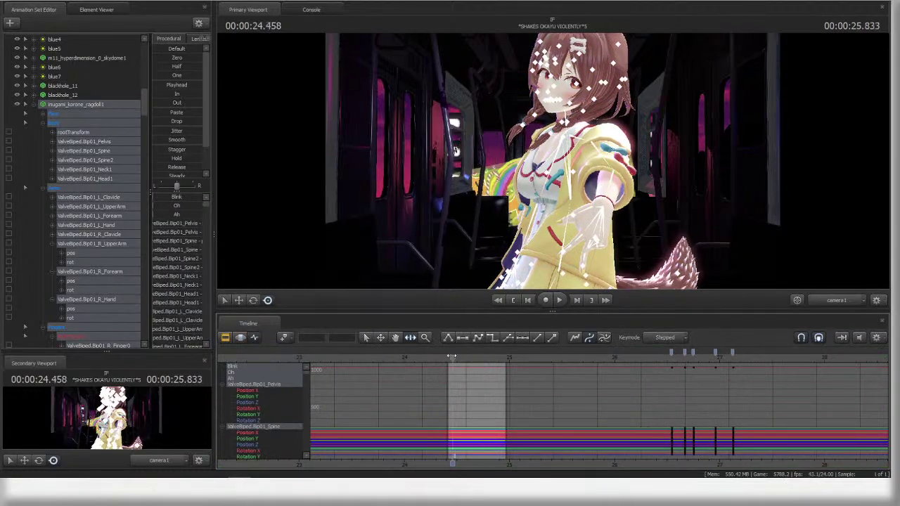
pyautogui.press('m')
pyautogui.click(478, 358)
pyautogui.press('m')
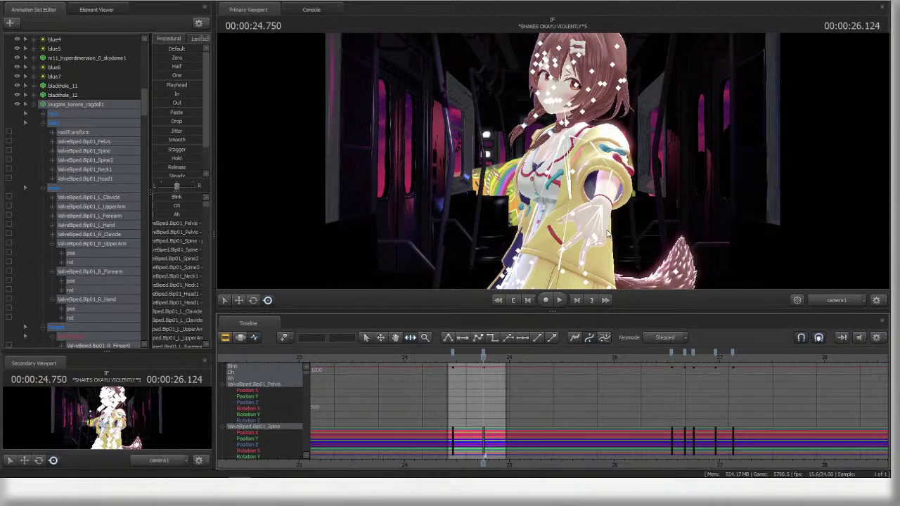
# - Rotate the Spine2 bone at the 24.458-second keyframe to turn the upper body
pyautogui.click(453, 358)
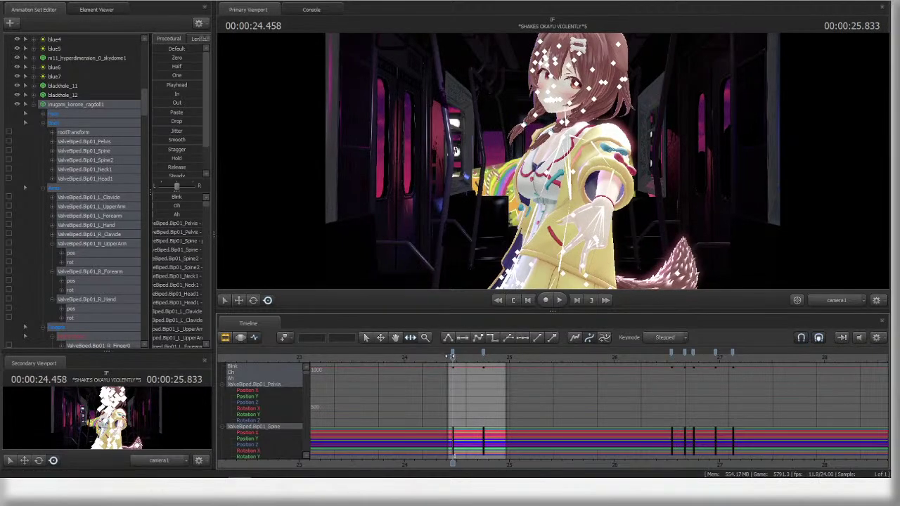
pyautogui.click(567, 199)
pyautogui.moveTo(609, 197); pyautogui.dragTo(696, 265)
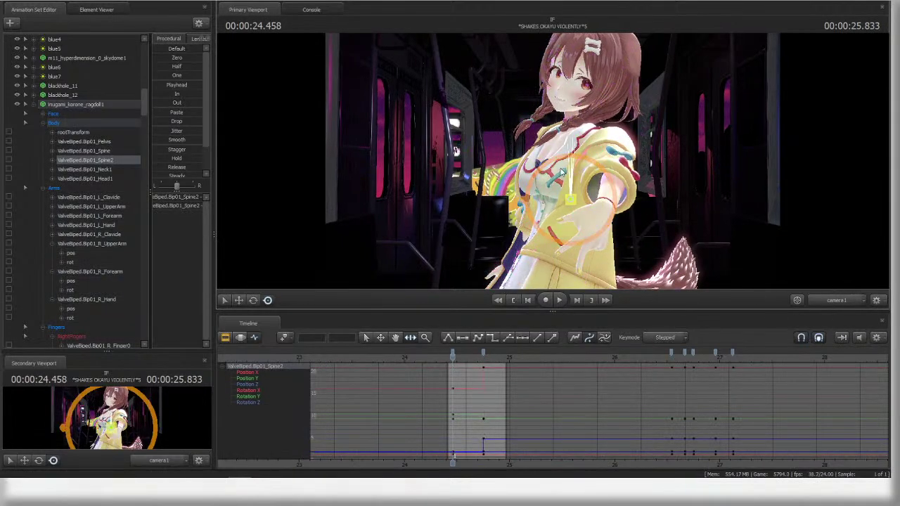
pyautogui.moveTo(572, 180); pyautogui.dragTo(613, 166)
# - Rotate the neck and Head1 bones at the 24.458-second keyframe to tilt the head with the turned torso
pyautogui.keyDown('ctrl'); pyautogui.click(576, 125); pyautogui.keyUp('ctrl')
pyautogui.moveTo(565, 125); pyautogui.dragTo(109, 207)
pyautogui.click(107, 179)
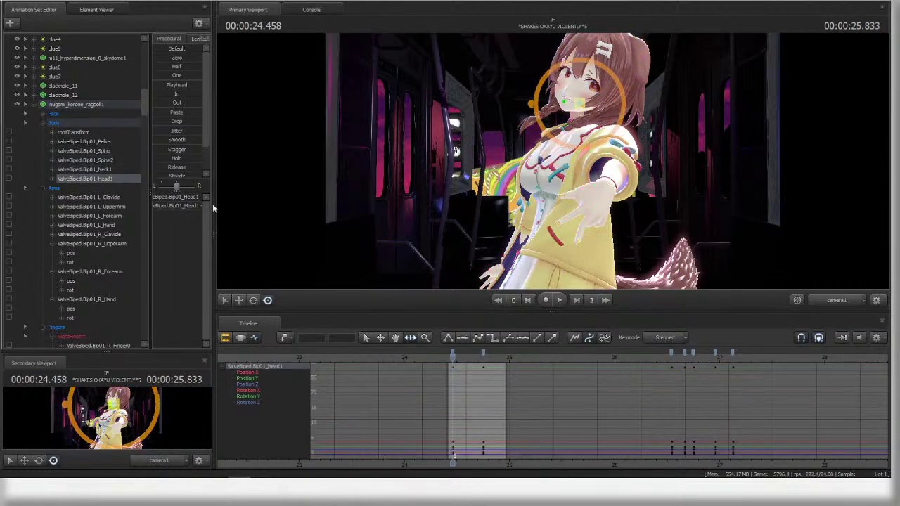
pyautogui.moveTo(539, 112); pyautogui.dragTo(597, 133)
# - Raise the left hand with its palm toward the camera, and adjust L_Finger0, L_Finger01 and L_Clavicle
pyautogui.keyDown('ctrl'); pyautogui.click(606, 197); pyautogui.keyUp('ctrl')
pyautogui.moveTo(603, 200); pyautogui.dragTo(611, 204)
pyautogui.click(593, 184)
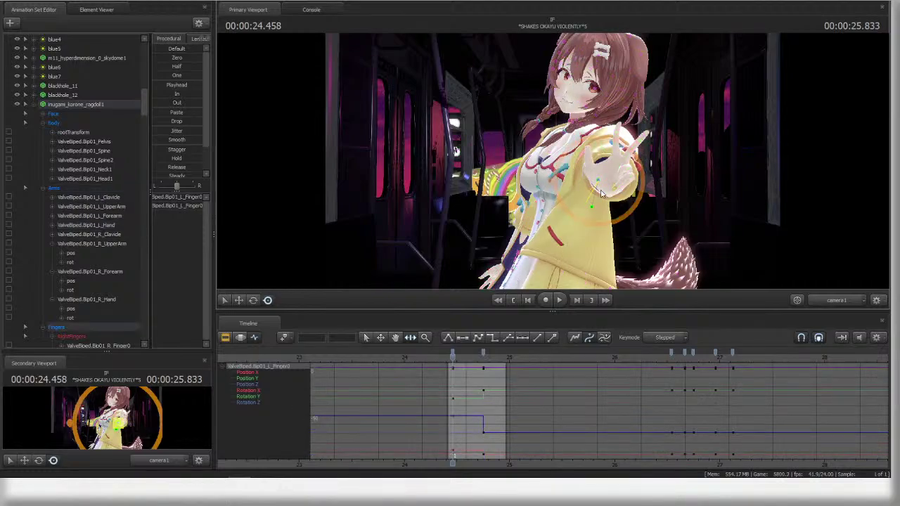
pyautogui.moveTo(614, 186); pyautogui.dragTo(620, 196)
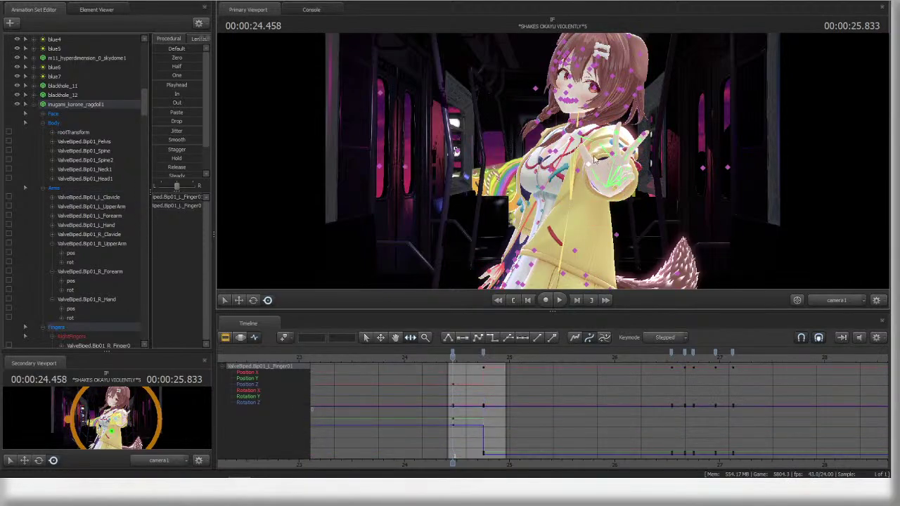
pyautogui.keyDown('ctrl'); pyautogui.click(578, 137); pyautogui.keyUp('ctrl')
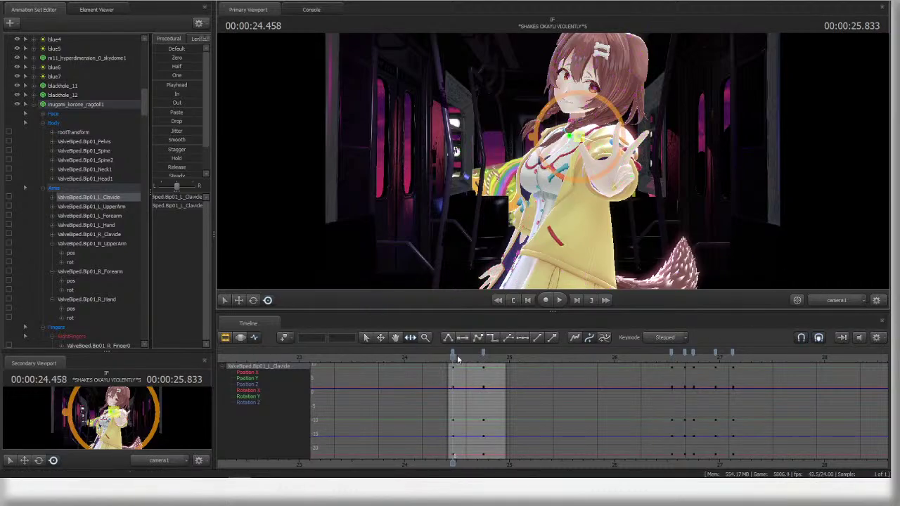
pyautogui.moveTo(457, 359)
pyautogui.mouseDown()
pyautogui.moveTo(496, 359)
pyautogui.moveTo(453, 359)
pyautogui.mouseUp()
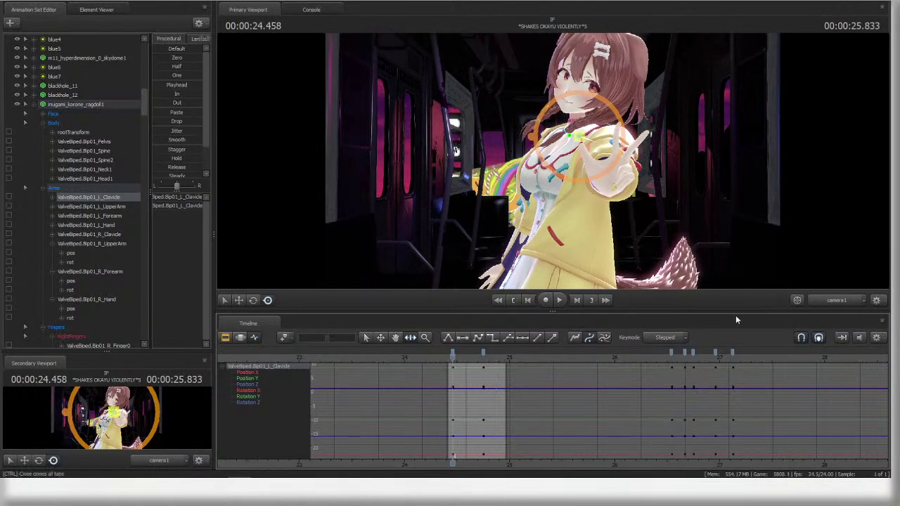
# - Shift the Pelvis bone at the 24.458-second keyframe using the Work Camera view, and return to camera1
pyautogui.click(836, 300)
pyautogui.keyDown('ctrl'); pyautogui.click(581, 212); pyautogui.keyUp('ctrl')
pyautogui.press('w')
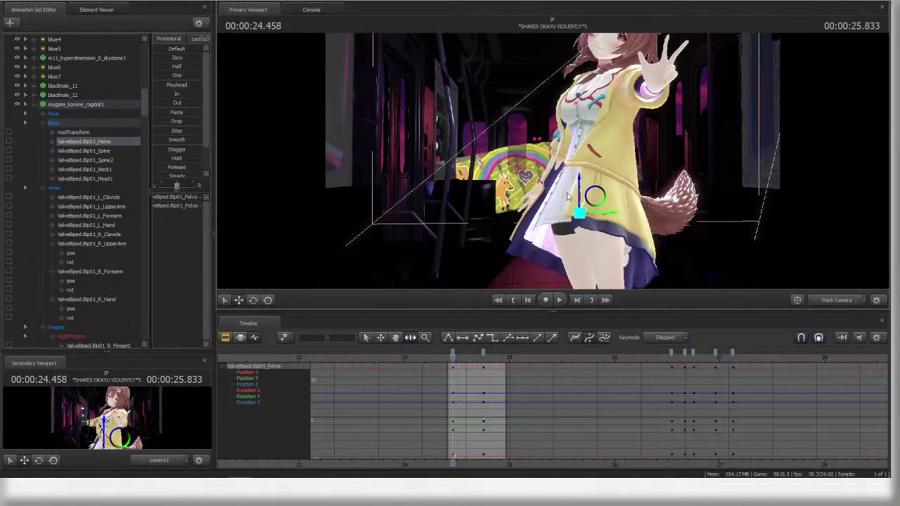
pyautogui.moveTo(581, 217); pyautogui.dragTo(803, 226)
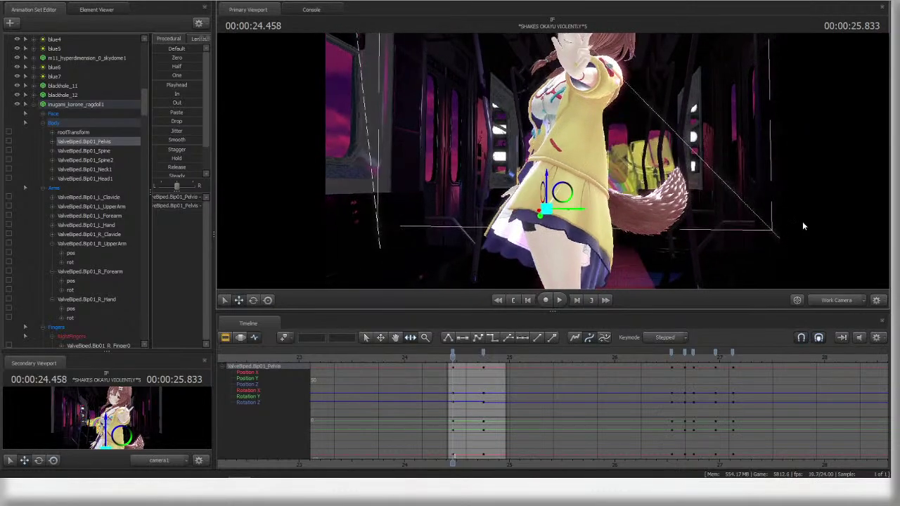
pyautogui.click(838, 301)
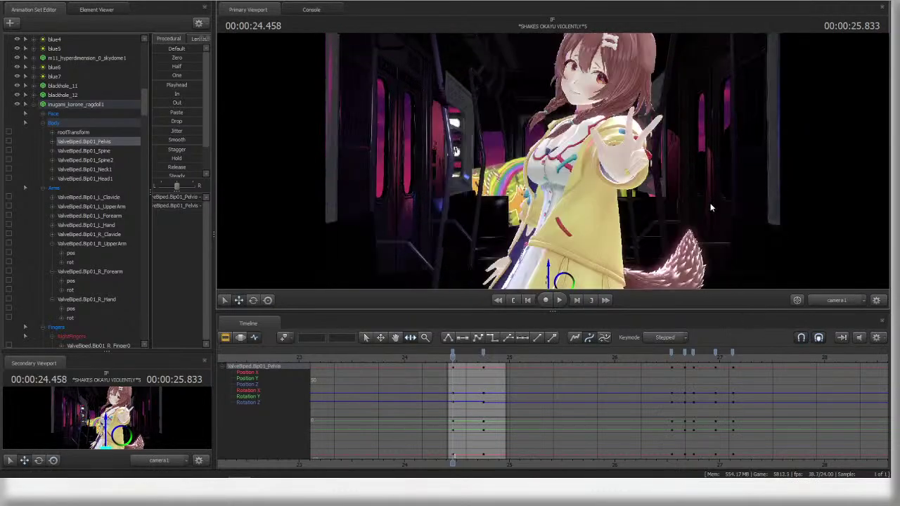
# - Refine the upper-body lean at the 24.458-second keyframe through the Spine2 and Neck1 bones
pyautogui.keyDown('ctrl'); pyautogui.click(578, 194); pyautogui.keyUp('ctrl')
pyautogui.press('r')
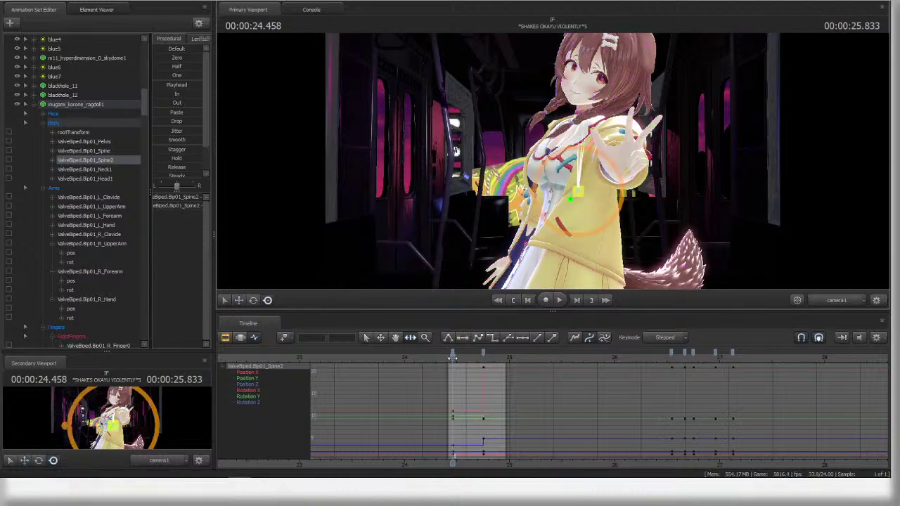
pyautogui.moveTo(453, 357)
pyautogui.mouseDown()
pyautogui.moveTo(495, 357)
pyautogui.moveTo(453, 357)
pyautogui.mouseUp()
pyautogui.click(84, 170)
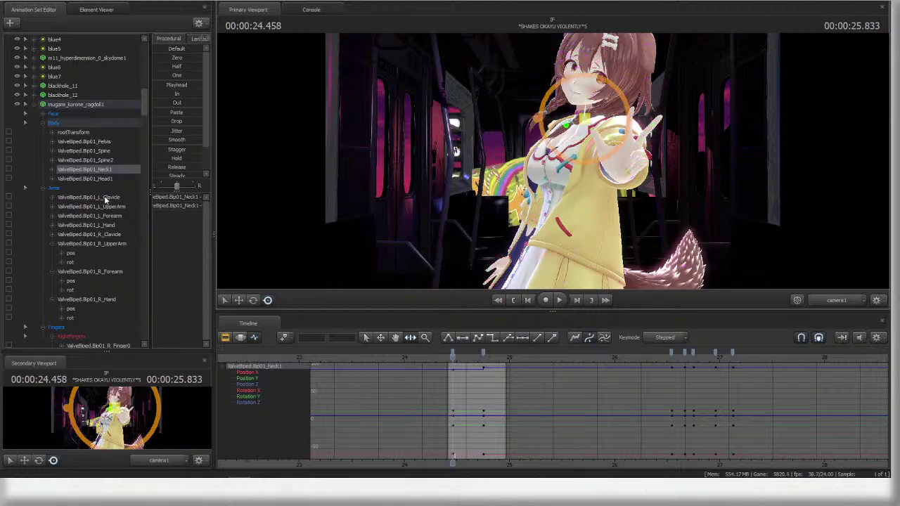
# - Rotate the Head1 bone to refine the head's turn and tilt at the 24.458-second keyframe, and preview the playback
pyautogui.click(102, 178)
pyautogui.press('ctrl')
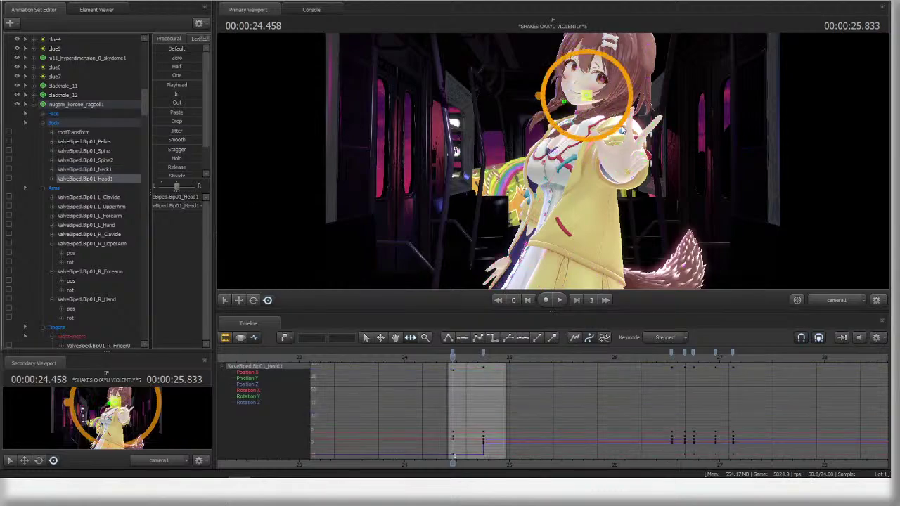
pyautogui.moveTo(586, 94); pyautogui.dragTo(631, 102)
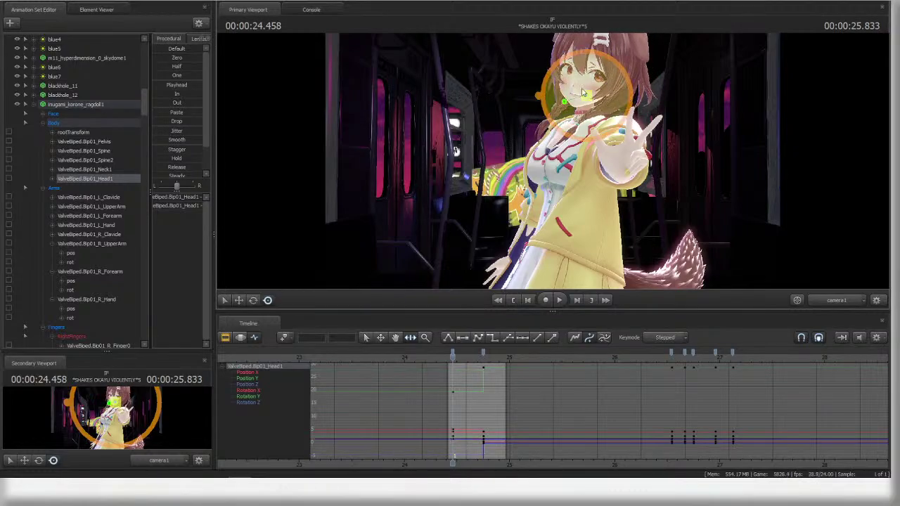
pyautogui.moveTo(583, 92); pyautogui.dragTo(551, 102)
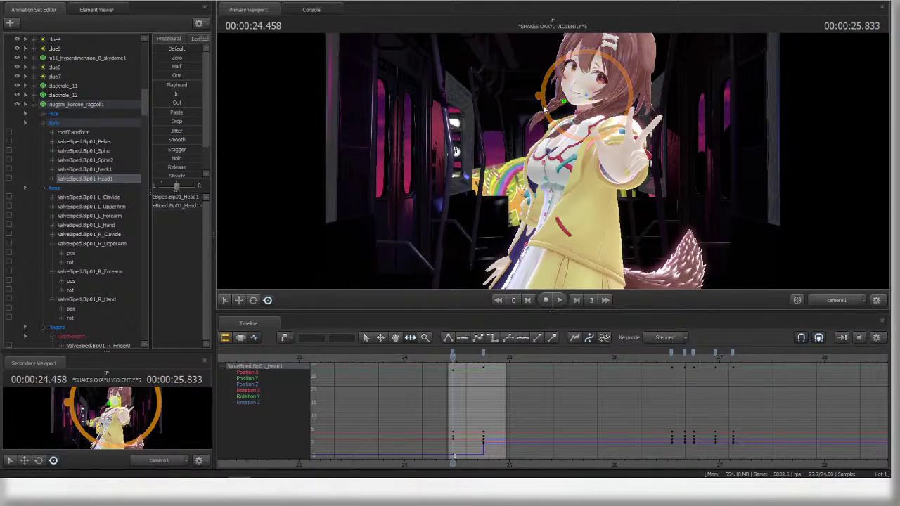
pyautogui.moveTo(544, 109); pyautogui.dragTo(541, 106)
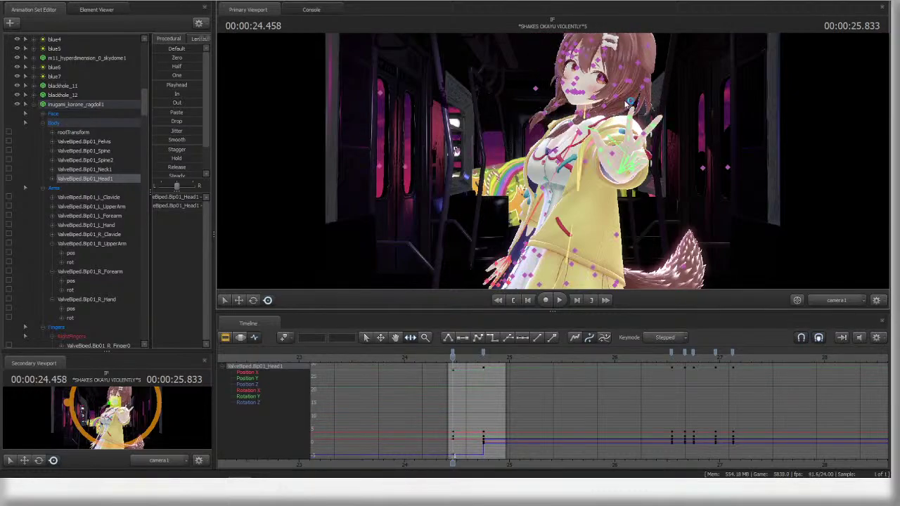
pyautogui.moveTo(629, 96); pyautogui.dragTo(635, 79)
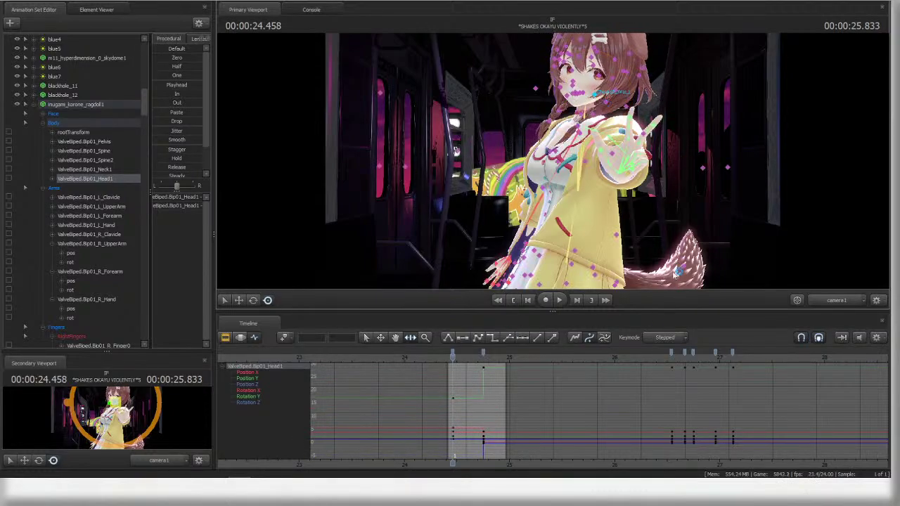
pyautogui.press('space')
pyautogui.press('space')
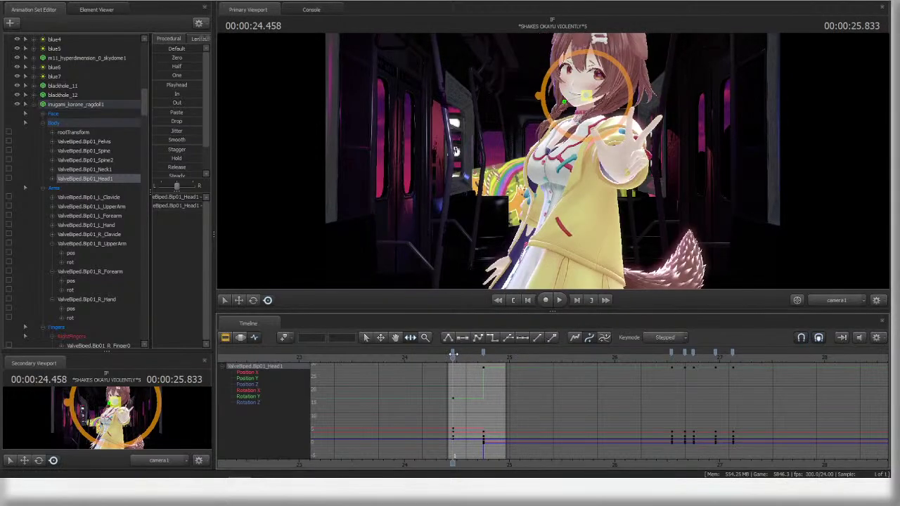
# - Collapse the Body, Arms, Fingers and Legs groups of inugami_korone_ragdoll1 and select all controls in its Unknown group
pyautogui.click(42, 125)
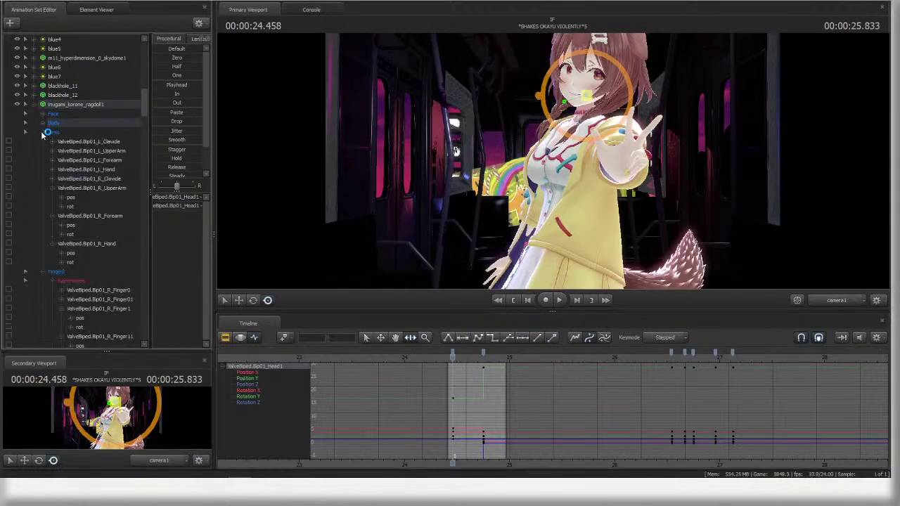
pyautogui.click(43, 132)
pyautogui.click(43, 142)
pyautogui.click(42, 151)
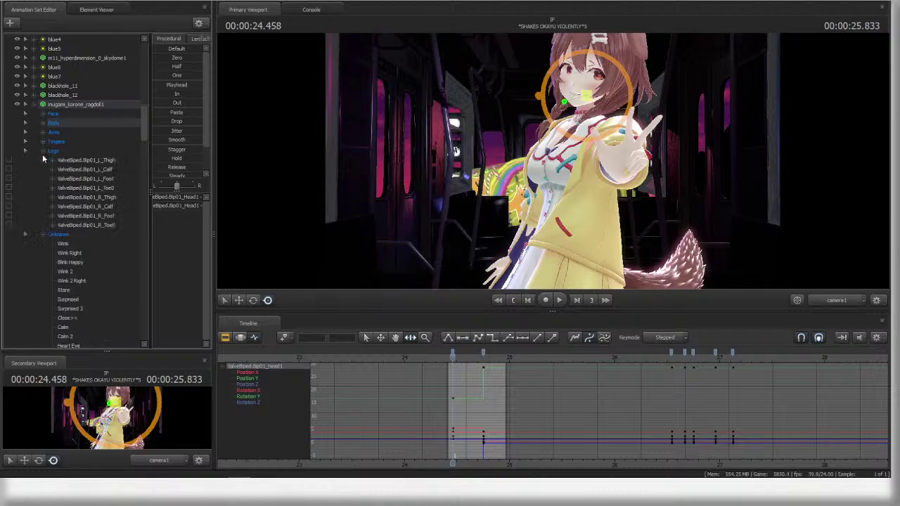
pyautogui.click(42, 150)
pyautogui.click(71, 158)
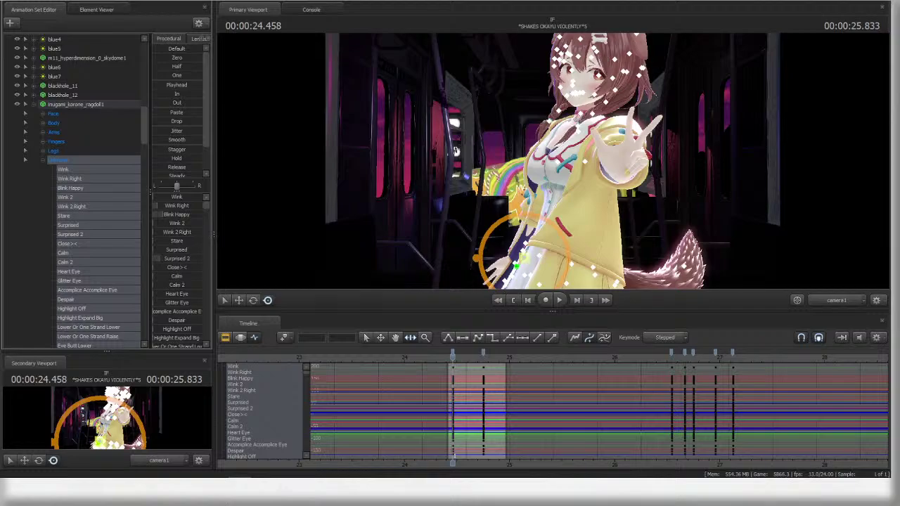
# - Frame the face through the Work Camera, and raise the Blink Happy and Lower sliders at the 24.458-second keyframe
pyautogui.click(843, 297)
pyautogui.moveTo(597, 190); pyautogui.dragTo(555, 171)
pyautogui.click(834, 296)
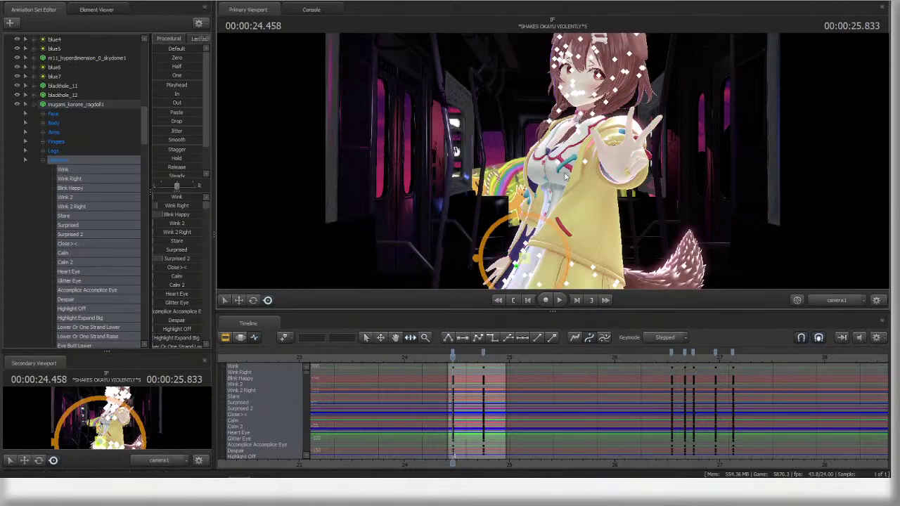
pyautogui.click(834, 296)
pyautogui.moveTo(788, 257); pyautogui.dragTo(301, 220)
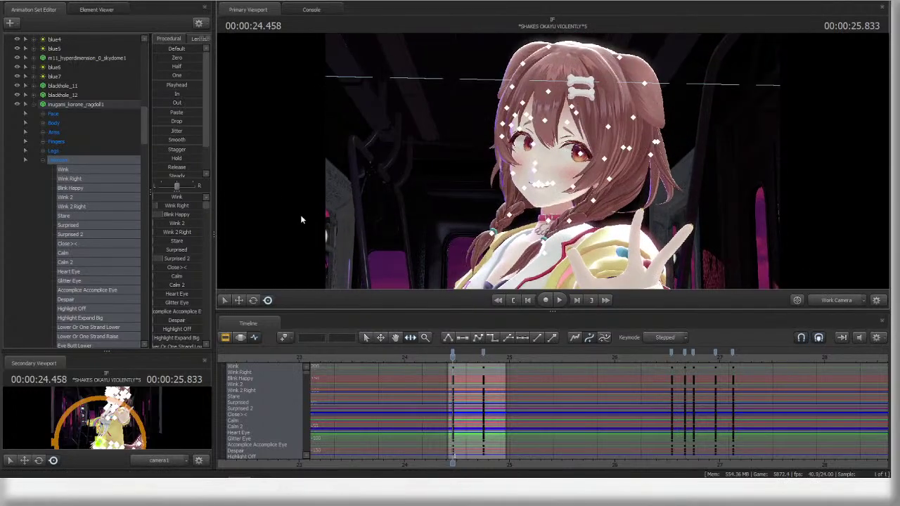
pyautogui.moveTo(176, 206)
pyautogui.mouseDown()
pyautogui.moveTo(191, 206)
pyautogui.moveTo(173, 207)
pyautogui.moveTo(185, 216)
pyautogui.mouseUp()
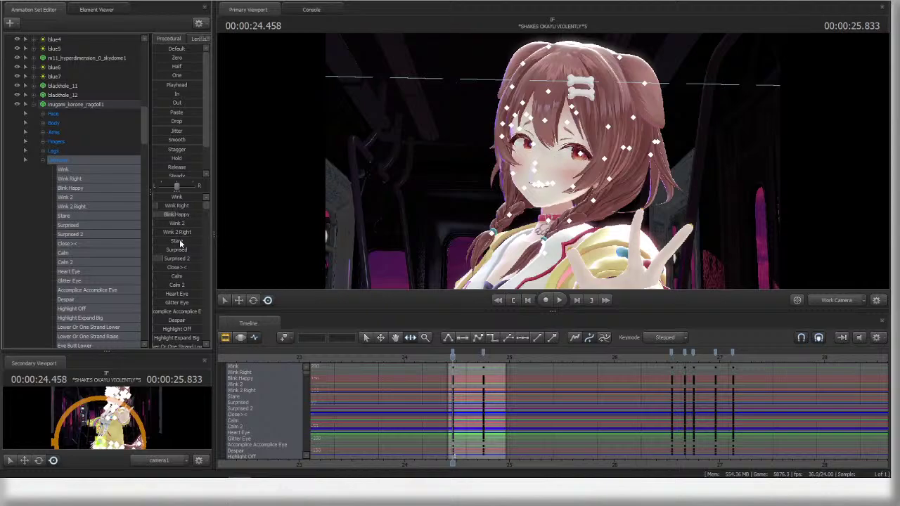
pyautogui.scroll(-10, 179, 242)
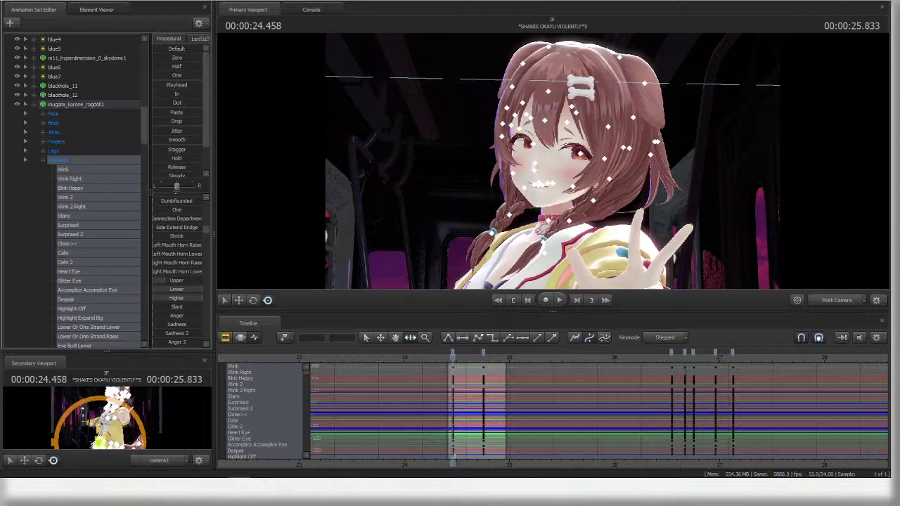
pyautogui.moveTo(187, 289); pyautogui.dragTo(203, 289)
# - Compare the expressions at 24.750 and 24.458 seconds, and try the Anger slider on the 24.458-second keyframe
pyautogui.moveTo(452, 354); pyautogui.dragTo(482, 357)
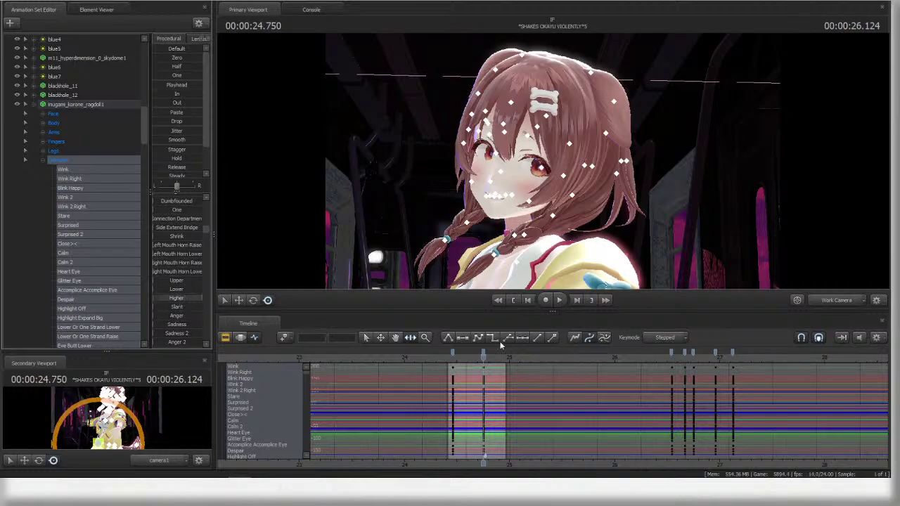
pyautogui.click(453, 352)
pyautogui.moveTo(457, 357); pyautogui.dragTo(452, 355)
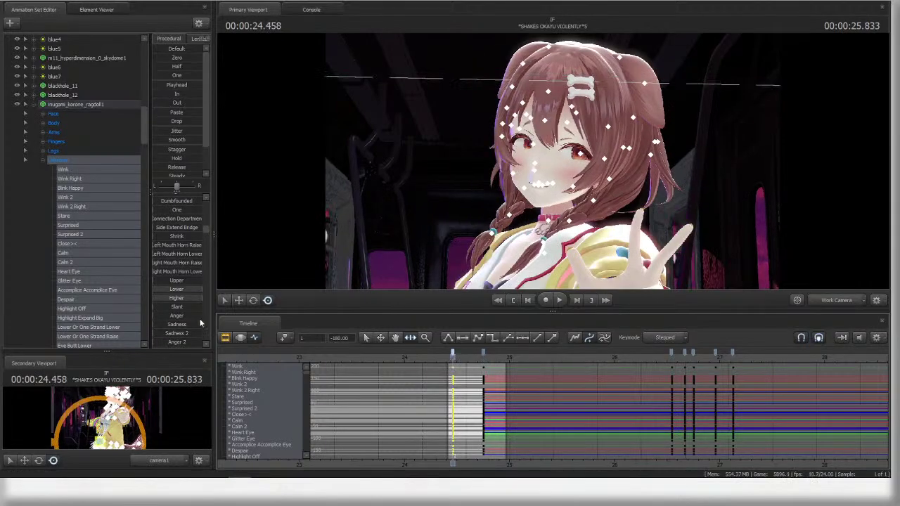
pyautogui.moveTo(186, 316); pyautogui.dragTo(203, 316)
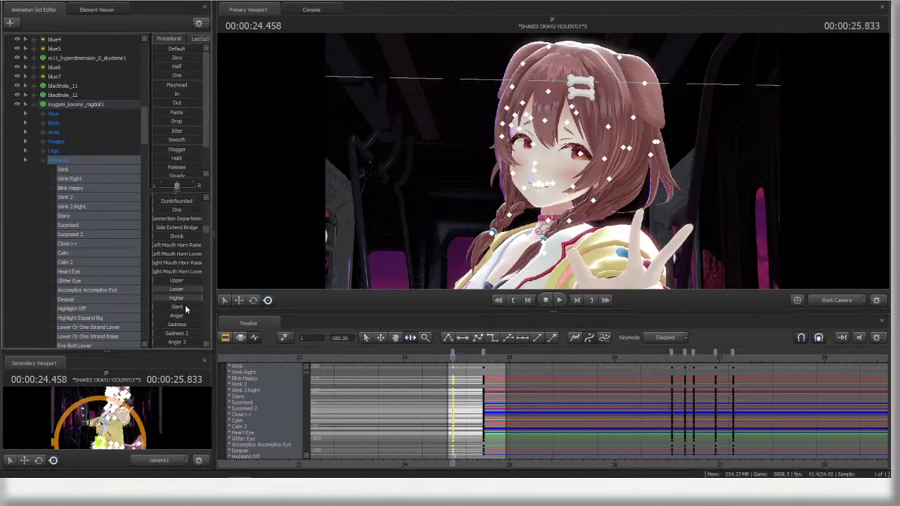
# - Open the mouth with the Ah 2 slider at the 24.750-second keyframe, and return to the camera1 view
pyautogui.click(482, 357)
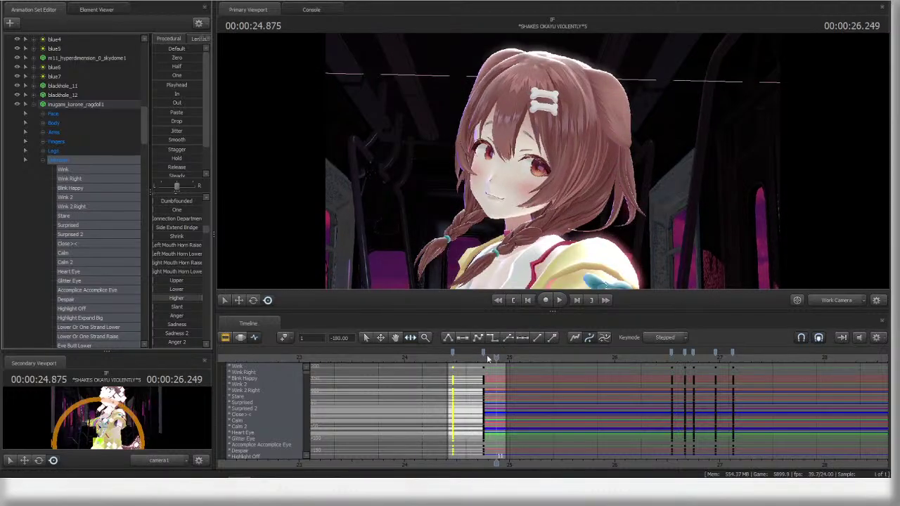
pyautogui.scroll(5, 181, 252)
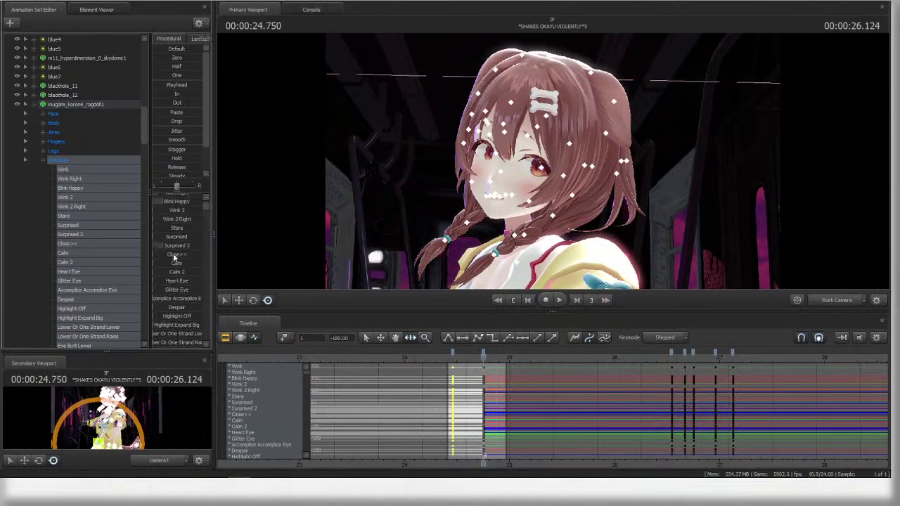
pyautogui.moveTo(180, 259); pyautogui.dragTo(187, 259)
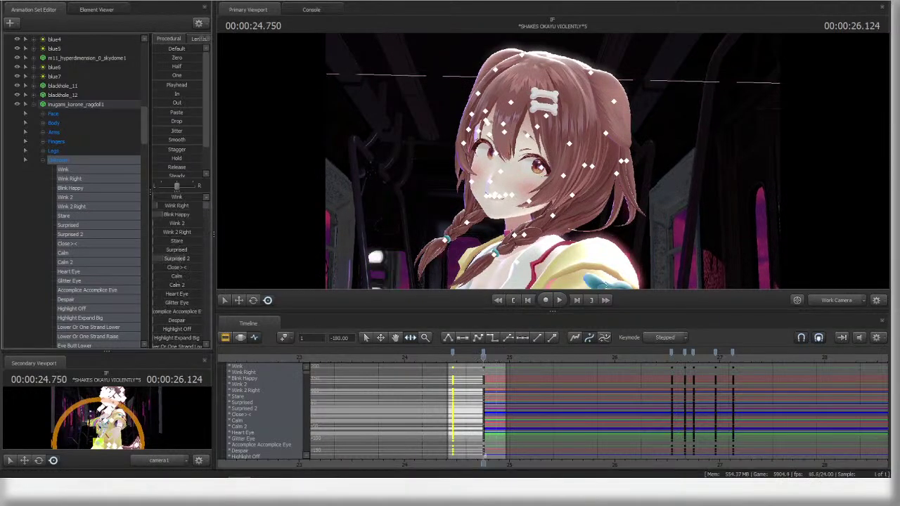
pyautogui.scroll(-5, 174, 279)
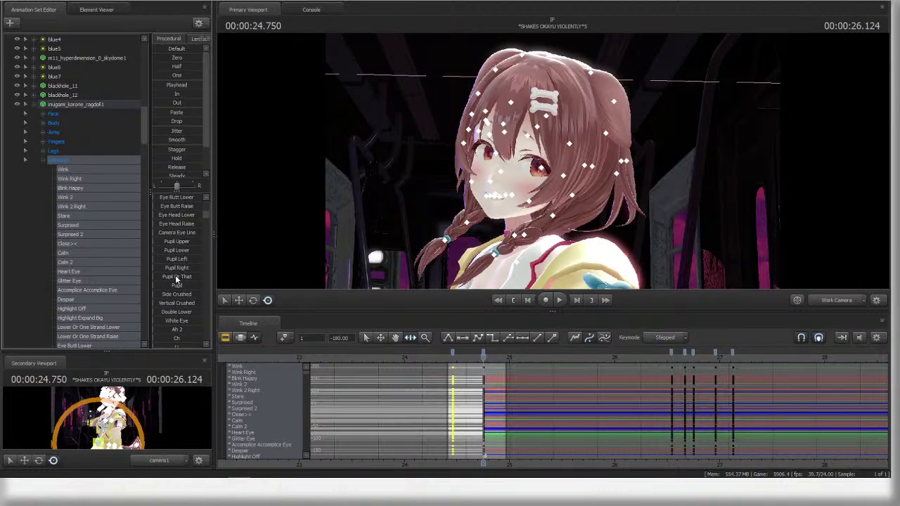
pyautogui.scroll(3, 176, 281)
pyautogui.moveTo(174, 274); pyautogui.dragTo(190, 274)
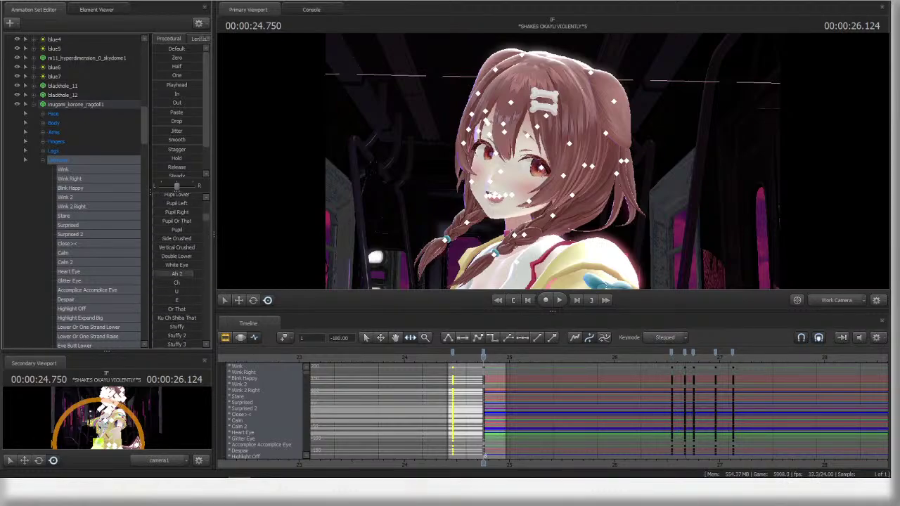
pyautogui.click(700, 243)
pyautogui.click(828, 301)
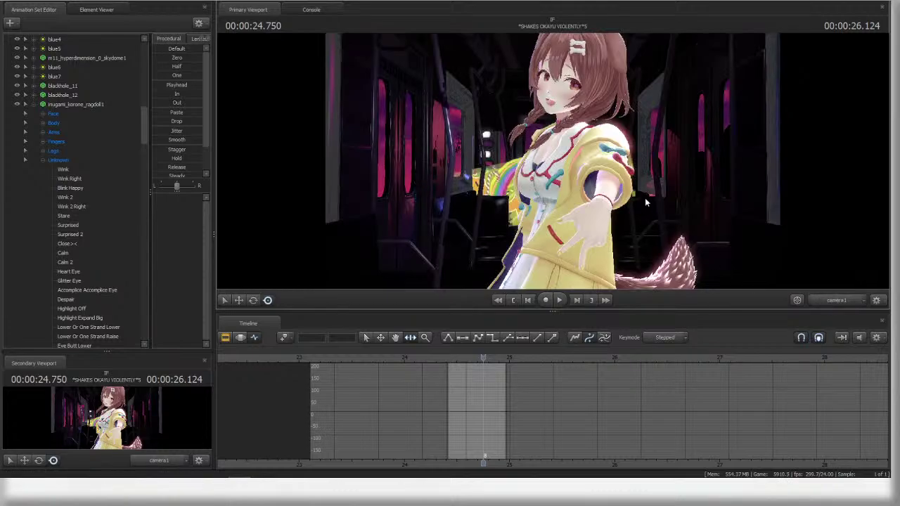
# - Preview the playback, and swing the right arm outward near the tail at the 24.750-second keyframe
pyautogui.keyDown('ctrl'); pyautogui.click(558, 157); pyautogui.keyUp('ctrl')
pyautogui.keyDown('ctrl'); pyautogui.click(557, 158); pyautogui.keyUp('ctrl')
pyautogui.press('space')
pyautogui.press('space')
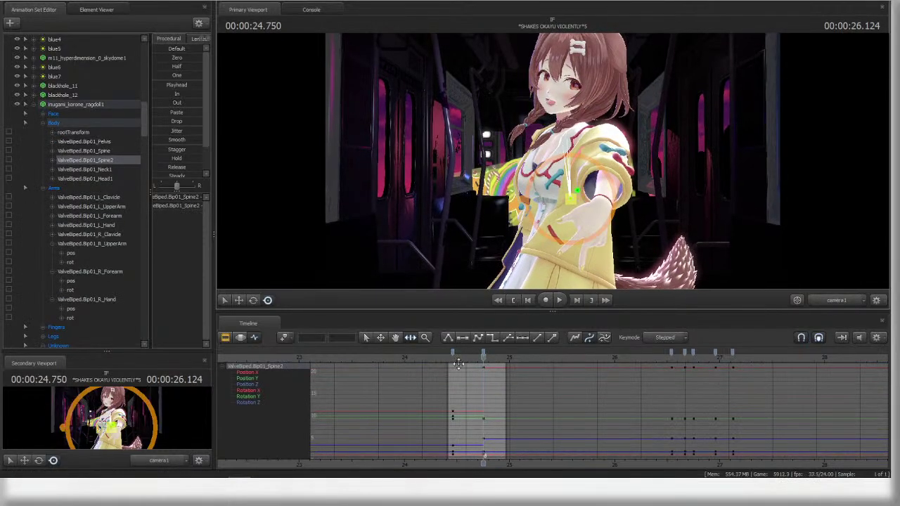
pyautogui.press('space')
pyautogui.moveTo(468, 358); pyautogui.dragTo(483, 358)
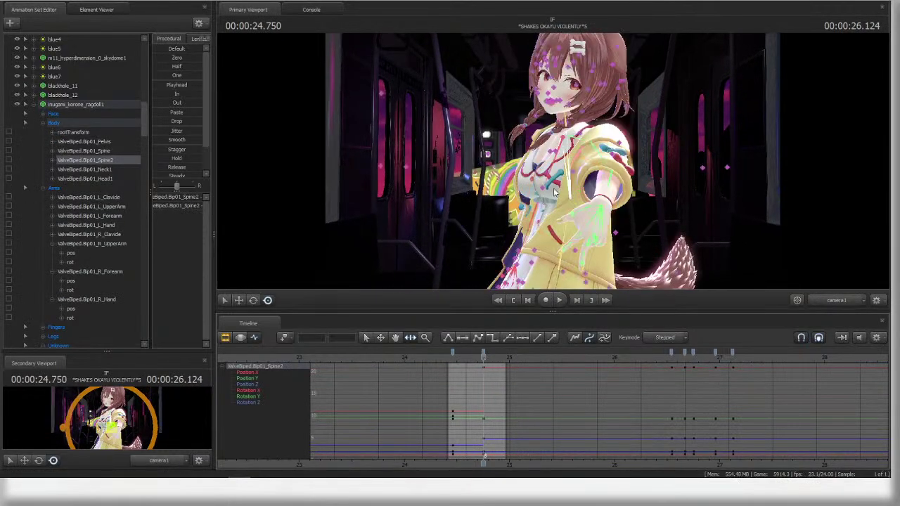
pyautogui.keyDown('ctrl'); pyautogui.click(551, 173); pyautogui.keyUp('ctrl')
pyautogui.moveTo(590, 173); pyautogui.dragTo(625, 259)
pyautogui.keyDown('ctrl'); pyautogui.click(626, 260); pyautogui.keyUp('ctrl')
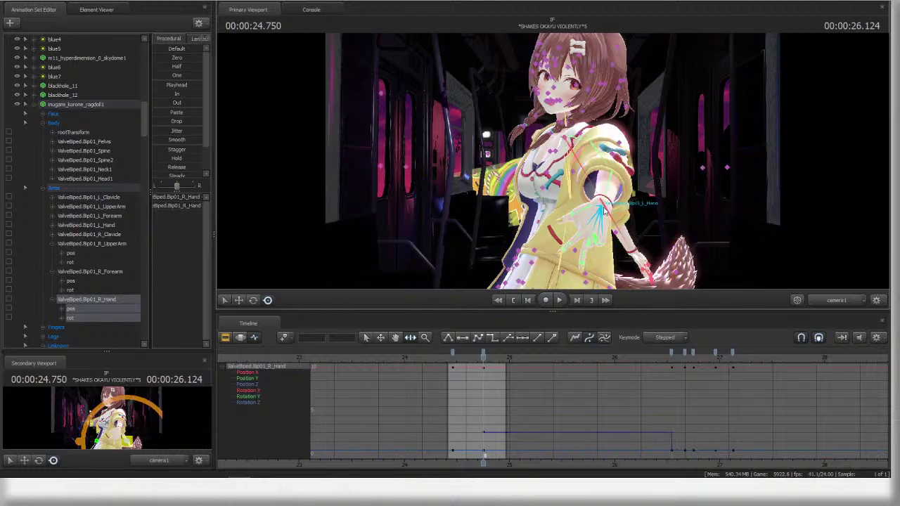
# - Step back and forth between the 24.458-second and 24.750-second poses to check the movement of the arms
pyautogui.press('Left')
pyautogui.press('Left')
pyautogui.press('Left')
pyautogui.press('Left')
pyautogui.press('Left')
pyautogui.press('Right')
pyautogui.press('Right')
pyautogui.press('Right')
pyautogui.press('Right')
pyautogui.press('Right')
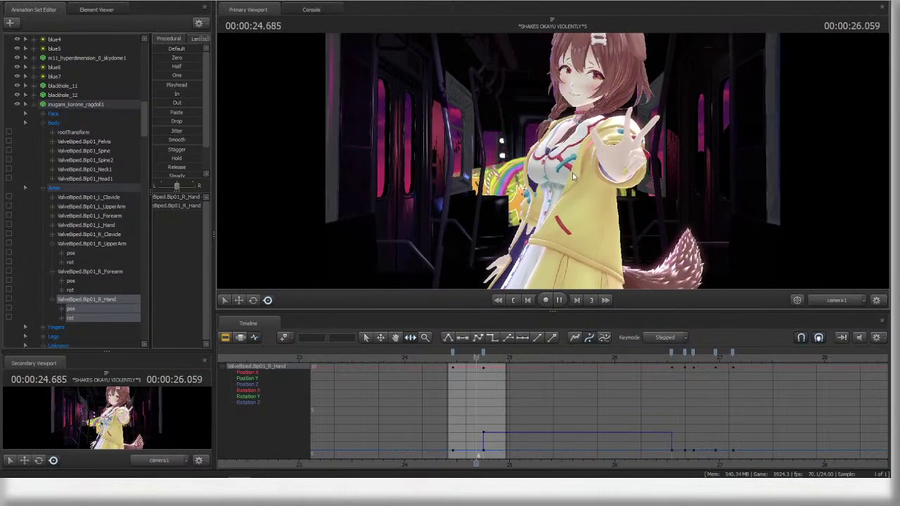
# - Show the shot sequence in the Clip Editor and play it from 23.541 seconds to about 26.4 seconds
pyautogui.press('F2')
pyautogui.scroll(-1, 477, 377)
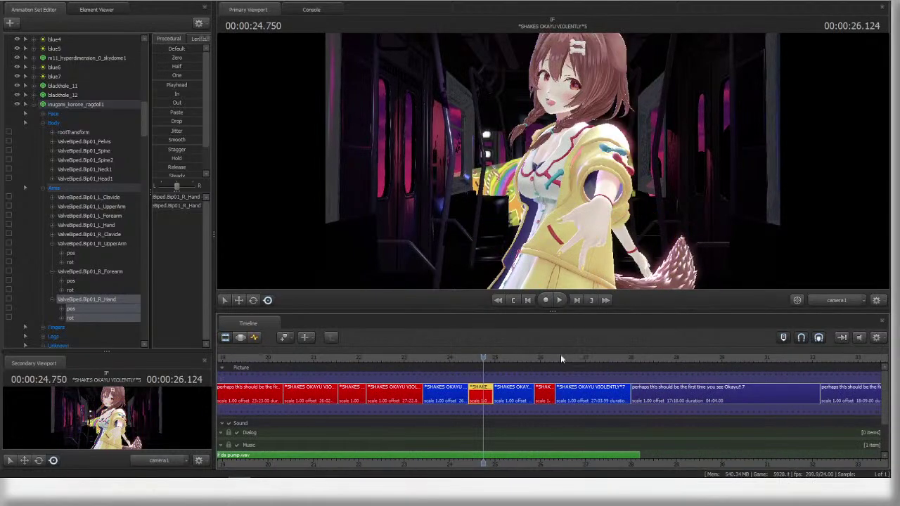
pyautogui.click(428, 357)
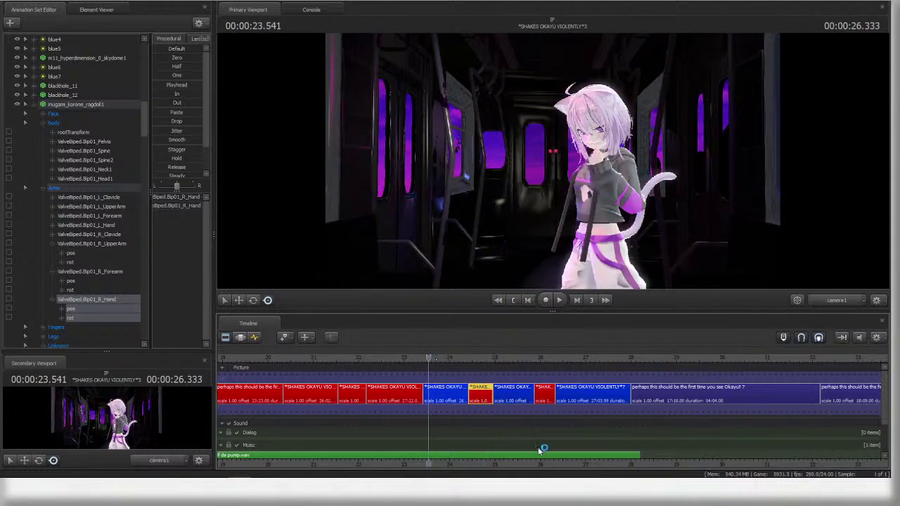
pyautogui.press('space')
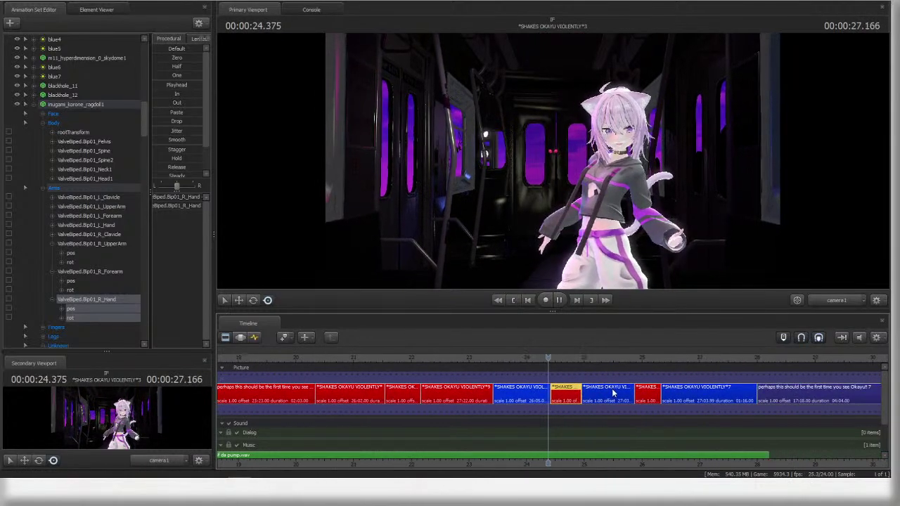
pyautogui.click(509, 359)
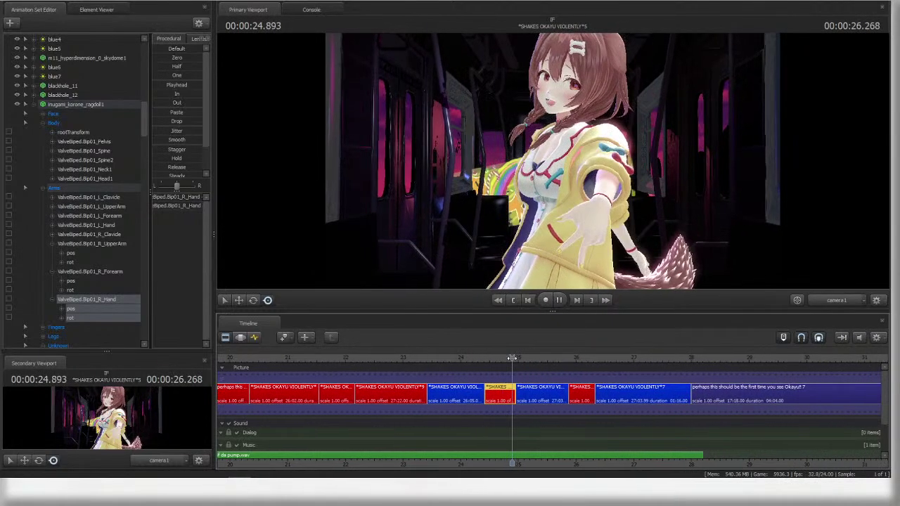
pyautogui.press('space')
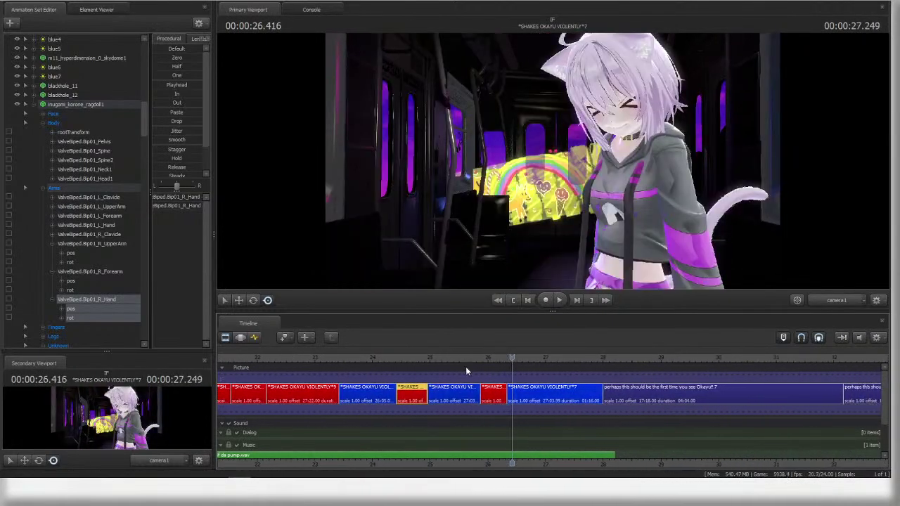
pyautogui.click(497, 300)
pyautogui.press('space')
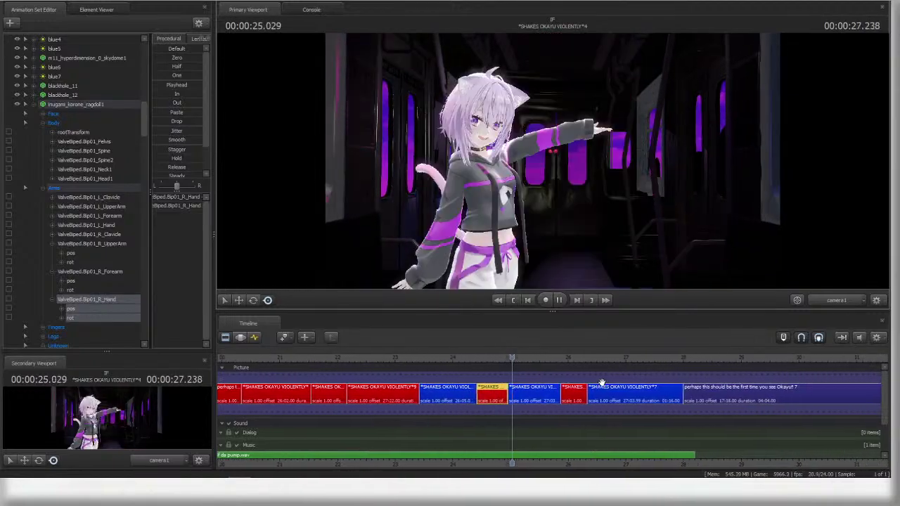
pyautogui.press('space')
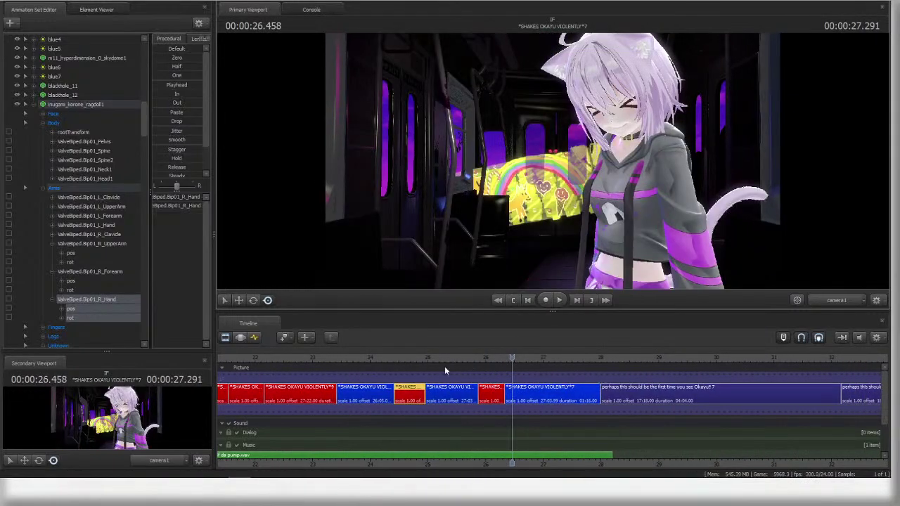
# - Replay the cuts around the *SHAKES OKAYU VIOLENTLY*5 shot several times, and place the playhead at 24.416 seconds
pyautogui.click(392, 358)
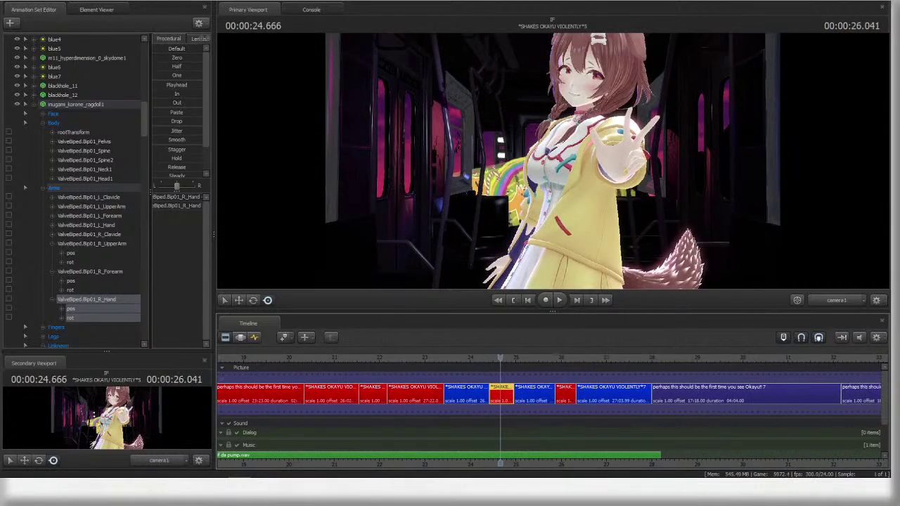
pyautogui.scroll(5, 480, 398)
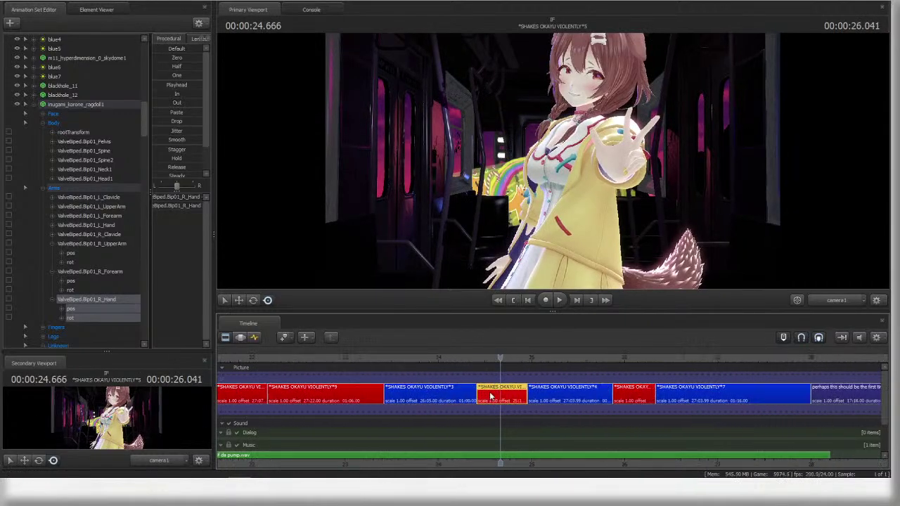
pyautogui.scroll(-6, 495, 400)
pyautogui.moveTo(641, 462); pyautogui.dragTo(735, 461, button='middle')
pyautogui.click(567, 357)
pyautogui.press('space')
pyautogui.press('space')
pyautogui.press('space')
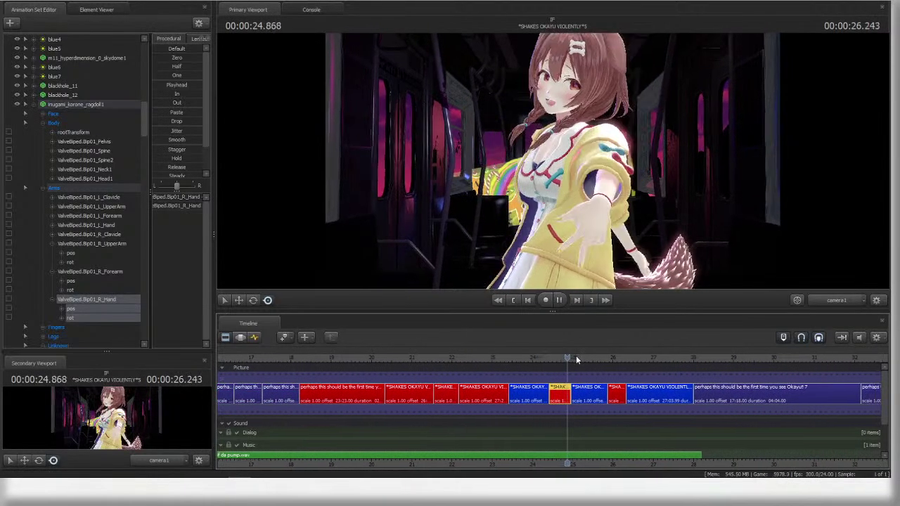
pyautogui.press('space')
pyautogui.scroll(2, 527, 368)
pyautogui.click(532, 359)
pyautogui.press('space')
pyautogui.press('space')
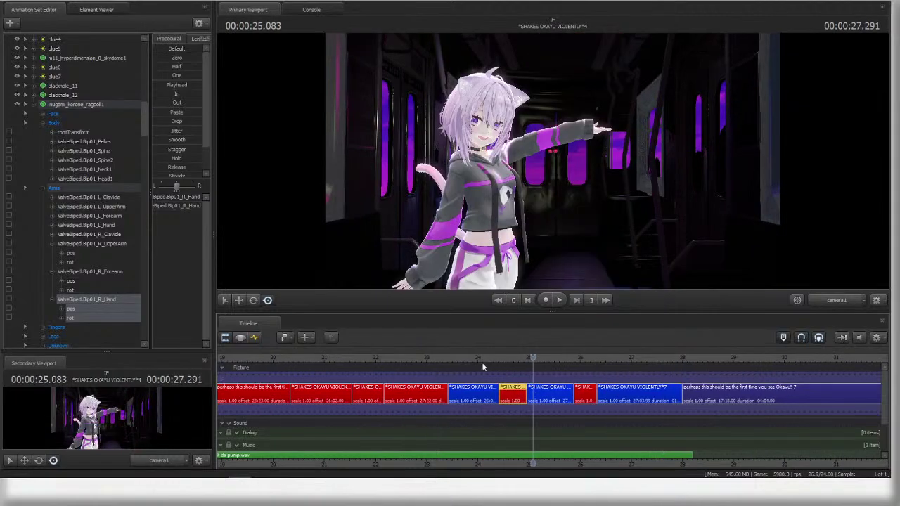
pyautogui.click(471, 359)
pyautogui.press('space')
pyautogui.moveTo(641, 451); pyautogui.dragTo(713, 461)
pyautogui.press('space')
pyautogui.scroll(2, 639, 431)
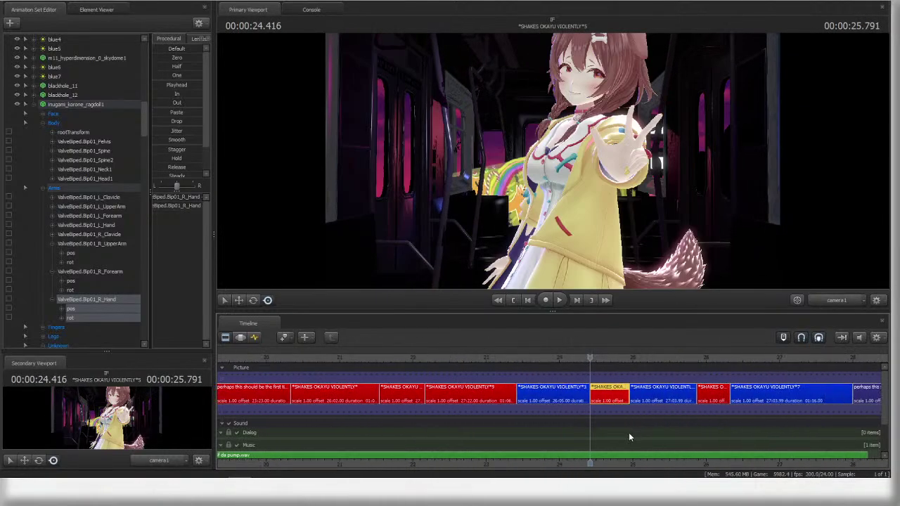
# - Rotate the Spine2 bone in the Motion Editor to adjust the upper-body lean, and return to the Graph Editor
pyautogui.click(226, 338)
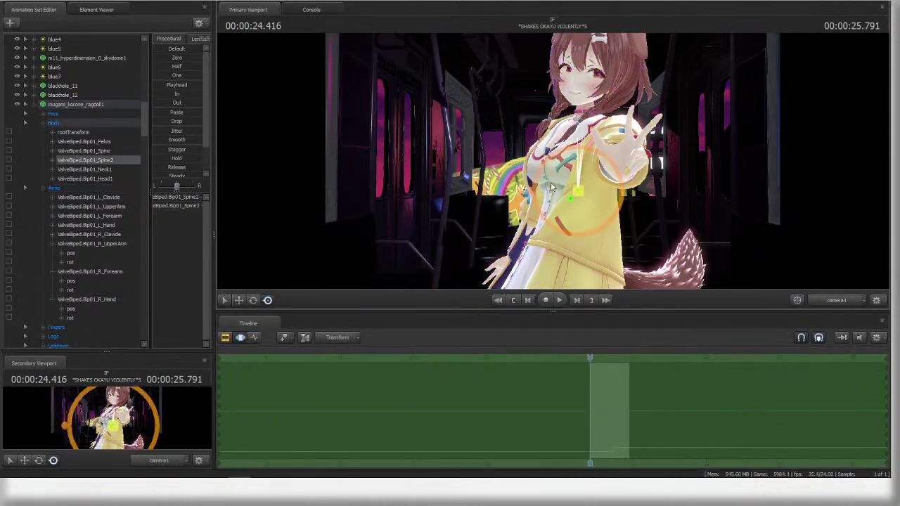
pyautogui.click(541, 175)
pyautogui.moveTo(542, 175); pyautogui.dragTo(584, 342)
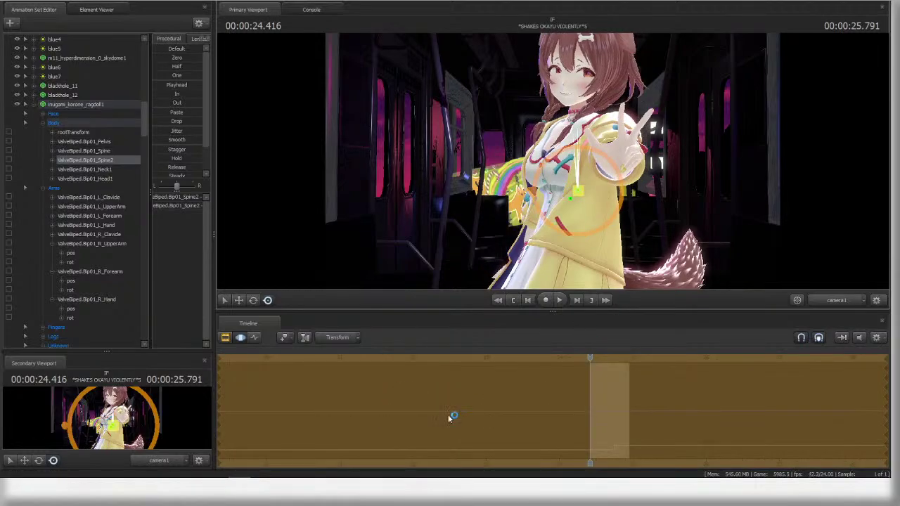
pyautogui.click(227, 338)
pyautogui.click(241, 338)
pyautogui.click(254, 338)
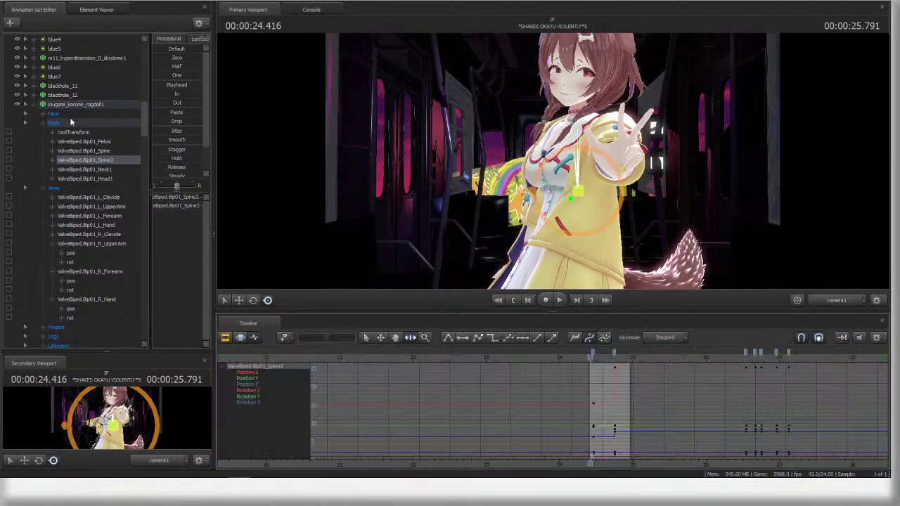
# - Select inugami_korone_ragdoll1, show the shot sequence, and play it from 24.250 seconds to 24.958 seconds
pyautogui.click(79, 105)
pyautogui.scroll(5, 590, 368)
pyautogui.moveTo(600, 352); pyautogui.dragTo(590, 352)
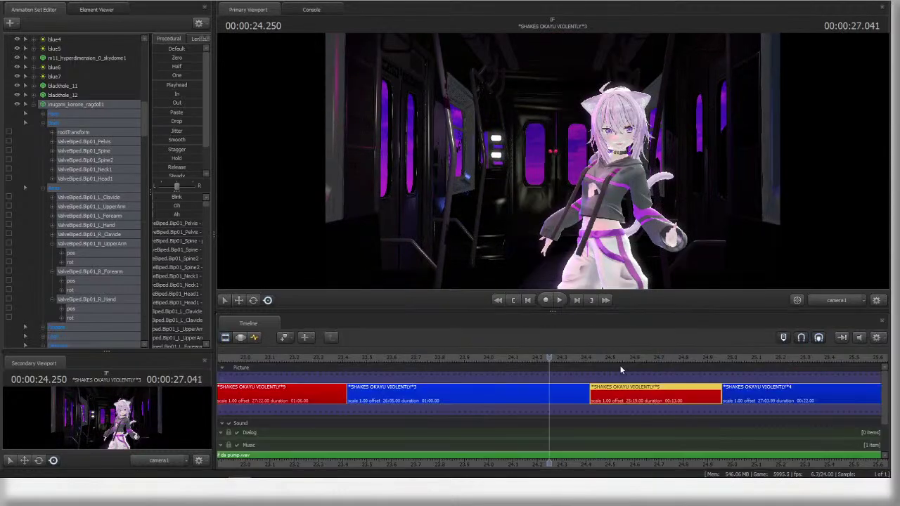
pyautogui.scroll(-8, 619, 366)
pyautogui.press('space')
pyautogui.press('space')
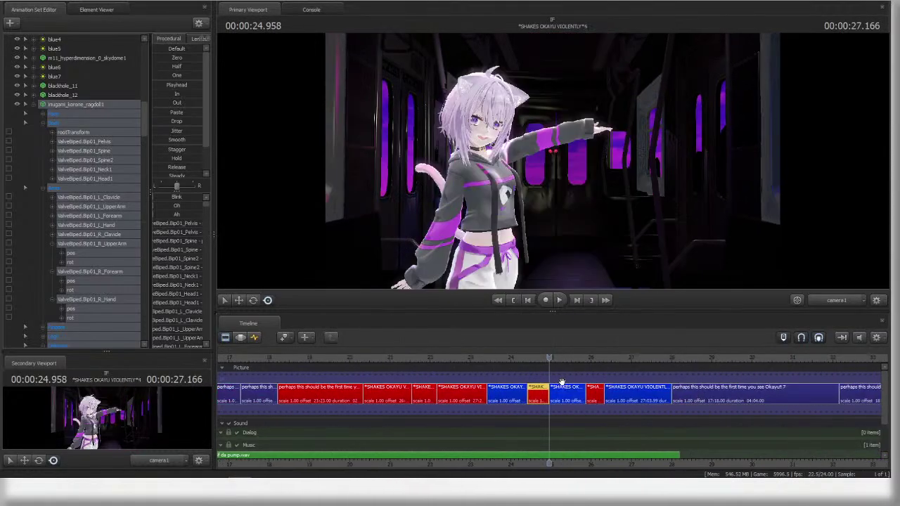
# - Replay the cuts from about 23.5 seconds to judge the flow, stopping at 26.208 seconds in the *SHAKES OKAYU VIOLENTLY*6 shot
pyautogui.moveTo(476, 359); pyautogui.dragTo(431, 361)
pyautogui.press('space')
pyautogui.scroll(-4, 615, 383)
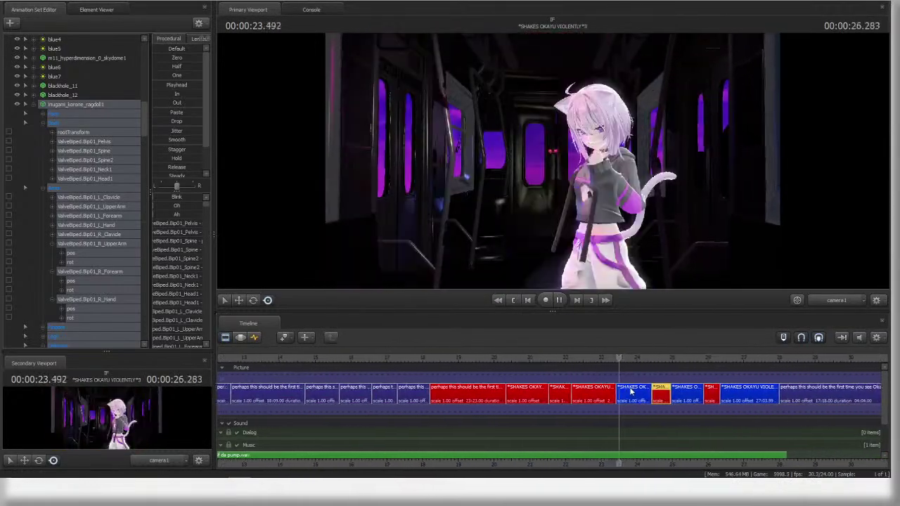
pyautogui.scroll(5, 616, 385)
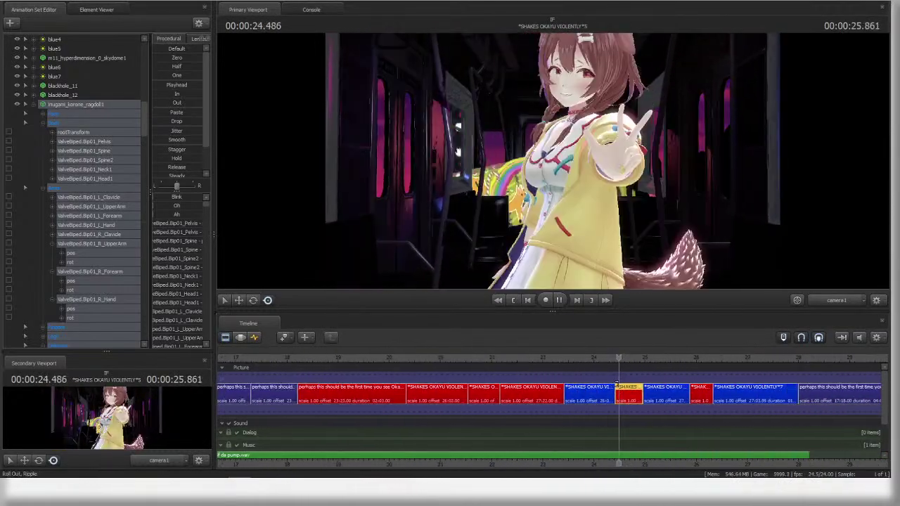
pyautogui.scroll(-3, 567, 366)
pyautogui.click(558, 360)
pyautogui.scroll(3, 565, 368)
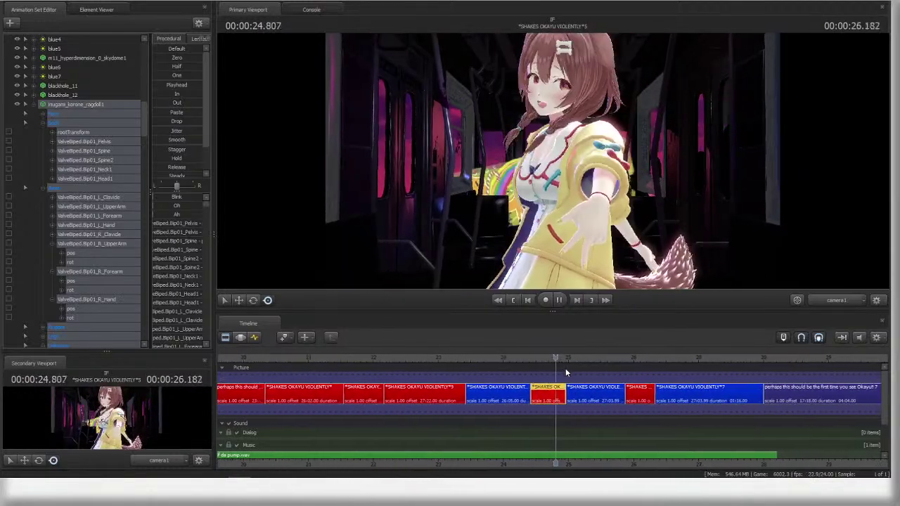
pyautogui.scroll(2, 565, 368)
pyautogui.press('space')
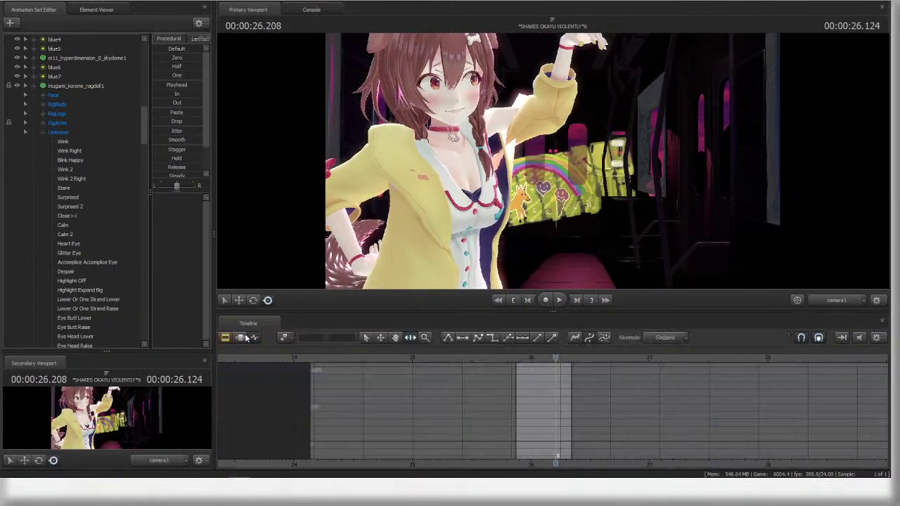
# - Remove the rigged inugami_korone_ragdoll1 animation set from the *SHAKES OKAYU VIOLENTLY*6 shot in the Motion Editor
pyautogui.press('F4')
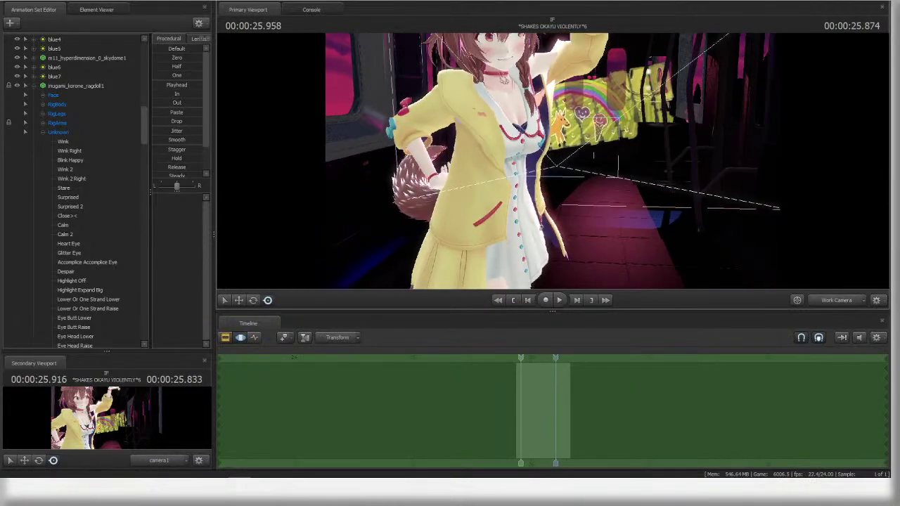
pyautogui.click(494, 243)
pyautogui.rightClick(94, 85)
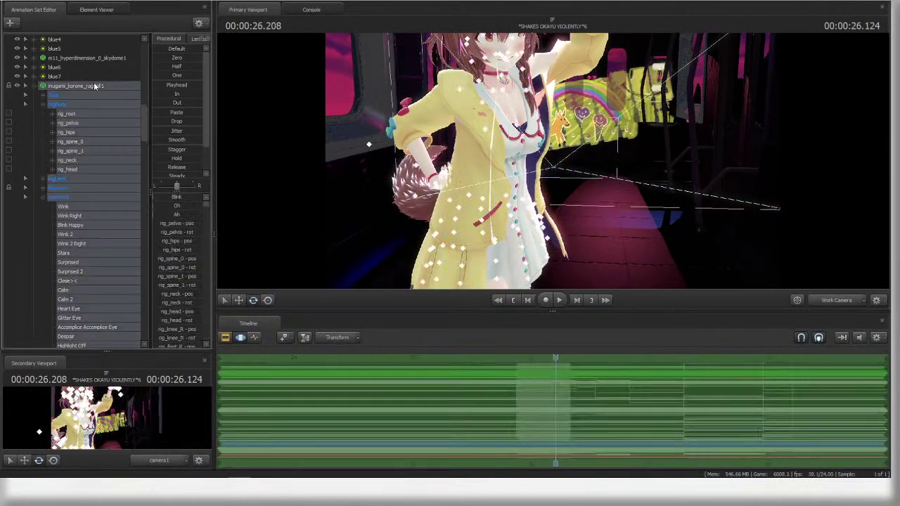
pyautogui.click(114, 104)
# - Show the shot sequence through camera1 and place the playhead at 24.833 seconds in the *SHAKES OKAYU VIOLENTLY*5 shot
pyautogui.click(227, 339)
pyautogui.scroll(-4, 525, 364)
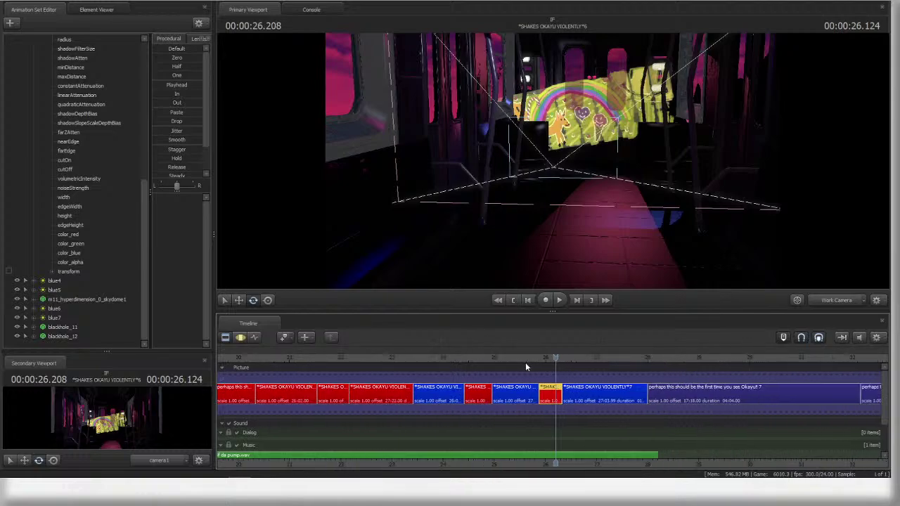
pyautogui.scroll(-3, 490, 404)
pyautogui.click(817, 300)
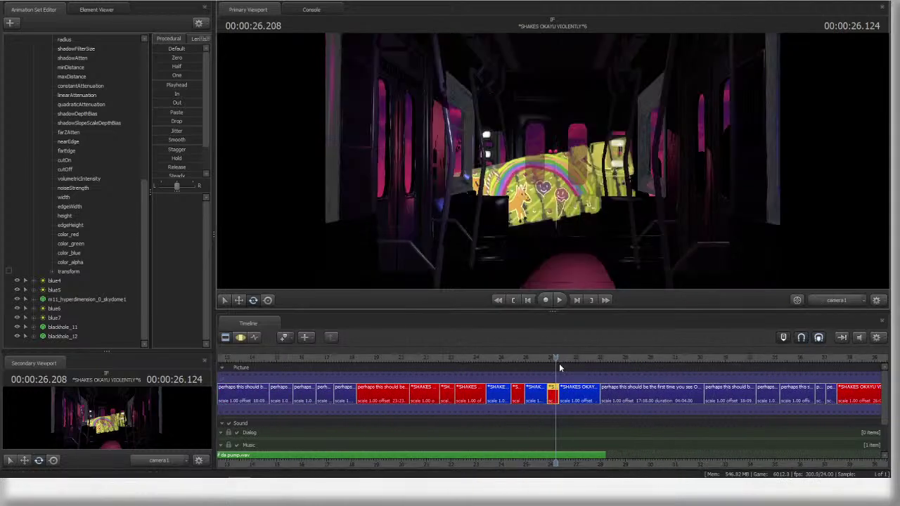
pyautogui.moveTo(559, 363); pyautogui.dragTo(517, 364)
pyautogui.scroll(3, 524, 369)
pyautogui.click(516, 359)
pyautogui.click(512, 394)
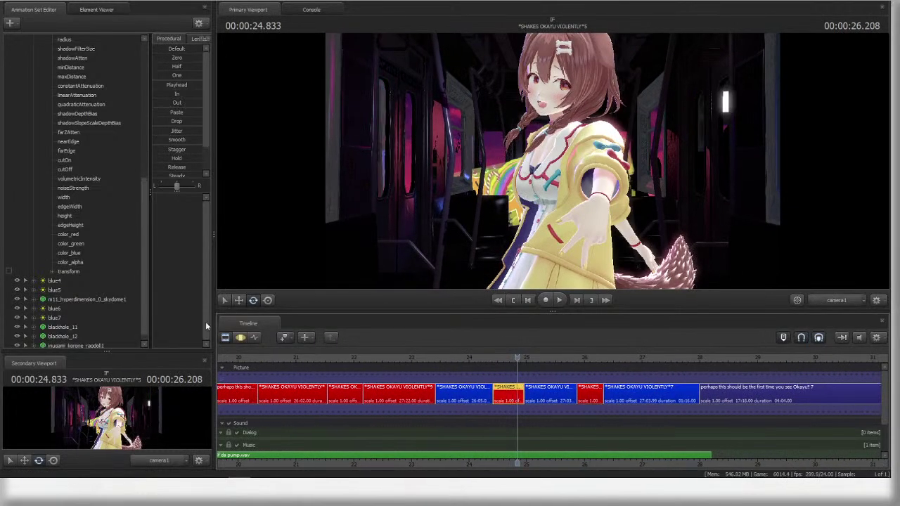
# - Collapse the blue3 light's controls and copy the posed inugami_korone_ragdoll1 animation set from the *SHAKES OKAYU VIOLENTLY*5 shot in the Motion Editor
pyautogui.click(240, 337)
pyautogui.scroll(8, 84, 186)
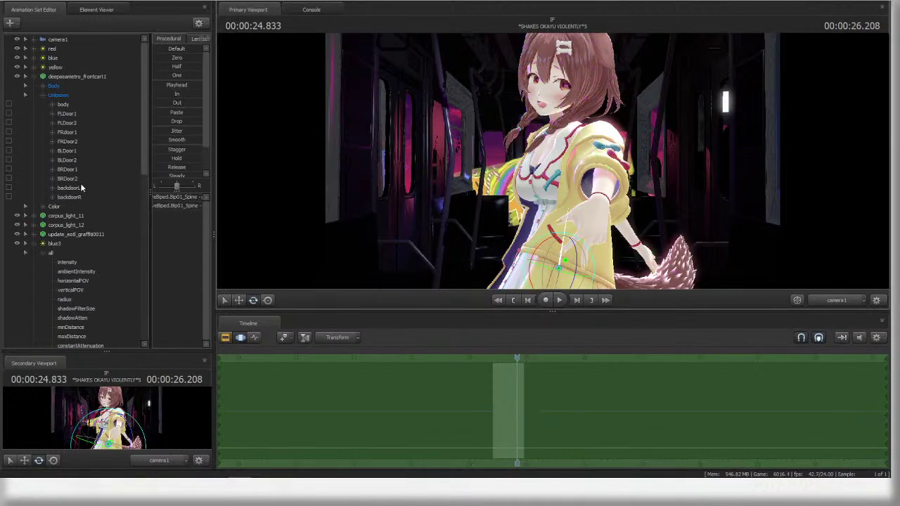
pyautogui.click(34, 244)
pyautogui.click(78, 318)
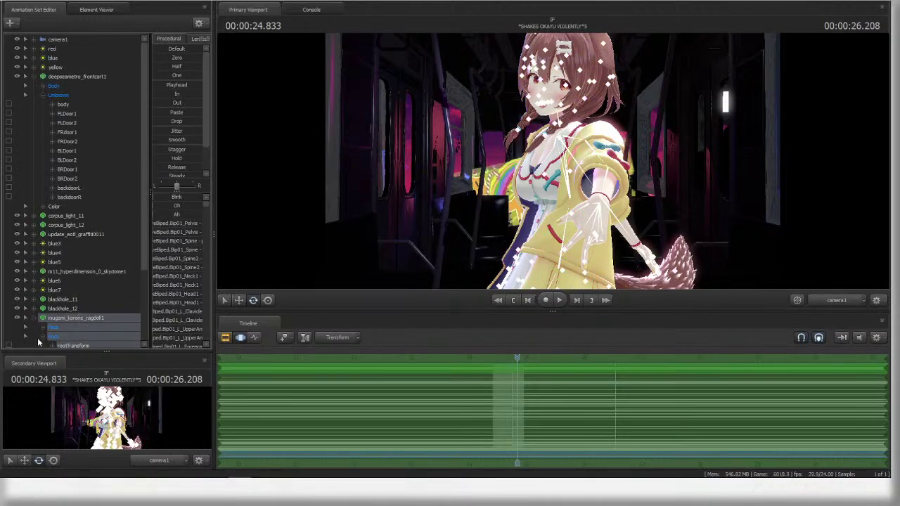
pyautogui.rightClick(84, 318)
pyautogui.click(304, 374)
# - Play forward to 25.916 seconds and paste the copied inugami_korone_ragdoll1 into the *SHAKES OKAYU VIOLENTLY*6 shot
pyautogui.press('F2')
pyautogui.press('space')
pyautogui.scroll(3, 575, 395)
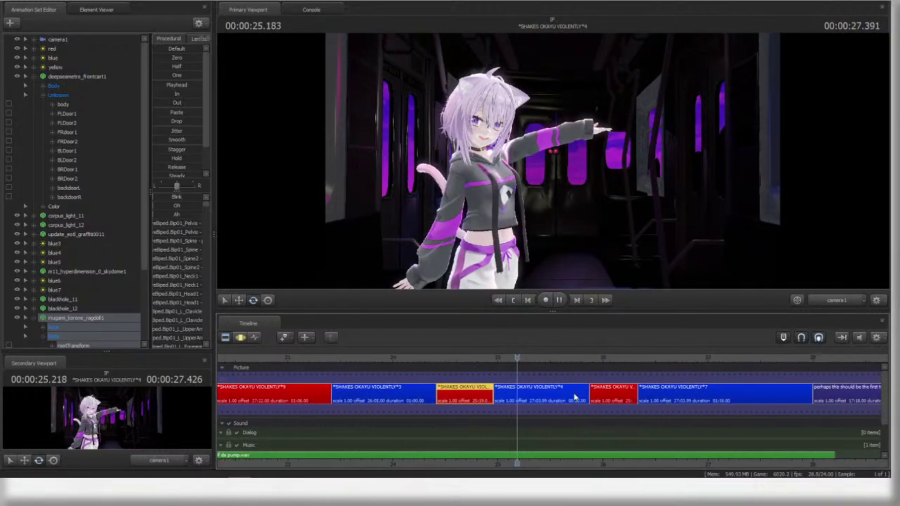
pyautogui.press('space')
pyautogui.click(239, 338)
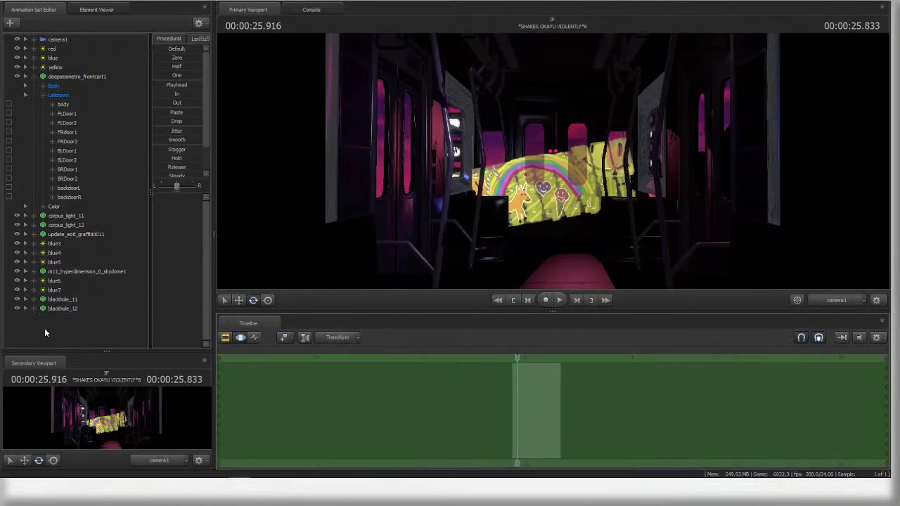
pyautogui.rightClick(48, 325)
pyautogui.click(104, 376)
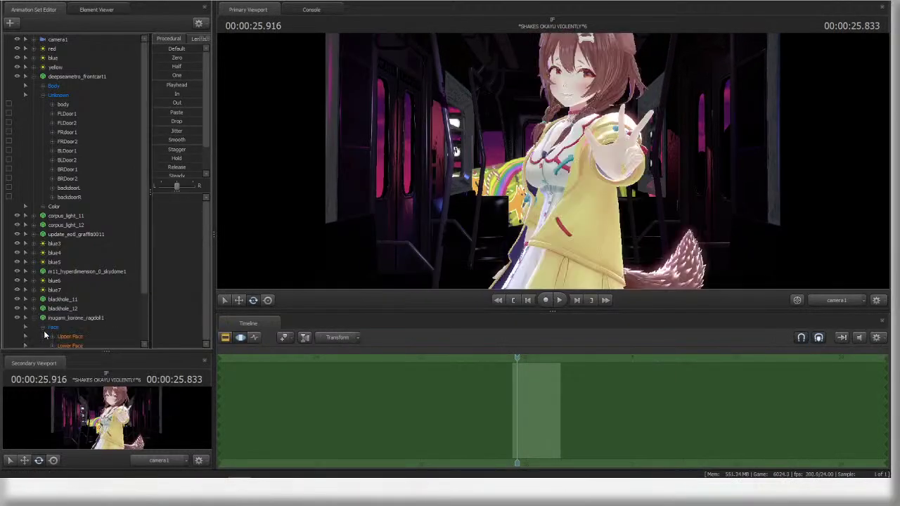
# - Rotate the ValveBiped.Bip01_Pelvis bone from the Work Camera to turn the body sideways in the *SHAKES OKAYU VIOLENTLY*6 shot, and return to camera1
pyautogui.scroll(-3, 52, 341)
pyautogui.click(88, 253)
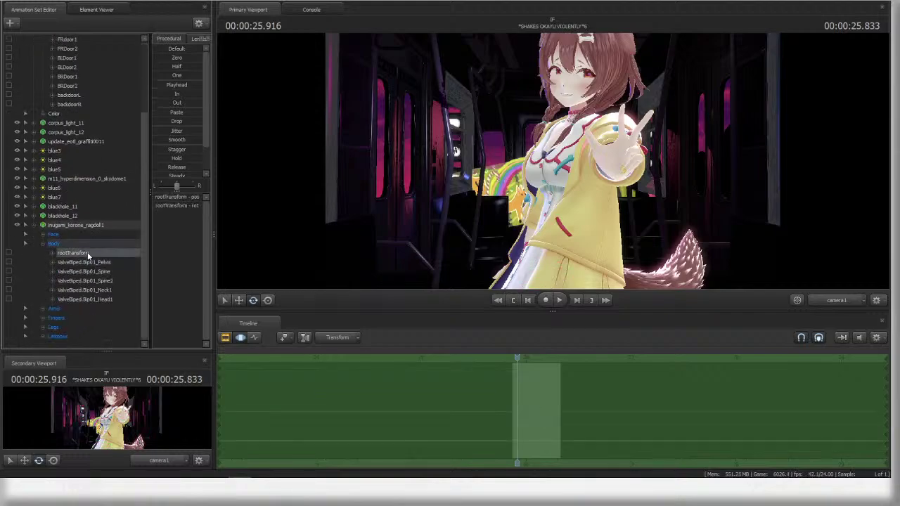
pyautogui.click(90, 264)
pyautogui.click(836, 302)
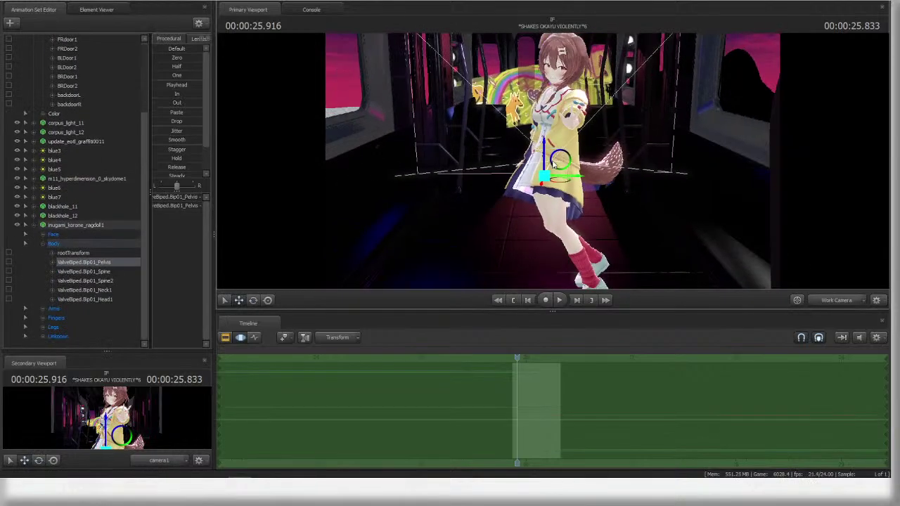
pyautogui.keyDown('alt'); pyautogui.moveTo(555, 165); pyautogui.dragTo(522, 161); pyautogui.keyUp('alt')
pyautogui.moveTo(570, 187); pyautogui.dragTo(596, 231)
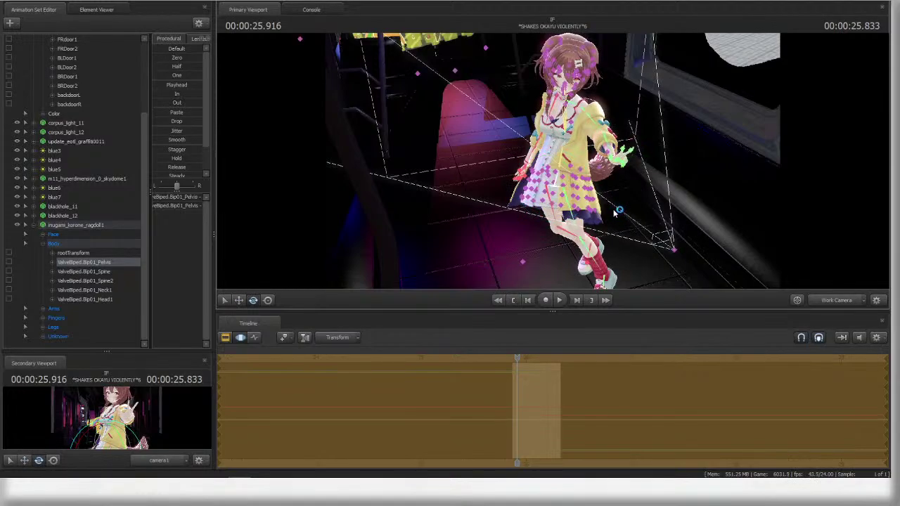
pyautogui.hotkey('ctrl', 'z')
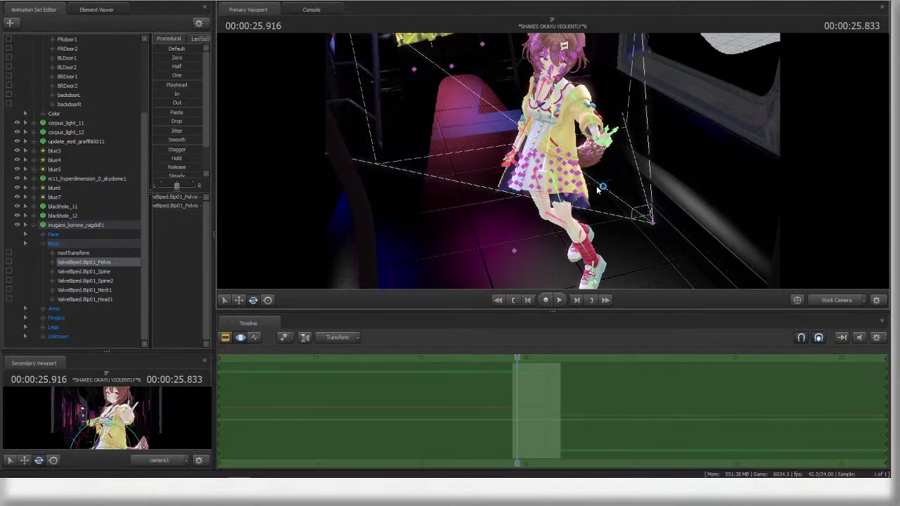
pyautogui.keyDown('alt'); pyautogui.moveTo(570, 189); pyautogui.dragTo(524, 179); pyautogui.keyUp('alt')
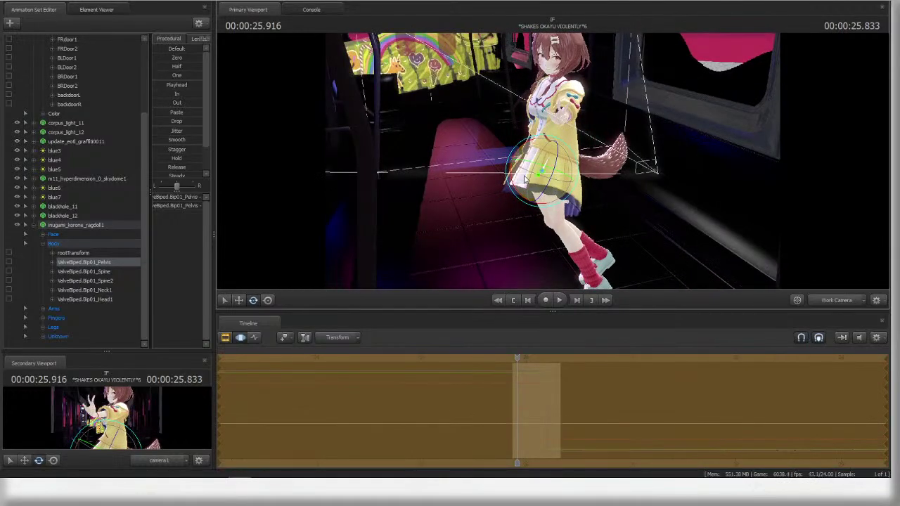
pyautogui.press('F4')
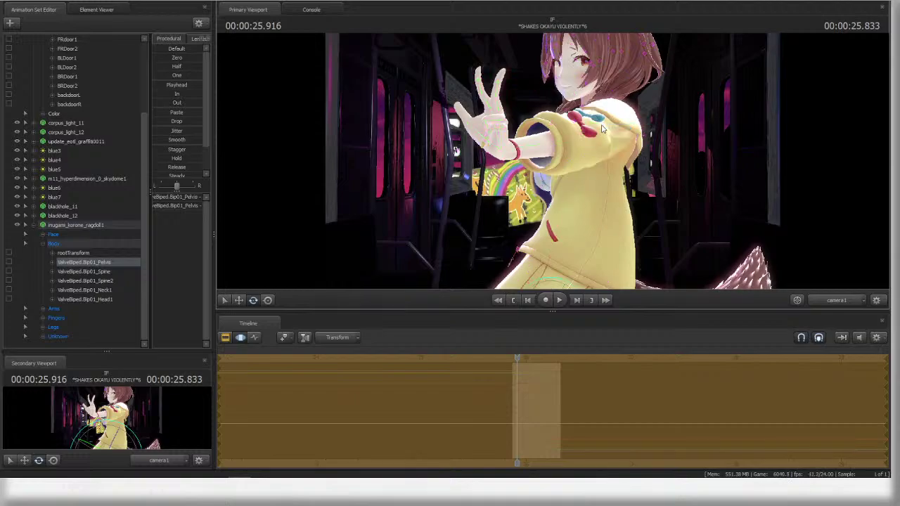
# - Place the playhead at 26.291 seconds and rotate the L_UpperArm bone to raise the outstretched arm slightly
pyautogui.moveTo(517, 356)
pyautogui.mouseDown()
pyautogui.moveTo(622, 353)
pyautogui.moveTo(533, 356)
pyautogui.mouseUp()
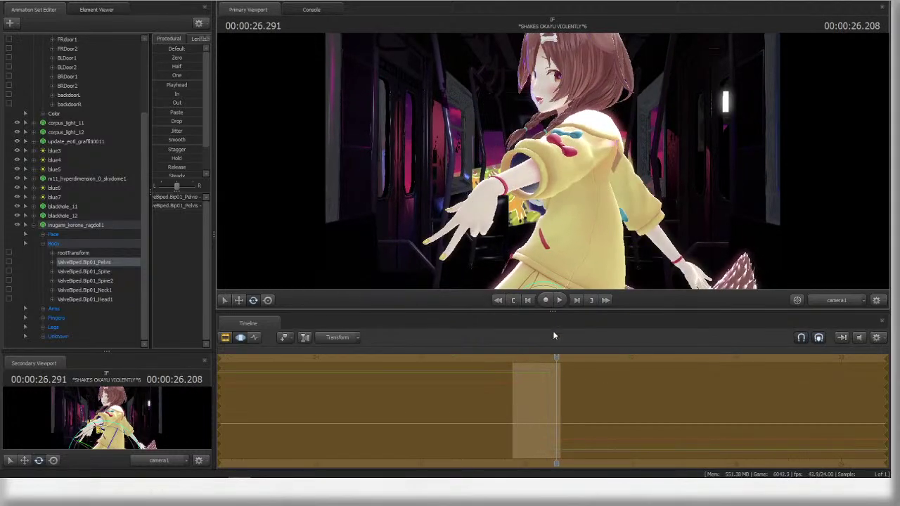
pyautogui.click(594, 133)
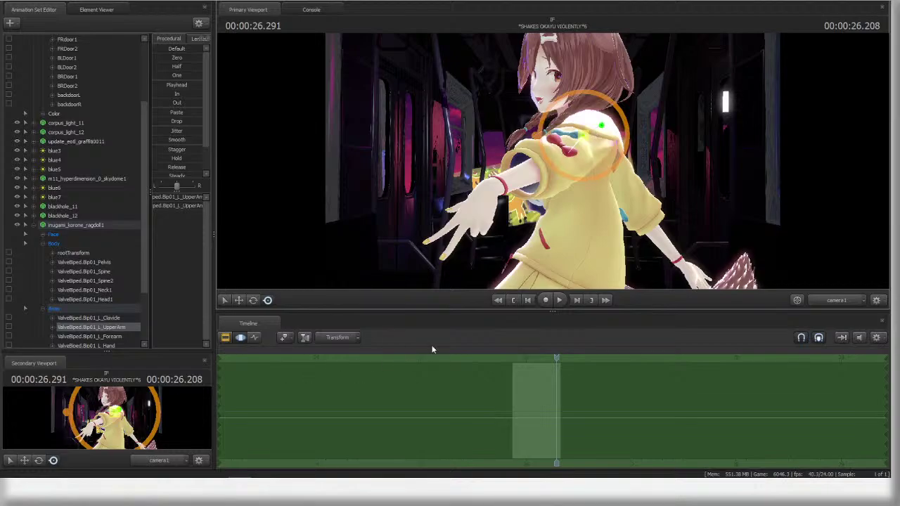
pyautogui.click(590, 232)
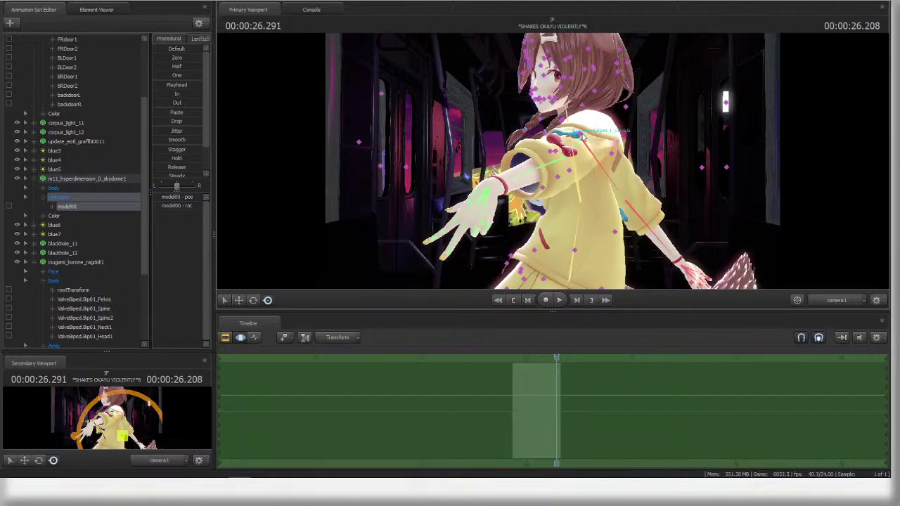
pyautogui.keyDown('ctrl'); pyautogui.click(582, 137); pyautogui.keyUp('ctrl')
pyautogui.moveTo(562, 132); pyautogui.dragTo(586, 146)
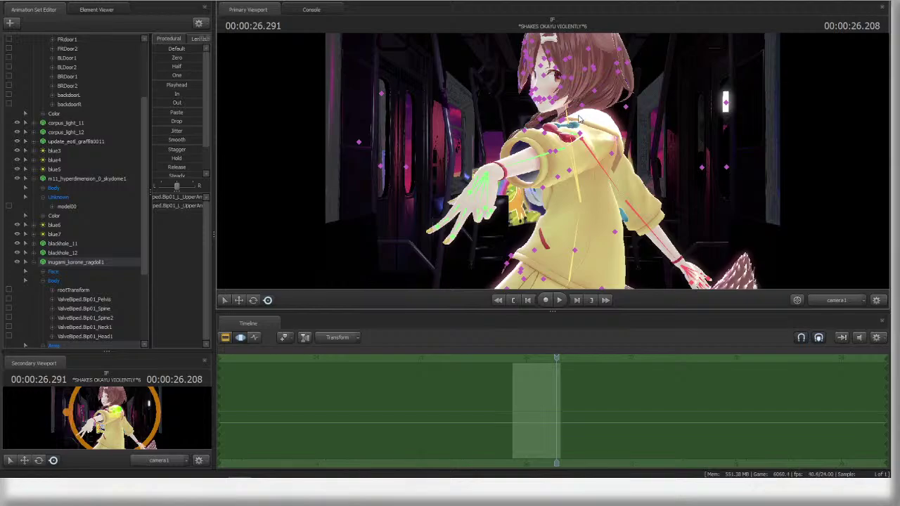
# - Rotate the Neck1 and Head1 bones to turn the face toward the camera, and slightly adjust the R_UpperArm bone at 26.291 seconds
pyautogui.keyDown('ctrl'); pyautogui.click(568, 116); pyautogui.keyUp('ctrl')
pyautogui.moveTo(534, 149); pyautogui.dragTo(467, 191)
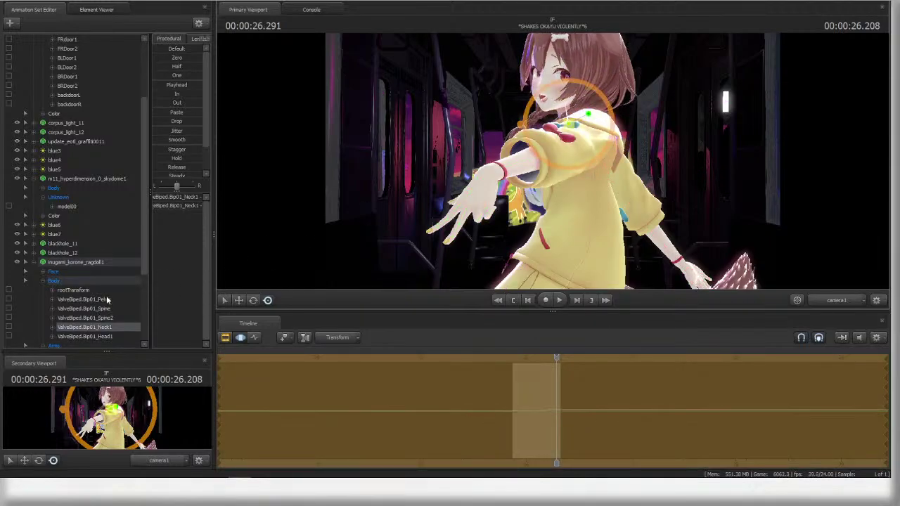
pyautogui.click(107, 336)
pyautogui.moveTo(595, 104); pyautogui.dragTo(604, 114)
pyautogui.keyDown('ctrl'); pyautogui.click(707, 143); pyautogui.keyUp('ctrl')
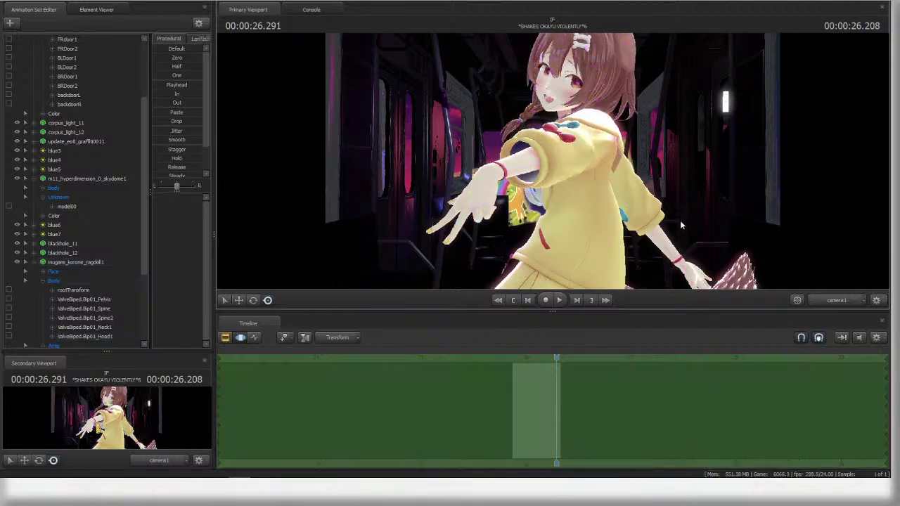
pyautogui.click(613, 186)
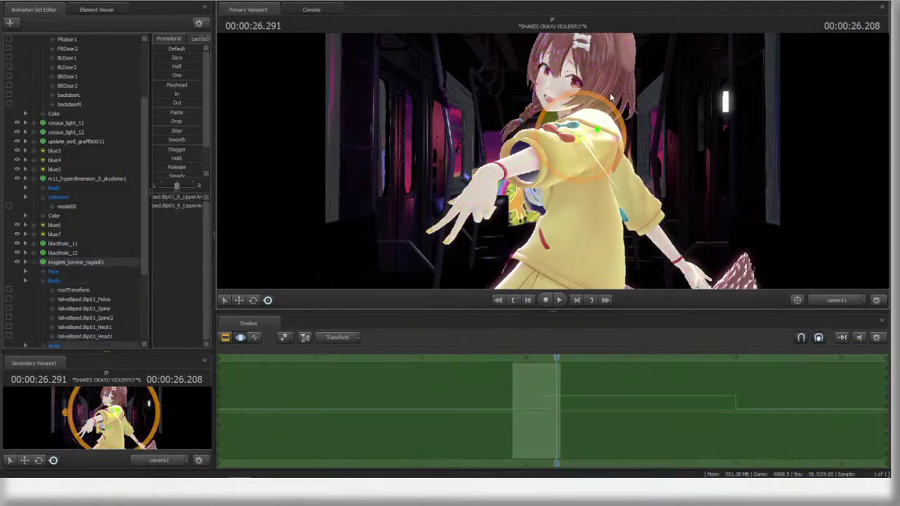
pyautogui.moveTo(623, 150); pyautogui.dragTo(628, 146)
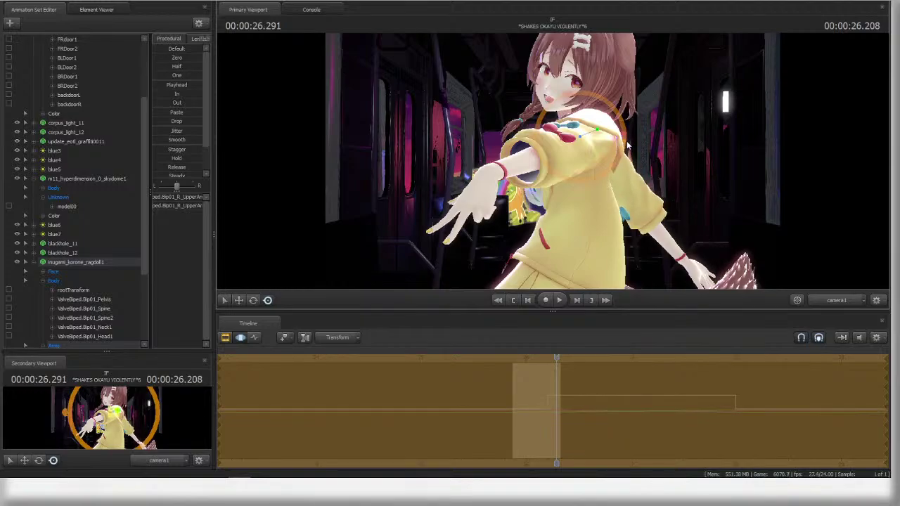
# - Play the *SHAKES OKAYU VIOLENTLY*6 shot in the shot sequence to check the new poses, stopping at 26.208 seconds
pyautogui.click(511, 354)
pyautogui.press('F2')
pyautogui.press('space')
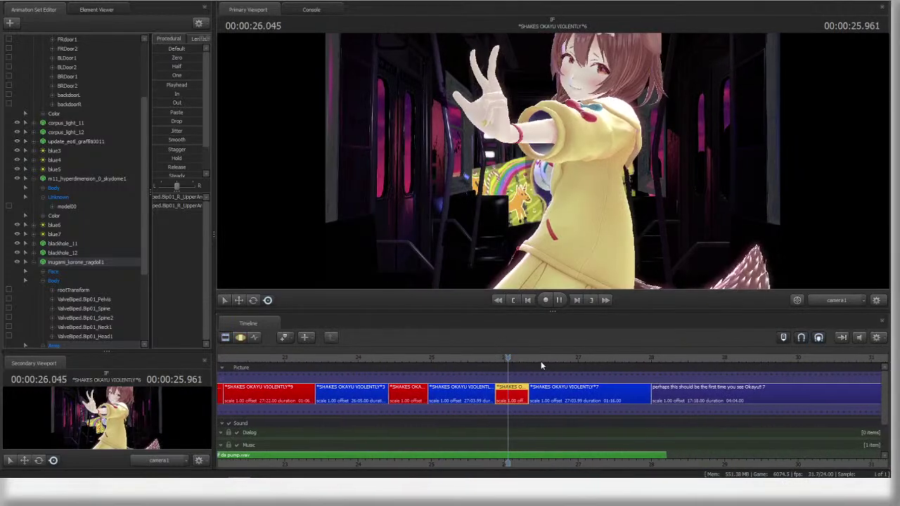
pyautogui.press('space')
pyautogui.click(474, 357)
pyautogui.press('space')
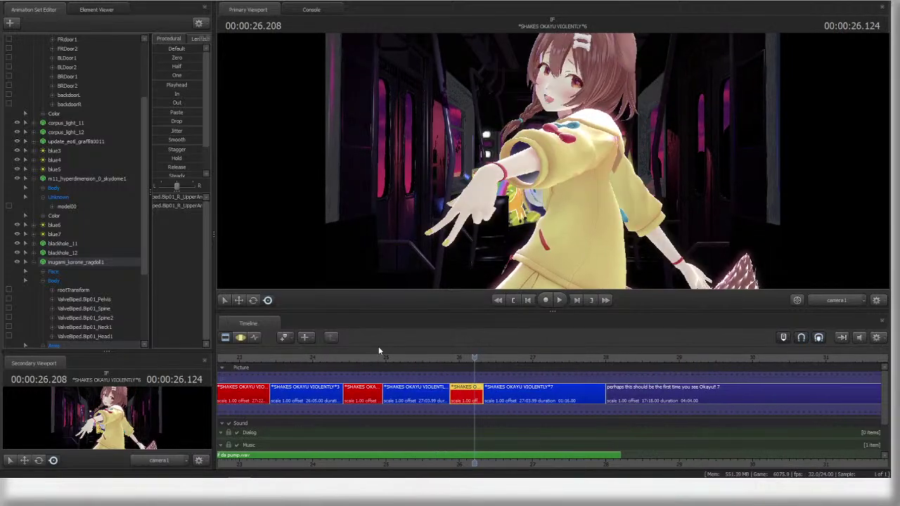
# - Rotate the ValveBiped.Bip01_Pelvis bone from the Work Camera at 26.208 seconds to turn the body the opposite way, and return to camera1
pyautogui.click(240, 338)
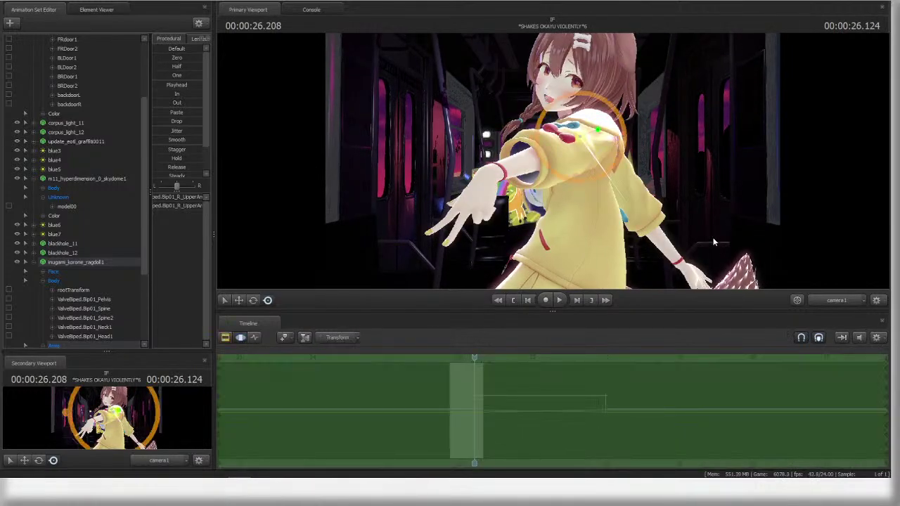
pyautogui.keyDown('ctrl'); pyautogui.click(837, 300); pyautogui.keyUp('ctrl')
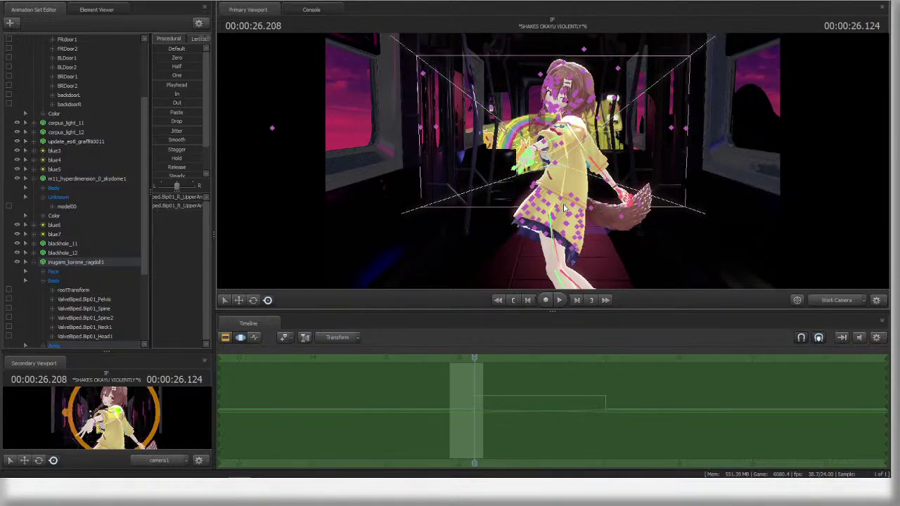
pyautogui.click(562, 209)
pyautogui.keyDown('ctrl'); pyautogui.click(554, 209); pyautogui.keyUp('ctrl')
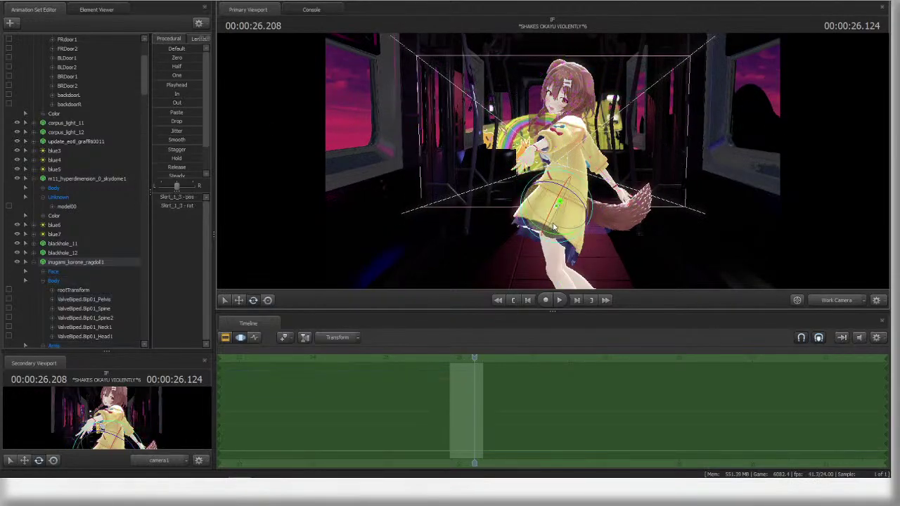
pyautogui.press('r')
pyautogui.keyDown('ctrl'); pyautogui.click(559, 211); pyautogui.keyUp('ctrl')
pyautogui.moveTo(559, 201); pyautogui.dragTo(528, 241)
pyautogui.press('w')
pyautogui.click(836, 300)
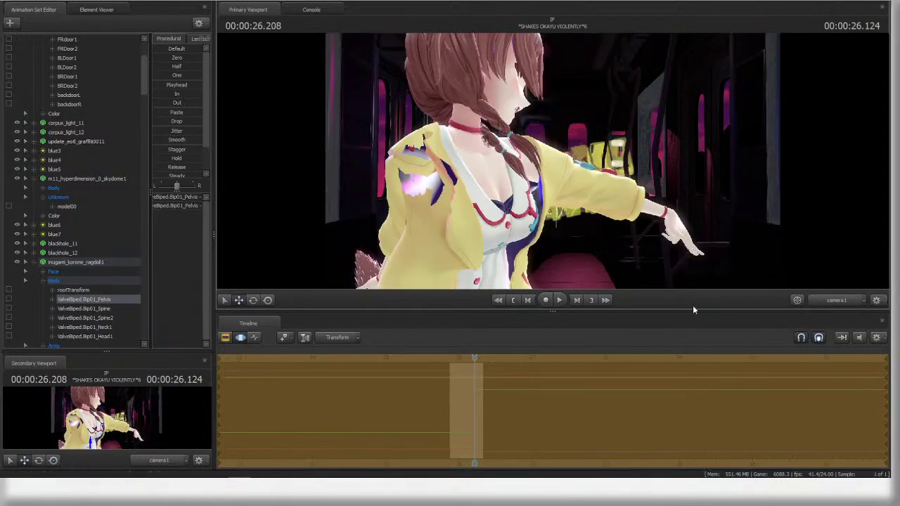
# - Adjust the ValveBiped.Bip01_Pelvis bone again from the Work Camera to refine the tilt of the turned body
pyautogui.click(462, 234)
pyautogui.click(836, 300)
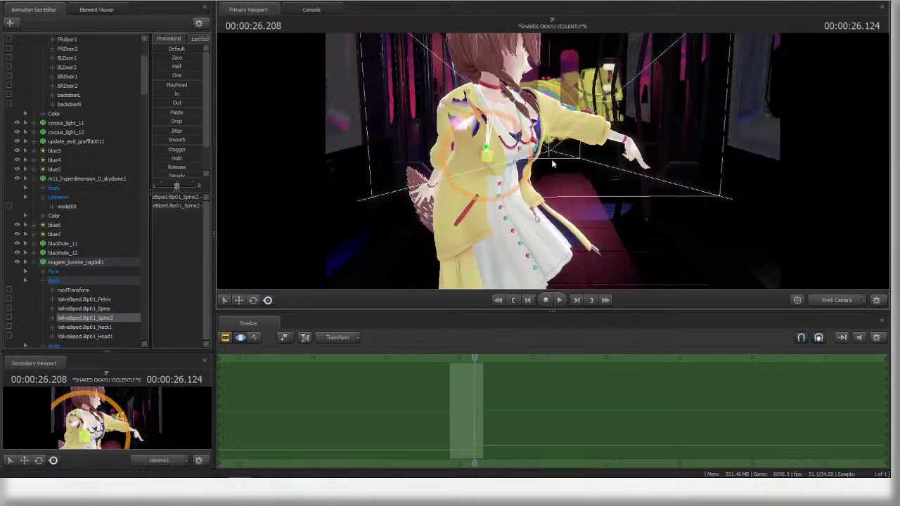
pyautogui.keyDown('ctrl'); pyautogui.click(504, 243); pyautogui.keyUp('ctrl')
pyautogui.moveTo(475, 234); pyautogui.dragTo(395, 254)
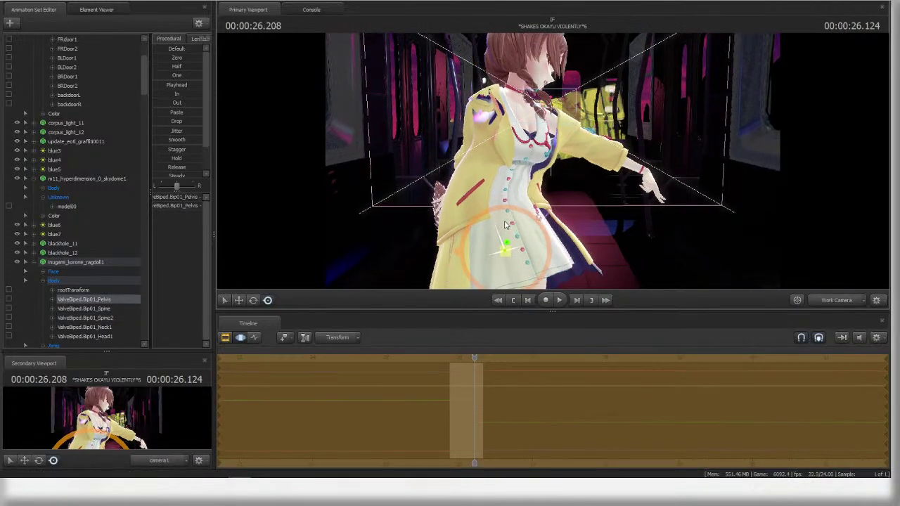
# - Adjust the Spine and Spine2 bones to correct the torso's lean, and return to camera1
pyautogui.keyDown('ctrl'); pyautogui.click(496, 204); pyautogui.keyUp('ctrl')
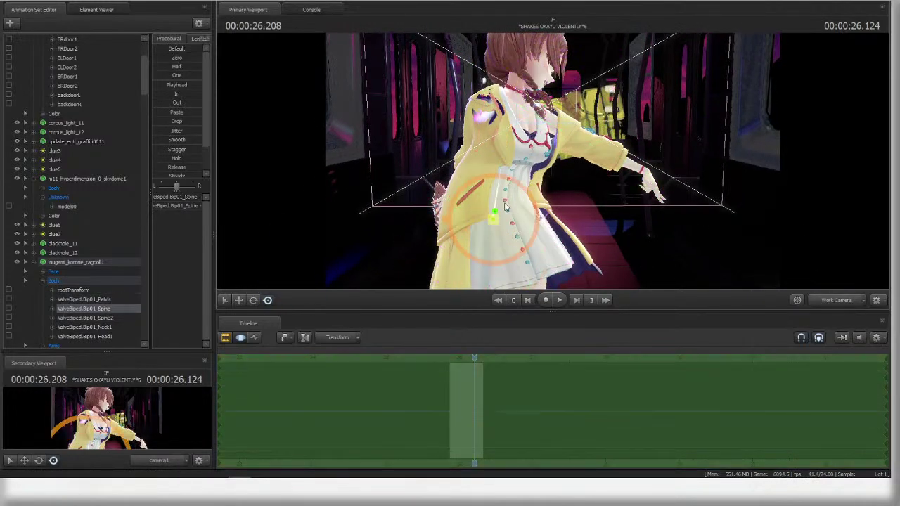
pyautogui.moveTo(518, 192); pyautogui.dragTo(509, 214)
pyautogui.hotkey('ctrl', 'z')
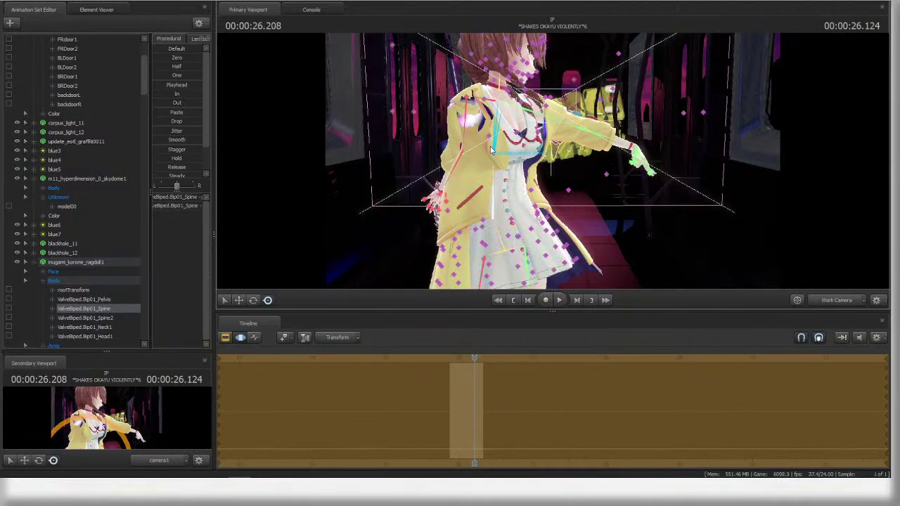
pyautogui.keyDown('ctrl'); pyautogui.click(499, 154); pyautogui.keyUp('ctrl')
pyautogui.click(822, 300)
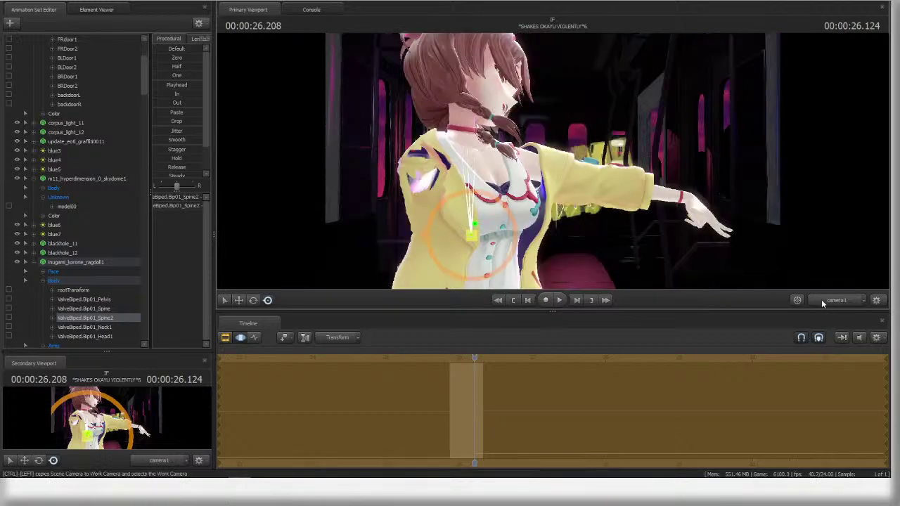
pyautogui.keyDown('ctrl'); pyautogui.click(507, 163); pyautogui.keyUp('ctrl')
# - Rotate the R_UpperArm bone to swing the near arm outward, and adjust the R_Clavicle bone to shape the shoulder
pyautogui.keyDown('ctrl'); pyautogui.click(420, 151); pyautogui.keyUp('ctrl')
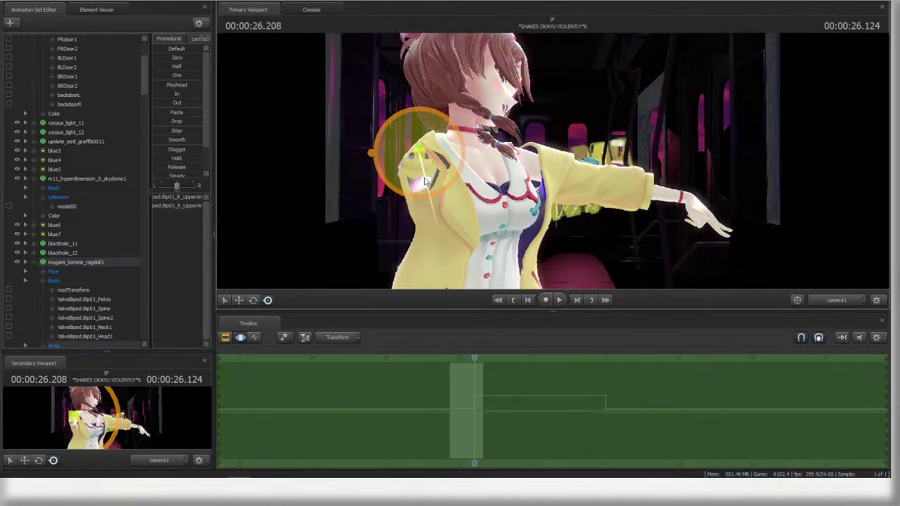
pyautogui.moveTo(415, 155); pyautogui.dragTo(407, 211)
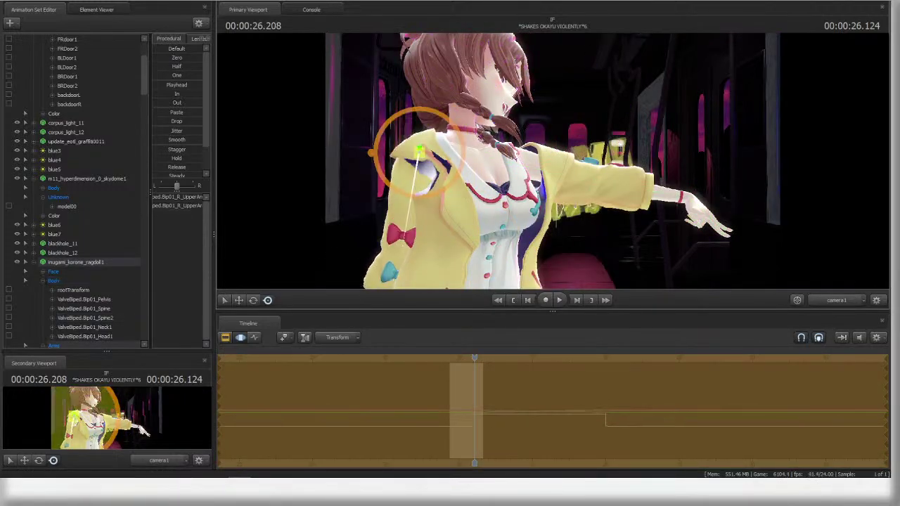
pyautogui.moveTo(429, 162); pyautogui.dragTo(479, 169)
pyautogui.keyDown('ctrl'); pyautogui.click(447, 152); pyautogui.keyUp('ctrl')
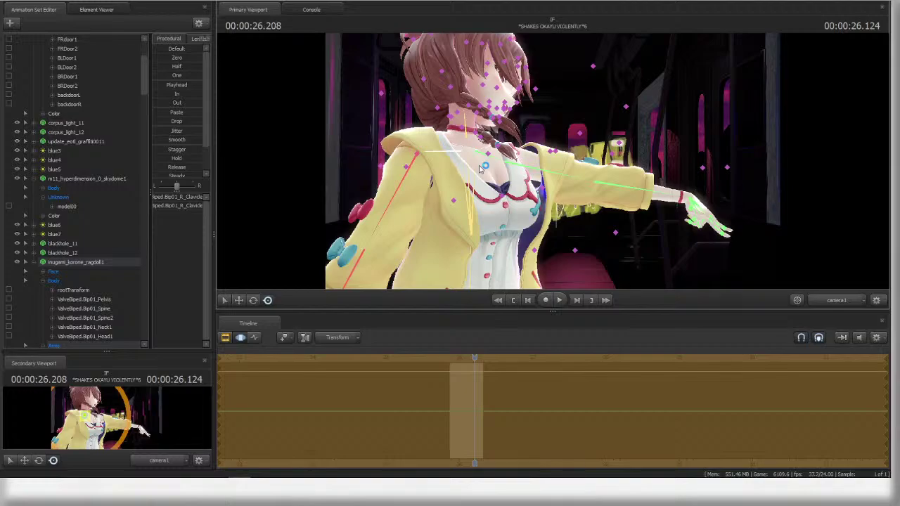
pyautogui.click(479, 169)
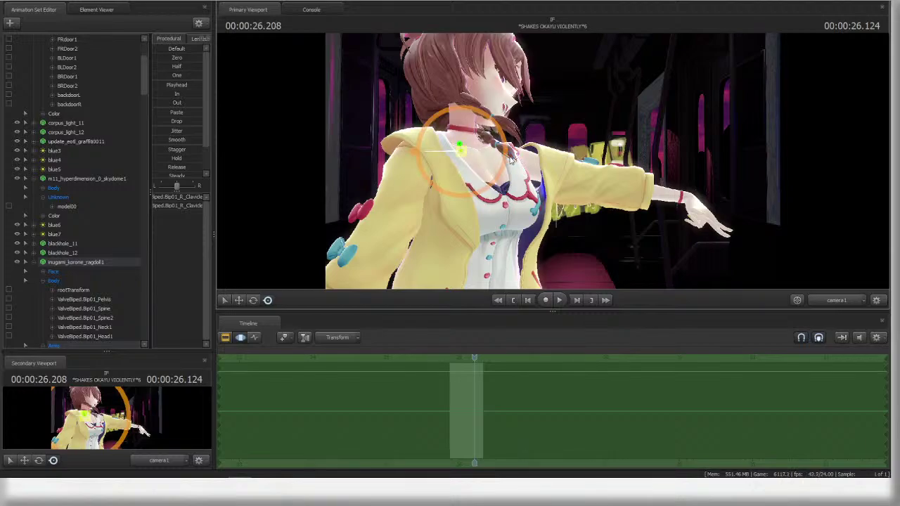
pyautogui.hotkey('ctrl', 'z')
pyautogui.hotkey('ctrl', 'z')
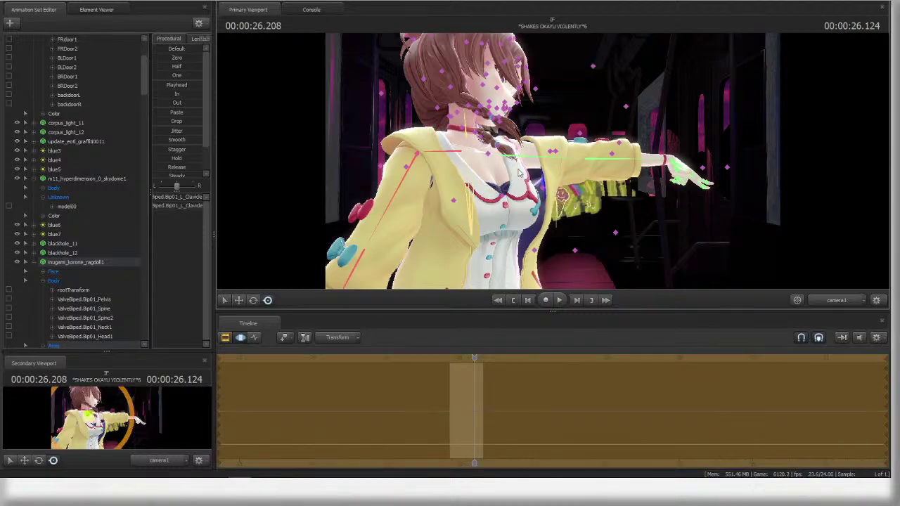
# - Rotate the L_UpperArm bone so the outstretched arm angles slightly downward from the shoulder
pyautogui.keyDown('ctrl'); pyautogui.click(549, 163); pyautogui.keyUp('ctrl')
pyautogui.press('e')
pyautogui.hotkey('ctrl', 'z')
pyautogui.hotkey('ctrl', 'z')
pyautogui.hotkey('ctrl', 'z')
pyautogui.press('r')
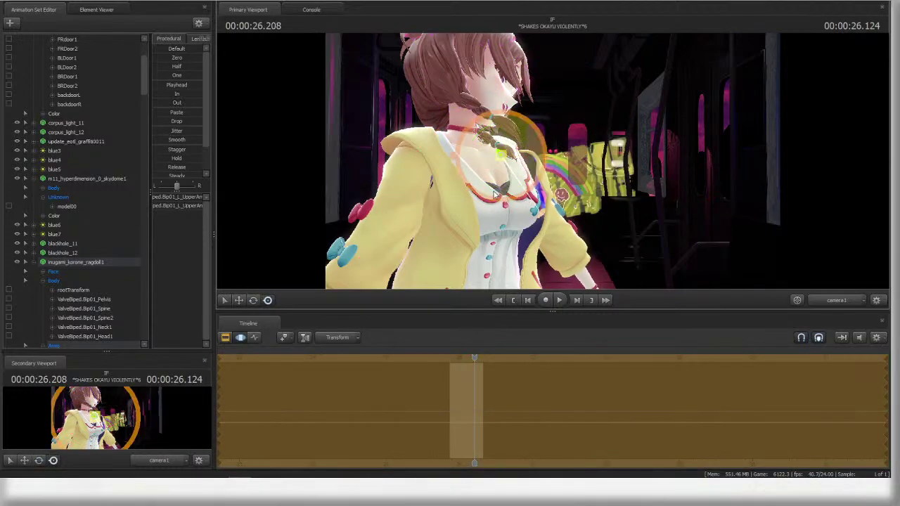
pyautogui.hotkey('ctrl', 'z')
pyautogui.keyDown('ctrl'); pyautogui.click(490, 157); pyautogui.keyUp('ctrl')
pyautogui.moveTo(501, 162); pyautogui.dragTo(545, 132)
pyautogui.keyDown('ctrl'); pyautogui.click(504, 161); pyautogui.keyUp('ctrl')
# - Bend the L_Forearm bone upward and rotate the L_Hand bone so the fingers point up
pyautogui.keyDown('ctrl'); pyautogui.click(577, 184); pyautogui.keyUp('ctrl')
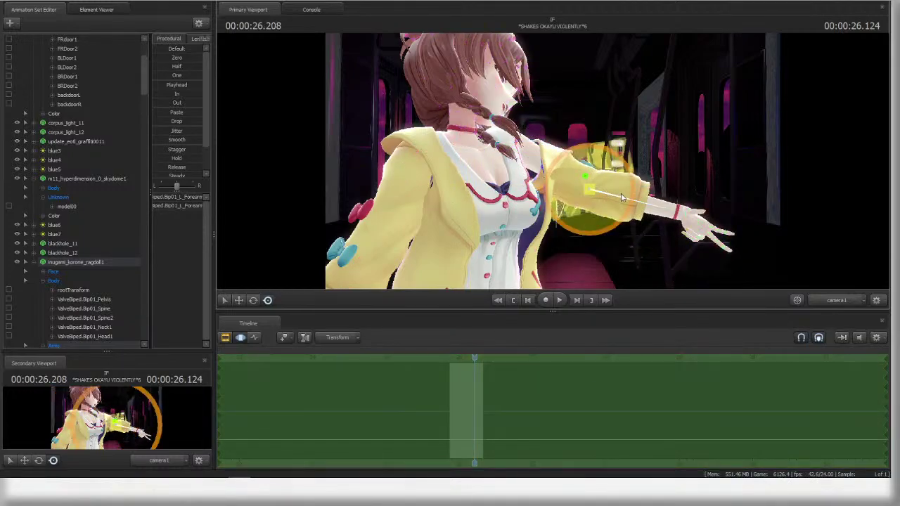
pyautogui.moveTo(599, 196); pyautogui.dragTo(585, 121)
pyautogui.press('e')
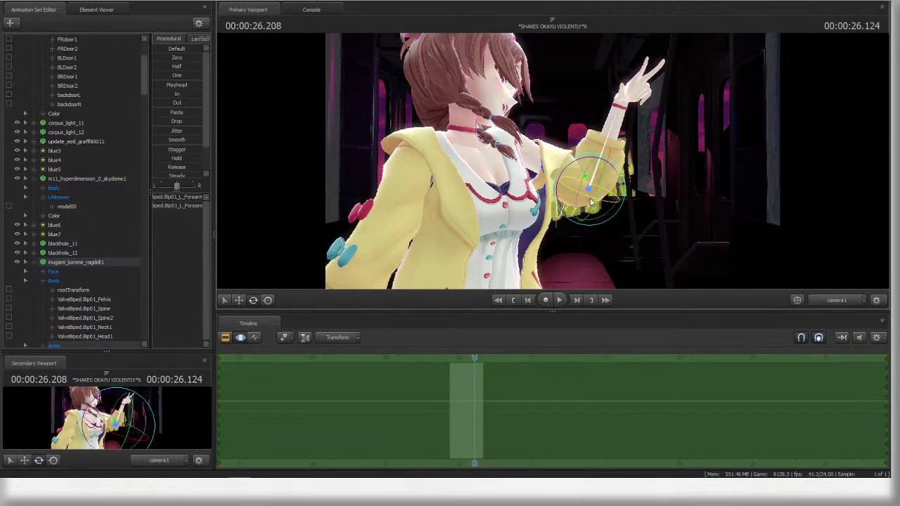
pyautogui.moveTo(604, 194); pyautogui.dragTo(611, 204)
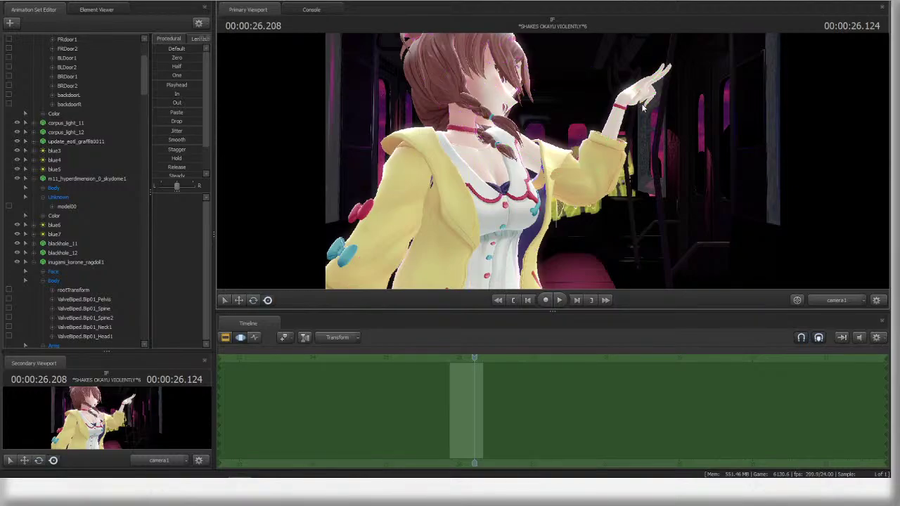
pyautogui.keyDown('ctrl'); pyautogui.click(643, 107); pyautogui.keyUp('ctrl')
pyautogui.moveTo(652, 109); pyautogui.dragTo(629, 121)
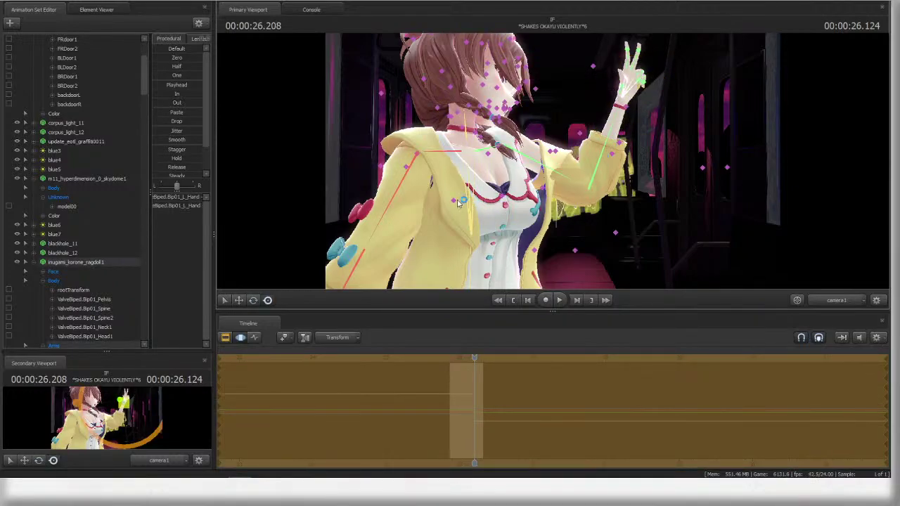
# - Rotate the R_UpperArm bone to spread the near arm farther from the body, and readjust the R_Clavicle bone
pyautogui.keyDown('ctrl'); pyautogui.click(441, 152); pyautogui.keyUp('ctrl')
pyautogui.moveTo(441, 149); pyautogui.dragTo(420, 185)
pyautogui.hotkey('ctrl', 'z')
pyautogui.keyDown('ctrl'); pyautogui.click(416, 165); pyautogui.keyUp('ctrl')
pyautogui.keyDown('ctrl'); pyautogui.click(444, 152); pyautogui.keyUp('ctrl')
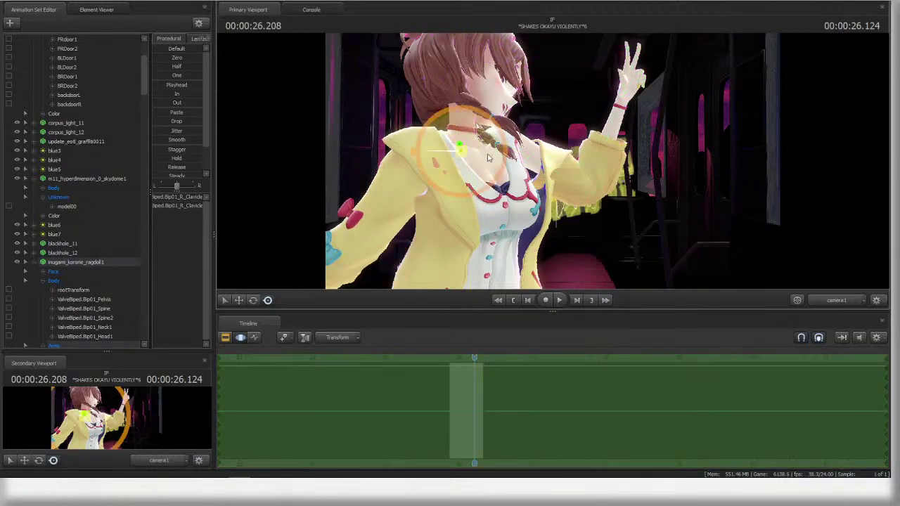
# - Turn the torso slightly with the spine bone and lower the raised left arm with its arm bones
pyautogui.keyDown('ctrl'); pyautogui.click(472, 229); pyautogui.keyUp('ctrl')
pyautogui.moveTo(485, 218); pyautogui.dragTo(656, 143)
pyautogui.keyDown('ctrl'); pyautogui.click(566, 185); pyautogui.keyUp('ctrl')
pyautogui.keyDown('ctrl'); pyautogui.click(609, 189); pyautogui.keyUp('ctrl')
pyautogui.keyDown('ctrl'); pyautogui.click(623, 152); pyautogui.keyUp('ctrl')
# - Adjust the L_Finger1 and L_Finger2 bones to straighten the two extended fingers of the raised hand
pyautogui.keyDown('ctrl'); pyautogui.click(617, 143); pyautogui.keyUp('ctrl')
pyautogui.keyDown('ctrl'); pyautogui.click(622, 131); pyautogui.keyUp('ctrl')
pyautogui.keyDown('ctrl'); pyautogui.click(625, 122); pyautogui.keyUp('ctrl')
pyautogui.keyDown('ctrl'); pyautogui.click(624, 113); pyautogui.keyUp('ctrl')
pyautogui.keyDown('ctrl'); pyautogui.click(633, 122); pyautogui.keyUp('ctrl')
pyautogui.keyDown('ctrl'); pyautogui.click(634, 114); pyautogui.keyUp('ctrl')
pyautogui.keyDown('ctrl'); pyautogui.click(631, 129); pyautogui.keyUp('ctrl')
pyautogui.keyDown('ctrl'); pyautogui.click(634, 122); pyautogui.keyUp('ctrl')
pyautogui.keyDown('ctrl'); pyautogui.click(634, 113); pyautogui.keyUp('ctrl')
pyautogui.moveTo(635, 113); pyautogui.dragTo(634, 109)
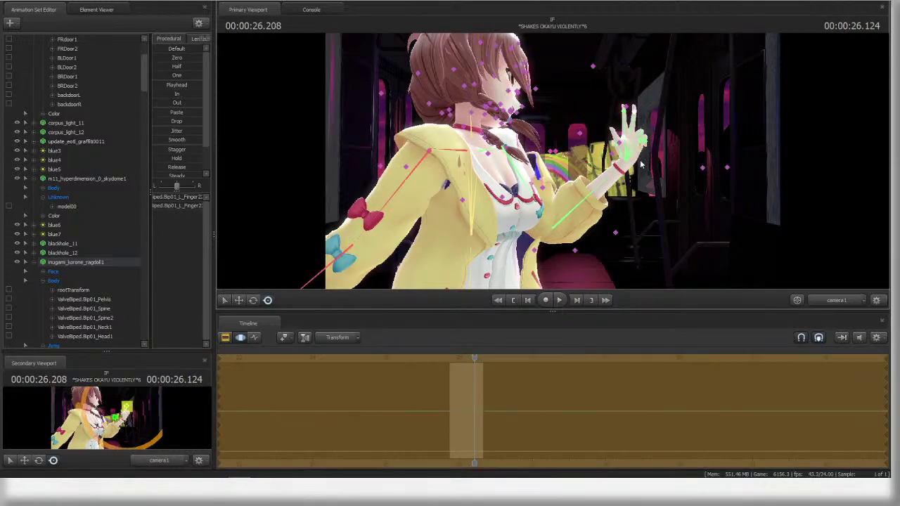
# - Adjust the L_Hand bone and the curled finger joints to refine the shape of the raised hand
pyautogui.keyDown('ctrl'); pyautogui.click(641, 135); pyautogui.keyUp('ctrl')
pyautogui.moveTo(641, 140); pyautogui.dragTo(640, 138)
pyautogui.keyDown('ctrl'); pyautogui.click(639, 144); pyautogui.keyUp('ctrl')
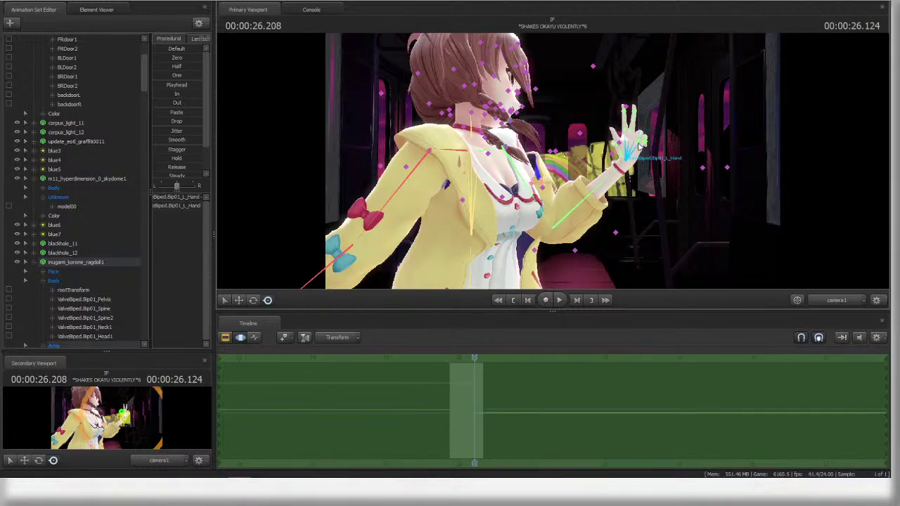
pyautogui.keyDown('ctrl'); pyautogui.click(642, 140); pyautogui.keyUp('ctrl')
pyautogui.moveTo(656, 136); pyautogui.dragTo(636, 150)
pyautogui.keyDown('ctrl'); pyautogui.click(640, 140); pyautogui.keyUp('ctrl')
pyautogui.keyDown('ctrl'); pyautogui.click(644, 139); pyautogui.keyUp('ctrl')
pyautogui.keyDown('ctrl'); pyautogui.click(644, 141); pyautogui.keyUp('ctrl')
pyautogui.keyDown('ctrl'); pyautogui.click(677, 155); pyautogui.keyUp('ctrl')
pyautogui.keyDown('ctrl'); pyautogui.click(630, 131); pyautogui.keyUp('ctrl')
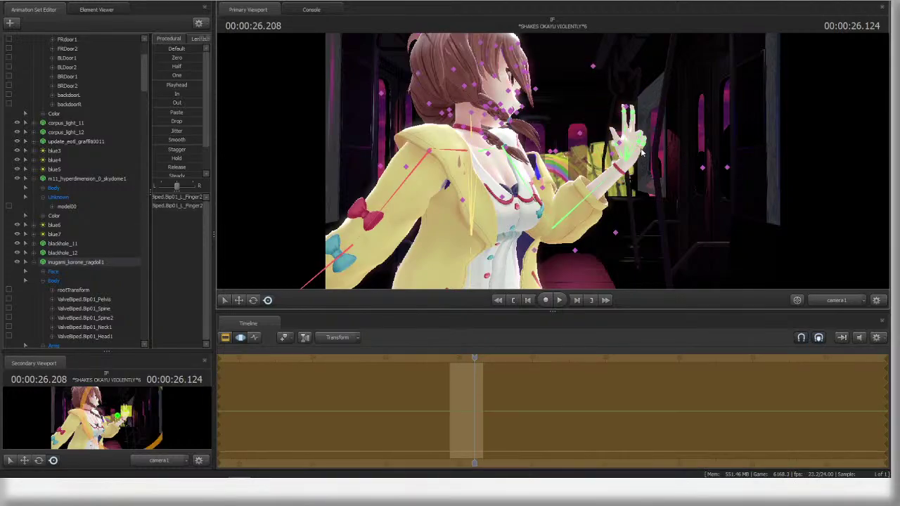
# - Rotate the L_Finger0 thumb bone and the L_Hand bone to change the angle of the raised hand
pyautogui.keyDown('ctrl'); pyautogui.click(624, 156); pyautogui.keyUp('ctrl')
pyautogui.keyDown('ctrl'); pyautogui.click(619, 144); pyautogui.keyUp('ctrl')
pyautogui.keyDown('ctrl'); pyautogui.click(621, 156); pyautogui.keyUp('ctrl')
pyautogui.keyDown('ctrl'); pyautogui.click(645, 170); pyautogui.keyUp('ctrl')
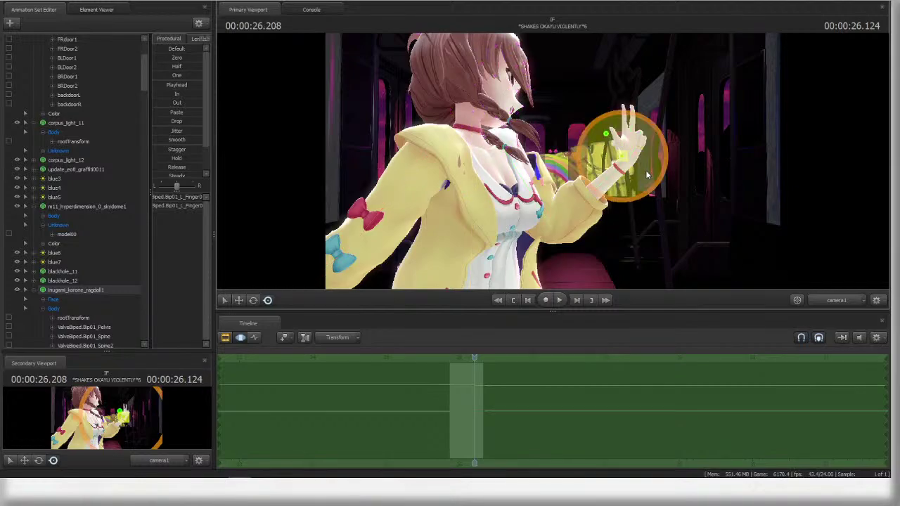
pyautogui.moveTo(648, 153); pyautogui.dragTo(653, 171)
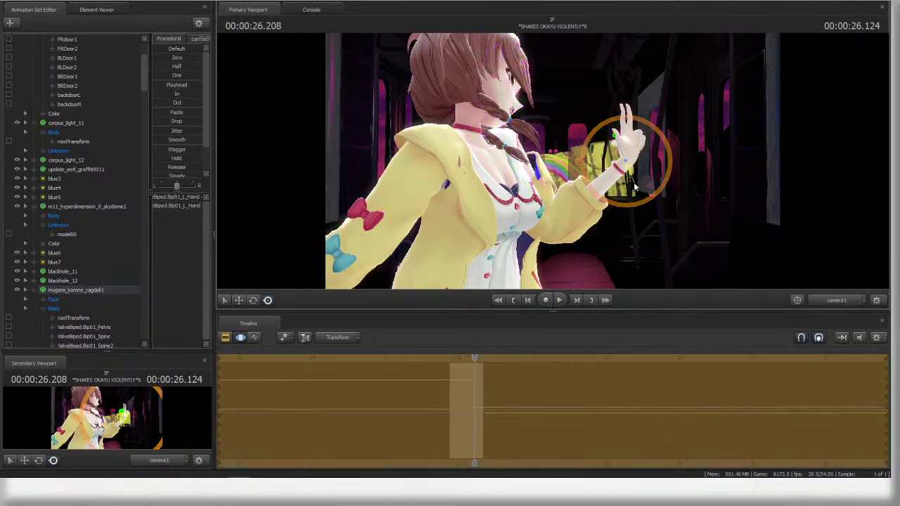
# - Rotate the L_Finger1 and L_Finger2 joints to change the angle of the two extended fingers
pyautogui.keyDown('ctrl'); pyautogui.click(641, 138); pyautogui.keyUp('ctrl')
pyautogui.keyDown('ctrl'); pyautogui.click(629, 131); pyautogui.keyUp('ctrl')
pyautogui.keyDown('ctrl'); pyautogui.click(630, 119); pyautogui.keyUp('ctrl')
pyautogui.keyDown('ctrl'); pyautogui.click(624, 121); pyautogui.keyUp('ctrl')
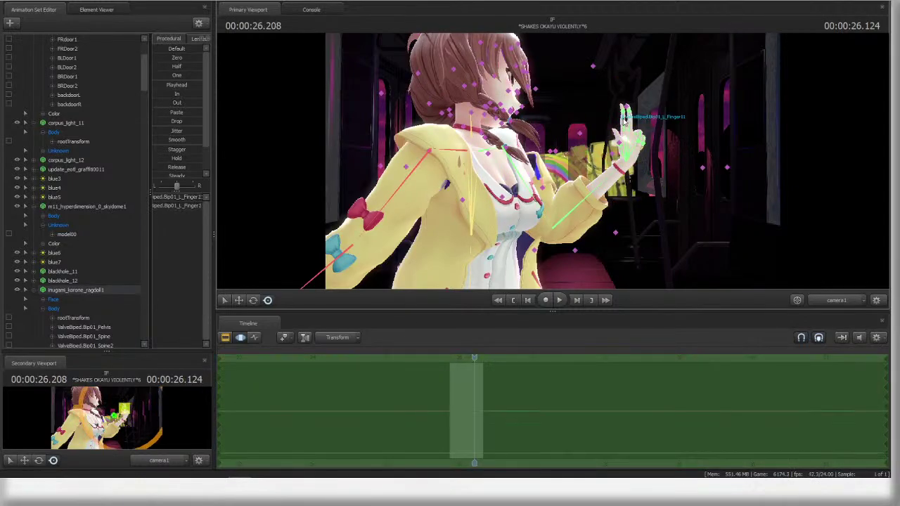
pyautogui.keyDown('ctrl'); pyautogui.click(624, 120); pyautogui.keyUp('ctrl')
pyautogui.keyDown('ctrl'); pyautogui.click(620, 114); pyautogui.keyUp('ctrl')
pyautogui.moveTo(636, 124); pyautogui.dragTo(662, 128)
# - Fine-tune the L_Finger11 and L_Finger2 joints so the extended fingers bend naturally
pyautogui.keyDown('ctrl'); pyautogui.click(629, 112); pyautogui.keyUp('ctrl')
pyautogui.keyDown('ctrl'); pyautogui.click(629, 119); pyautogui.keyUp('ctrl')
pyautogui.keyDown('ctrl'); pyautogui.click(630, 129); pyautogui.keyUp('ctrl')
pyautogui.keyDown('ctrl'); pyautogui.click(629, 120); pyautogui.keyUp('ctrl')
pyautogui.keyDown('ctrl'); pyautogui.click(624, 106); pyautogui.keyUp('ctrl')
pyautogui.keyDown('ctrl'); pyautogui.click(630, 158); pyautogui.keyUp('ctrl')
pyautogui.keyDown('ctrl'); pyautogui.click(624, 128); pyautogui.keyUp('ctrl')
pyautogui.keyDown('ctrl'); pyautogui.click(622, 117); pyautogui.keyUp('ctrl')
pyautogui.keyDown('ctrl'); pyautogui.click(621, 118); pyautogui.keyUp('ctrl')
pyautogui.keyDown('ctrl'); pyautogui.click(631, 119); pyautogui.keyUp('ctrl')
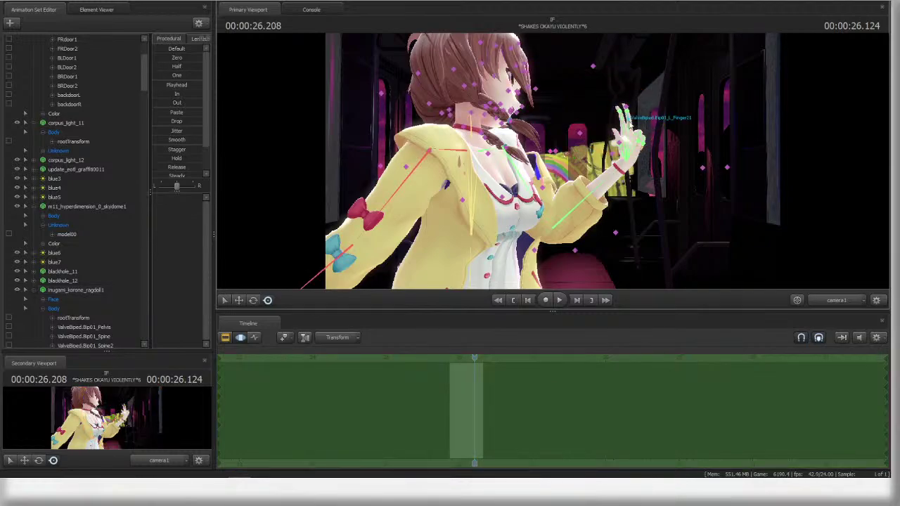
pyautogui.keyDown('ctrl'); pyautogui.click(650, 137); pyautogui.keyUp('ctrl')
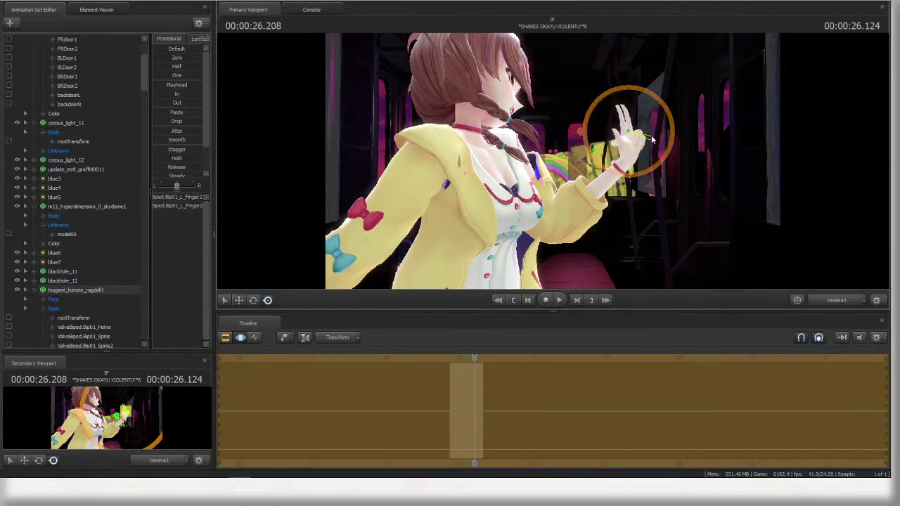
pyautogui.keyDown('ctrl'); pyautogui.click(653, 133); pyautogui.keyUp('ctrl')
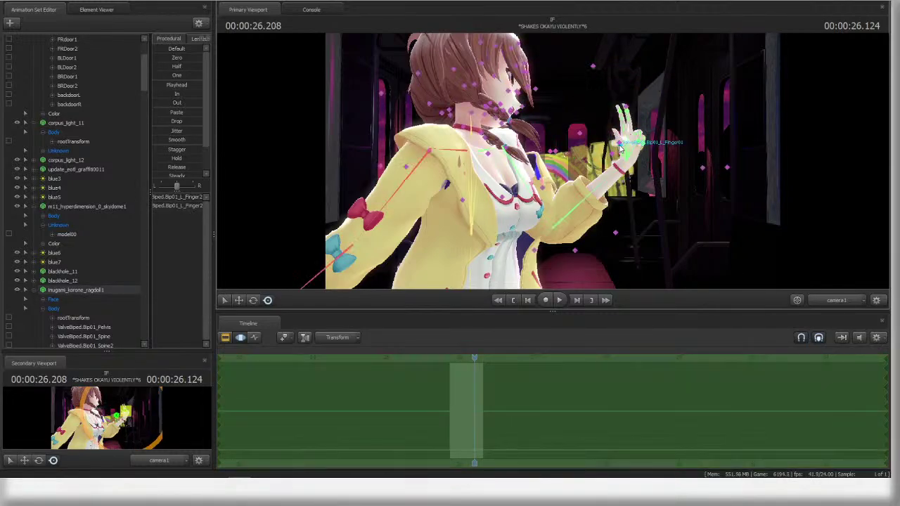
# - Adjust the L_Finger0 and L_Finger01 thumb joints to open the thumb, and slightly rotate the L_Hand bone
pyautogui.keyDown('ctrl'); pyautogui.click(623, 153); pyautogui.keyUp('ctrl')
pyautogui.moveTo(642, 166); pyautogui.dragTo(658, 184)
pyautogui.keyDown('ctrl'); pyautogui.click(619, 146); pyautogui.keyUp('ctrl')
pyautogui.hotkey('ctrl', 'z')
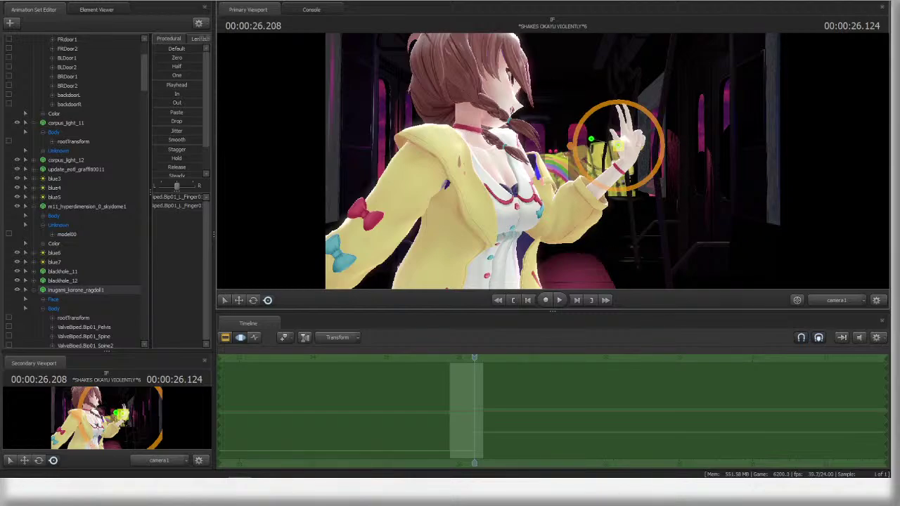
pyautogui.keyDown('ctrl'); pyautogui.click(622, 159); pyautogui.keyUp('ctrl')
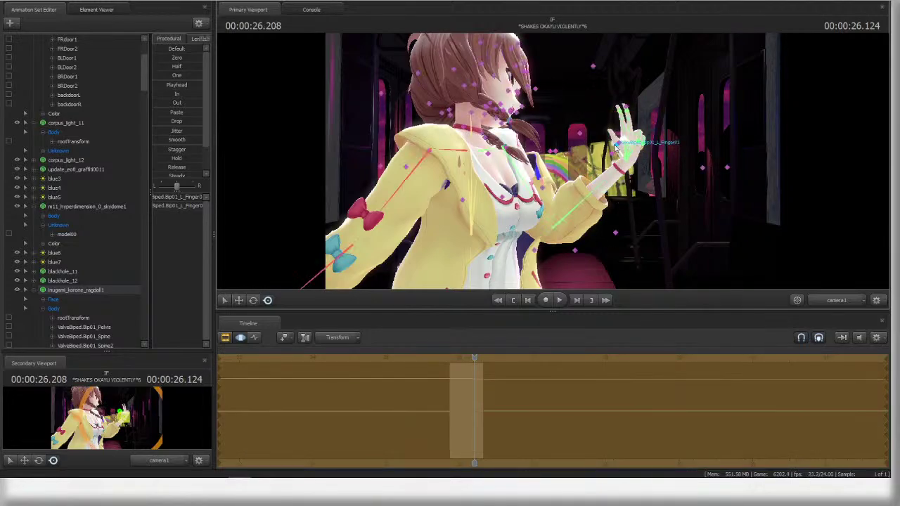
pyautogui.keyDown('ctrl'); pyautogui.click(615, 148); pyautogui.keyUp('ctrl')
pyautogui.moveTo(655, 163); pyautogui.dragTo(661, 153)
pyautogui.keyDown('ctrl'); pyautogui.click(703, 169); pyautogui.keyUp('ctrl')
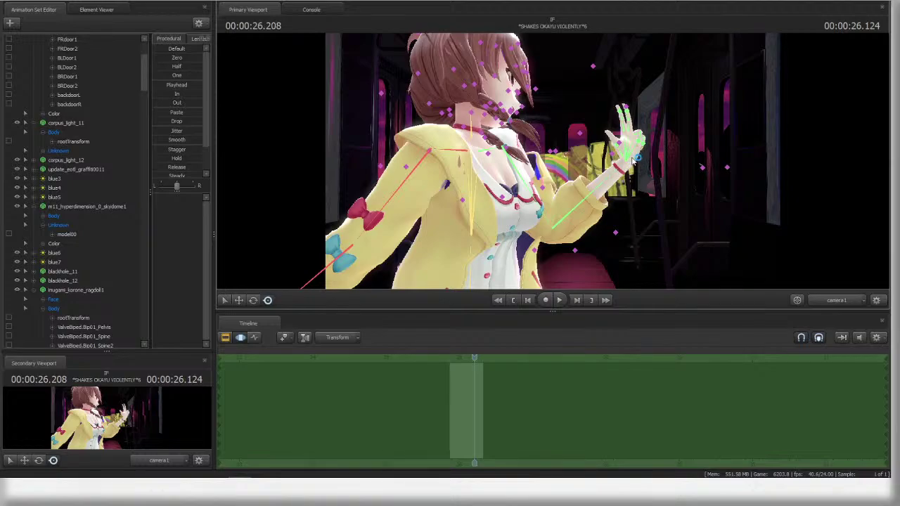
pyautogui.click(643, 155)
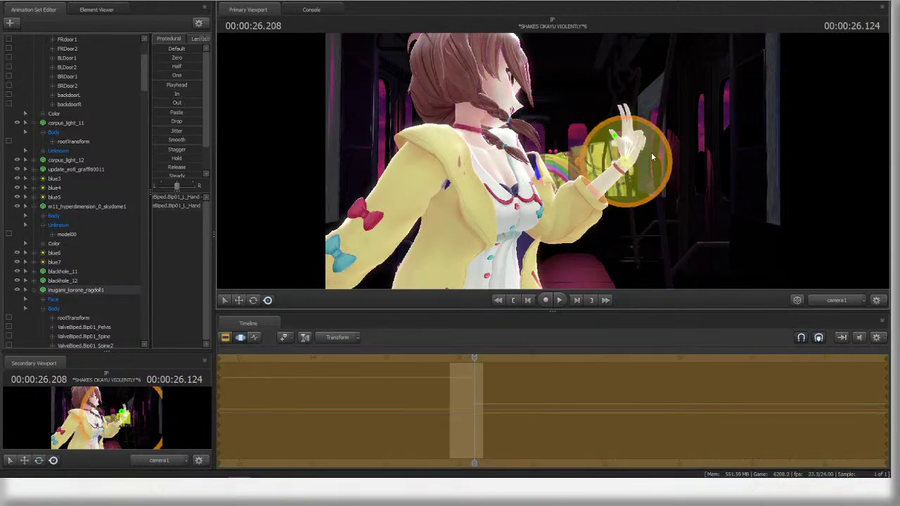
# - Rotate the middle finger bone of the raised hand so it closes against the index finger
pyautogui.keyDown('ctrl'); pyautogui.click(628, 125); pyautogui.keyUp('ctrl')
pyautogui.moveTo(644, 133); pyautogui.dragTo(656, 130)
pyautogui.keyDown('ctrl'); pyautogui.click(693, 143); pyautogui.keyUp('ctrl')
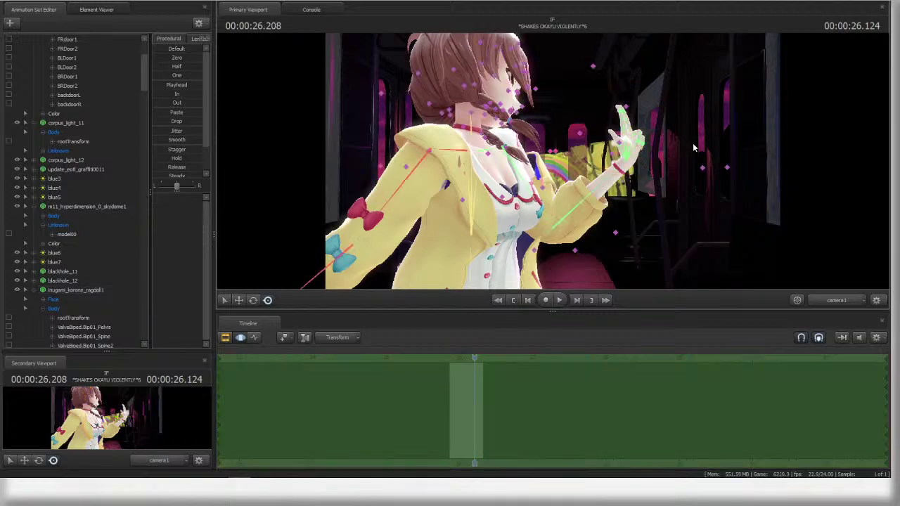
# - Play the *SHAKES OKAYU VIOLENTLY*6 shot to check the turned body and raised hand pose
pyautogui.click(446, 357)
pyautogui.press('space')
pyautogui.press('space')
pyautogui.scroll(-3, 451, 357)
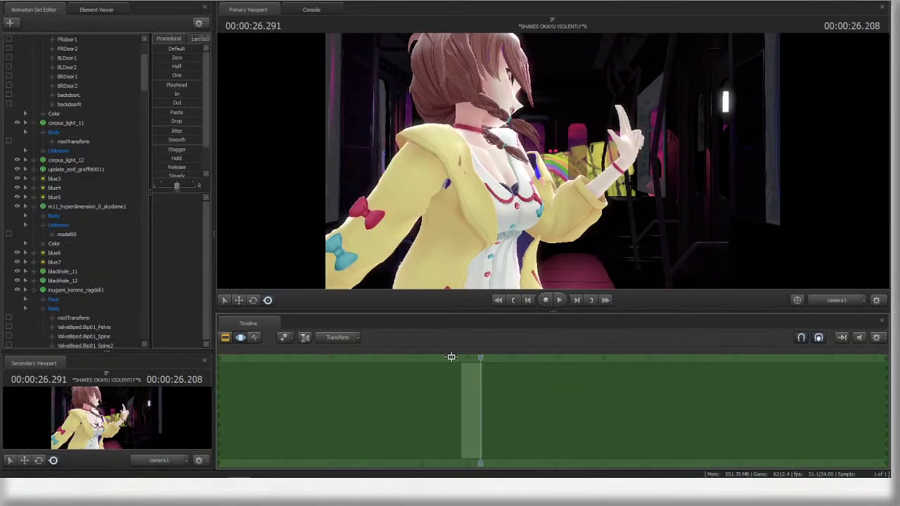
# - Go to 00:00:26.083 in the *SHAKES OKAYU VIOLENTLY*6 shot and rotate inugami_korone_ragdoll1's Spine2 to turn the upper body
pyautogui.moveTo(464, 356)
pyautogui.mouseDown()
pyautogui.moveTo(463, 346)
pyautogui.moveTo(470, 351)
pyautogui.mouseUp()
pyautogui.click(101, 289)
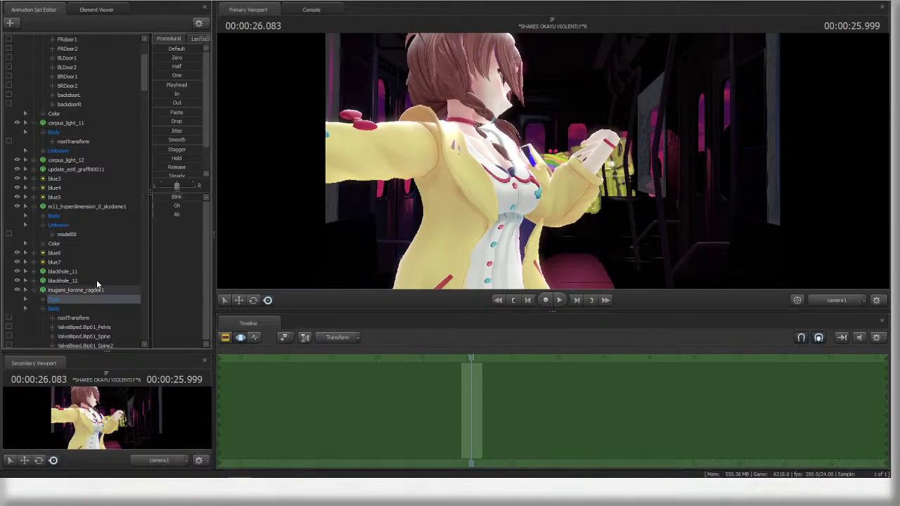
pyautogui.keyDown('ctrl'); pyautogui.click(473, 211); pyautogui.keyUp('ctrl')
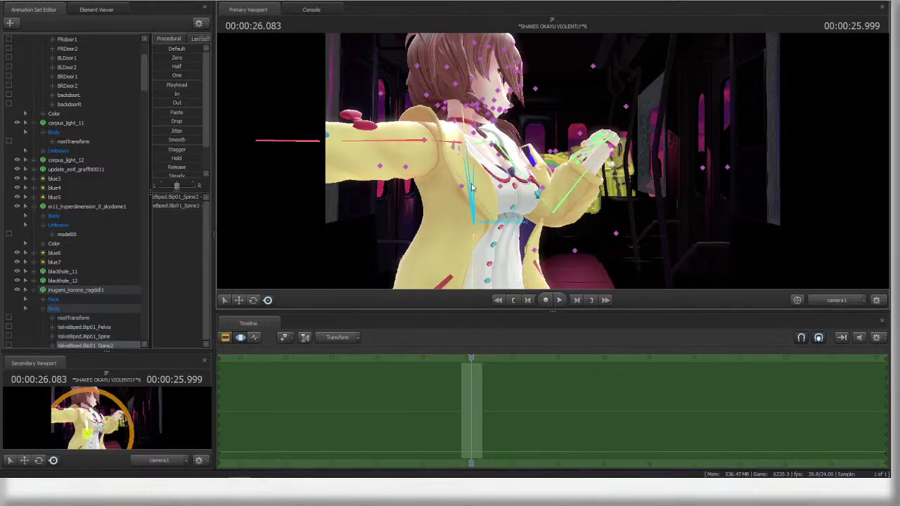
pyautogui.moveTo(478, 204); pyautogui.dragTo(499, 217)
# - Rotate the right shoulder and upper arm so the outstretched right arm drops to the side of the body
pyautogui.keyDown('ctrl'); pyautogui.click(457, 143); pyautogui.keyUp('ctrl')
pyautogui.keyDown('ctrl'); pyautogui.click(425, 144); pyautogui.keyUp('ctrl')
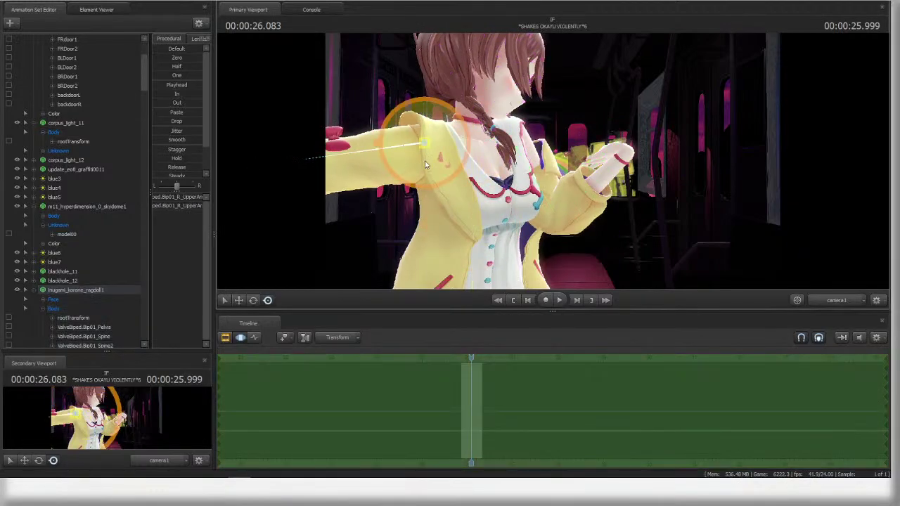
pyautogui.moveTo(398, 156); pyautogui.dragTo(434, 175)
pyautogui.click(842, 300)
pyautogui.moveTo(552, 160); pyautogui.dragTo(473, 107)
# - Bend the R_Forearm across the waist and rotate the R_Hand so it rests in front of the body
pyautogui.keyDown('ctrl'); pyautogui.click(464, 132); pyautogui.keyUp('ctrl')
pyautogui.press('e')
pyautogui.click(836, 300)
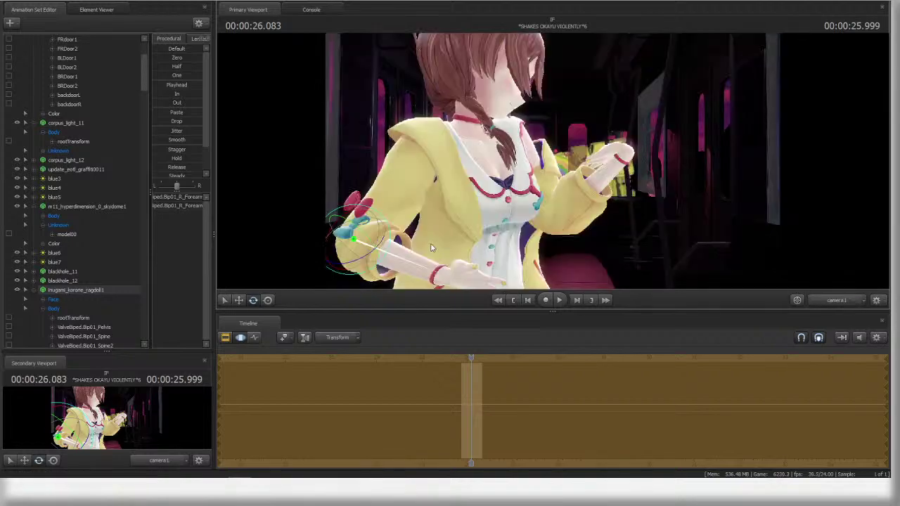
pyautogui.moveTo(398, 262); pyautogui.dragTo(392, 221)
pyautogui.keyDown('ctrl'); pyautogui.click(458, 236); pyautogui.keyUp('ctrl')
pyautogui.press('r')
pyautogui.moveTo(470, 246)
pyautogui.mouseDown()
pyautogui.moveTo(479, 220)
pyautogui.moveTo(469, 240)
pyautogui.mouseUp()
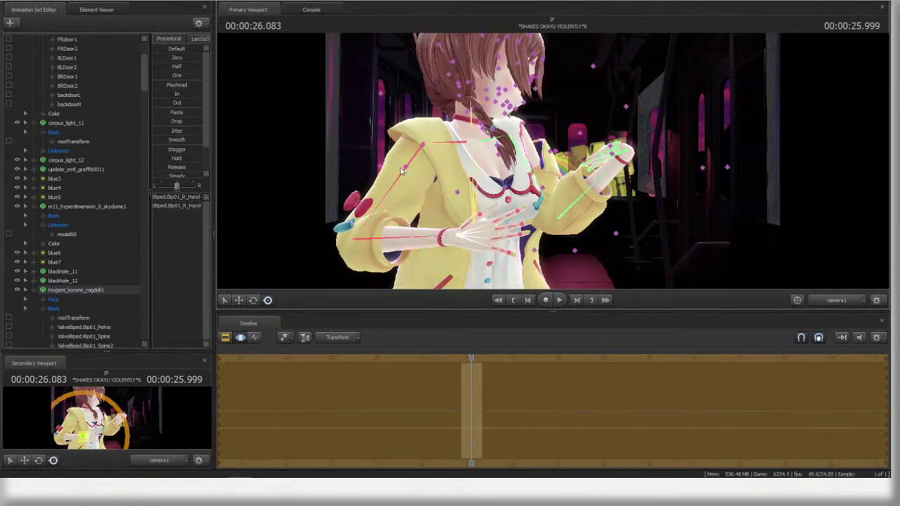
# - Swing the right upper arm inward so the hand comes up in front of the chest
pyautogui.keyDown('ctrl'); pyautogui.click(417, 156); pyautogui.keyUp('ctrl')
pyautogui.moveTo(436, 170)
pyautogui.mouseDown()
pyautogui.moveTo(430, 156)
pyautogui.moveTo(445, 175)
pyautogui.mouseUp()
pyautogui.keyDown('ctrl'); pyautogui.click(442, 141); pyautogui.keyUp('ctrl')
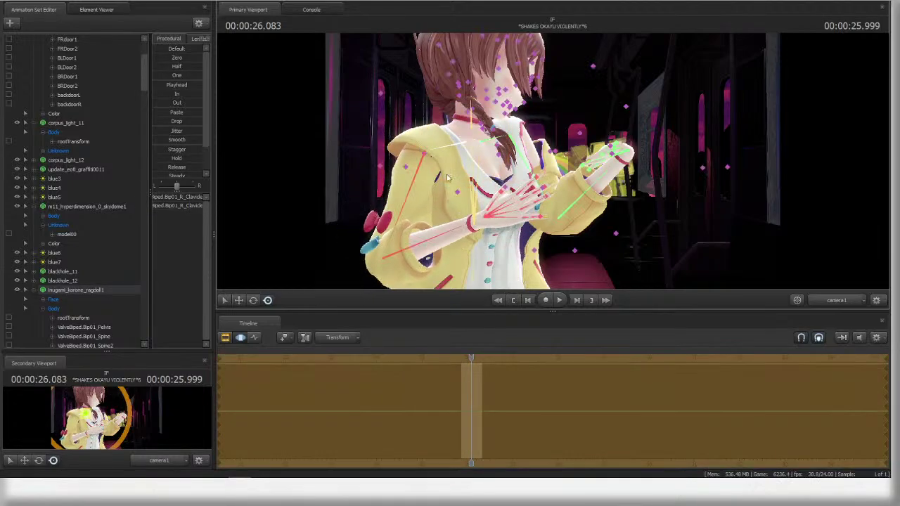
# - Rotate the index and middle finger joints of the right hand in front of the chest
pyautogui.keyDown('ctrl'); pyautogui.click(452, 227); pyautogui.keyUp('ctrl')
pyautogui.keyDown('ctrl'); pyautogui.click(495, 211); pyautogui.keyUp('ctrl')
pyautogui.moveTo(500, 205); pyautogui.dragTo(551, 182)
pyautogui.keyDown('ctrl'); pyautogui.click(526, 196); pyautogui.keyUp('ctrl')
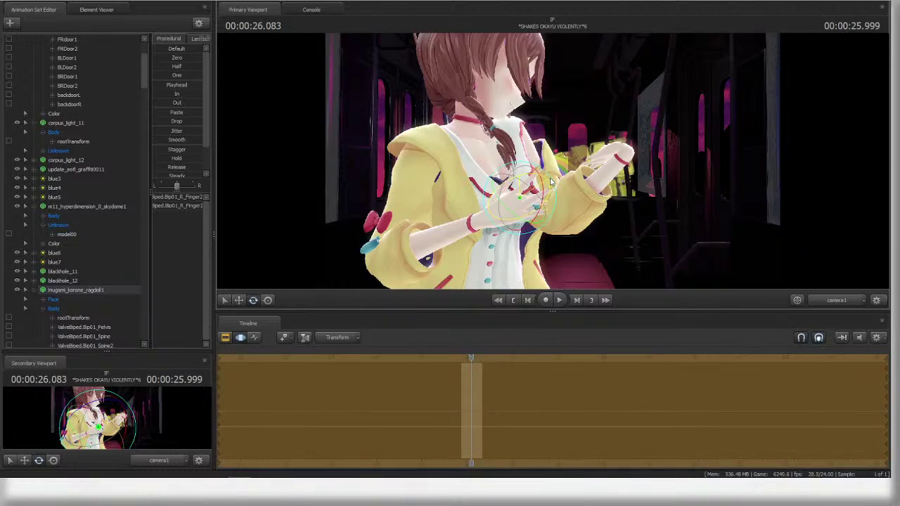
pyautogui.press('ctrl')
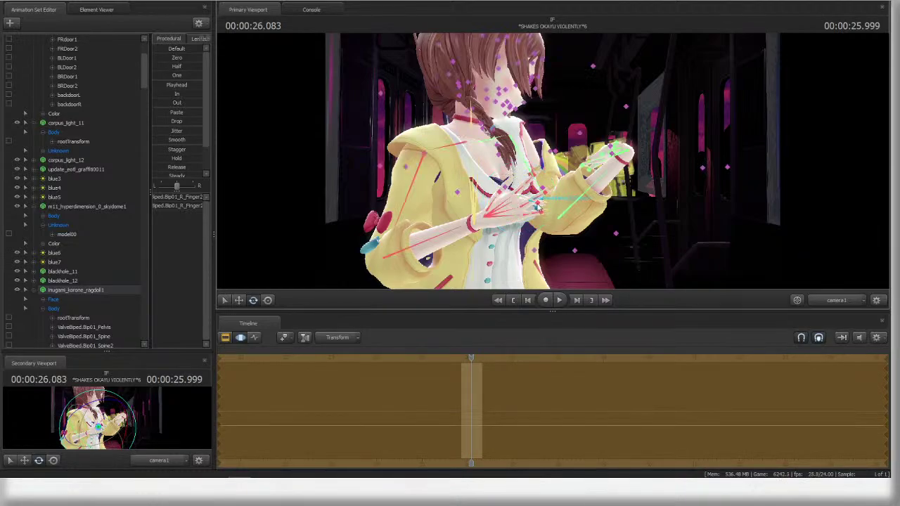
pyautogui.keyDown('ctrl'); pyautogui.click(512, 202); pyautogui.keyUp('ctrl')
pyautogui.moveTo(501, 192); pyautogui.dragTo(539, 216)
# - Adjust the R_Finger4 and R_Finger3 joints to shape the ring and little fingers of the right hand
pyautogui.press('super+space')
pyautogui.keyDown('ctrl'); pyautogui.click(525, 224); pyautogui.keyUp('ctrl')
pyautogui.keyDown('ctrl'); pyautogui.click(630, 219); pyautogui.keyUp('ctrl')
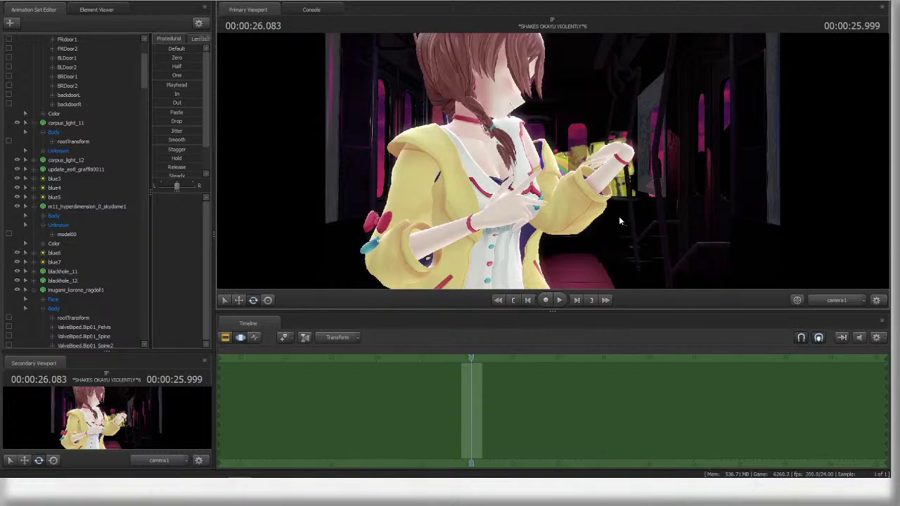
pyautogui.press('ctrl')
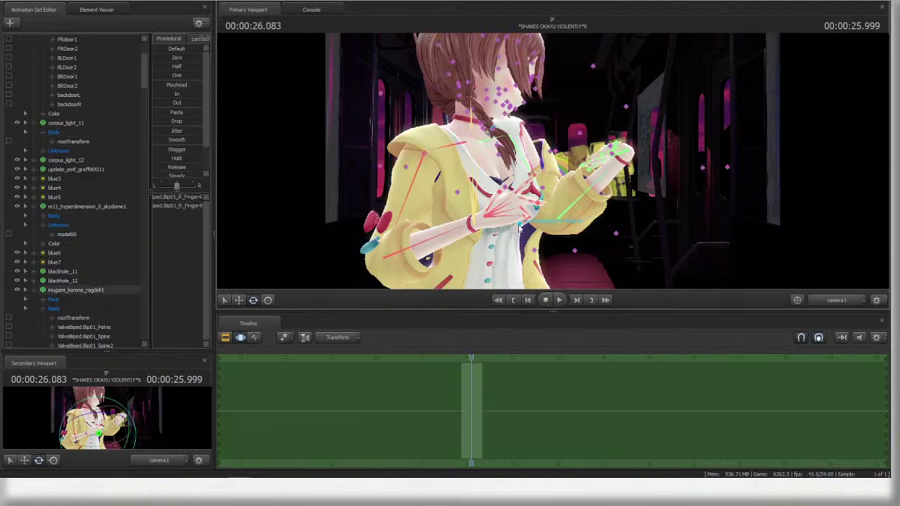
pyautogui.click(519, 227)
pyautogui.moveTo(554, 219); pyautogui.dragTo(552, 263)
pyautogui.keyDown('ctrl'); pyautogui.click(606, 231); pyautogui.keyUp('ctrl')
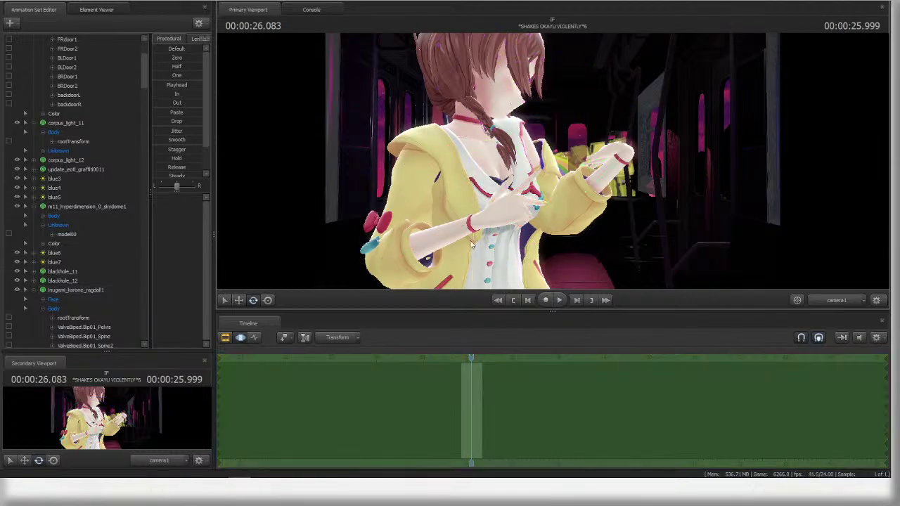
pyautogui.keyDown('ctrl'); pyautogui.click(519, 224); pyautogui.keyUp('ctrl')
pyautogui.press('r')
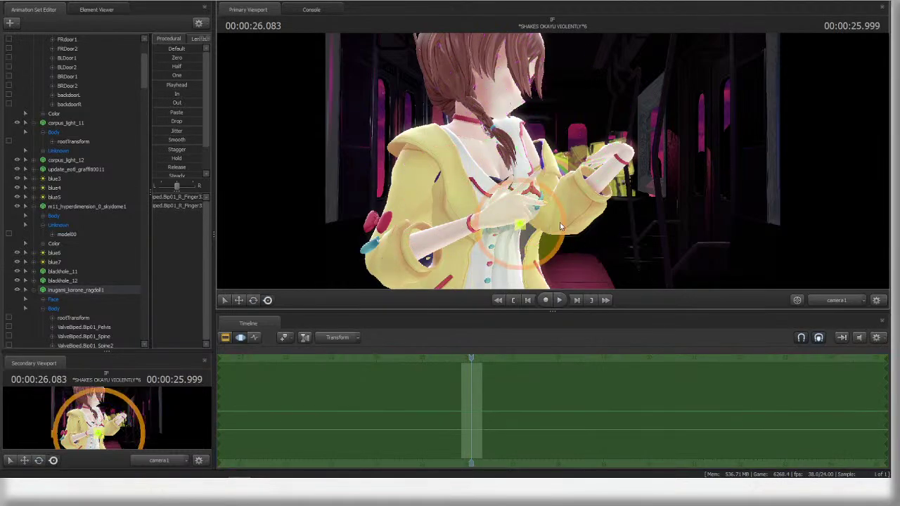
pyautogui.moveTo(560, 222); pyautogui.dragTo(606, 230)
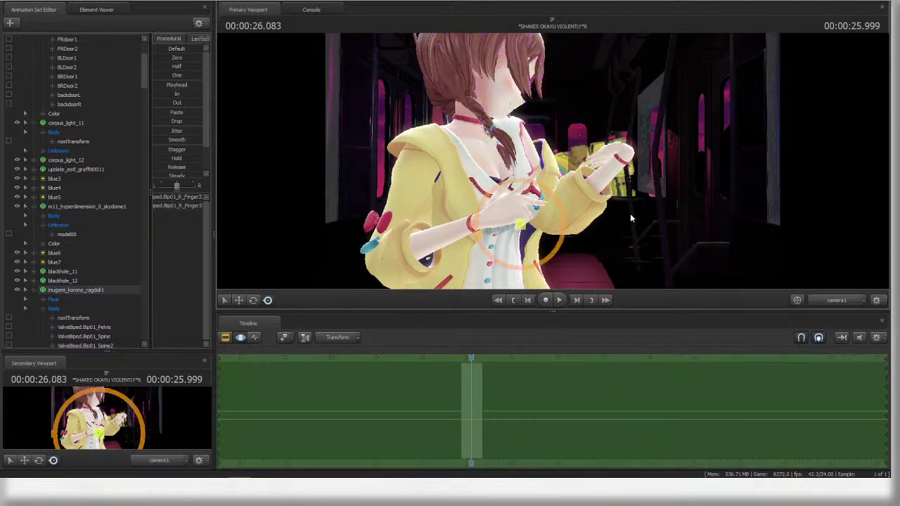
pyautogui.click(605, 163)
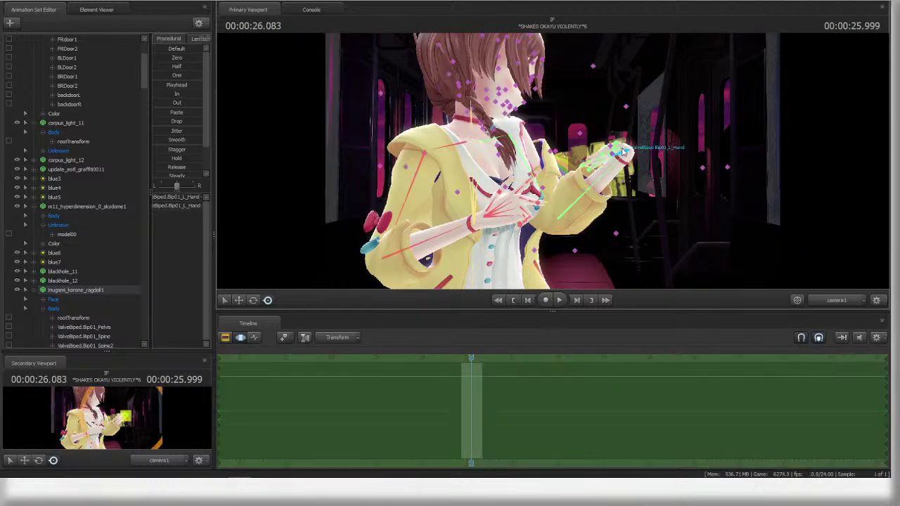
pyautogui.moveTo(664, 151); pyautogui.dragTo(569, 242)
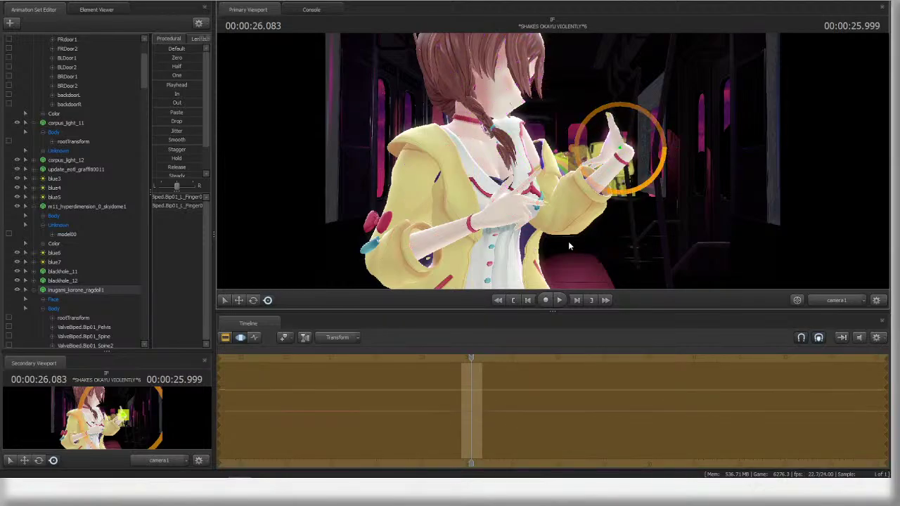
pyautogui.keyDown('ctrl'); pyautogui.click(615, 153); pyautogui.keyUp('ctrl')
pyautogui.press('e')
pyautogui.moveTo(650, 153)
pyautogui.mouseDown()
pyautogui.moveTo(642, 163)
pyautogui.moveTo(661, 165)
pyautogui.mouseUp()
pyautogui.keyDown('ctrl'); pyautogui.click(619, 149); pyautogui.keyUp('ctrl')
pyautogui.press('r')
pyautogui.hotkey('ctrl', 'z')
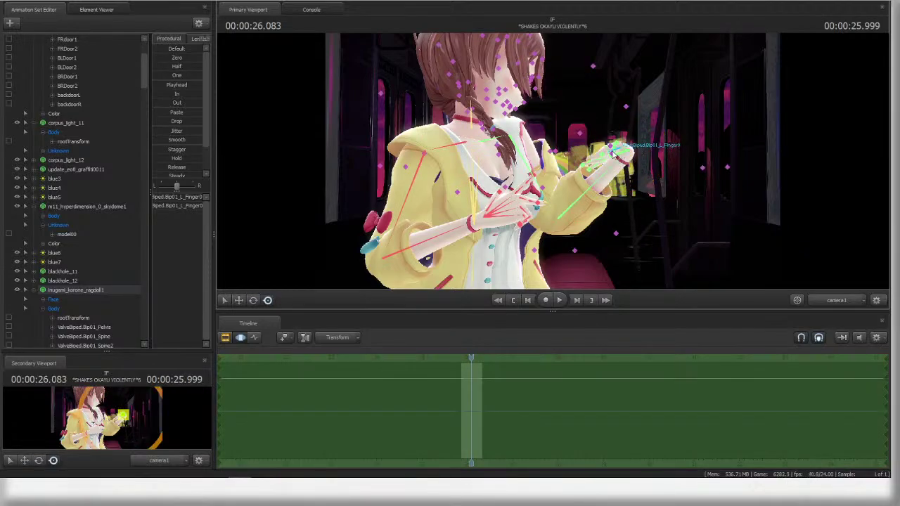
# - Rotate the L_Hand bone upright so the left hand is raised open beside the body
pyautogui.keyDown('ctrl'); pyautogui.click(625, 150); pyautogui.keyUp('ctrl')
pyautogui.moveTo(676, 145); pyautogui.dragTo(621, 235)
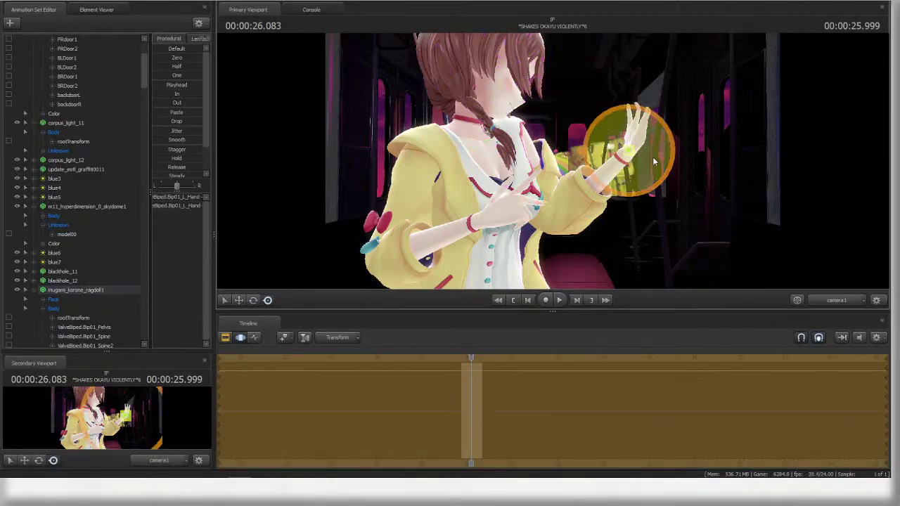
pyautogui.moveTo(654, 161); pyautogui.dragTo(662, 123)
# - Curl the ring and little fingers of the raised left hand, leaving the index and middle fingers extended
pyautogui.keyDown('ctrl'); pyautogui.click(648, 125); pyautogui.keyUp('ctrl')
pyautogui.keyDown('ctrl'); pyautogui.click(656, 127); pyautogui.keyUp('ctrl')
pyautogui.keyDown('ctrl'); pyautogui.click(661, 120); pyautogui.keyUp('ctrl')
pyautogui.keyDown('ctrl'); pyautogui.click(667, 113); pyautogui.keyUp('ctrl')
pyautogui.keyDown('ctrl'); pyautogui.click(654, 124); pyautogui.keyUp('ctrl')
pyautogui.keyDown('ctrl'); pyautogui.click(659, 110); pyautogui.keyUp('ctrl')
# - Rotate the L_Finger0 thumb joints to spread the thumb away from the raised palm
pyautogui.keyDown('ctrl'); pyautogui.click(643, 143); pyautogui.keyUp('ctrl')
pyautogui.keyDown('ctrl'); pyautogui.click(624, 130); pyautogui.keyUp('ctrl')
pyautogui.moveTo(650, 176)
pyautogui.mouseDown()
pyautogui.moveTo(639, 181)
pyautogui.moveTo(644, 158)
pyautogui.moveTo(642, 168)
pyautogui.mouseUp()
pyautogui.keyDown('ctrl'); pyautogui.click(630, 119); pyautogui.keyUp('ctrl')
pyautogui.keyDown('ctrl'); pyautogui.click(626, 141); pyautogui.keyUp('ctrl')
pyautogui.moveTo(668, 139); pyautogui.dragTo(673, 145)
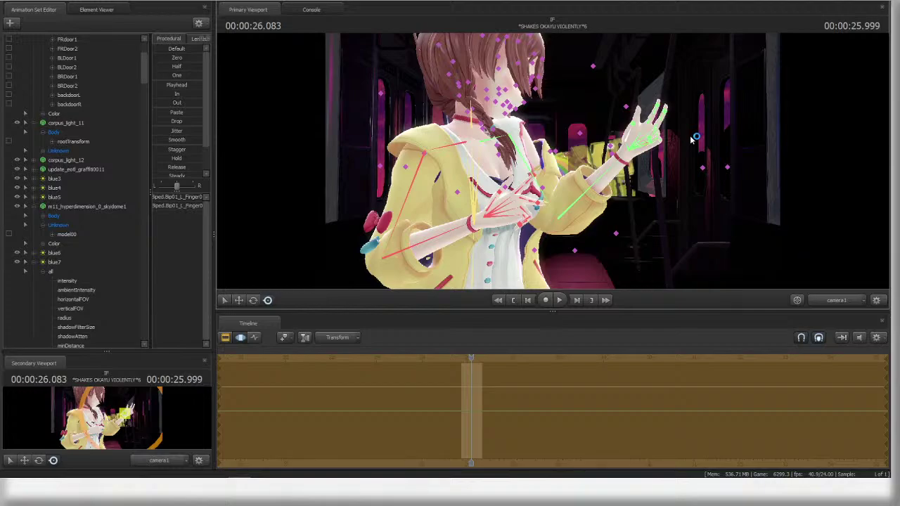
# - Tilt the L_Hand back toward the body and refine the bend of the raised hand's finger joints
pyautogui.keyDown('ctrl'); pyautogui.click(627, 149); pyautogui.keyUp('ctrl')
pyautogui.moveTo(664, 163); pyautogui.dragTo(654, 124)
pyautogui.keyDown('ctrl'); pyautogui.click(643, 106); pyautogui.keyUp('ctrl')
pyautogui.keyDown('ctrl'); pyautogui.click(642, 97); pyautogui.keyUp('ctrl')
pyautogui.keyDown('ctrl'); pyautogui.click(649, 100); pyautogui.keyUp('ctrl')
pyautogui.keyDown('ctrl'); pyautogui.click(652, 114); pyautogui.keyUp('ctrl')
pyautogui.keyDown('ctrl'); pyautogui.click(647, 124); pyautogui.keyUp('ctrl')
# - Fine-tune the thumb joints of the raised left hand
pyautogui.keyDown('ctrl'); pyautogui.click(625, 123); pyautogui.keyUp('ctrl')
pyautogui.keyDown('ctrl'); pyautogui.click(624, 143); pyautogui.keyUp('ctrl')
pyautogui.keyDown('ctrl'); pyautogui.click(621, 124); pyautogui.keyUp('ctrl')
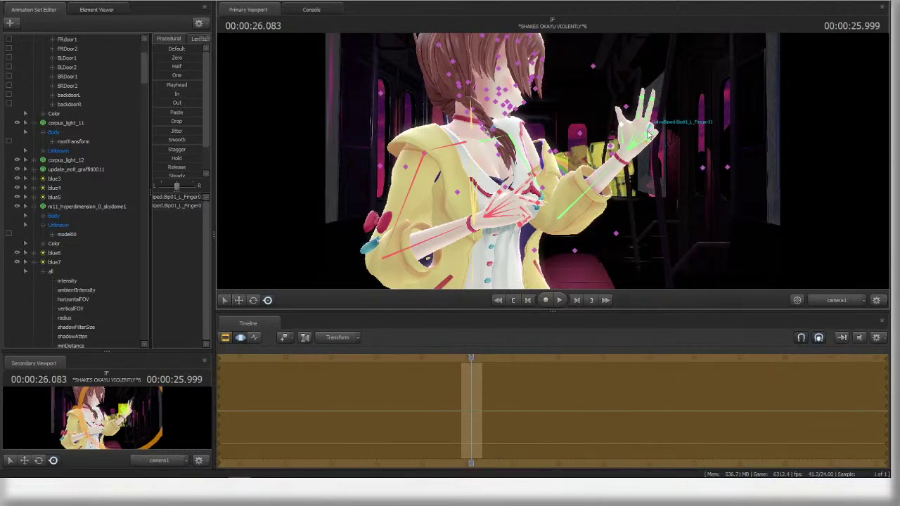
# - Rotate ValveBiped.Bip01_Head1 so the face turns toward the camera
pyautogui.click(834, 300)
pyautogui.moveTo(792, 217); pyautogui.dragTo(481, 155)
pyautogui.click(487, 150)
pyautogui.click(834, 300)
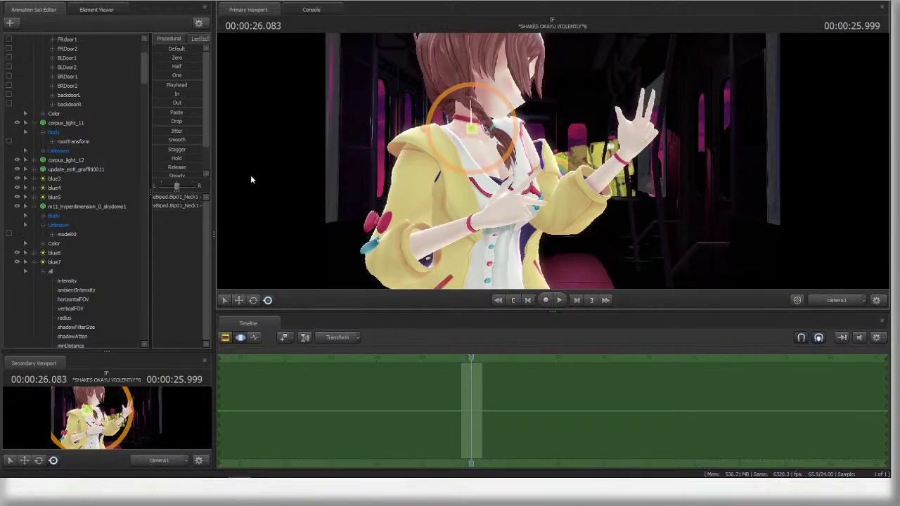
pyautogui.scroll(-2, 98, 265)
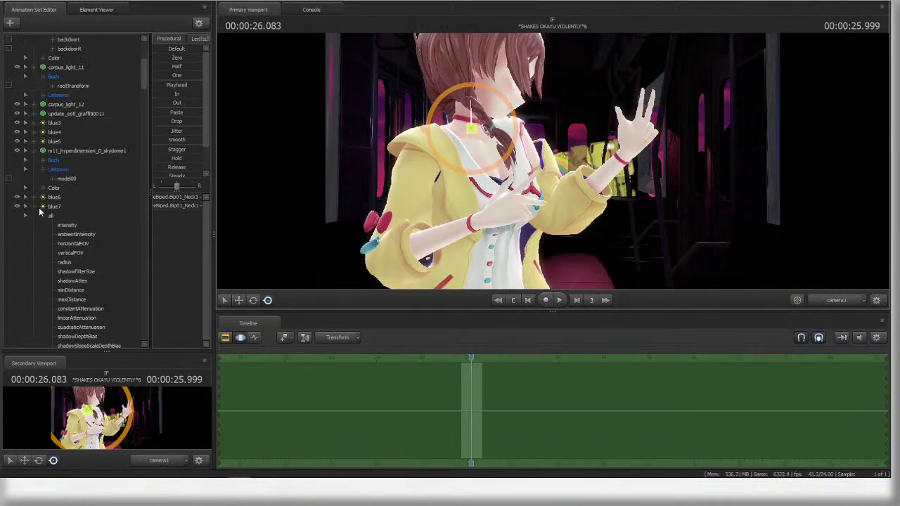
pyautogui.click(38, 207)
pyautogui.scroll(-4, 92, 277)
pyautogui.click(91, 262)
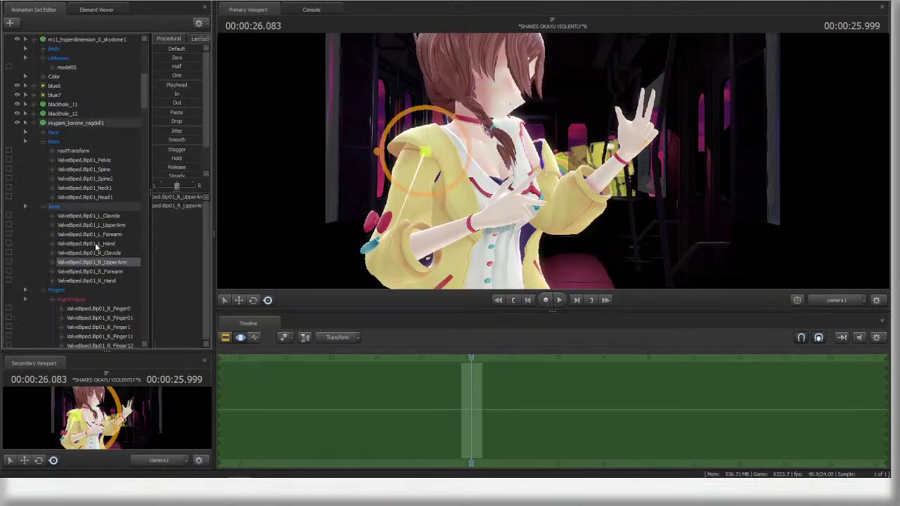
pyautogui.click(104, 198)
pyautogui.moveTo(472, 98)
pyautogui.mouseDown()
pyautogui.moveTo(488, 108)
pyautogui.moveTo(482, 88)
pyautogui.mouseUp()
pyautogui.keyDown('ctrl'); pyautogui.click(465, 57); pyautogui.keyUp('ctrl')
pyautogui.moveTo(466, 57); pyautogui.dragTo(484, 79)
# - Rotate the FrontHair1_1 and FrontHair1_2 bones so the bangs fall naturally and leave the eyes clear
pyautogui.keyDown('ctrl'); pyautogui.click(503, 48); pyautogui.keyUp('ctrl')
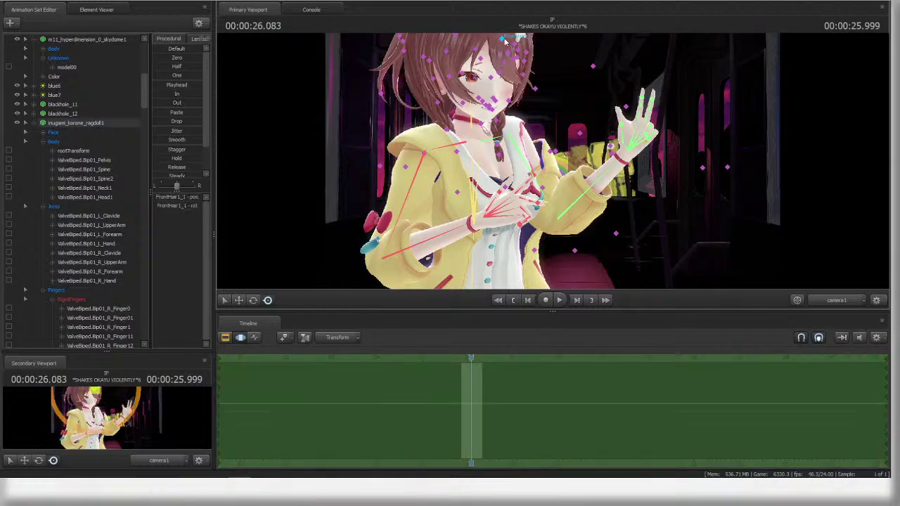
pyautogui.moveTo(530, 47)
pyautogui.mouseDown()
pyautogui.moveTo(524, 62)
pyautogui.moveTo(536, 36)
pyautogui.moveTo(513, 64)
pyautogui.moveTo(538, 43)
pyautogui.mouseUp()
pyautogui.keyDown('ctrl'); pyautogui.click(496, 46); pyautogui.keyUp('ctrl')
pyautogui.keyDown('ctrl'); pyautogui.click(501, 40); pyautogui.keyUp('ctrl')
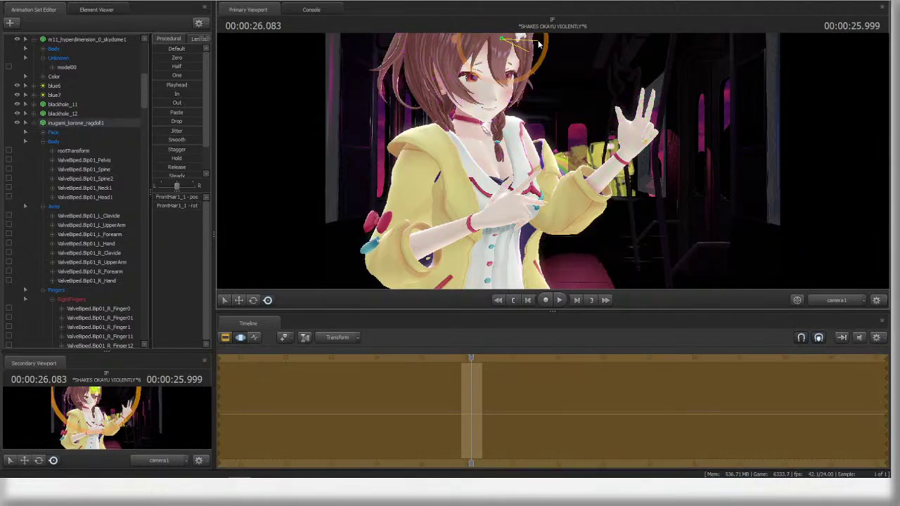
pyautogui.keyDown('ctrl'); pyautogui.click(503, 65); pyautogui.keyUp('ctrl')
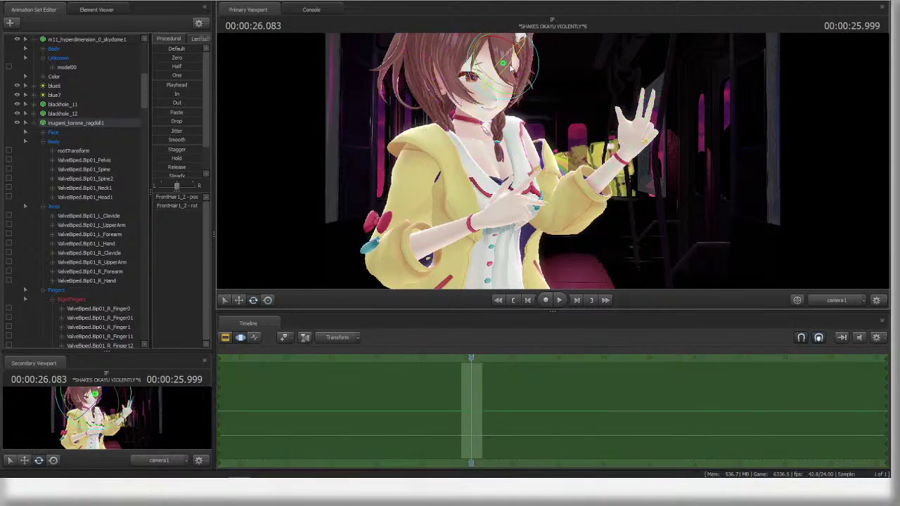
pyautogui.moveTo(483, 79); pyautogui.dragTo(484, 44)
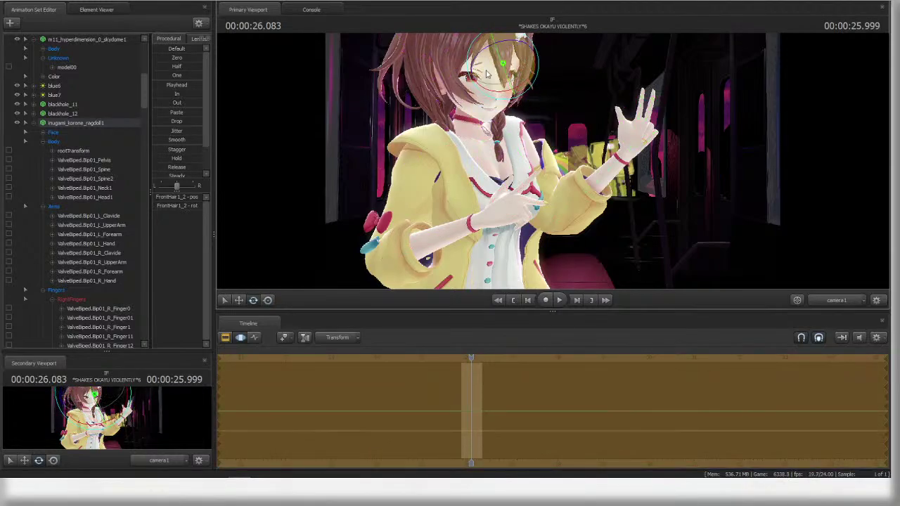
pyautogui.moveTo(511, 77); pyautogui.dragTo(512, 75)
pyautogui.keyDown('ctrl'); pyautogui.click(504, 45); pyautogui.keyUp('ctrl')
pyautogui.moveTo(529, 38); pyautogui.dragTo(532, 49)
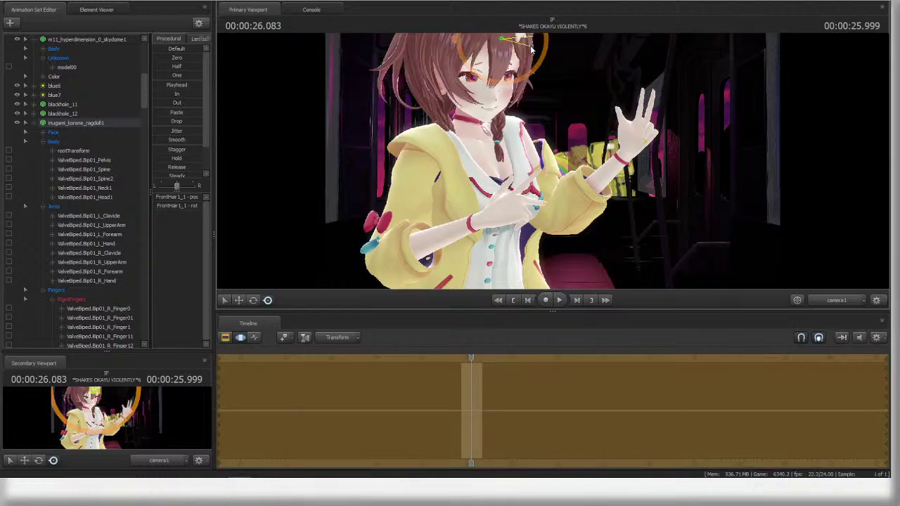
# - Refine the rotation of ValveBiped.Bip01_Head1 so the head tilts toward the raised left hand
pyautogui.keyDown('ctrl'); pyautogui.click(480, 99); pyautogui.keyUp('ctrl')
pyautogui.moveTo(479, 98); pyautogui.dragTo(497, 133)
pyautogui.click(122, 196)
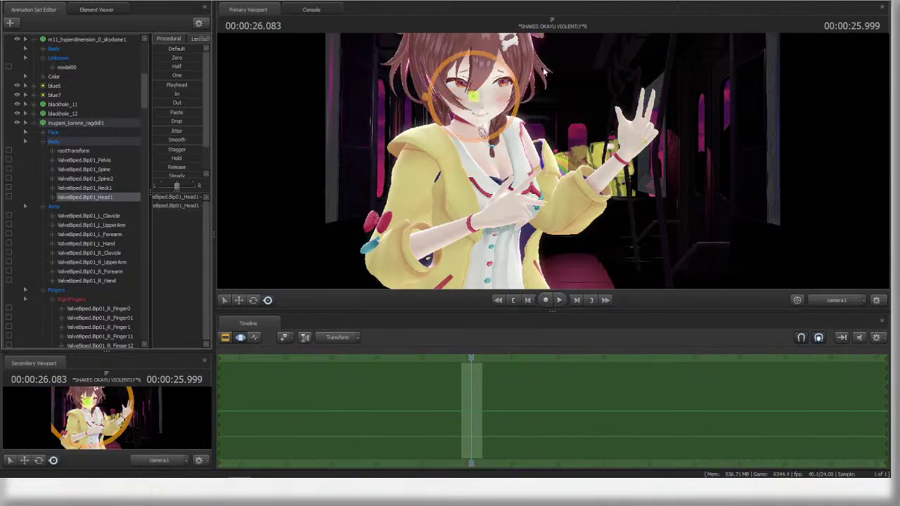
pyautogui.moveTo(482, 94); pyautogui.dragTo(491, 78)
# - Rotate the L_Forearm so the raised left hand moves up and closer to the face
pyautogui.keyDown('ctrl'); pyautogui.click(620, 156); pyautogui.keyUp('ctrl')
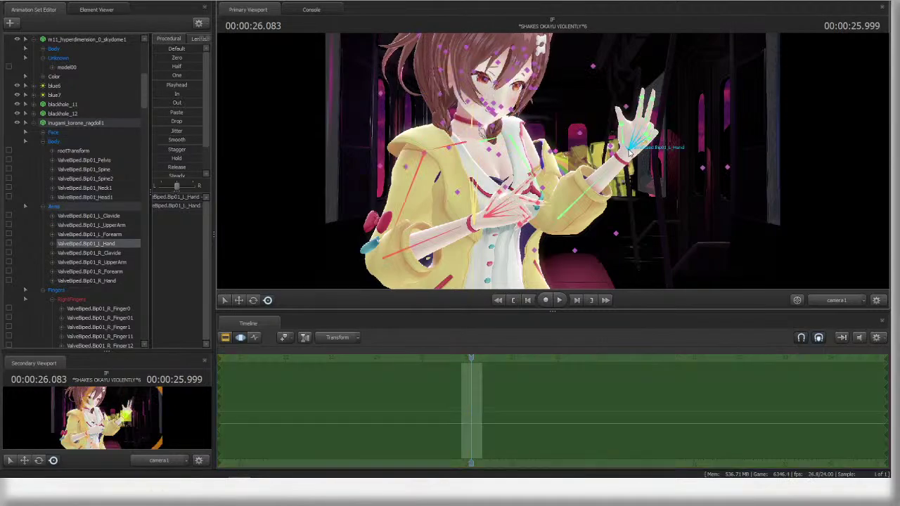
pyautogui.keyDown('ctrl'); pyautogui.click(582, 193); pyautogui.keyUp('ctrl')
pyautogui.press('e')
pyautogui.moveTo(589, 220); pyautogui.dragTo(645, 144)
# - Rotate the L_Finger2 joints so the raised hand's middle finger closes against the index finger
pyautogui.keyDown('ctrl'); pyautogui.click(611, 134); pyautogui.keyUp('ctrl')
pyautogui.keyDown('ctrl'); pyautogui.click(629, 105); pyautogui.keyUp('ctrl')
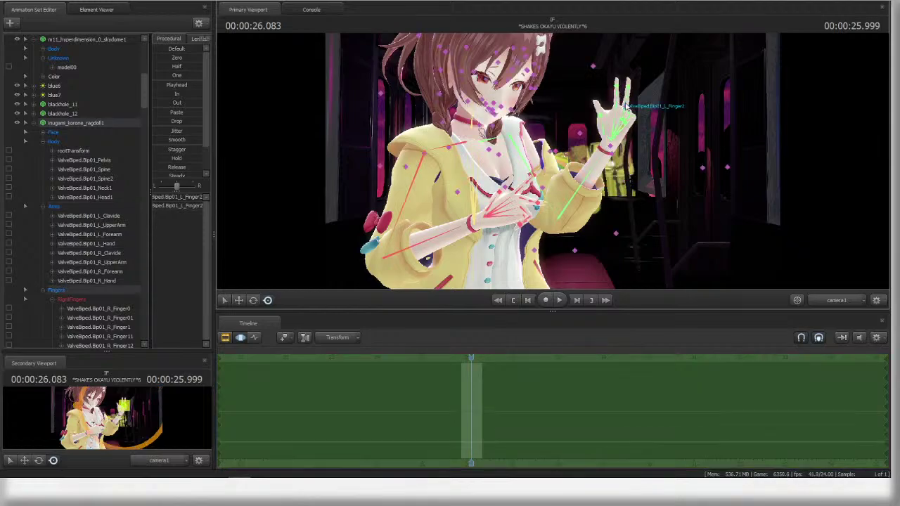
pyautogui.moveTo(629, 104); pyautogui.dragTo(618, 123)
pyautogui.keyDown('ctrl'); pyautogui.click(628, 93); pyautogui.keyUp('ctrl')
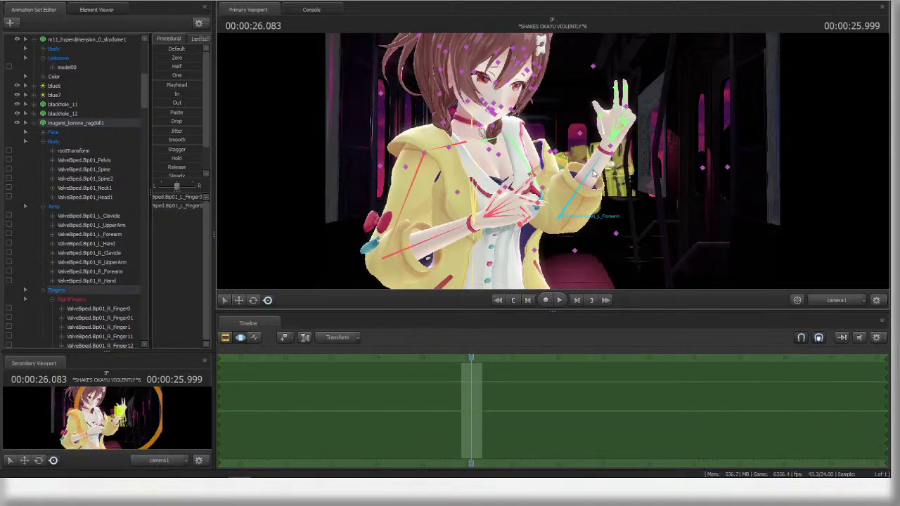
# - Rotate the R_Clavicle, R_UpperArm and R_Hand bones so the right arm sits more loosely in front of the chest
pyautogui.click(447, 152)
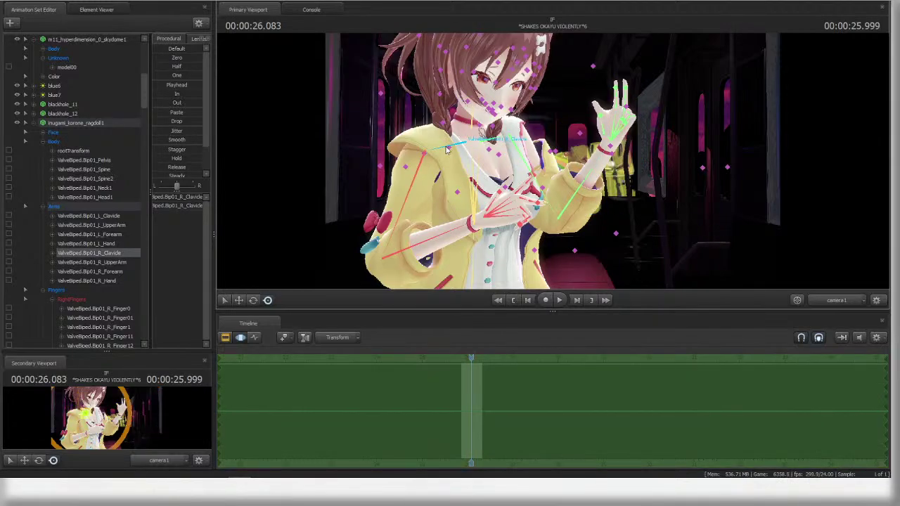
pyautogui.moveTo(461, 176); pyautogui.dragTo(443, 184)
pyautogui.click(420, 169)
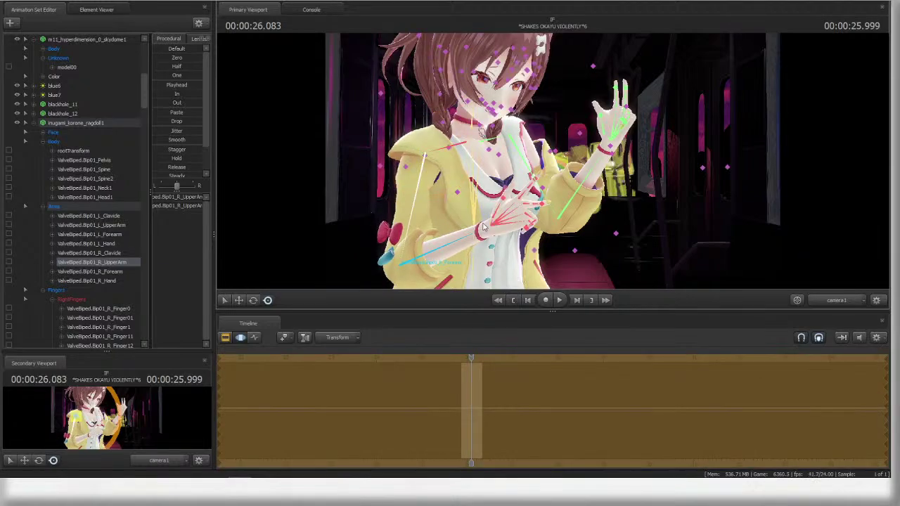
pyautogui.click(469, 238)
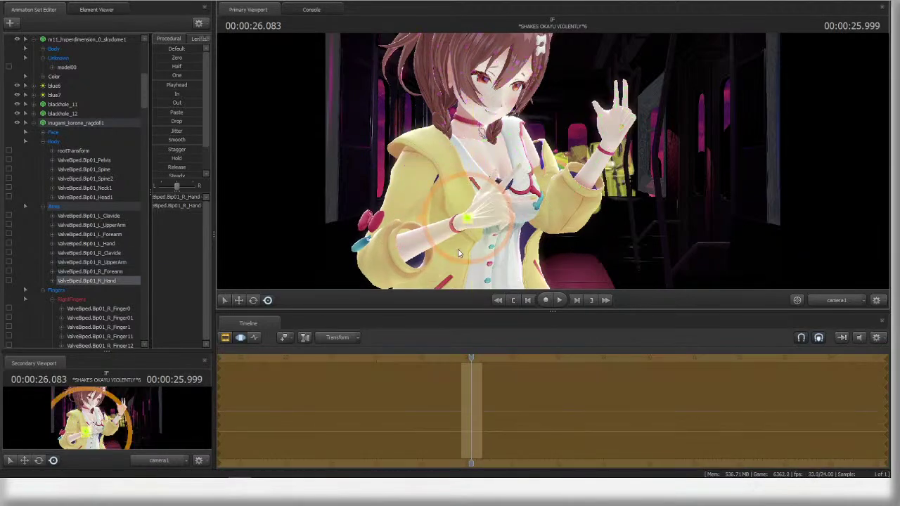
# - Curl the right hand's little and ring fingers toward the palm by rotating their joints in a close-up work camera view
pyautogui.keyDown('ctrl'); pyautogui.click(504, 219); pyautogui.keyUp('ctrl')
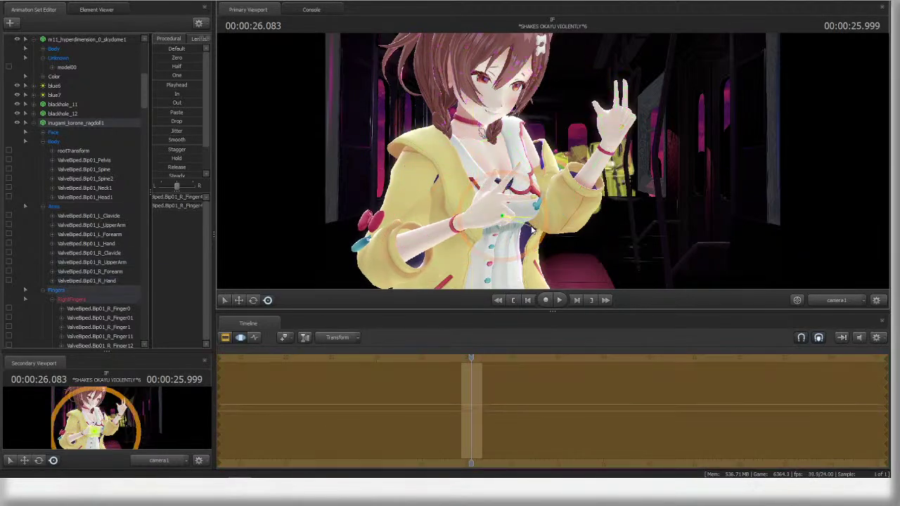
pyautogui.press('f')
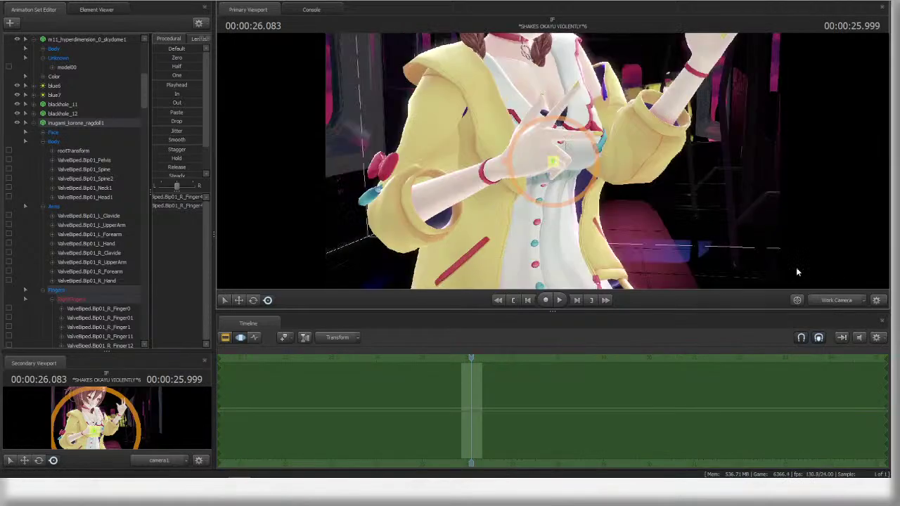
pyautogui.moveTo(579, 139)
pyautogui.mouseDown()
pyautogui.moveTo(562, 144)
pyautogui.moveTo(542, 128)
pyautogui.moveTo(567, 137)
pyautogui.mouseUp()
pyautogui.keyDown('ctrl'); pyautogui.click(579, 150); pyautogui.keyUp('ctrl')
pyautogui.keyDown('ctrl'); pyautogui.click(559, 139); pyautogui.keyUp('ctrl')
pyautogui.moveTo(567, 137)
pyautogui.keyDown('alt'); pyautogui.mouseDown()
pyautogui.moveTo(590, 133)
pyautogui.moveTo(566, 140)
pyautogui.moveTo(560, 132)
pyautogui.mouseUp(); pyautogui.keyUp('alt')
pyautogui.keyDown('ctrl'); pyautogui.click(544, 93); pyautogui.keyUp('ctrl')
pyautogui.keyDown('alt'); pyautogui.moveTo(558, 122); pyautogui.dragTo(544, 140, button='middle'); pyautogui.keyUp('alt')
pyautogui.moveTo(544, 141)
pyautogui.mouseDown()
pyautogui.moveTo(553, 129)
pyautogui.moveTo(544, 125)
pyautogui.mouseUp()
# - Rotate the R_Finger2 bone from a side angle to bend the right middle finger, and return to the camera1 view
pyautogui.keyDown('ctrl'); pyautogui.click(535, 146); pyautogui.keyUp('ctrl')
pyautogui.keyDown('alt'); pyautogui.moveTo(568, 153); pyautogui.dragTo(571, 158); pyautogui.keyUp('alt')
pyautogui.moveTo(571, 158); pyautogui.dragTo(629, 192)
pyautogui.keyDown('ctrl'); pyautogui.click(562, 163); pyautogui.keyUp('ctrl')
pyautogui.keyDown('ctrl'); pyautogui.click(591, 160); pyautogui.keyUp('ctrl')
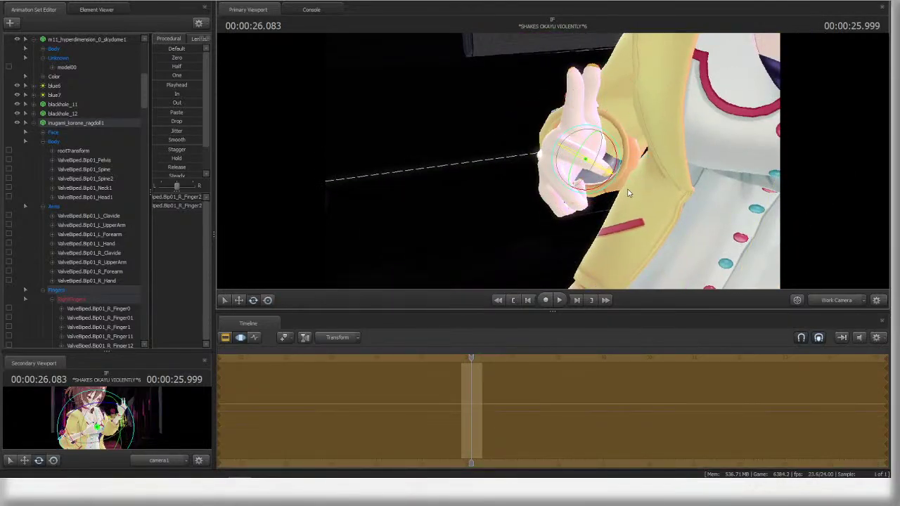
pyautogui.keyDown('ctrl'); pyautogui.click(572, 123); pyautogui.keyUp('ctrl')
pyautogui.moveTo(572, 123); pyautogui.dragTo(619, 130)
pyautogui.click(825, 302)
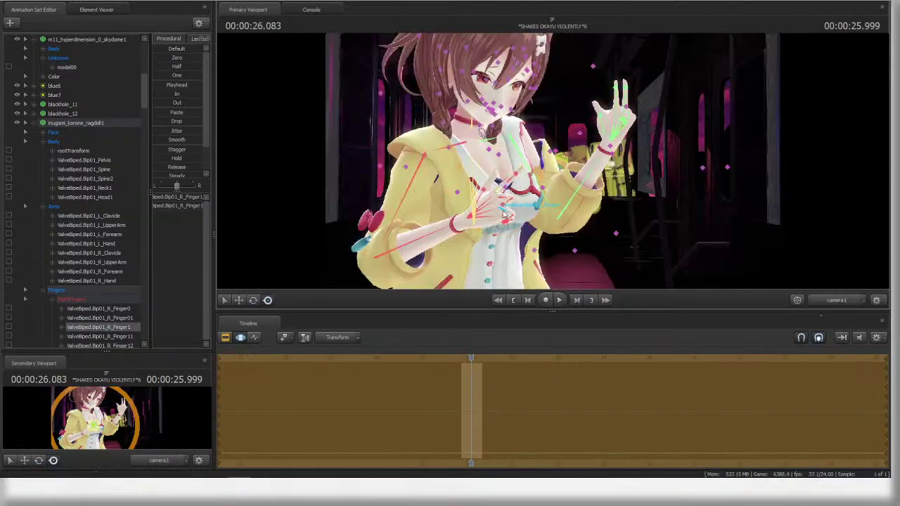
# - Bend the R_Finger2 joints further so the right hand's middle finger folds in with the other curled fingers
pyautogui.keyDown('ctrl'); pyautogui.click(503, 211); pyautogui.keyUp('ctrl')
pyautogui.moveTo(504, 211); pyautogui.dragTo(505, 237)
pyautogui.keyDown('ctrl'); pyautogui.click(504, 223); pyautogui.keyUp('ctrl')
pyautogui.keyDown('ctrl'); pyautogui.click(509, 202); pyautogui.keyUp('ctrl')
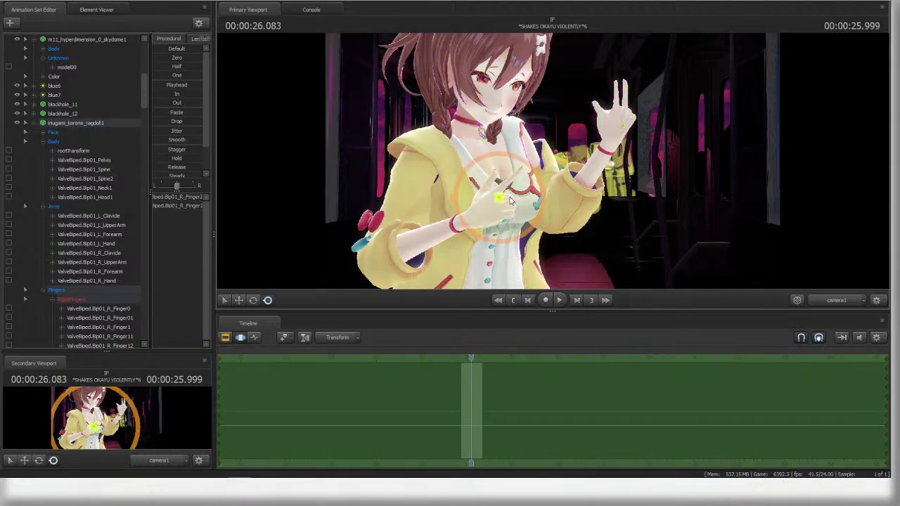
pyautogui.moveTo(464, 201); pyautogui.dragTo(458, 209)
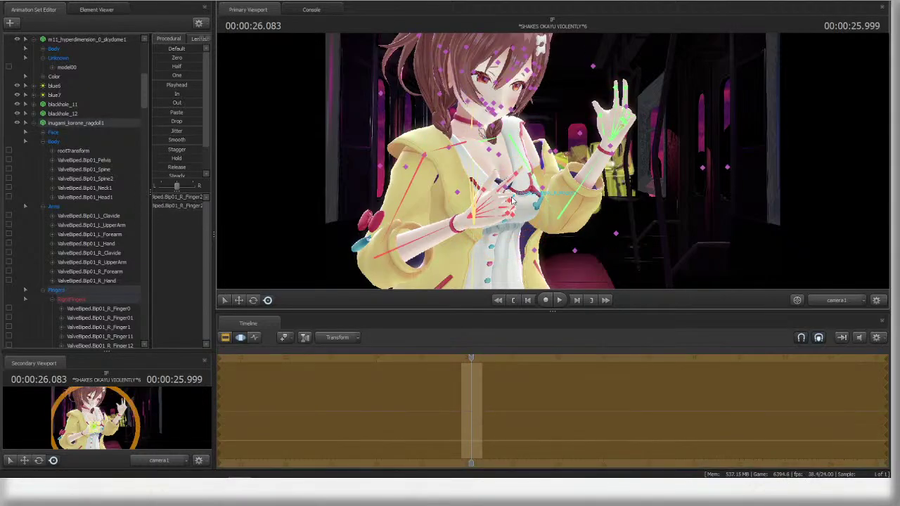
pyautogui.keyDown('ctrl'); pyautogui.click(514, 203); pyautogui.keyUp('ctrl')
pyautogui.moveTo(509, 201); pyautogui.dragTo(514, 206)
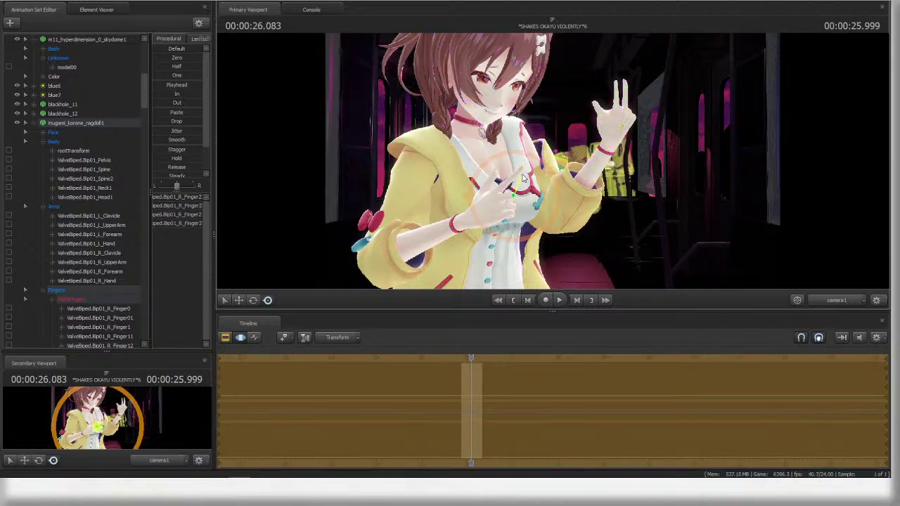
pyautogui.keyDown('ctrl'); pyautogui.click(514, 202); pyautogui.keyUp('ctrl')
# - Adjust the R_Finger1 and R_Finger12 rotations so the right hand's index finger stays extended and points upward
pyautogui.keyDown('ctrl'); pyautogui.click(498, 196); pyautogui.keyUp('ctrl')
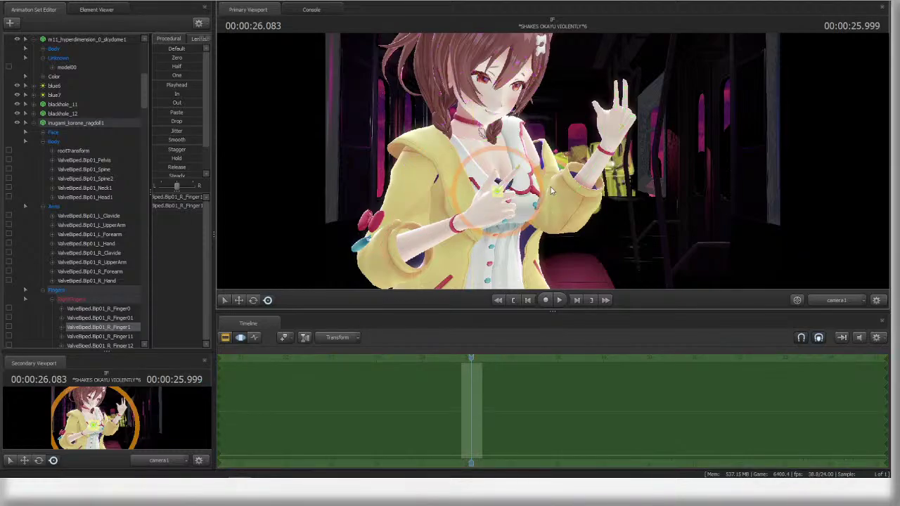
pyautogui.keyDown('ctrl'); pyautogui.click(487, 191); pyautogui.keyUp('ctrl')
pyautogui.moveTo(515, 188)
pyautogui.mouseDown()
pyautogui.moveTo(519, 181)
pyautogui.moveTo(509, 181)
pyautogui.moveTo(506, 199)
pyautogui.mouseUp()
pyautogui.keyDown('ctrl'); pyautogui.click(496, 184); pyautogui.keyUp('ctrl')
pyautogui.keyDown('ctrl'); pyautogui.click(499, 186); pyautogui.keyUp('ctrl')
pyautogui.keyDown('ctrl'); pyautogui.click(496, 188); pyautogui.keyUp('ctrl')
pyautogui.keyDown('ctrl'); pyautogui.click(509, 182); pyautogui.keyUp('ctrl')
pyautogui.keyDown('ctrl'); pyautogui.click(504, 185); pyautogui.keyUp('ctrl')
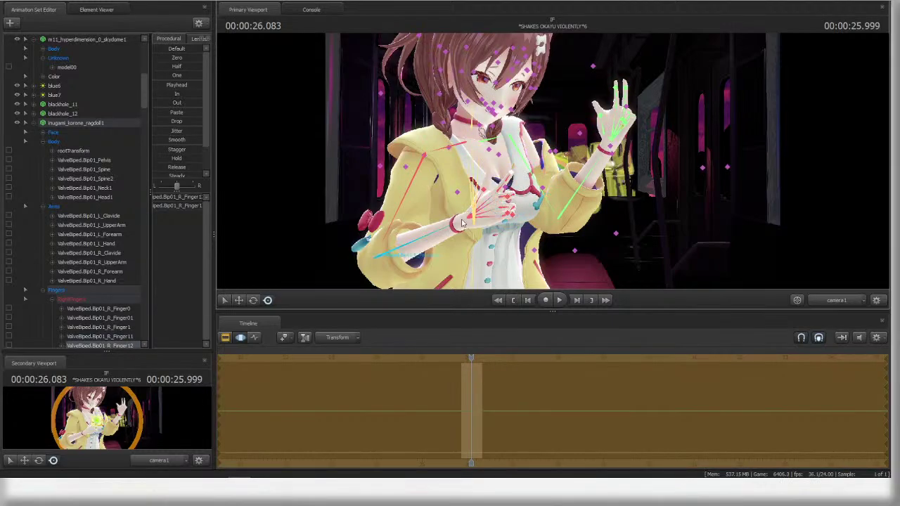
# - Rotate the R_UpperArm and R_Forearm bones to raise the right hand beside the face, and turn R_Hand to follow
pyautogui.click(423, 236)
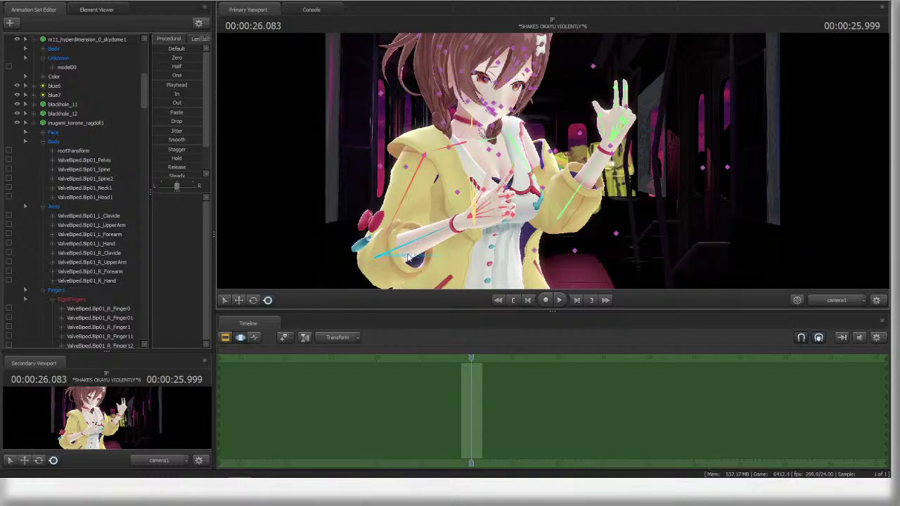
pyautogui.click(414, 253)
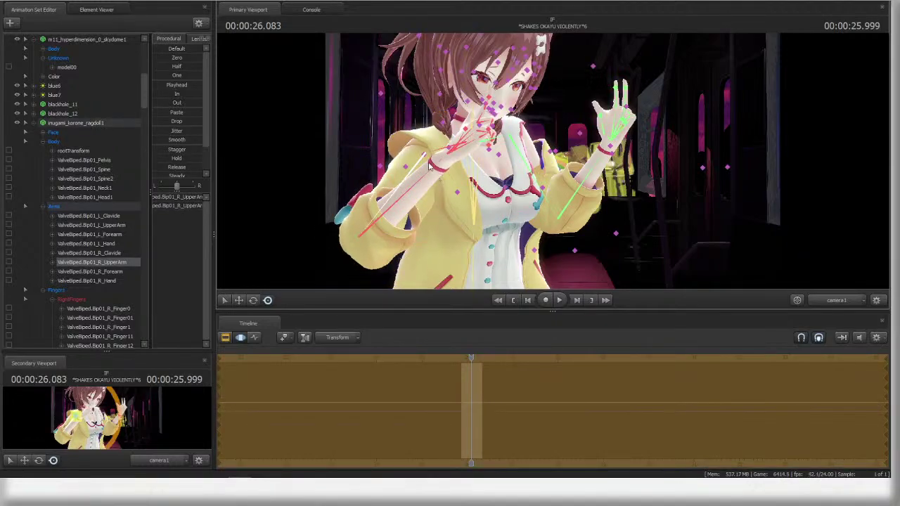
pyautogui.click(417, 229)
pyautogui.moveTo(399, 227); pyautogui.dragTo(385, 232)
pyautogui.keyDown('ctrl'); pyautogui.click(440, 147); pyautogui.keyUp('ctrl')
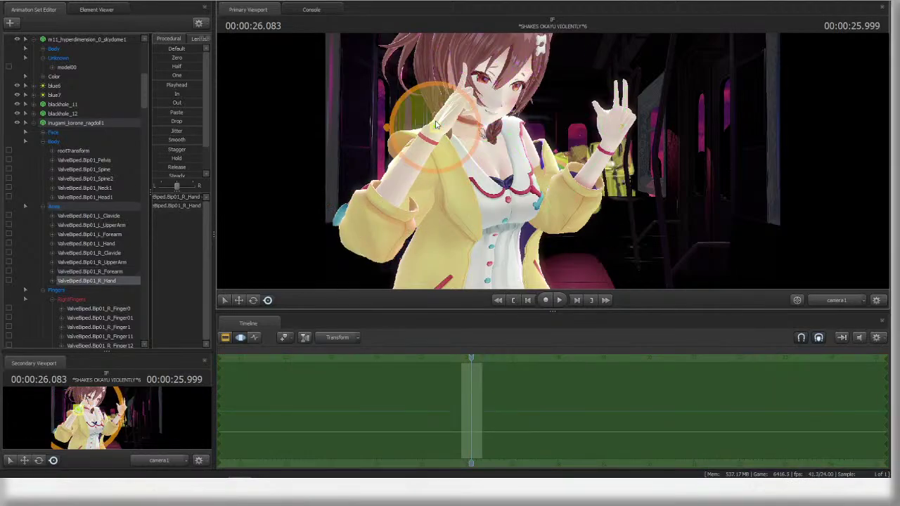
pyautogui.moveTo(390, 129)
pyautogui.mouseDown()
pyautogui.moveTo(385, 151)
pyautogui.moveTo(390, 121)
pyautogui.mouseUp()
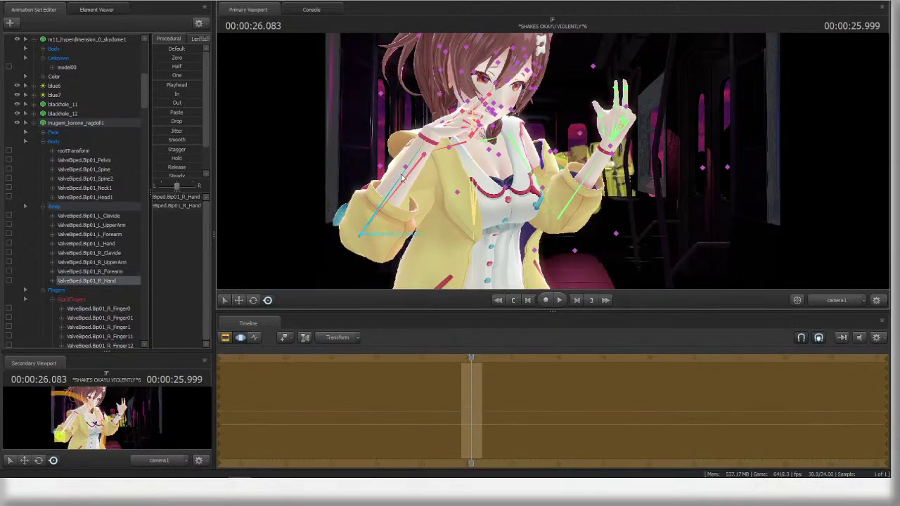
# - Refine the R_Forearm, R_Hand and right finger rotations so the index finger points up beside the temple
pyautogui.click(412, 188)
pyautogui.keyDown('ctrl'); pyautogui.click(409, 174); pyautogui.keyUp('ctrl')
pyautogui.moveTo(403, 215); pyautogui.dragTo(402, 194)
pyautogui.keyDown('ctrl'); pyautogui.click(410, 114); pyautogui.keyUp('ctrl')
pyautogui.moveTo(437, 146); pyautogui.dragTo(416, 97)
pyautogui.keyDown('ctrl'); pyautogui.click(441, 89); pyautogui.keyUp('ctrl')
pyautogui.keyDown('ctrl'); pyautogui.click(450, 101); pyautogui.keyUp('ctrl')
pyautogui.moveTo(491, 105)
pyautogui.mouseDown()
pyautogui.moveTo(485, 140)
pyautogui.moveTo(492, 113)
pyautogui.mouseUp()
# - Rotate L_Hand so the raised left hand leans toward the head, and adjust the L_Finger2 bone
pyautogui.keyDown('ctrl'); pyautogui.click(614, 142); pyautogui.keyUp('ctrl')
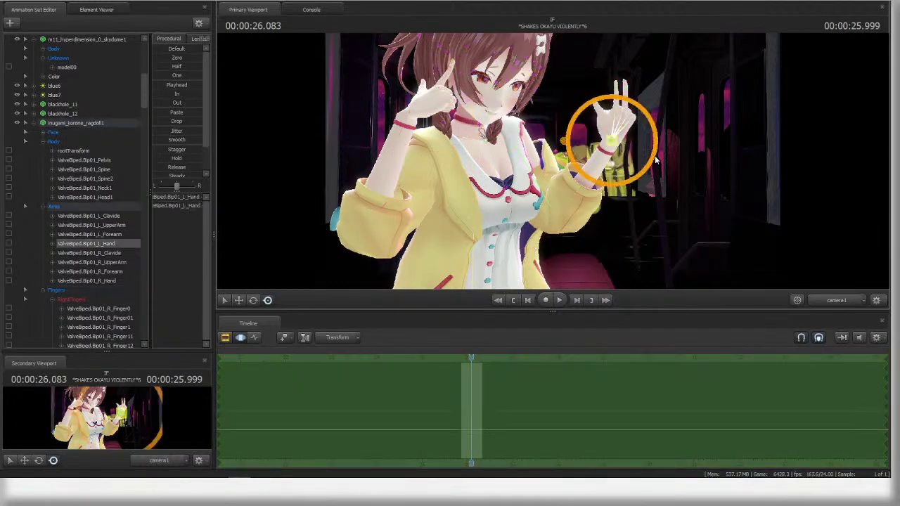
pyautogui.moveTo(655, 160); pyautogui.dragTo(610, 123)
pyautogui.keyDown('ctrl'); pyautogui.click(614, 104); pyautogui.keyUp('ctrl')
pyautogui.moveTo(612, 156); pyautogui.dragTo(610, 151)
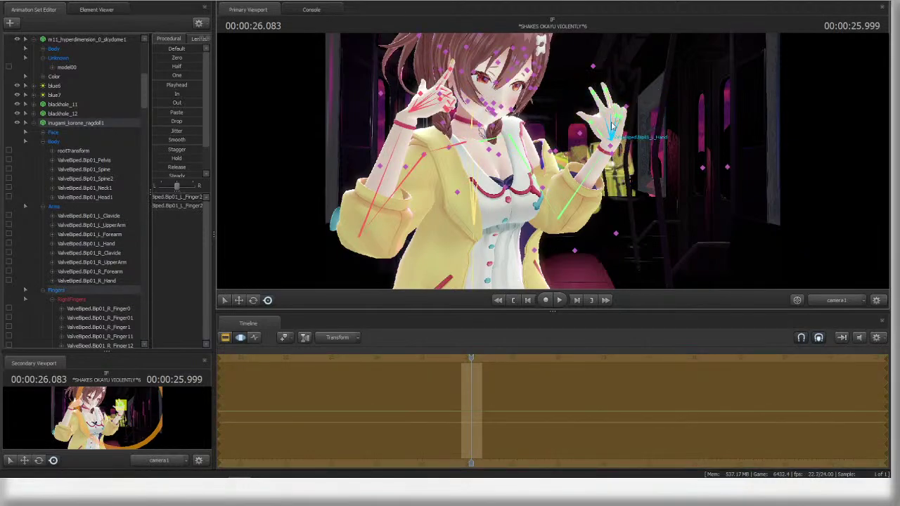
# - Curl the L_Finger2 joints so the raised left hand's middle finger folds into the palm, leaving the index finger extended
pyautogui.keyDown('ctrl'); pyautogui.click(608, 101); pyautogui.keyUp('ctrl')
pyautogui.press('e')
pyautogui.moveTo(610, 105); pyautogui.dragTo(619, 127)
pyautogui.keyDown('ctrl'); pyautogui.click(602, 97); pyautogui.keyUp('ctrl')
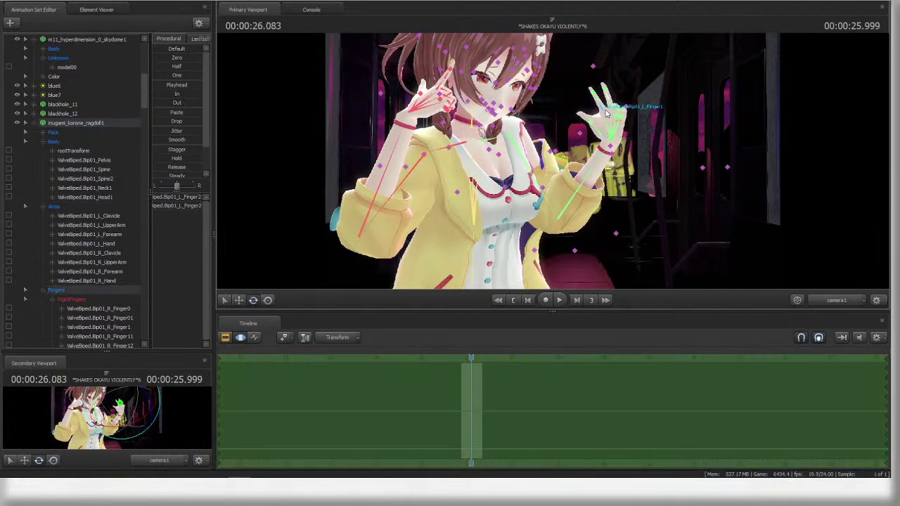
pyautogui.moveTo(603, 96); pyautogui.dragTo(632, 135)
pyautogui.keyDown('ctrl'); pyautogui.click(608, 103); pyautogui.keyUp('ctrl')
pyautogui.keyDown('ctrl'); pyautogui.click(610, 112); pyautogui.keyUp('ctrl')
pyautogui.keyDown('ctrl'); pyautogui.click(599, 106); pyautogui.keyUp('ctrl')
pyautogui.keyDown('ctrl'); pyautogui.click(597, 100); pyautogui.keyUp('ctrl')
pyautogui.keyDown('ctrl'); pyautogui.click(602, 108); pyautogui.keyUp('ctrl')
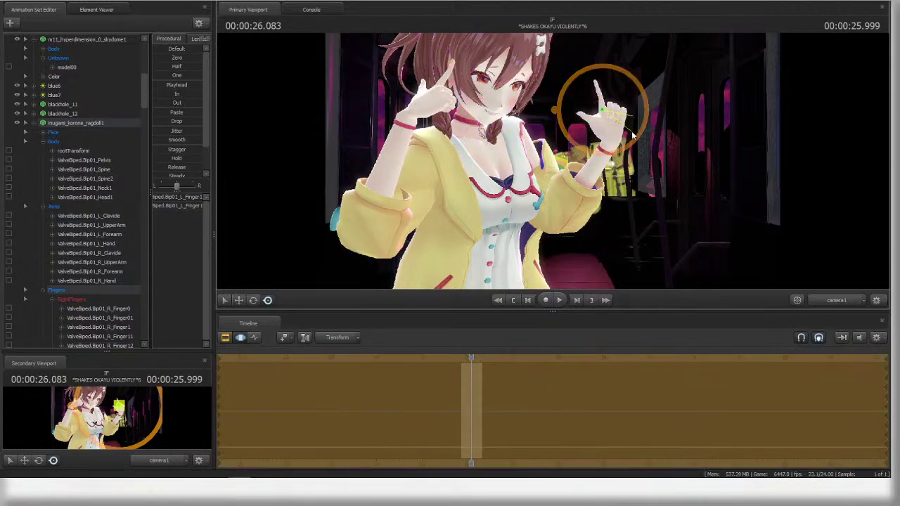
# - Rotate the L_Finger1 and L_Finger12 joints to straighten and aim the raised left hand's index finger
pyautogui.keyDown('ctrl'); pyautogui.click(601, 96); pyautogui.keyUp('ctrl')
pyautogui.moveTo(642, 100); pyautogui.dragTo(643, 111)
pyautogui.keyDown('ctrl'); pyautogui.click(599, 88); pyautogui.keyUp('ctrl')
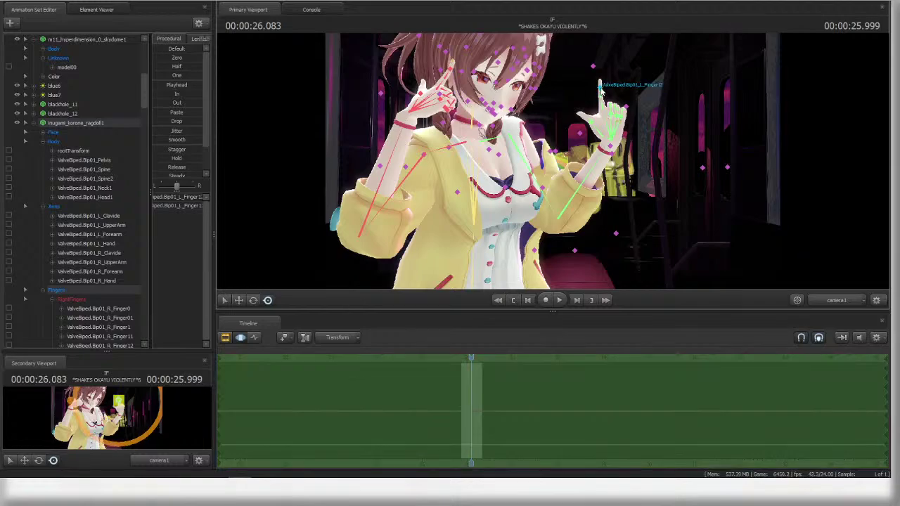
pyautogui.moveTo(558, 104); pyautogui.dragTo(567, 129)
# - Adjust the left thumb joints and rotate L_Hand so the pointing left hand tilts toward the head
pyautogui.keyDown('ctrl'); pyautogui.click(603, 108); pyautogui.keyUp('ctrl')
pyautogui.keyDown('ctrl'); pyautogui.click(599, 117); pyautogui.keyUp('ctrl')
pyautogui.keyDown('ctrl'); pyautogui.click(605, 130); pyautogui.keyUp('ctrl')
pyautogui.keyDown('ctrl'); pyautogui.click(591, 122); pyautogui.keyUp('ctrl')
pyautogui.keyDown('ctrl'); pyautogui.click(597, 122); pyautogui.keyUp('ctrl')
pyautogui.keyDown('ctrl'); pyautogui.click(611, 141); pyautogui.keyUp('ctrl')
pyautogui.moveTo(646, 140); pyautogui.dragTo(534, 156)
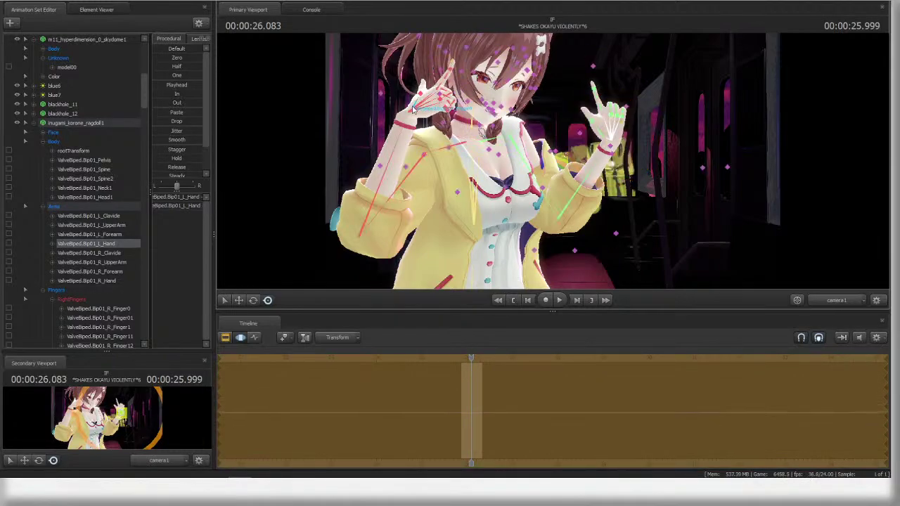
# - Rotate R_Hand and the right finger joints so the index finger points directly at the temple
pyautogui.keyDown('ctrl'); pyautogui.click(420, 109); pyautogui.keyUp('ctrl')
pyautogui.keyDown('ctrl'); pyautogui.click(410, 112); pyautogui.keyUp('ctrl')
pyautogui.moveTo(447, 114); pyautogui.dragTo(437, 131)
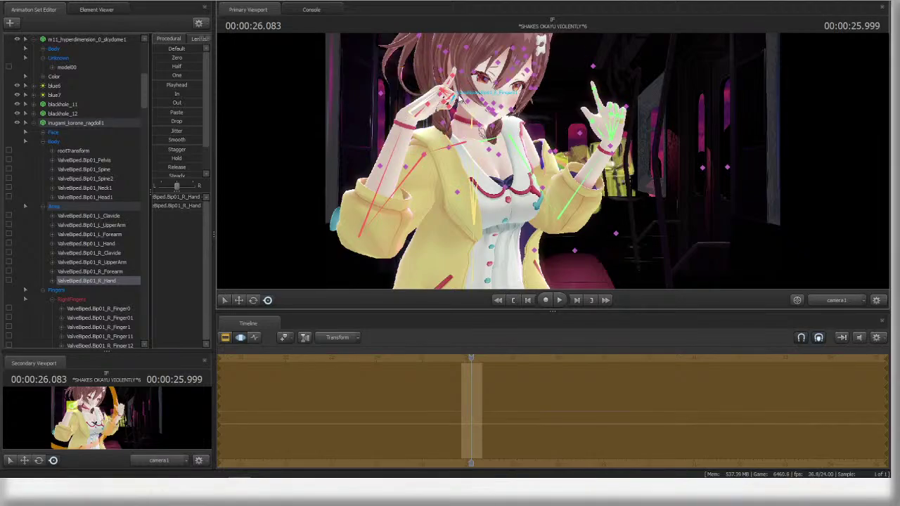
pyautogui.keyDown('ctrl'); pyautogui.click(445, 91); pyautogui.keyUp('ctrl')
pyautogui.moveTo(484, 100); pyautogui.dragTo(464, 69)
pyautogui.keyDown('ctrl'); pyautogui.click(449, 92); pyautogui.keyUp('ctrl')
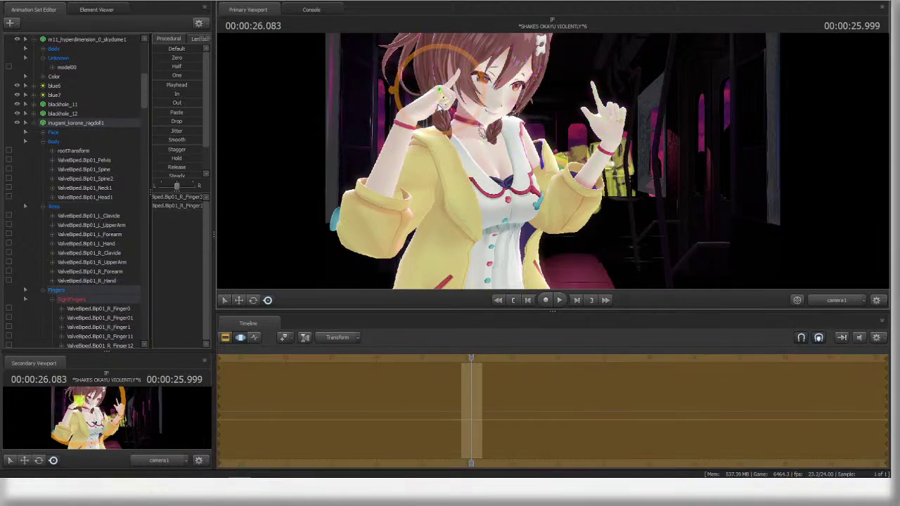
pyautogui.keyDown('ctrl'); pyautogui.click(454, 64); pyautogui.keyUp('ctrl')
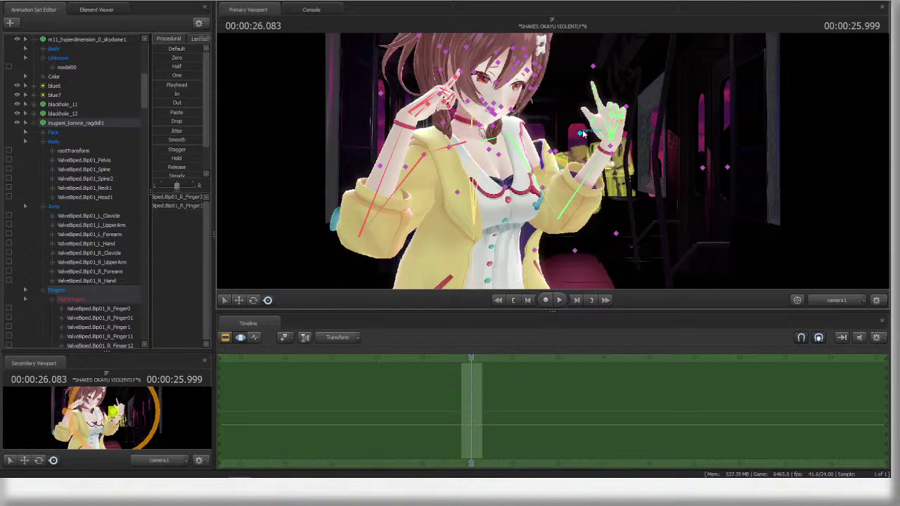
# - Rotate the ValveBiped.Bip01_Neck1 and Head1 bones so the head leans and turns toward the raised left hand
pyautogui.keyDown('ctrl'); pyautogui.click(470, 121); pyautogui.keyUp('ctrl')
pyautogui.moveTo(495, 131); pyautogui.dragTo(494, 139)
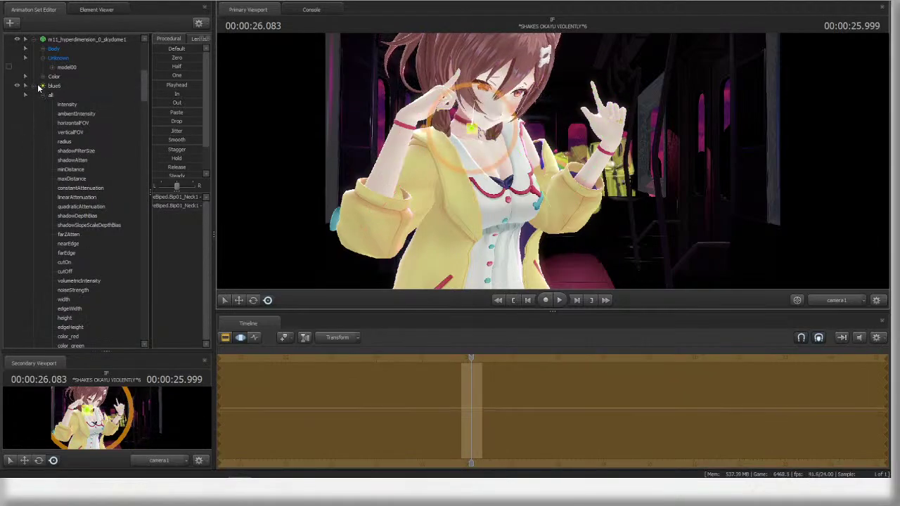
pyautogui.click(108, 198)
pyautogui.moveTo(497, 111)
pyautogui.mouseDown()
pyautogui.moveTo(501, 93)
pyautogui.moveTo(514, 111)
pyautogui.mouseUp()
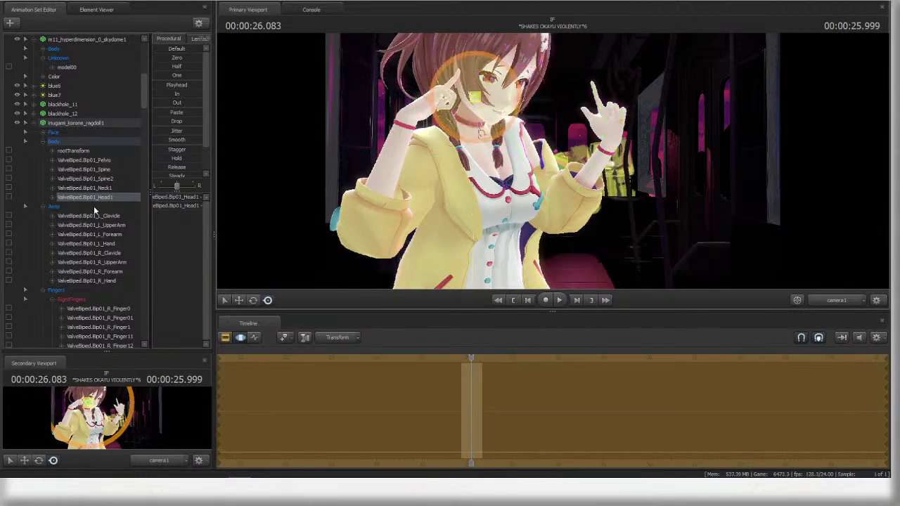
# - Apply the Playhead preset to the whole inugami_korone_ragdoll1 animation set, and clear the selection
pyautogui.click(102, 124)
pyautogui.doubleClick(181, 87)
pyautogui.click(652, 211)
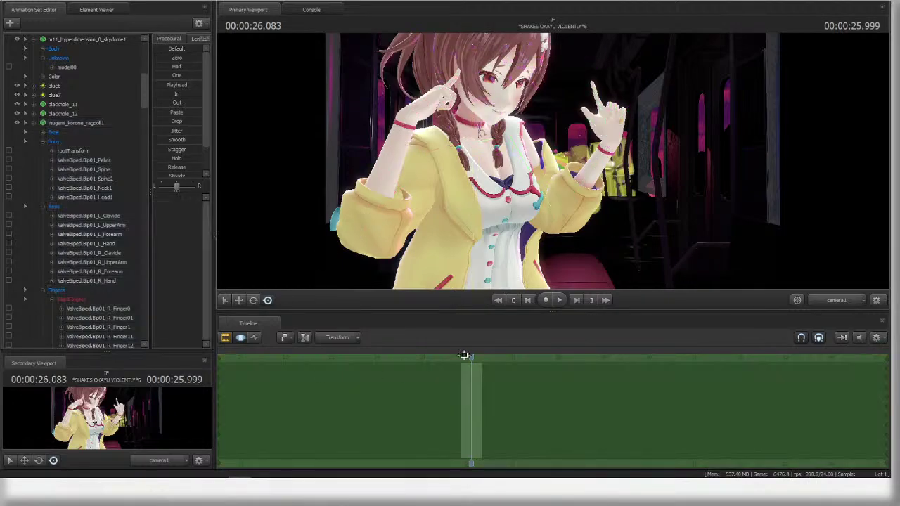
# - Fine-tune the L_Hand rotation so the raised left hand's index finger stands more upright
pyautogui.keyDown('ctrl'); pyautogui.click(463, 119); pyautogui.keyUp('ctrl')
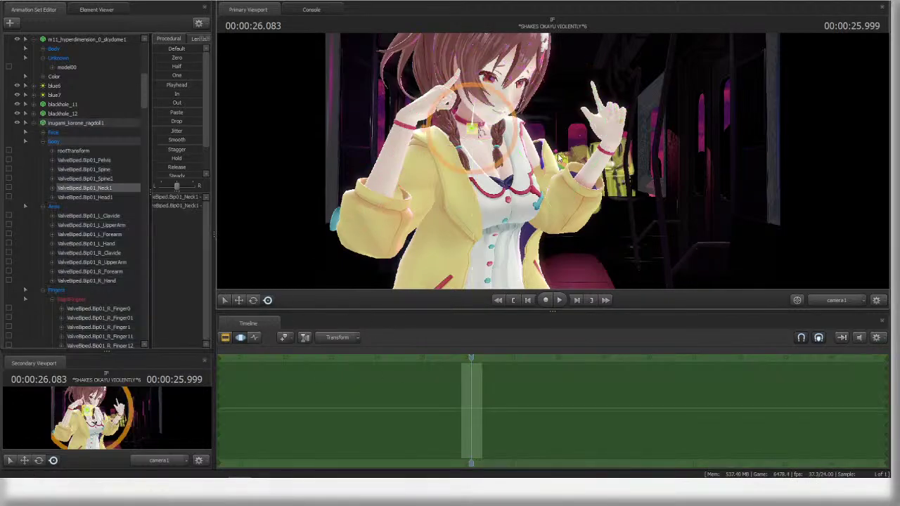
pyautogui.keyDown('ctrl'); pyautogui.click(609, 146); pyautogui.keyUp('ctrl')
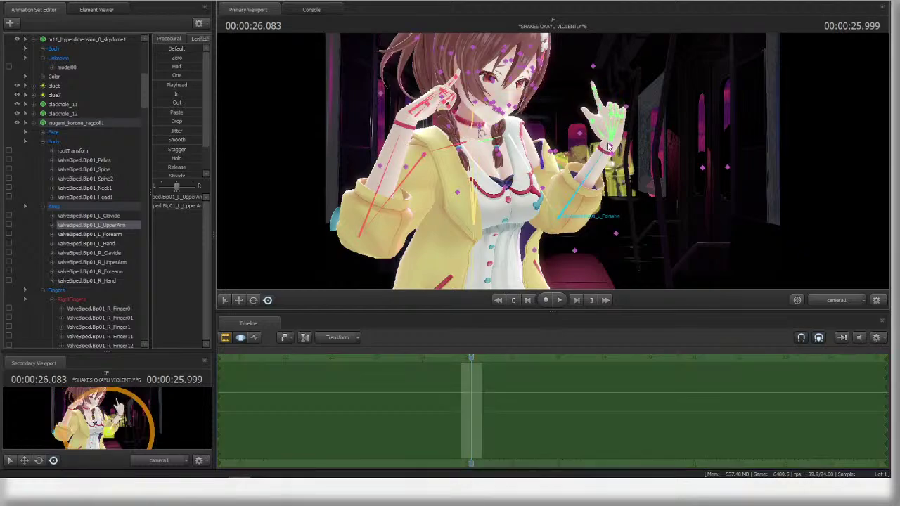
pyautogui.keyDown('ctrl'); pyautogui.click(610, 143); pyautogui.keyUp('ctrl')
pyautogui.moveTo(627, 146); pyautogui.dragTo(619, 147)
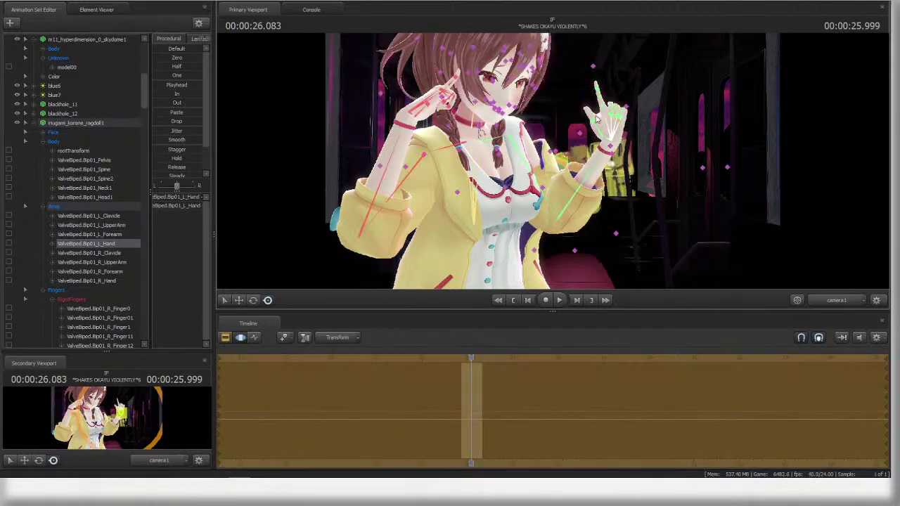
# - Refine the L_Finger1 joint rotations so the left index finger continues the line of the raised hand
pyautogui.keyDown('ctrl'); pyautogui.click(592, 88); pyautogui.keyUp('ctrl')
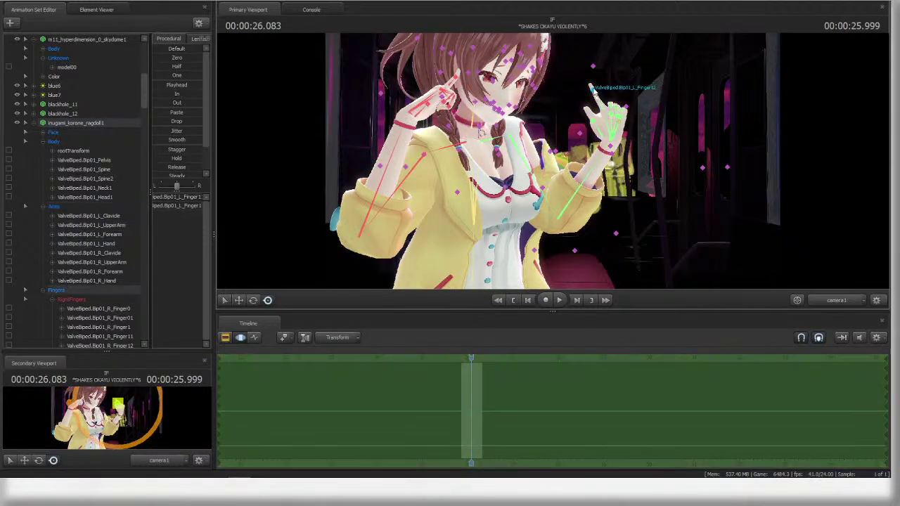
pyautogui.keyDown('ctrl'); pyautogui.click(608, 121); pyautogui.keyUp('ctrl')
pyautogui.keyDown('ctrl'); pyautogui.click(601, 106); pyautogui.keyUp('ctrl')
pyautogui.moveTo(632, 116); pyautogui.dragTo(629, 125)
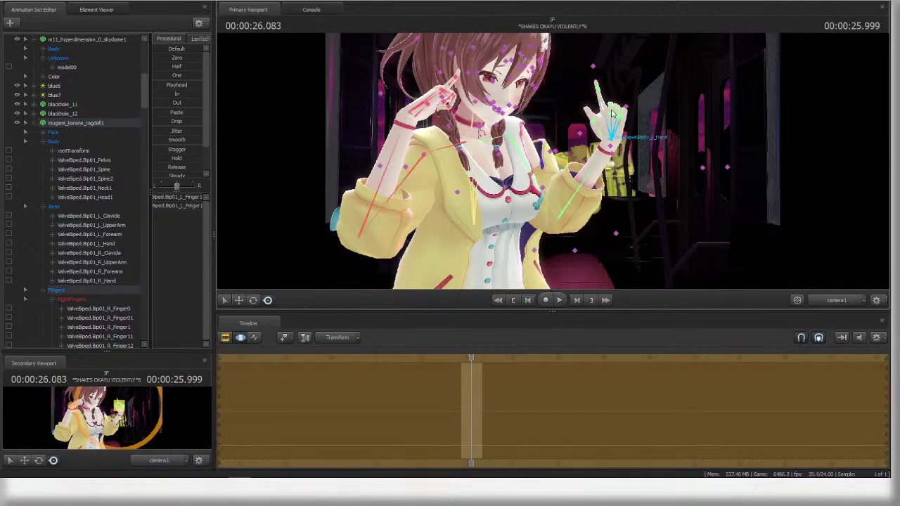
# - Apply the Zero preset to the rotation channels of ValveBiped.Bip01_L_Finger3, L_Finger31 and L_Finger32
pyautogui.press('w')
pyautogui.moveTo(822, 279); pyautogui.dragTo(850, 266)
pyautogui.click(551, 175)
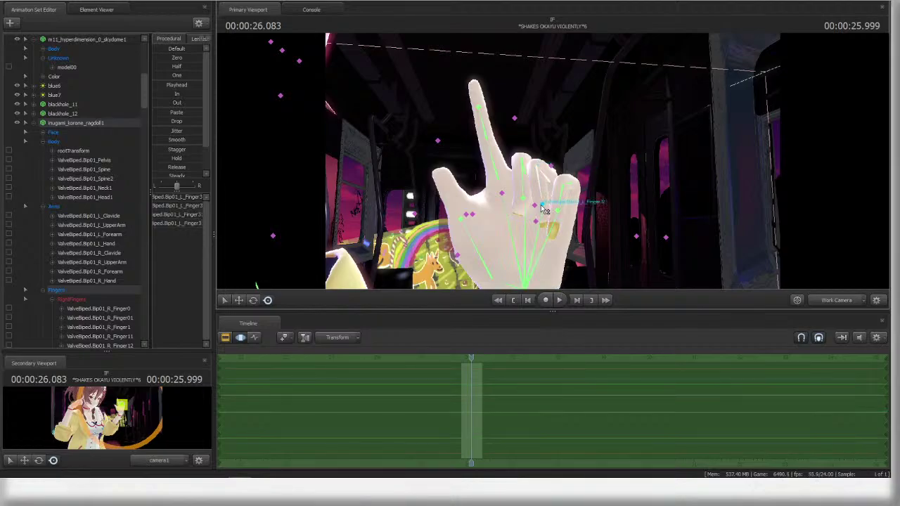
pyautogui.scroll(-5, 110, 210)
pyautogui.scroll(-10, 111, 210)
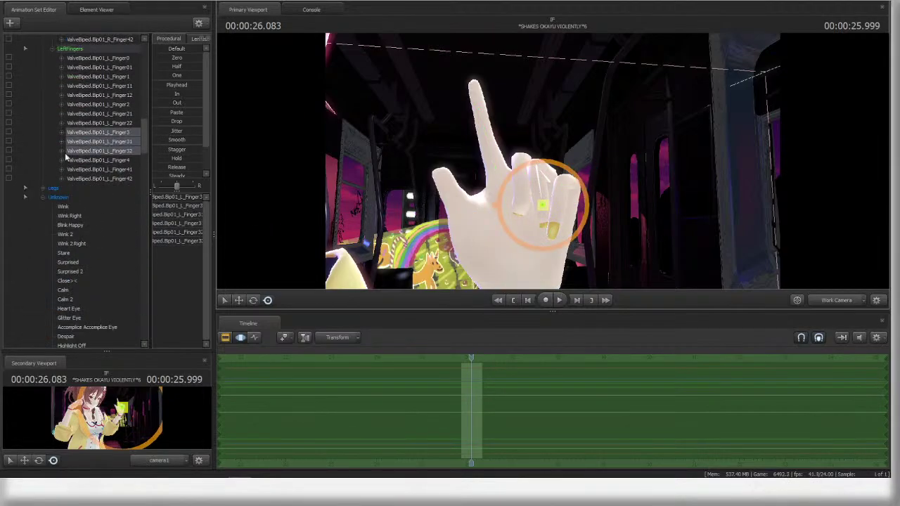
pyautogui.scroll(2, 76, 151)
pyautogui.click(76, 151)
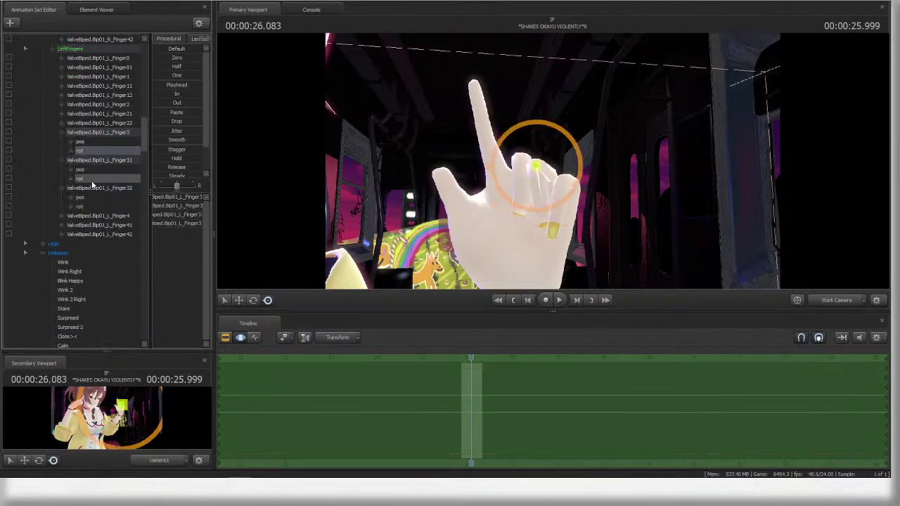
pyautogui.click(176, 57)
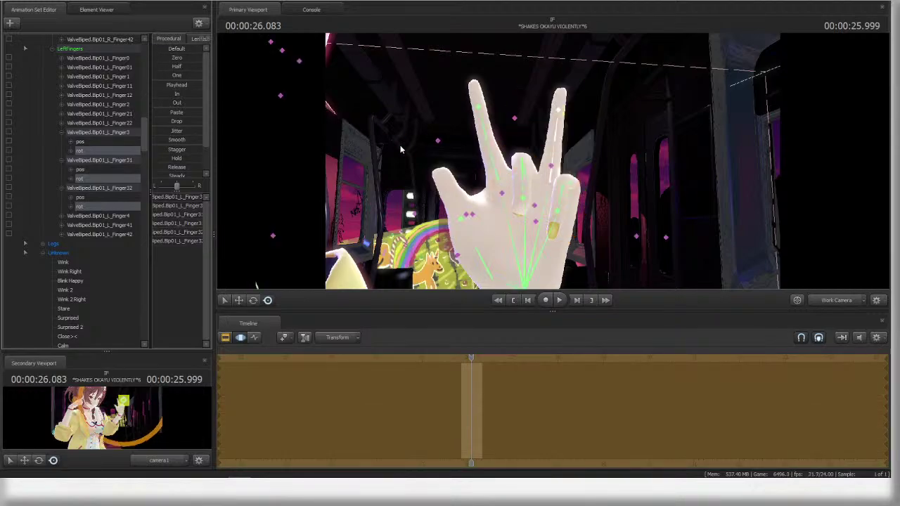
# - Rotate the L_Finger3, L_Finger31 and L_Finger32 joints so the left ring finger curls into the palm beside the little finger
pyautogui.press('s')
pyautogui.moveTo(678, 146); pyautogui.dragTo(677, 156)
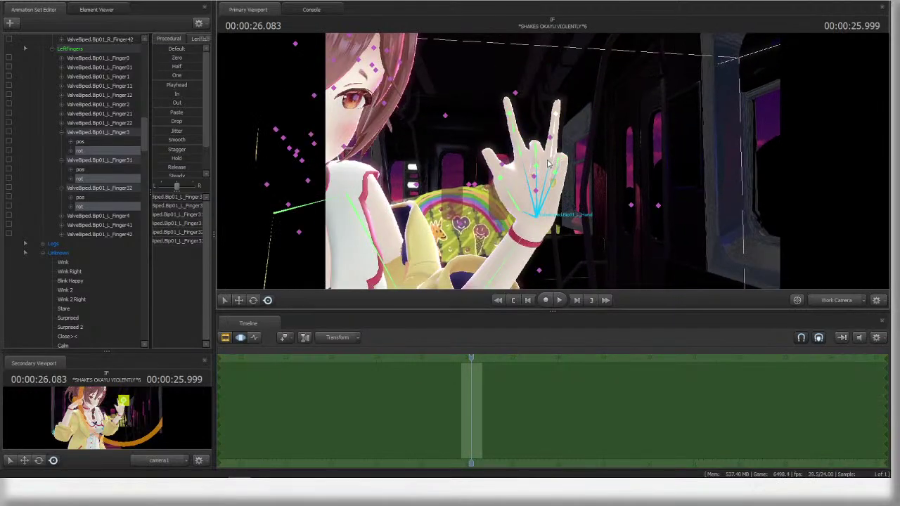
pyautogui.keyDown('ctrl'); pyautogui.click(551, 157); pyautogui.keyUp('ctrl')
pyautogui.moveTo(554, 171); pyautogui.dragTo(574, 167)
pyautogui.keyDown('ctrl'); pyautogui.click(552, 149); pyautogui.keyUp('ctrl')
pyautogui.press('e')
pyautogui.press('w')
pyautogui.keyDown('ctrl'); pyautogui.click(577, 136); pyautogui.keyUp('ctrl')
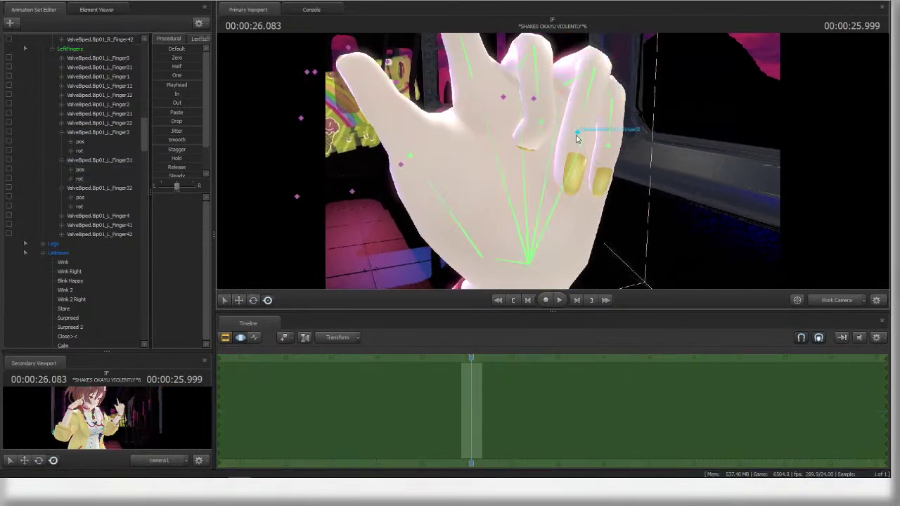
pyautogui.press('r')
pyautogui.moveTo(578, 137)
pyautogui.mouseDown()
pyautogui.moveTo(584, 158)
pyautogui.moveTo(582, 145)
pyautogui.mouseUp()
pyautogui.press('s')
pyautogui.moveTo(582, 145); pyautogui.dragTo(594, 148)
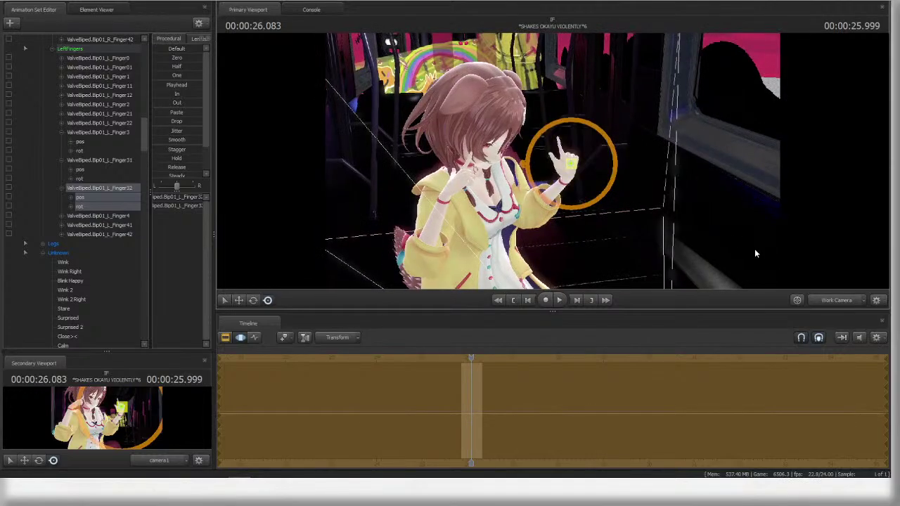
# - Return to the camera1 view, rotate R_Clavicle slightly, and play the animation from the preceding shot
pyautogui.click(834, 301)
pyautogui.keyDown('ctrl'); pyautogui.click(450, 146); pyautogui.keyUp('ctrl')
pyautogui.moveTo(450, 146)
pyautogui.mouseDown()
pyautogui.moveTo(465, 143)
pyautogui.moveTo(457, 145)
pyautogui.mouseUp()
pyautogui.press('space')
pyautogui.moveTo(458, 356); pyautogui.dragTo(410, 357)
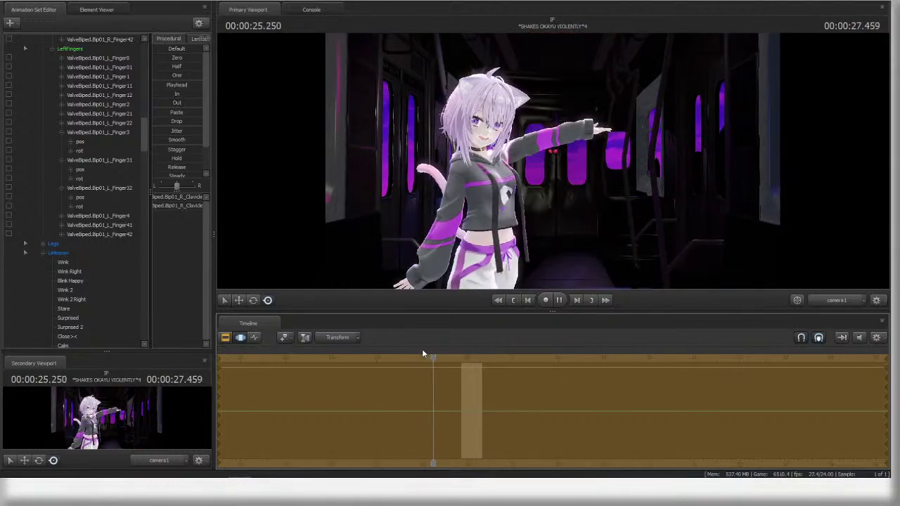
# - At 00:00:26.208, rotate R_UpperArm outward to lift the right elbow, and adjust the left shoulder and upper arm
pyautogui.click(416, 179)
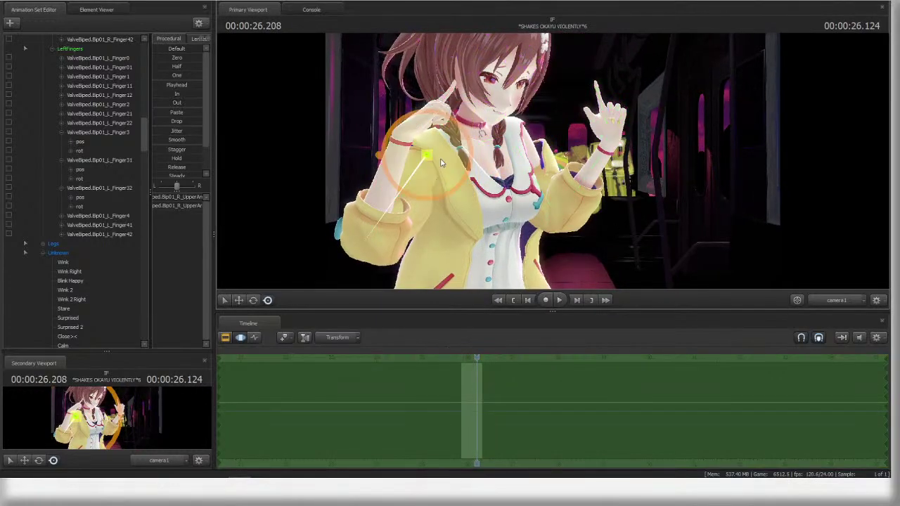
pyautogui.moveTo(390, 166); pyautogui.dragTo(406, 154)
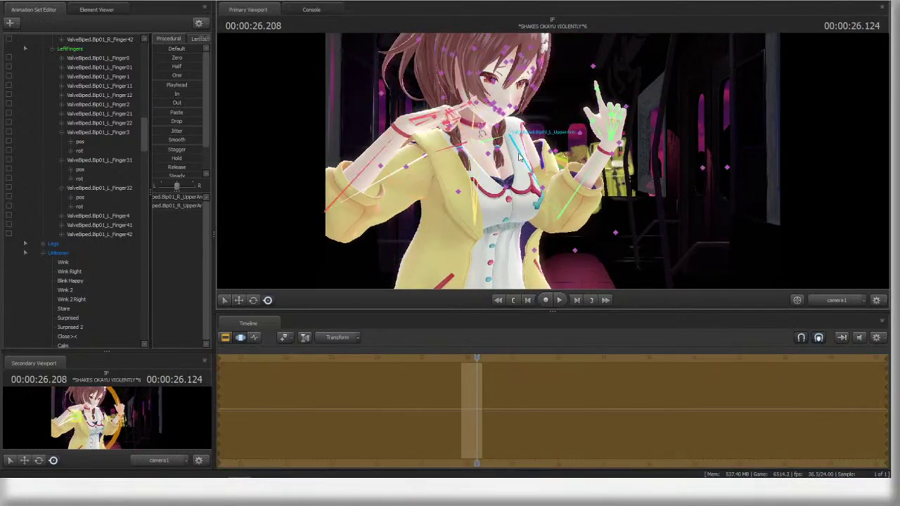
pyautogui.keyDown('ctrl'); pyautogui.click(508, 135); pyautogui.keyUp('ctrl')
pyautogui.moveTo(551, 134); pyautogui.dragTo(529, 151)
pyautogui.keyDown('ctrl'); pyautogui.click(496, 131); pyautogui.keyUp('ctrl')
pyautogui.keyDown('ctrl'); pyautogui.click(507, 146); pyautogui.keyUp('ctrl')
# - Rotate the Neck1, Head1 and spine bones so the head lifts and the torso shifts toward the raised left hand
pyautogui.keyDown('ctrl'); pyautogui.click(474, 128); pyautogui.keyUp('ctrl')
pyautogui.moveTo(485, 105); pyautogui.dragTo(500, 118)
pyautogui.scroll(2, 96, 234)
pyautogui.scroll(15, 105, 232)
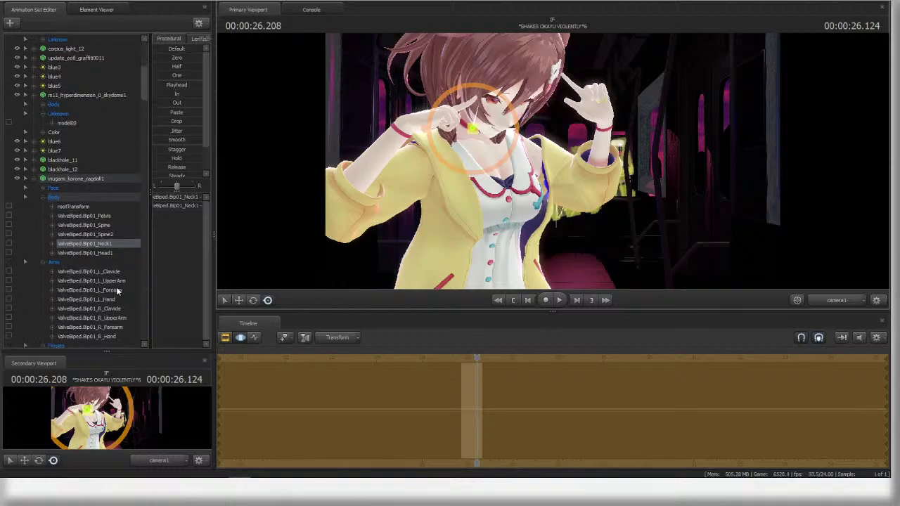
pyautogui.click(101, 253)
pyautogui.moveTo(500, 111)
pyautogui.mouseDown()
pyautogui.moveTo(505, 85)
pyautogui.moveTo(501, 104)
pyautogui.mouseUp()
pyautogui.keyDown('ctrl'); pyautogui.click(478, 193); pyautogui.keyUp('ctrl')
pyautogui.moveTo(480, 203); pyautogui.dragTo(514, 198)
# - Rotate L_Forearm and the left upper arm so the left index finger points toward the face, and readjust the Neck1 tilt
pyautogui.keyDown('ctrl'); pyautogui.click(605, 184); pyautogui.keyUp('ctrl')
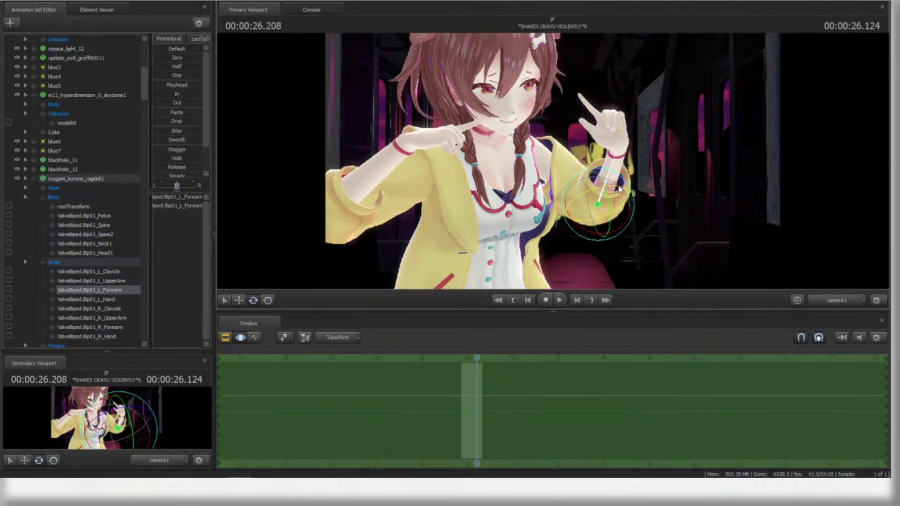
pyautogui.moveTo(606, 186); pyautogui.dragTo(625, 209)
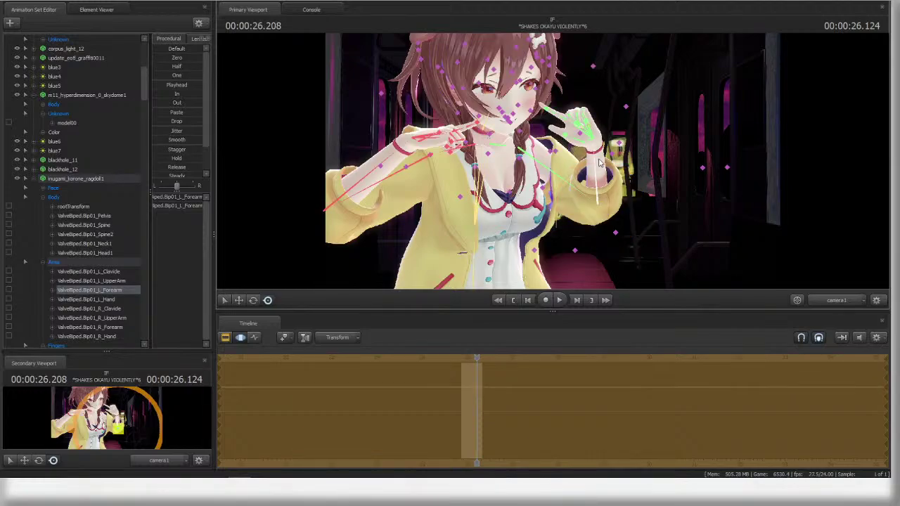
pyautogui.keyDown('ctrl'); pyautogui.click(537, 149); pyautogui.keyUp('ctrl')
pyautogui.moveTo(544, 149); pyautogui.dragTo(545, 177)
pyautogui.keyDown('ctrl'); pyautogui.click(486, 127); pyautogui.keyUp('ctrl')
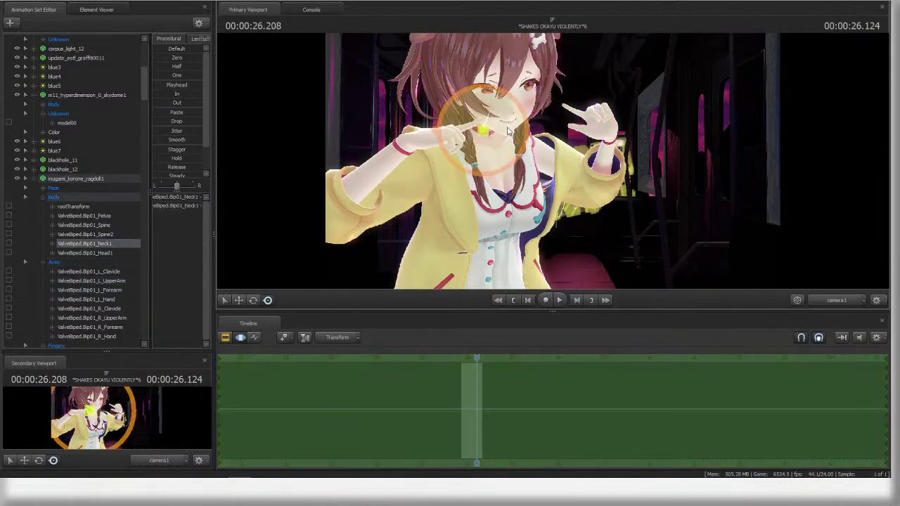
pyautogui.moveTo(469, 116); pyautogui.dragTo(466, 106)
# - Collapse the bone groups of inugami_korone_ragdoll1 and select its Unknown group to bring up the facial and eye sliders
pyautogui.click(44, 198)
pyautogui.click(43, 206)
pyautogui.click(43, 216)
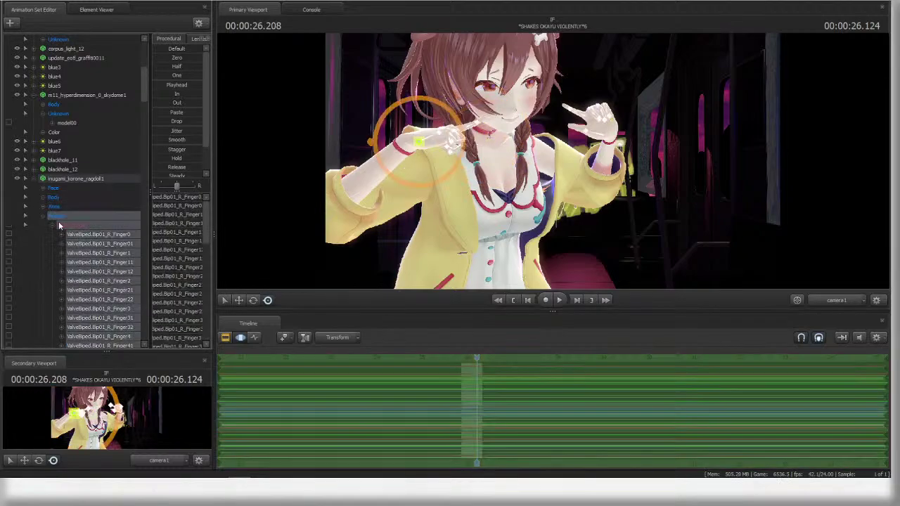
pyautogui.click(43, 234)
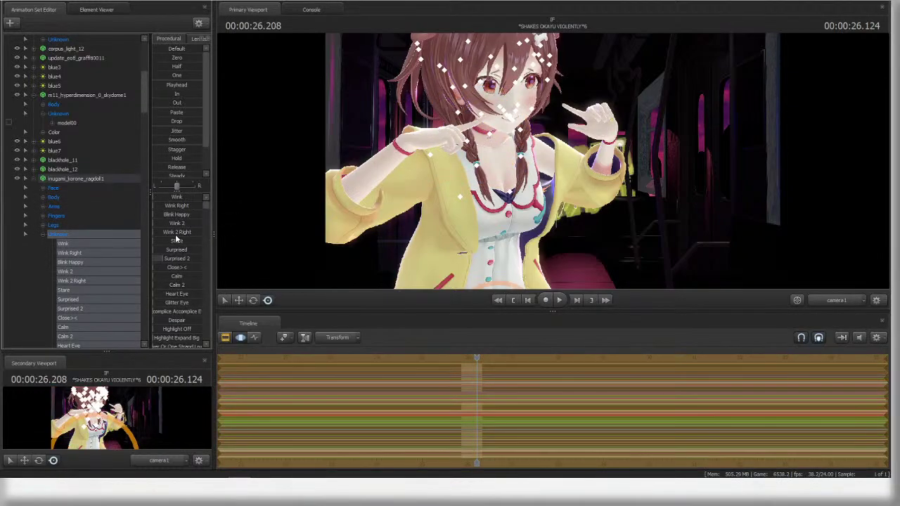
pyautogui.scroll(-1, 182, 272)
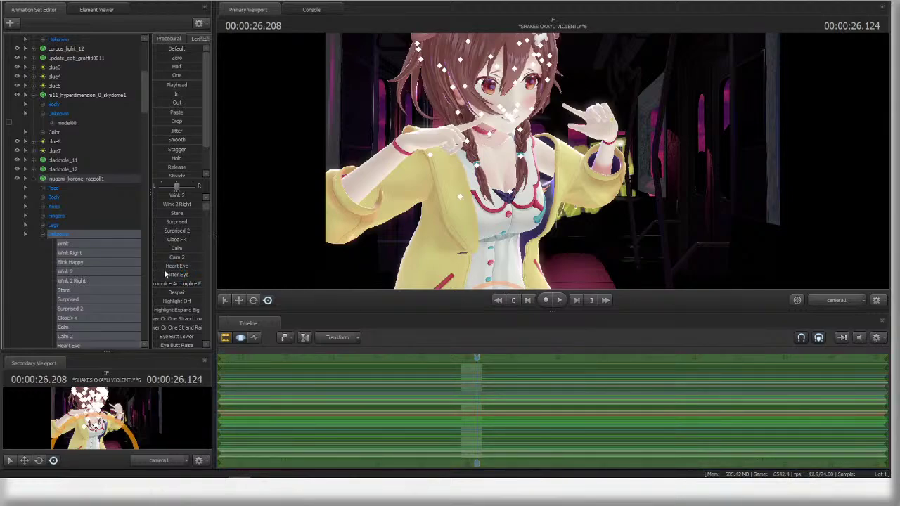
pyautogui.scroll(1, 169, 270)
pyautogui.scroll(-1, 146, 270)
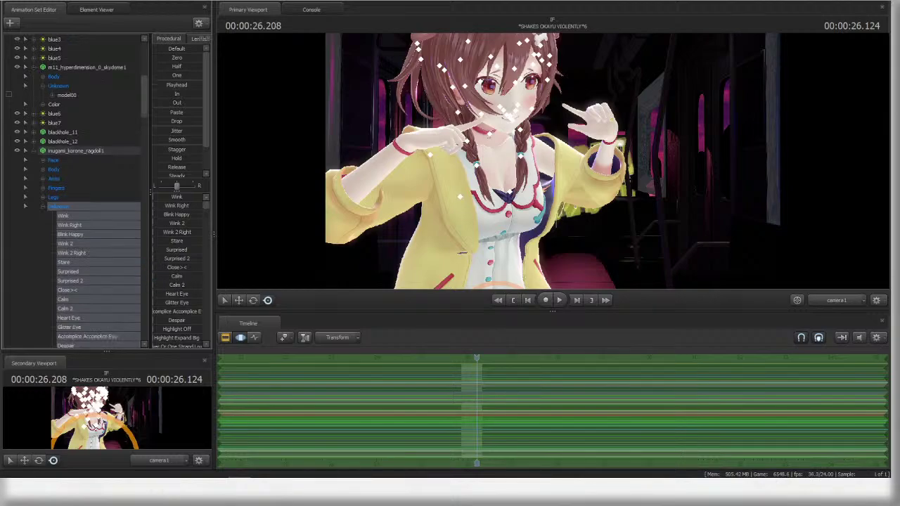
pyautogui.scroll(-8, 186, 258)
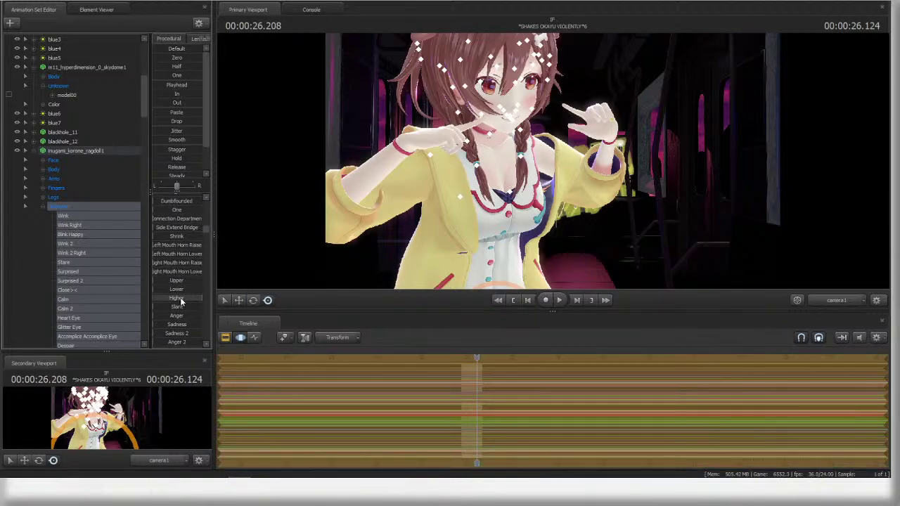
pyautogui.scroll(-10, 179, 305)
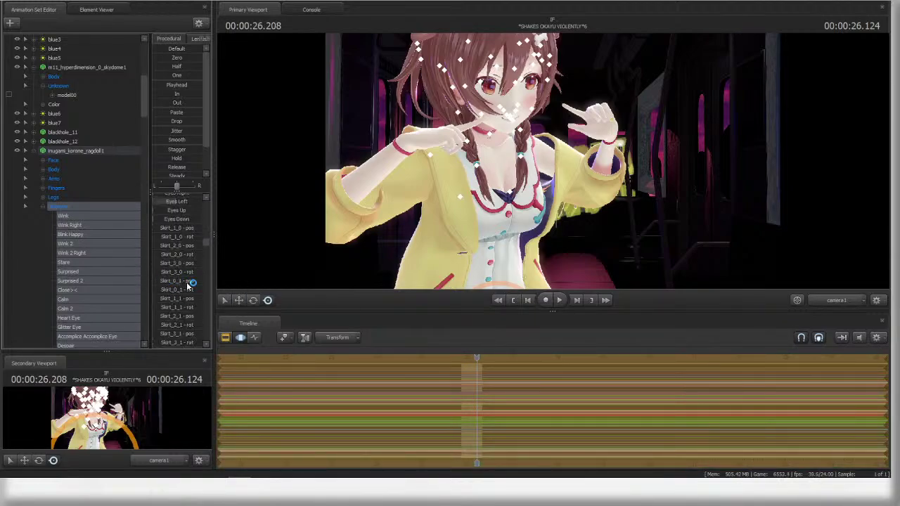
# - Adjust the Eyes Left, Eyes Right and Eyes Up sliders so the character looks toward the camera
pyautogui.scroll(3, 184, 288)
pyautogui.scroll(3, 186, 295)
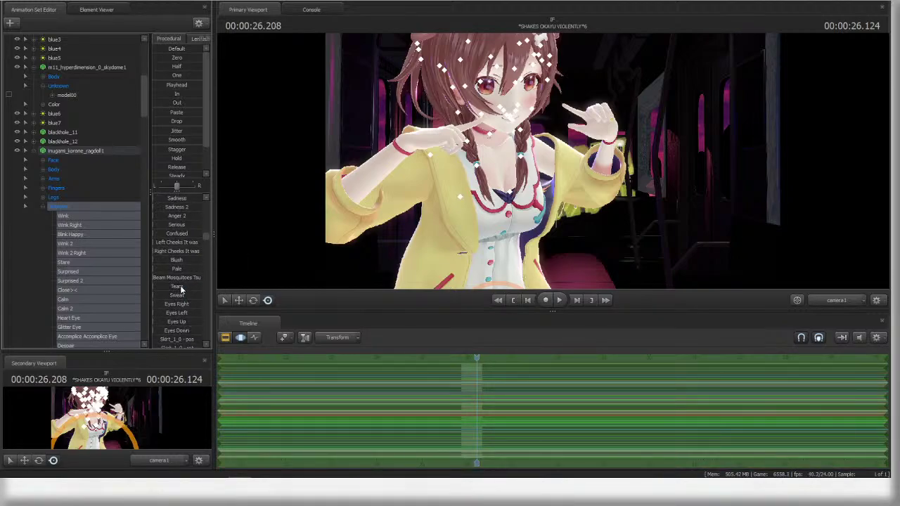
pyautogui.scroll(-3, 180, 288)
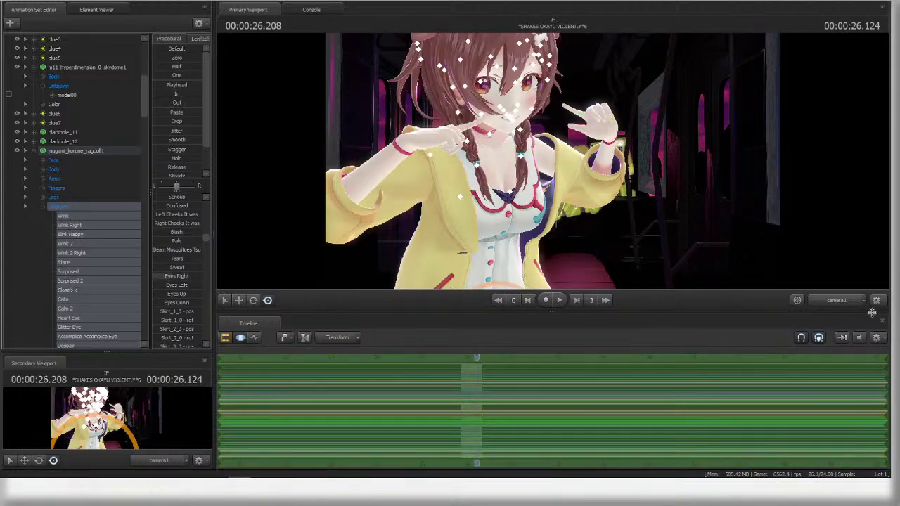
pyautogui.click(836, 301)
pyautogui.moveTo(632, 190); pyautogui.dragTo(667, 186)
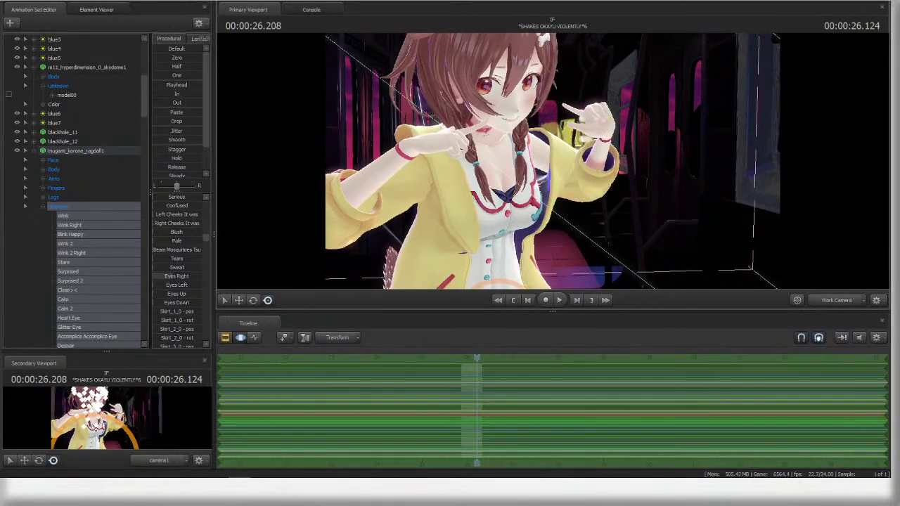
pyautogui.click(796, 300)
pyautogui.click(177, 283)
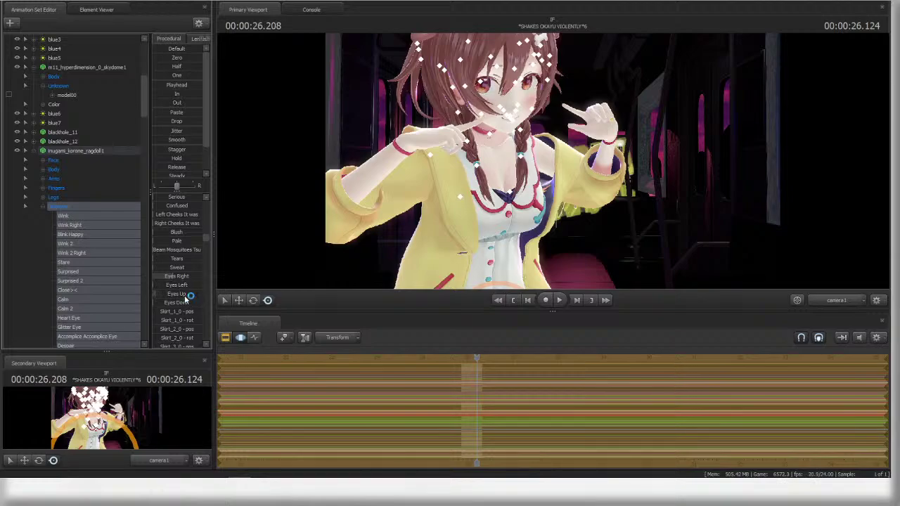
# - Try the Stare facial slider and undo the latest expression changes
pyautogui.scroll(-5, 188, 265)
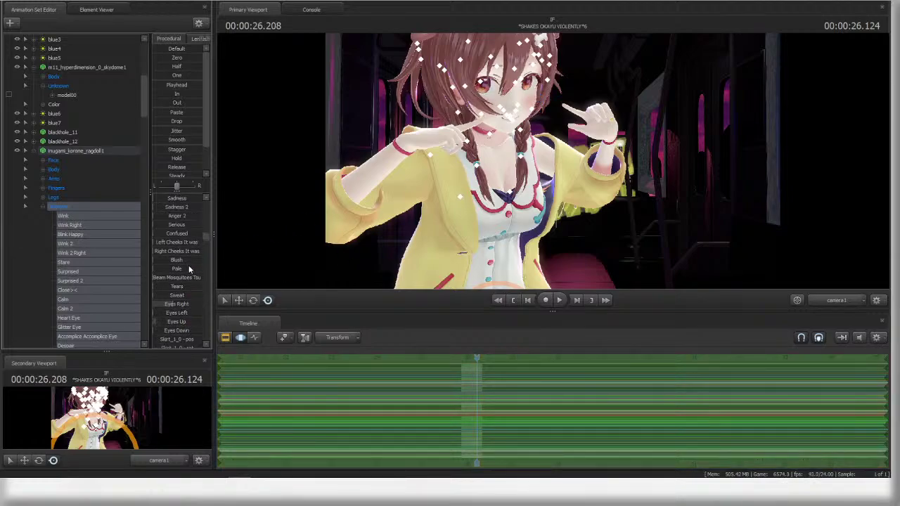
pyautogui.scroll(-10, 187, 266)
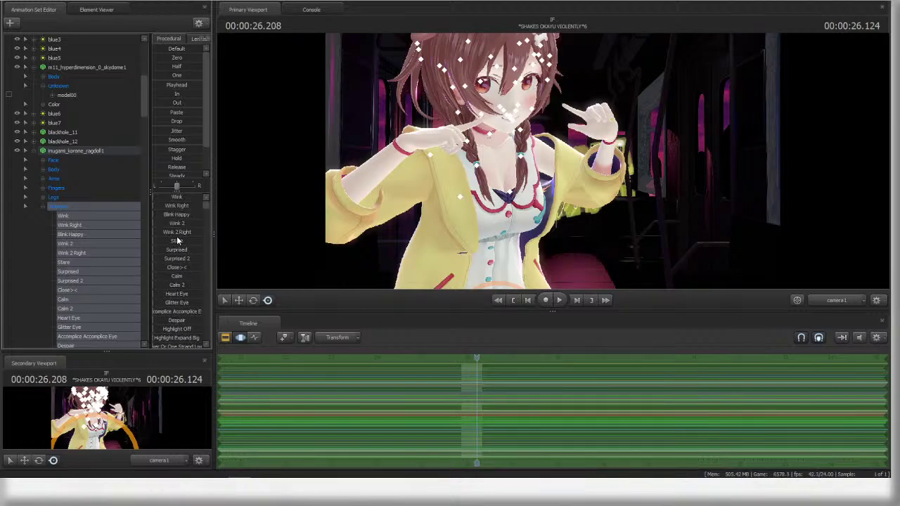
pyautogui.click(177, 242)
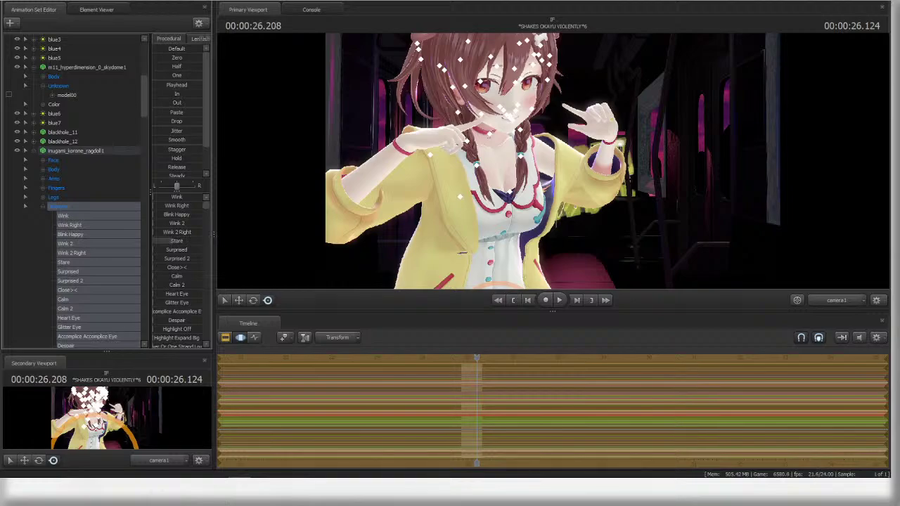
pyautogui.click(175, 241)
pyautogui.moveTo(181, 224); pyautogui.dragTo(202, 198)
pyautogui.hotkey('ctrl', 'z')
pyautogui.hotkey('ctrl', 'z')
pyautogui.hotkey('ctrl', 'z')
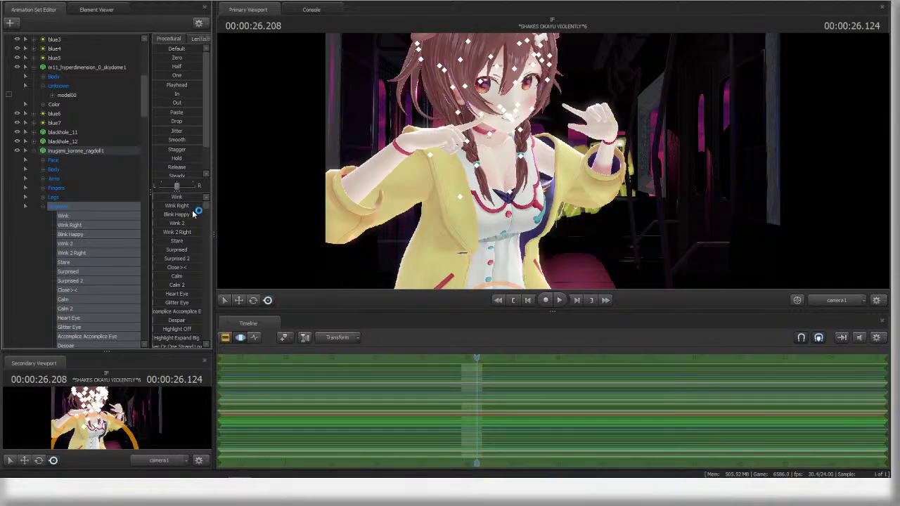
# - Rotate R_UpperArm downward and R_Forearm outward so the right index finger points up beside the cheek
pyautogui.keyDown('ctrl'); pyautogui.click(417, 164); pyautogui.keyUp('ctrl')
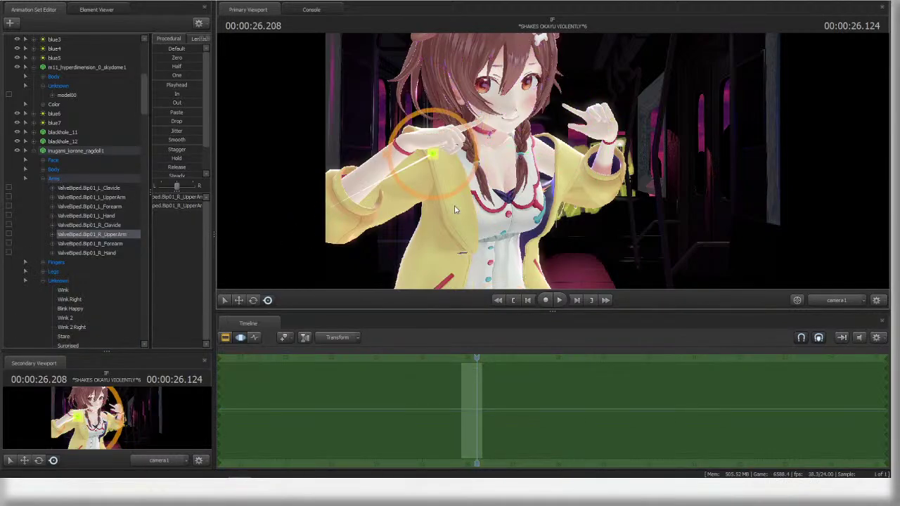
pyautogui.moveTo(459, 192)
pyautogui.mouseDown()
pyautogui.moveTo(472, 173)
pyautogui.moveTo(457, 174)
pyautogui.mouseUp()
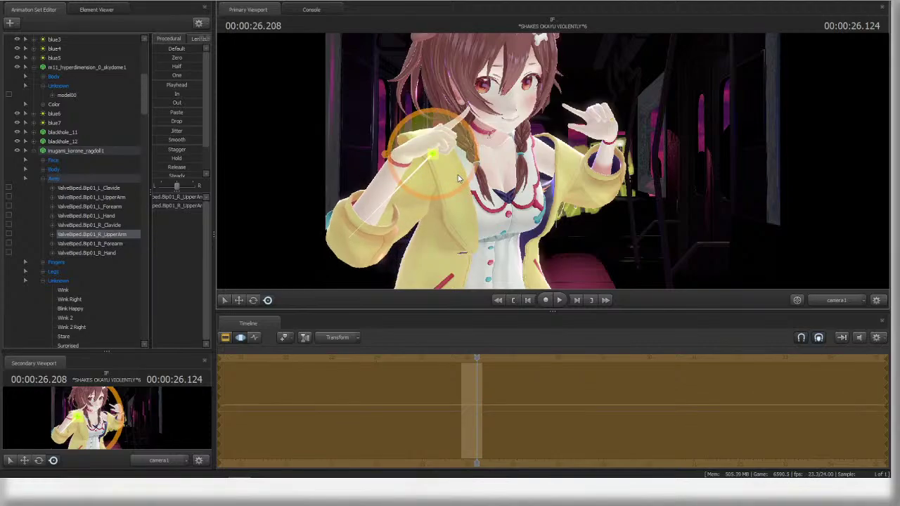
pyautogui.keyDown('ctrl'); pyautogui.click(386, 177); pyautogui.keyUp('ctrl')
pyautogui.moveTo(381, 218); pyautogui.dragTo(369, 219)
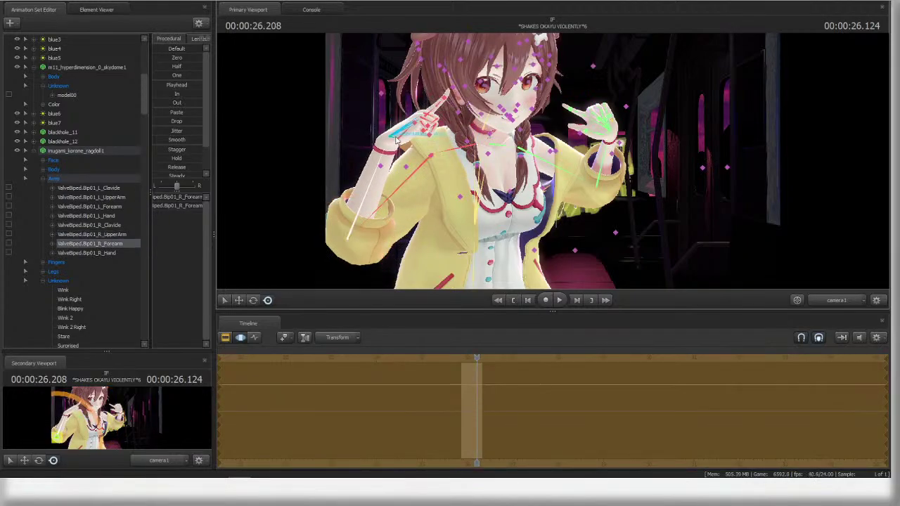
# - Rotate R_Hand so the right index finger stands more upright beside the head, and reposition the R_Finger0 thumb bone
pyautogui.keyDown('ctrl'); pyautogui.click(396, 145); pyautogui.keyUp('ctrl')
pyautogui.moveTo(367, 130); pyautogui.dragTo(390, 149)
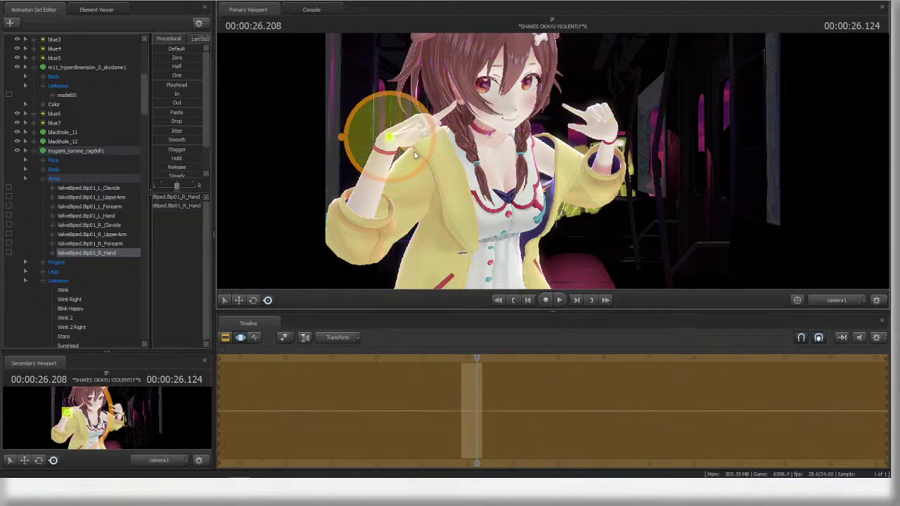
pyautogui.keyDown('ctrl'); pyautogui.click(372, 186); pyautogui.keyUp('ctrl')
pyautogui.moveTo(336, 270); pyautogui.dragTo(412, 136)
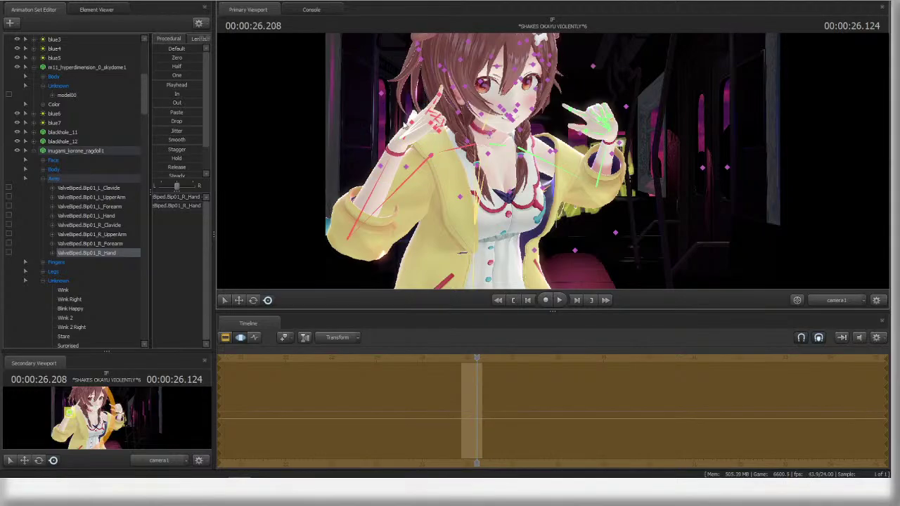
pyautogui.keyDown('ctrl'); pyautogui.click(404, 138); pyautogui.keyUp('ctrl')
pyautogui.moveTo(407, 127); pyautogui.dragTo(407, 152)
pyautogui.keyDown('ctrl'); pyautogui.click(407, 126); pyautogui.keyUp('ctrl')
pyautogui.keyDown('ctrl'); pyautogui.click(404, 138); pyautogui.keyUp('ctrl')
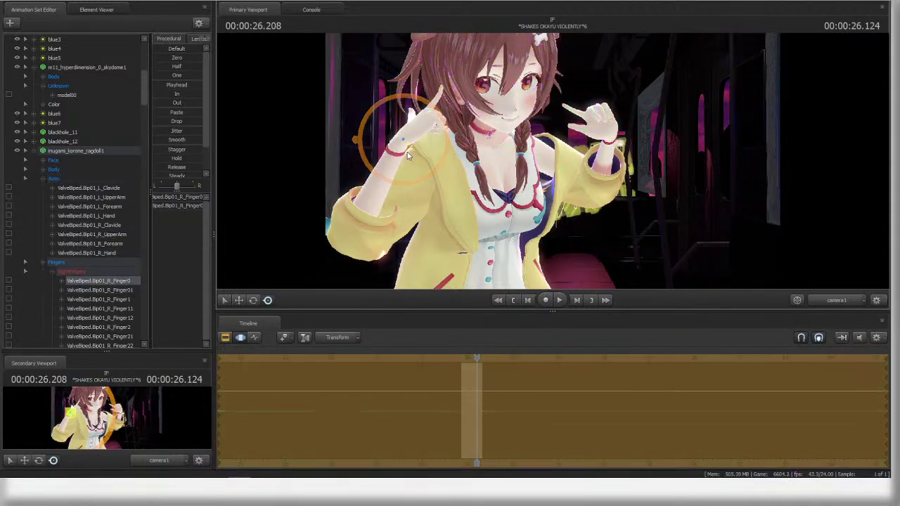
# - Rotate L_Hand and the left arm bones so the left index finger points at the side of the head
pyautogui.keyDown('ctrl'); pyautogui.click(610, 131); pyautogui.keyUp('ctrl')
pyautogui.moveTo(636, 145); pyautogui.dragTo(619, 150)
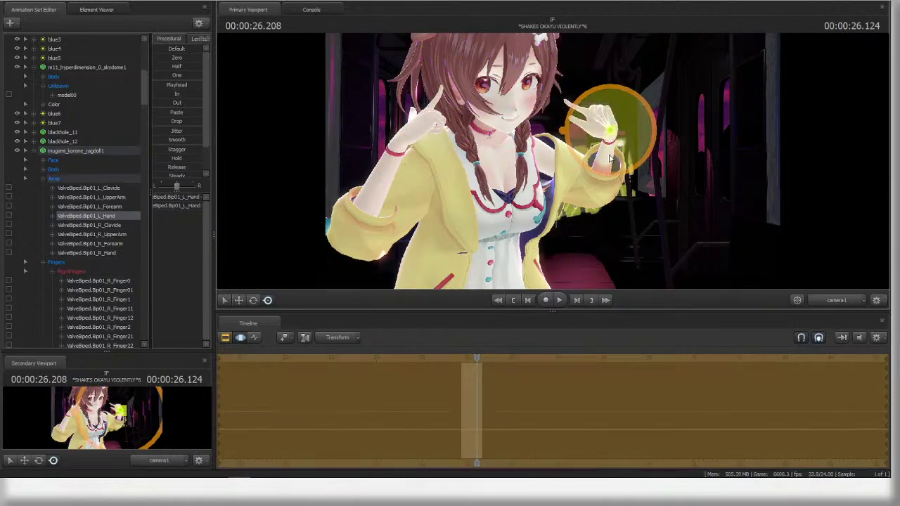
pyautogui.keyDown('ctrl'); pyautogui.click(597, 186); pyautogui.keyUp('ctrl')
pyautogui.moveTo(607, 200); pyautogui.dragTo(593, 130)
pyautogui.keyDown('ctrl'); pyautogui.click(534, 160); pyautogui.keyUp('ctrl')
pyautogui.keyDown('ctrl'); pyautogui.click(592, 188); pyautogui.keyUp('ctrl')
pyautogui.keyDown('ctrl'); pyautogui.click(378, 192); pyautogui.keyUp('ctrl')
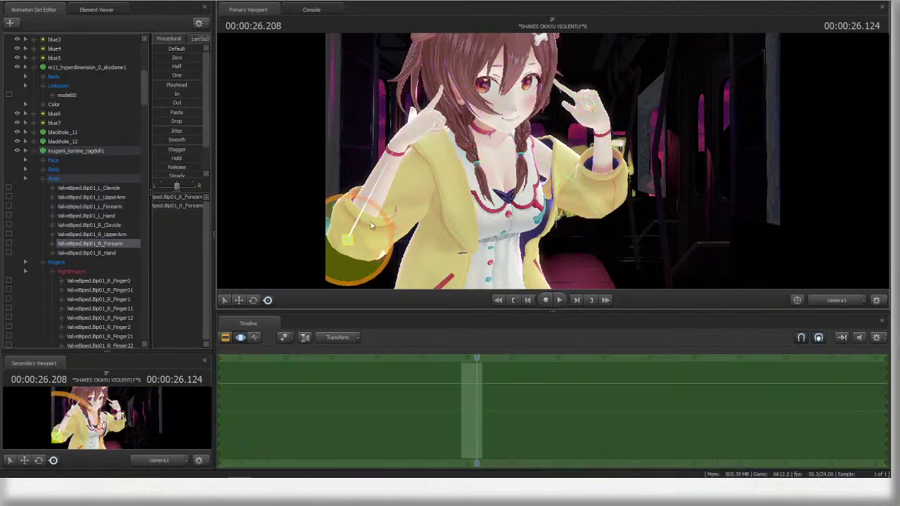
pyautogui.moveTo(373, 226)
pyautogui.mouseDown()
pyautogui.moveTo(369, 214)
pyautogui.moveTo(376, 231)
pyautogui.mouseUp()
pyautogui.hotkey('ctrl', 'z')
# - Adjust the right hand at the wrist so it sits slightly lower while the index finger points up beside the cheek
pyautogui.keyDown('ctrl'); pyautogui.click(415, 142); pyautogui.keyUp('ctrl')
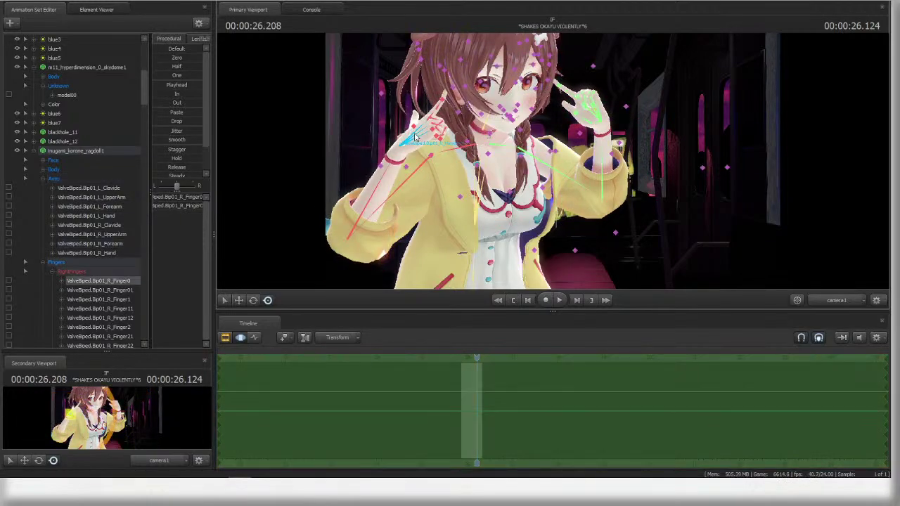
pyautogui.keyDown('ctrl'); pyautogui.click(402, 156); pyautogui.keyUp('ctrl')
pyautogui.moveTo(402, 156); pyautogui.dragTo(397, 167)
pyautogui.click(655, 229)
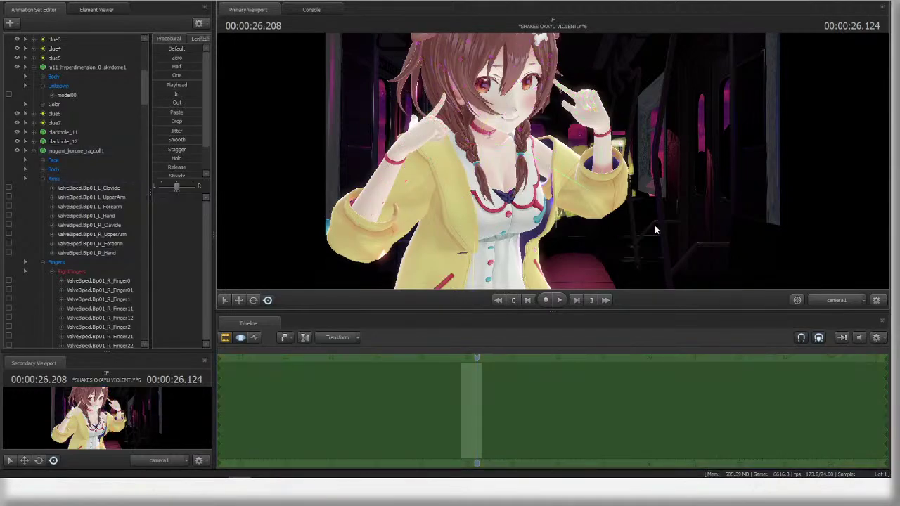
pyautogui.keyDown('ctrl'); pyautogui.click(502, 143); pyautogui.keyUp('ctrl')
pyautogui.keyDown('ctrl'); pyautogui.click(566, 179); pyautogui.keyUp('ctrl')
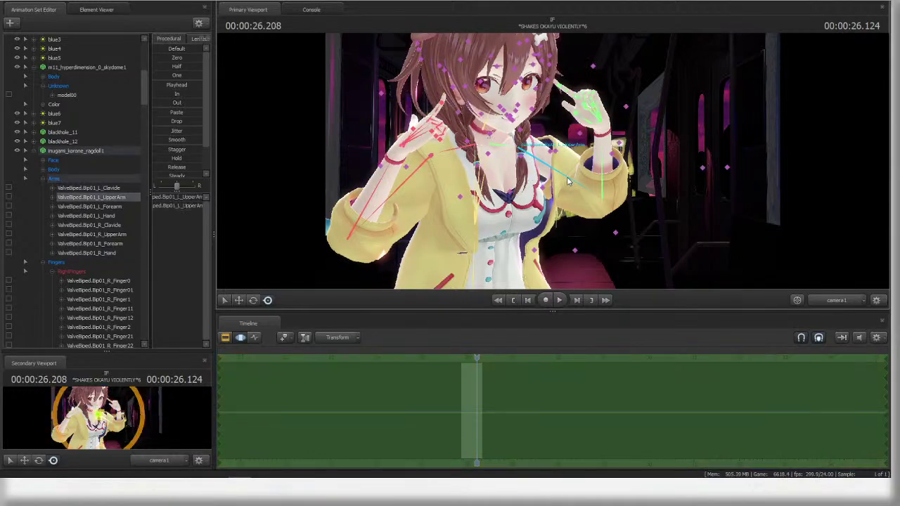
pyautogui.moveTo(510, 172); pyautogui.dragTo(519, 177)
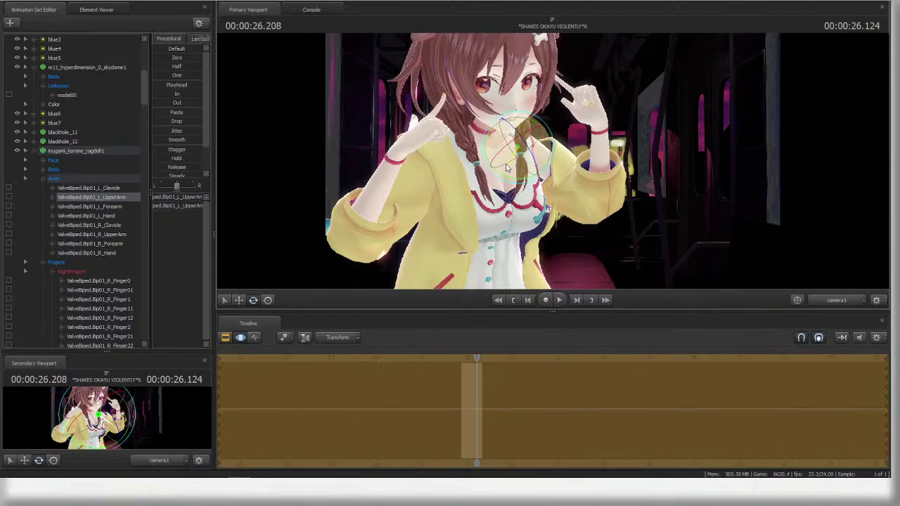
pyautogui.hotkey('ctrl', 'z')
pyautogui.keyDown('ctrl'); pyautogui.click(729, 177); pyautogui.keyUp('ctrl')
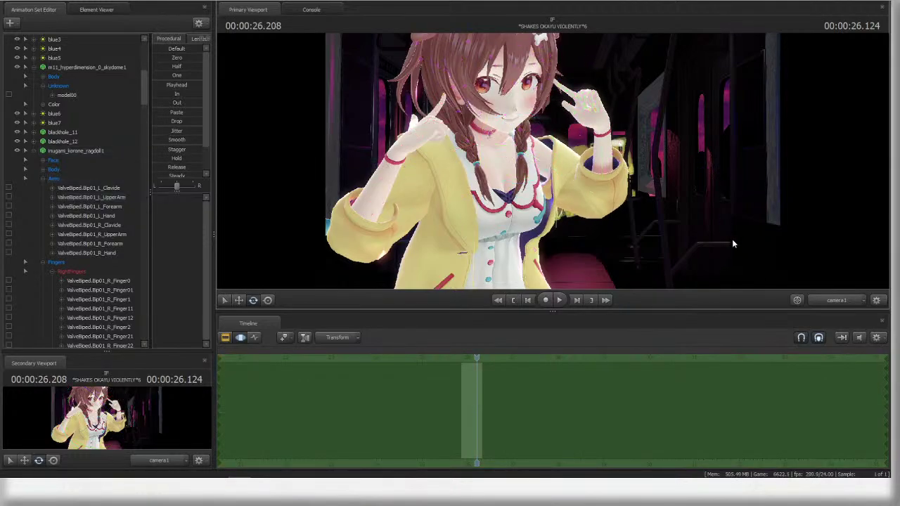
# - Move the playhead to 00:00:26.000 and select the character's Unknown group to access its facial sliders
pyautogui.press('space')
pyautogui.moveTo(455, 355); pyautogui.dragTo(467, 352)
pyautogui.click(43, 179)
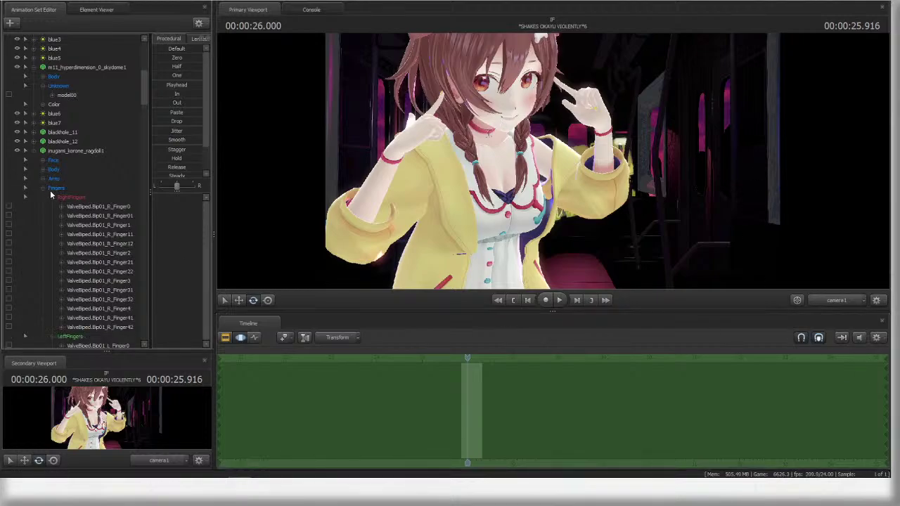
pyautogui.click(42, 188)
pyautogui.click(61, 206)
pyautogui.scroll(-1, 184, 223)
pyautogui.scroll(1, 184, 226)
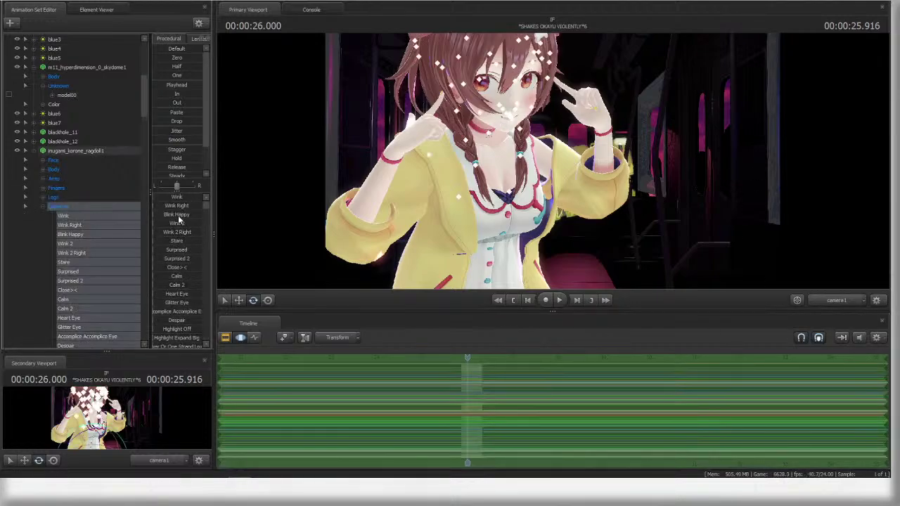
# - Try the Blink Happy slider and raise the Ah 2 slider so the character's mouth opens
pyautogui.moveTo(177, 214); pyautogui.dragTo(201, 215)
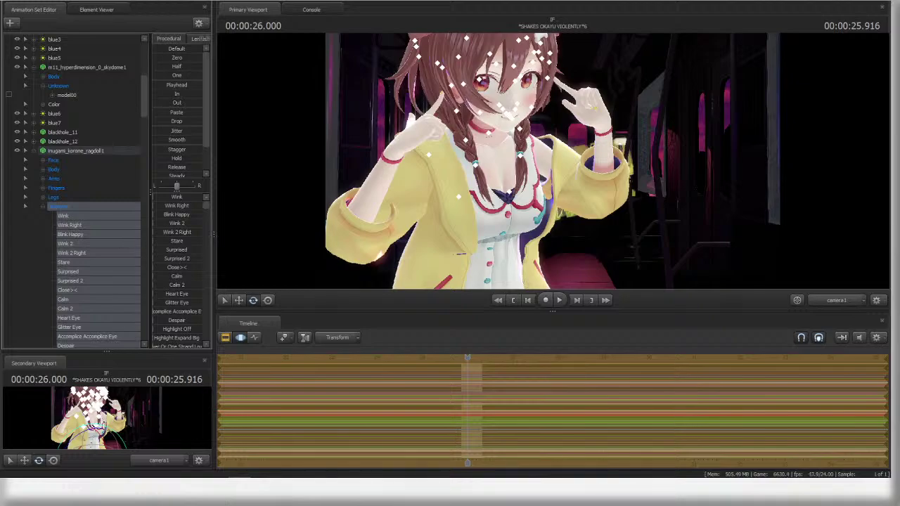
pyautogui.scroll(-10, 183, 259)
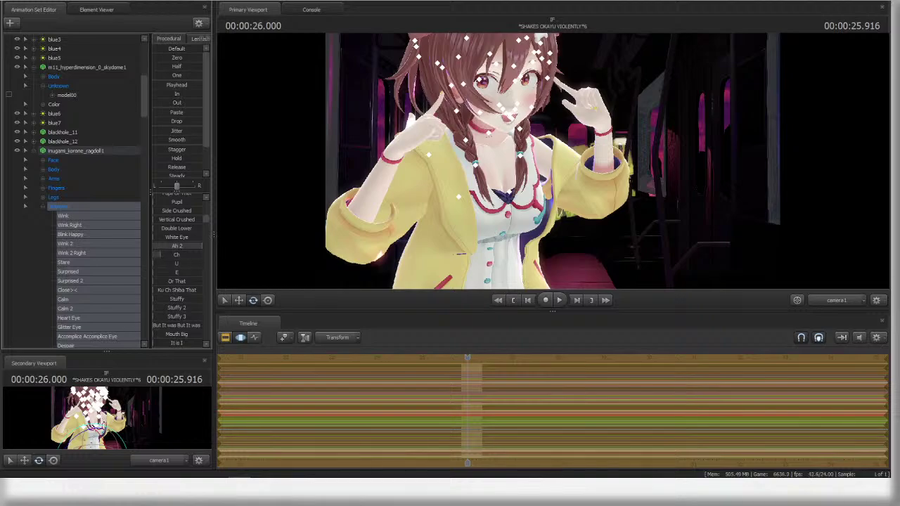
pyautogui.scroll(-5, 182, 285)
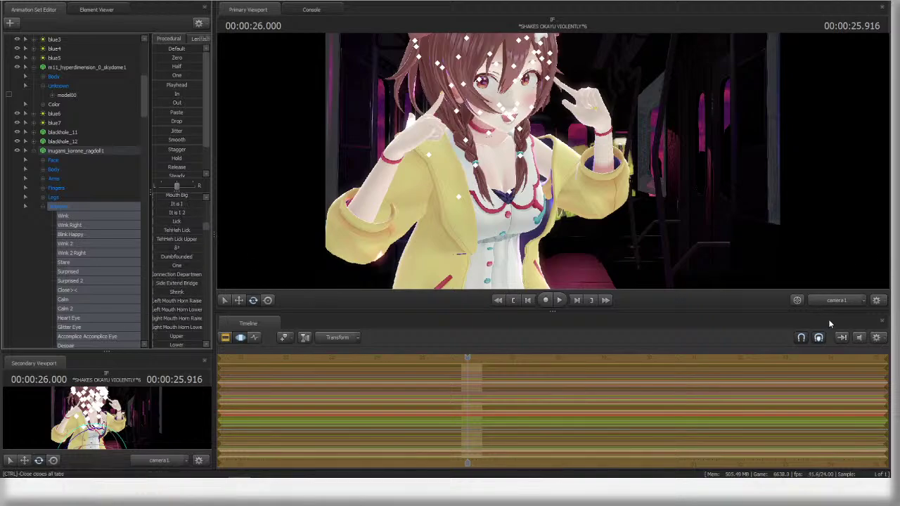
# - Through the Work Camera, adjust the Anger 2, Serious and Surprised 2 sliders to give the face an intense expression
pyautogui.click(837, 301)
pyautogui.press('w')
pyautogui.moveTo(675, 197); pyautogui.dragTo(675, 174)
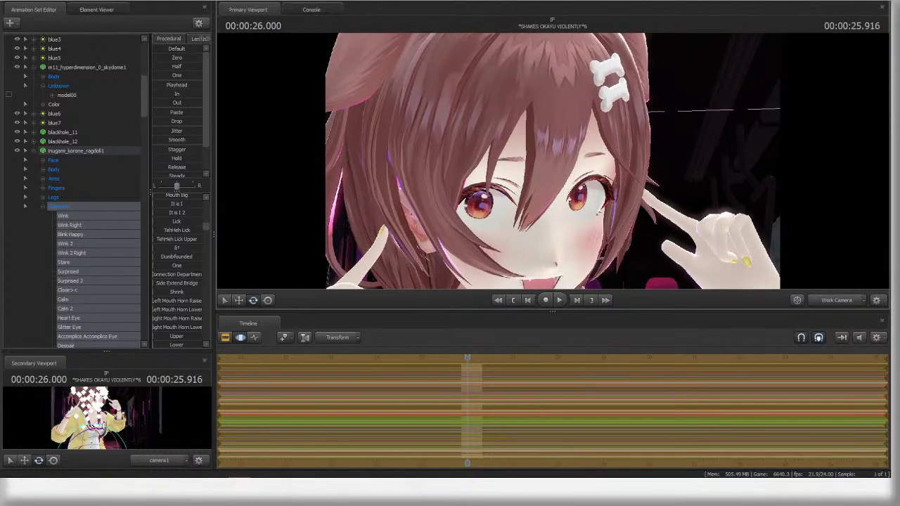
pyautogui.scroll(-5, 180, 276)
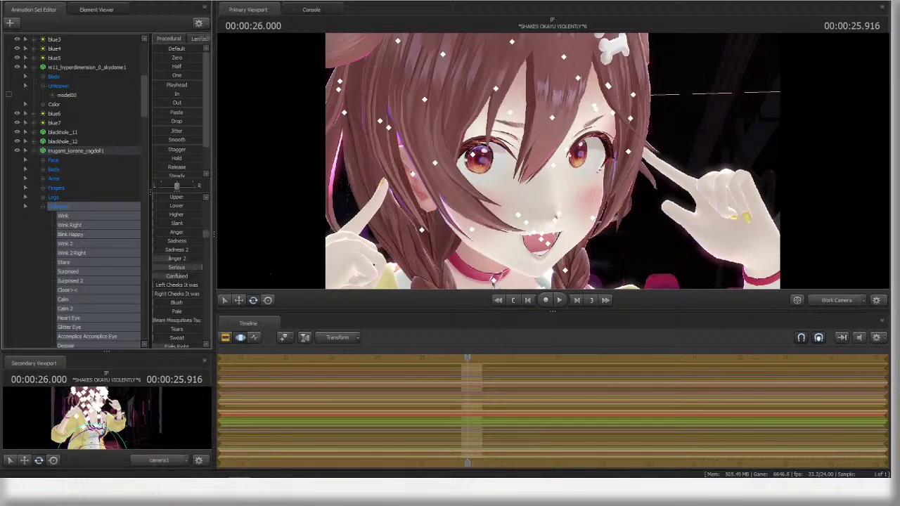
pyautogui.press('s')
pyautogui.moveTo(552, 168); pyautogui.dragTo(547, 173)
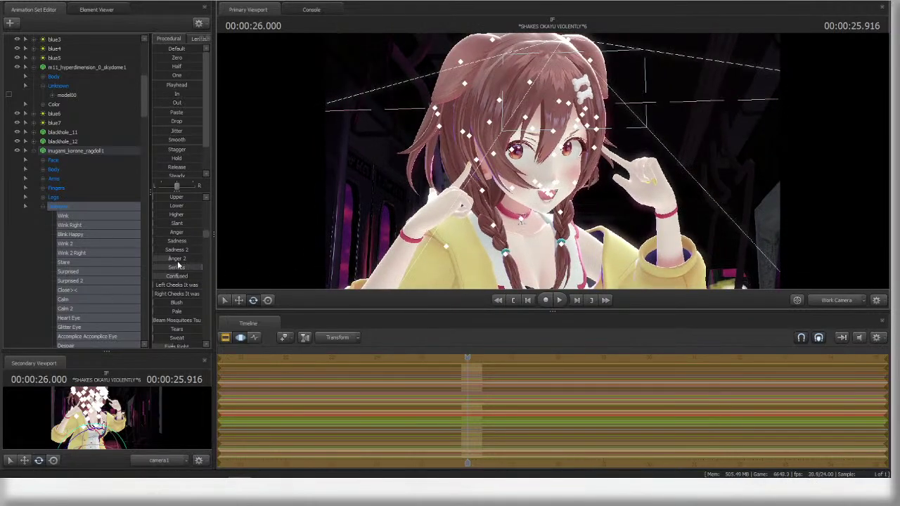
pyautogui.scroll(-6, 189, 269)
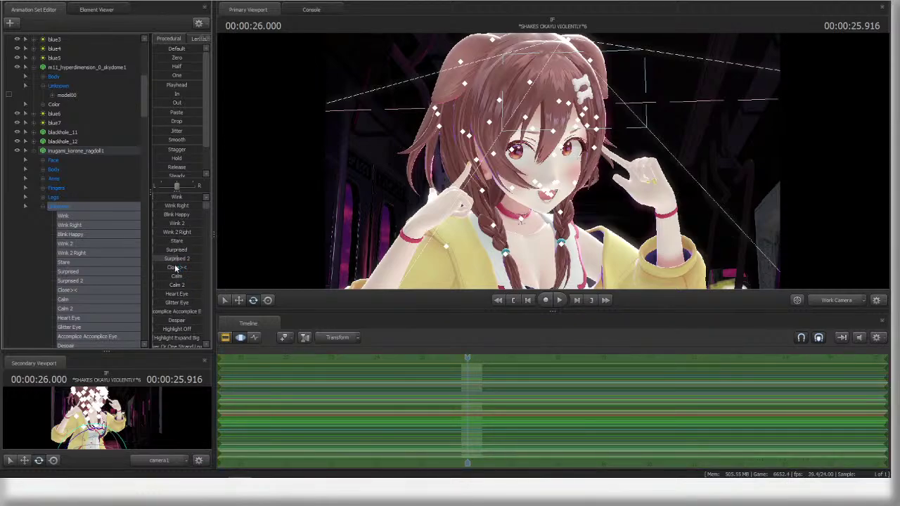
pyautogui.click(186, 259)
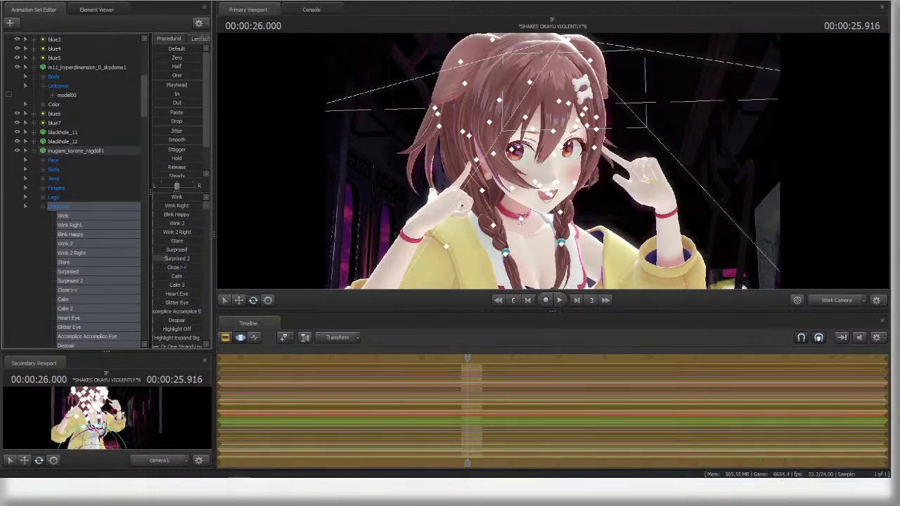
# - Select the Head1 bone and rotate the head to a sideways tilt as seen through camera1
pyautogui.moveTo(520, 184); pyautogui.dragTo(529, 177)
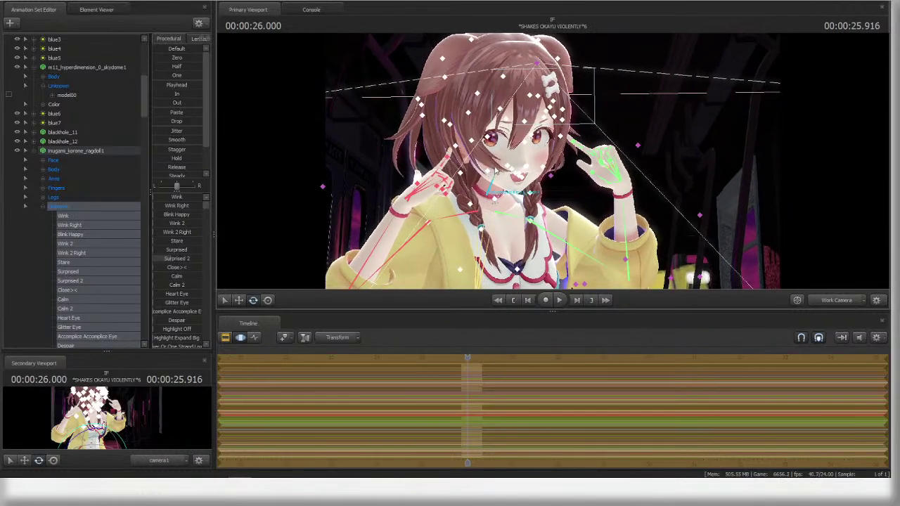
pyautogui.click(499, 167)
pyautogui.click(843, 300)
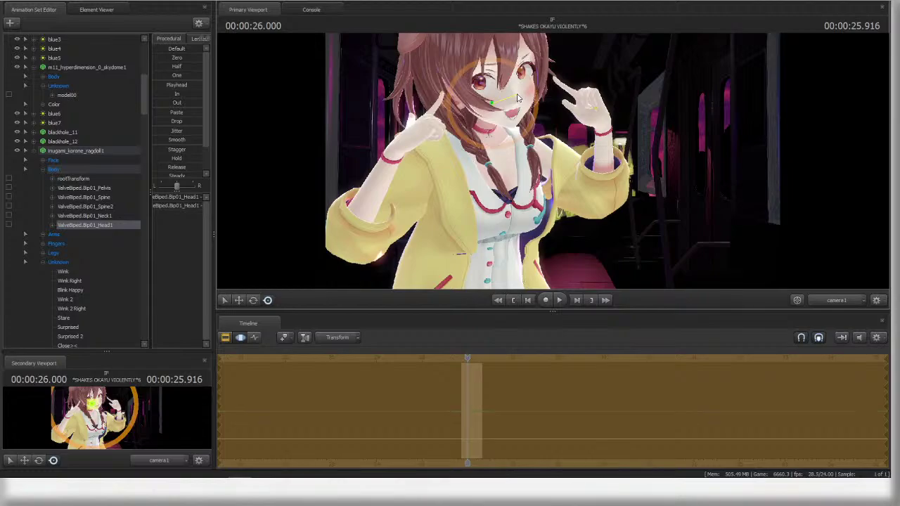
pyautogui.click(635, 127)
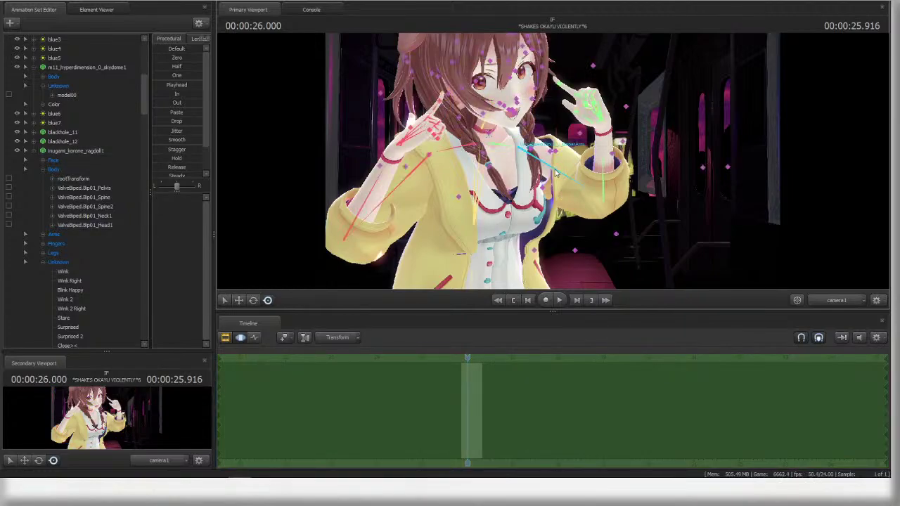
# - Rotate L_UpperArm so the left elbow rises and the left index finger points at the cheek
pyautogui.click(555, 172)
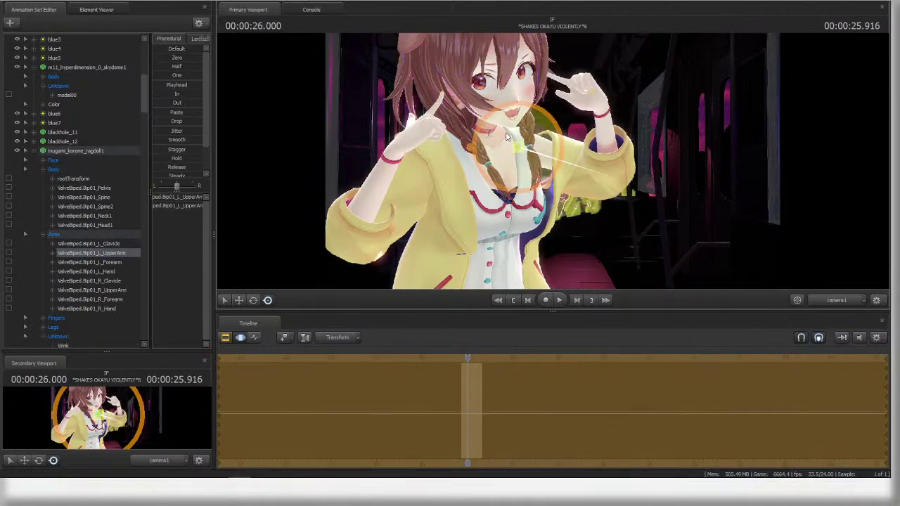
pyautogui.moveTo(506, 137)
pyautogui.mouseDown()
pyautogui.moveTo(512, 149)
pyautogui.moveTo(507, 122)
pyautogui.mouseUp()
pyautogui.keyDown('ctrl'); pyautogui.click(487, 110); pyautogui.keyUp('ctrl')
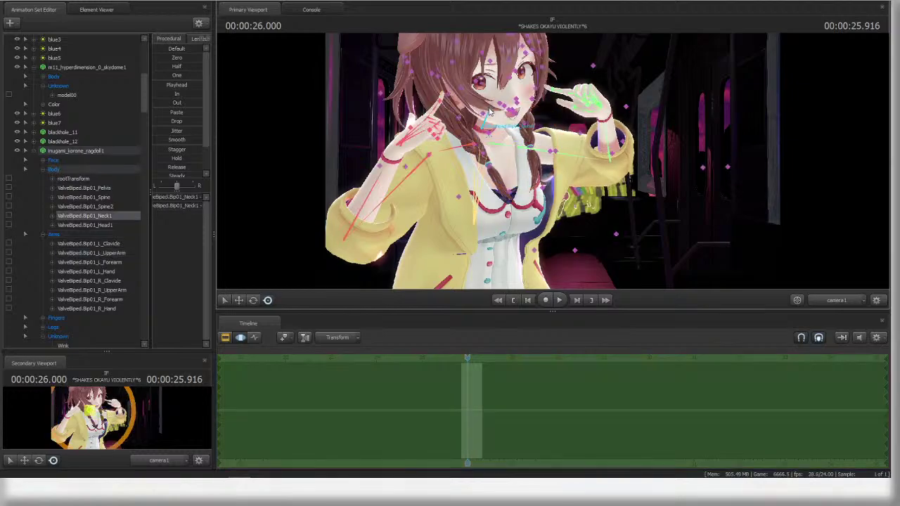
pyautogui.click(492, 114)
# - Adjust the Eyes Right slider in the Unknown group to redirect the character's gaze, and clear the selection
pyautogui.scroll(-5, 99, 227)
pyautogui.click(81, 199)
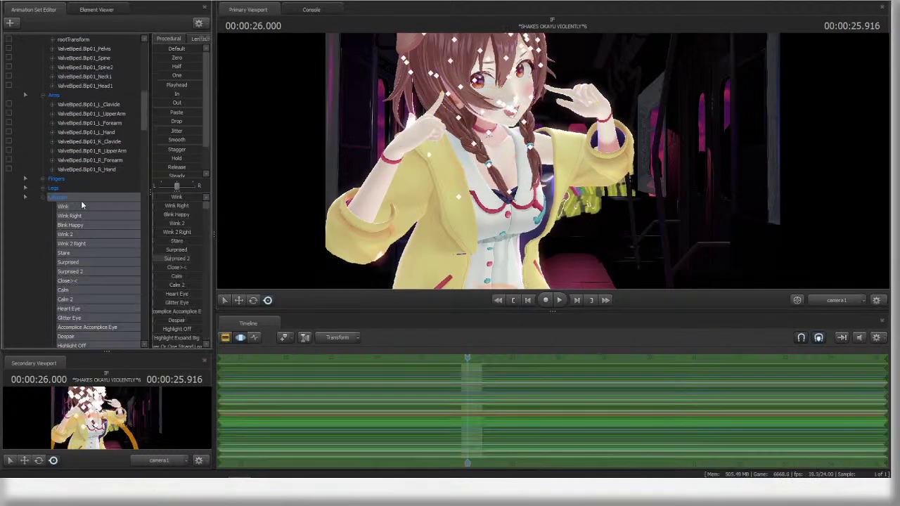
pyautogui.scroll(-10, 175, 223)
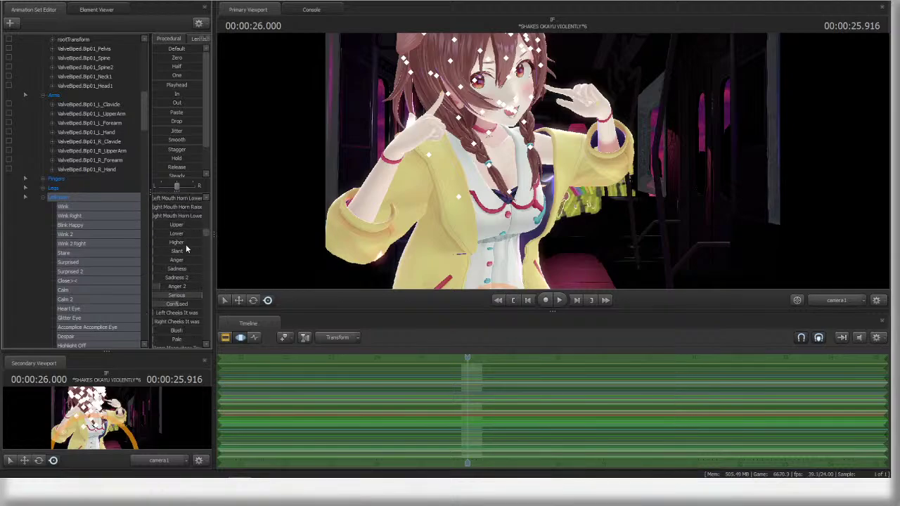
pyautogui.click(177, 291)
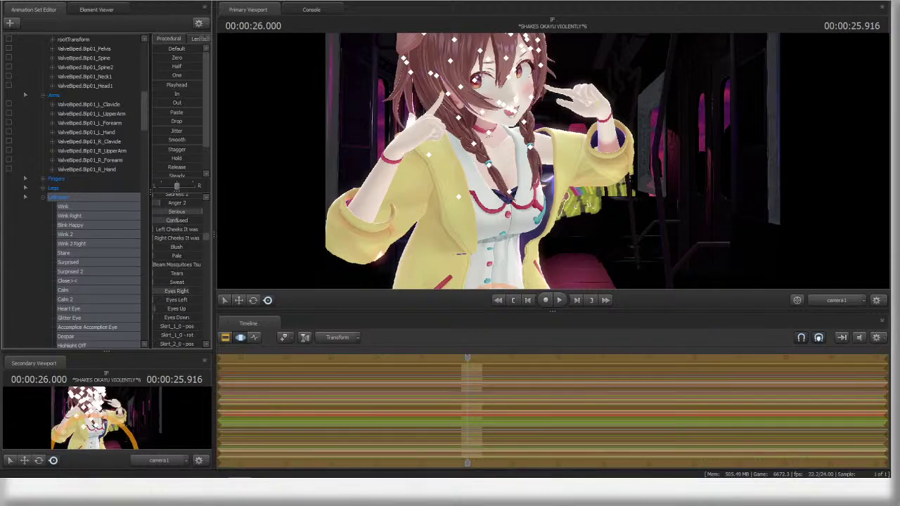
pyautogui.keyDown('ctrl'); pyautogui.rightClick(586, 215); pyautogui.keyUp('ctrl')
pyautogui.keyDown('ctrl'); pyautogui.click(577, 214); pyautogui.keyUp('ctrl')
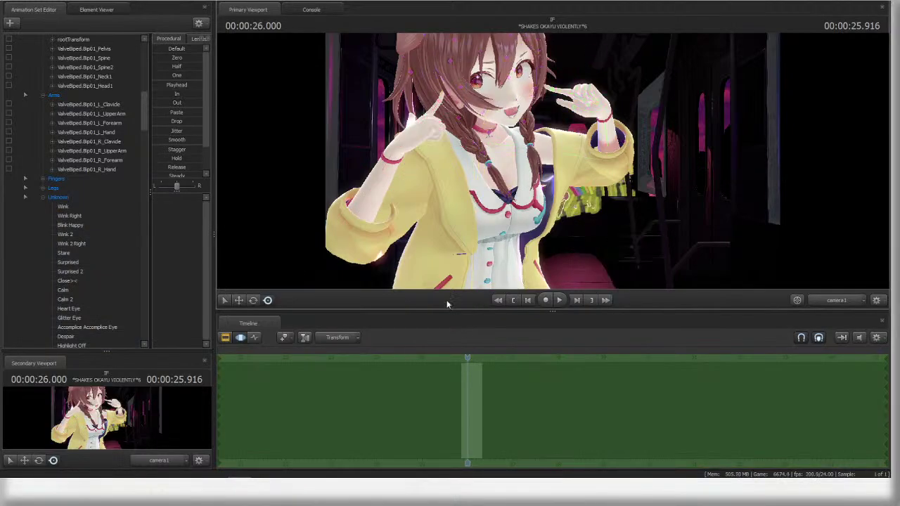
# - Display the animation curves of the whole inugami_korone_ragdoll1 and move the playhead to the keyframe at 00:00:26.208
pyautogui.scroll(8, 63, 232)
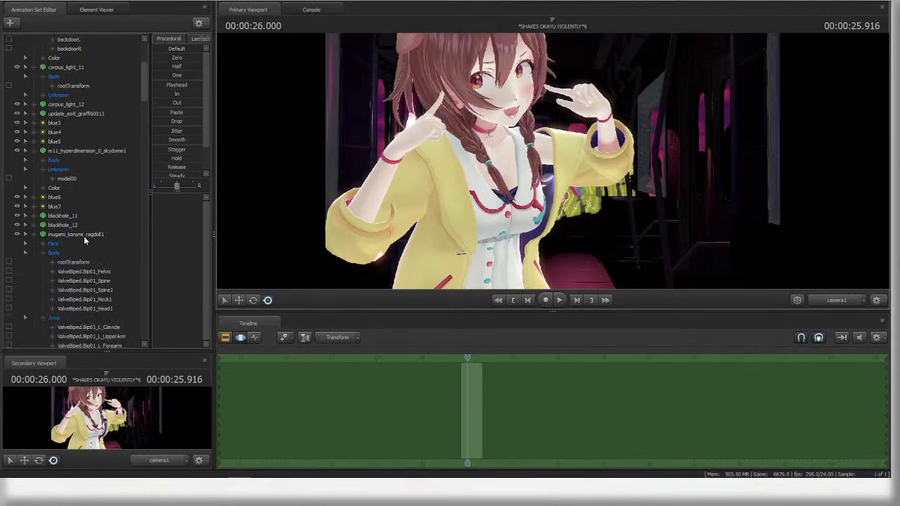
pyautogui.click(85, 236)
pyautogui.click(125, 236)
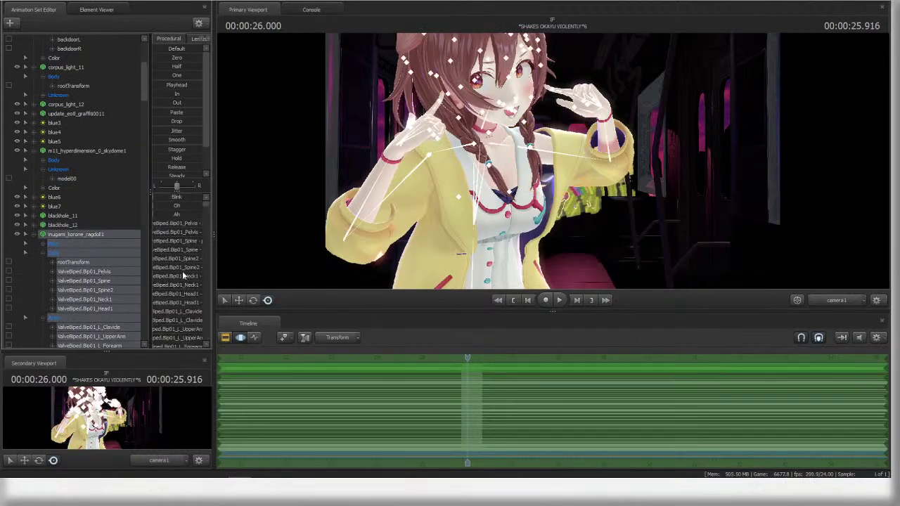
pyautogui.click(254, 338)
pyautogui.scroll(3, 566, 448)
pyautogui.moveTo(543, 432); pyautogui.dragTo(646, 400, button='middle')
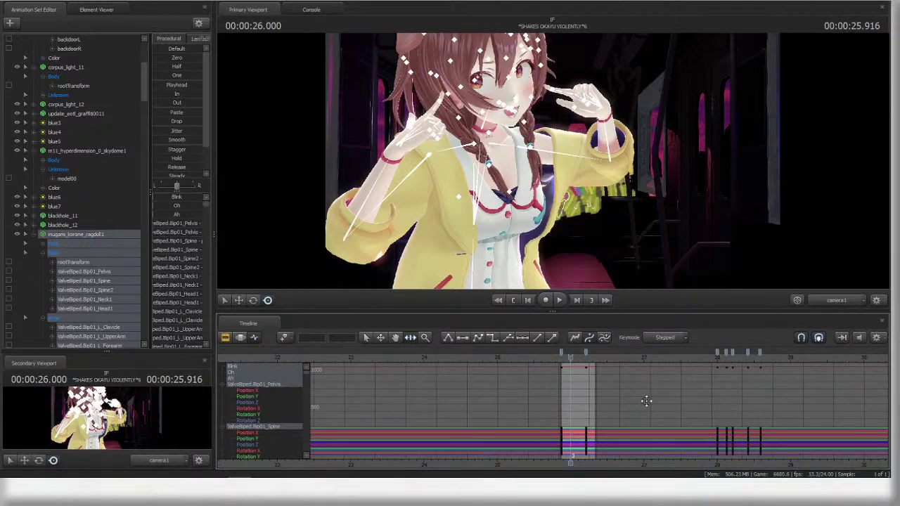
pyautogui.scroll(5, 646, 401)
pyautogui.click(527, 357)
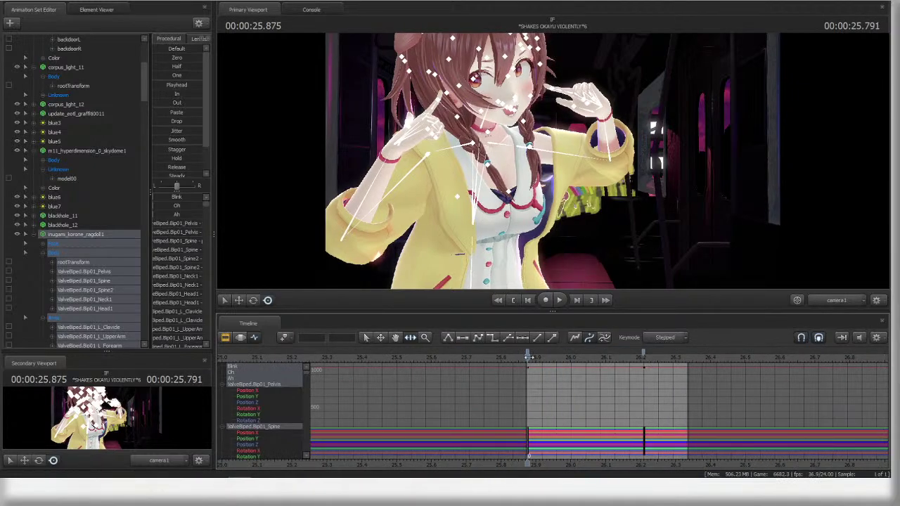
pyautogui.moveTo(532, 357); pyautogui.dragTo(644, 360)
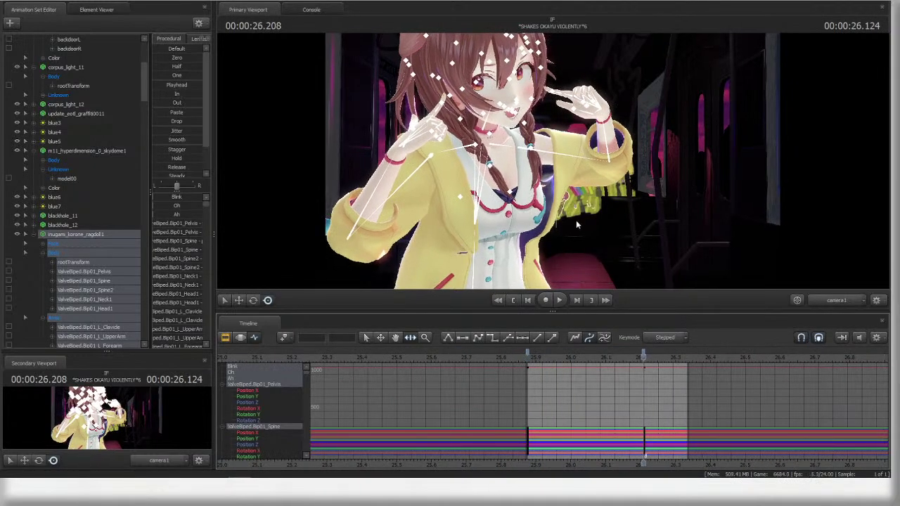
# - Through the Work Camera, rotate the Pelvis and Spine bones at 00:00:26.208 so the torso turns and shifts sideways
pyautogui.click(835, 300)
pyautogui.keyDown('ctrl'); pyautogui.click(512, 186); pyautogui.keyUp('ctrl')
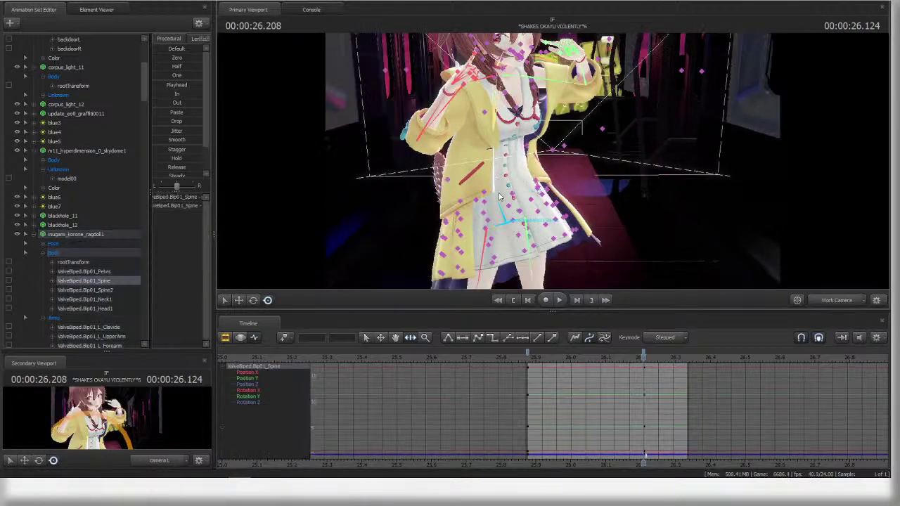
pyautogui.keyDown('ctrl'); pyautogui.click(520, 211); pyautogui.keyUp('ctrl')
pyautogui.moveTo(520, 213); pyautogui.dragTo(531, 213)
pyautogui.keyDown('ctrl'); pyautogui.click(497, 186); pyautogui.keyUp('ctrl')
pyautogui.moveTo(503, 181); pyautogui.dragTo(510, 184)
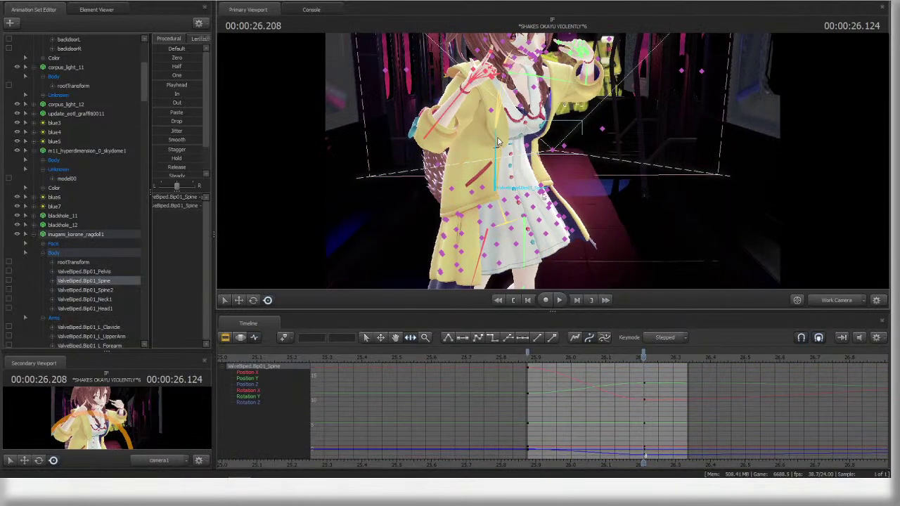
# - Rotate the Spine2 bone so the chest and upper body lean back
pyautogui.keyDown('ctrl'); pyautogui.click(498, 125); pyautogui.keyUp('ctrl')
pyautogui.moveTo(517, 147); pyautogui.dragTo(530, 104)
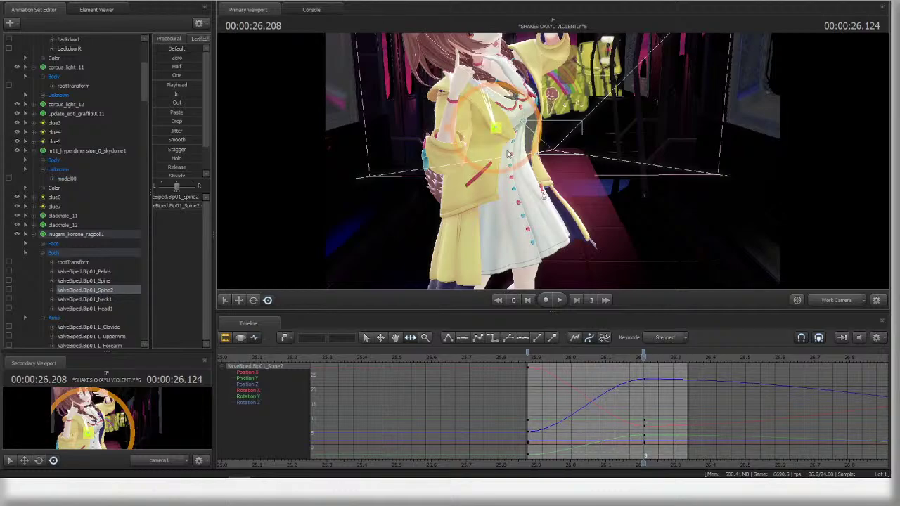
pyautogui.moveTo(509, 153); pyautogui.dragTo(528, 125)
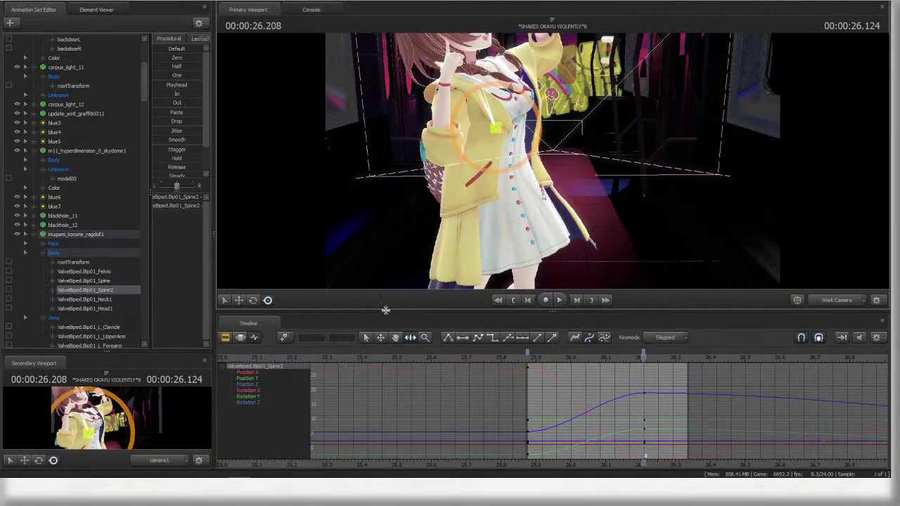
# - Through camera1, rotate the left arm bones of inugami_korone_ragdoll1 so the raised hand moves away from the face
pyautogui.click(834, 300)
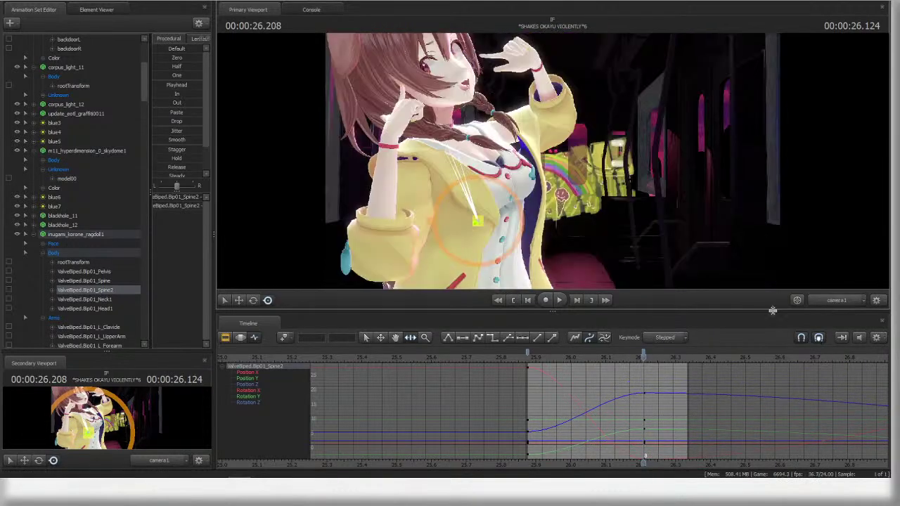
pyautogui.click(514, 144)
pyautogui.click(462, 141)
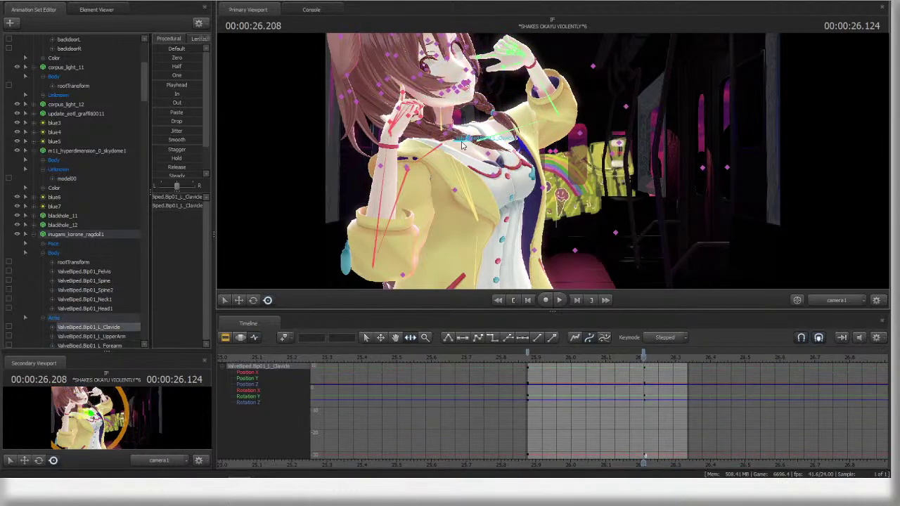
pyautogui.click(515, 123)
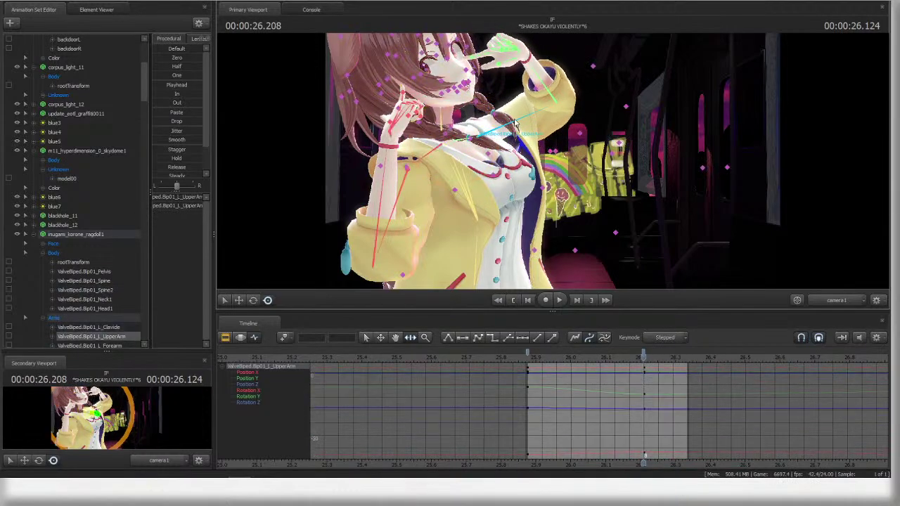
pyautogui.click(545, 103)
pyautogui.click(536, 50)
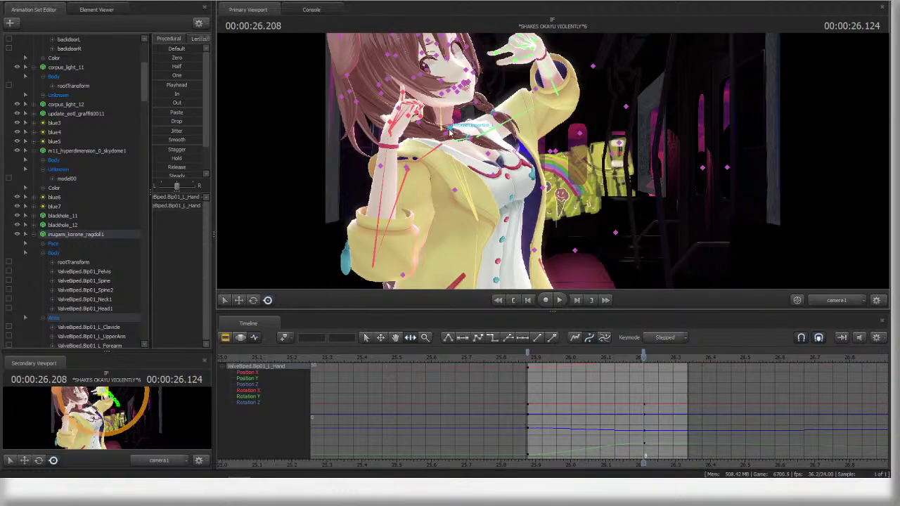
# - Rotate the Spine bone at 00:00:26.208 to refine the torso's lean, working in the Work Camera and comparing through camera1
pyautogui.click(462, 175)
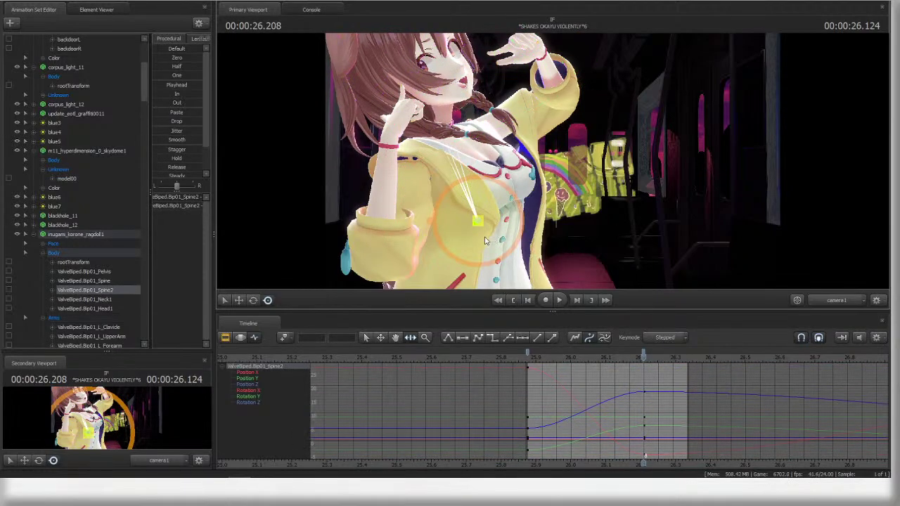
pyautogui.click(494, 276)
pyautogui.click(834, 300)
pyautogui.moveTo(552, 162); pyautogui.dragTo(542, 200)
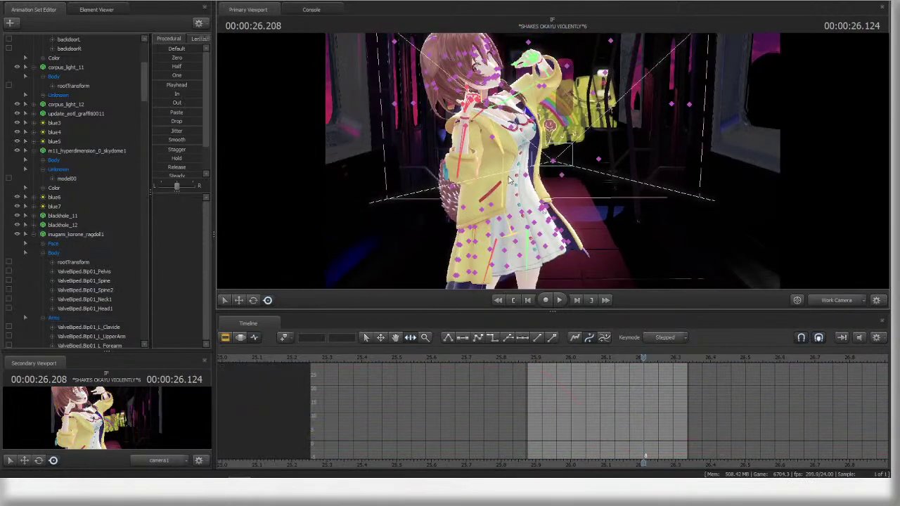
pyautogui.keyDown('ctrl'); pyautogui.click(521, 199); pyautogui.keyUp('ctrl')
pyautogui.click(835, 300)
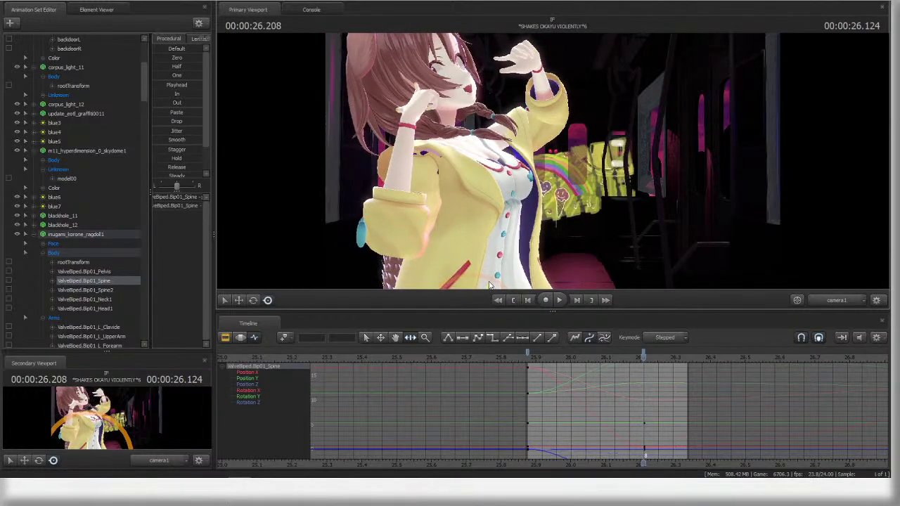
pyautogui.click(838, 300)
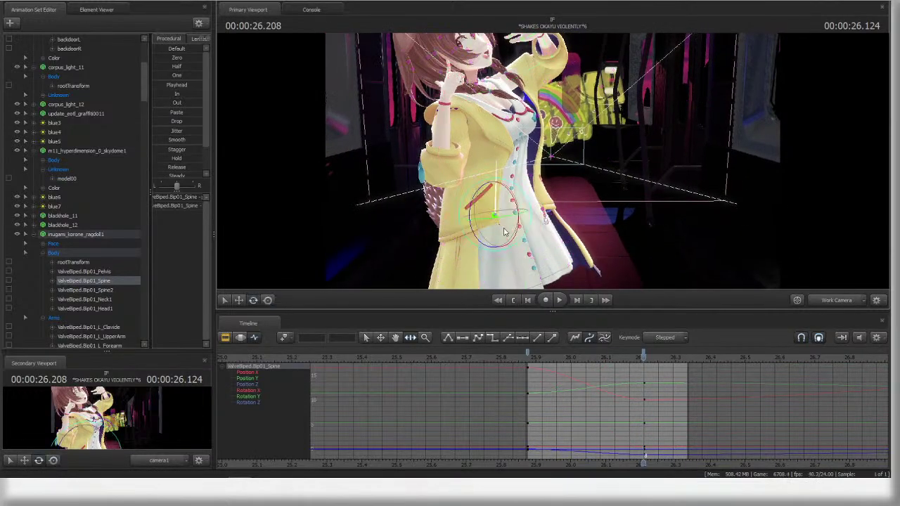
pyautogui.moveTo(504, 241); pyautogui.dragTo(513, 236)
# - Rotate the Spine2 bone so the chest and upper body turn toward the camera
pyautogui.keyDown('ctrl'); pyautogui.click(498, 150); pyautogui.keyUp('ctrl')
pyautogui.press('r')
pyautogui.moveTo(501, 166); pyautogui.dragTo(518, 158)
pyautogui.click(835, 300)
pyautogui.moveTo(509, 205); pyautogui.dragTo(536, 208)
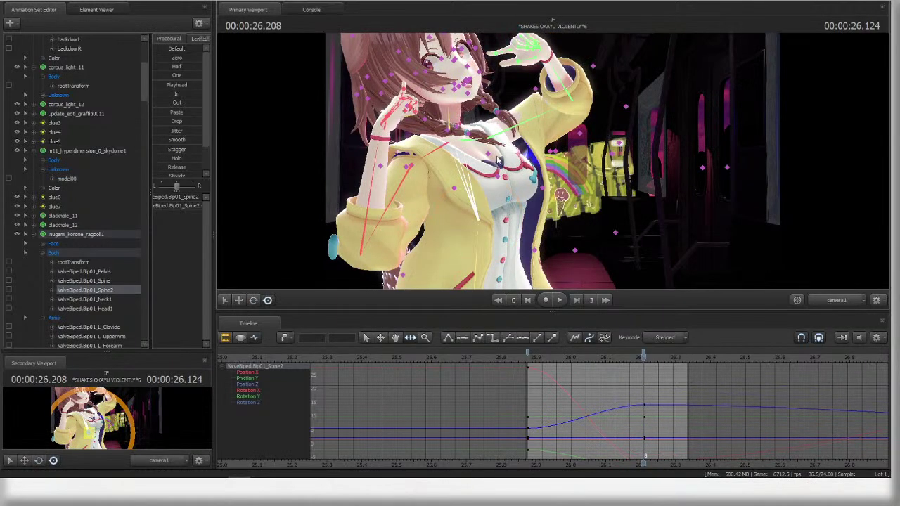
# - Rotate the L_Clavicle and L_UpperArm bones so the left arm lifts up beside the head
pyautogui.keyDown('ctrl'); pyautogui.click(496, 156); pyautogui.keyUp('ctrl')
pyautogui.keyDown('ctrl'); pyautogui.click(481, 138); pyautogui.keyUp('ctrl')
pyautogui.moveTo(480, 140); pyautogui.dragTo(447, 153)
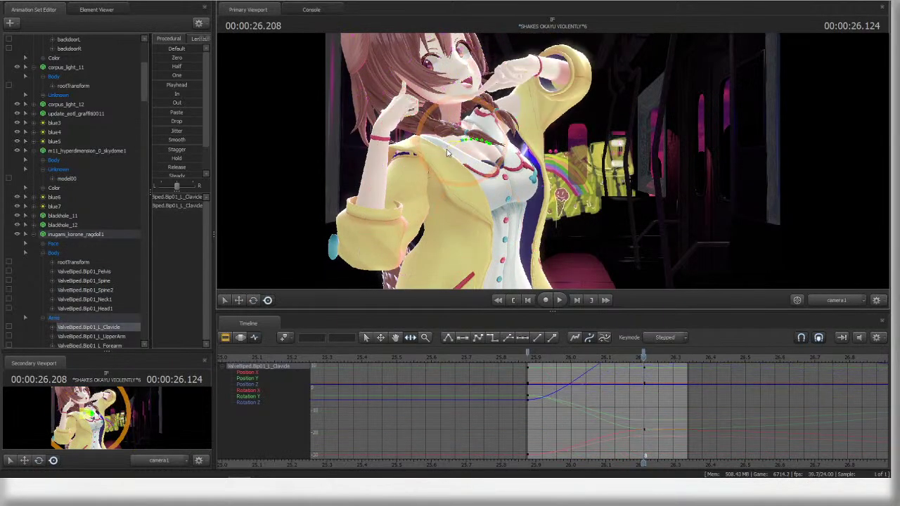
pyautogui.keyDown('ctrl'); pyautogui.click(492, 126); pyautogui.keyUp('ctrl')
pyautogui.moveTo(494, 125)
pyautogui.mouseDown()
pyautogui.moveTo(529, 109)
pyautogui.moveTo(507, 116)
pyautogui.mouseUp()
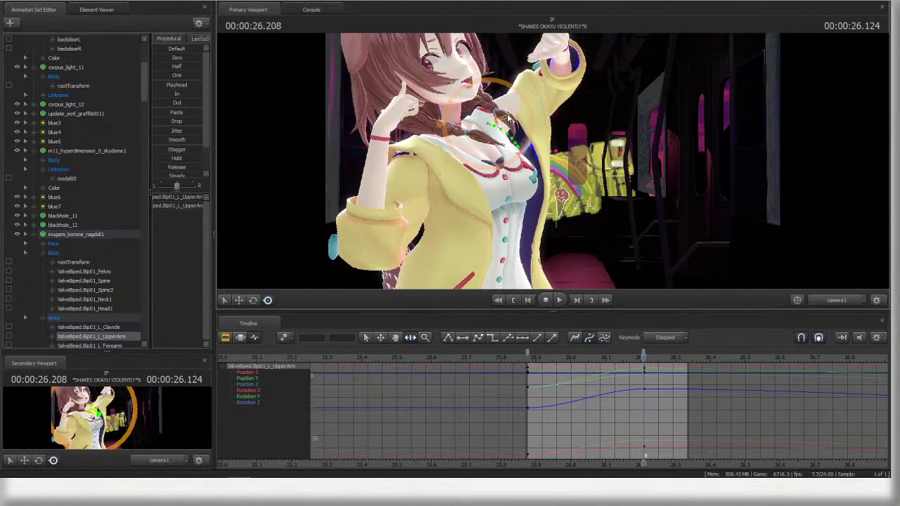
# - Rotate the R_UpperArm and R_Forearm bones so the right arm comes down from the face and straightens beside the body
pyautogui.keyDown('ctrl'); pyautogui.click(437, 161); pyautogui.keyUp('ctrl')
pyautogui.keyDown('ctrl'); pyautogui.click(403, 196); pyautogui.keyUp('ctrl')
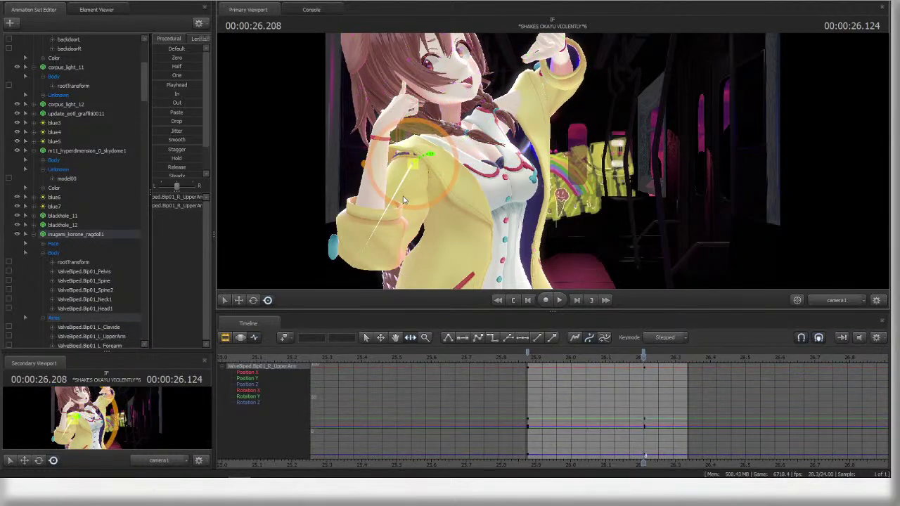
pyautogui.moveTo(402, 196); pyautogui.dragTo(421, 190)
pyautogui.keyDown('ctrl'); pyautogui.click(426, 165); pyautogui.keyUp('ctrl')
pyautogui.keyDown('ctrl'); pyautogui.click(405, 169); pyautogui.keyUp('ctrl')
pyautogui.keyDown('ctrl'); pyautogui.click(398, 248); pyautogui.keyUp('ctrl')
pyautogui.press('e')
pyautogui.moveTo(348, 240); pyautogui.dragTo(376, 295)
pyautogui.press('r')
pyautogui.moveTo(387, 243); pyautogui.dragTo(402, 235)
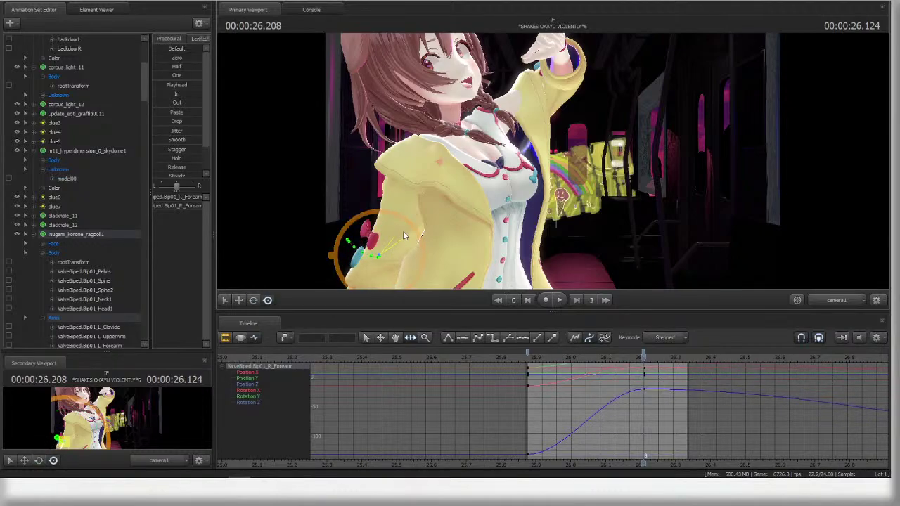
# - Refine the R_Clavicle and R_UpperArm rotations so the lowered right arm extends slightly out from the body
pyautogui.keyDown('ctrl'); pyautogui.click(414, 163); pyautogui.keyUp('ctrl')
pyautogui.moveTo(454, 182); pyautogui.dragTo(443, 189)
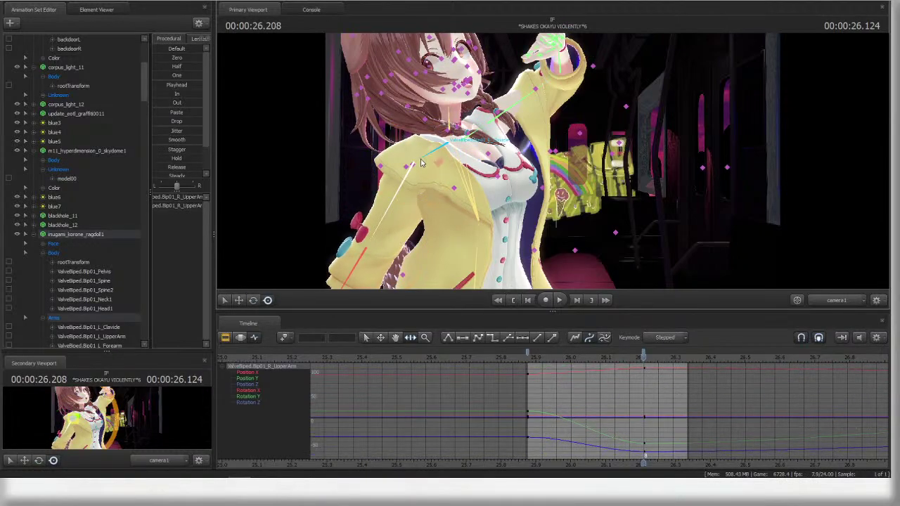
pyautogui.keyDown('ctrl'); pyautogui.click(448, 142); pyautogui.keyUp('ctrl')
pyautogui.moveTo(443, 144); pyautogui.dragTo(416, 160)
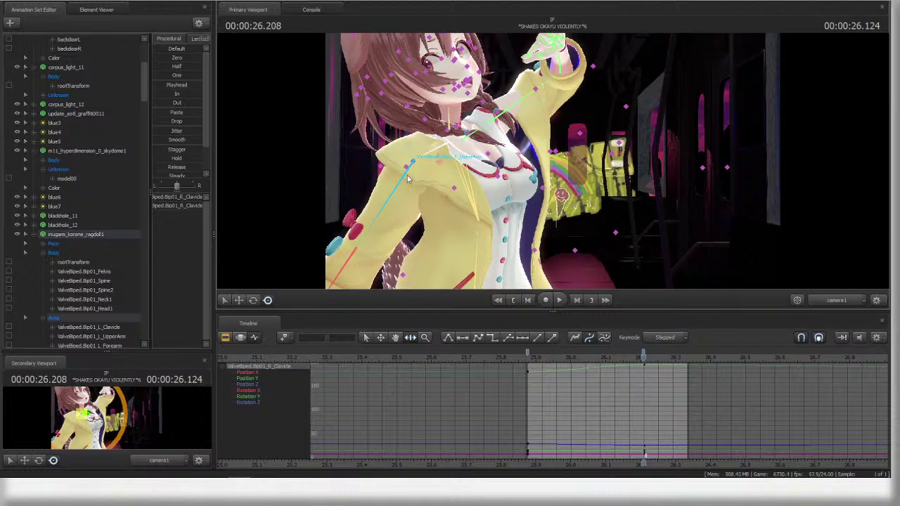
pyautogui.keyDown('ctrl'); pyautogui.click(408, 180); pyautogui.keyUp('ctrl')
pyautogui.moveTo(451, 188); pyautogui.dragTo(426, 159)
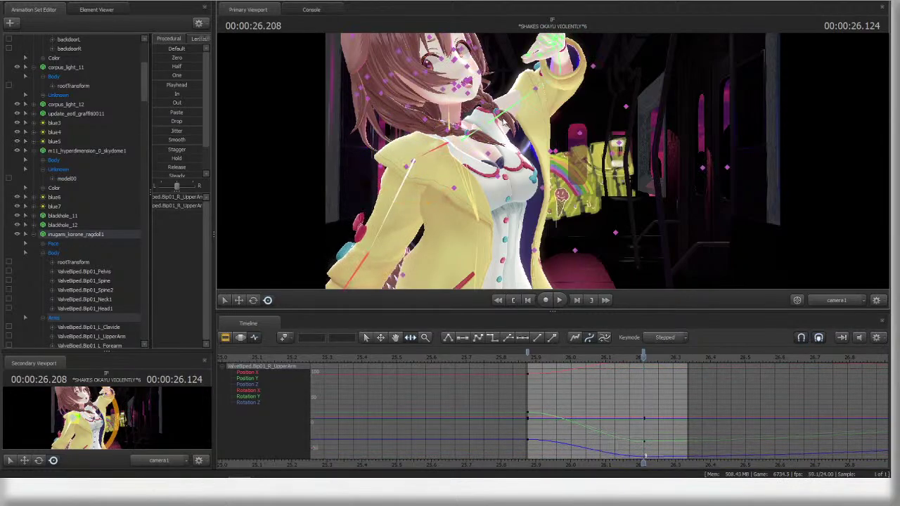
# - Fine-tune the left arm bones so the raised left forearm and hand turn
pyautogui.keyDown('ctrl'); pyautogui.click(453, 145); pyautogui.keyUp('ctrl')
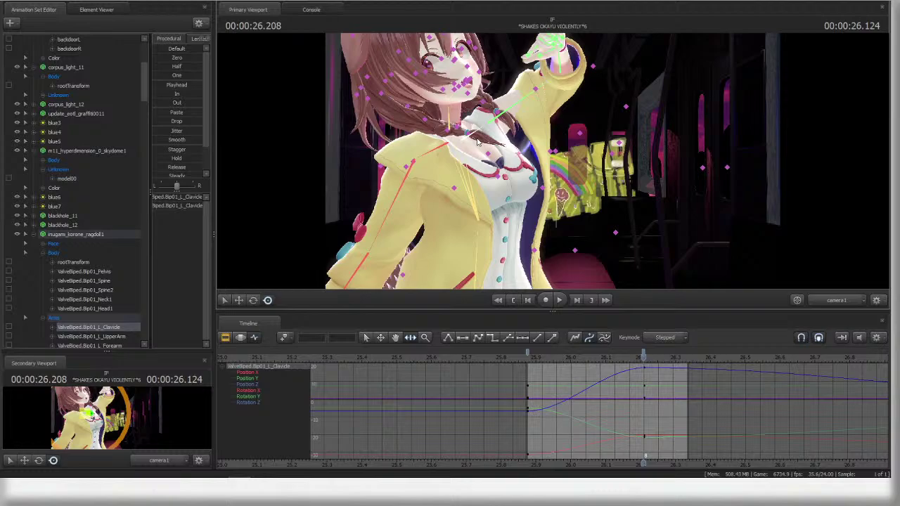
pyautogui.keyDown('ctrl'); pyautogui.click(566, 69); pyautogui.keyUp('ctrl')
pyautogui.keyDown('ctrl'); pyautogui.click(538, 95); pyautogui.keyUp('ctrl')
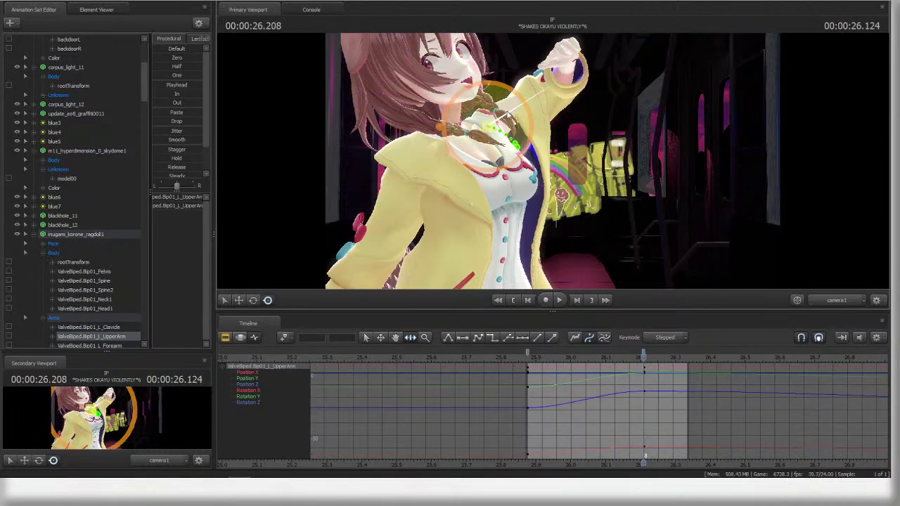
pyautogui.press('ctrl')
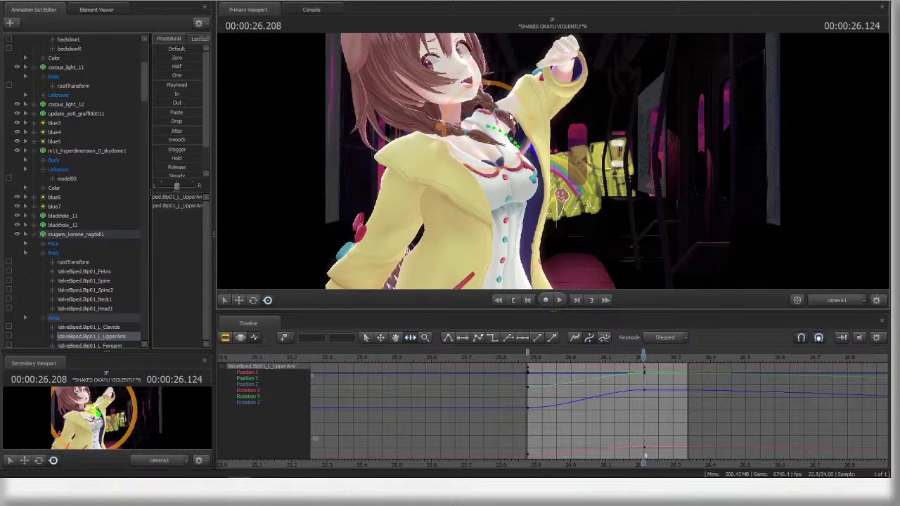
# - Rotate the Neck1 and Head1 bones so the face turns and tilts toward the camera
pyautogui.keyDown('ctrl'); pyautogui.click(457, 116); pyautogui.keyUp('ctrl')
pyautogui.scroll(-1, 115, 272)
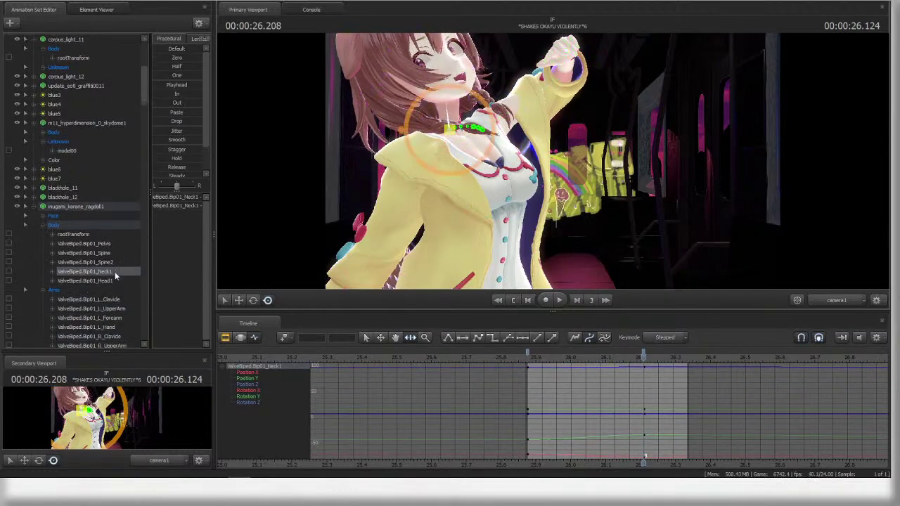
pyautogui.click(114, 280)
pyautogui.moveTo(493, 84); pyautogui.dragTo(465, 97)
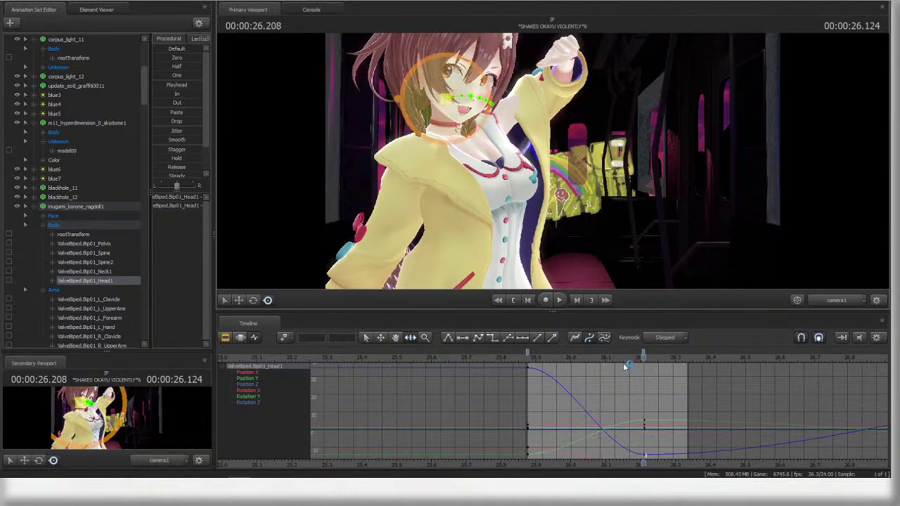
# - Select all of inugami_korone_ragdoll1, make its curves hold the 00:00:25.875 pose until the 00:00:26.208 keyframe, and scrub the shot to check it
pyautogui.click(529, 361)
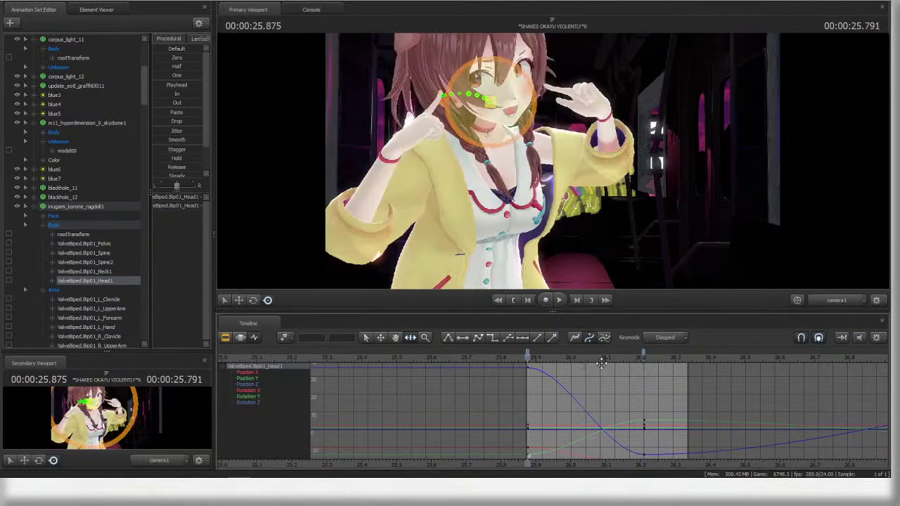
pyautogui.click(77, 206)
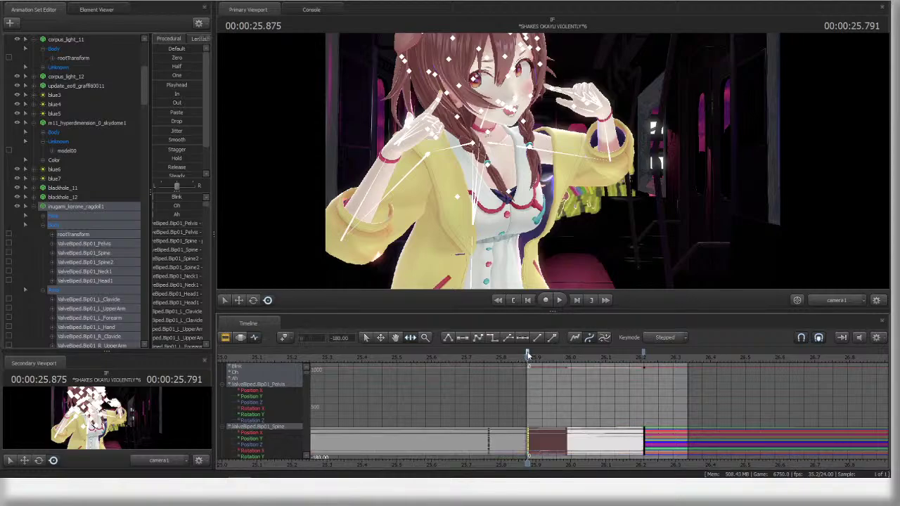
pyautogui.click(630, 359)
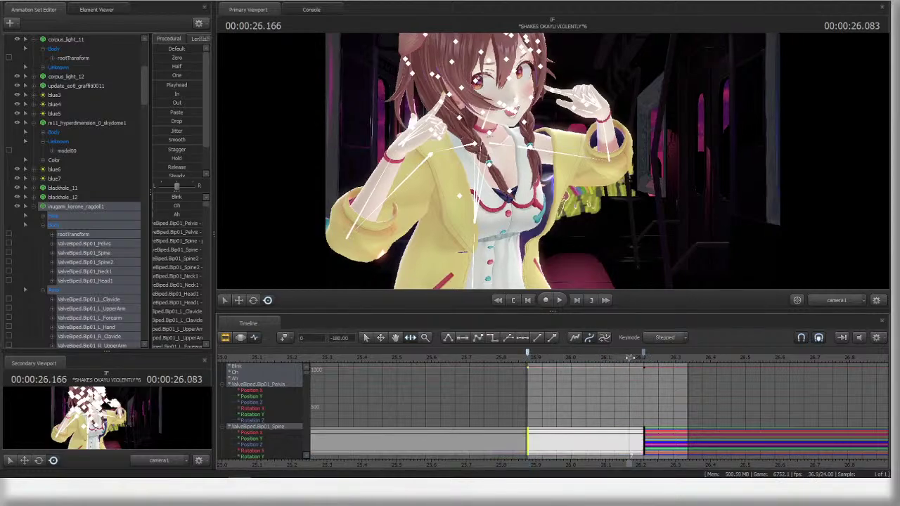
pyautogui.moveTo(679, 362); pyautogui.dragTo(637, 362, button='middle')
pyautogui.scroll(-2, 637, 362)
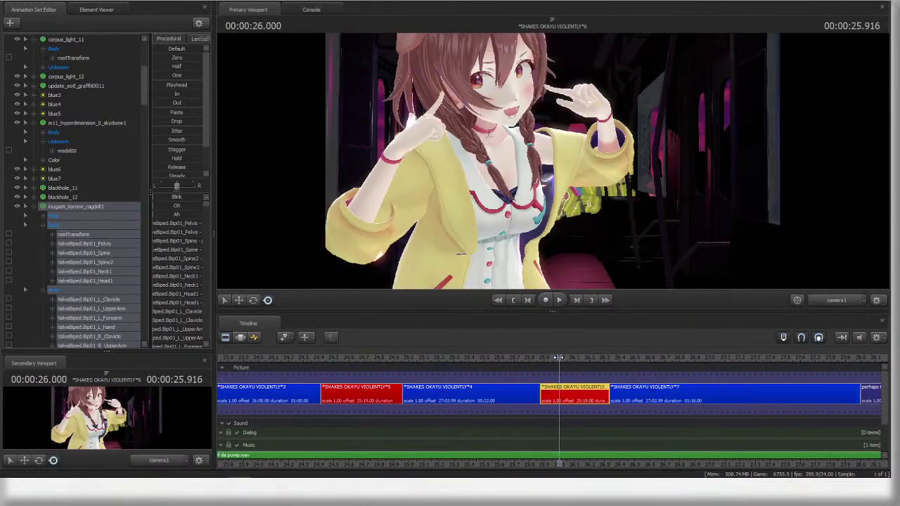
pyautogui.moveTo(560, 357); pyautogui.dragTo(594, 357)
# - Return to the keyframe at 00:00:26.208 and rotate the Spine2 bone to tilt the upper body
pyautogui.click(240, 338)
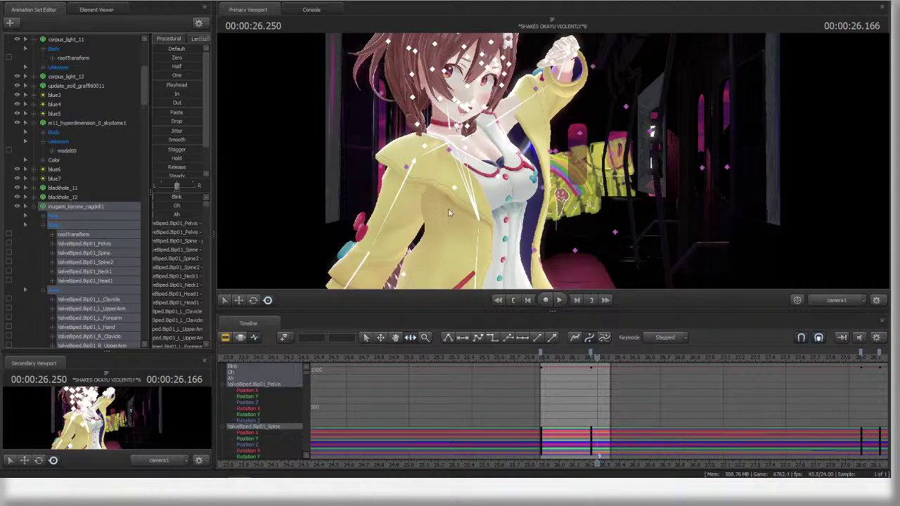
pyautogui.keyDown('ctrl'); pyautogui.click(478, 220); pyautogui.keyUp('ctrl')
pyautogui.keyDown('ctrl'); pyautogui.click(503, 225); pyautogui.keyUp('ctrl')
pyautogui.click(469, 191)
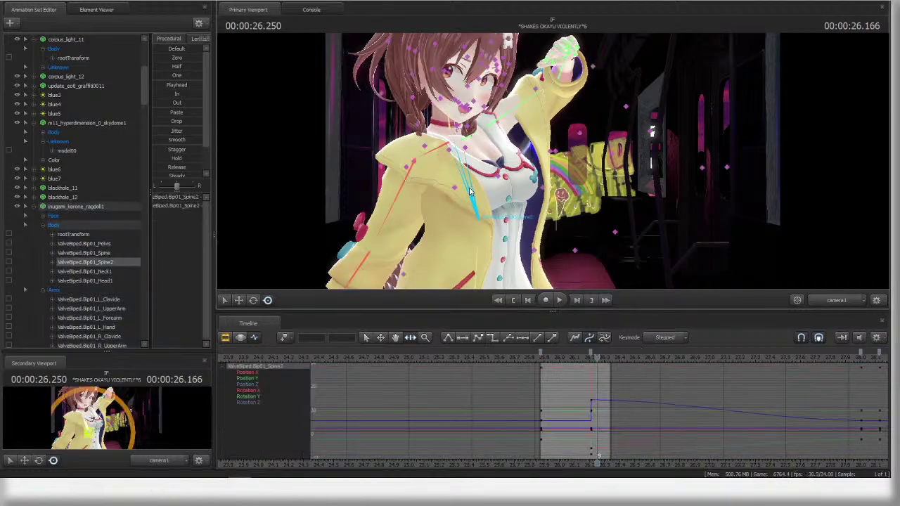
pyautogui.click(589, 357)
pyautogui.moveTo(524, 219); pyautogui.dragTo(521, 237)
# - Swing the right upper arm bone closer to the body and fine-tune the Neck1 bone
pyautogui.keyDown('ctrl'); pyautogui.click(407, 186); pyautogui.keyUp('ctrl')
pyautogui.keyDown('ctrl'); pyautogui.click(407, 181); pyautogui.keyUp('ctrl')
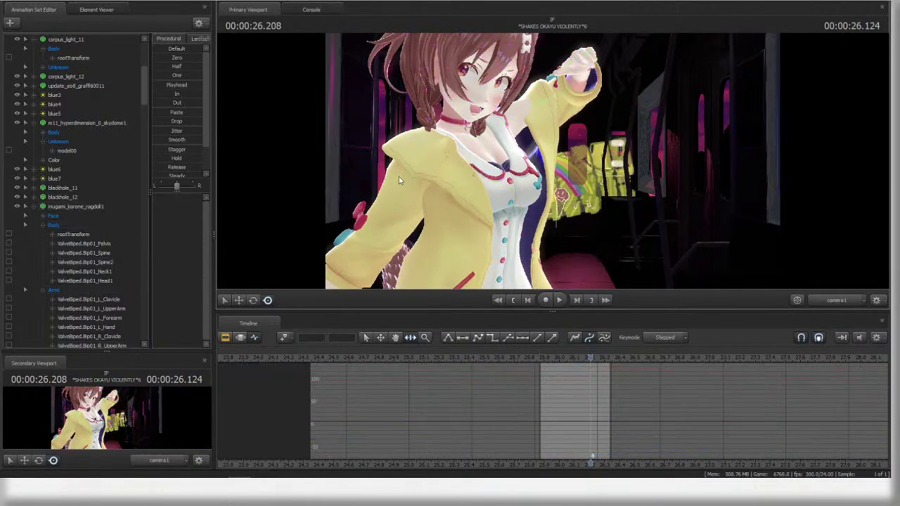
pyautogui.keyDown('ctrl'); pyautogui.click(398, 177); pyautogui.keyUp('ctrl')
pyautogui.moveTo(460, 178); pyautogui.dragTo(555, 192)
pyautogui.keyDown('ctrl'); pyautogui.click(462, 128); pyautogui.keyUp('ctrl')
# - Play the whole session from 00:00:00.000 in the clip timeline to review the animated shots
pyautogui.press('F2')
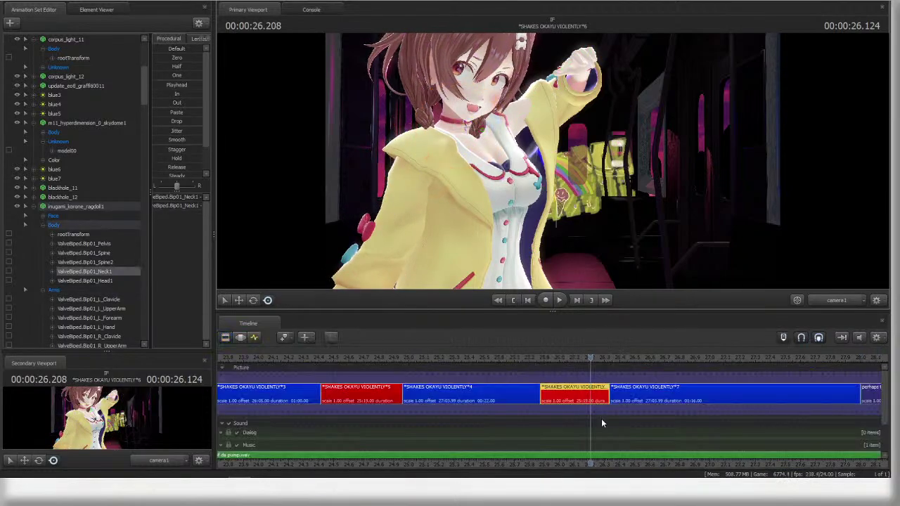
pyautogui.scroll(-8, 623, 413)
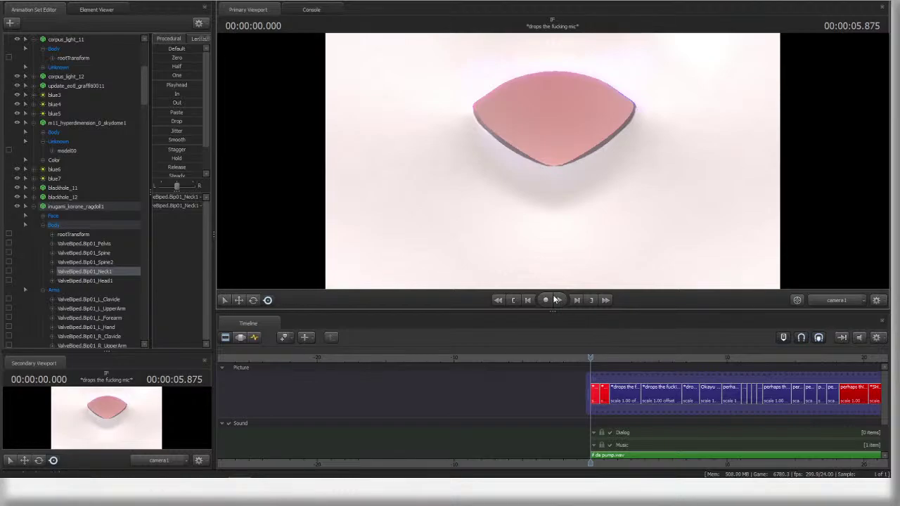
pyautogui.click(555, 300)
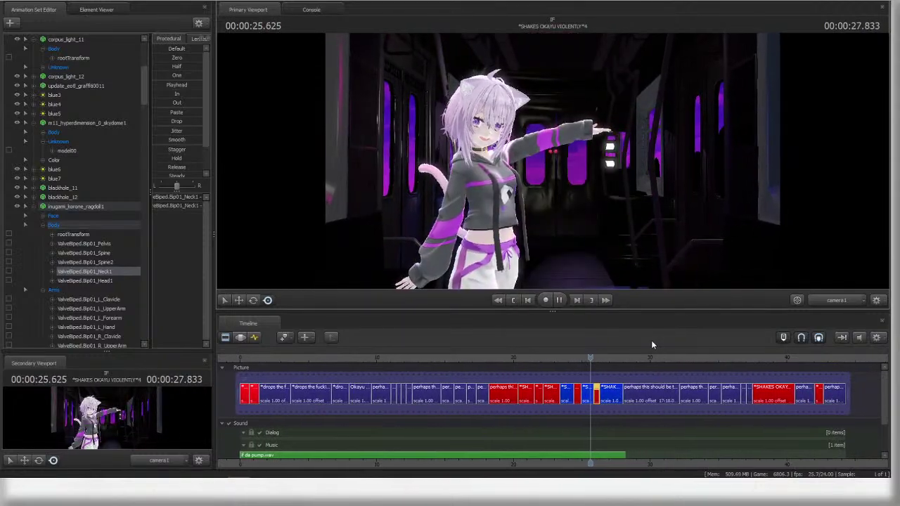
pyautogui.scroll(3, 586, 378)
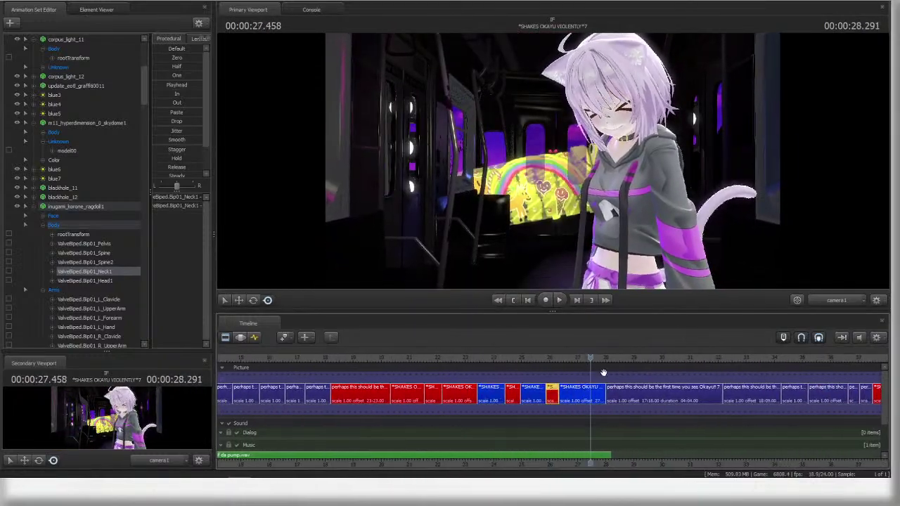
pyautogui.scroll(-2, 601, 376)
pyautogui.press('space')
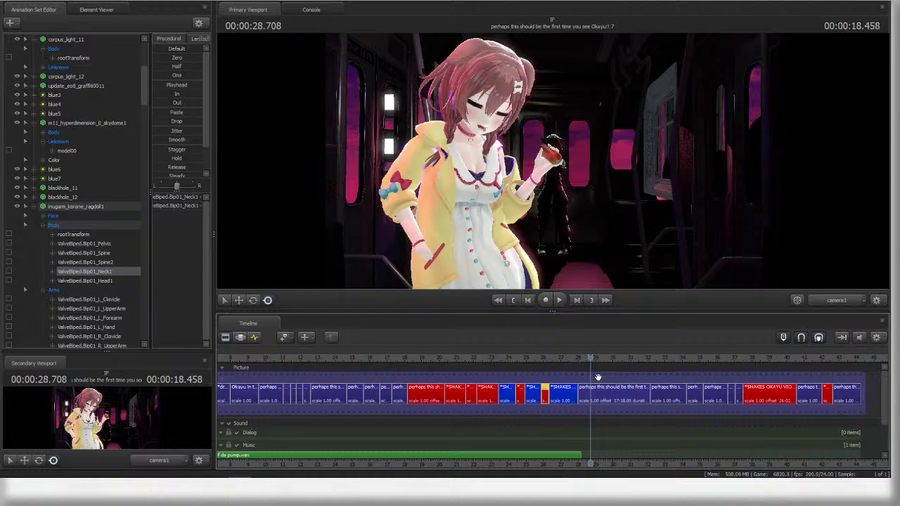
# - Return the playhead to the *SHAKES OKAYU VIOLENTLY*6 shot and replay the pose change around it
pyautogui.scroll(-2, 601, 388)
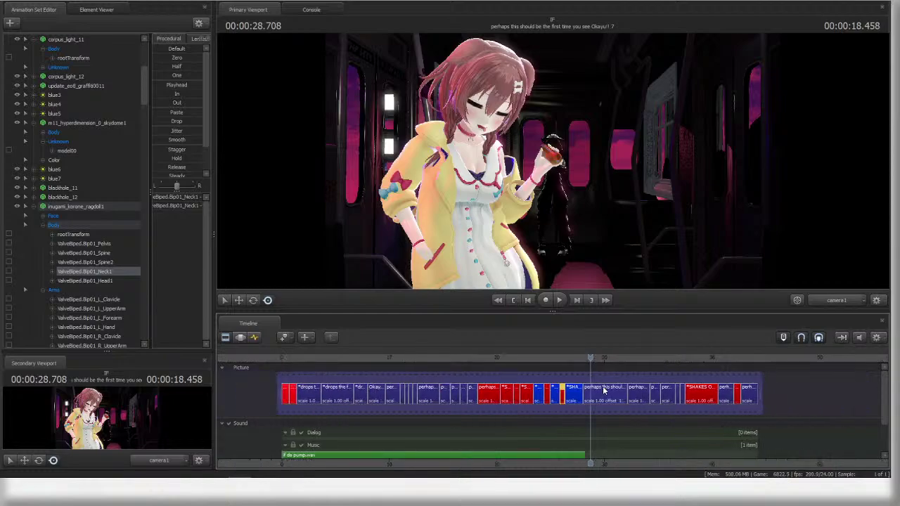
pyautogui.scroll(2, 598, 365)
pyautogui.moveTo(510, 349)
pyautogui.mouseDown()
pyautogui.moveTo(491, 352)
pyautogui.moveTo(511, 352)
pyautogui.mouseUp()
pyautogui.scroll(3, 521, 366)
pyautogui.press('space')
pyautogui.press('space')
pyautogui.scroll(-4, 520, 362)
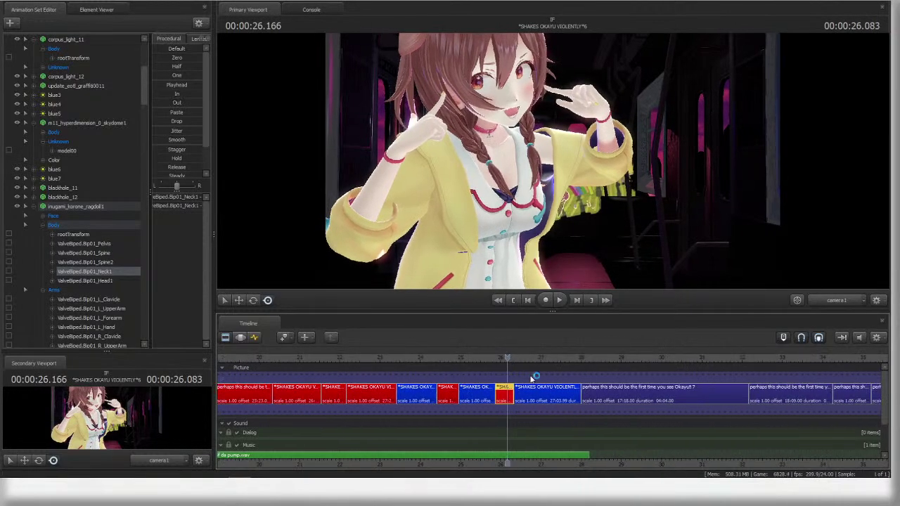
# - Play on from 00:00:26.166 through the *SHAKES OKAYU VIOLENTLY*7 shot, pausing along the way to check its timing
pyautogui.scroll(-2, 532, 378)
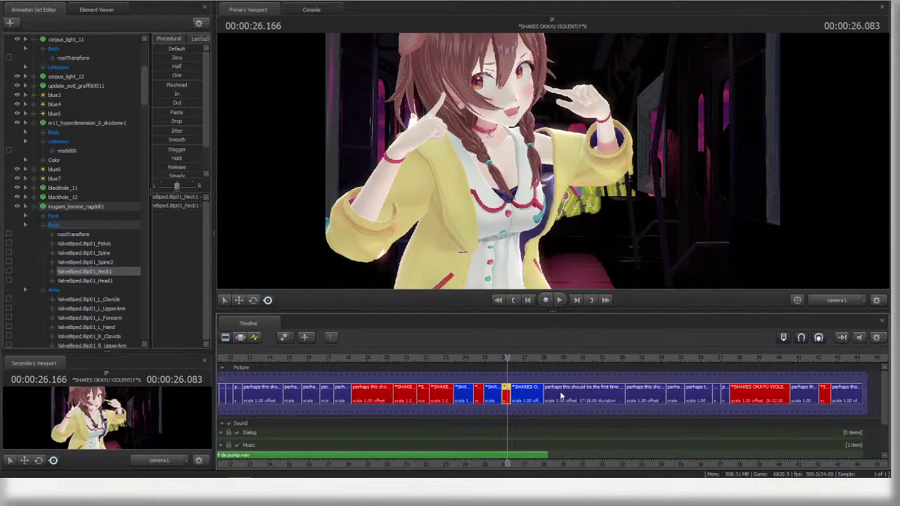
pyautogui.press('space')
pyautogui.scroll(3, 604, 422)
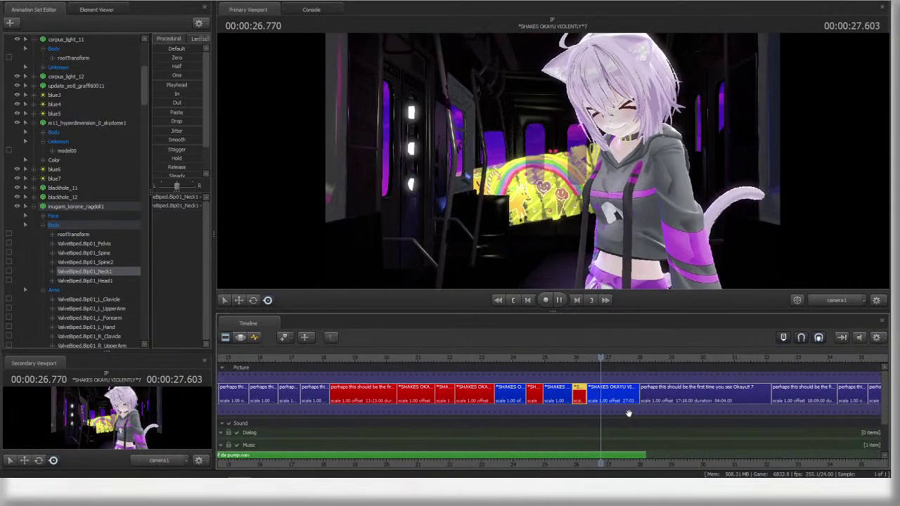
pyautogui.scroll(-3, 628, 413)
pyautogui.press('space')
pyautogui.scroll(4, 610, 413)
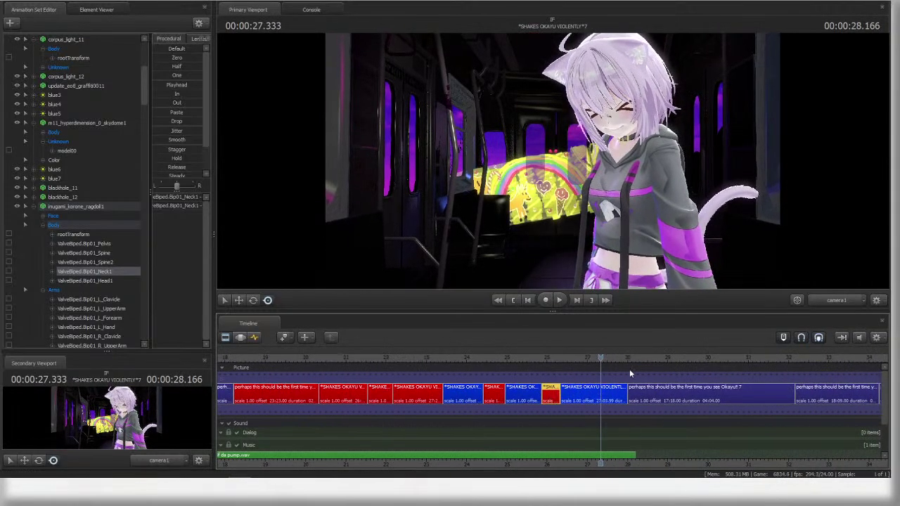
pyautogui.scroll(-2, 597, 376)
pyautogui.scroll(-3, 609, 375)
pyautogui.scroll(6, 598, 397)
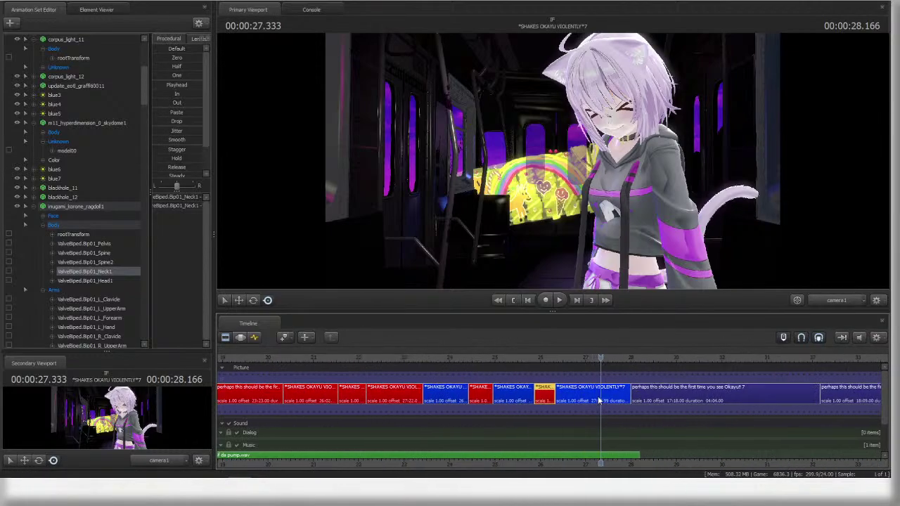
pyautogui.press('space')
pyautogui.scroll(-3, 600, 422)
pyautogui.press('space')
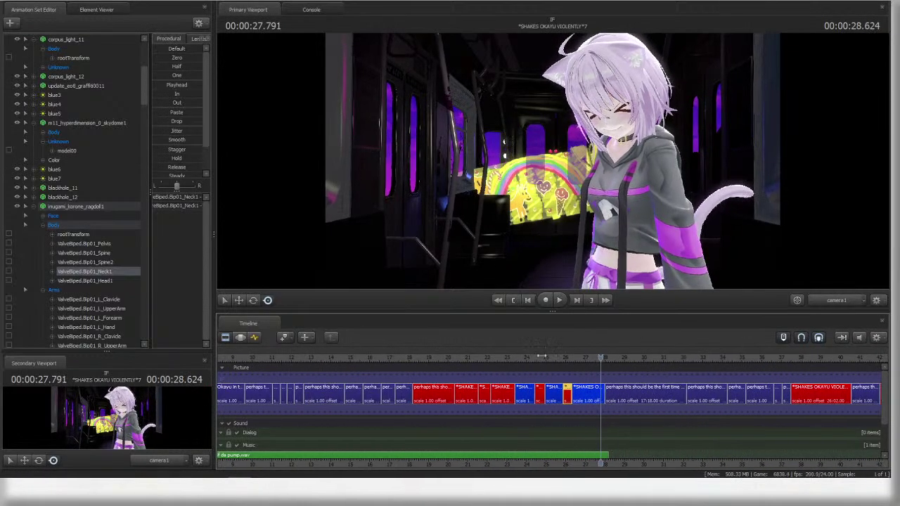
# - Move the playhead back to about 00:00:17 and replay the posed train shots from there
pyautogui.moveTo(541, 356); pyautogui.dragTo(396, 350)
pyautogui.press('space')
pyautogui.press('space')
pyautogui.press('space')
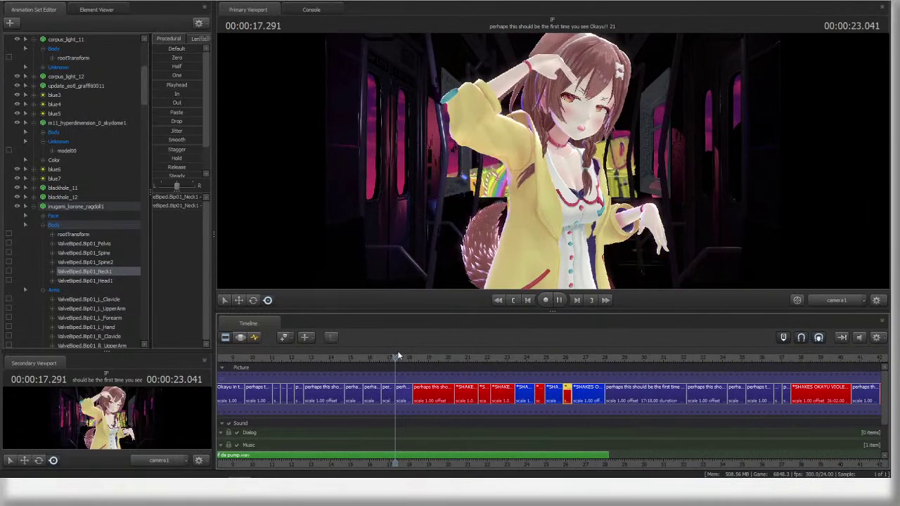
pyautogui.click(370, 350)
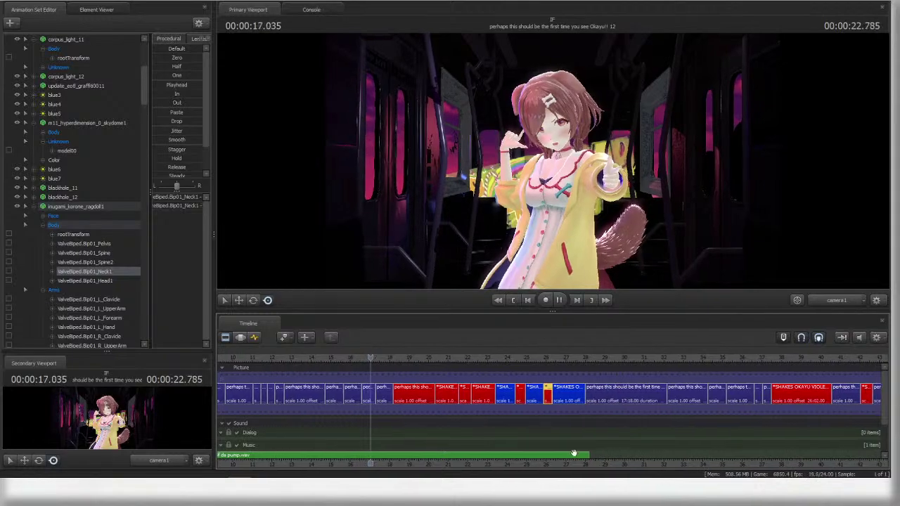
pyautogui.moveTo(673, 462); pyautogui.dragTo(841, 461, button='middle')
pyautogui.scroll(-4, 545, 415)
pyautogui.press('space')
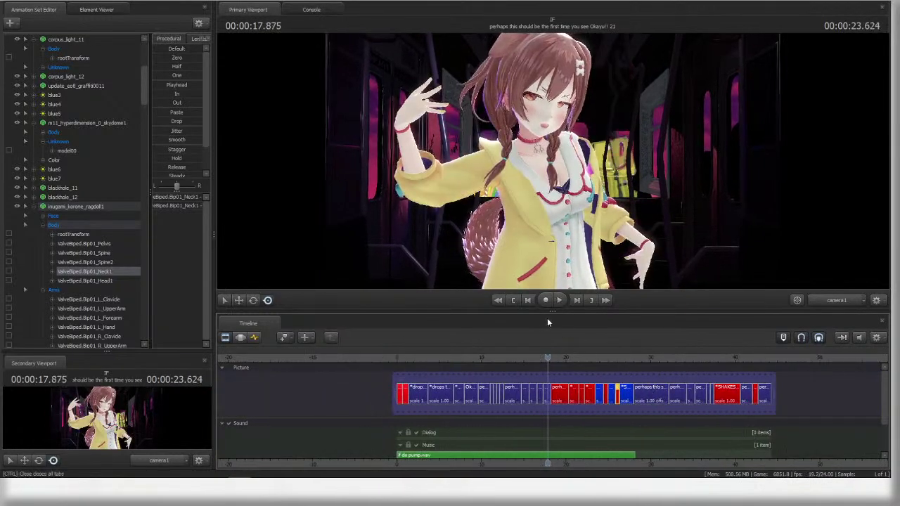
# - Play the session from its very beginning to about 00:00:30 to review all the shots with the music
pyautogui.click(498, 300)
pyautogui.press('space')
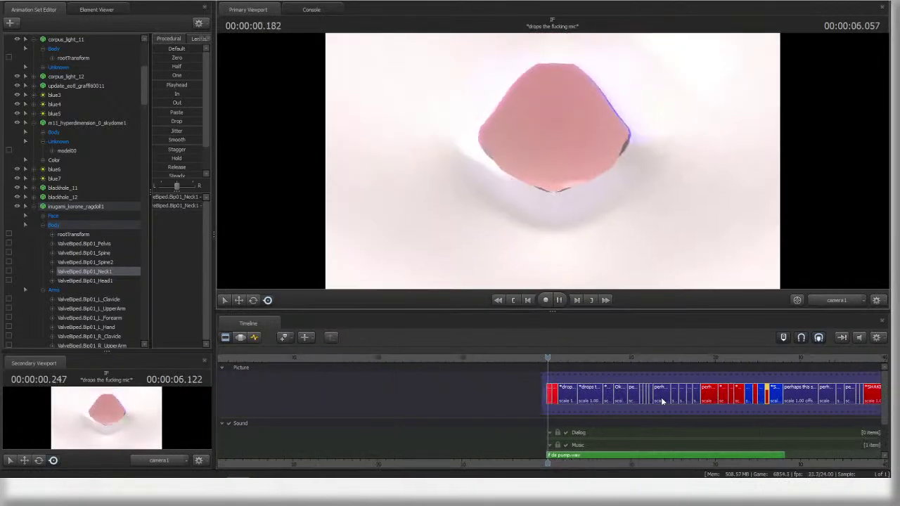
pyautogui.scroll(3, 595, 439)
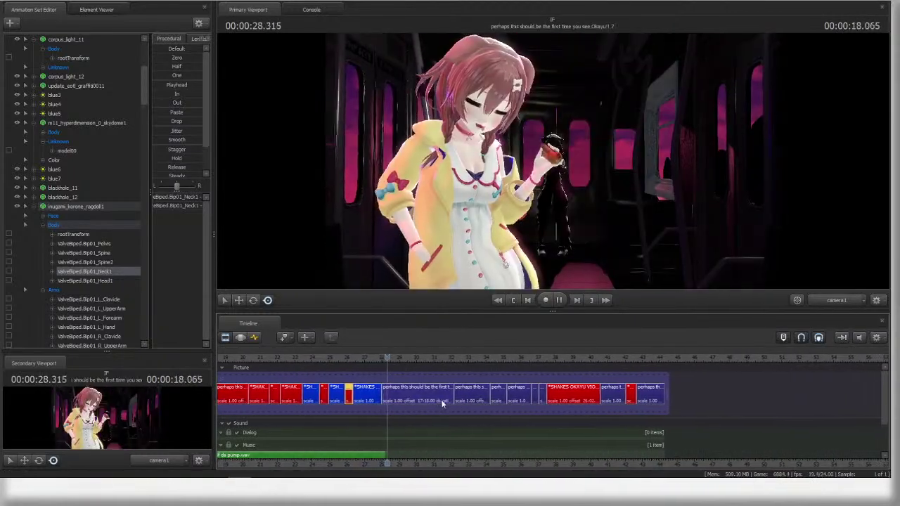
pyautogui.press('space')
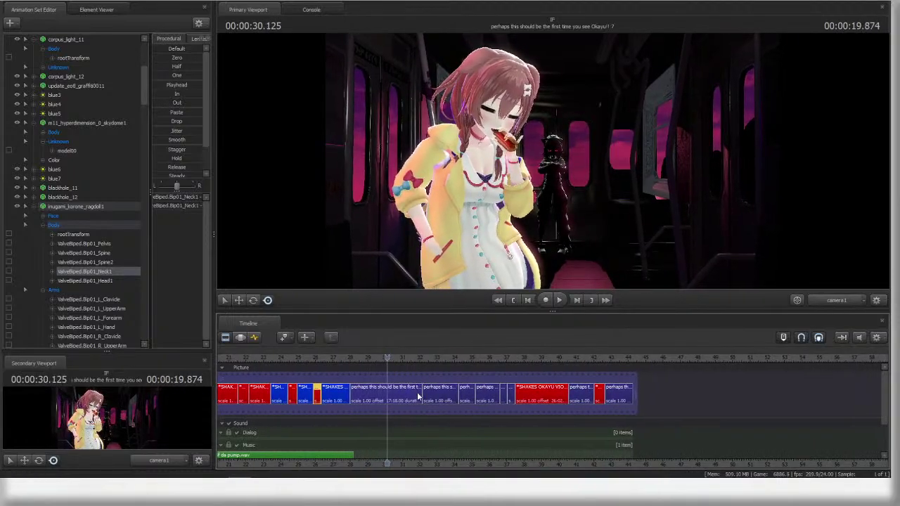
pyautogui.scroll(-2, 506, 422)
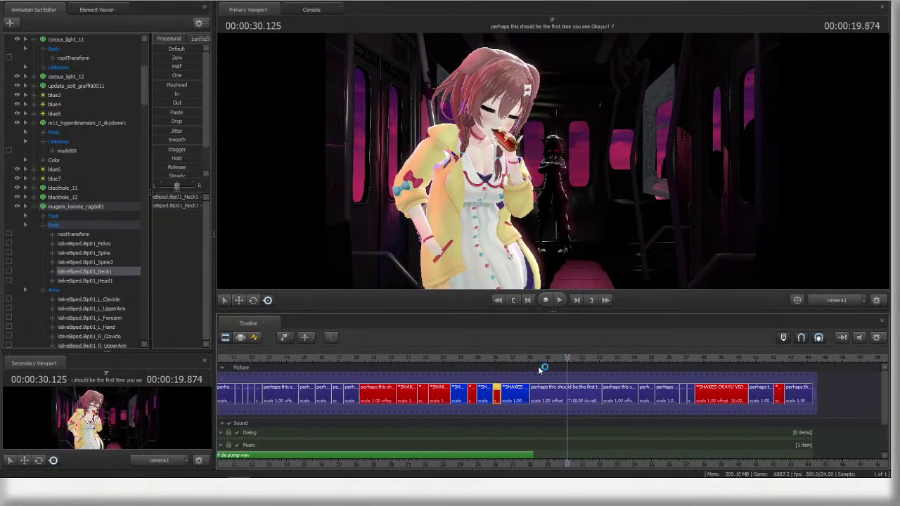
pyautogui.scroll(2, 522, 372)
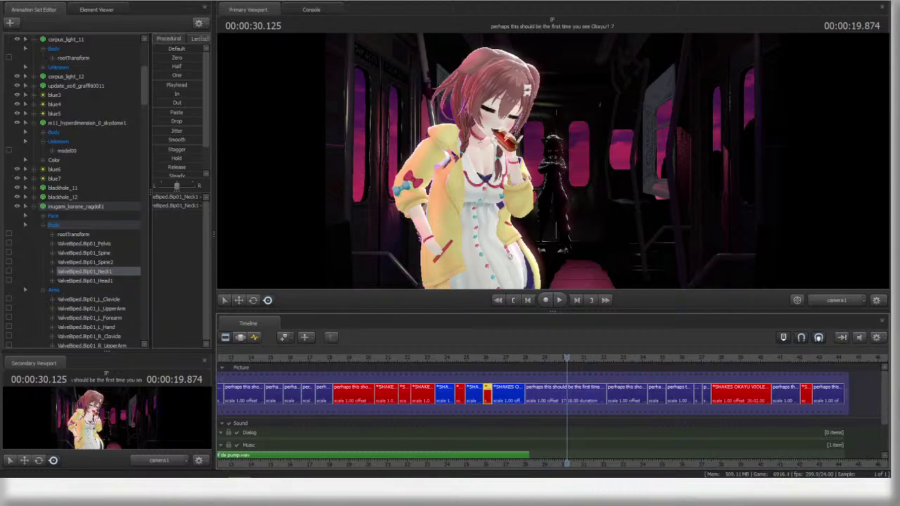
pyautogui.scroll(3, 552, 410)
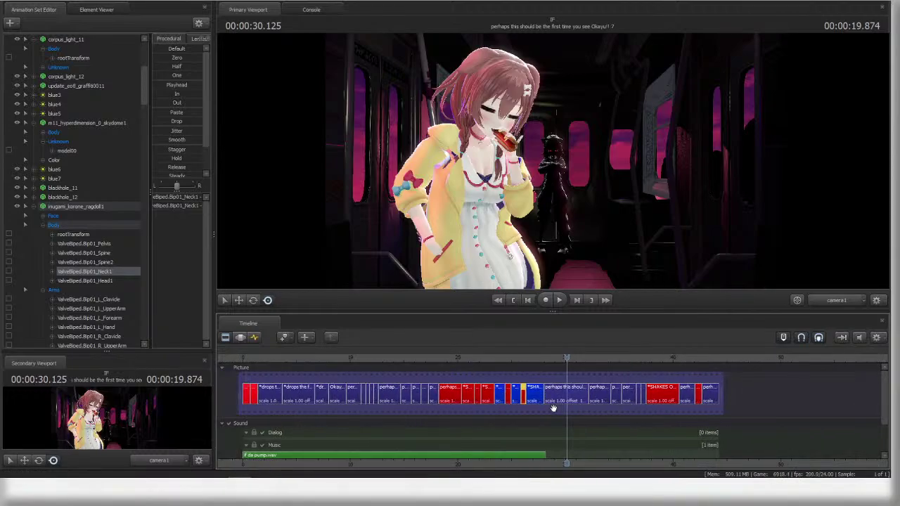
pyautogui.scroll(-3, 544, 409)
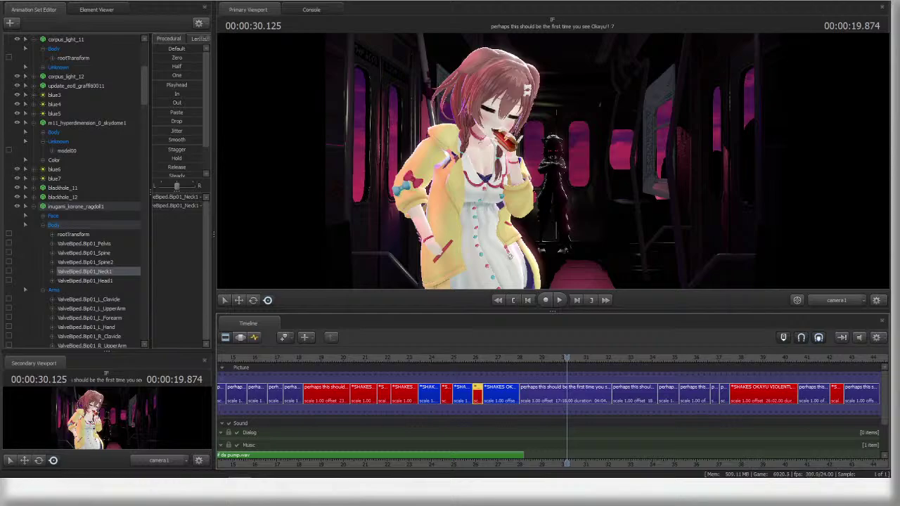